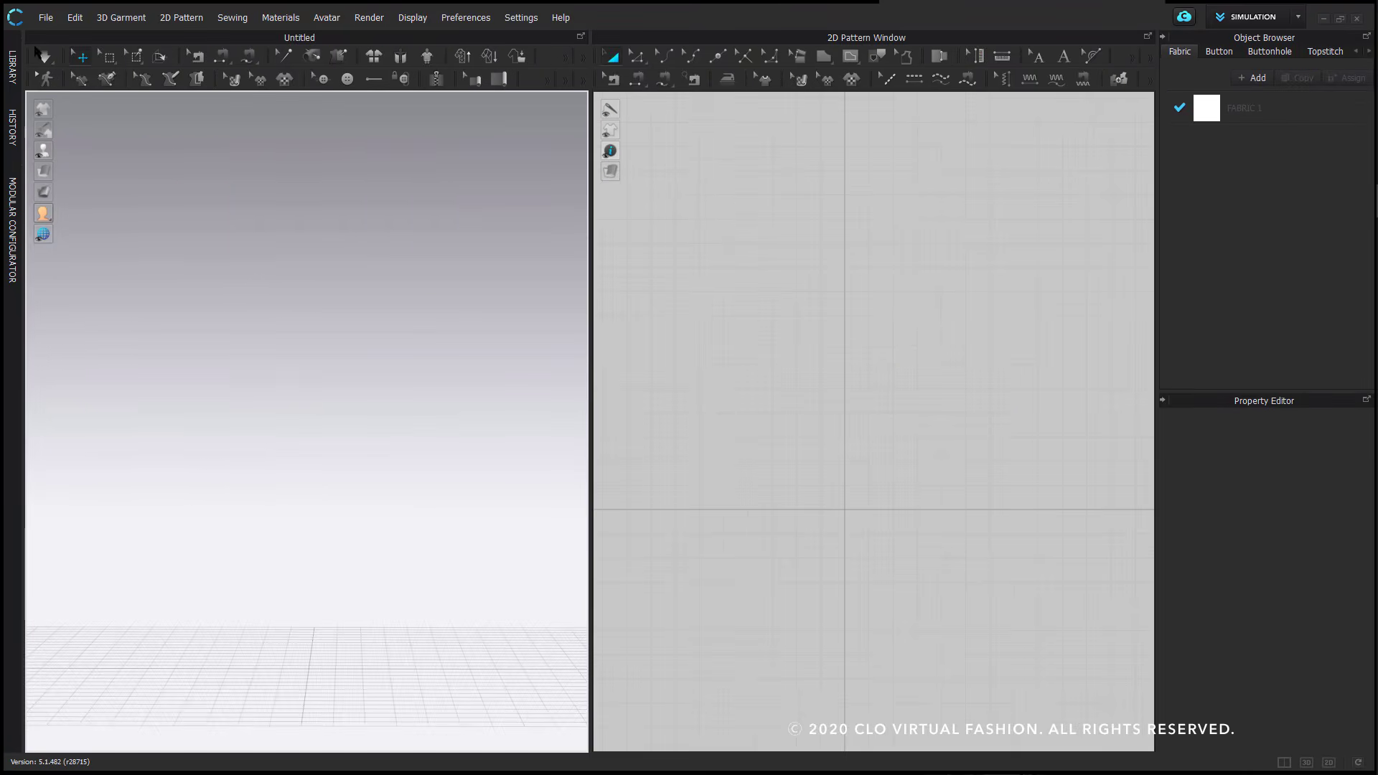
Load the FV2_Feifei avatar from the Female_V2 avatar library.
click(10, 71)
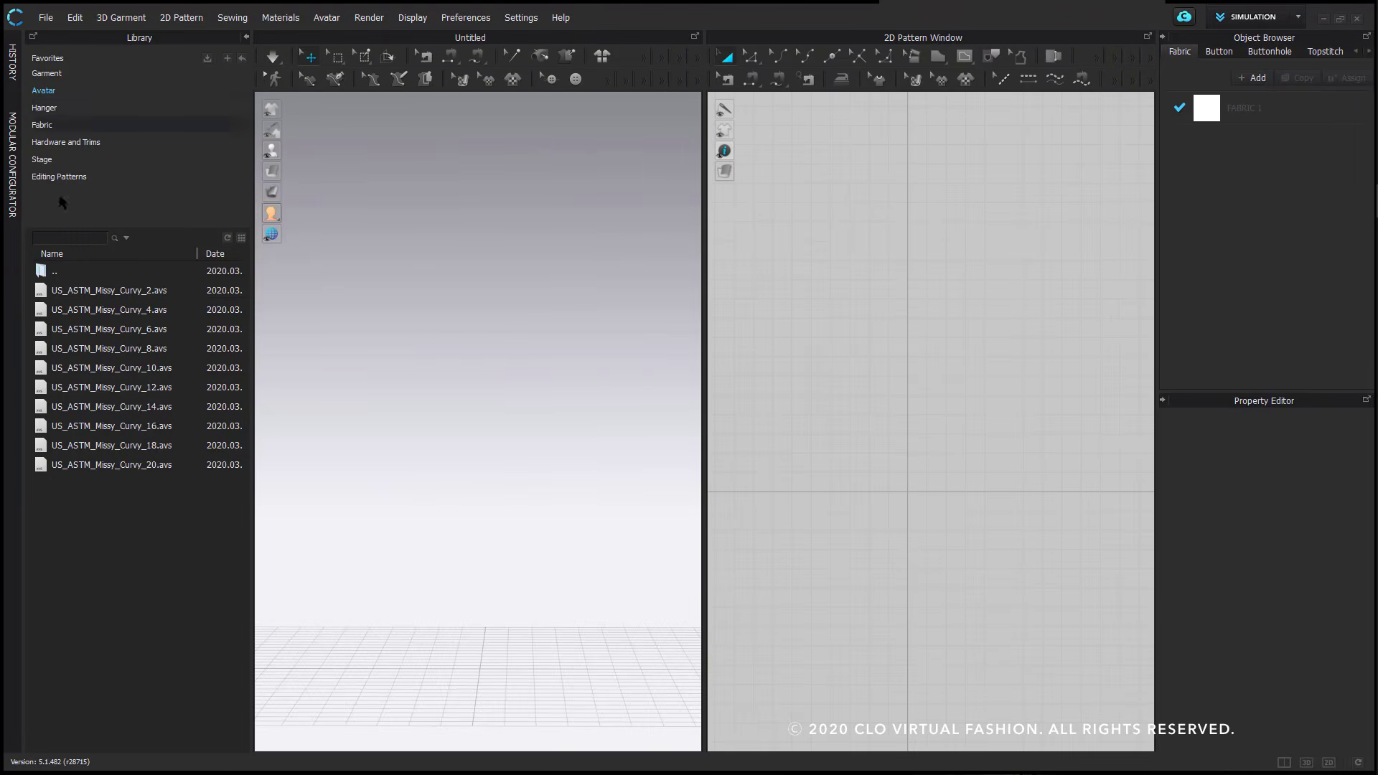
double_click(64, 271)
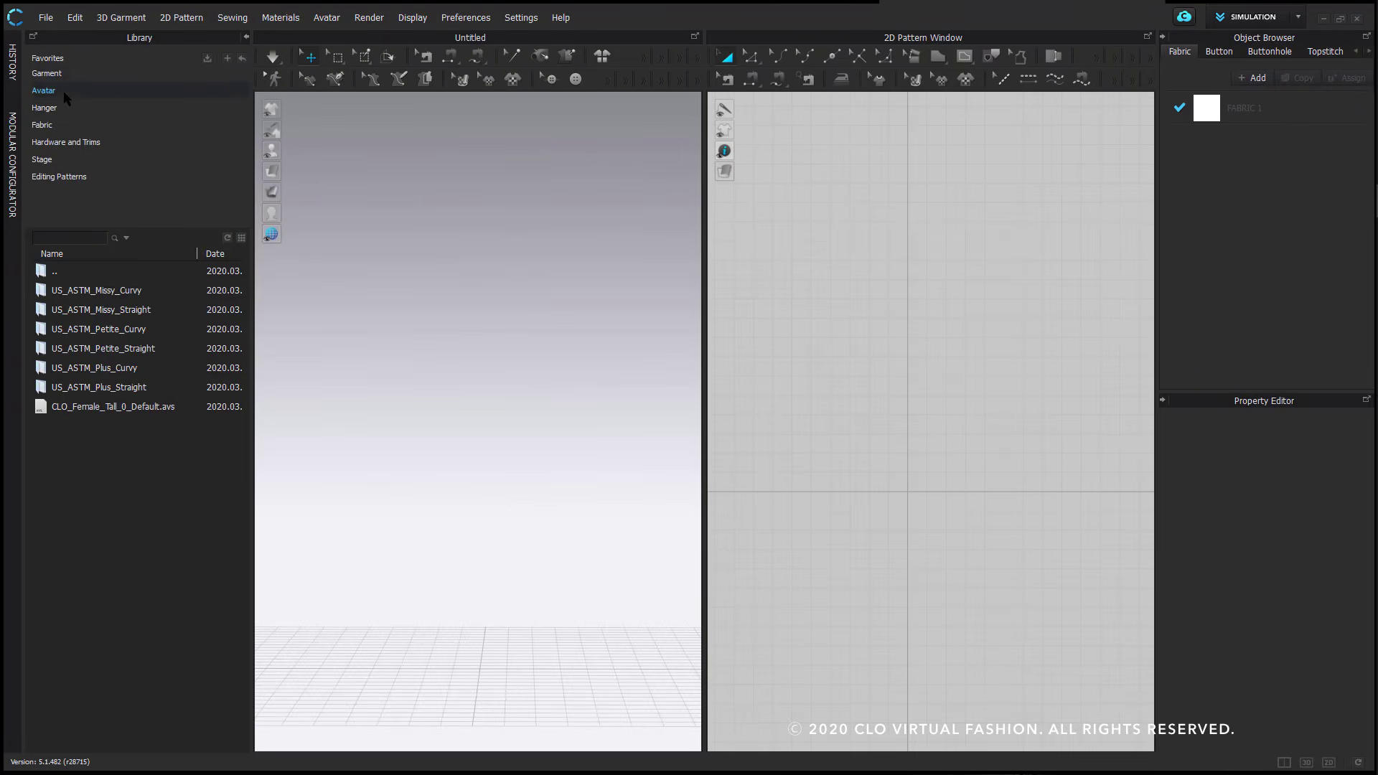
double_click(61, 272)
click(55, 92)
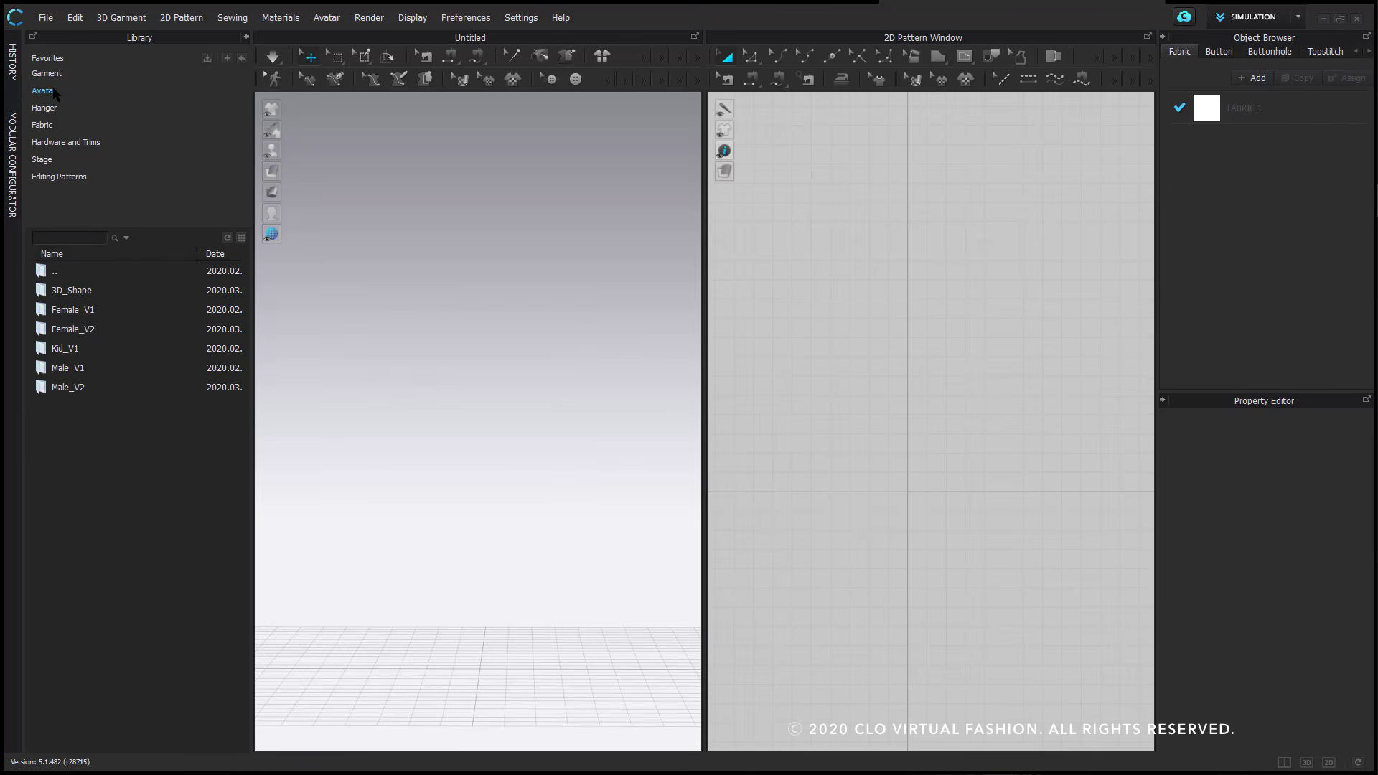
double_click(82, 329)
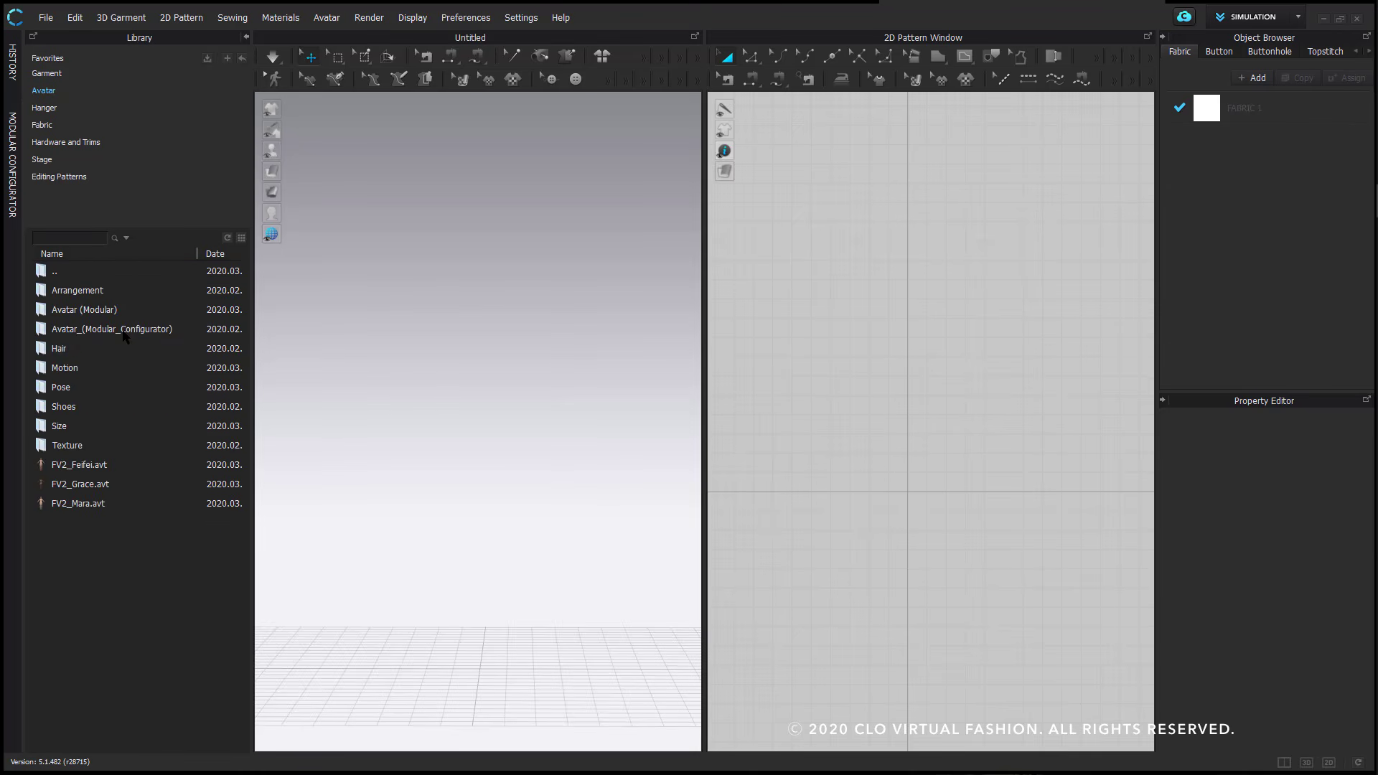
mouse_move(95, 511)
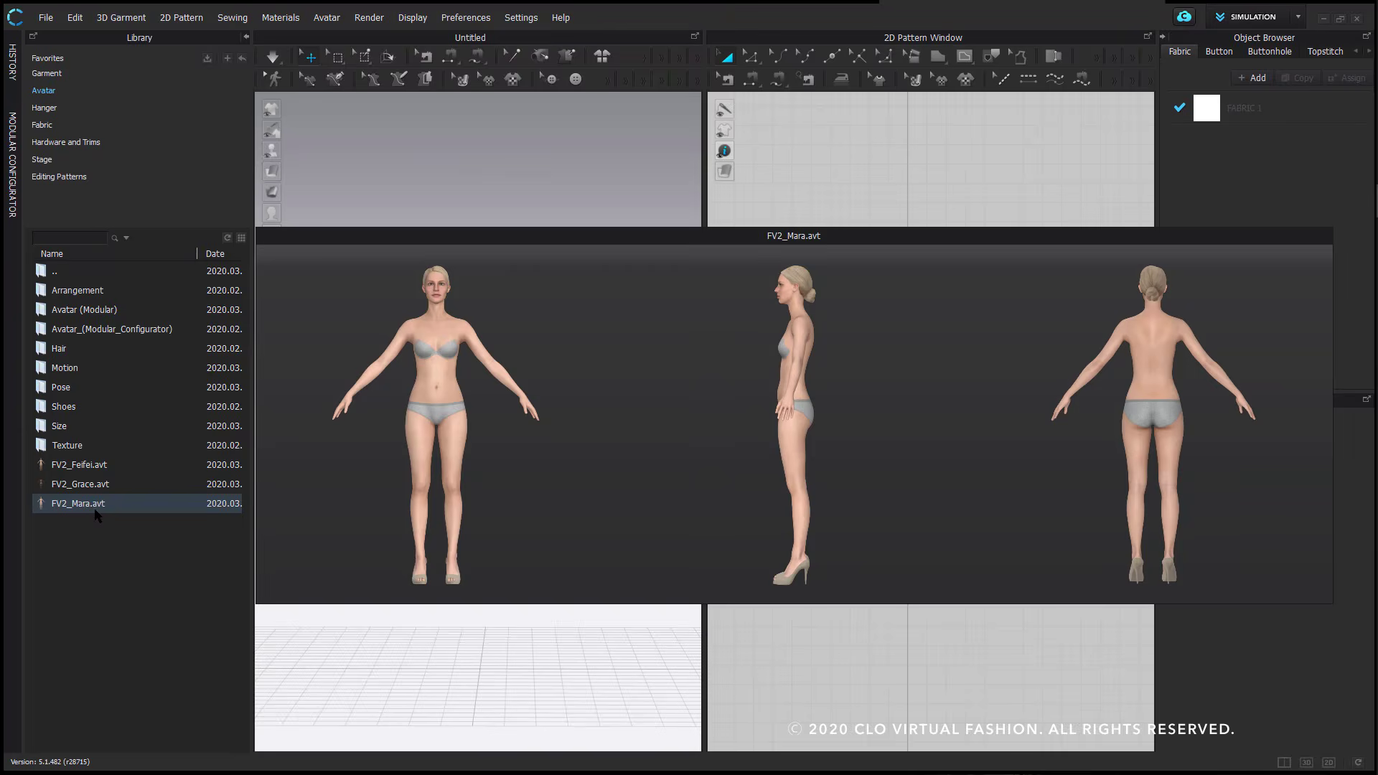
double_click(79, 465)
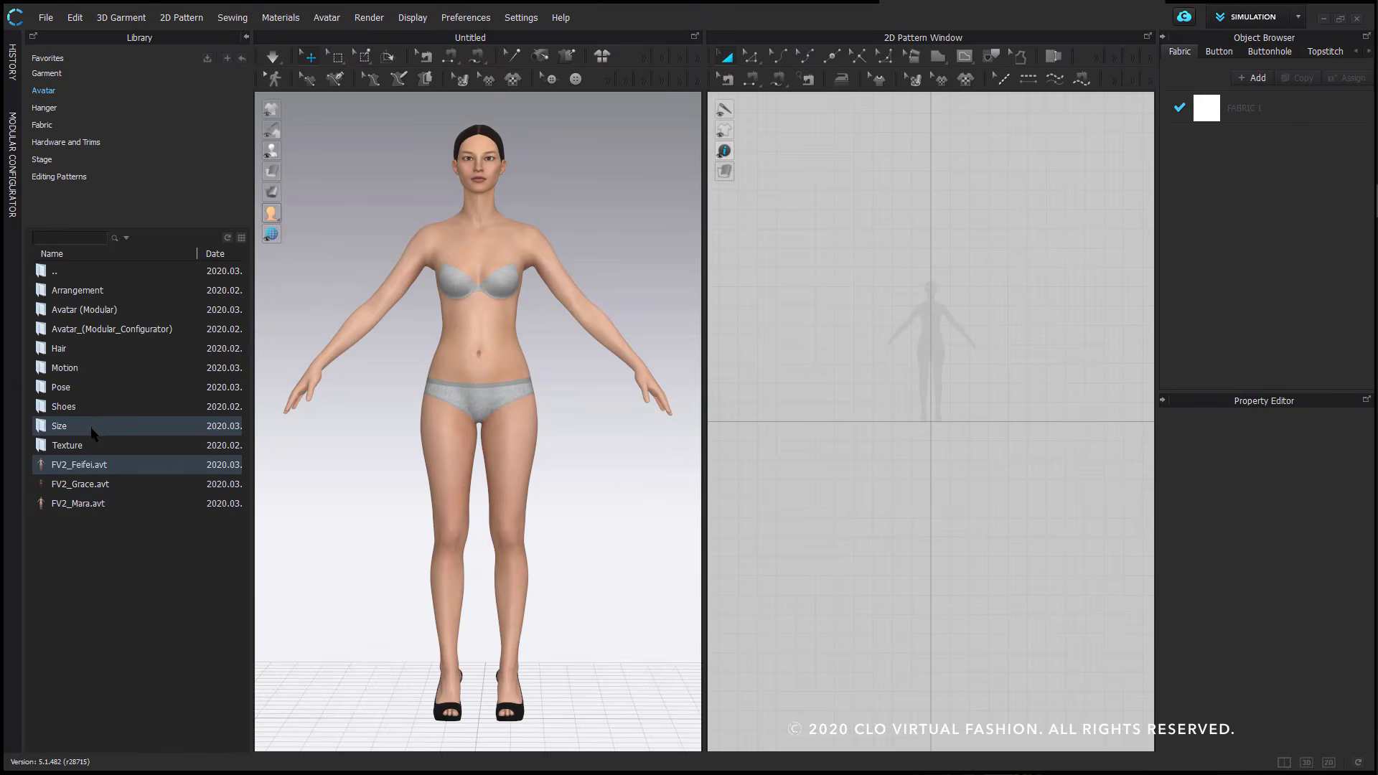
Resize the avatar to the US_ASTM_Missy_Curvy_14 size.
double_click(93, 429)
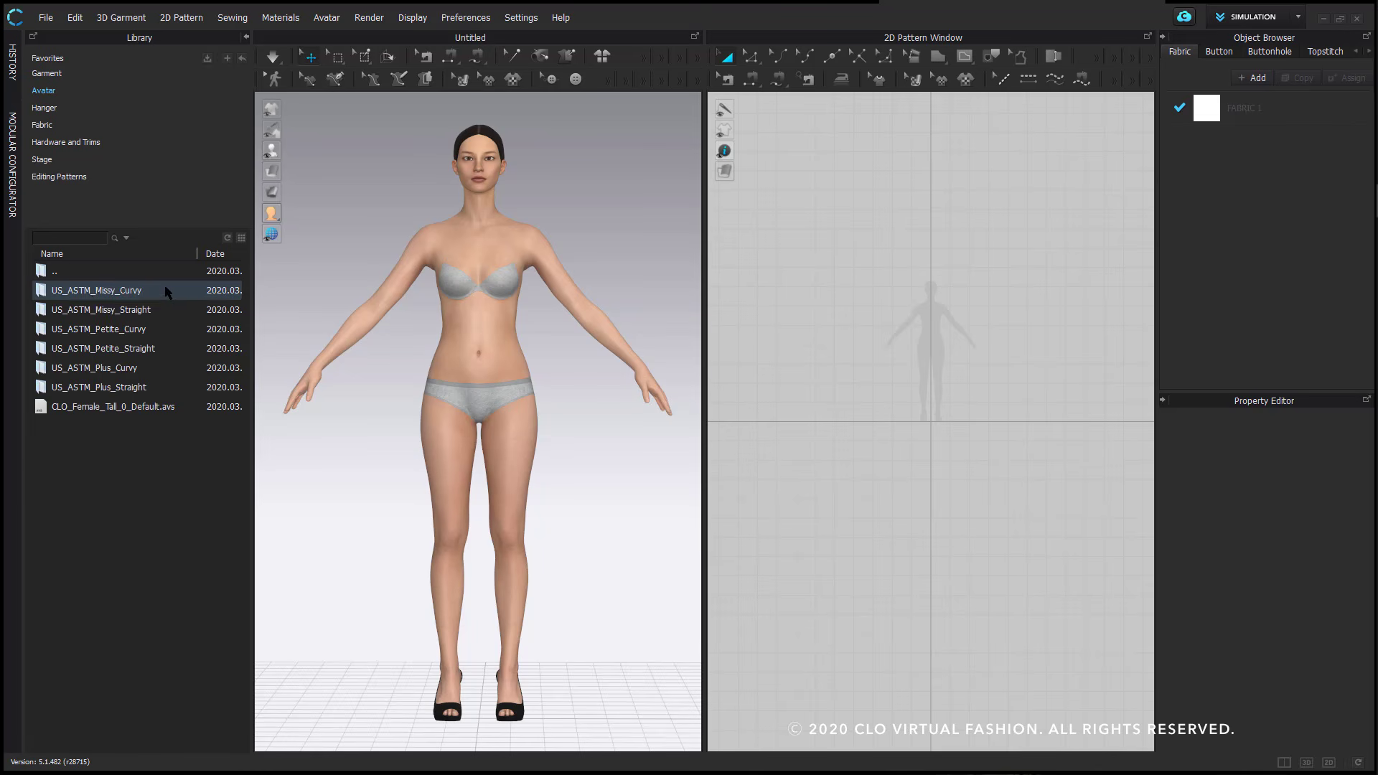
double_click(108, 290)
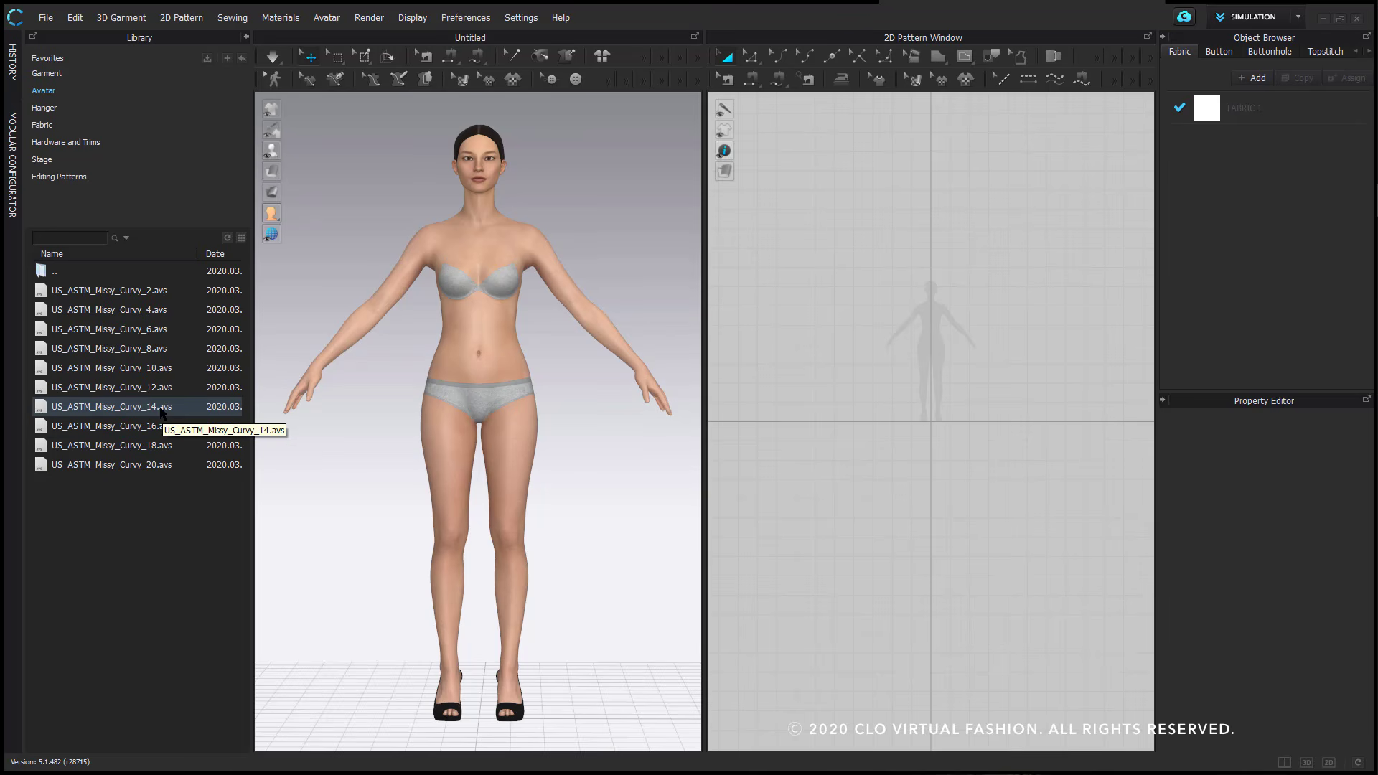
double_click(91, 406)
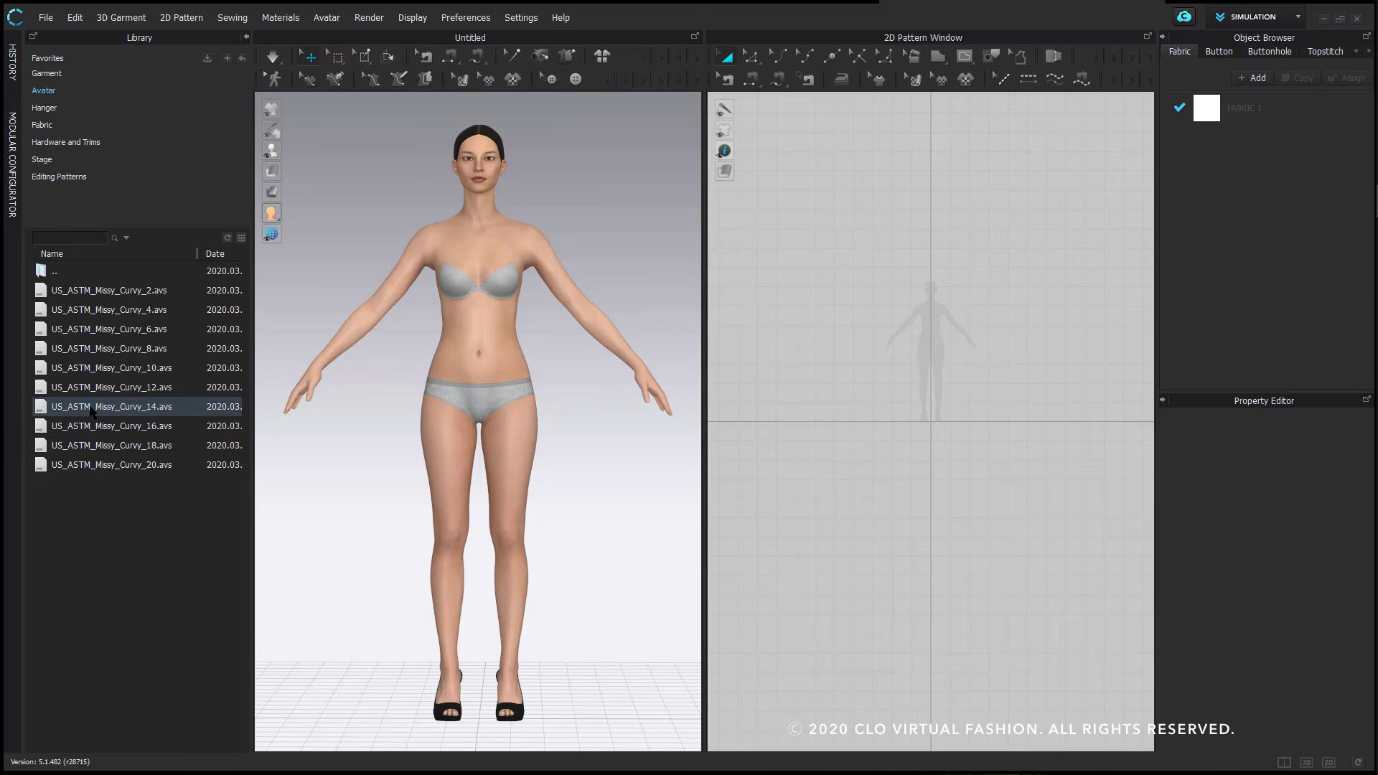
Hide the library, show the avatar's measurement lines, and widen the 3D view.
click(245, 36)
scroll(894, 311, up, 4)
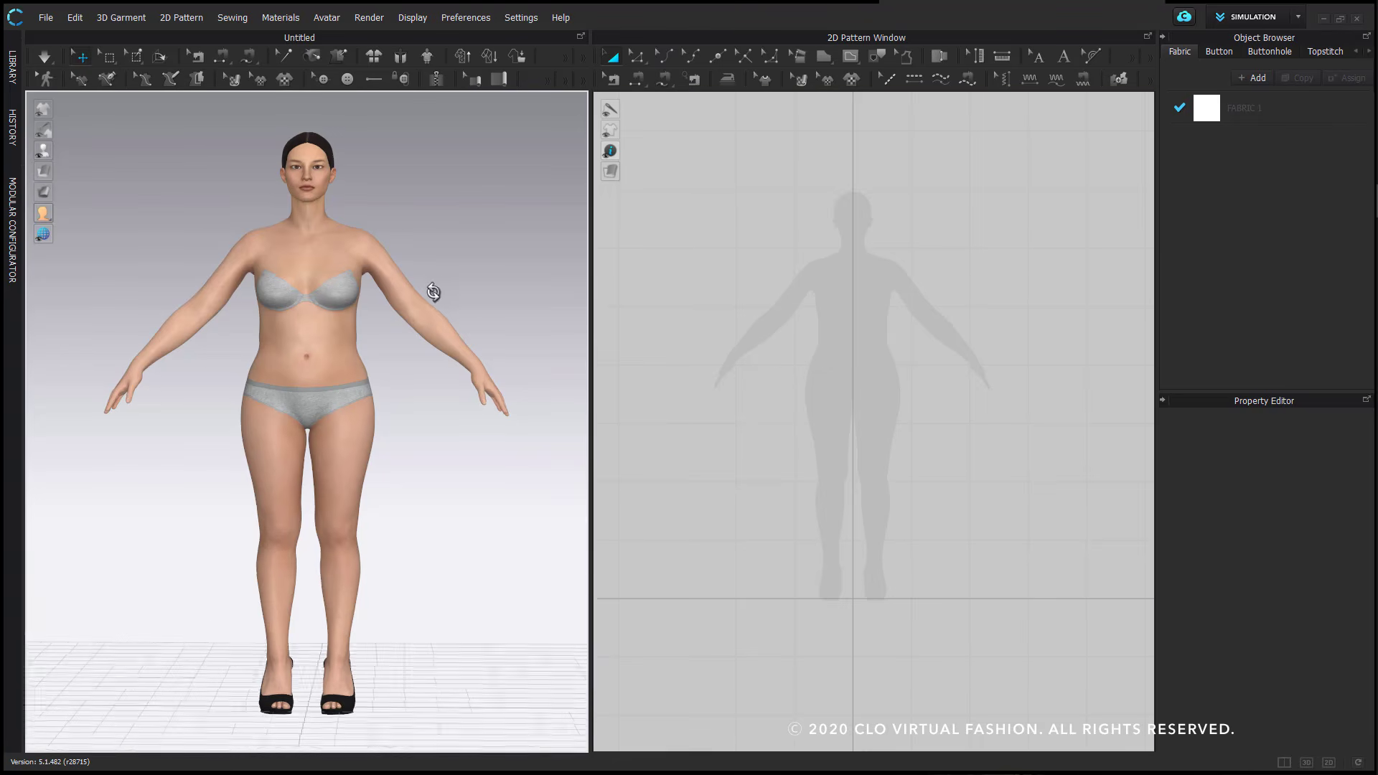
mouse_move(433, 292)
right_down()
mouse_move(191, 299)
mouse_move(481, 298)
mouse_move(430, 287)
mouse_move(450, 286)
right_up()
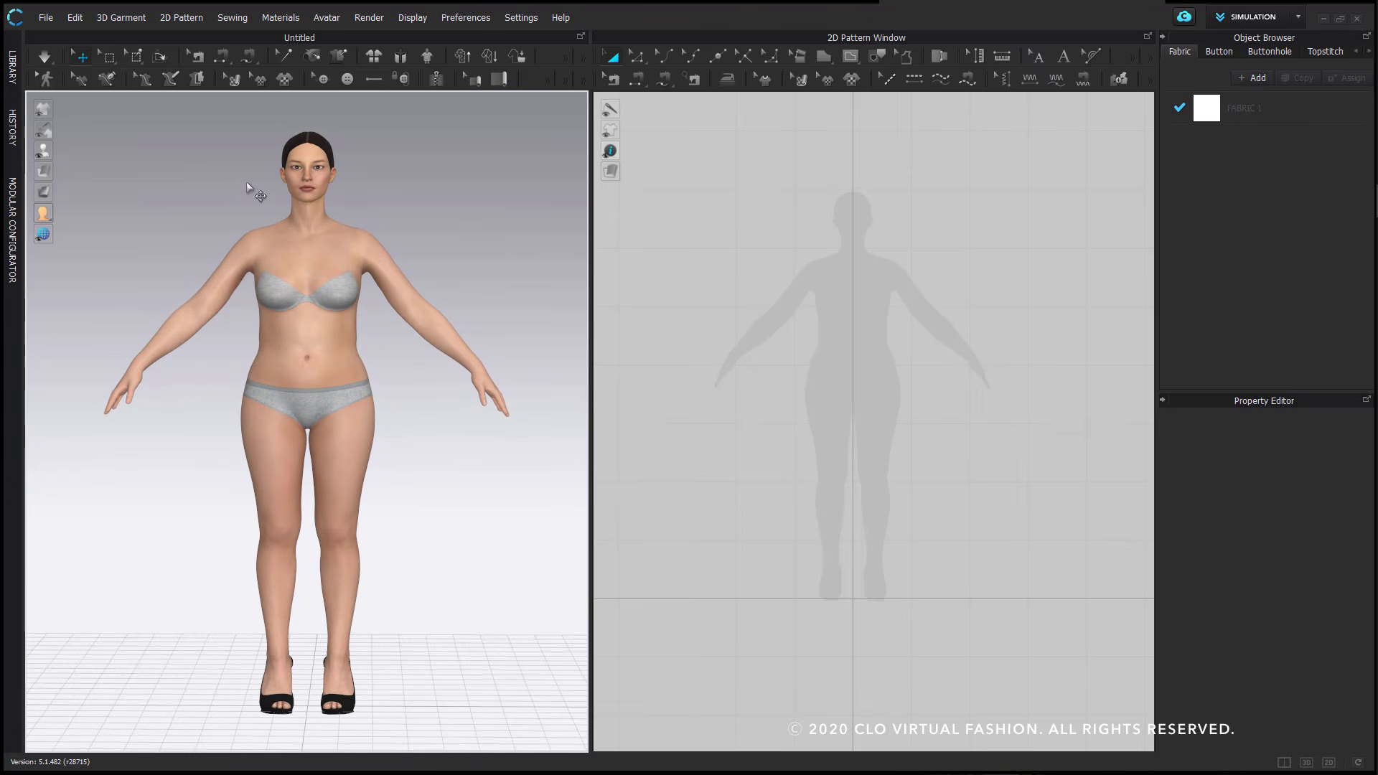
mouse_move(47, 151)
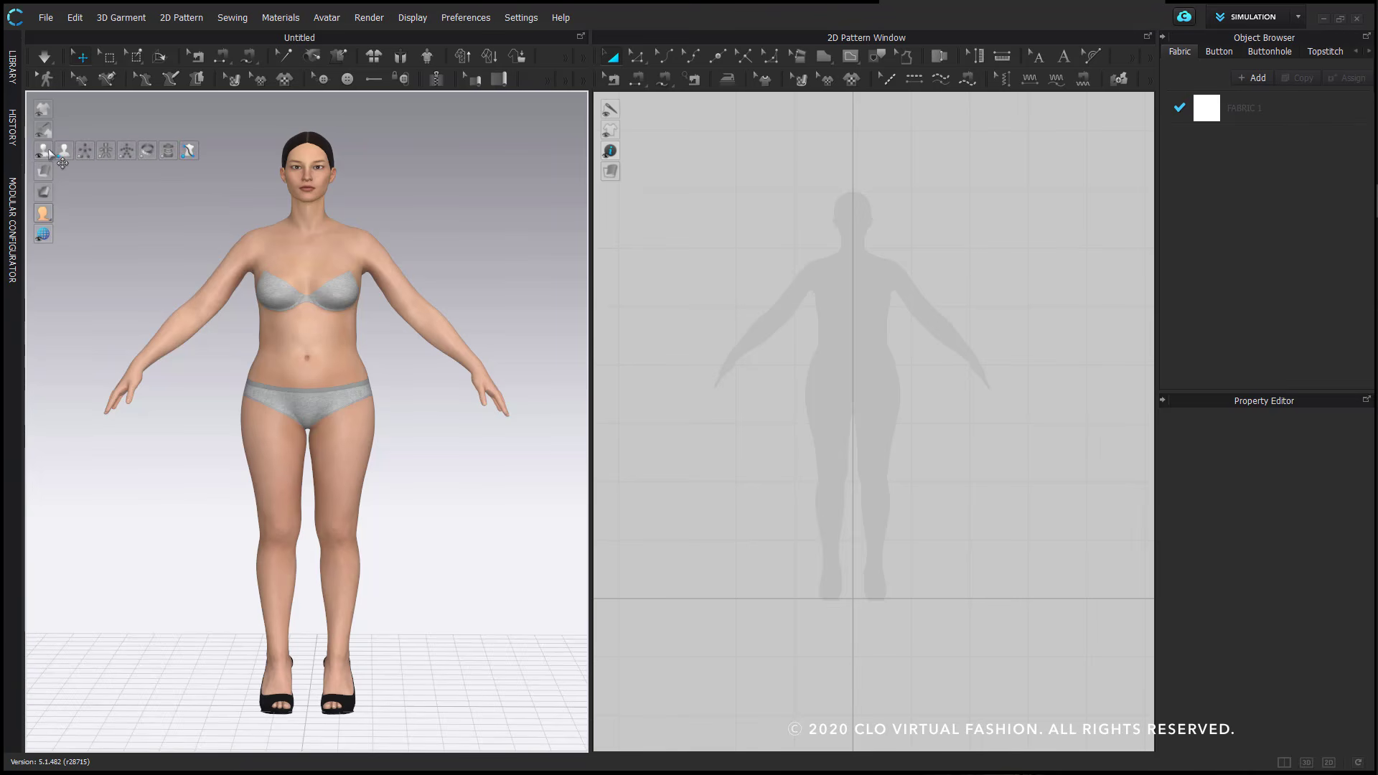
click(147, 151)
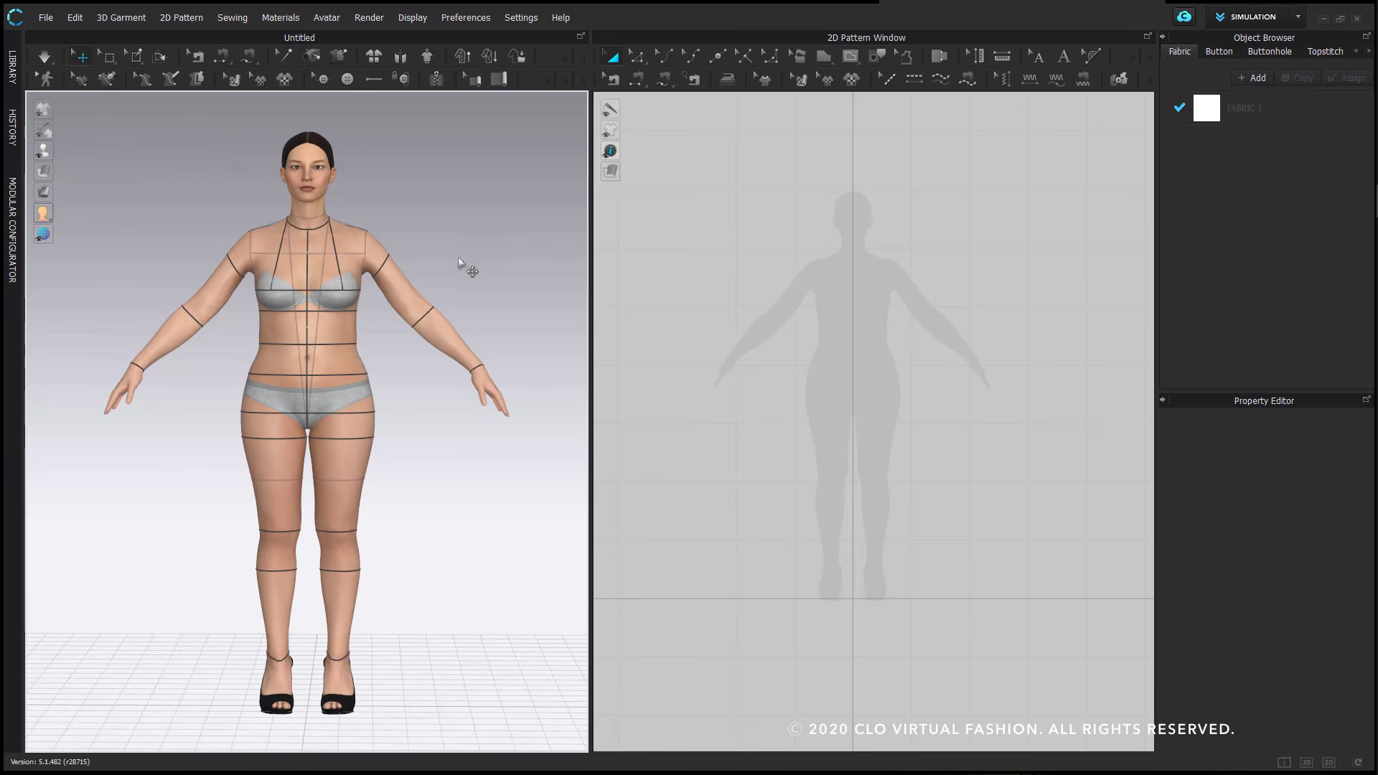
mouse_move(468, 268)
right_down()
mouse_move(423, 271)
mouse_move(470, 270)
right_up()
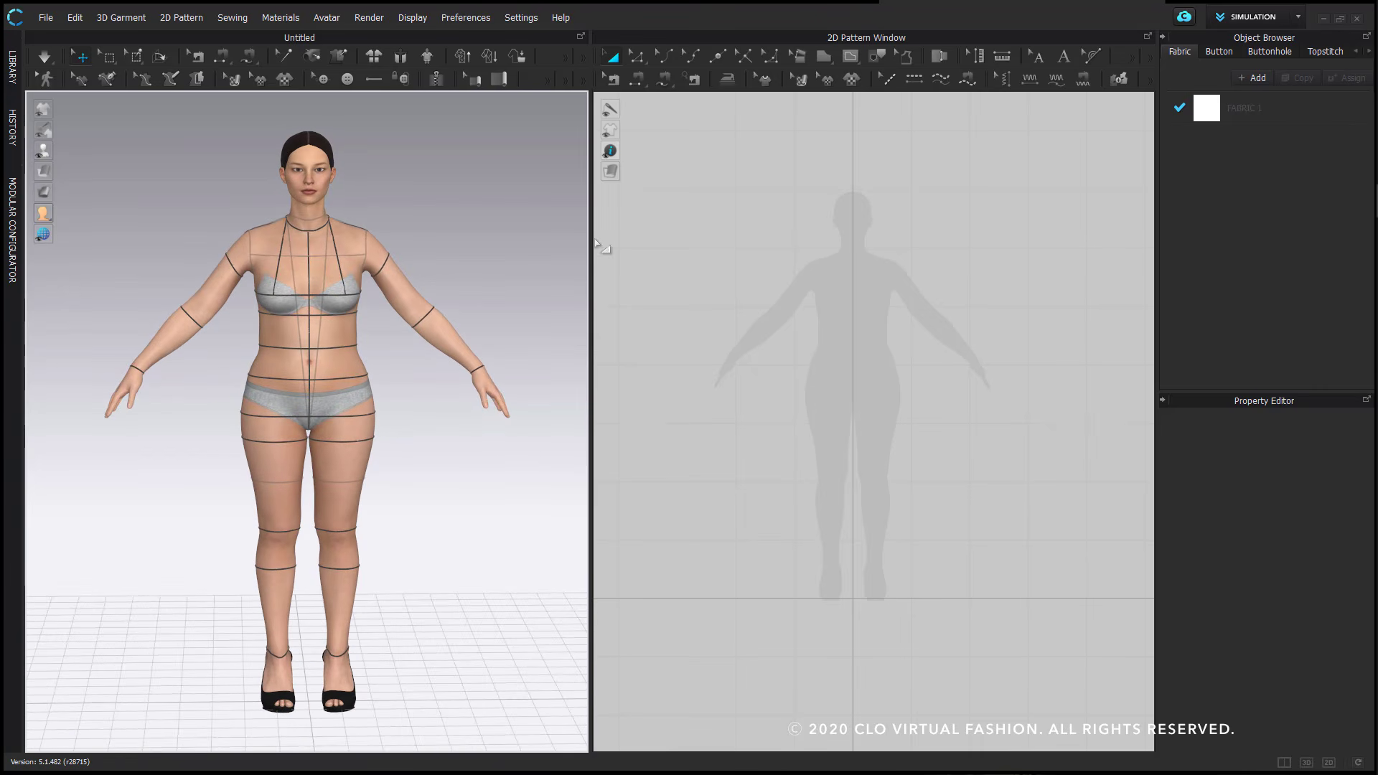
drag(590, 241, 789, 247)
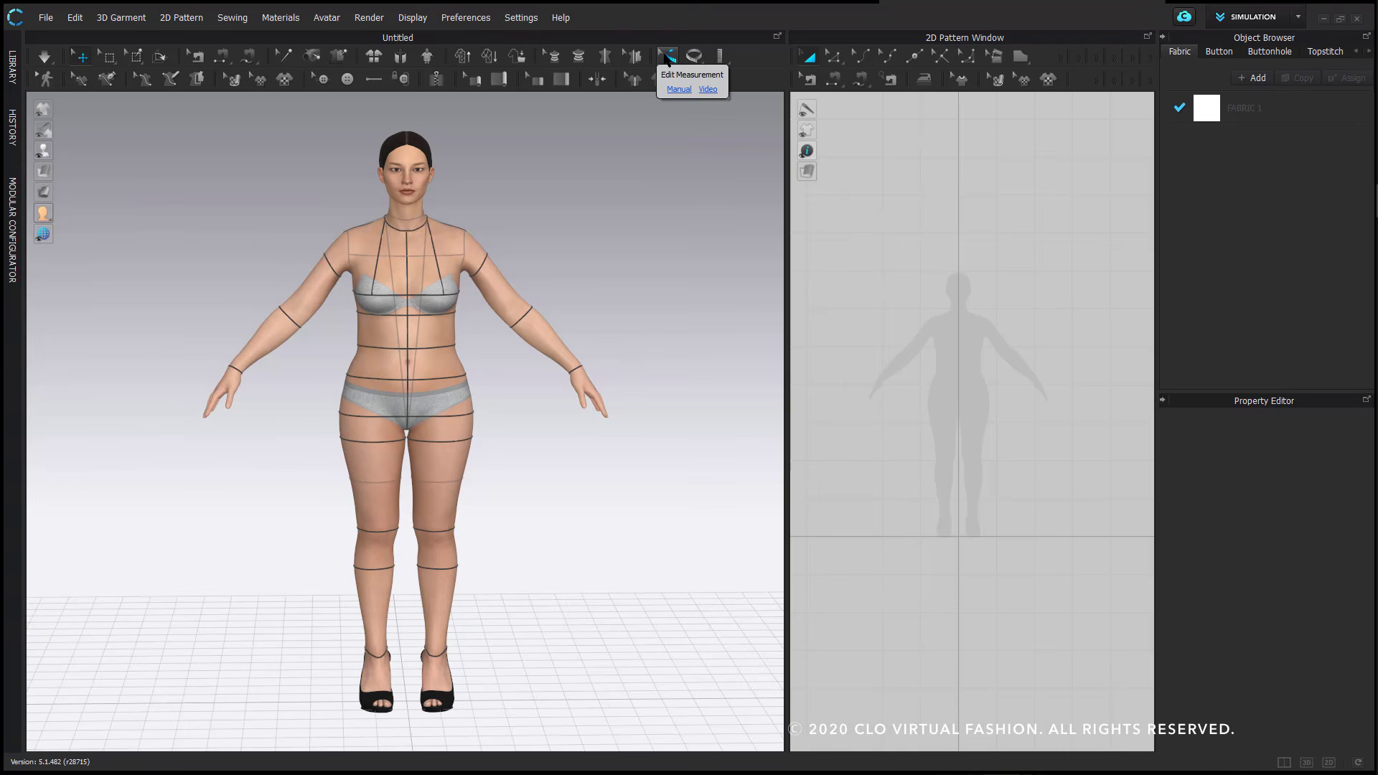
In Edit Measurement mode, select the avatar's 40.372 in bust girth line.
click(666, 58)
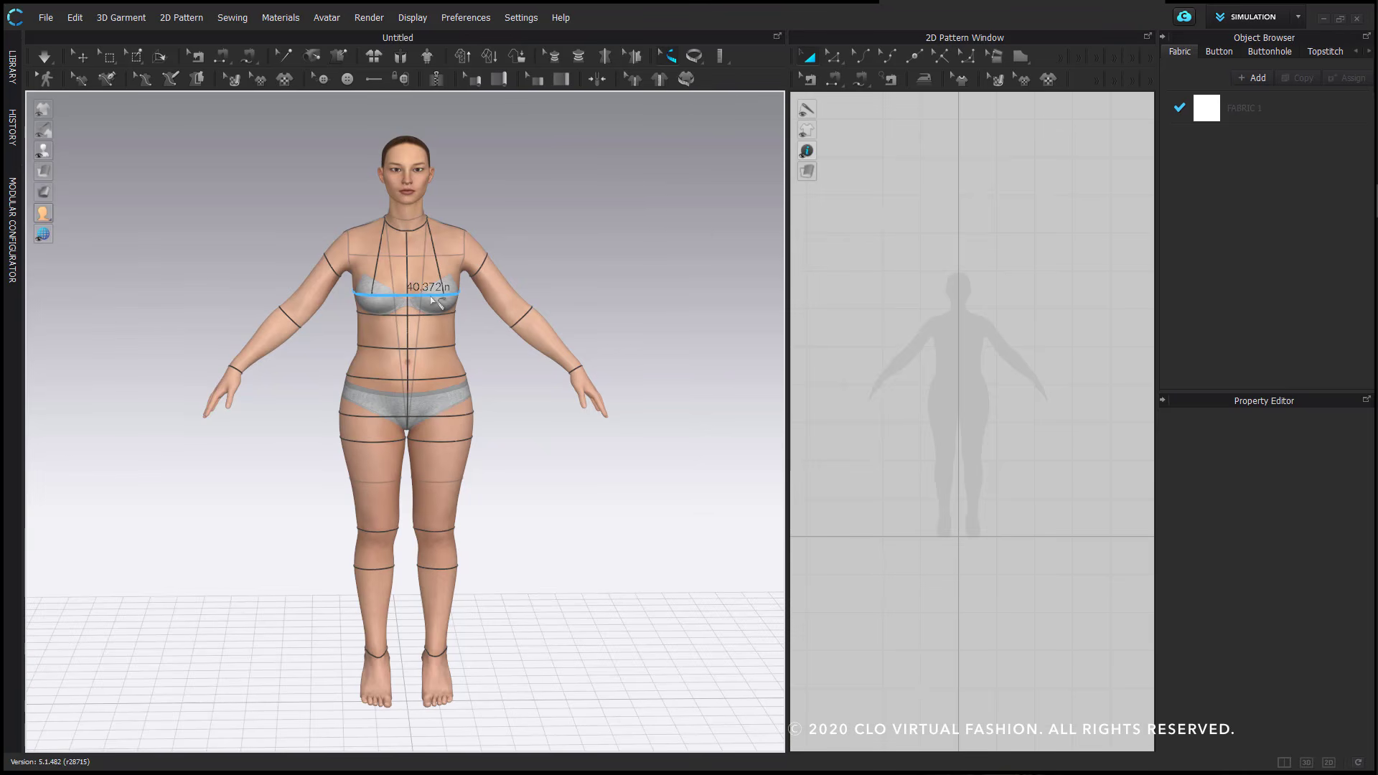
right_drag(528, 327, 446, 311)
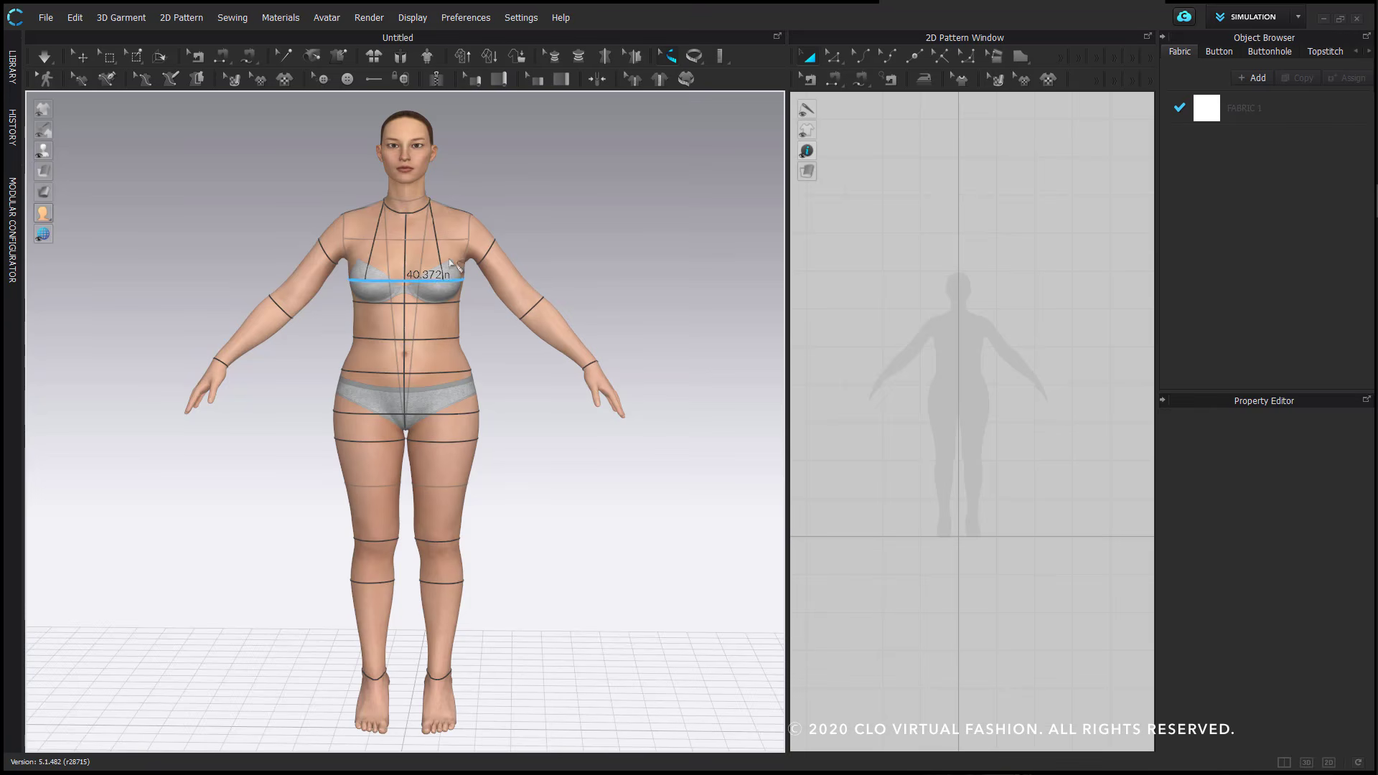
click(435, 281)
right_drag(321, 347, 361, 346)
scroll(422, 340, up, 3)
middle_drag(424, 340, 424, 391)
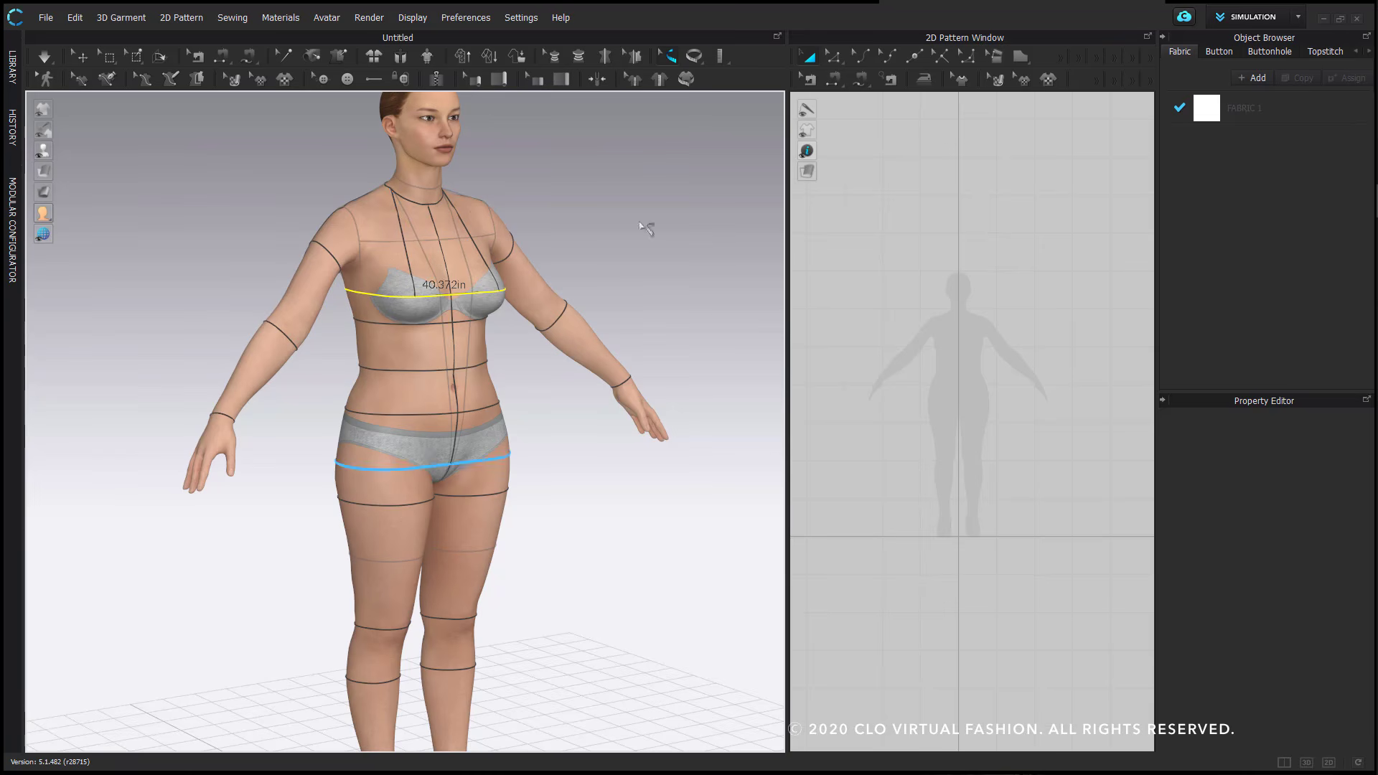
Start a new surface length measurement at the avatar's neck point.
click(720, 56)
scroll(390, 246, up, 4)
scroll(440, 236, up, 2)
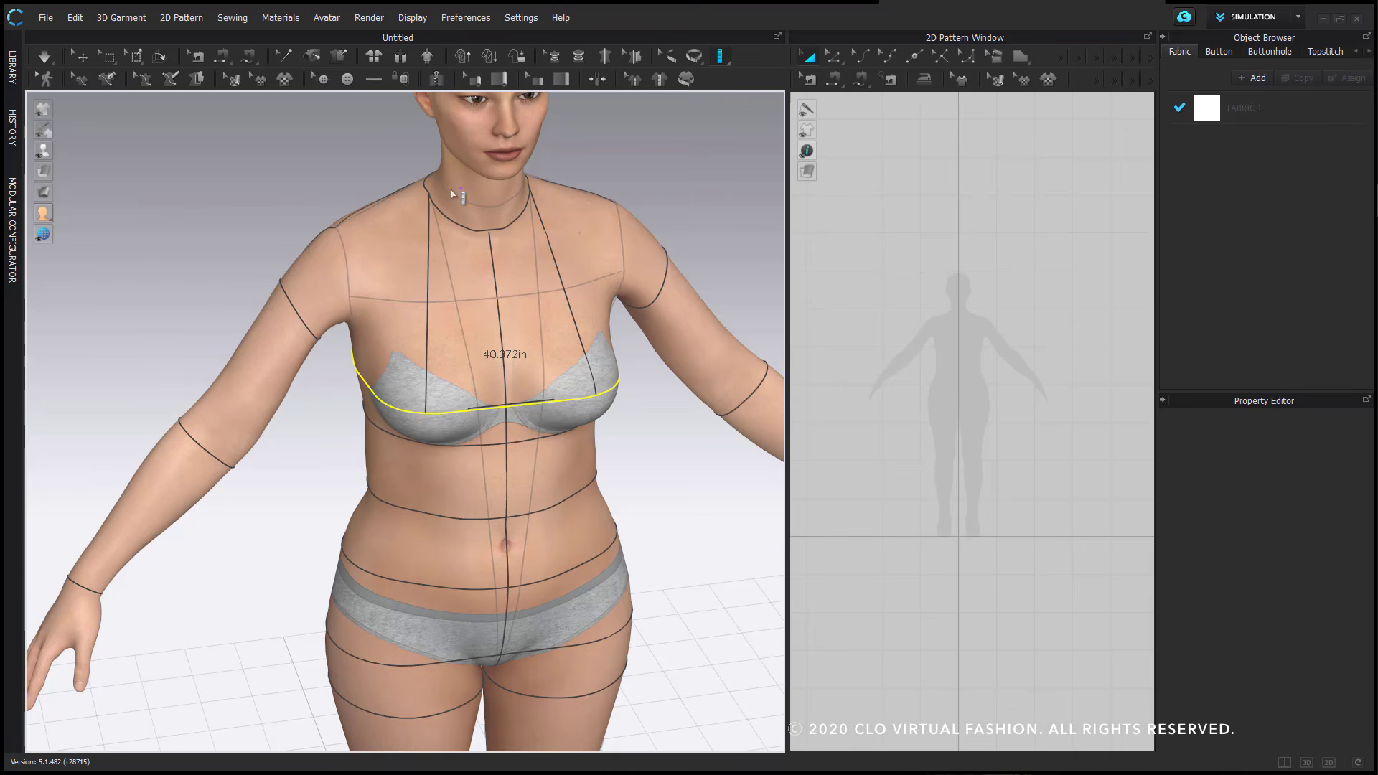
right_drag(433, 208, 453, 237)
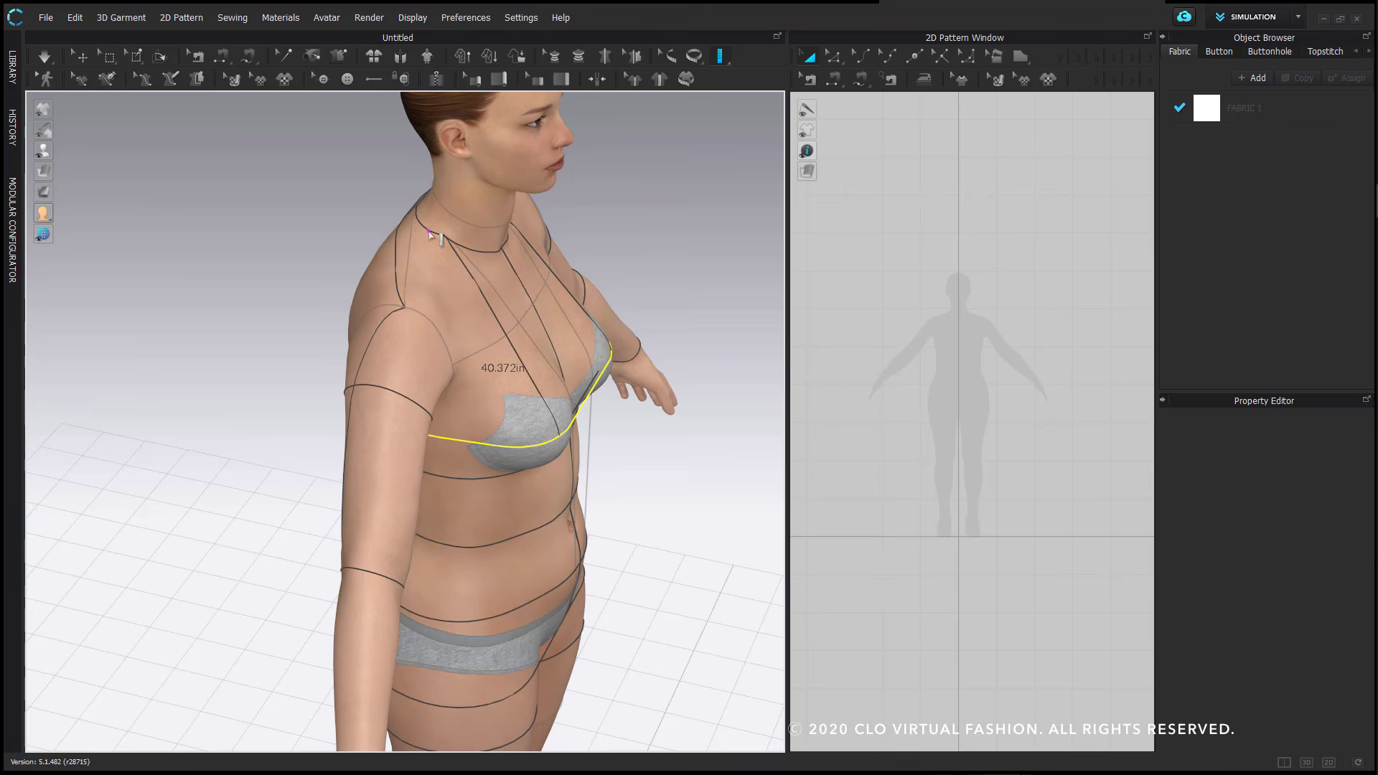
click(430, 230)
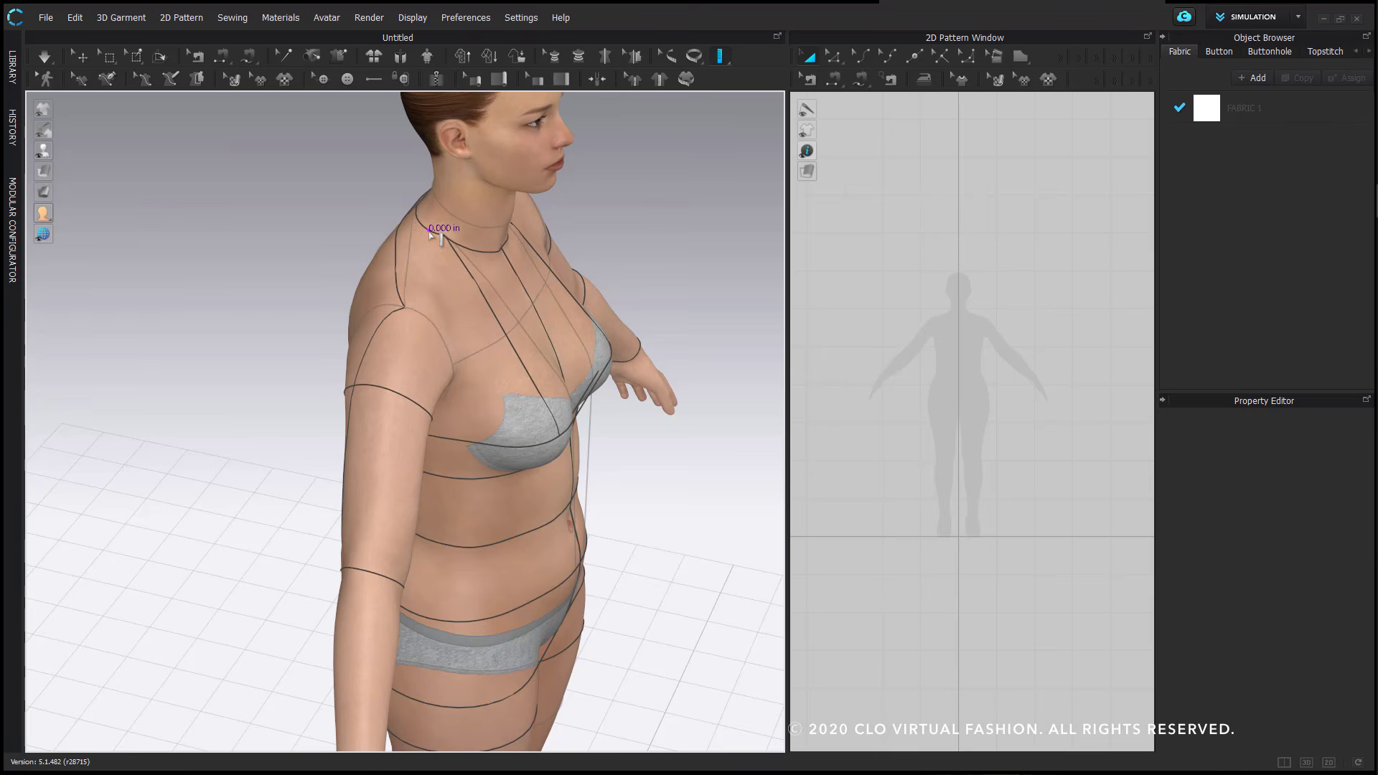
Finish the 4.891 in neck-to-shoulder-tip measurement.
click(406, 311)
key(2)
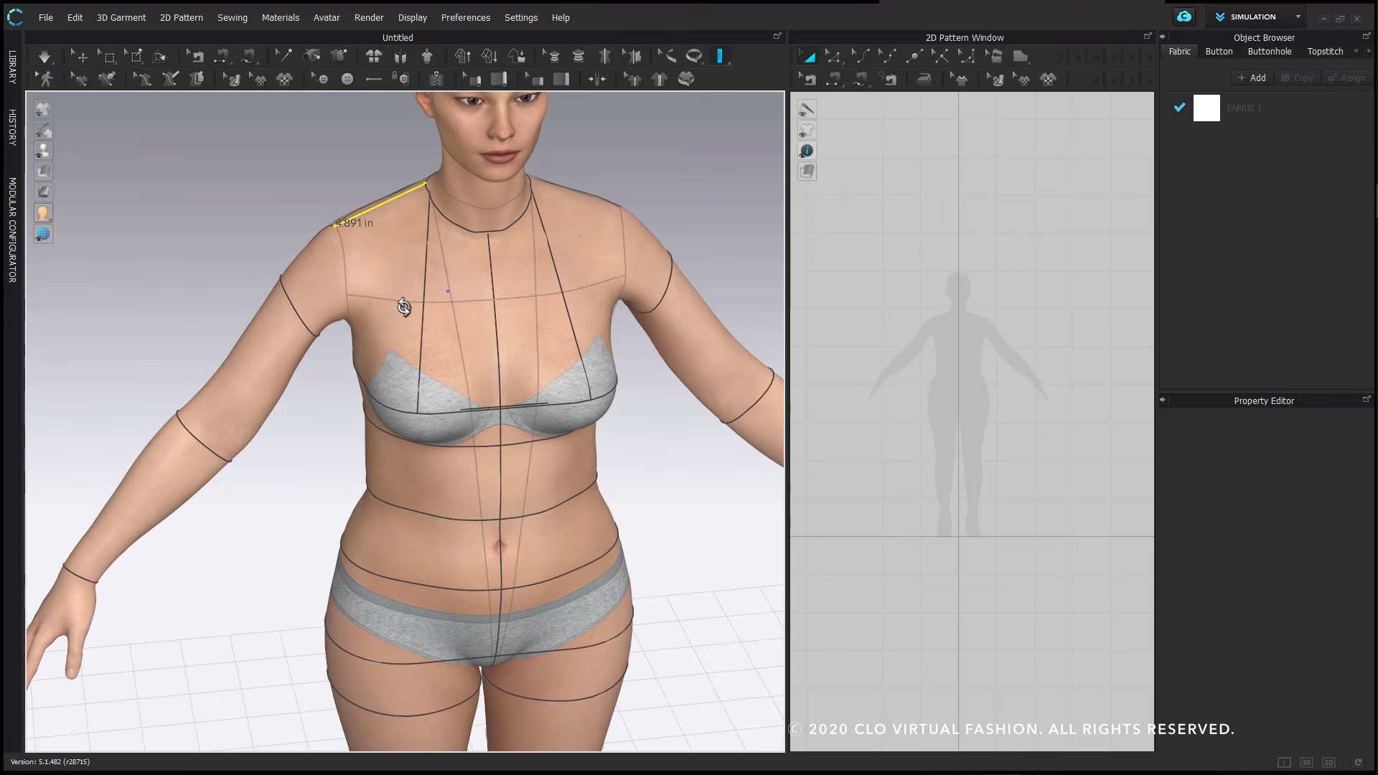
right_drag(404, 307, 502, 279)
Measure a 26.175 in front length from the neck-shoulder point over bust and waist to hip.
click(442, 198)
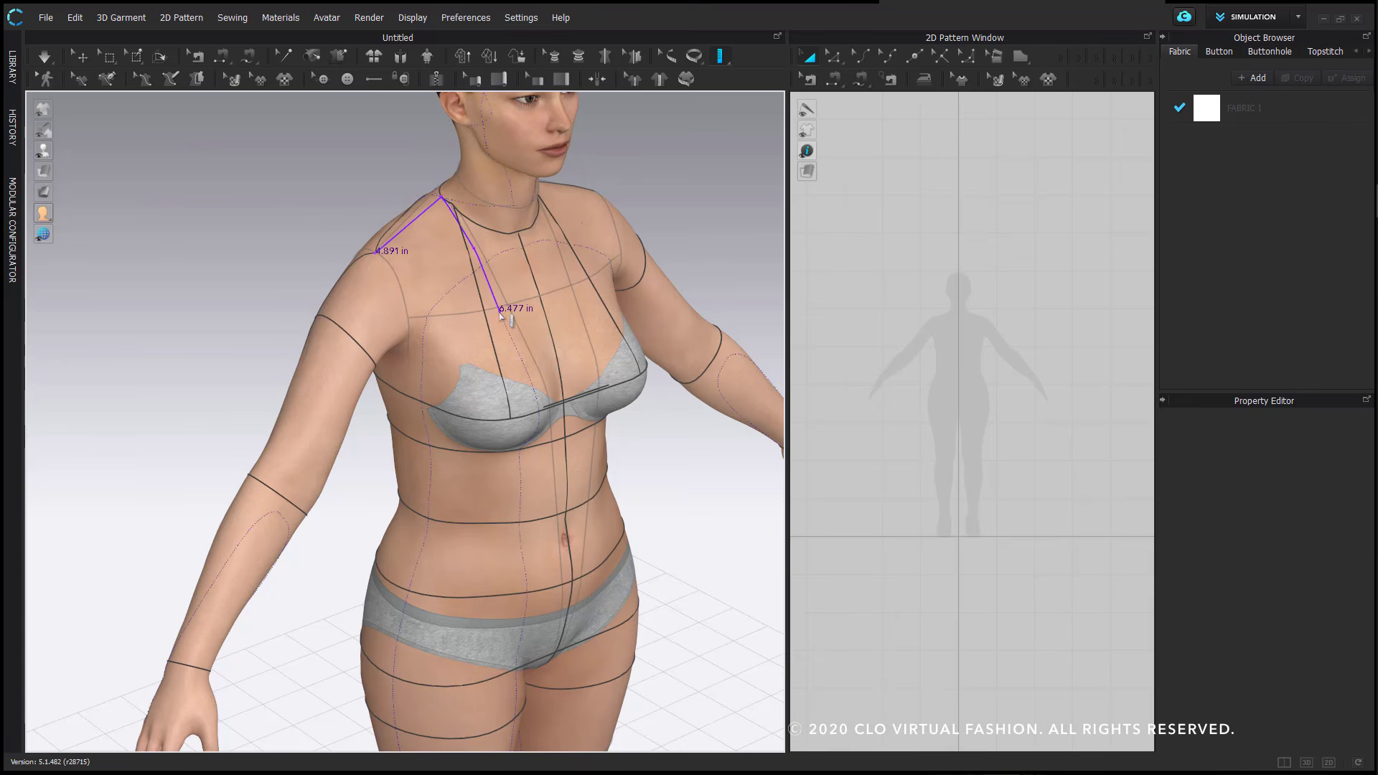
right_drag(503, 320, 476, 327)
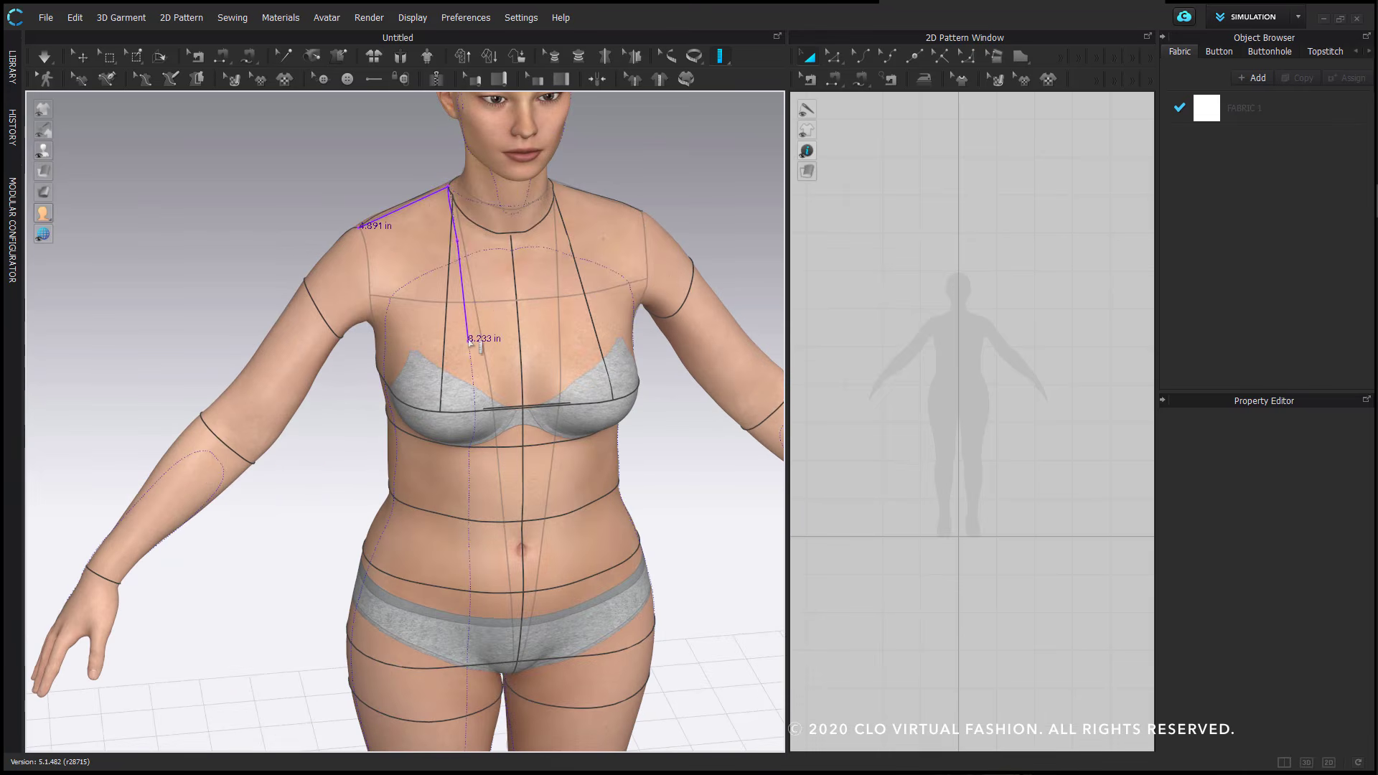
double_click(472, 373)
click(470, 548)
click(470, 605)
right_drag(510, 615, 488, 572)
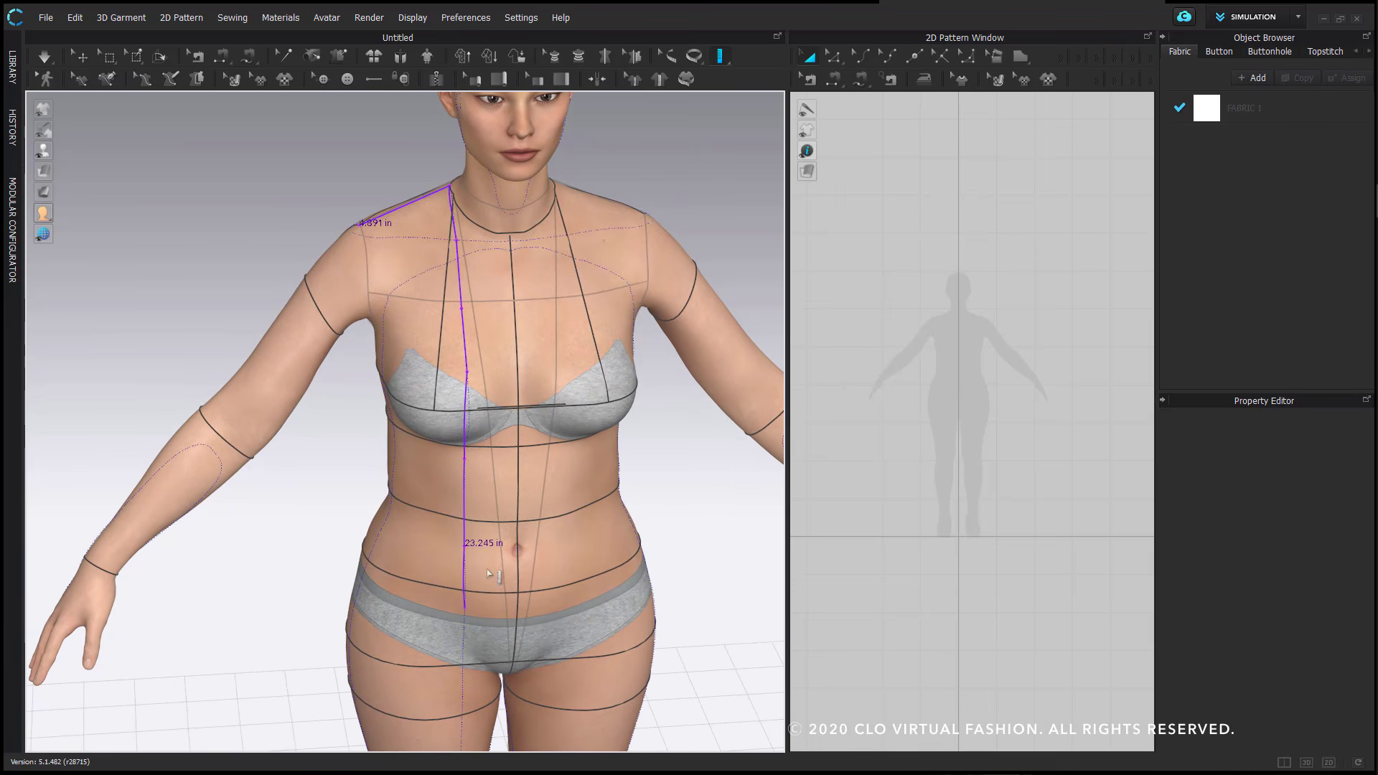
right_drag(485, 488, 443, 474)
scroll(432, 437, up, 5)
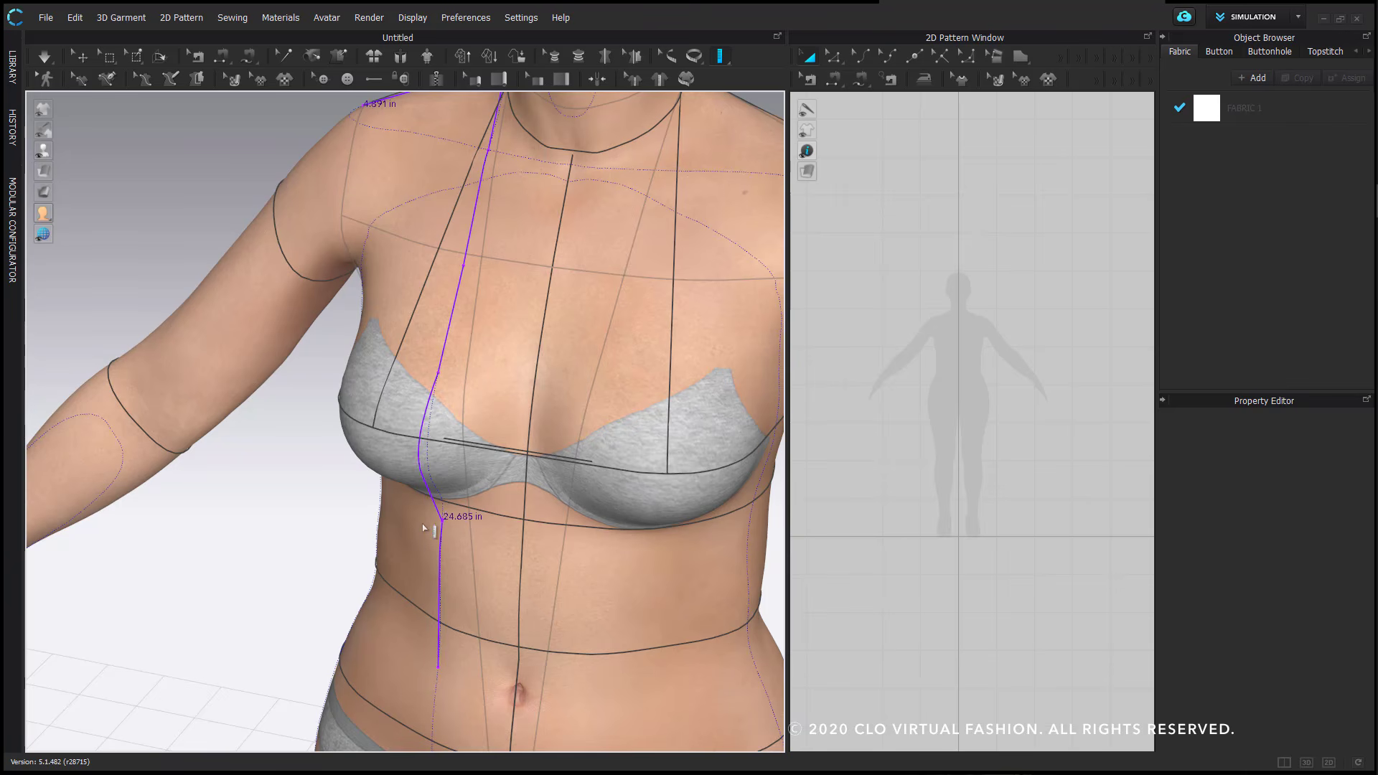
right_drag(455, 539, 517, 483)
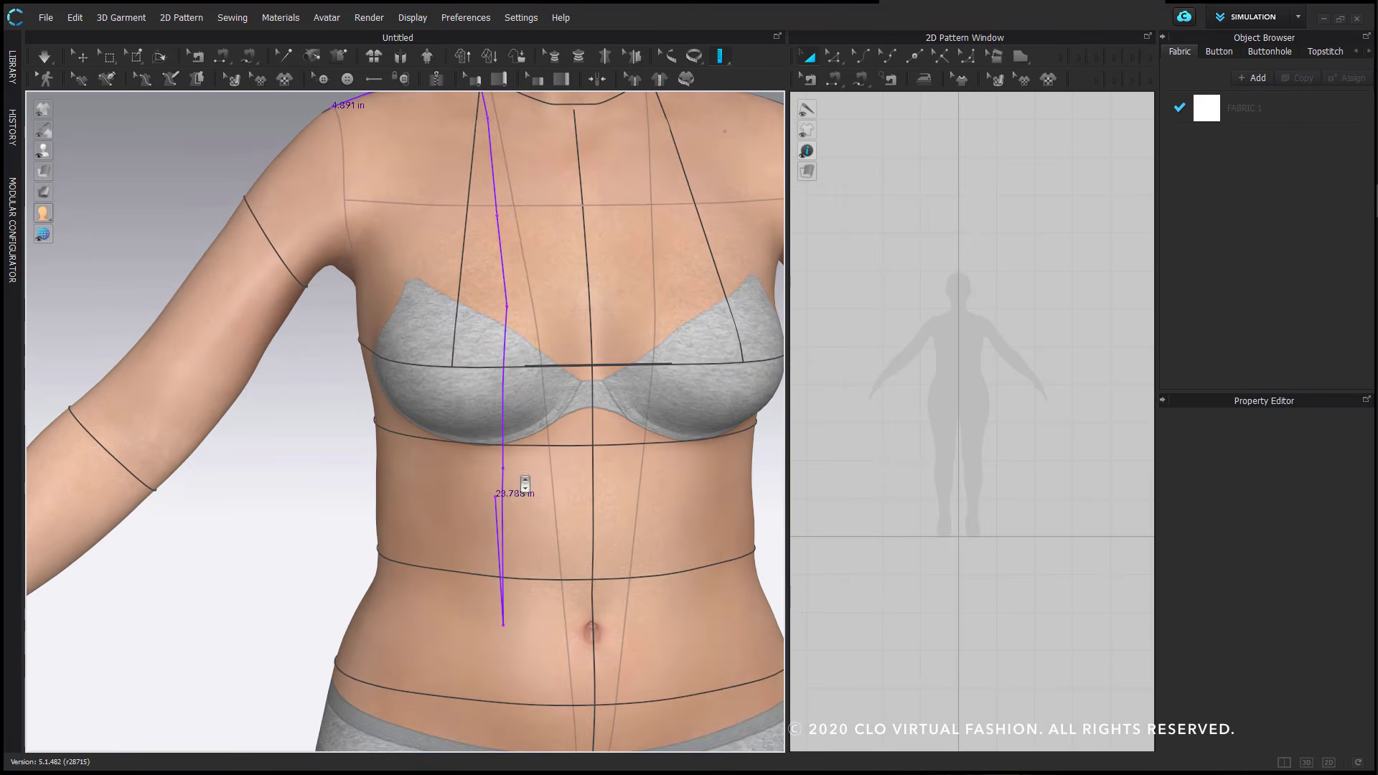
scroll(503, 503, down, 5)
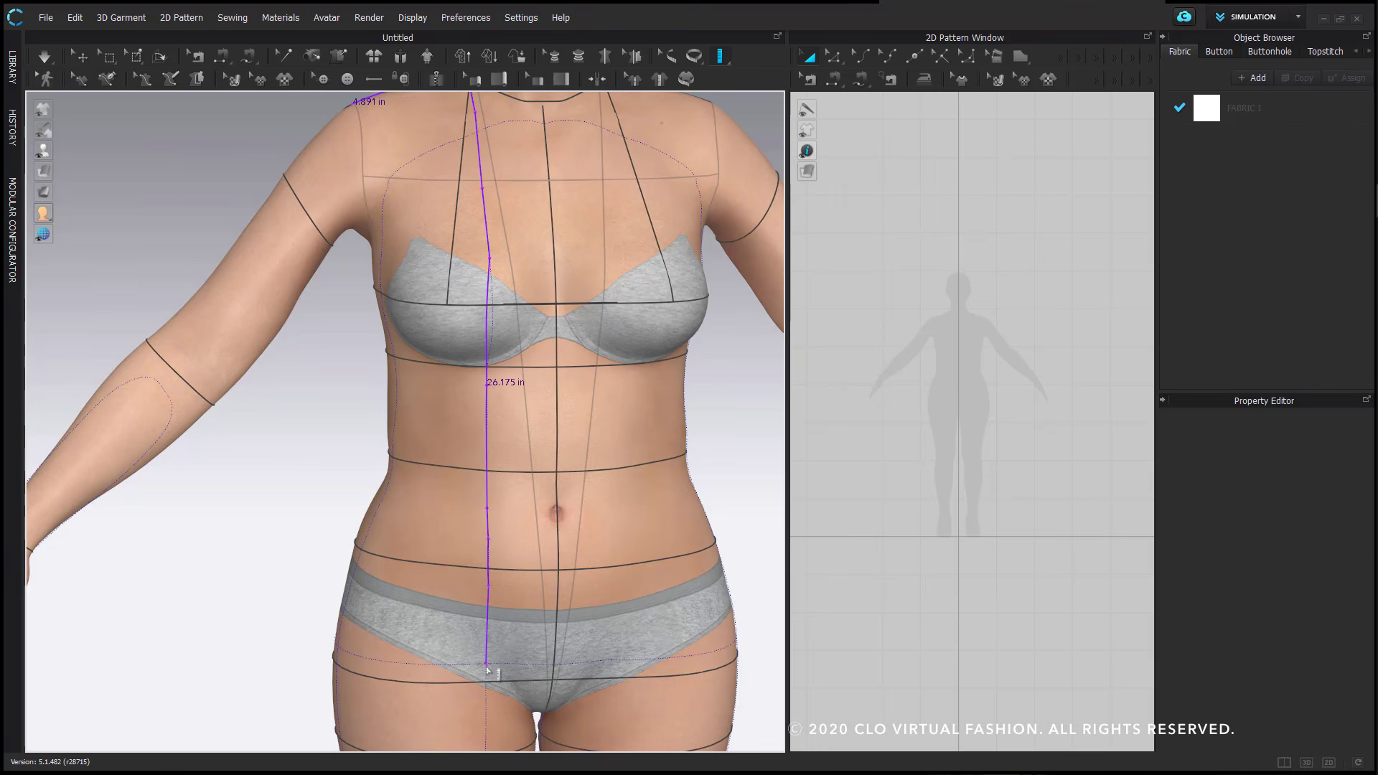
double_click(487, 670)
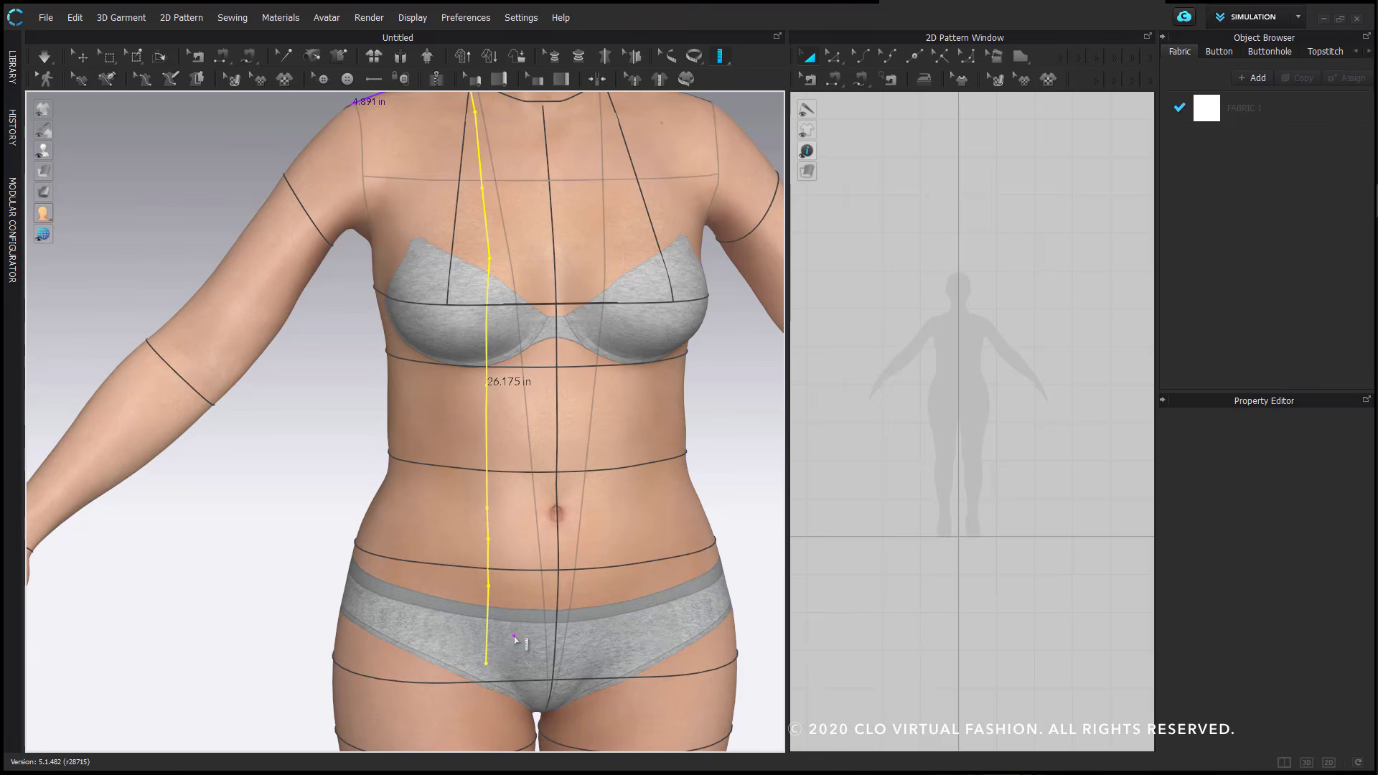
scroll(514, 638, down, 3)
mouse_move(538, 330)
right_down()
mouse_move(494, 331)
mouse_move(590, 330)
mouse_move(527, 339)
right_up()
Reselect the bust measurement and enlarge and zoom the 2D pattern window.
click(669, 56)
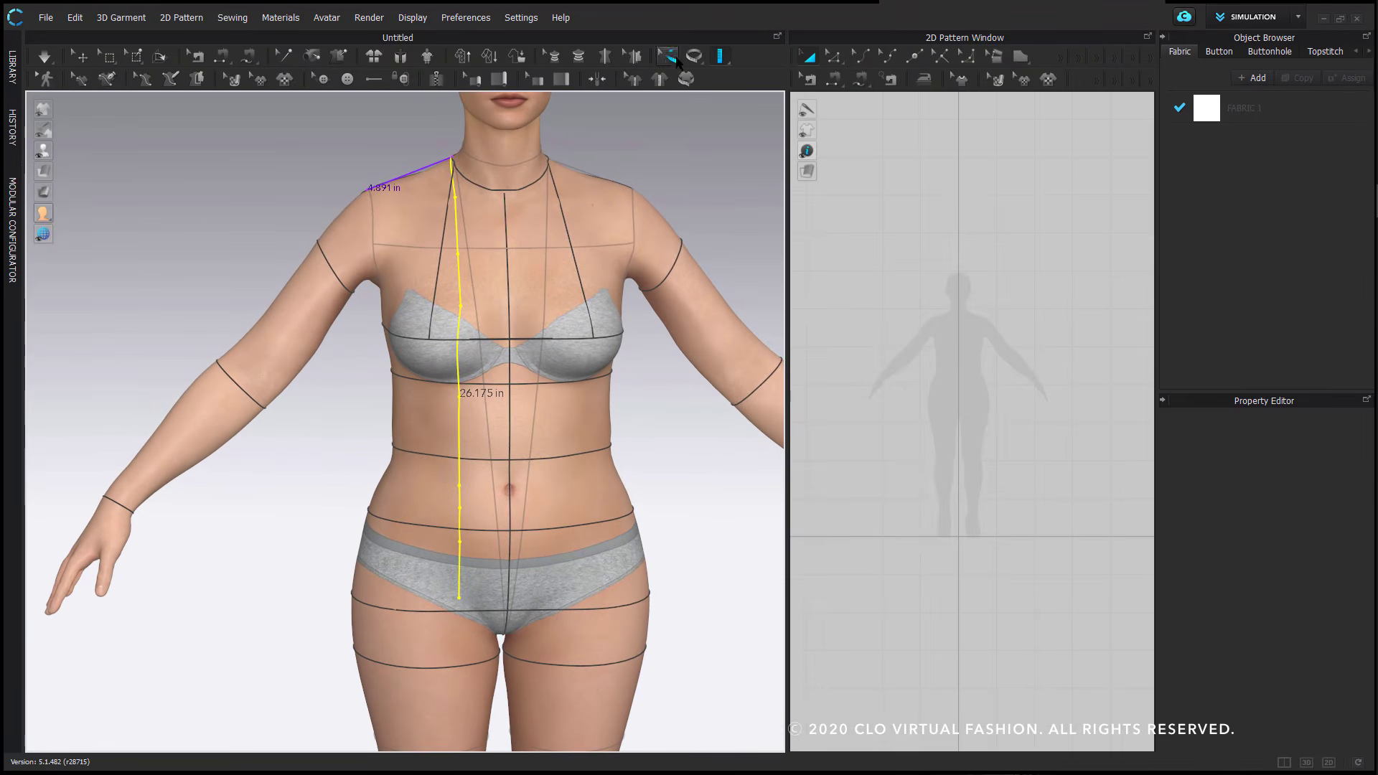
click(571, 344)
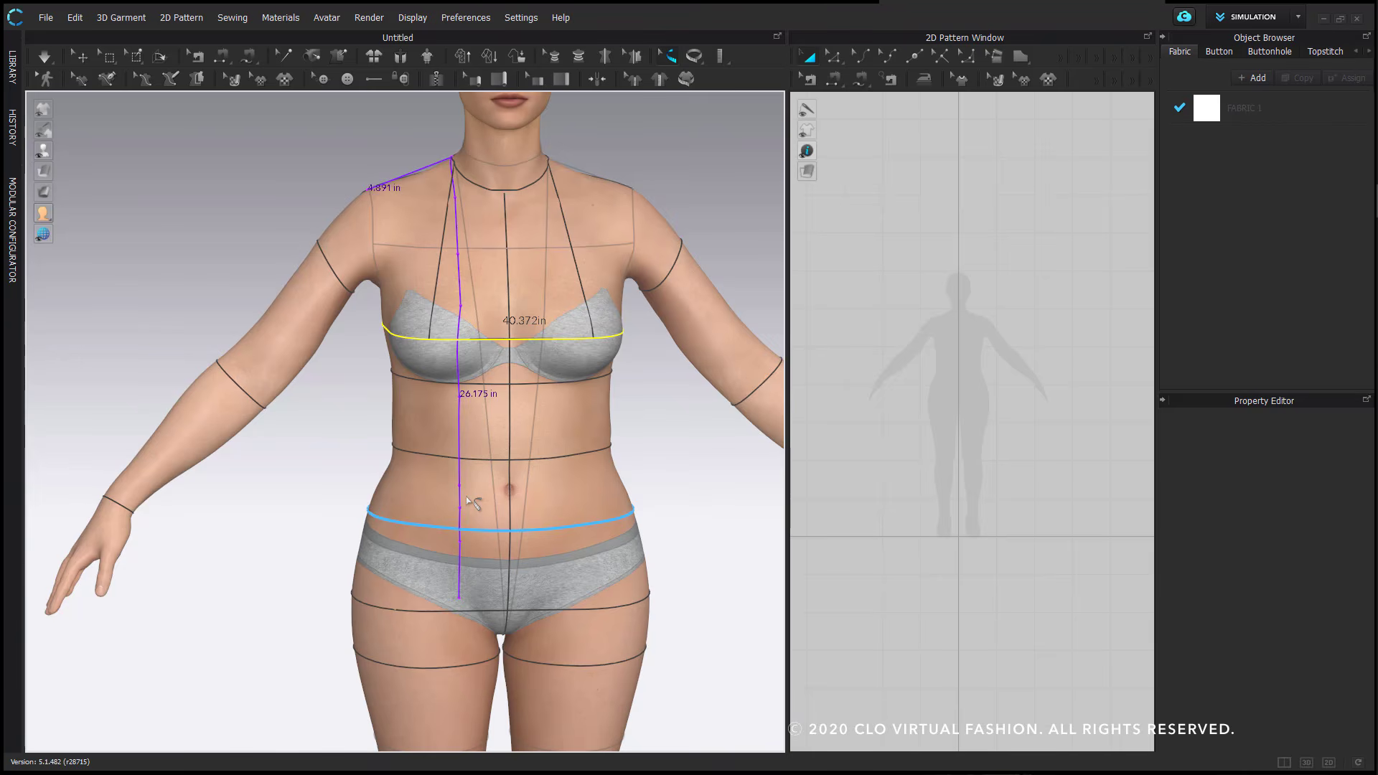
right_drag(472, 503, 538, 277)
drag(784, 262, 617, 301)
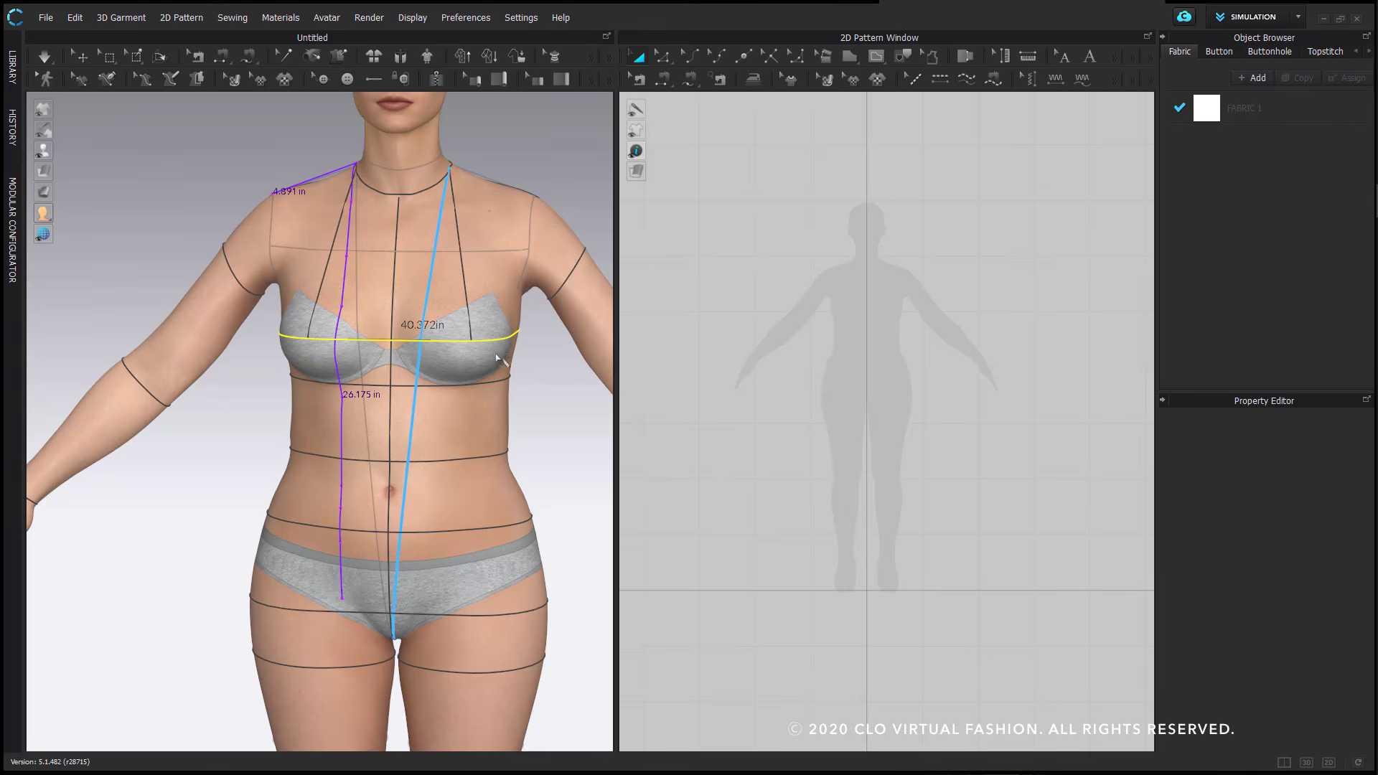
mouse_move(502, 360)
right_down()
mouse_move(545, 358)
mouse_move(490, 352)
right_up()
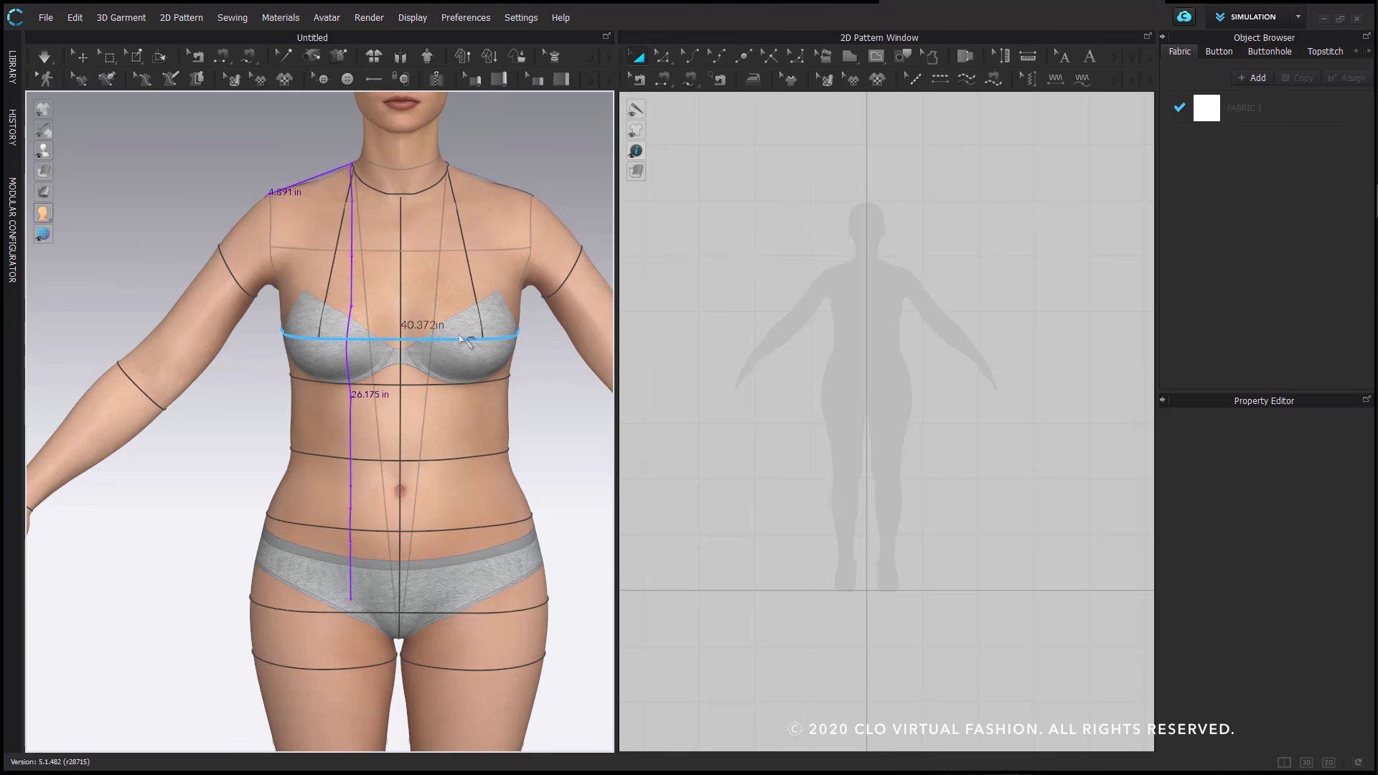
click(463, 340)
scroll(879, 262, up, 2)
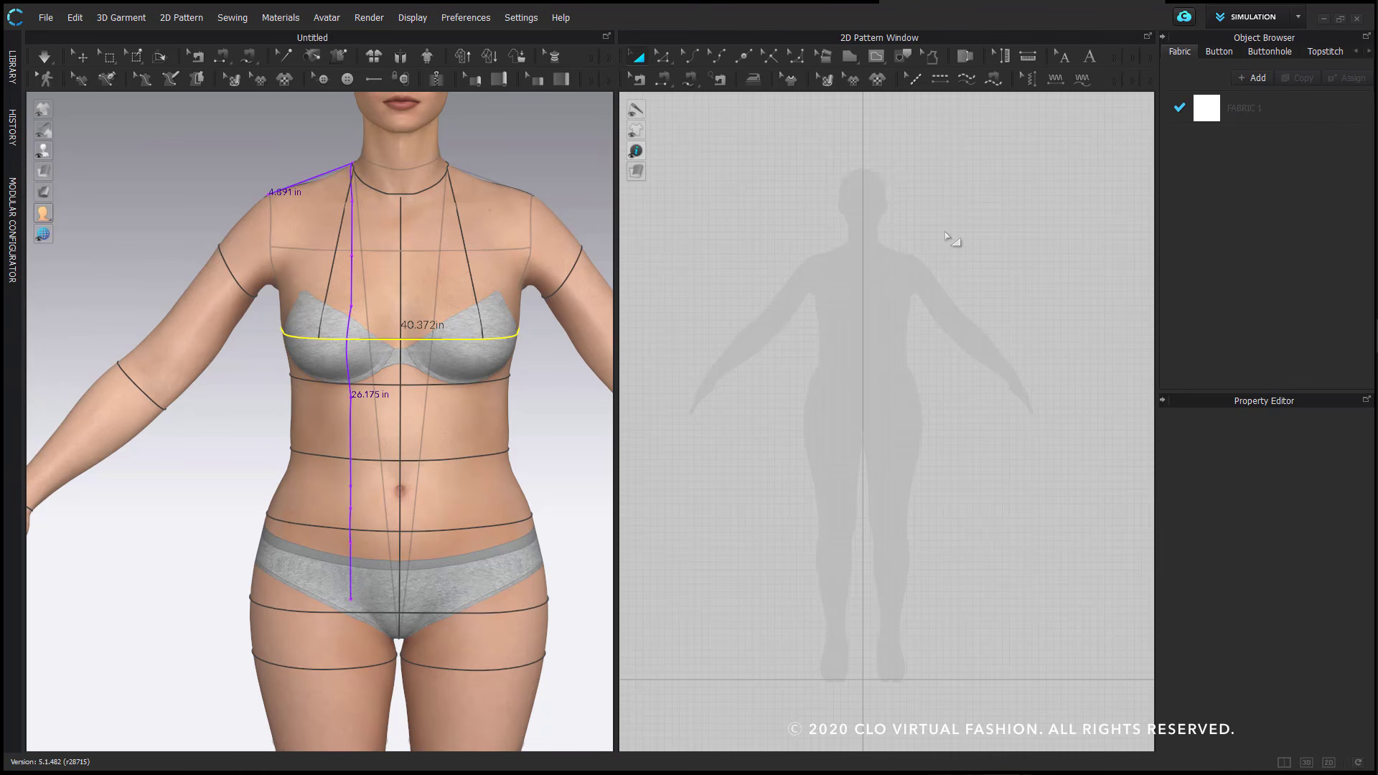
Create a rectangle pattern piece 10.75 in wide and 25 in high.
click(850, 56)
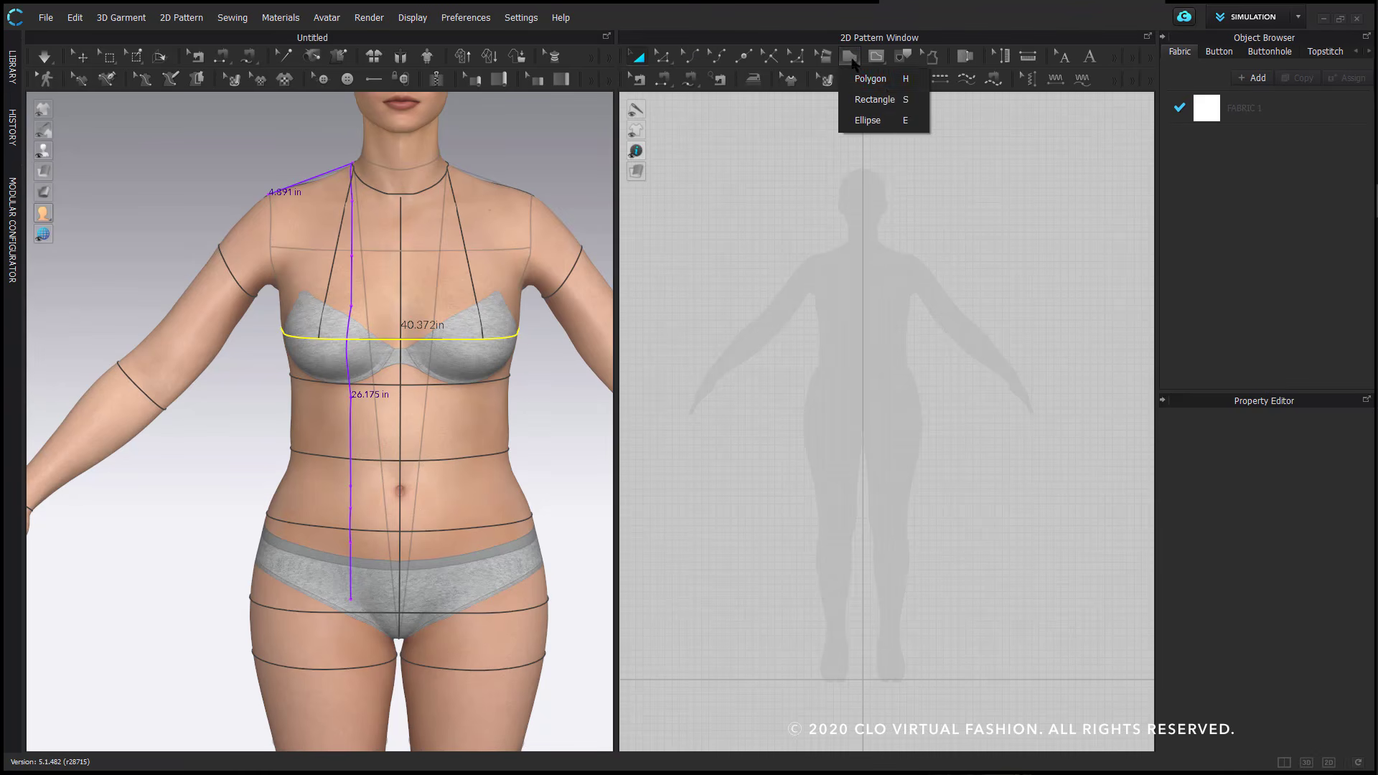
click(875, 99)
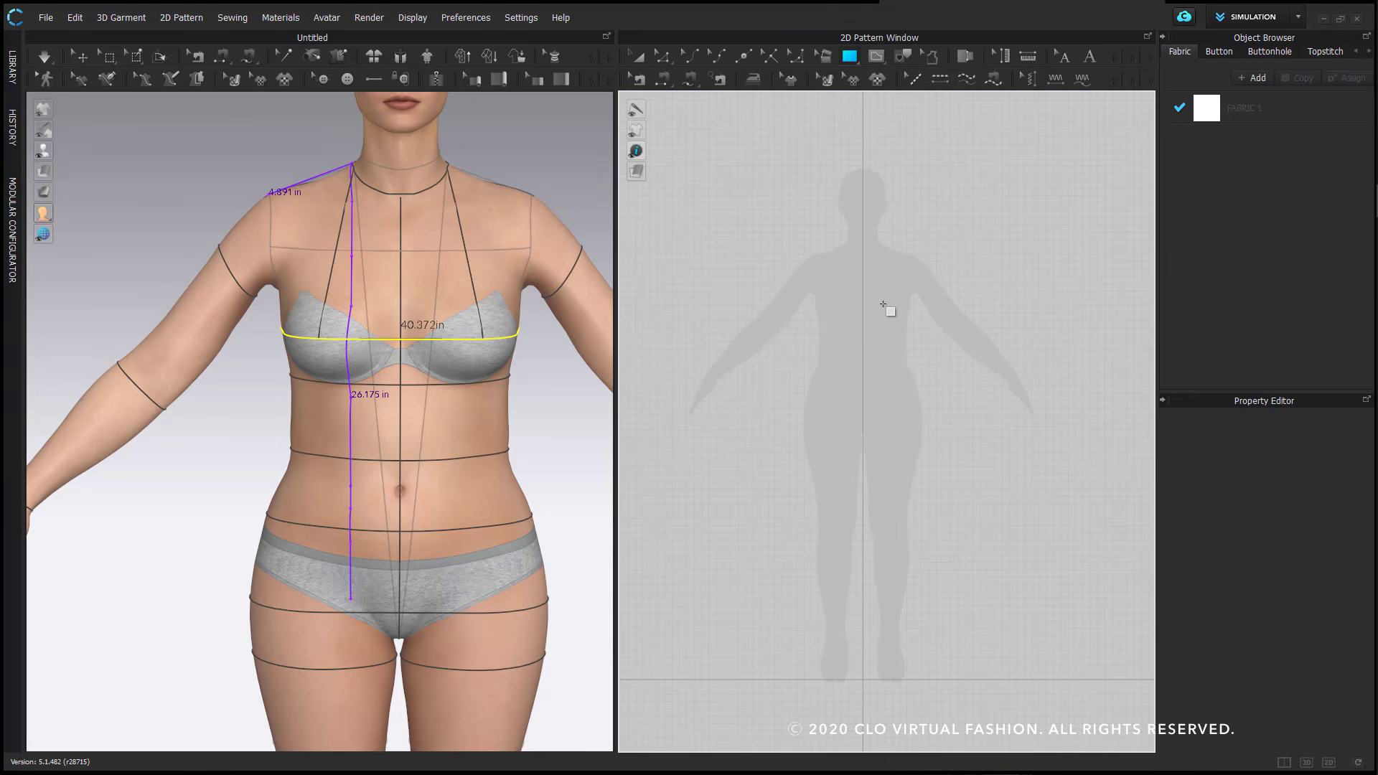
click(893, 275)
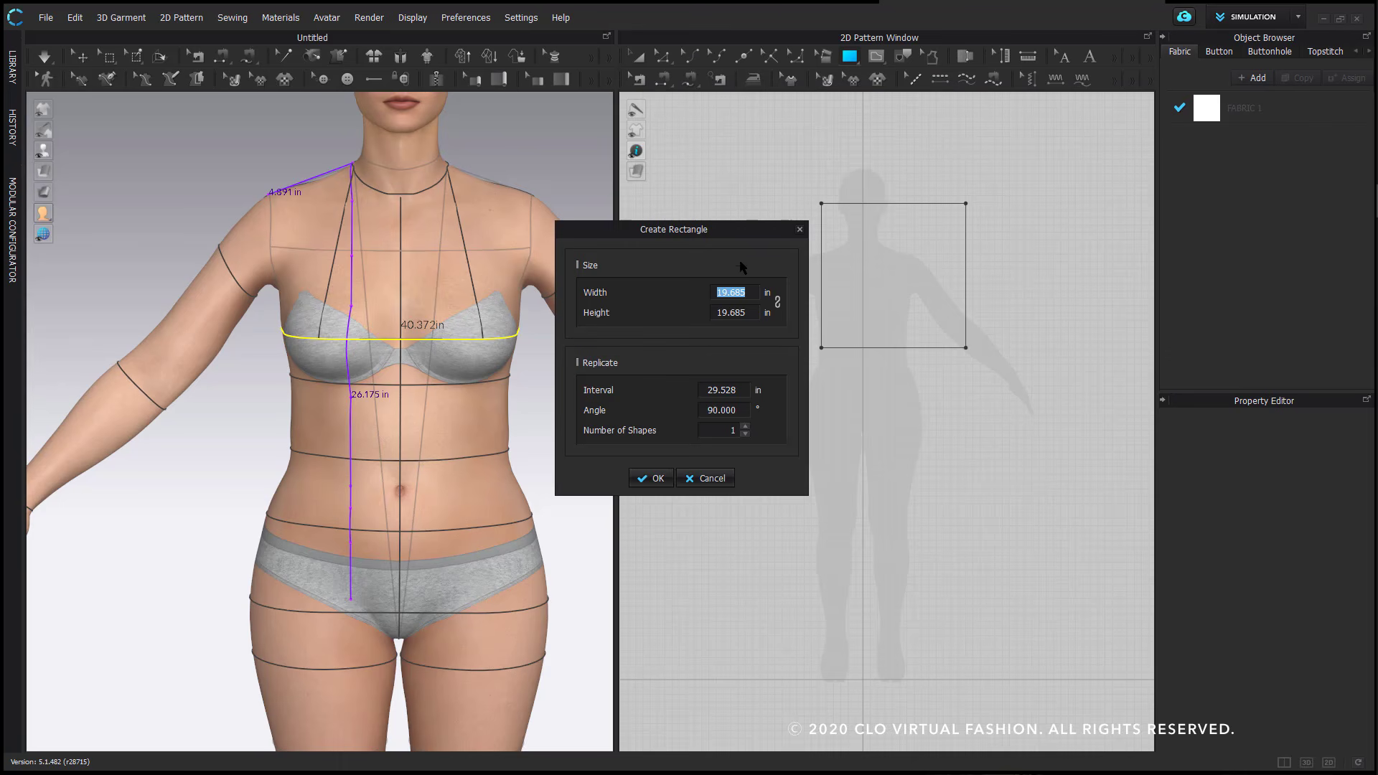
mouse_move(712, 226)
mouse_down()
mouse_move(662, 242)
mouse_move(696, 244)
mouse_up()
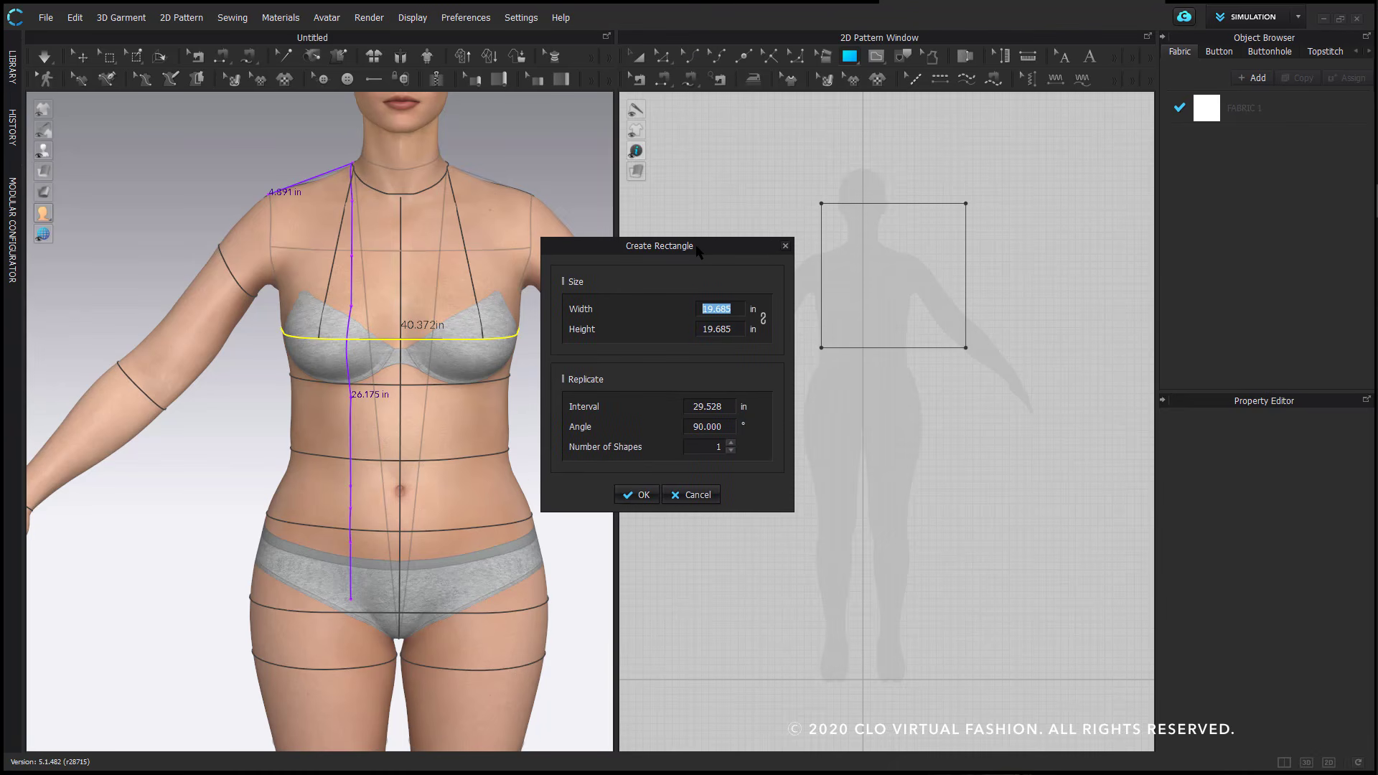
text(10.75)
key(Tab)
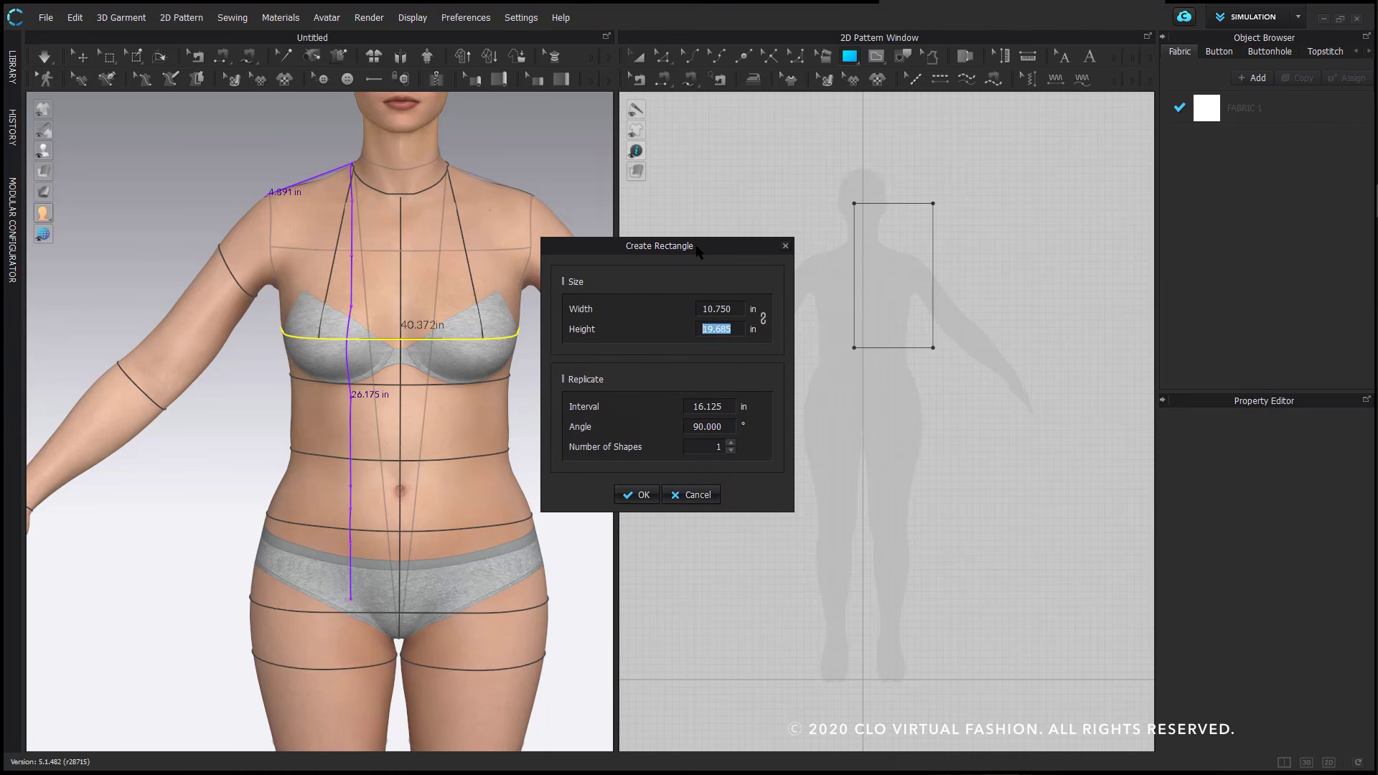
text(25)
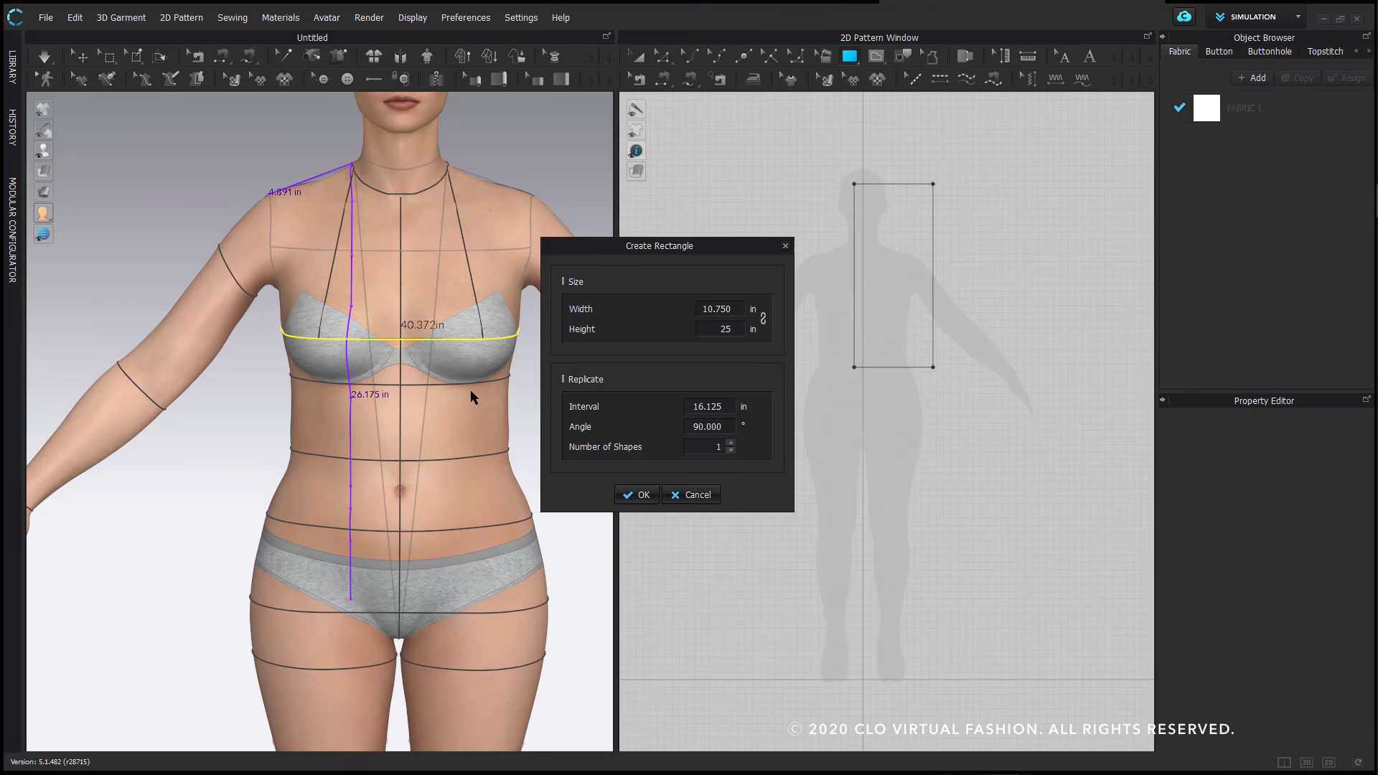
click(636, 495)
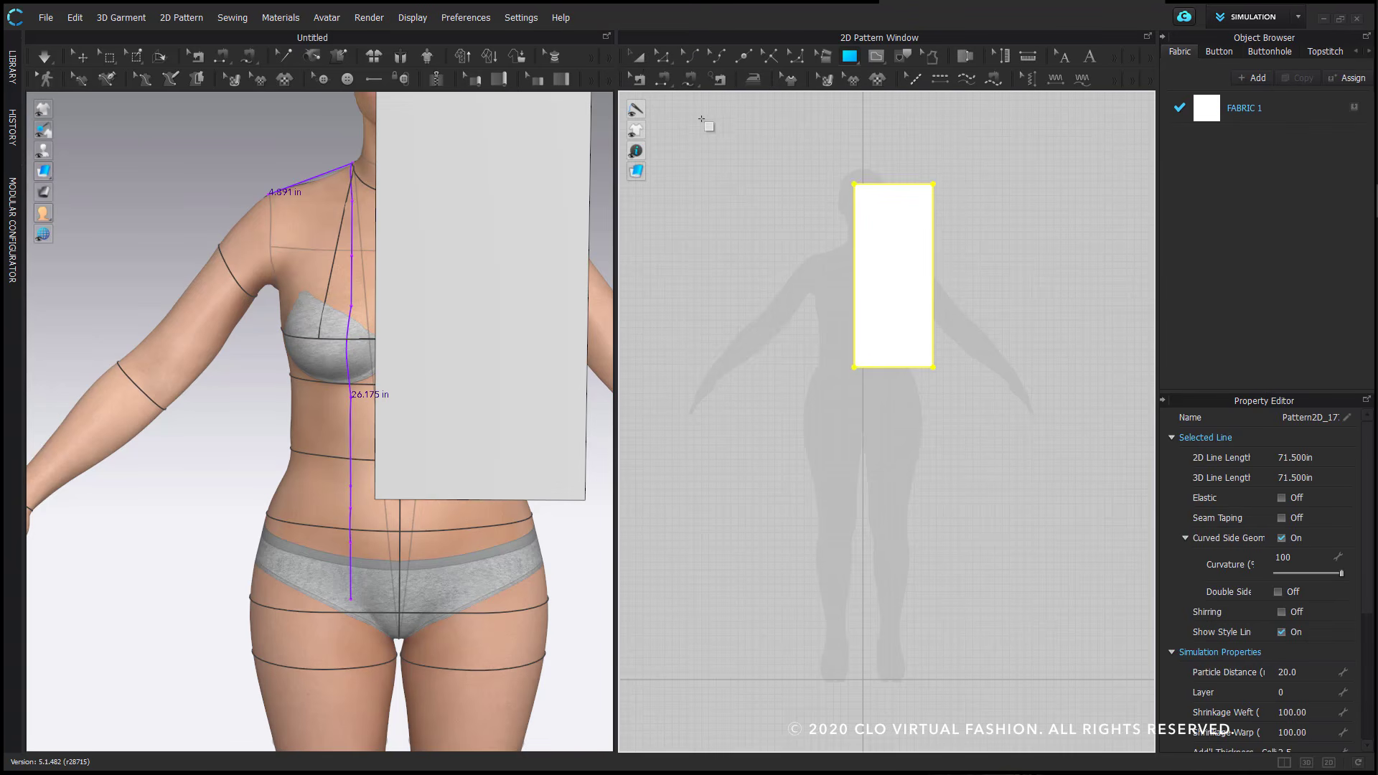
Move the rectangle lower on the silhouette and place its 3D piece over the torso.
click(638, 59)
drag(864, 198, 880, 270)
click(943, 244)
scroll(942, 243, up, 3)
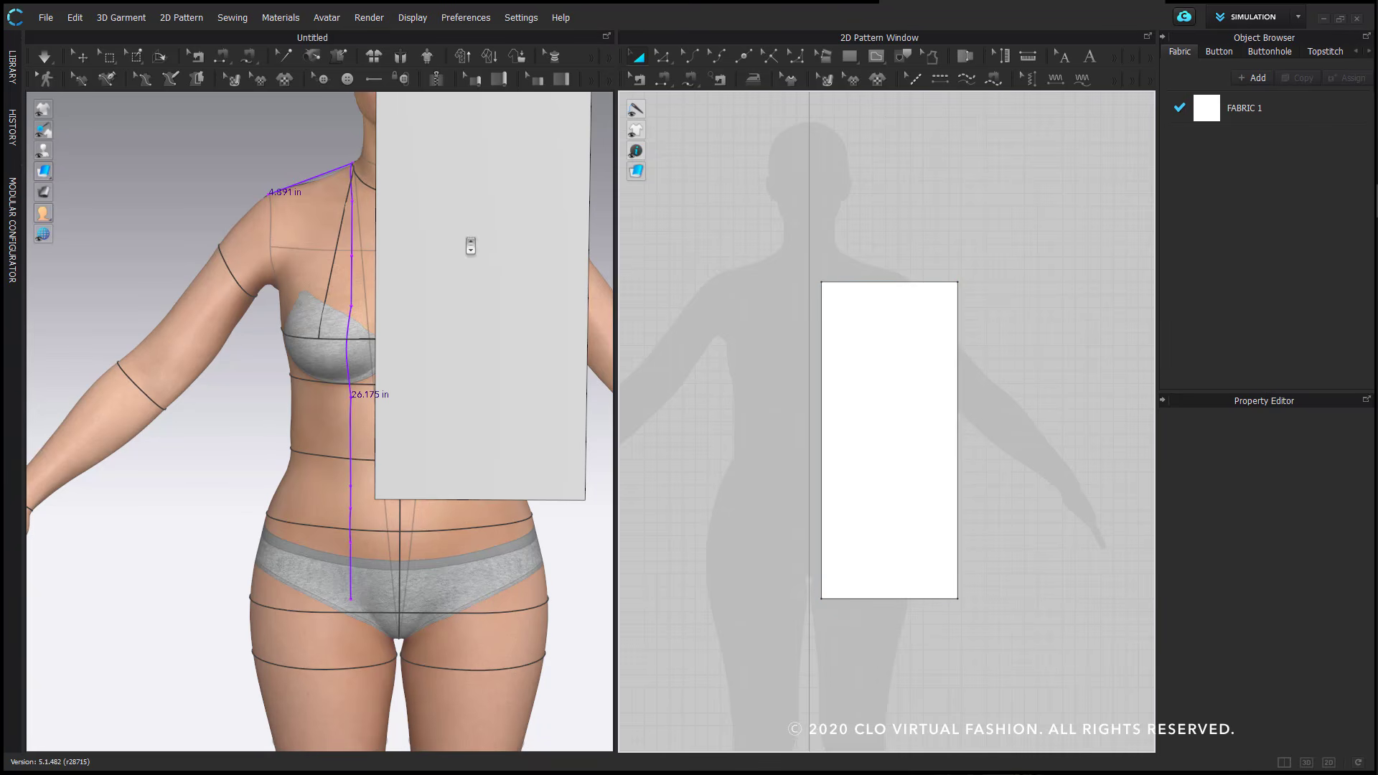
scroll(465, 251, down, 3)
click(376, 57)
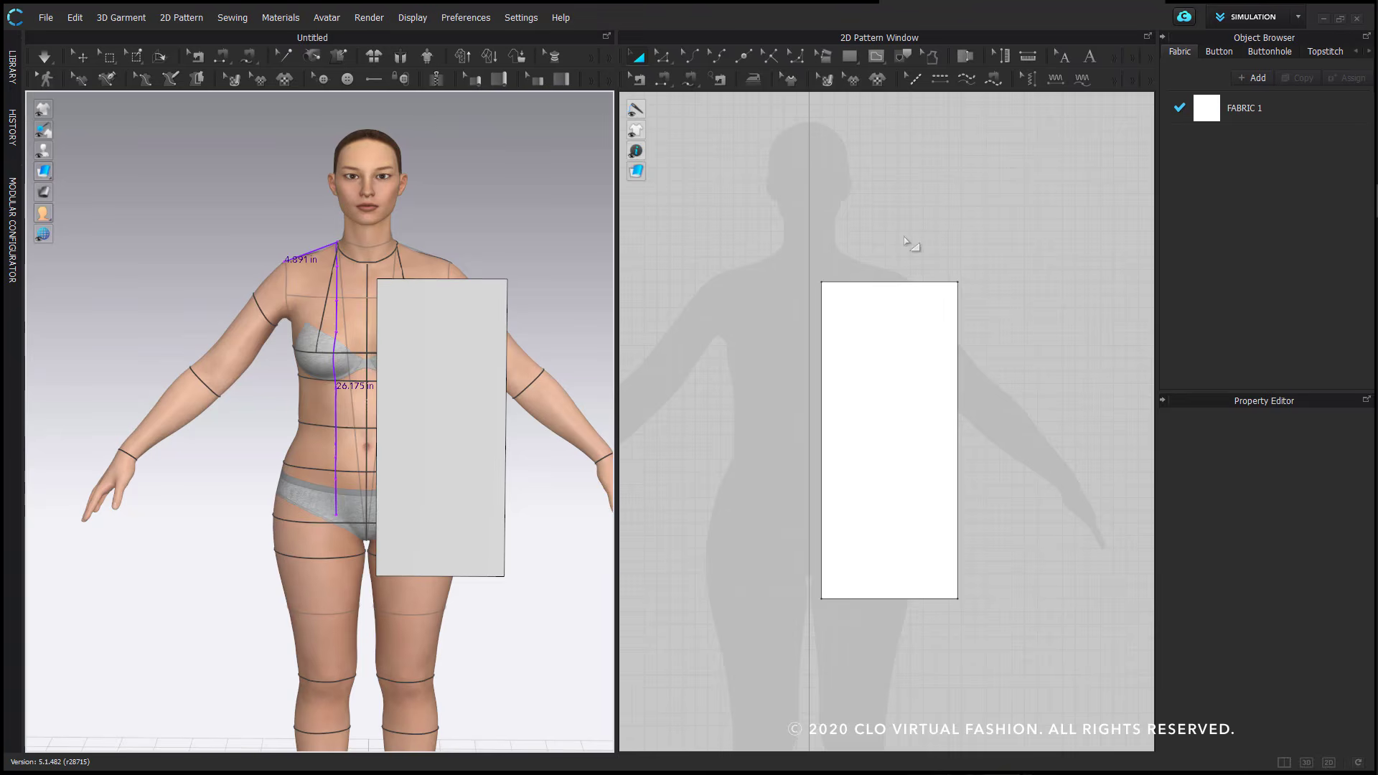
right_drag(907, 240, 895, 211)
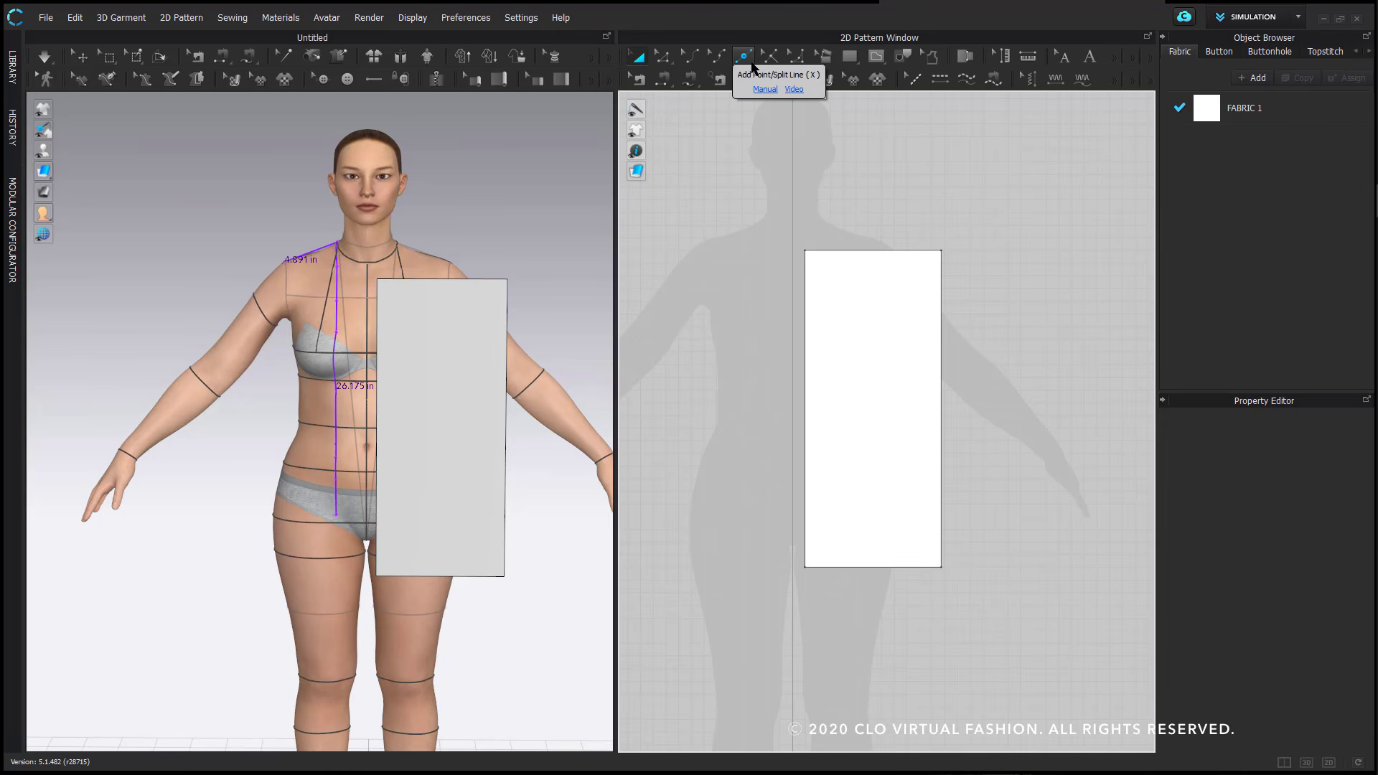
Select the rectangle's 10.750 in top edge with Edit Point/Line.
click(662, 56)
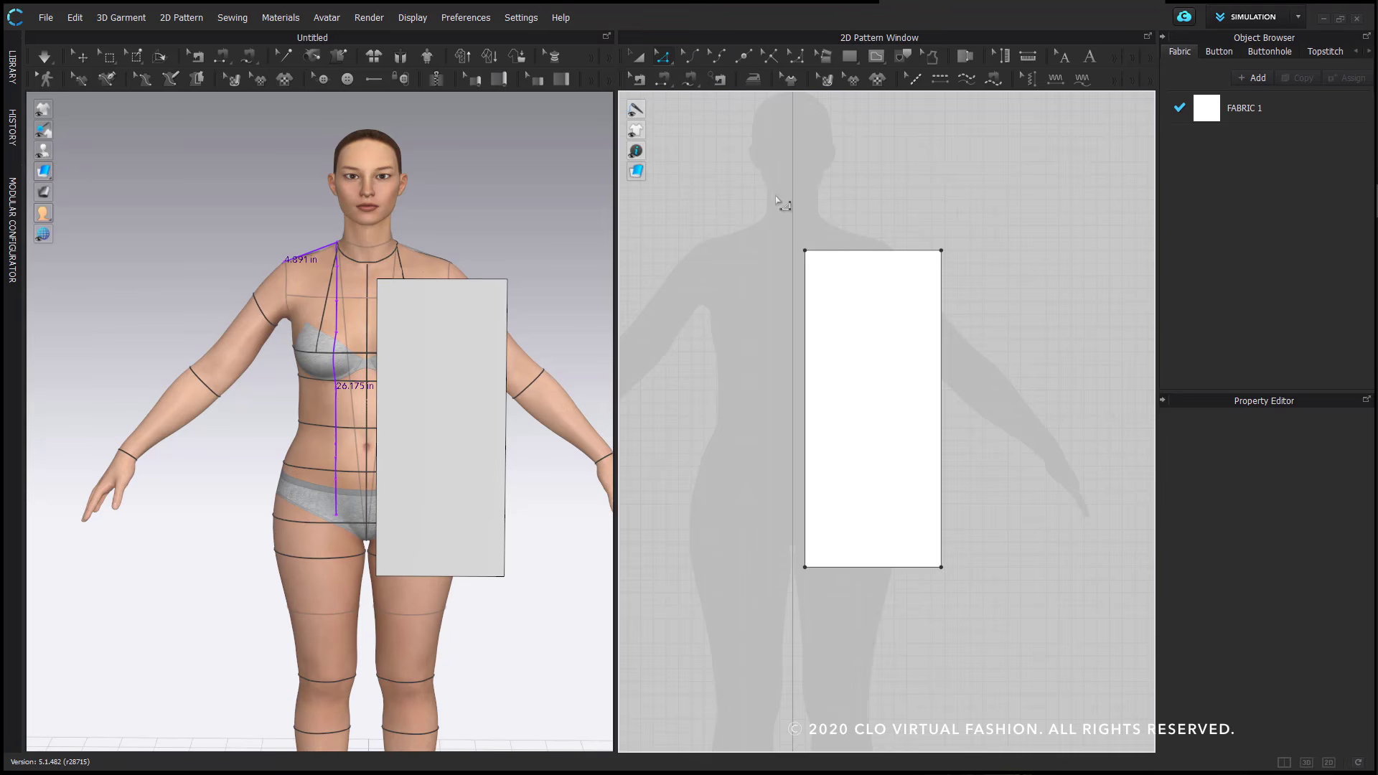
drag(771, 214, 955, 272)
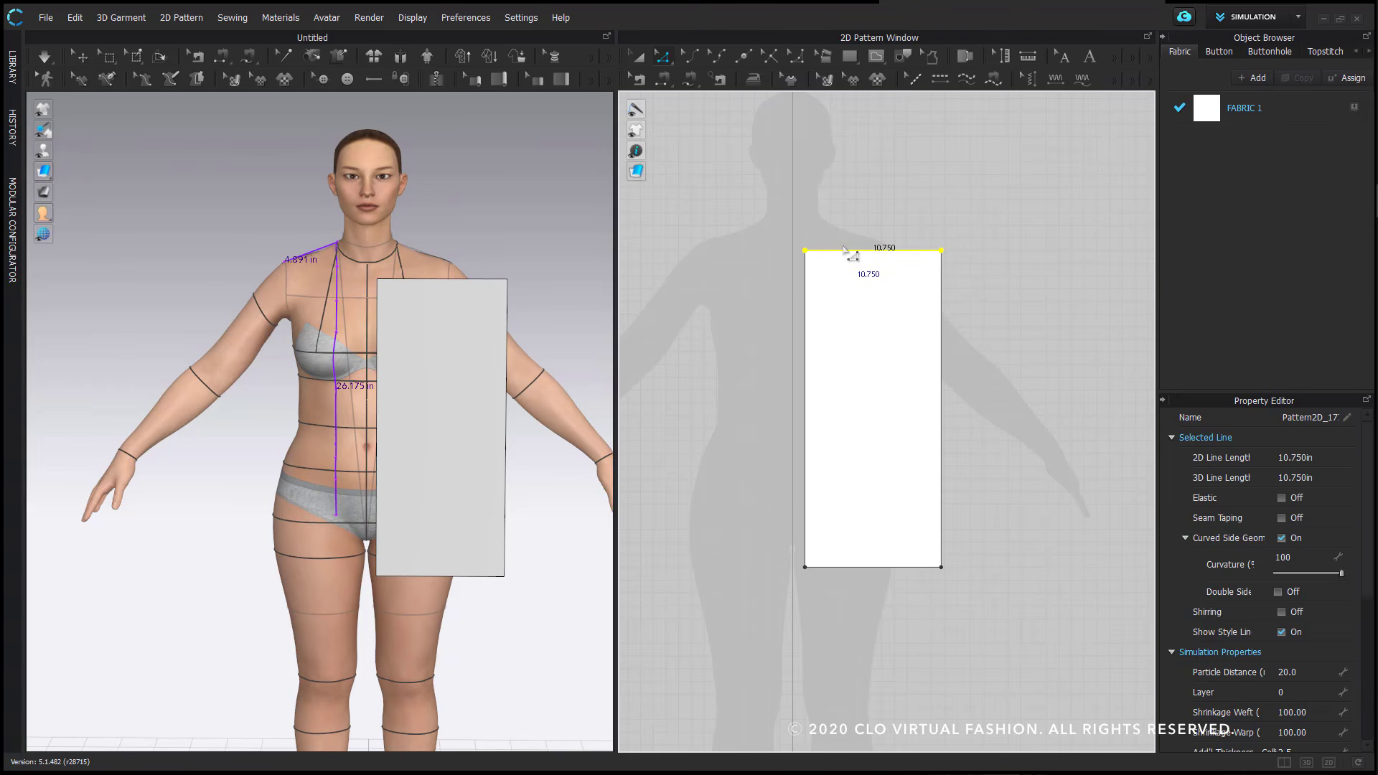
click(880, 232)
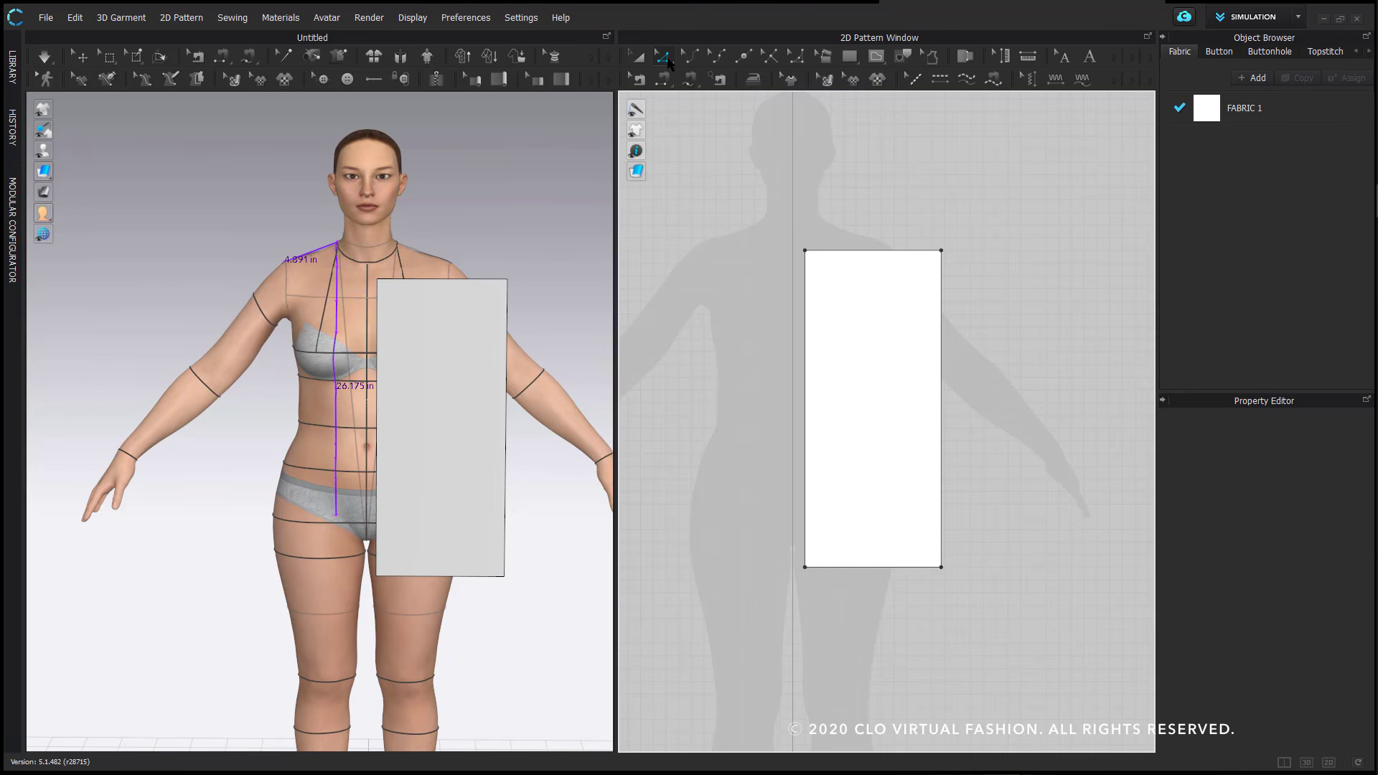
Offset the top edge as an internal line 1.25 in below it.
right_click(895, 251)
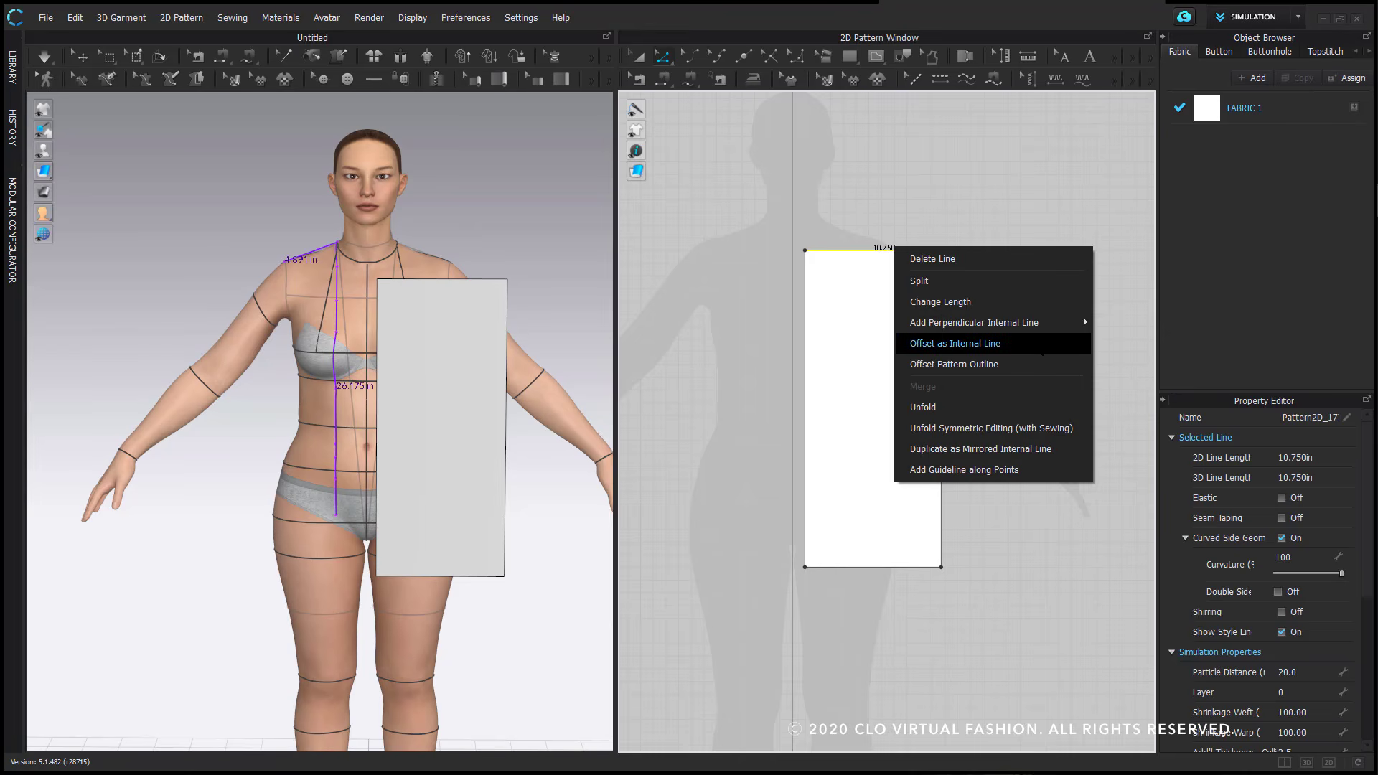
click(954, 343)
drag(694, 273, 675, 252)
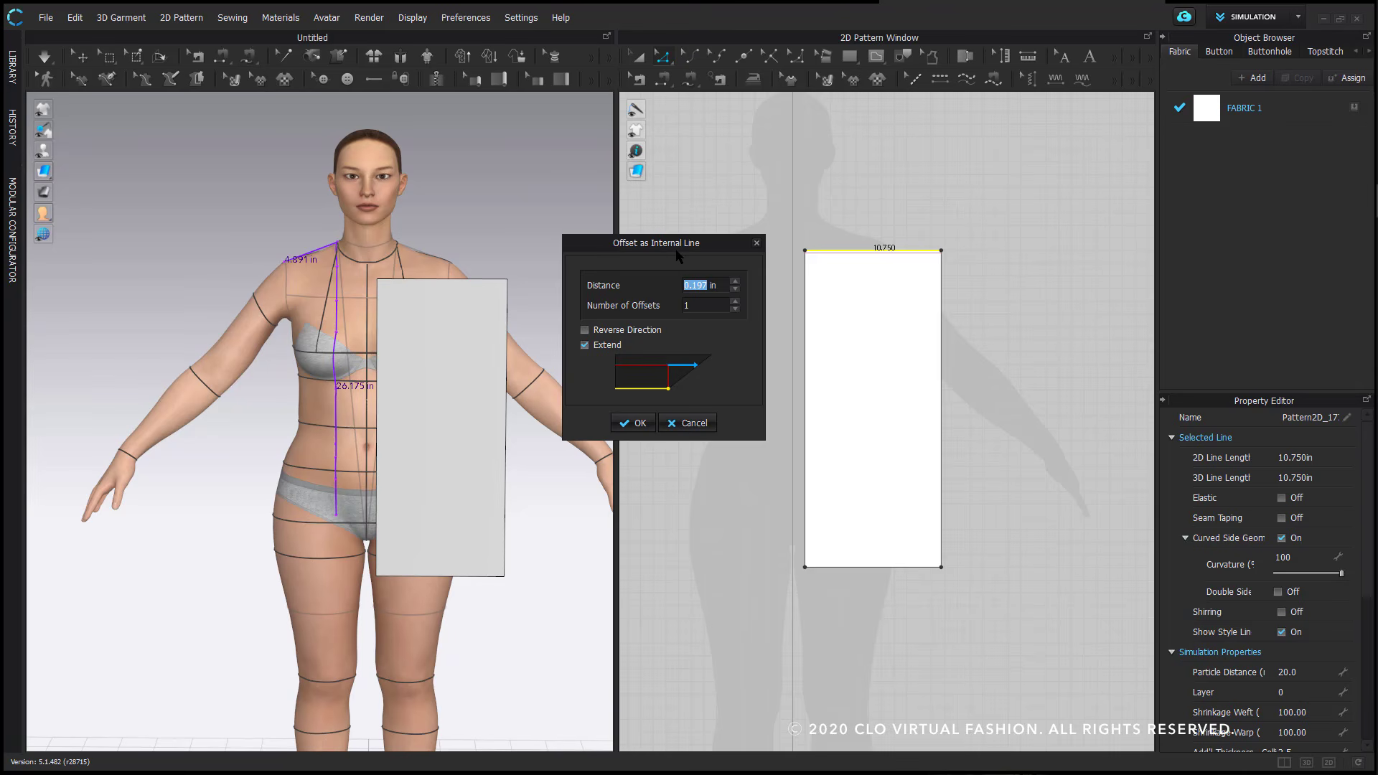
text(1.25)
click(650, 418)
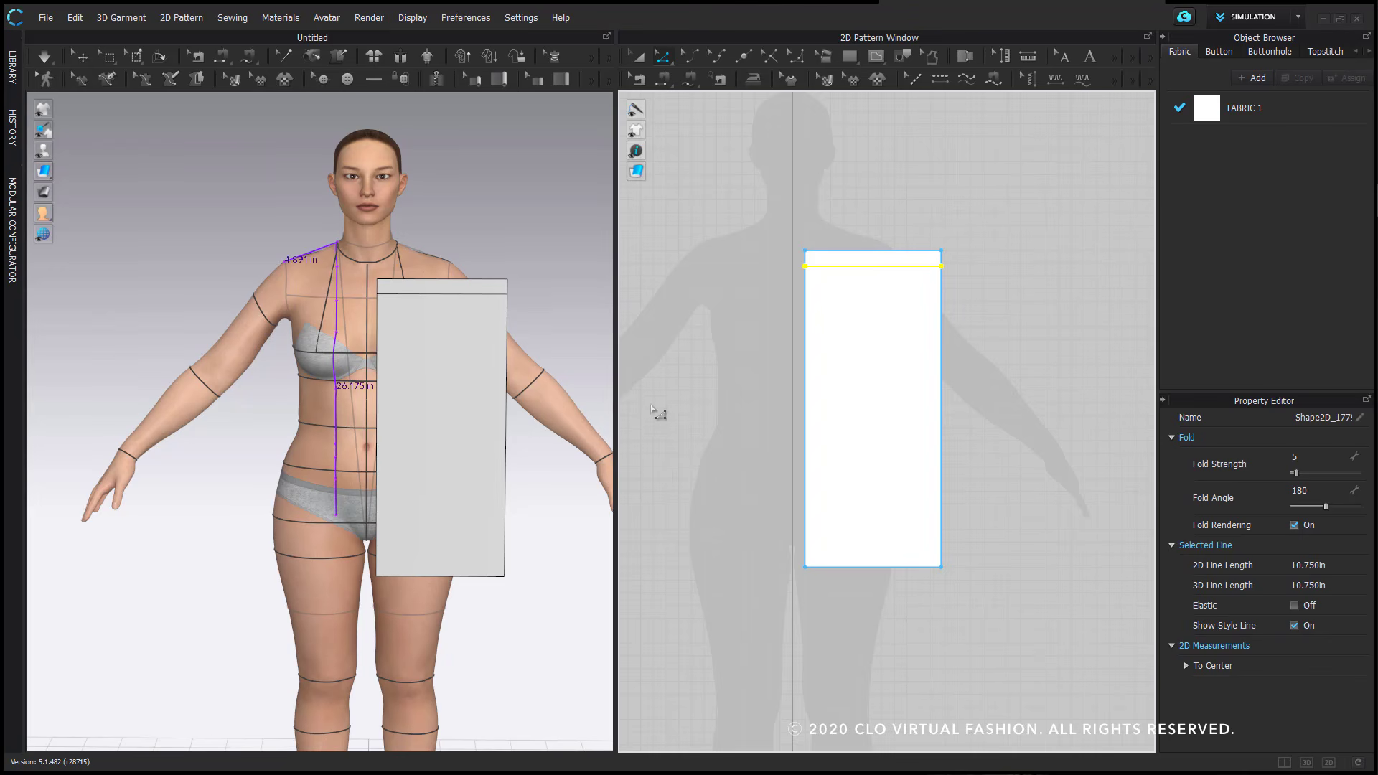
click(877, 214)
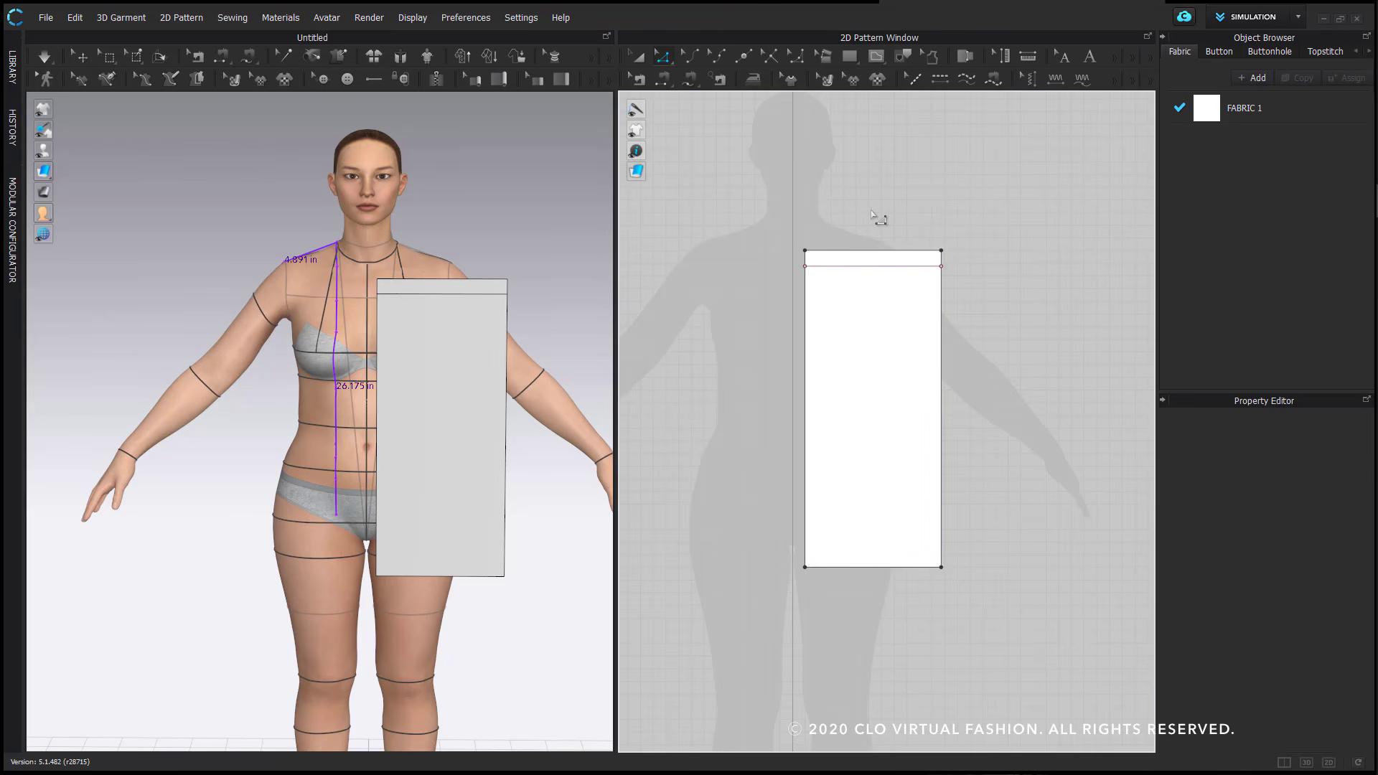
middle_drag(921, 259, 920, 230)
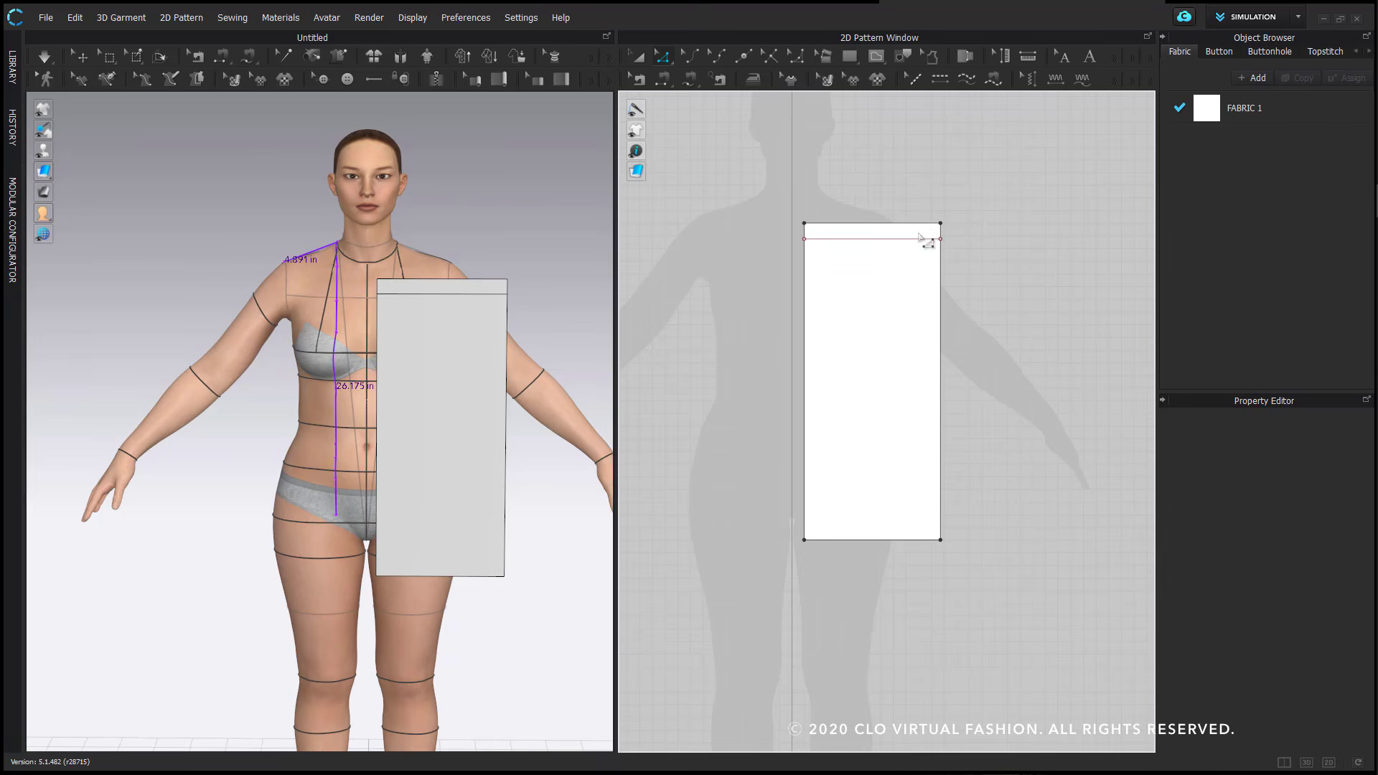
Offset the top edge again into two internal lines spaced 4.5 in apart.
right_click(878, 229)
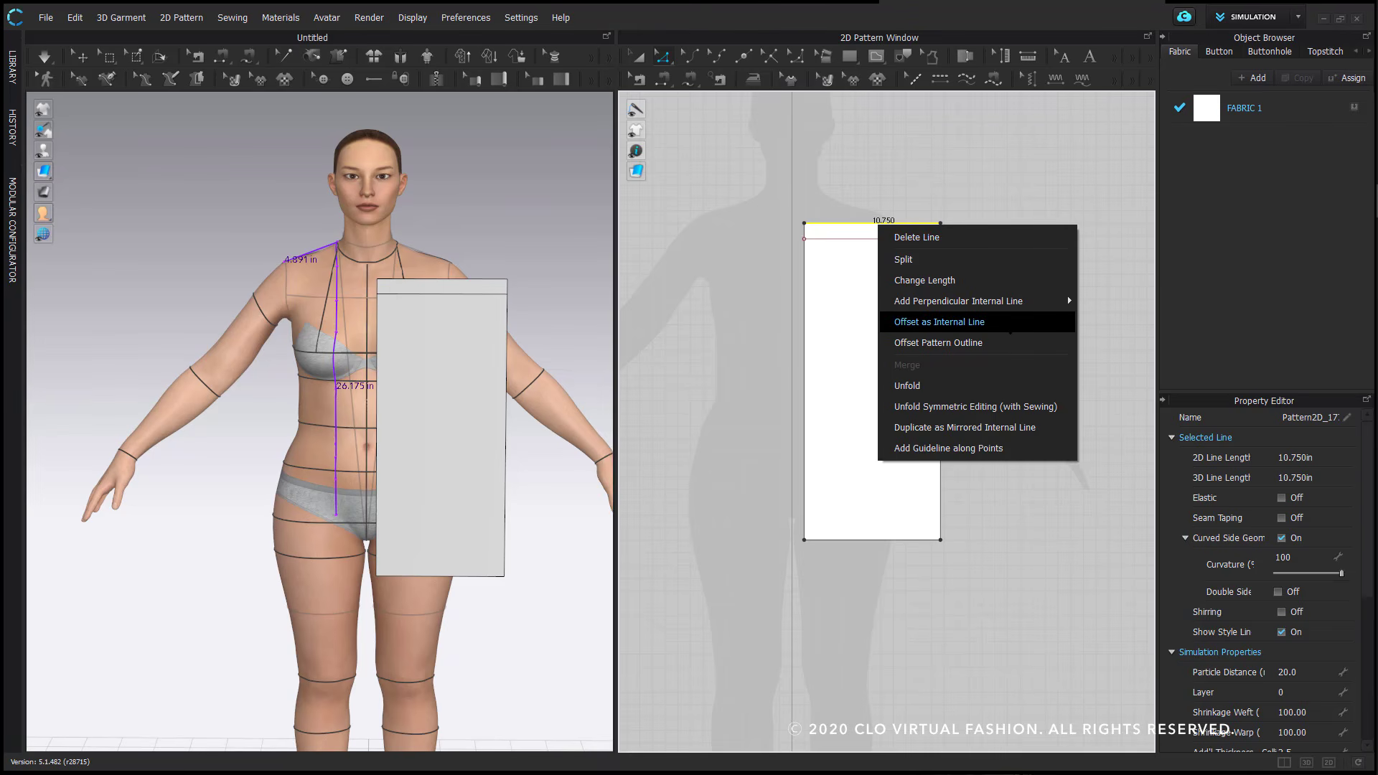
click(1008, 323)
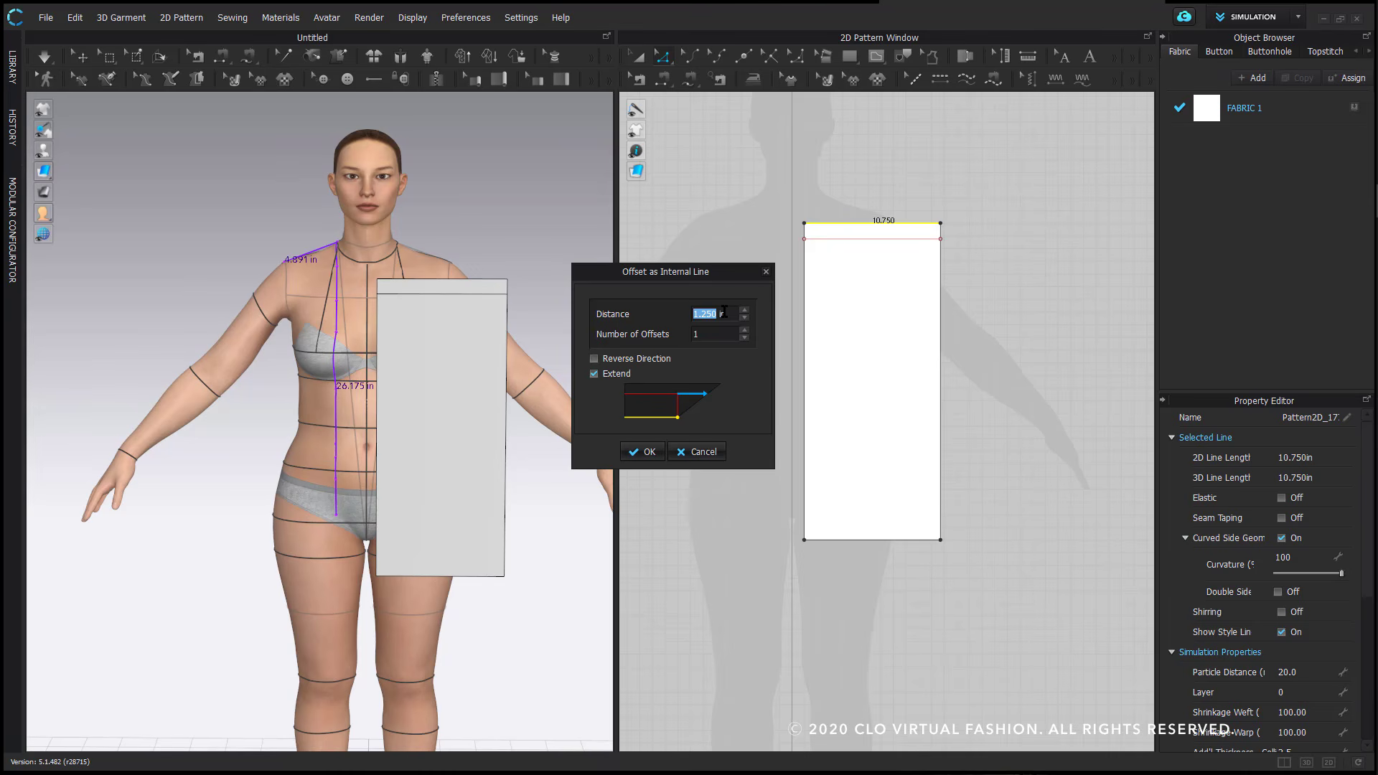
text(4.5)
key(Tab)
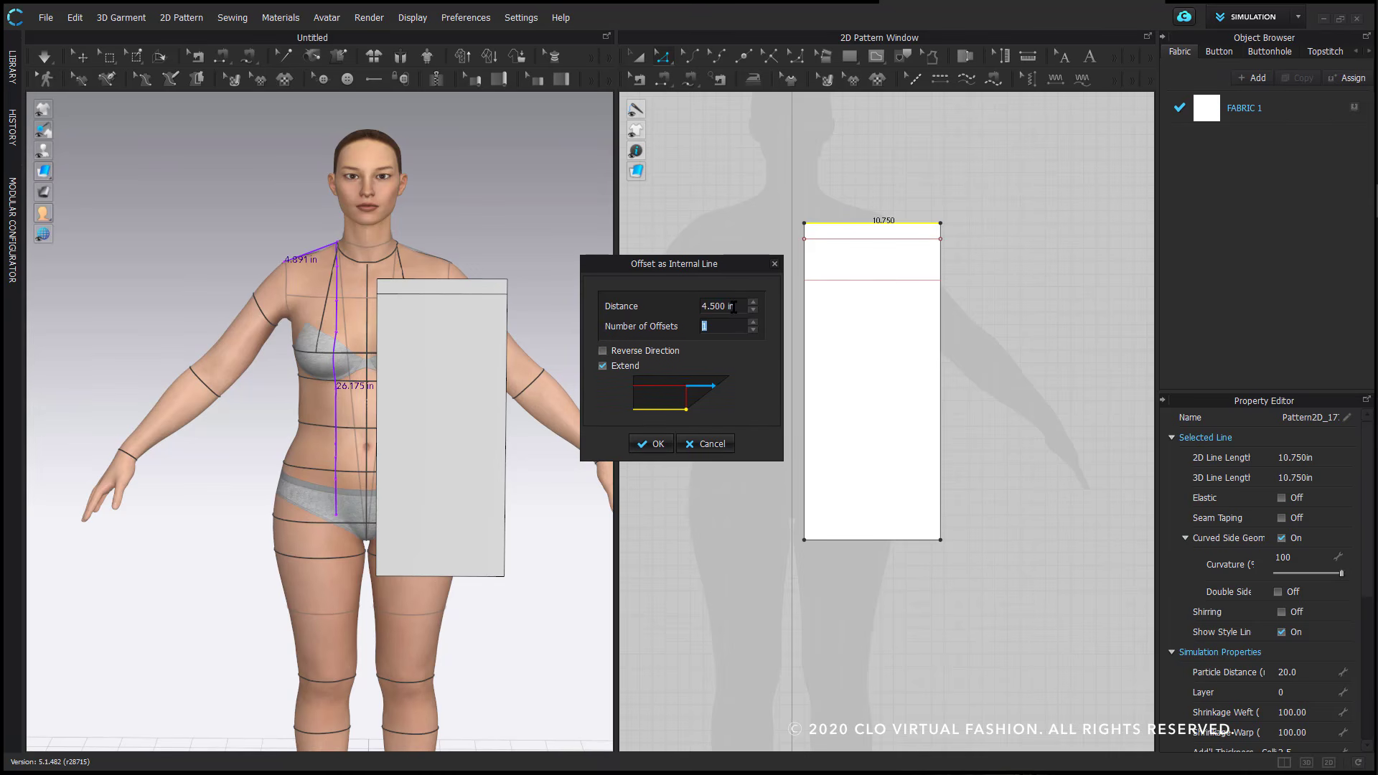
click(735, 304)
click(729, 328)
text(2)
click(649, 442)
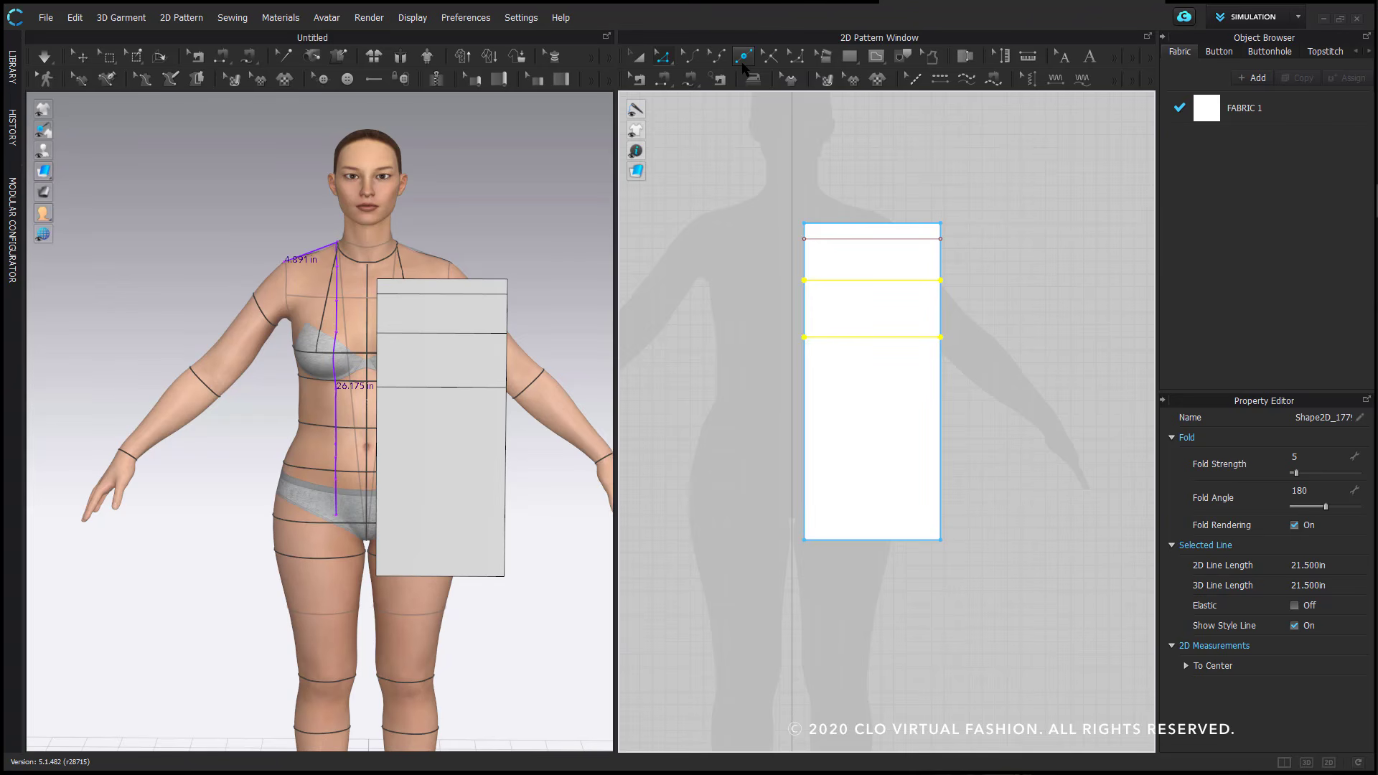
Split the rectangle's top edge 3 in from the left.
click(743, 57)
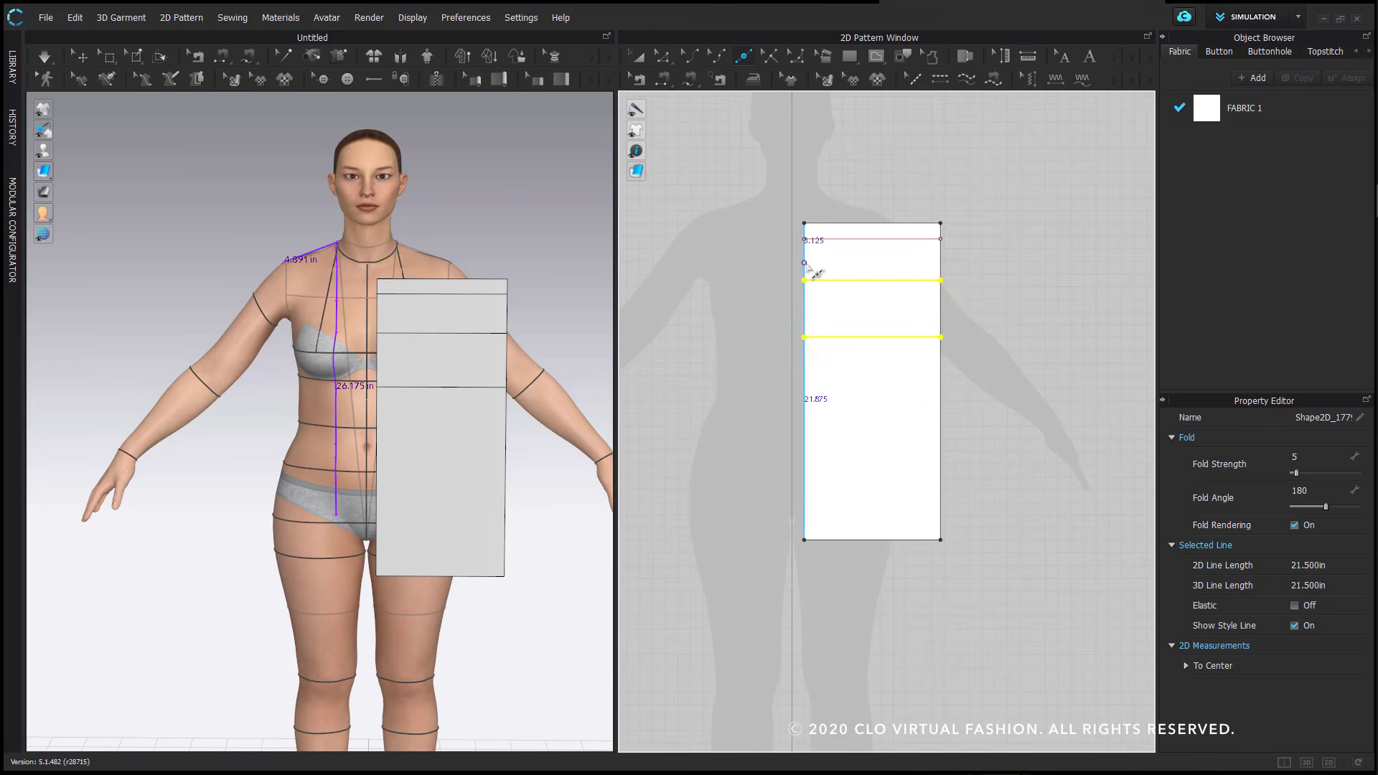
scroll(840, 237, up, 3)
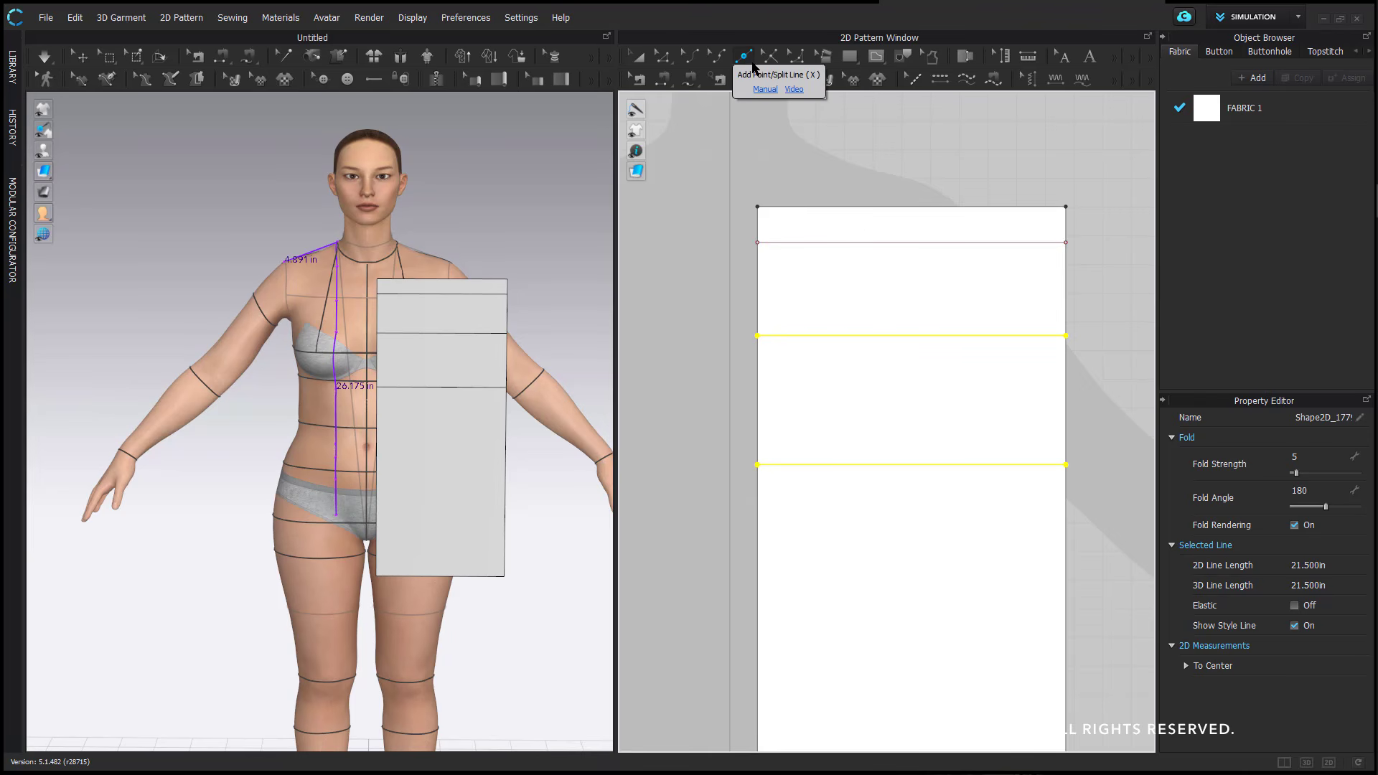
right_click(846, 208)
drag(718, 207, 556, 182)
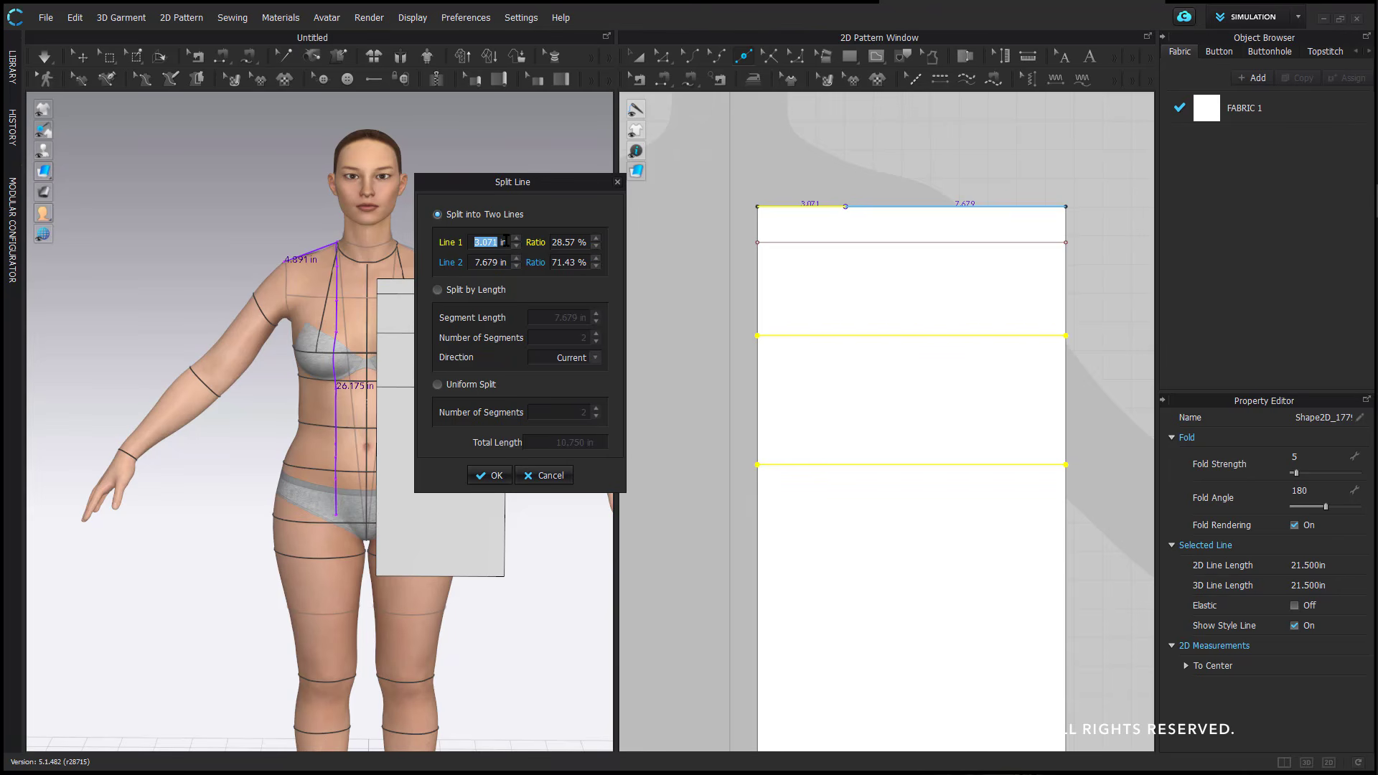
text(3)
click(493, 476)
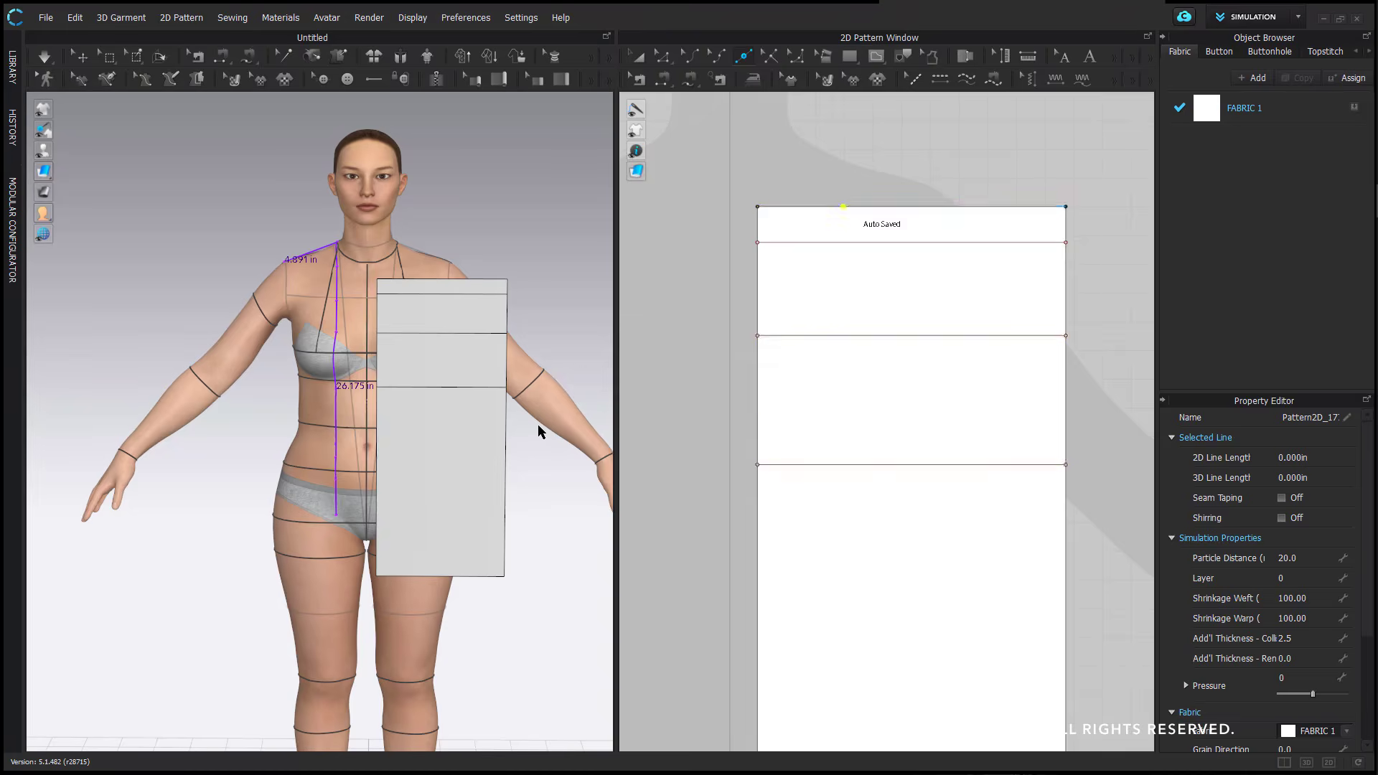
Split the rectangle's left edge at 3.5 in.
click(758, 308)
drag(688, 211, 592, 207)
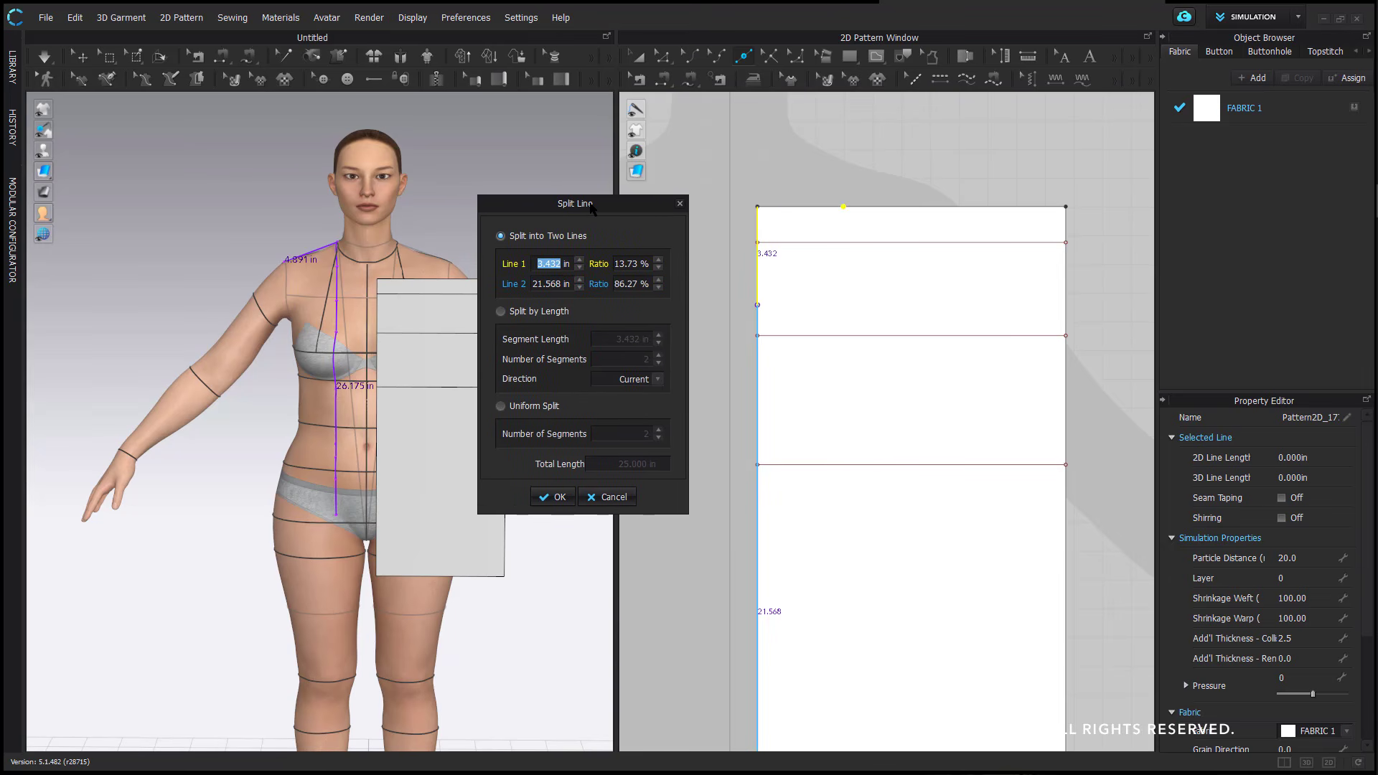
text(3.5)
key(Return)
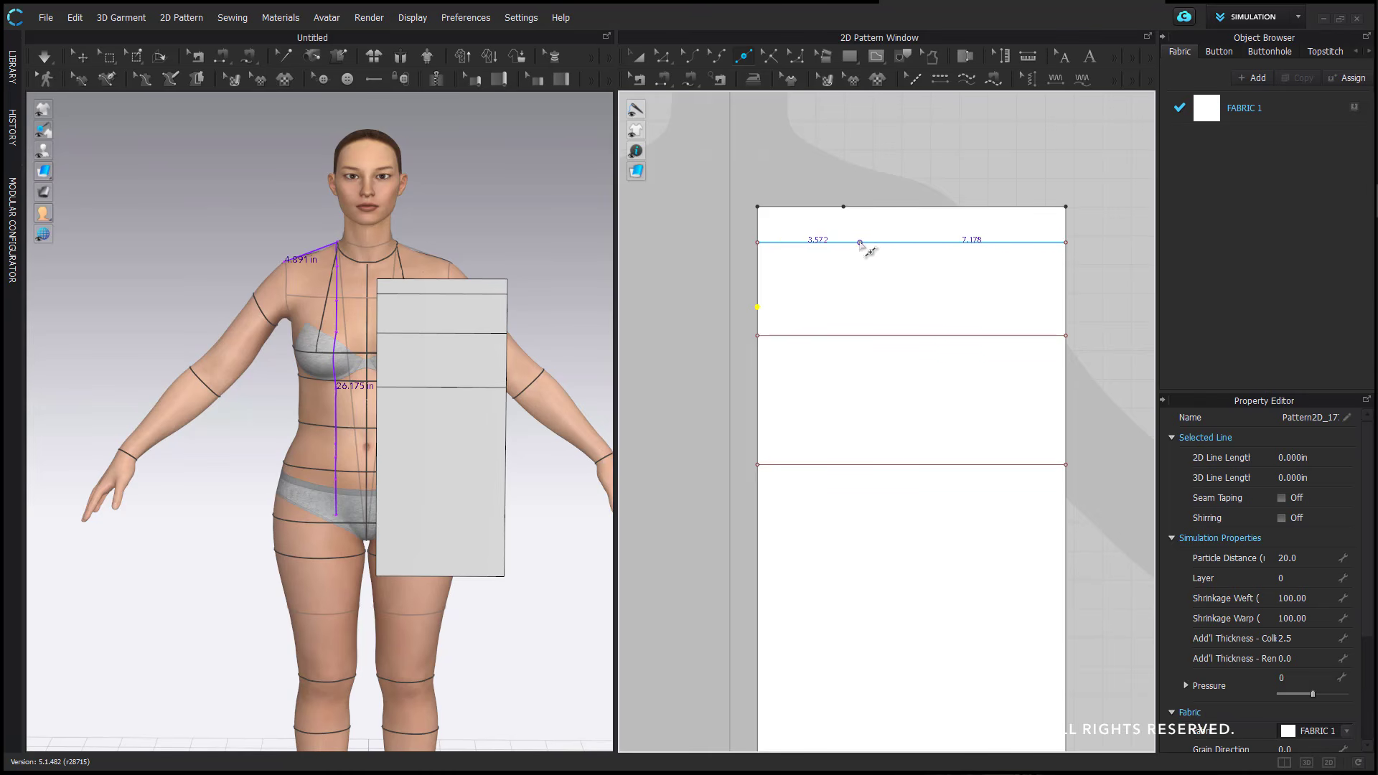
Split the upper internal line into 8 in and 2.75 in segments and widen the 3D view.
click(992, 242)
drag(733, 210, 625, 190)
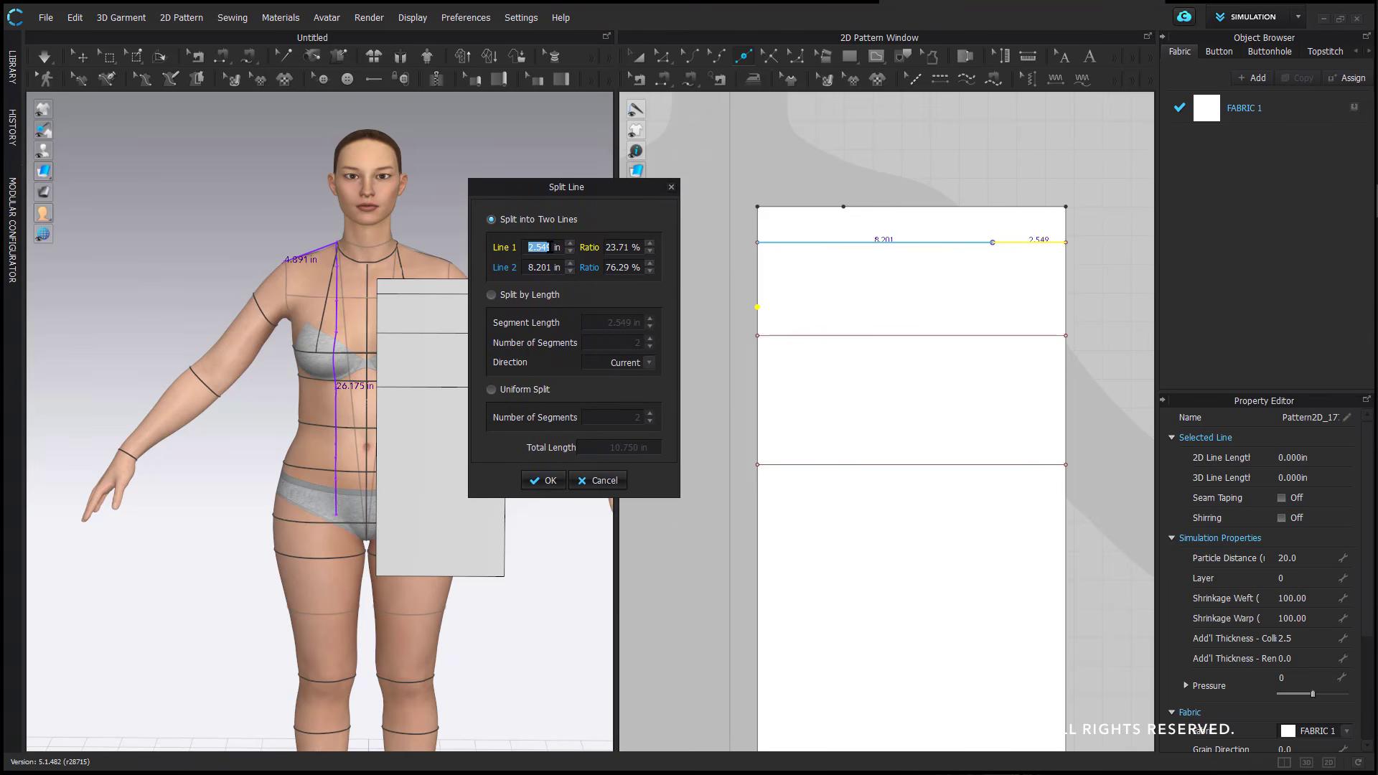
text(8)
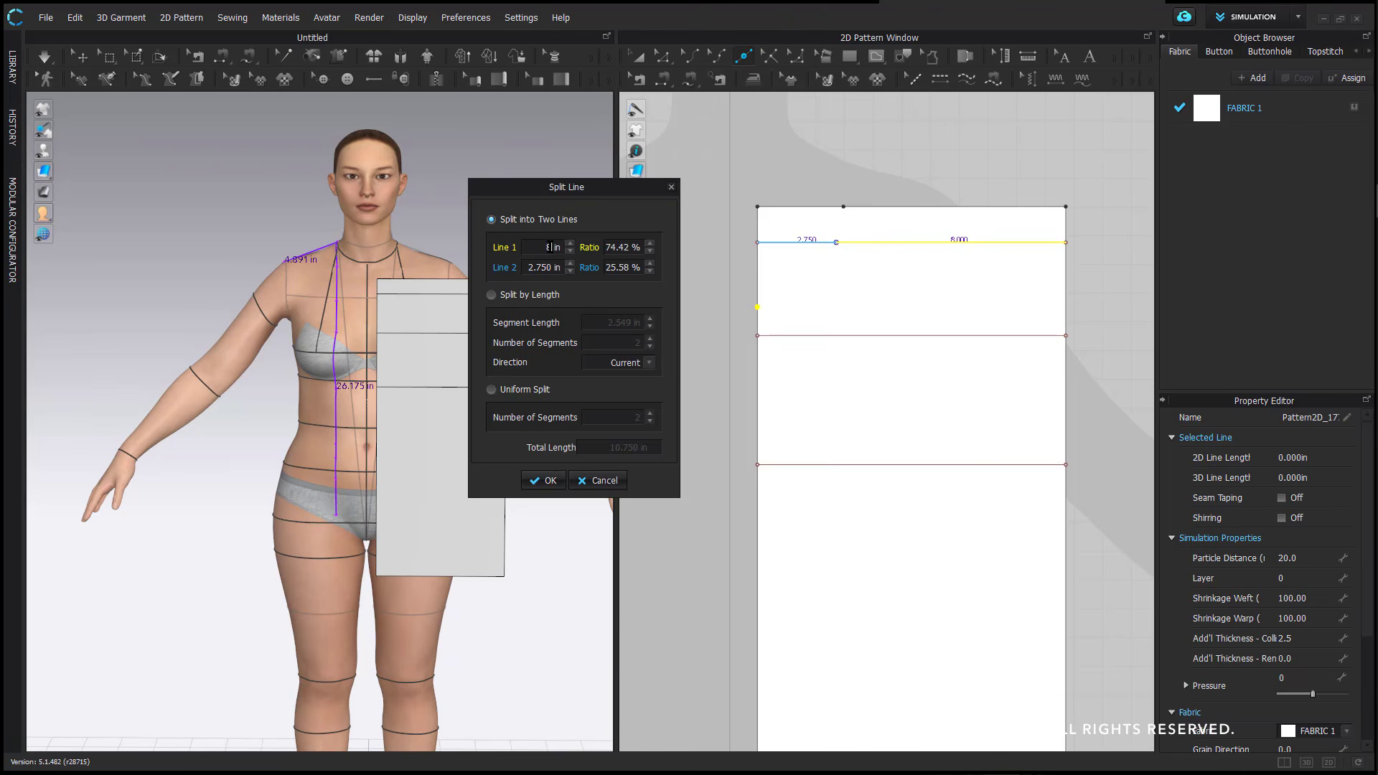
click(554, 264)
text(8)
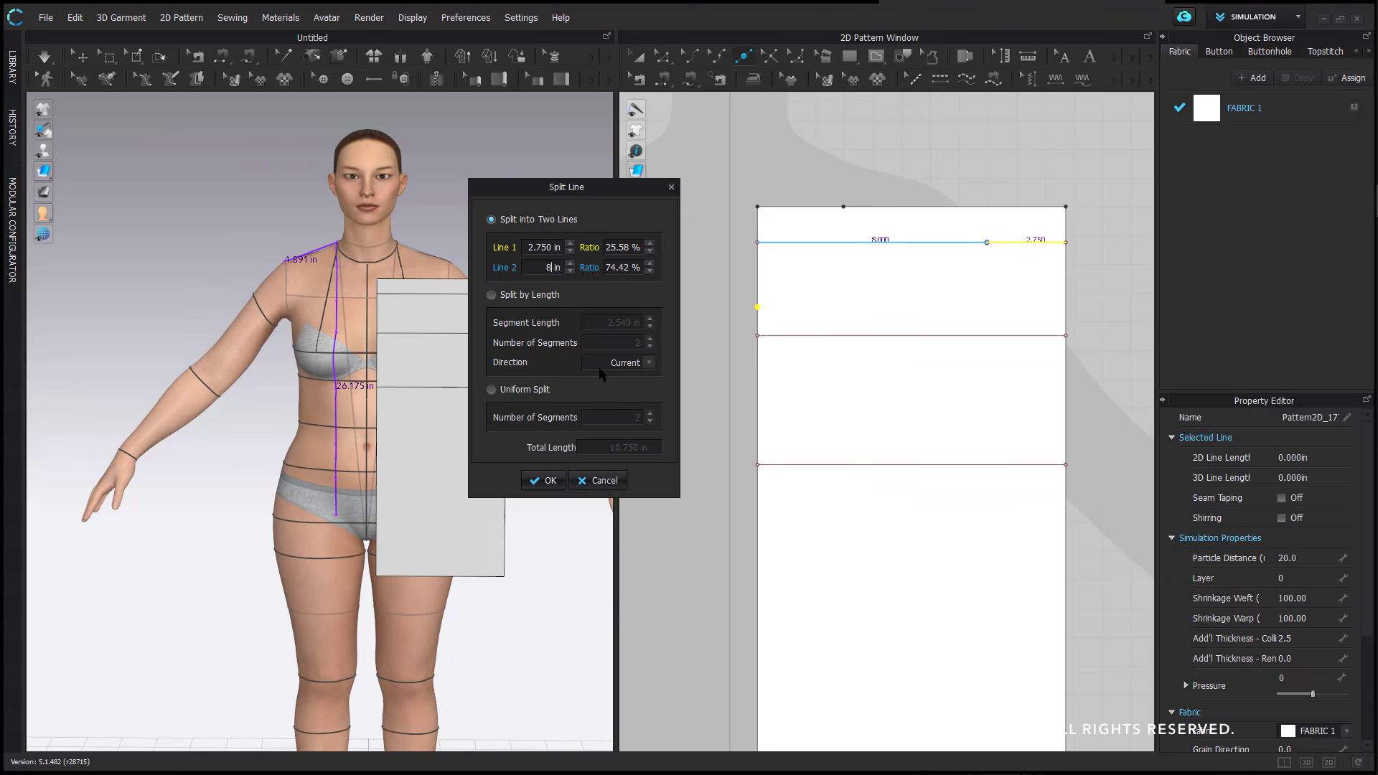
click(544, 480)
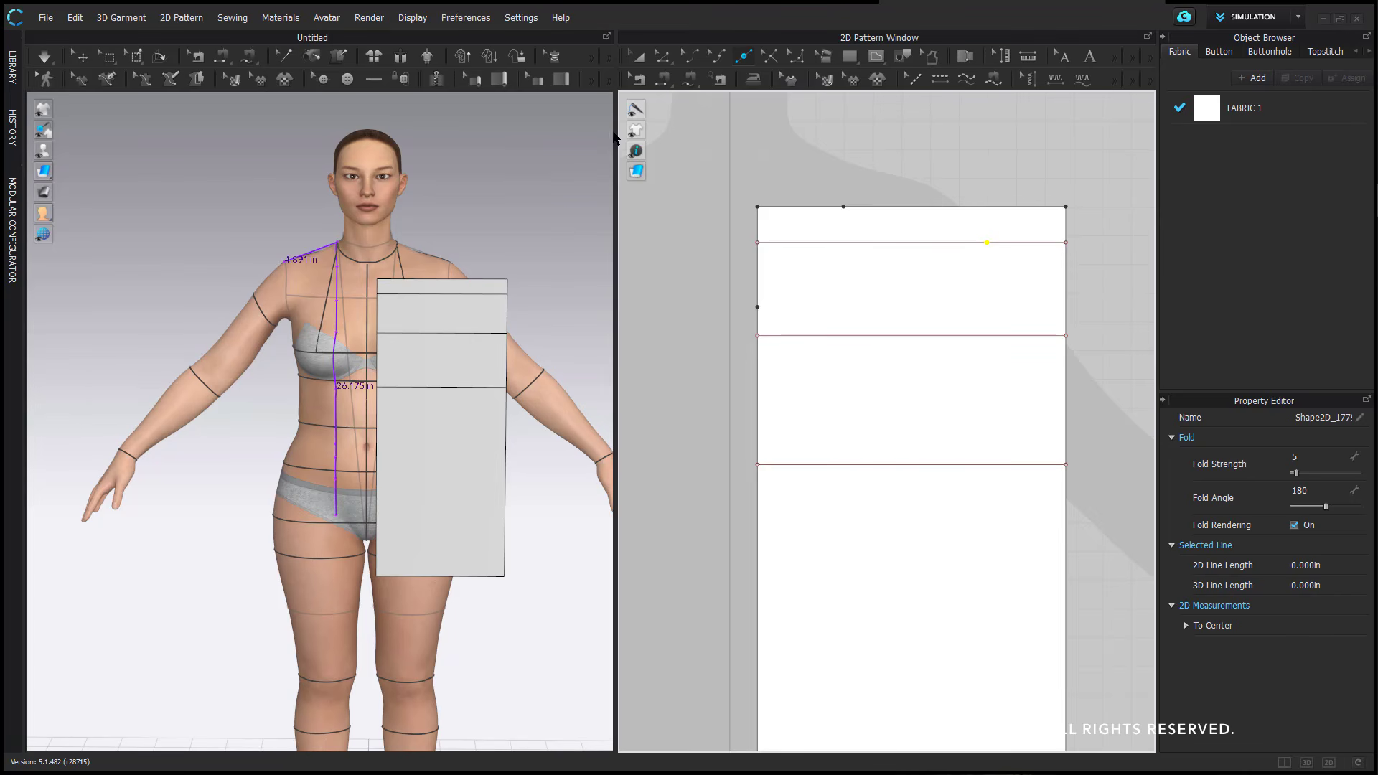
drag(616, 139, 734, 142)
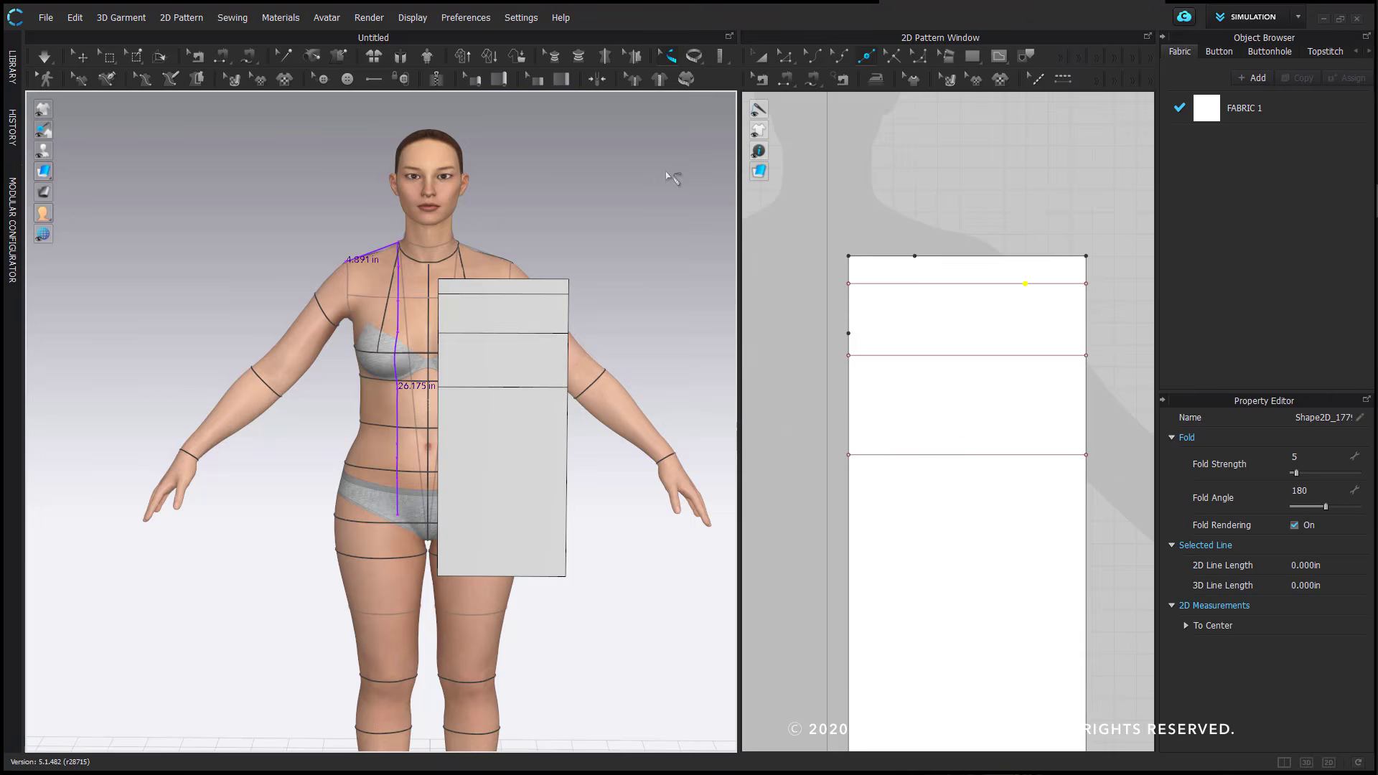
Select the avatar's shoulder measurement and reframe the avatar from the front.
right_drag(670, 176, 373, 359)
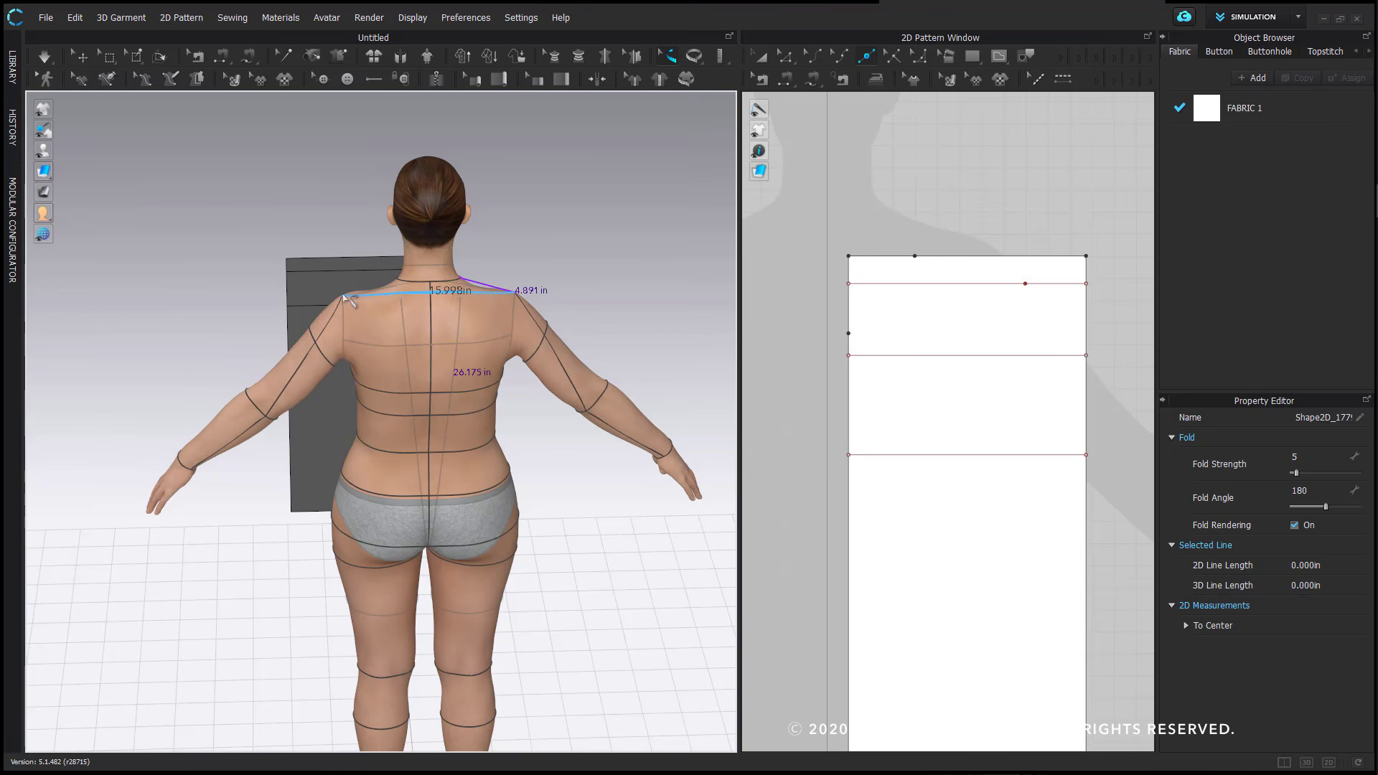
click(510, 295)
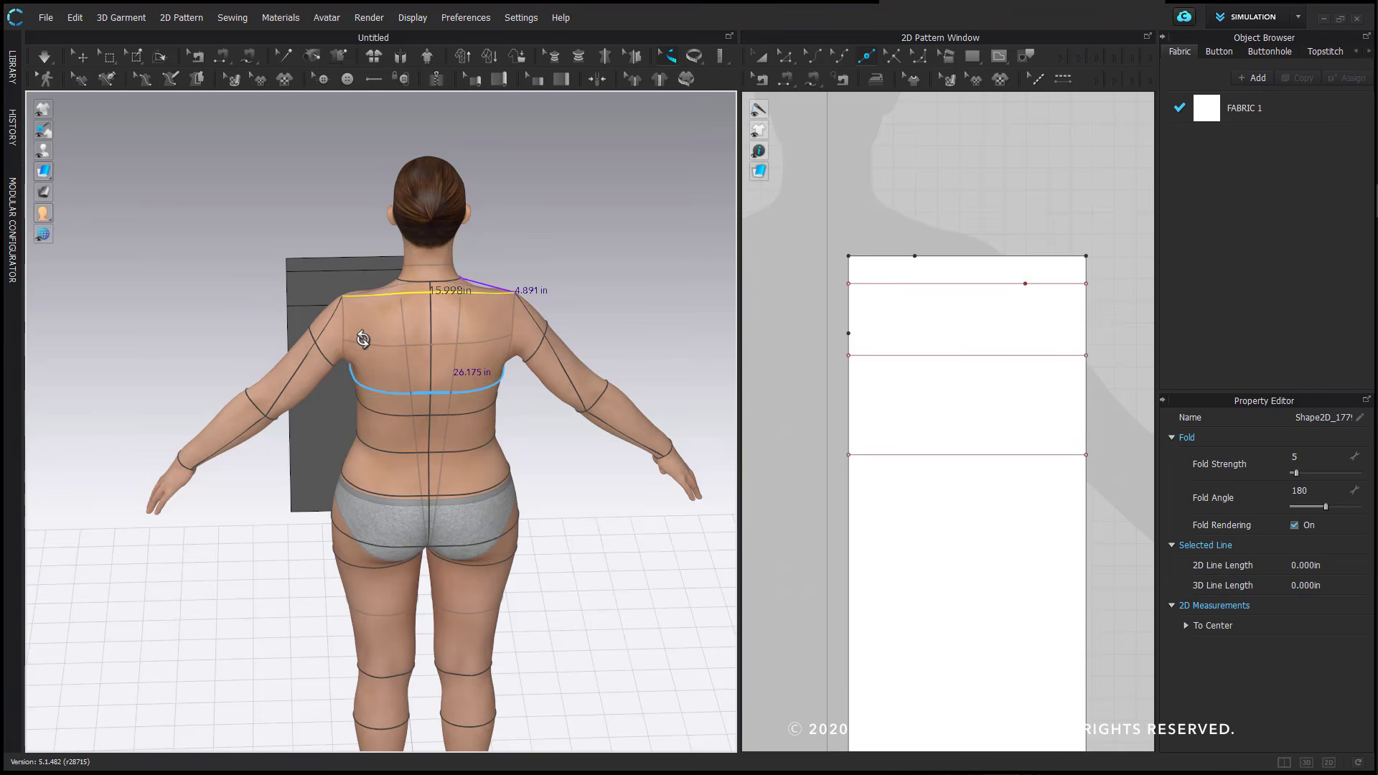
right_drag(362, 339, 601, 319)
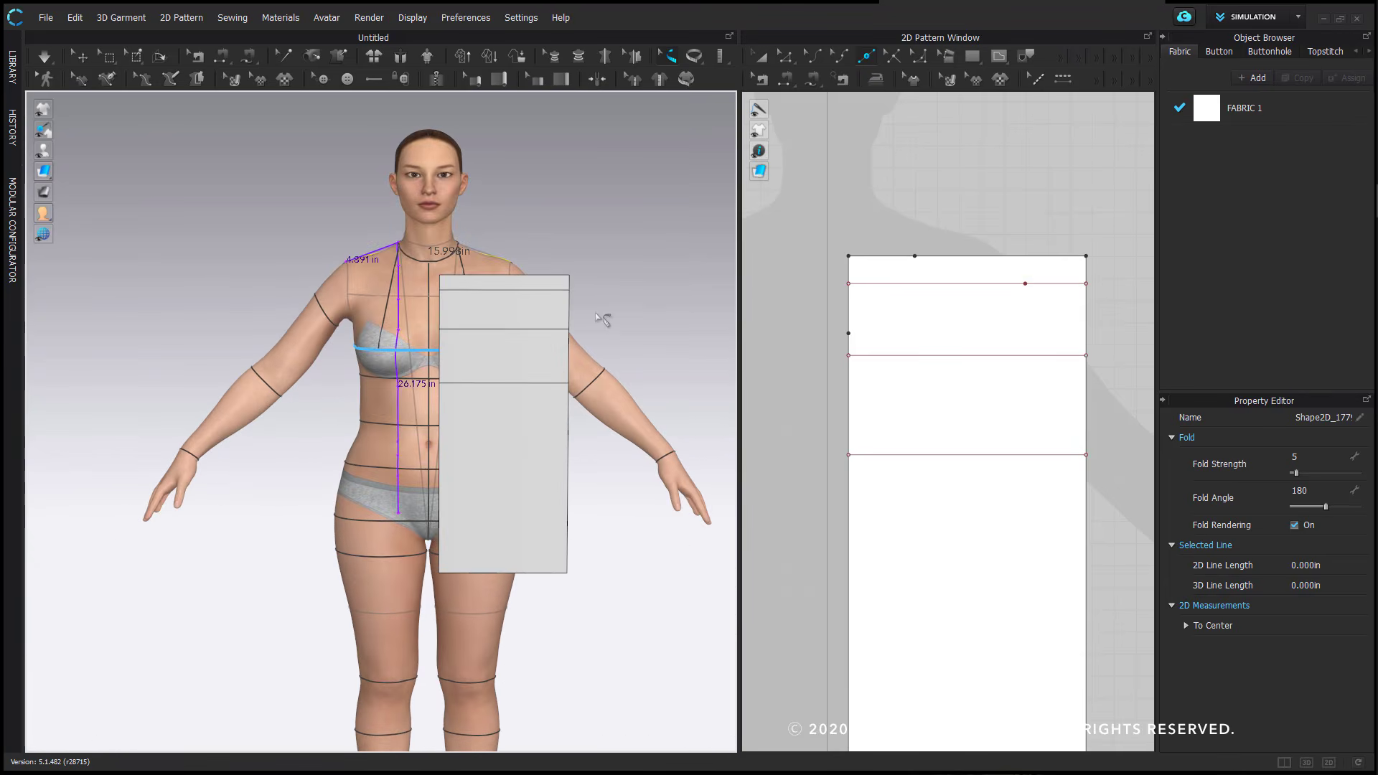
middle_drag(596, 314, 549, 269)
scroll(947, 392, down, 2)
middle_drag(947, 393, 947, 328)
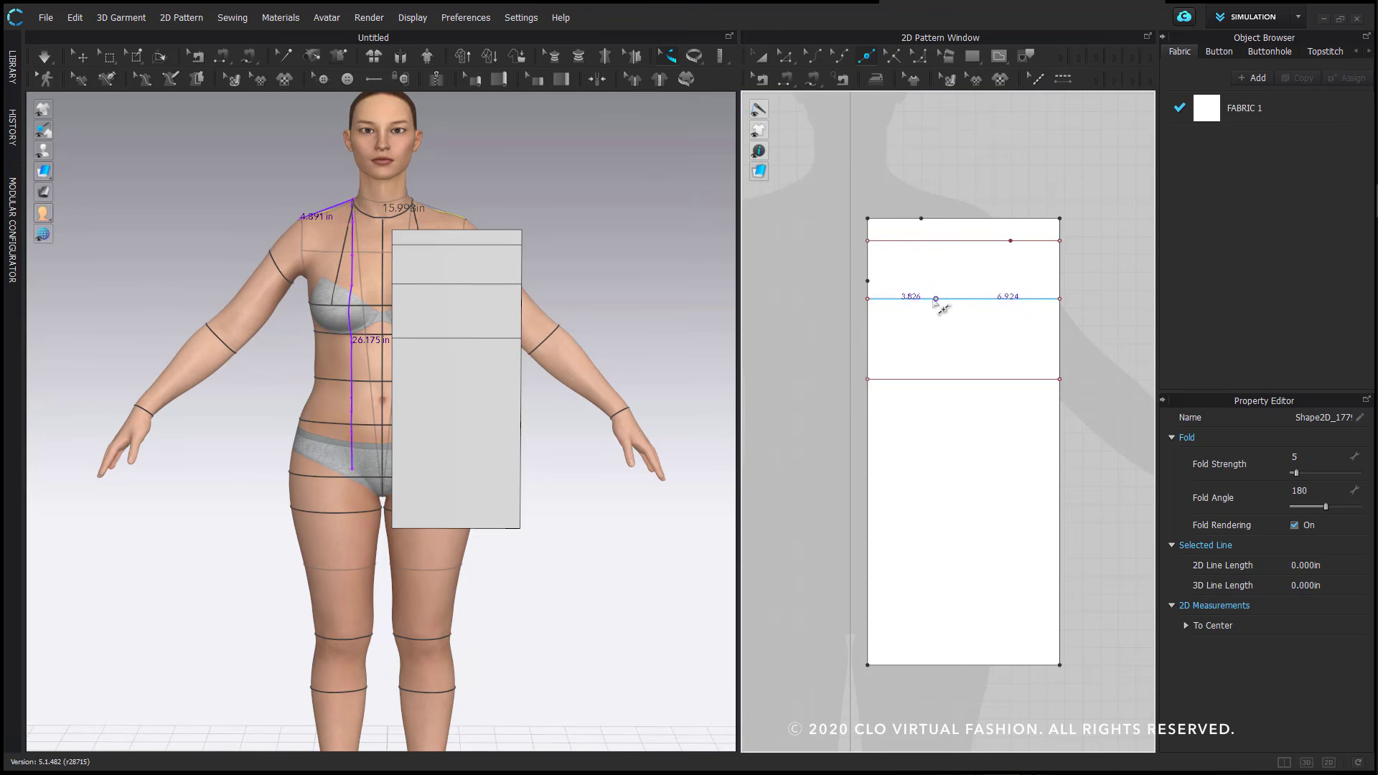
Split the middle internal line with a 7 in second segment.
right_click(985, 299)
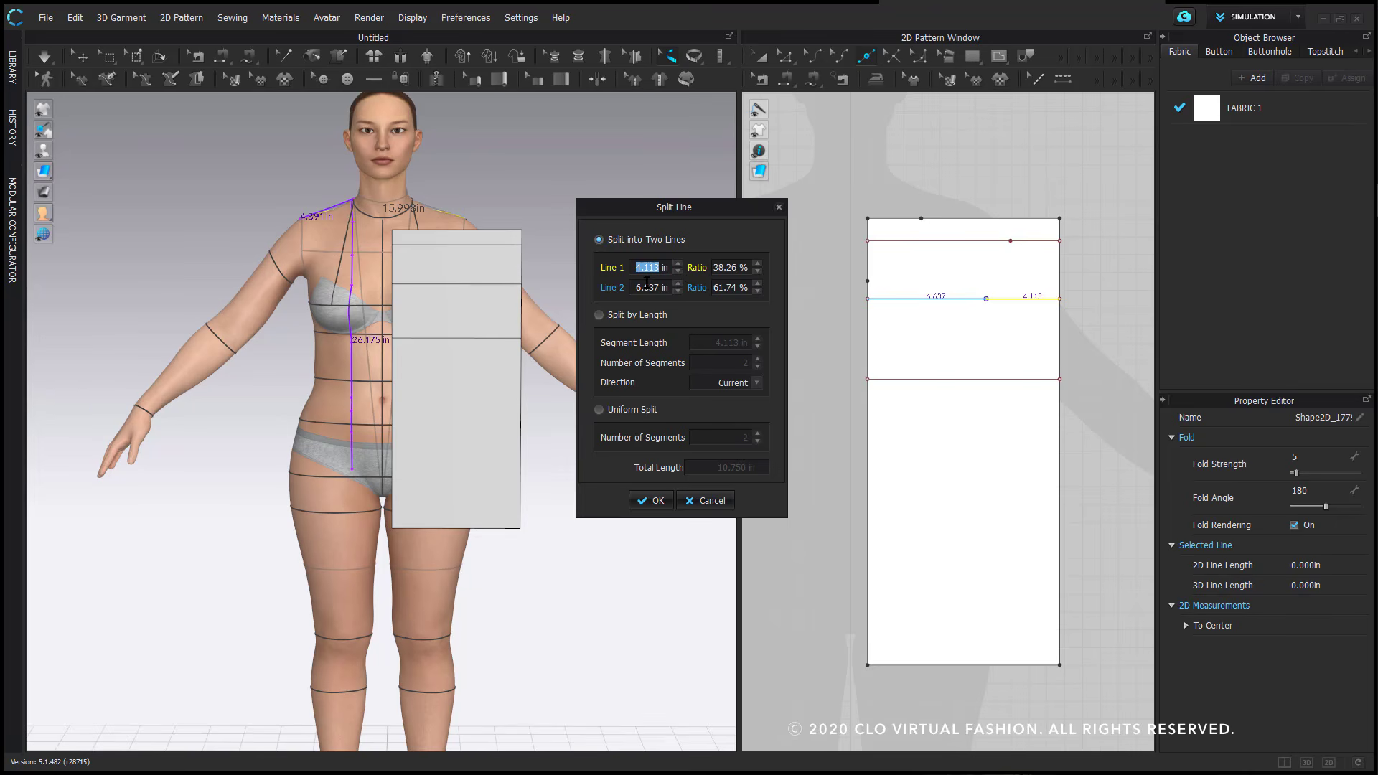
click(646, 286)
text(7)
click(655, 502)
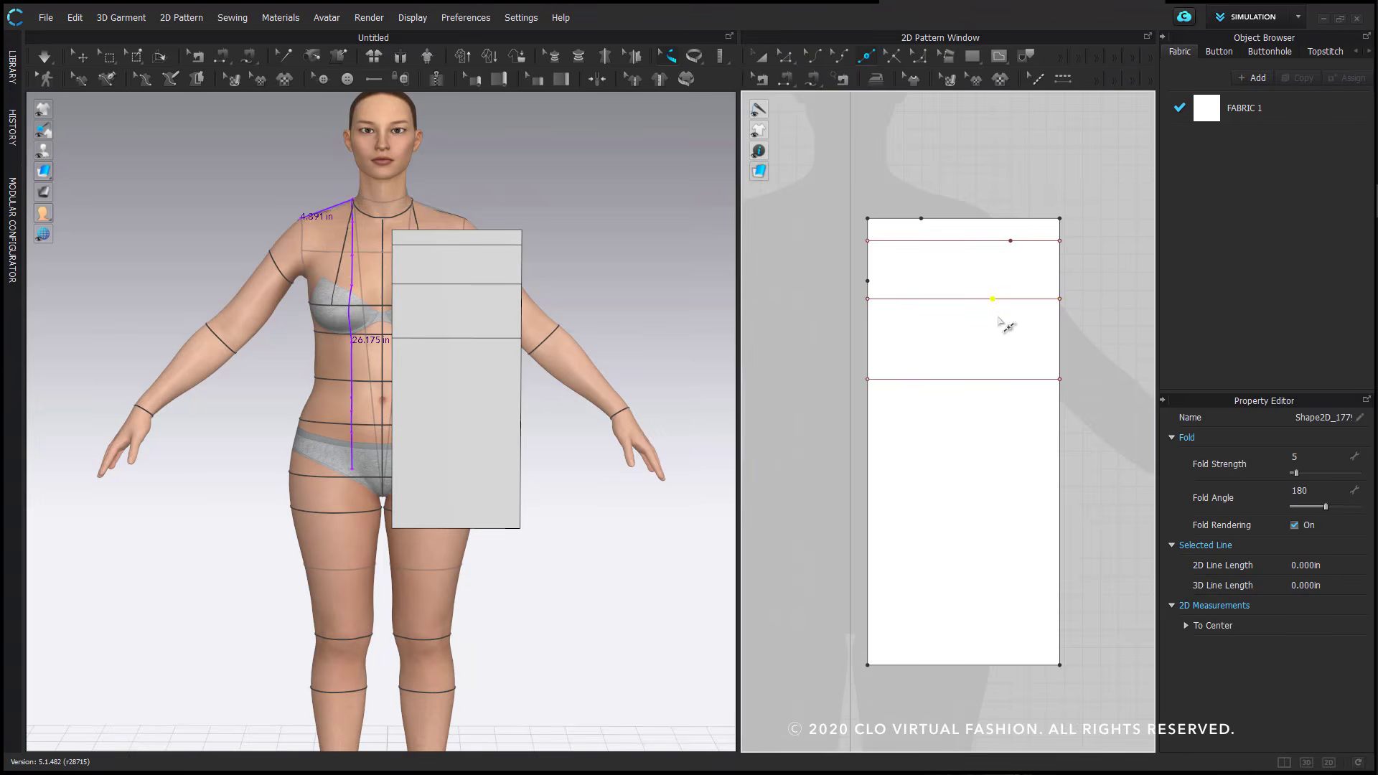
Split the 3.75 in segment into 0.5 in and 3.25 in.
scroll(1003, 302, up, 2)
right_click(1007, 299)
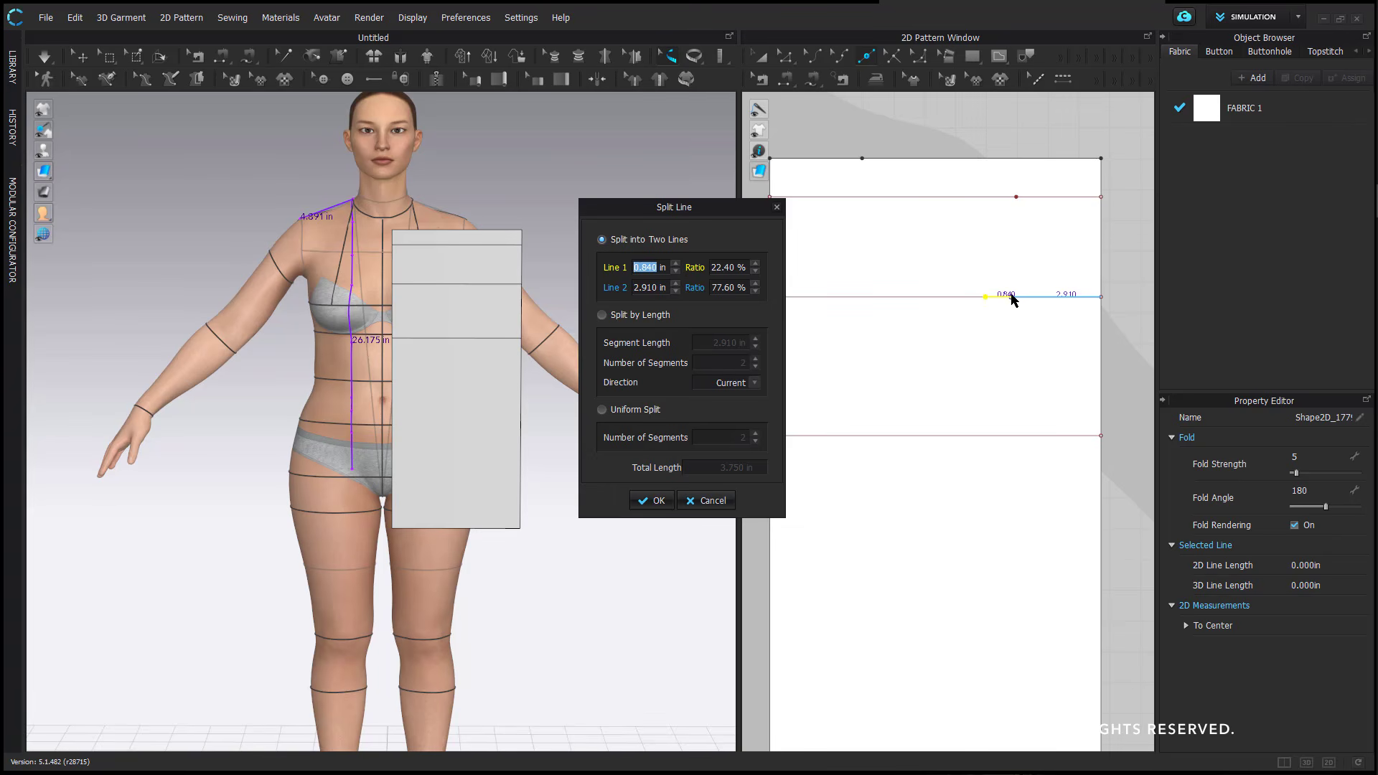
text(.5)
click(652, 500)
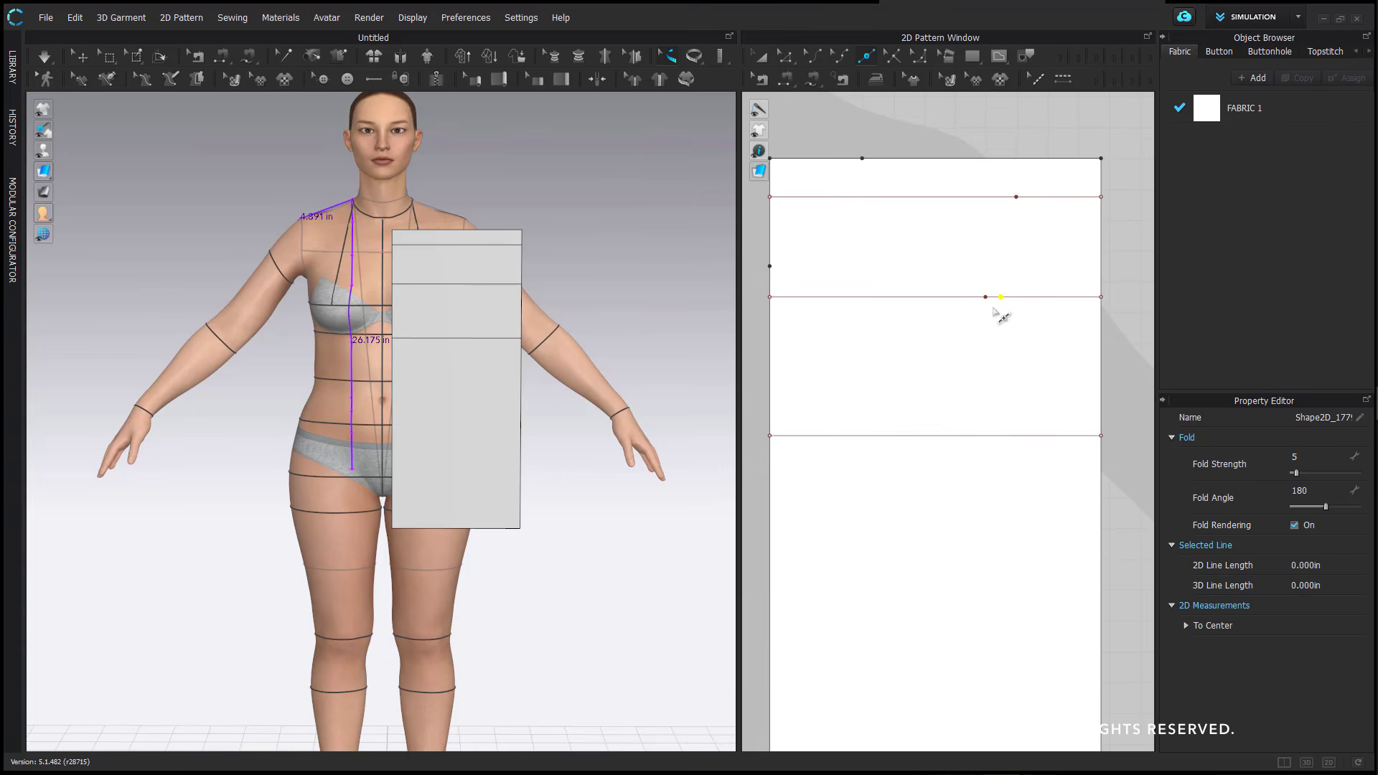
Draw a 4.5 in vertical internal line down from the new split point.
click(1004, 59)
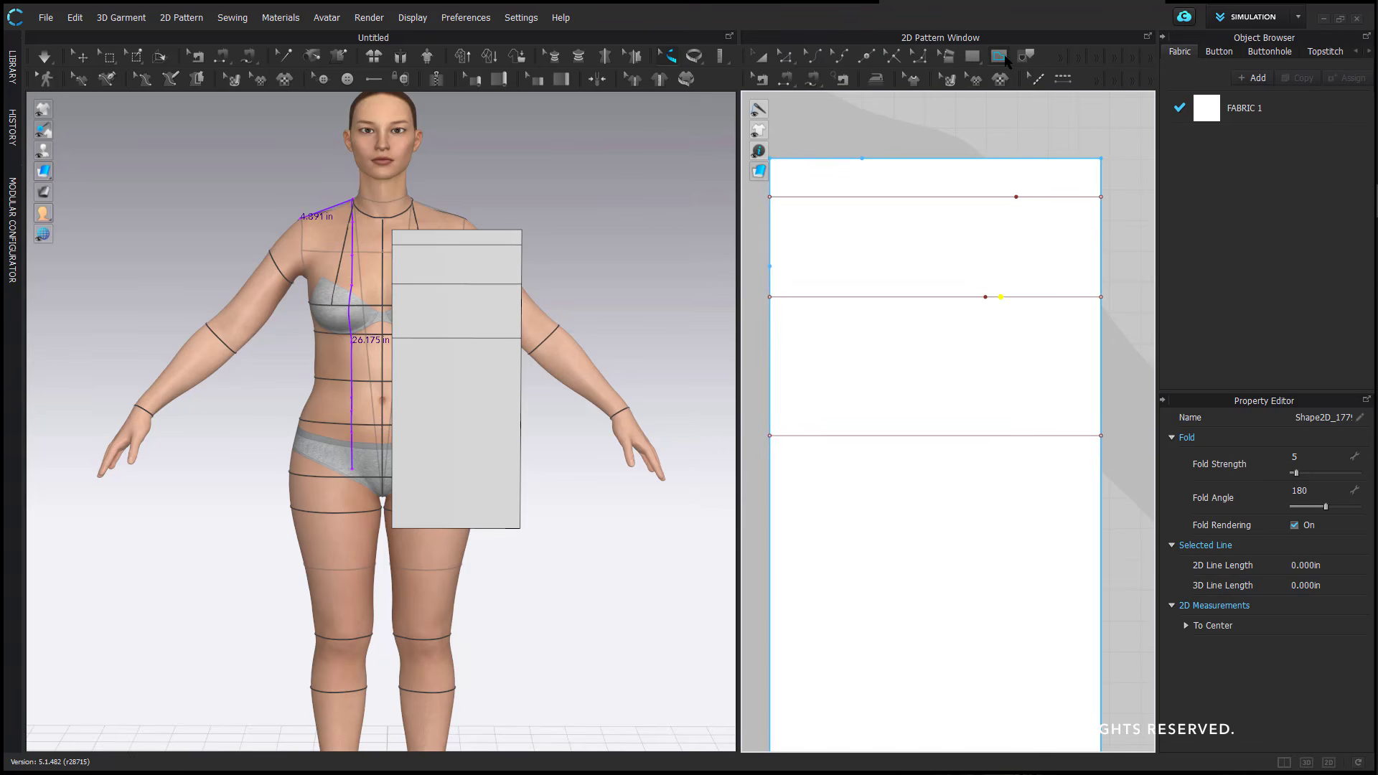
click(986, 296)
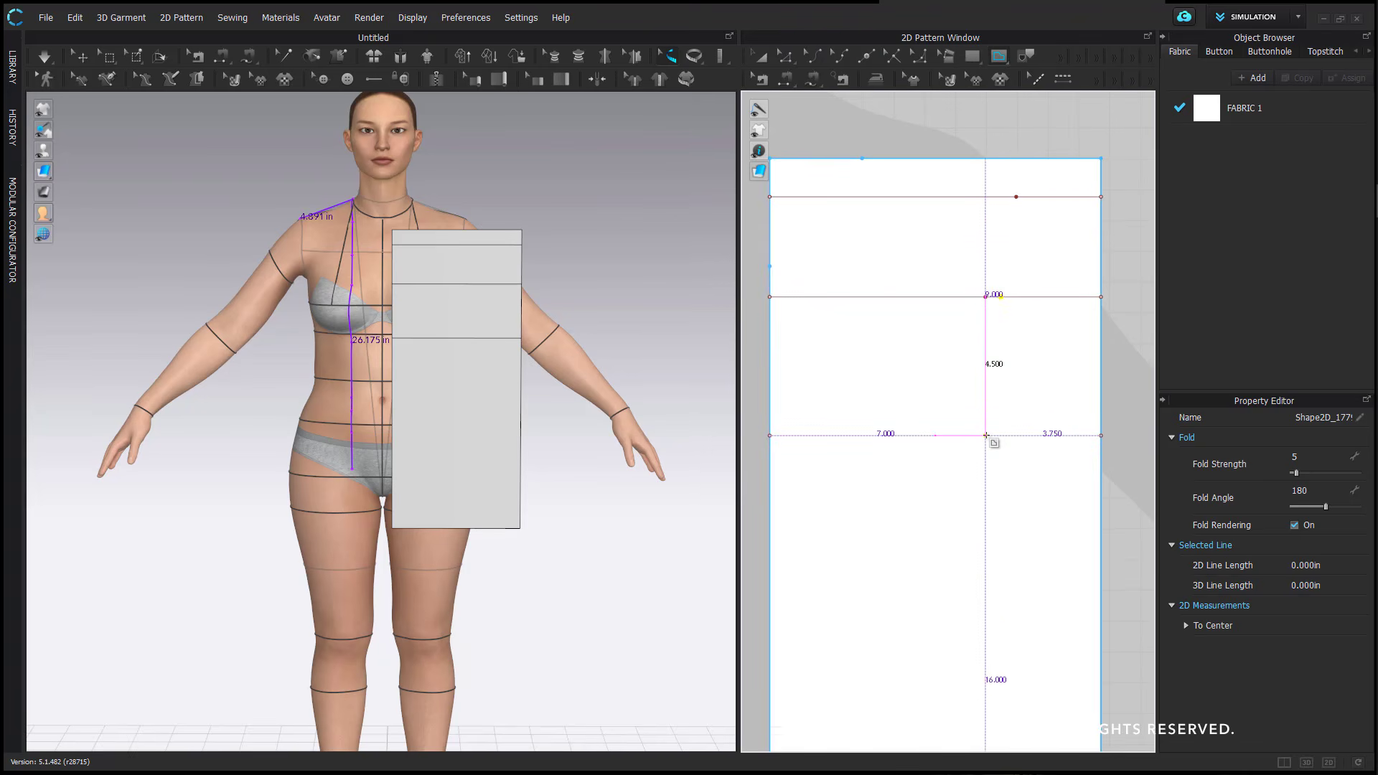
double_click(1027, 434)
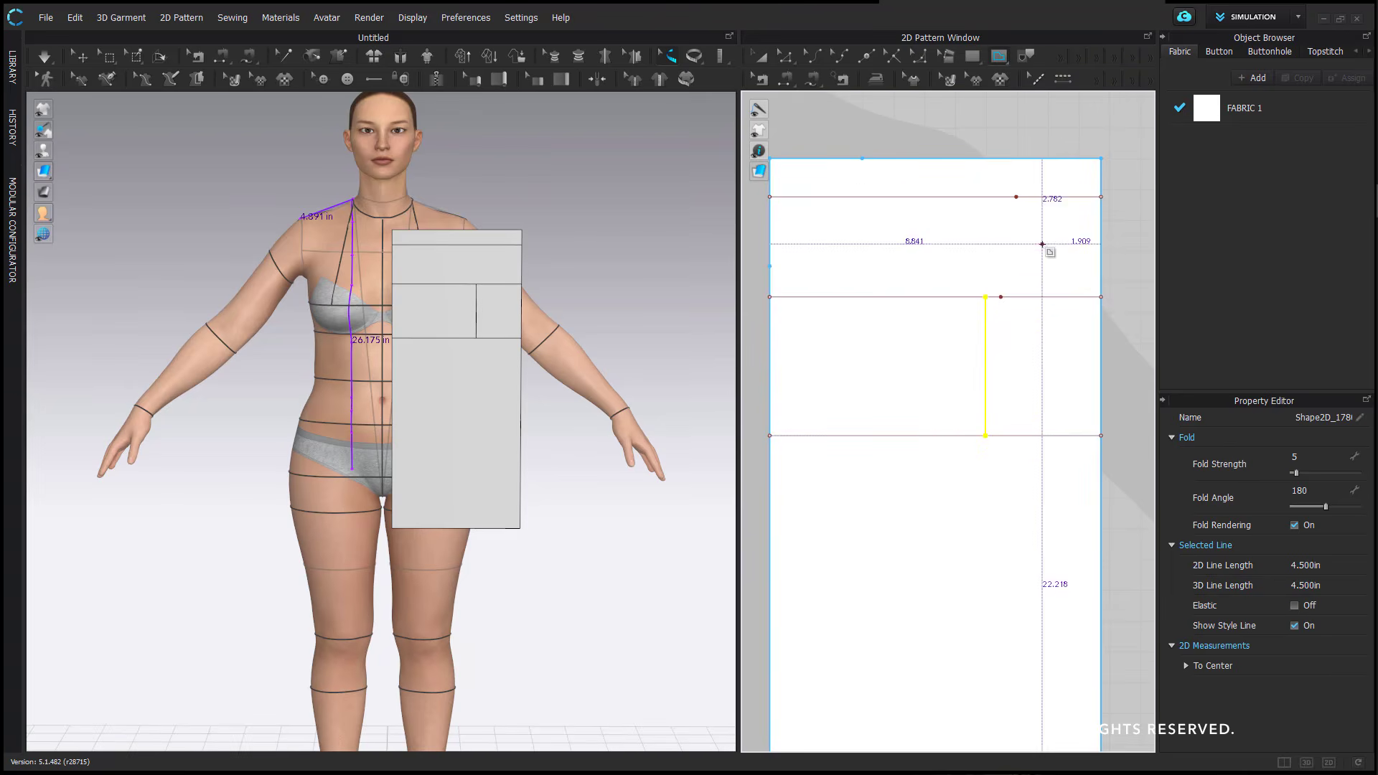
Draw an internal line from the left edge through the neck and shoulder points to the bottom-right corner.
click(998, 61)
click(1000, 296)
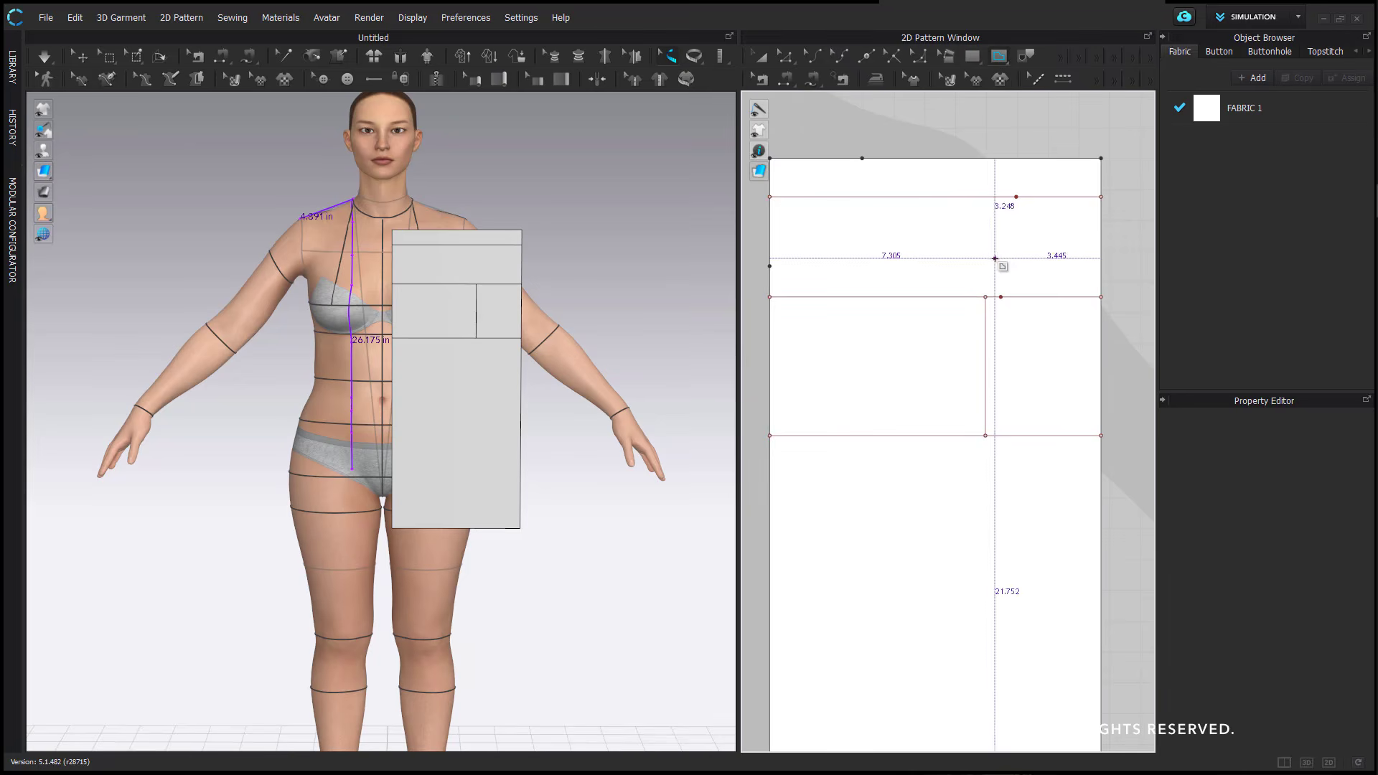
key(Escape)
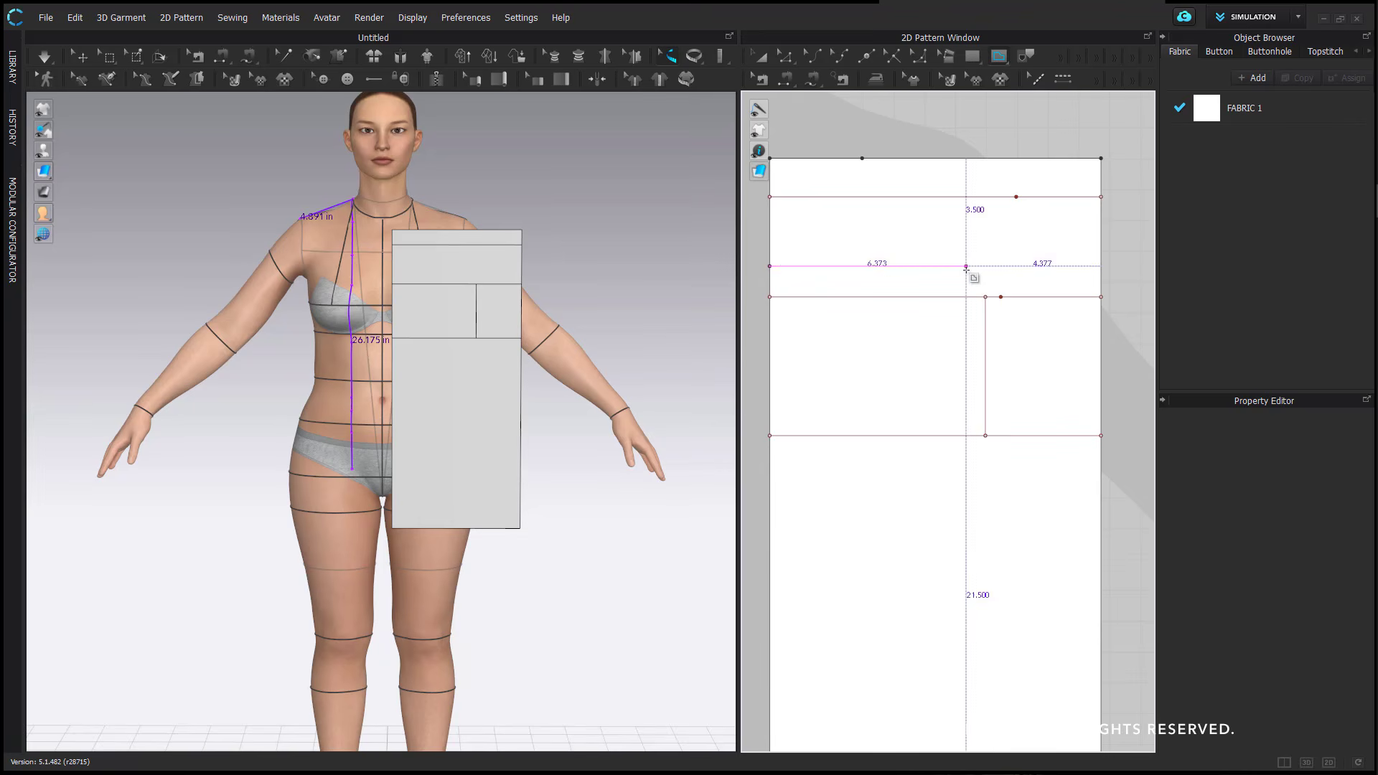
click(769, 266)
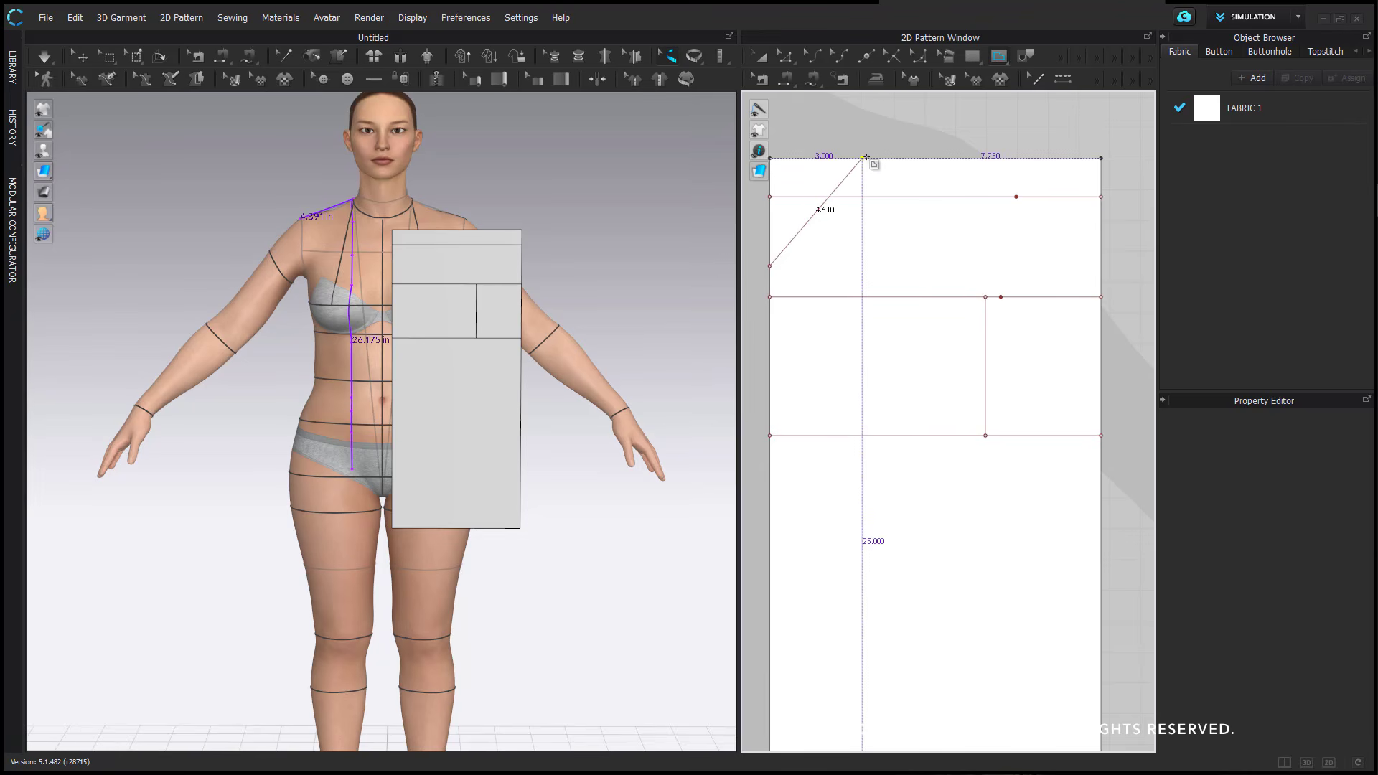
click(863, 158)
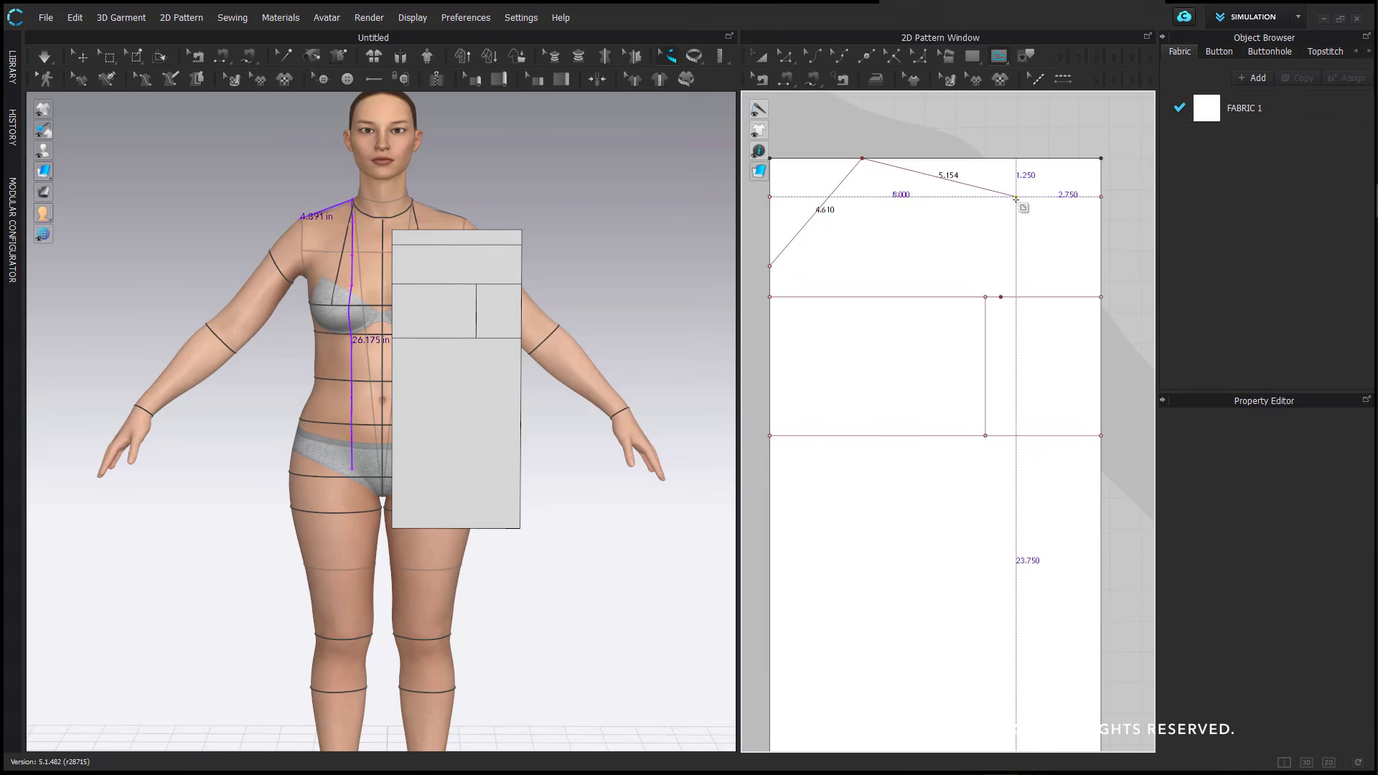
click(1016, 198)
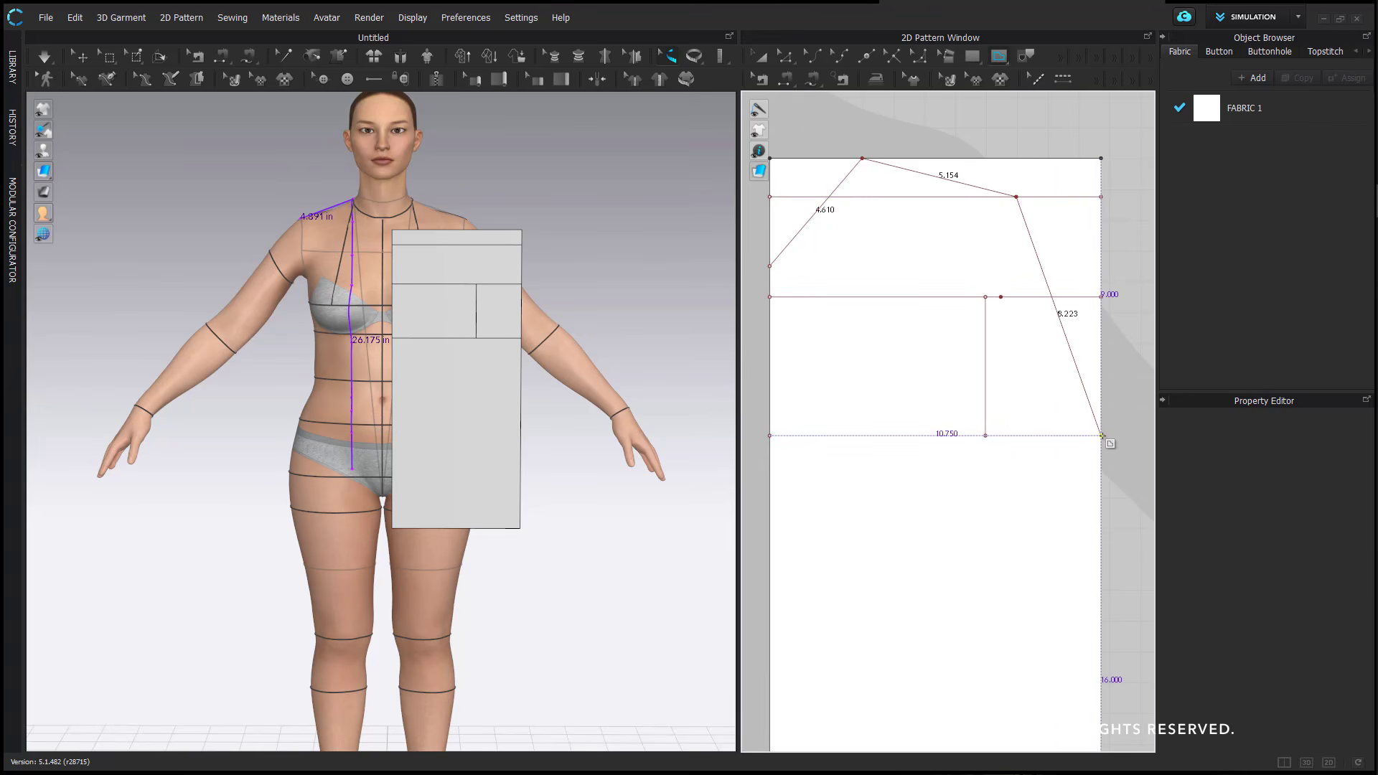
click(1102, 436)
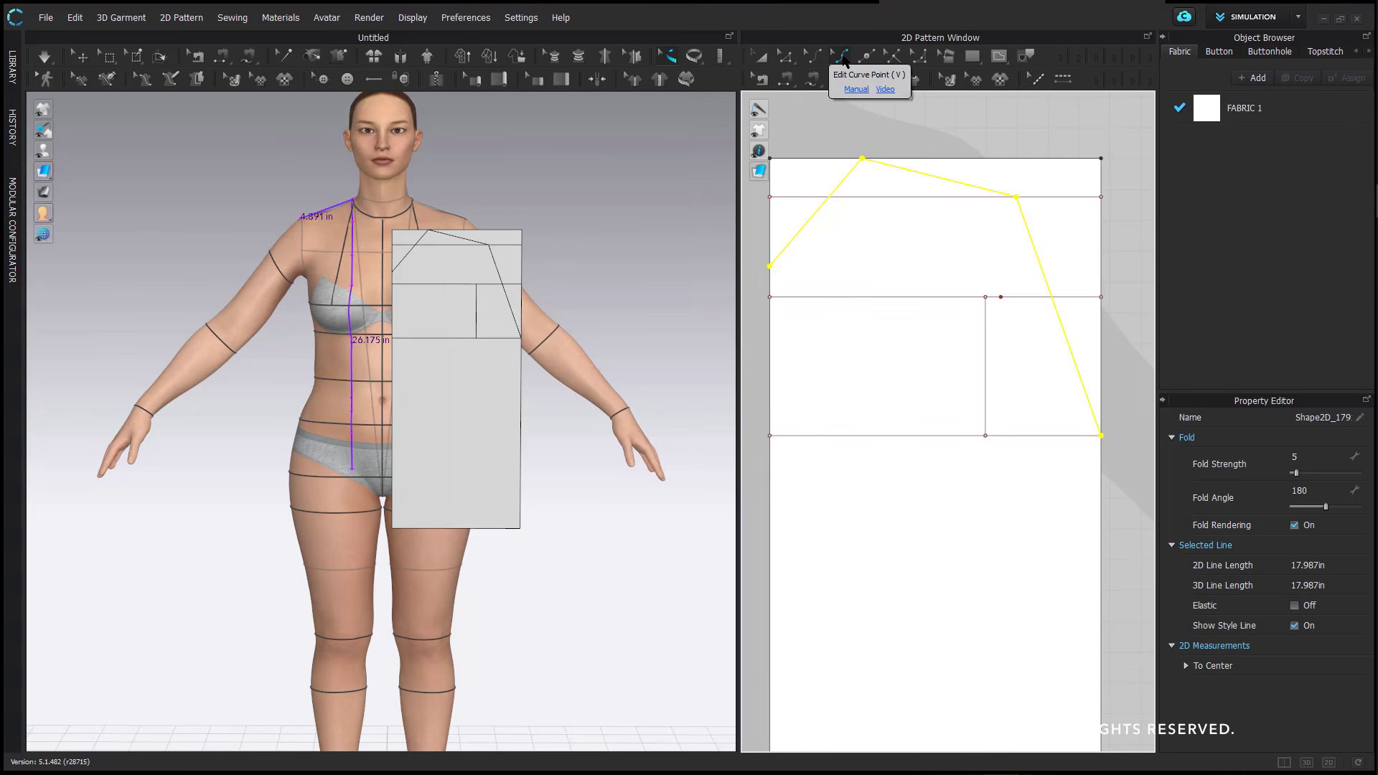
Widen the pattern window and curve the neckline diagonal into a scoop.
drag(738, 128, 583, 131)
middle_drag(832, 208, 816, 289)
click(820, 121)
middle_drag(733, 202, 759, 208)
drag(696, 222, 715, 280)
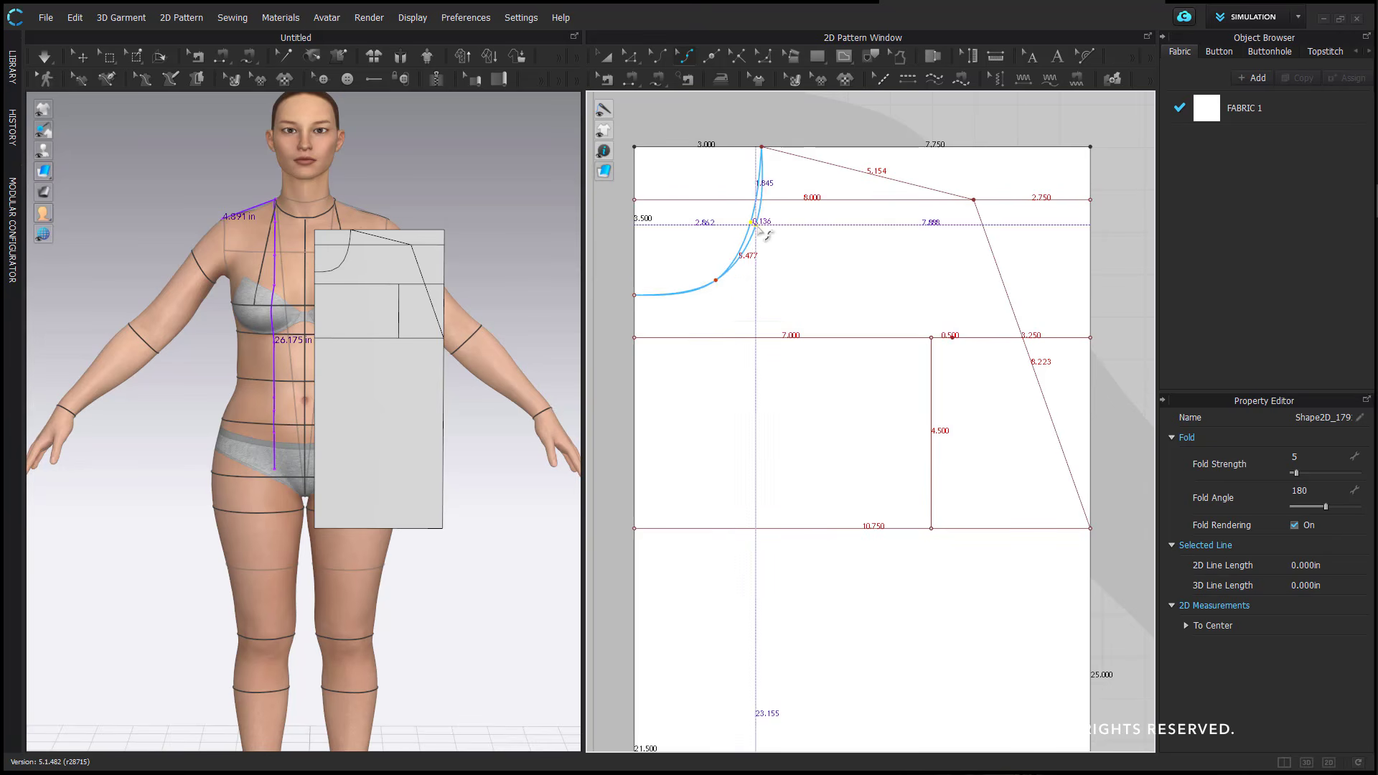
Curve the armhole and side-seam diagonal and deepen its lower part.
drag(1015, 316, 932, 337)
drag(994, 450, 996, 516)
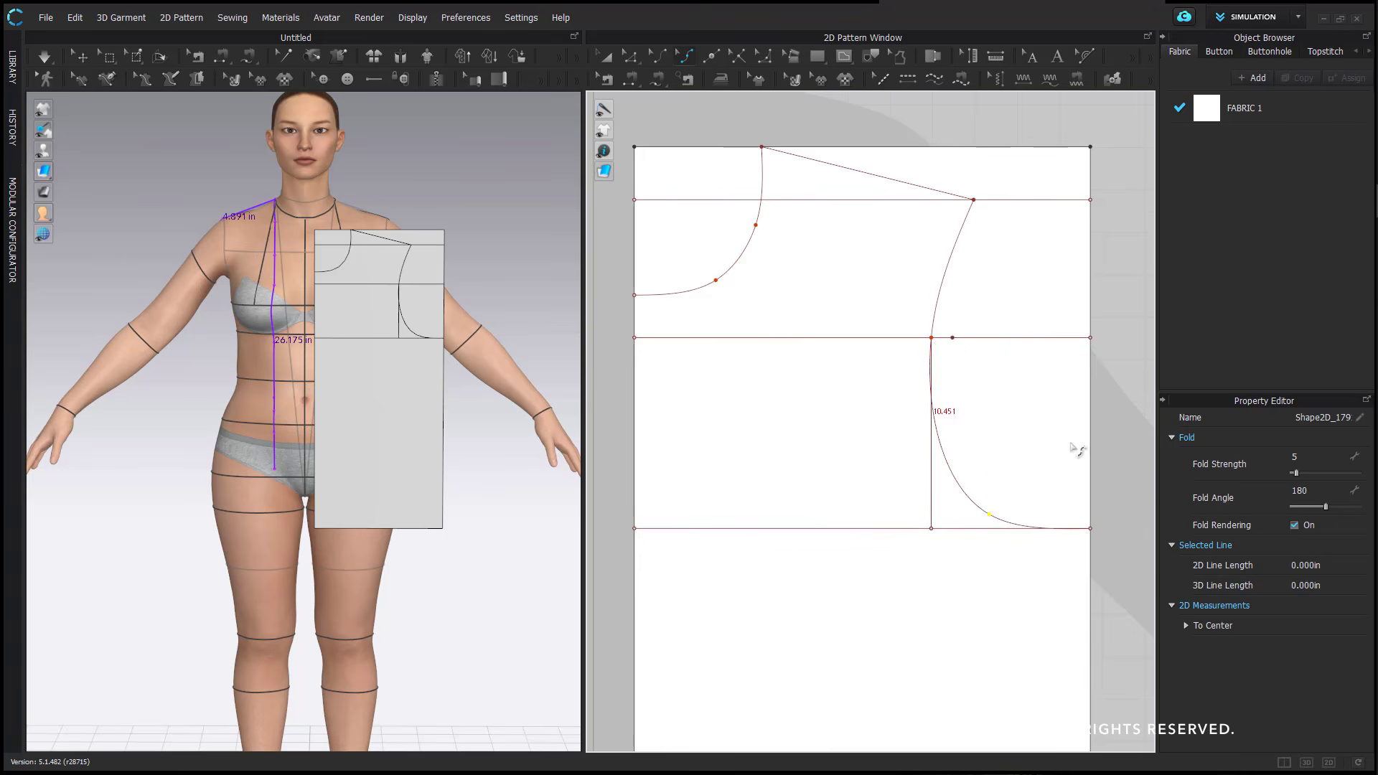
scroll(1074, 452, up, 5)
drag(860, 373, 862, 377)
scroll(1023, 393, up, 3)
middle_drag(1031, 398, 888, 371)
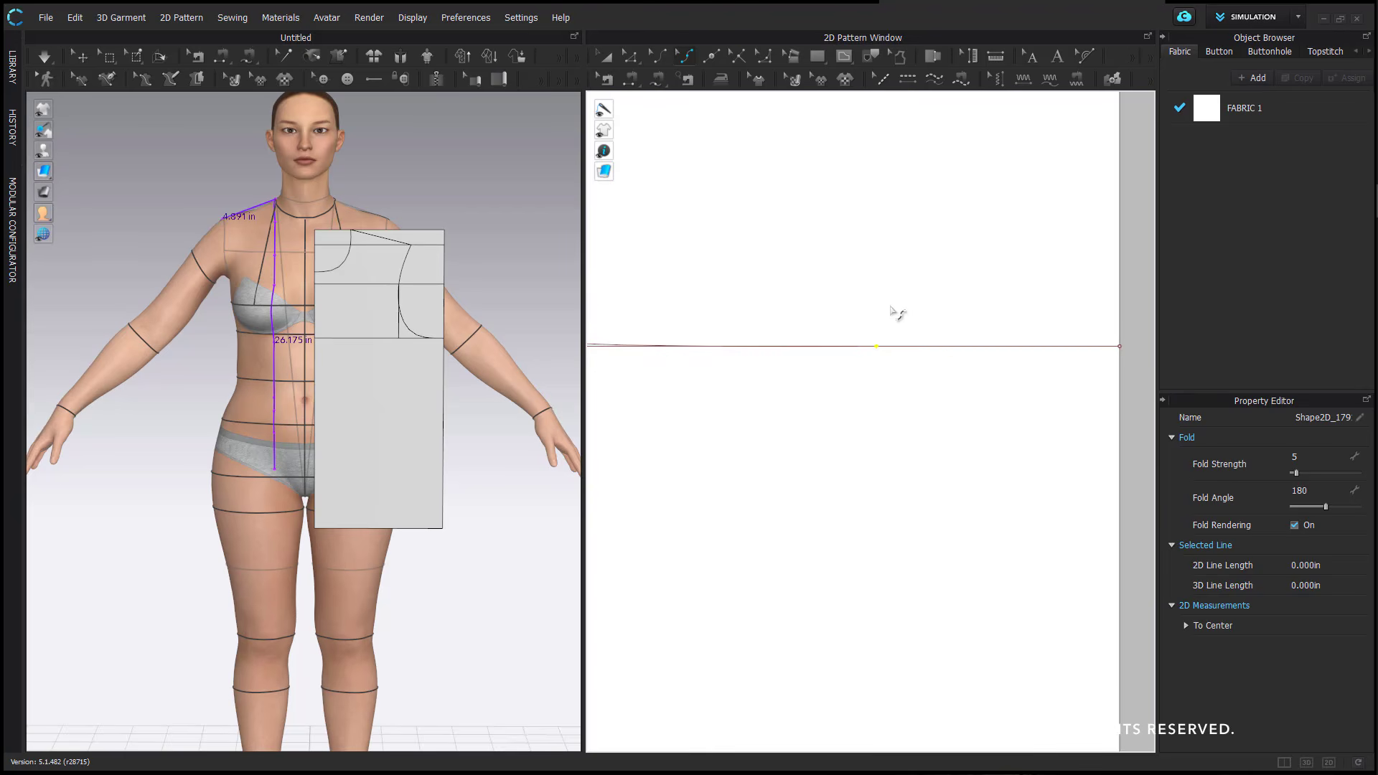
scroll(884, 357, down, 5)
scroll(960, 154, up, 2)
Add a curve point on the neckline and move it level with the curve end.
middle_drag(959, 158, 940, 284)
scroll(937, 316, down, 4)
middle_drag(933, 341, 957, 326)
scroll(954, 329, down, 3)
scroll(804, 337, up, 7)
middle_drag(781, 352, 834, 388)
scroll(798, 348, up, 4)
scroll(723, 330, up, 2)
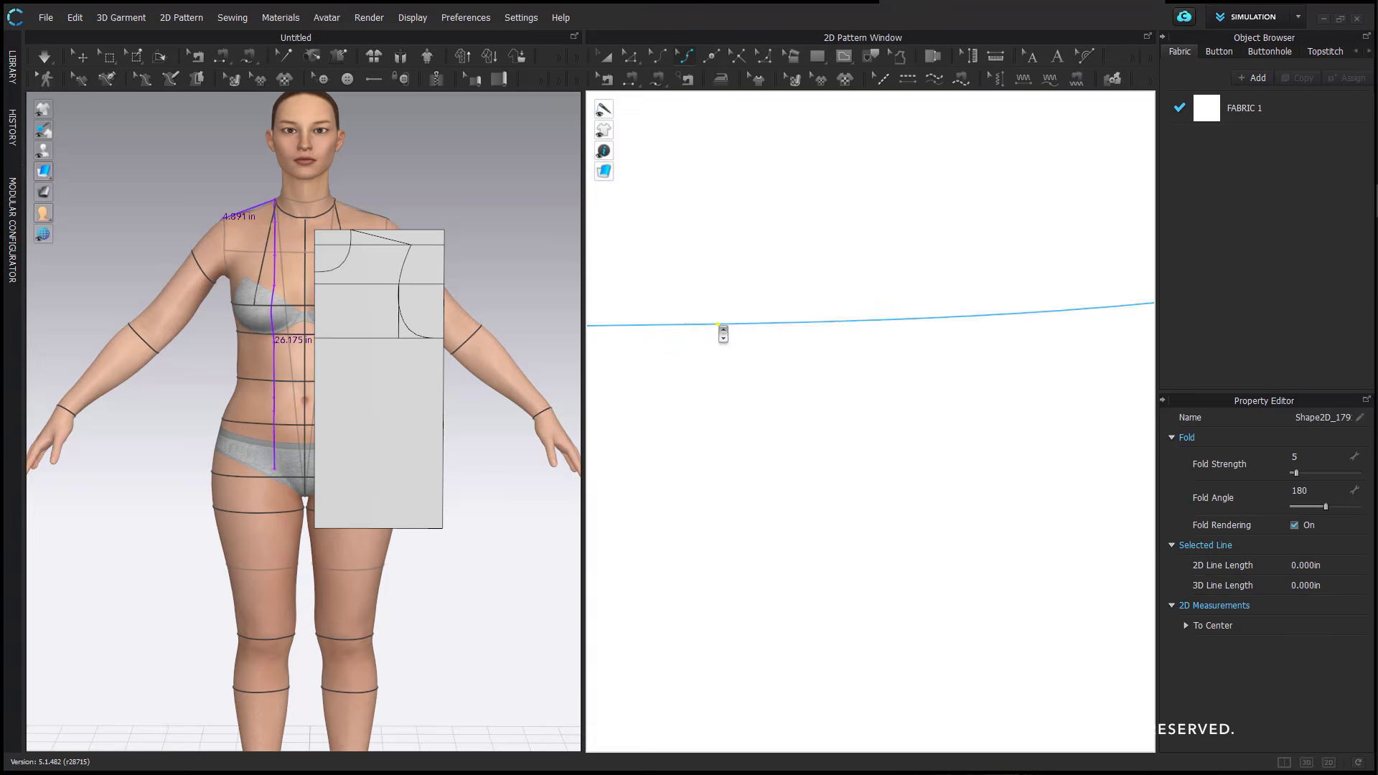
middle_drag(687, 328, 874, 345)
drag(866, 341, 897, 293)
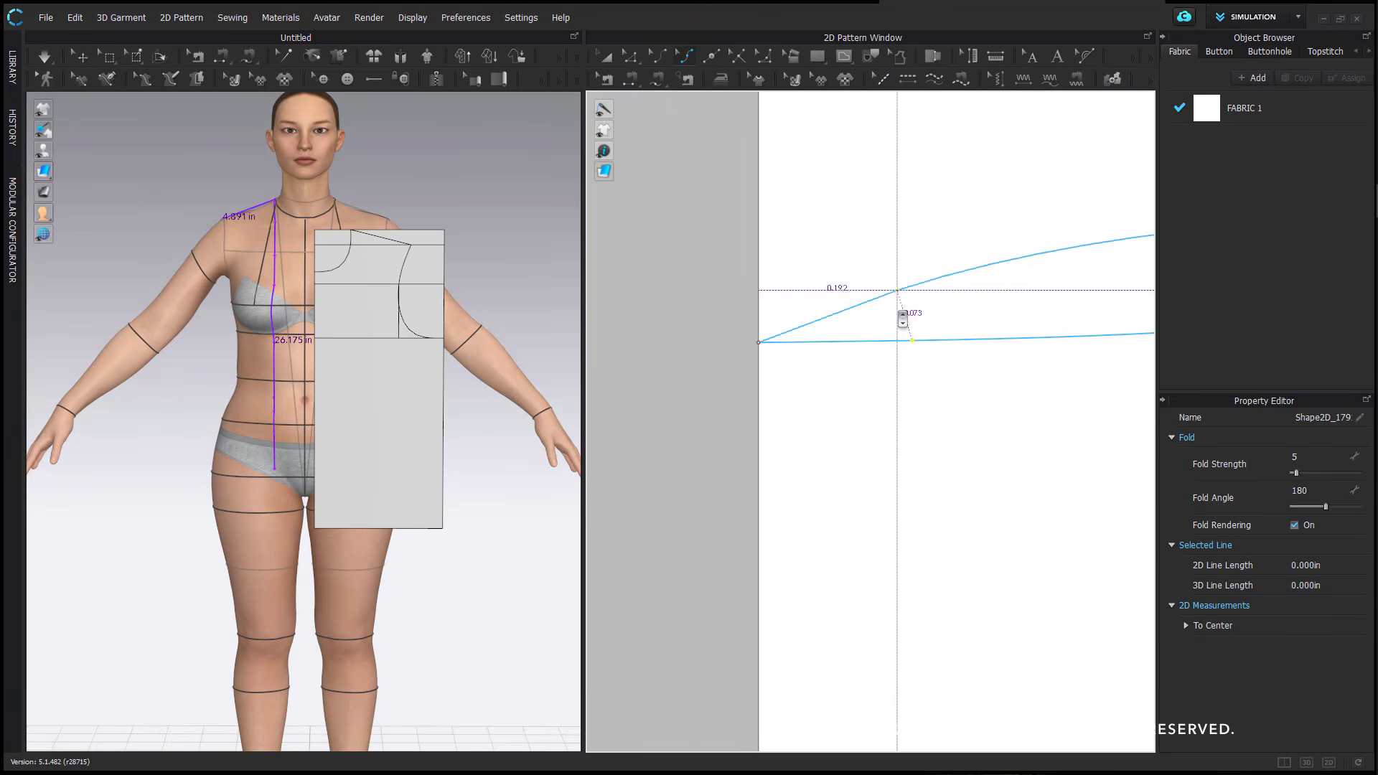
key(ctrl+z)
click(899, 341)
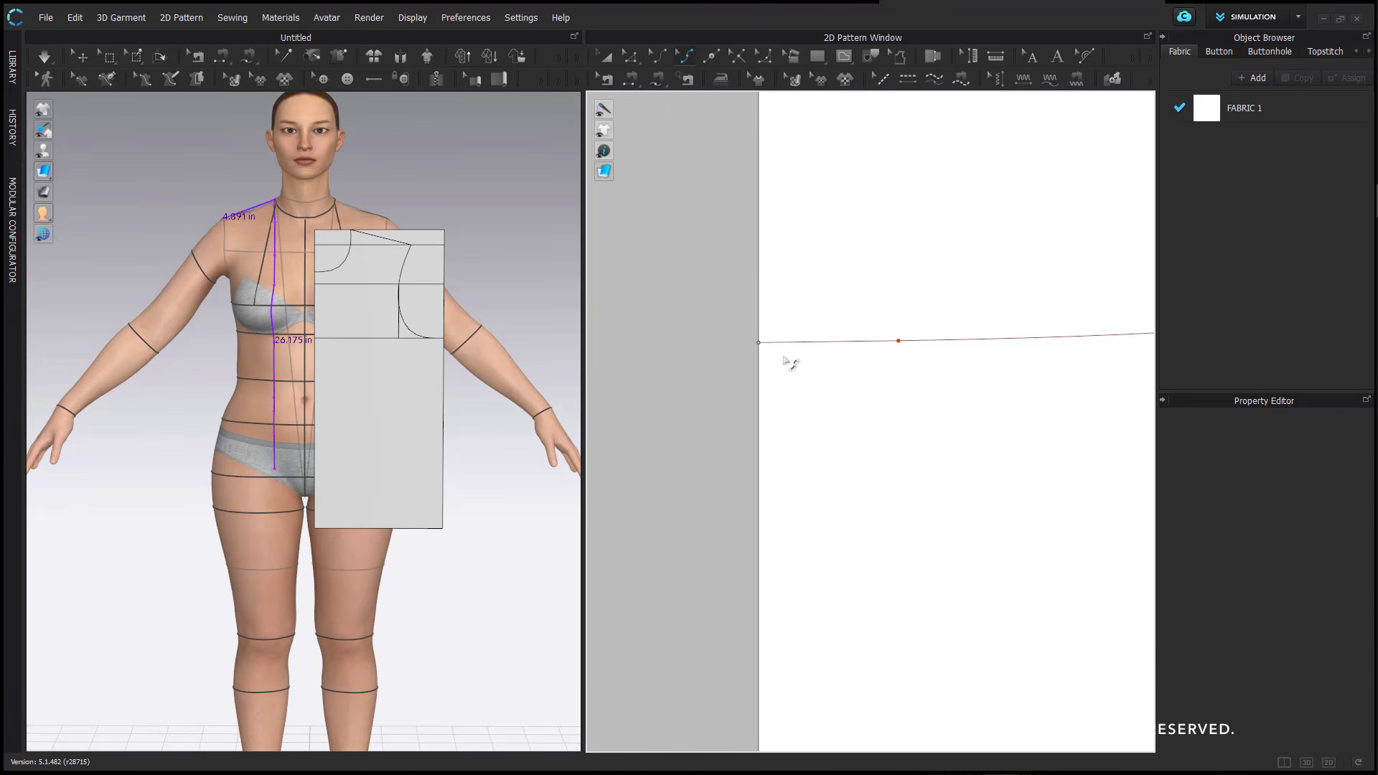
mouse_move(900, 342)
mouse_down()
mouse_move(914, 359)
mouse_move(903, 351)
mouse_up()
Refine the neckline curve to 5.289 in, then zoom out to the whole bodice.
scroll(978, 342, down, 4)
middle_drag(978, 342, 854, 384)
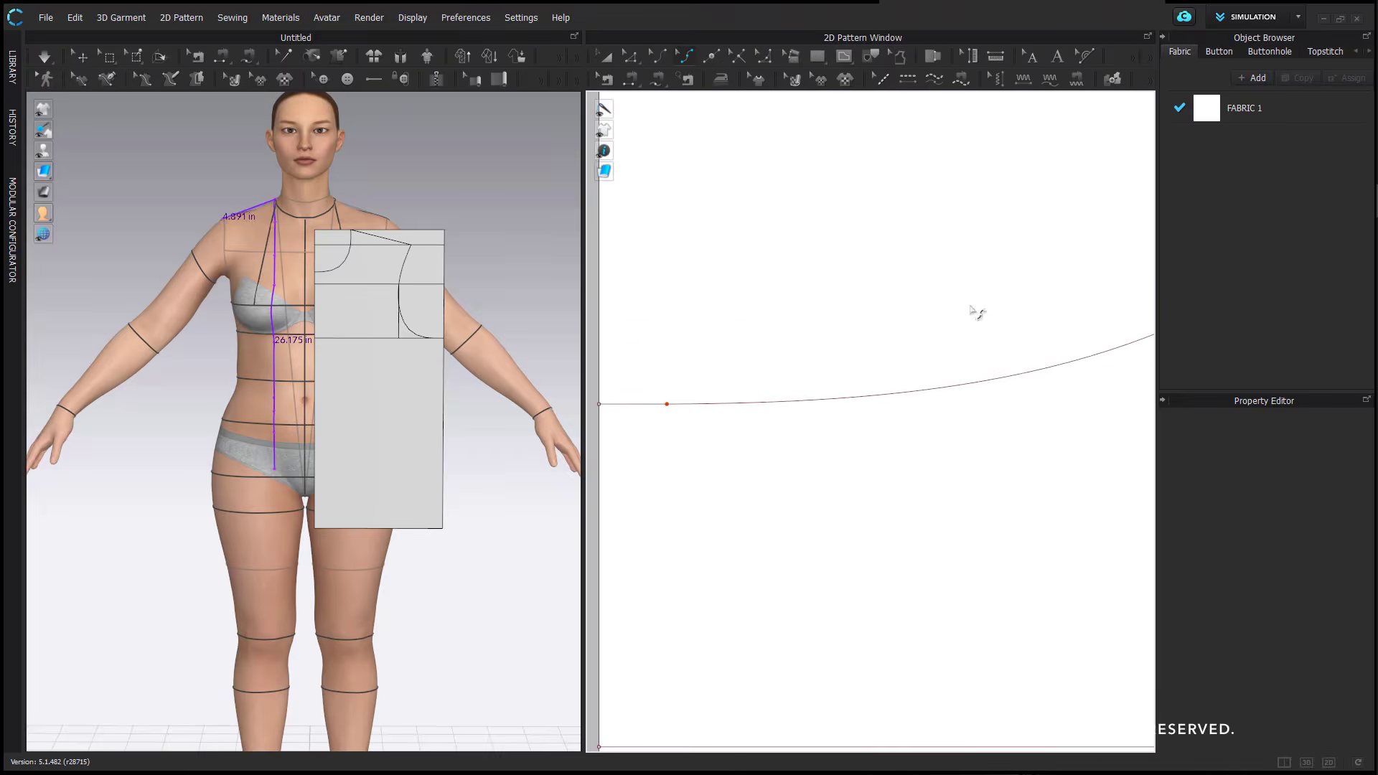
scroll(978, 311, down, 4)
middle_drag(978, 311, 872, 355)
middle_drag(1022, 316, 973, 343)
scroll(973, 343, down, 3)
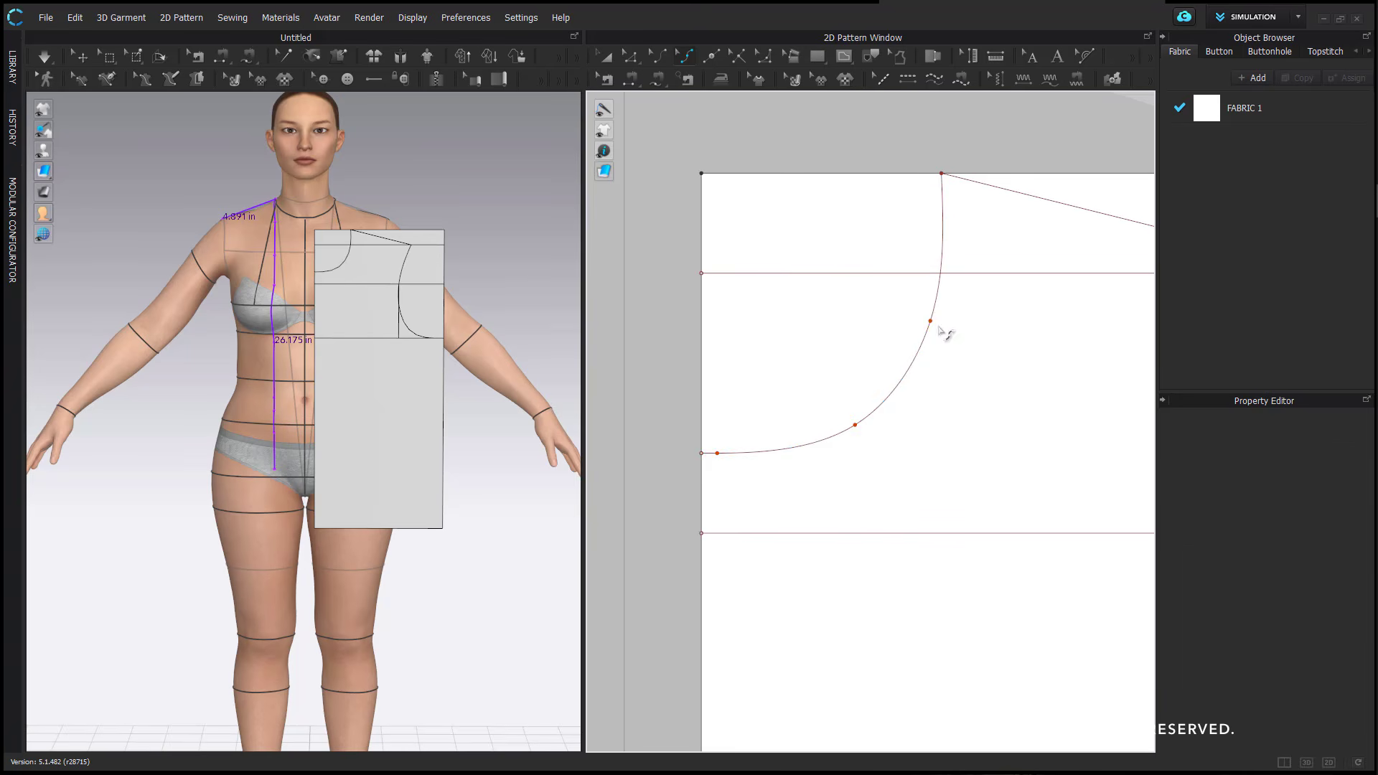
drag(944, 333, 941, 328)
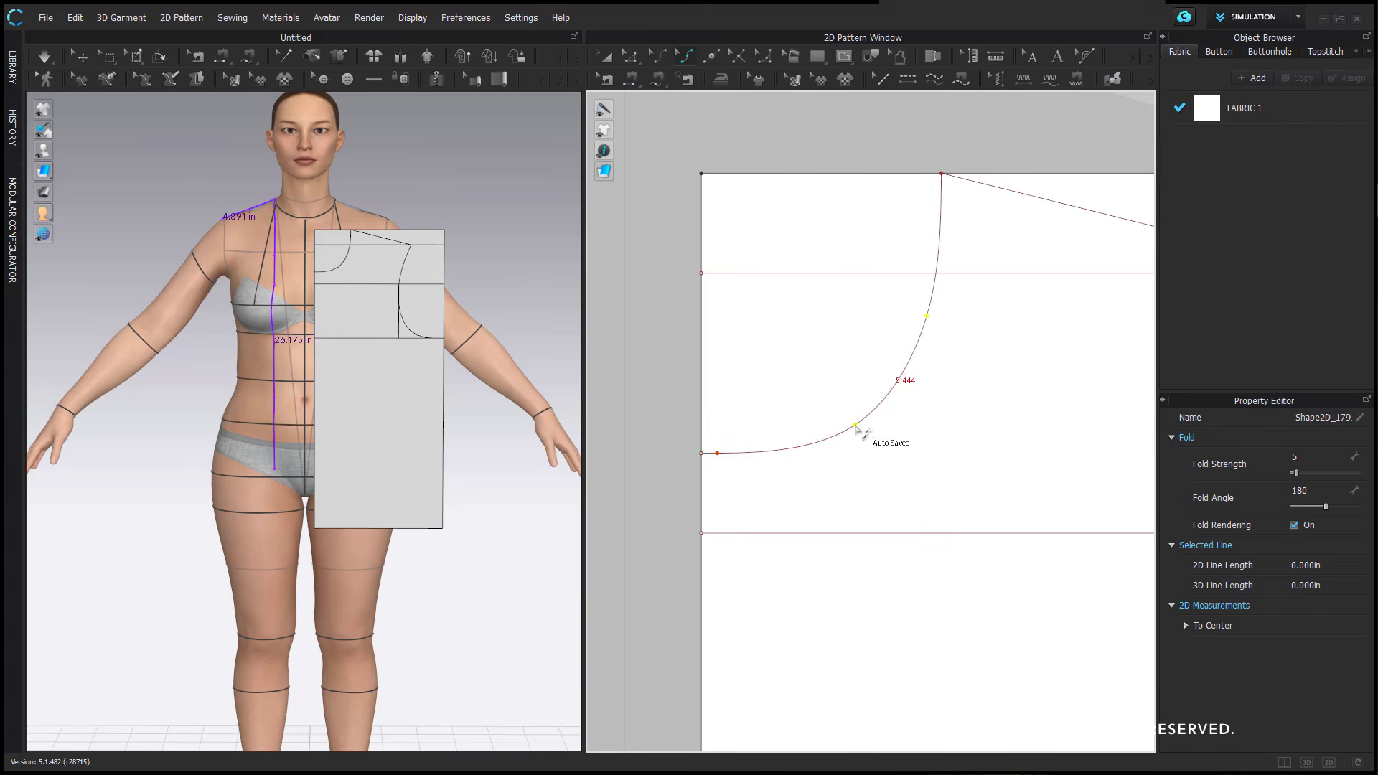
scroll(939, 266, up, 3)
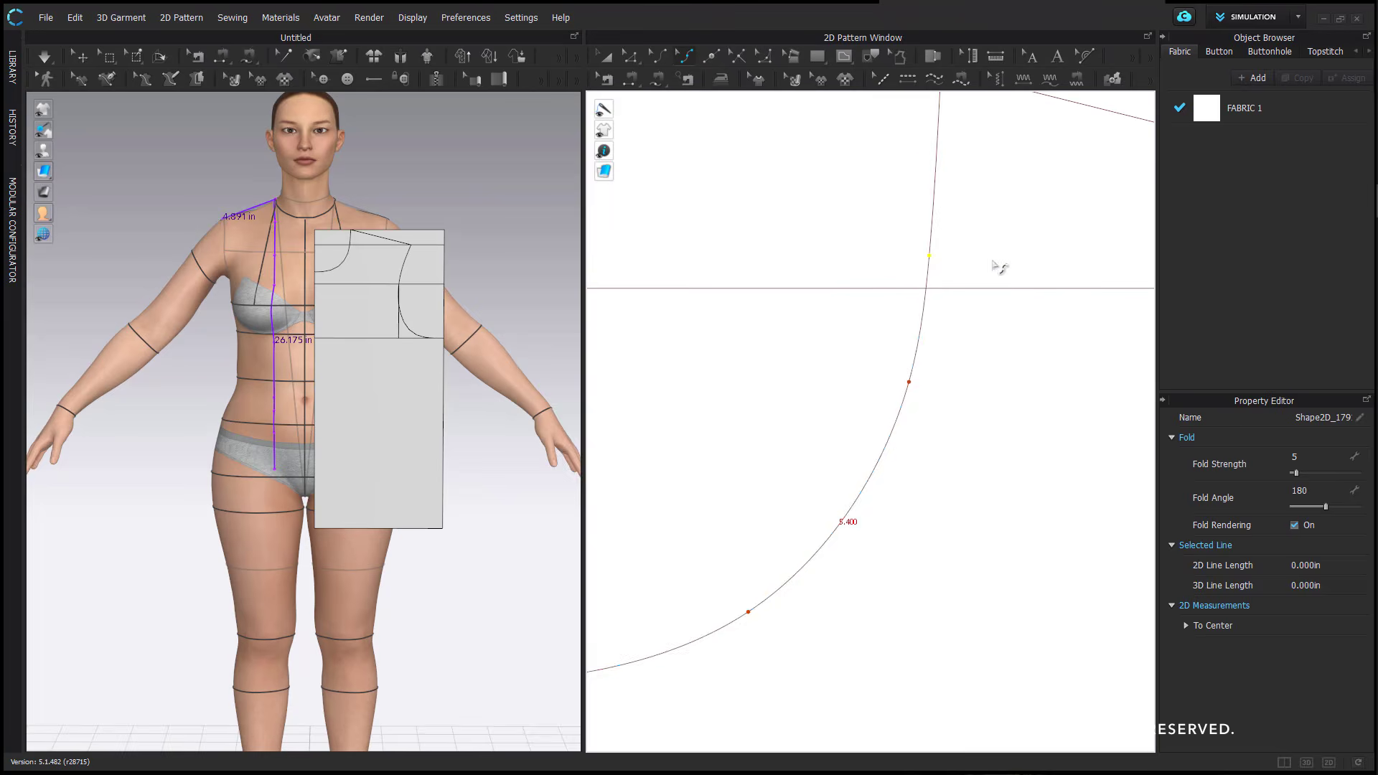
scroll(901, 351, down, 5)
click(804, 294)
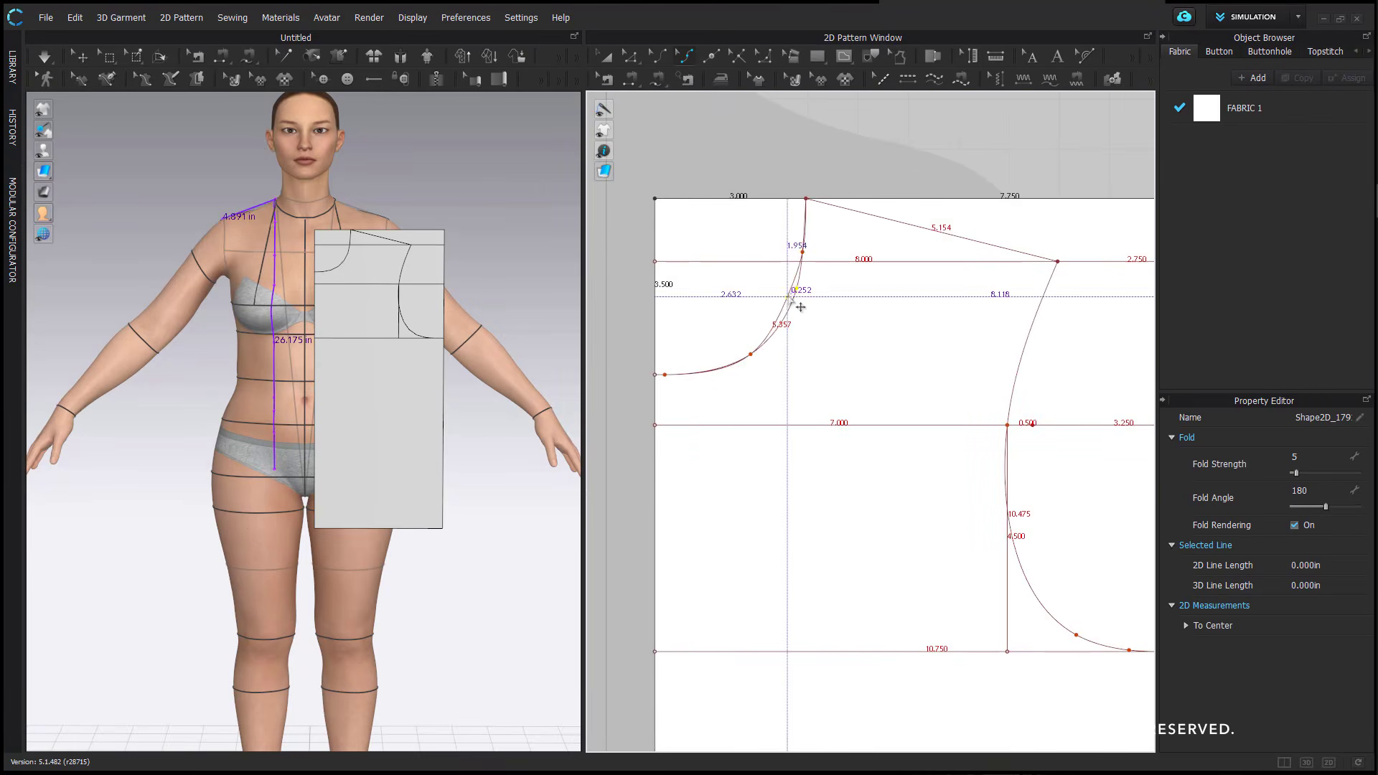
scroll(797, 258, up, 3)
scroll(806, 404, down, 2)
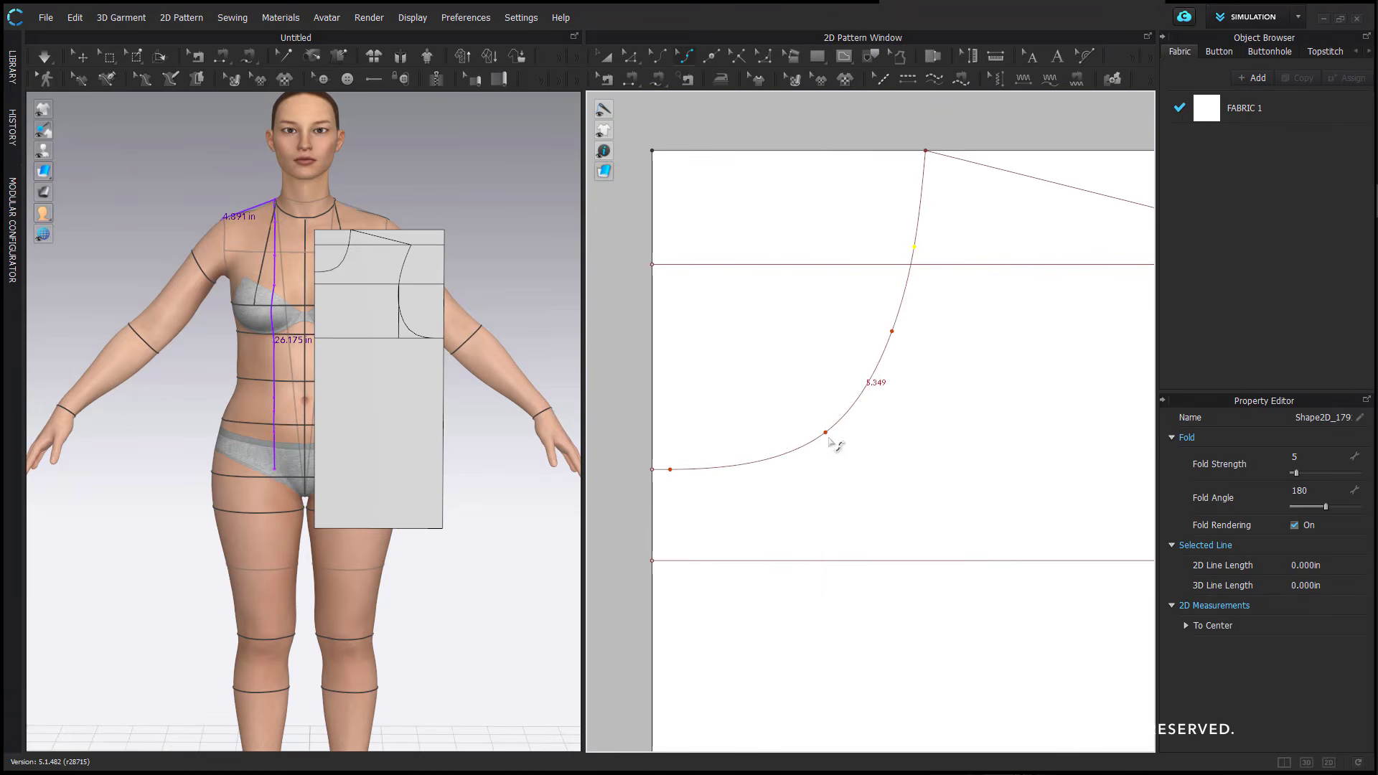
drag(833, 443, 837, 435)
scroll(829, 355, down, 3)
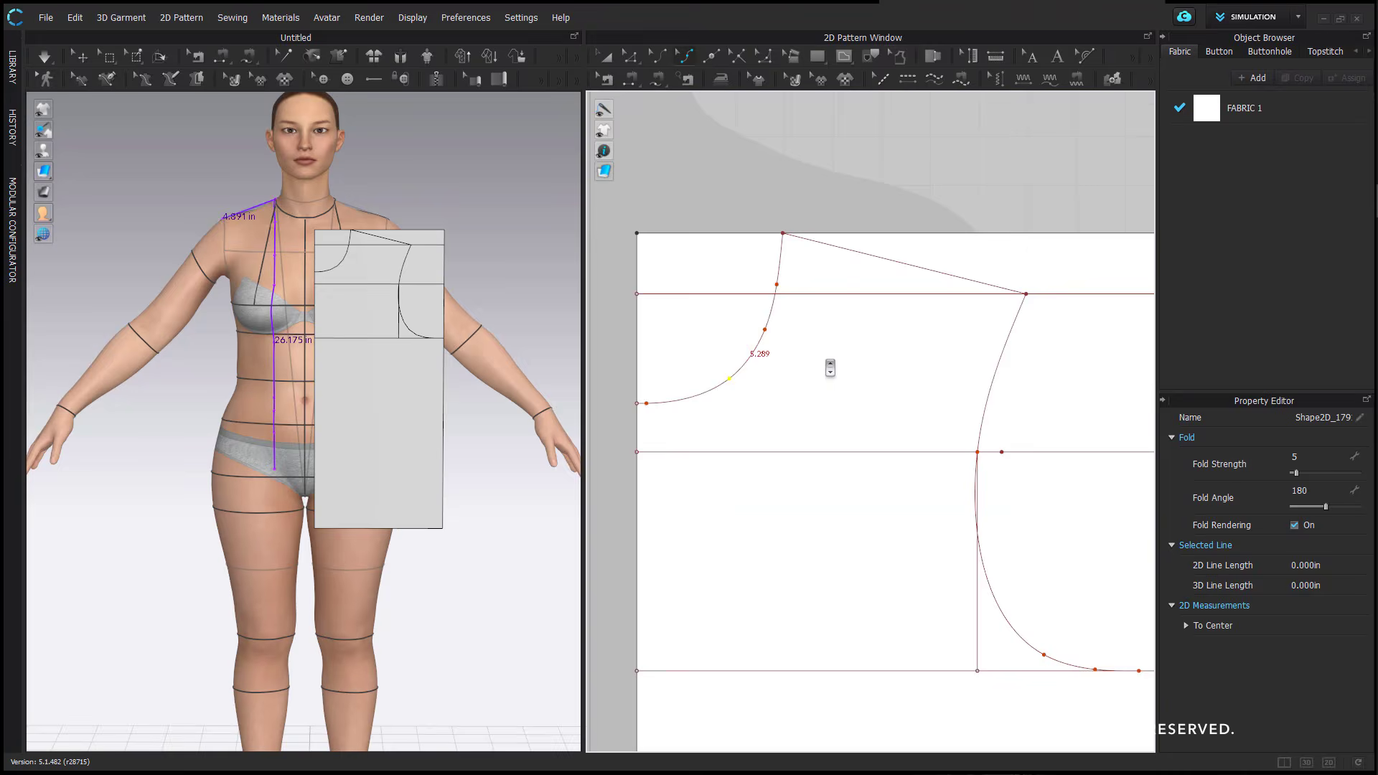
scroll(830, 368, down, 2)
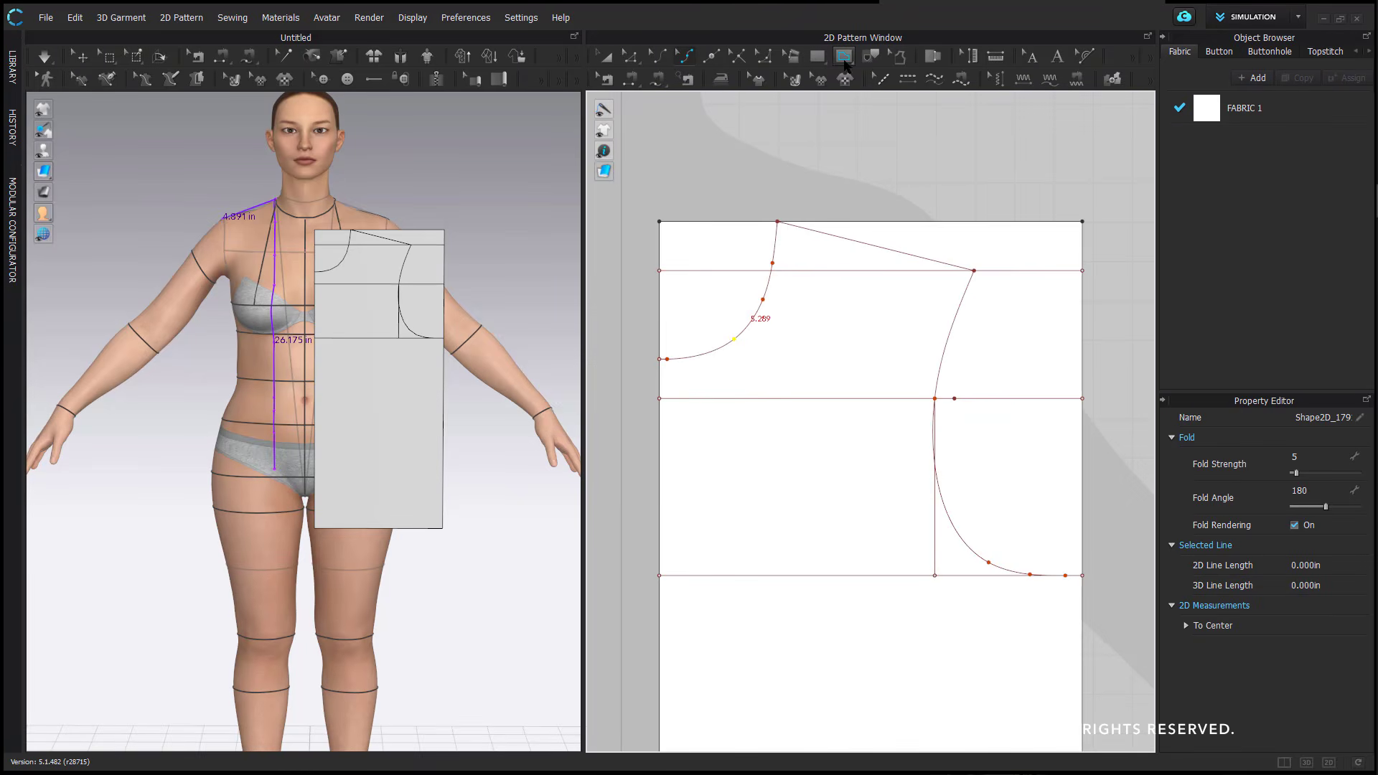
Draw a new straight neckline line and a straight armhole line to the lower-right corner.
click(845, 58)
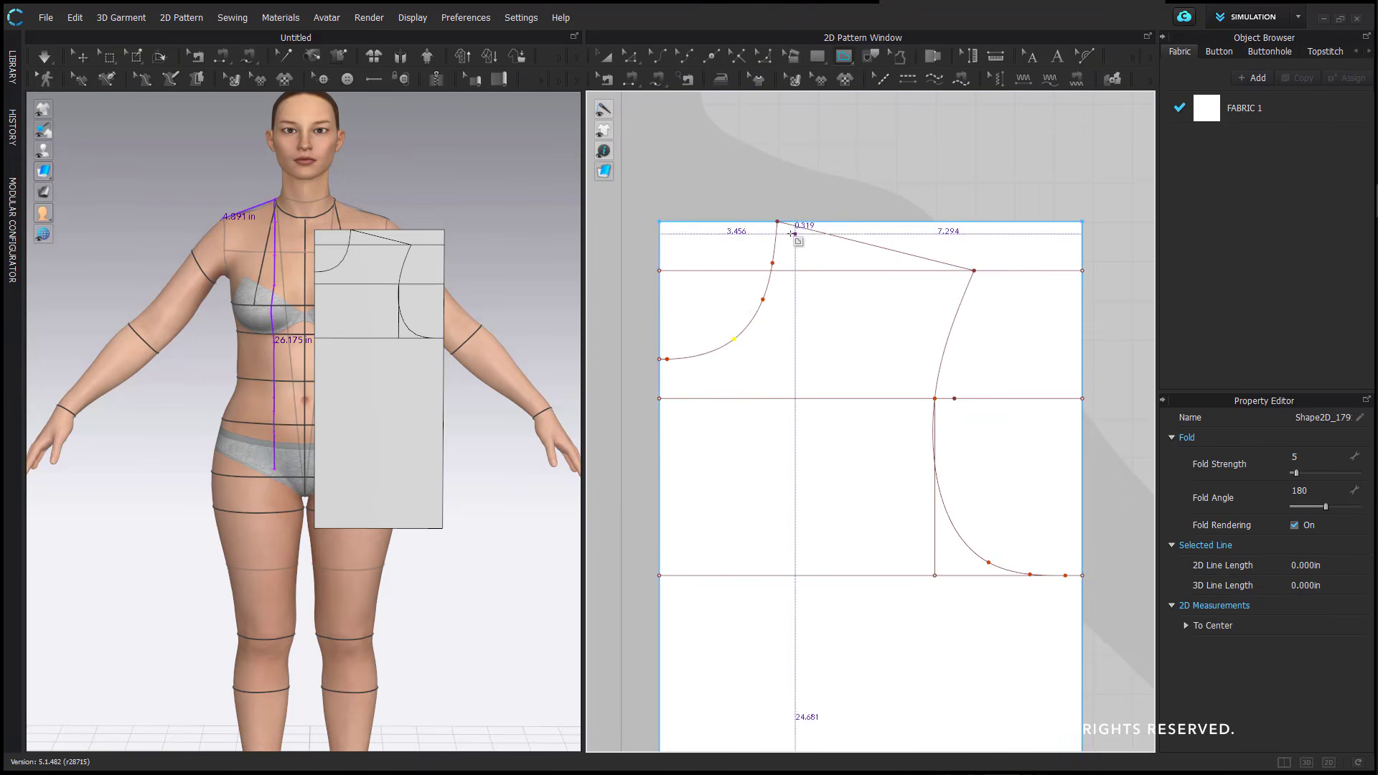
click(778, 222)
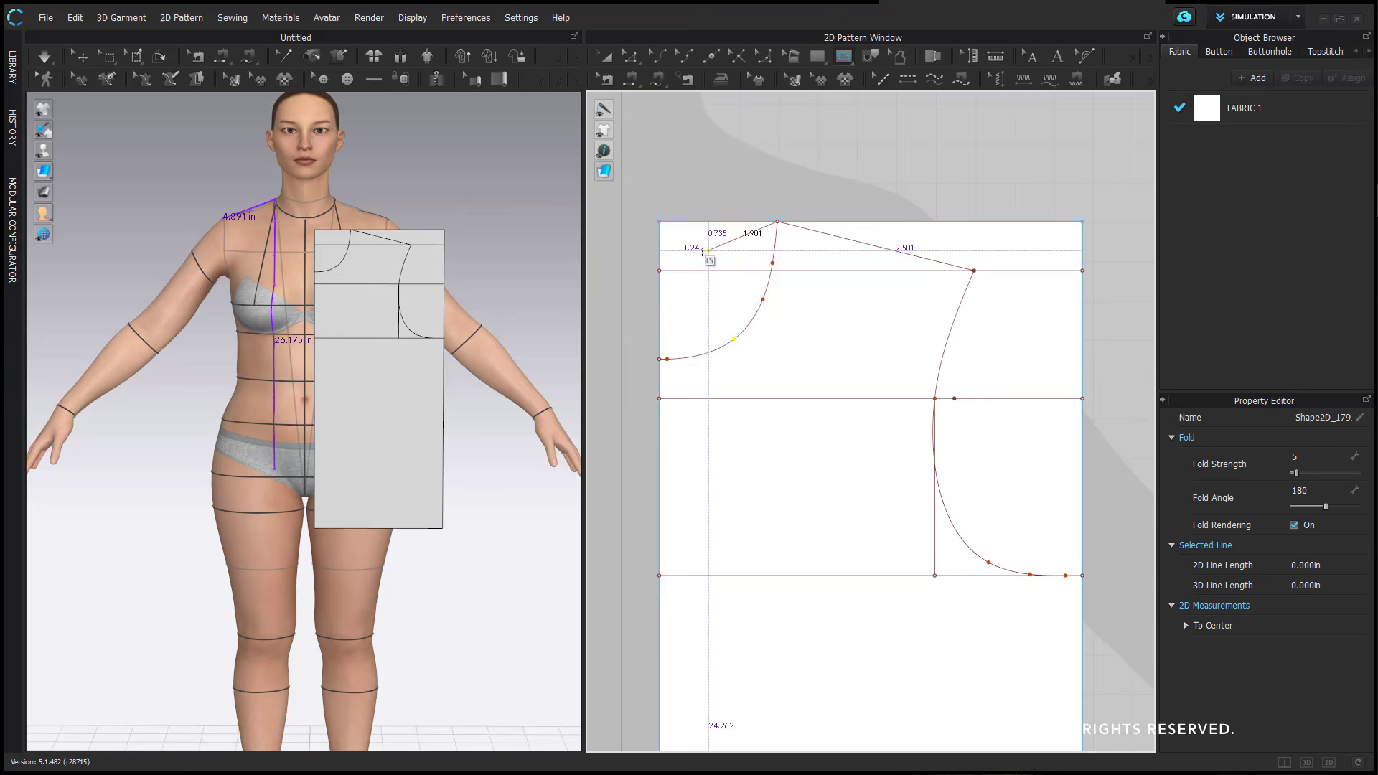
click(660, 270)
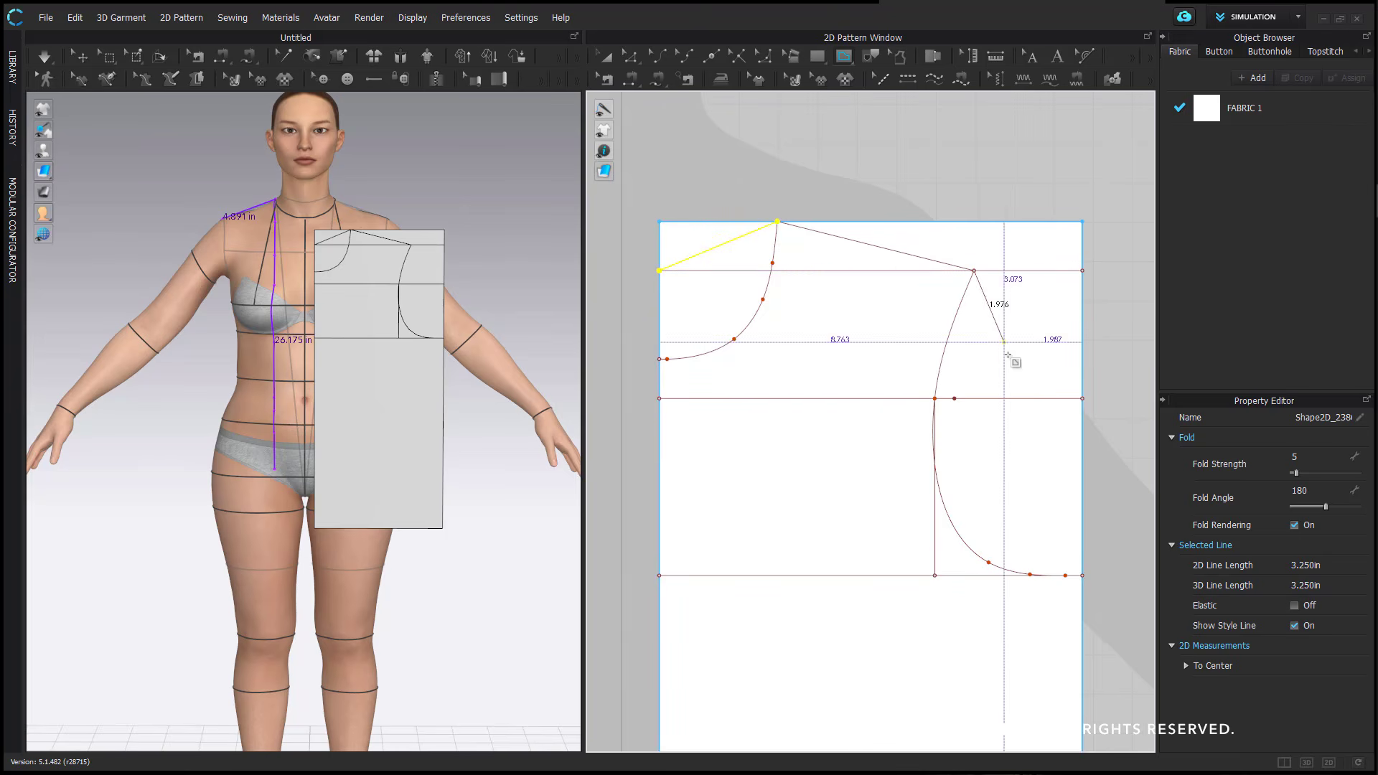
click(1083, 576)
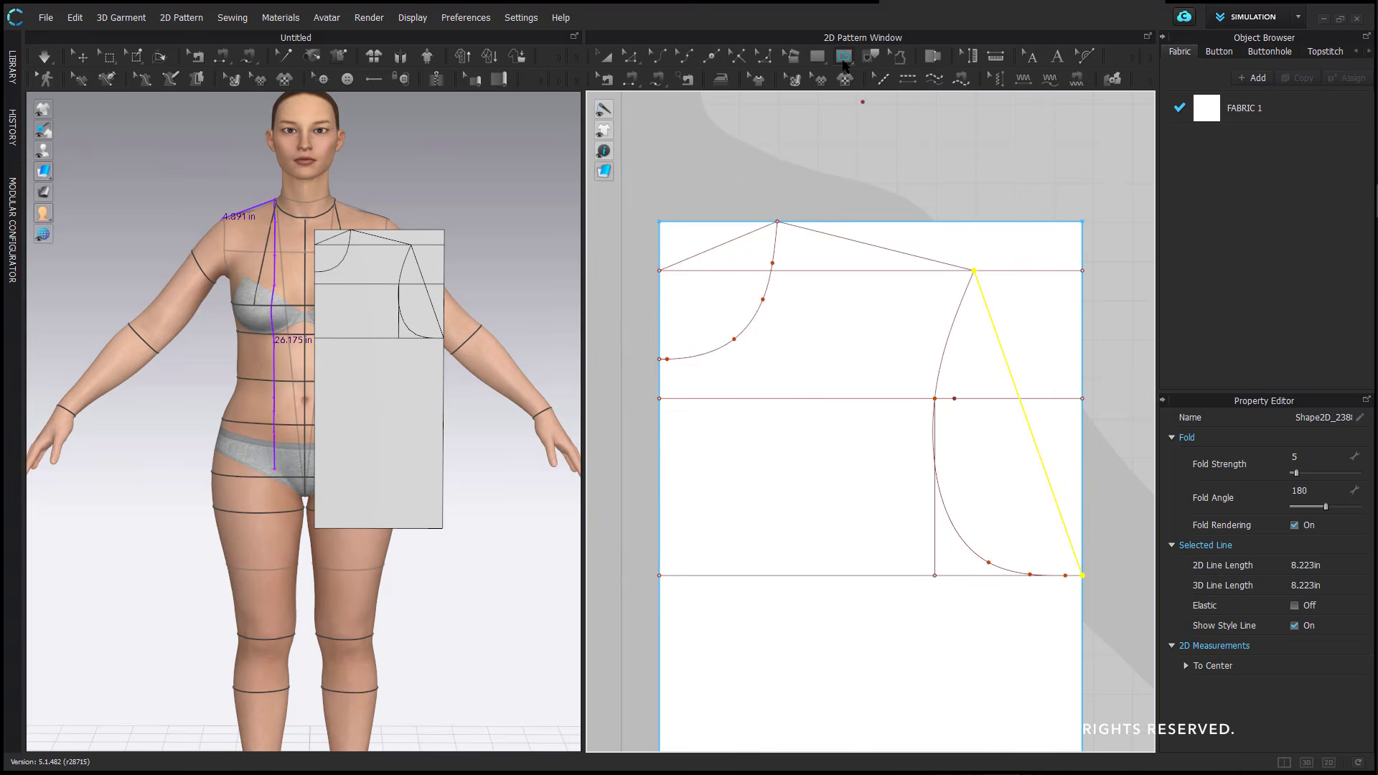
Bend the new neckline line into a shallower curve with Edit Curvature.
click(685, 57)
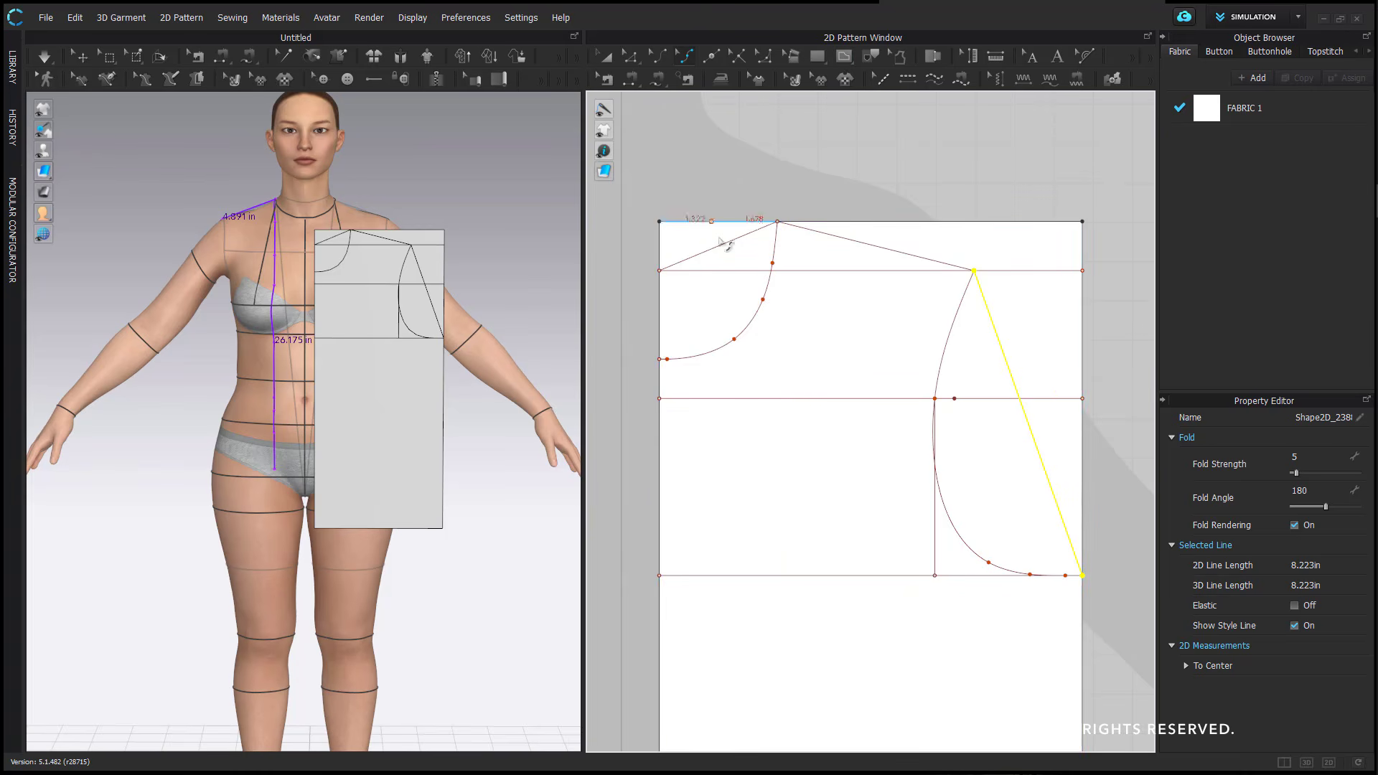
scroll(723, 246, up, 4)
drag(762, 270, 786, 282)
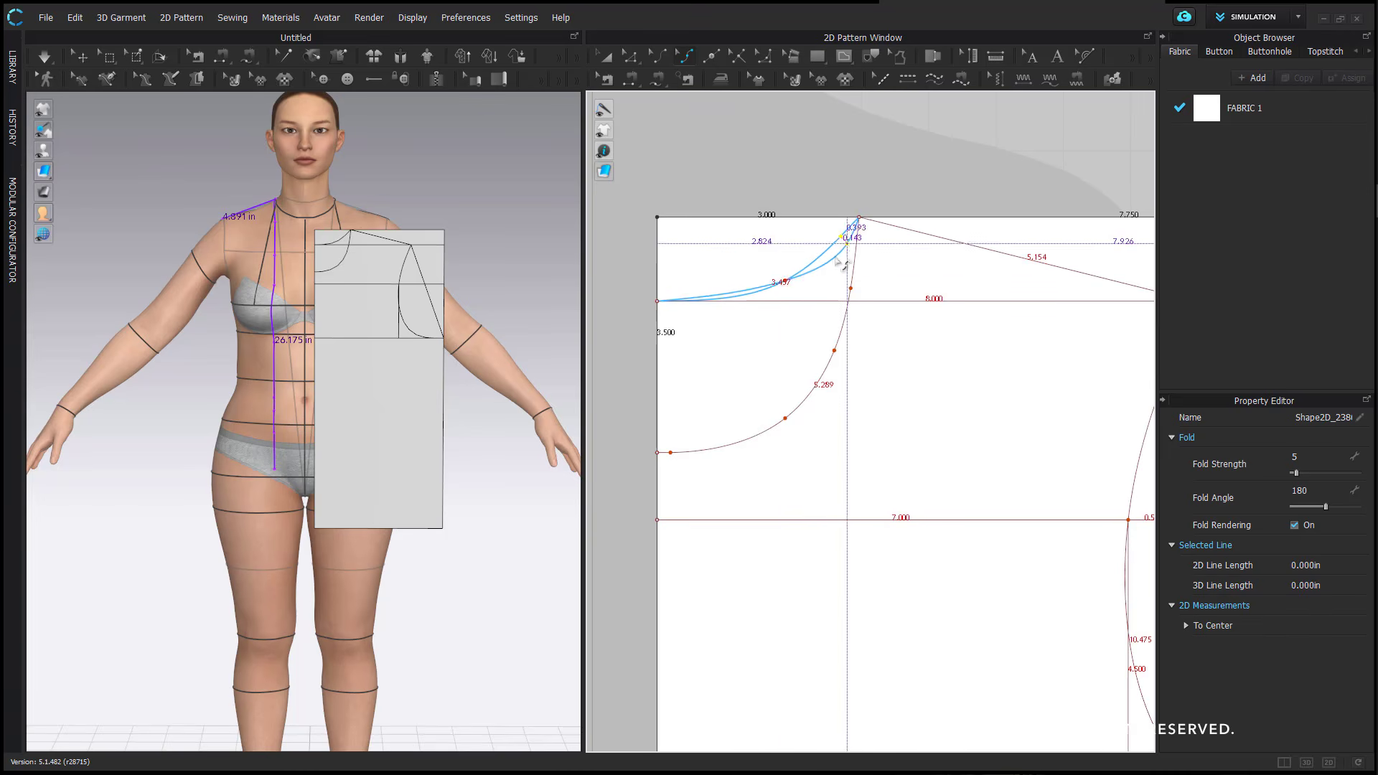
scroll(855, 291, up, 3)
drag(1046, 203, 1057, 203)
drag(912, 294, 910, 302)
scroll(918, 181, down, 2)
middle_drag(1015, 178, 758, 191)
scroll(758, 189, up, 3)
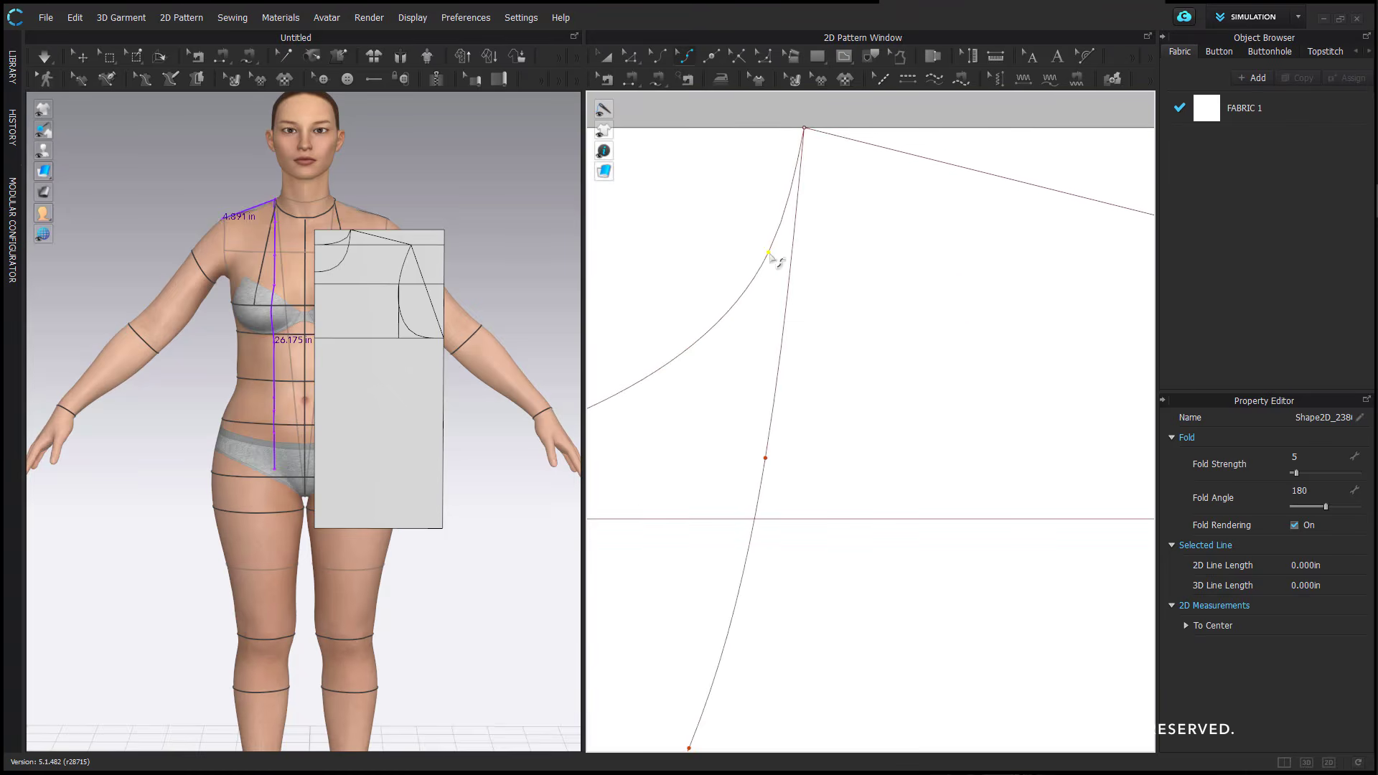
drag(770, 250, 773, 251)
scroll(823, 246, down, 3)
scroll(861, 241, down, 5)
scroll(941, 298, up, 4)
Bend the new armhole line into a curve down to the chest line (5.153 and 3.049).
drag(939, 305, 849, 305)
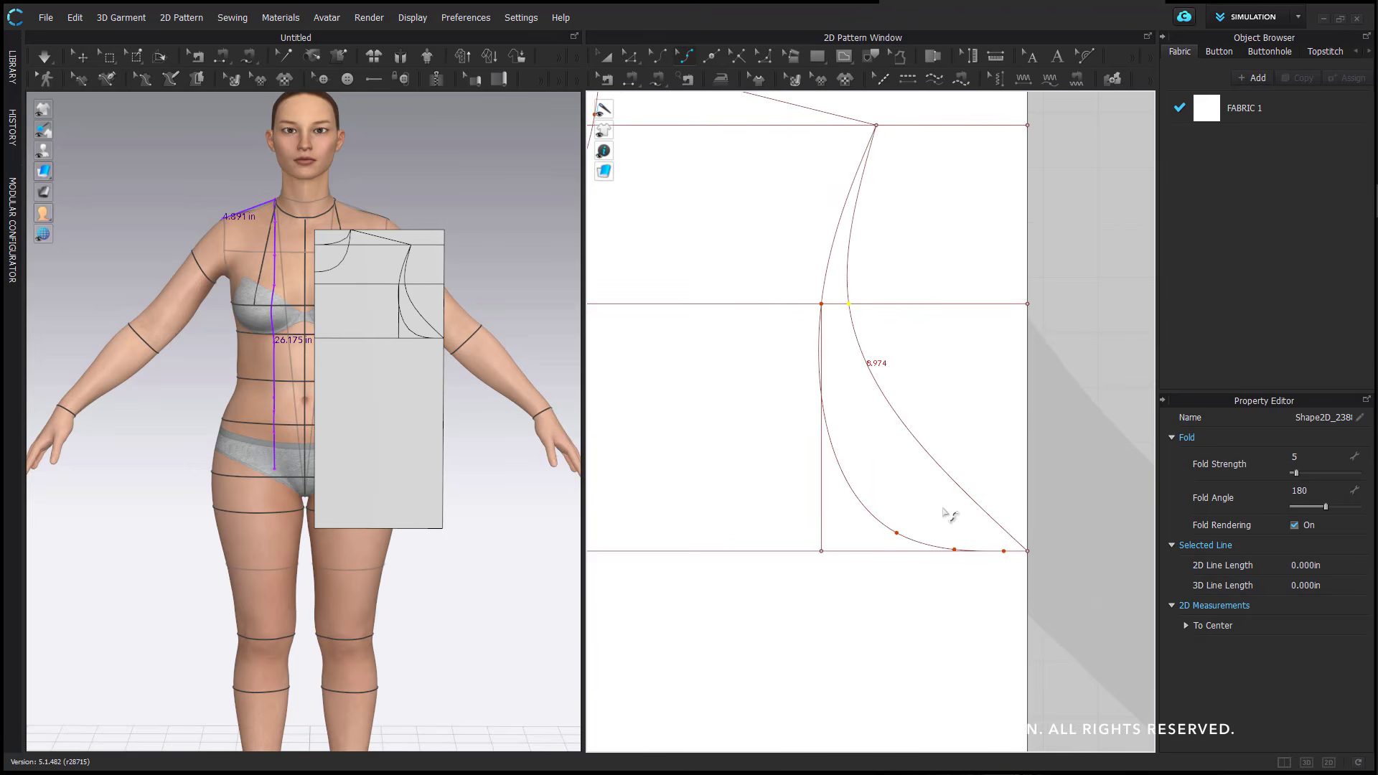
drag(946, 473, 898, 534)
scroll(906, 544, up, 8)
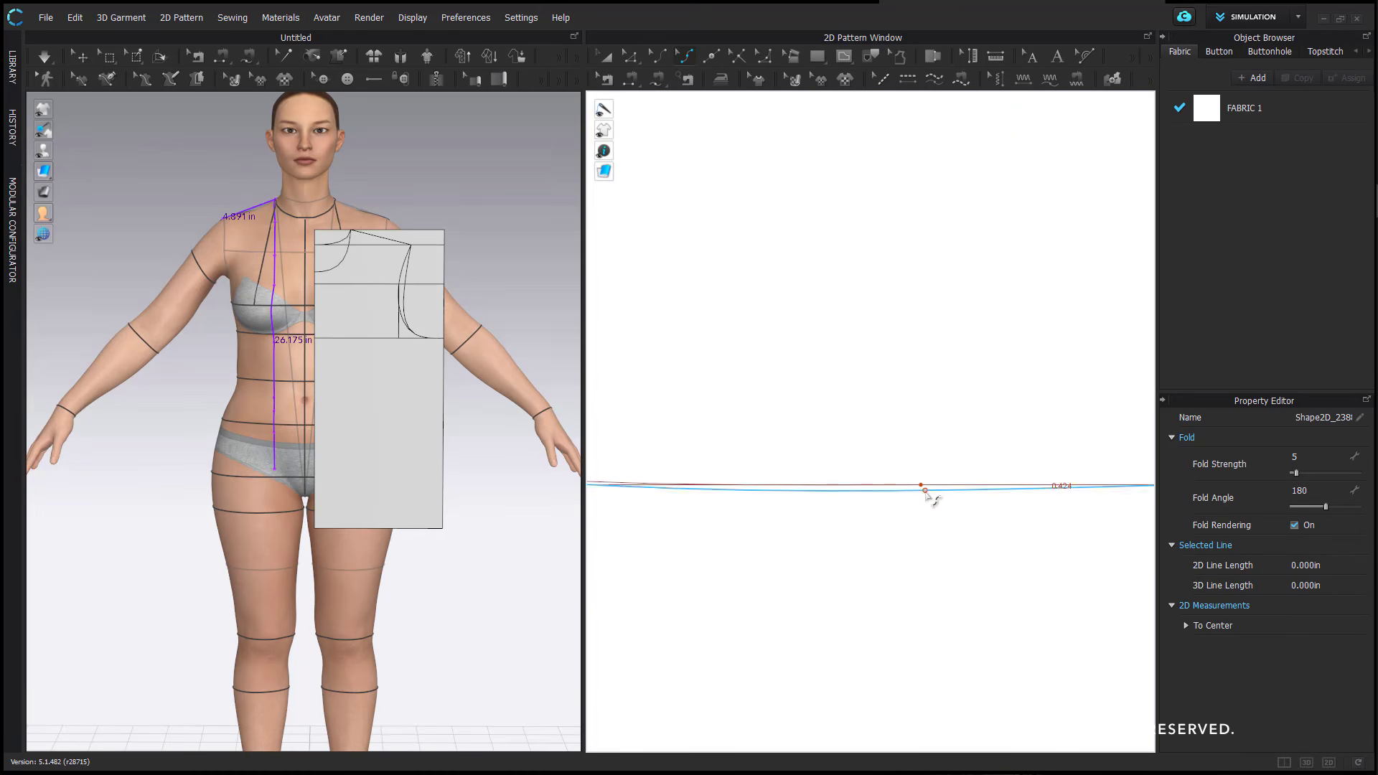
click(926, 481)
scroll(944, 440, down, 8)
scroll(959, 345, down, 10)
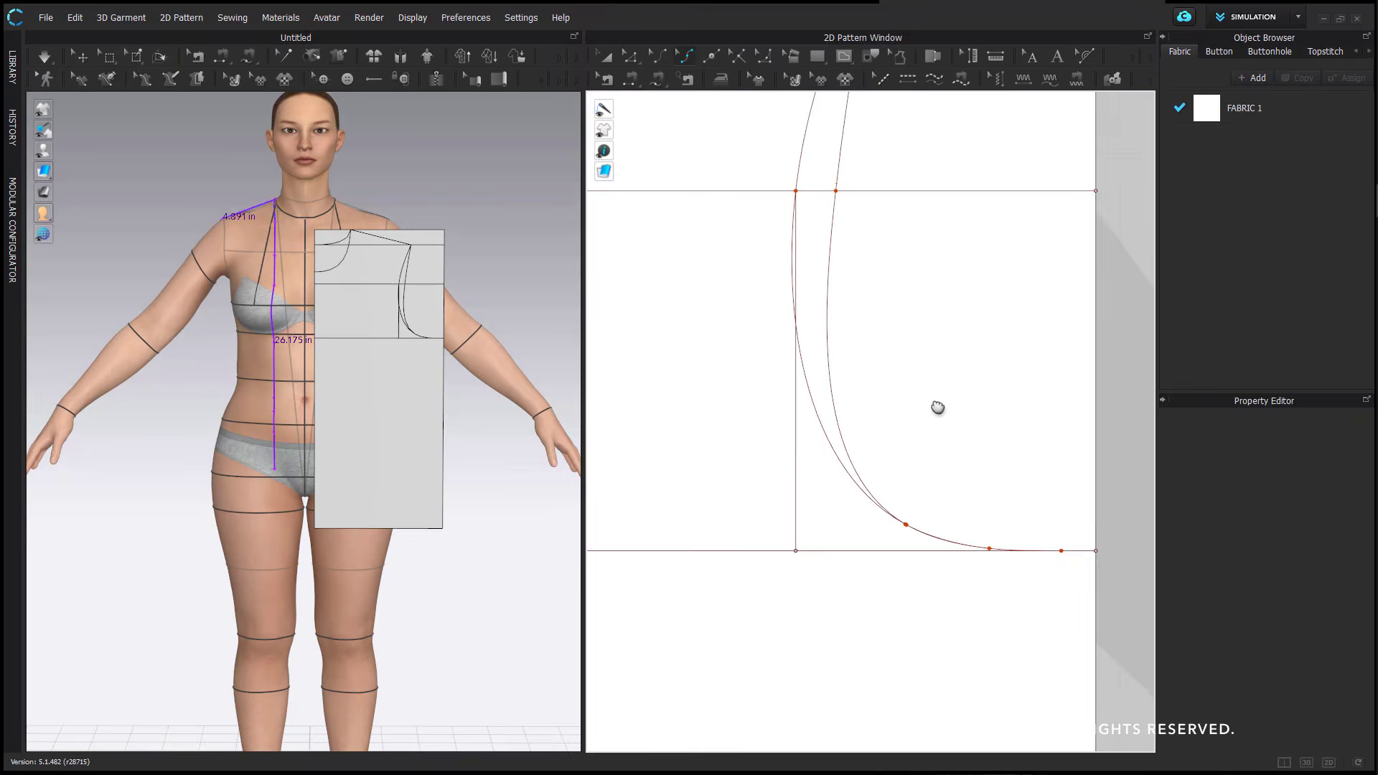
scroll(989, 355, down, 3)
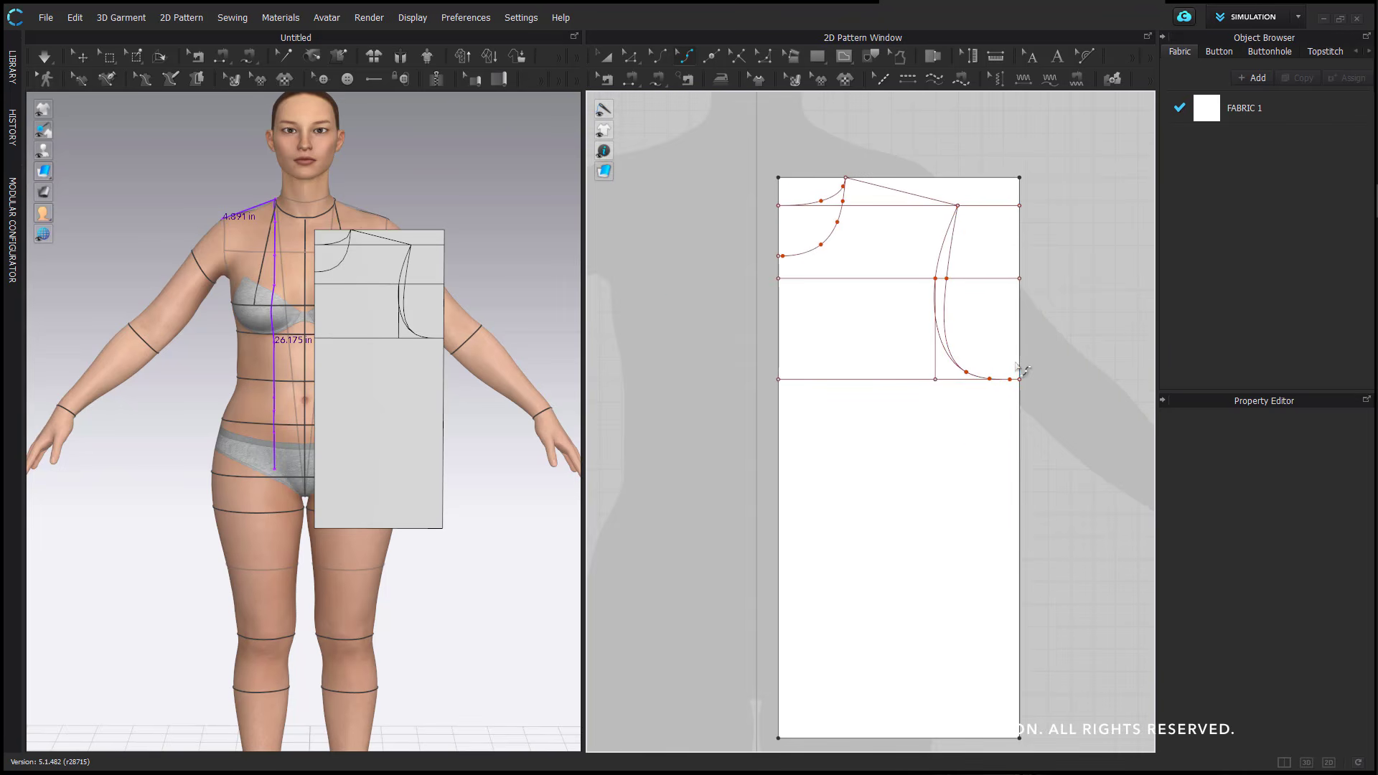
middle_drag(953, 327, 935, 302)
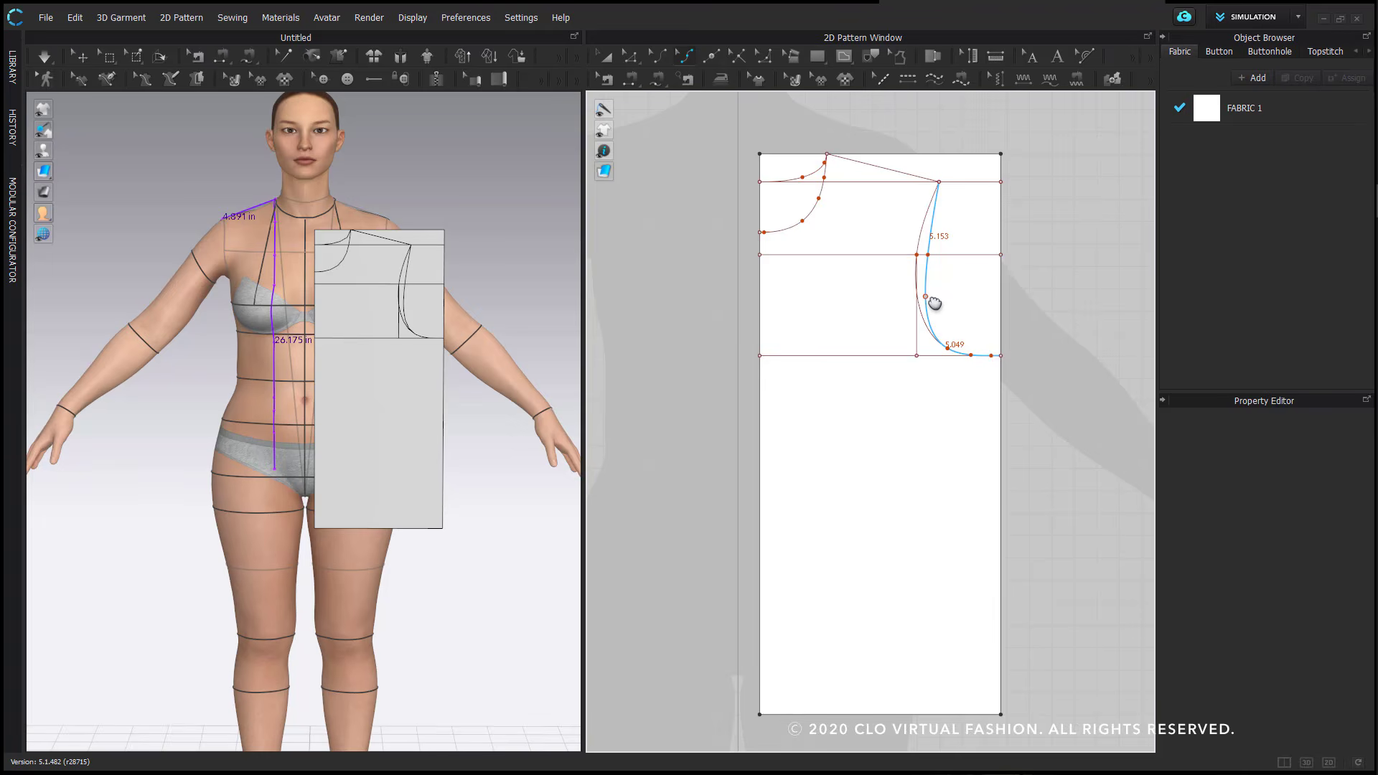
scroll(934, 302, down, 3)
scroll(933, 348, up, 2)
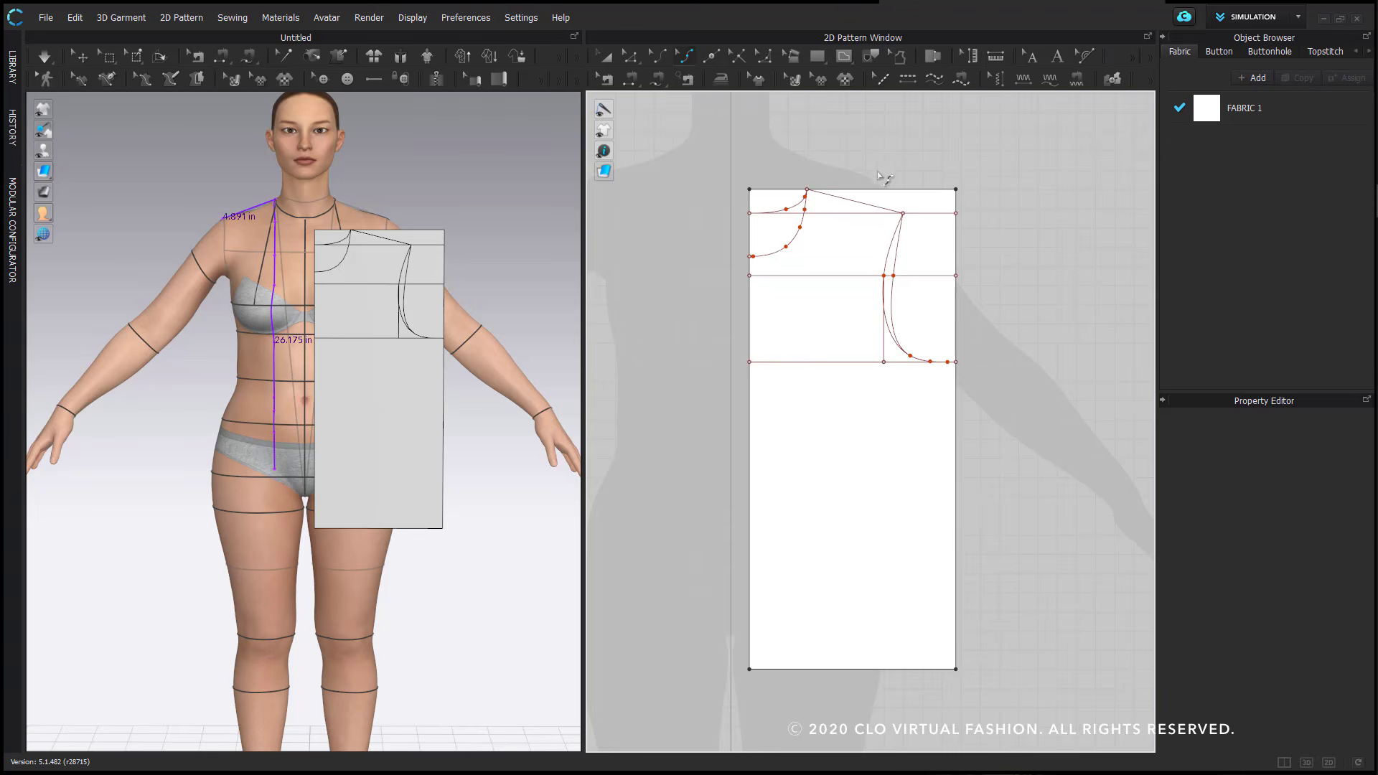
scroll(890, 177, down, 1)
right_drag(915, 206, 862, 204)
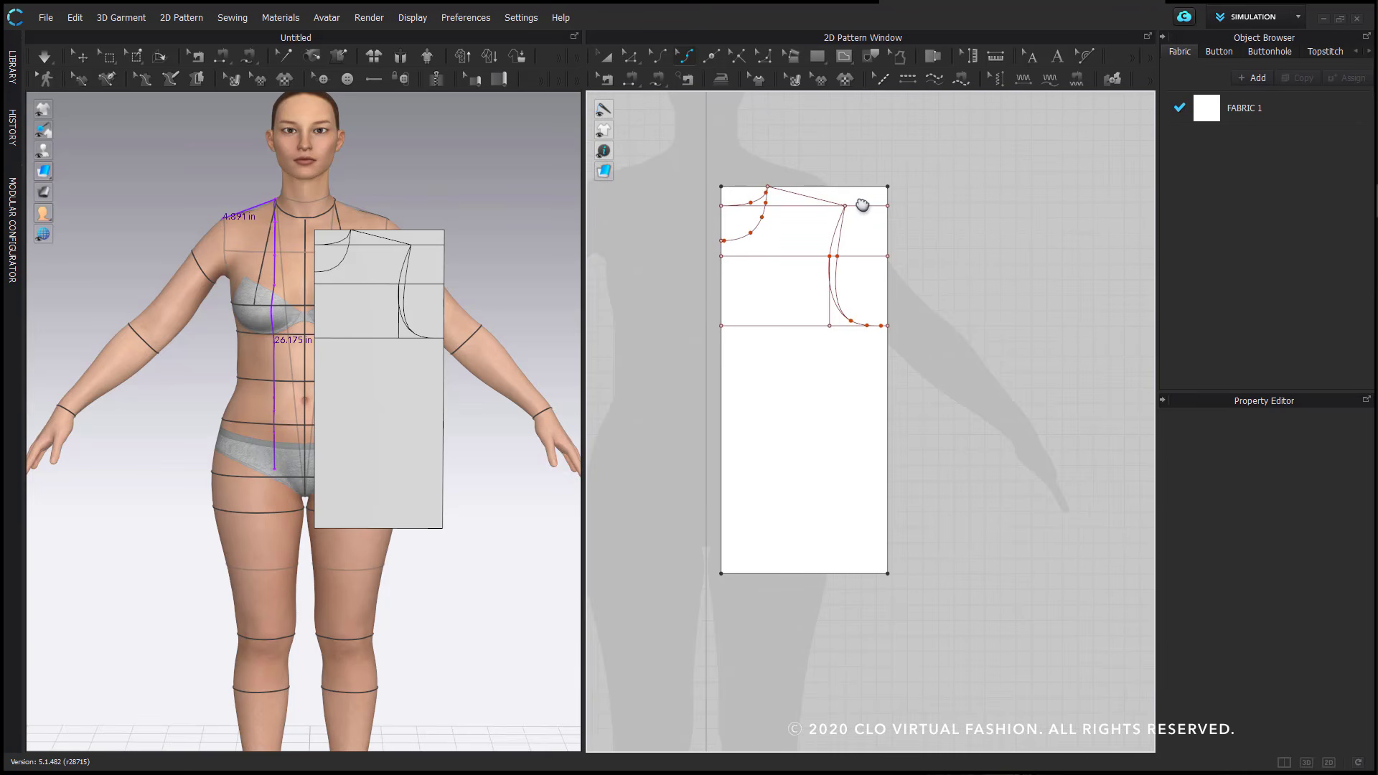
click(607, 56)
click(783, 430)
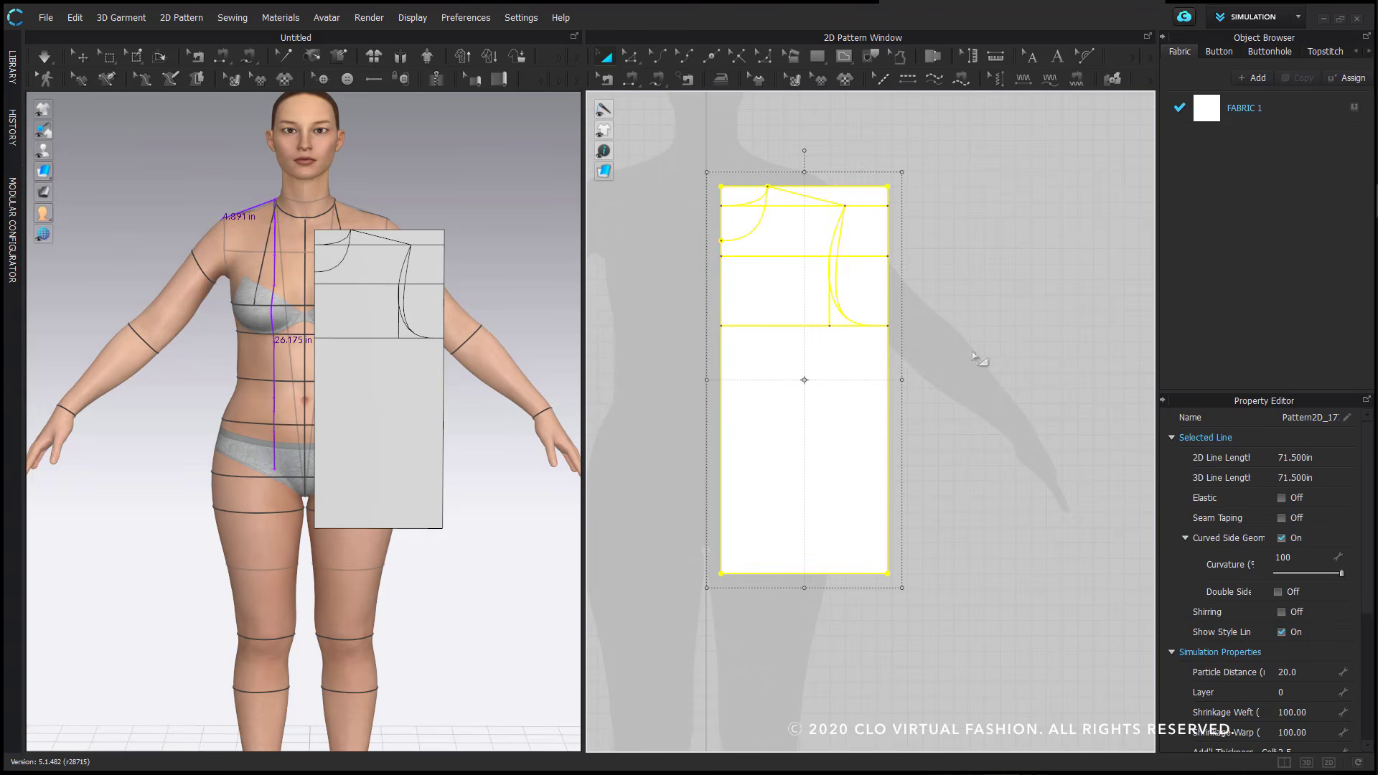
click(999, 316)
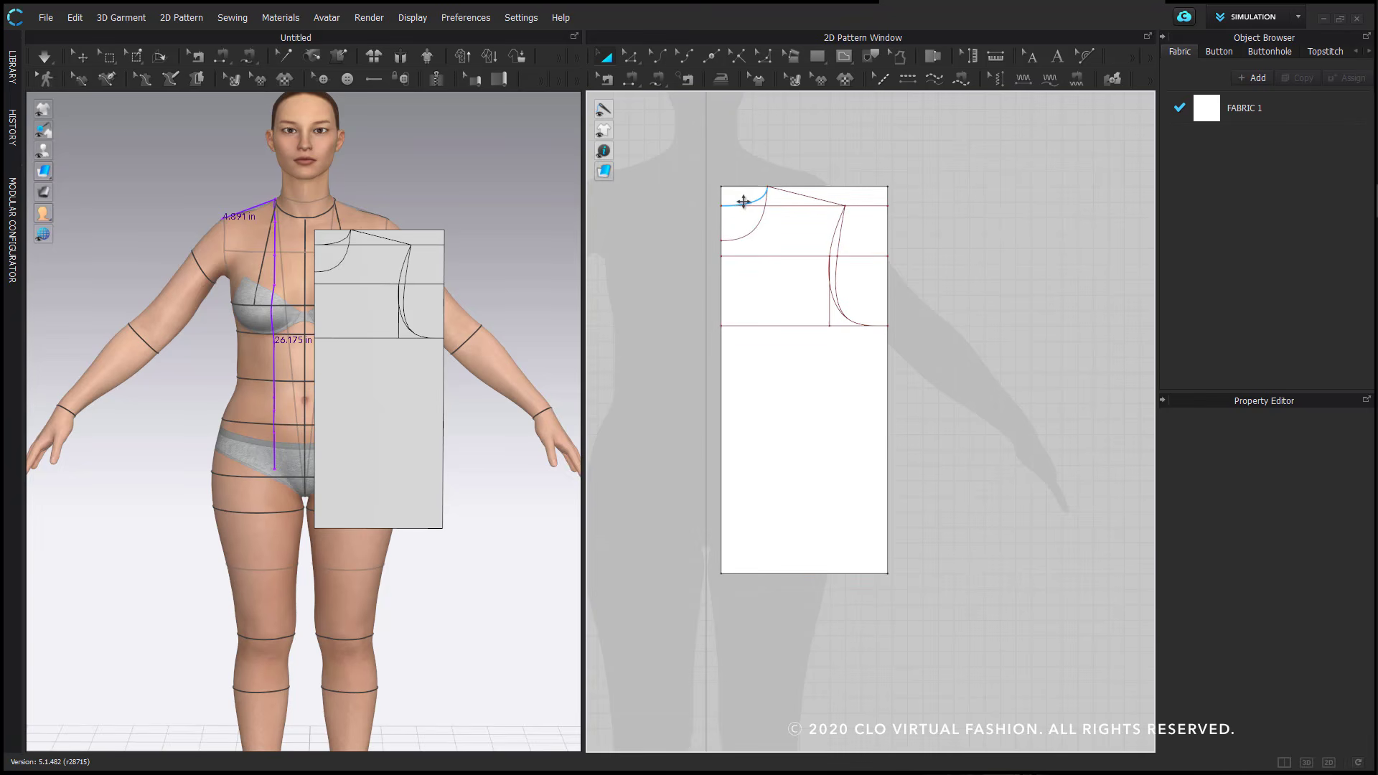
click(752, 200)
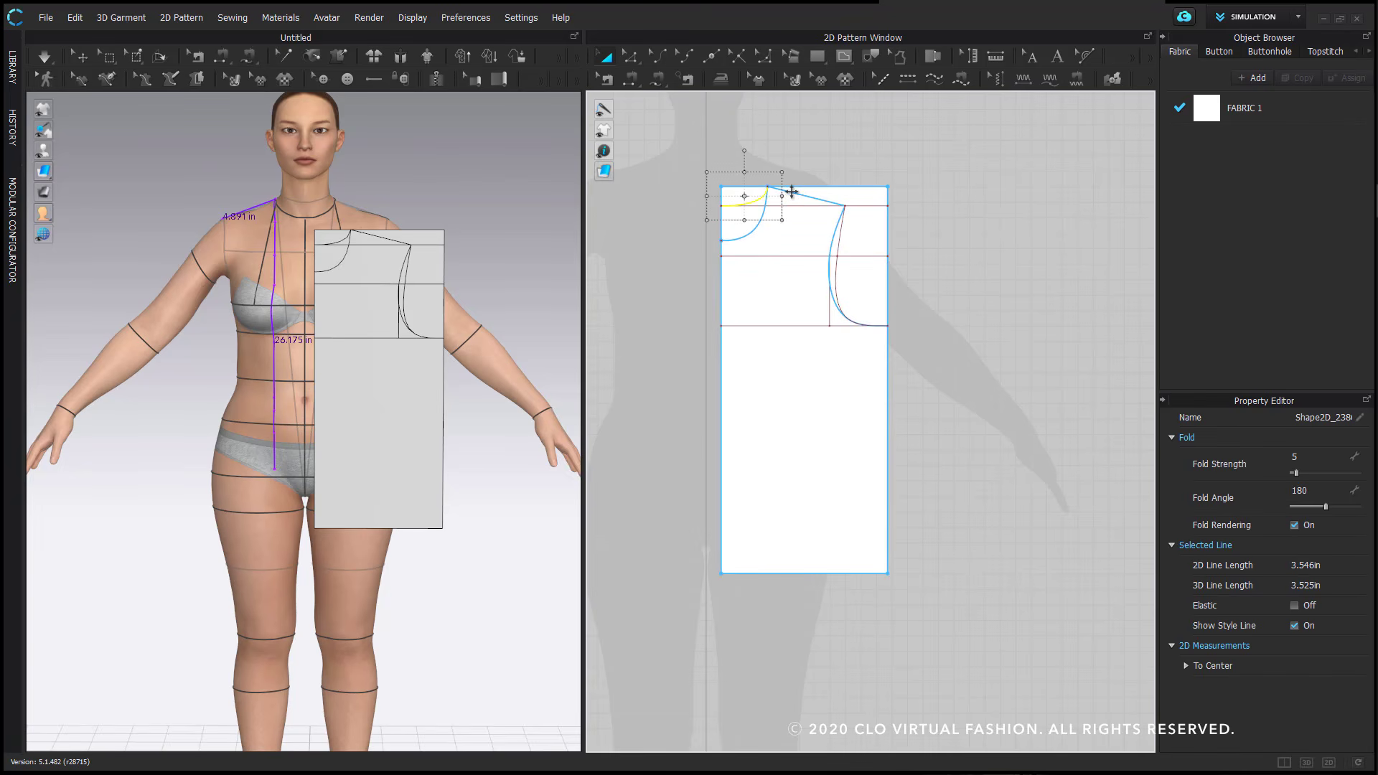
click(813, 261)
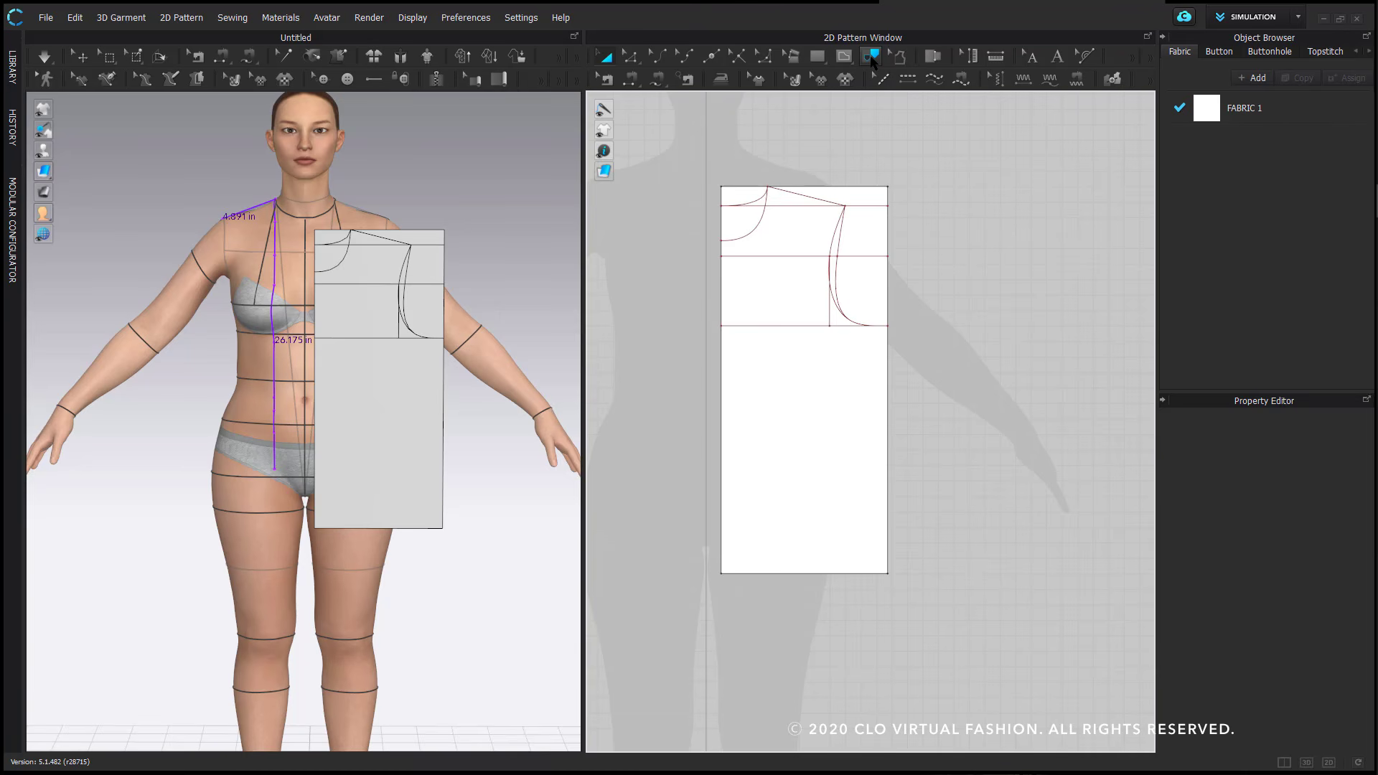
With the Trace tool, select the deeper neckline, shoulder, armhole, left, right and bottom edges.
click(873, 58)
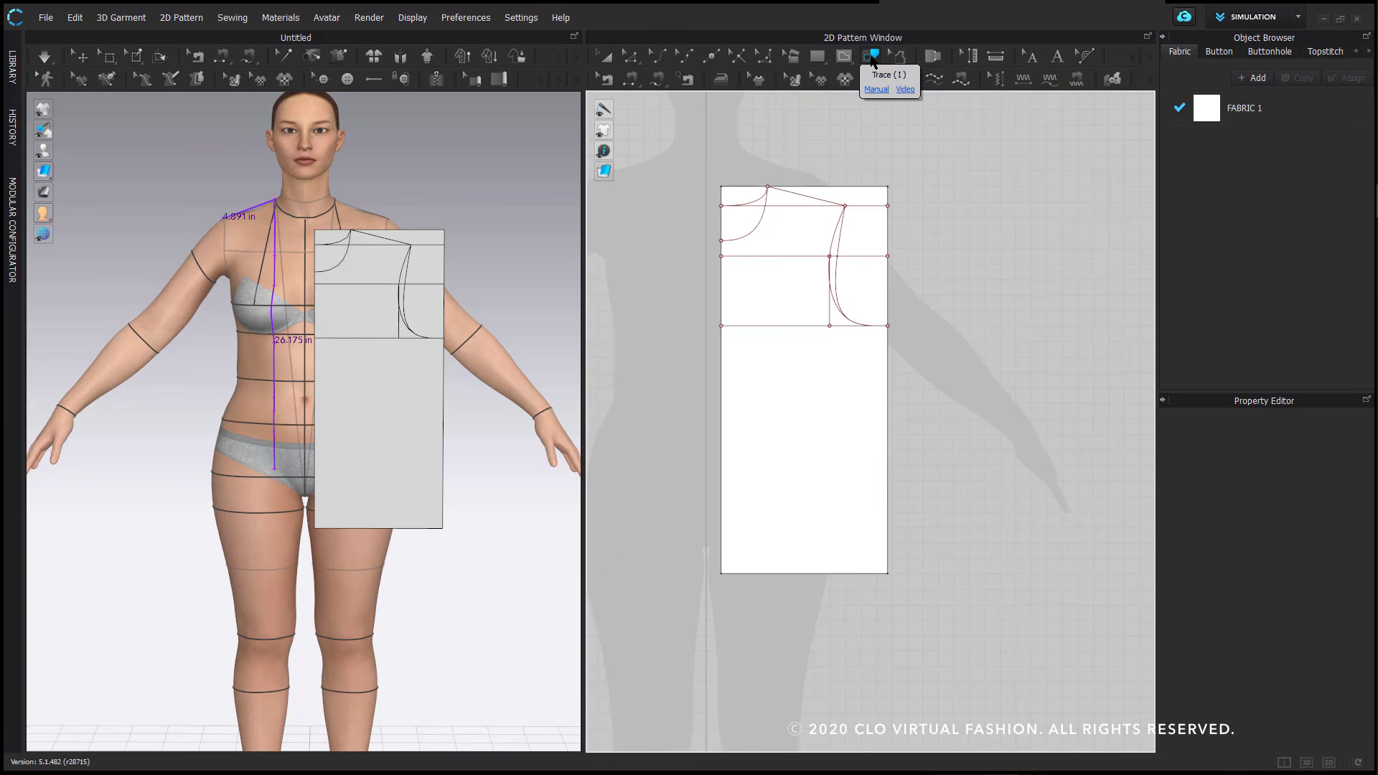
click(759, 219)
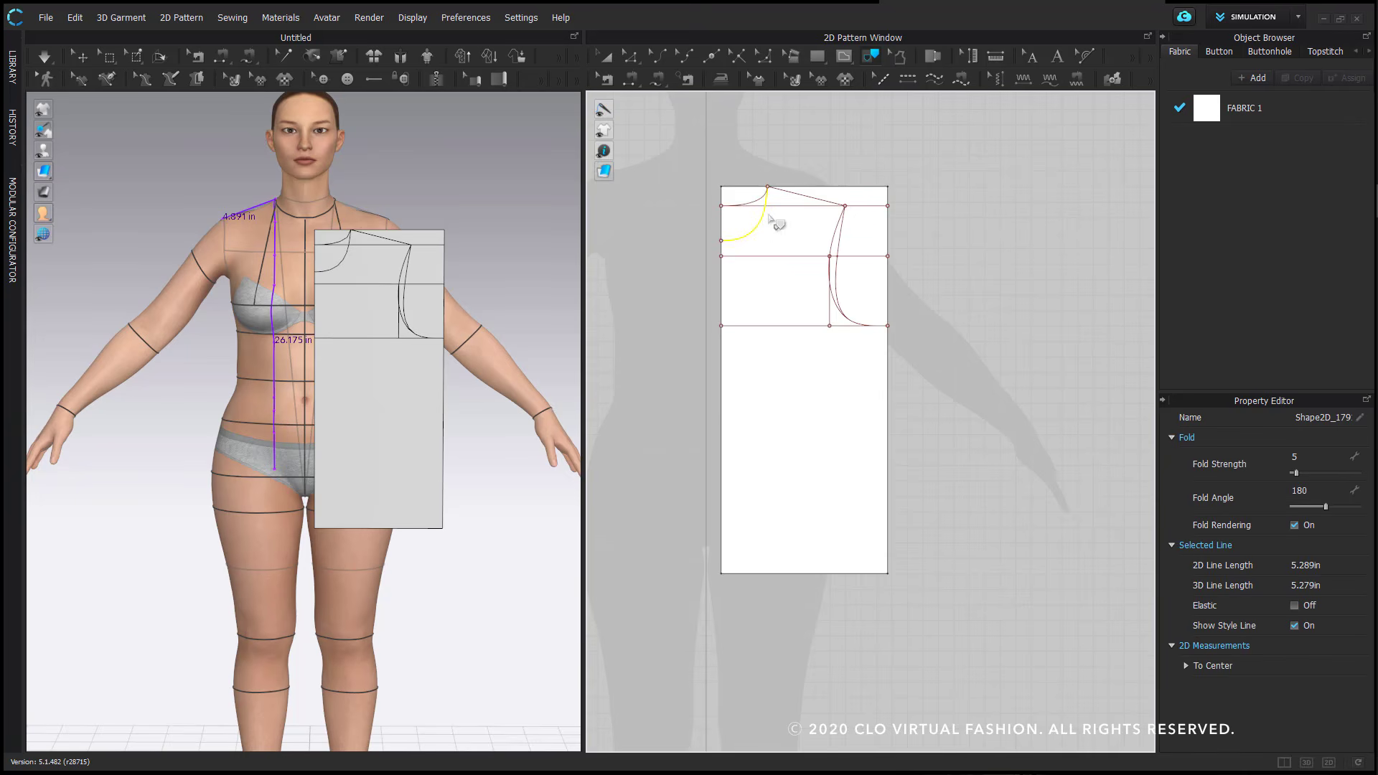
scroll(782, 208, up, 3)
click(793, 184)
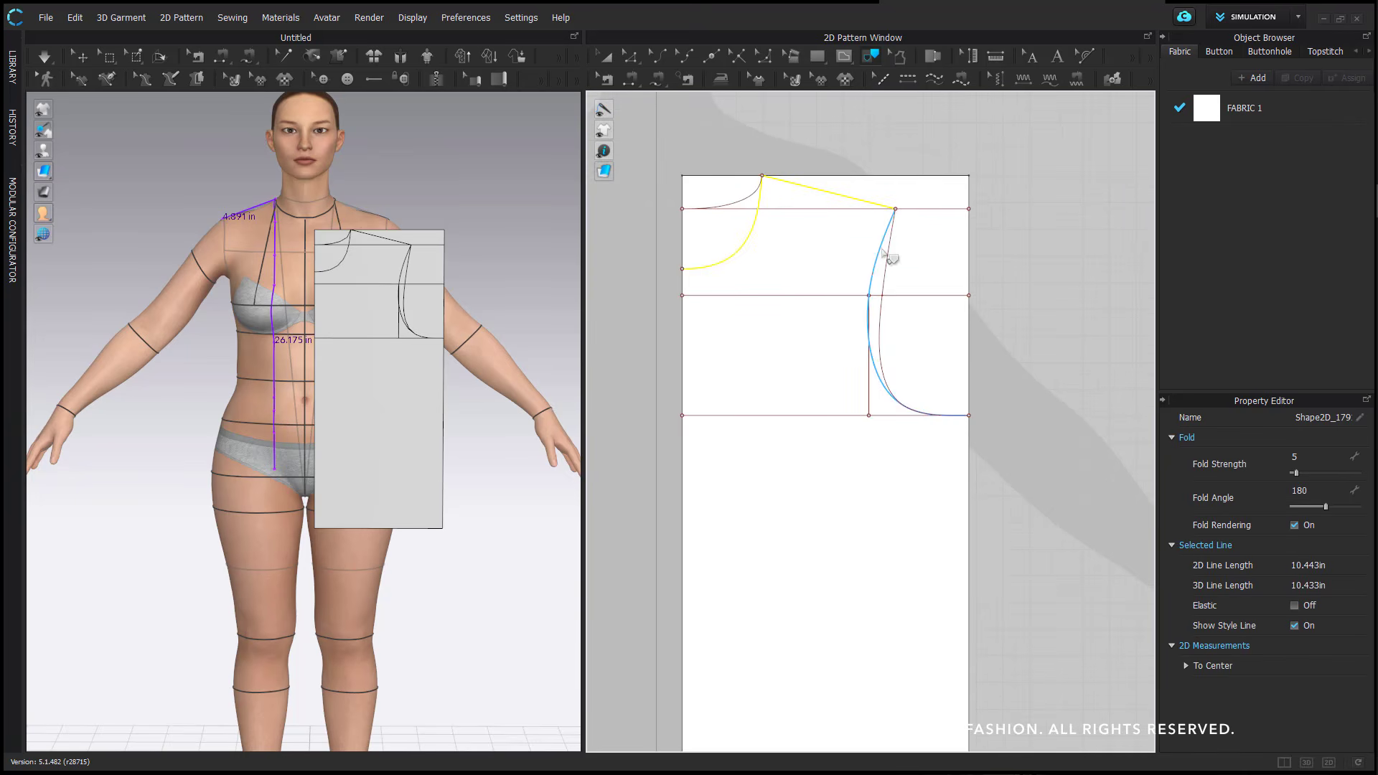
click(882, 250)
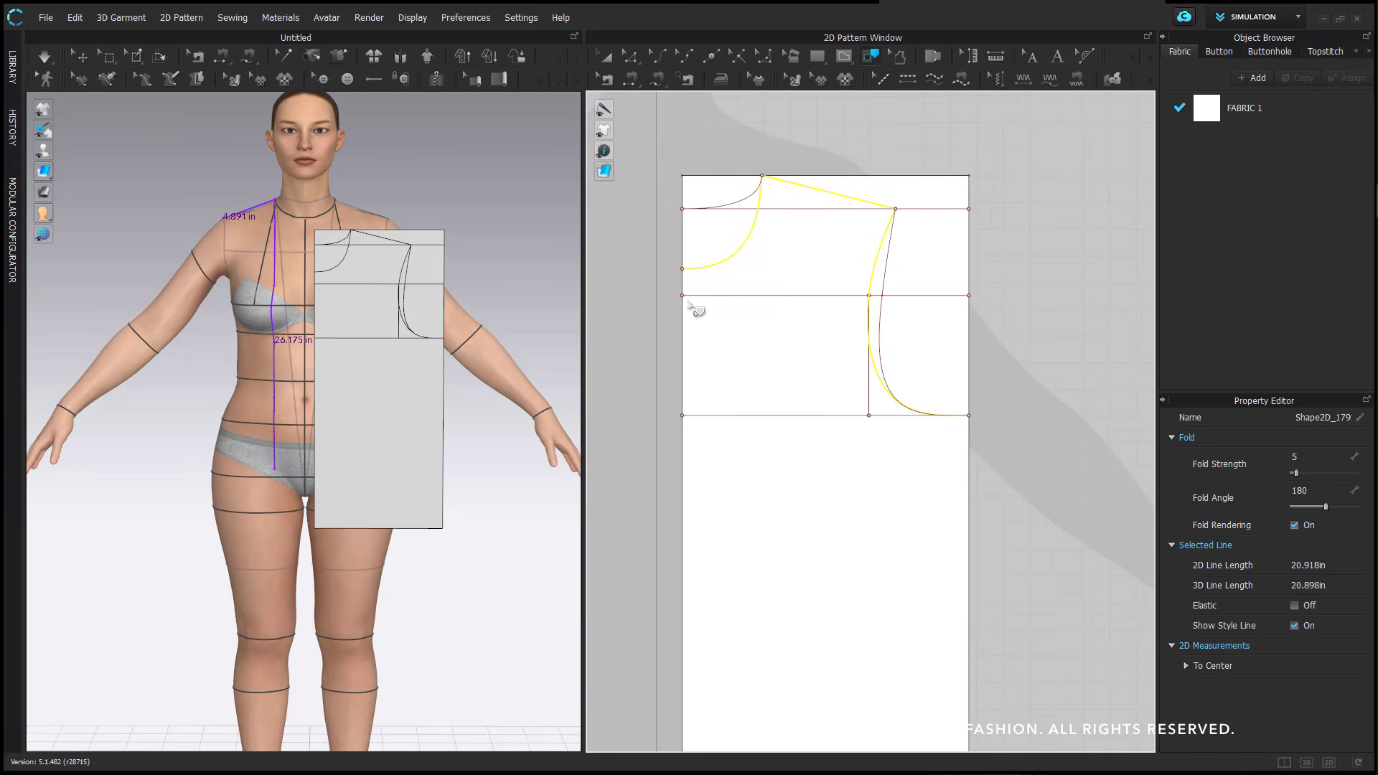
click(683, 288)
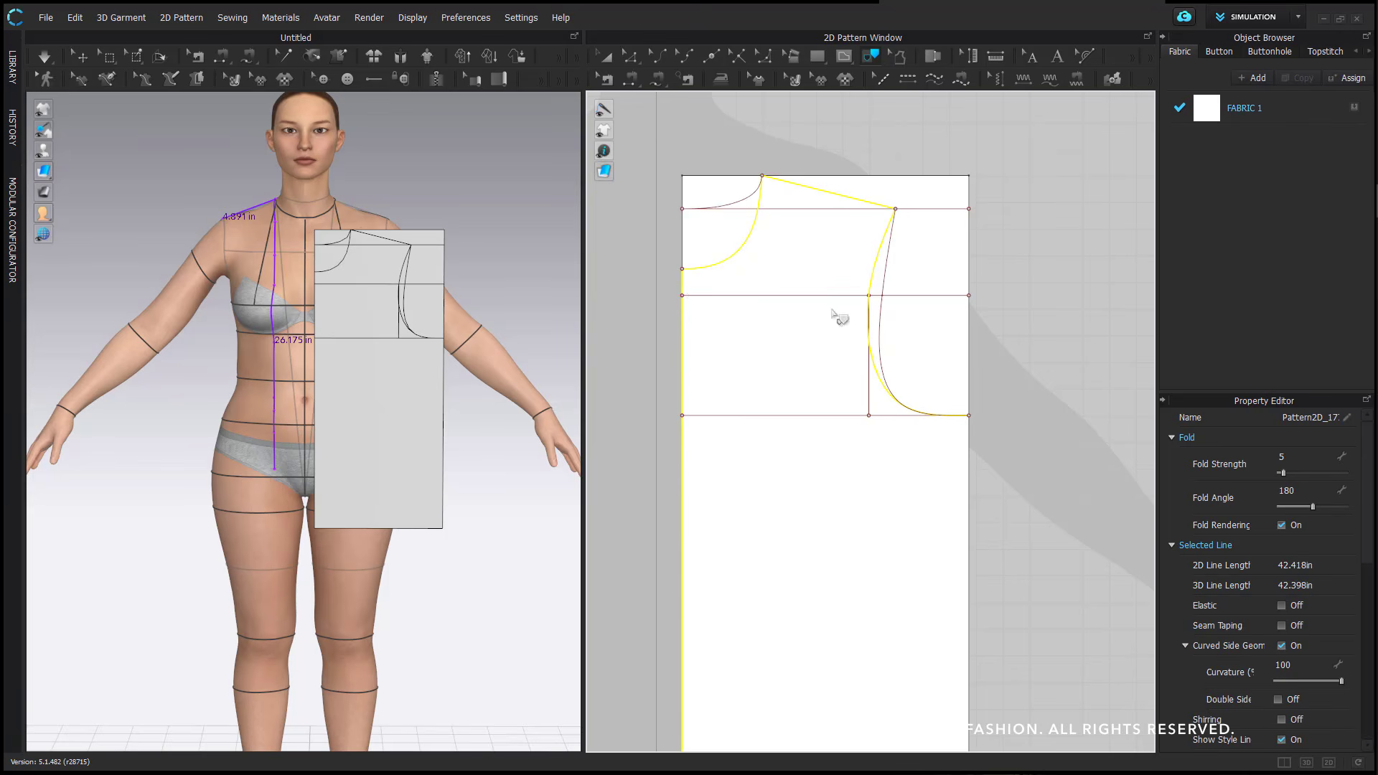
right_drag(836, 316, 840, 251)
click(974, 373)
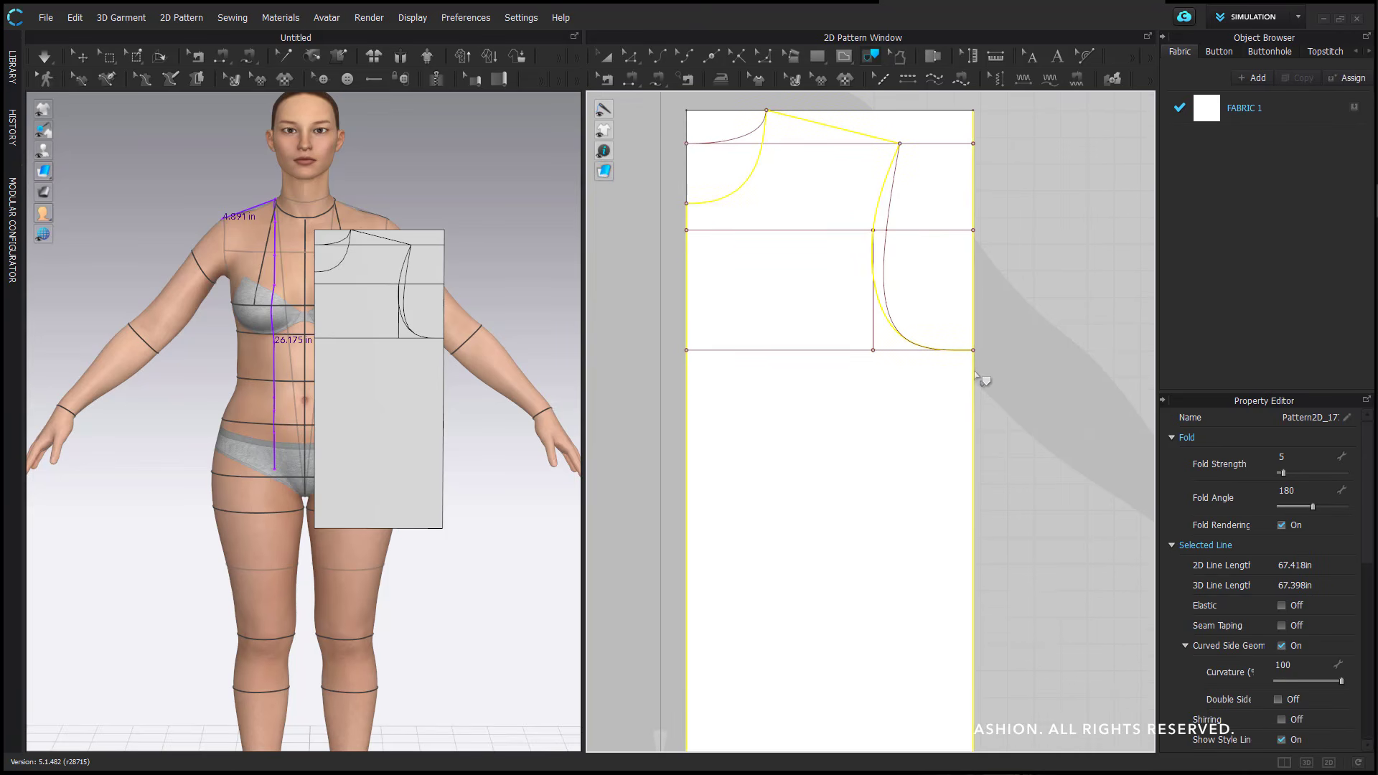
scroll(851, 362, down, 3)
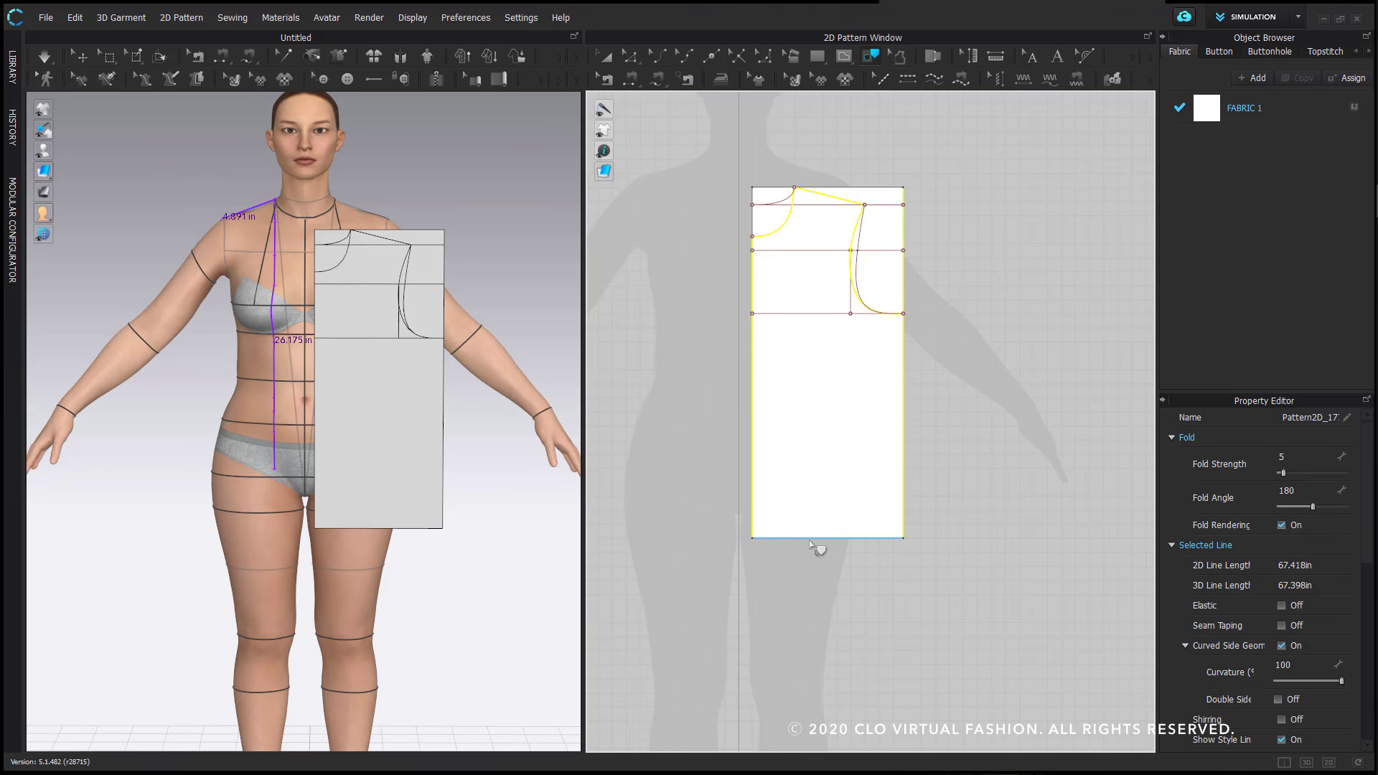
click(780, 538)
Trace the selected lines as a pattern and place it beside the original block.
scroll(888, 242, up, 4)
scroll(956, 446, up, 4)
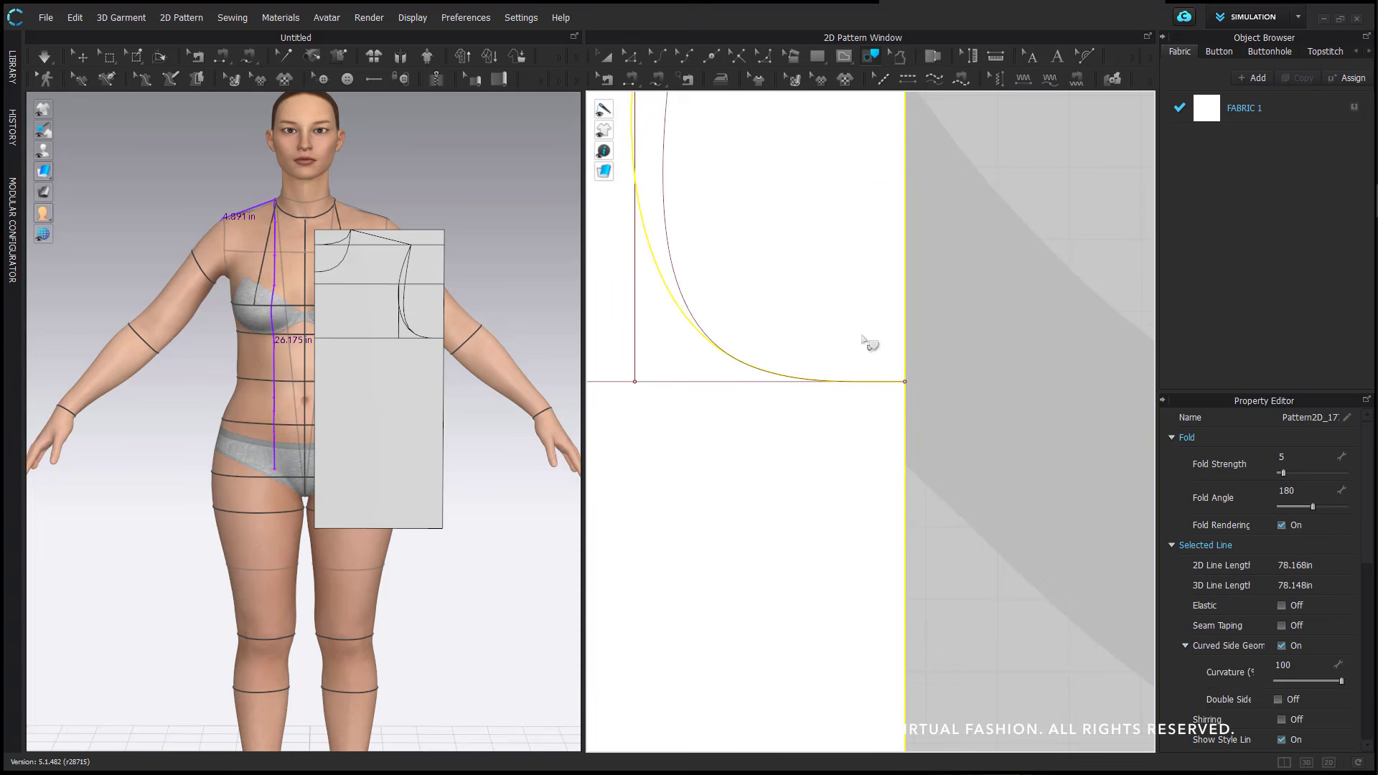
scroll(789, 285, down, 4)
scroll(819, 206, up, 3)
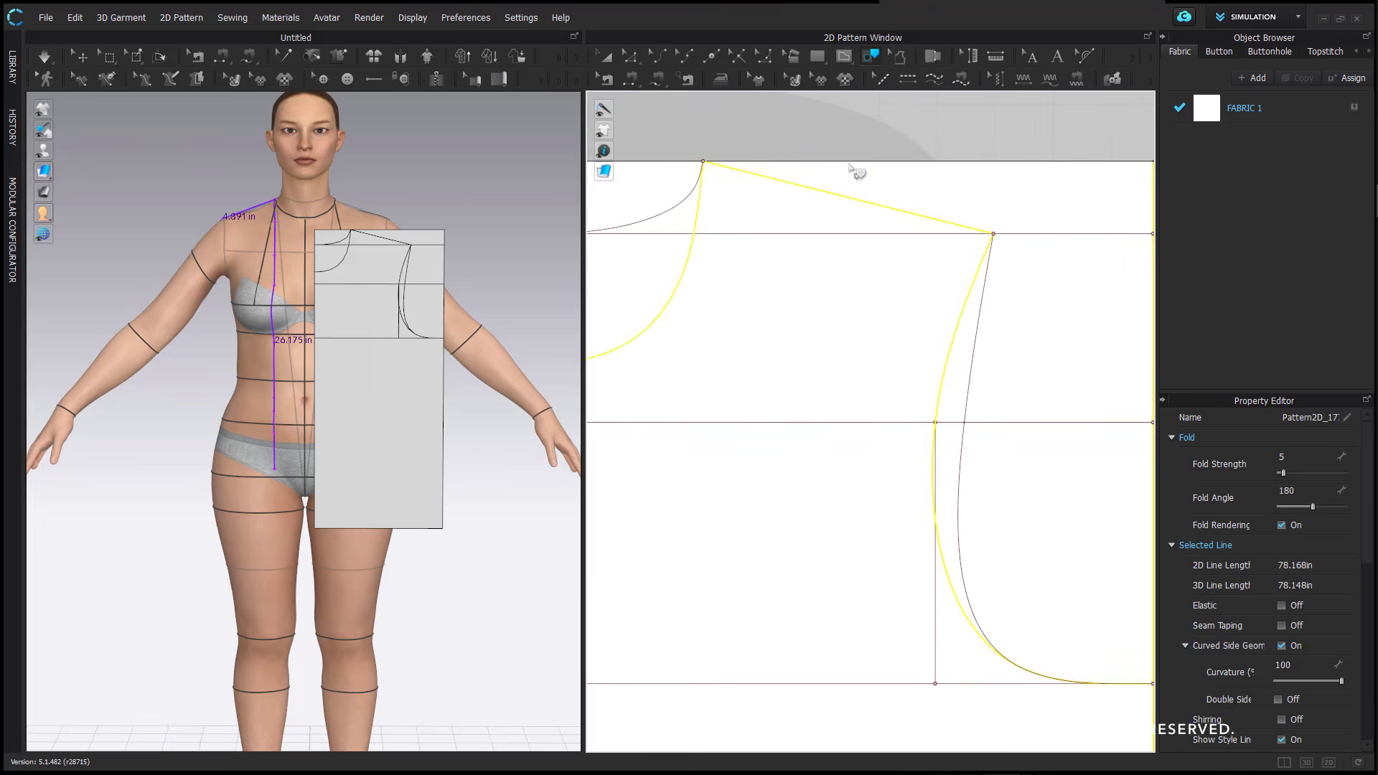
scroll(768, 252, down, 3)
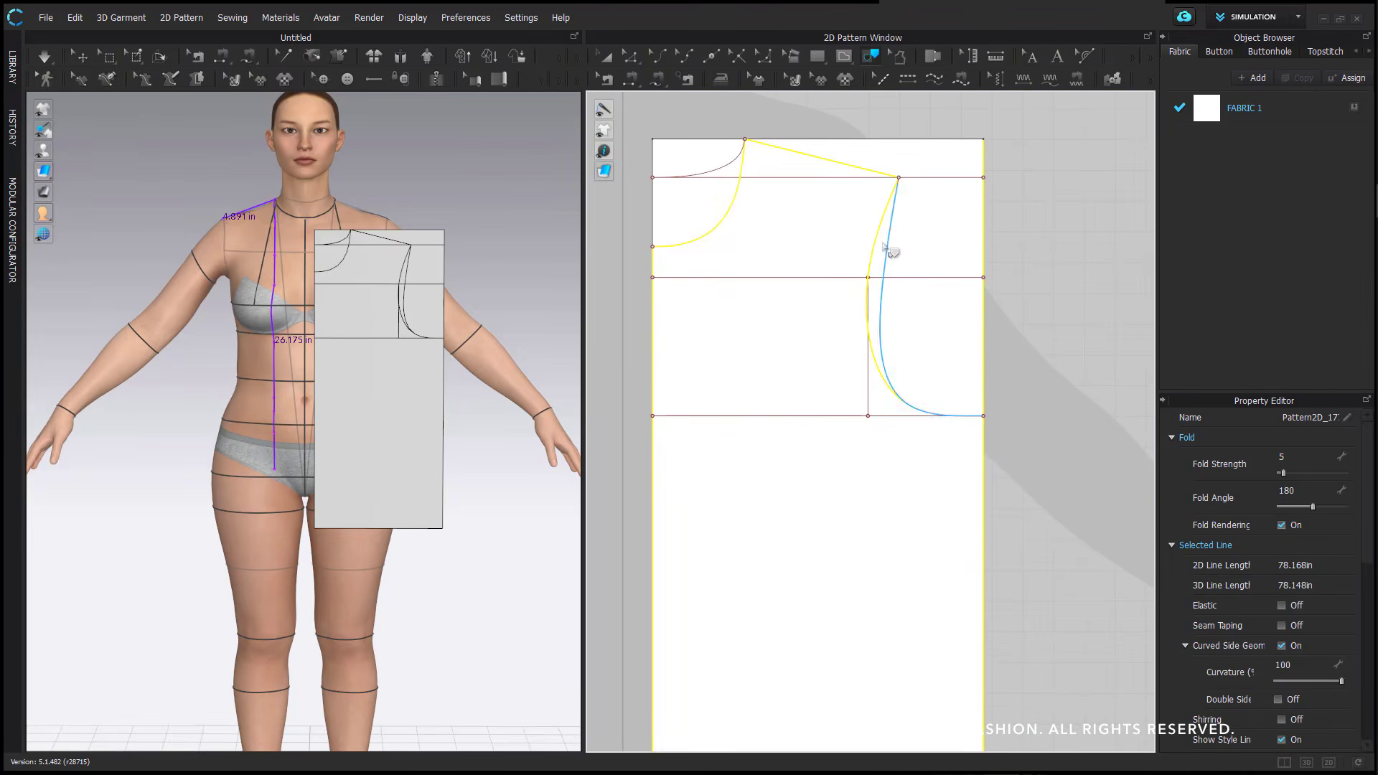
right_click(886, 246)
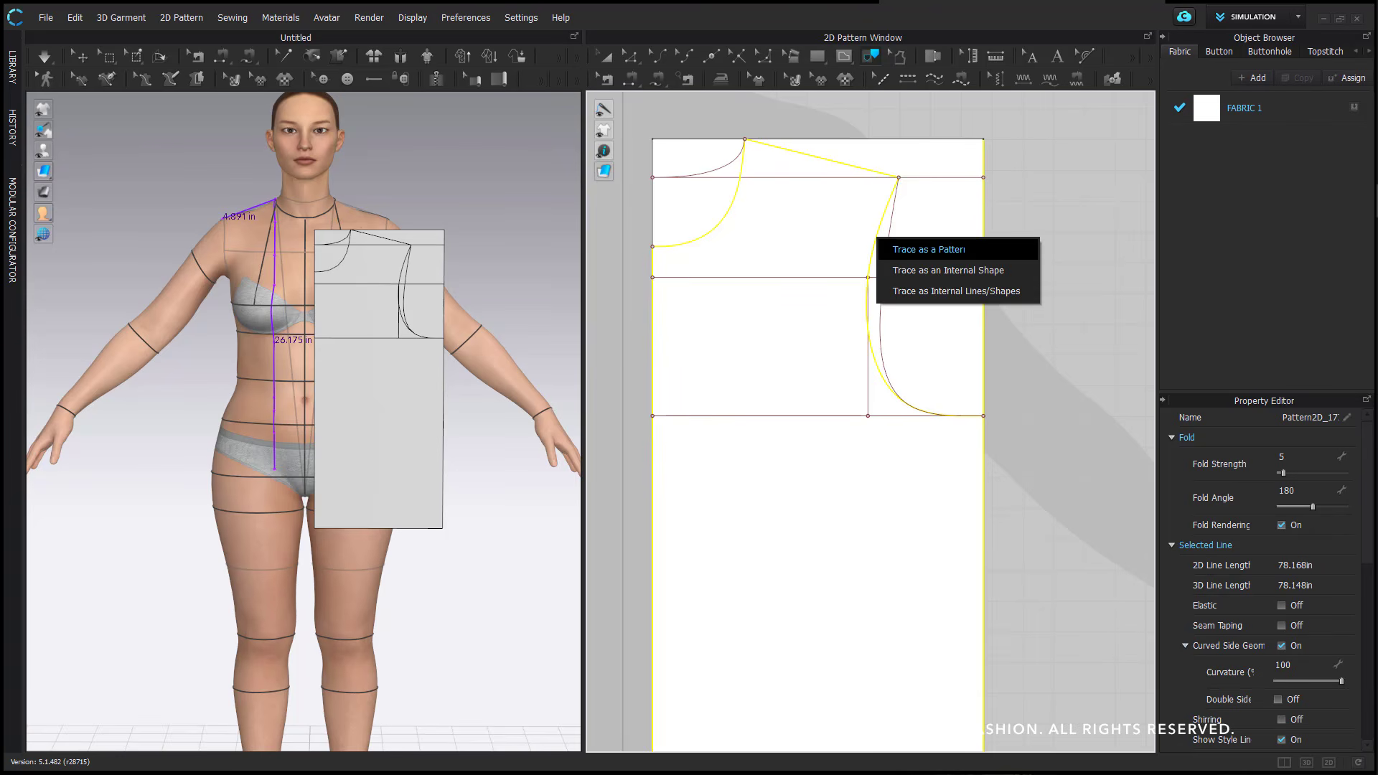
click(928, 249)
scroll(999, 277, down, 5)
mouse_move(982, 331)
middle_down()
mouse_move(883, 279)
mouse_move(842, 287)
middle_up()
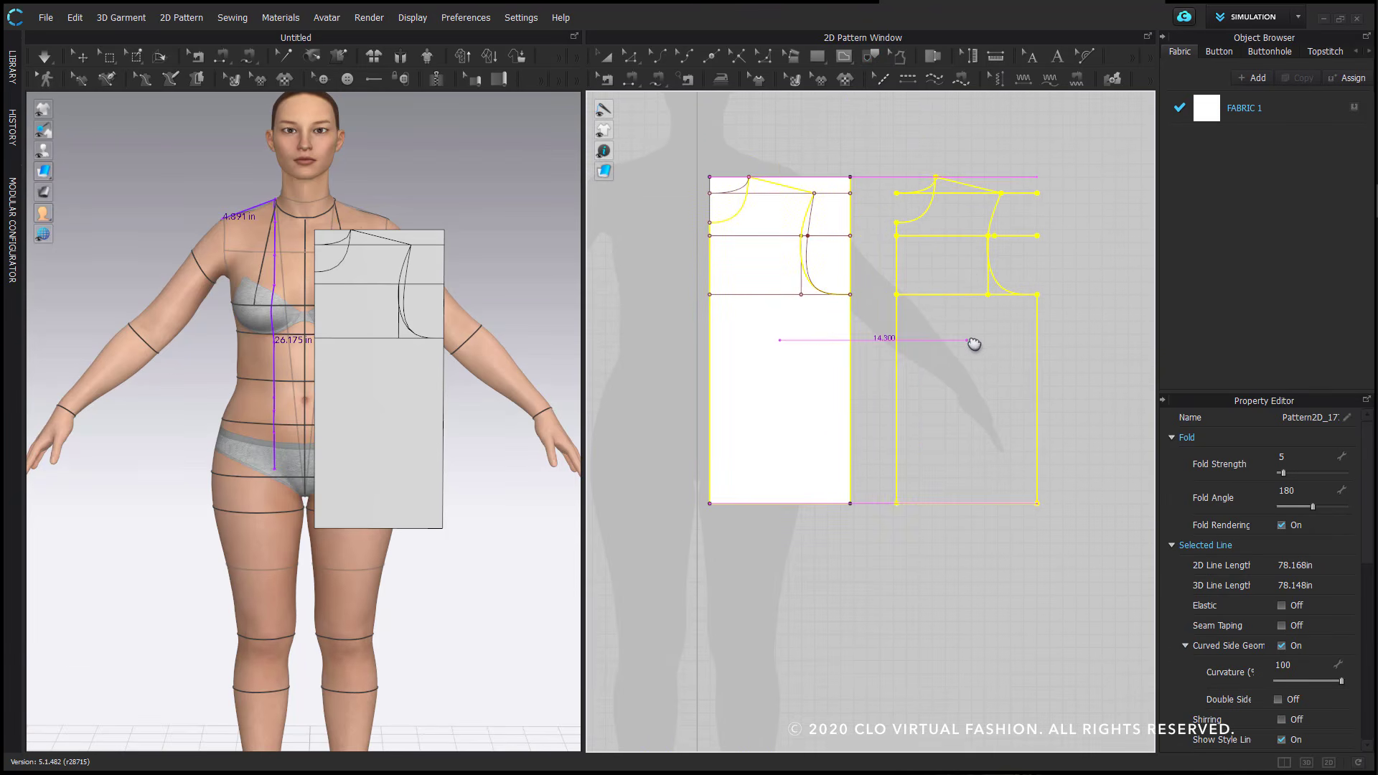
Place the first traced piece and select the draft's armhole, shoulder, neckline, left, bottom and side edges.
click(1068, 251)
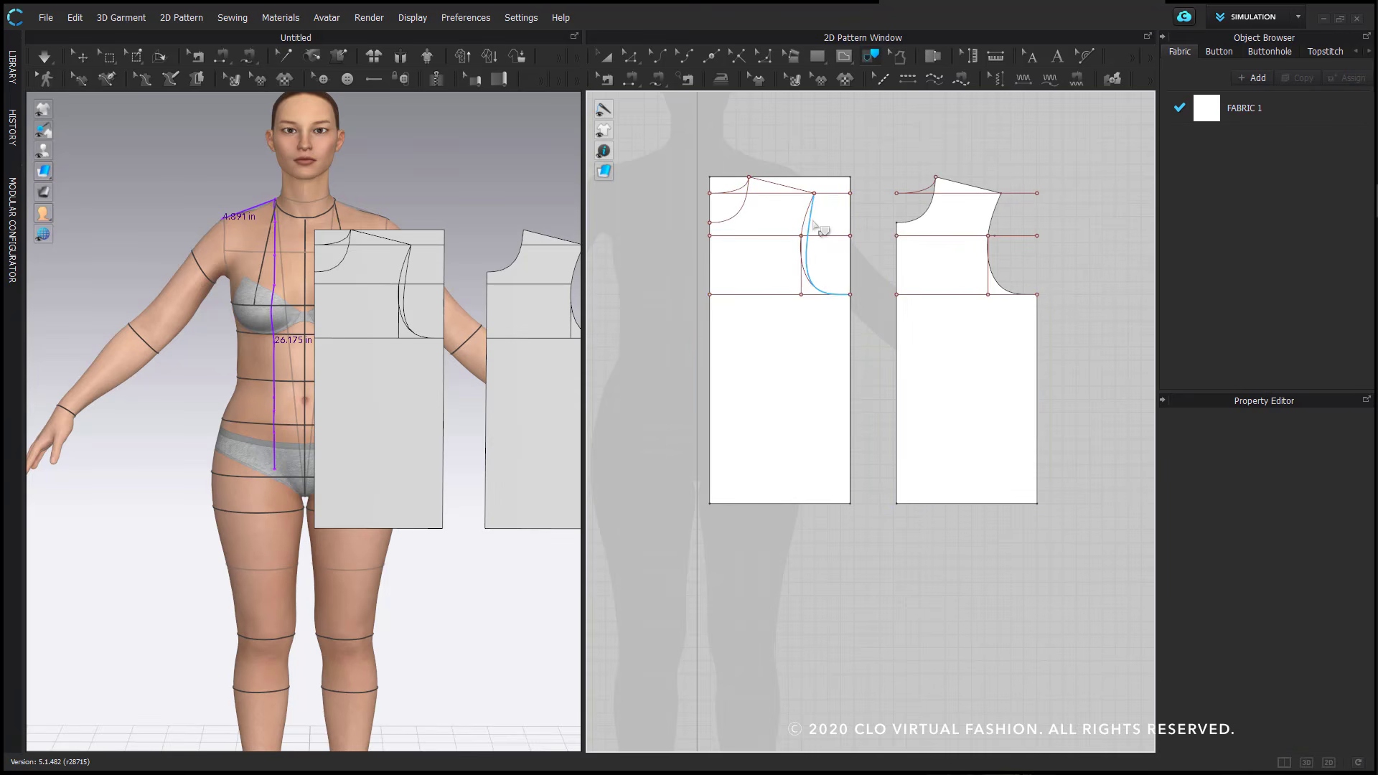
click(813, 223)
shift+click(776, 185)
shift+click(741, 188)
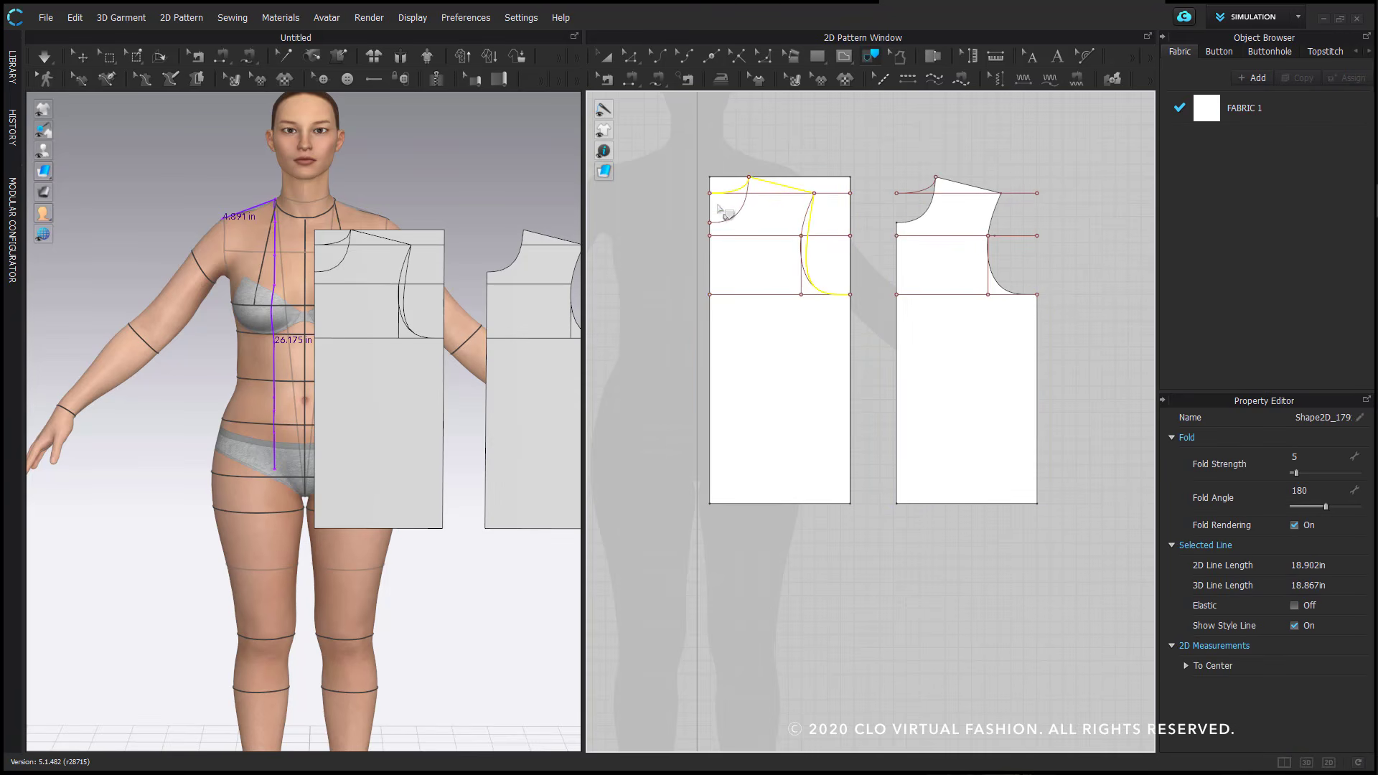
shift+click(710, 244)
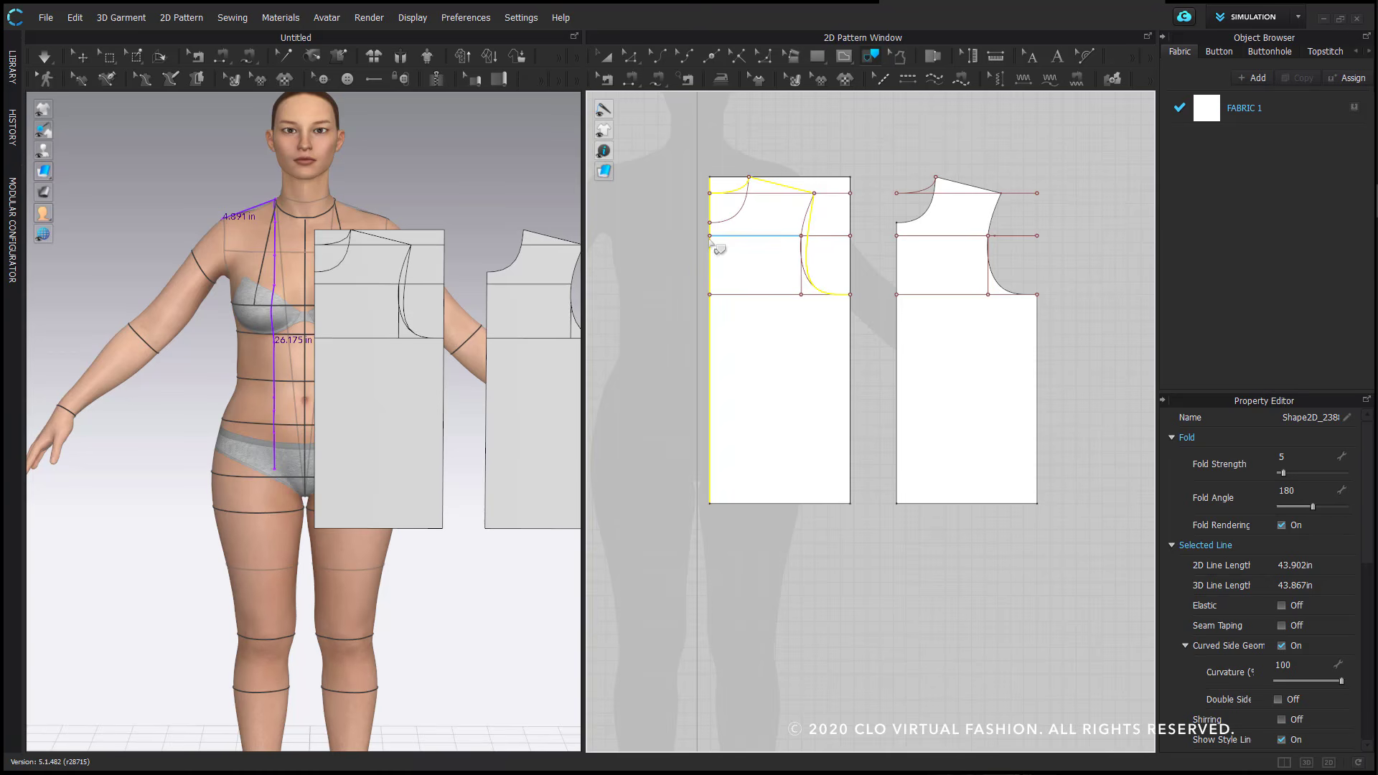
shift+click(789, 504)
shift+click(851, 314)
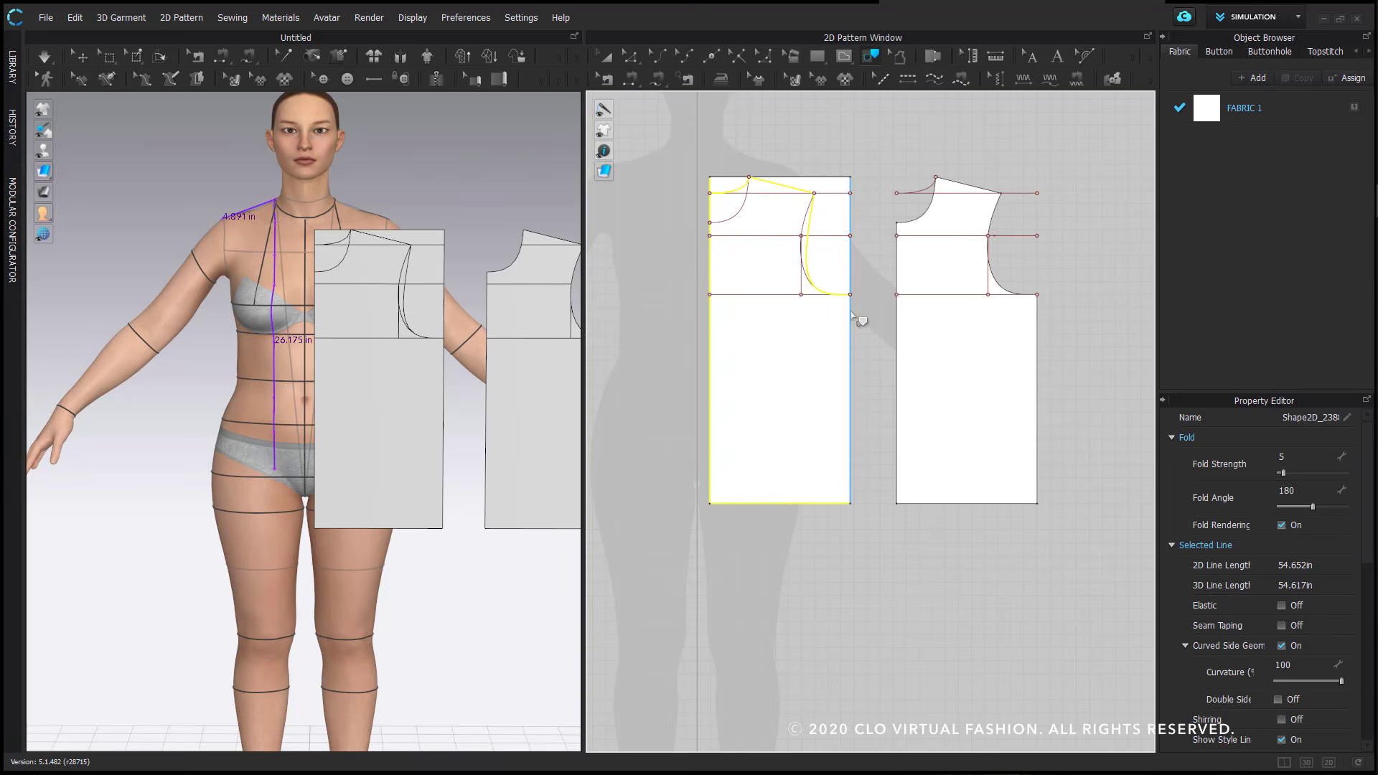
Trace the selected outline as a pattern and drop it beside the second piece.
right_click(852, 316)
click(893, 317)
scroll(933, 318, down, 2)
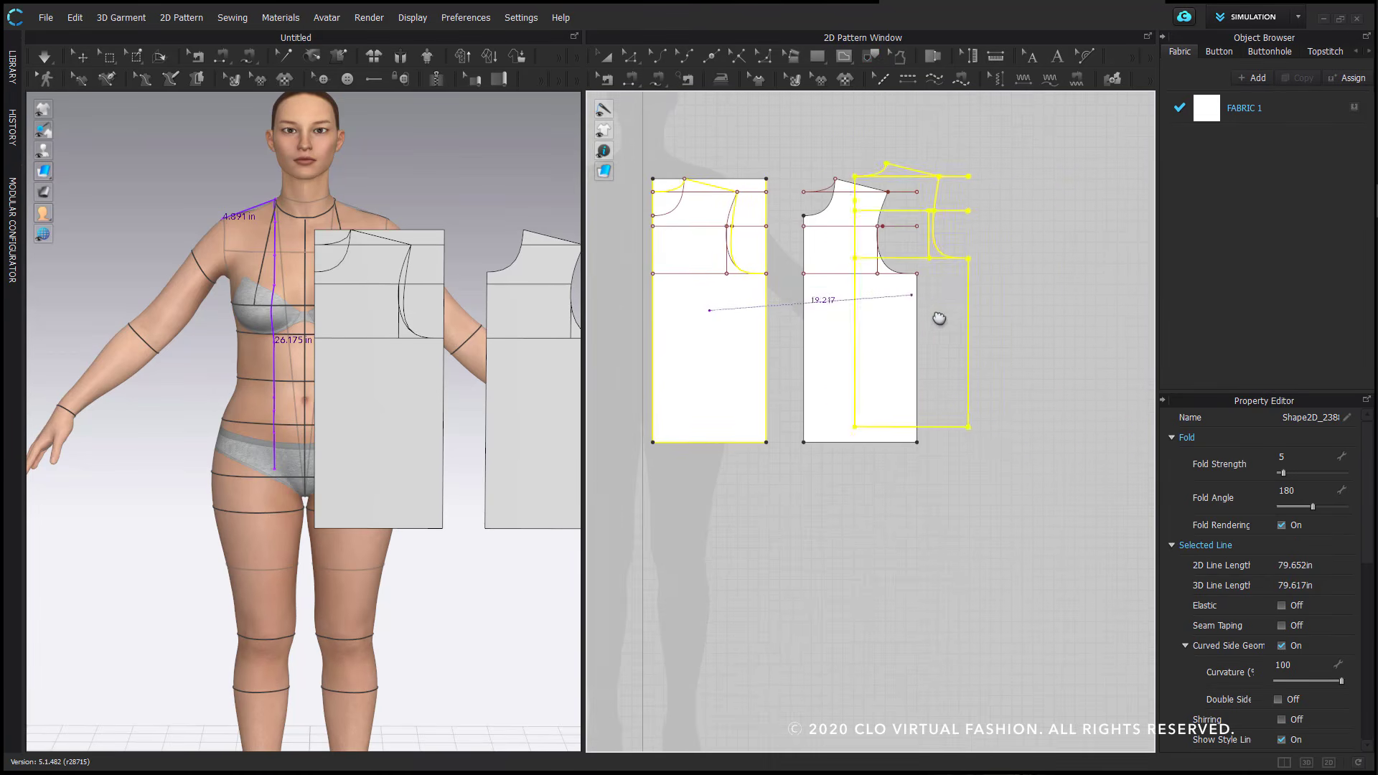
click(1013, 313)
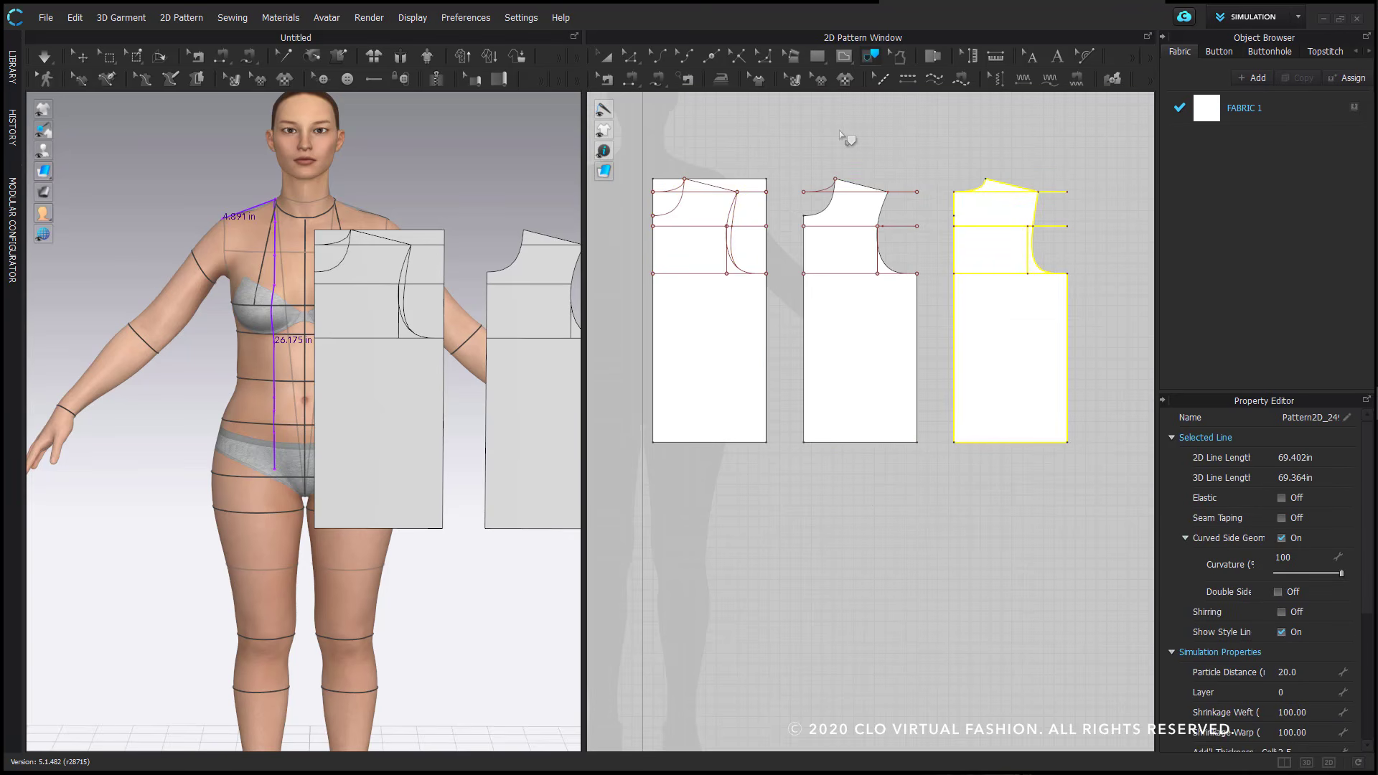
Move the original draft to the top and bring the two traced pieces closer together.
click(605, 57)
scroll(825, 187, down, 4)
drag(778, 390, 907, 214)
drag(855, 375, 782, 378)
drag(913, 378, 873, 385)
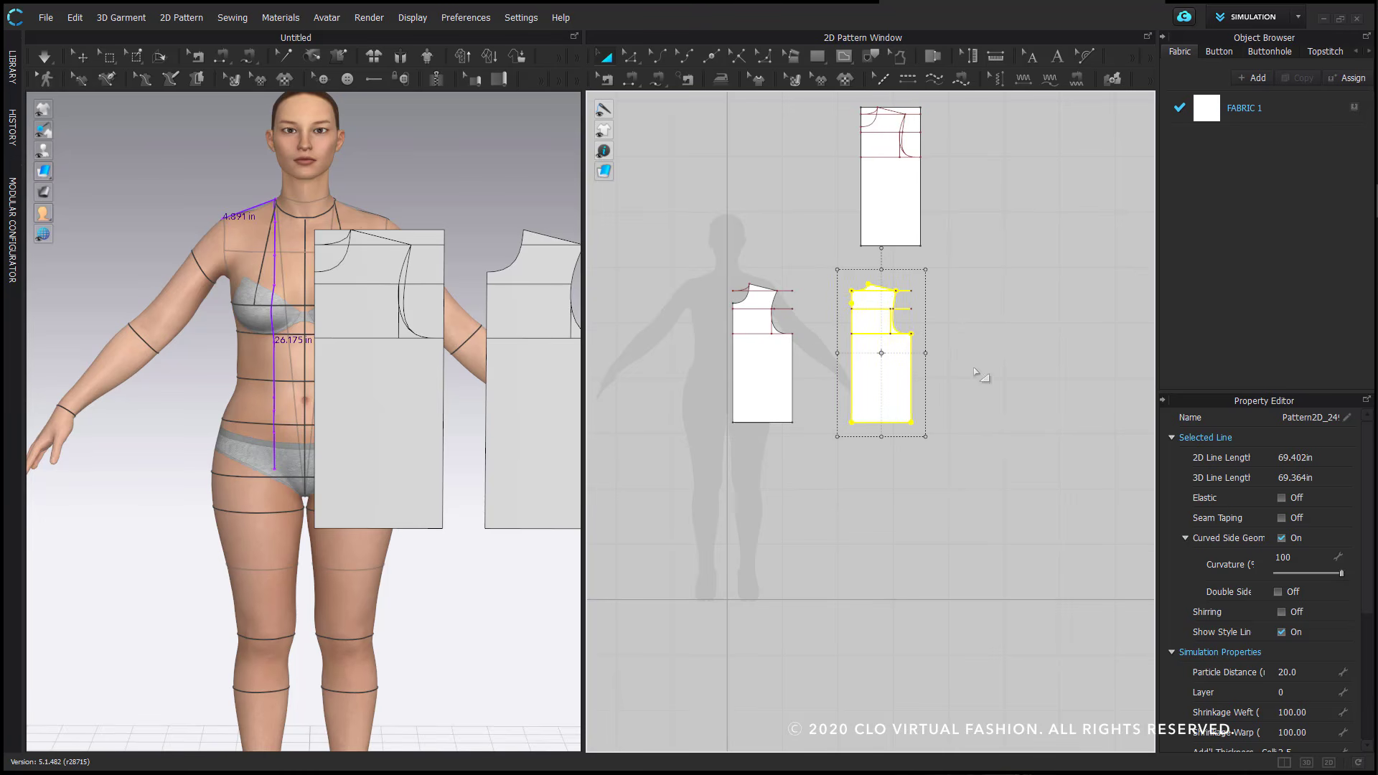
middle_drag(973, 354, 1012, 358)
Flip one traced piece horizontally so its armhole faces left.
right_click(932, 373)
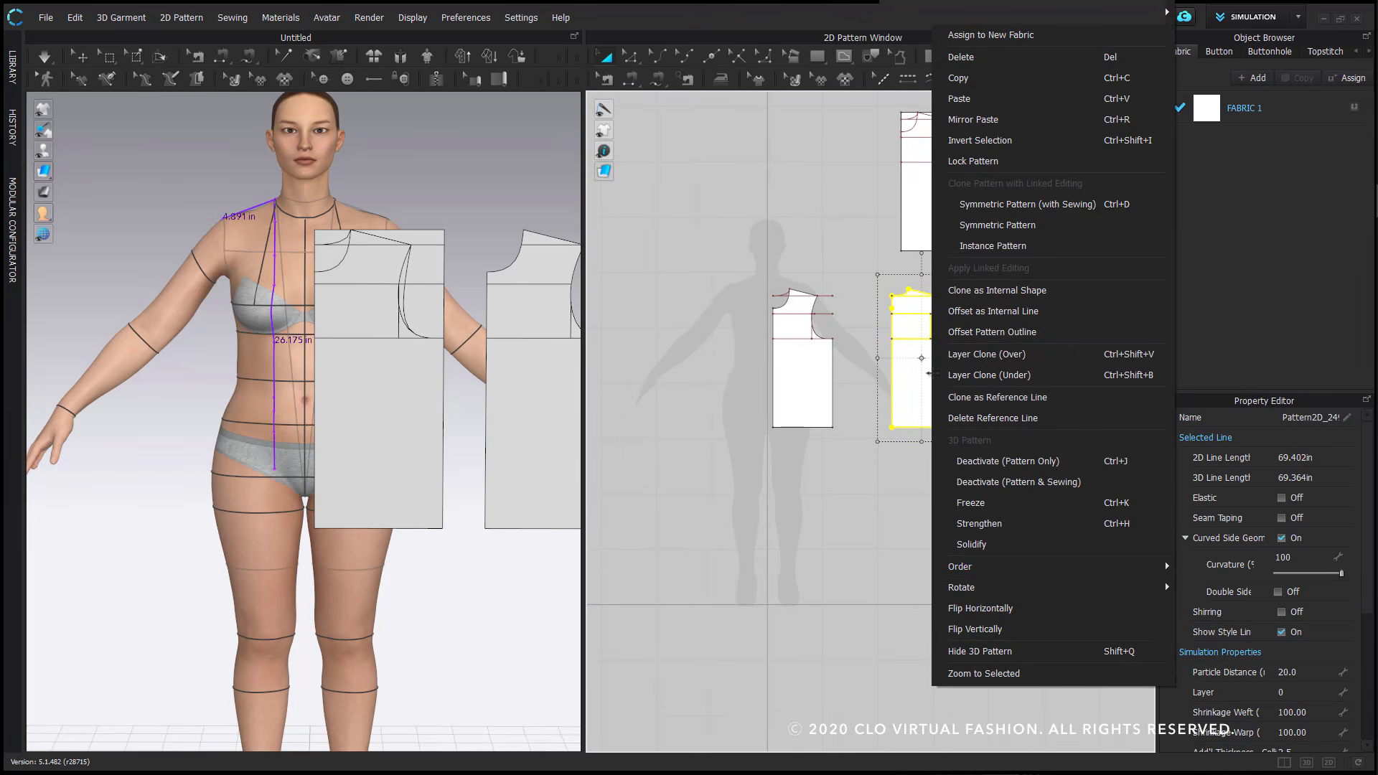
click(1031, 609)
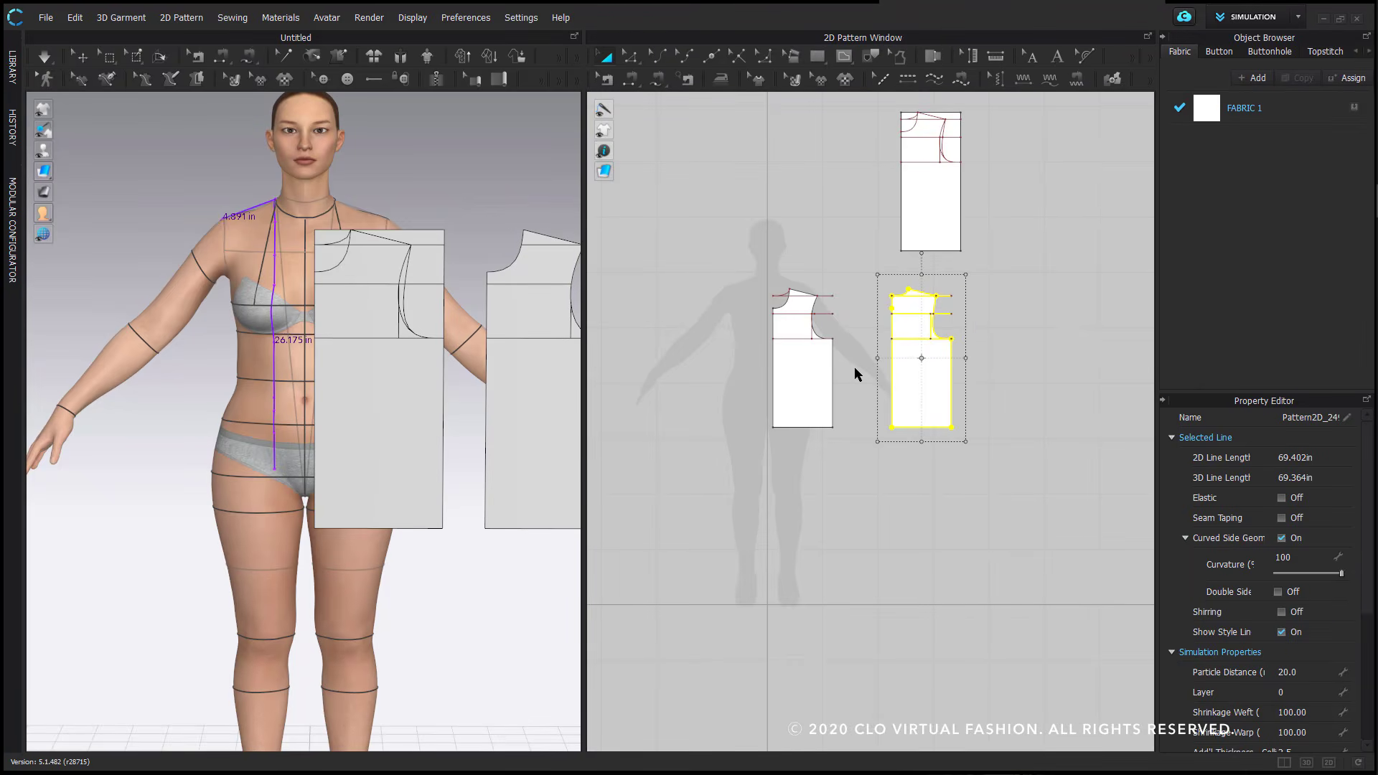
key(ctrl+g)
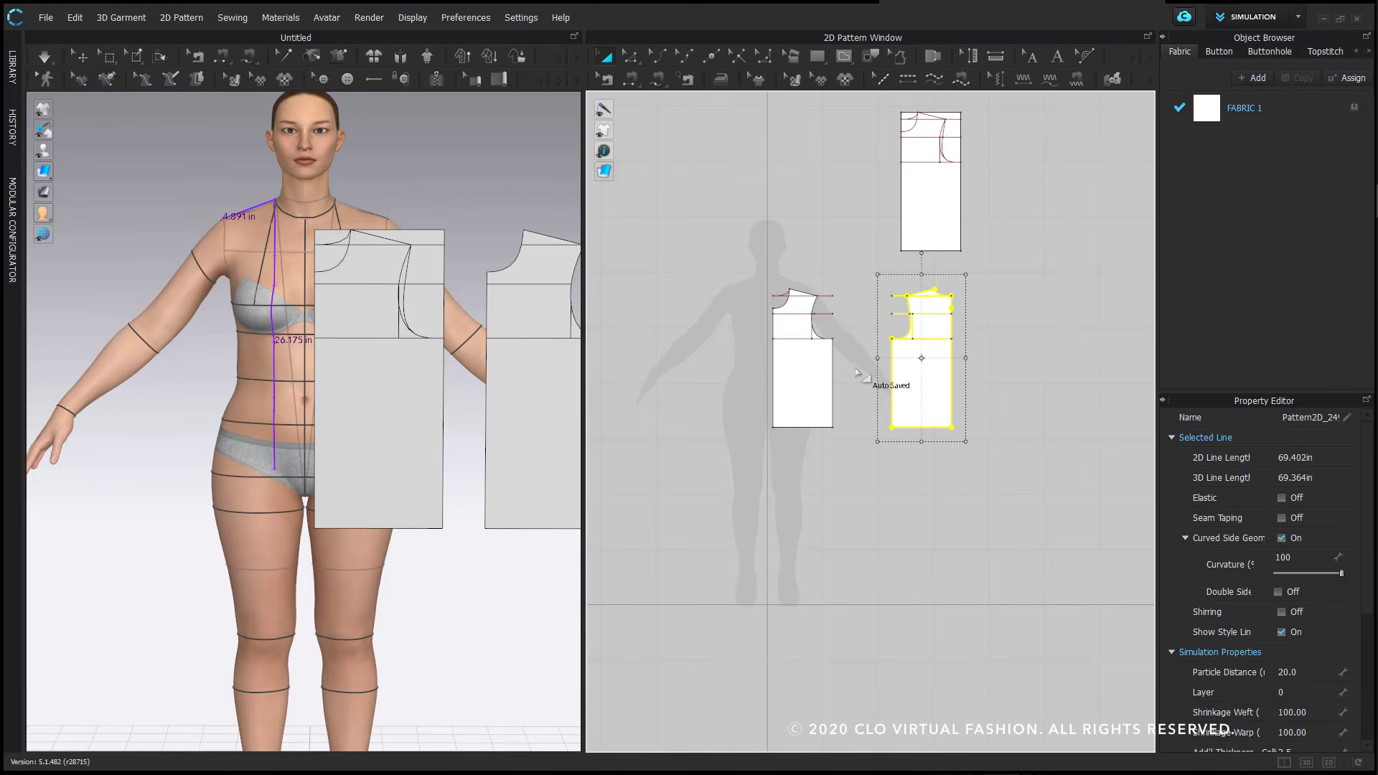
click(857, 373)
Delete the internal lines from both traced pieces, switching to outline view and back.
scroll(898, 341, up, 3)
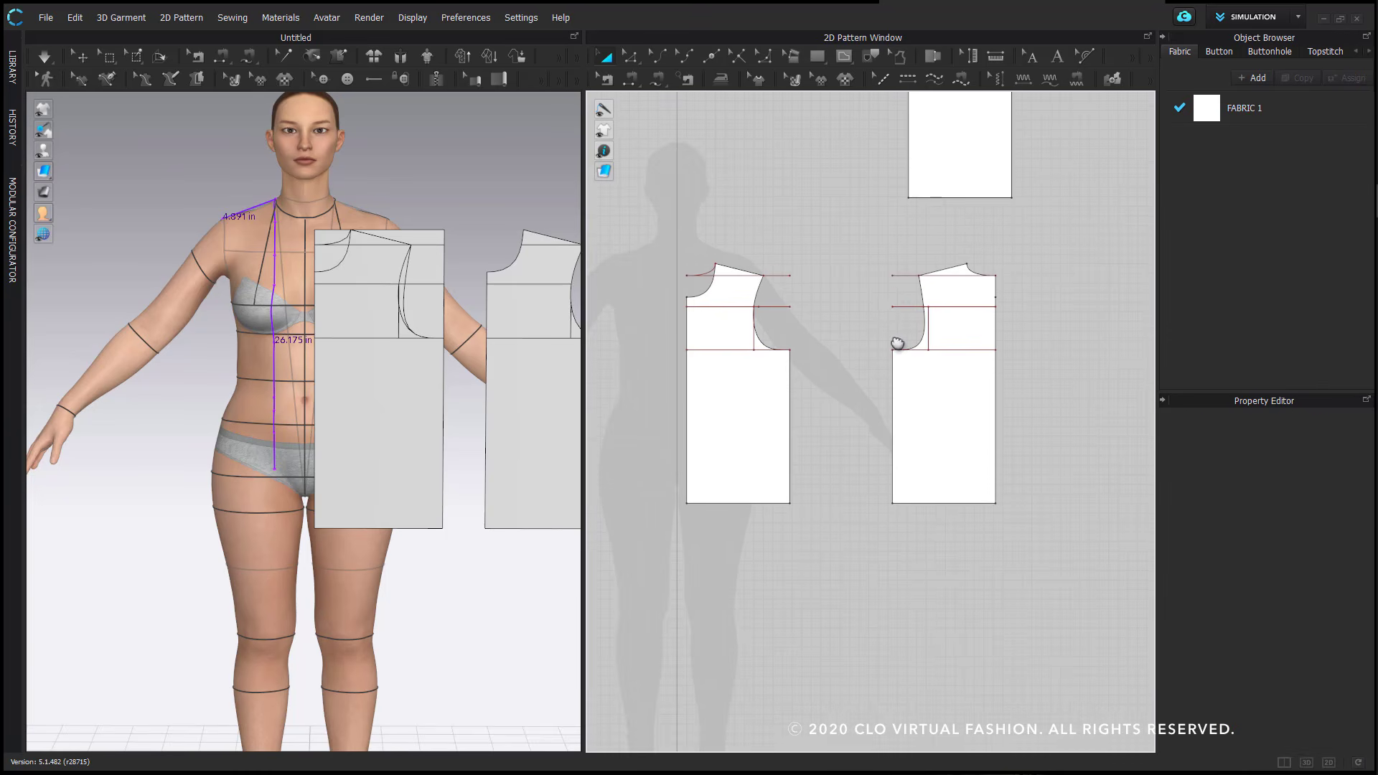
right_click(875, 267)
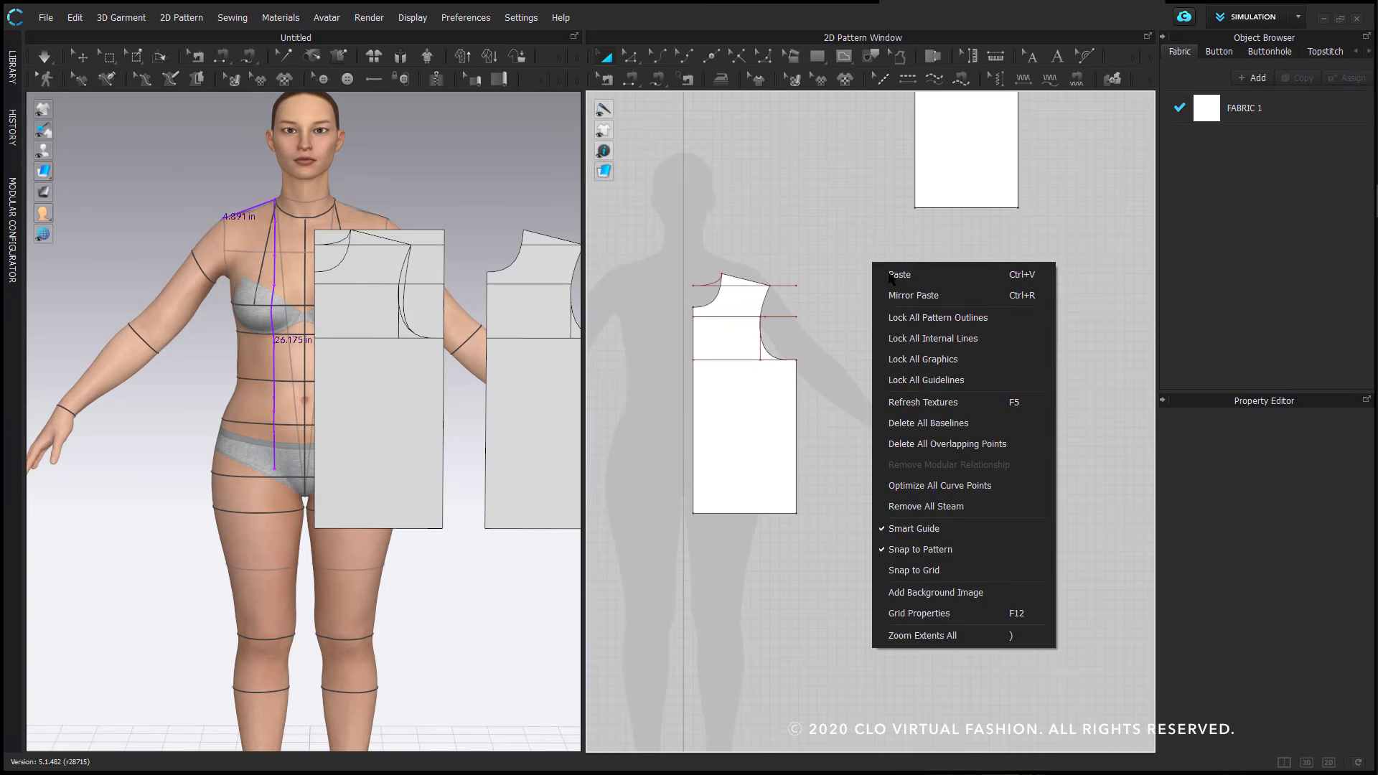
click(925, 319)
drag(642, 259, 1072, 390)
key(Delete)
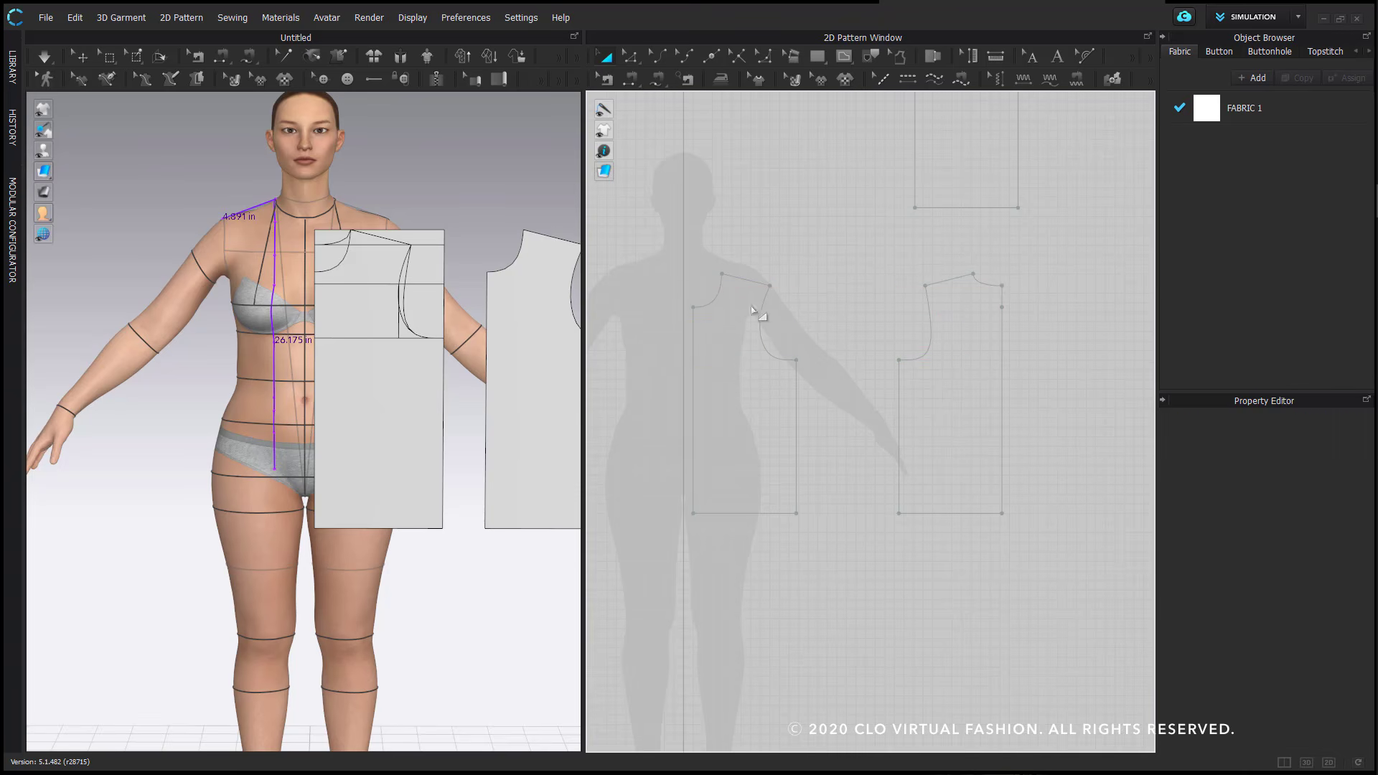
right_click(838, 273)
click(875, 326)
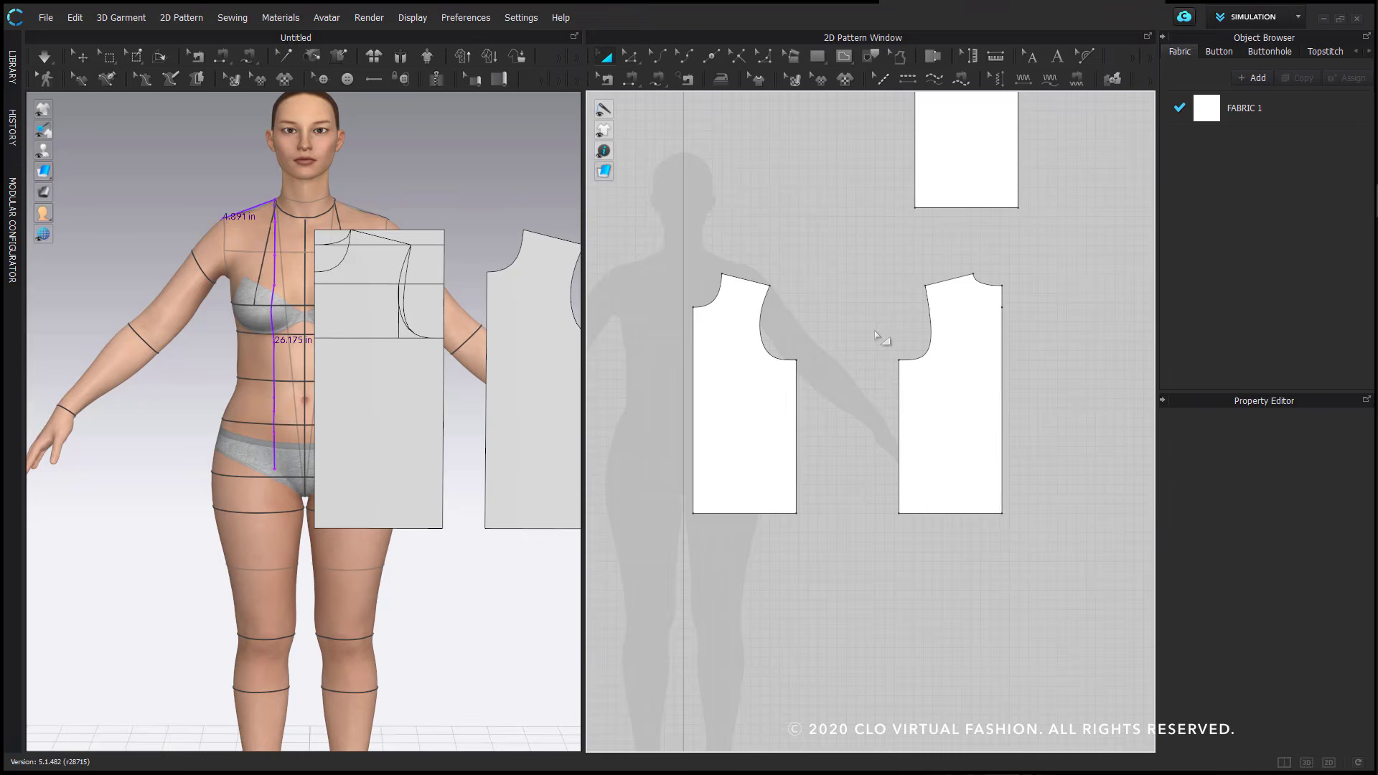
Move the original draft piece further up and to the right.
scroll(872, 318, down, 1)
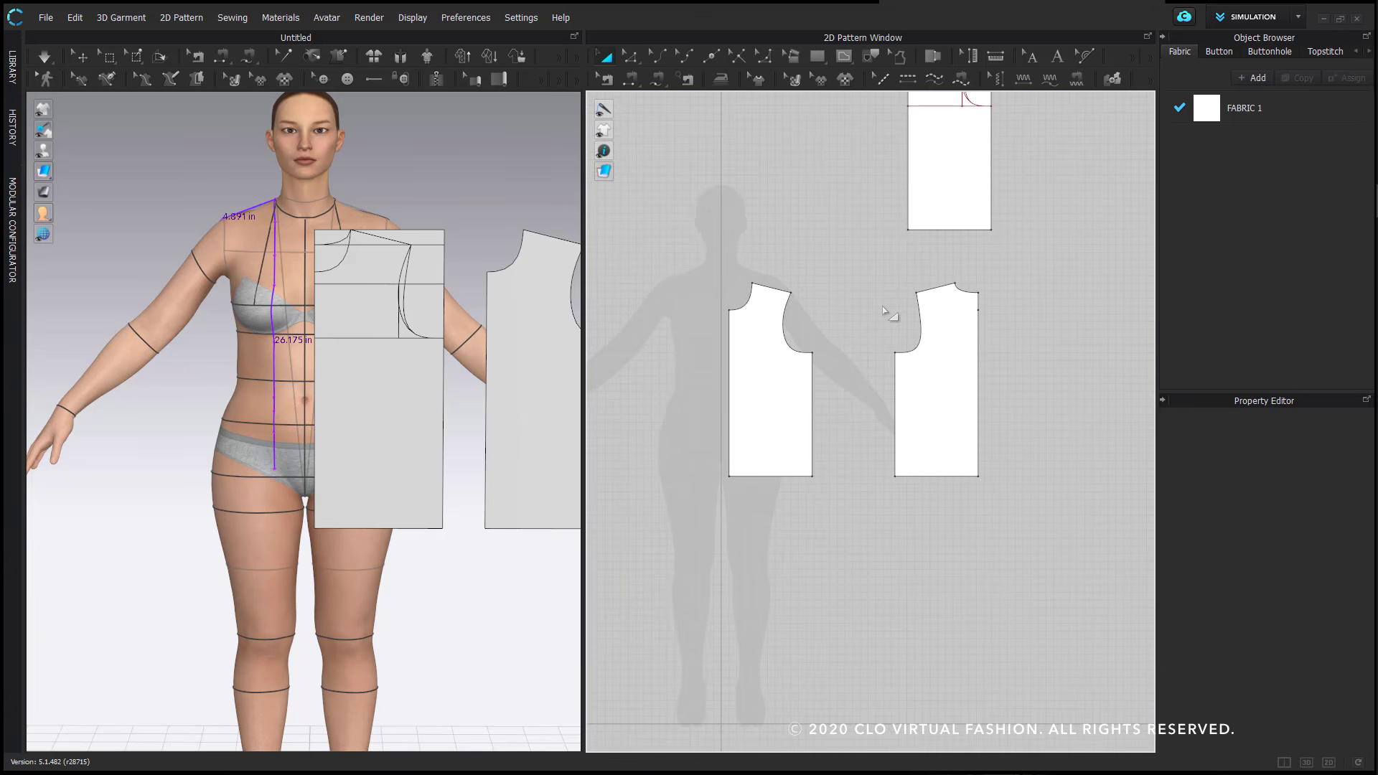
right_drag(884, 312, 895, 366)
click(981, 225)
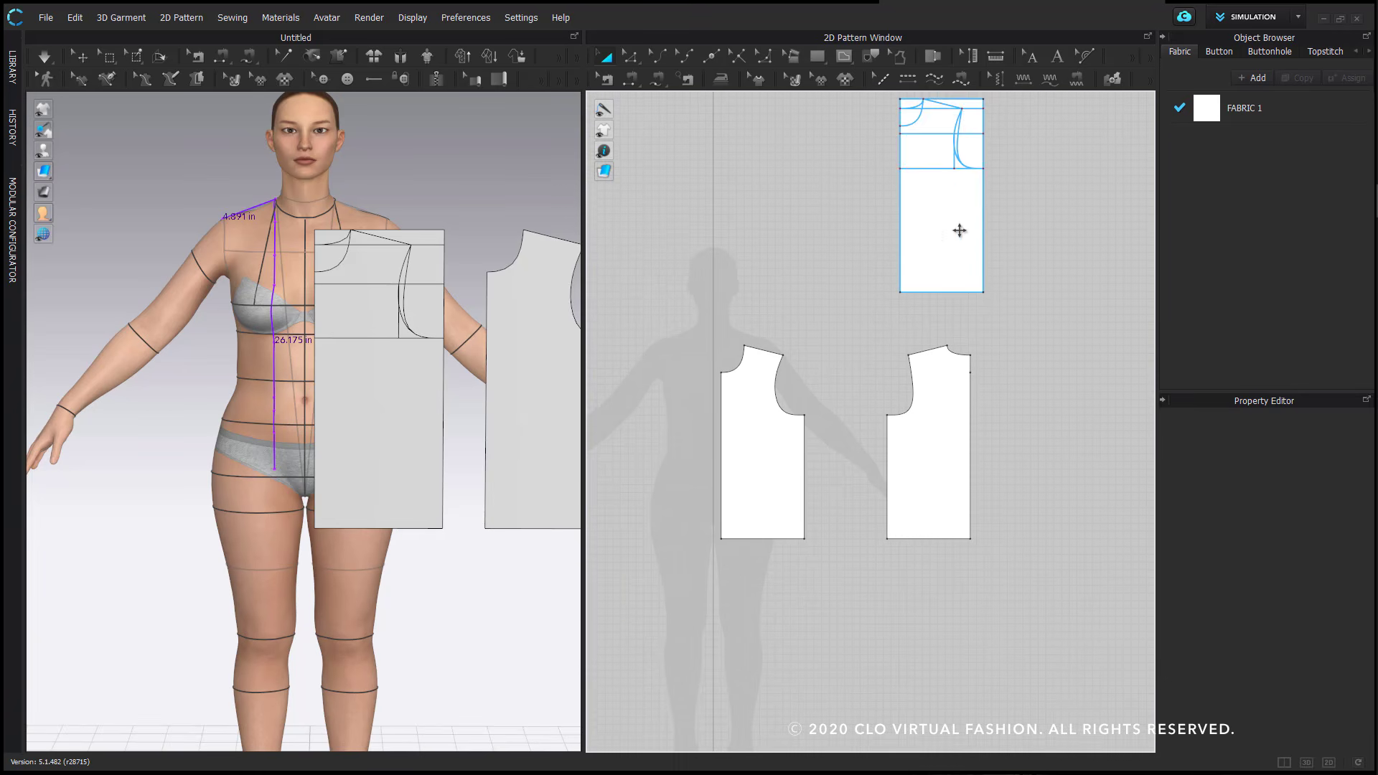
click(960, 231)
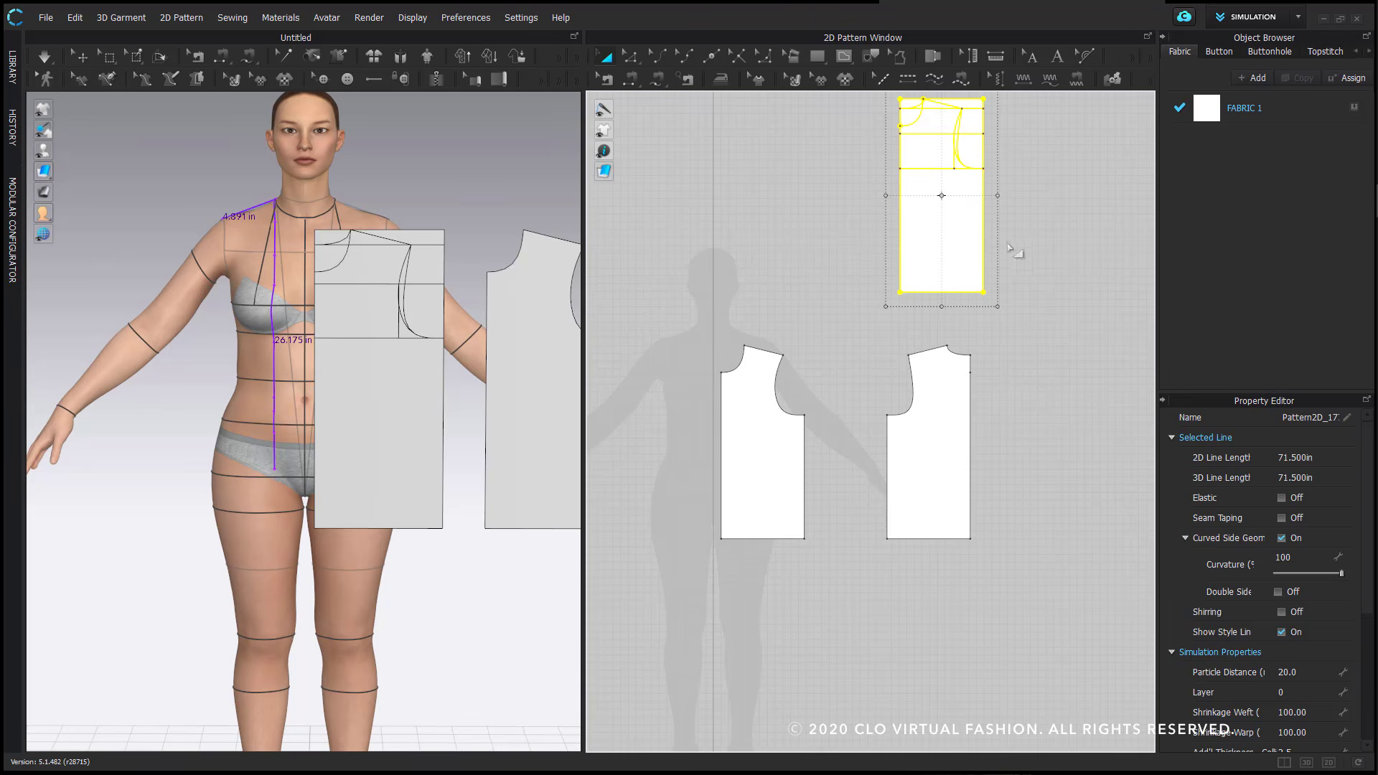
scroll(1012, 249, down, 1)
scroll(992, 330, down, 1)
drag(946, 313, 967, 203)
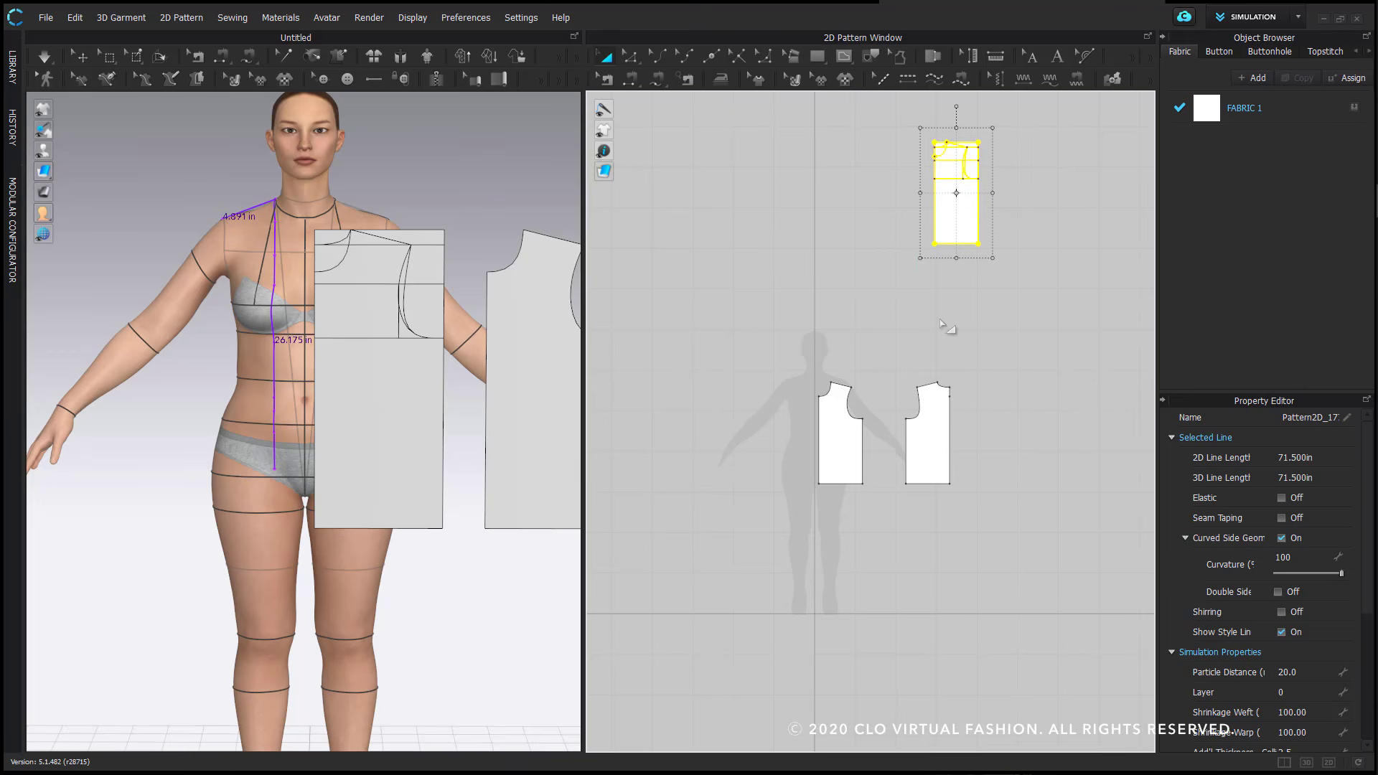
Reset the 2D arrangement around the avatar and deactivate the draft piece with its sewing.
drag(583, 257, 719, 271)
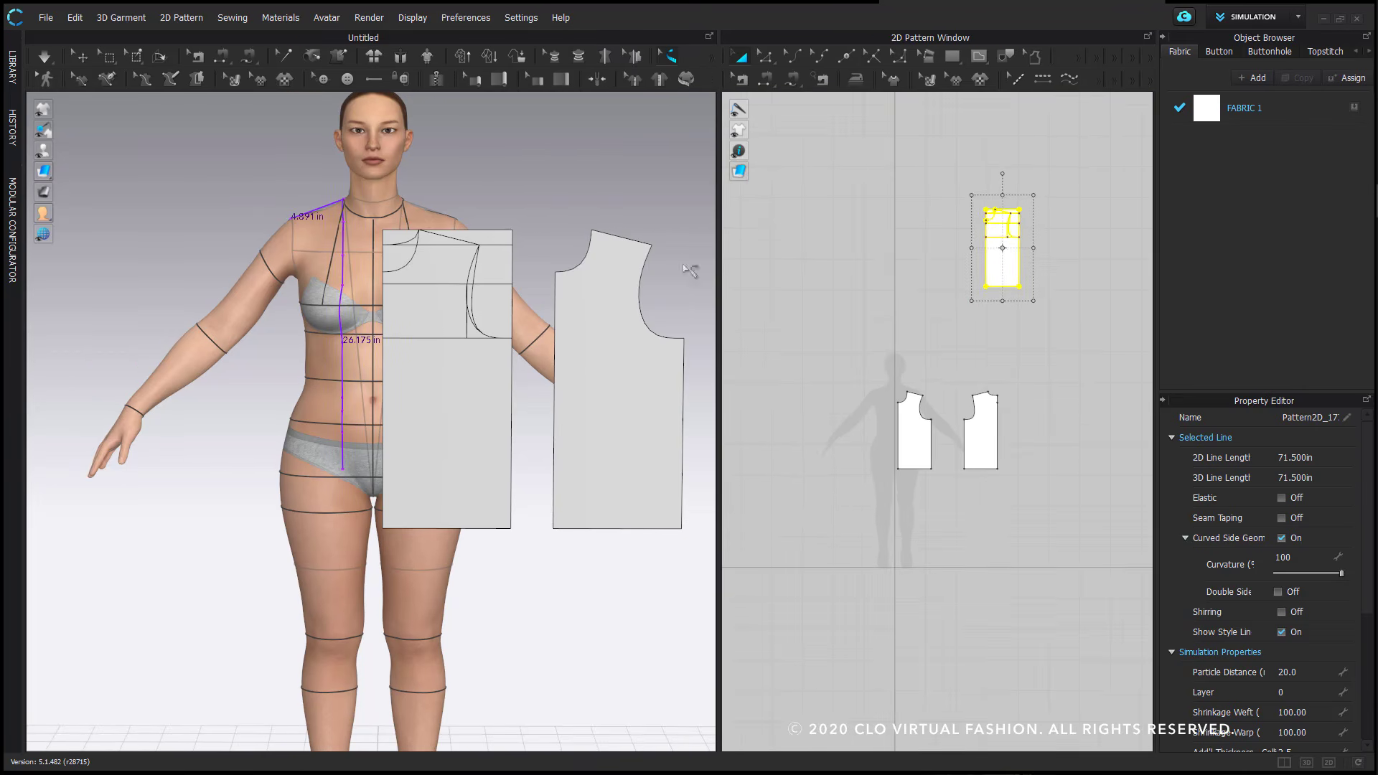
middle_drag(502, 199, 431, 221)
scroll(462, 242, down, 2)
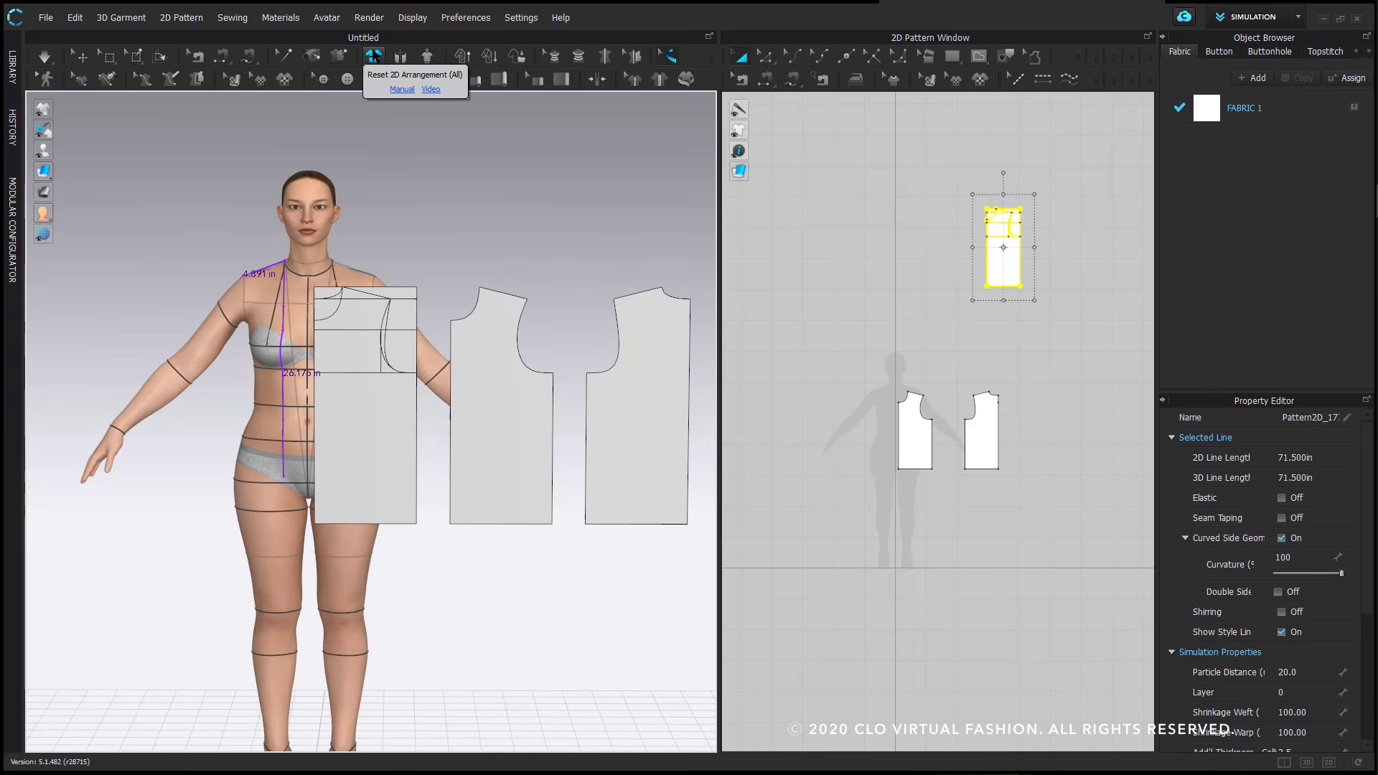
click(399, 58)
scroll(521, 252, down, 5)
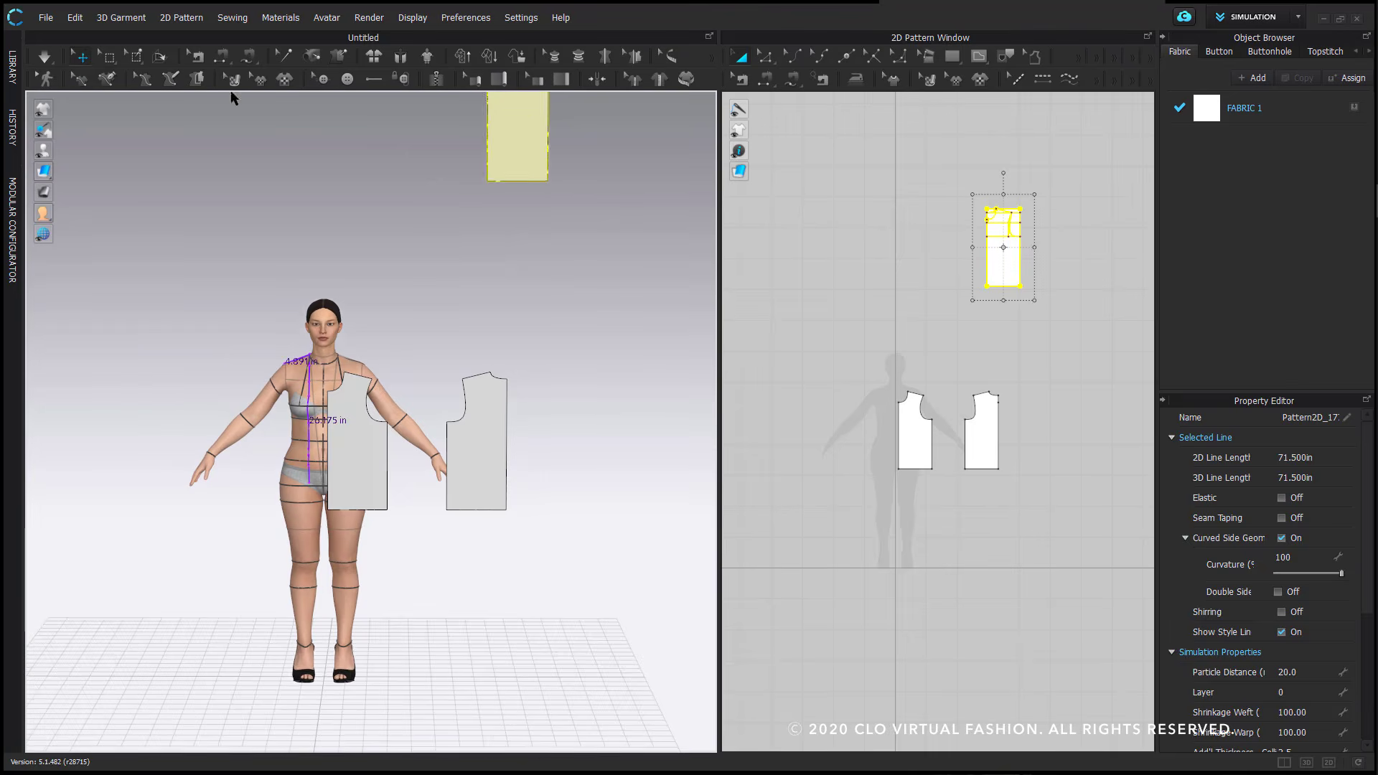
middle_drag(613, 203, 603, 216)
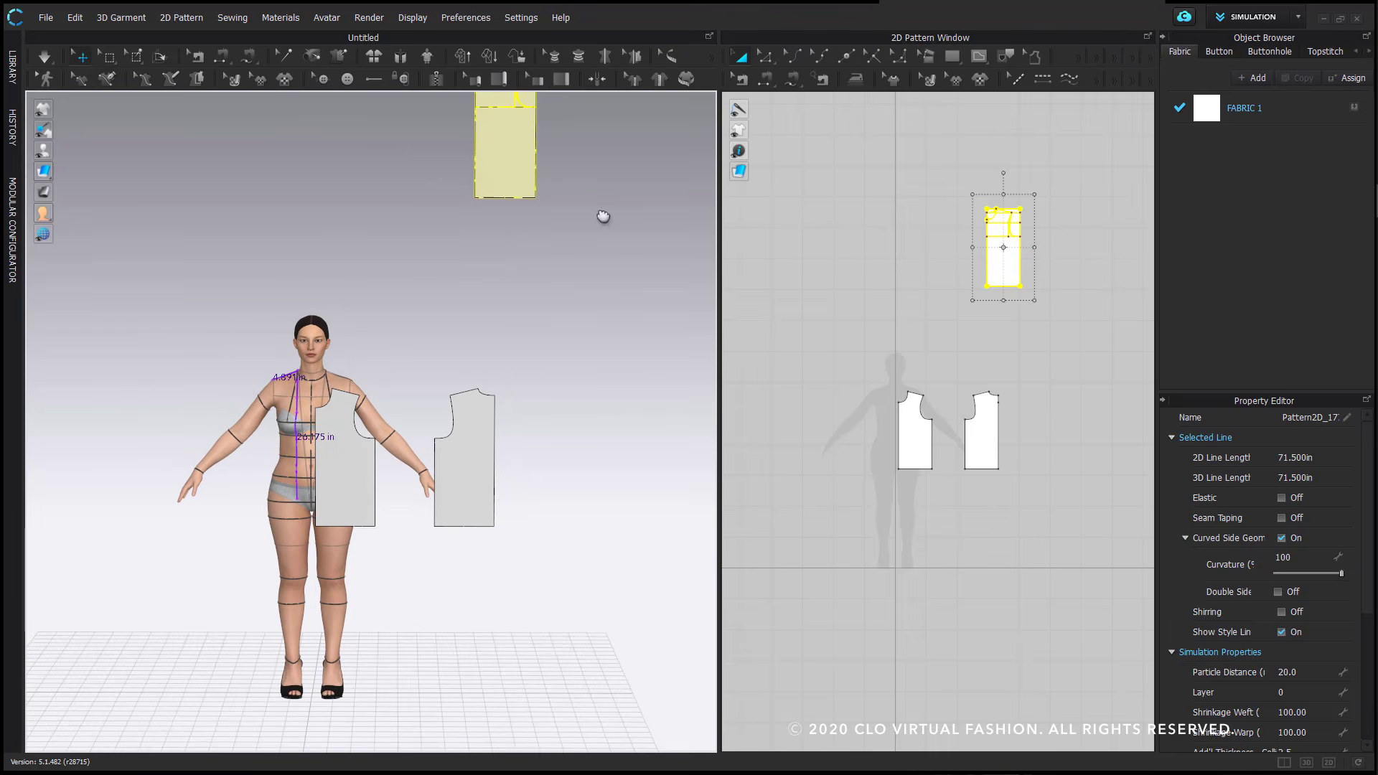
right_click(514, 152)
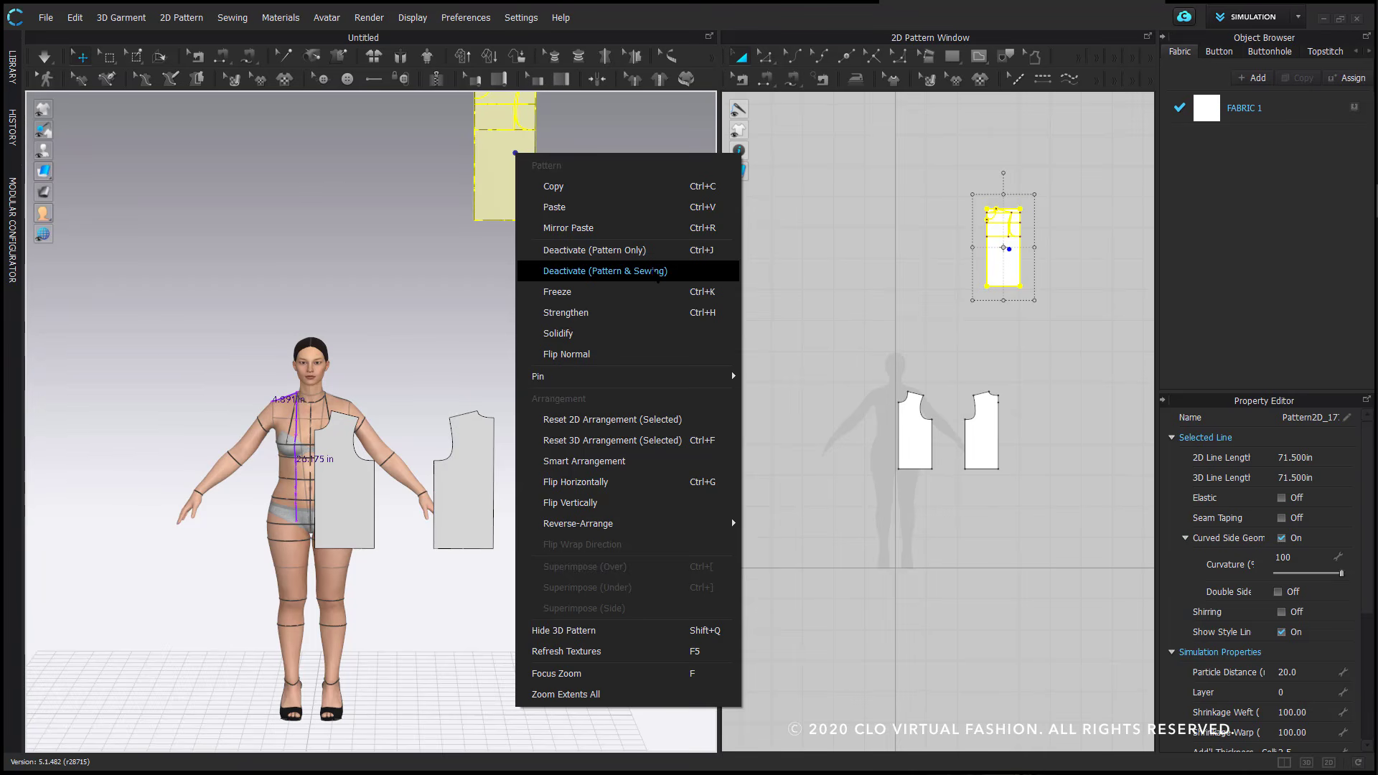
click(659, 272)
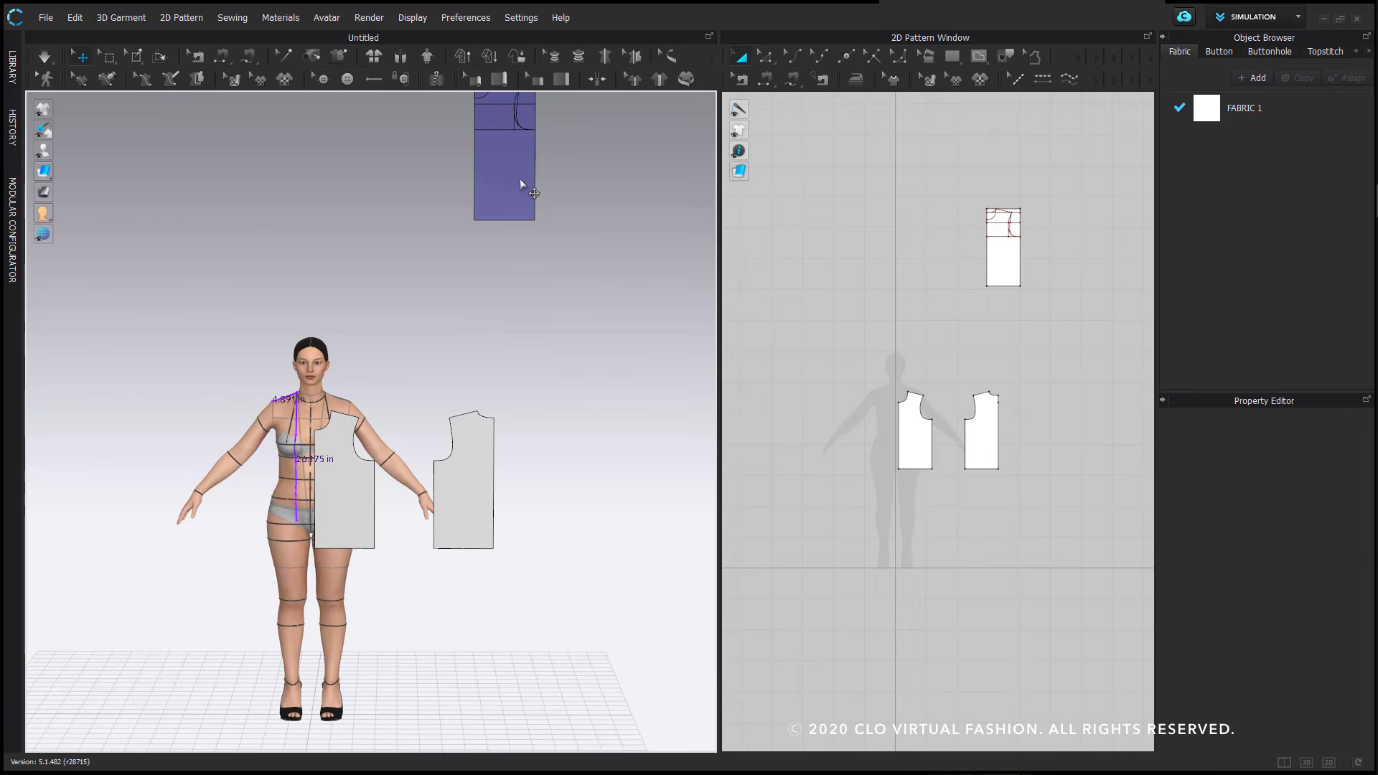
click(377, 56)
scroll(912, 402, up, 3)
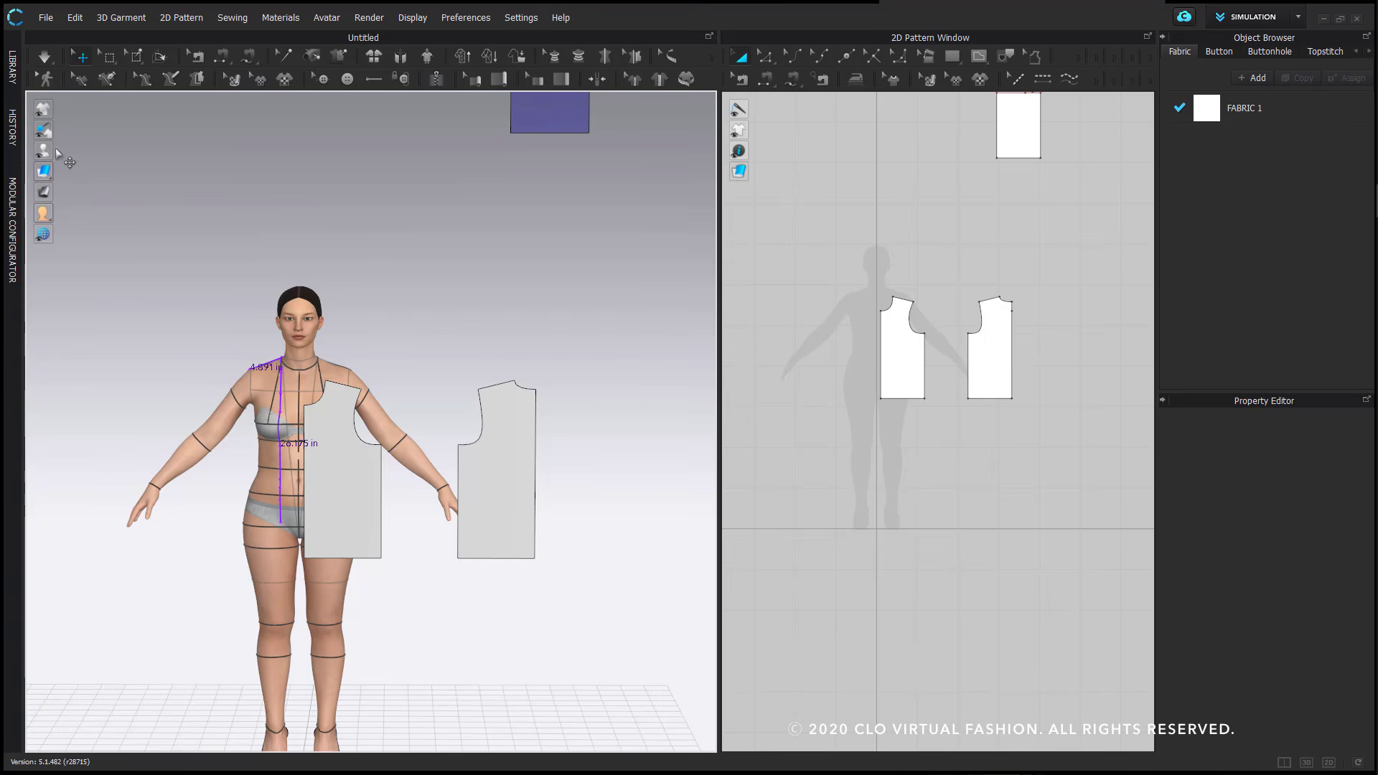
Hide the avatar's measurement lines and show her blue arrangement points.
mouse_move(51, 146)
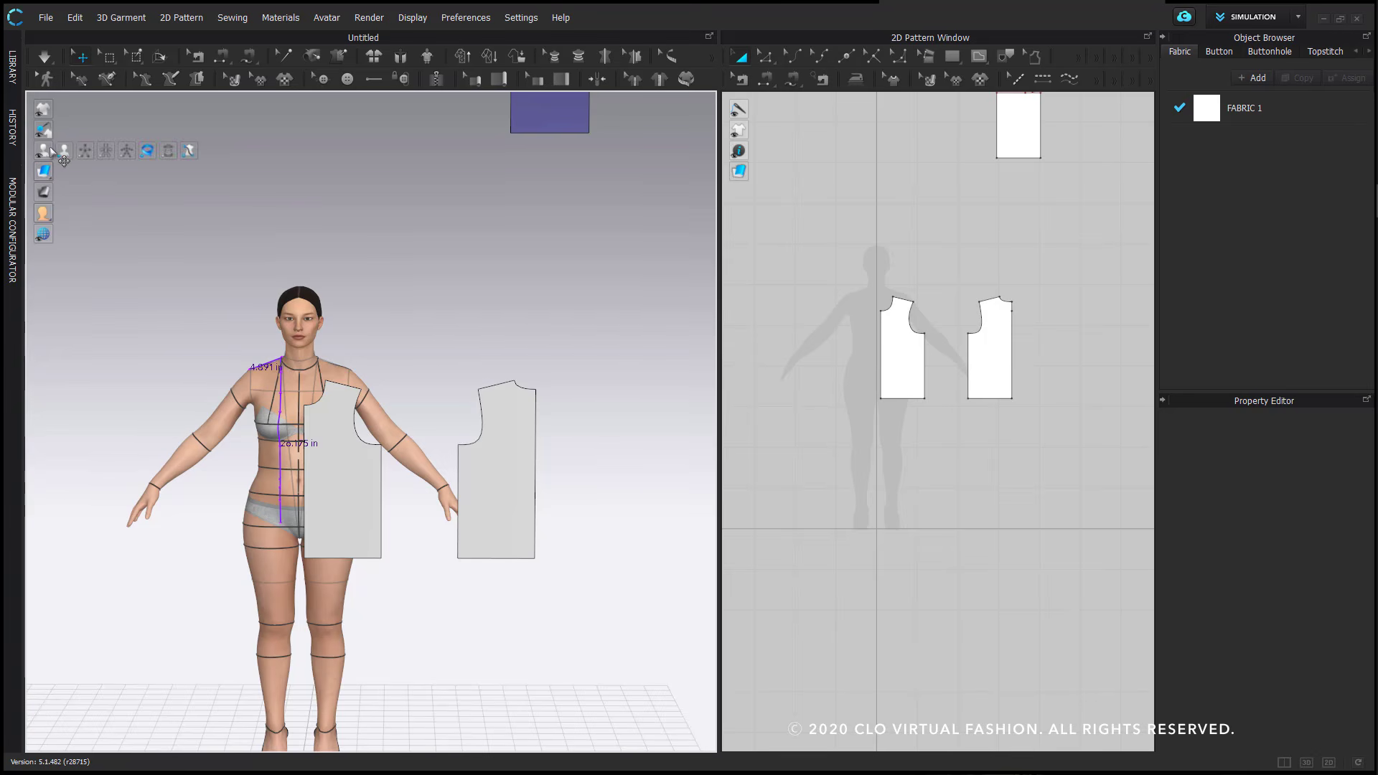
click(152, 151)
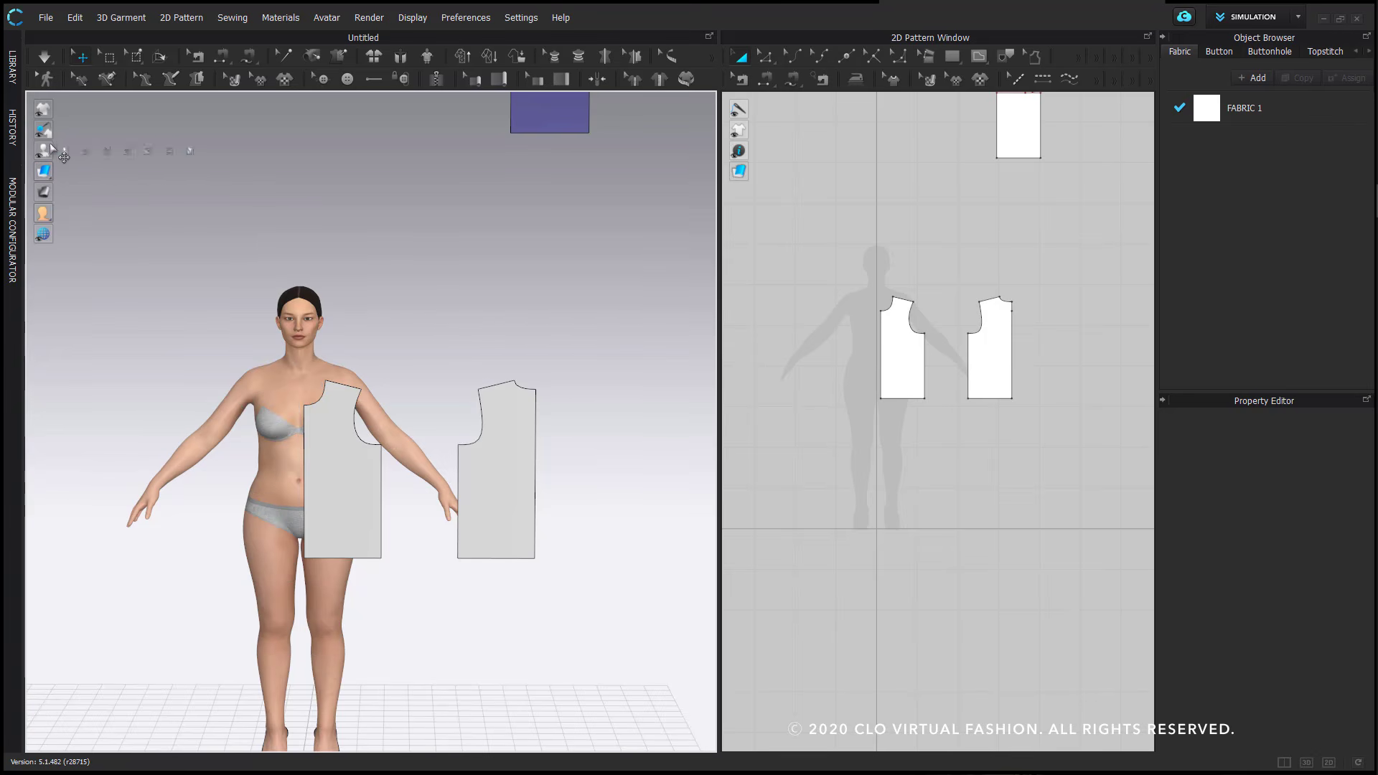
click(84, 149)
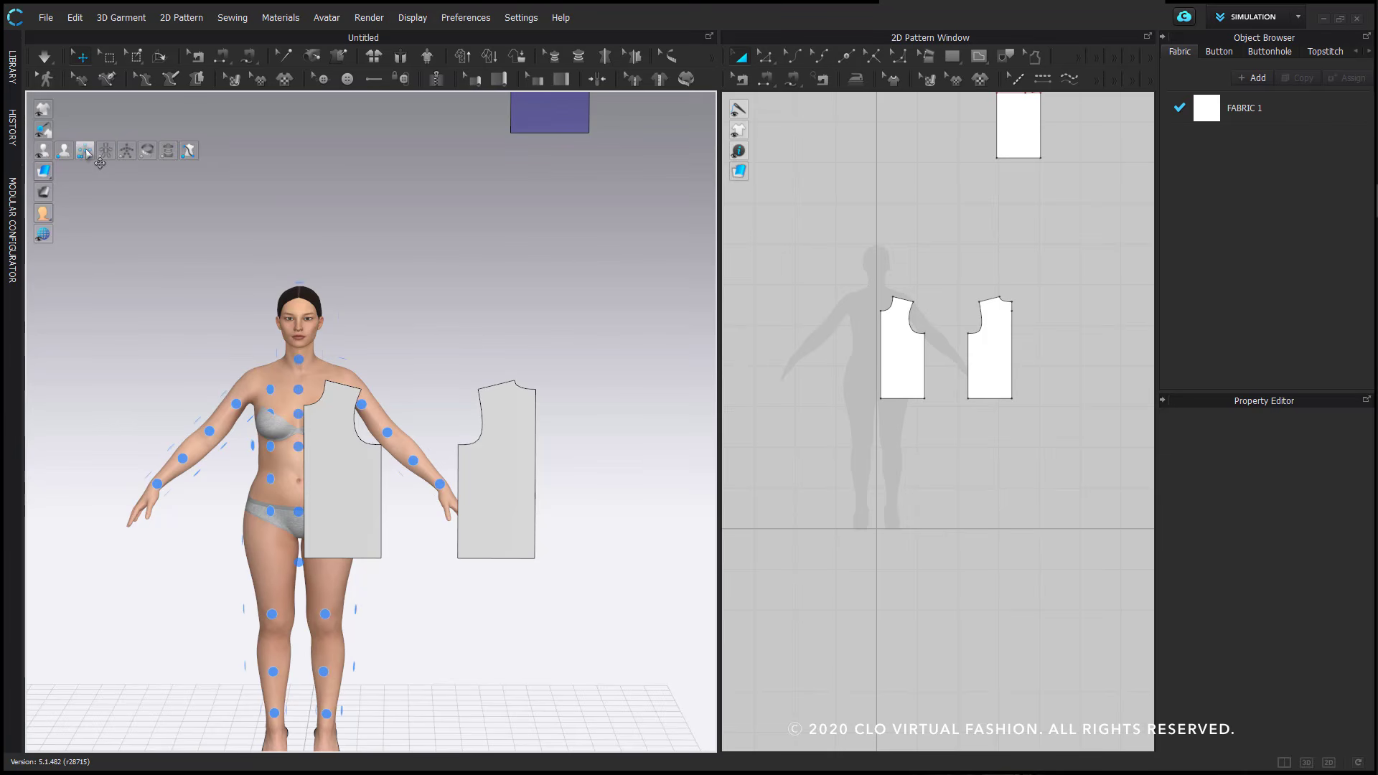
middle_drag(453, 305, 486, 200)
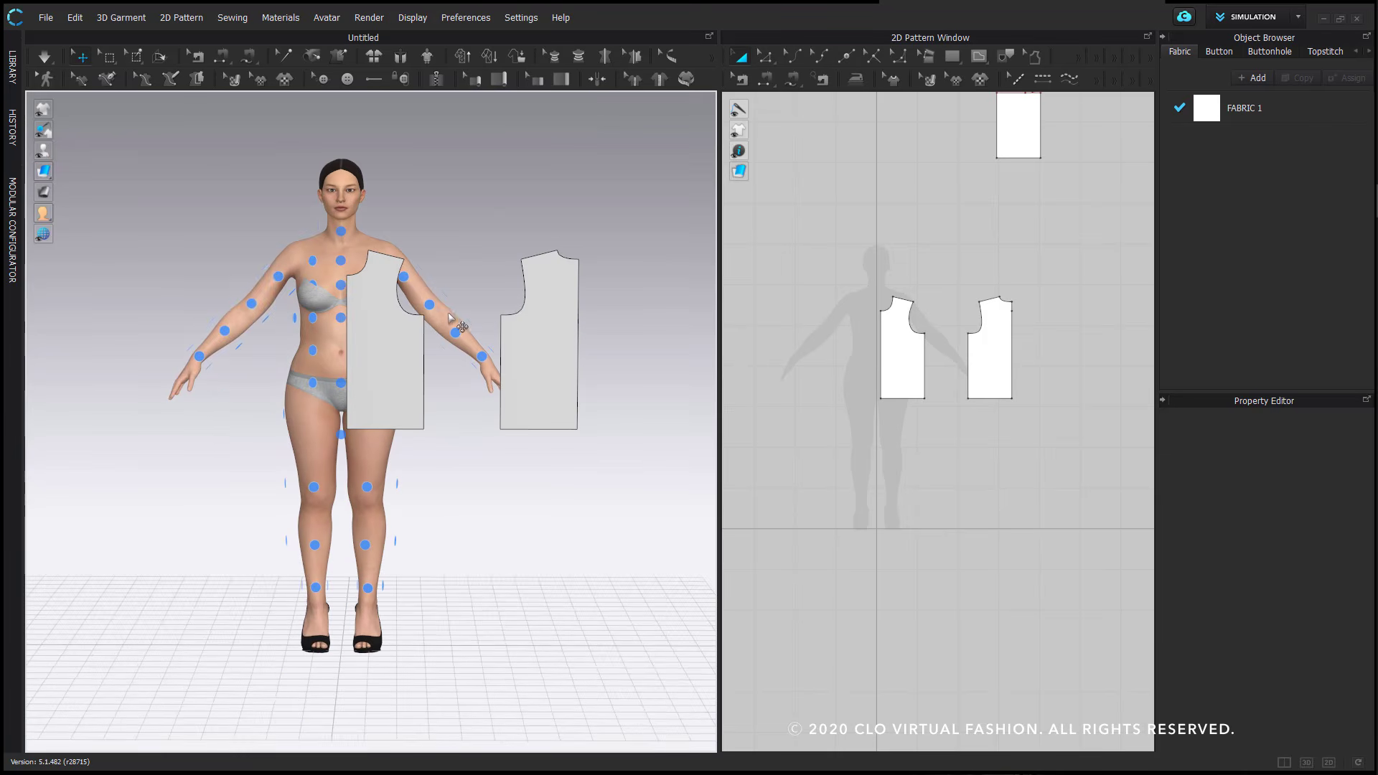
Select both traced bodice pieces and reframe the 3D and 2D views around them.
click(535, 326)
shift+click(377, 326)
middle_drag(529, 254, 553, 320)
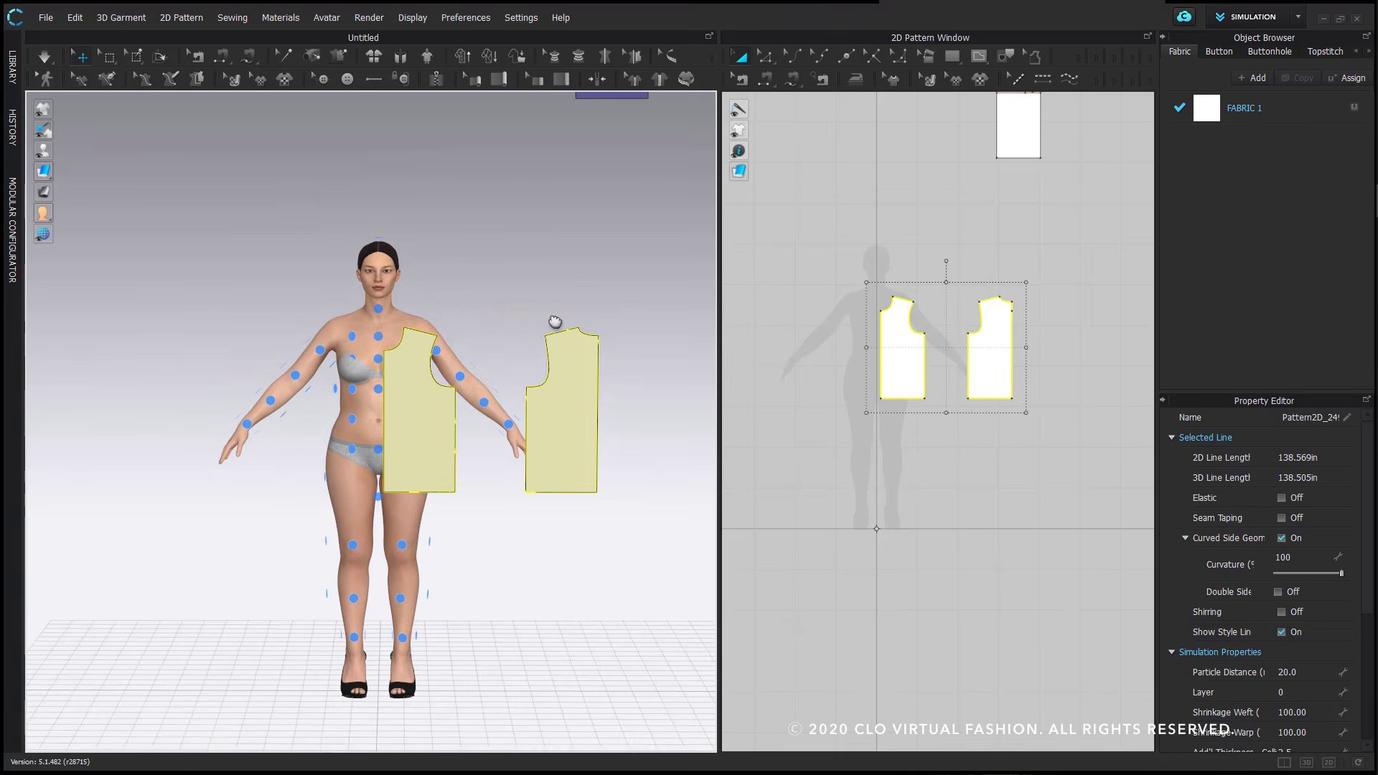
scroll(553, 321, down, 1)
middle_drag(894, 276, 908, 291)
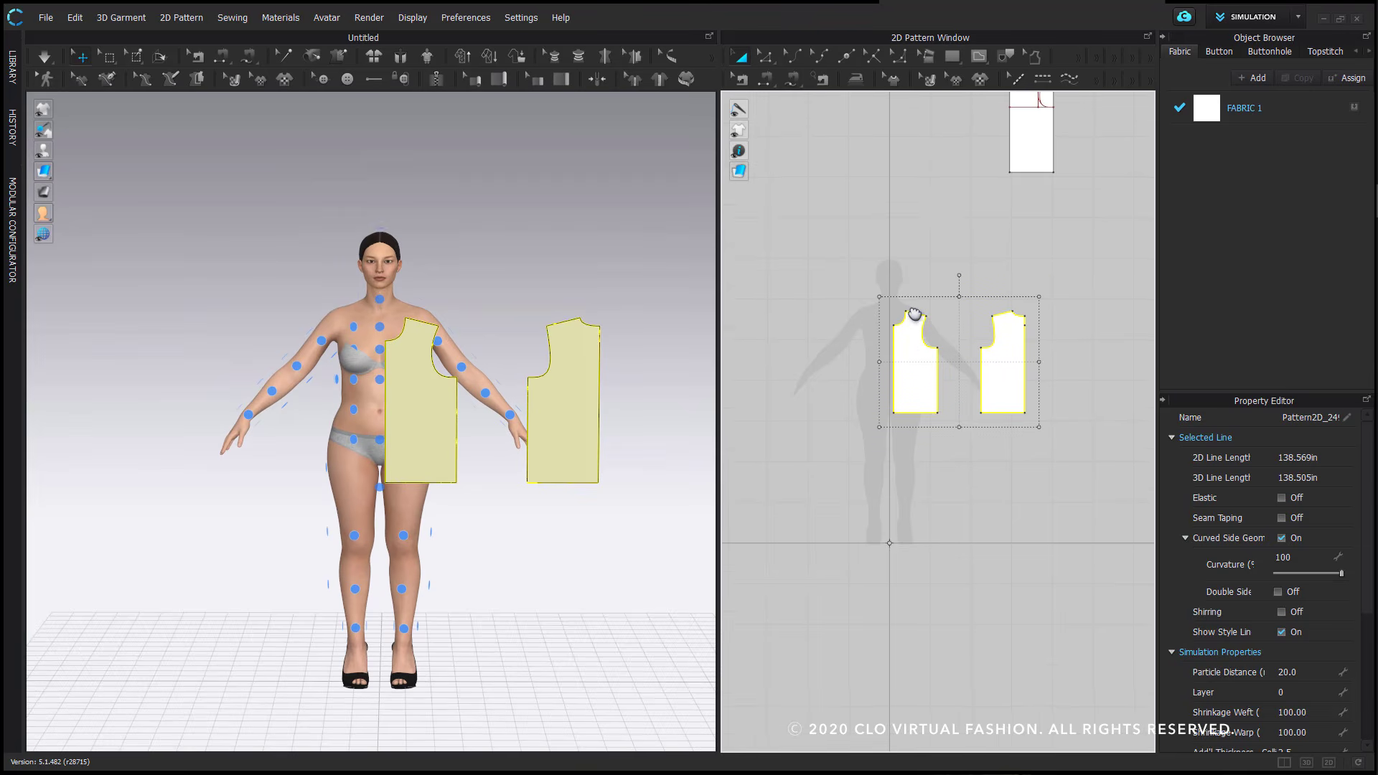
Create mirrored, linked copies of both bodice pieces, placed left of the originals.
right_click(911, 348)
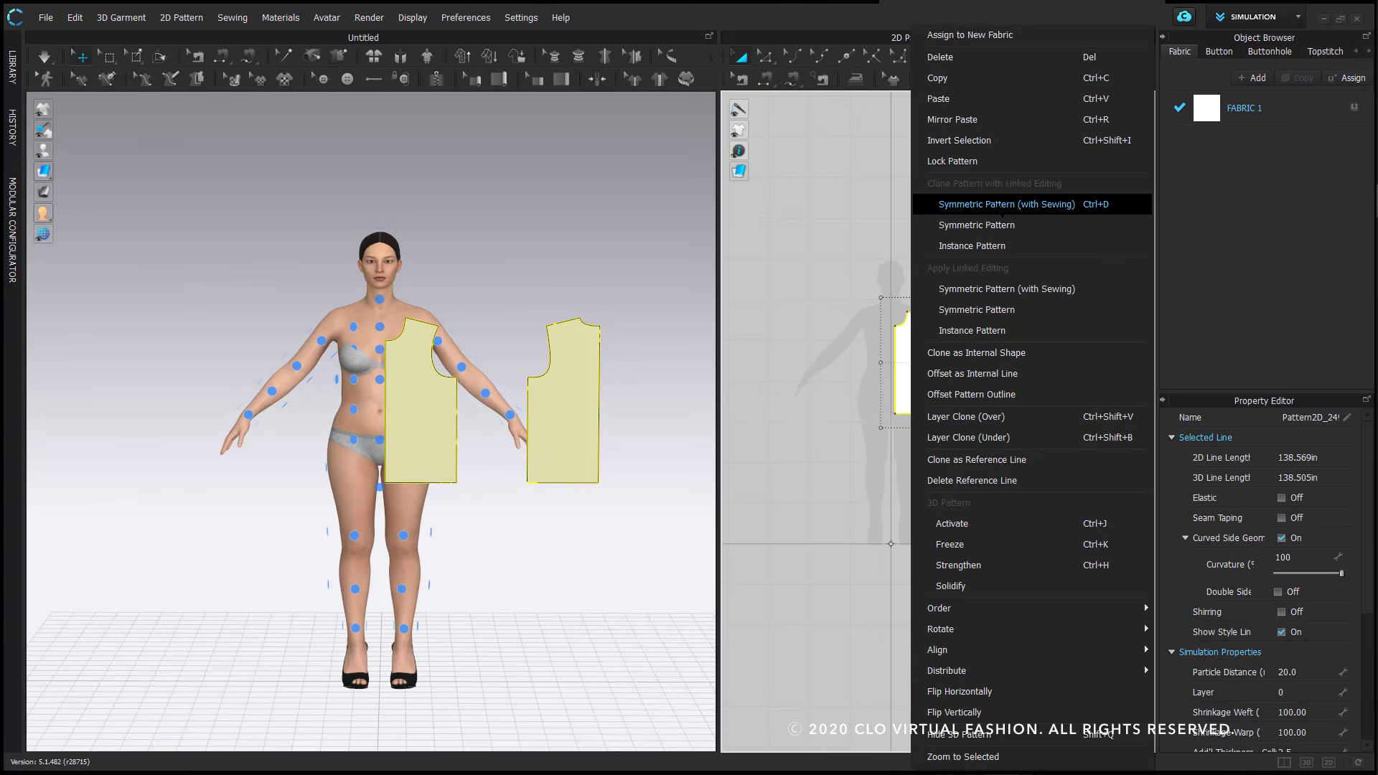
click(1002, 206)
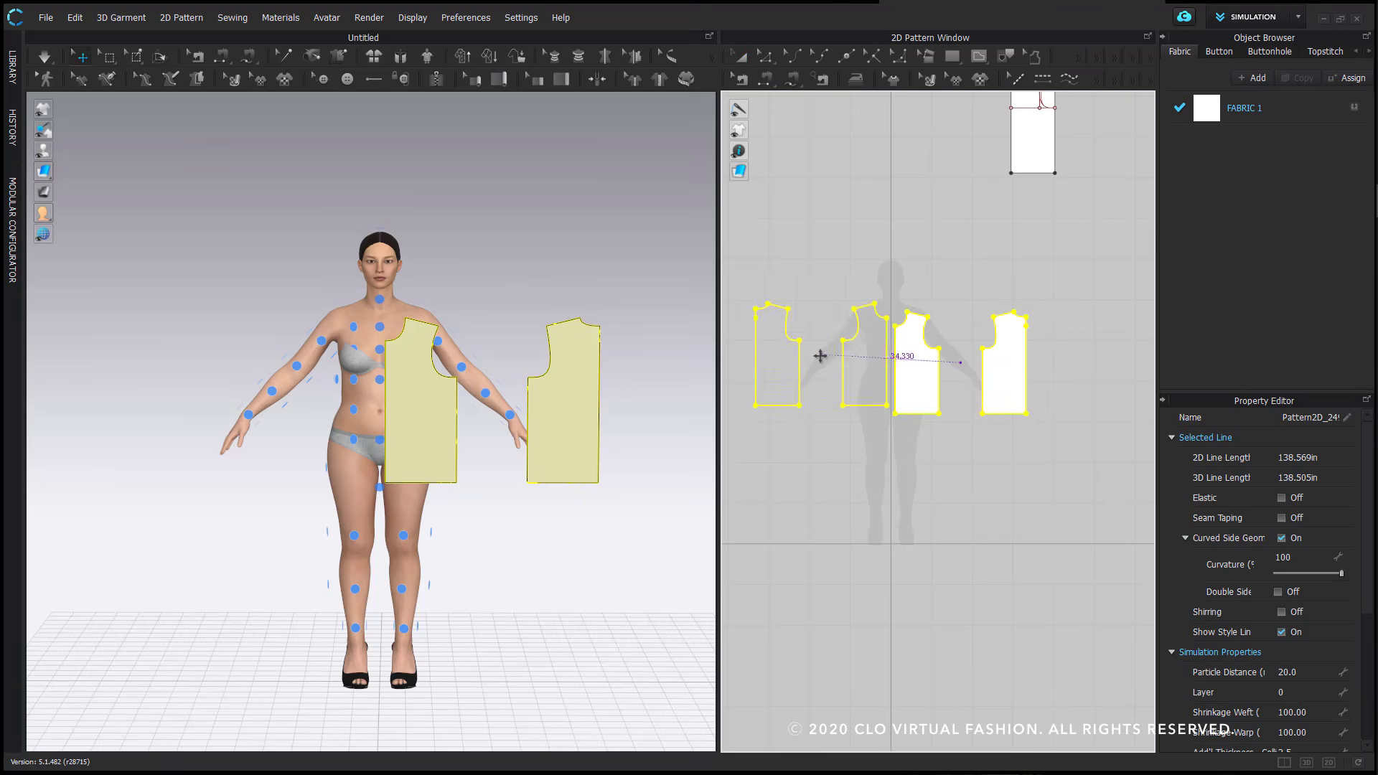
click(804, 277)
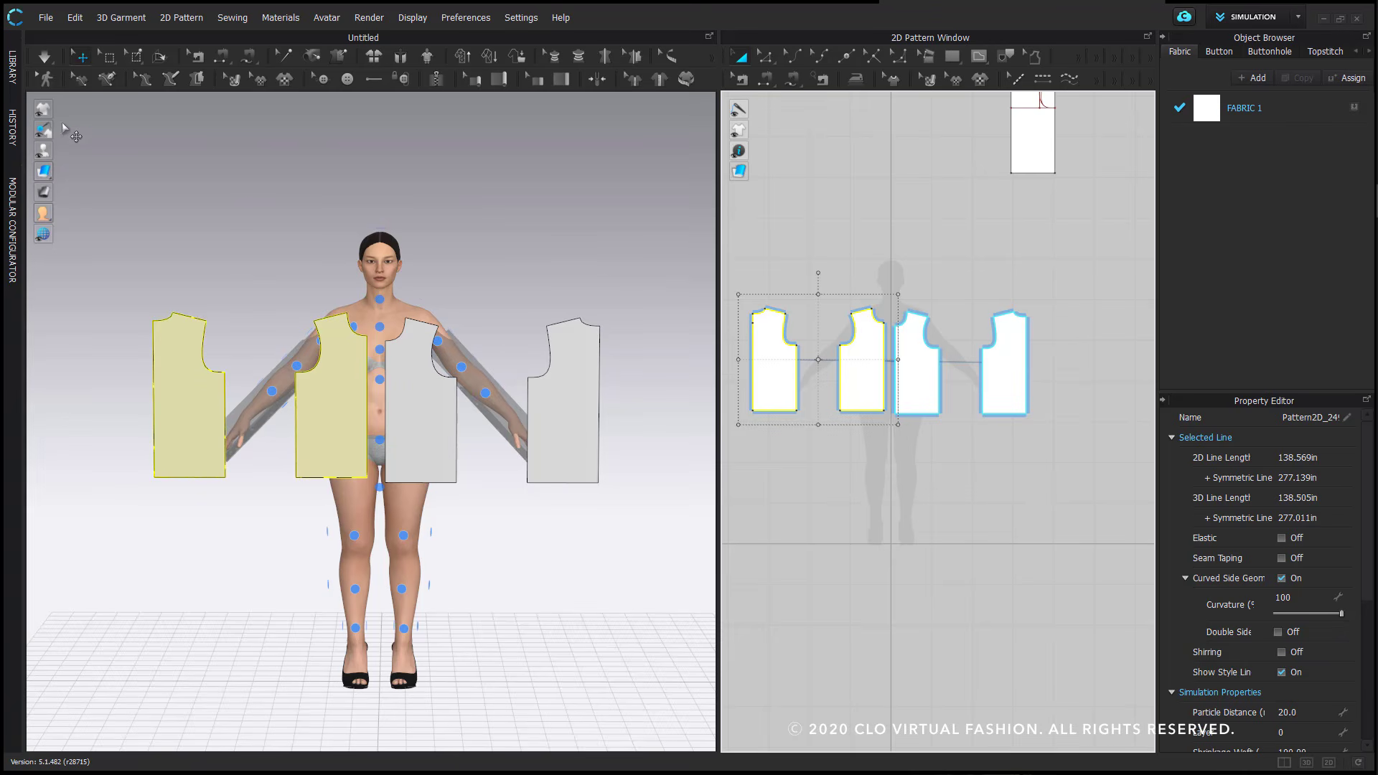
Select all four bodice pieces and drag them down to the floor.
key(ctrl+a)
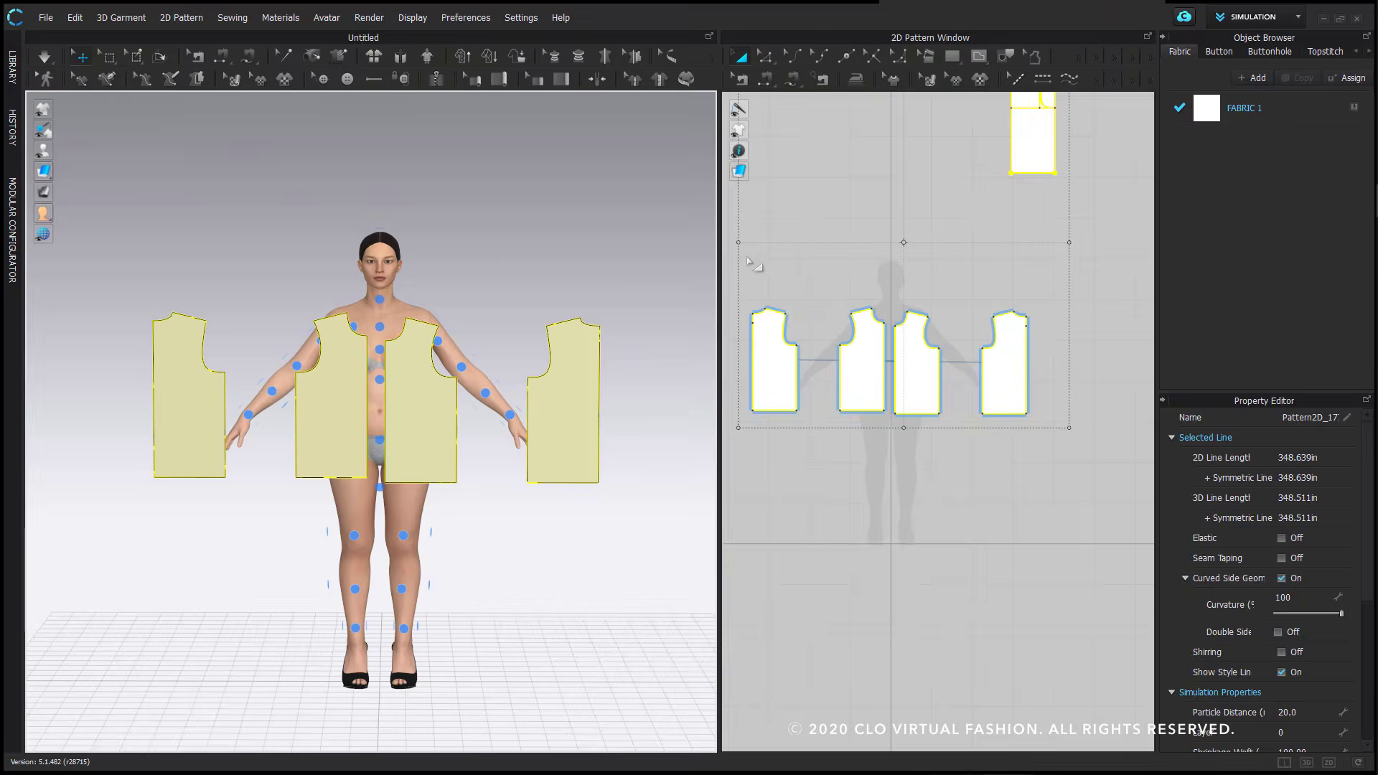
click(827, 263)
drag(1106, 273, 738, 440)
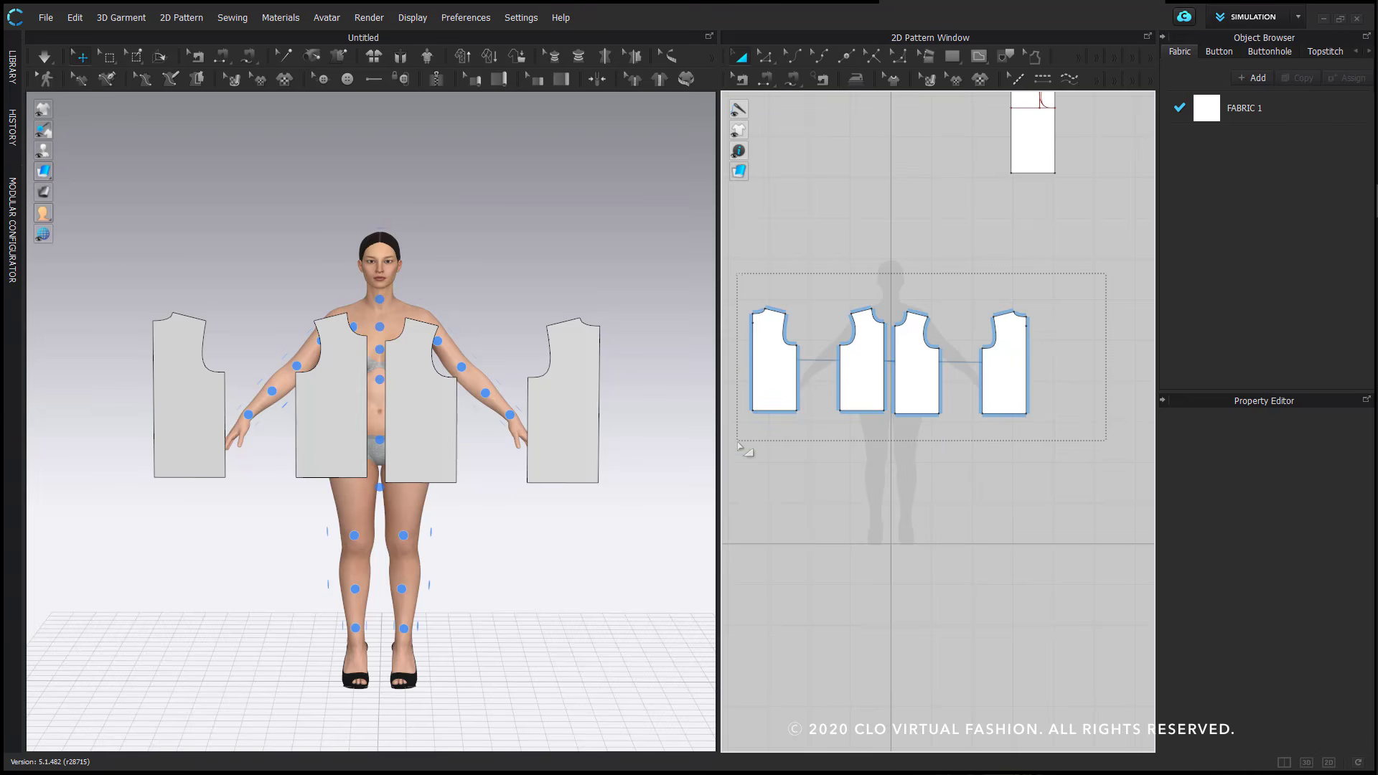
drag(555, 371, 591, 564)
click(560, 455)
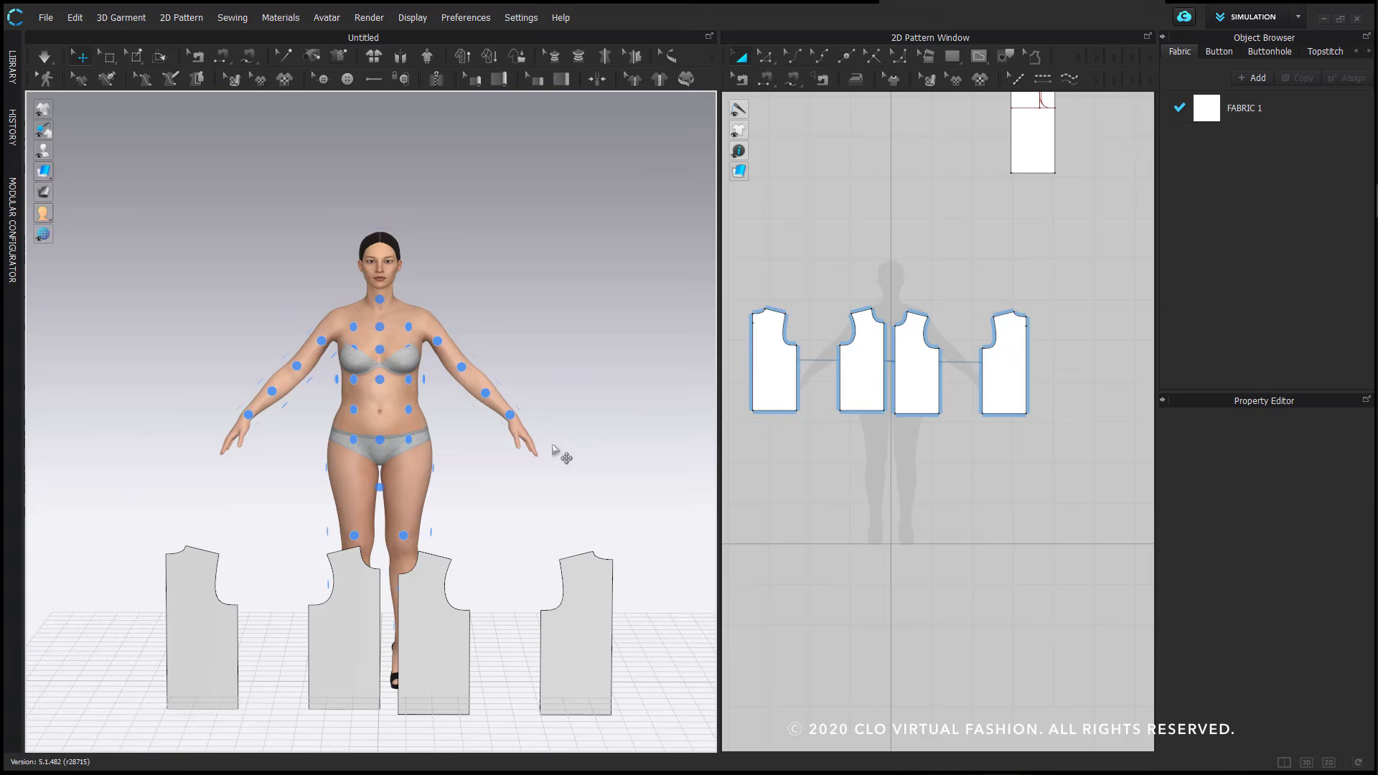
Arrange the third piece on the front torso and the fourth on the back.
click(440, 578)
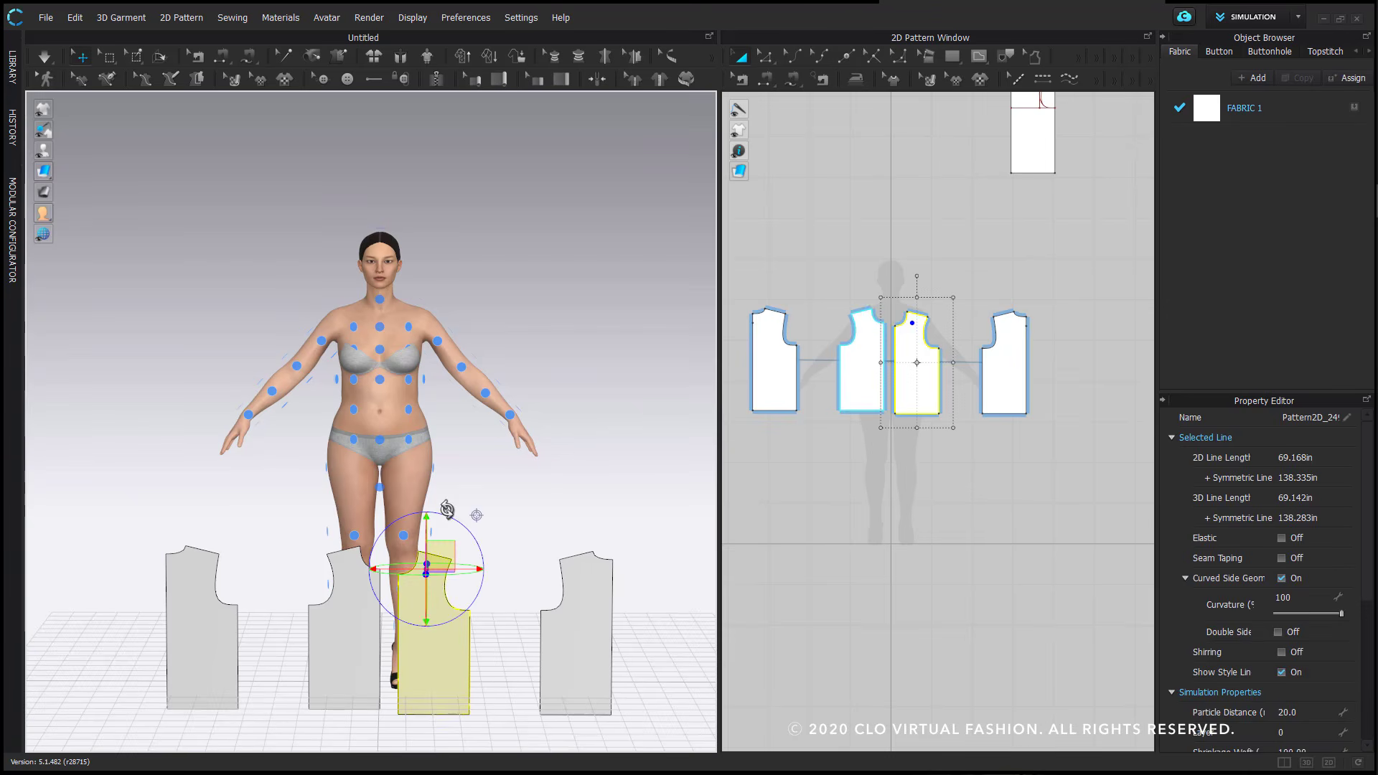
click(408, 383)
click(589, 603)
right_drag(554, 440, 452, 428)
click(380, 393)
Check the front and back pieces' placement around the torso.
drag(441, 330, 411, 328)
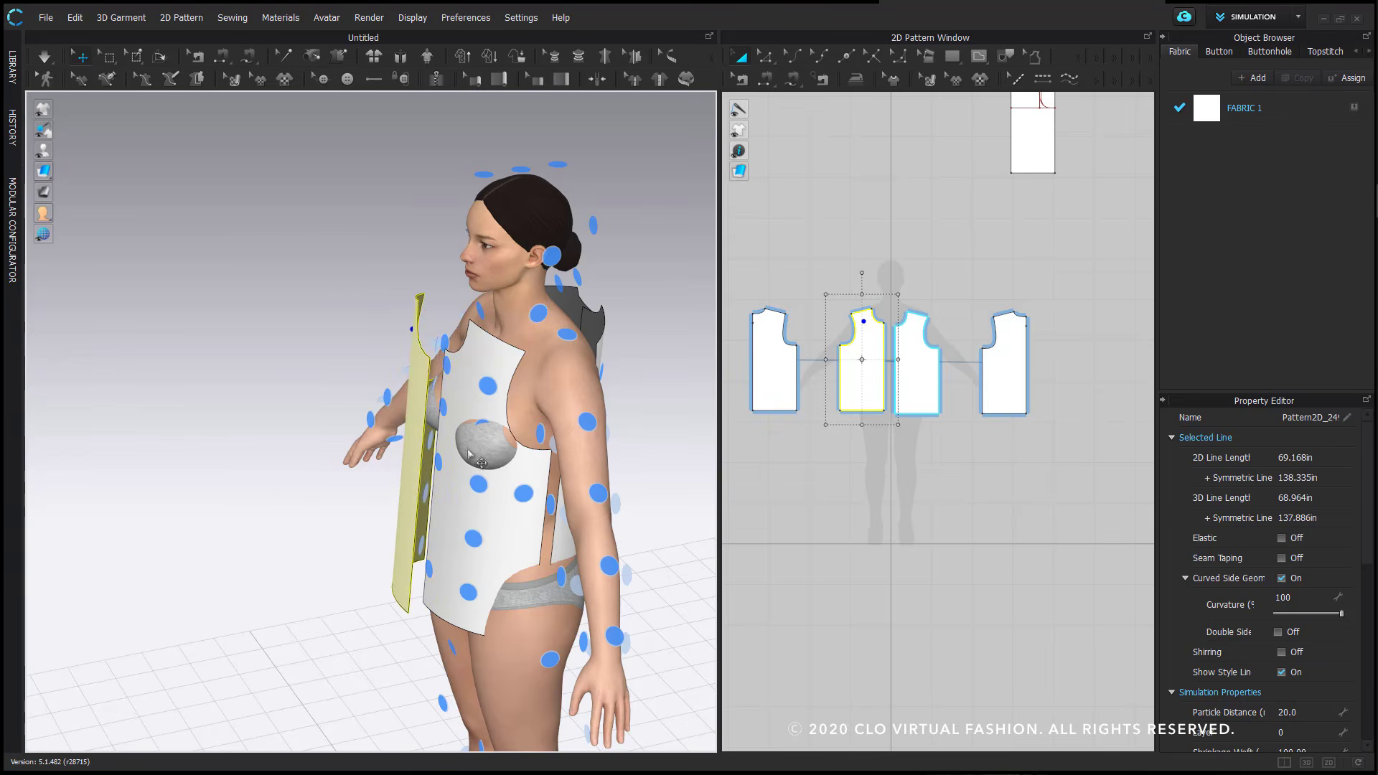
right_drag(469, 453, 430, 362)
click(604, 414)
click(434, 360)
click(428, 371)
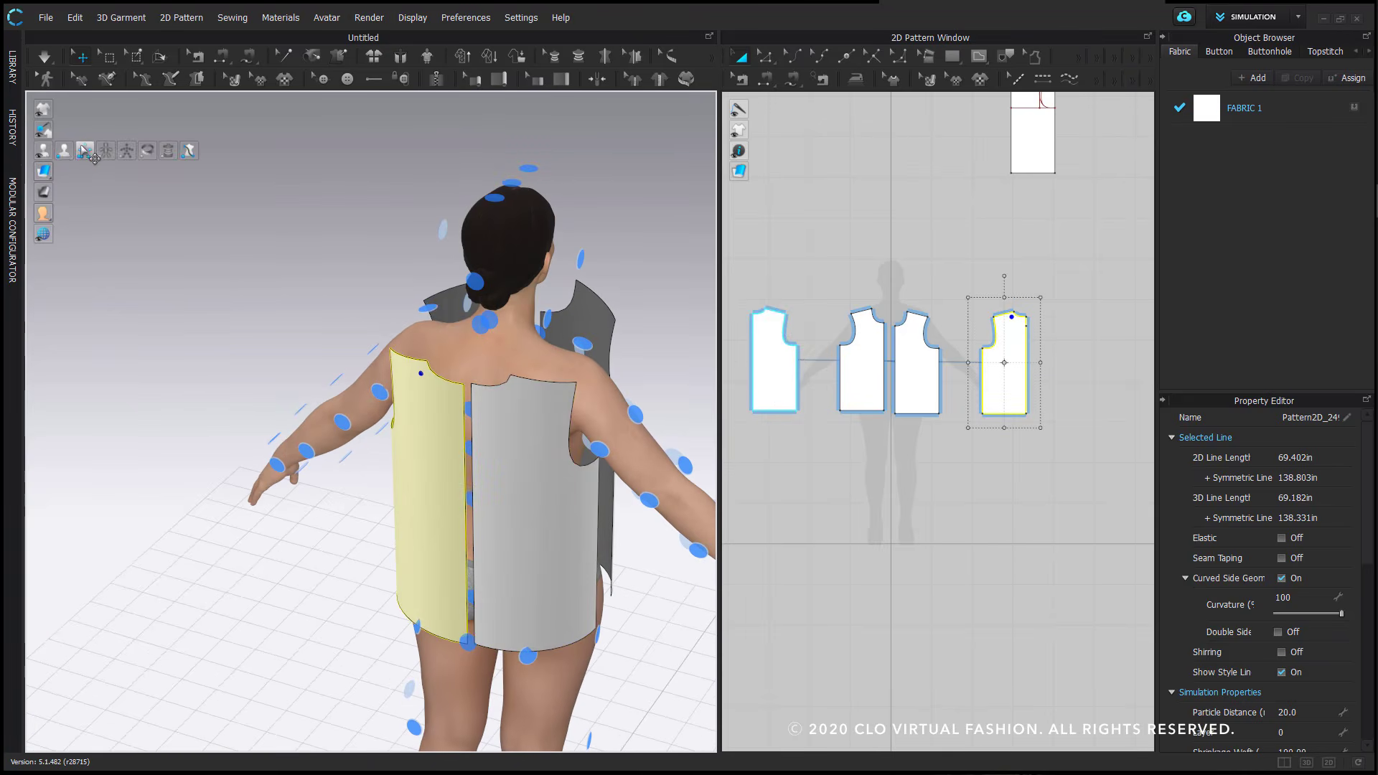
Hide the arrangement points and turn the view to the front and shoulders.
click(84, 150)
right_drag(431, 305, 237, 282)
scroll(503, 302, up, 2)
right_drag(503, 302, 402, 295)
click(223, 59)
right_drag(380, 208, 430, 323)
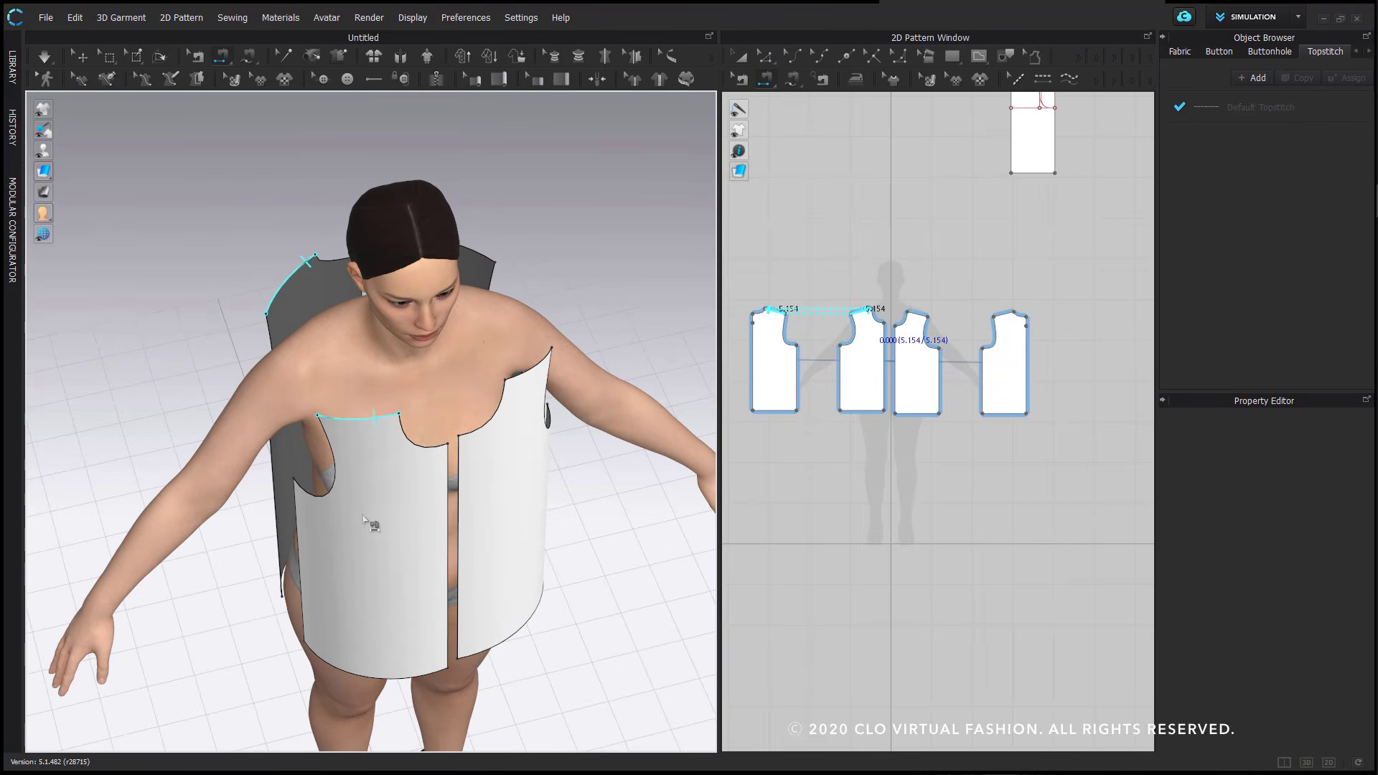
Sew the back and front shoulder edges and the side seams with Segment Sewing.
right_drag(363, 517, 445, 426)
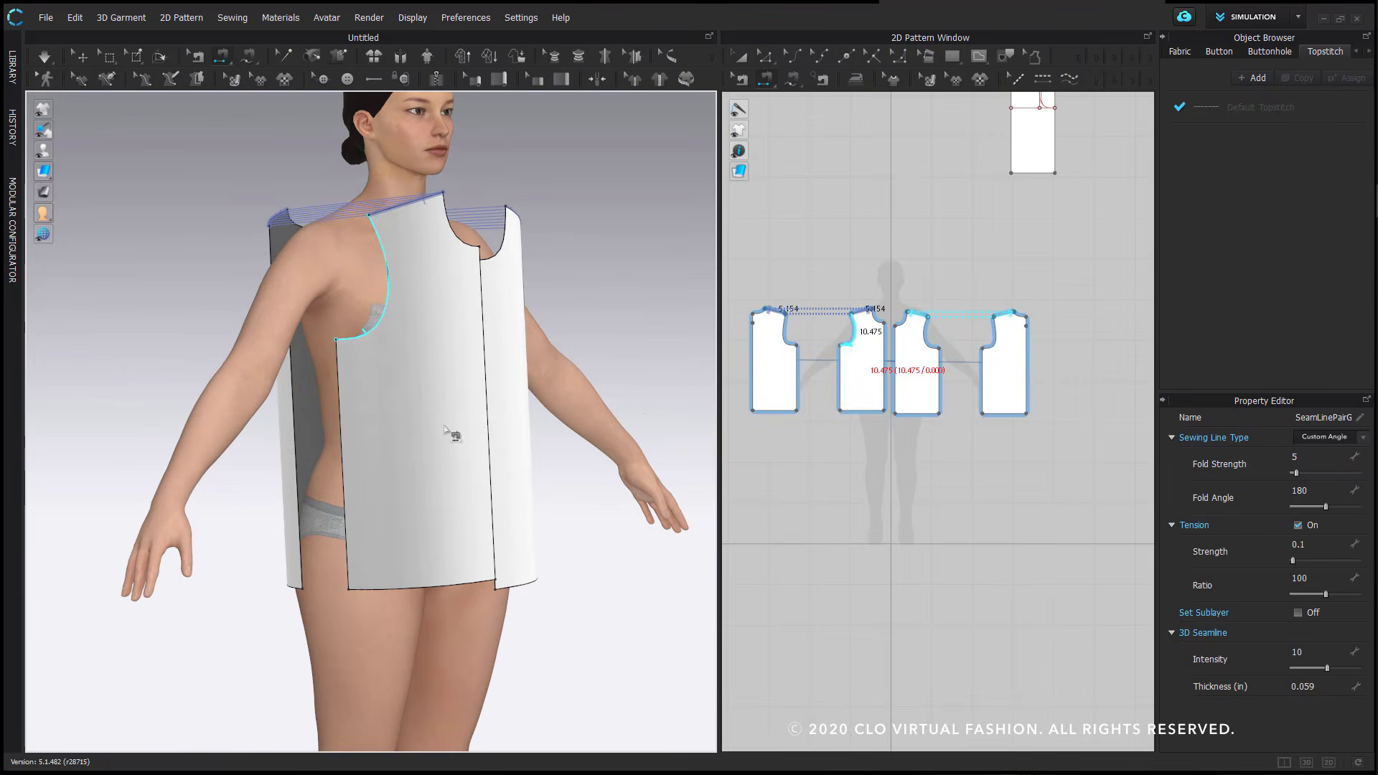
click(799, 363)
click(841, 364)
right_drag(460, 371, 386, 371)
Sew the two centre-front edges together and the two centre-back edges together.
click(400, 351)
click(418, 341)
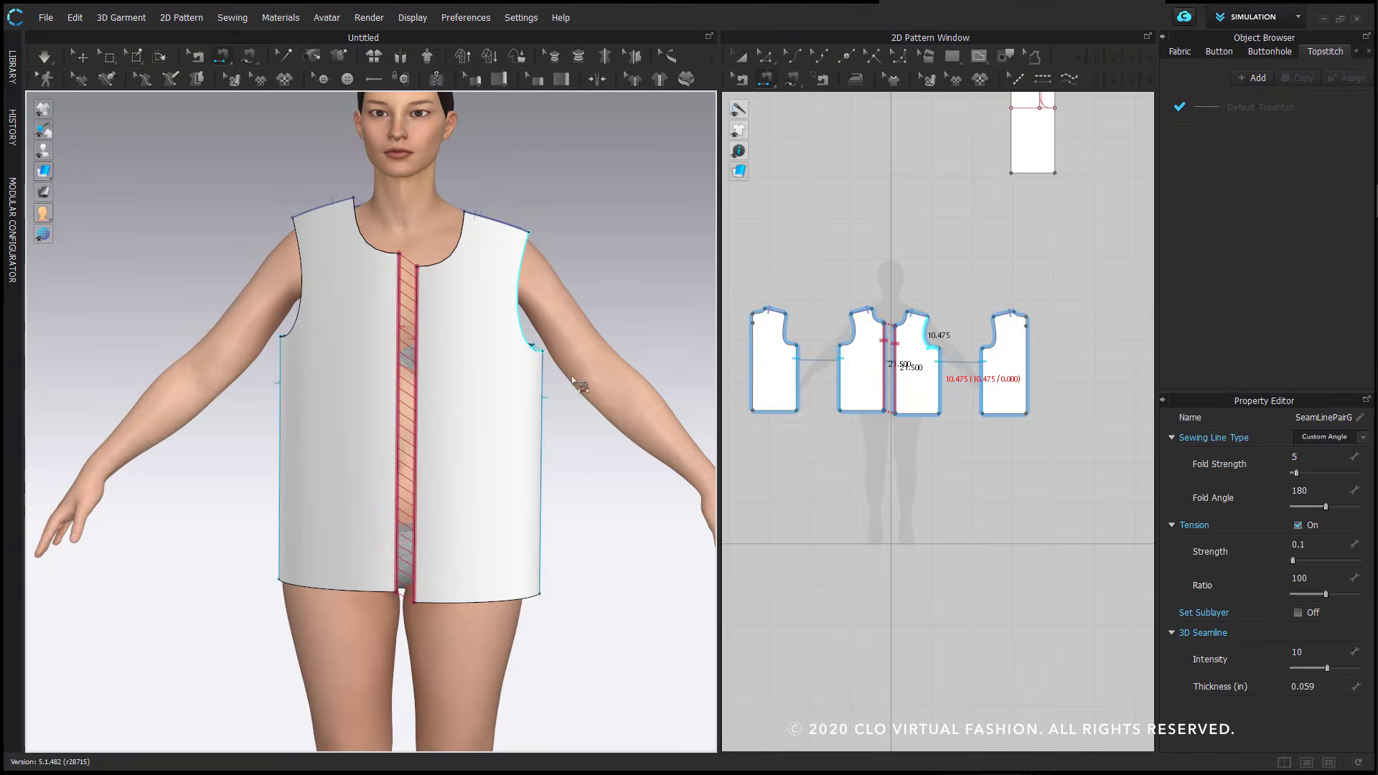
right_drag(582, 386, 328, 392)
click(382, 321)
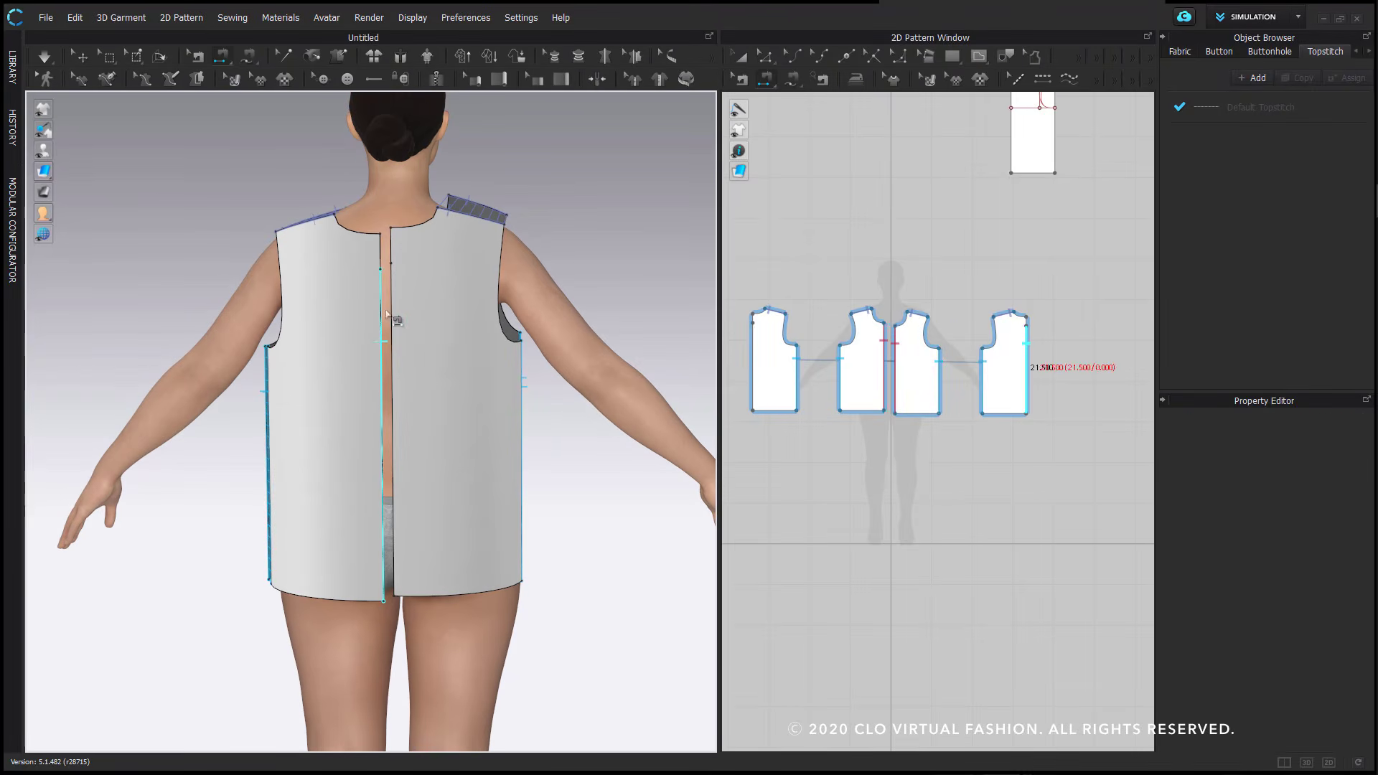
click(393, 316)
scroll(974, 354, up, 6)
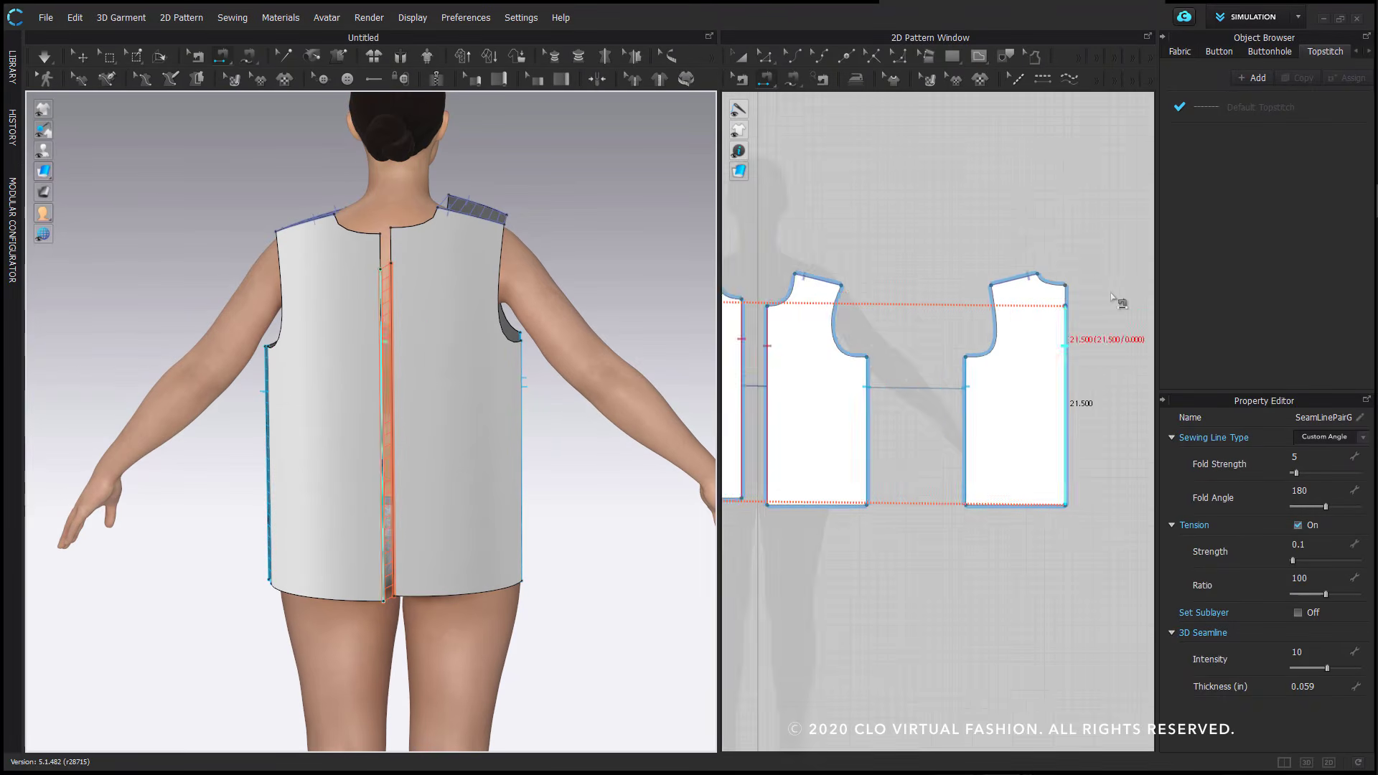
Add a Free Sewing seam along the centre back between the two back pieces.
click(766, 57)
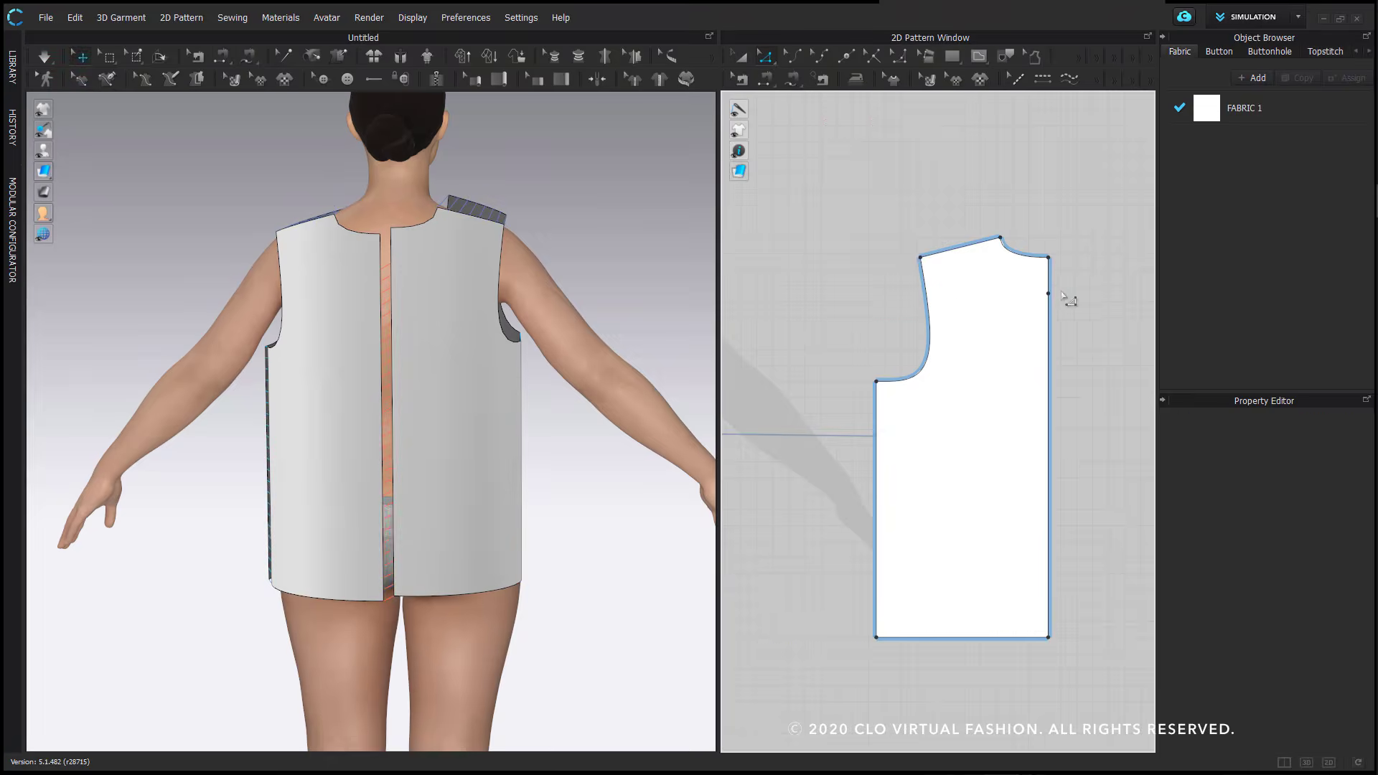
scroll(1062, 296, up, 3)
middle_drag(1063, 295, 1003, 335)
drag(1018, 308, 953, 349)
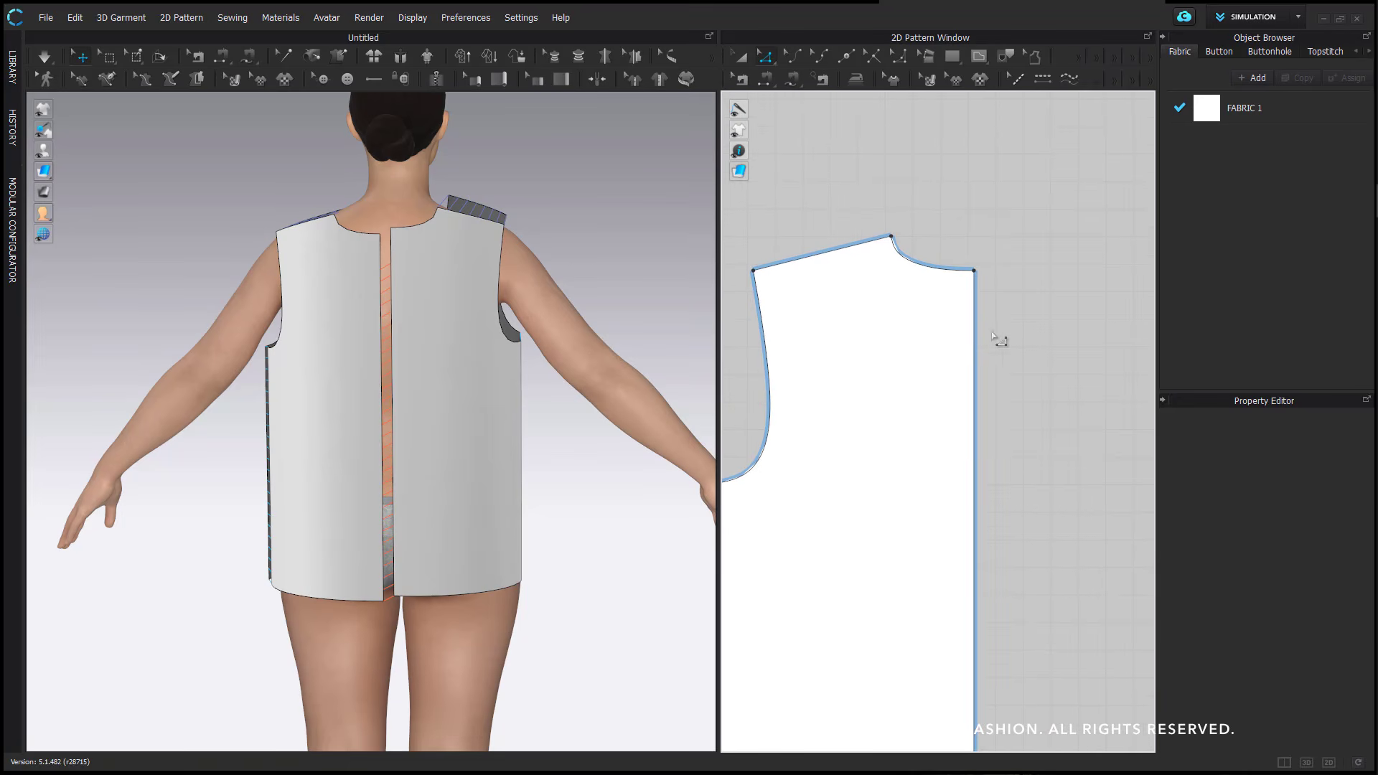
click(741, 79)
click(974, 346)
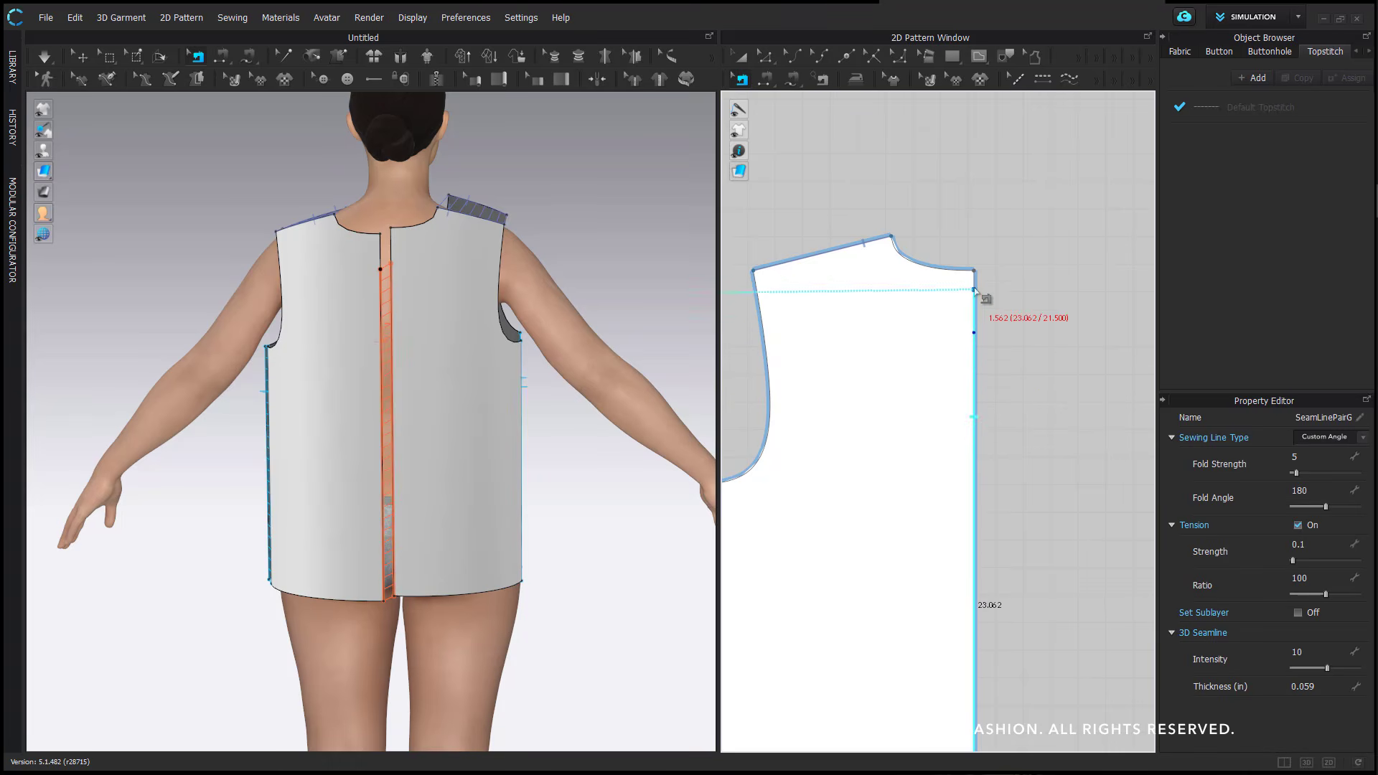
scroll(1004, 330, down, 4)
scroll(993, 373, up, 5)
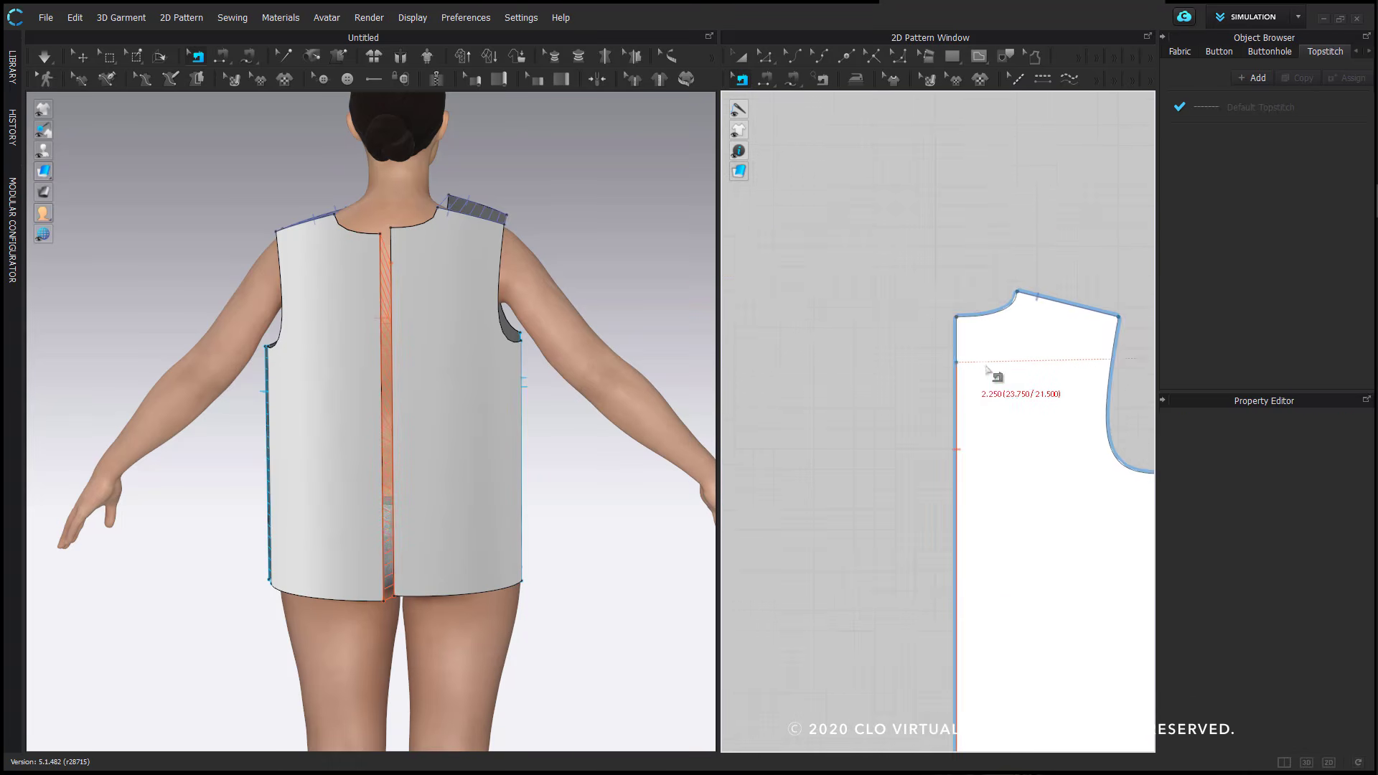
click(927, 373)
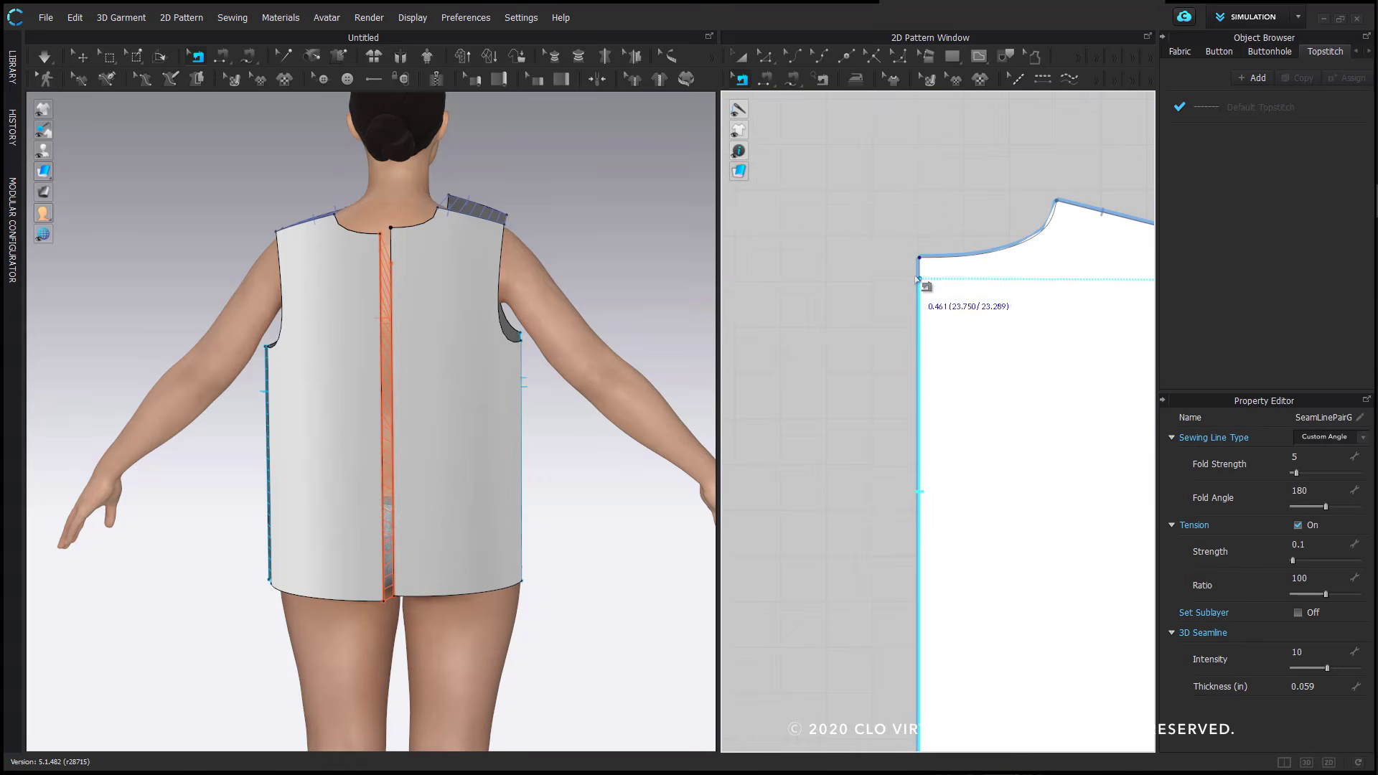
click(894, 225)
right_drag(348, 312, 574, 350)
scroll(964, 397, down, 3)
scroll(967, 402, down, 8)
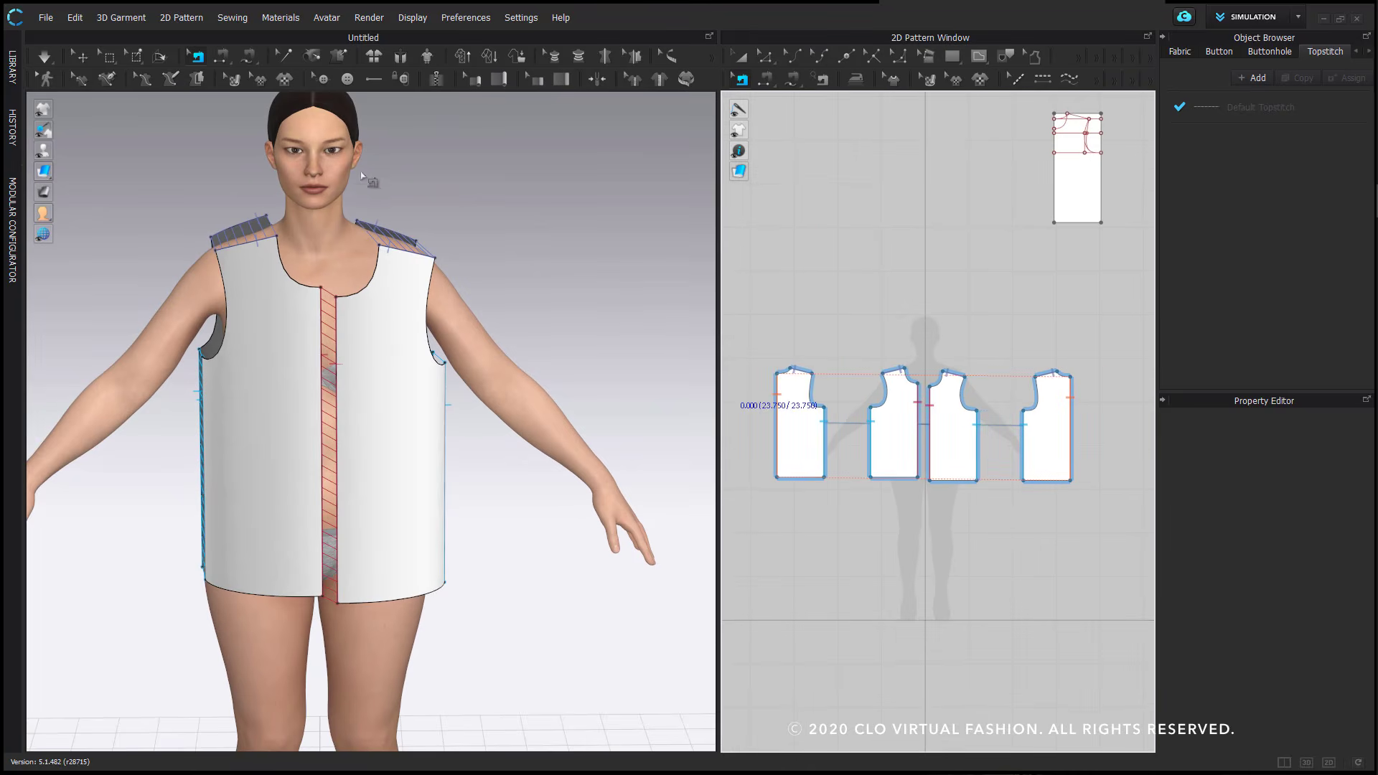
Apply the Muslin_18X20 fabric from the Library to the garment.
key(space)
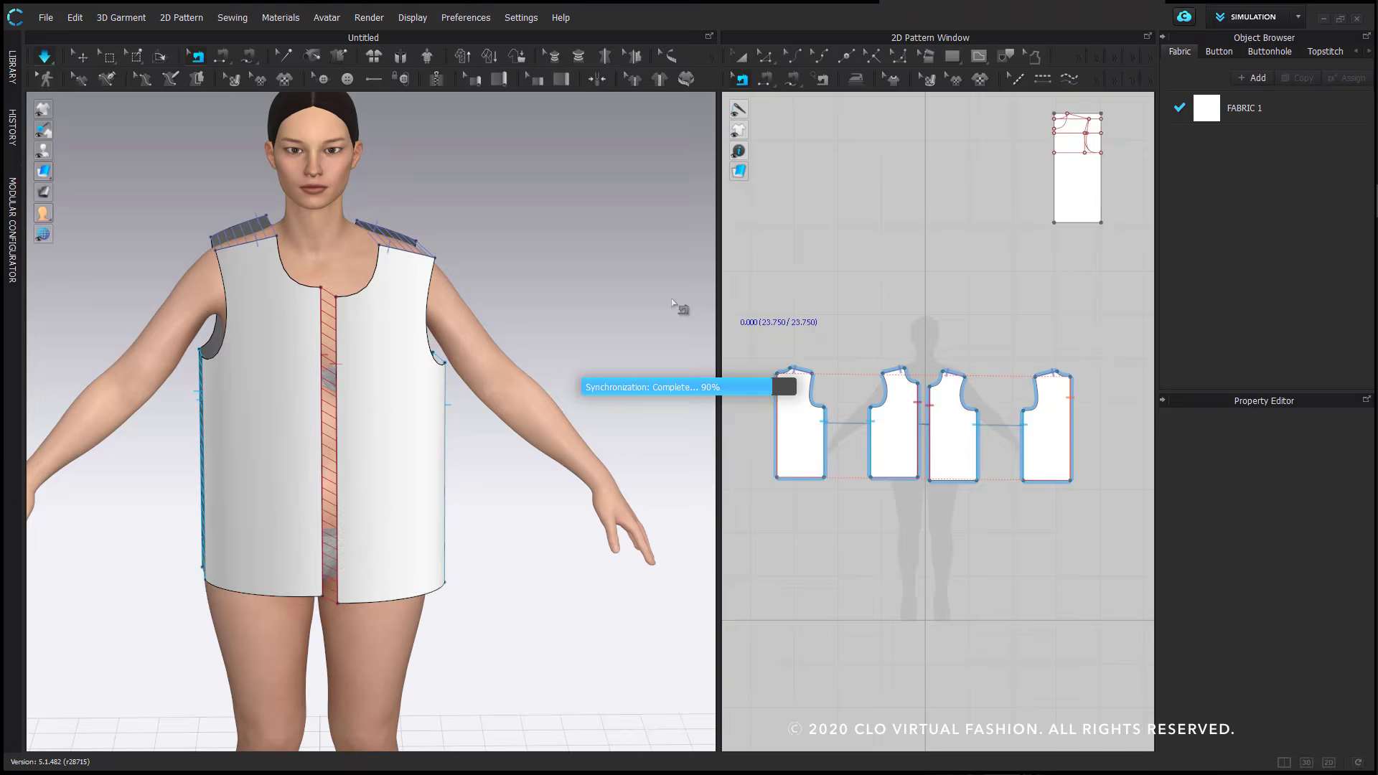
click(742, 59)
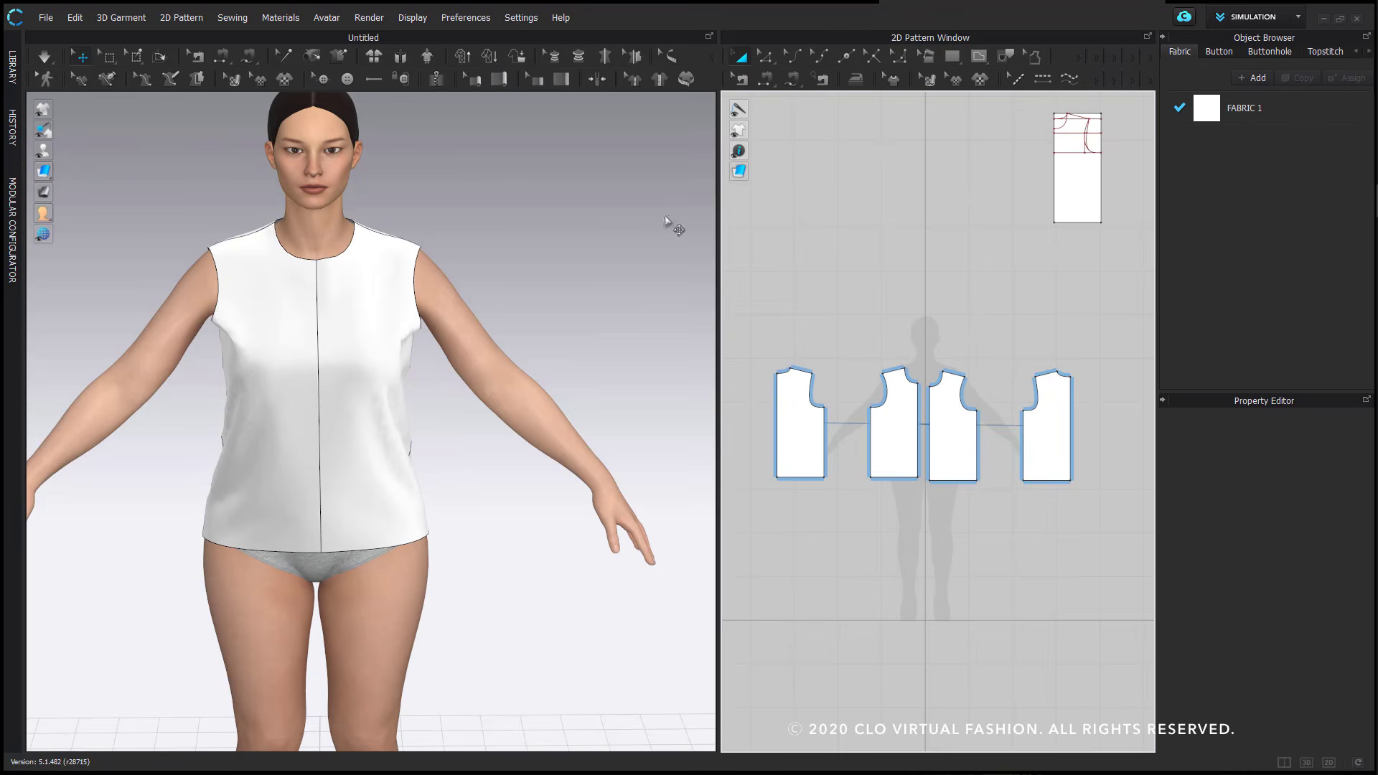
click(12, 65)
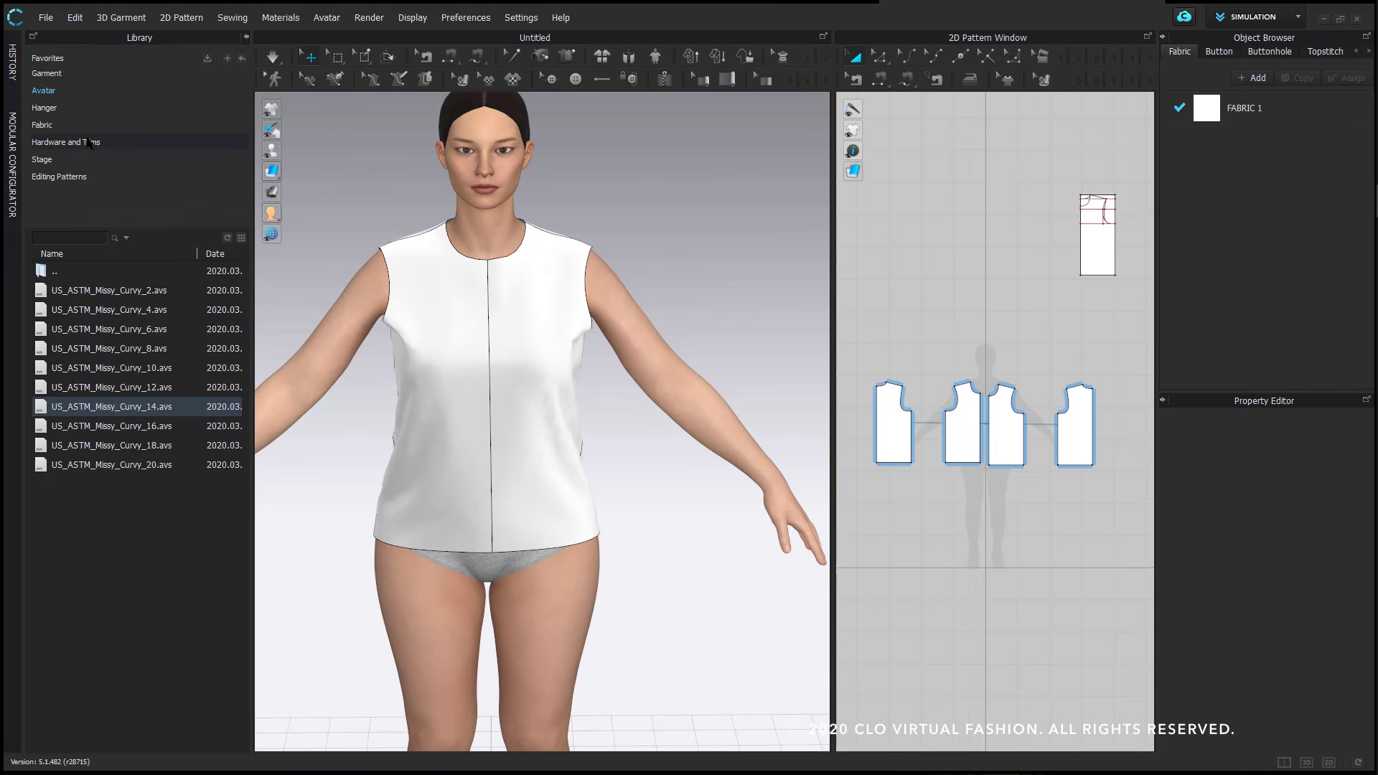
click(69, 126)
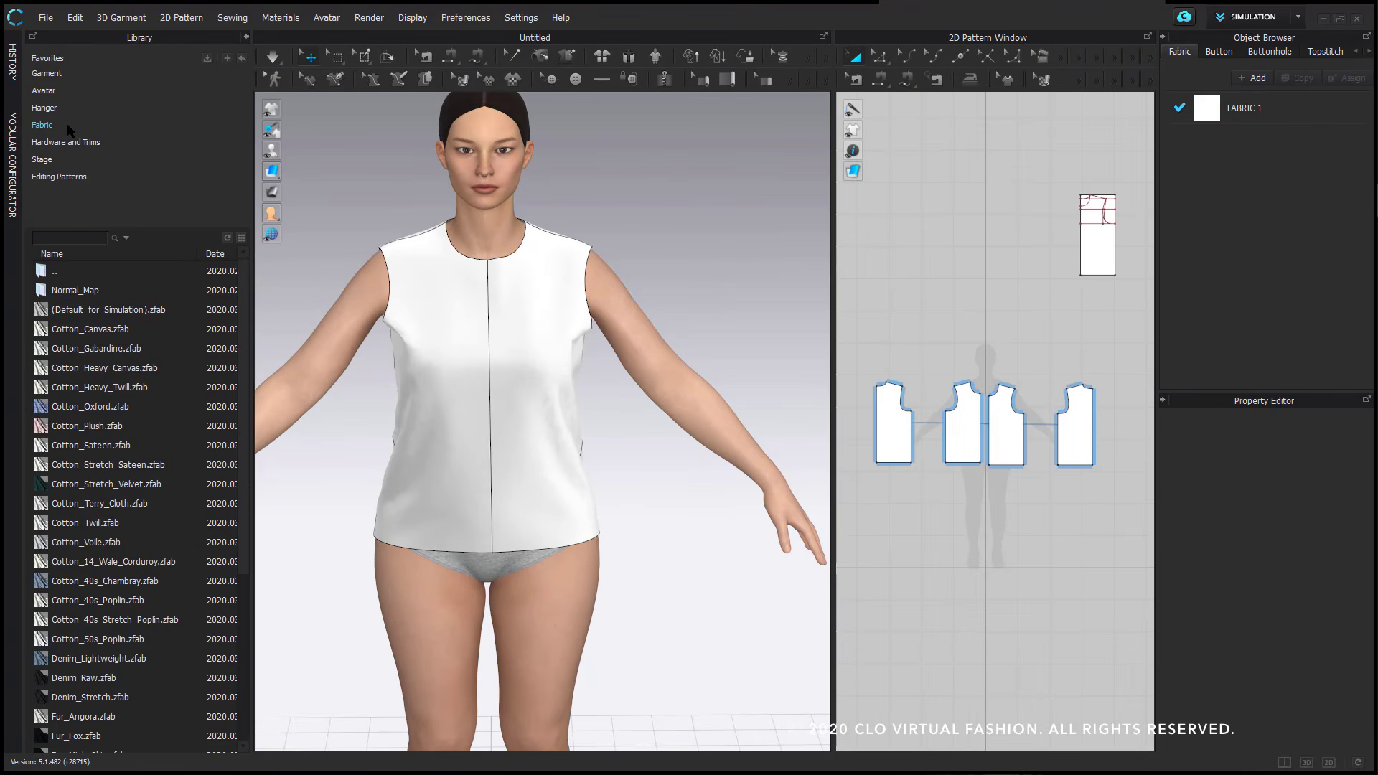
click(1259, 109)
drag(1261, 113, 1253, 111)
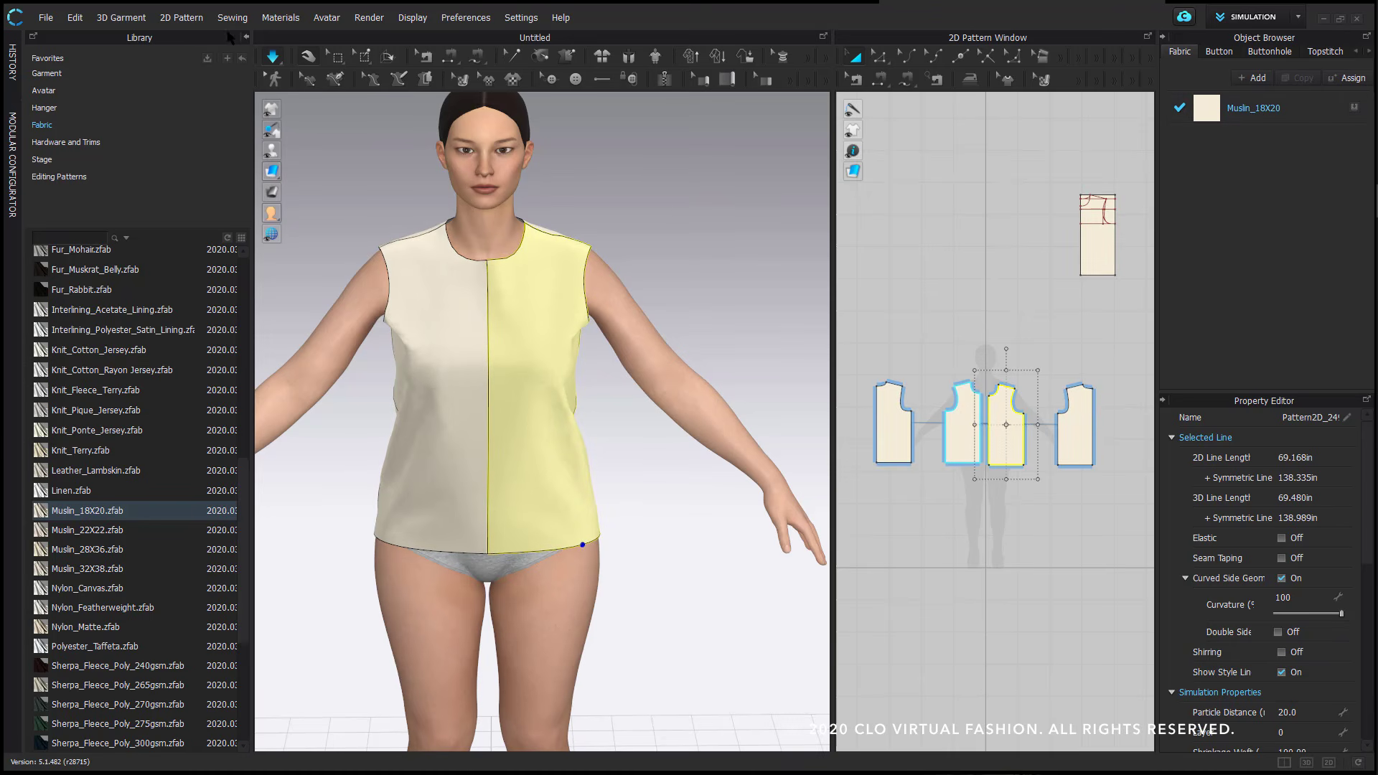
click(246, 37)
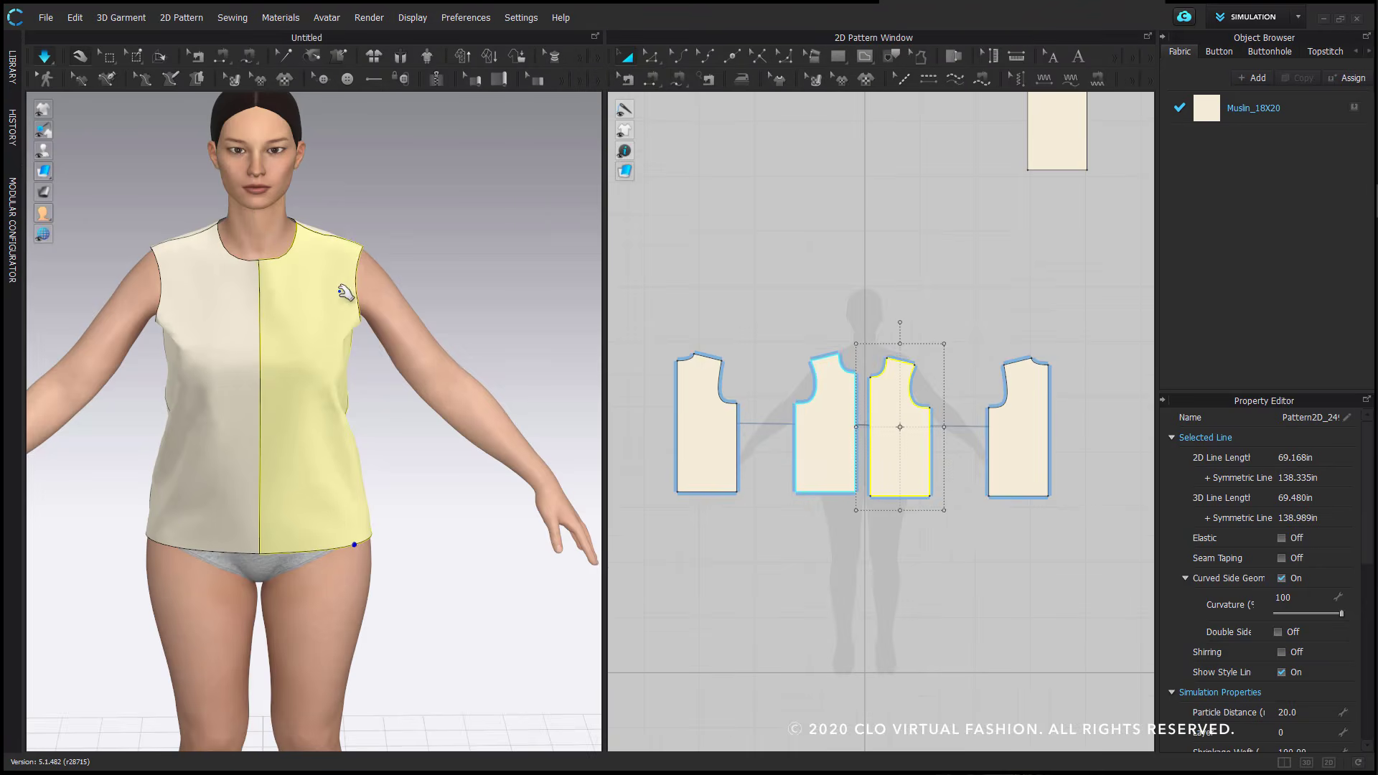
scroll(347, 294, up, 2)
Resimulate so the muslin top drapes, then inspect it from three-quarter and side views.
key(space)
click(217, 267)
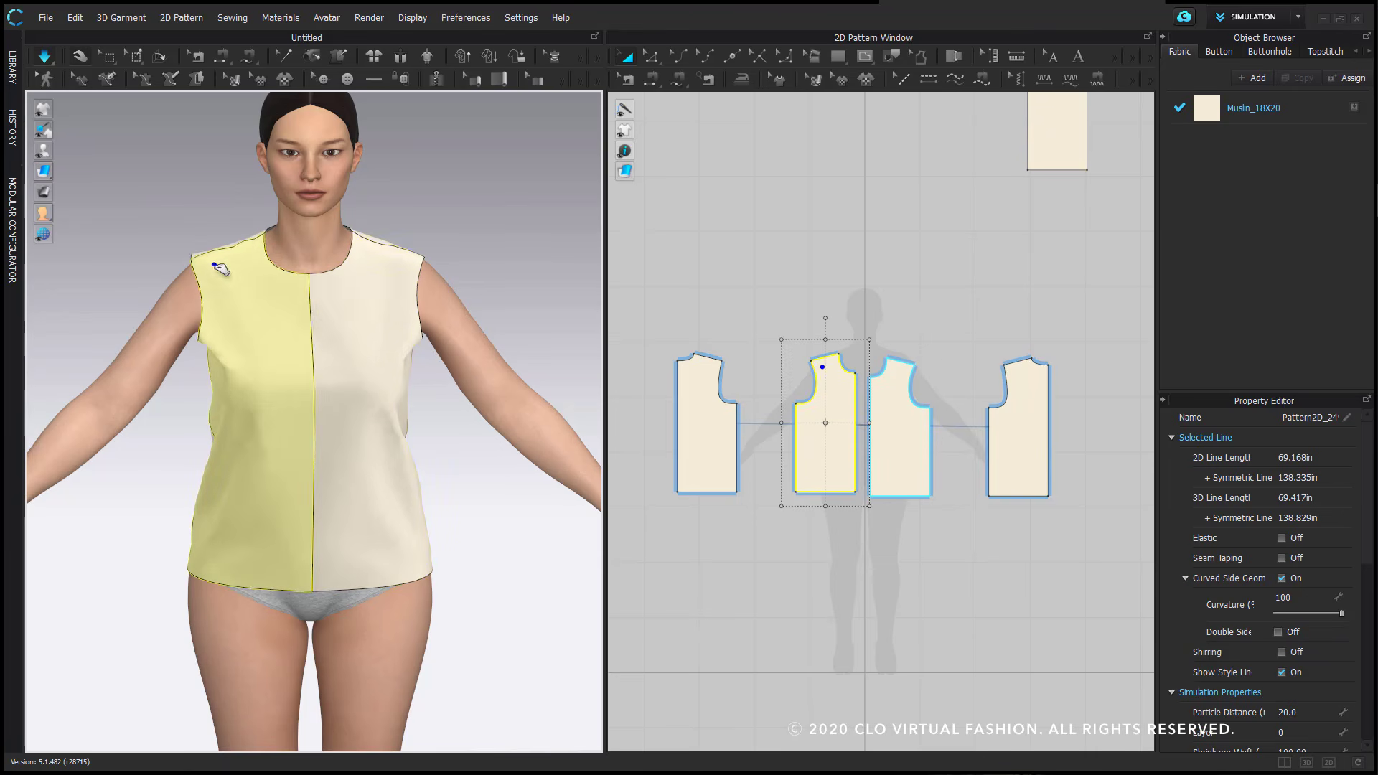
click(413, 253)
click(523, 314)
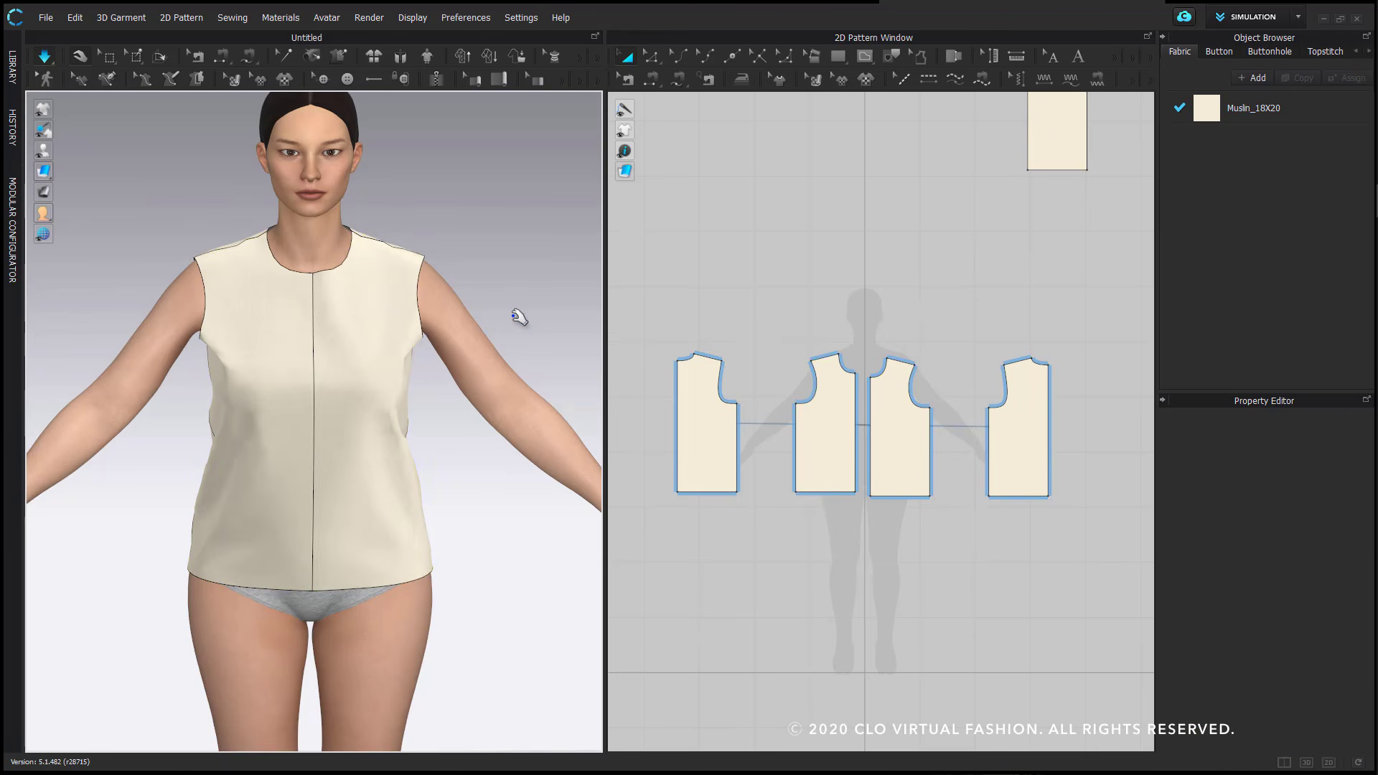
scroll(516, 315, up, 1)
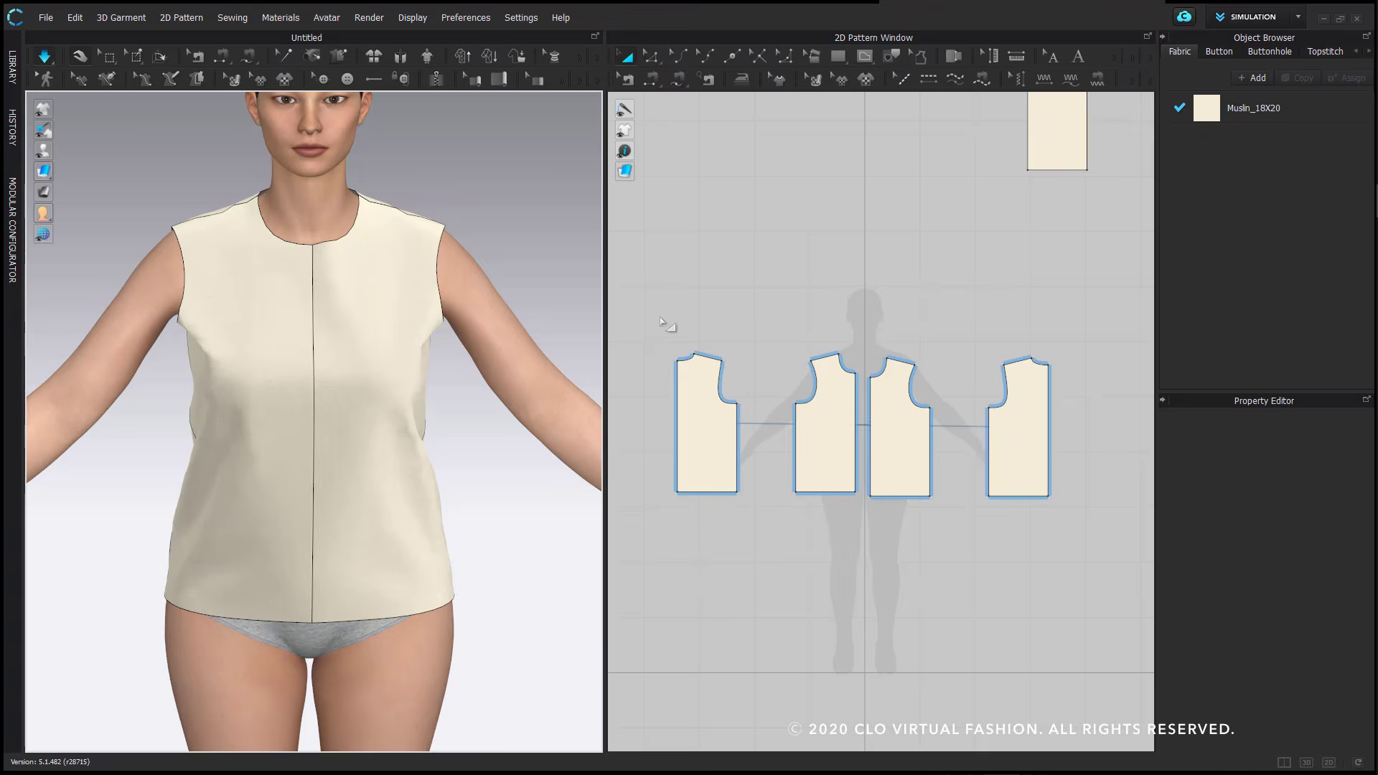
right_drag(596, 327, 664, 320)
right_drag(425, 339, 363, 367)
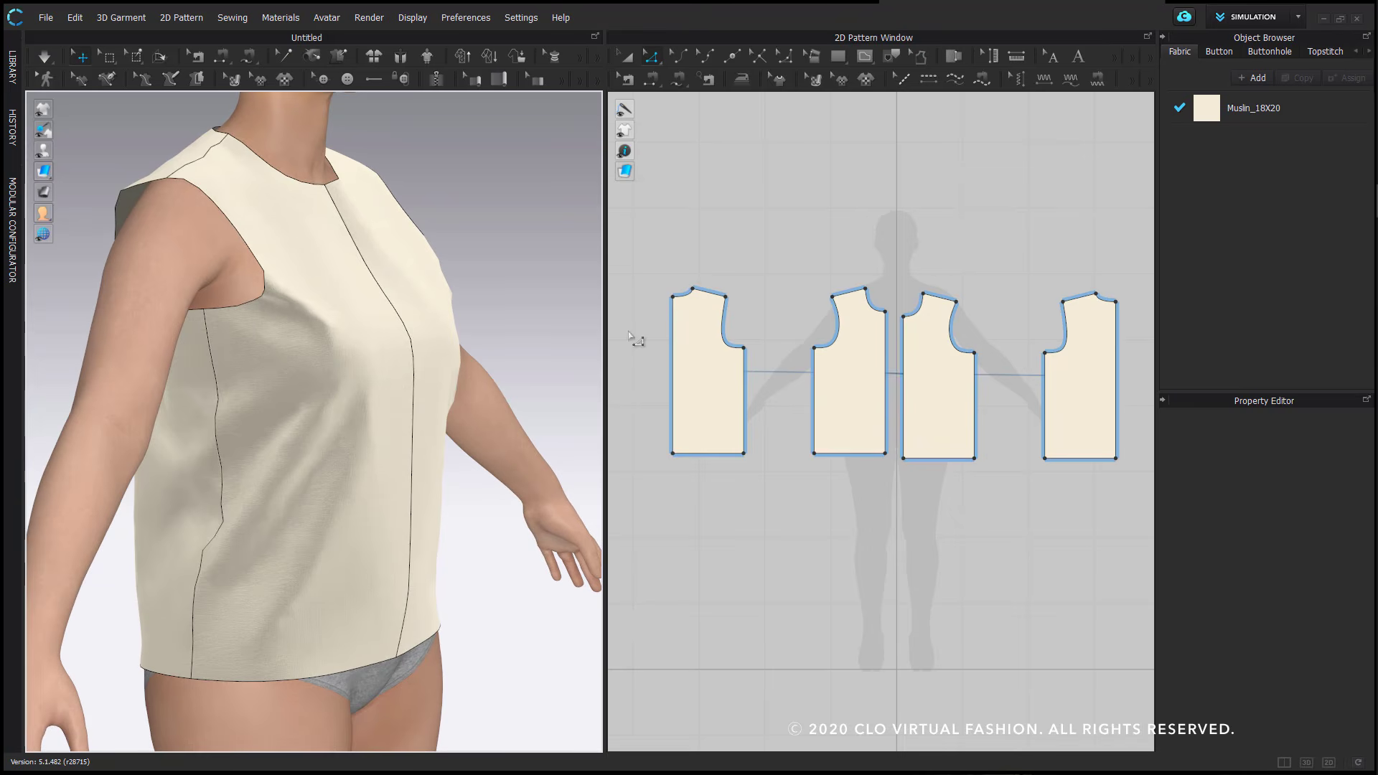
middle_drag(914, 320, 943, 365)
scroll(842, 352, up, 3)
middle_drag(843, 353, 747, 388)
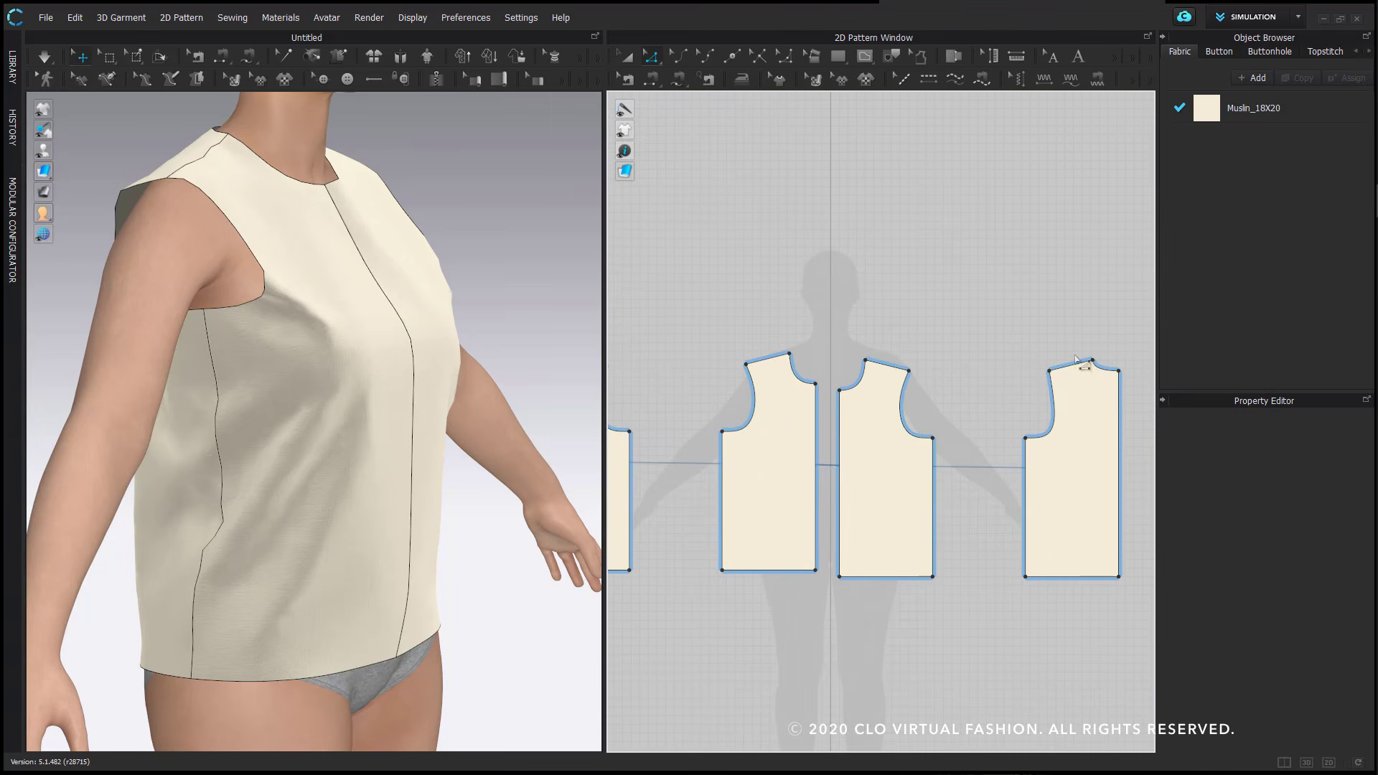
Select the armhole lines on the rotated and front pieces and bring up their editing options.
click(1093, 368)
shift+click(890, 371)
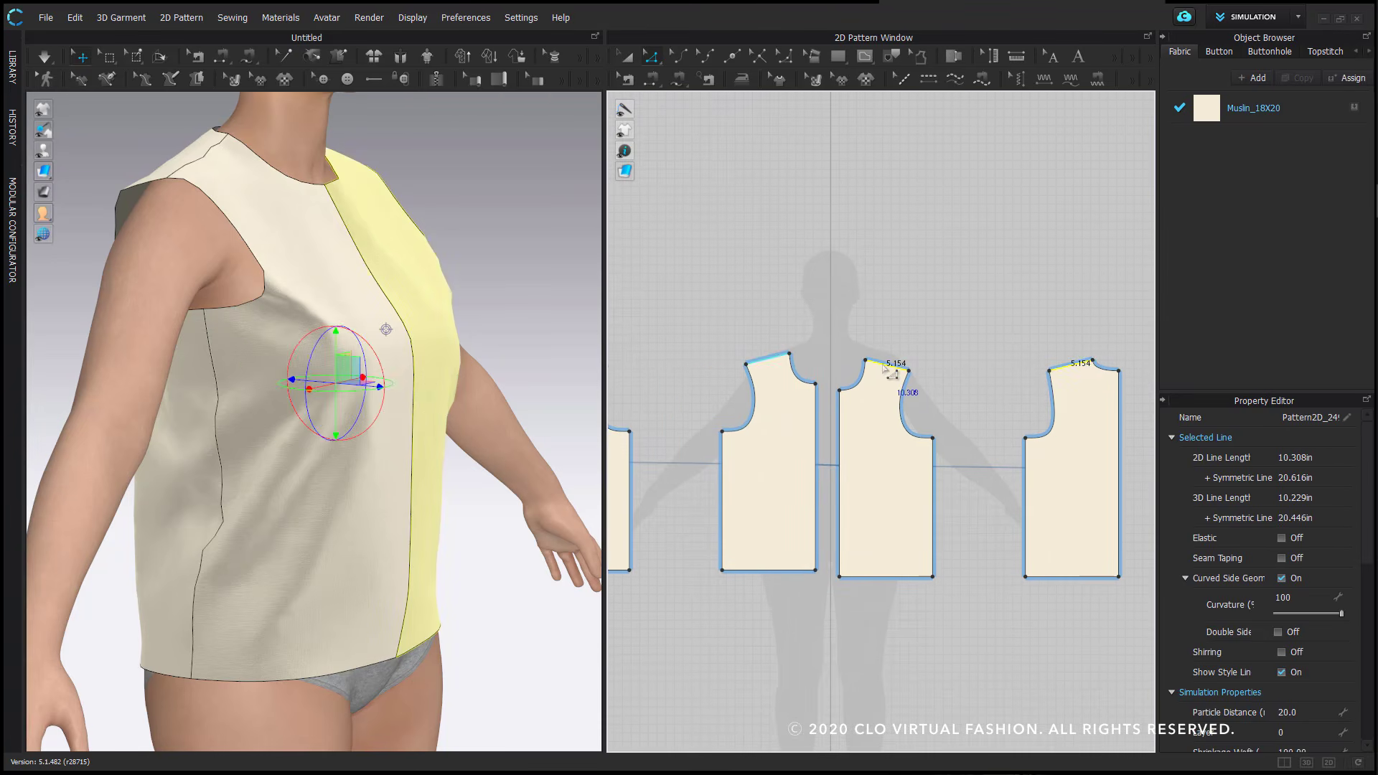
click(1091, 346)
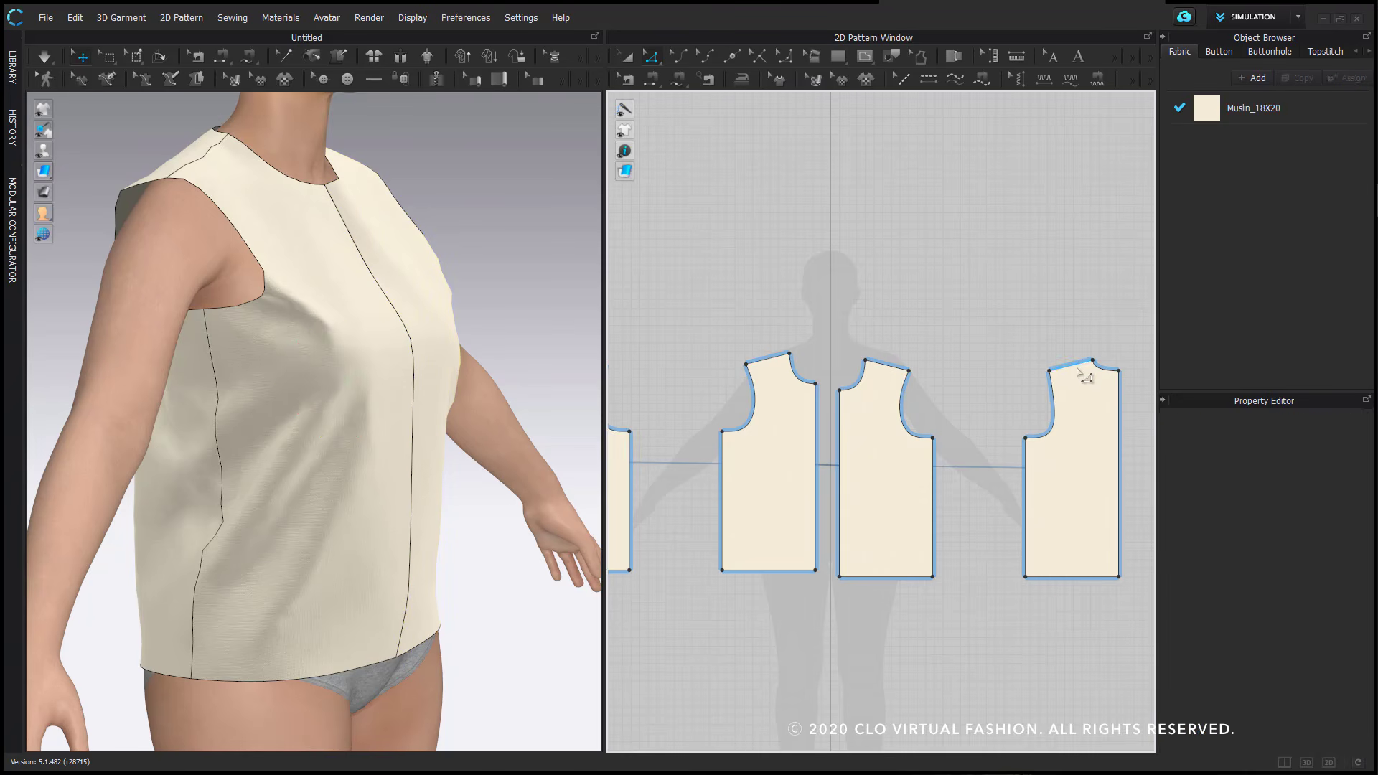
click(1071, 364)
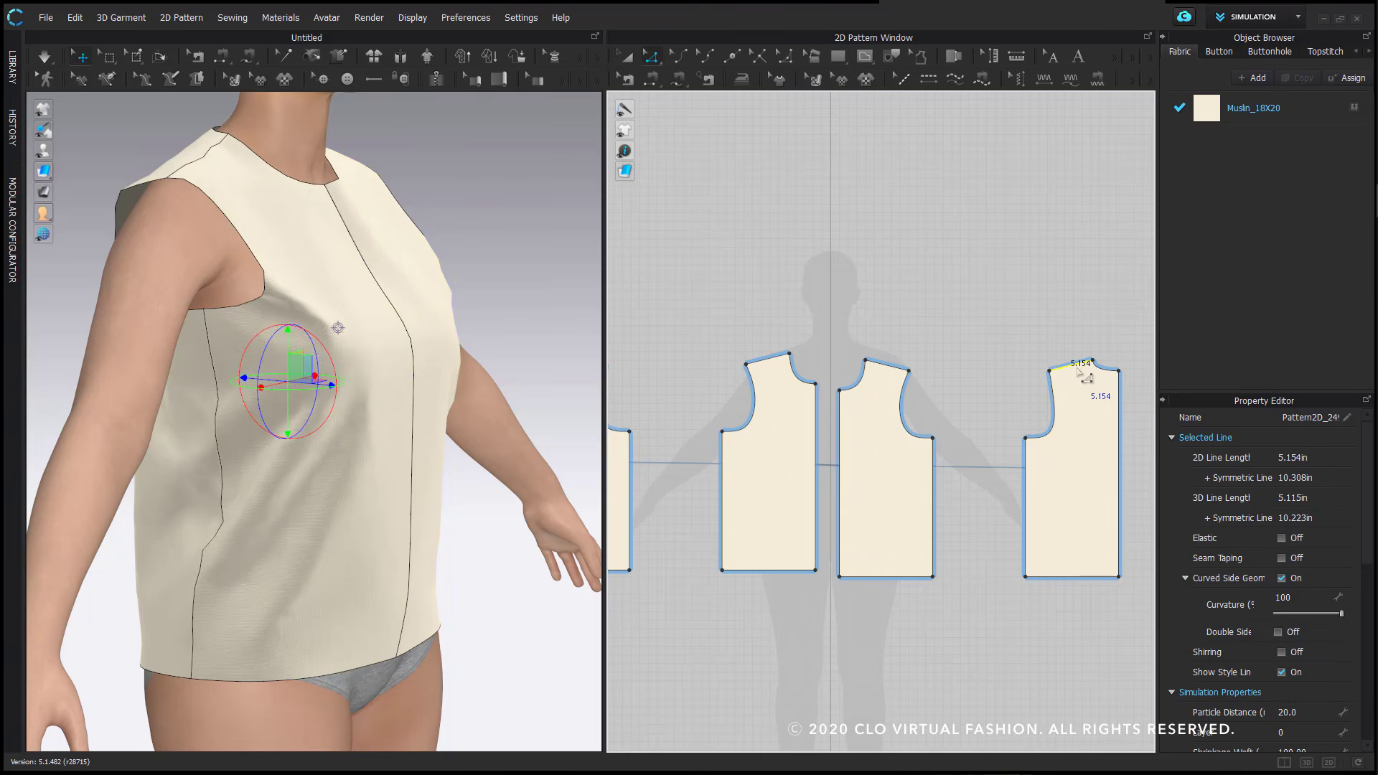
shift+click(888, 373)
right_click(888, 372)
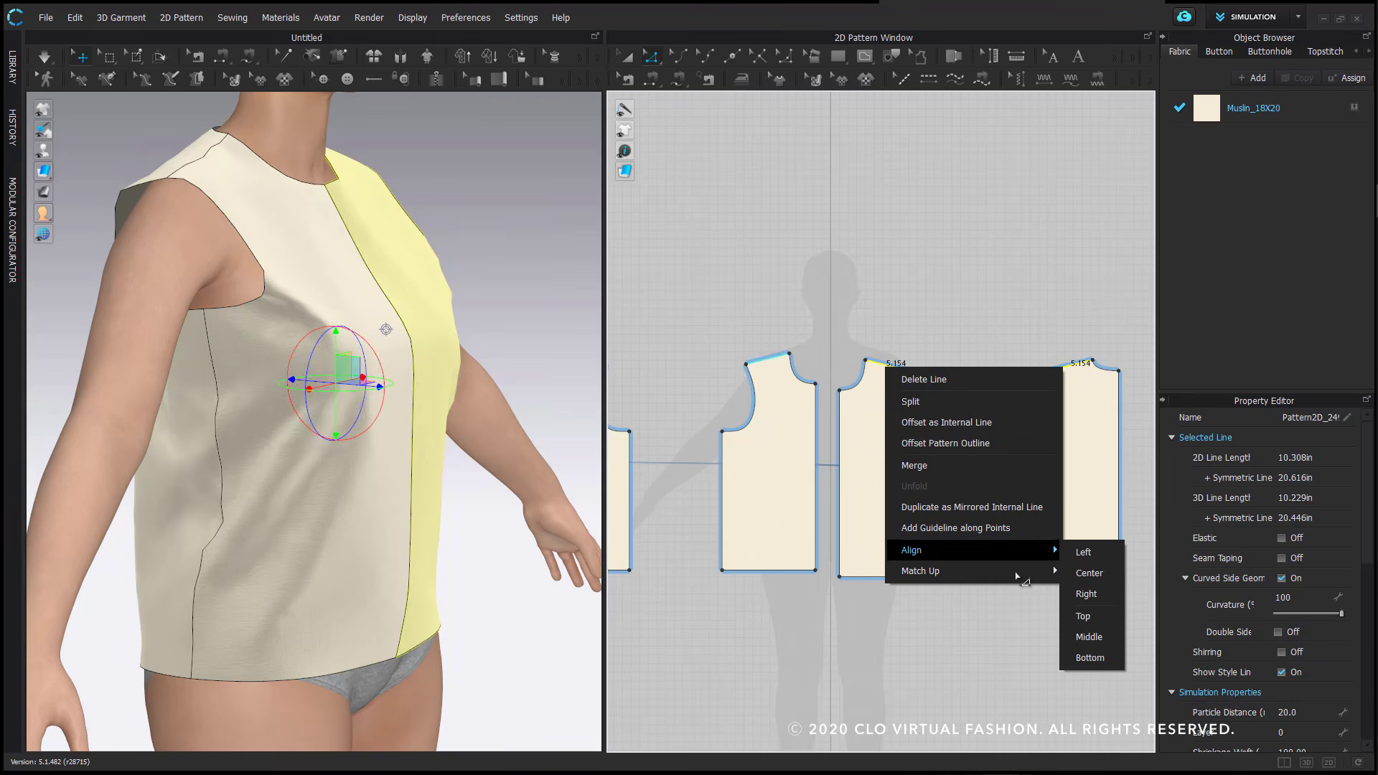
mouse_move(965, 580)
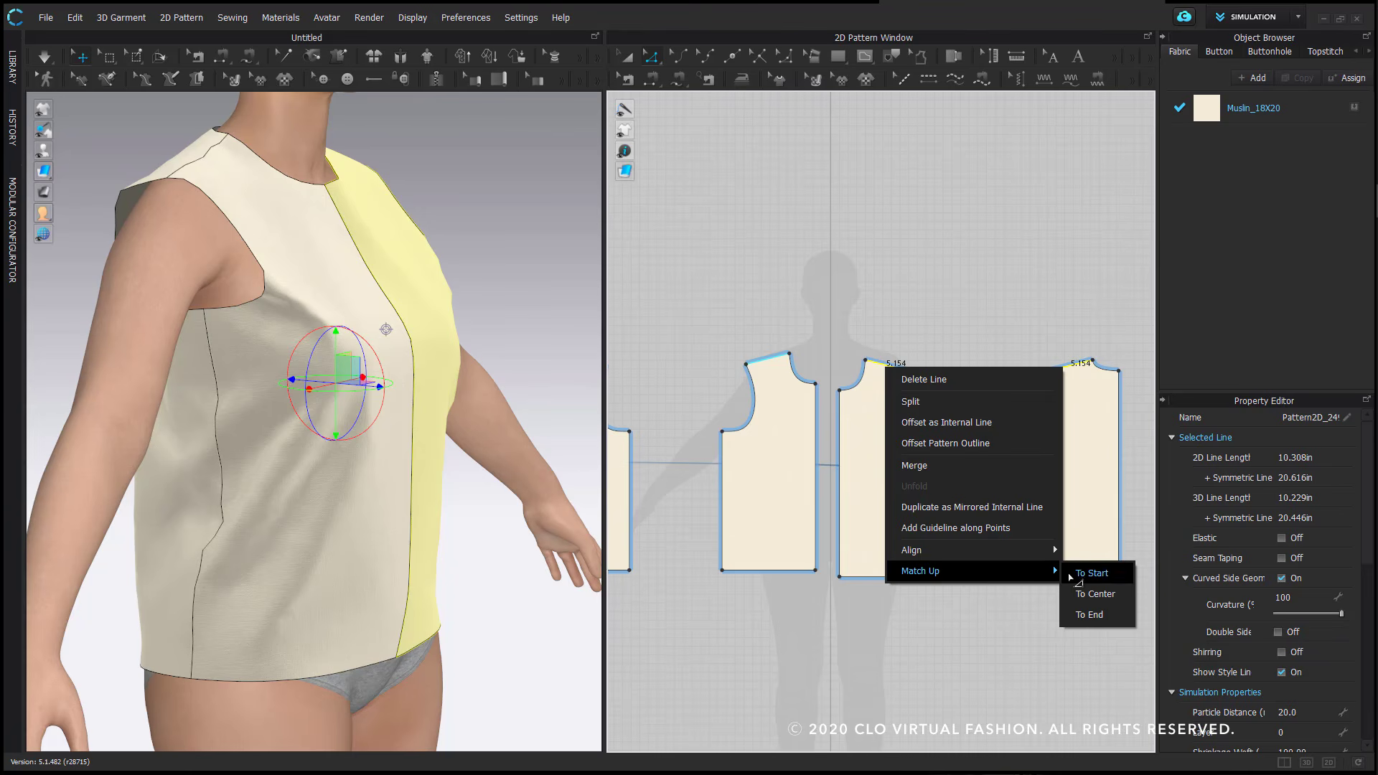
Match the armhole lines up To End and check the resulting armhole curve.
click(1105, 616)
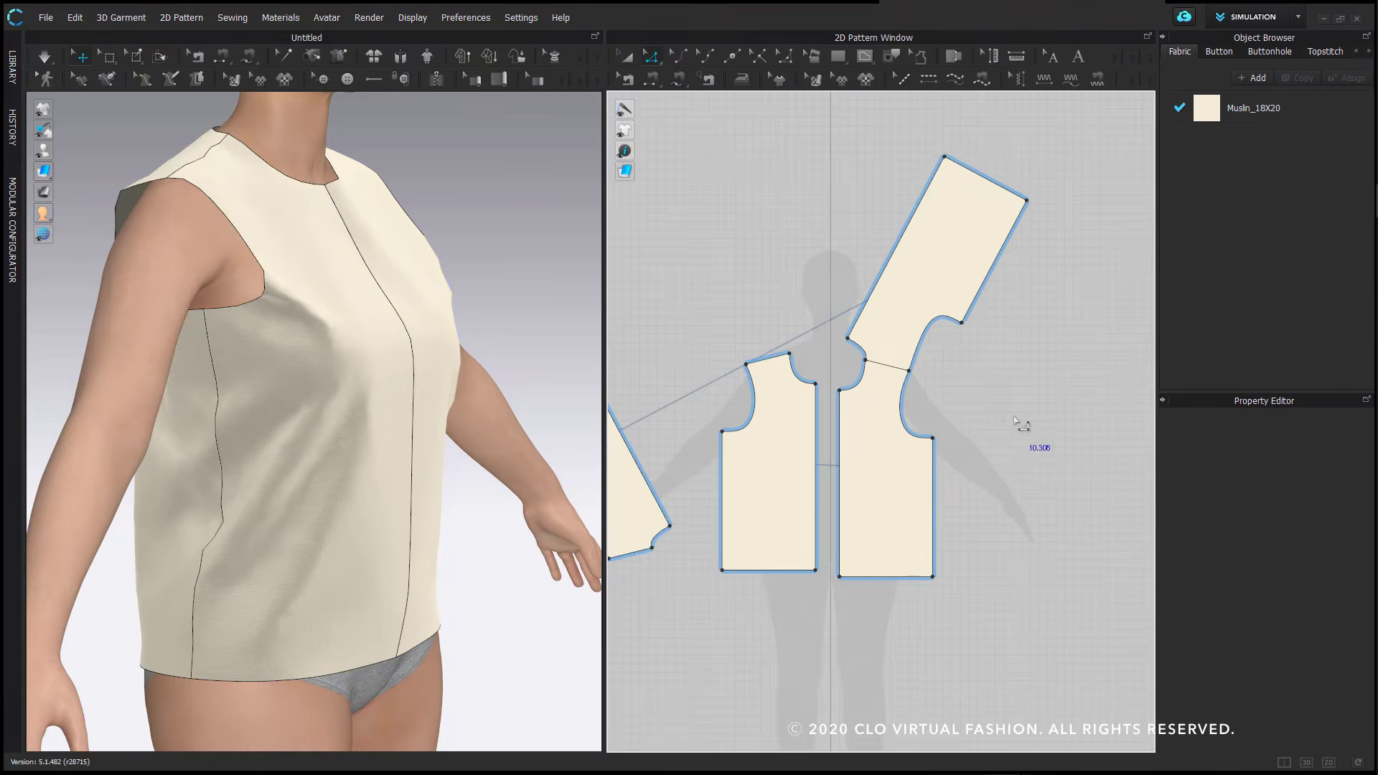
scroll(1024, 428, up, 8)
key(v)
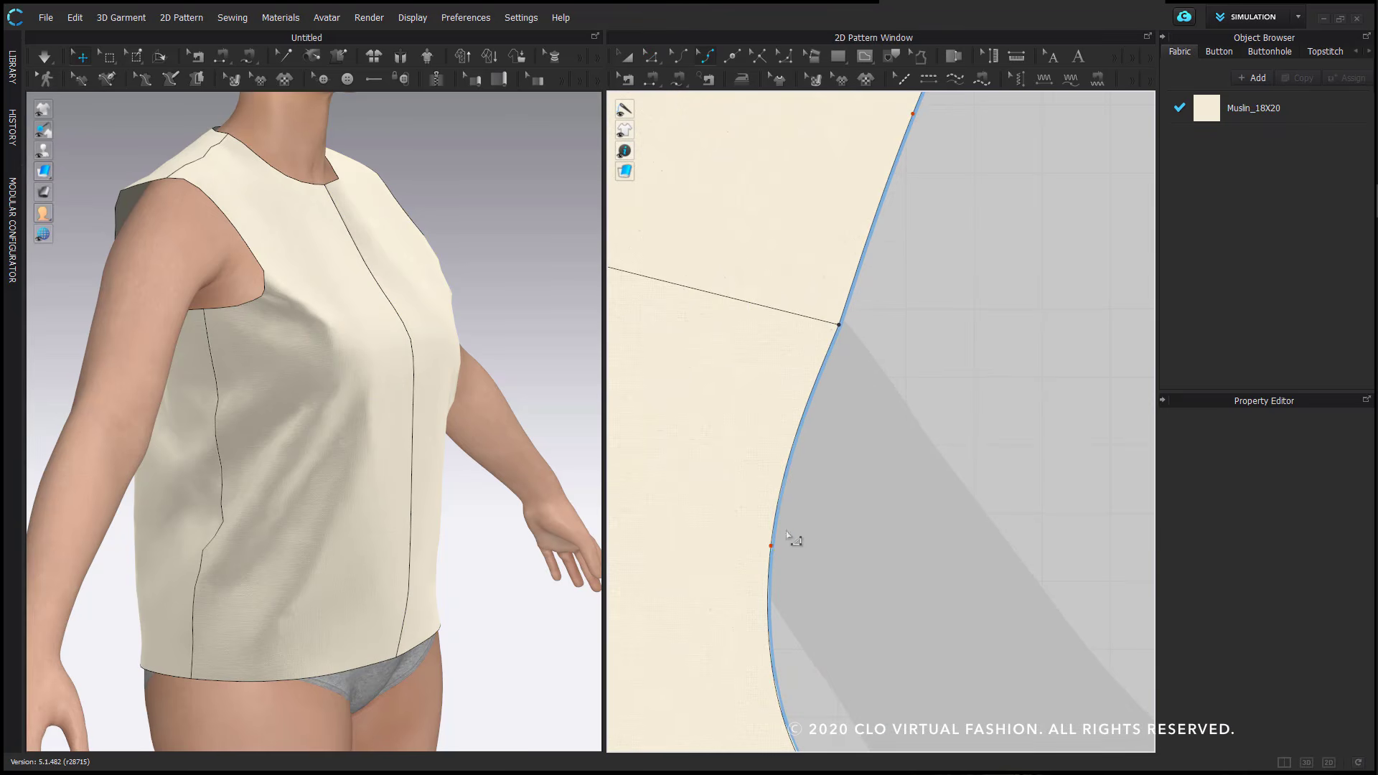
click(772, 547)
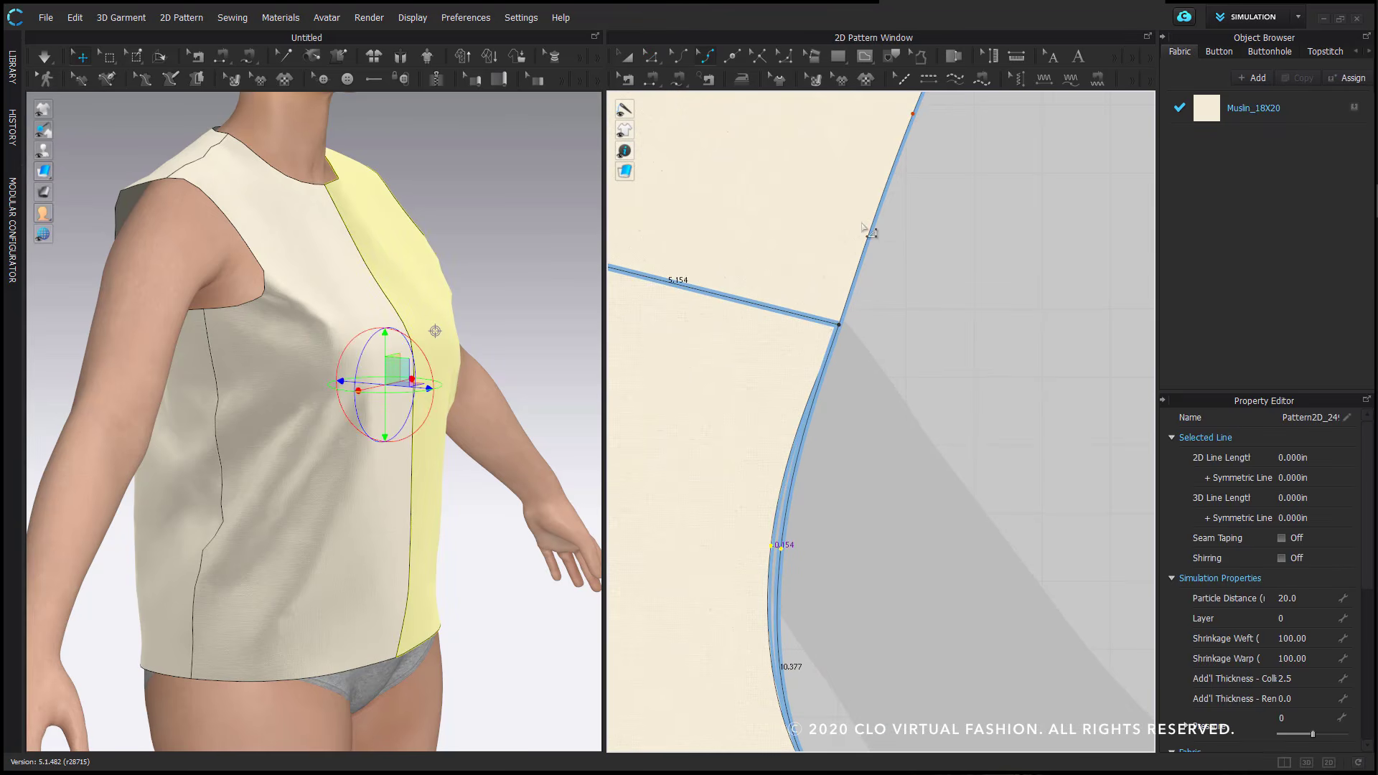
scroll(863, 228, down, 5)
scroll(890, 301, up, 5)
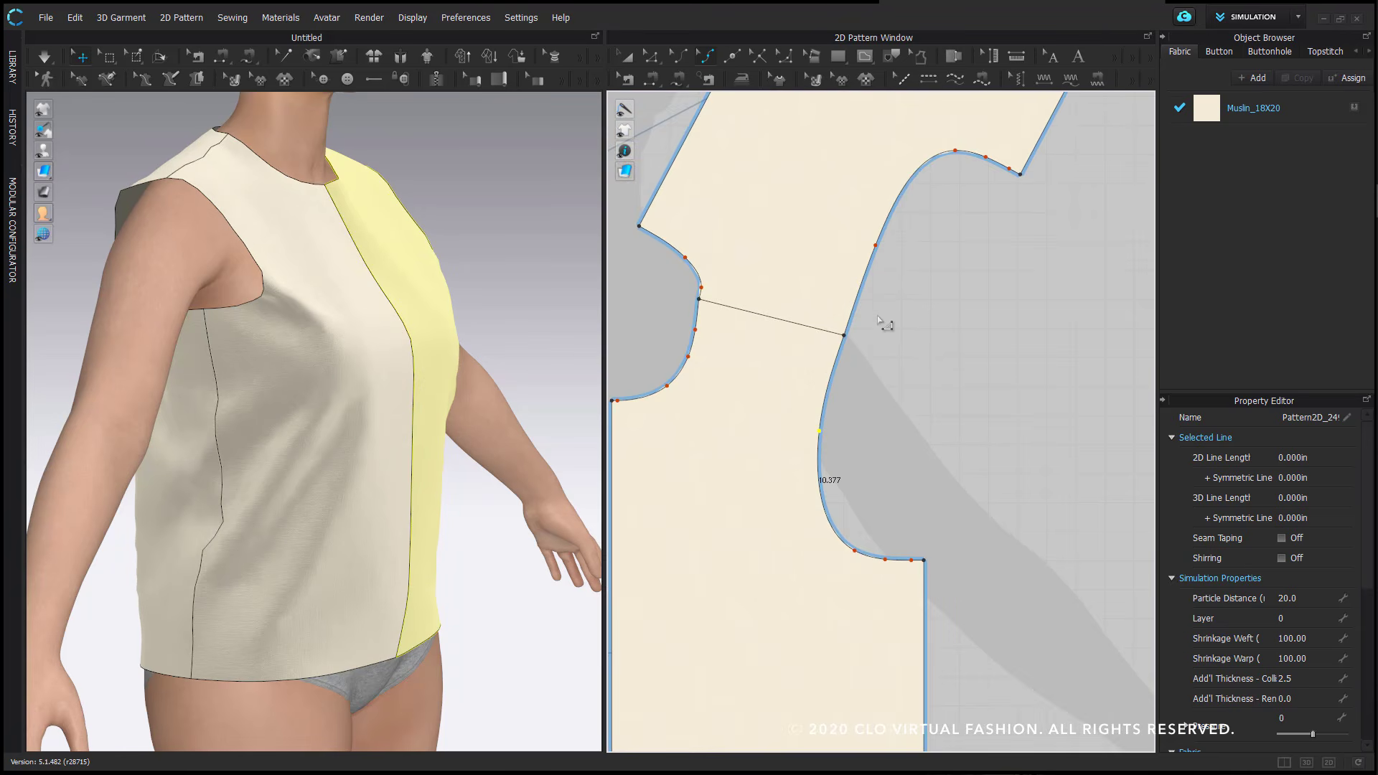
scroll(818, 351, up, 3)
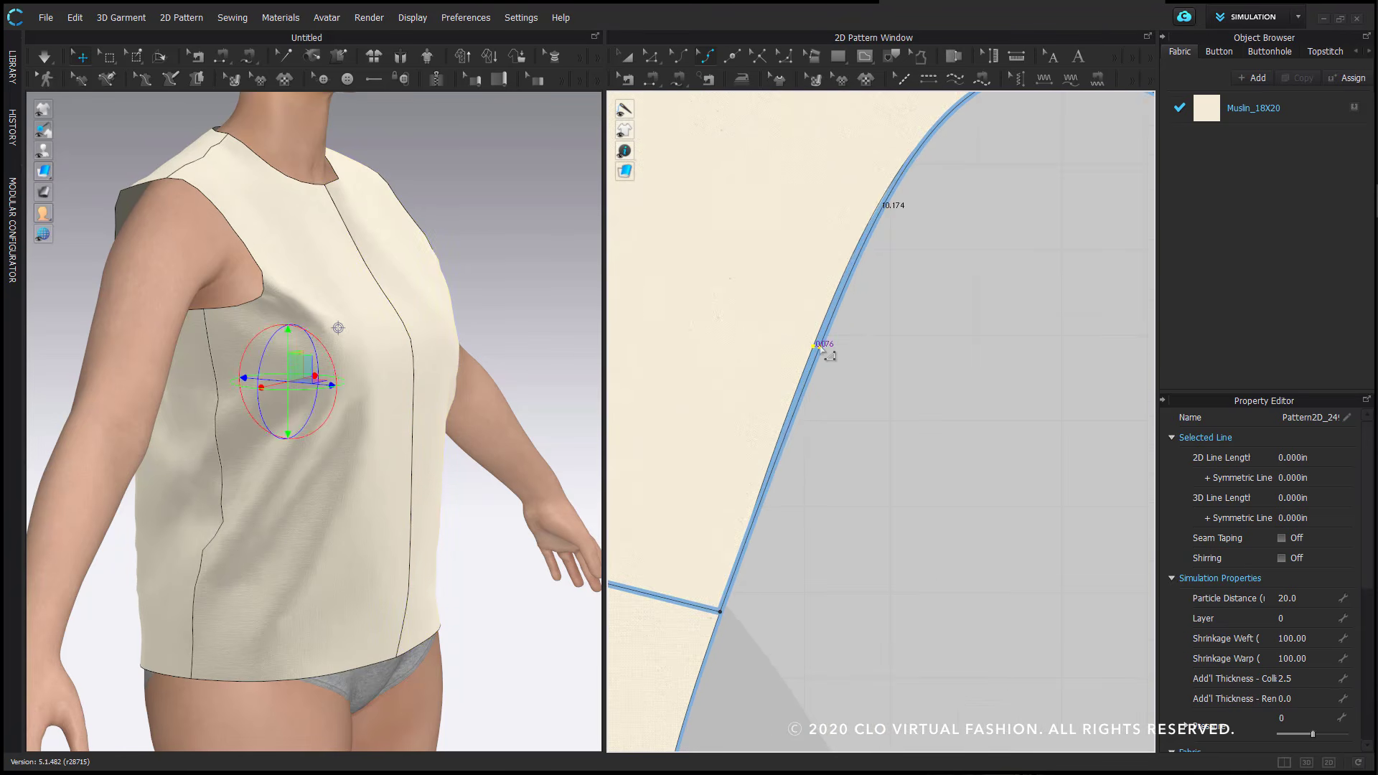
scroll(829, 355, down, 6)
scroll(794, 402, up, 5)
scroll(794, 352, down, 8)
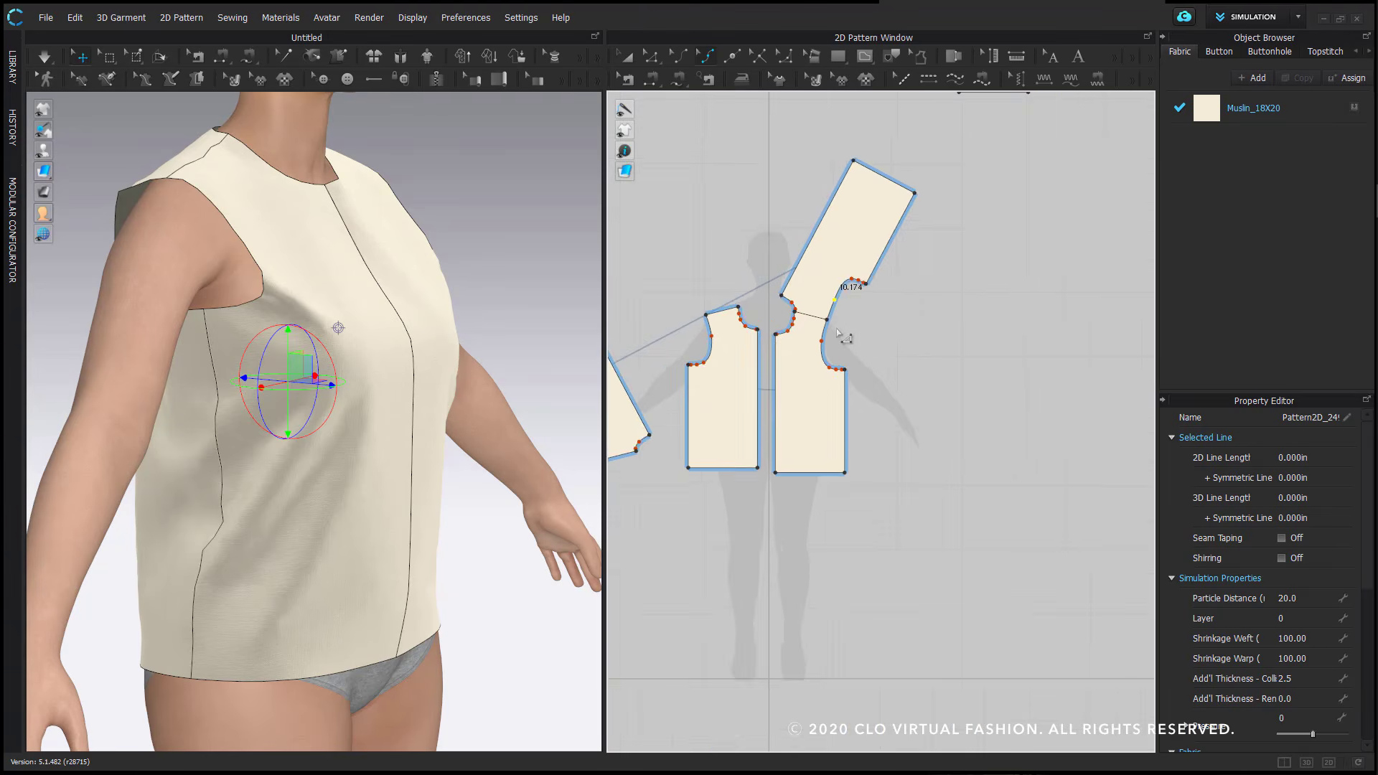
Match the rotated piece's 16 in side edge up To End with the front side edge.
click(627, 57)
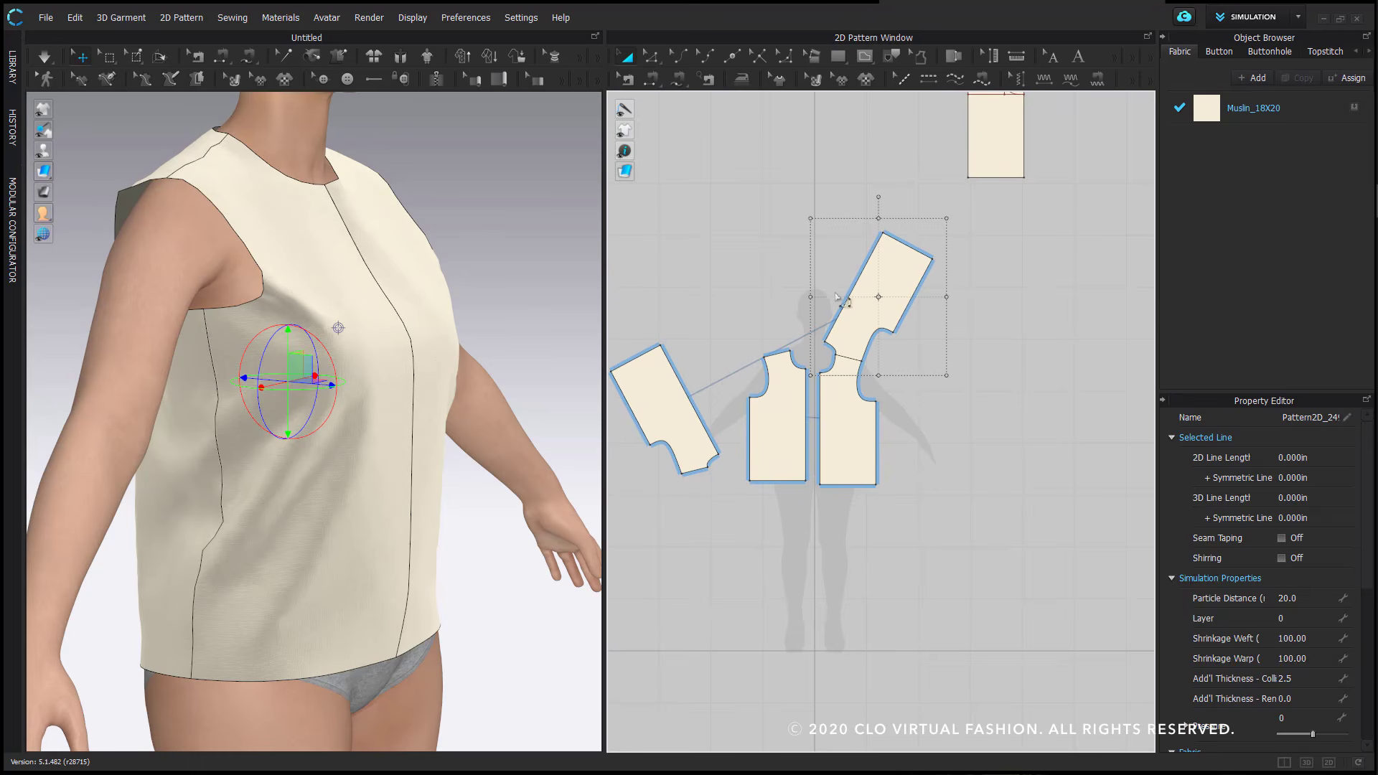
click(821, 182)
key(z)
click(921, 296)
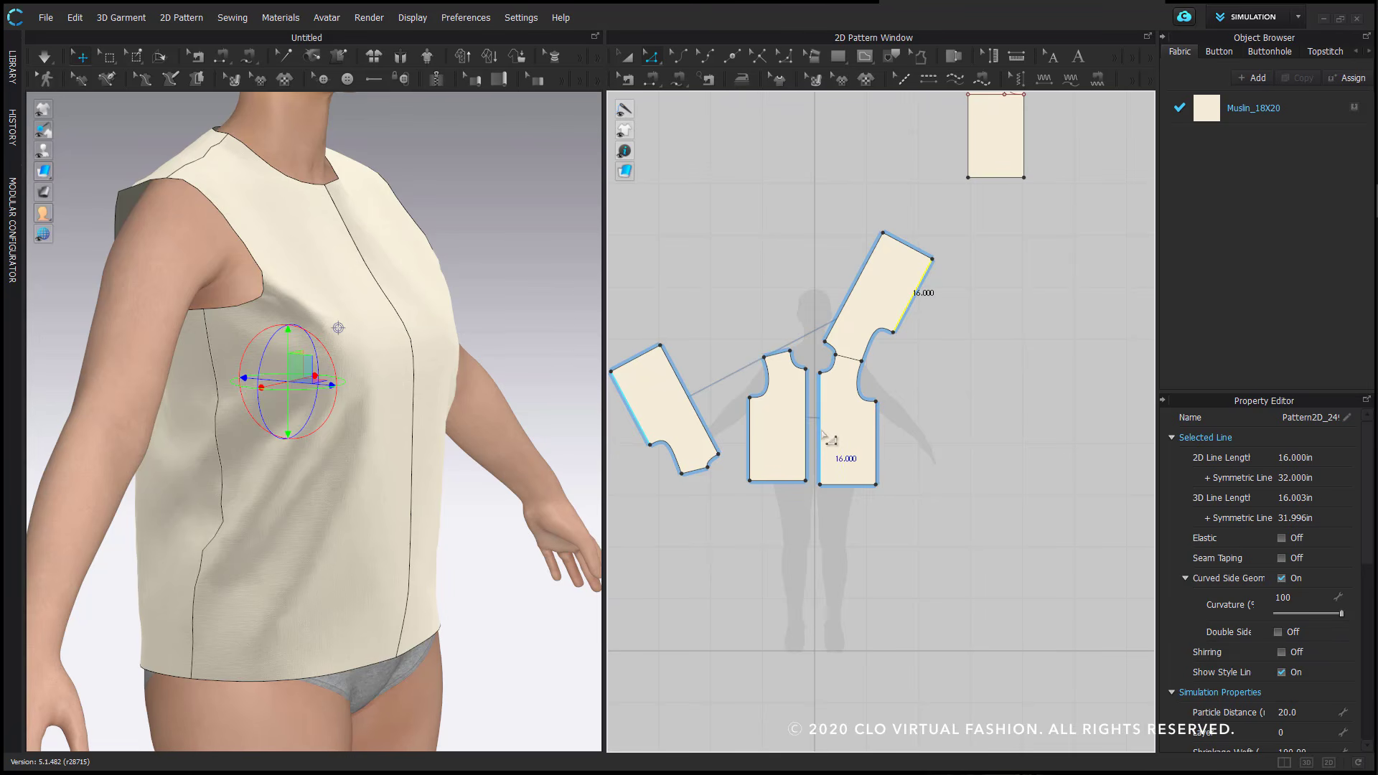
shift+click(876, 439)
right_click(877, 439)
mouse_move(971, 642)
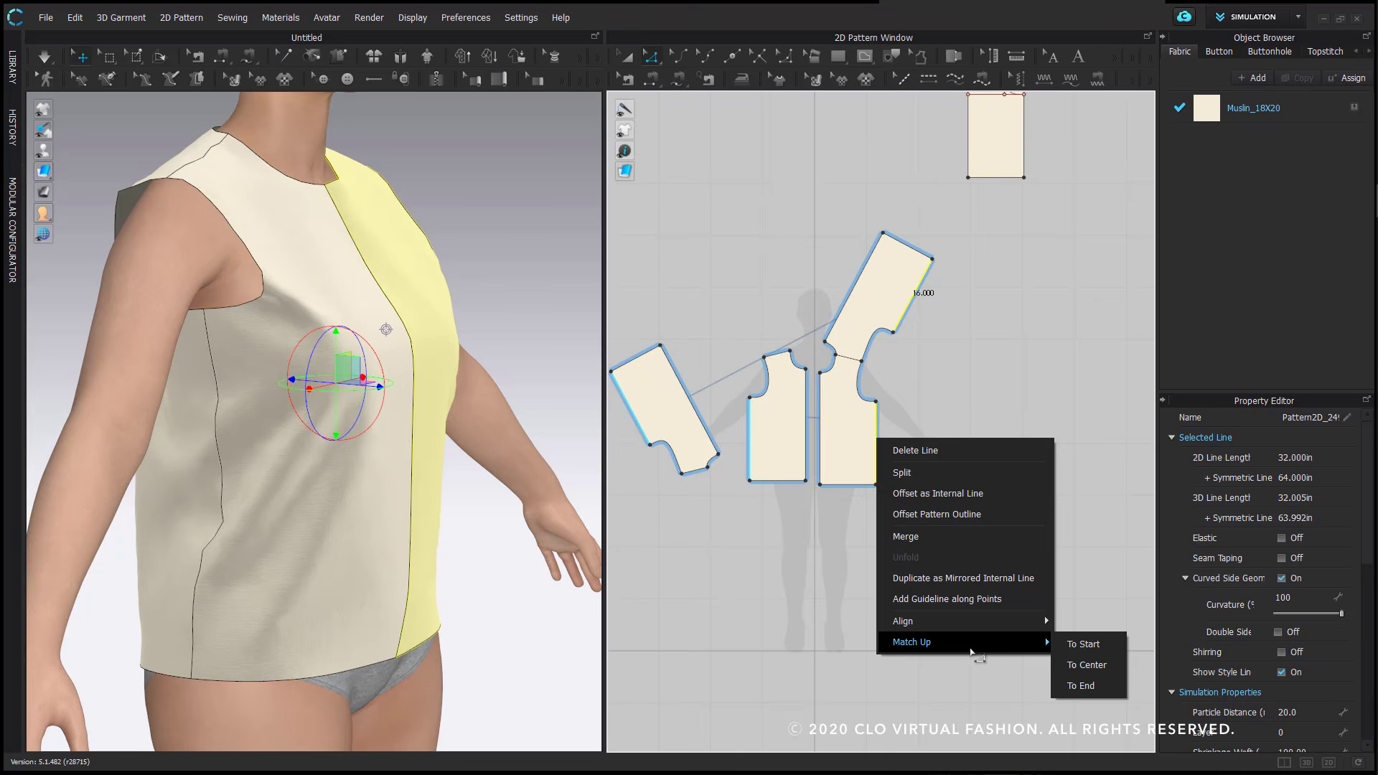
click(960, 379)
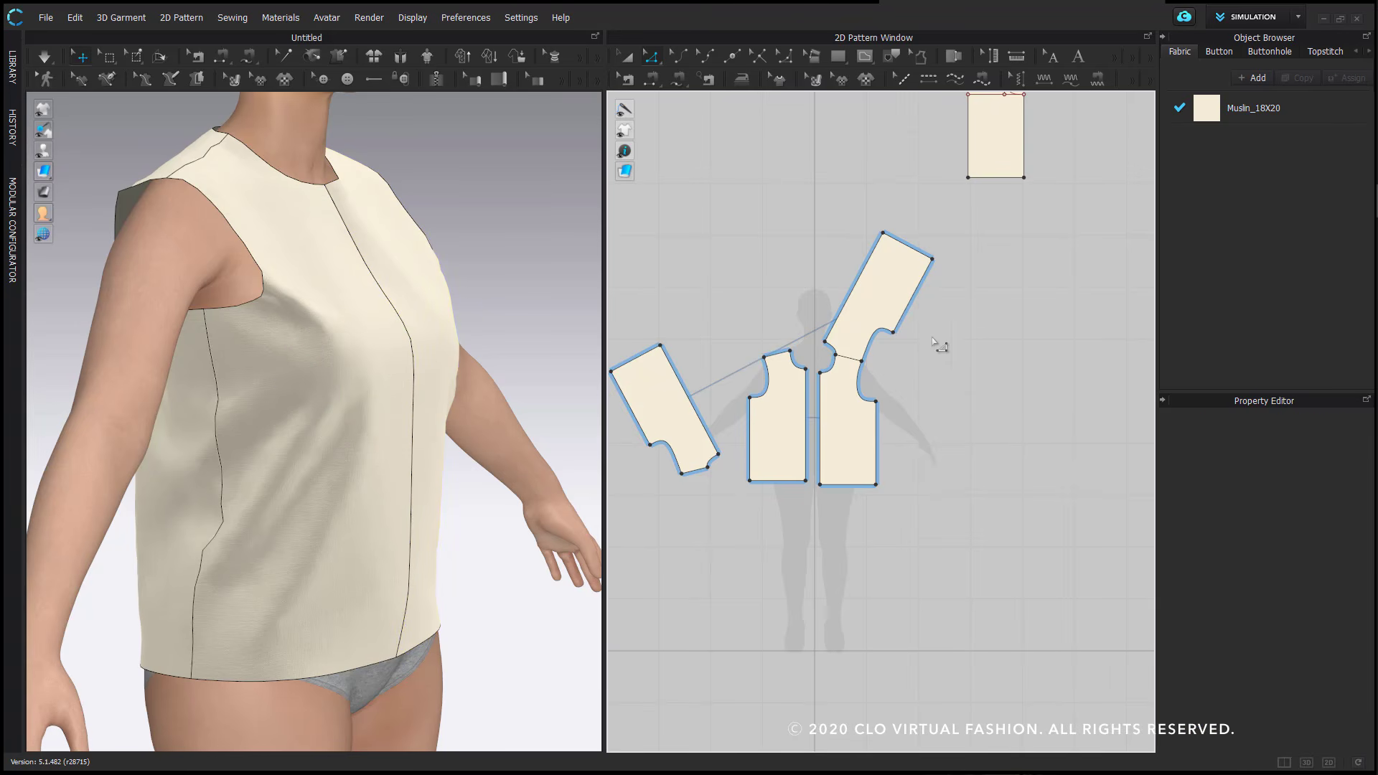
click(912, 309)
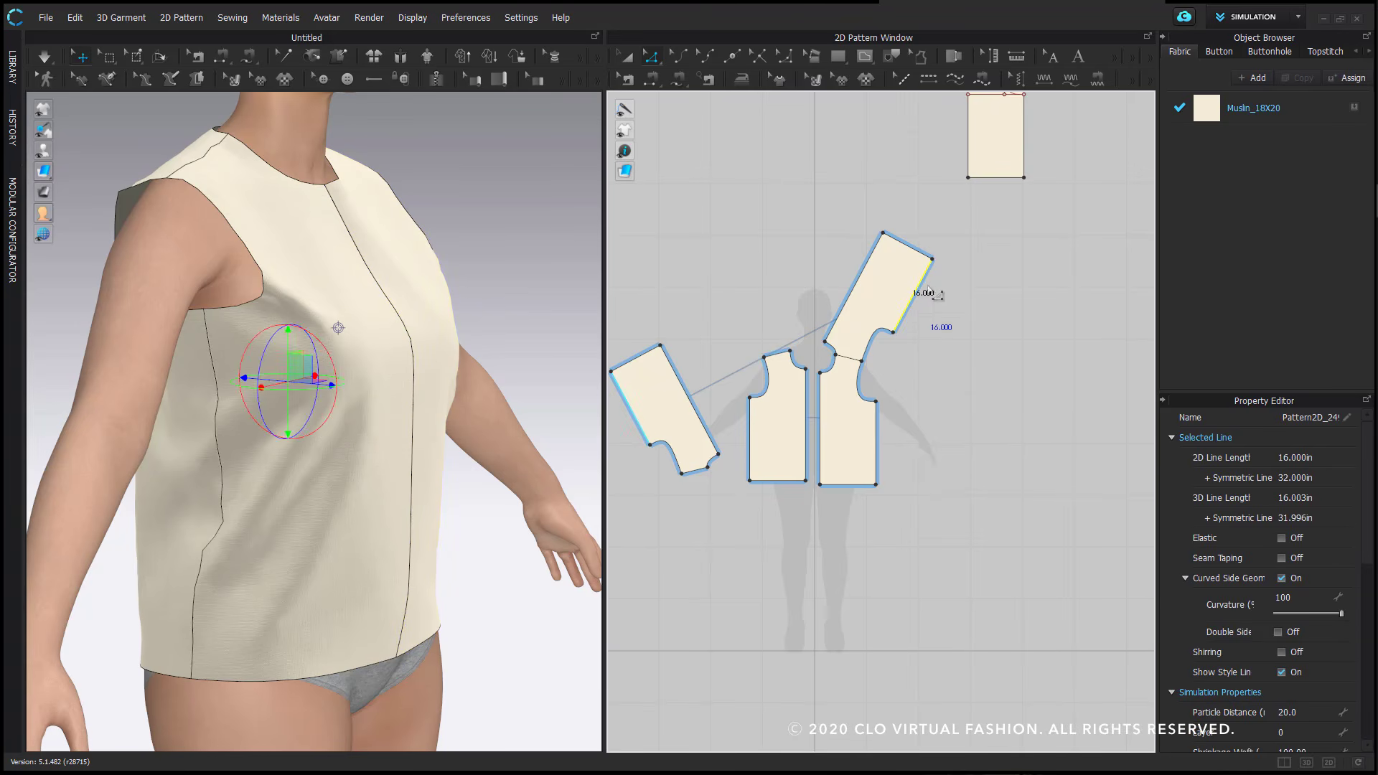
shift+click(876, 461)
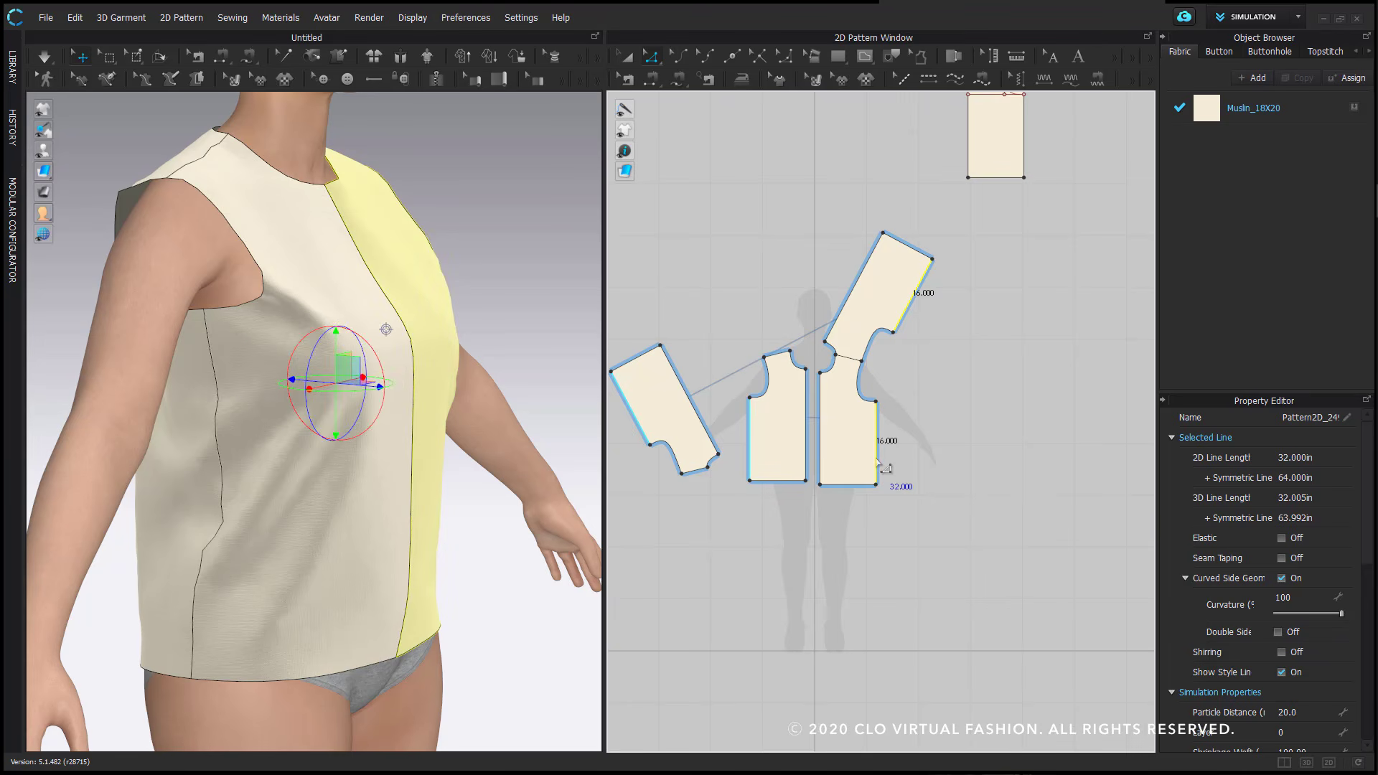
right_click(876, 461)
mouse_move(955, 661)
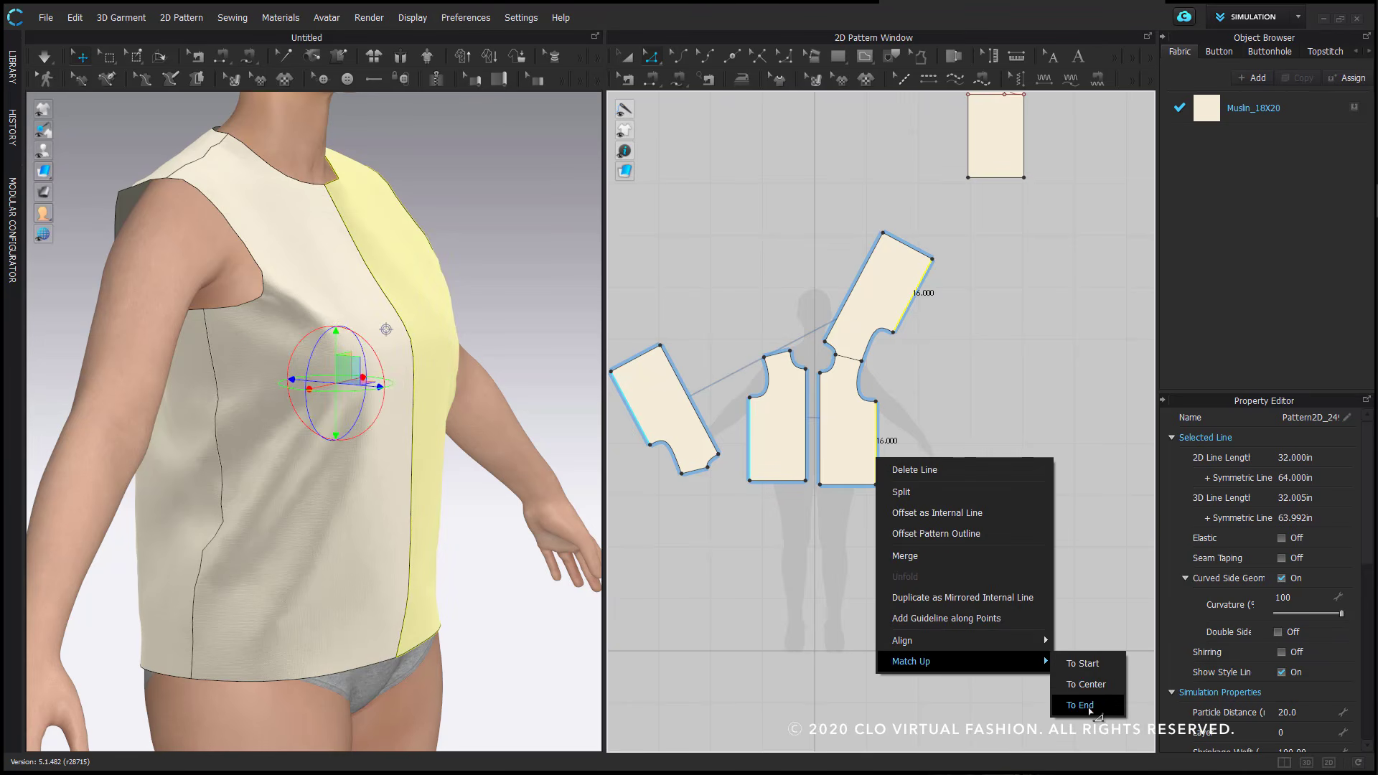
click(1080, 705)
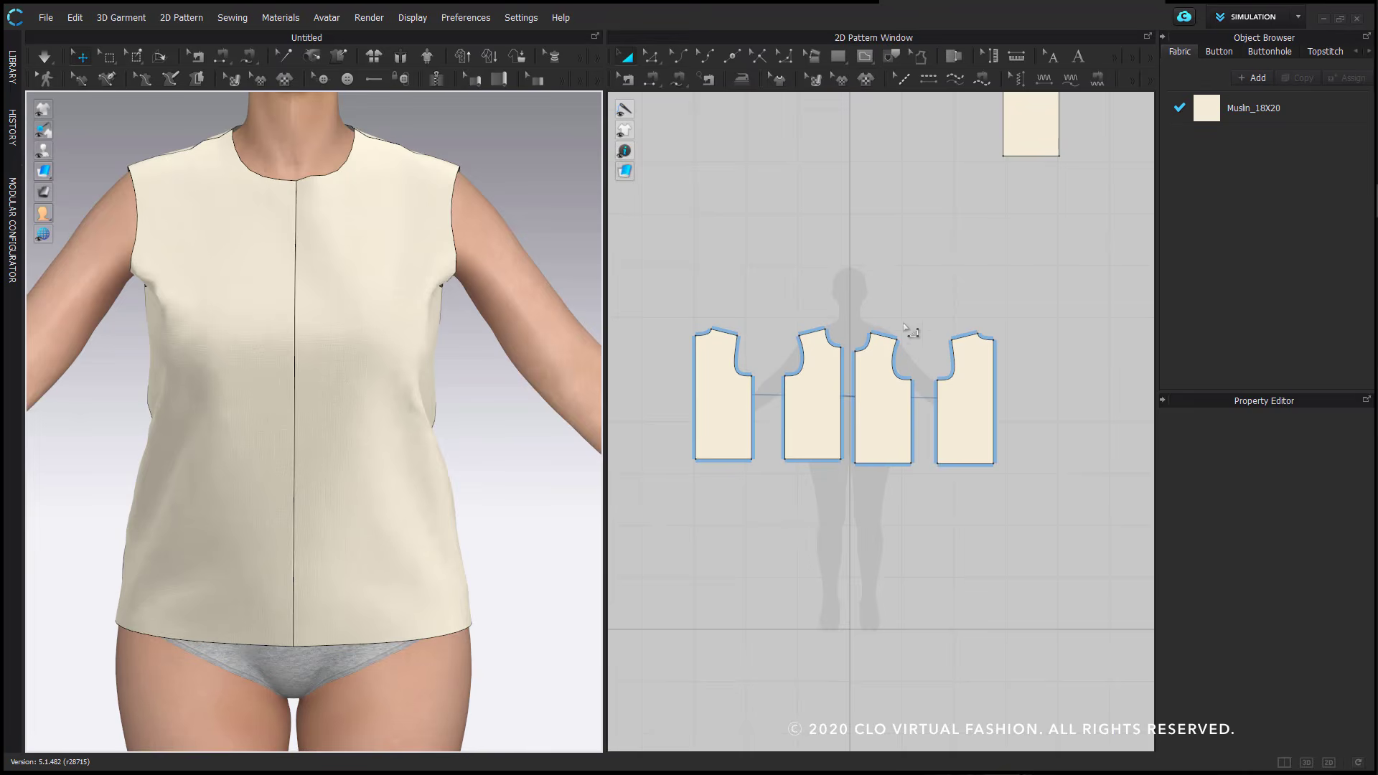
Select the neckline curves on both bodice pieces.
scroll(453, 179, up, 3)
scroll(760, 351, up, 3)
scroll(760, 352, up, 2)
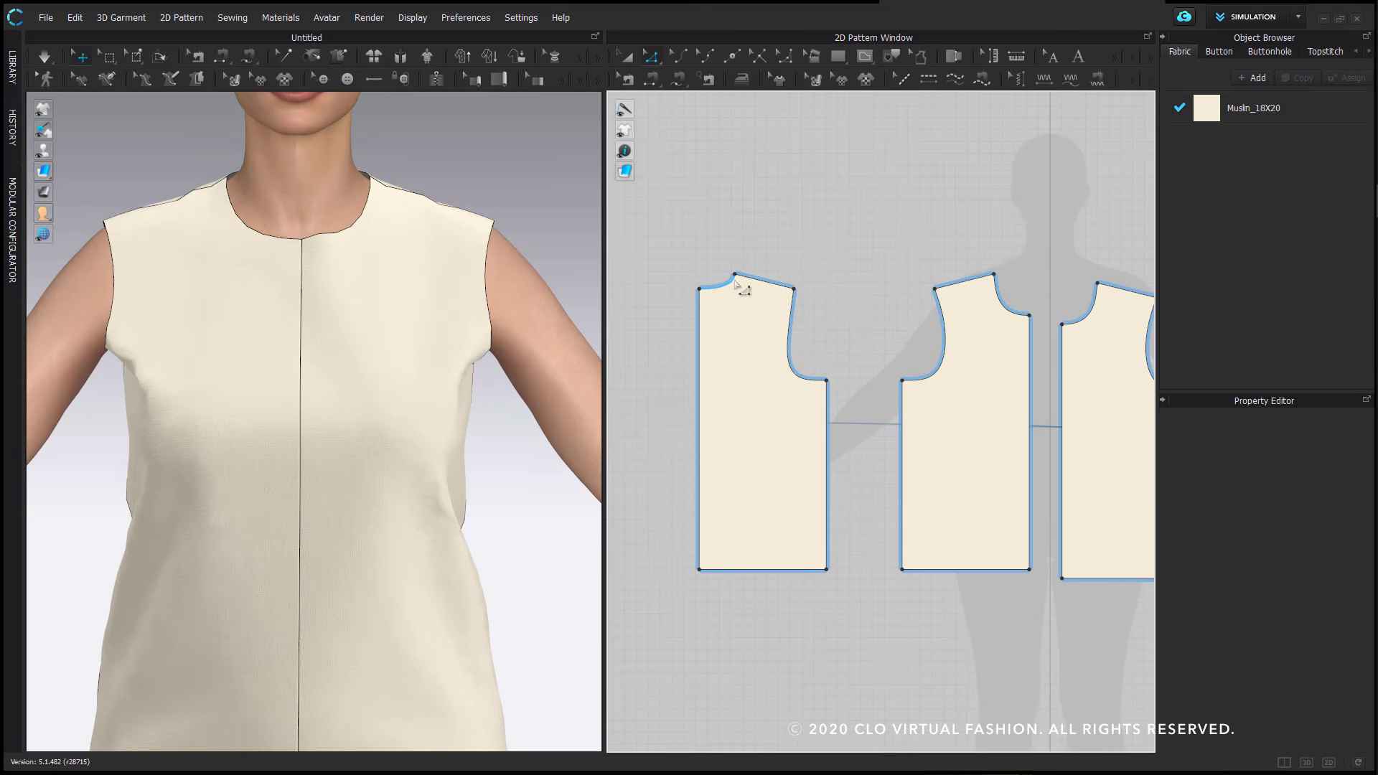
click(725, 284)
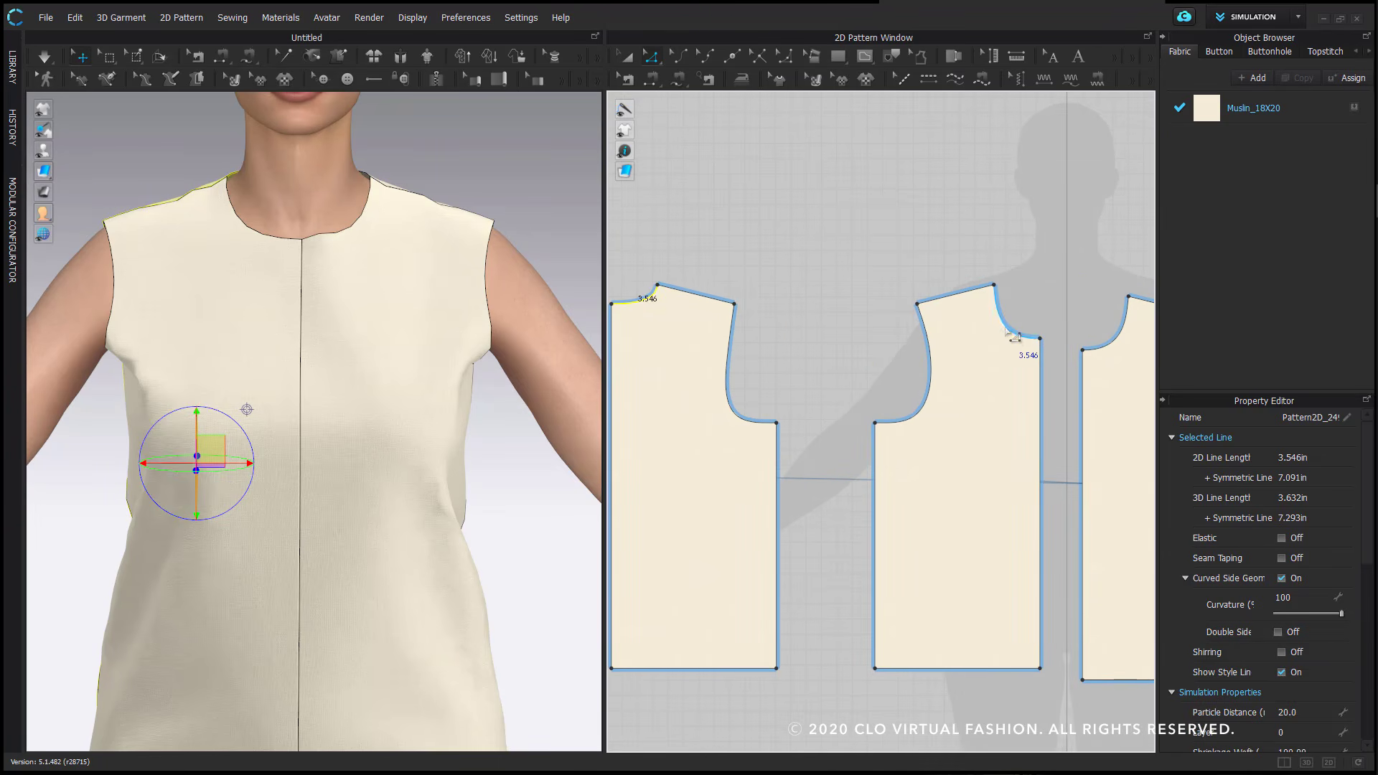
shift+click(1012, 336)
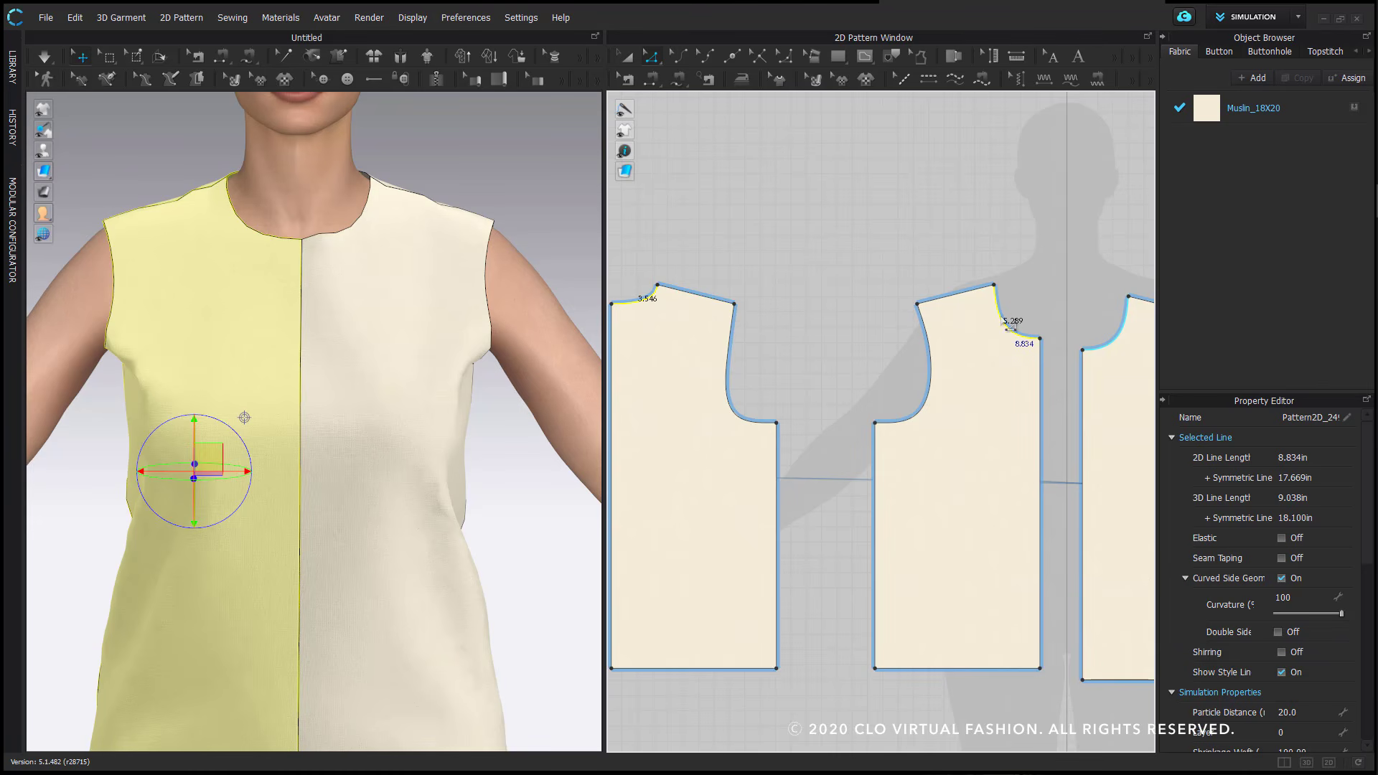
right_click(1003, 322)
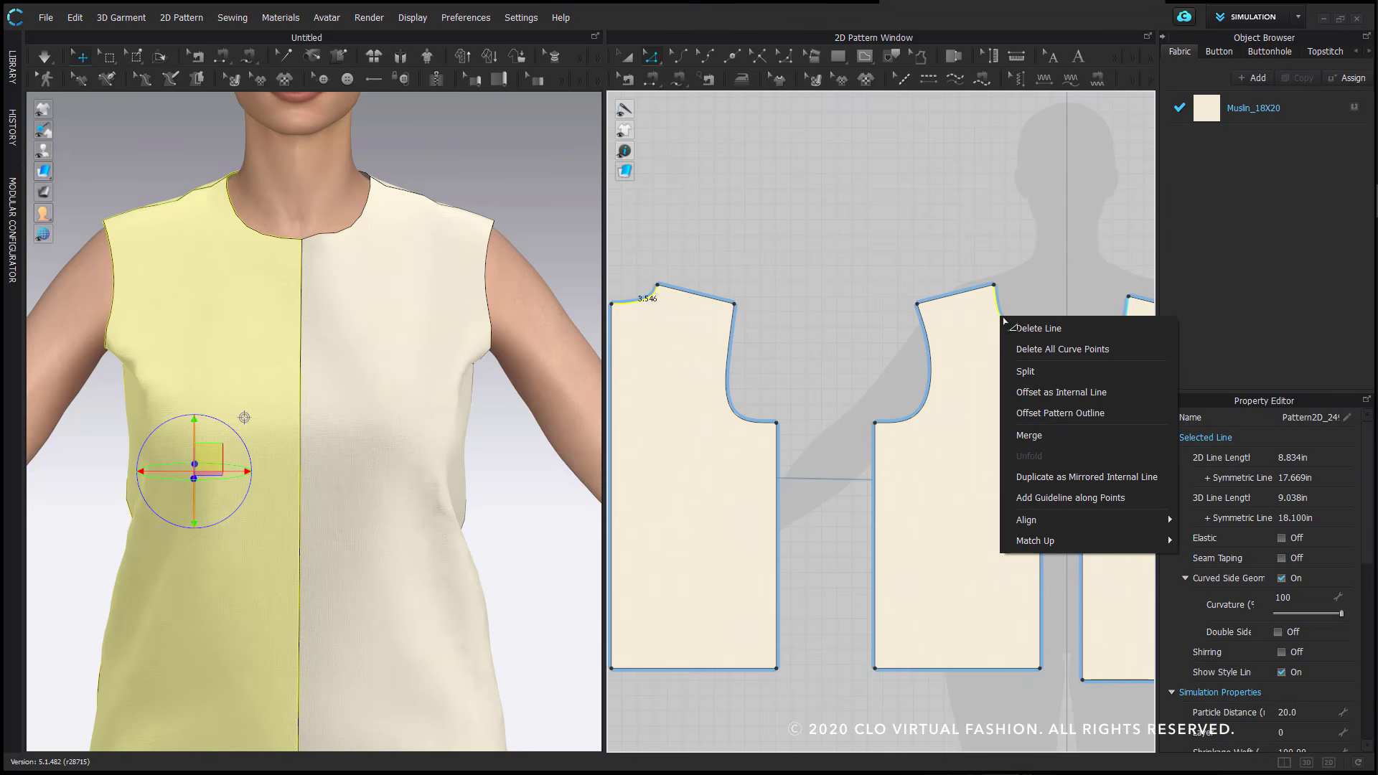
Offset the neckline outline with direction Retract and distance 0.25 in.
click(1061, 413)
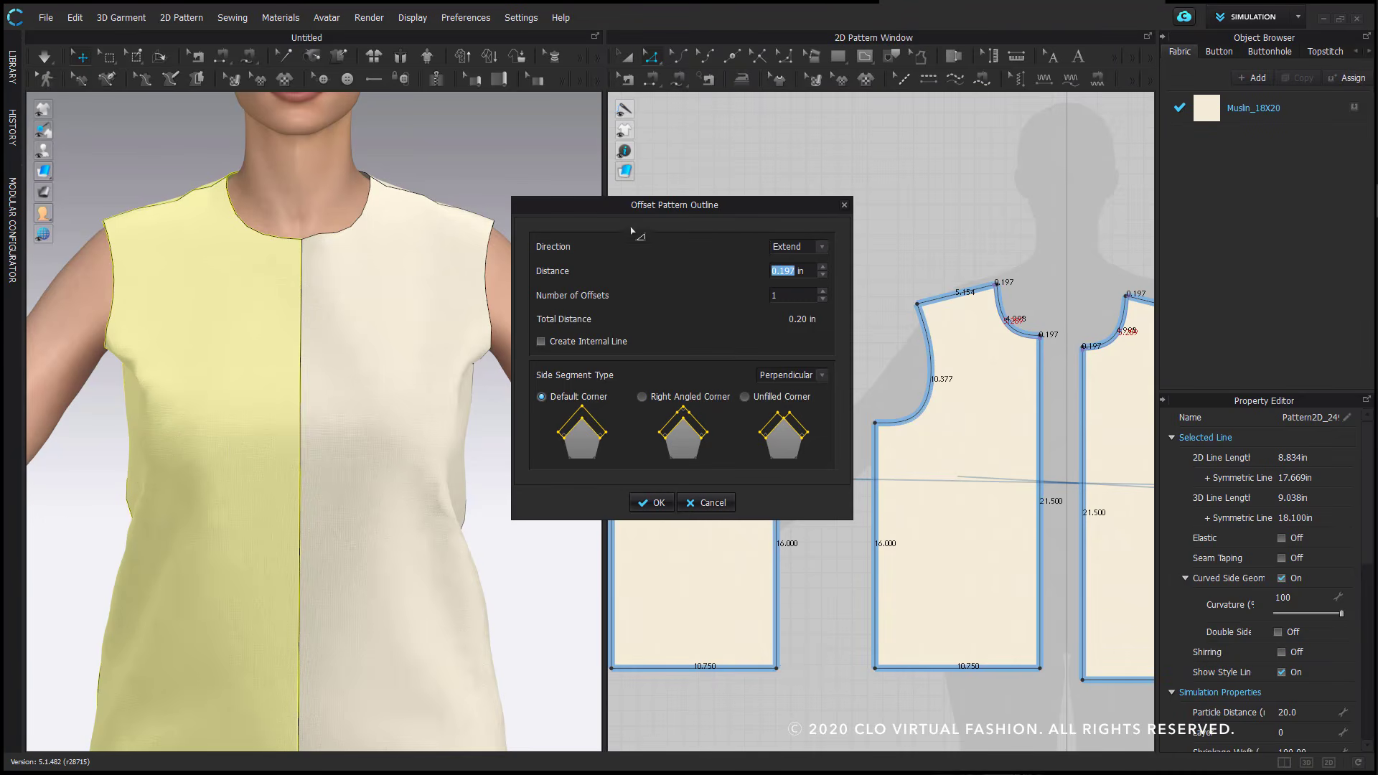
drag(631, 205, 346, 359)
click(516, 399)
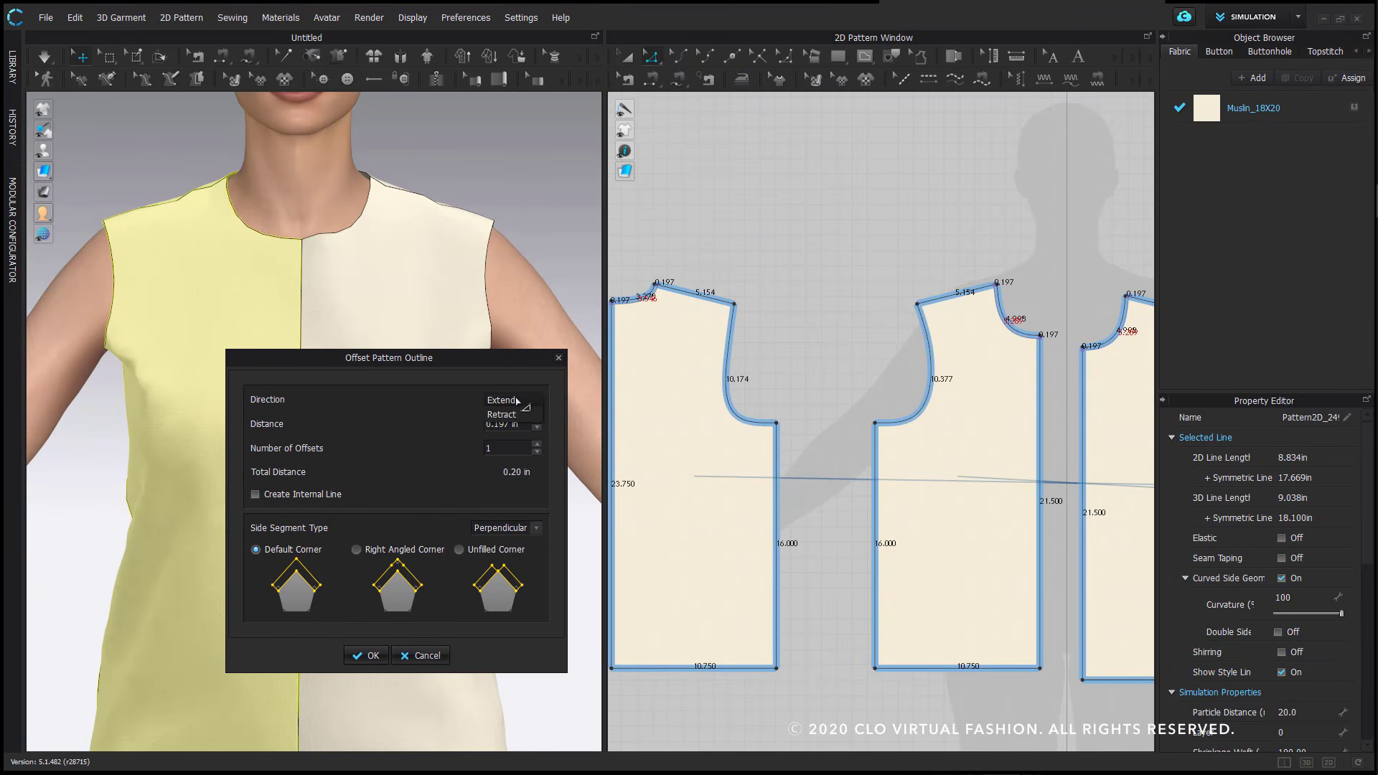
click(509, 415)
text(1)
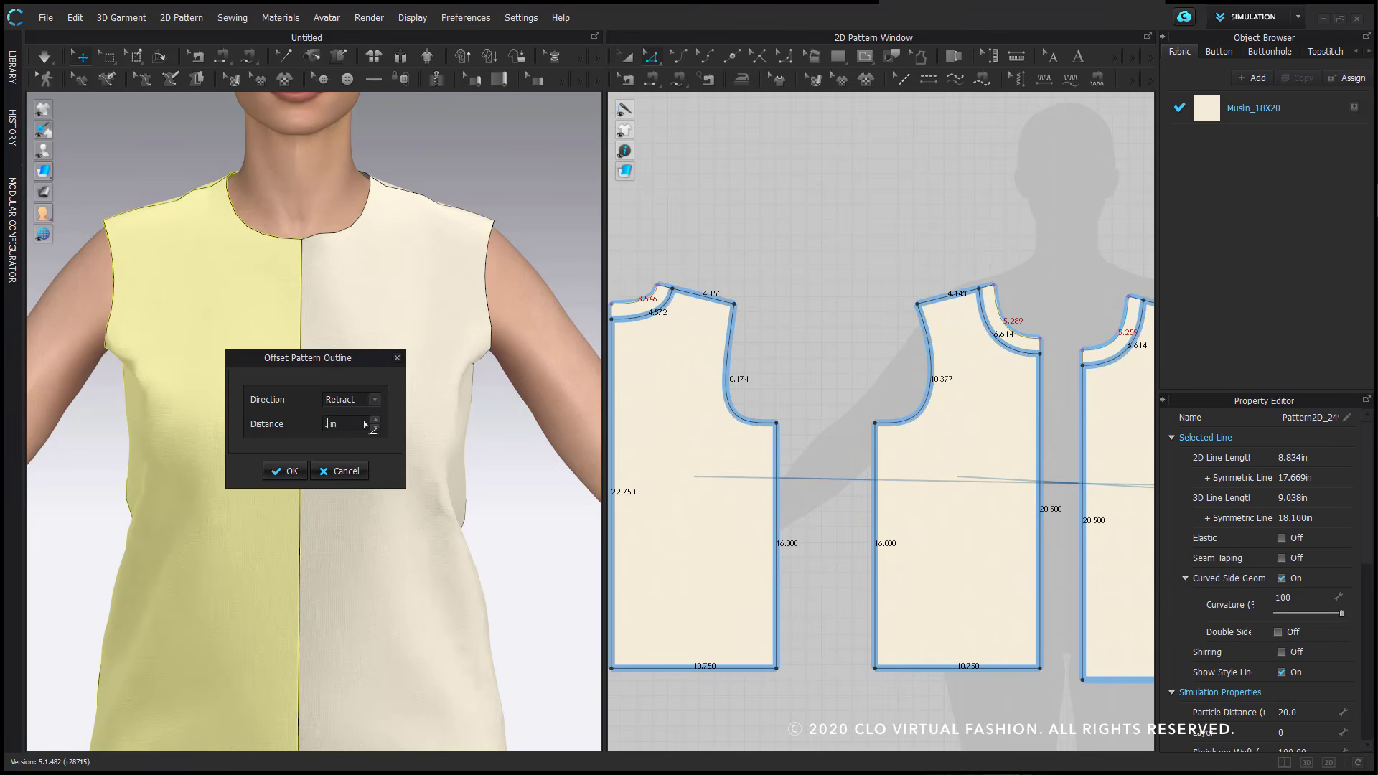
text(25)
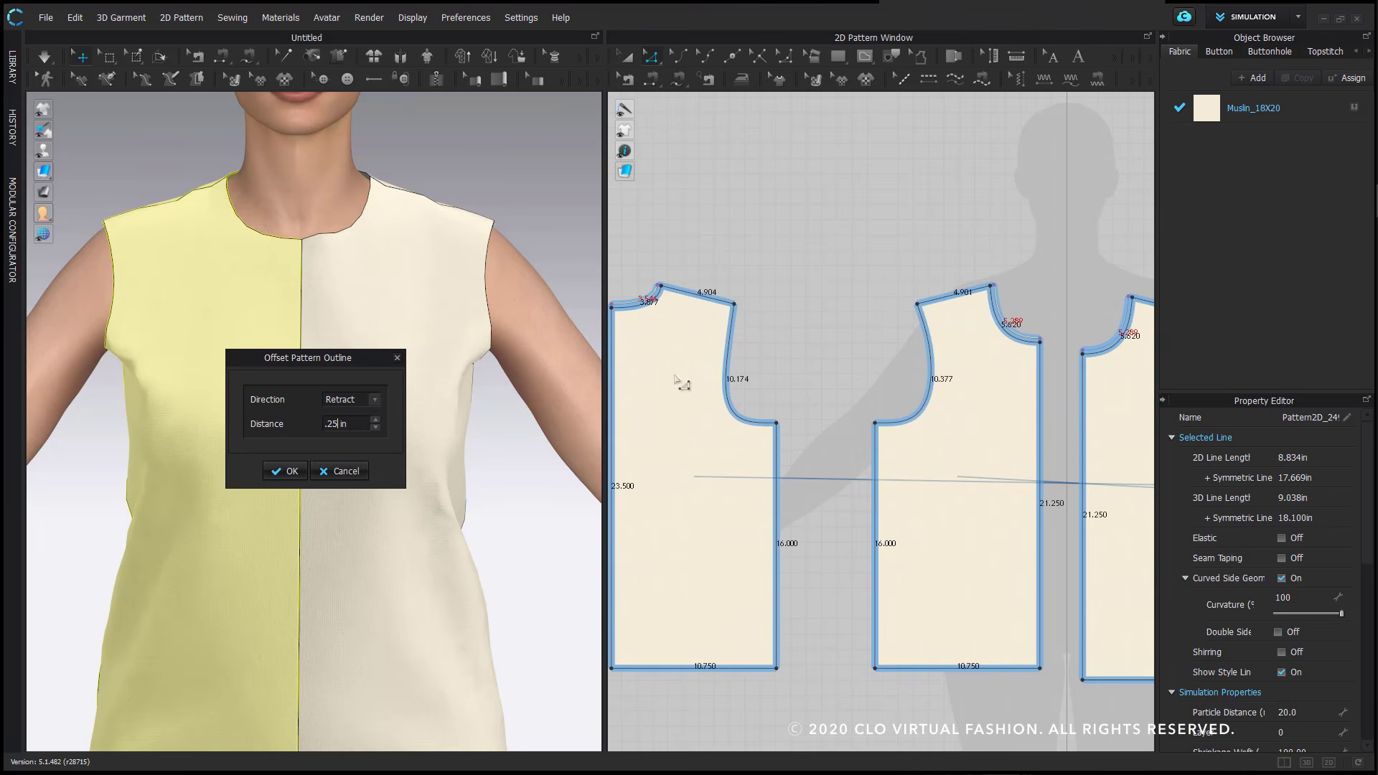
click(290, 472)
click(821, 329)
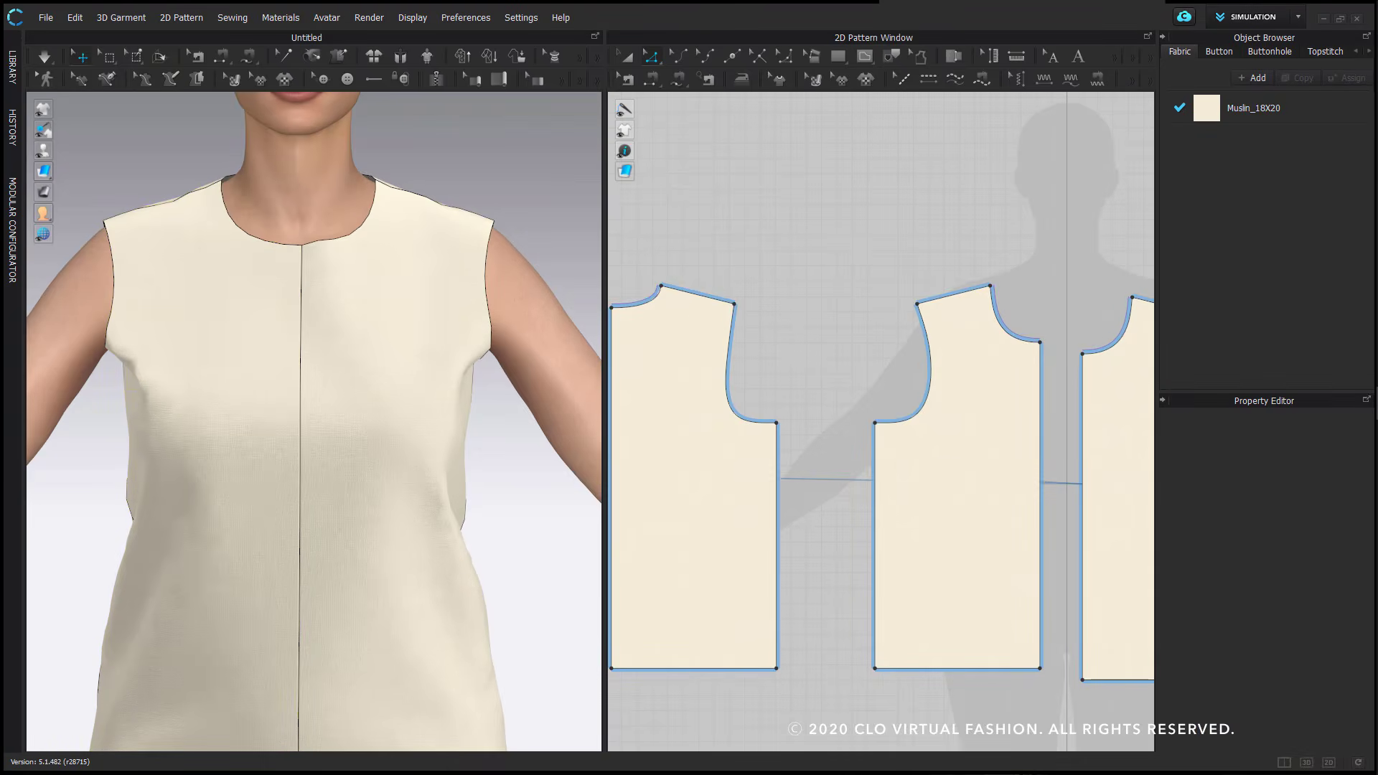
right_drag(367, 351, 526, 333)
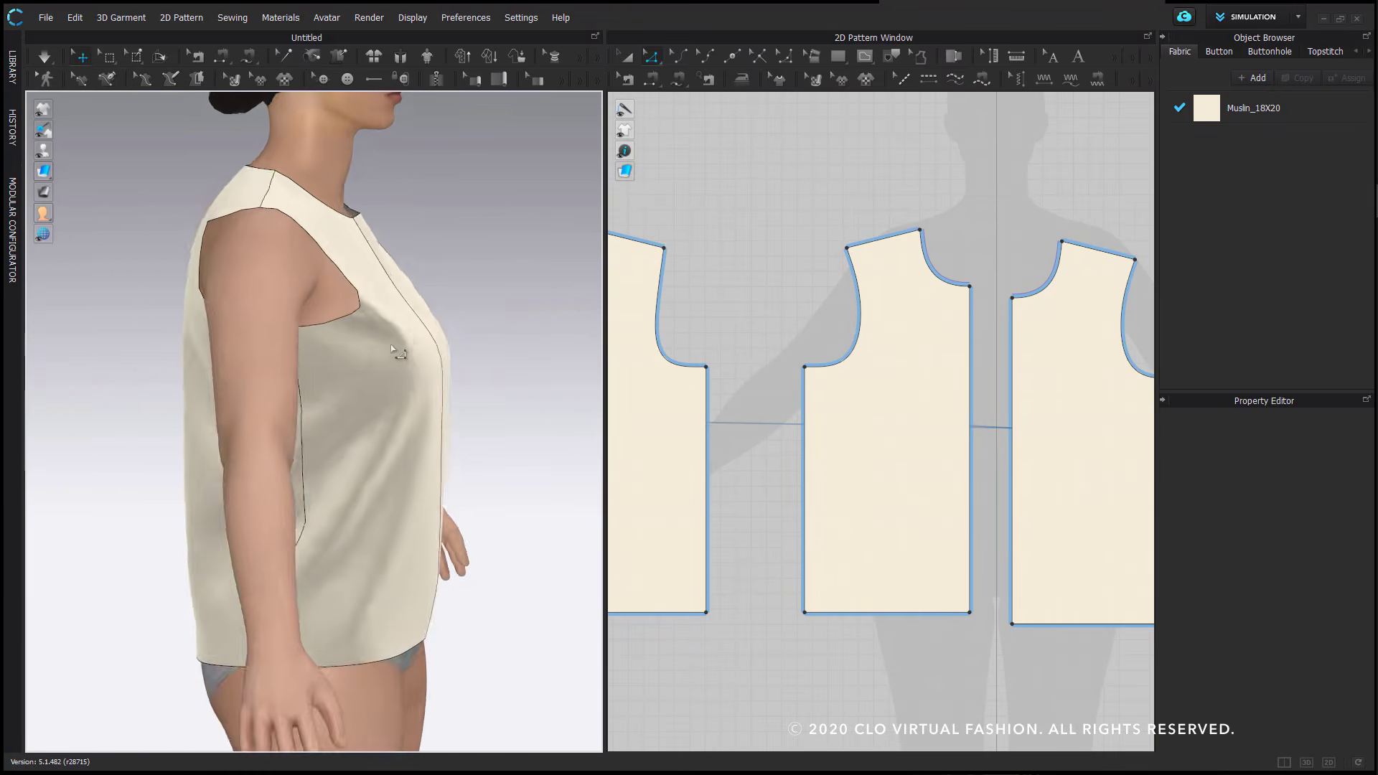
right_drag(392, 343, 299, 347)
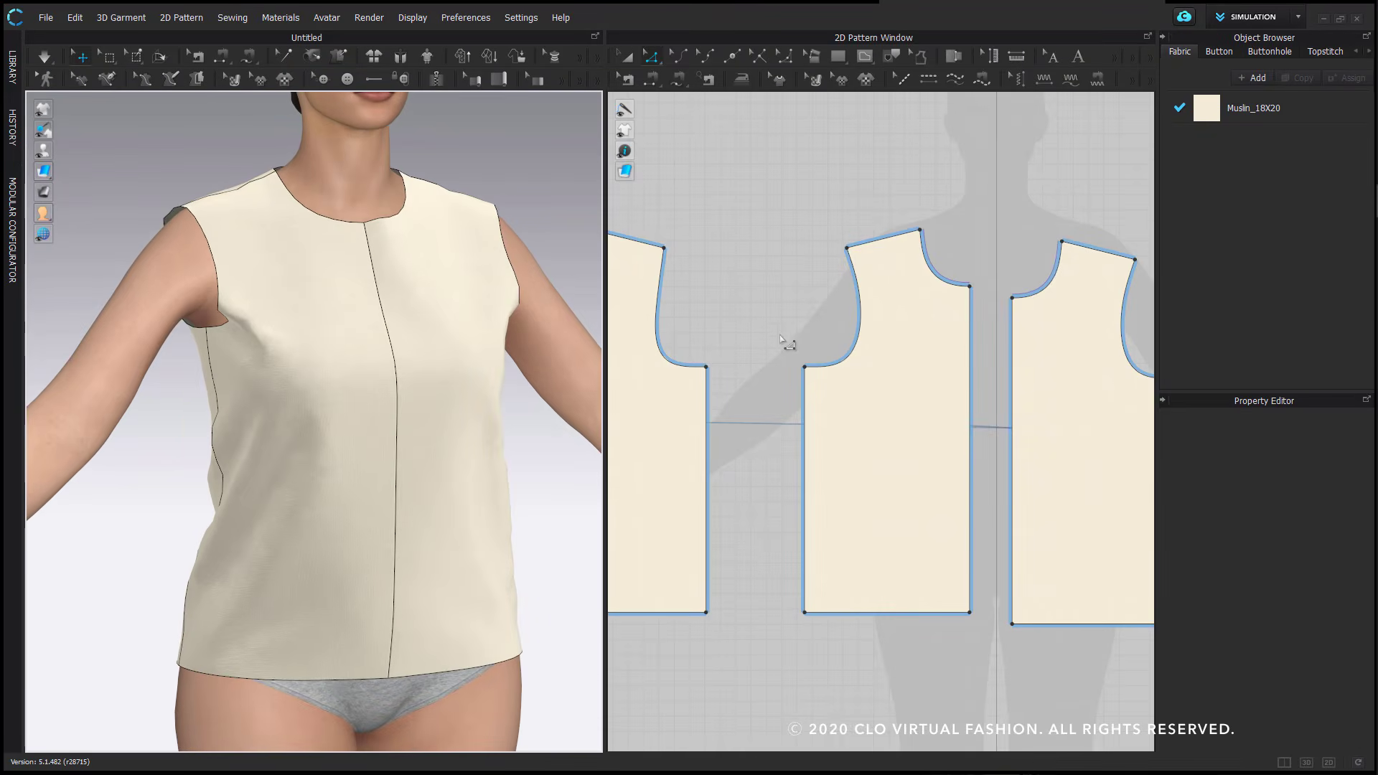
scroll(808, 367, down, 3)
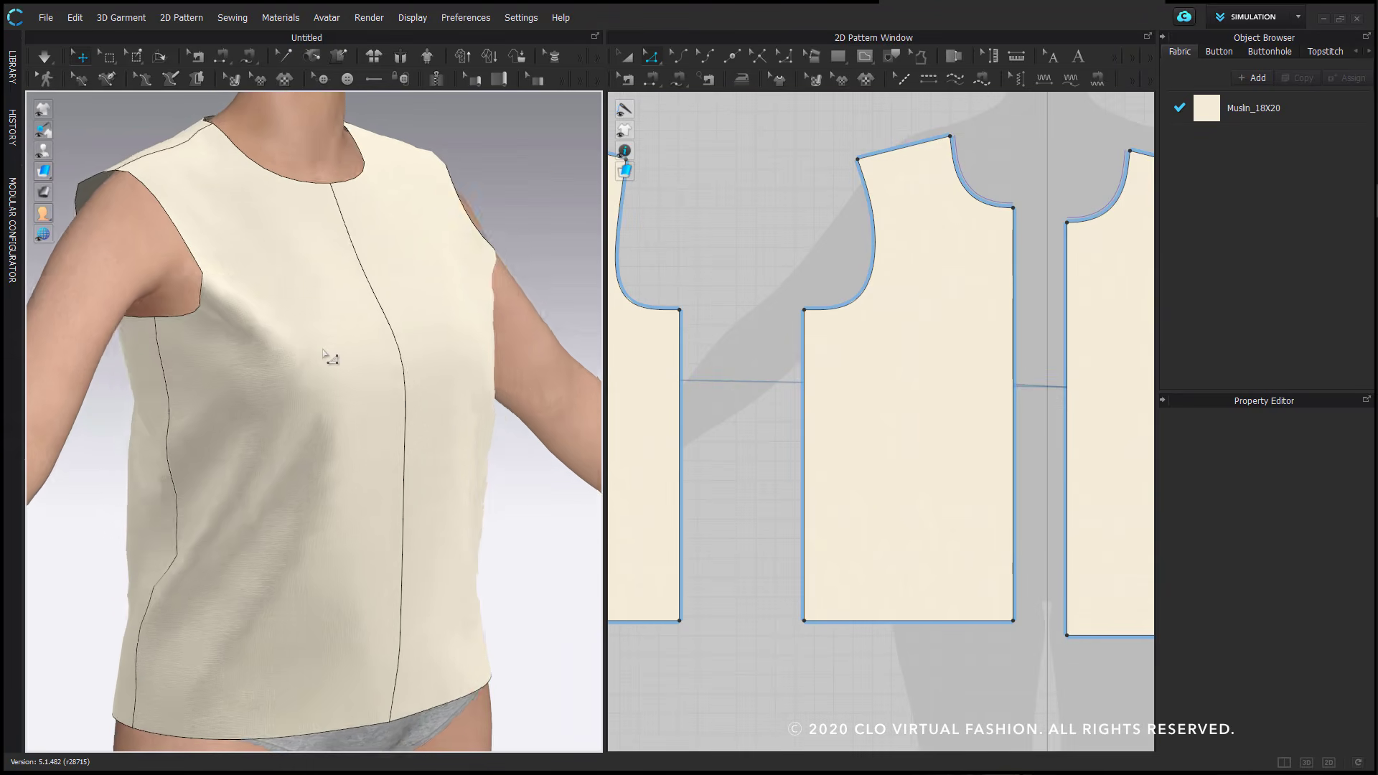
mouse_move(323, 349)
right_down()
mouse_move(368, 359)
mouse_move(336, 360)
right_up()
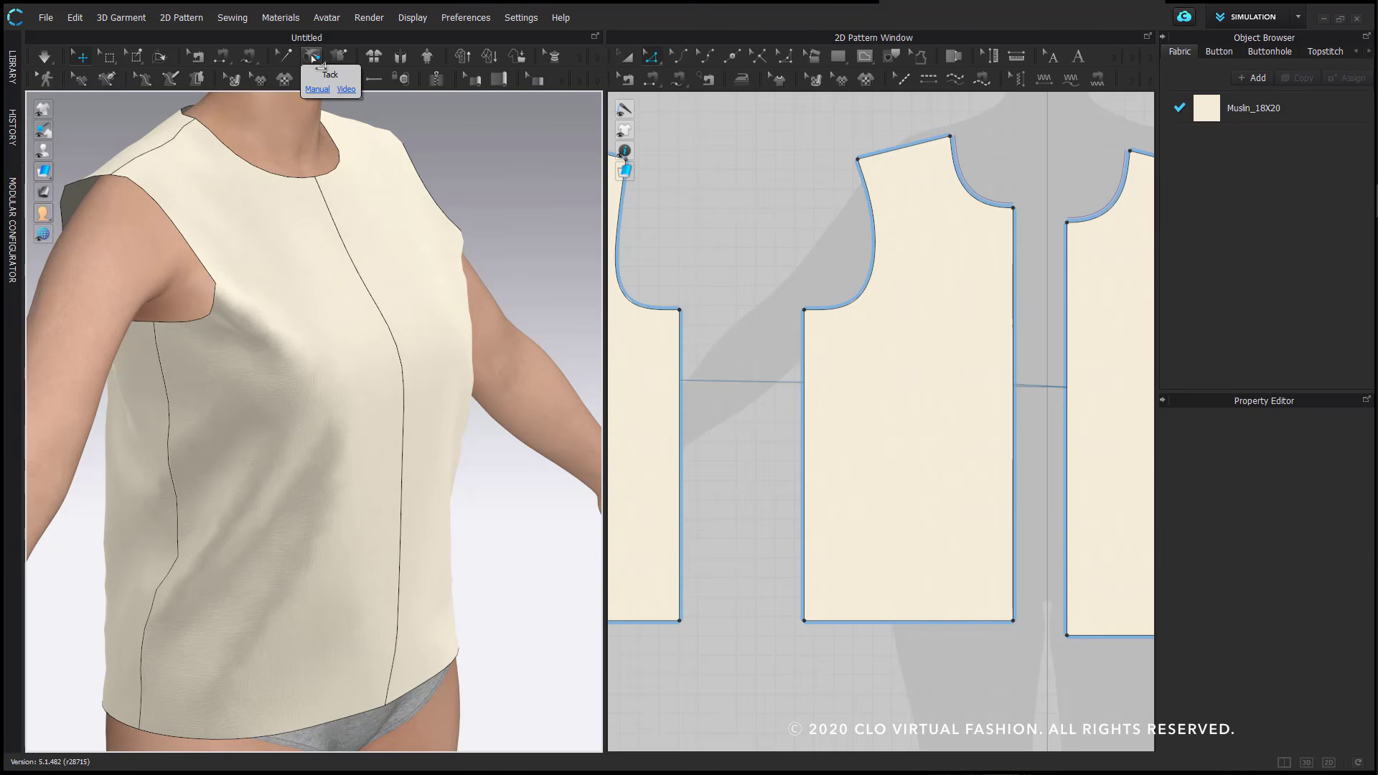
Draw a tack across the front armhole and simulate so it pulls the fabric in.
click(313, 57)
right_drag(215, 336, 292, 311)
scroll(302, 347, up, 3)
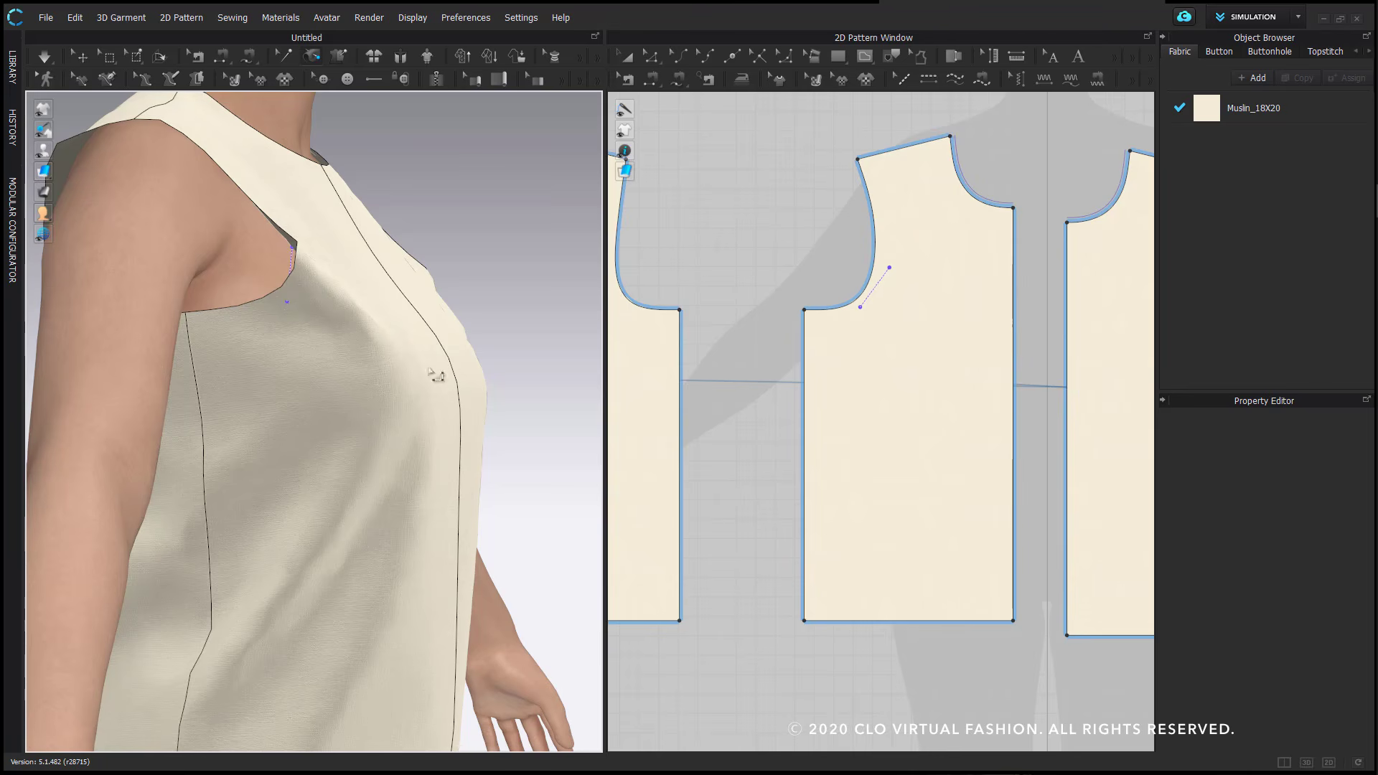
right_drag(230, 373, 290, 390)
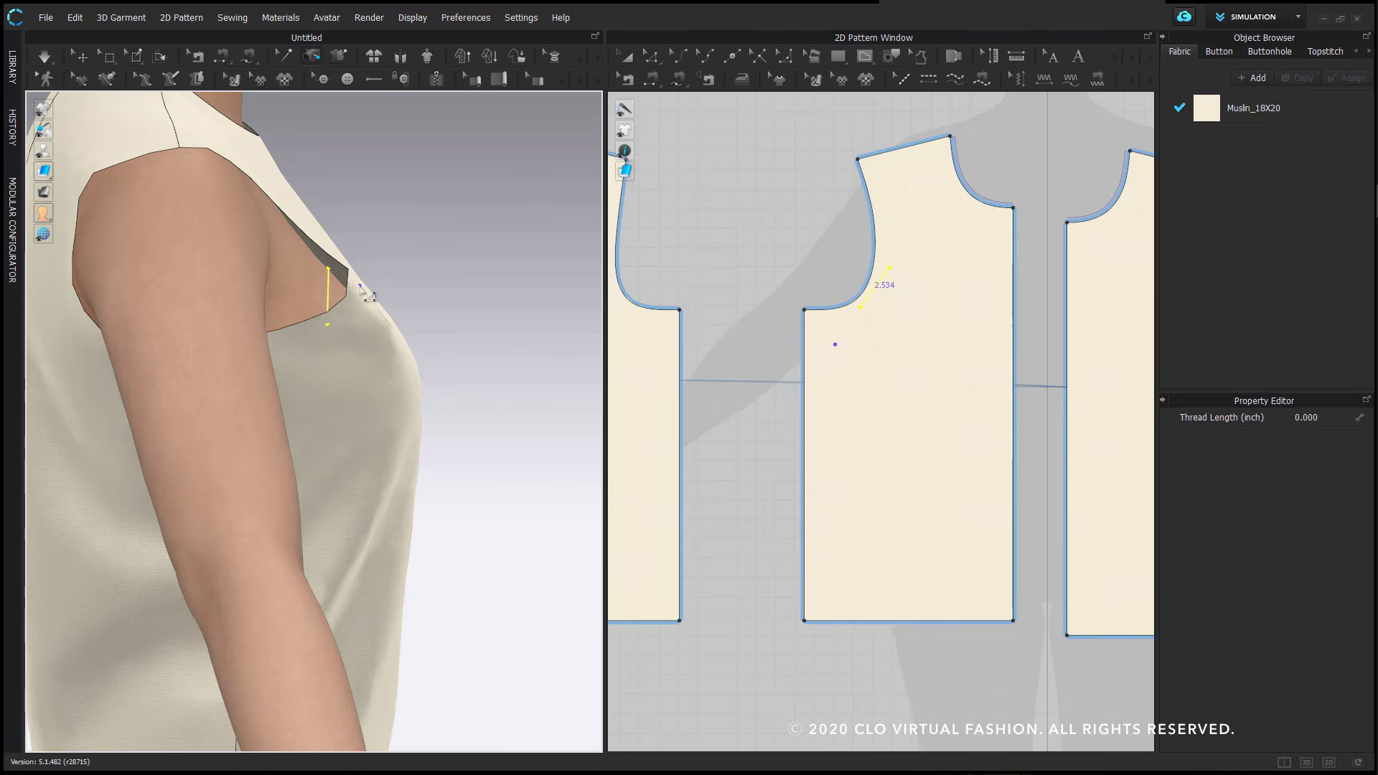
key(space)
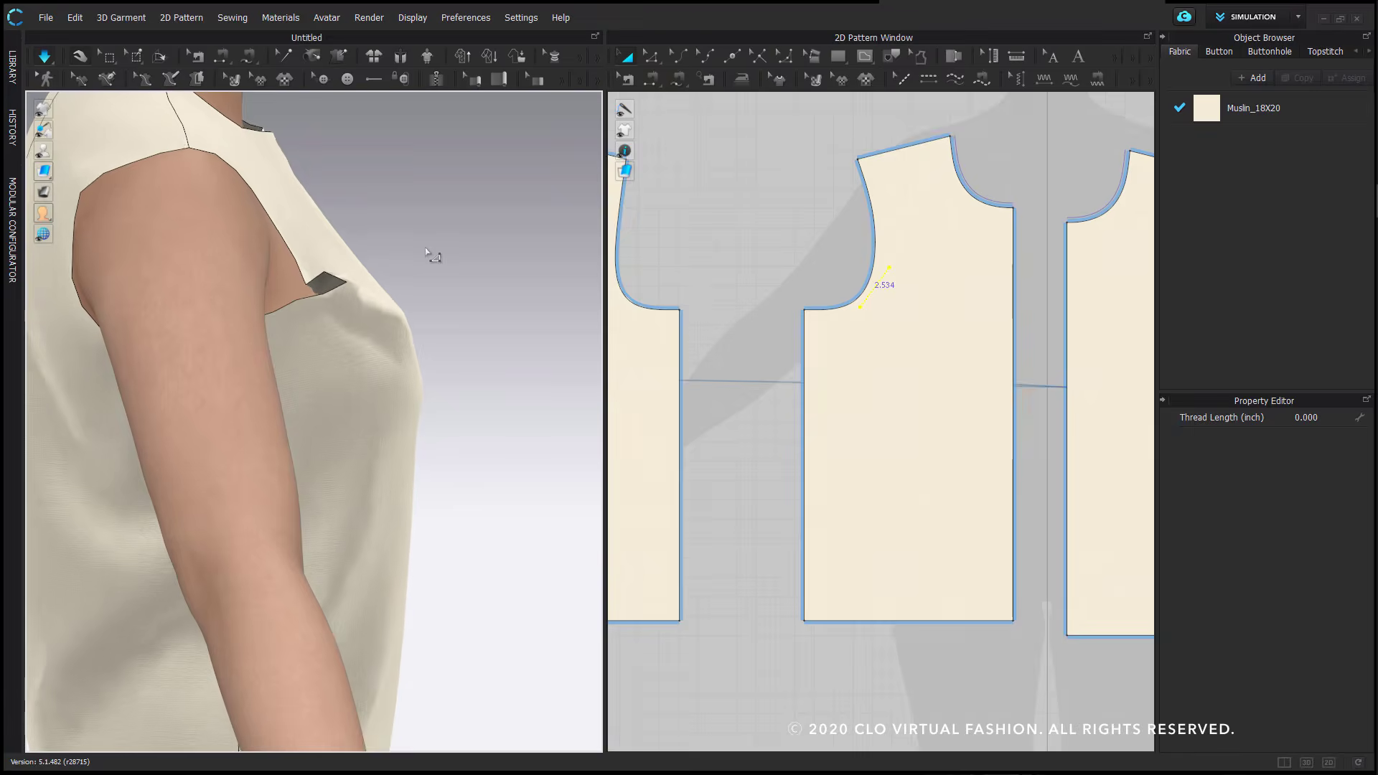
key(space)
right_drag(433, 262, 433, 304)
scroll(366, 320, down, 2)
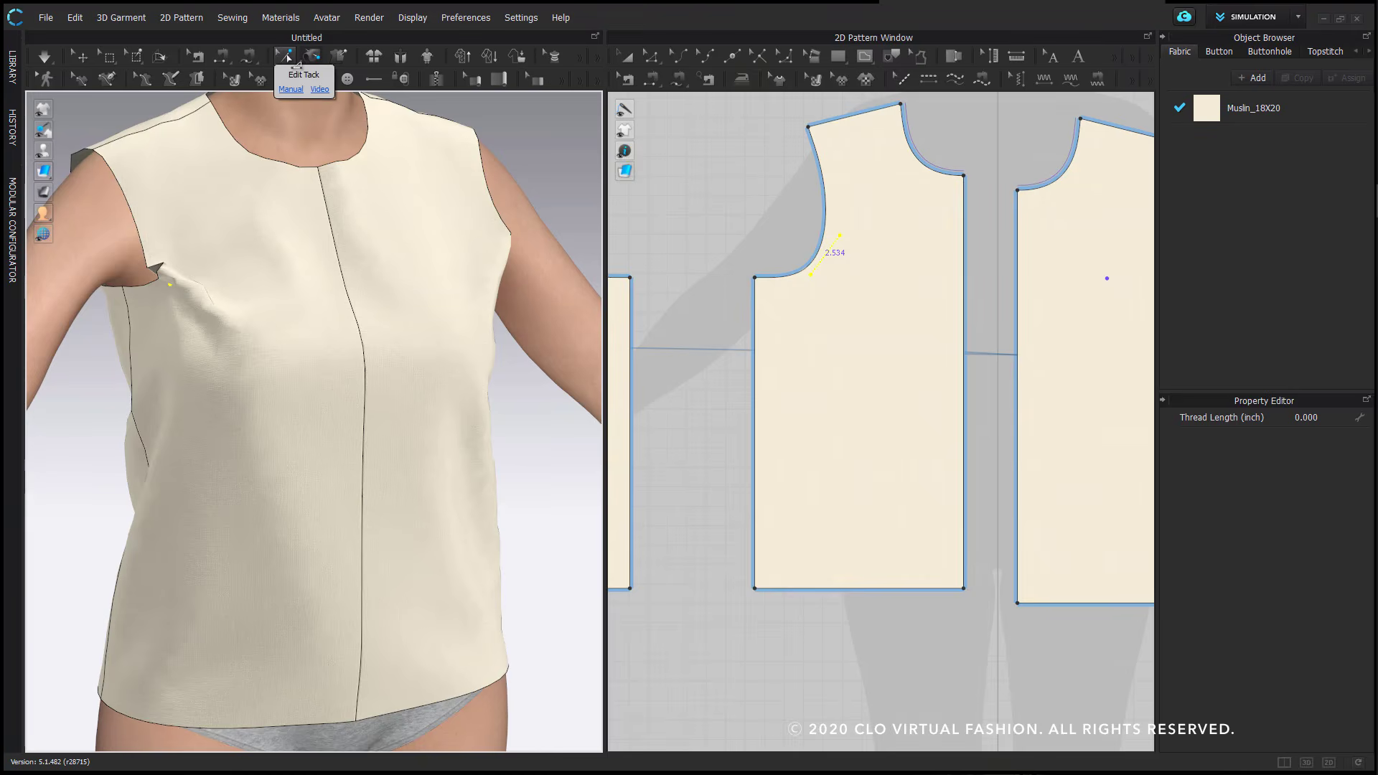
Anchor the armhole tack's end point, nudge it along the armhole, and briefly simulate.
click(285, 62)
right_drag(254, 181, 343, 192)
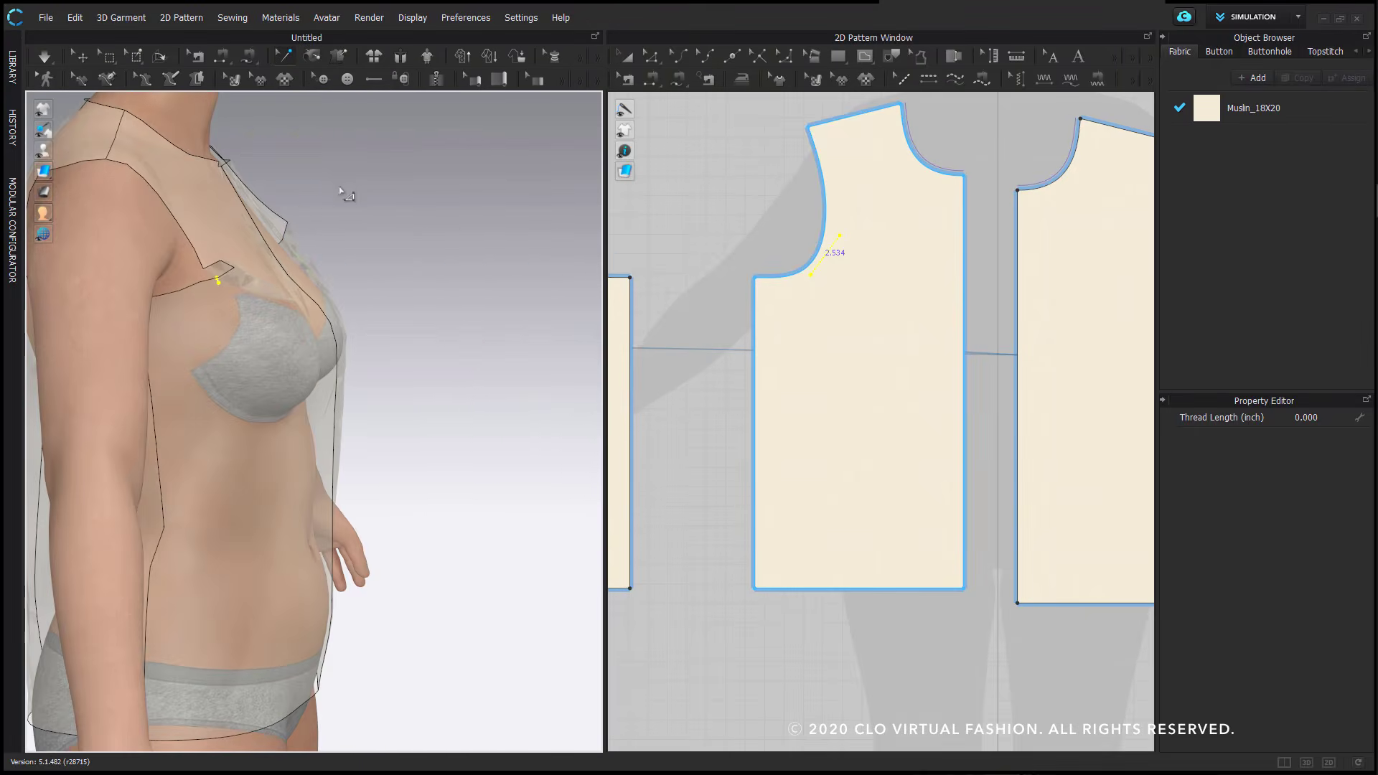
middle_drag(237, 270, 402, 224)
scroll(387, 224, up, 4)
right_drag(387, 224, 366, 204)
middle_drag(366, 204, 372, 314)
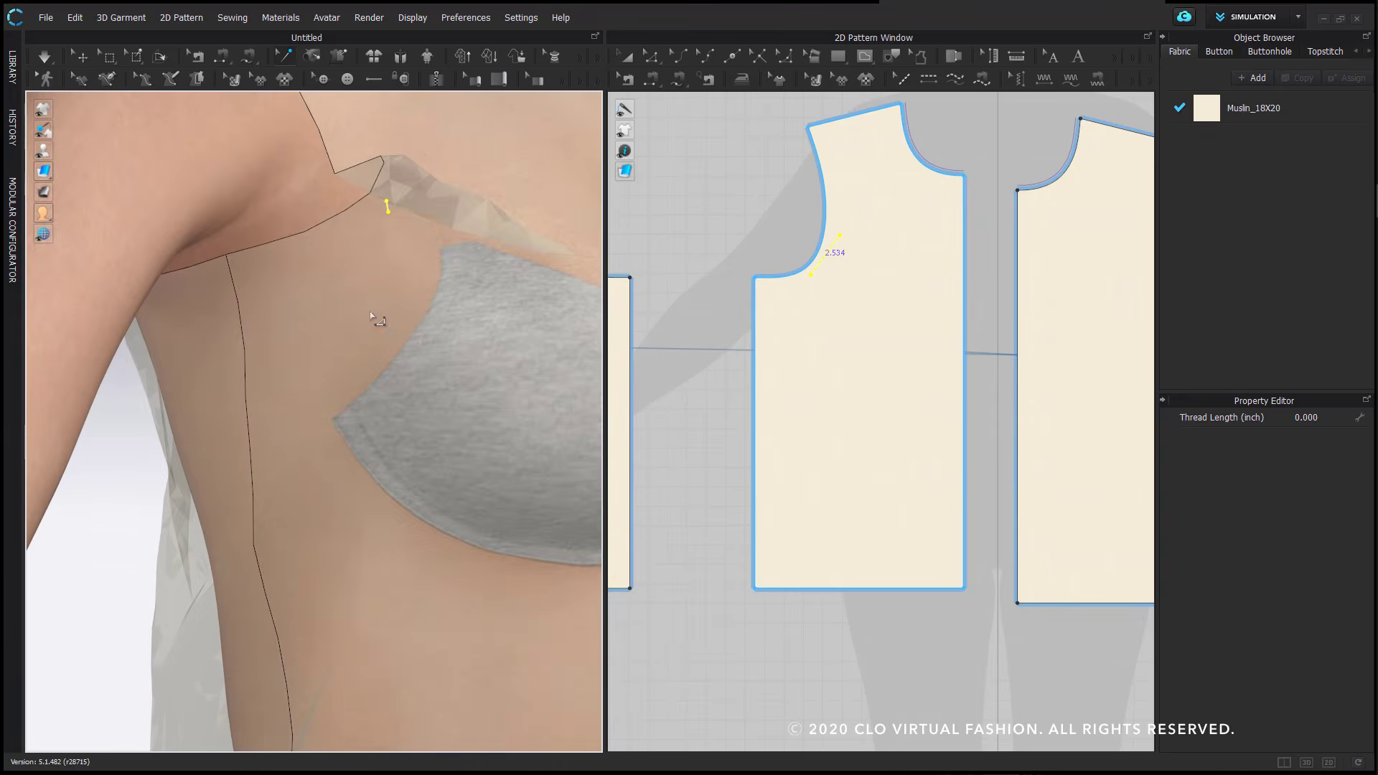
right_drag(407, 217, 373, 229)
click(366, 226)
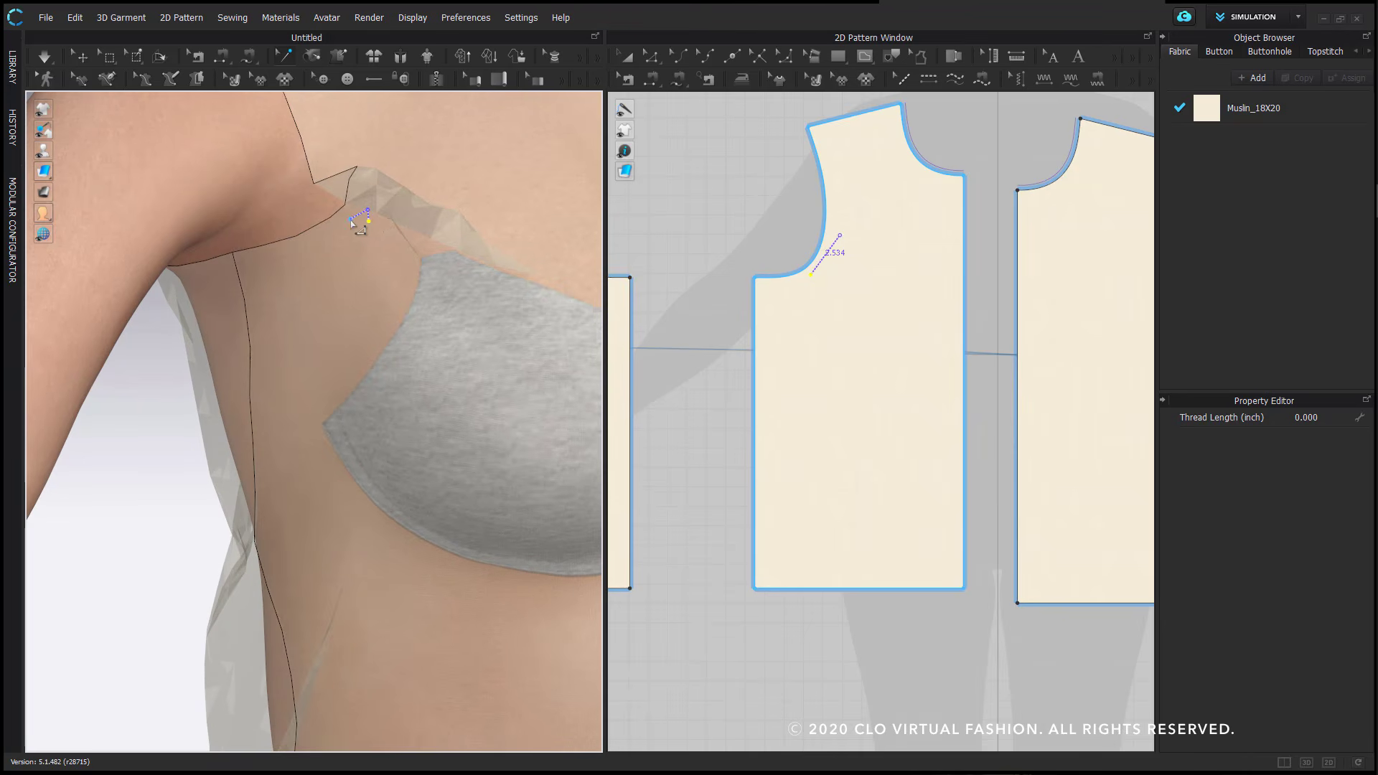
drag(351, 219, 356, 219)
key(space)
key(space)
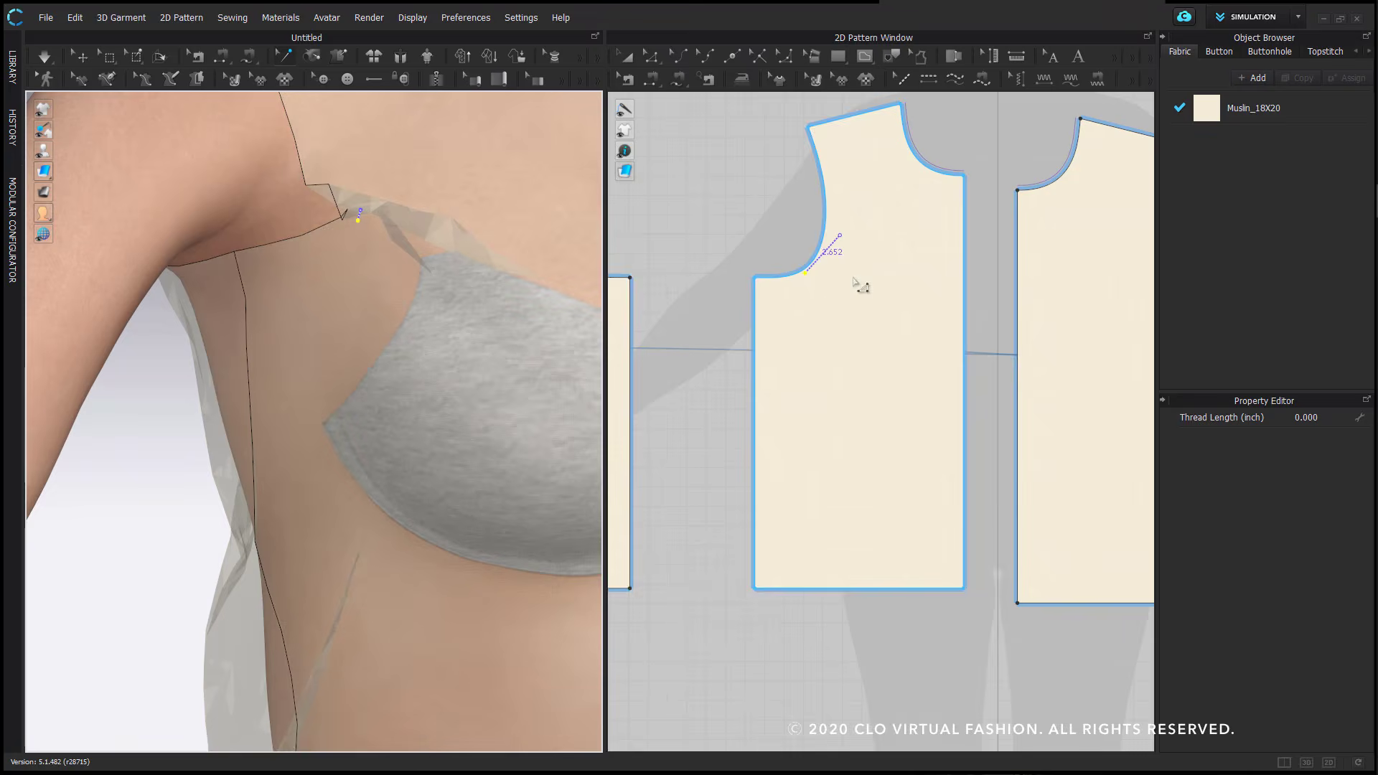
Shorten the armhole tack slightly and reselect it to check its length.
scroll(854, 280, up, 3)
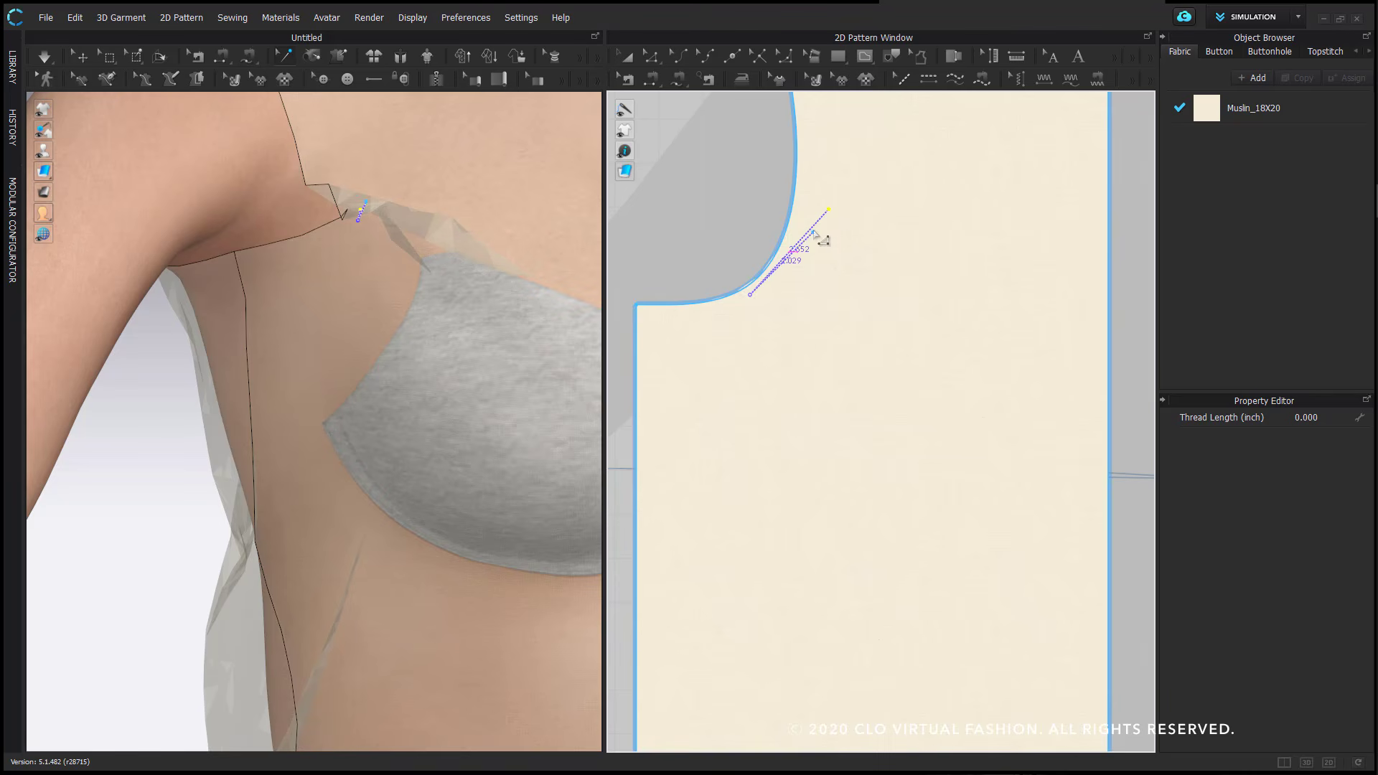
drag(814, 231, 810, 229)
click(762, 243)
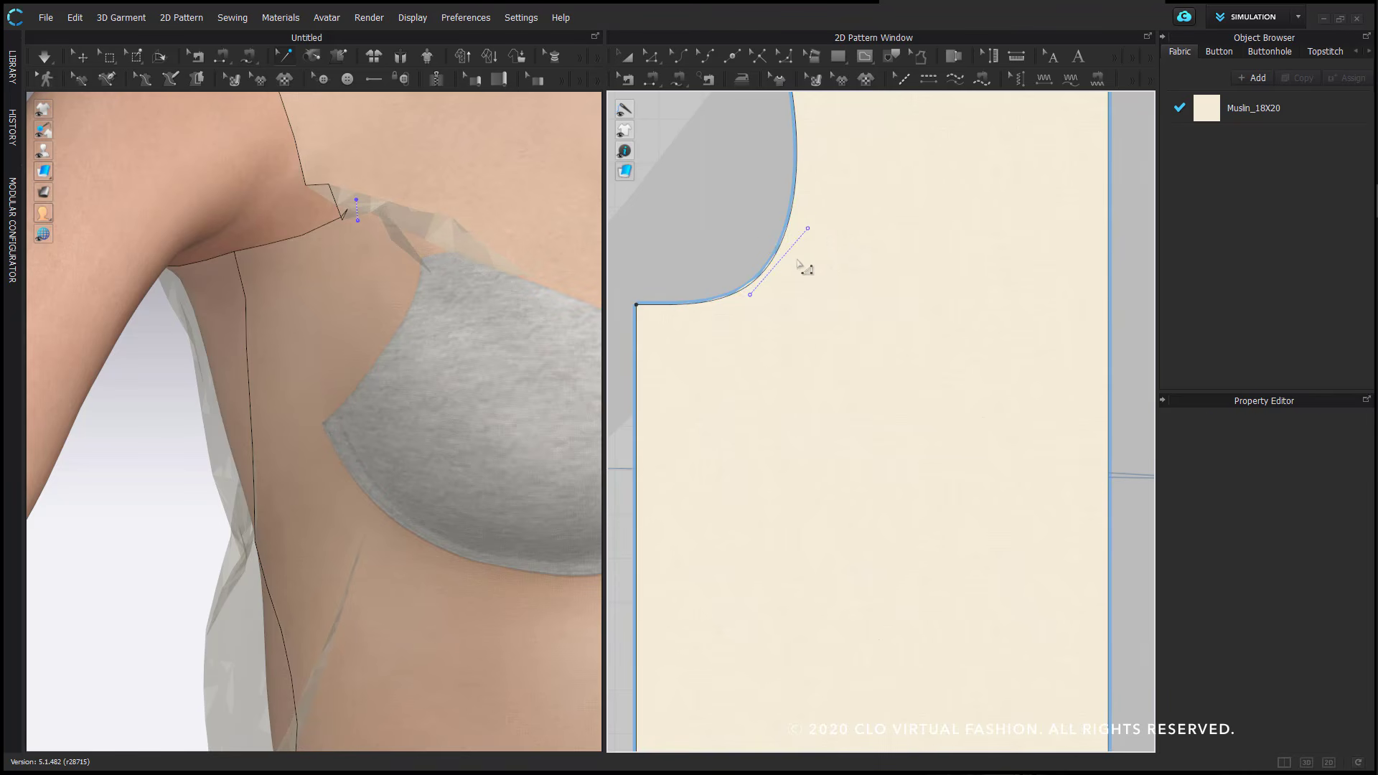
click(784, 254)
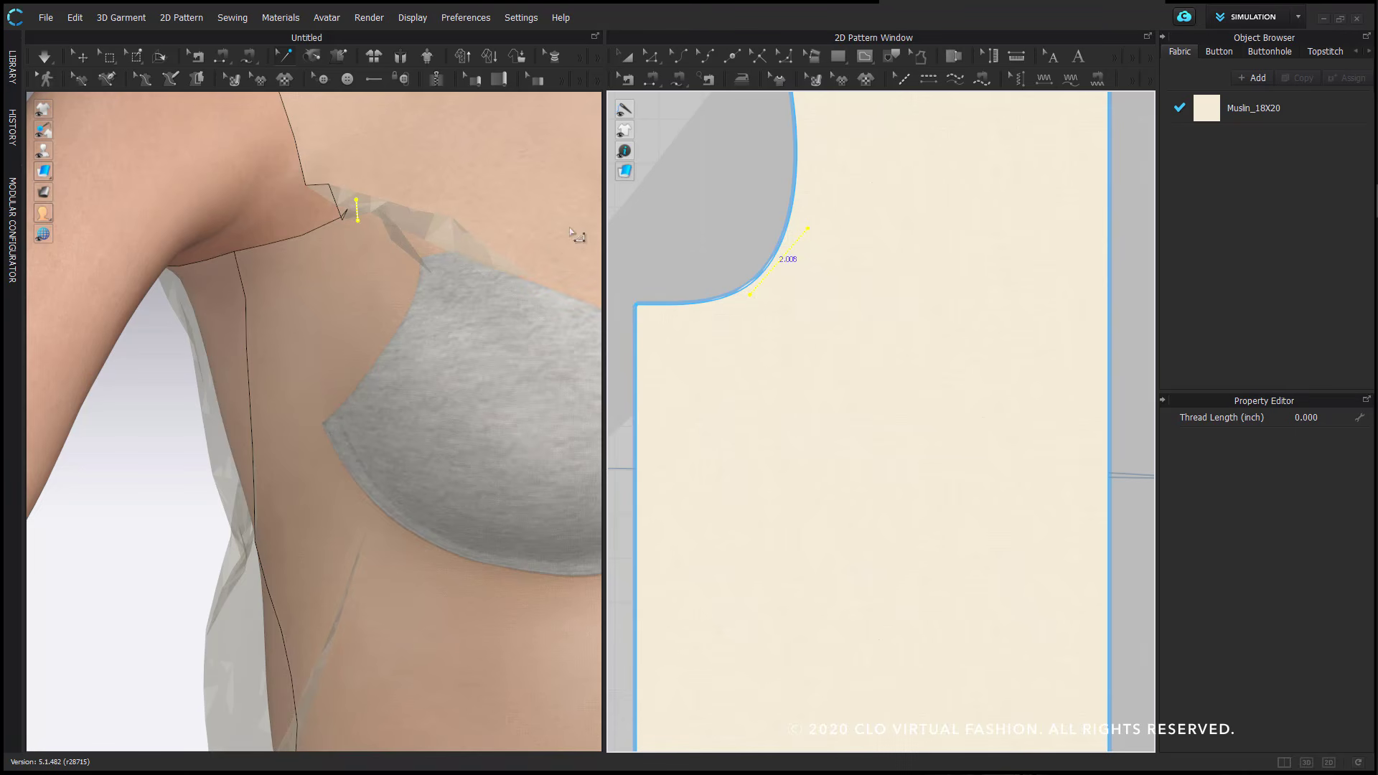
click(747, 234)
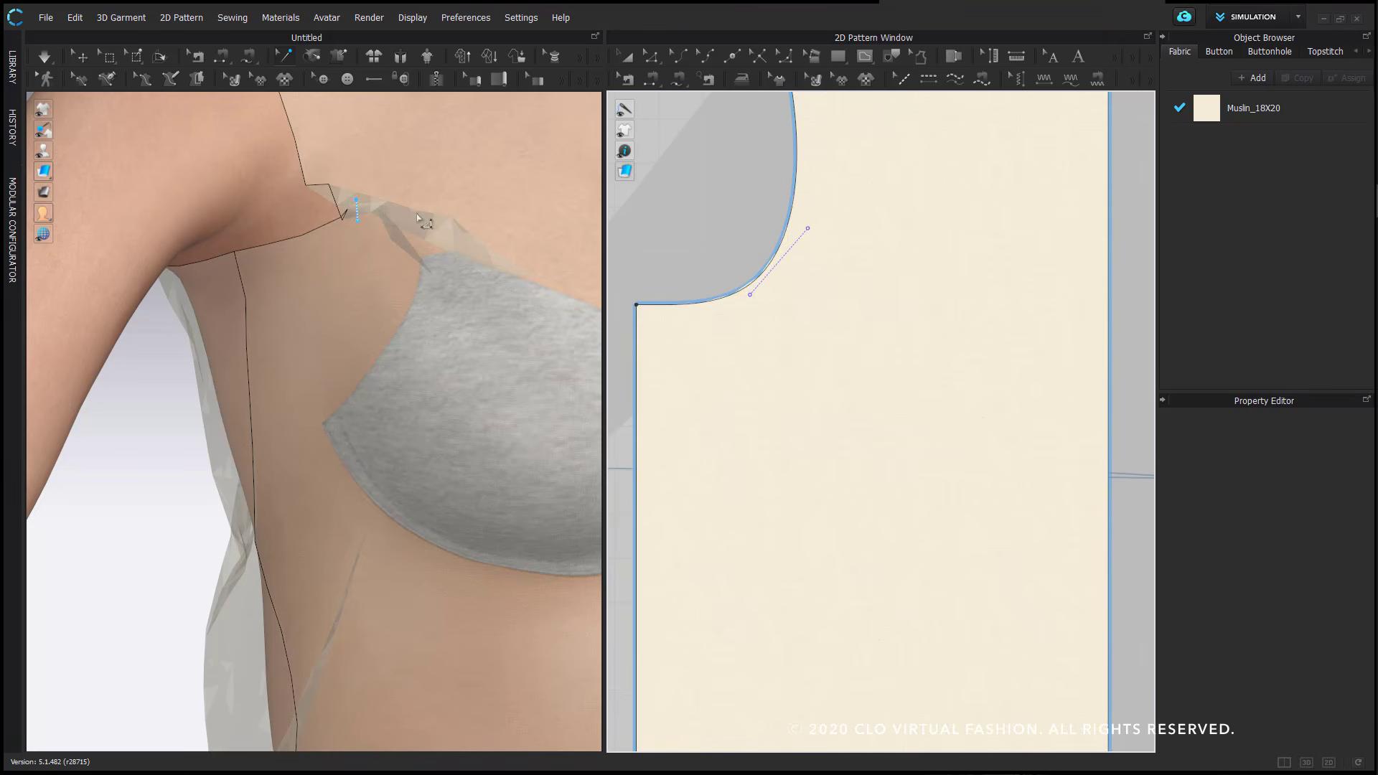
click(790, 254)
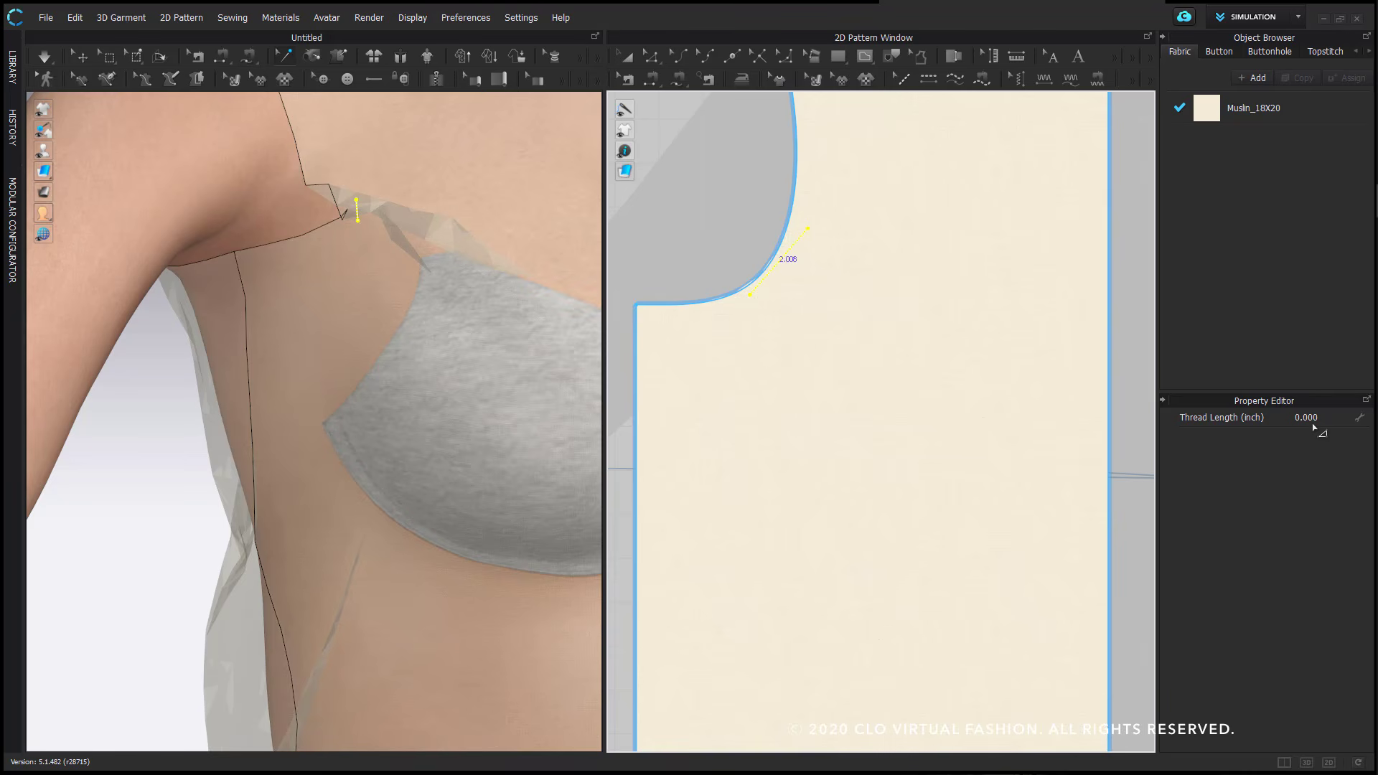
Slide the tack end down the armhole curve and simulate the top with it.
right_drag(363, 385, 327, 274)
scroll(408, 383, down, 3)
scroll(326, 274, down, 2)
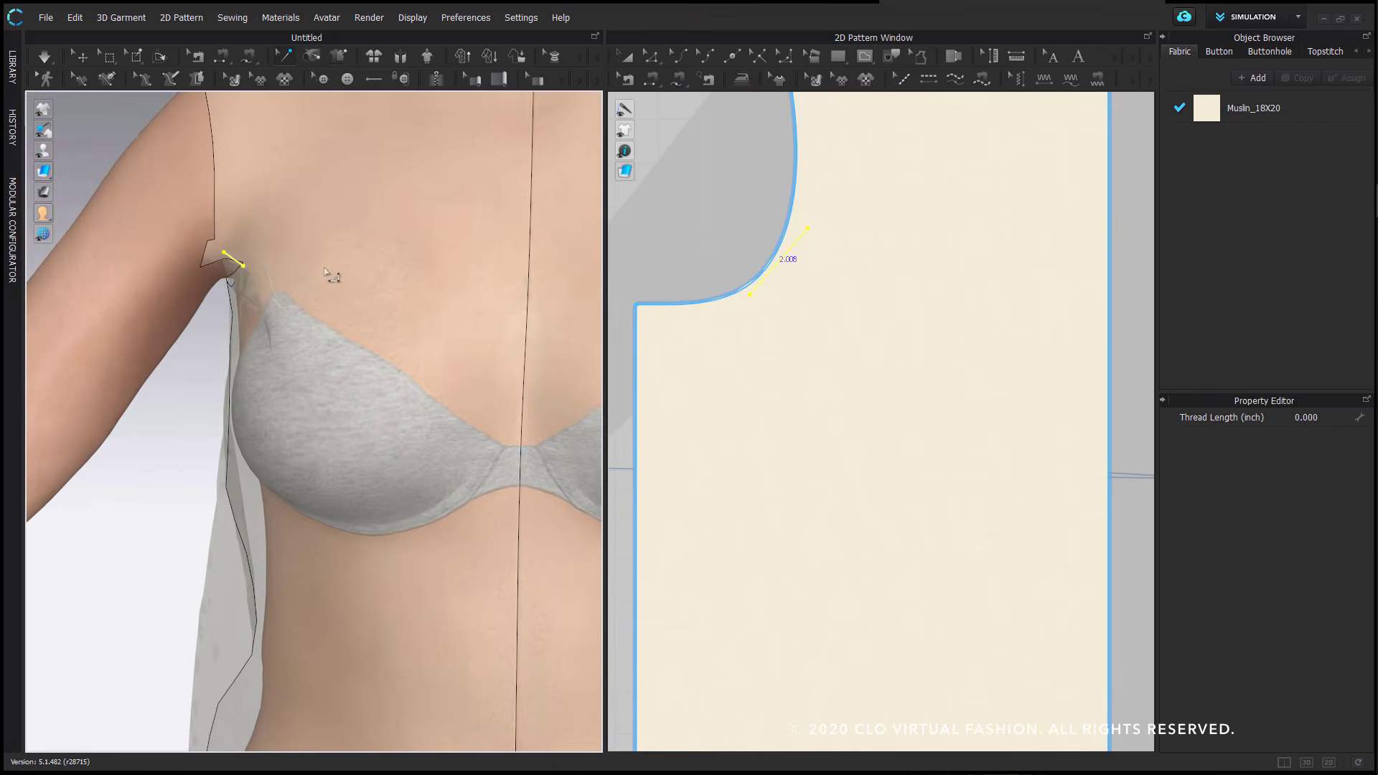
scroll(601, 314, down, 1)
scroll(355, 272, down, 2)
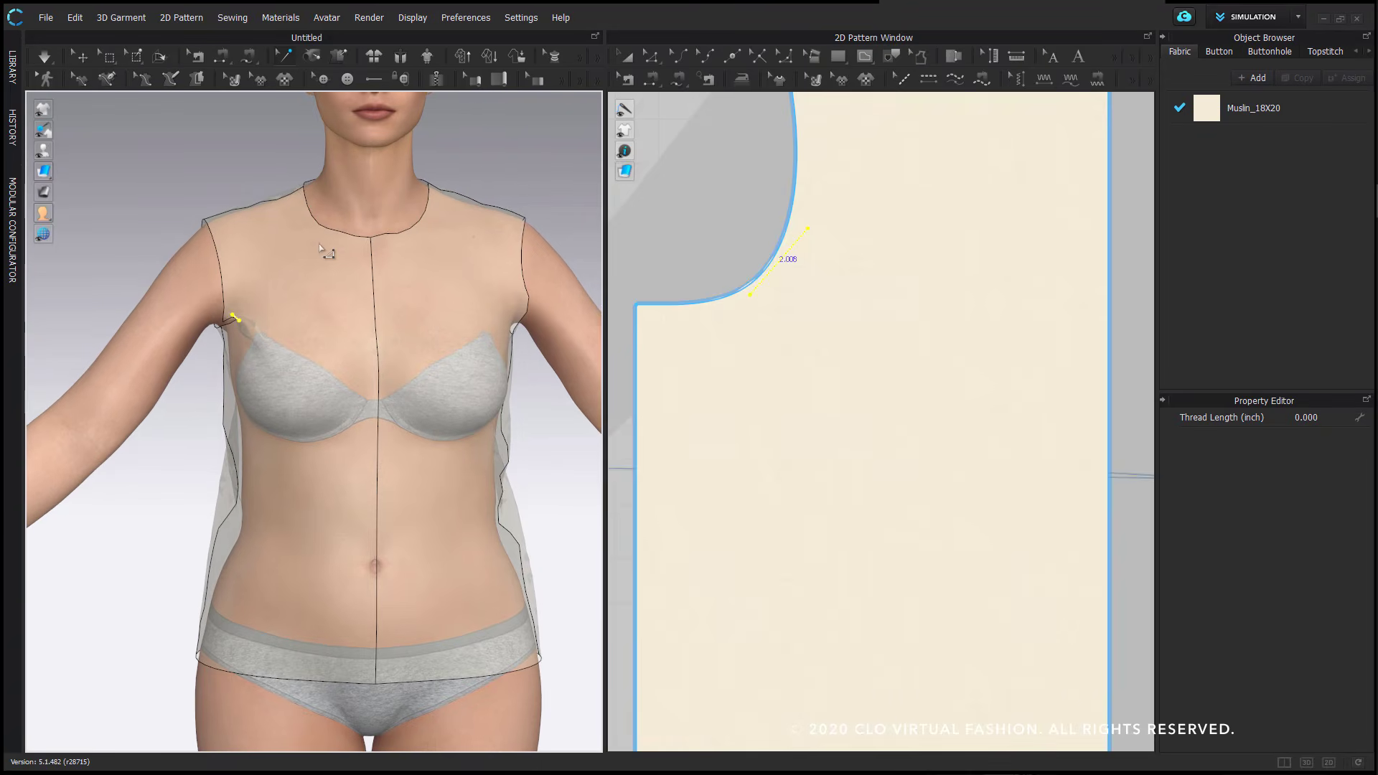
scroll(797, 273, up, 3)
drag(819, 209, 808, 221)
click(735, 214)
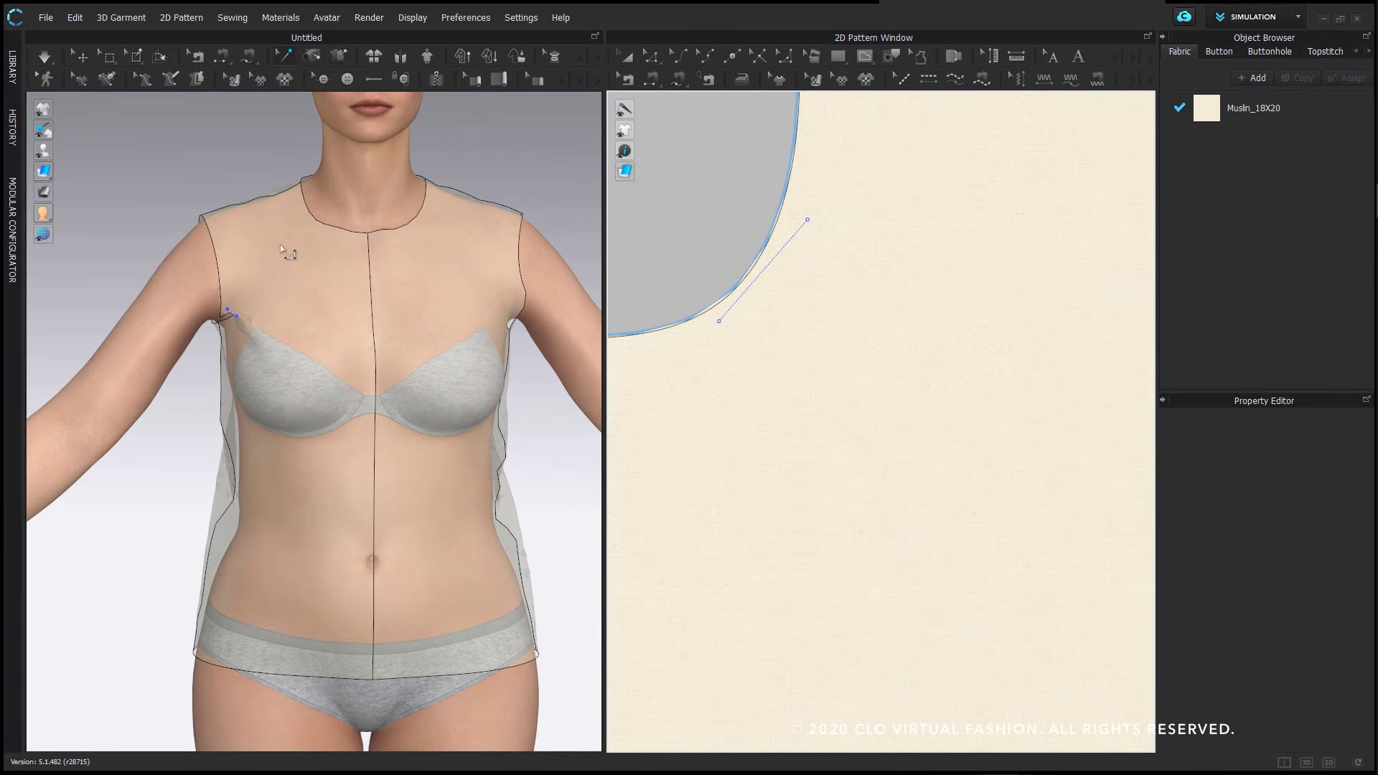
key(space)
right_drag(248, 378, 271, 349)
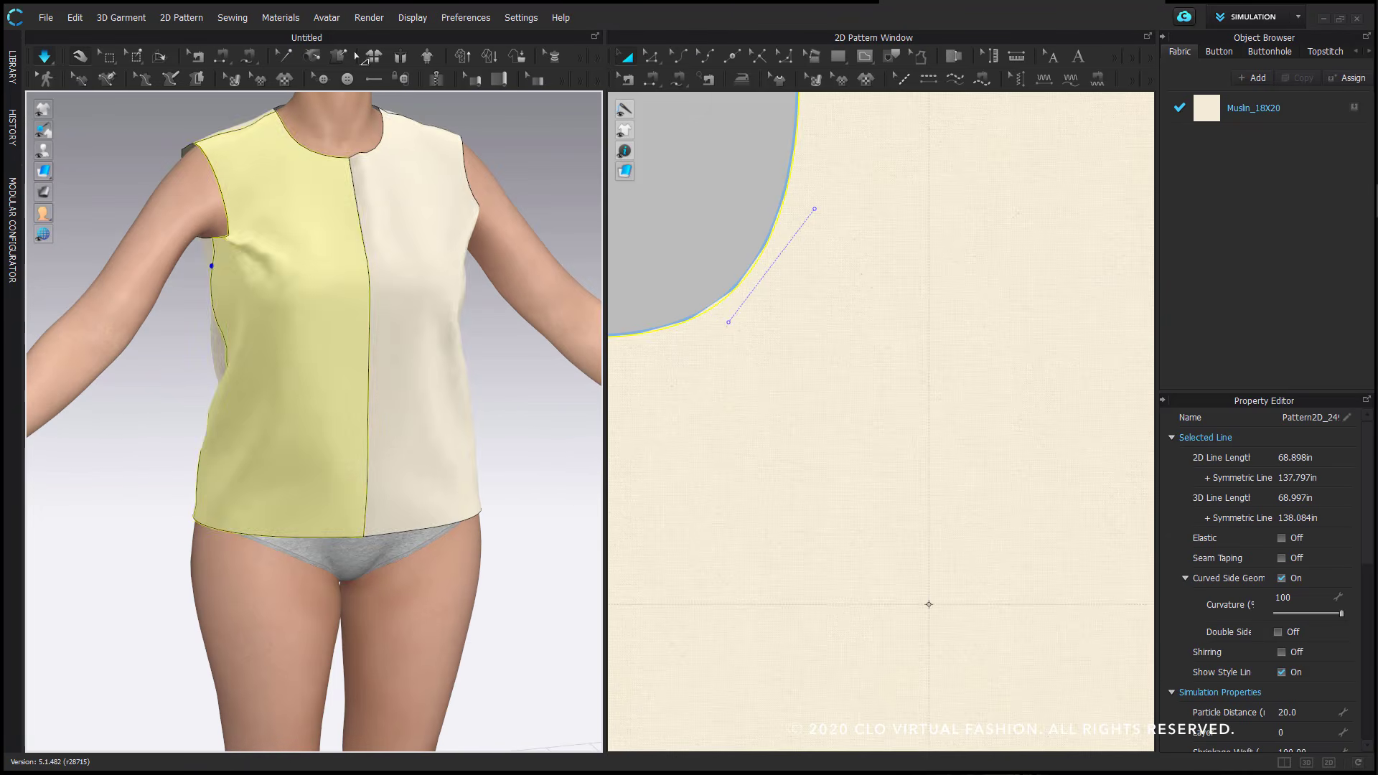
Duplicate the armhole tack to the symmetric bodice piece and simulate the drape.
click(286, 55)
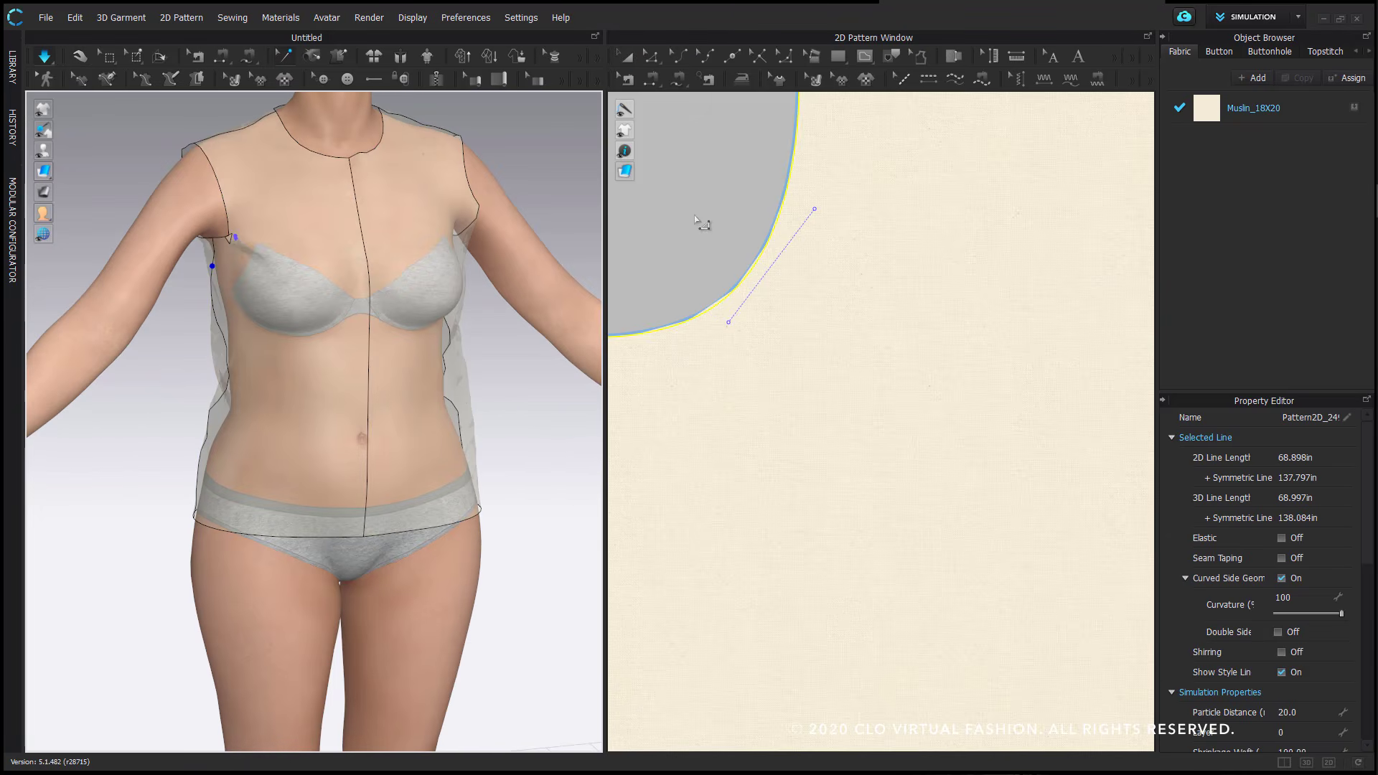
click(759, 239)
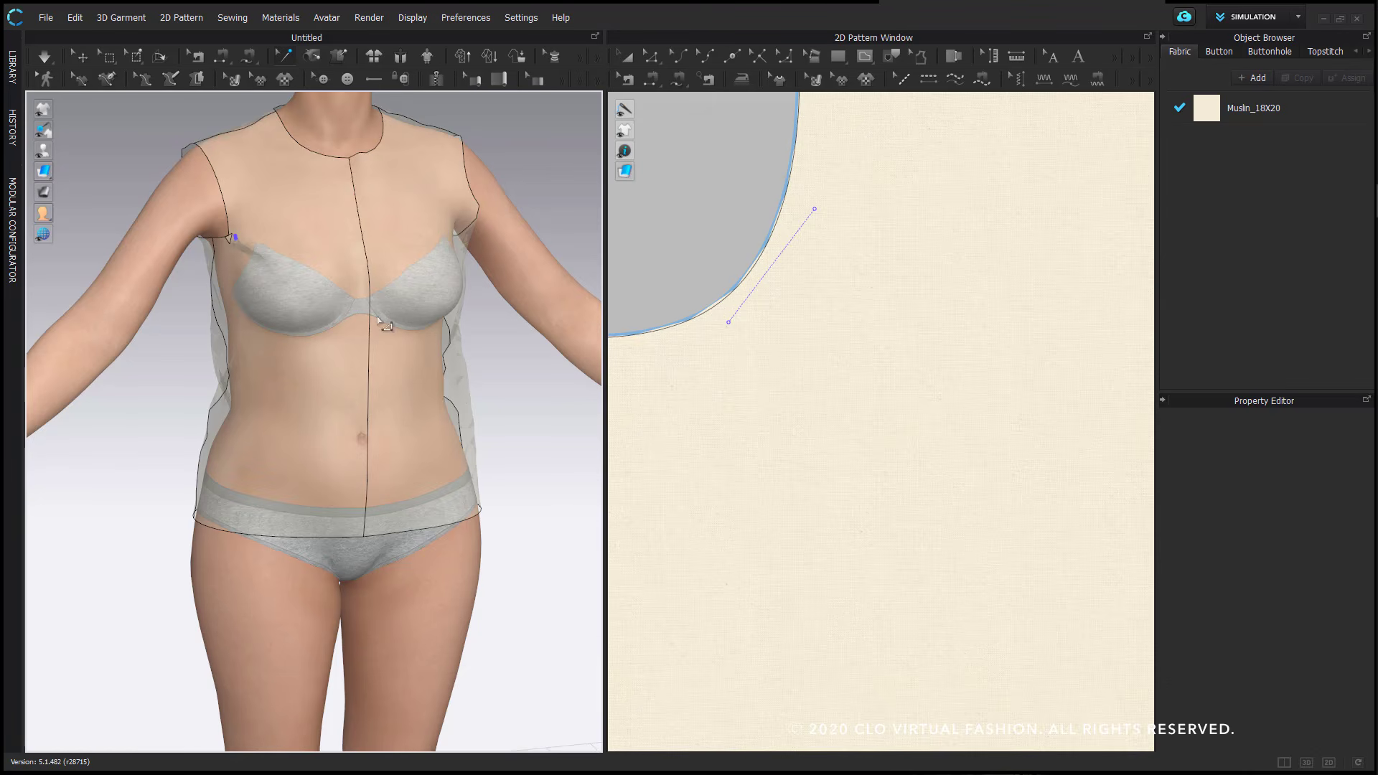
scroll(323, 330, up, 3)
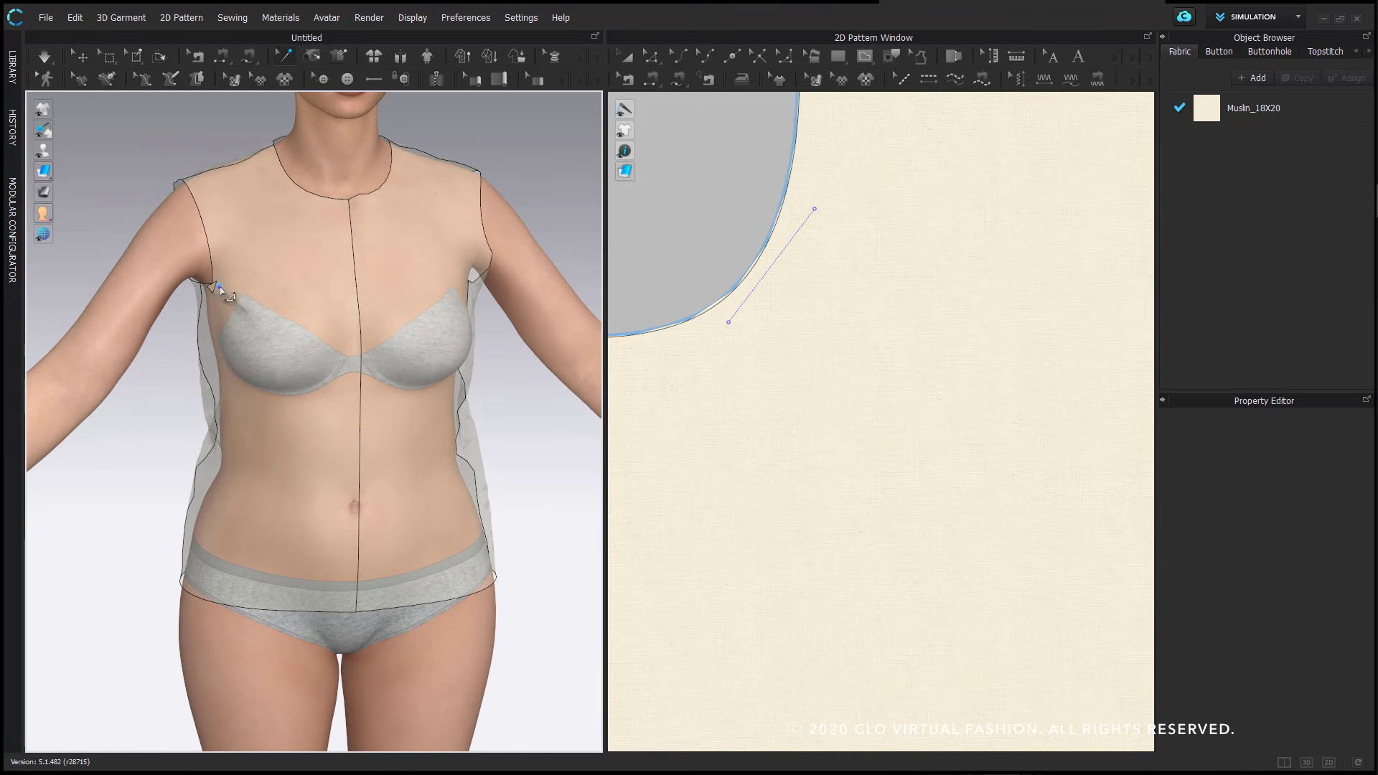
right_click(219, 287)
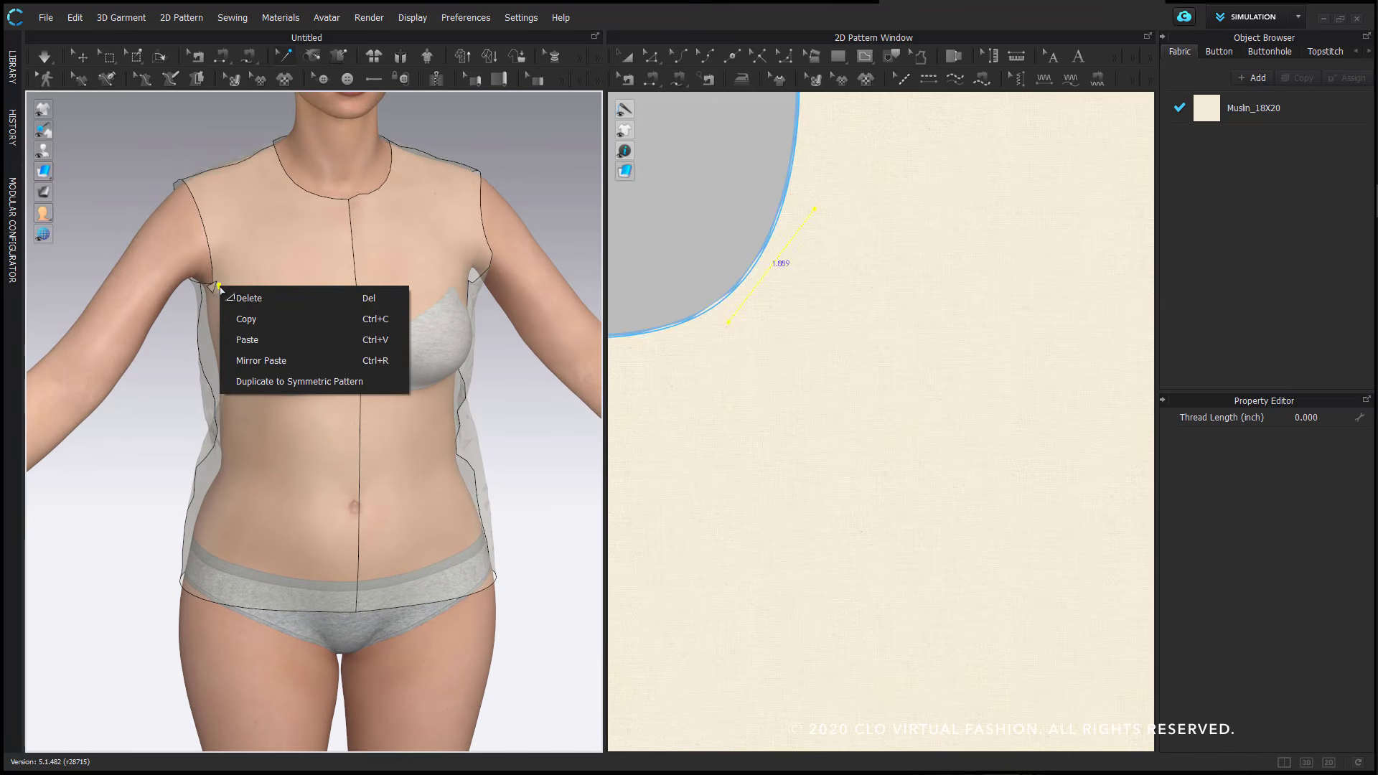
click(290, 381)
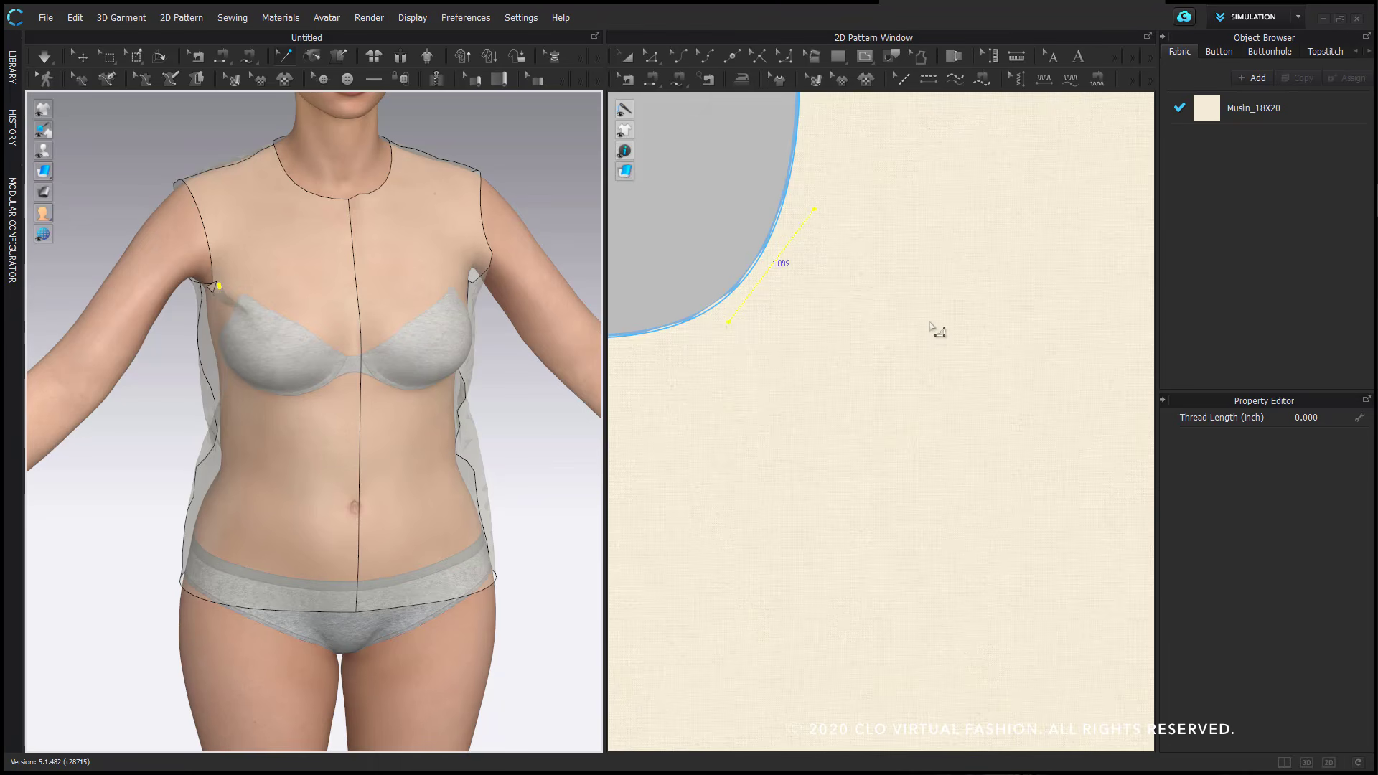
scroll(936, 343, down, 6)
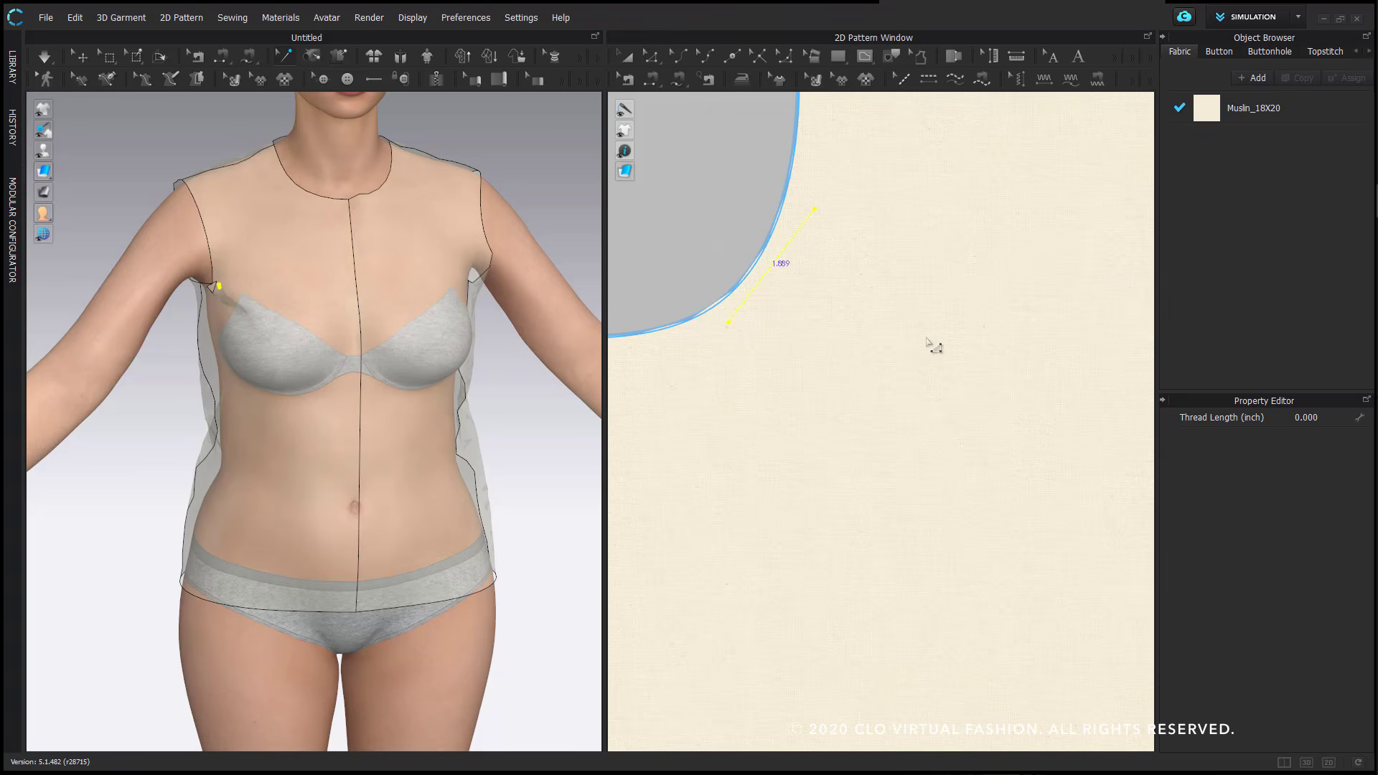
middle_drag(1028, 337, 865, 281)
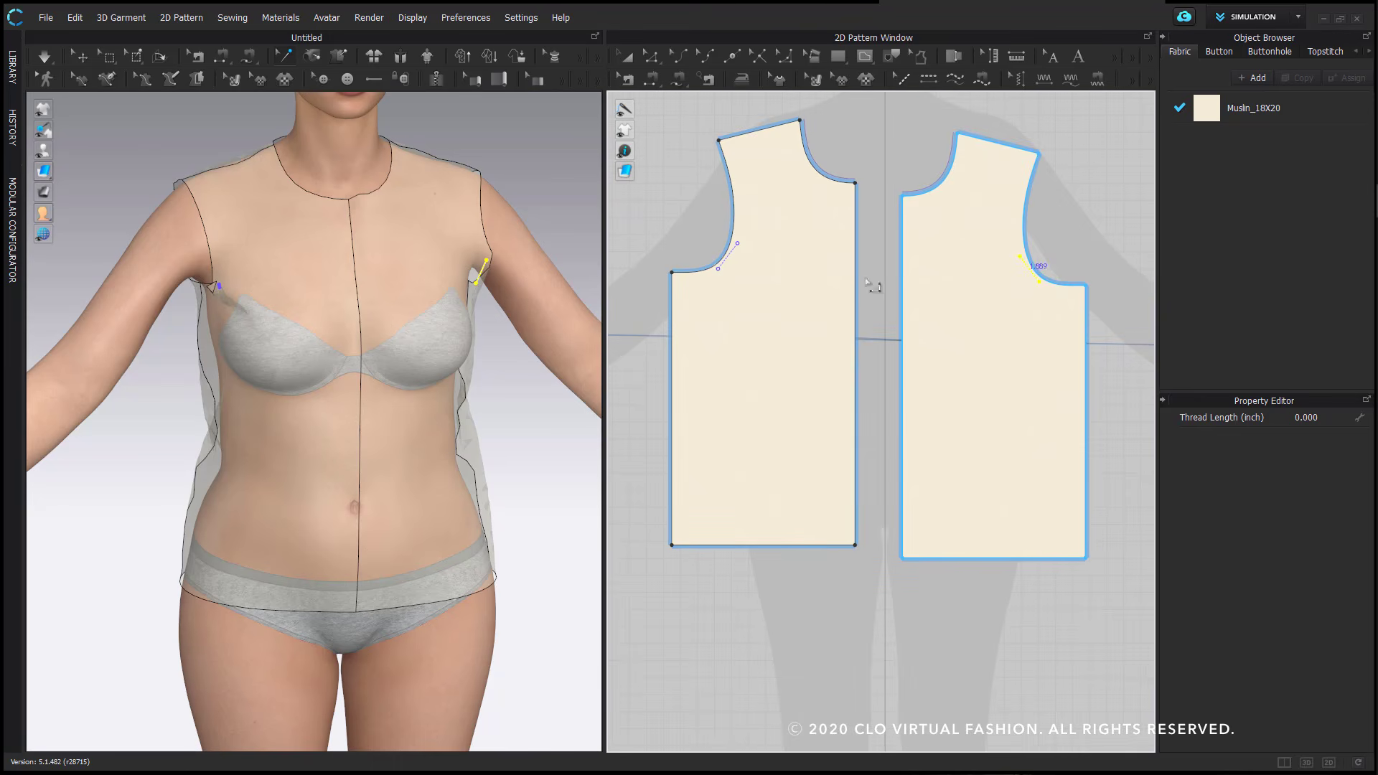
key(space)
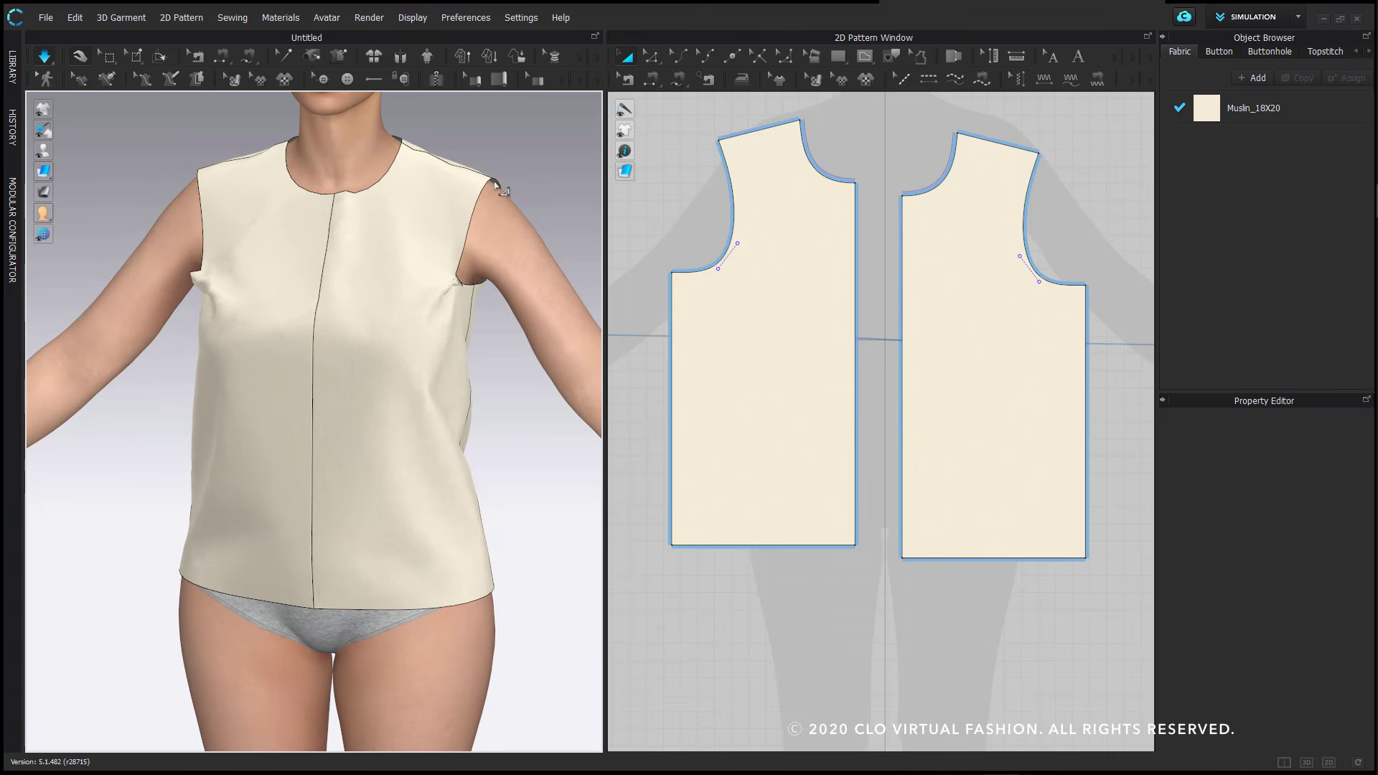
In Edit Tack mode, marquee-select both armhole tacks and delete them.
click(493, 185)
right_drag(494, 185, 379, 283)
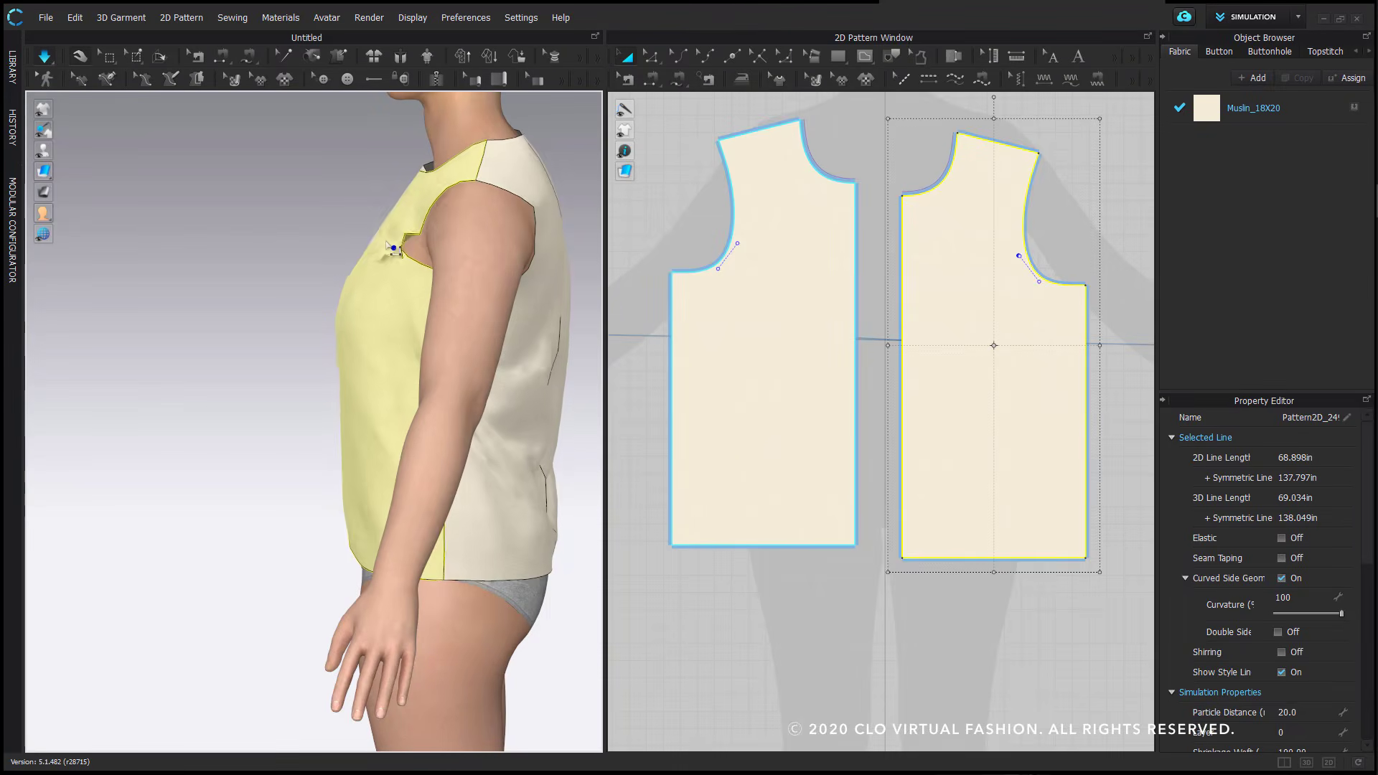
right_drag(400, 267, 388, 308)
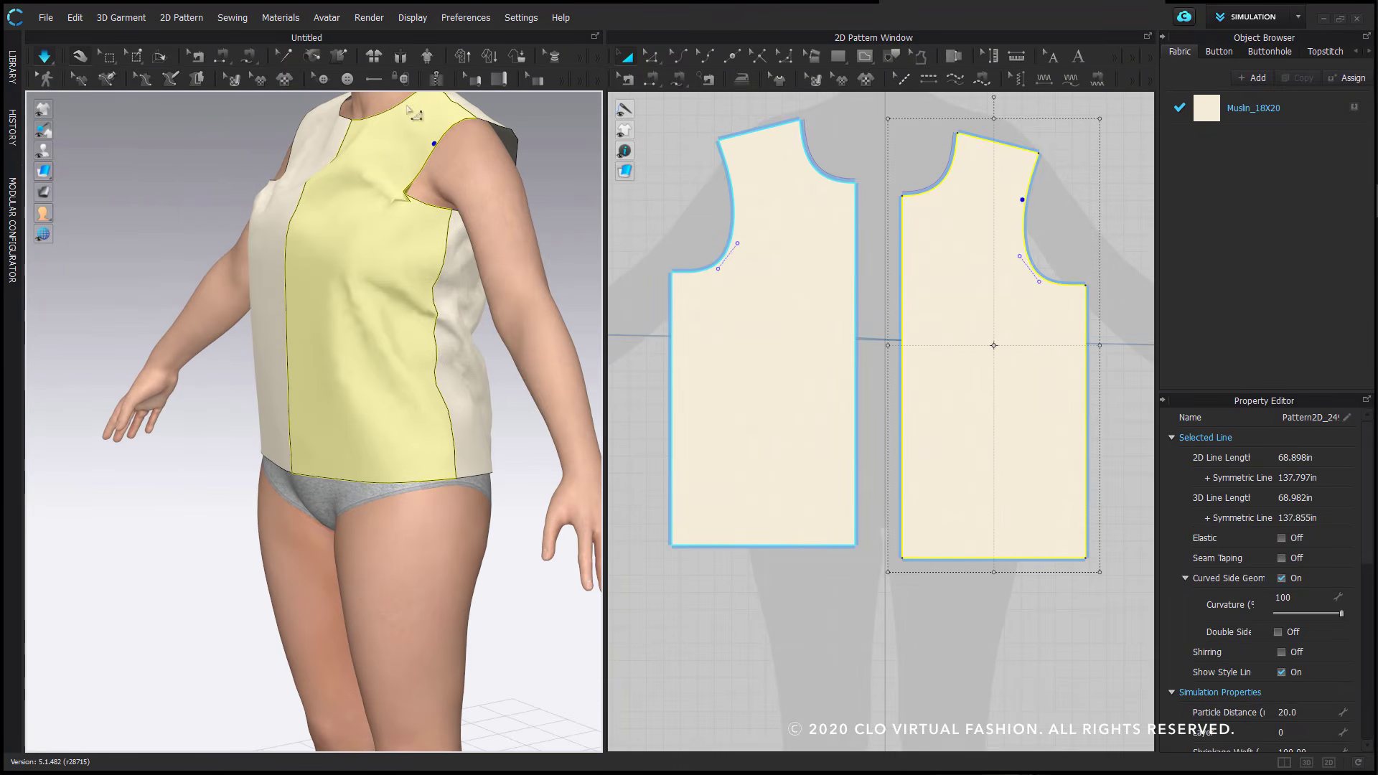
click(282, 58)
key(2)
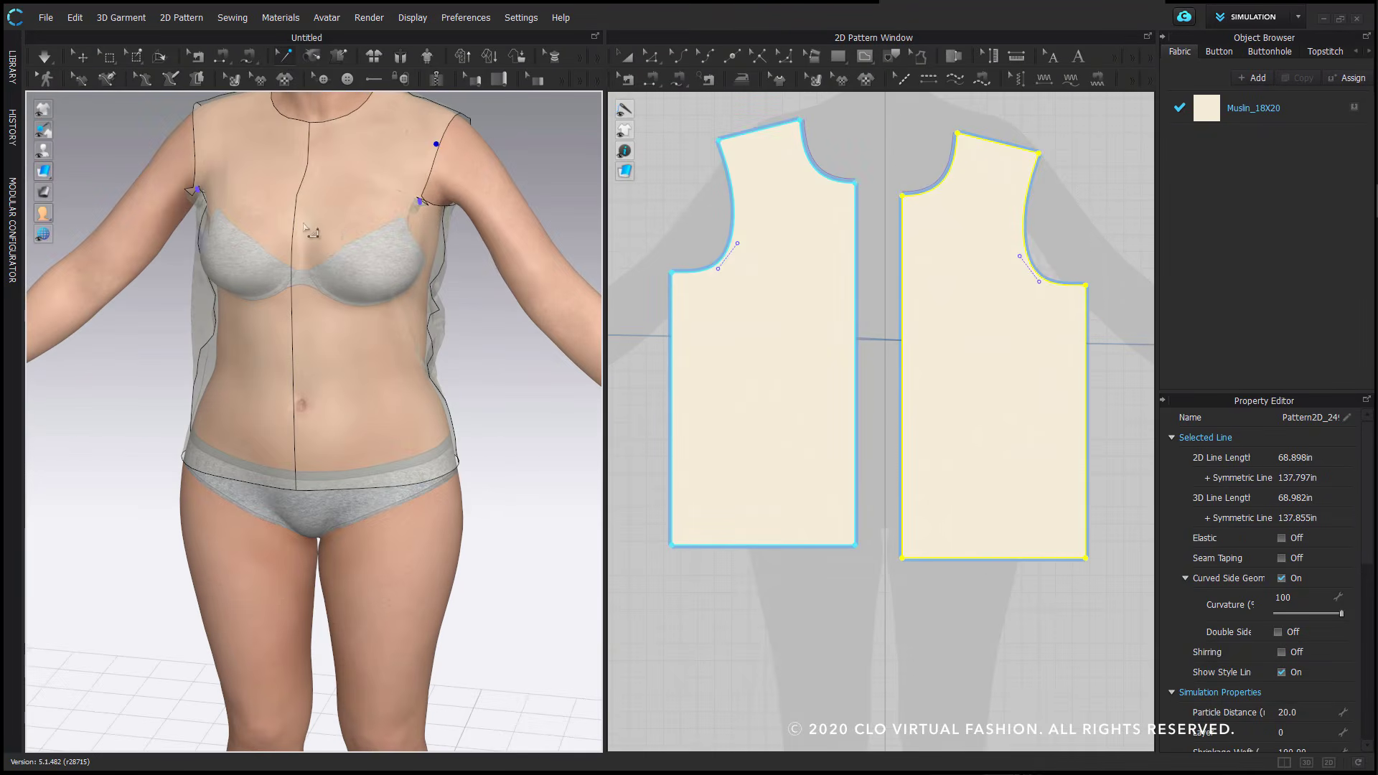
drag(675, 224, 1065, 320)
key(Delete)
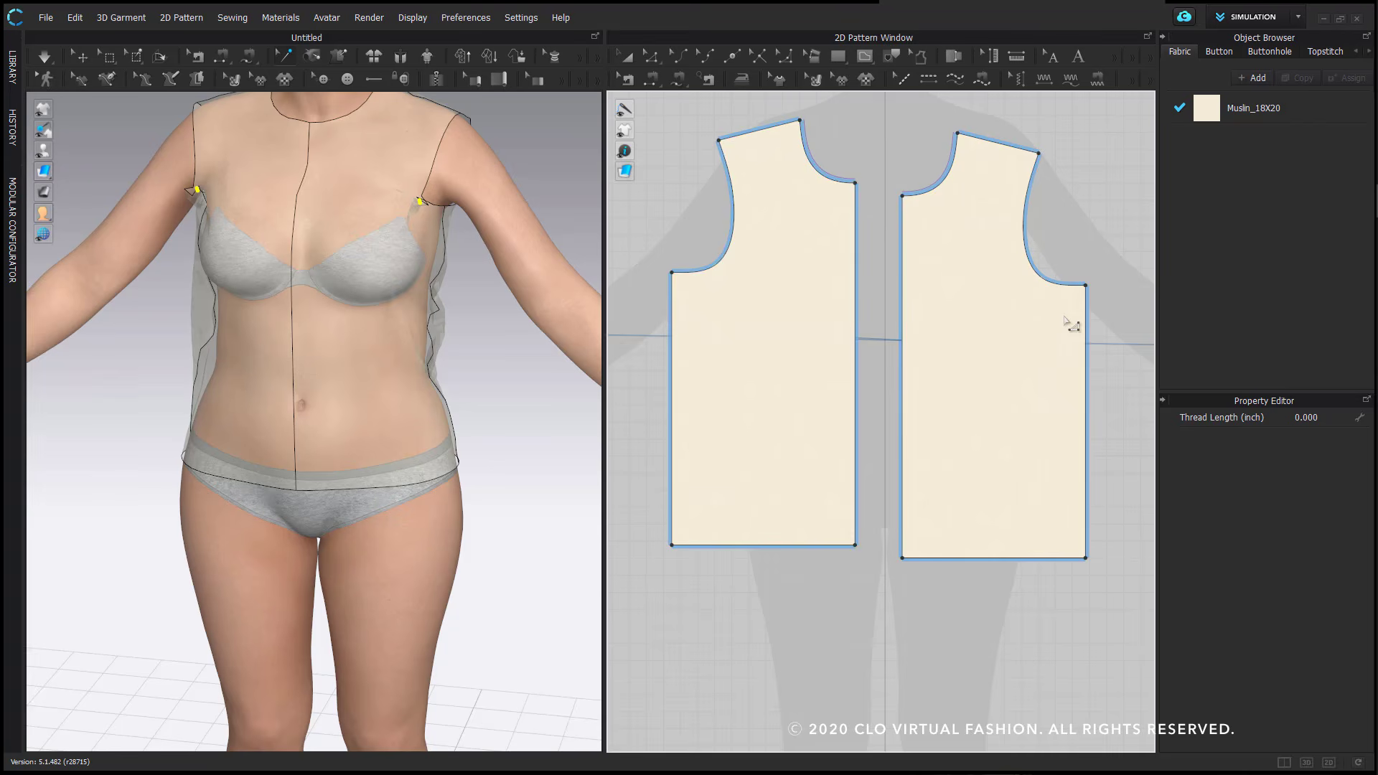
Turn simulation back on and select the front bodice piece.
click(45, 56)
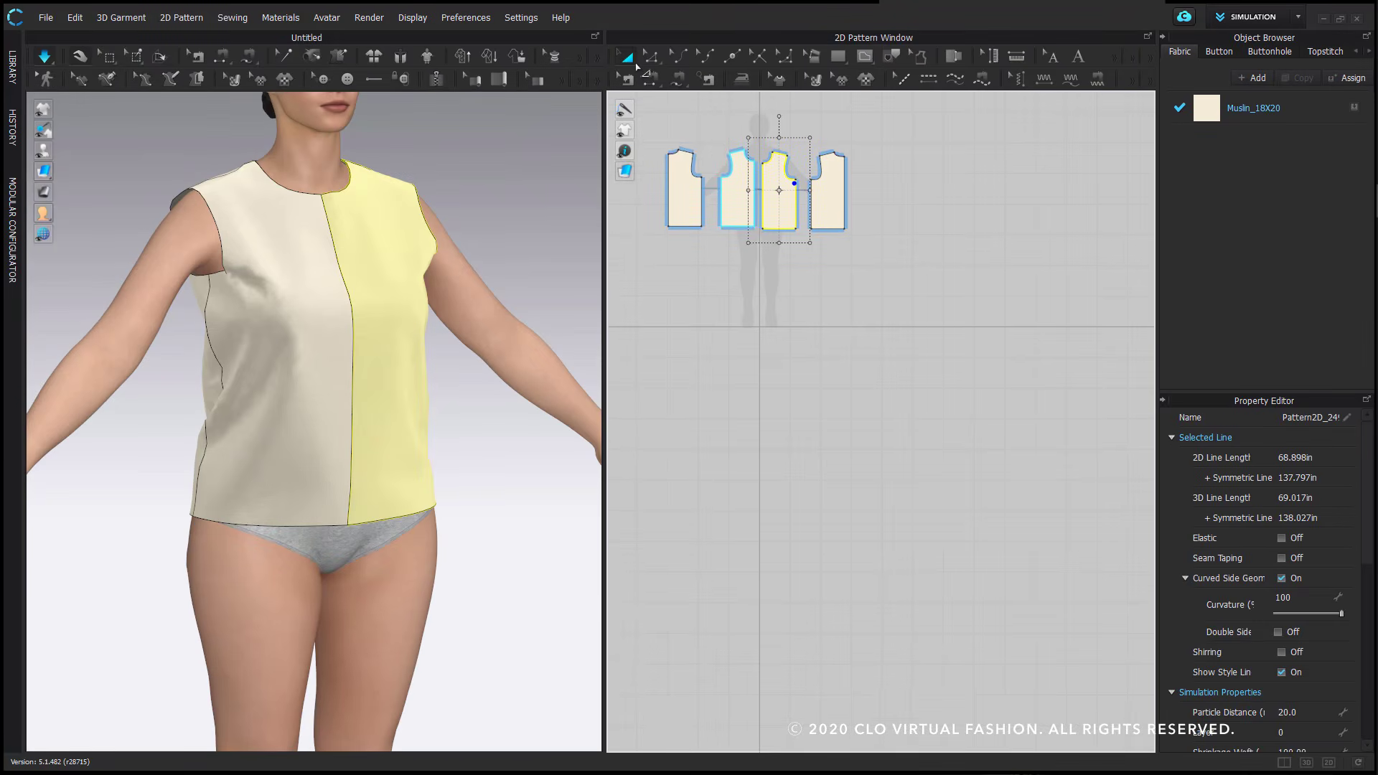
drag(654, 117, 892, 269)
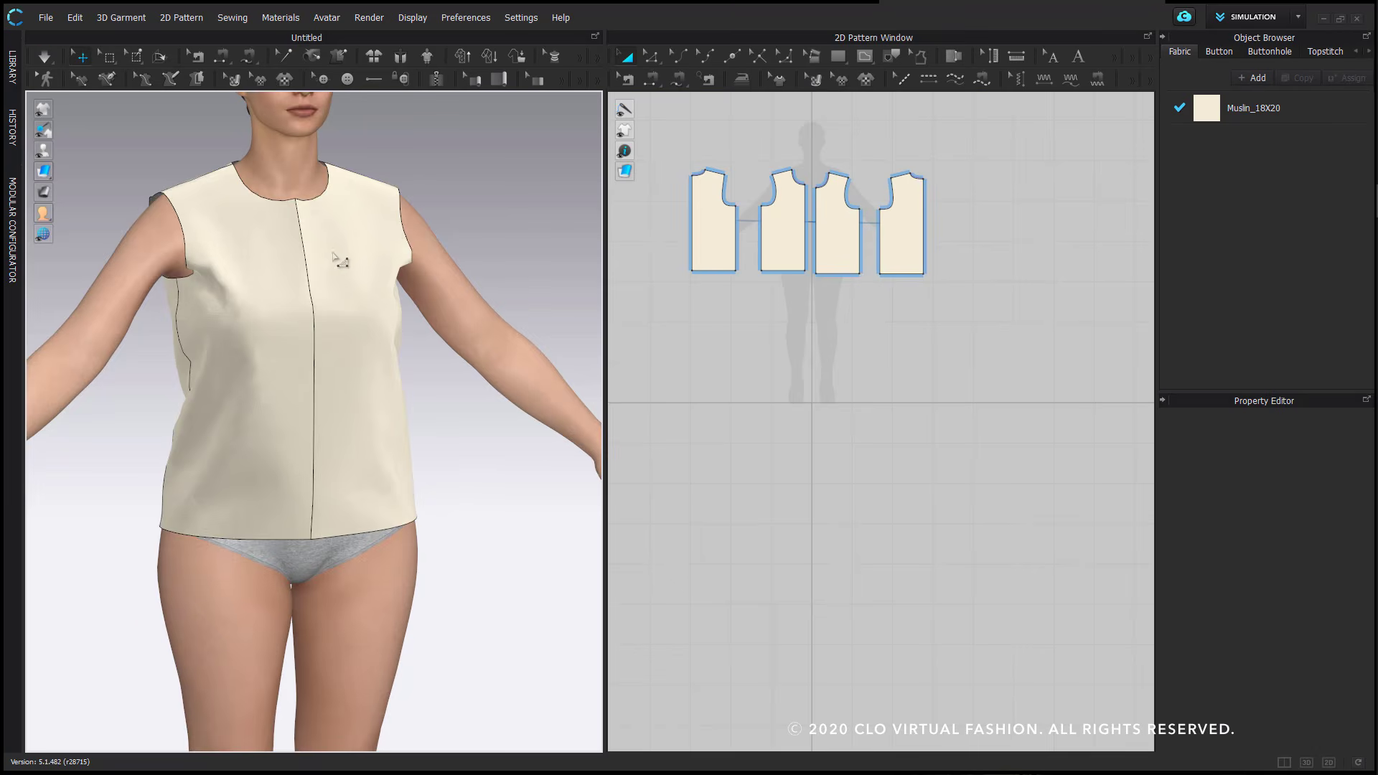
scroll(372, 225, up, 5)
click(259, 186)
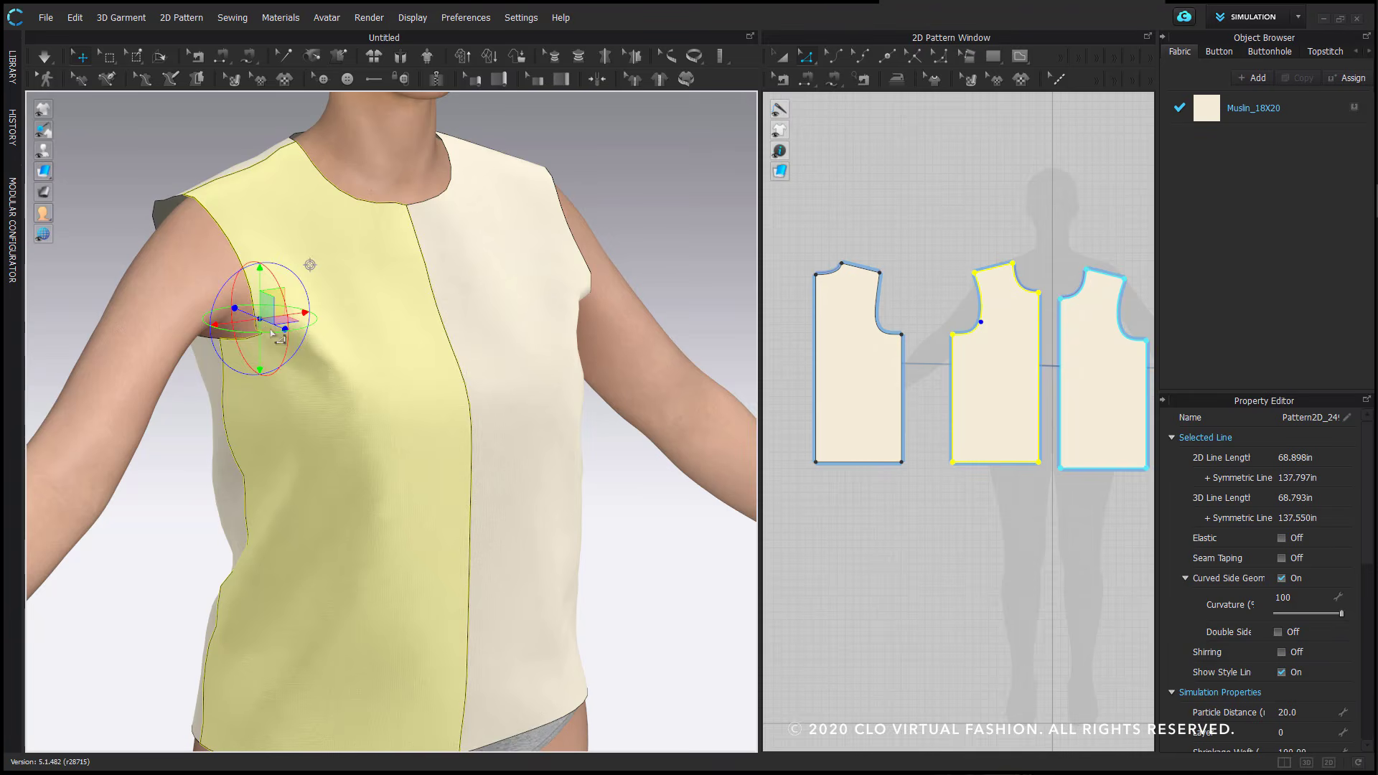
Orbit the 3D view to a side angle and zoom the 2D window onto the front armhole curve.
right_drag(307, 346, 352, 338)
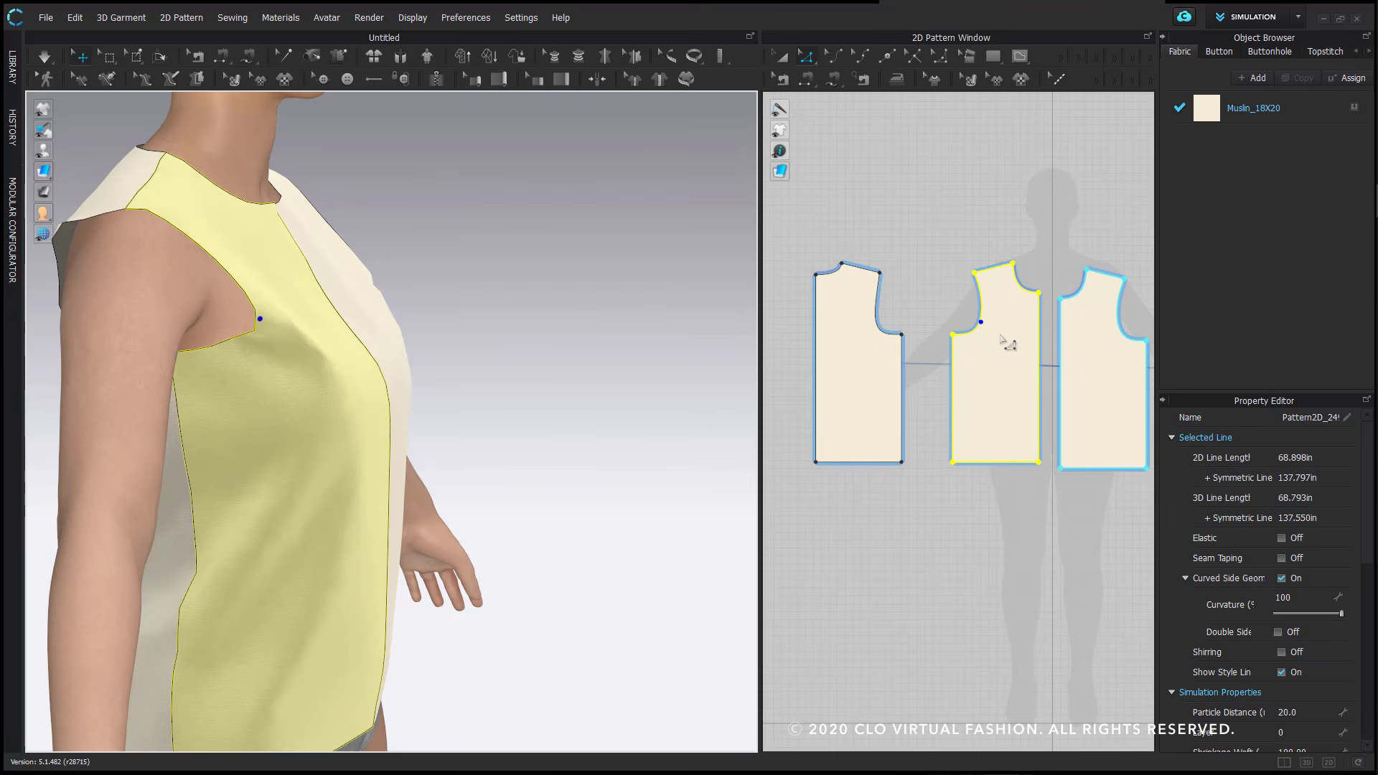
scroll(998, 334, up, 3)
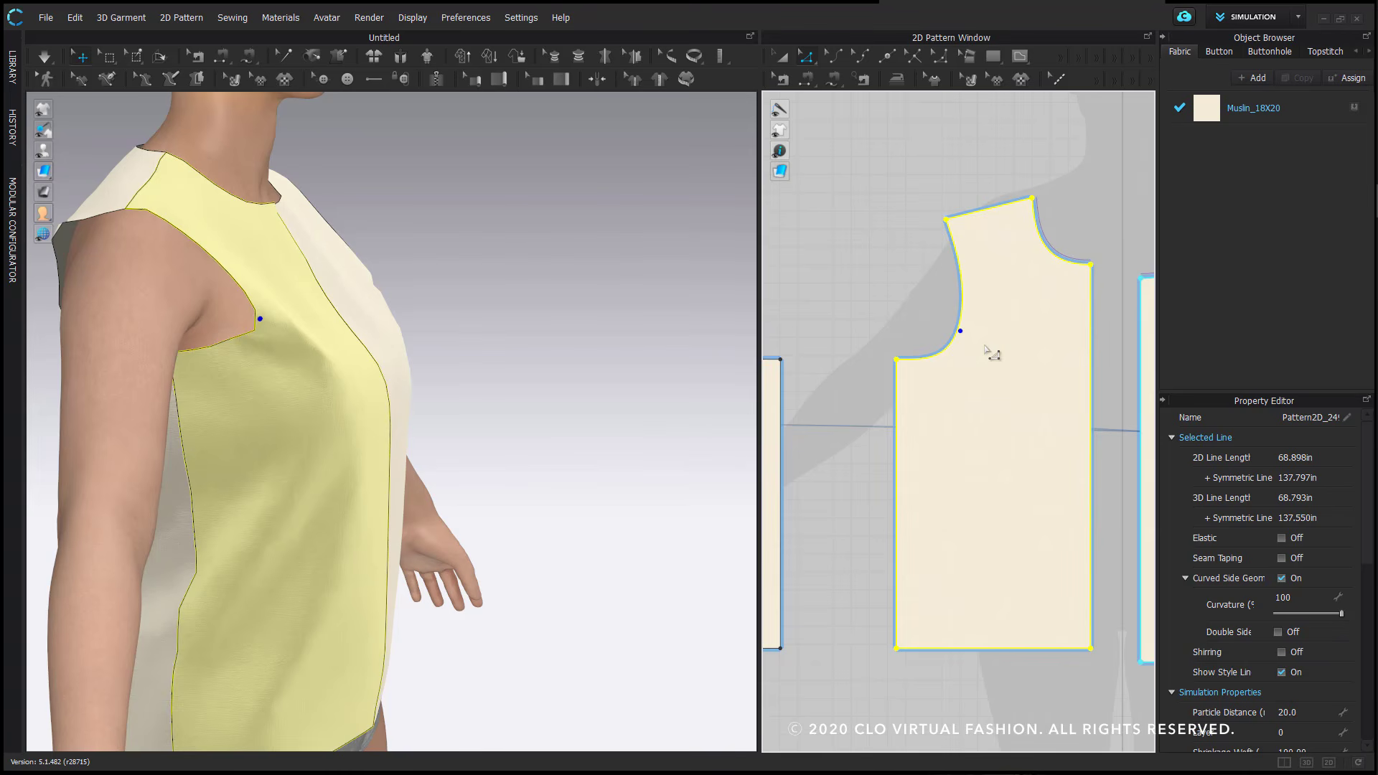
scroll(988, 352, up, 2)
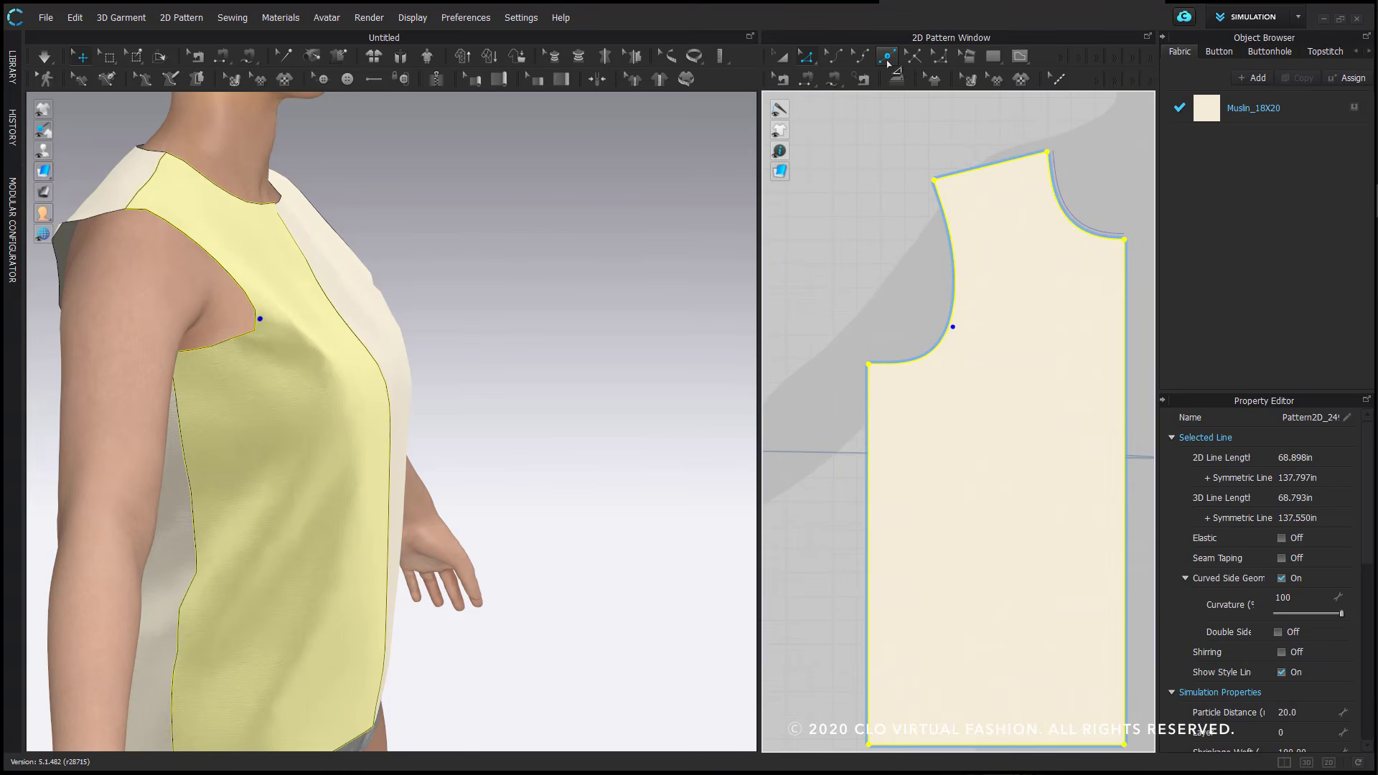
scroll(957, 331, up, 3)
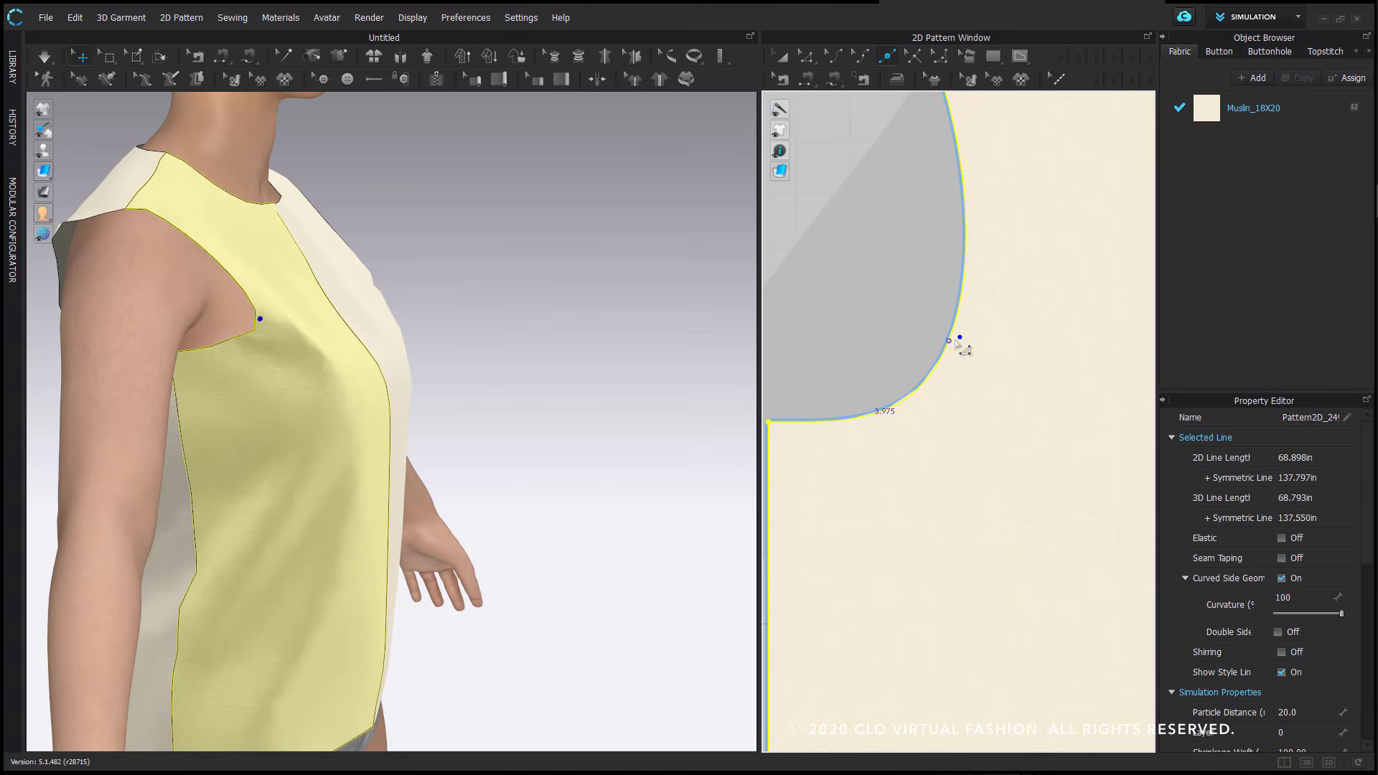
Split the front armhole with Line 1 set to 4 in.
right_click(955, 339)
click(946, 342)
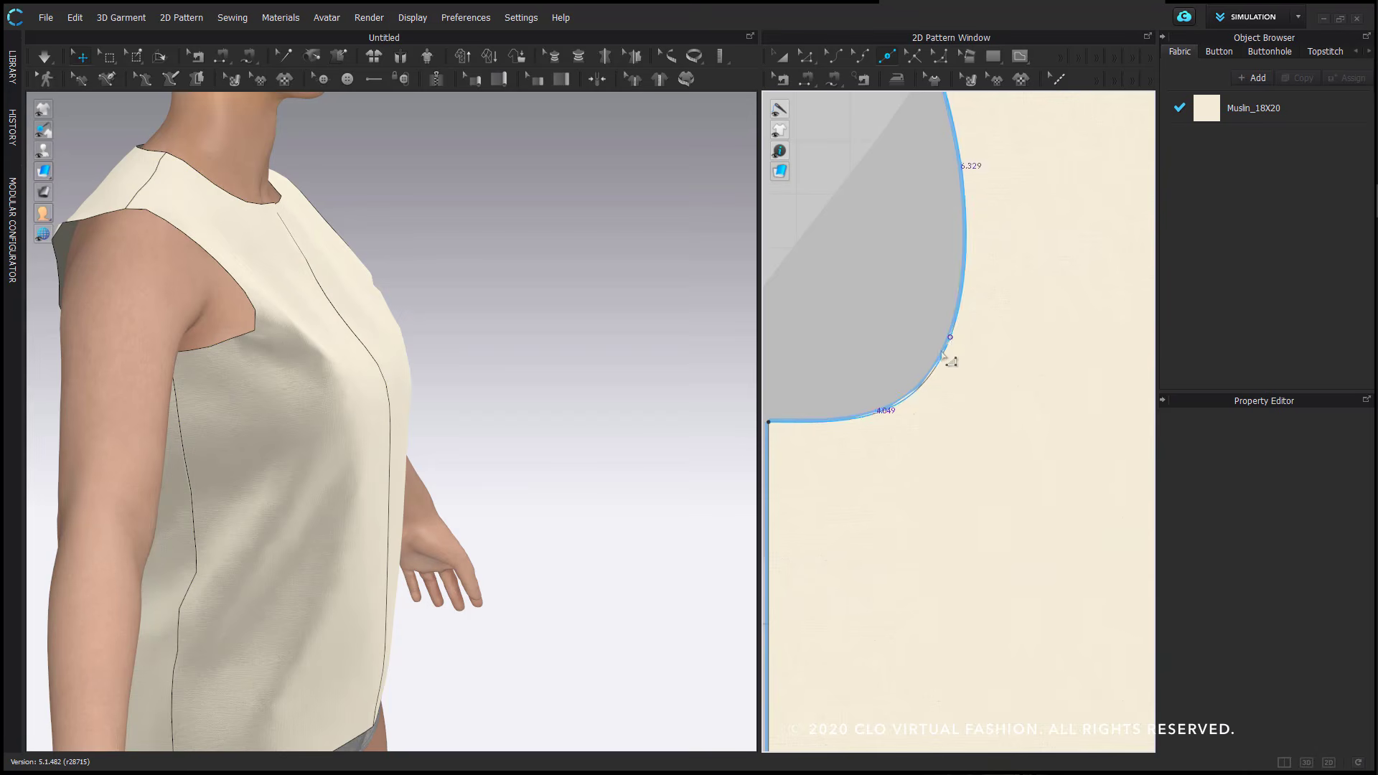
right_click(960, 334)
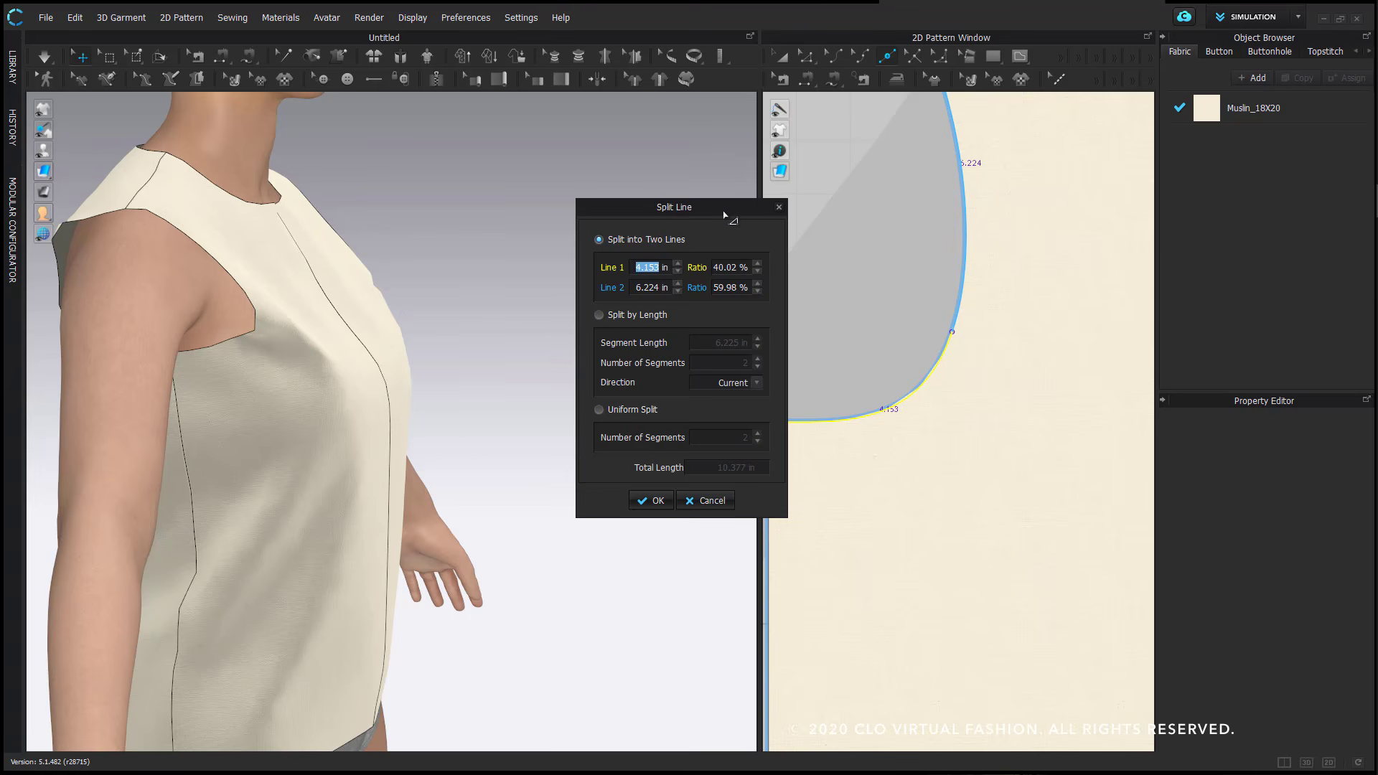
drag(724, 214, 671, 213)
text(4)
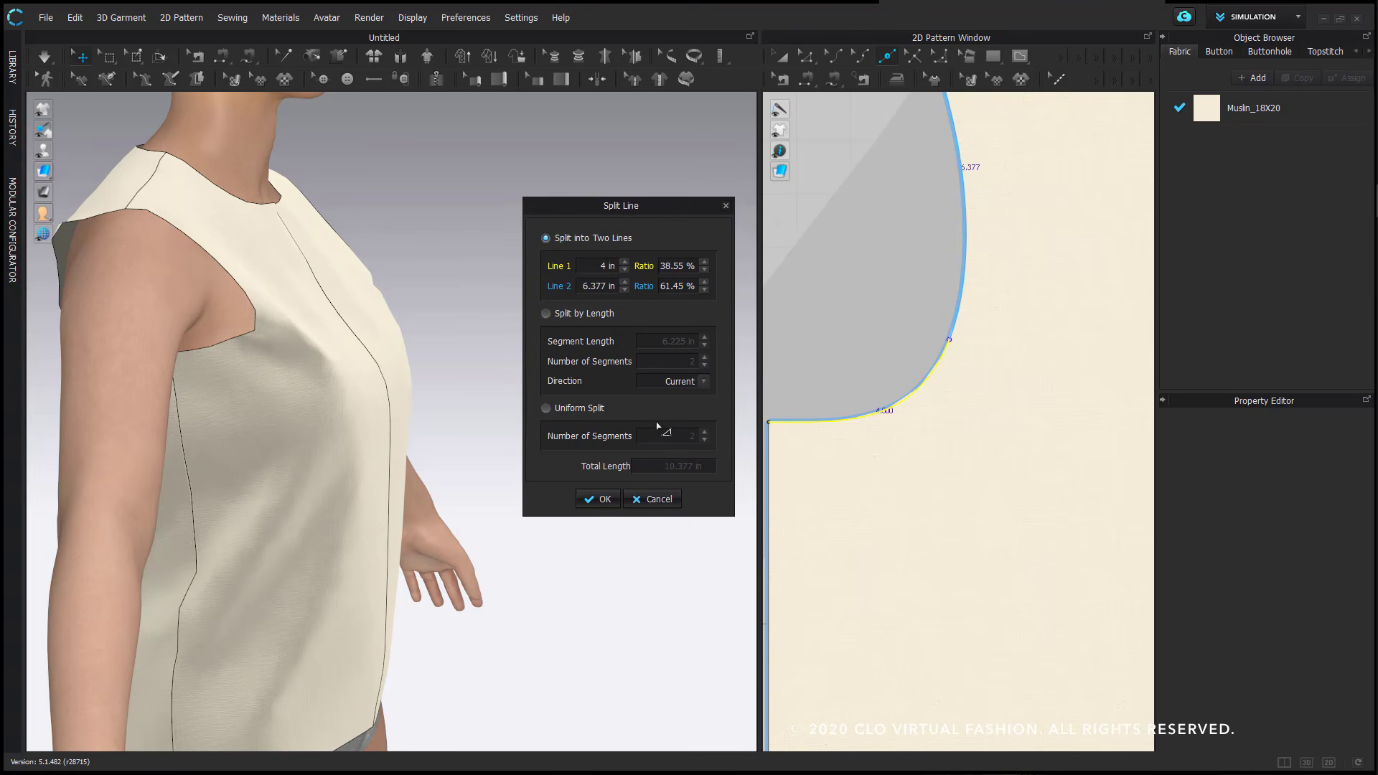
click(601, 500)
Split the side seam 2 in below the underarm and widen the 2D pattern window.
scroll(913, 497, down, 5)
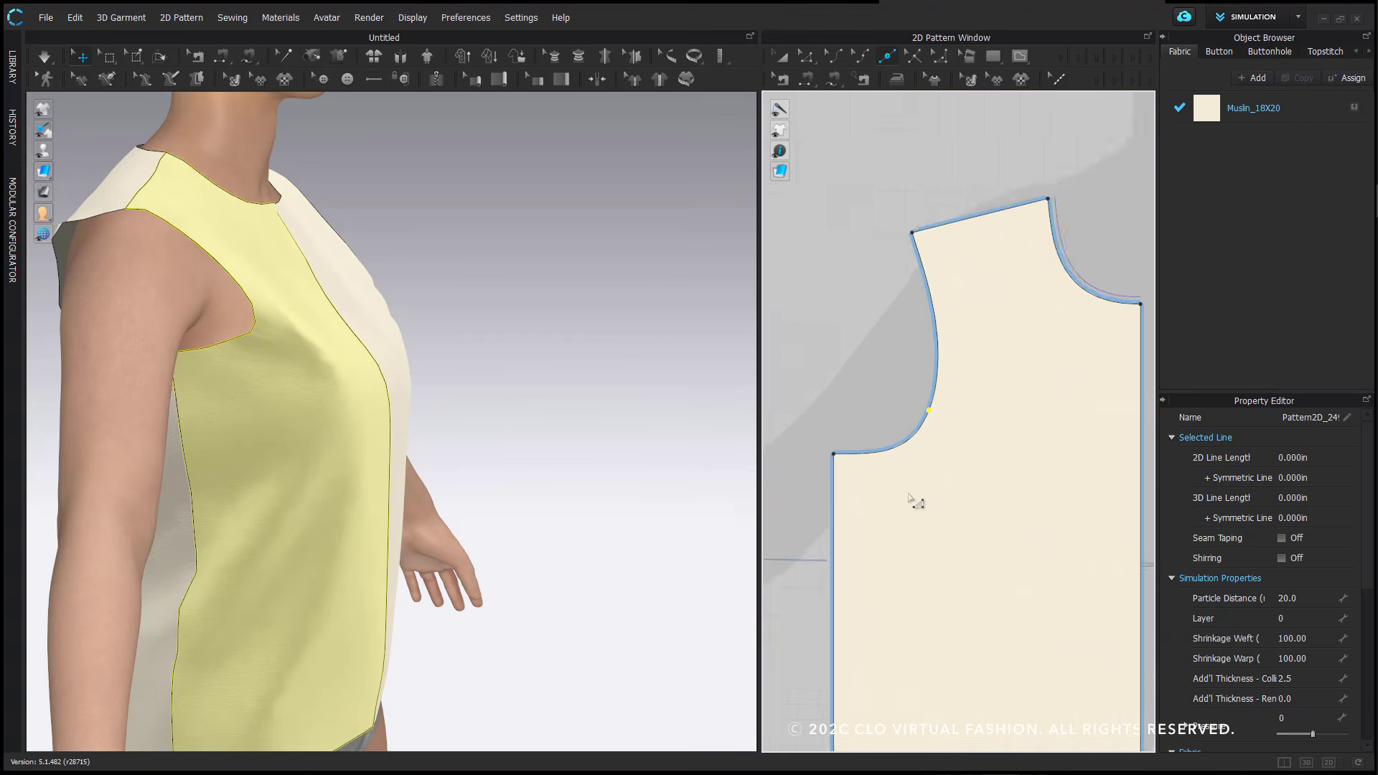
middle_drag(913, 497, 910, 318)
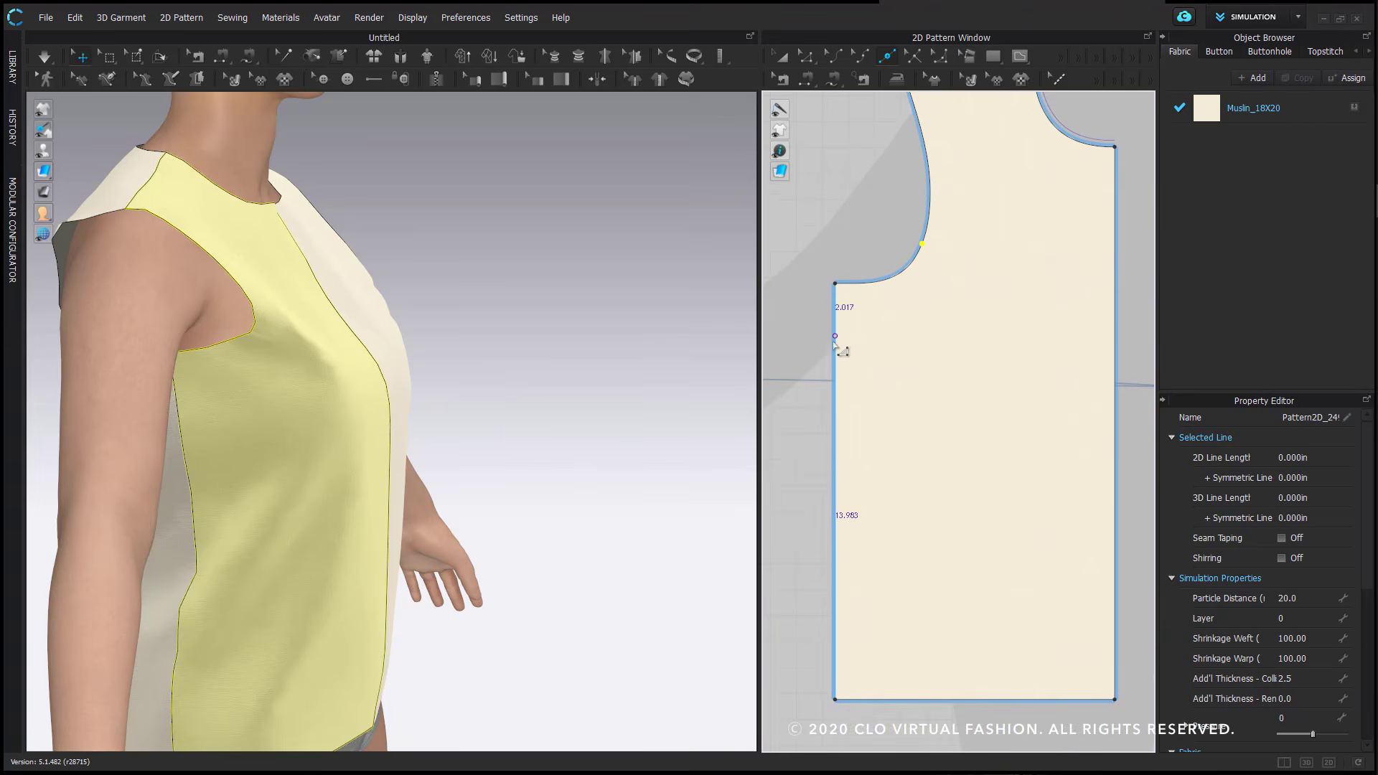
click(834, 359)
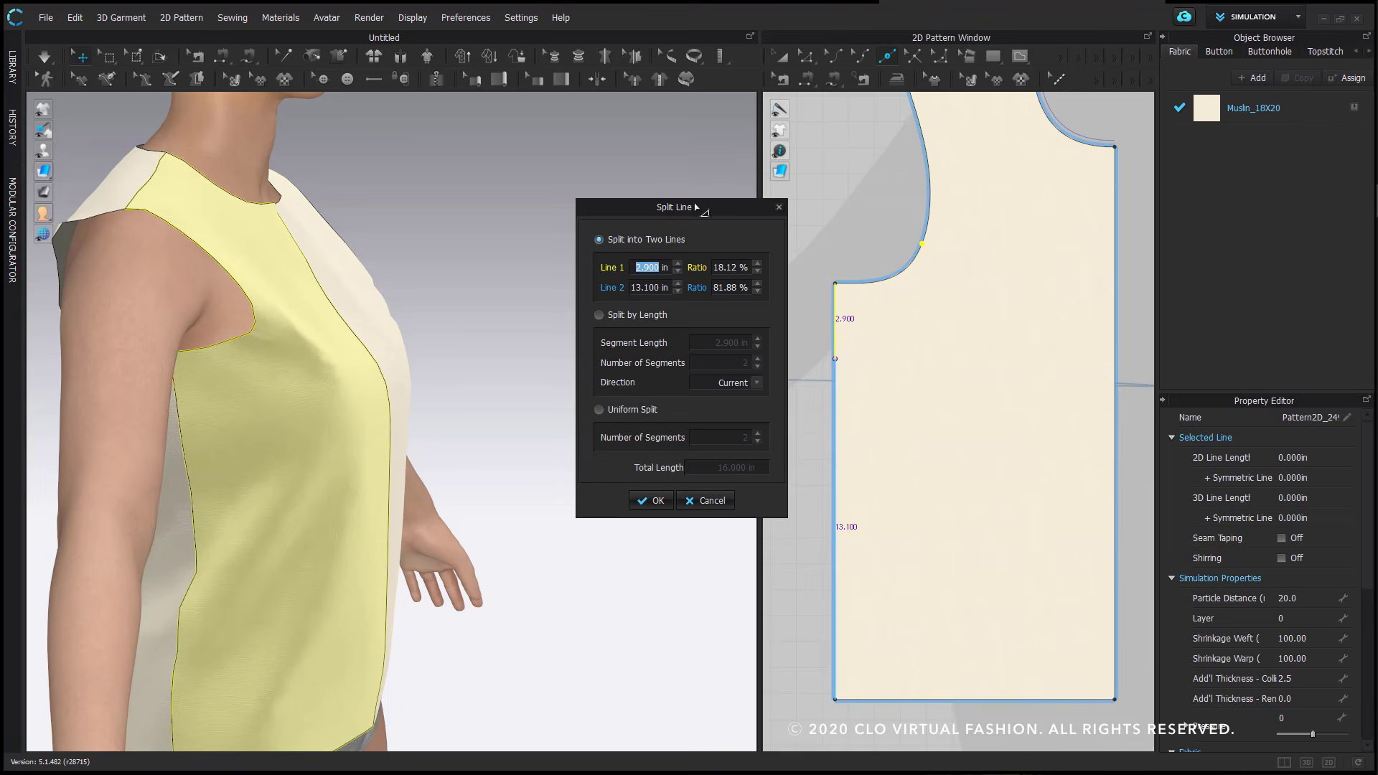
text(2)
click(655, 498)
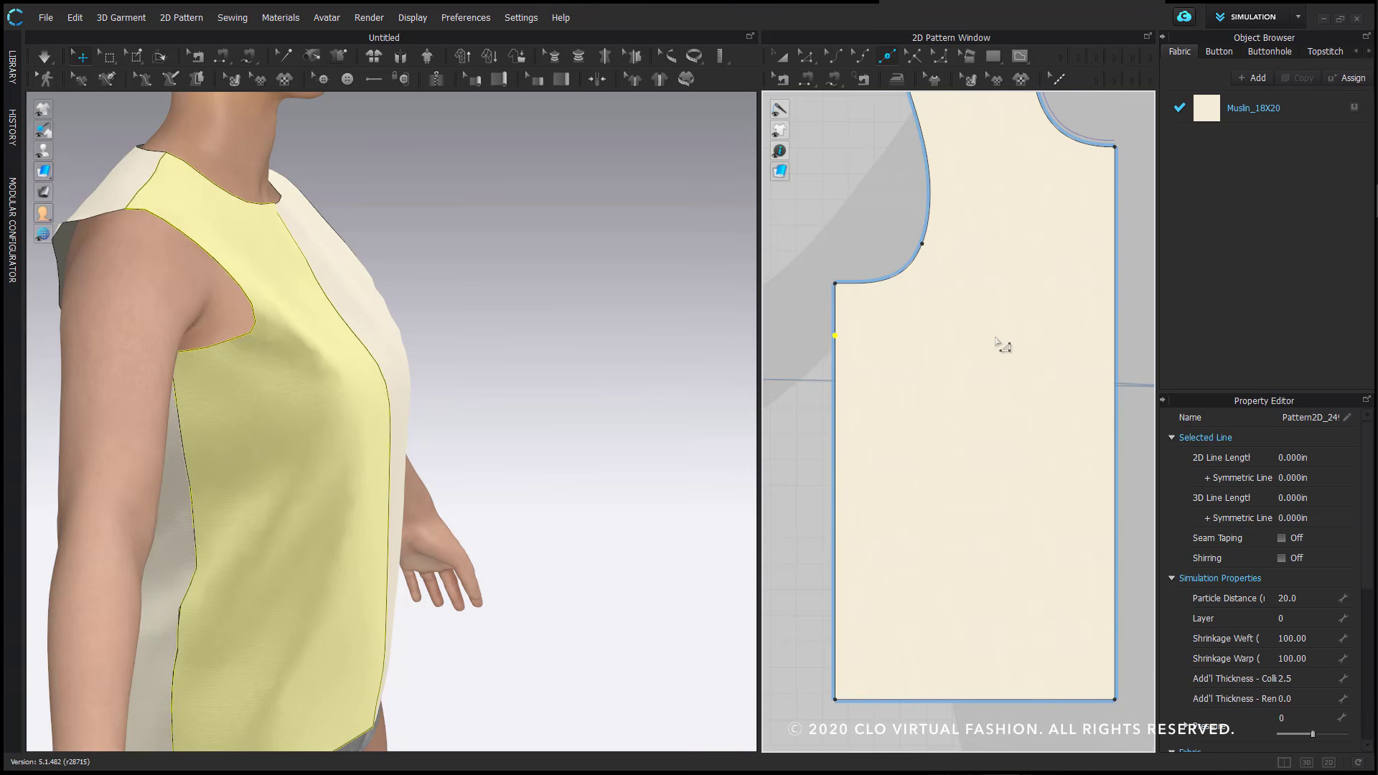
drag(759, 203, 617, 219)
middle_drag(689, 185, 714, 256)
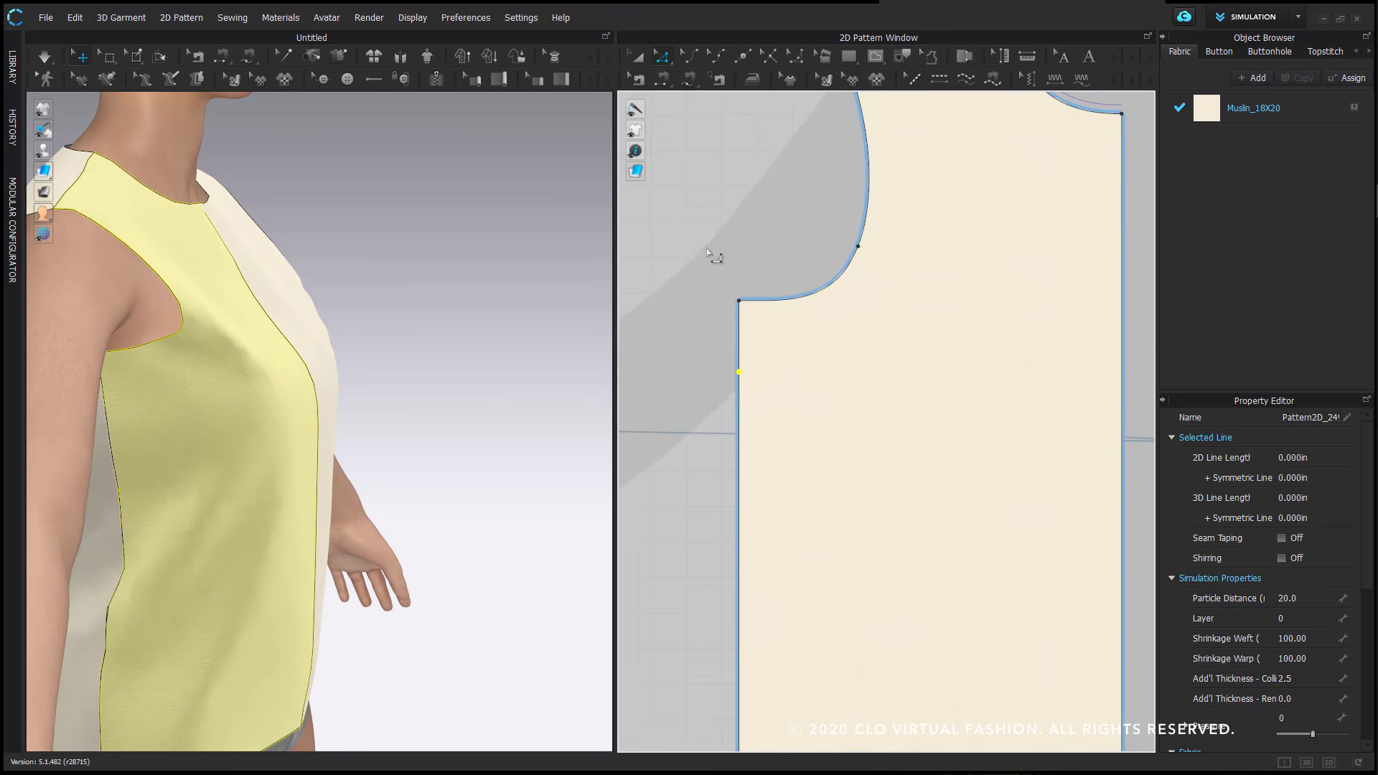
Add a 2 in wide, 6 in long dart at the side-seam point and view it in 3D.
right_click(740, 374)
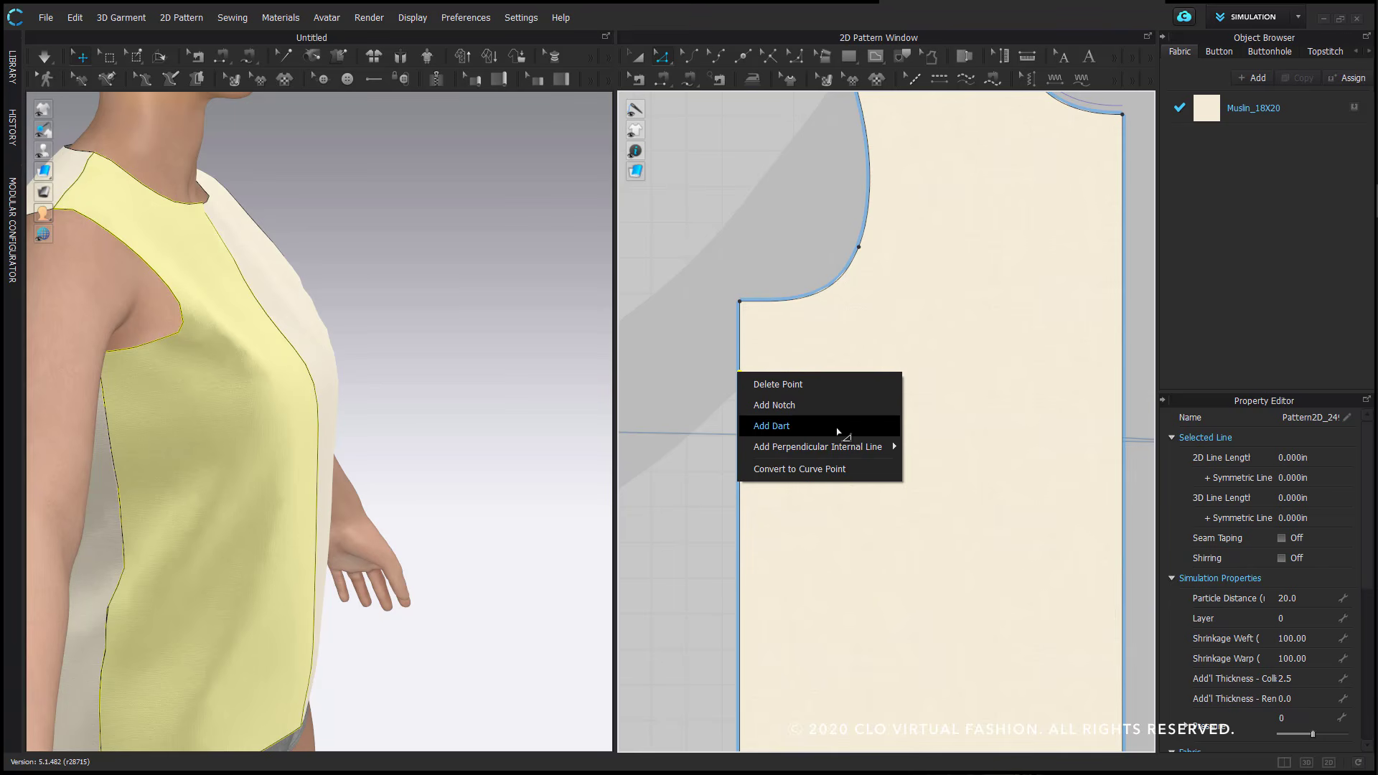
click(838, 430)
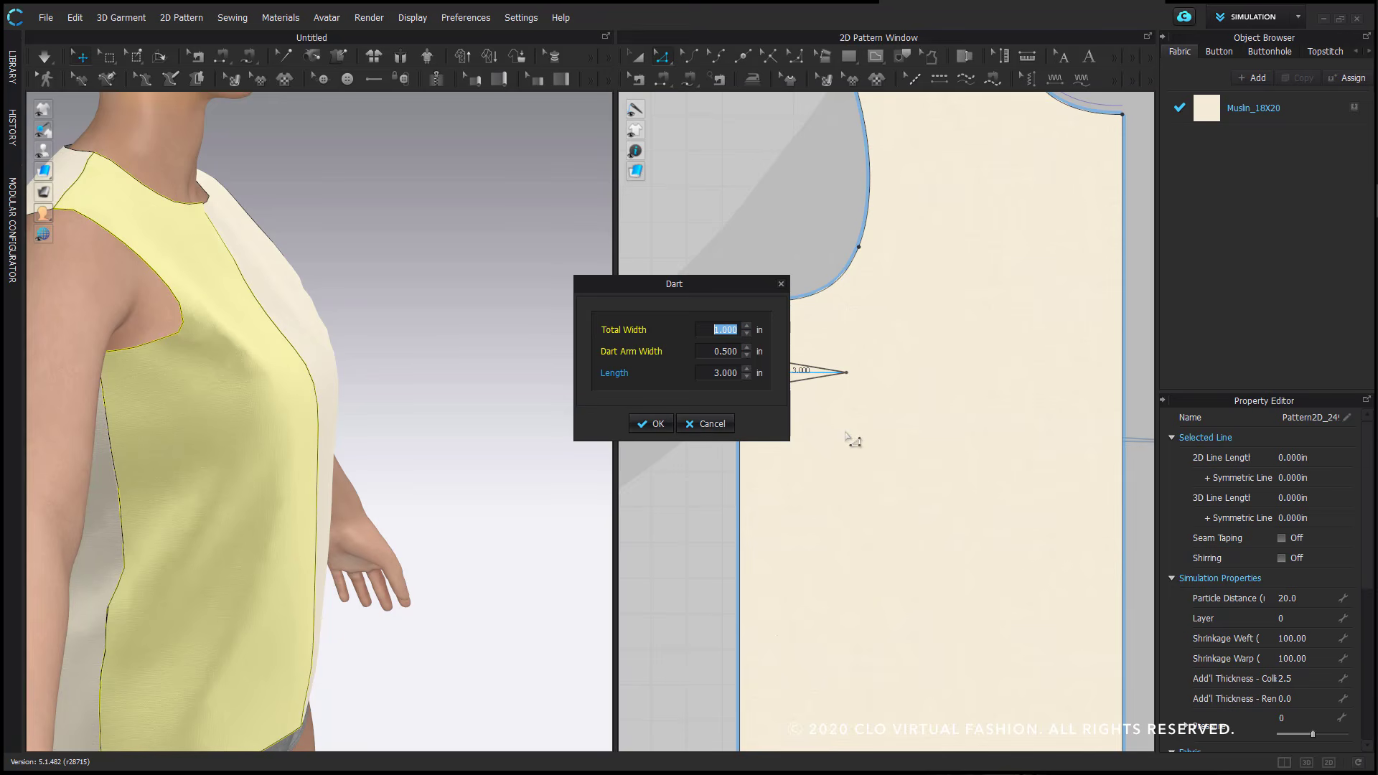
drag(713, 290, 573, 200)
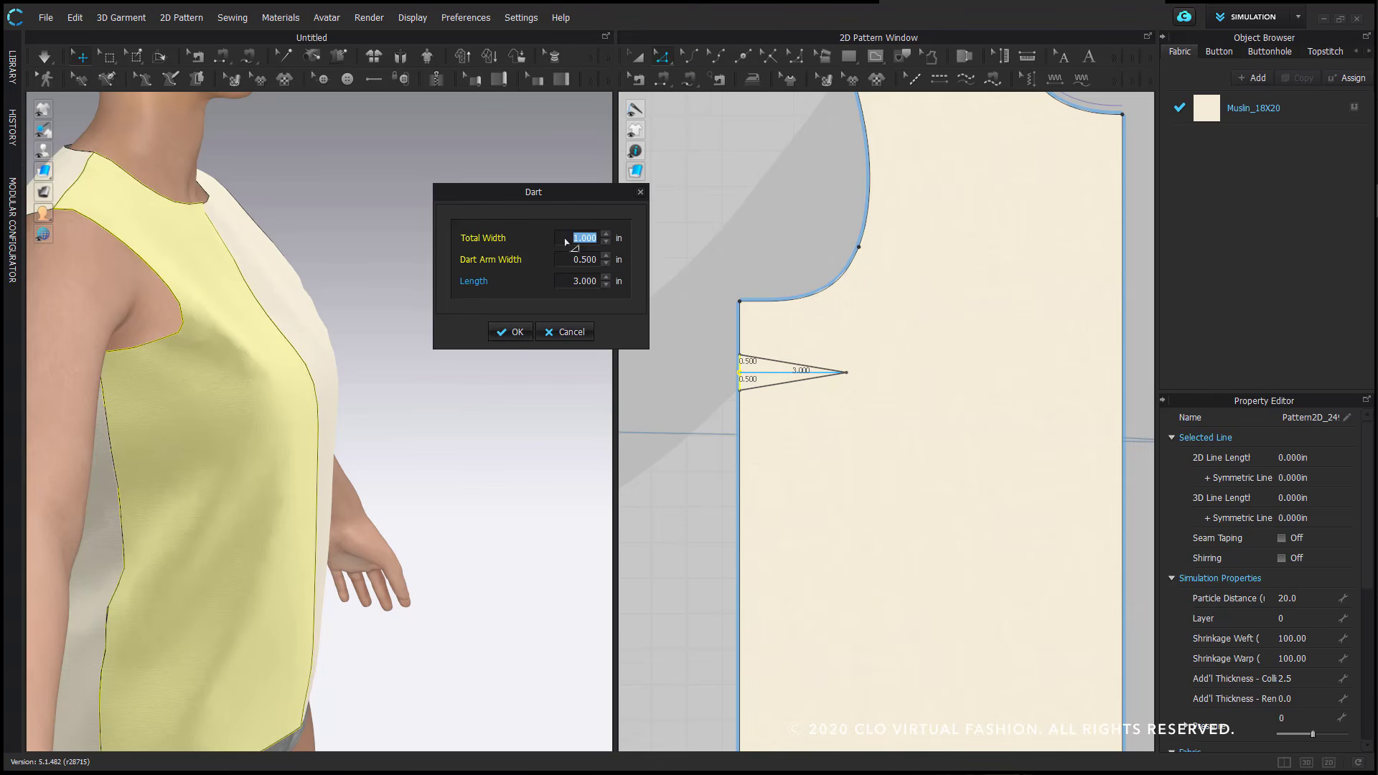
text(2)
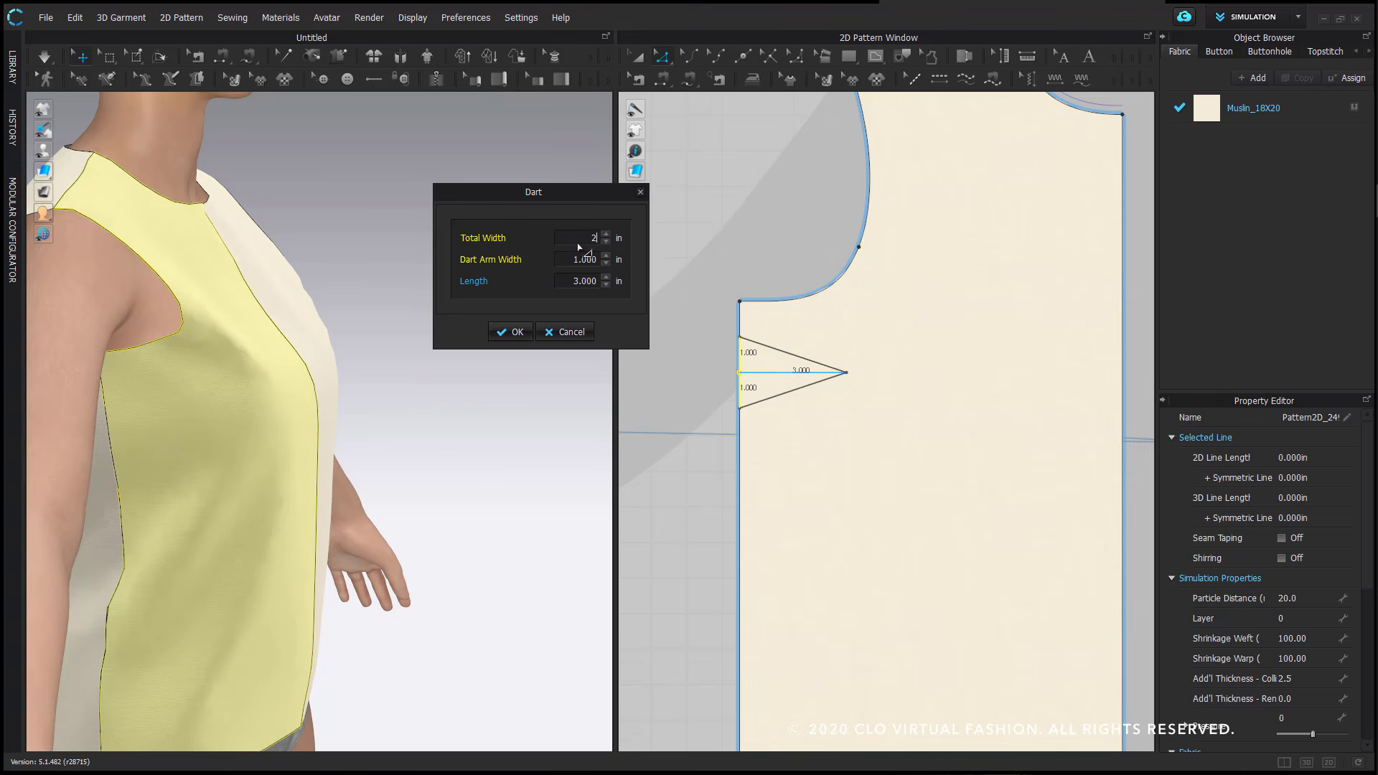
click(567, 282)
text(5)
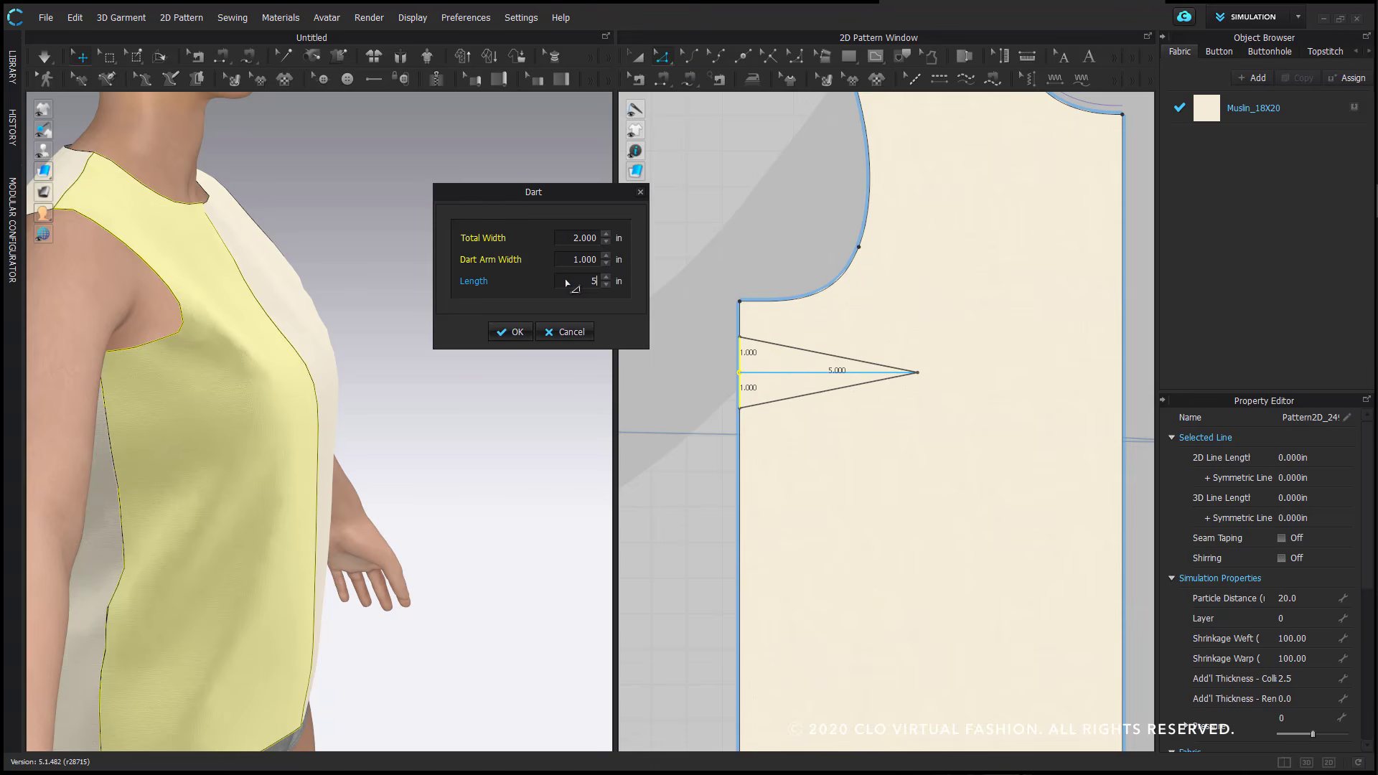
text(6)
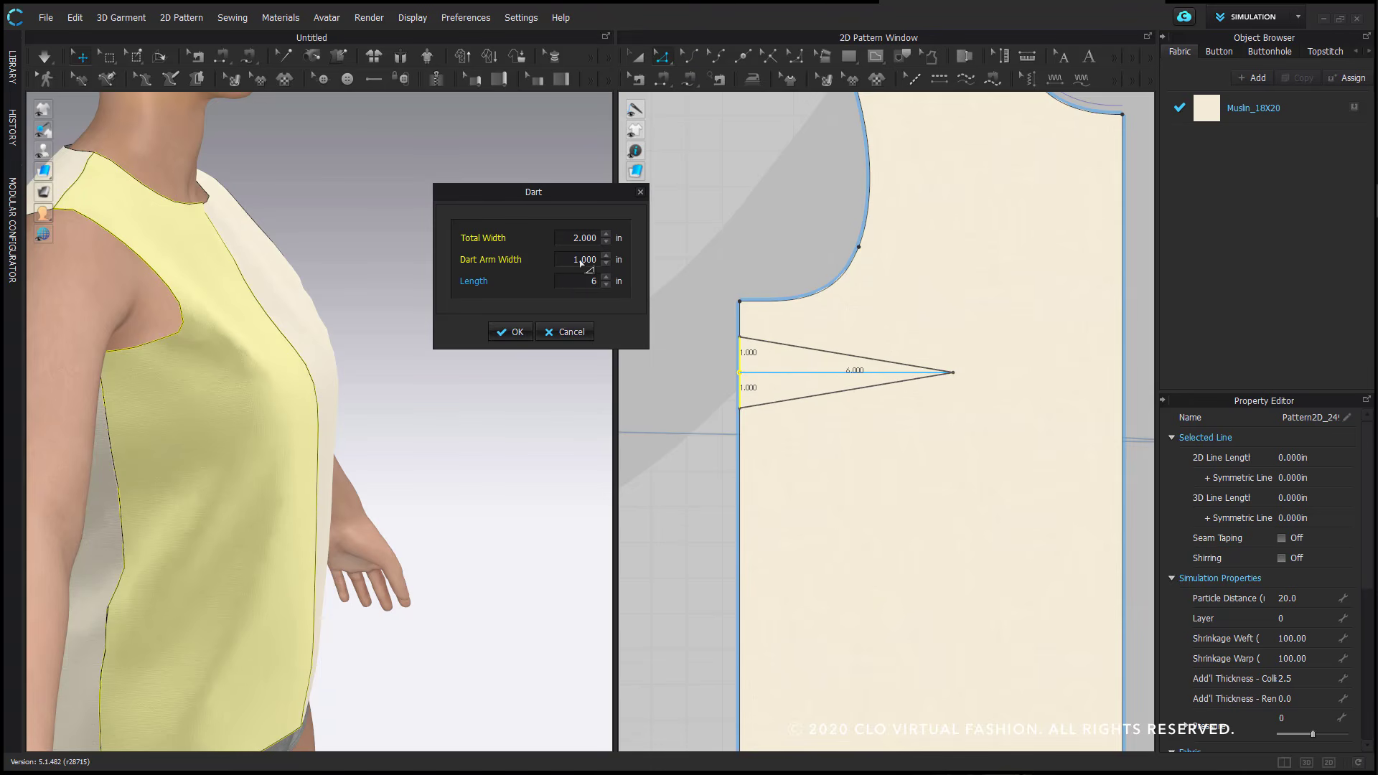
click(517, 335)
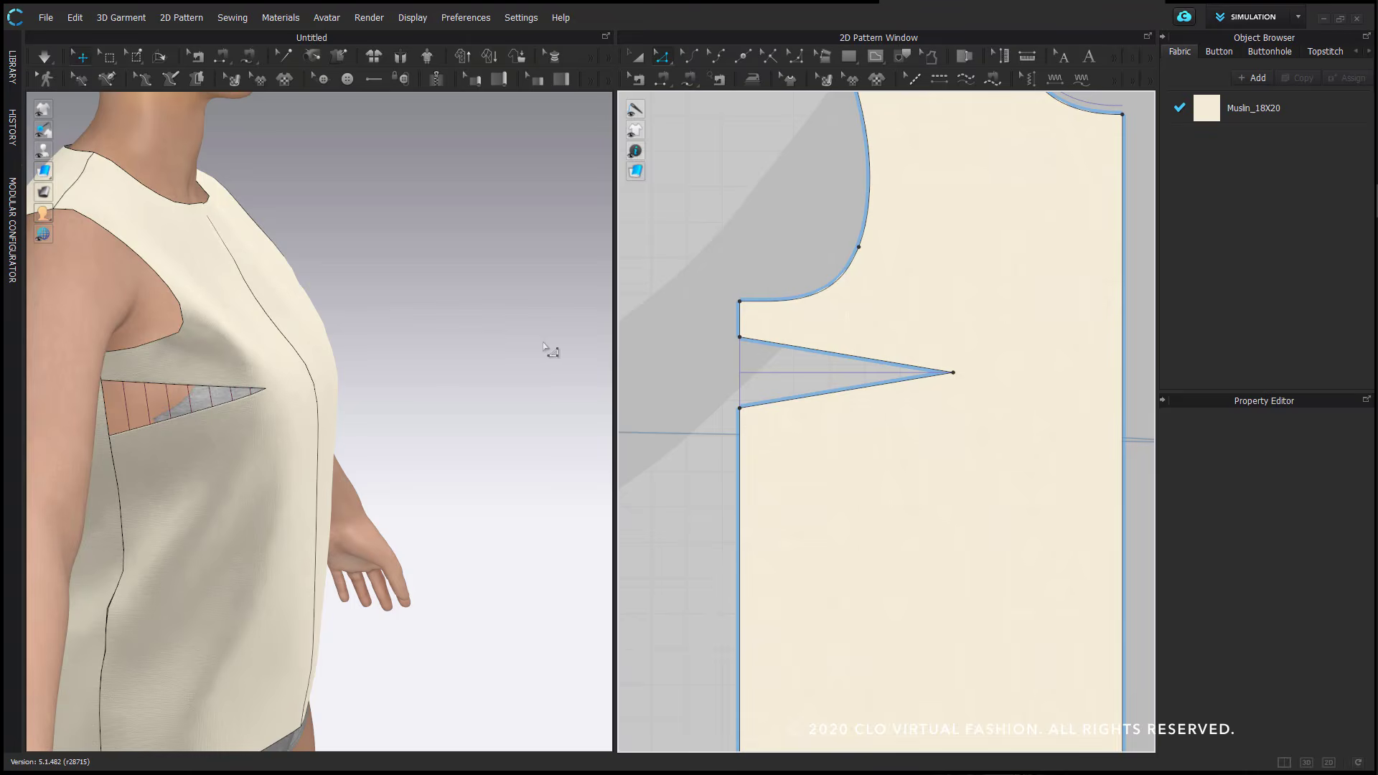
right_drag(197, 391, 246, 387)
scroll(848, 378, down, 2)
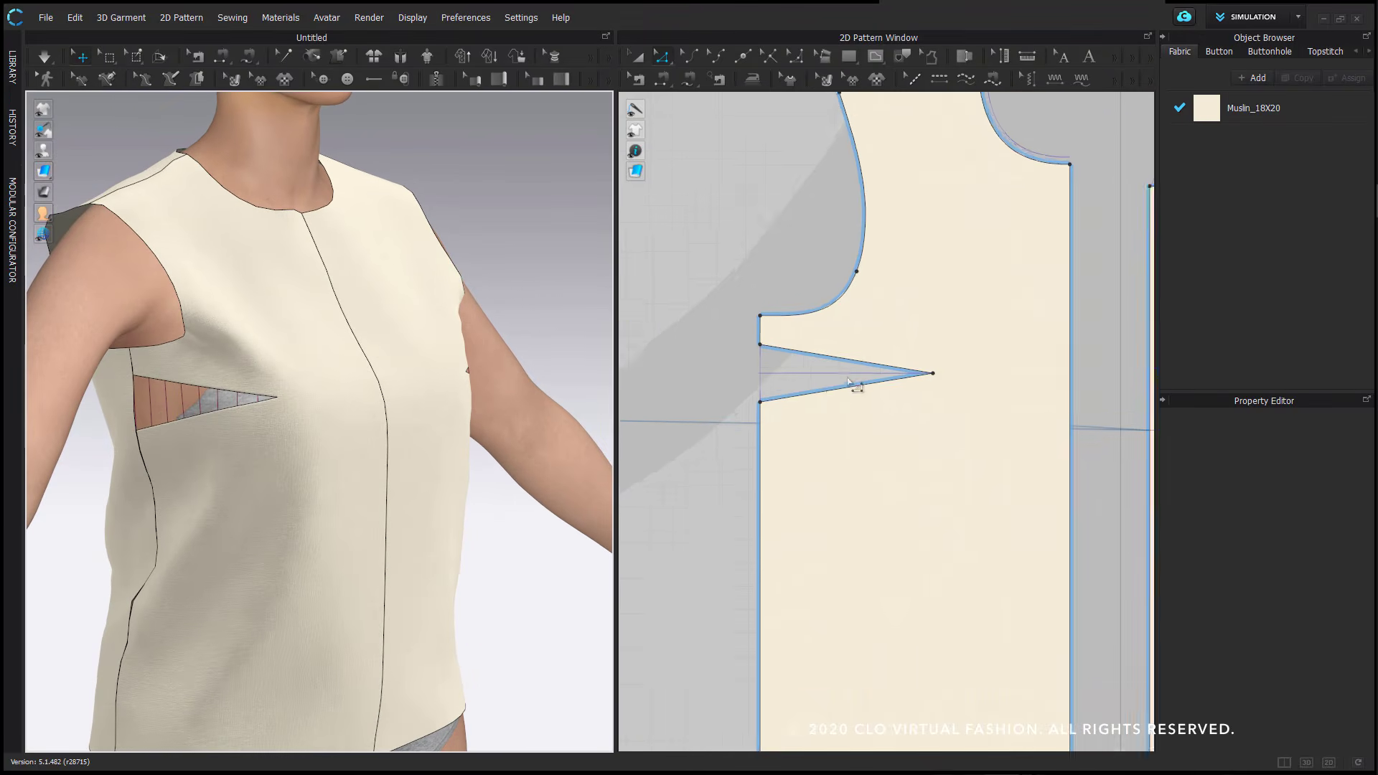
scroll(848, 378, down, 3)
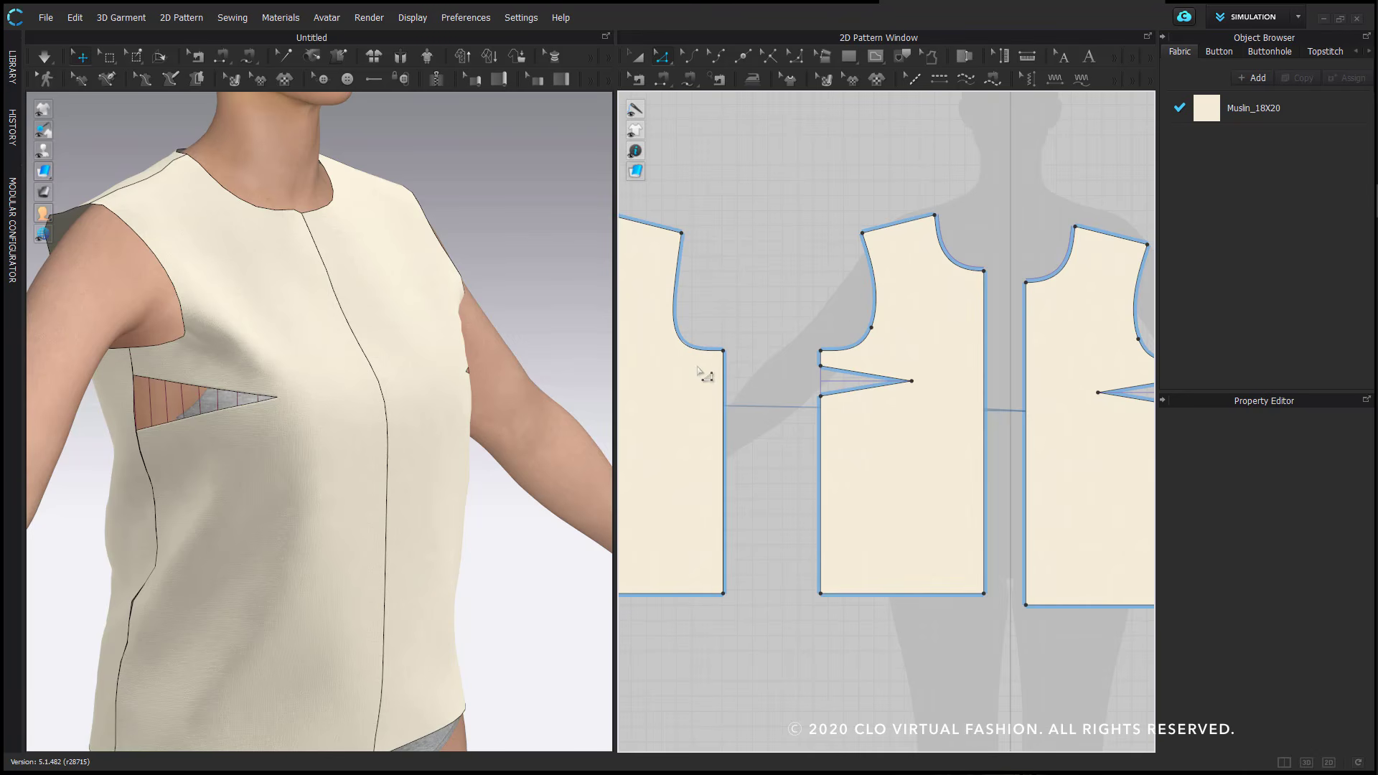
scroll(790, 304, up, 3)
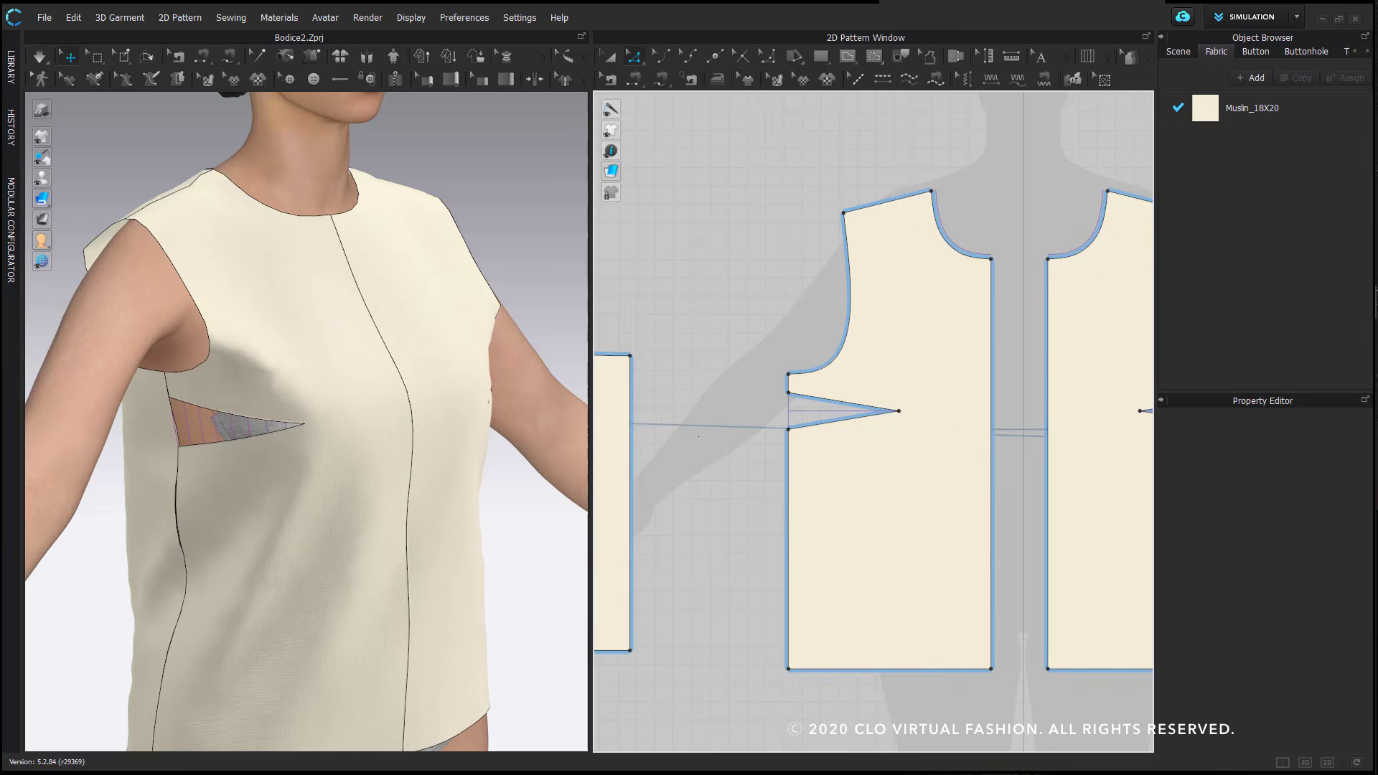
Select both dart legs and rotate the dart toward the armhole split point.
mouse_move(698, 437)
middle_down()
mouse_move(707, 416)
mouse_move(696, 416)
middle_up()
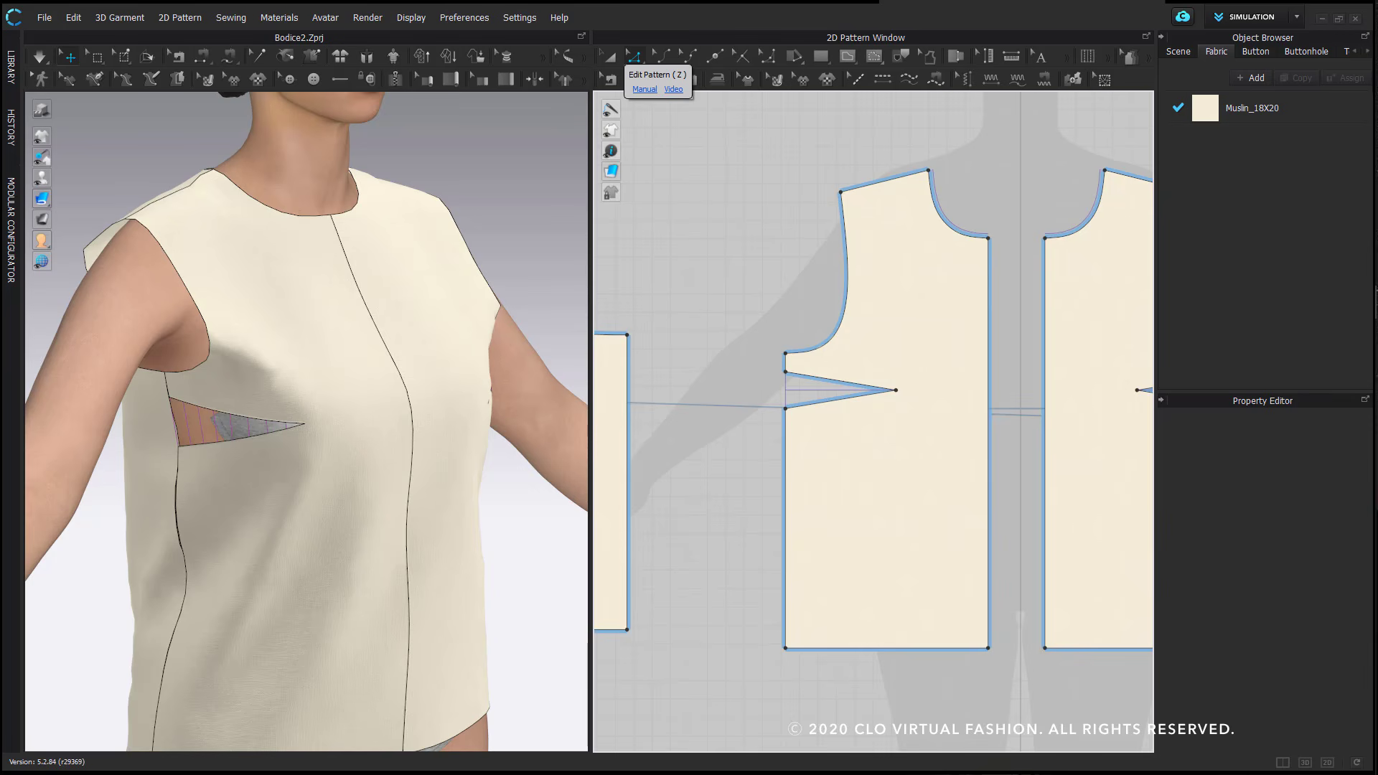
click(841, 381)
shift+click(846, 399)
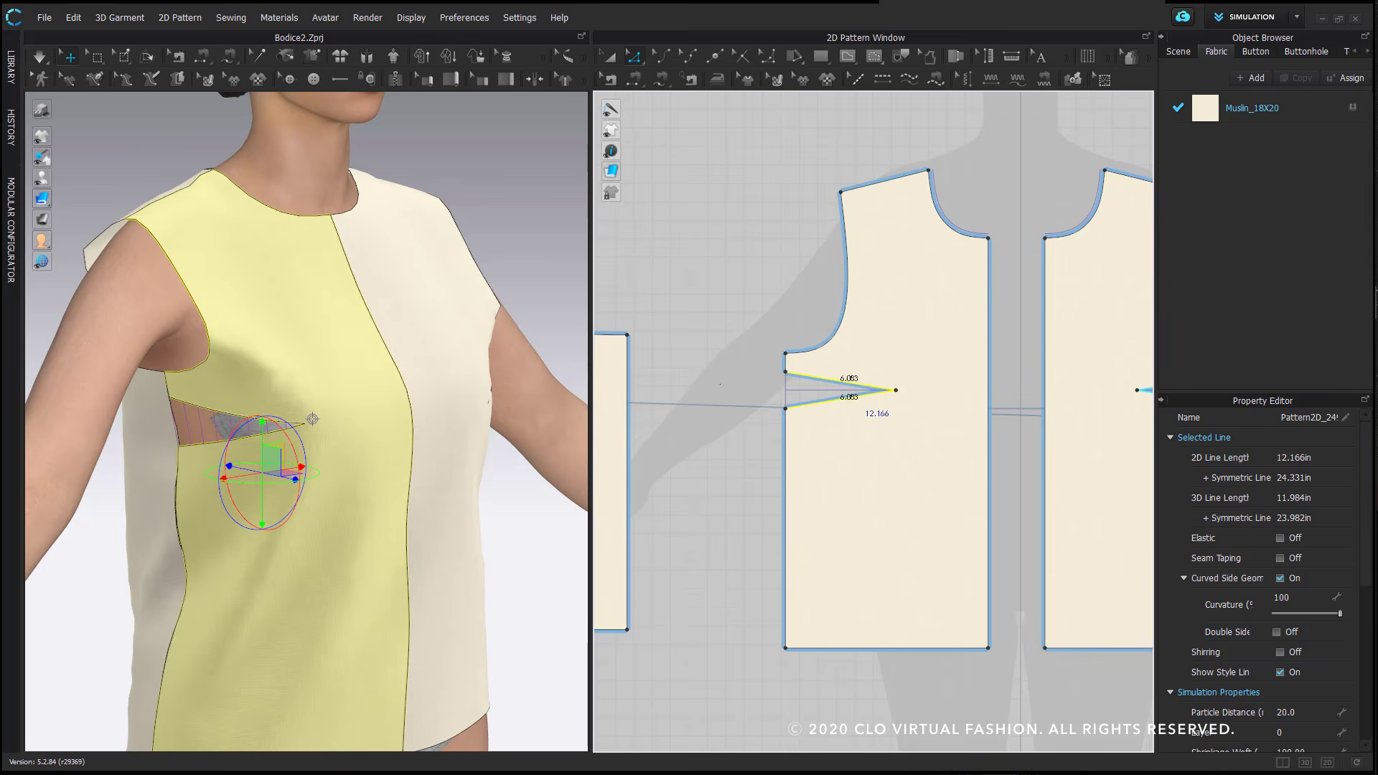
right_click(854, 382)
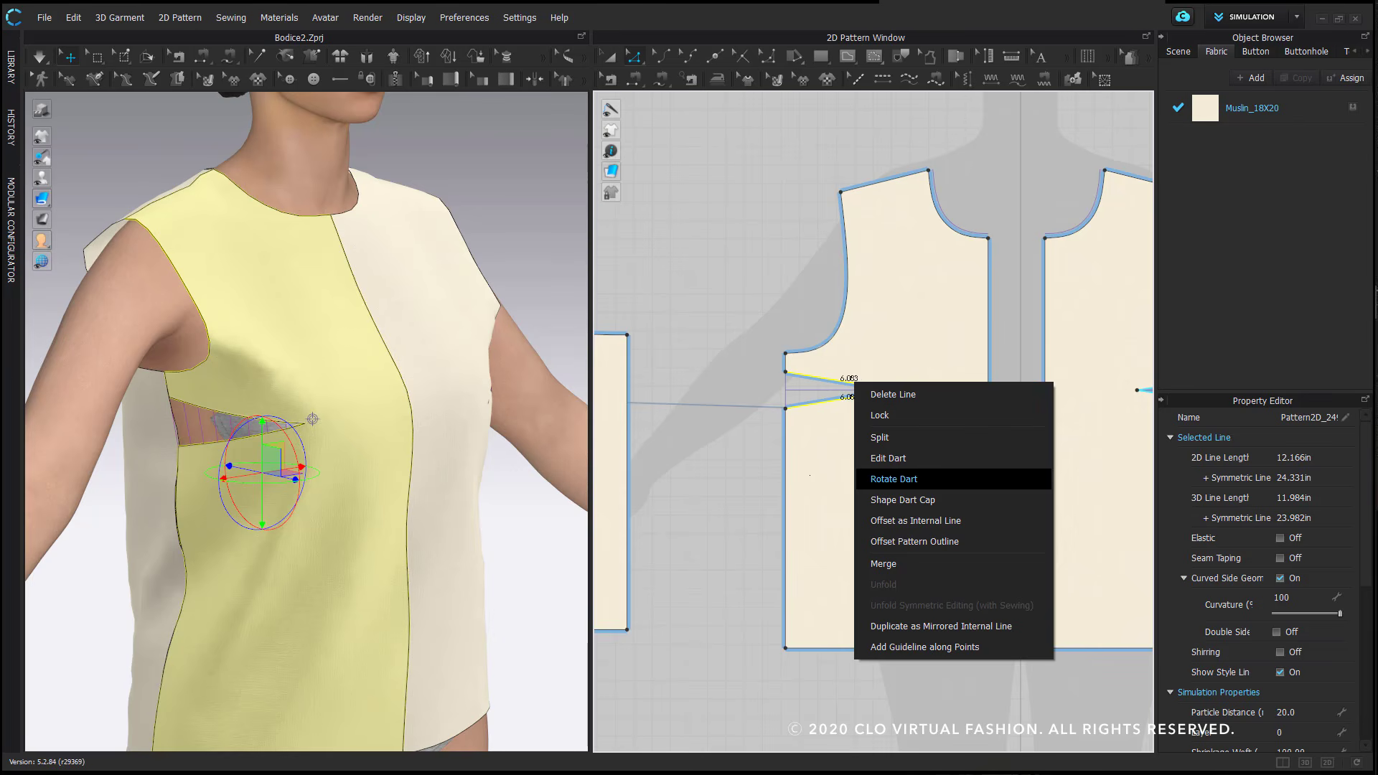
click(893, 478)
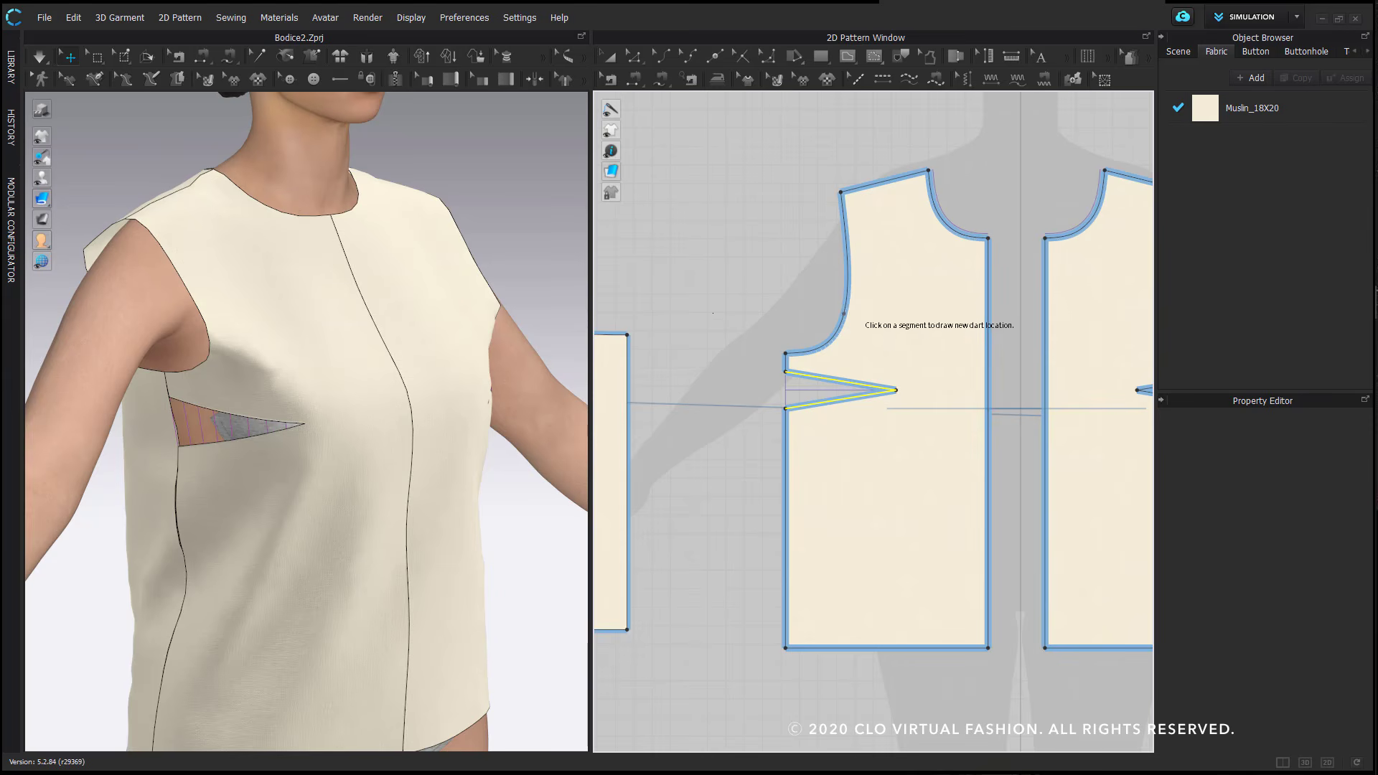
click(845, 308)
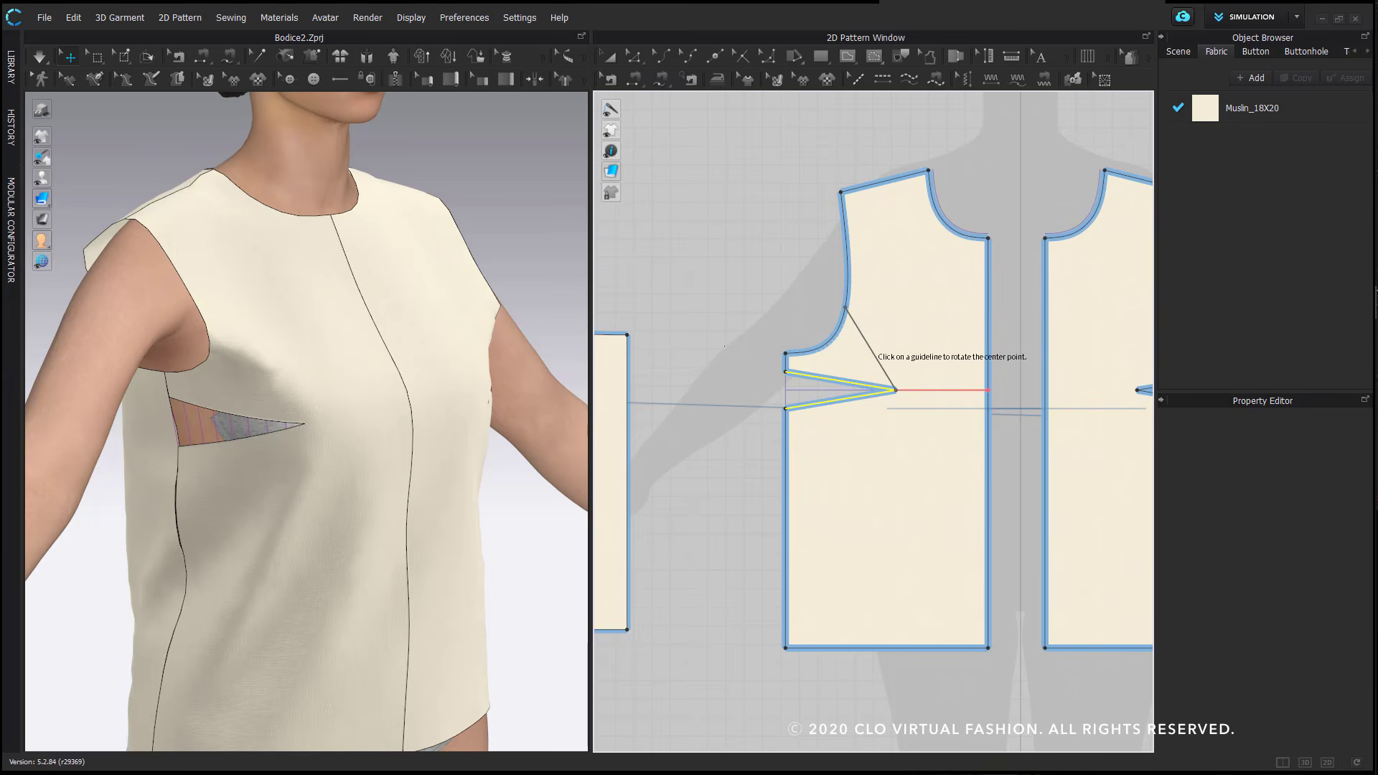
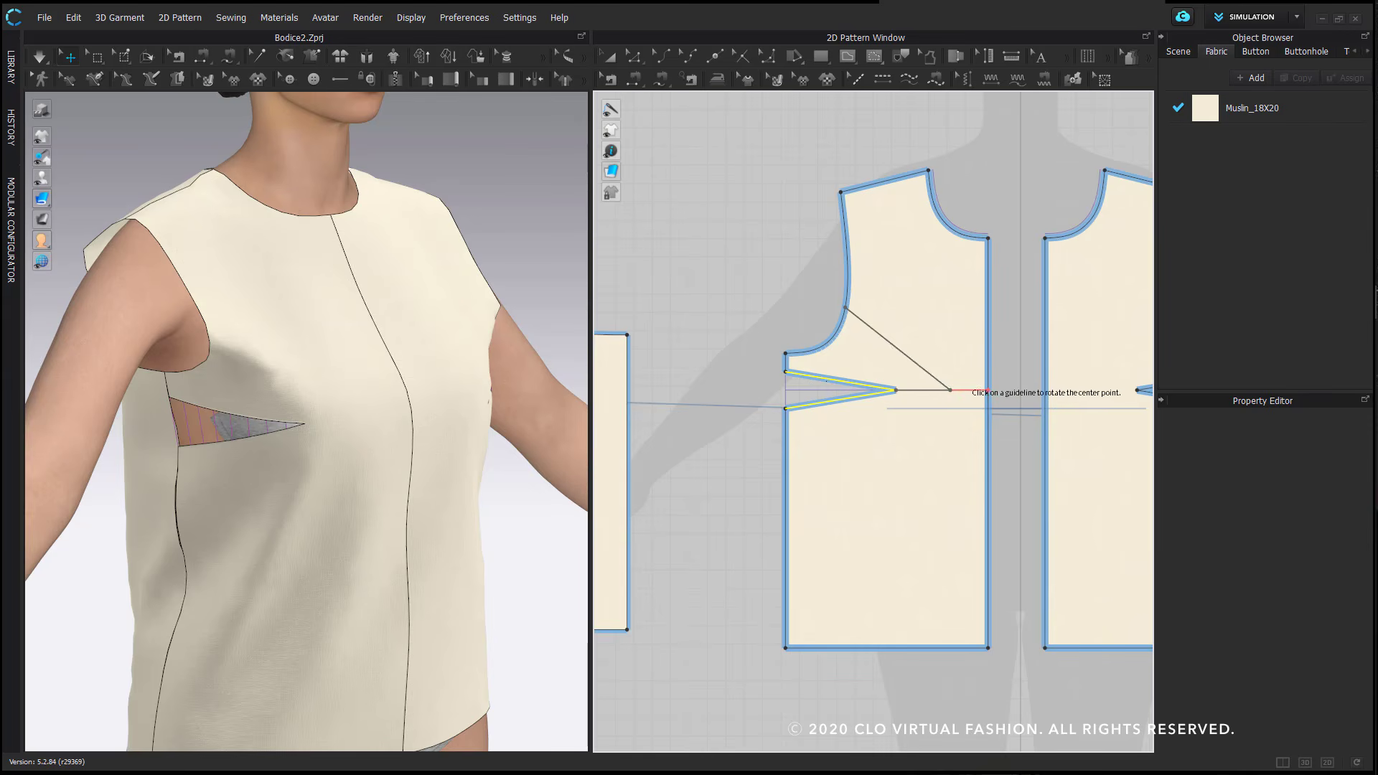
Rotate the side bust dart's upper side into the armhole about the pivot, setting its new length.
click(966, 390)
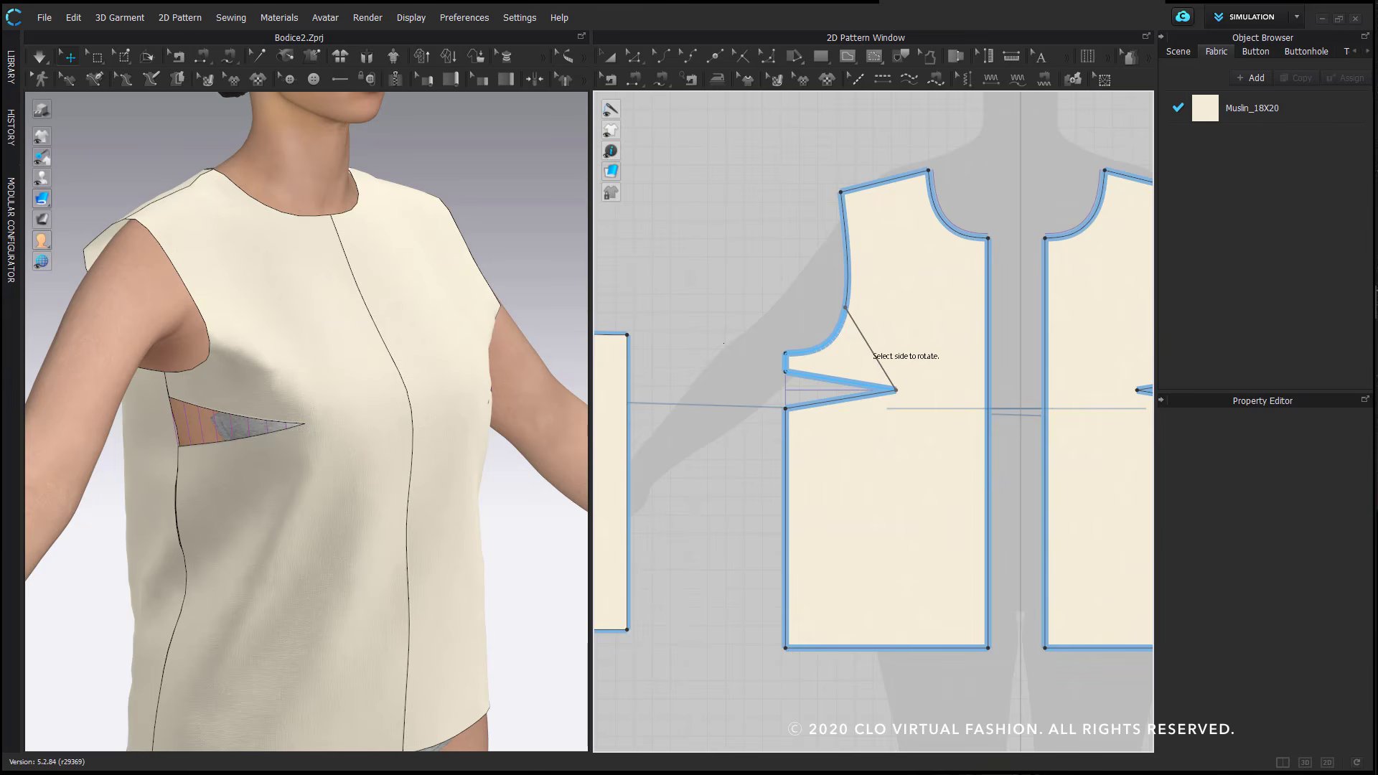
click(859, 352)
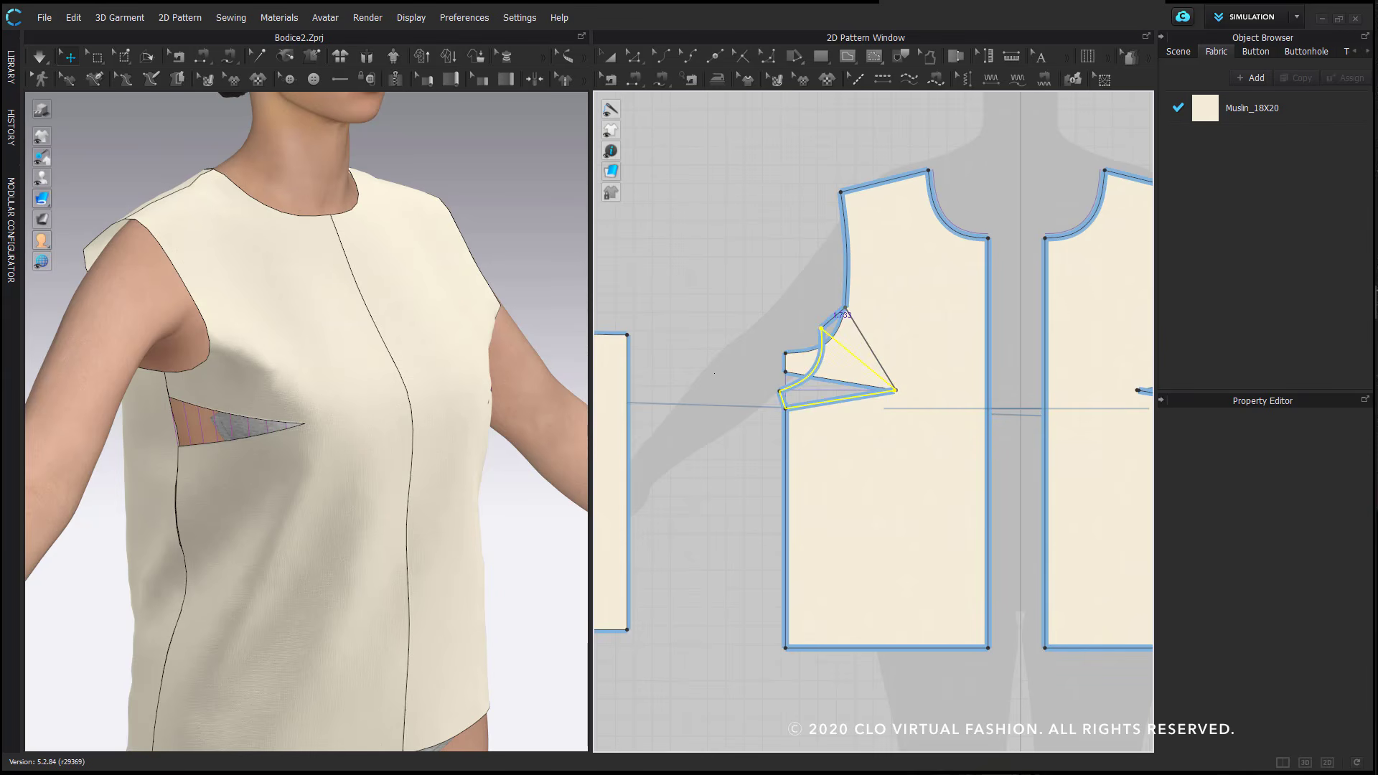
click(852, 369)
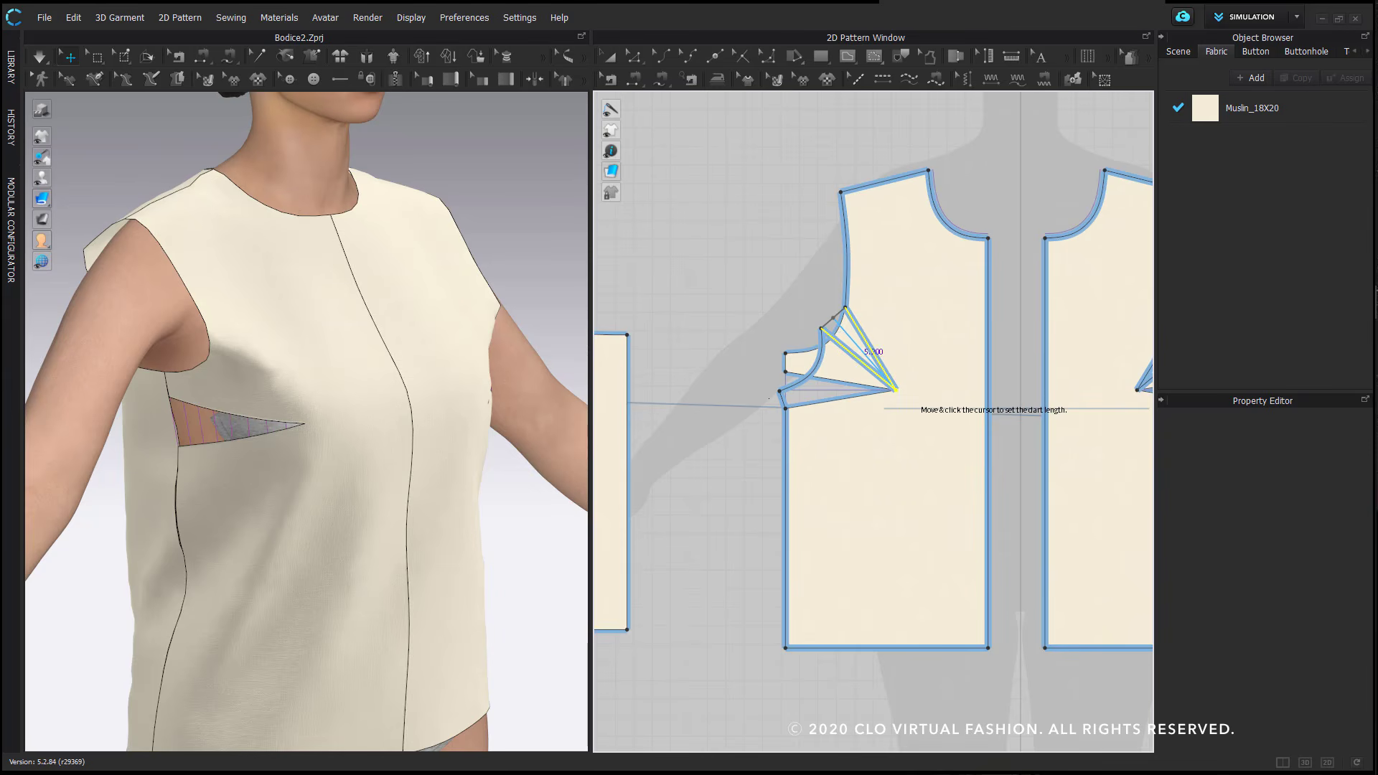
click(898, 391)
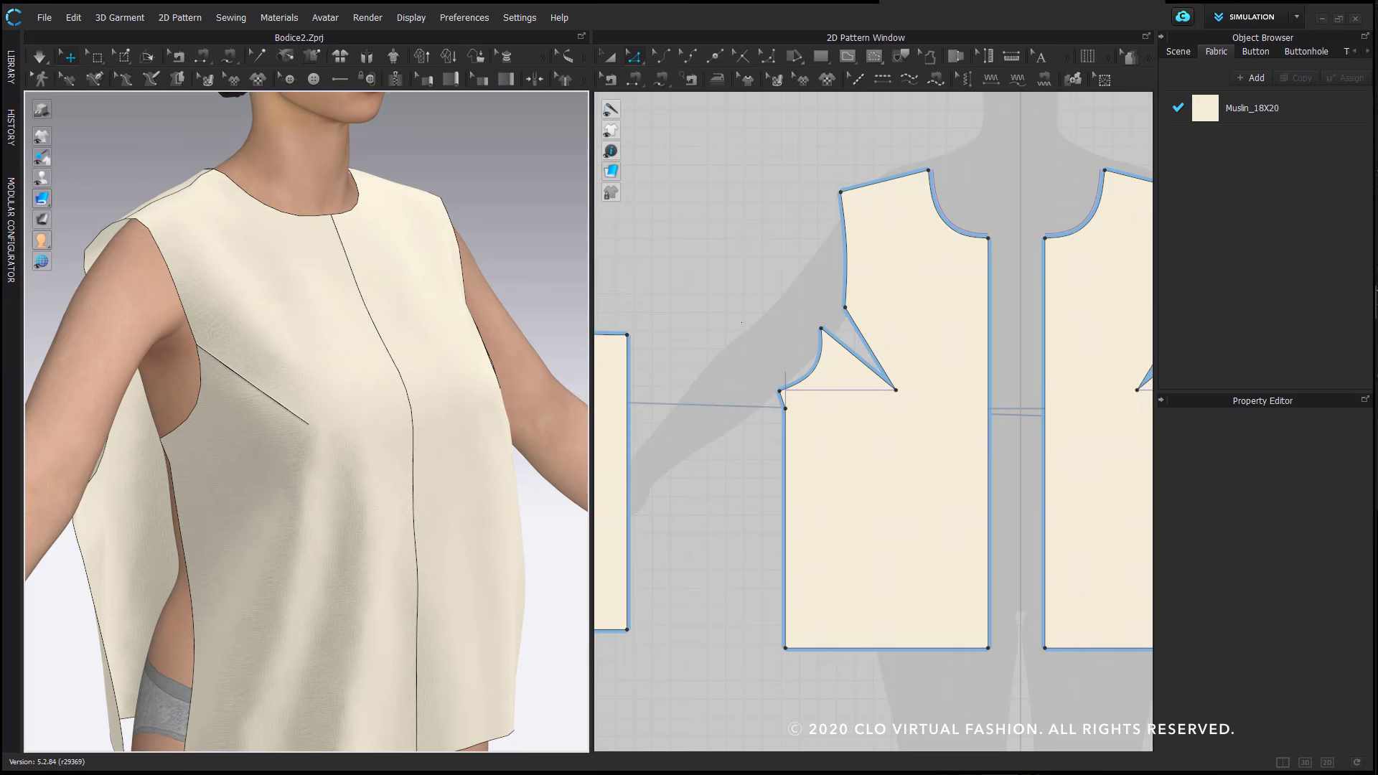
Drag the front bodice's armhole corner point up to a new position.
scroll(776, 407, up, 6)
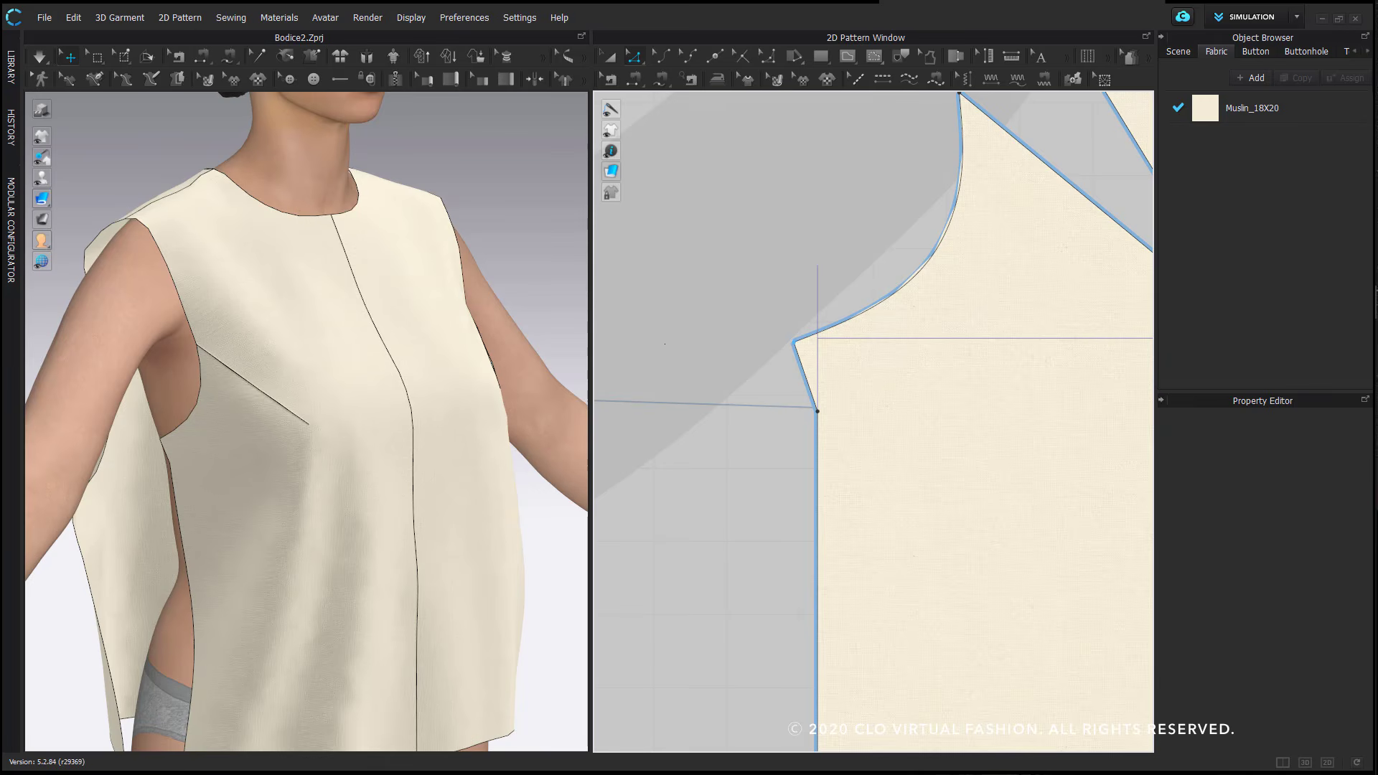
click(312, 429)
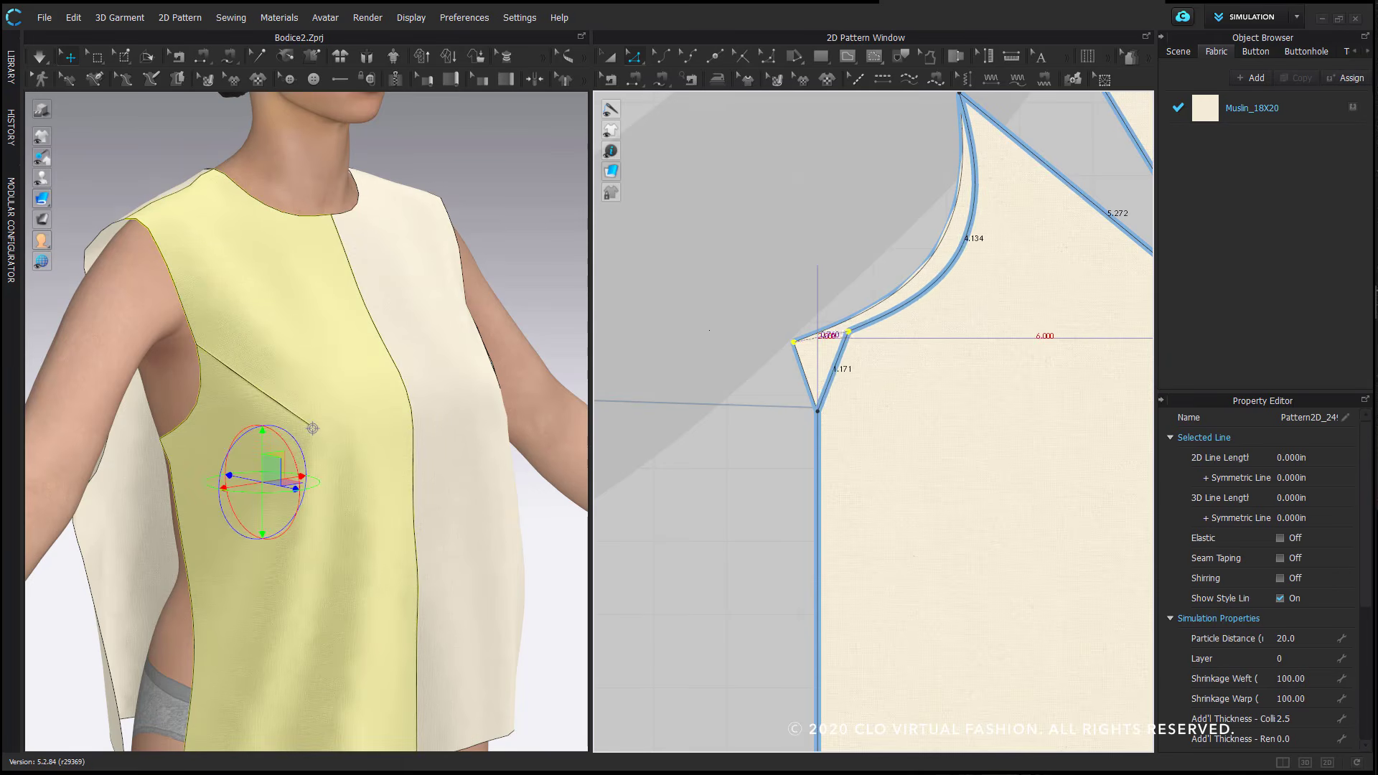
drag(833, 342, 818, 316)
scroll(854, 308, down, 3)
click(879, 333)
Delete the extra point on the front bodice's side seam.
scroll(879, 334, down, 4)
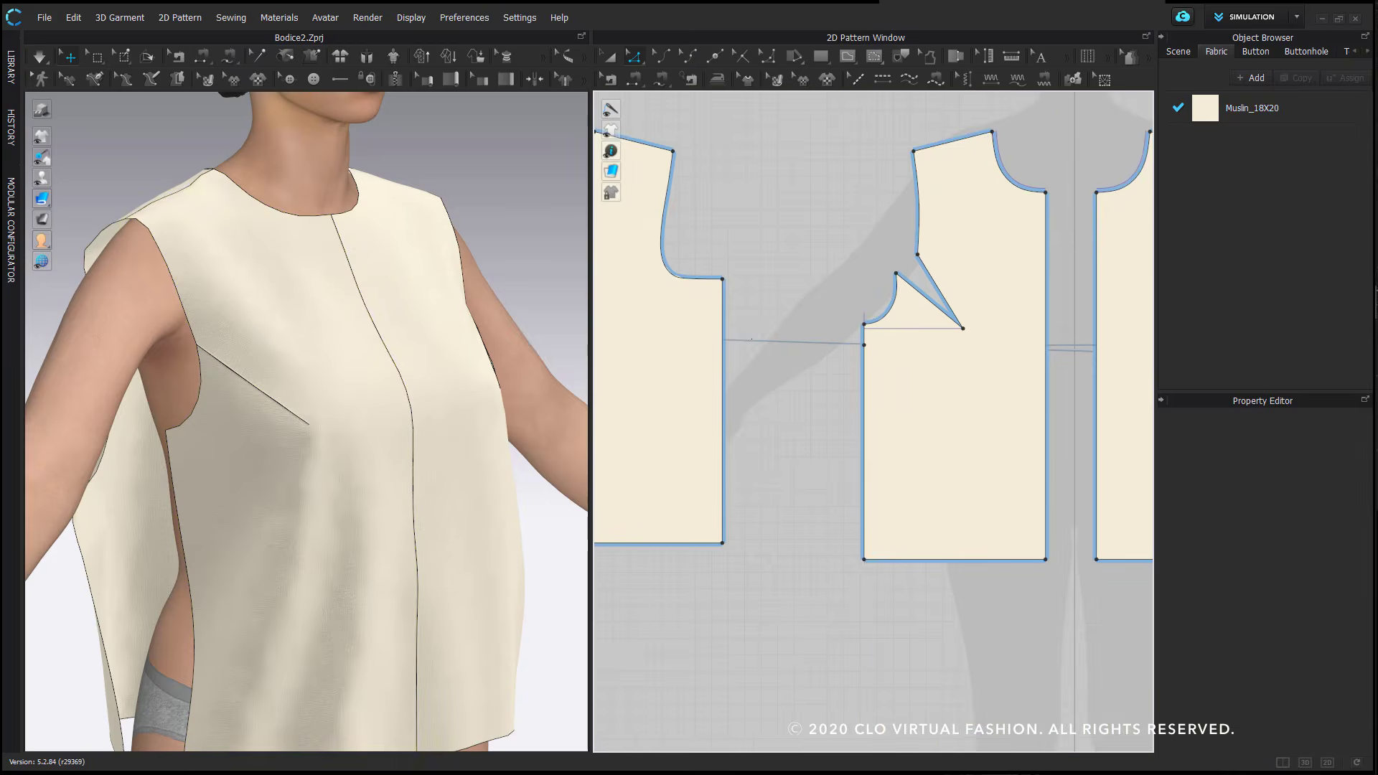
scroll(701, 287, down, 2)
scroll(835, 330, up, 5)
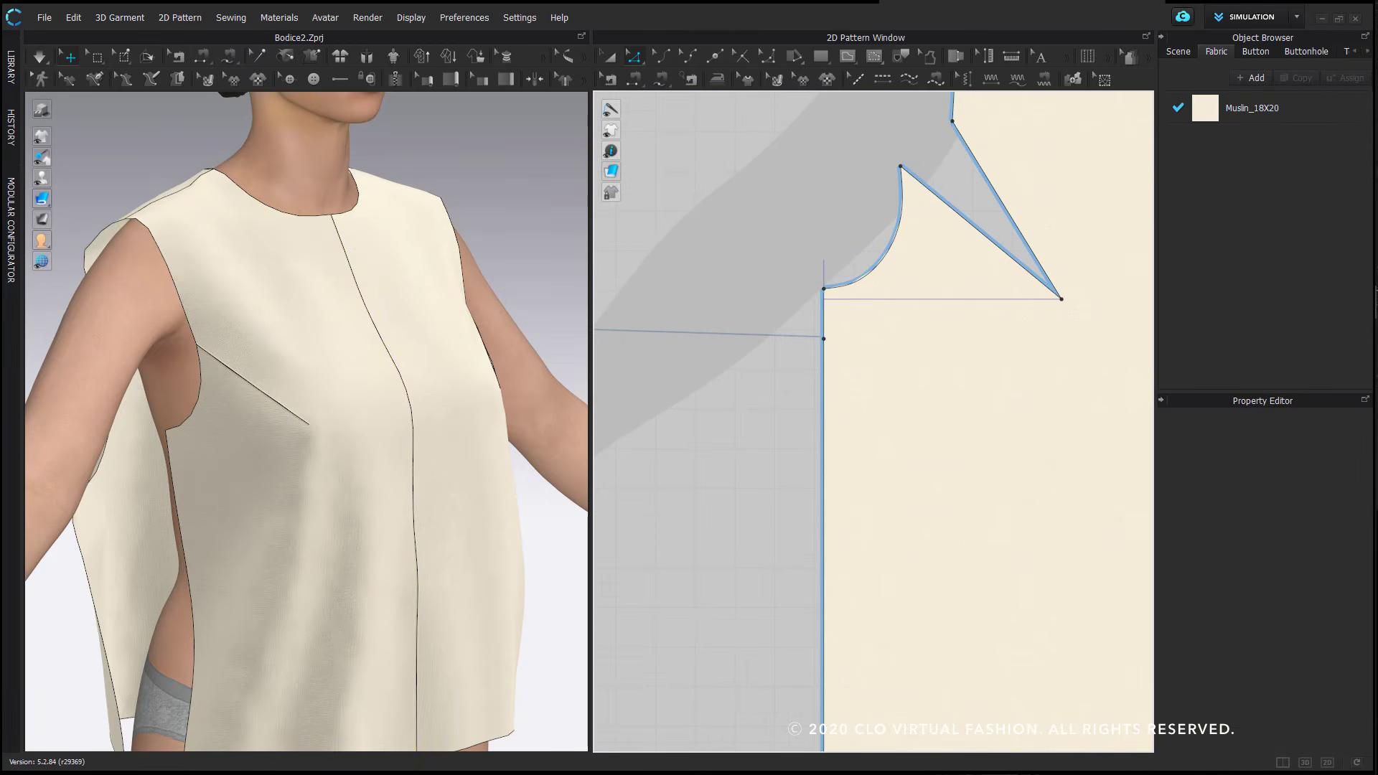
scroll(825, 335, down, 3)
drag(840, 325, 709, 348)
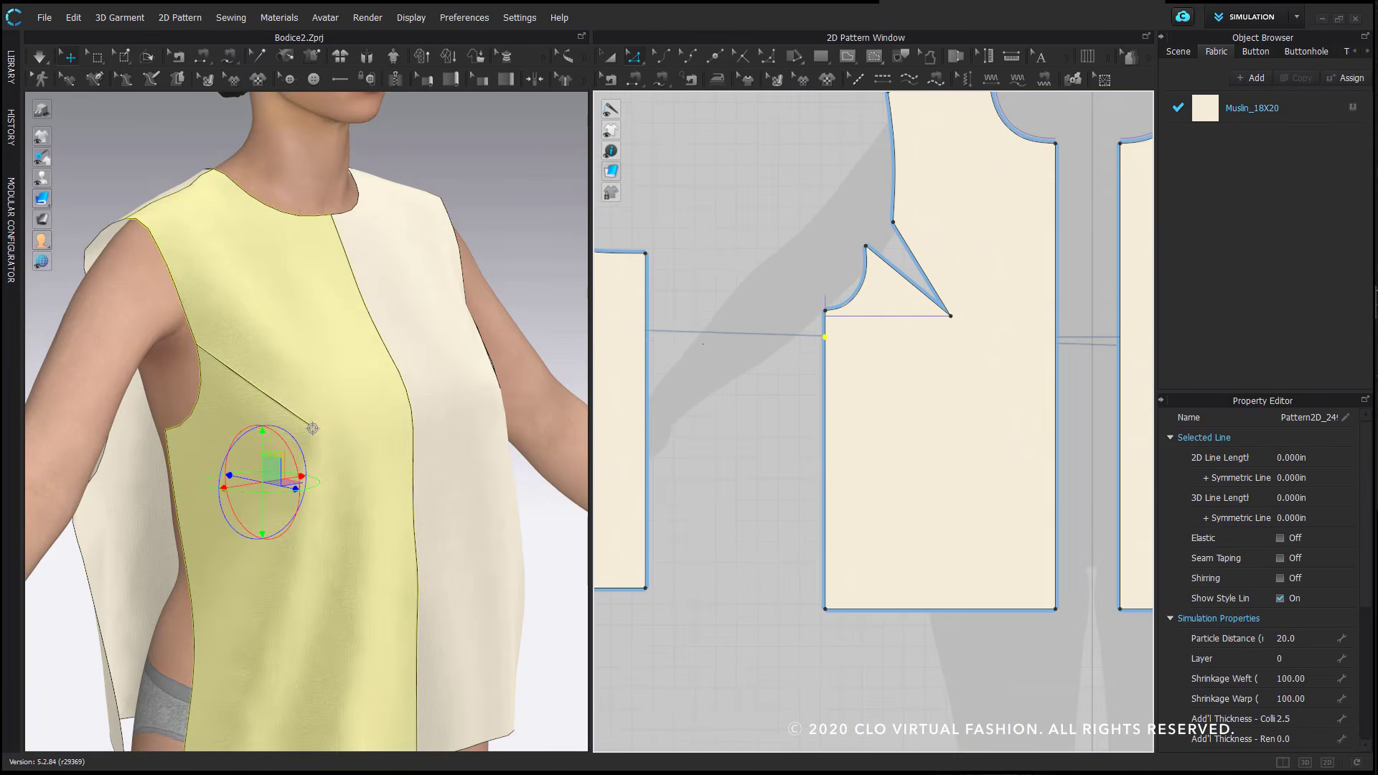
key(Delete)
click(678, 344)
Compare the front and back side-seam lengths, then drag the front hem downward.
scroll(673, 345, down, 1)
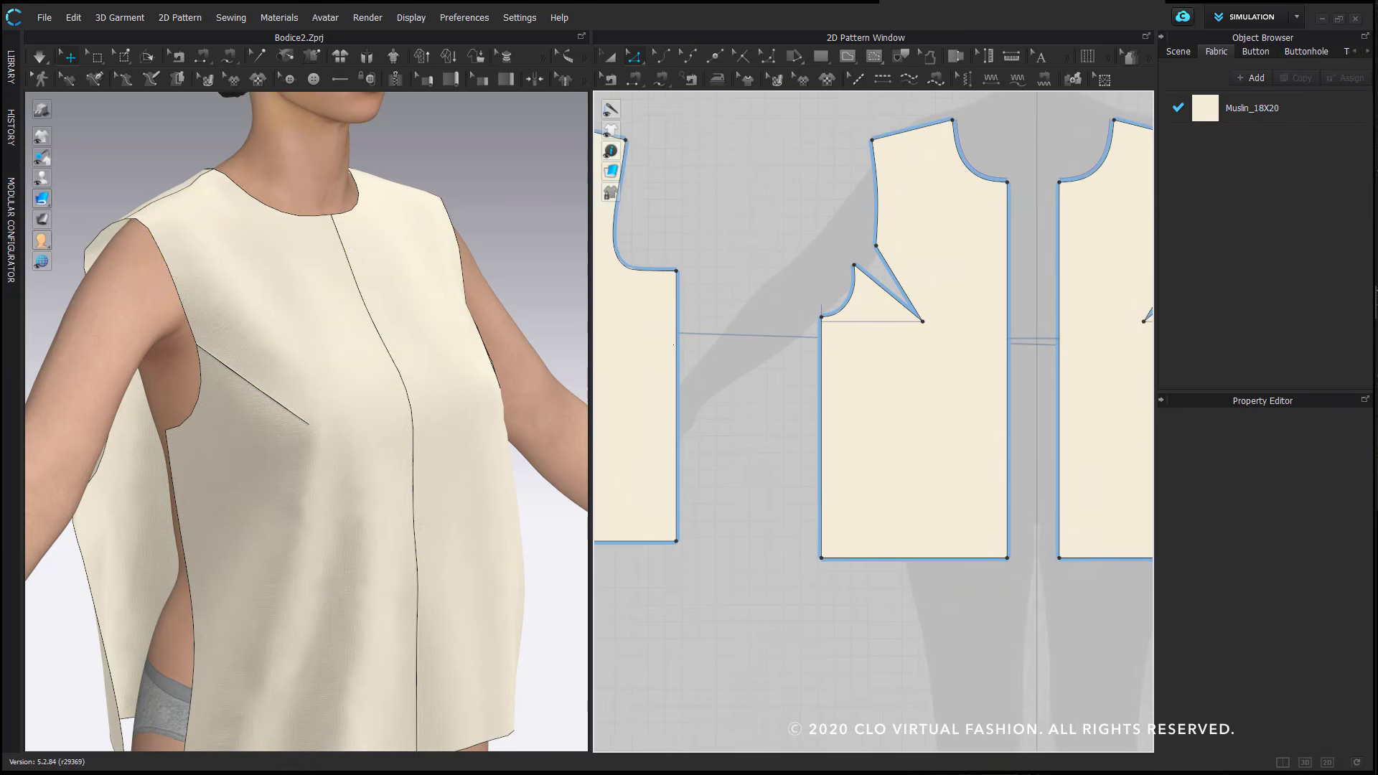
middle_drag(671, 335, 678, 330)
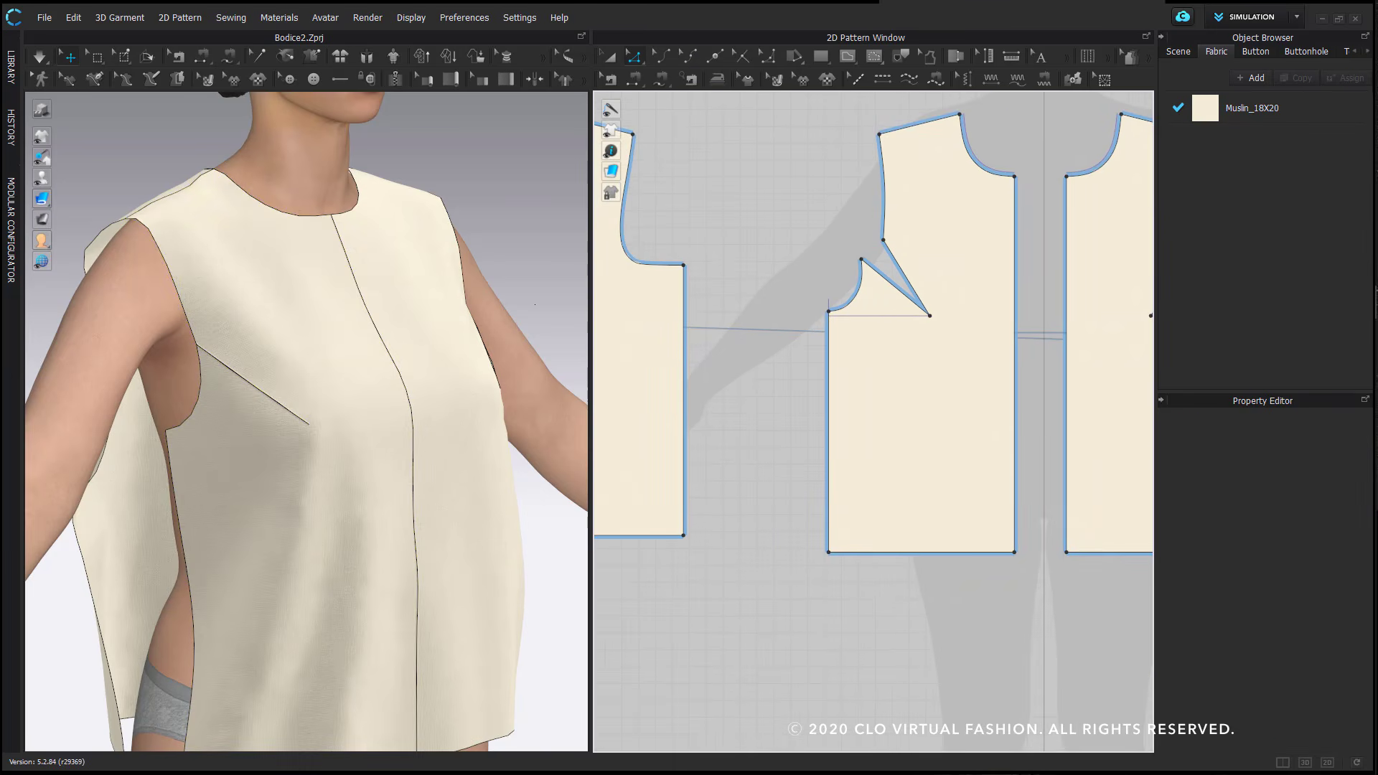
click(683, 344)
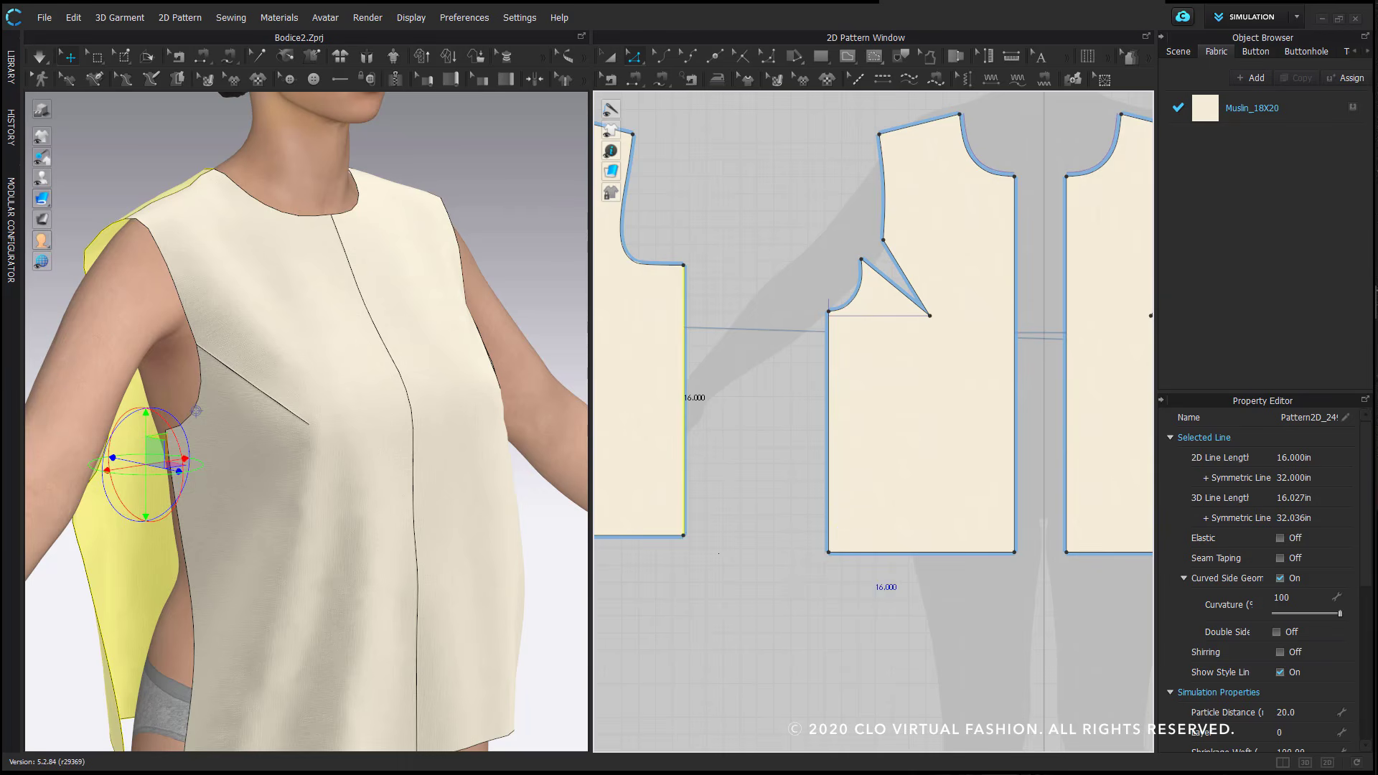
click(829, 502)
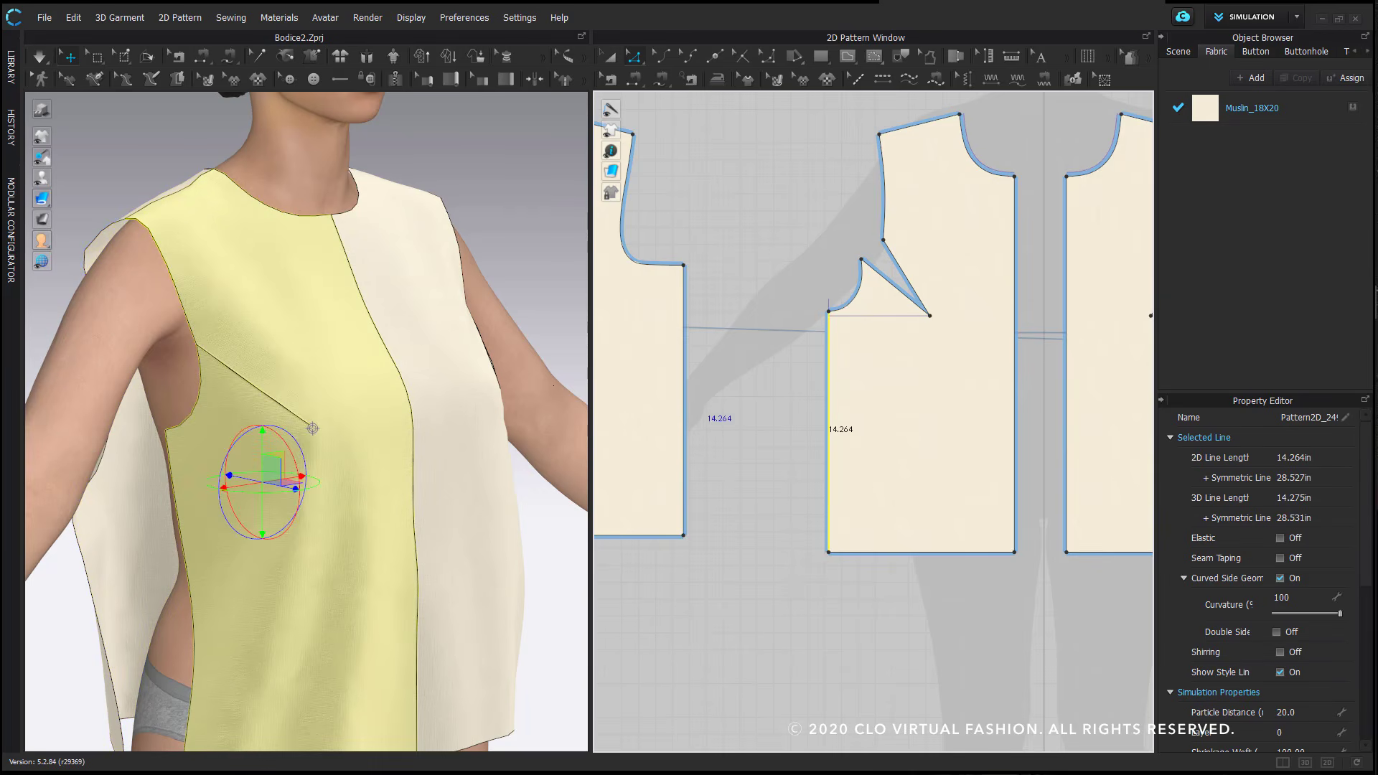
click(684, 405)
click(743, 427)
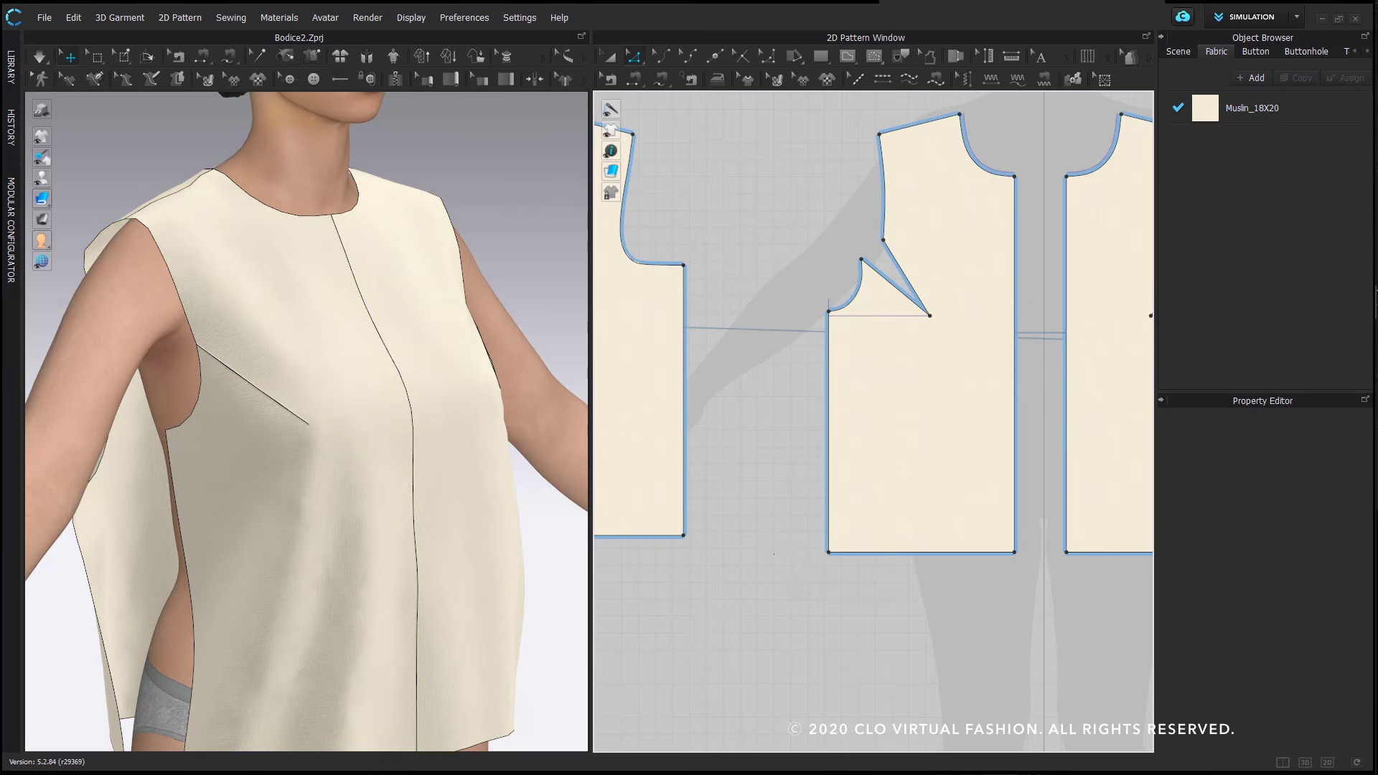
drag(904, 552, 906, 617)
Lower the front hem by exactly 1.8 in and recheck both side-seam lengths.
right_click(906, 616)
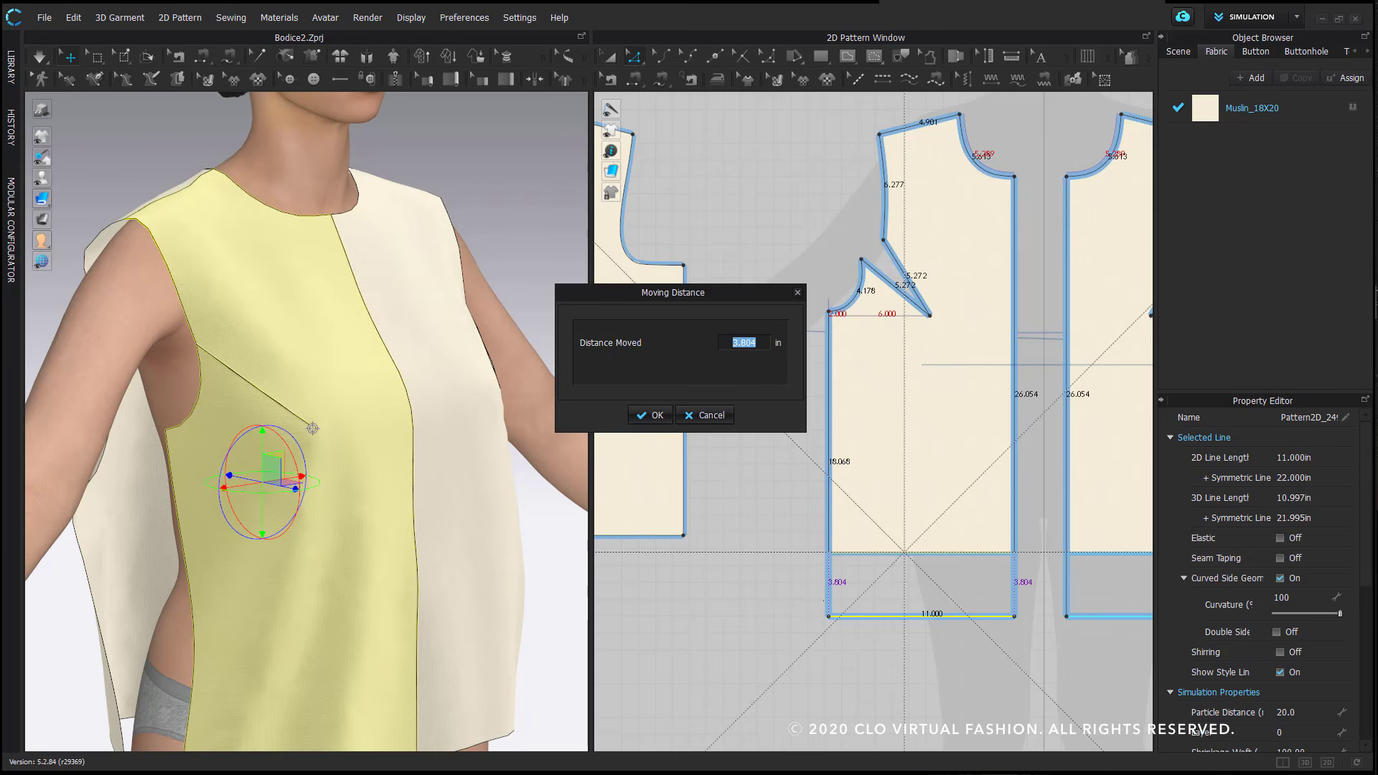
text(1.8)
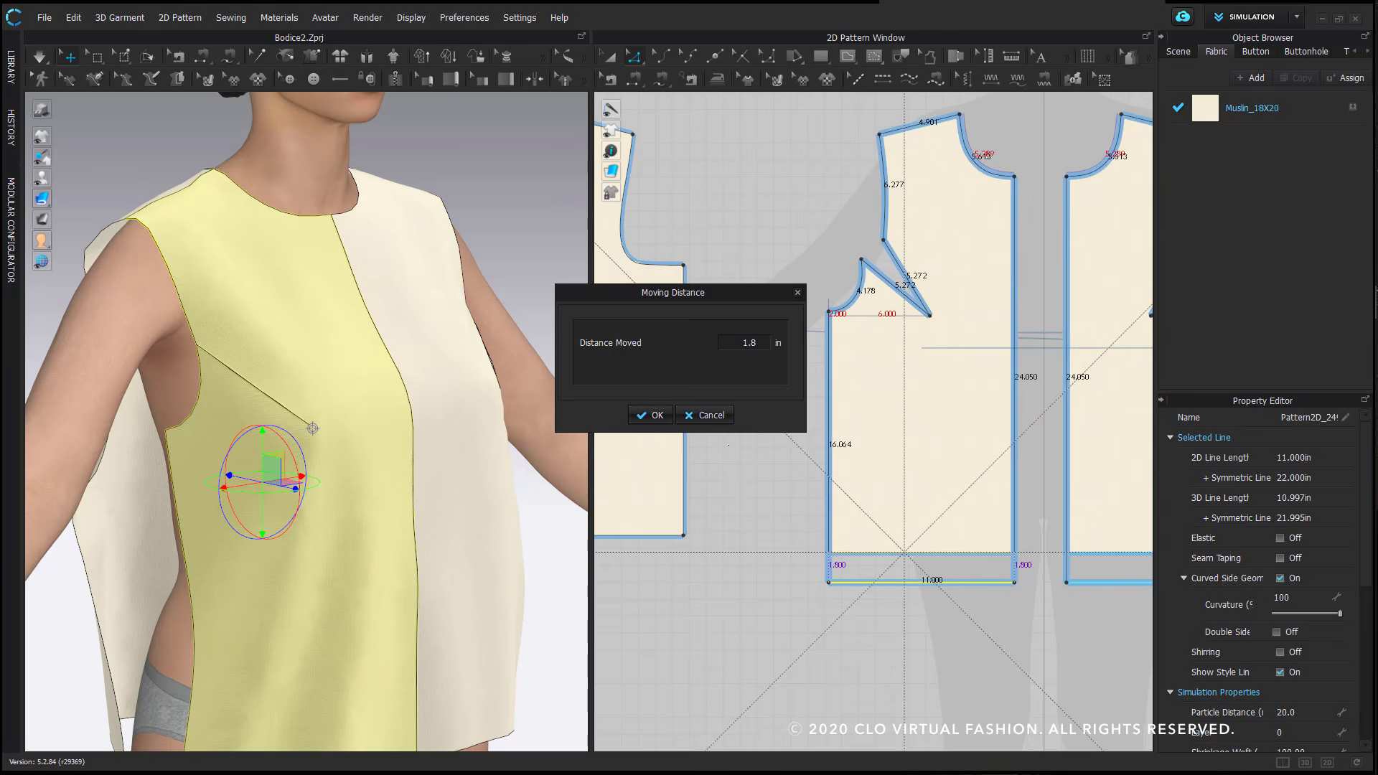
key(Return)
key(Escape)
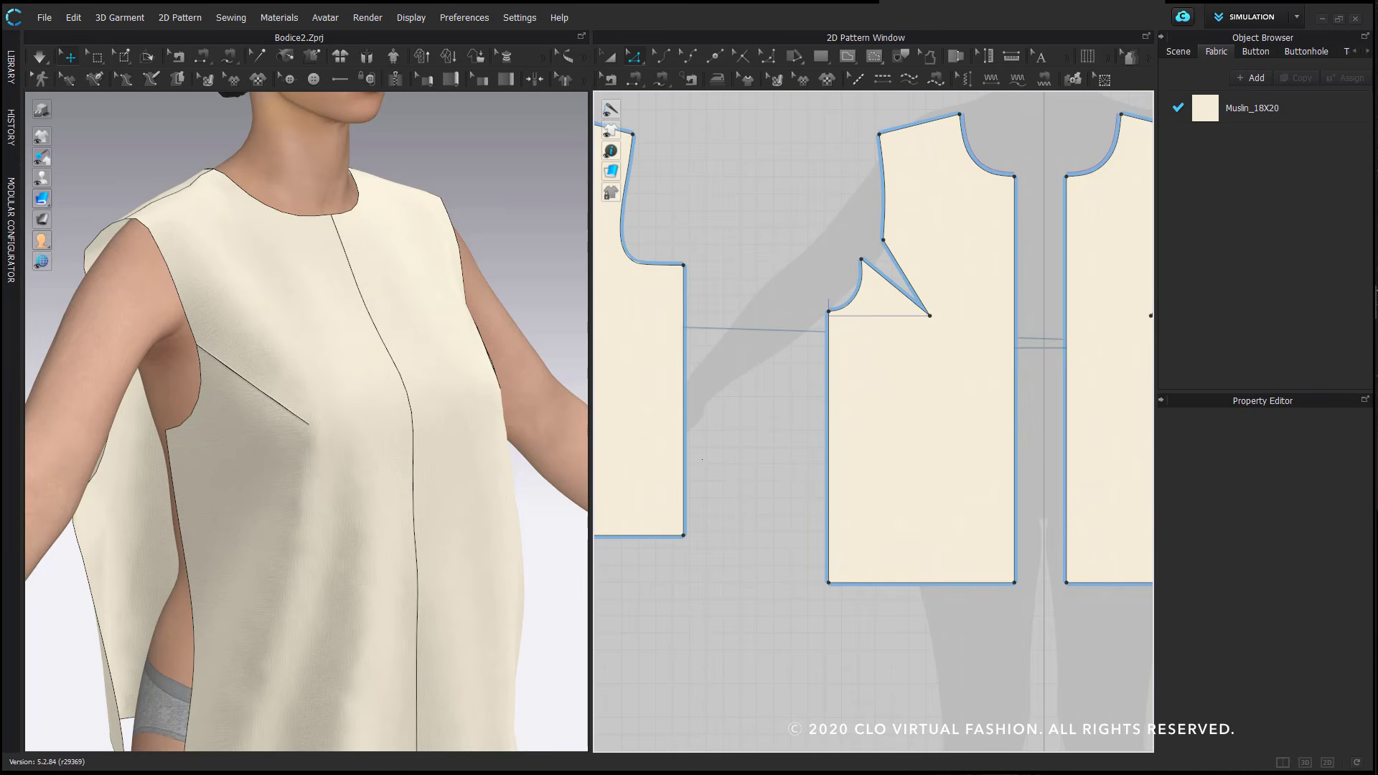
click(830, 389)
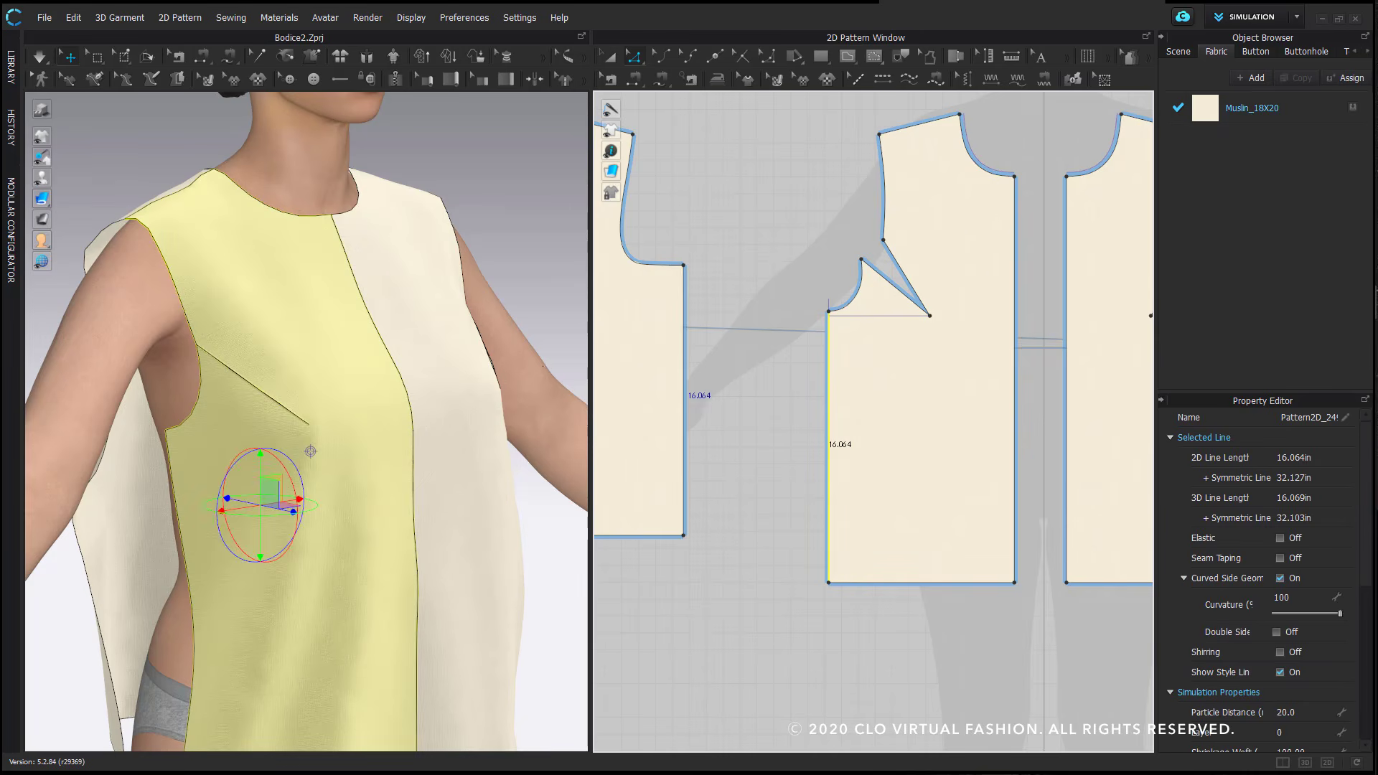
click(684, 396)
Move the front hem a further 0.064 in so both side seams measure 16.000 in.
click(778, 479)
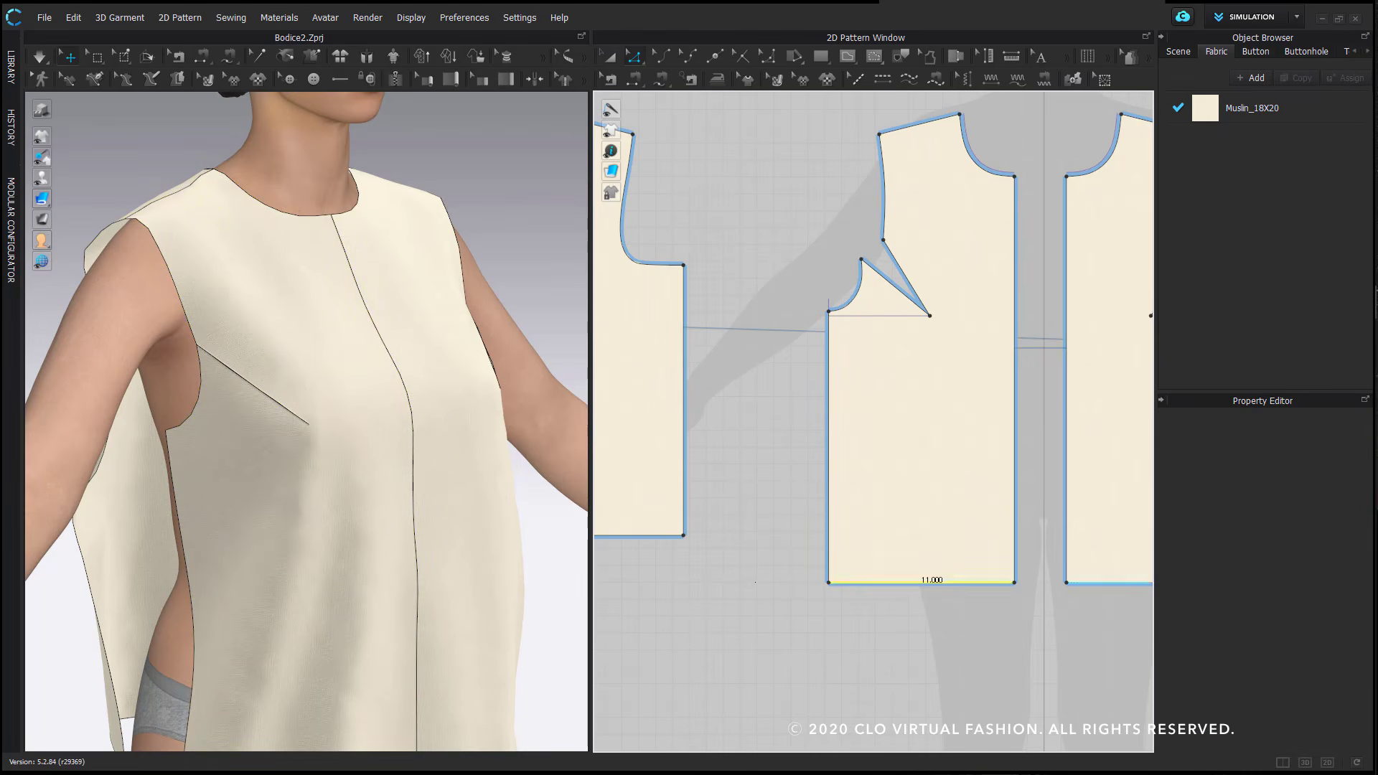
drag(885, 582, 886, 571)
right_click(753, 571)
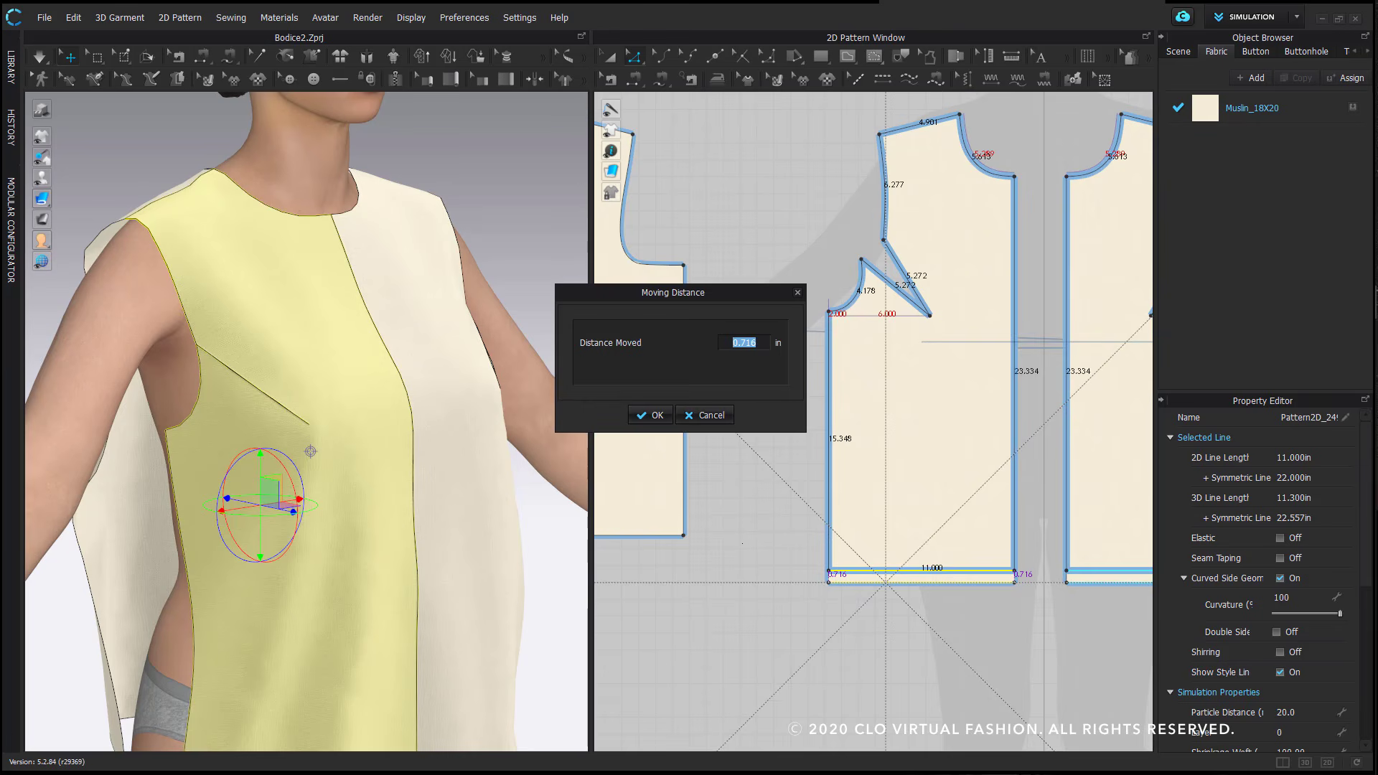
text(.0)
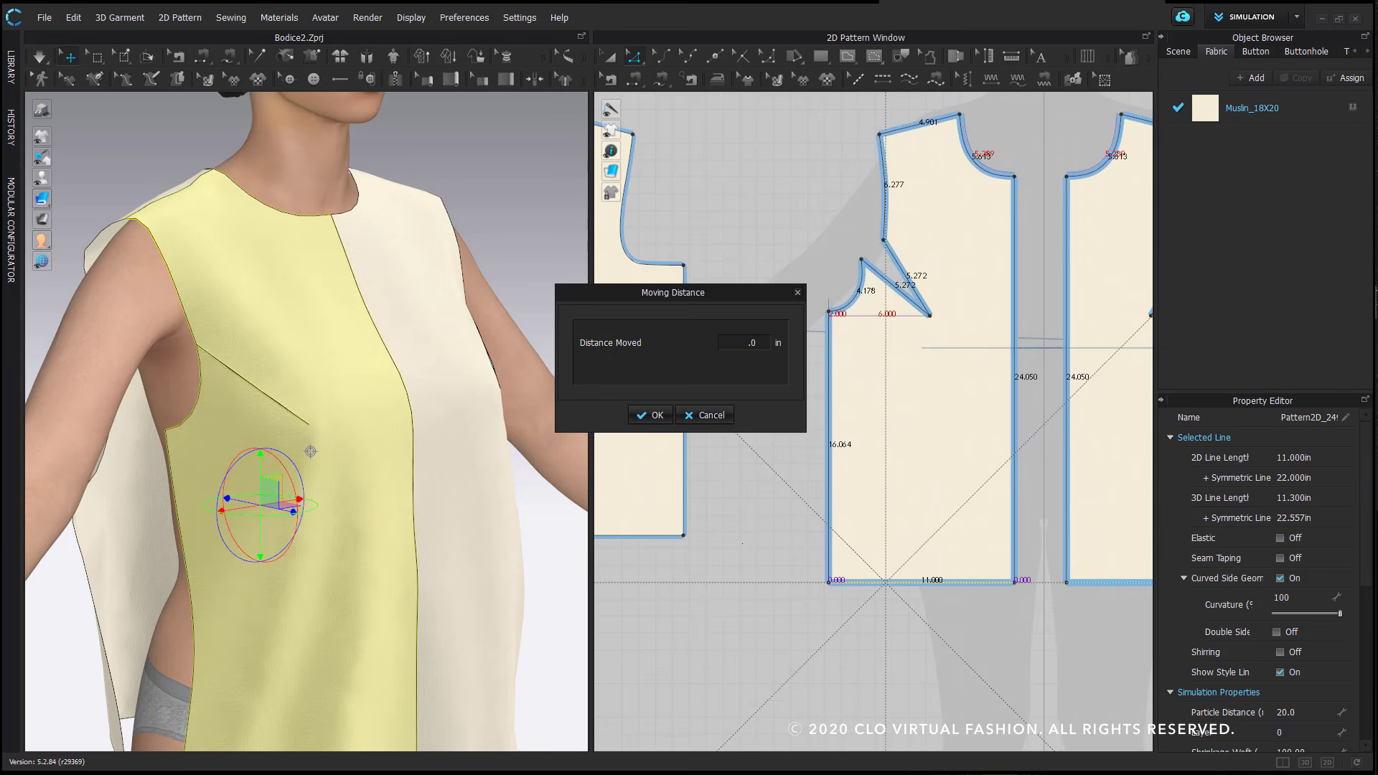
text(64)
key(Return)
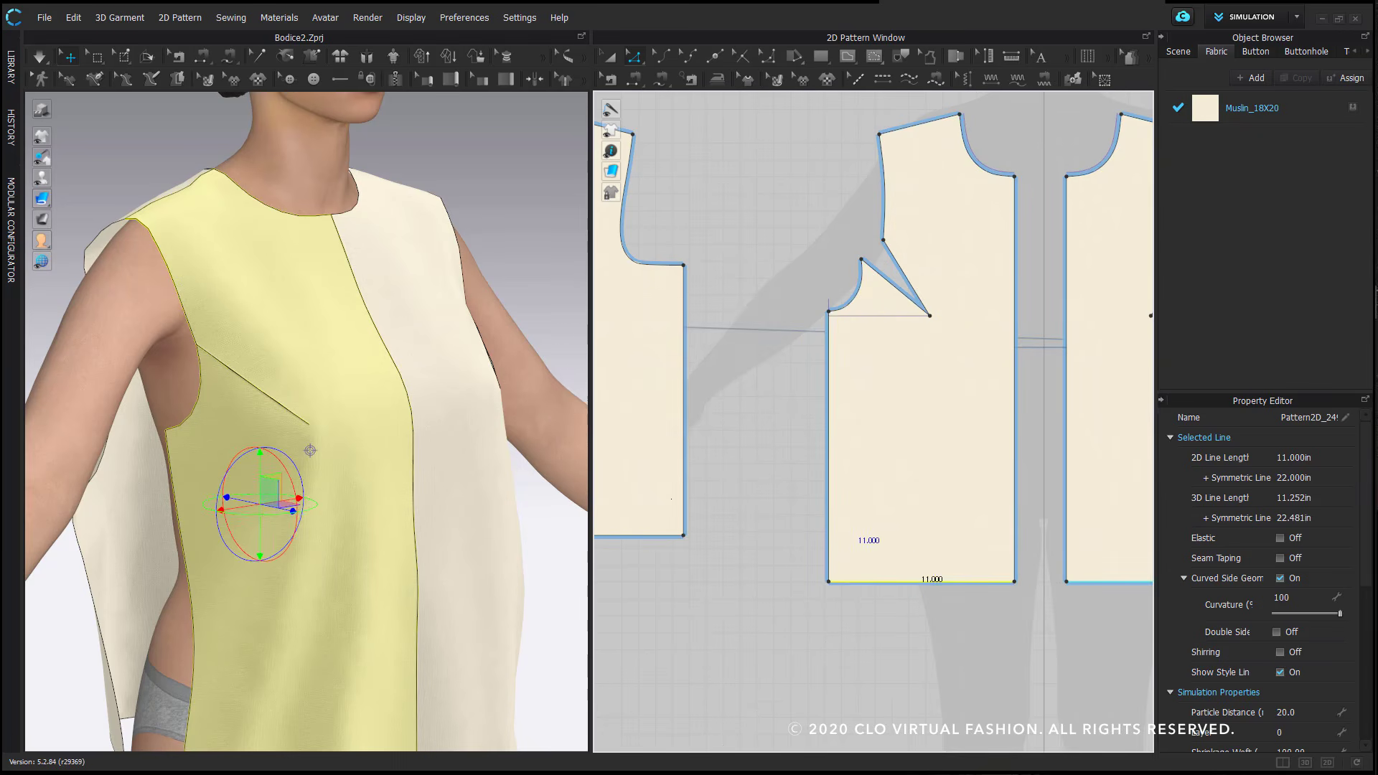
click(794, 529)
click(828, 482)
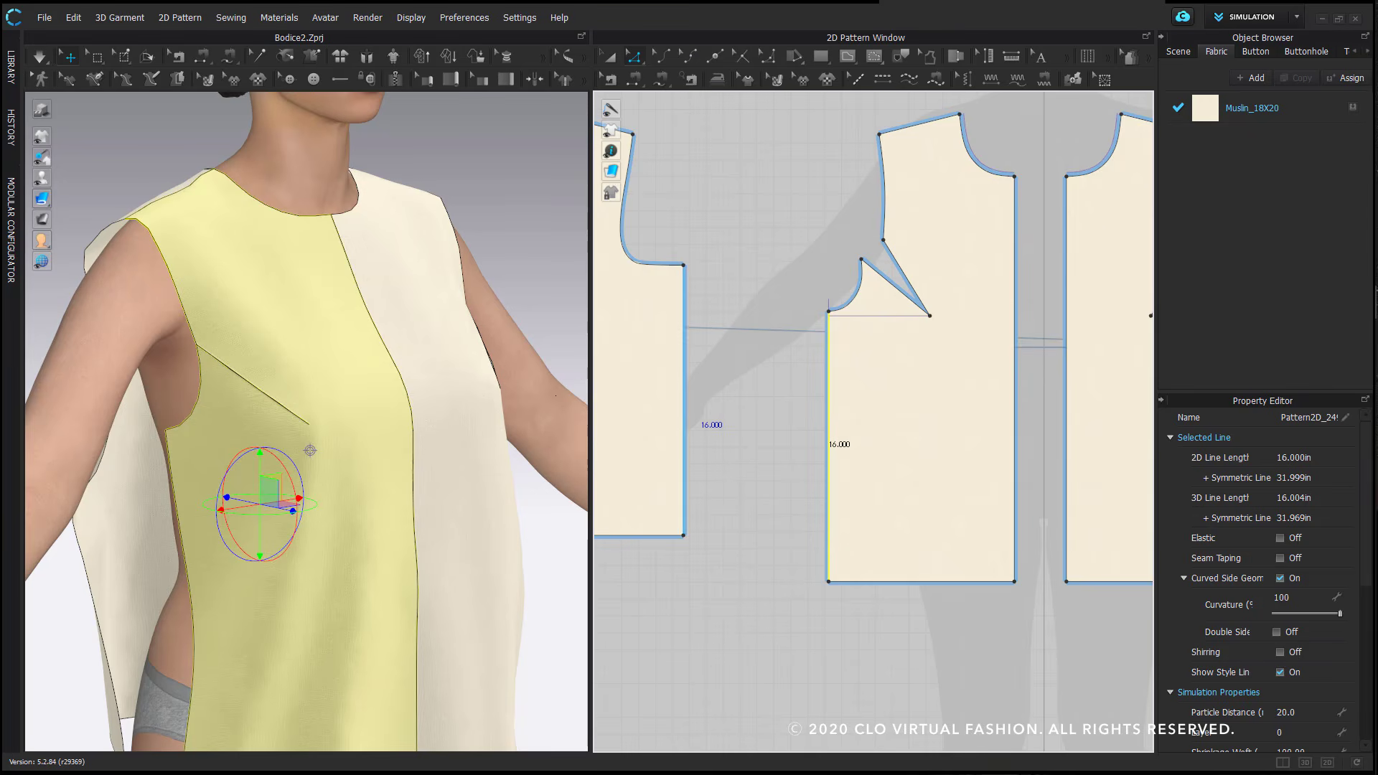
click(685, 409)
scroll(739, 457, down, 4)
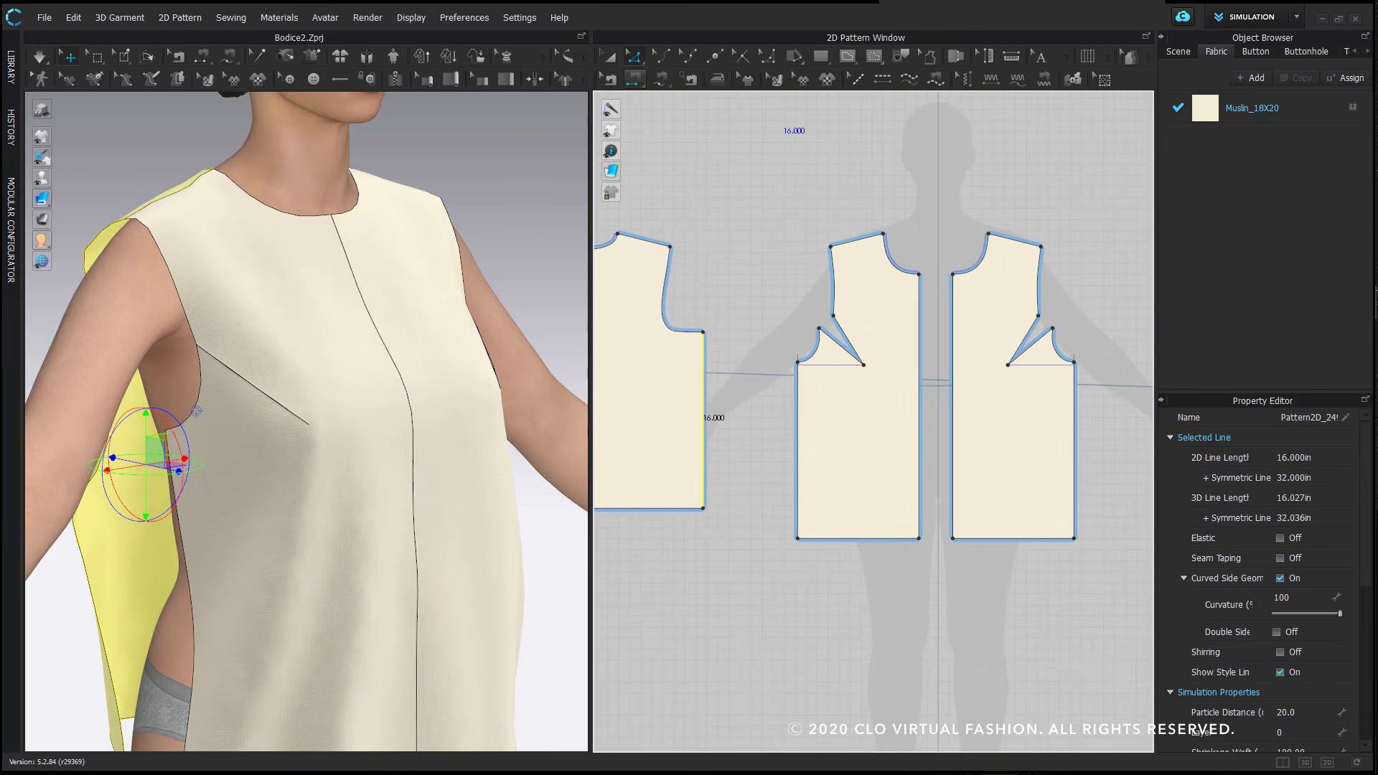
Sew the back side edge to the front side edge and drape the top.
click(635, 79)
click(704, 414)
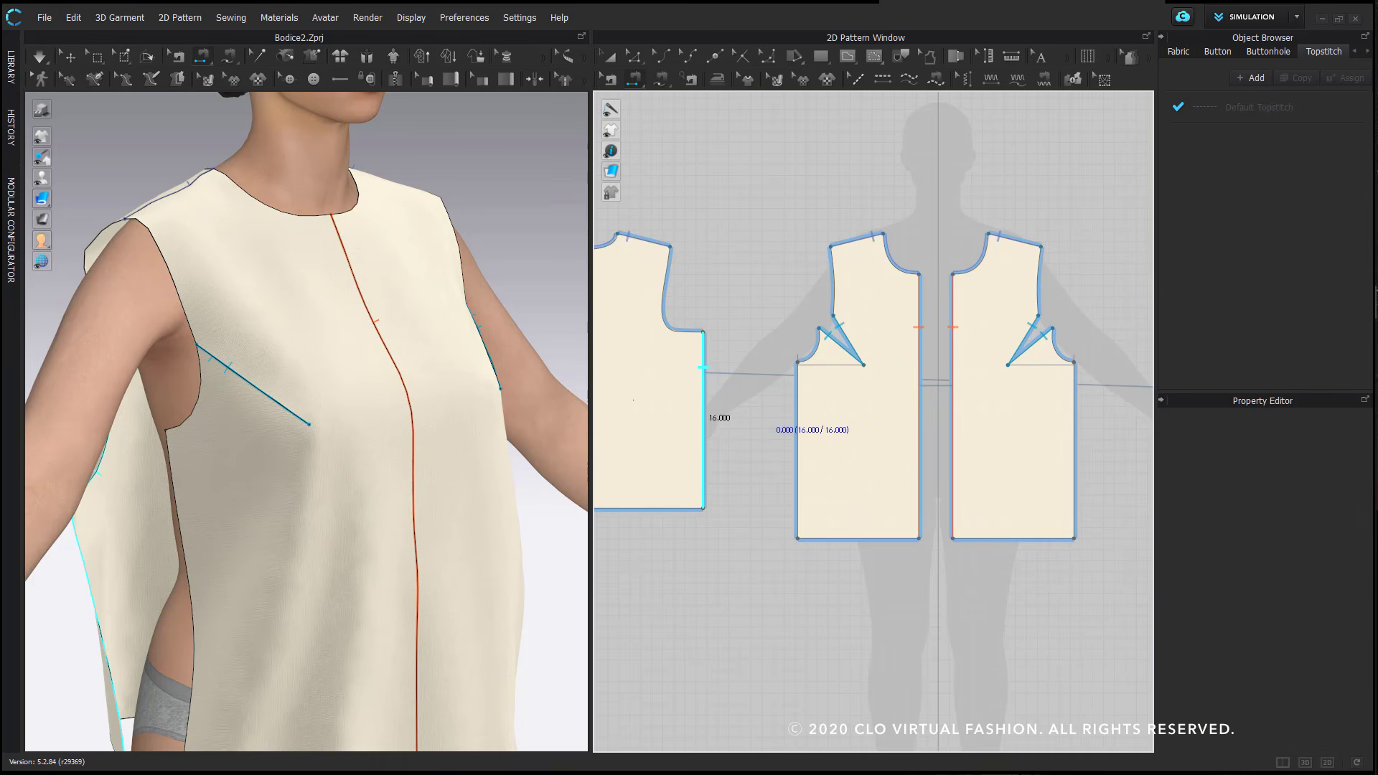
click(797, 424)
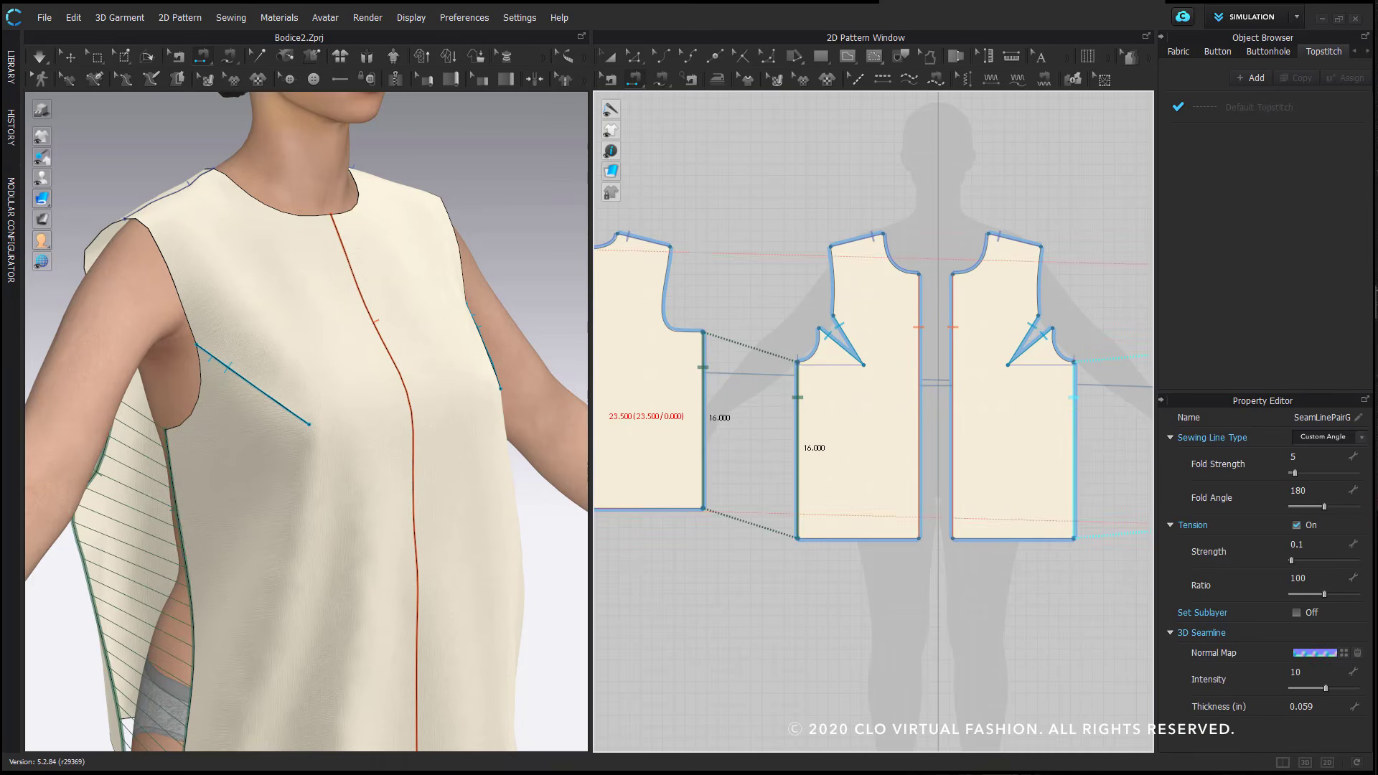
mouse_move(392, 352)
right_down()
mouse_move(427, 355)
mouse_move(409, 348)
right_up()
scroll(337, 373, down, 4)
right_drag(273, 384, 298, 390)
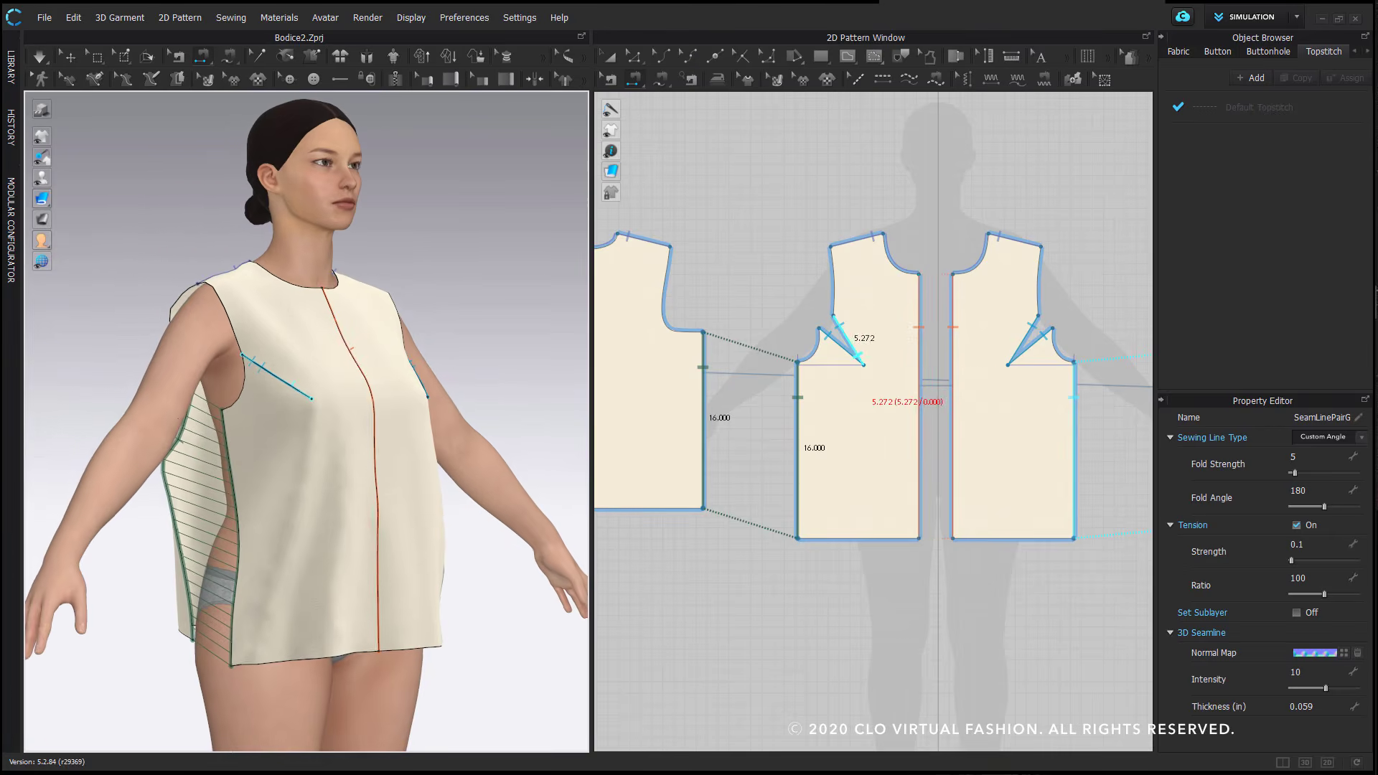
key(space)
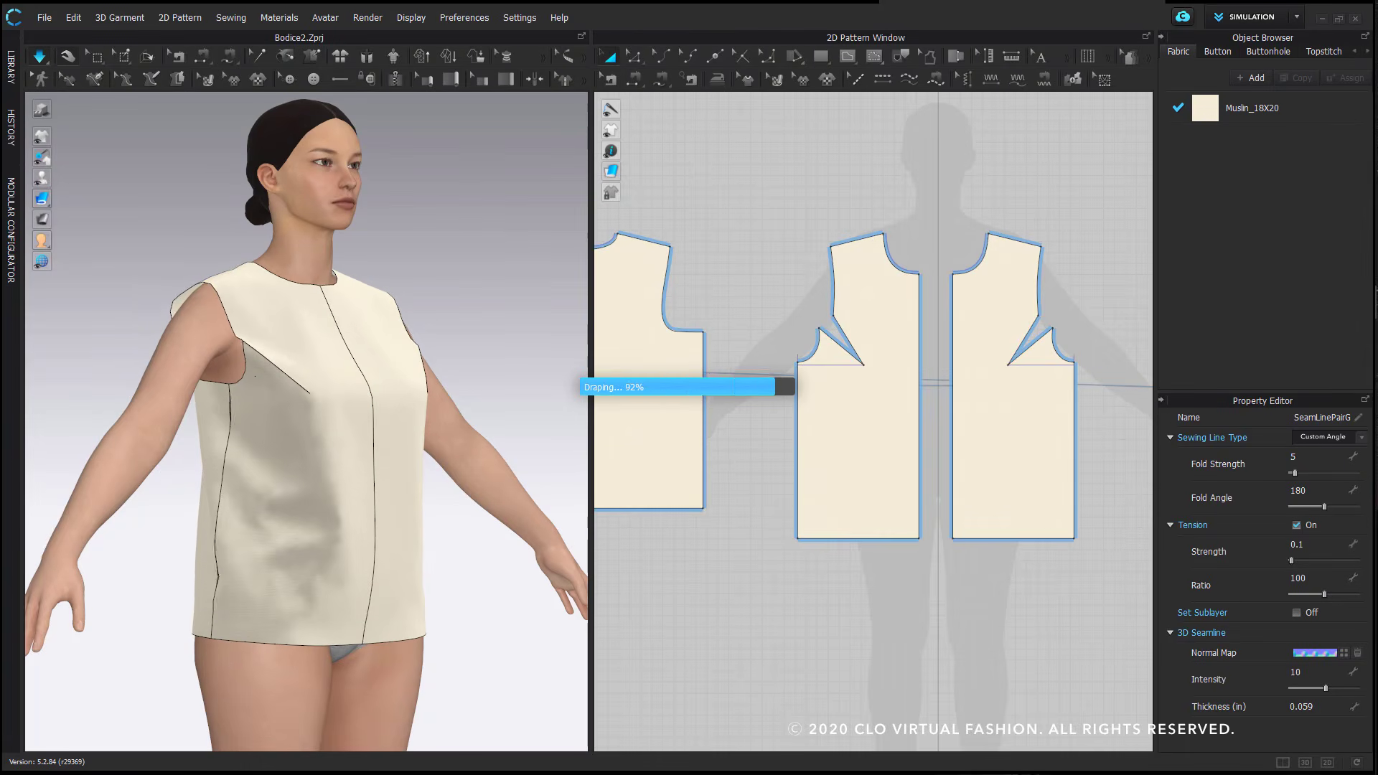
Bring the armhole dart into view and select its lower leg to check its 5.272 in length.
scroll(827, 317, up, 5)
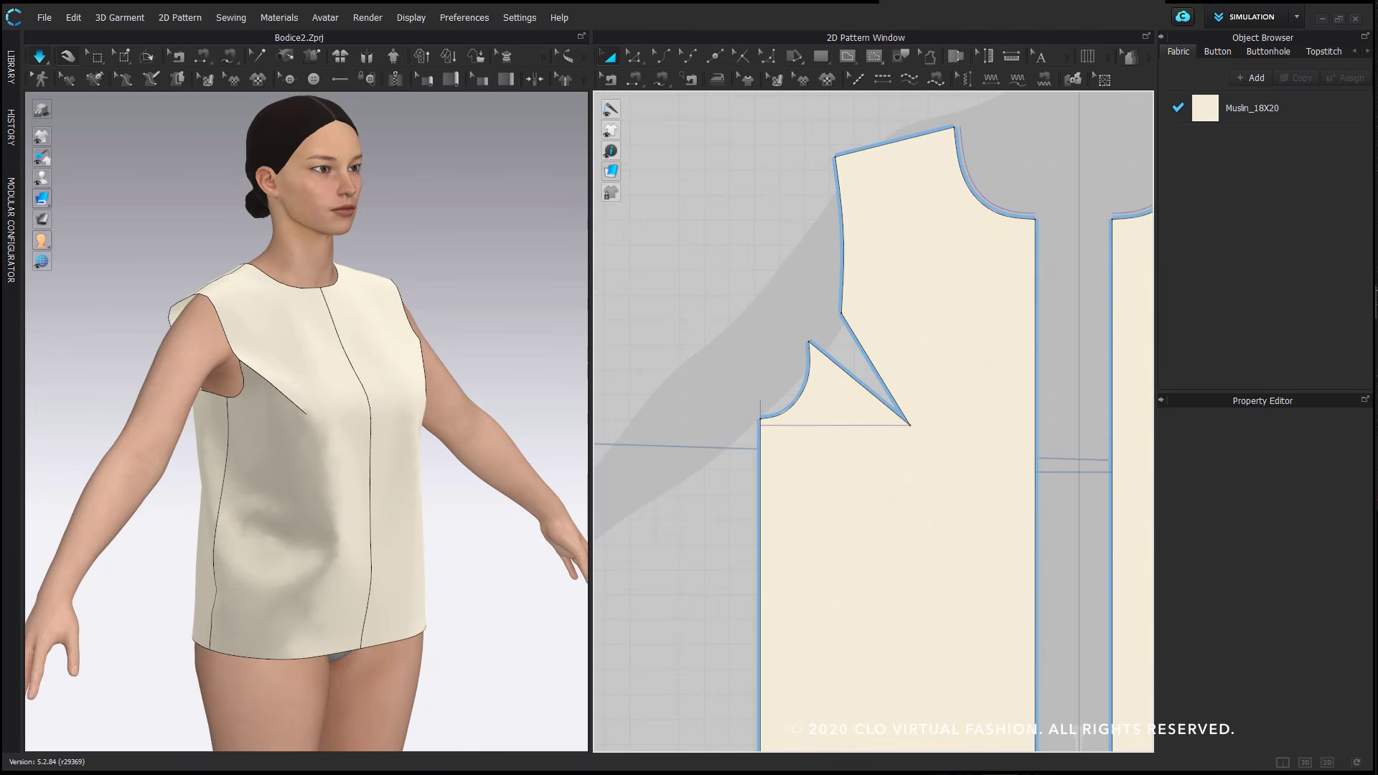
scroll(708, 330, up, 2)
middle_drag(708, 330, 637, 333)
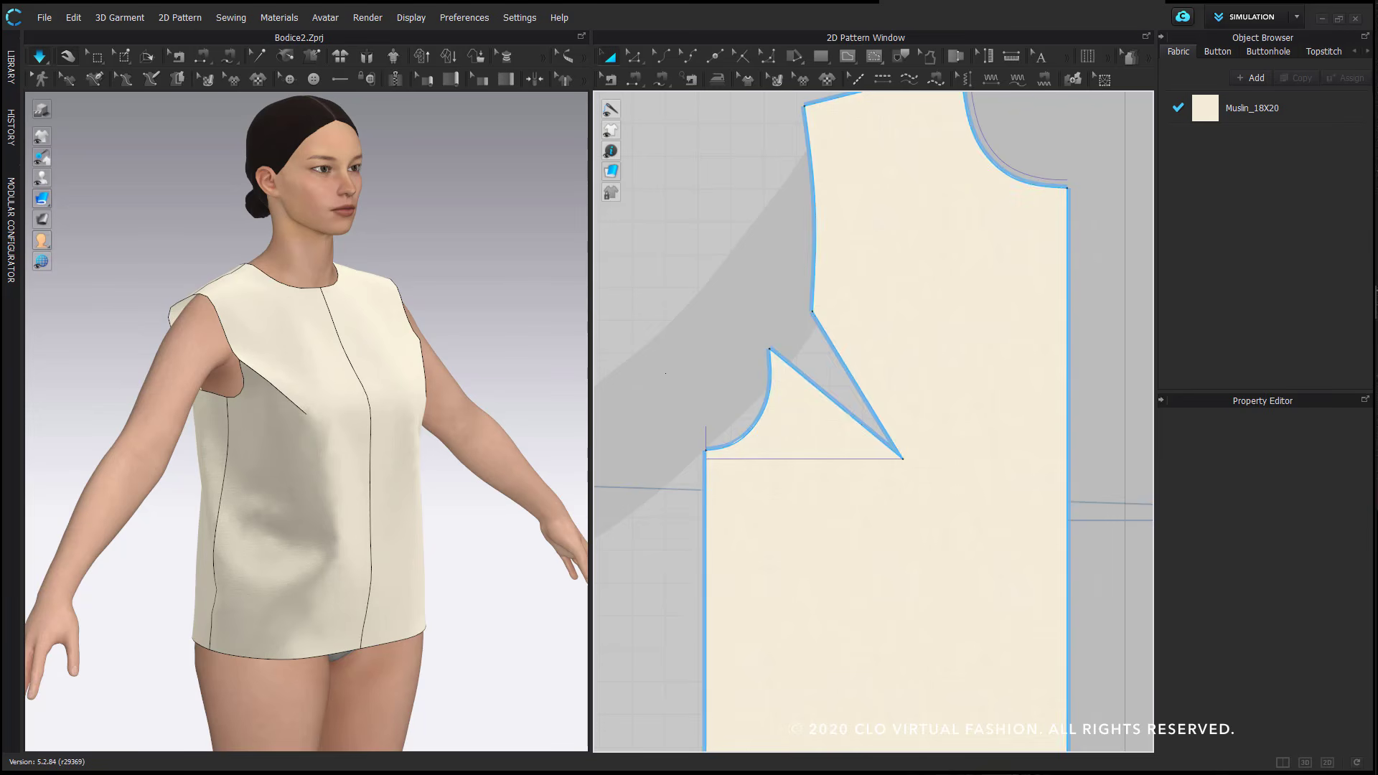
scroll(736, 335, up, 3)
click(794, 361)
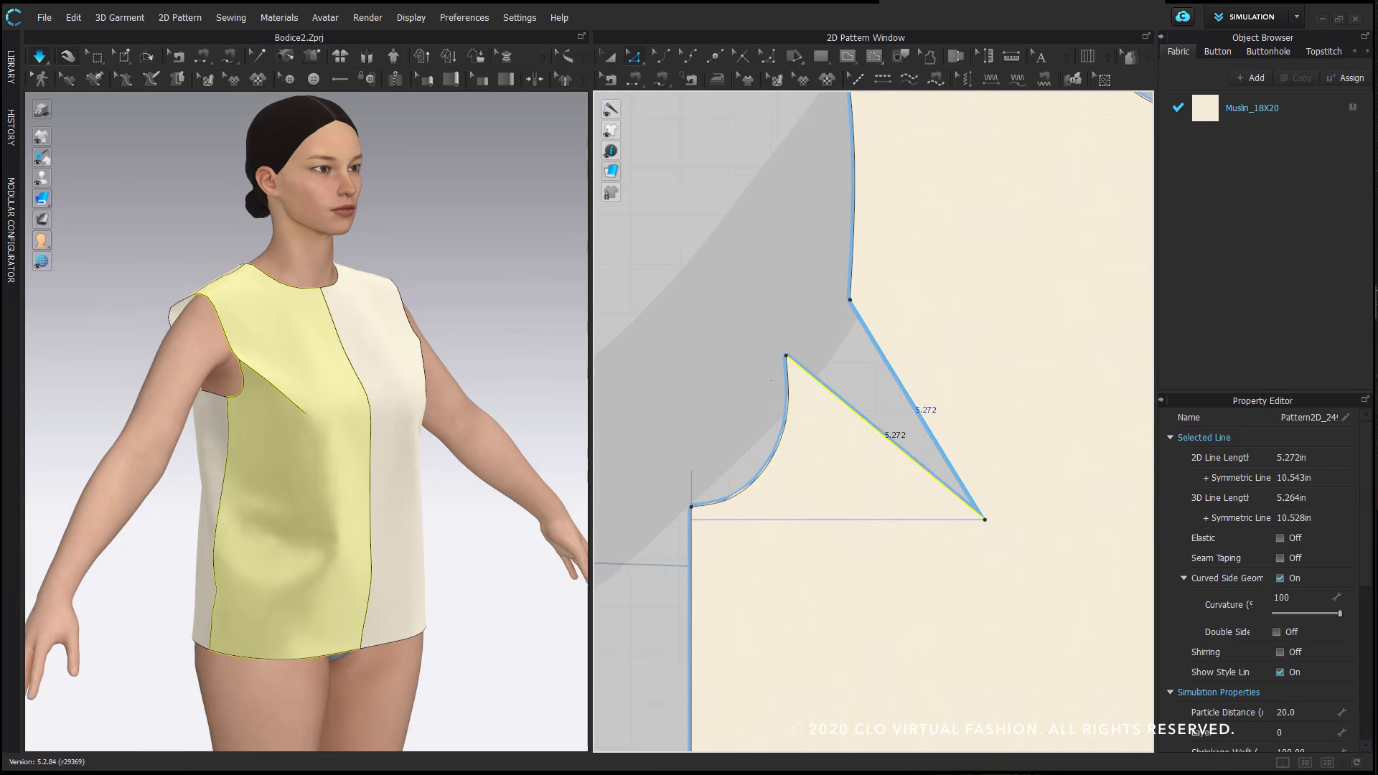
Widen the armhole dart to a 2.375 in total width through Edit Dart.
shift+click(915, 407)
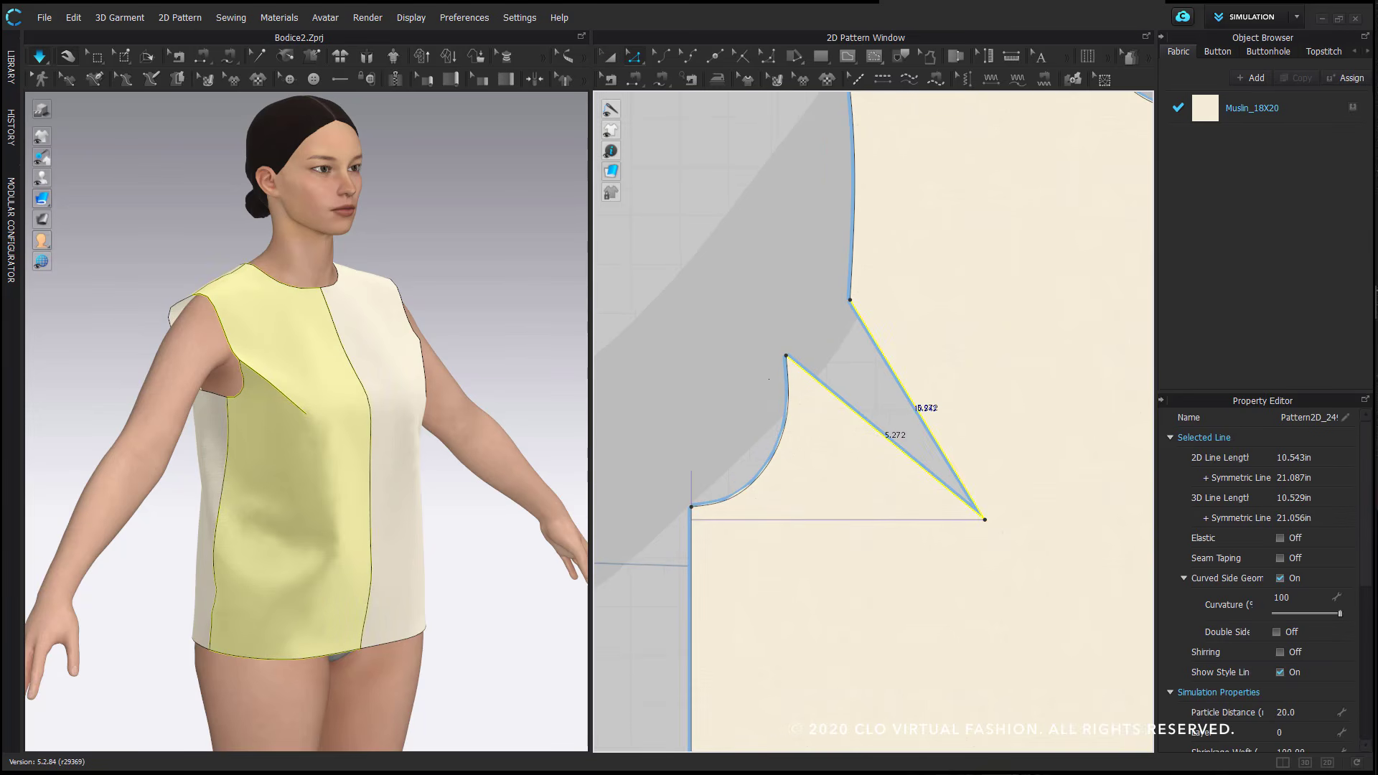
right_click(900, 379)
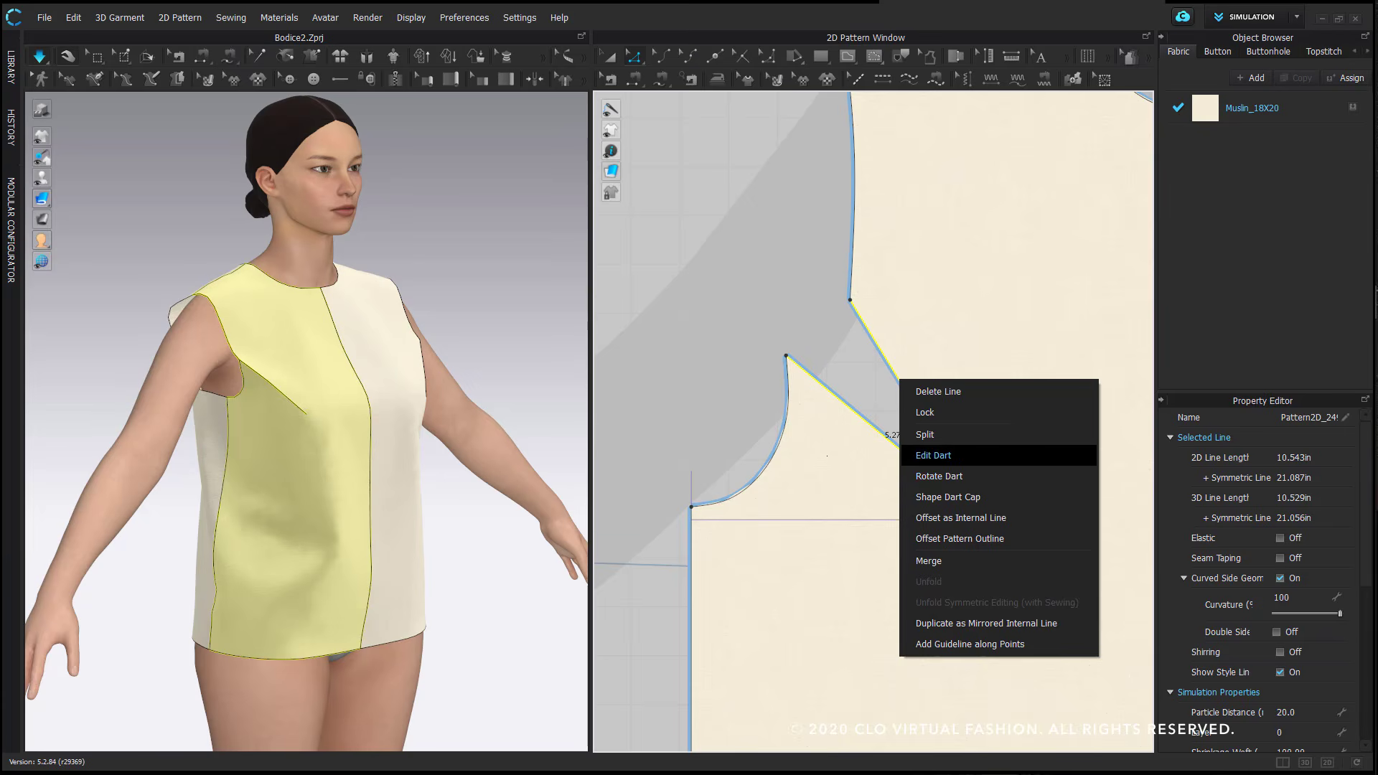
click(933, 455)
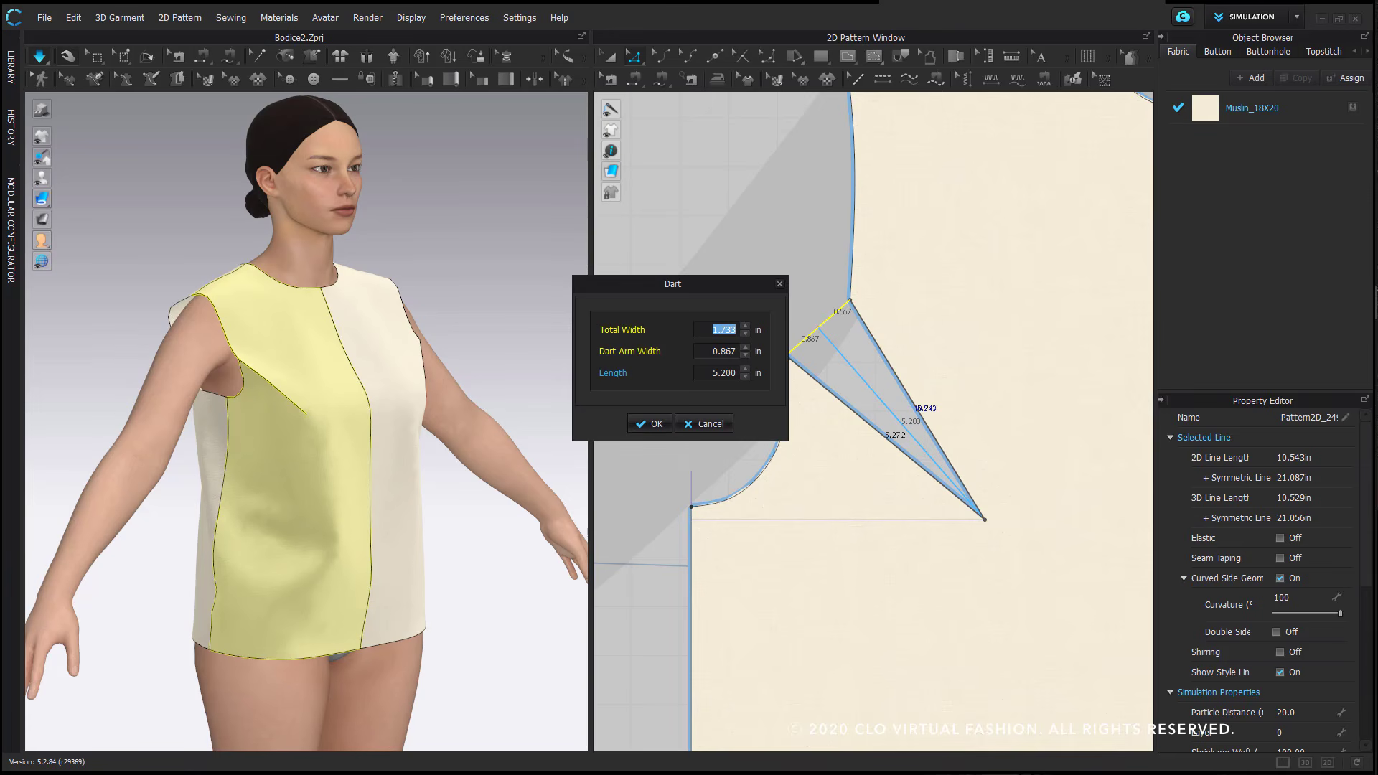
text(2)
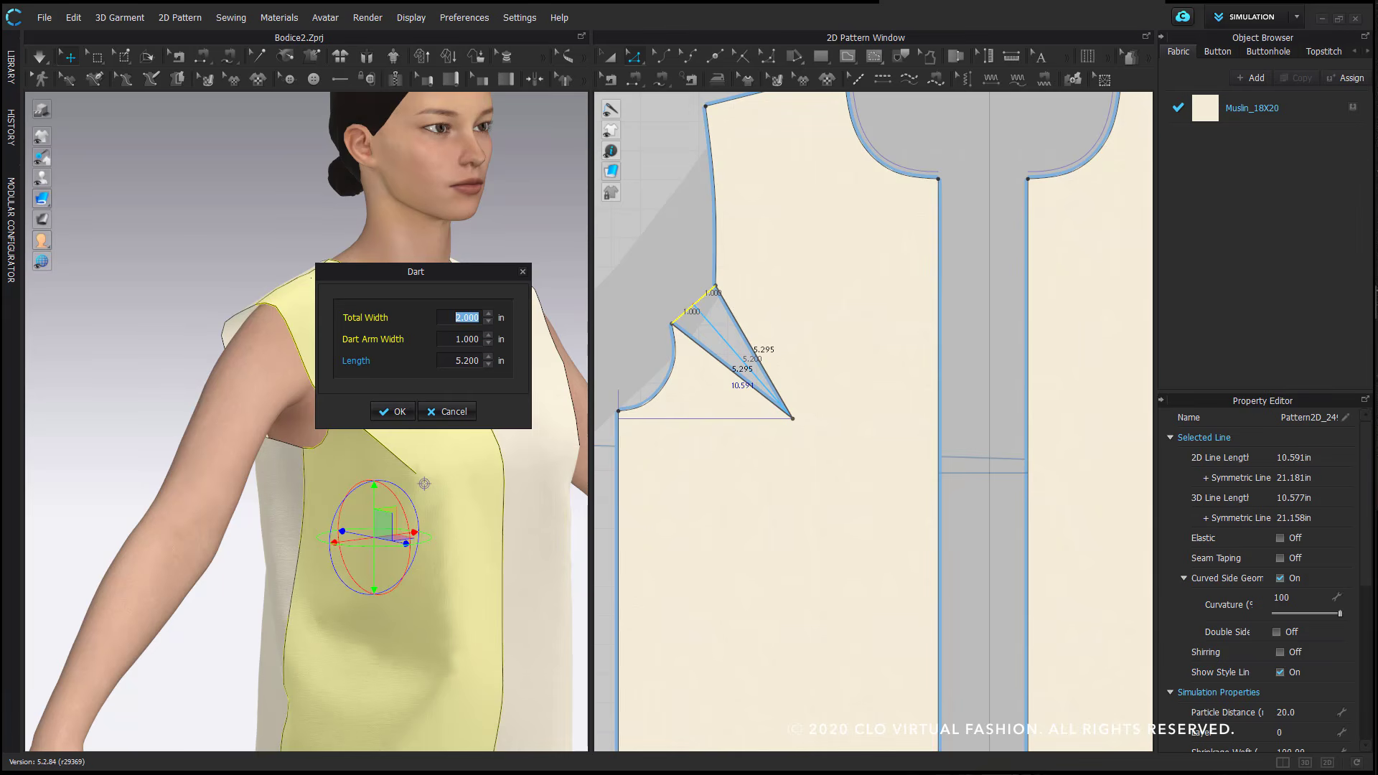
text(2.375)
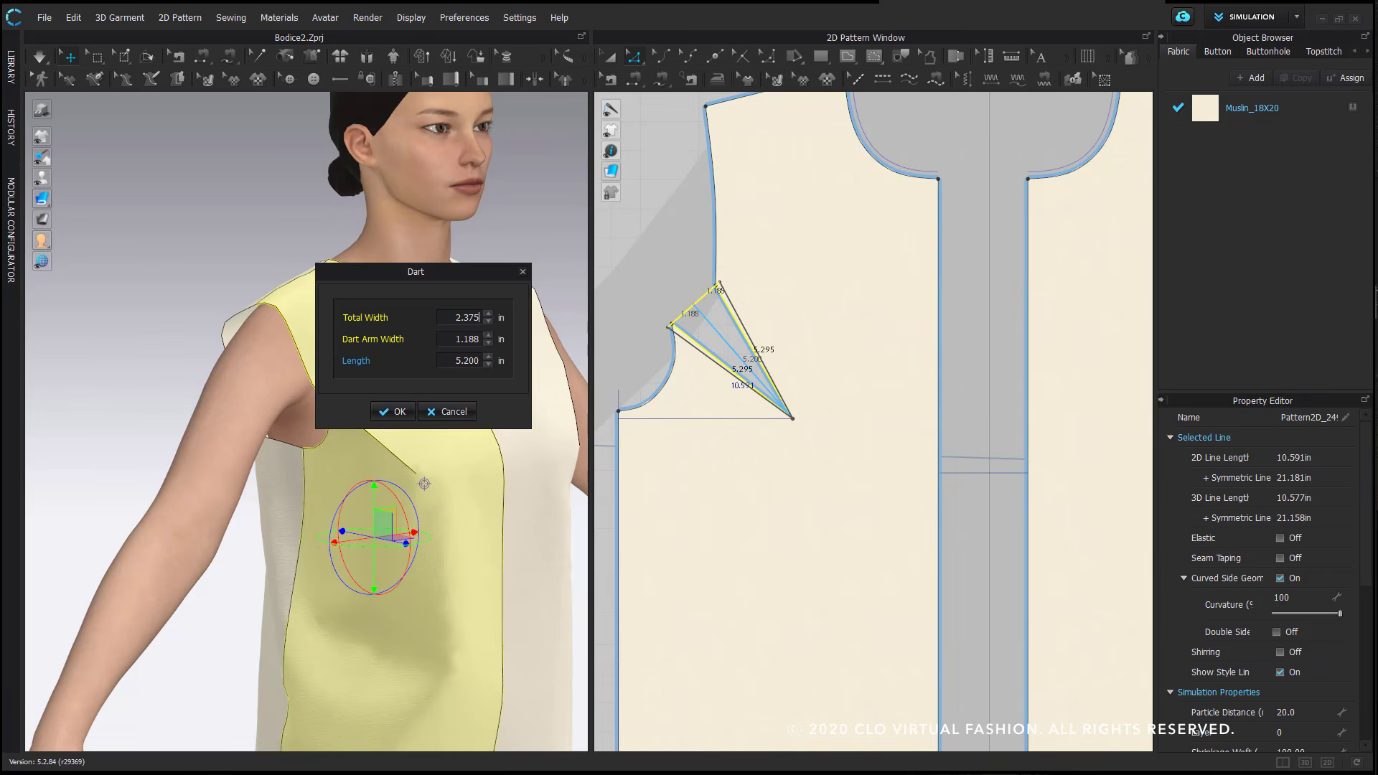
click(392, 411)
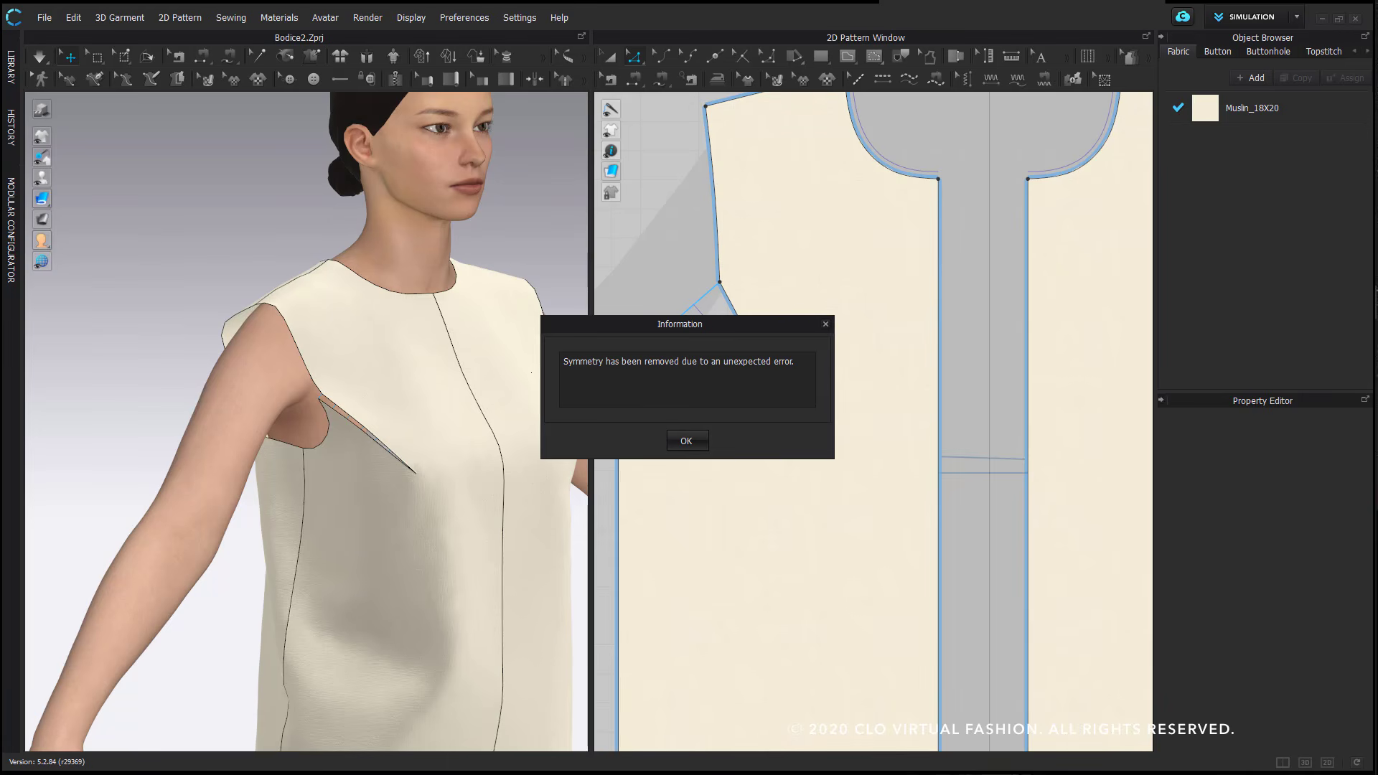
Dismiss the symmetry notice, briefly simulate the front panels and undo an accidental panel move.
click(687, 441)
scroll(951, 441, down, 5)
middle_drag(951, 441, 879, 401)
click(424, 484)
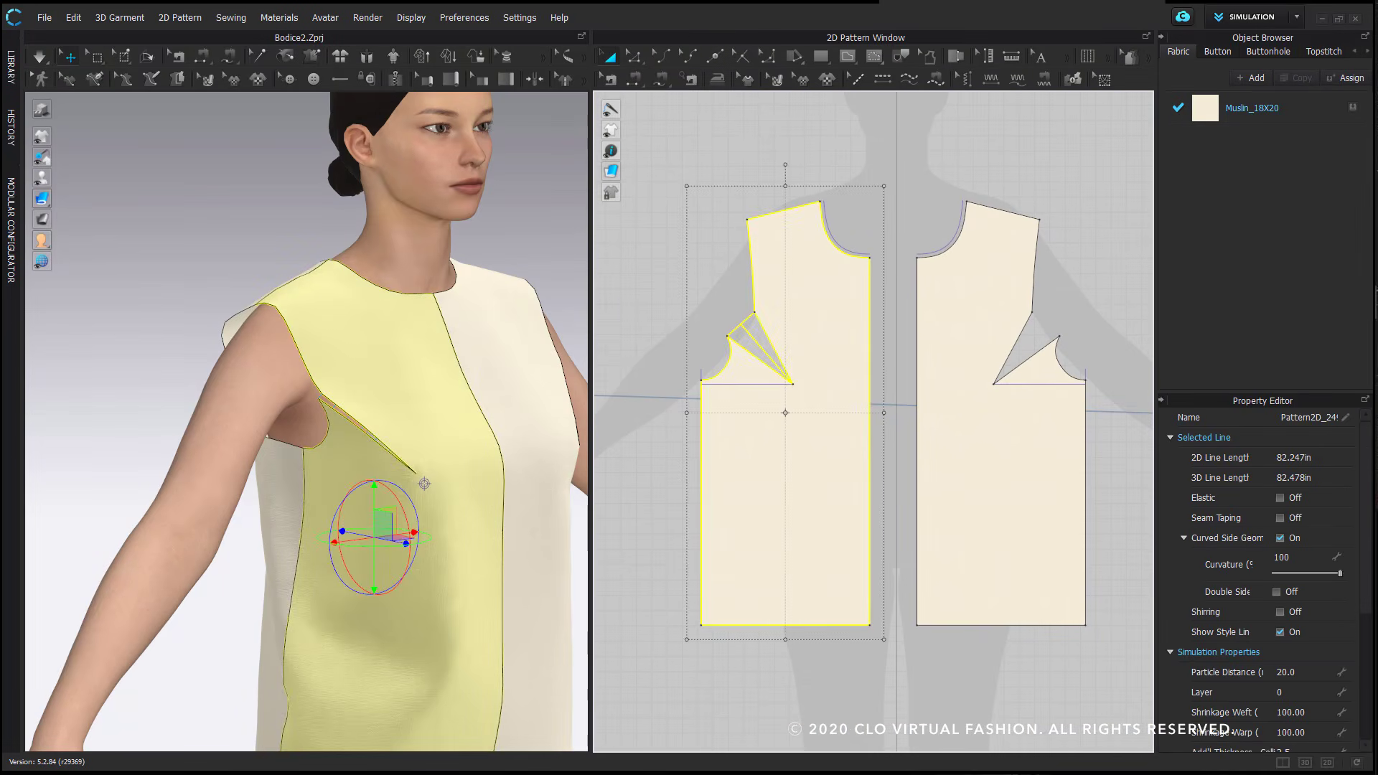
key(space)
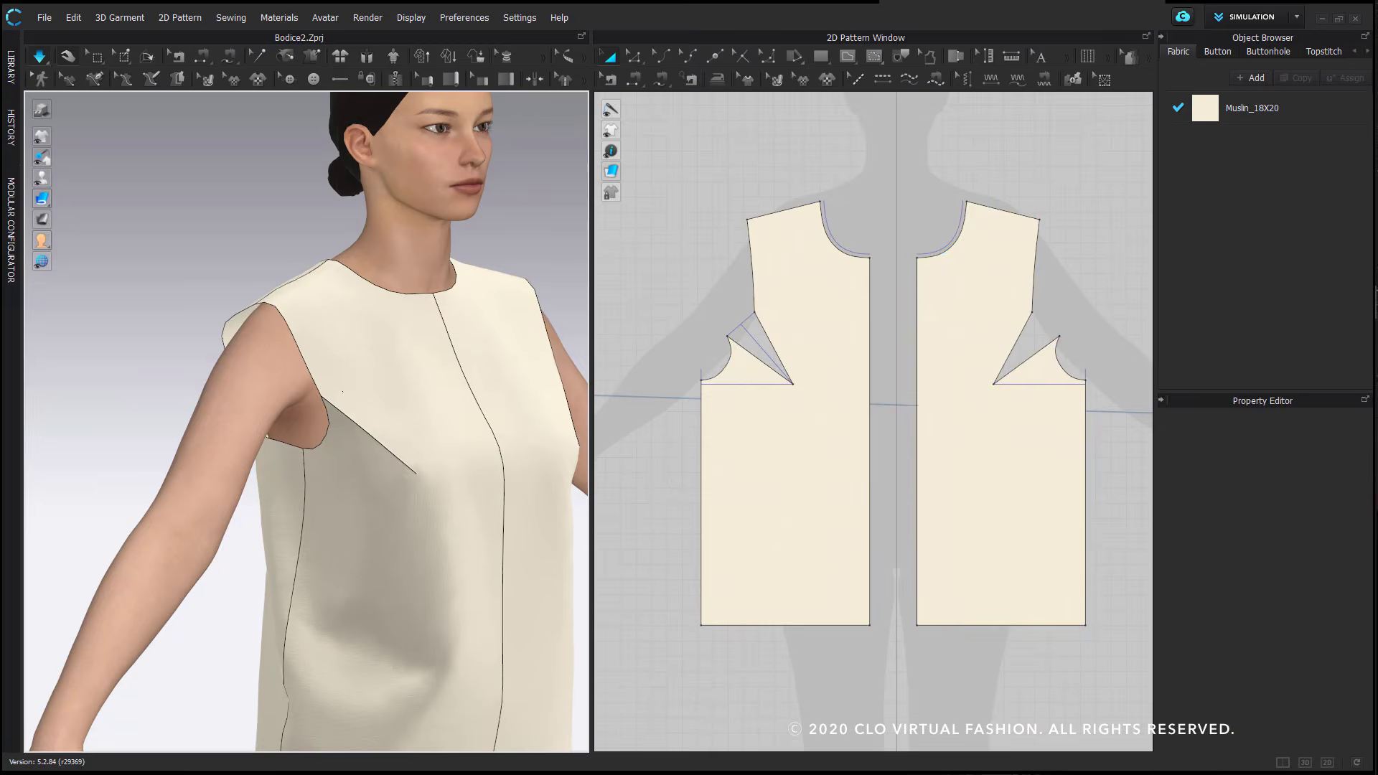
key(space)
mouse_move(370, 391)
right_down()
mouse_move(194, 391)
mouse_move(370, 391)
right_up()
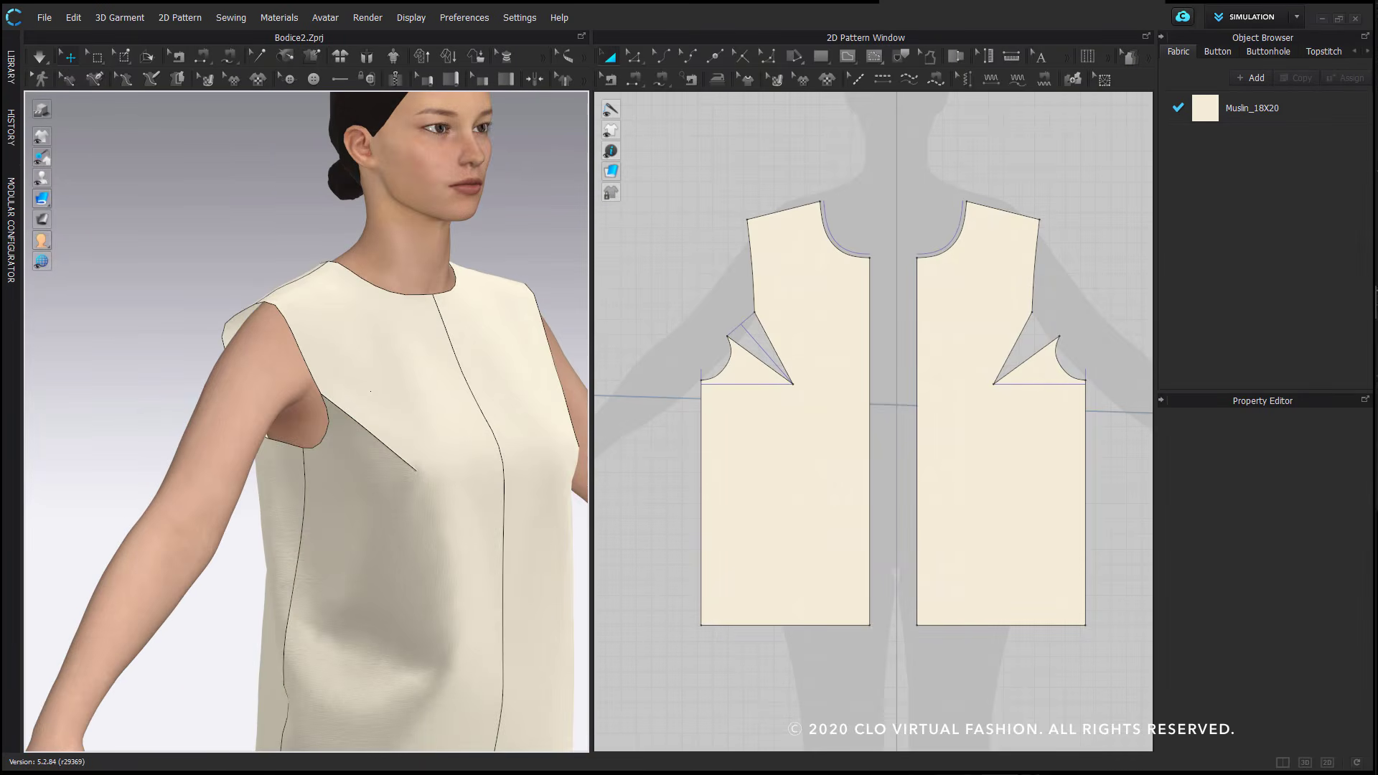
click(551, 461)
key(ctrl+z)
scroll(287, 416, up, 2)
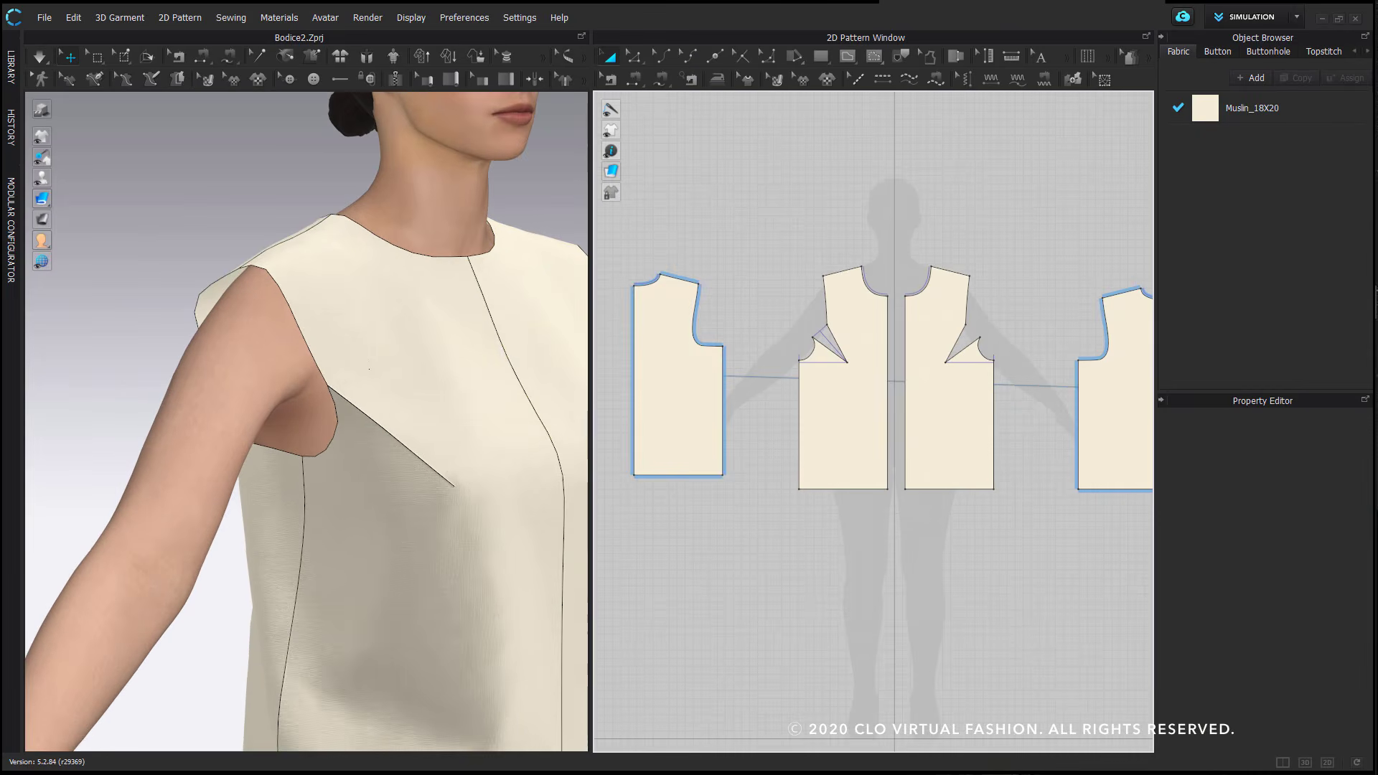
middle_drag(309, 416, 248, 384)
scroll(801, 330, up, 3)
Relink both front bodice pieces as a Symmetric Pattern (with Sewing).
click(802, 396)
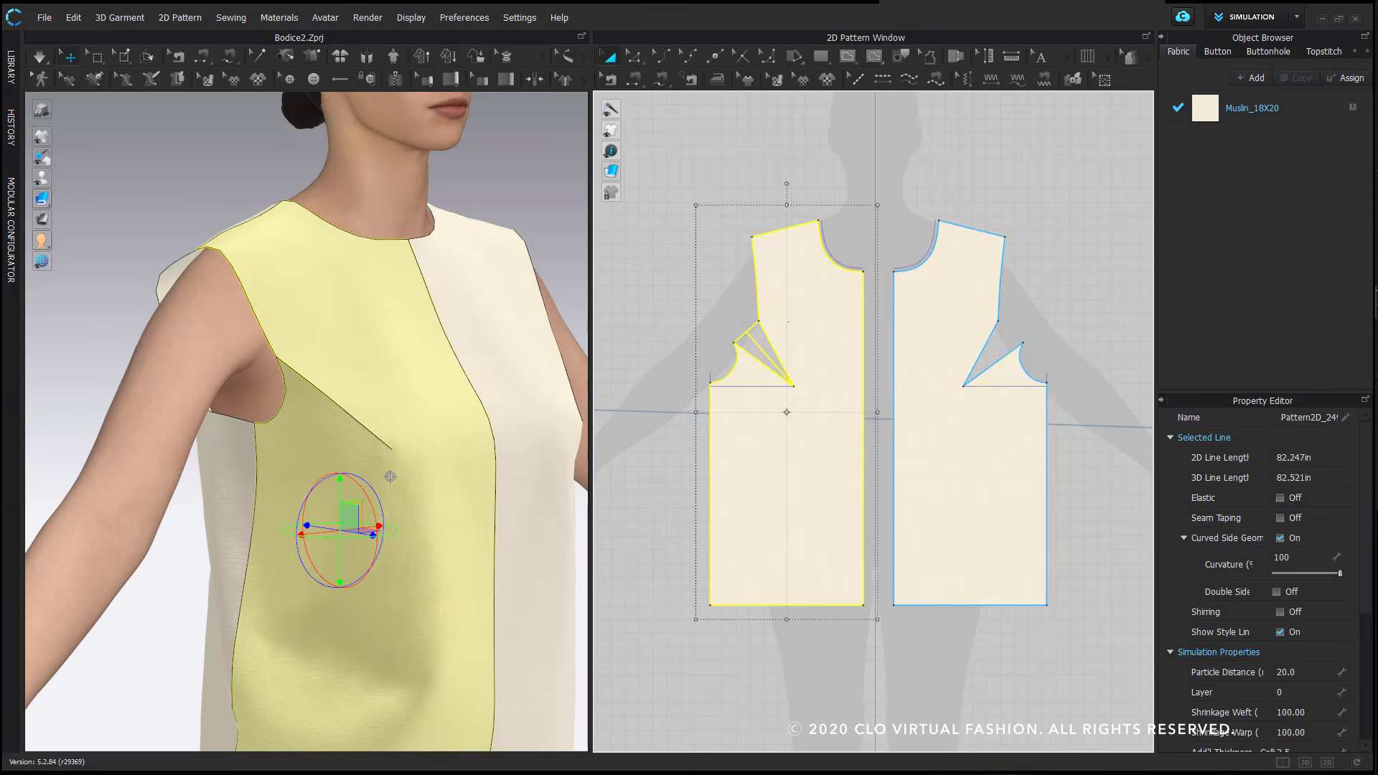
shift+click(947, 384)
right_click(949, 326)
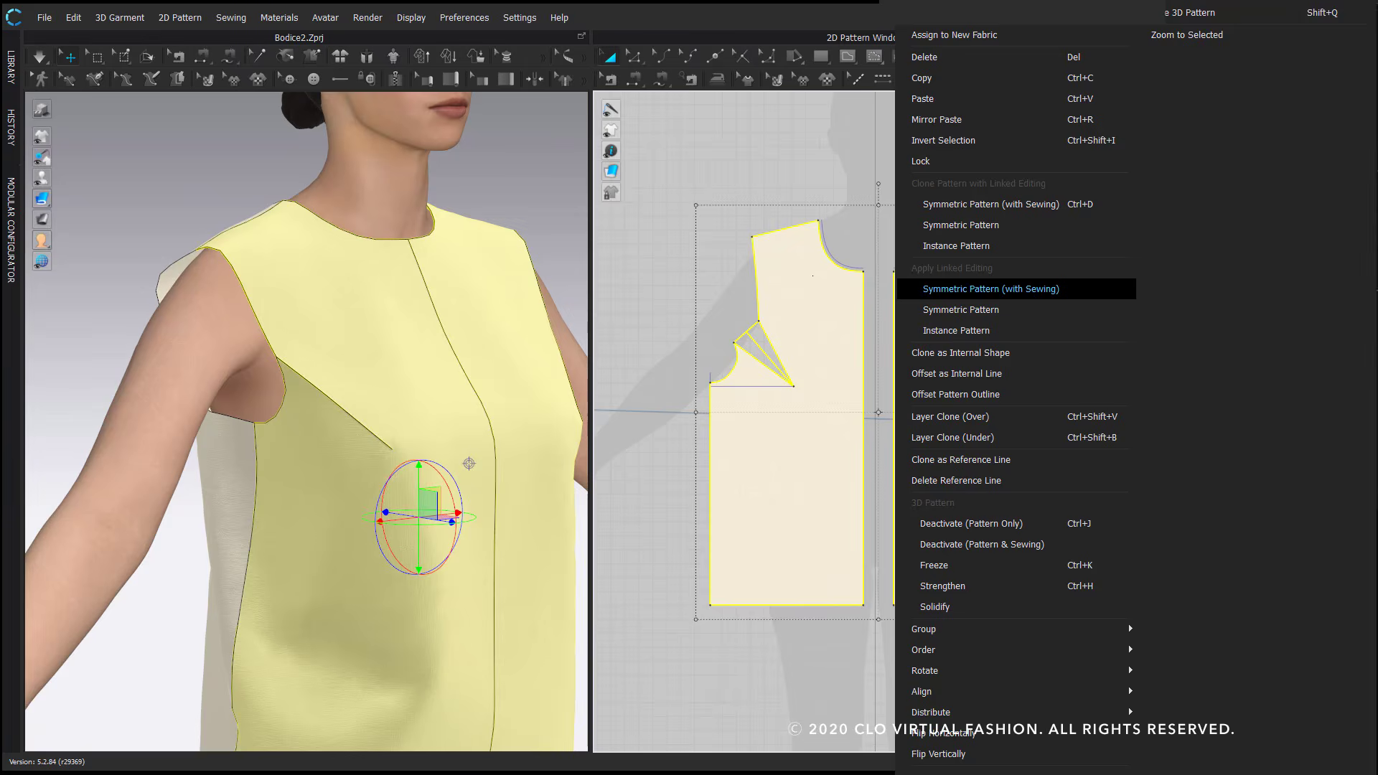
click(990, 289)
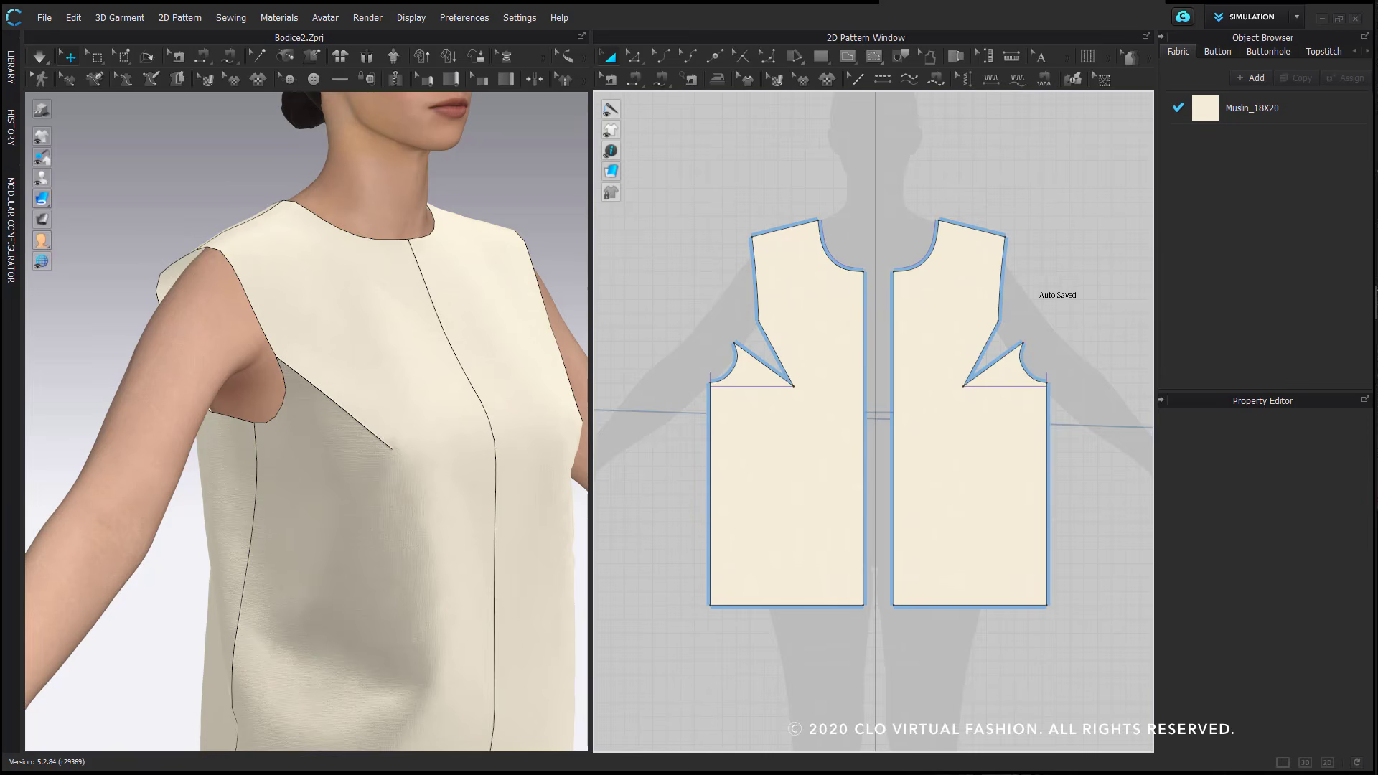
Start a new dart on the front bodice, bringing up a 2 in wide, 6 in long Dart dialog.
scroll(945, 150, down, 6)
key(z)
click(389, 477)
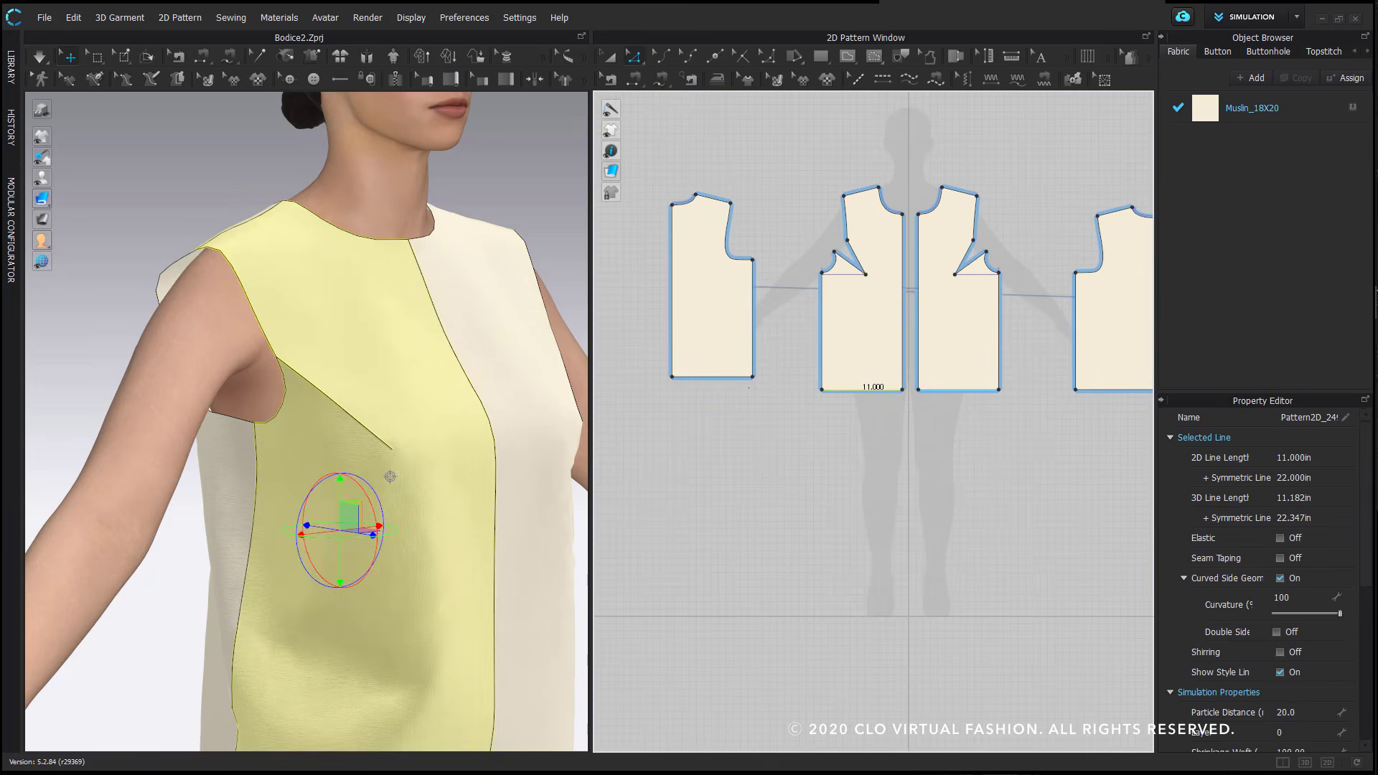
click(467, 417)
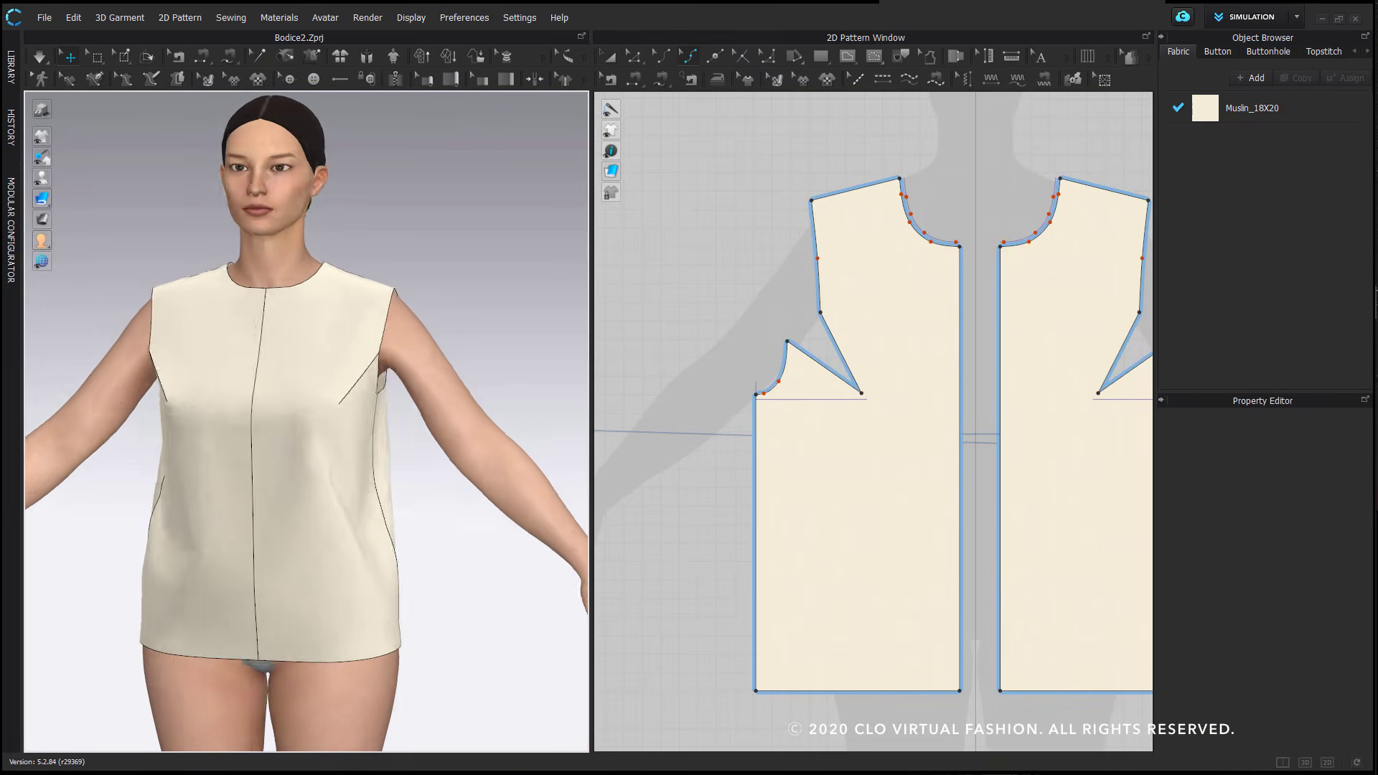
right_drag(460, 403, 509, 404)
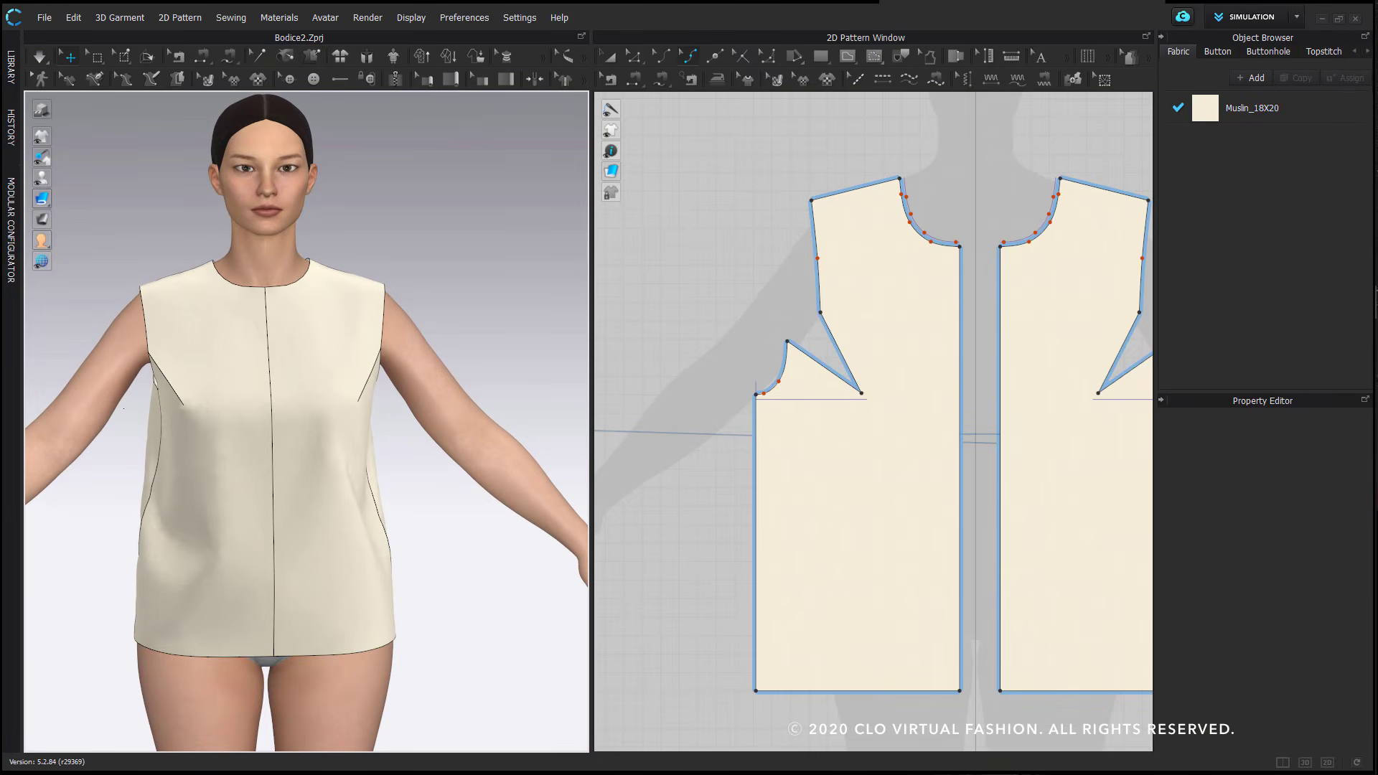
scroll(661, 388, down, 2)
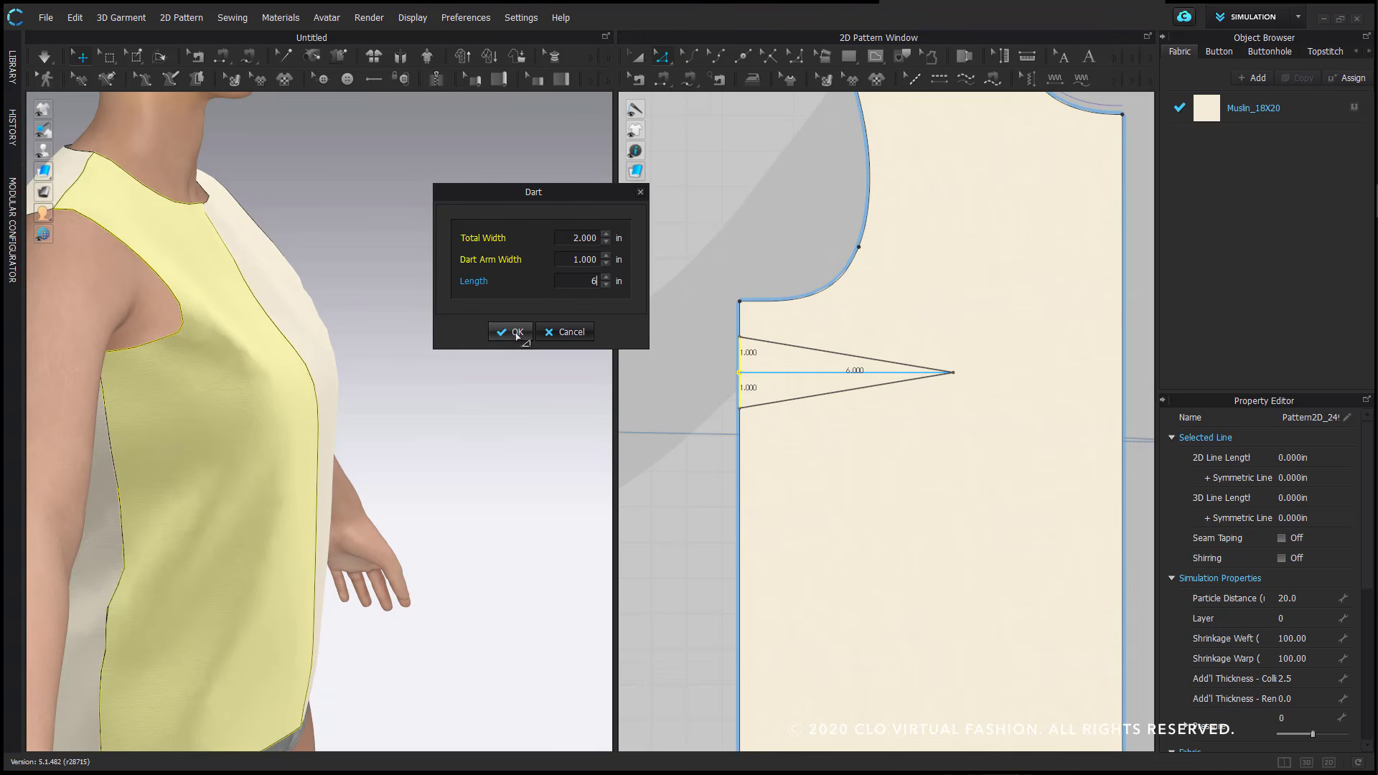
Confirm the side dart at 2 in total width, 1 in arm width and 6 in length.
click(516, 333)
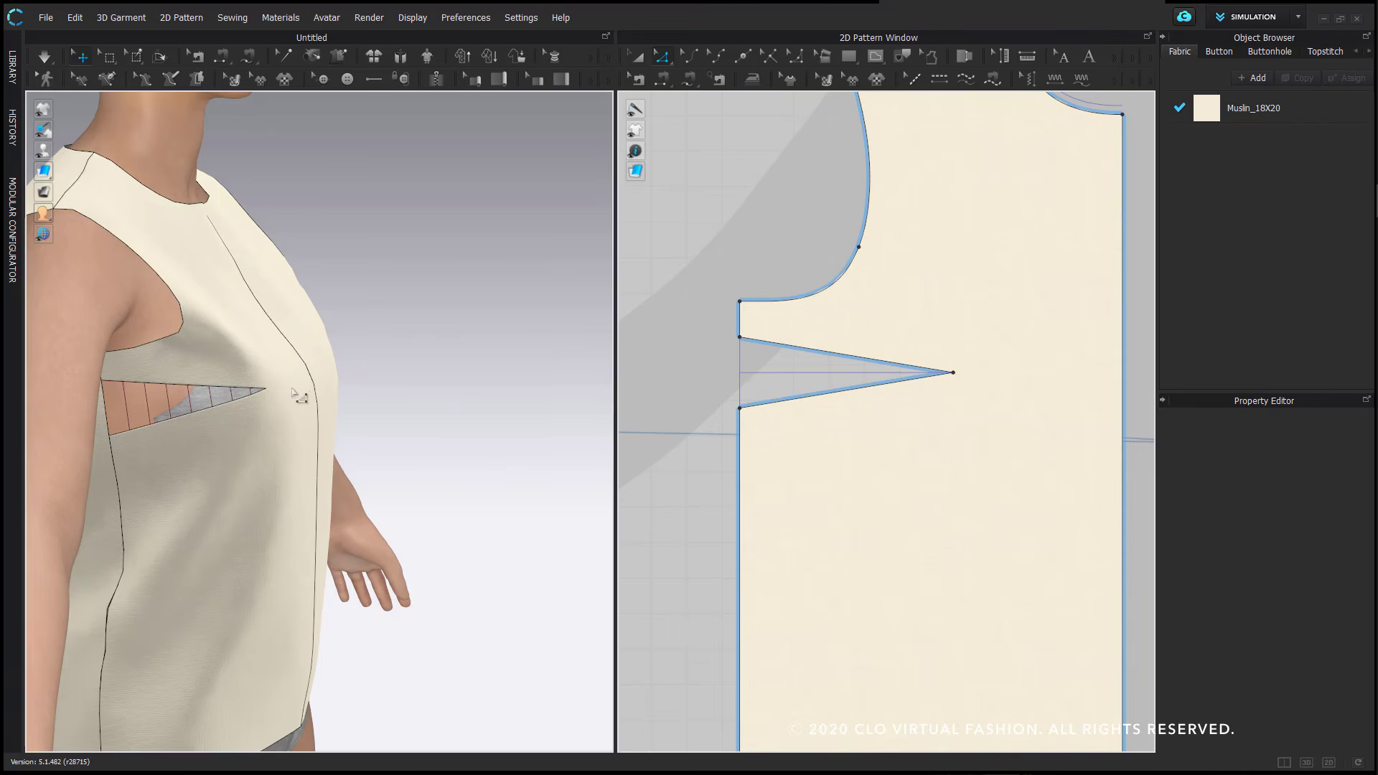
scroll(280, 392, up, 2)
right_drag(280, 392, 234, 393)
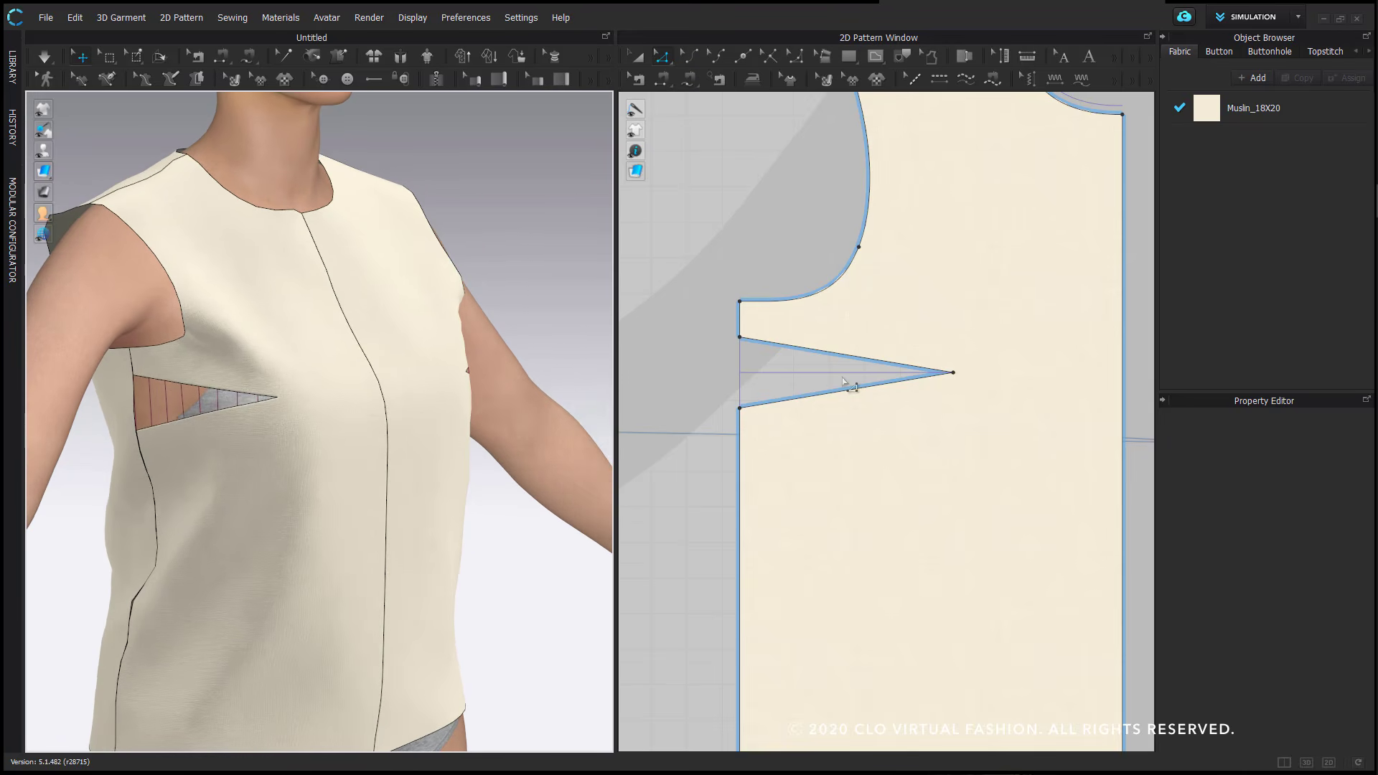
scroll(849, 382, down, 2)
scroll(845, 384, down, 4)
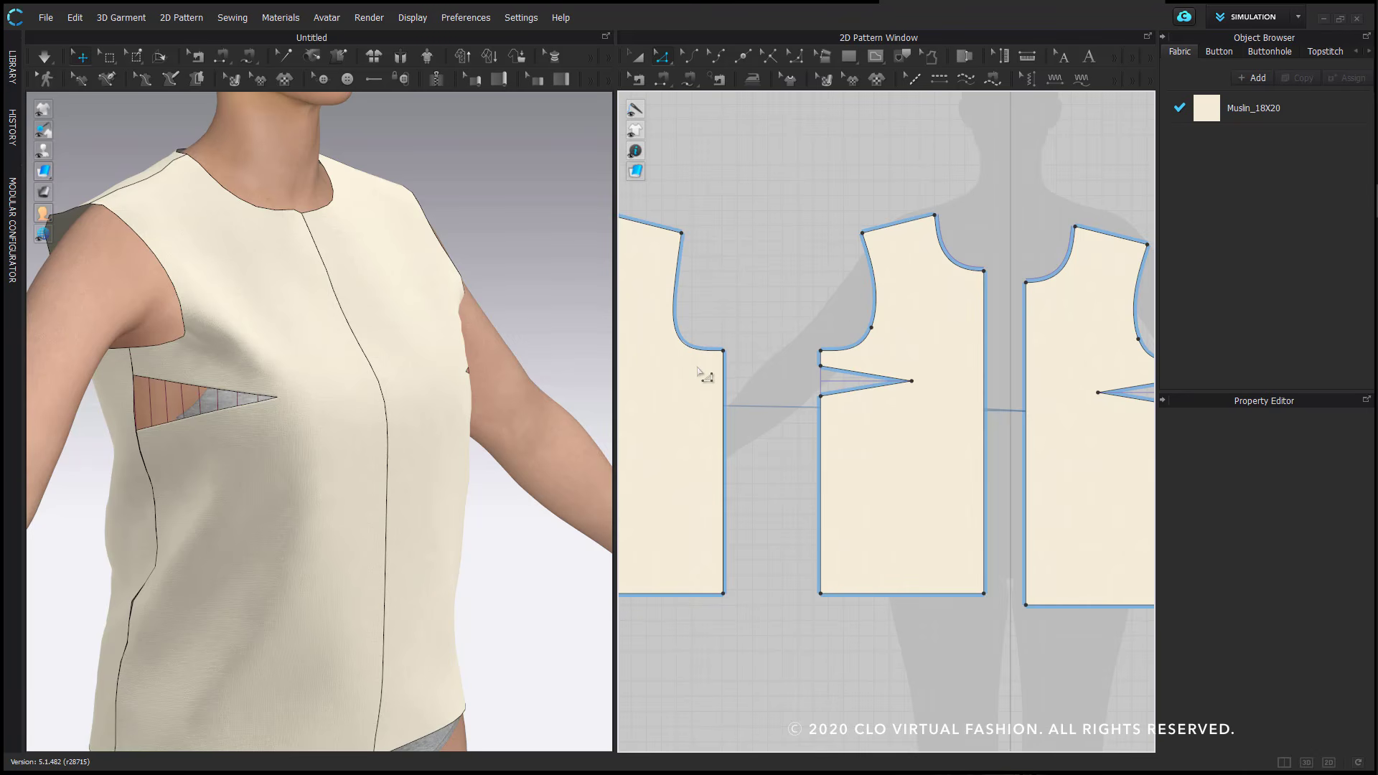
Draw a Slash & Spread line from the side-dart tip to the armhole curve.
middle_drag(817, 330, 780, 297)
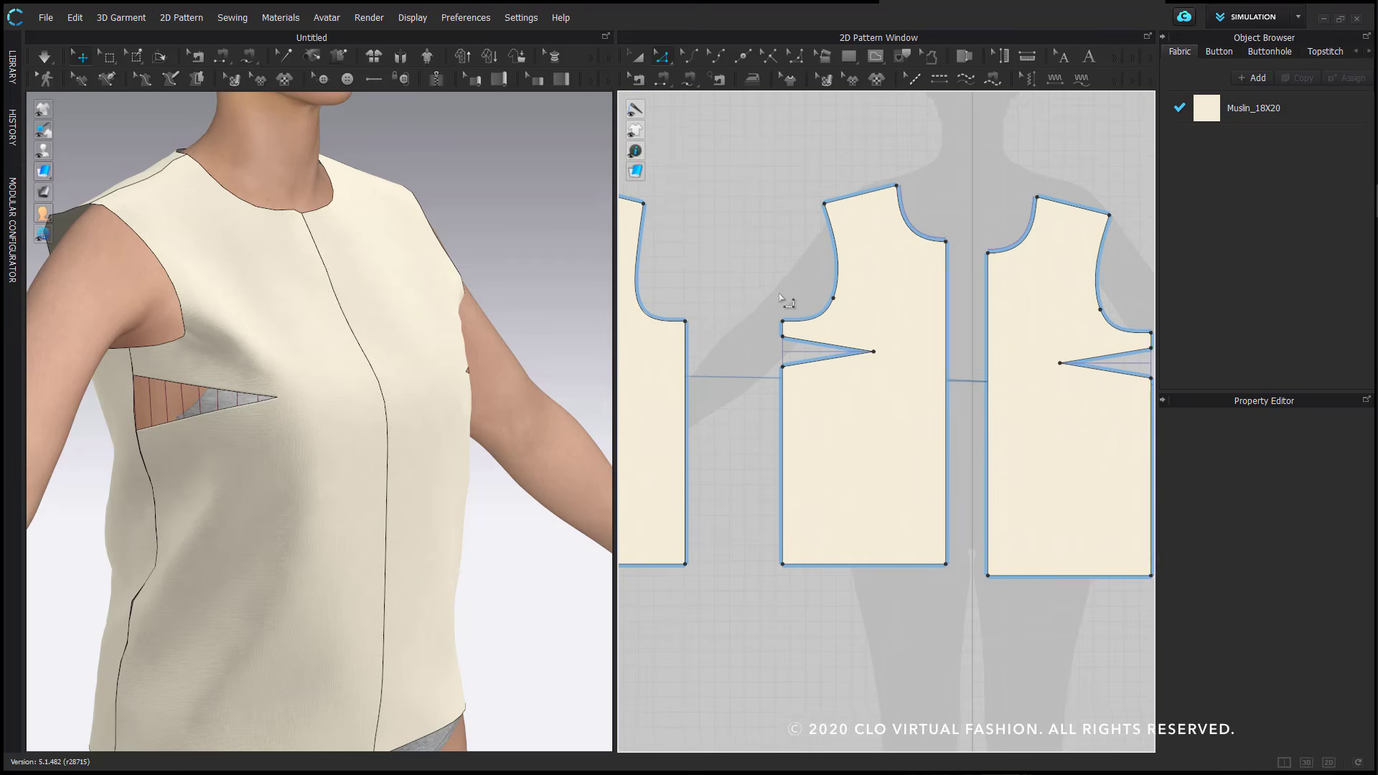
scroll(780, 296, up, 2)
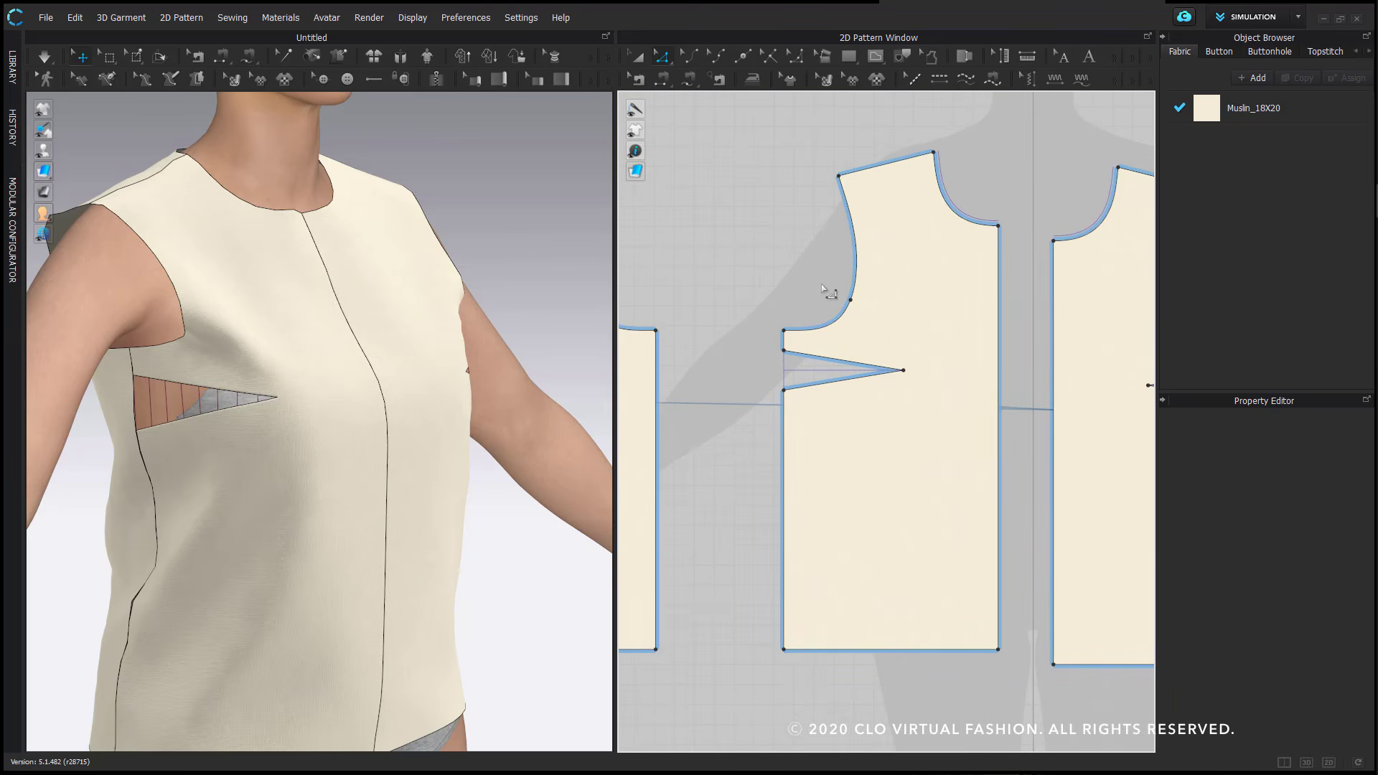
middle_drag(797, 286, 795, 286)
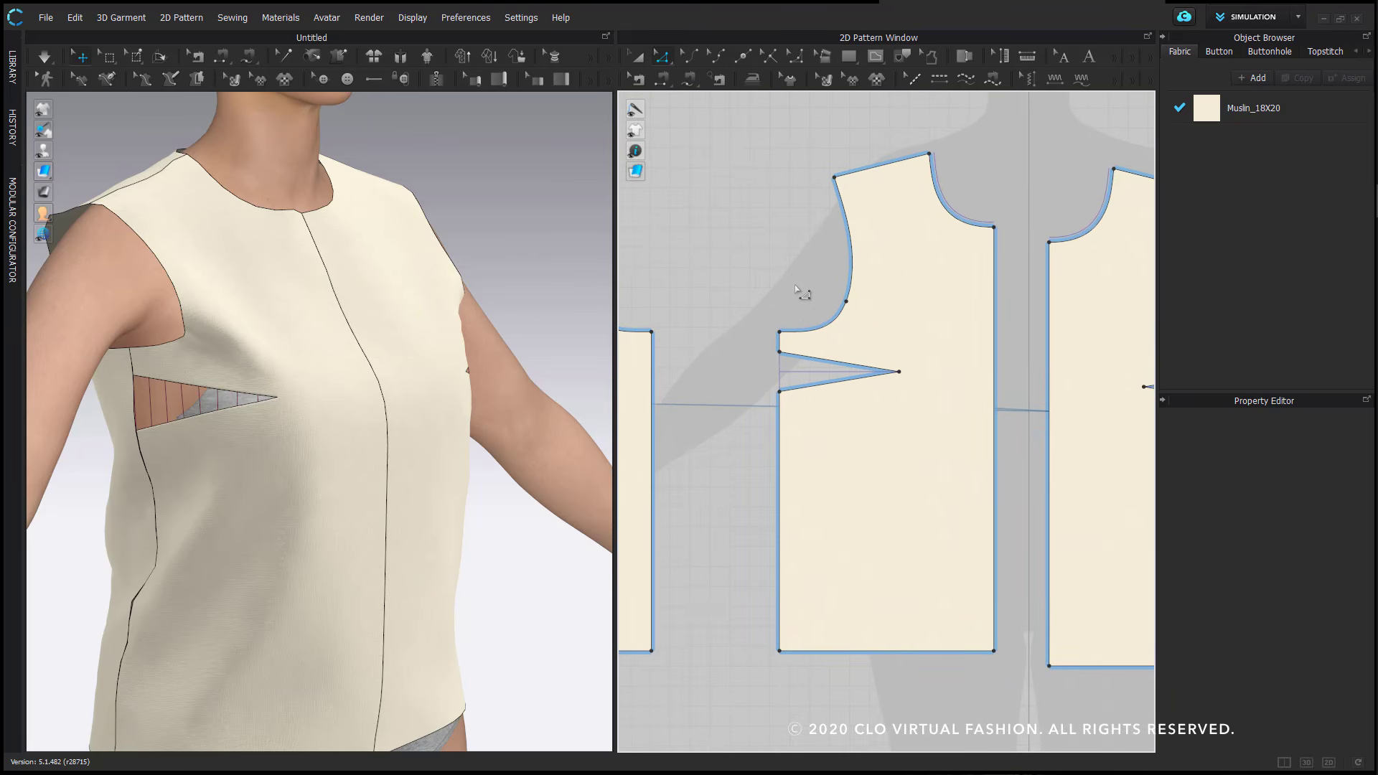
click(826, 57)
click(900, 373)
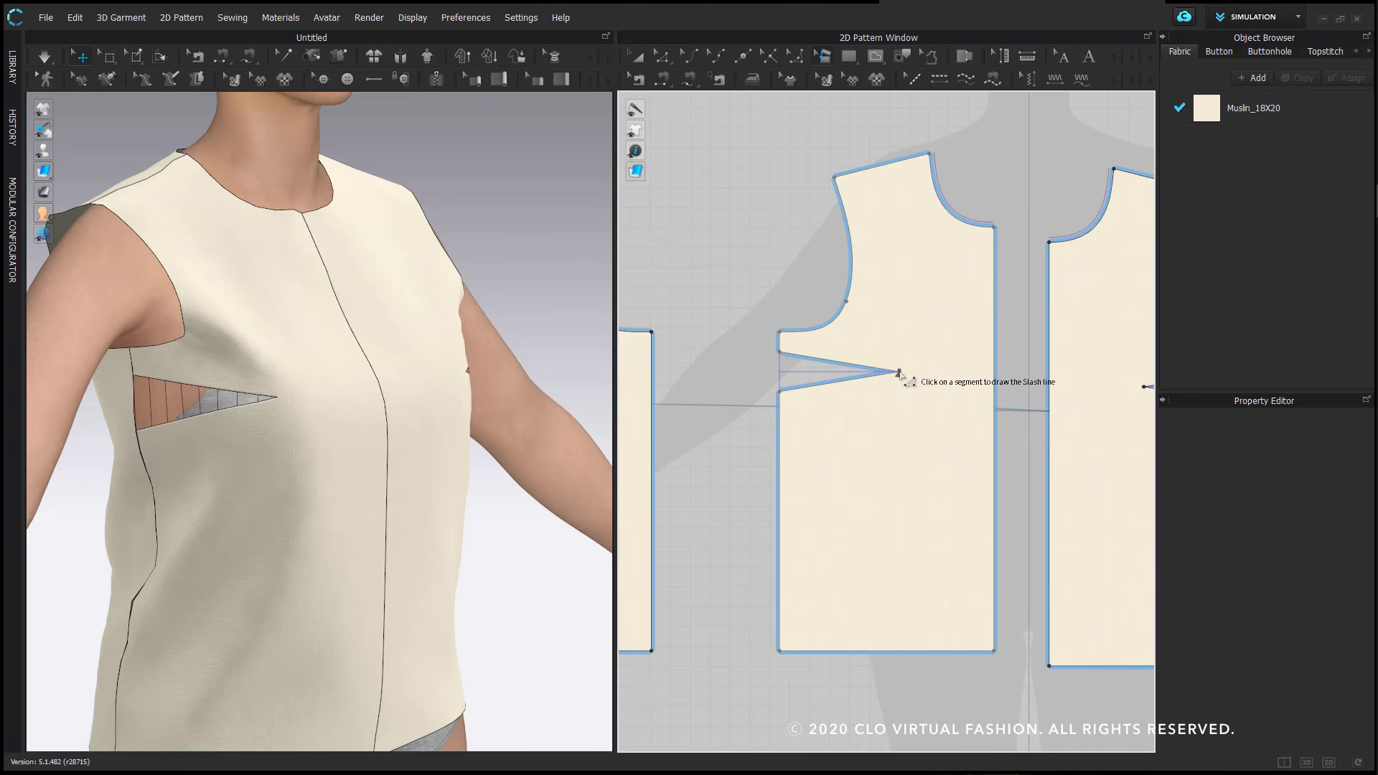
click(848, 303)
Rotate the bodice section above the slash by about 19.5°.
scroll(846, 333, up, 2)
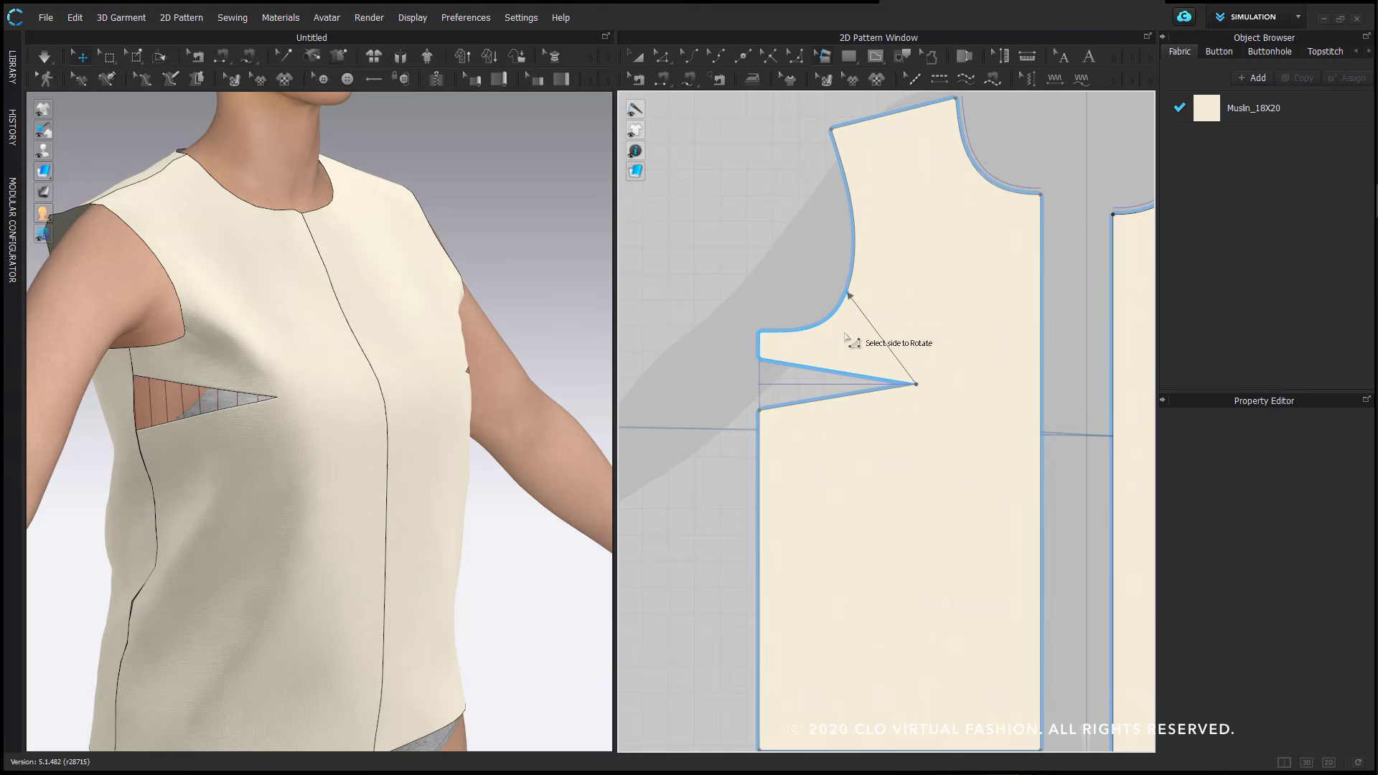
click(847, 336)
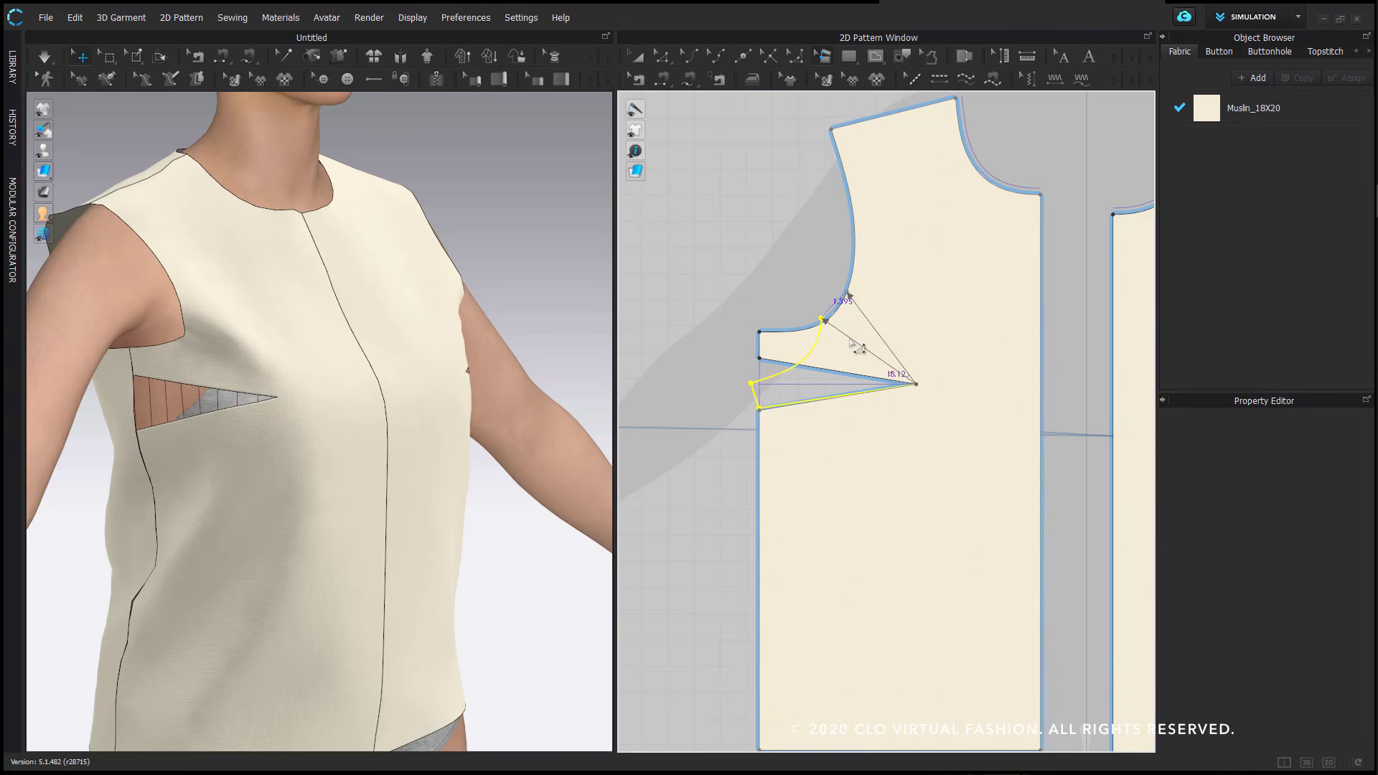
scroll(854, 345, up, 2)
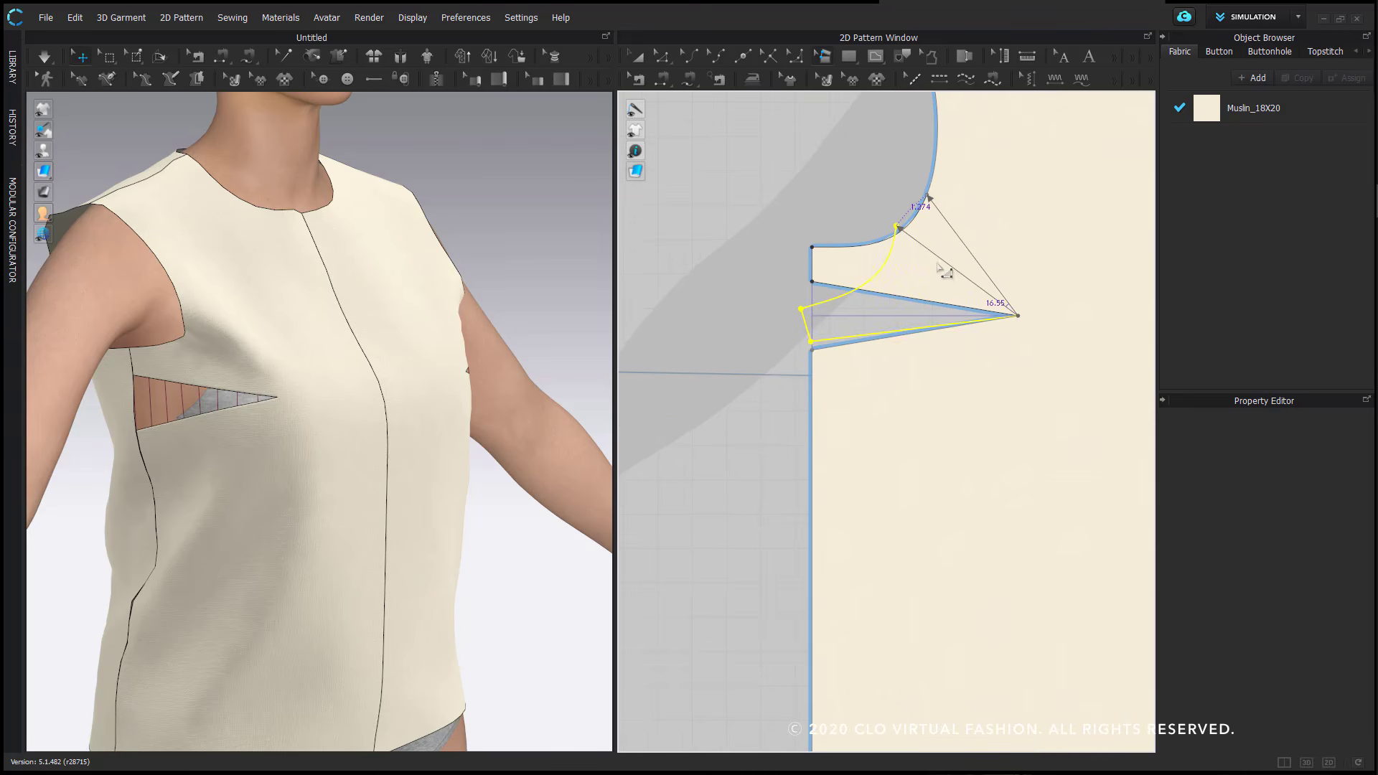
scroll(937, 271, up, 1)
scroll(887, 279, up, 1)
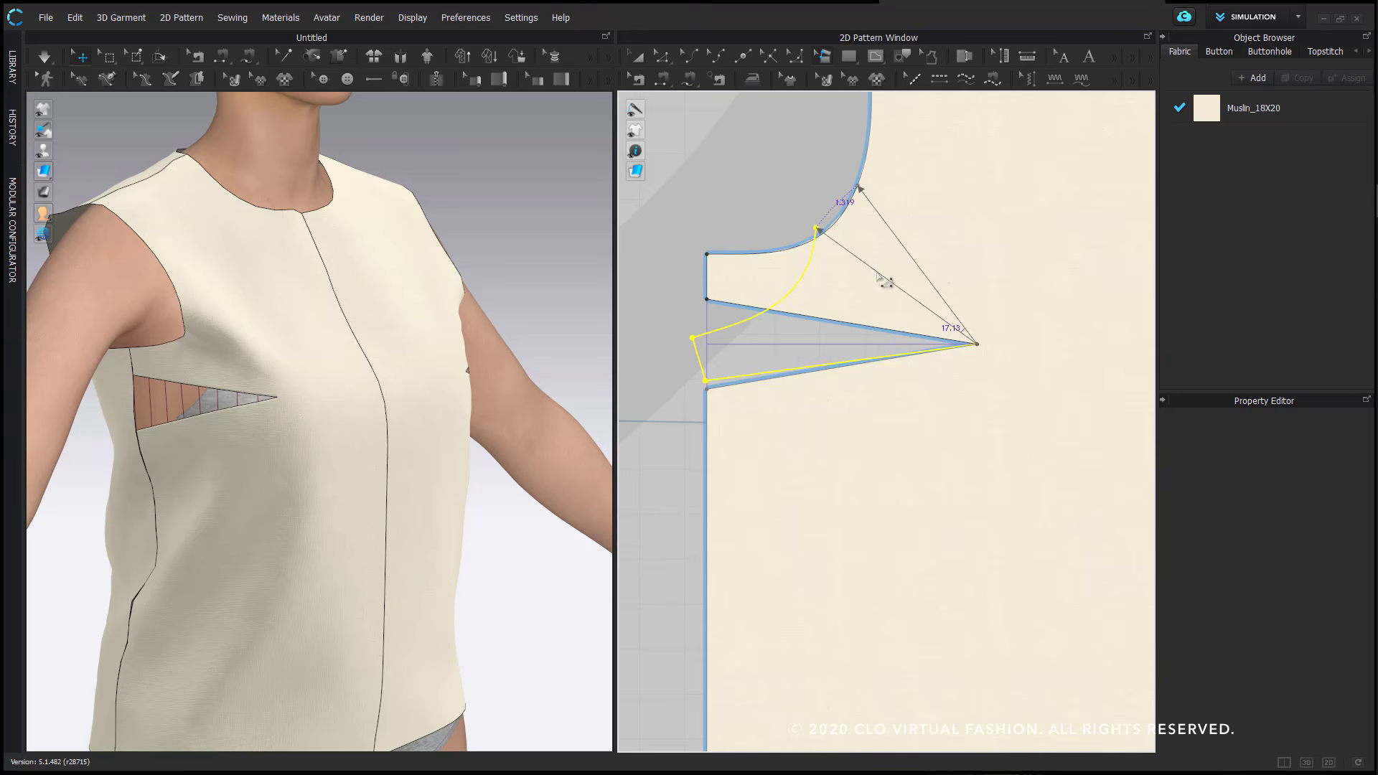
scroll(875, 277, up, 2)
middle_drag(876, 277, 964, 253)
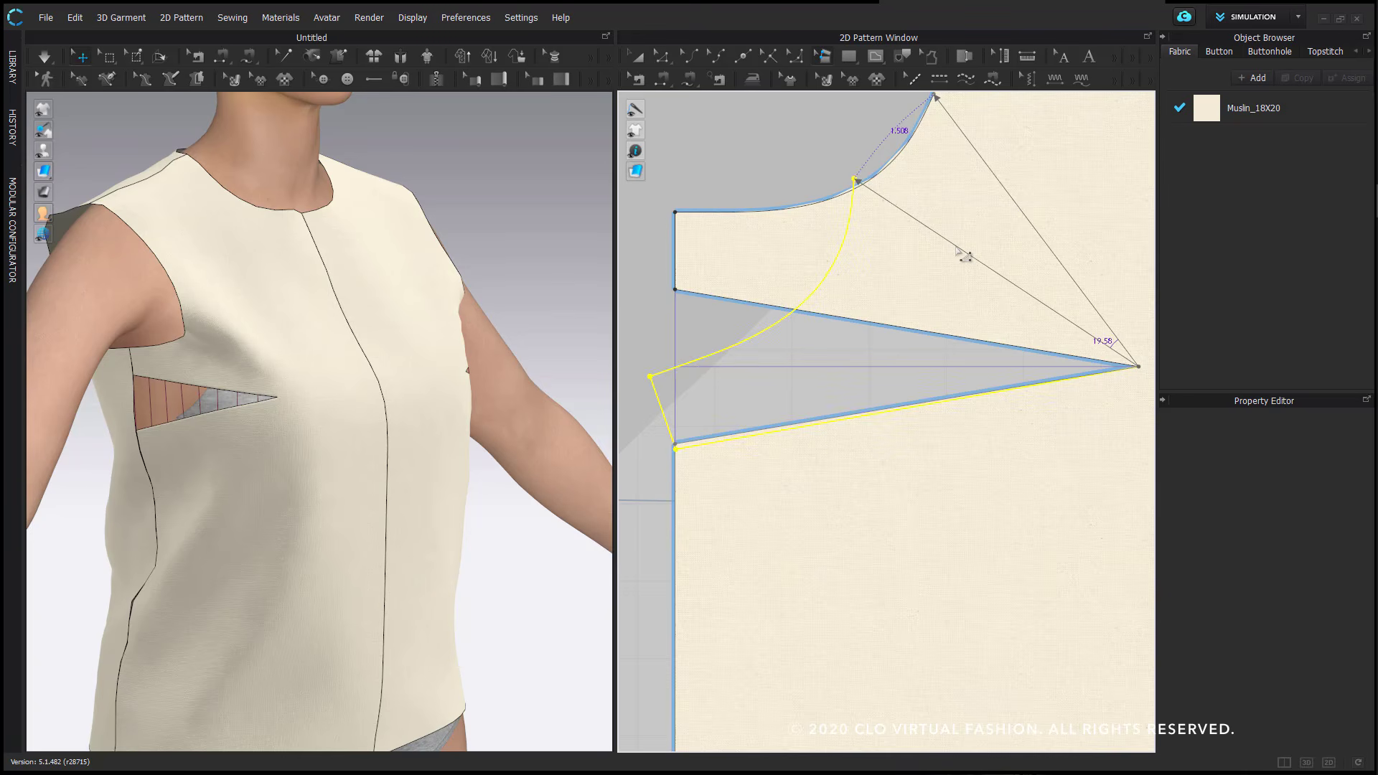
click(959, 251)
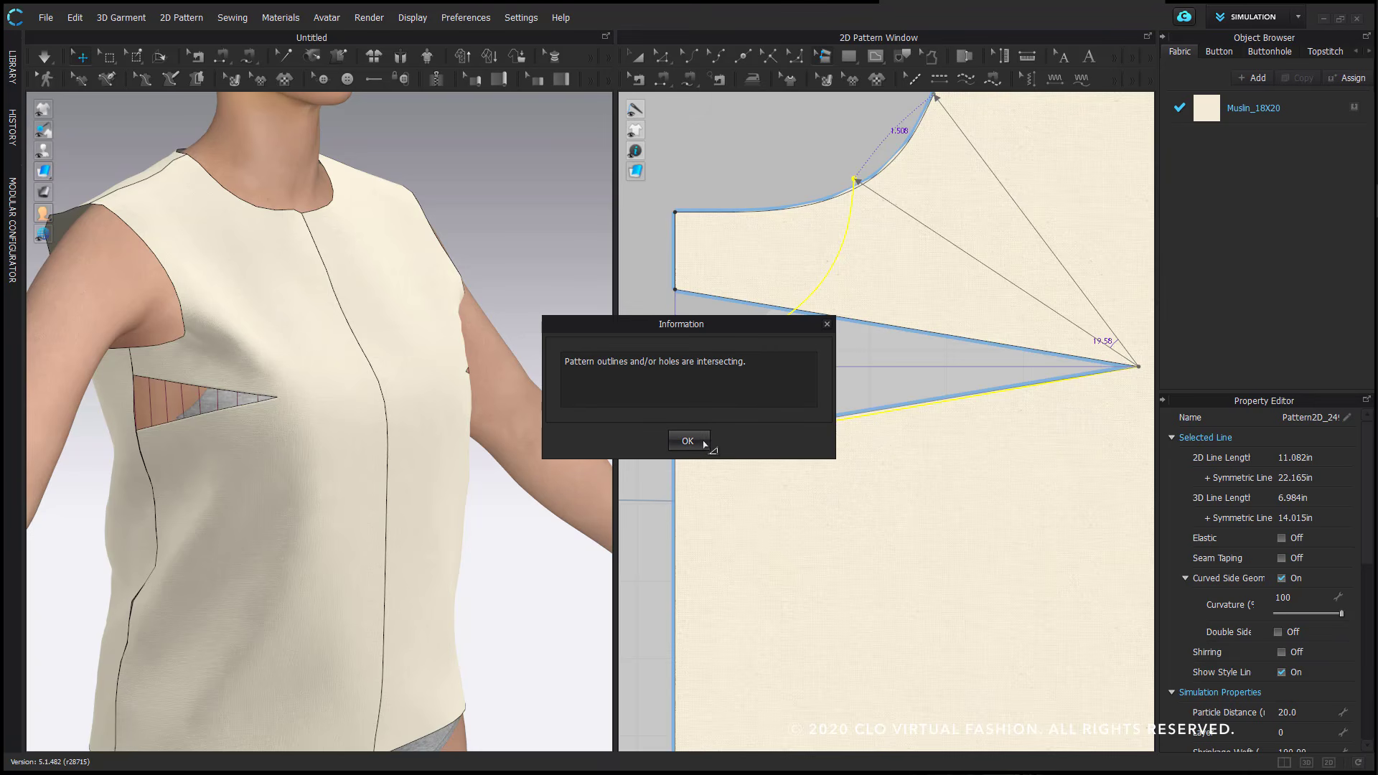
Dismiss the intersecting-outlines warning and rotate the dart wedge shut along a tip-to-armhole slash.
click(704, 444)
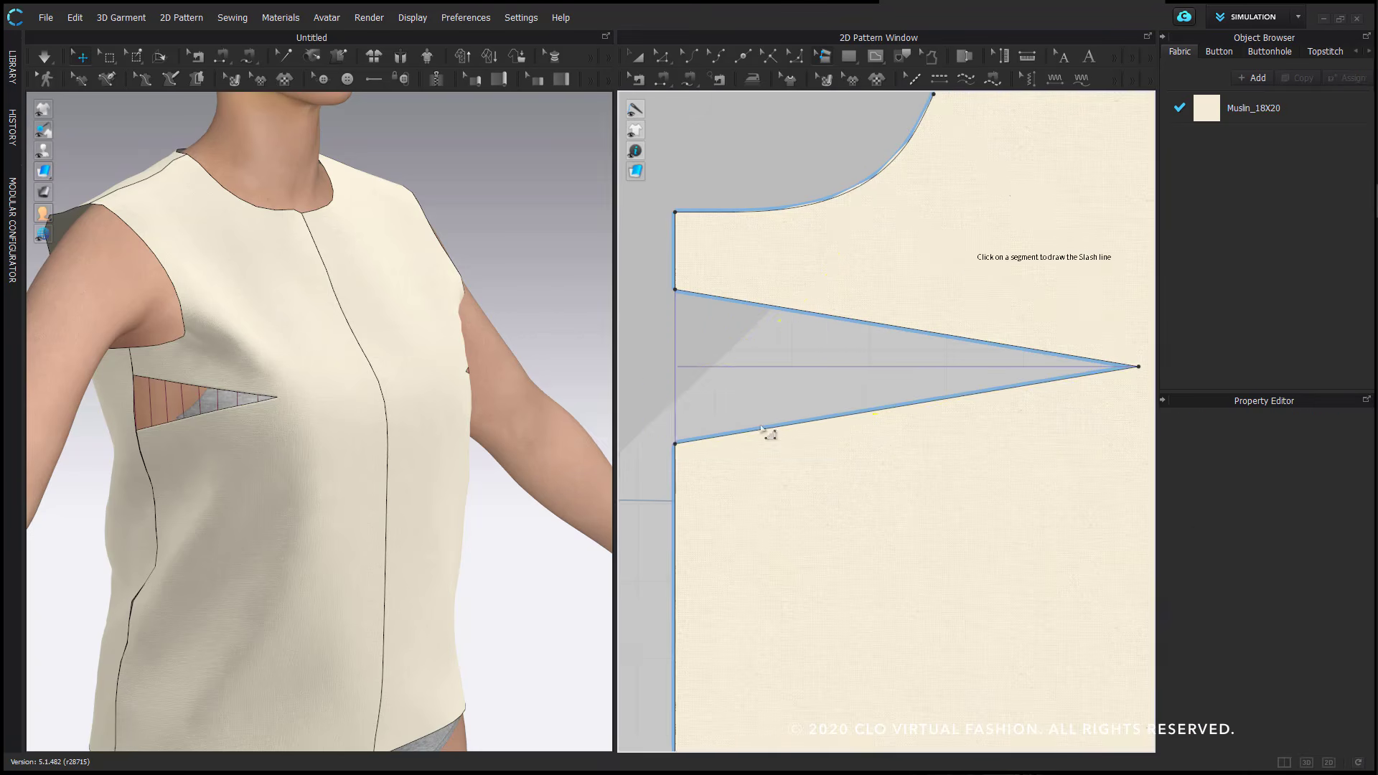
scroll(967, 270, down, 2)
middle_drag(969, 272, 852, 345)
click(991, 422)
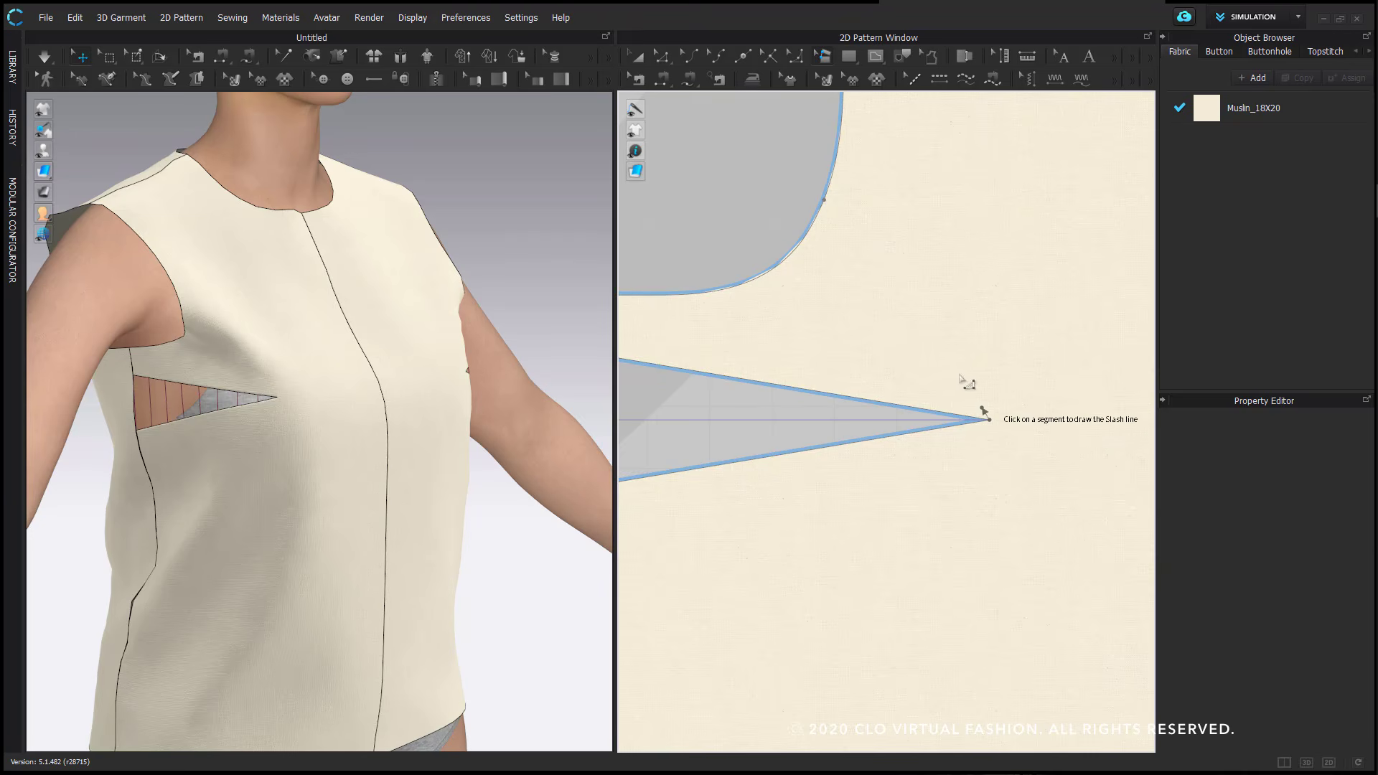
click(826, 204)
click(831, 317)
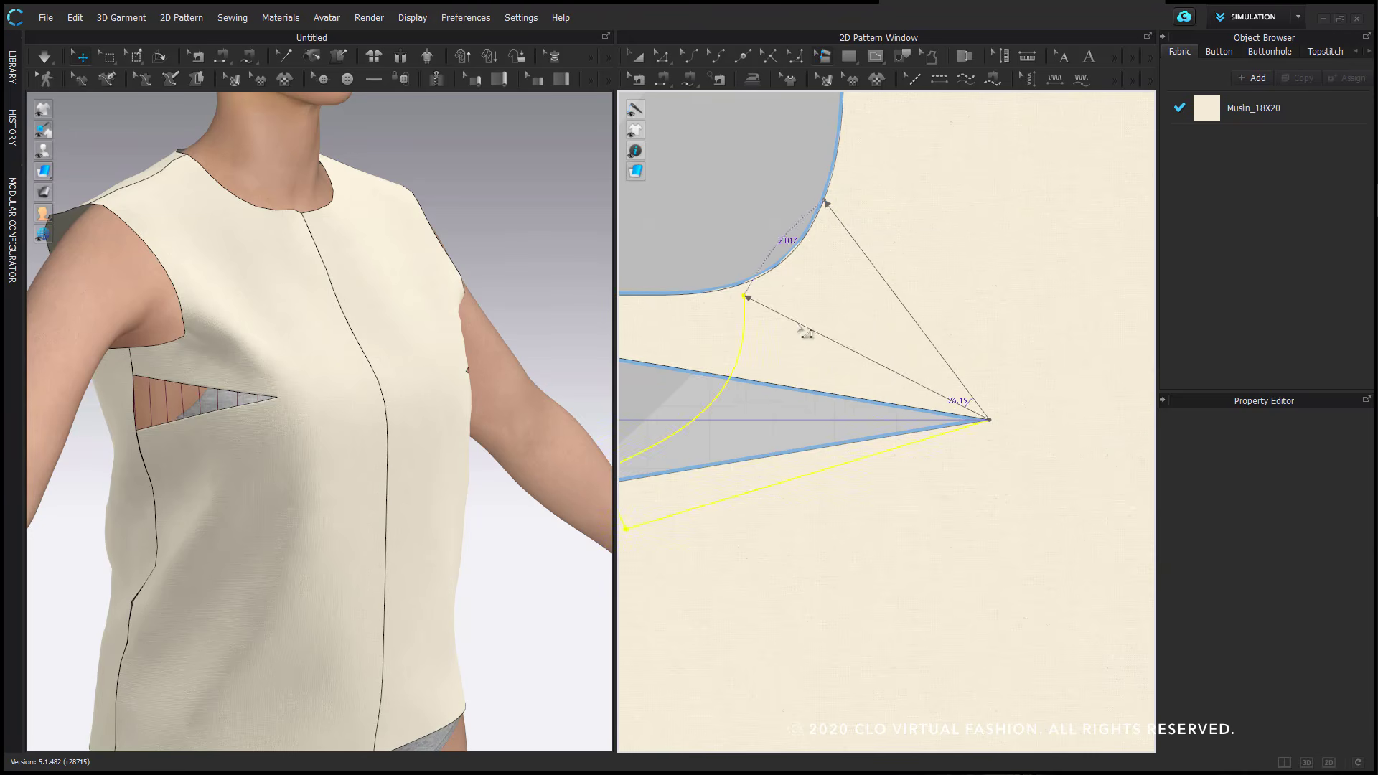
middle_drag(806, 329, 1015, 270)
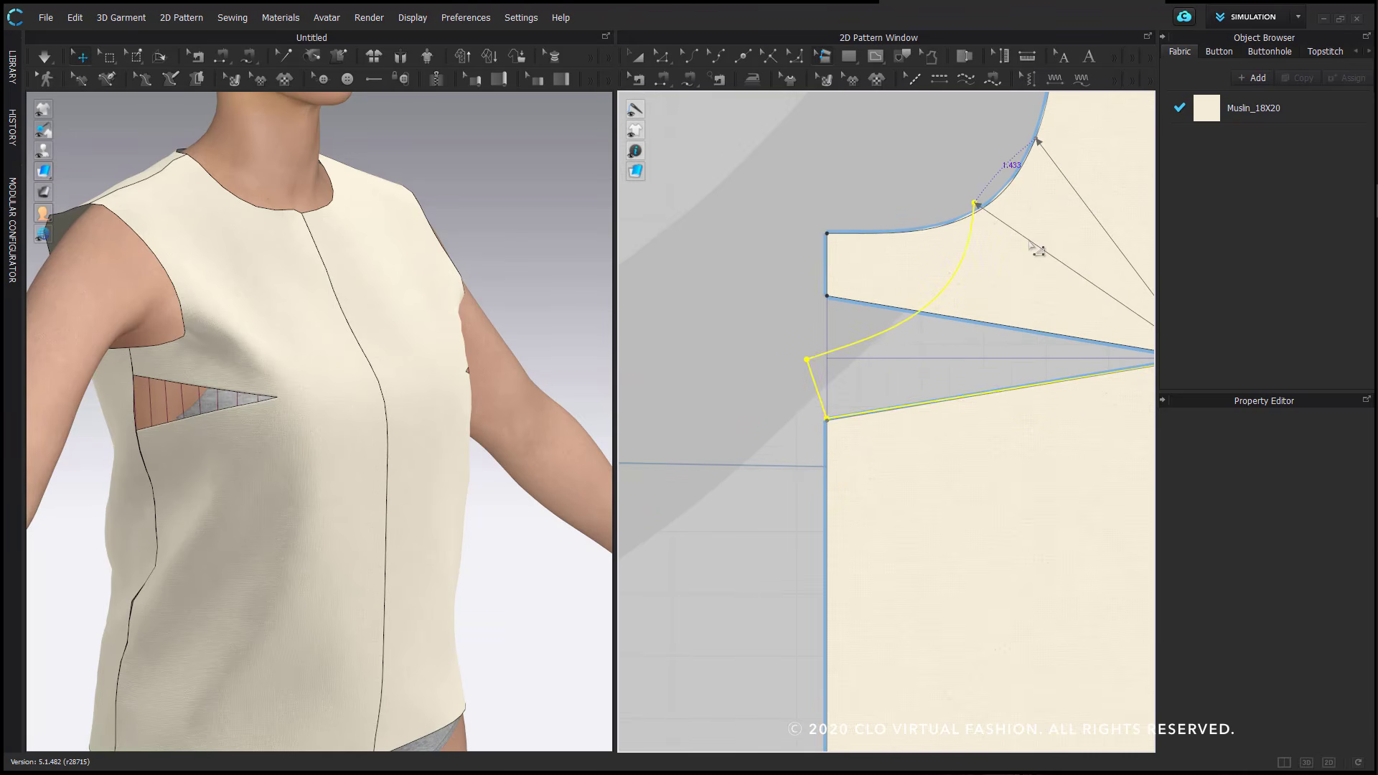
scroll(1037, 250, up, 2)
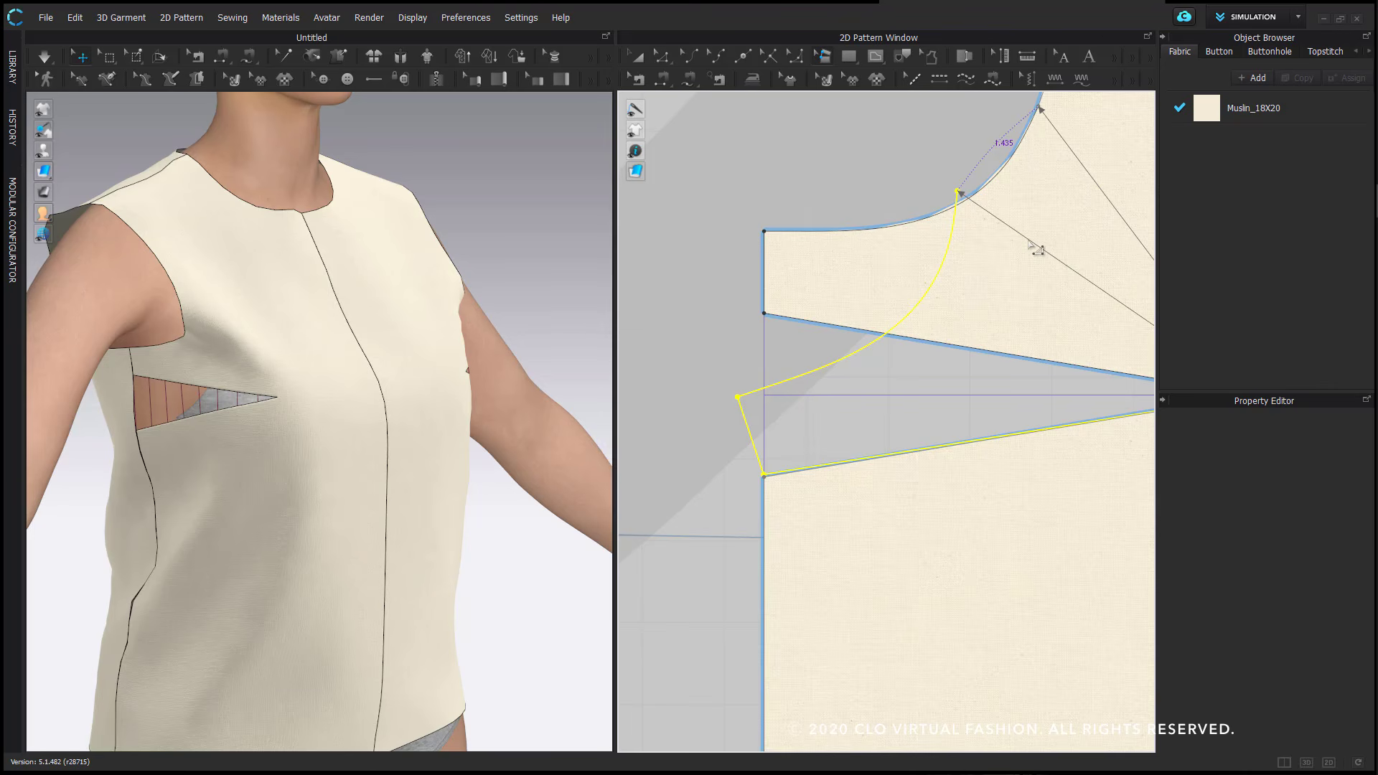
click(1019, 387)
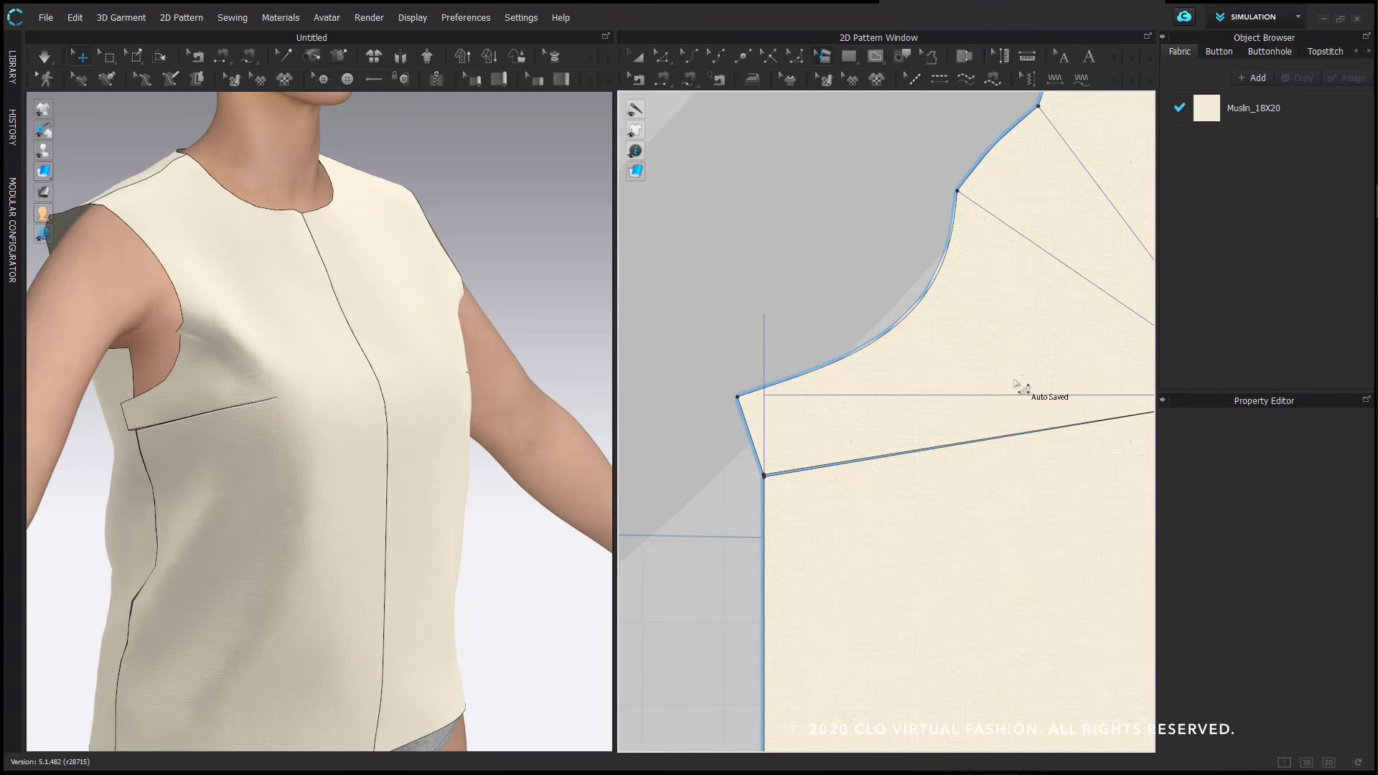
Switch to Edit Pattern and zoom into the closed dart's lower corner.
scroll(1123, 321, down, 5)
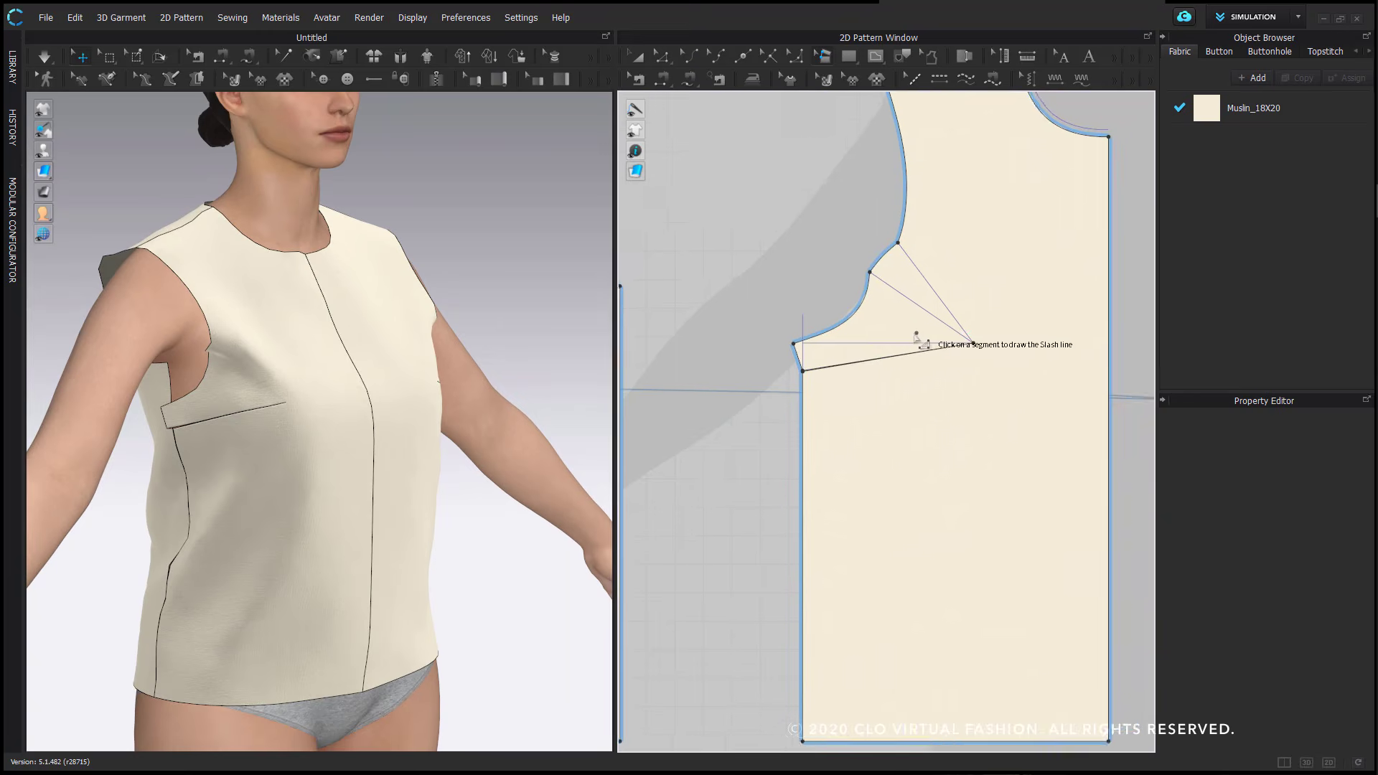
scroll(926, 323, up, 3)
click(902, 55)
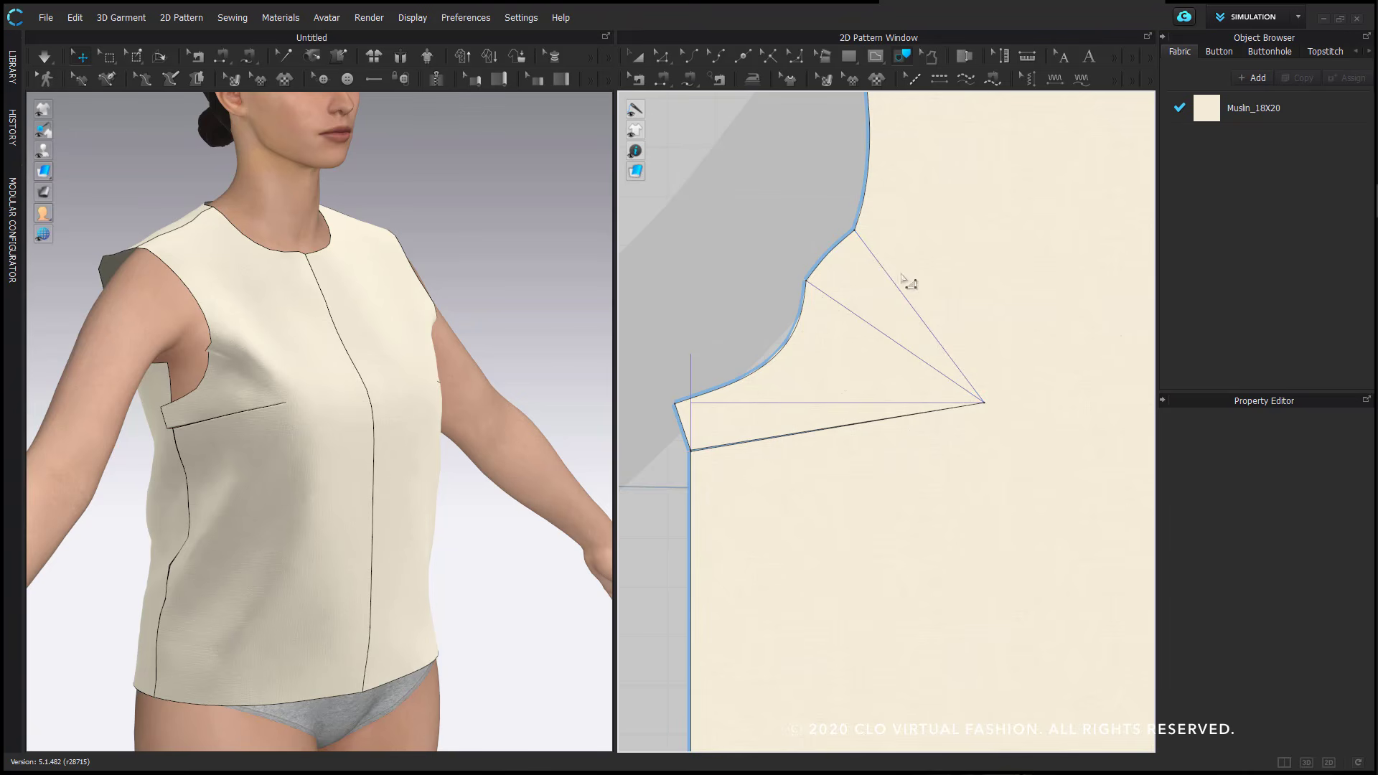
click(662, 58)
scroll(892, 421, up, 5)
scroll(745, 448, up, 3)
scroll(652, 412, down, 1)
middle_drag(664, 414, 829, 437)
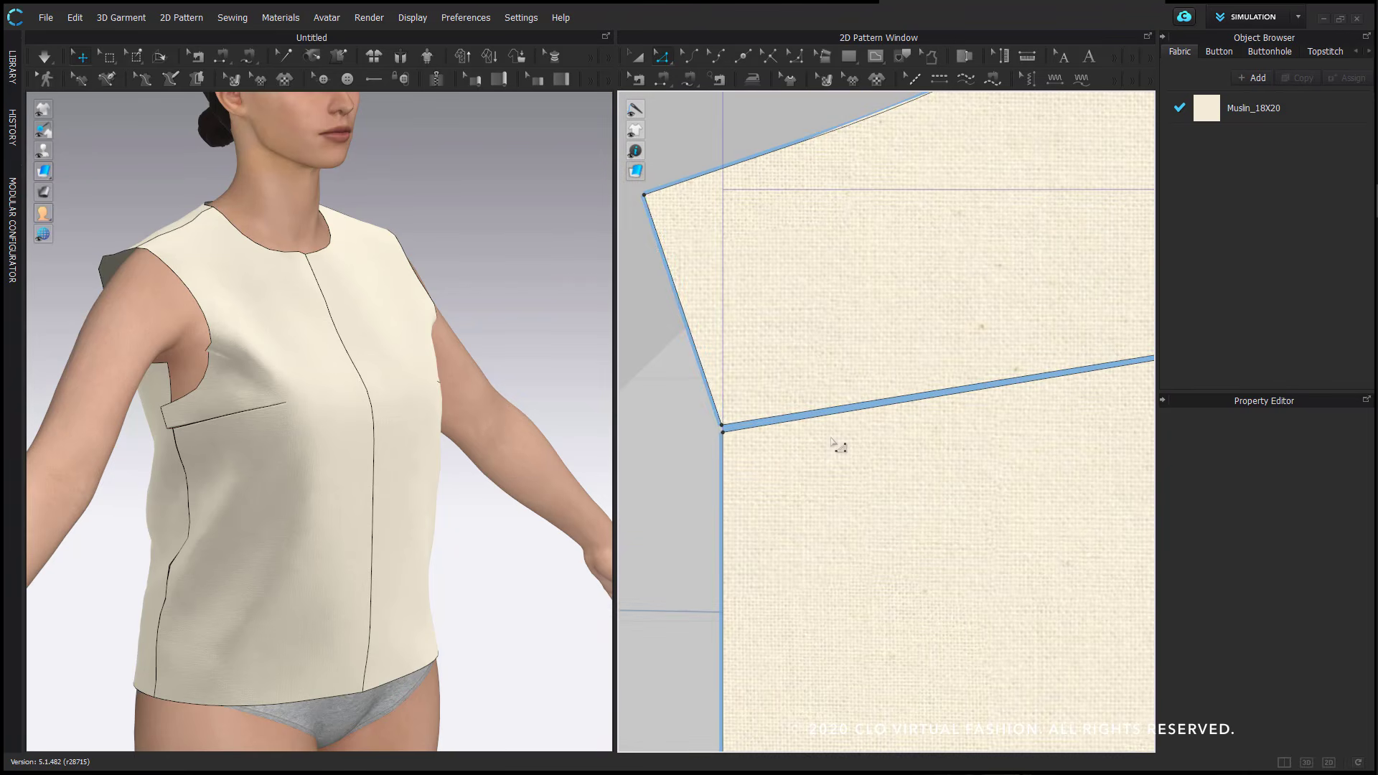
scroll(688, 442, up, 3)
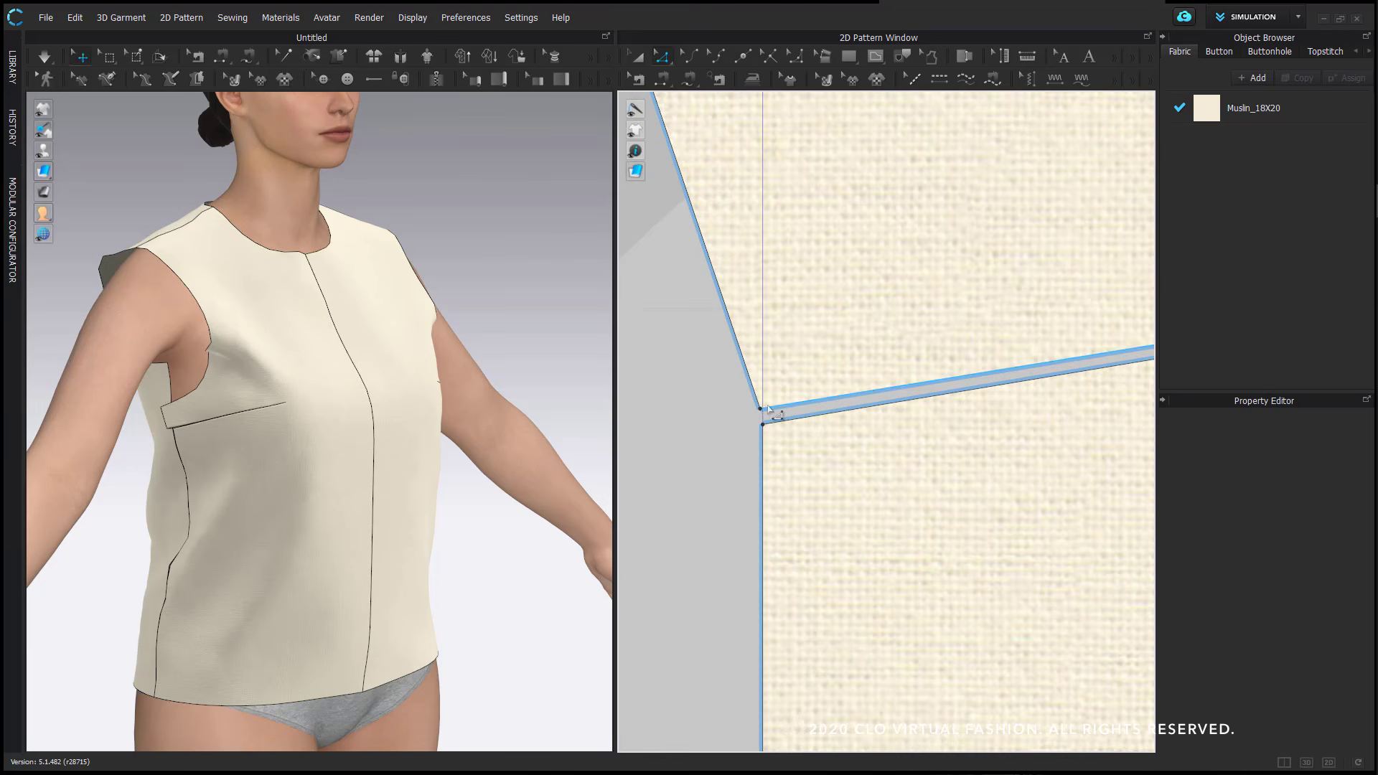
scroll(868, 433, down, 5)
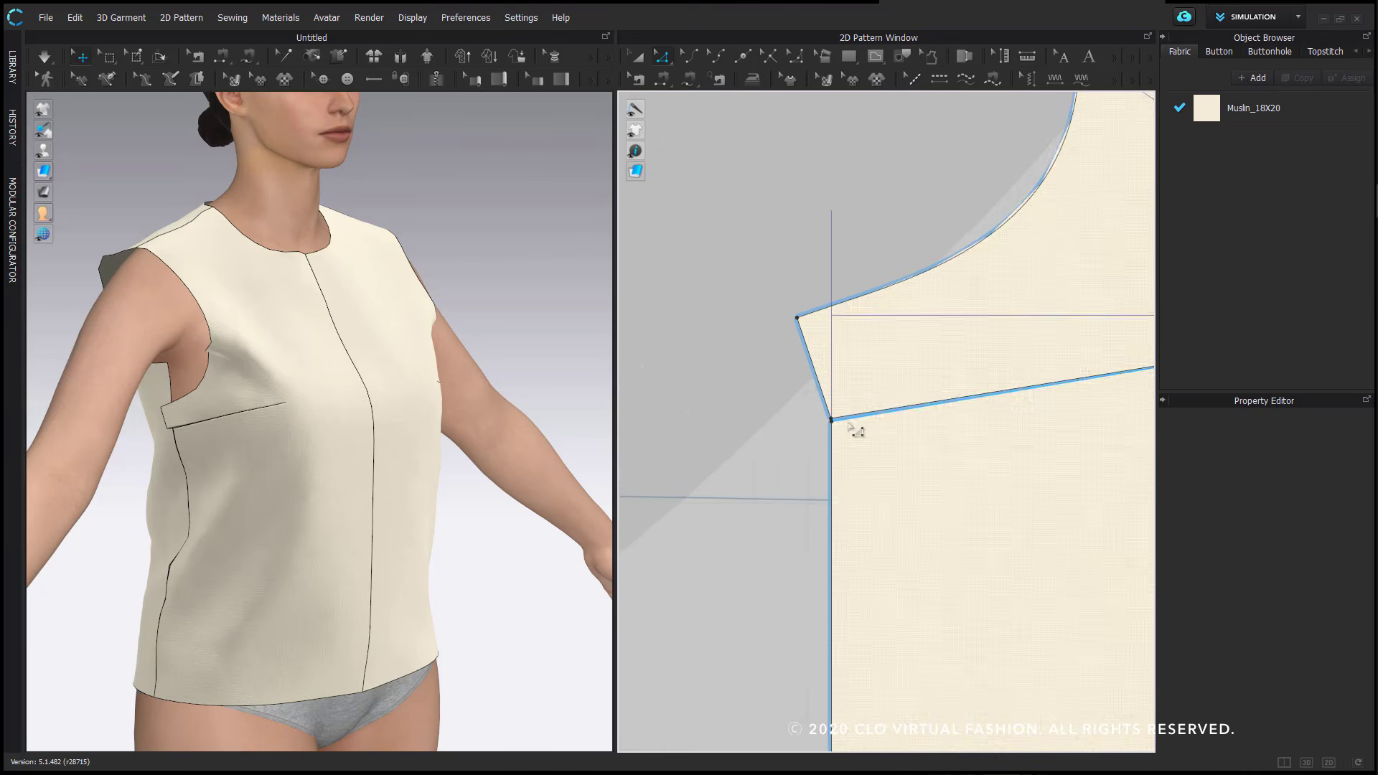
scroll(872, 438, up, 3)
scroll(869, 435, down, 2)
scroll(728, 413, up, 3)
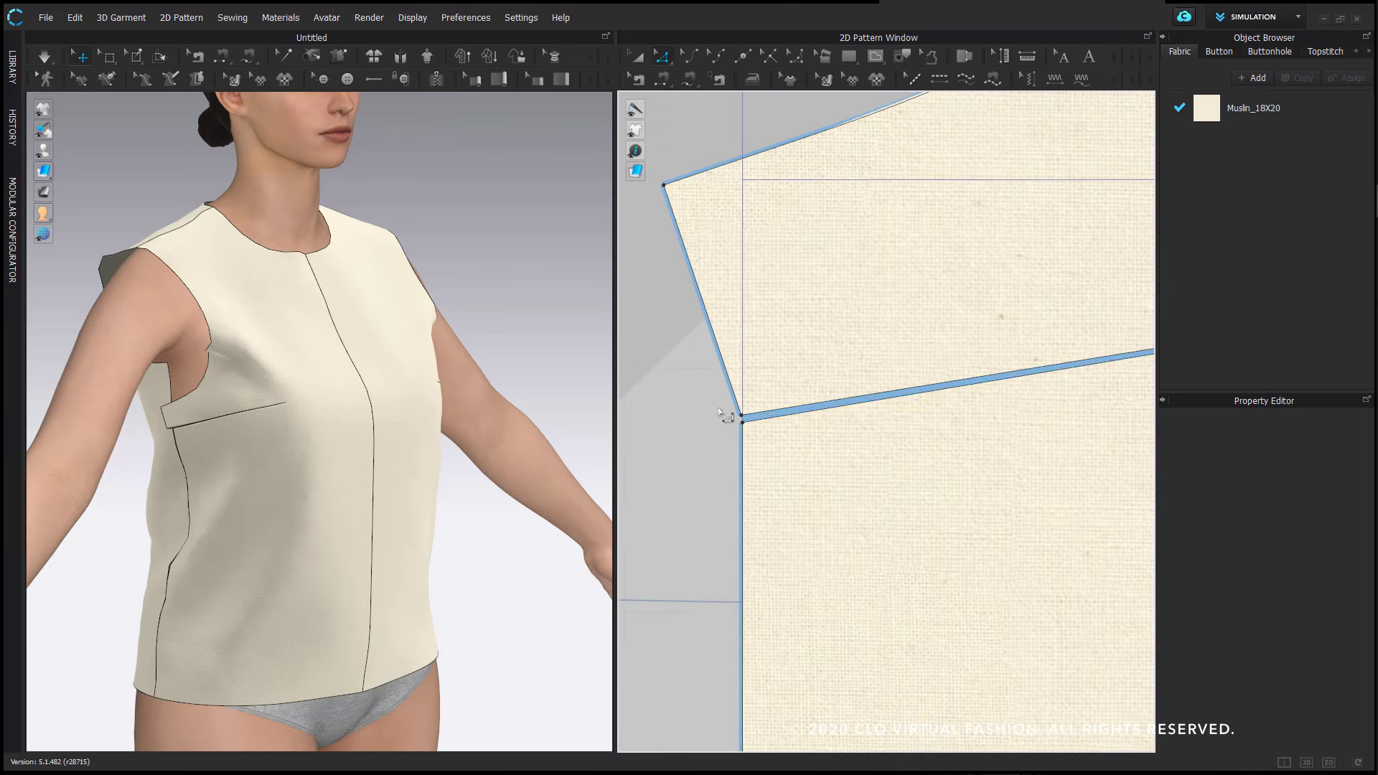
scroll(873, 402, down, 3)
scroll(936, 352, up, 6)
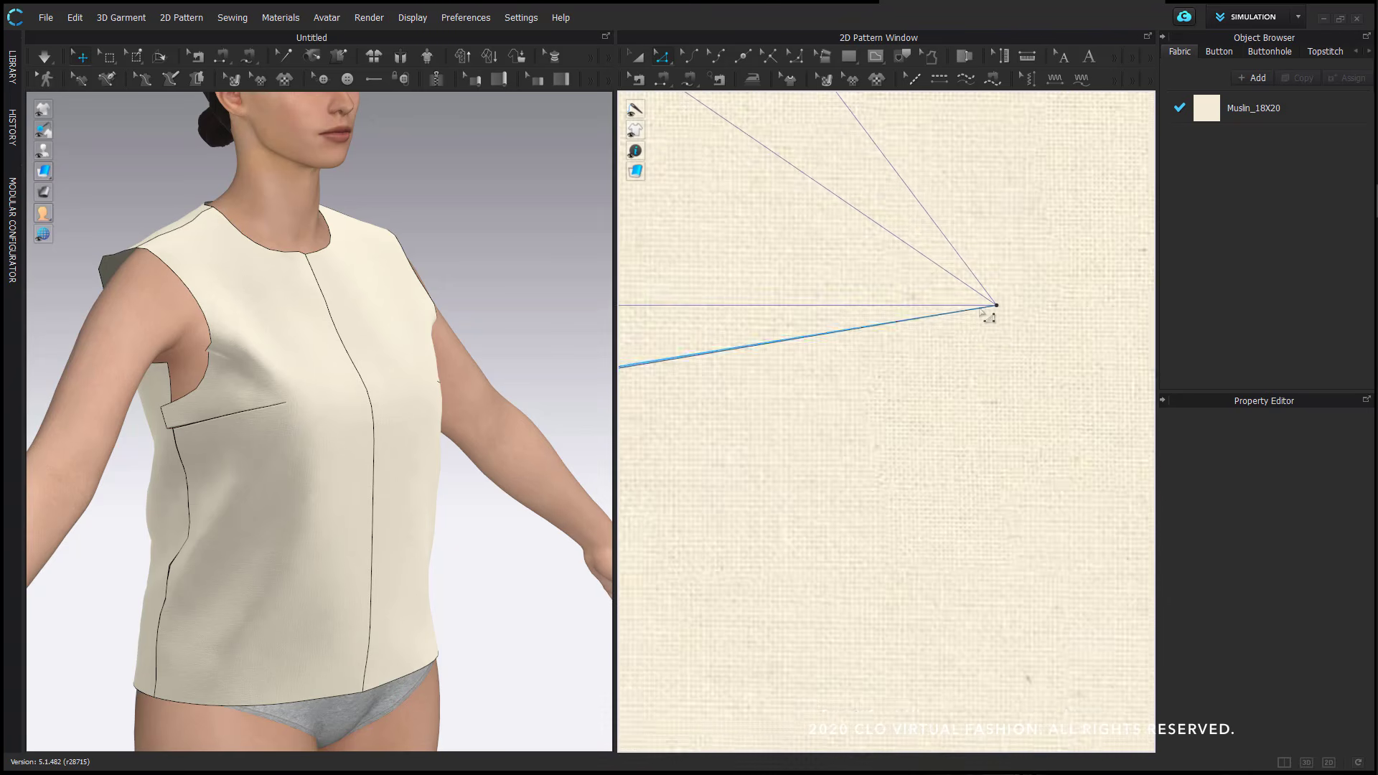
Delete the leftover point at the dart corner and review the armhole and side seam.
click(941, 350)
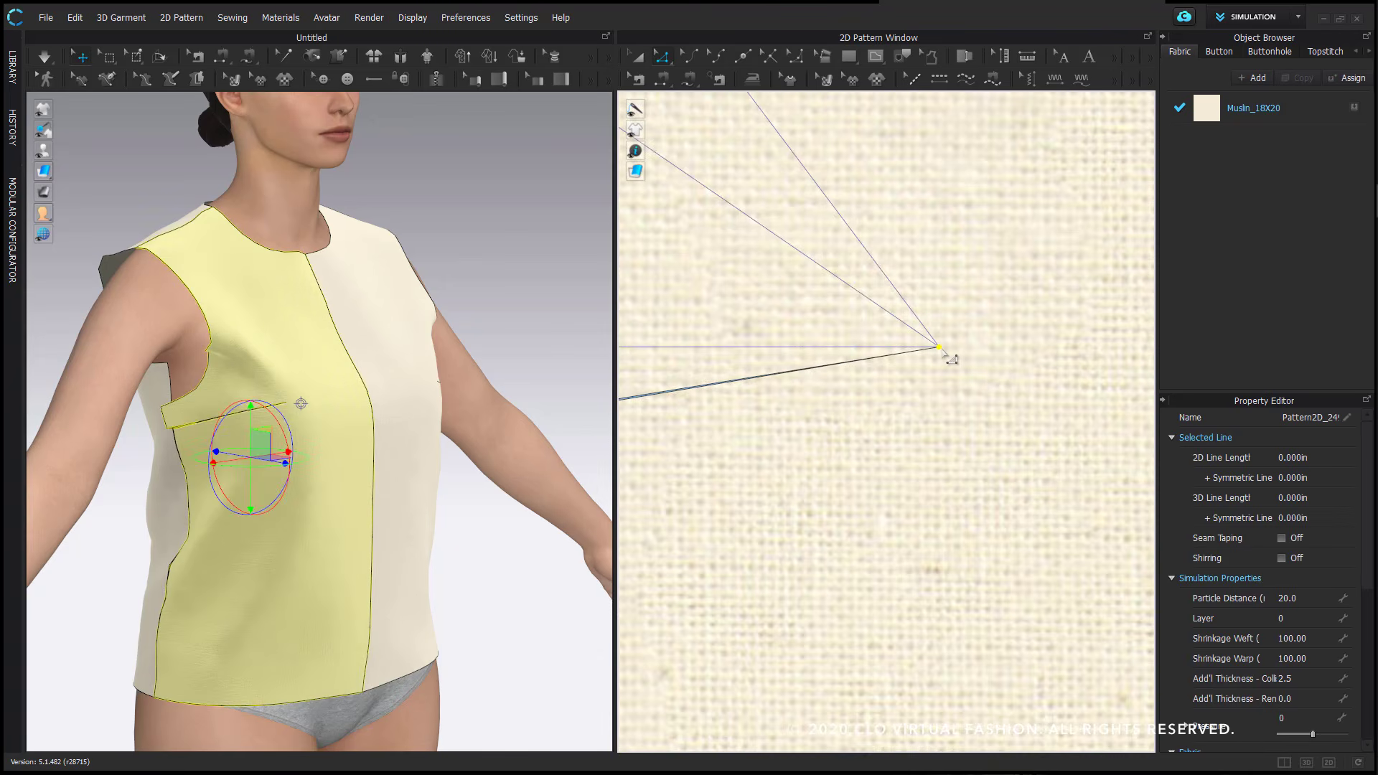
shift+drag(941, 350, 914, 399)
click(932, 389)
key(Delete)
scroll(735, 398, down, 4)
middle_drag(736, 399, 775, 387)
scroll(770, 433, down, 2)
scroll(761, 413, down, 1)
middle_drag(700, 438, 773, 410)
scroll(718, 419, up, 6)
scroll(739, 399, down, 6)
scroll(773, 410, down, 1)
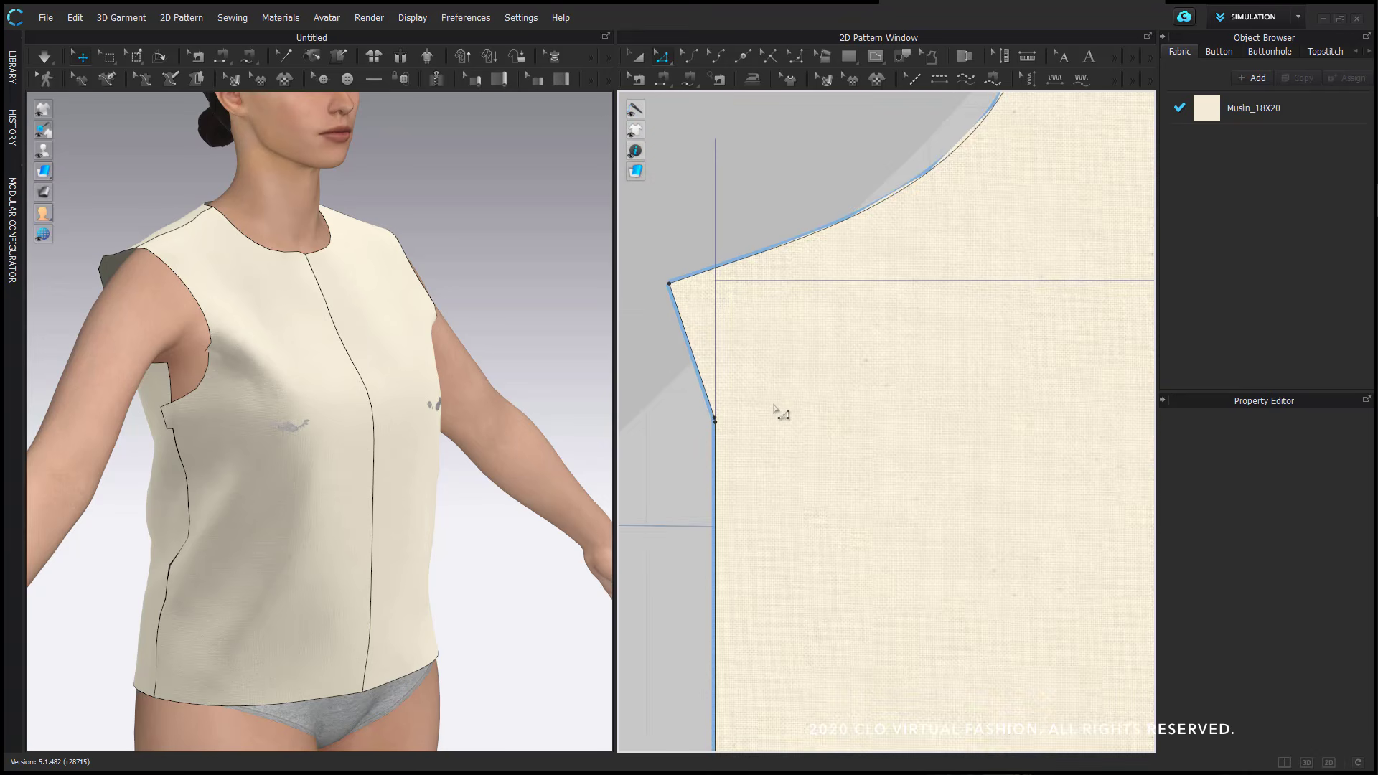
scroll(775, 408, down, 4)
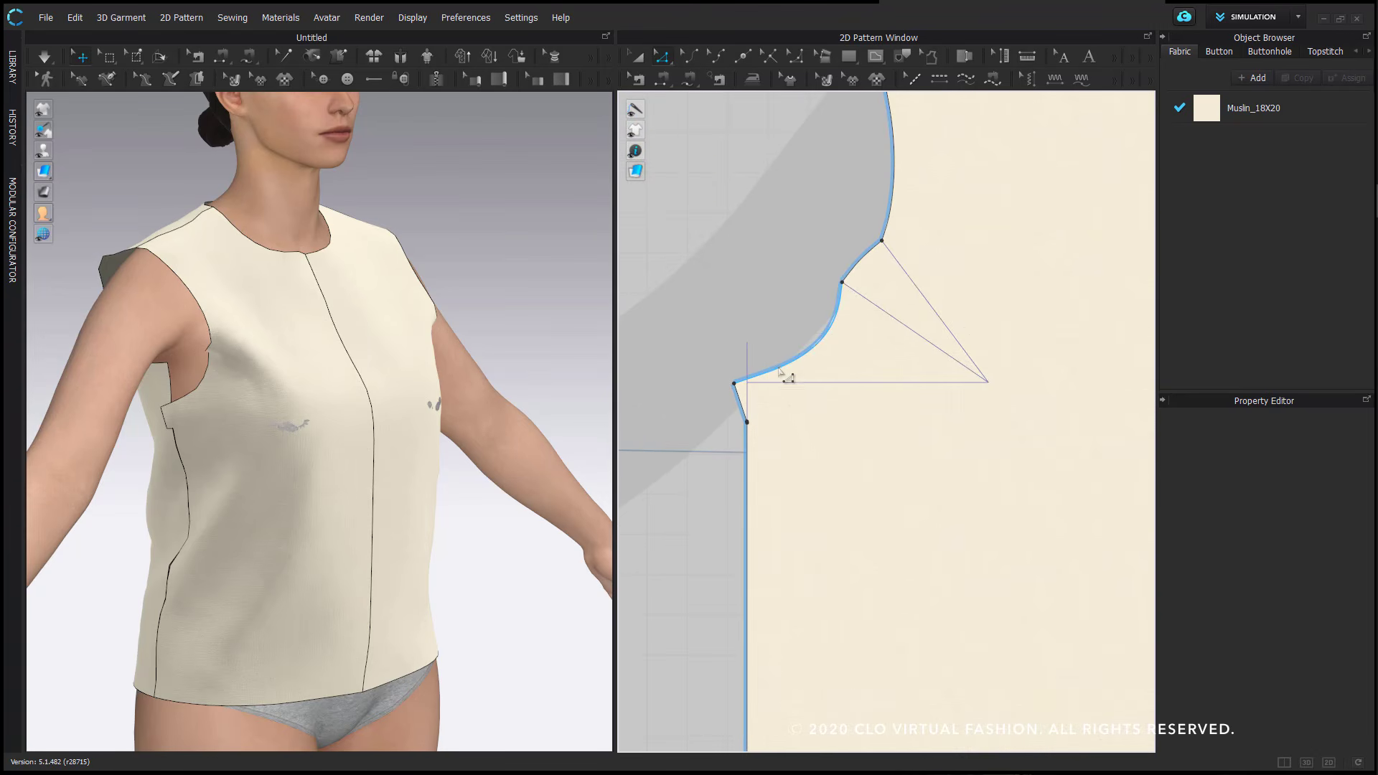
scroll(754, 397, down, 3)
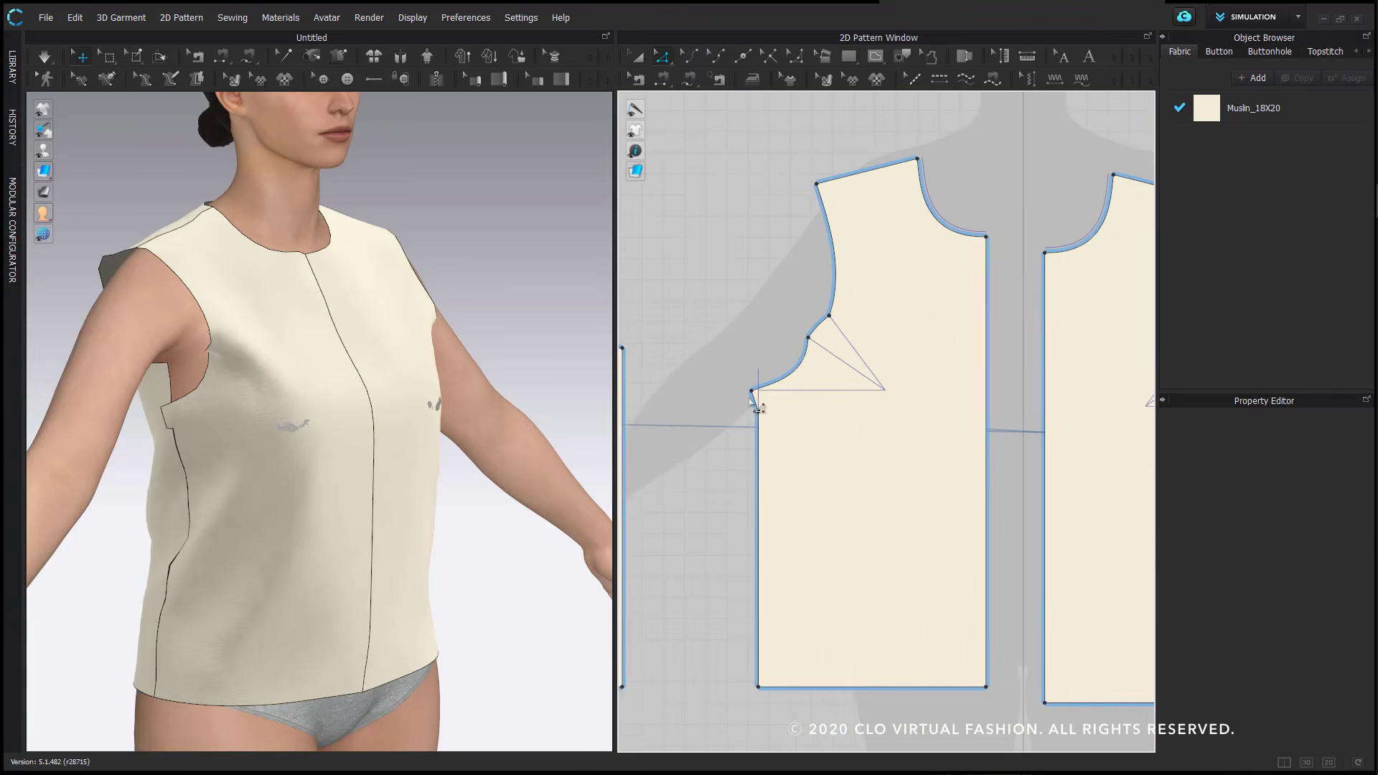
mouse_move(754, 399)
middle_down()
mouse_move(712, 398)
mouse_move(745, 416)
middle_up()
scroll(735, 383, up, 5)
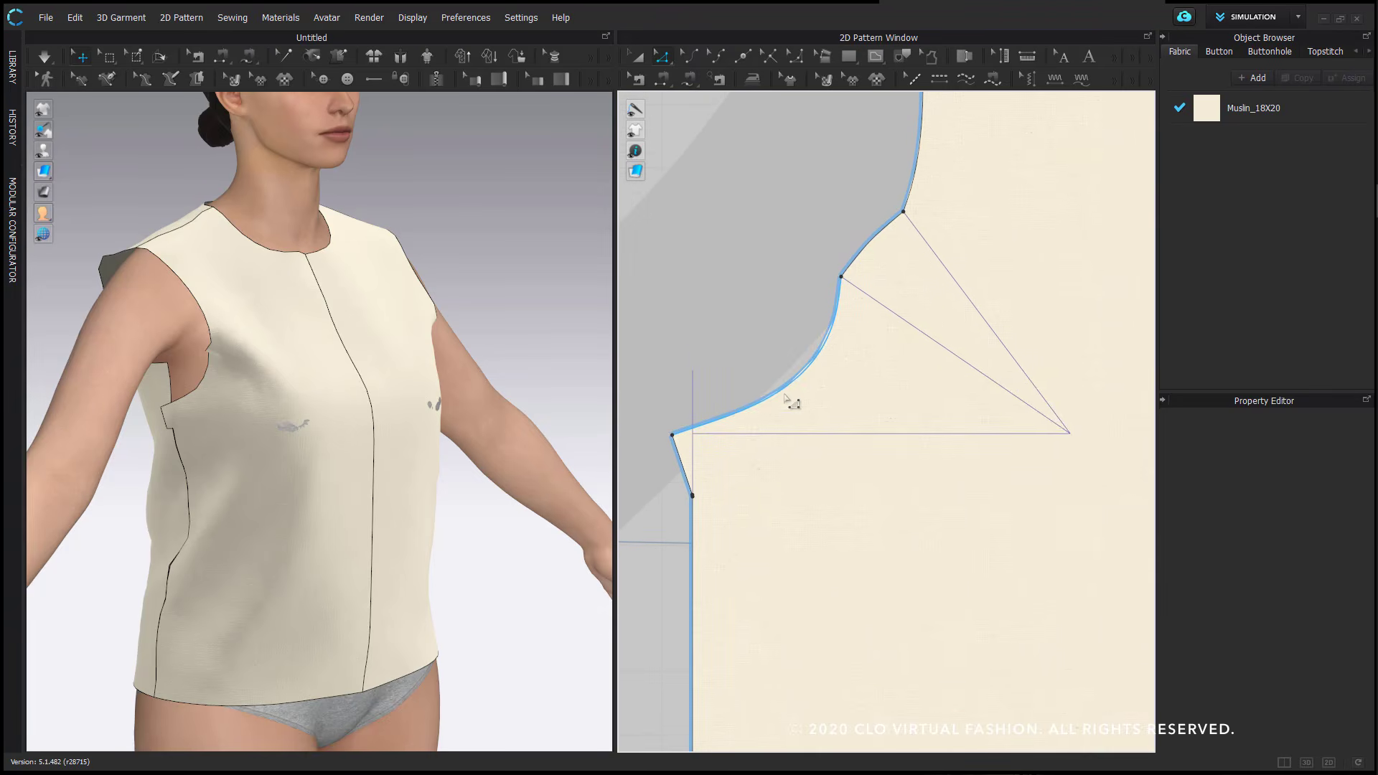
Delete one curve point from the front armhole curve.
click(716, 56)
right_click(698, 428)
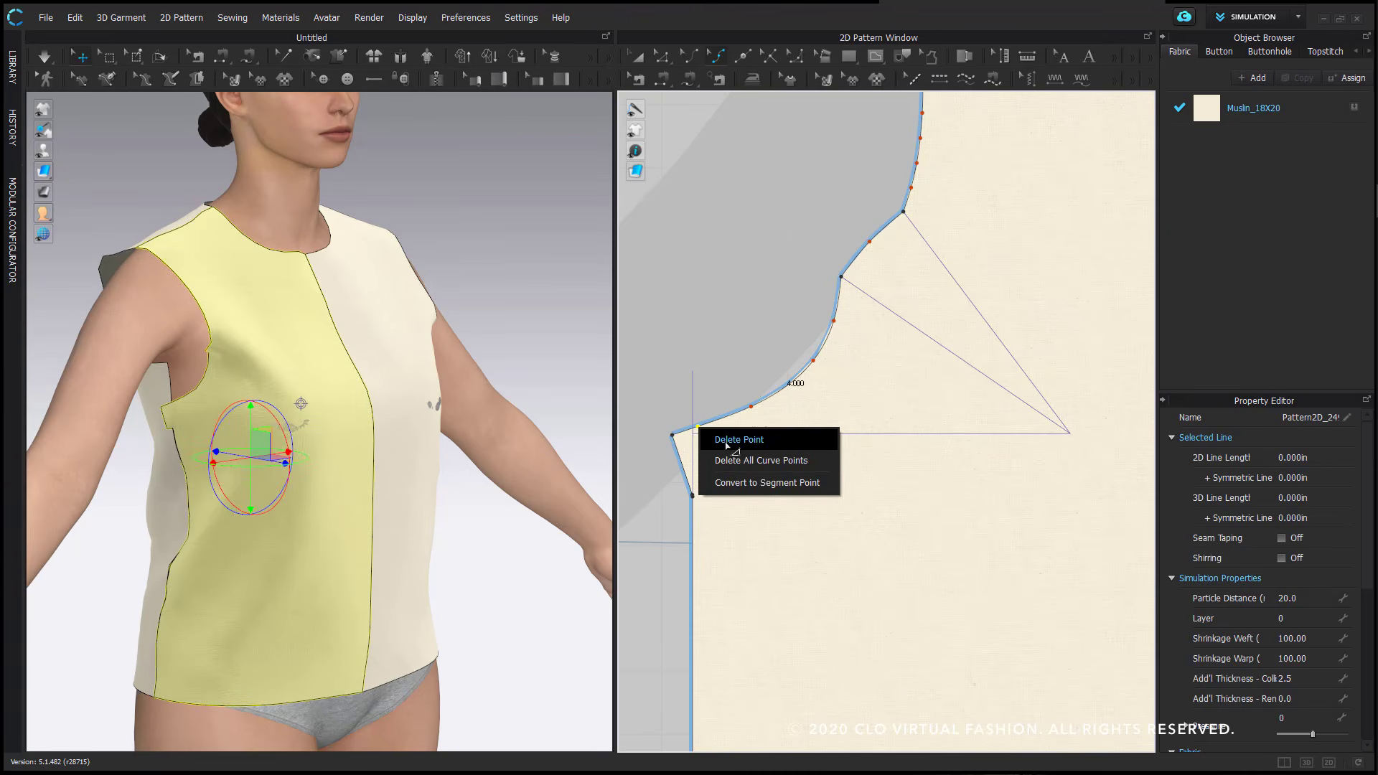
click(739, 440)
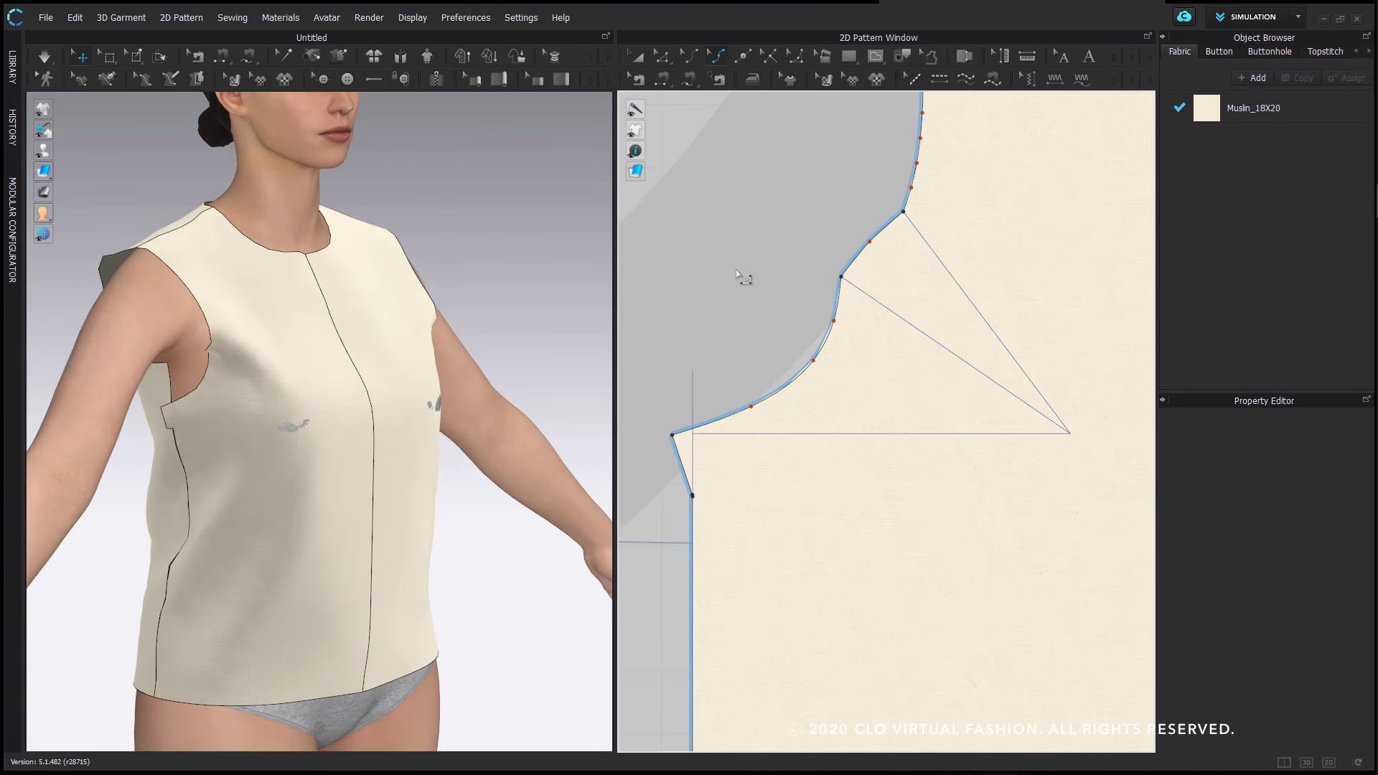
Drag the front underarm corner onto the side seam line.
key(z)
drag(673, 437, 706, 443)
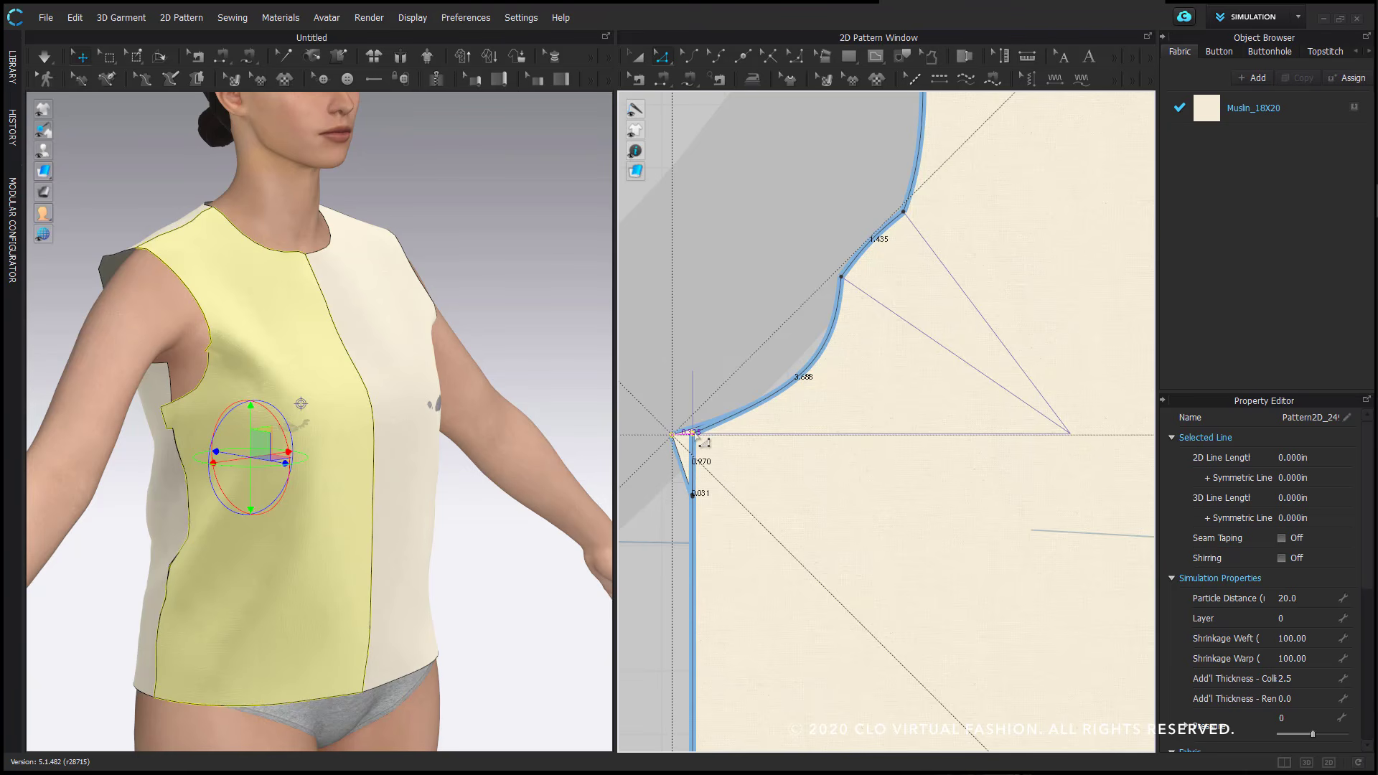
drag(694, 435, 694, 435)
click(710, 372)
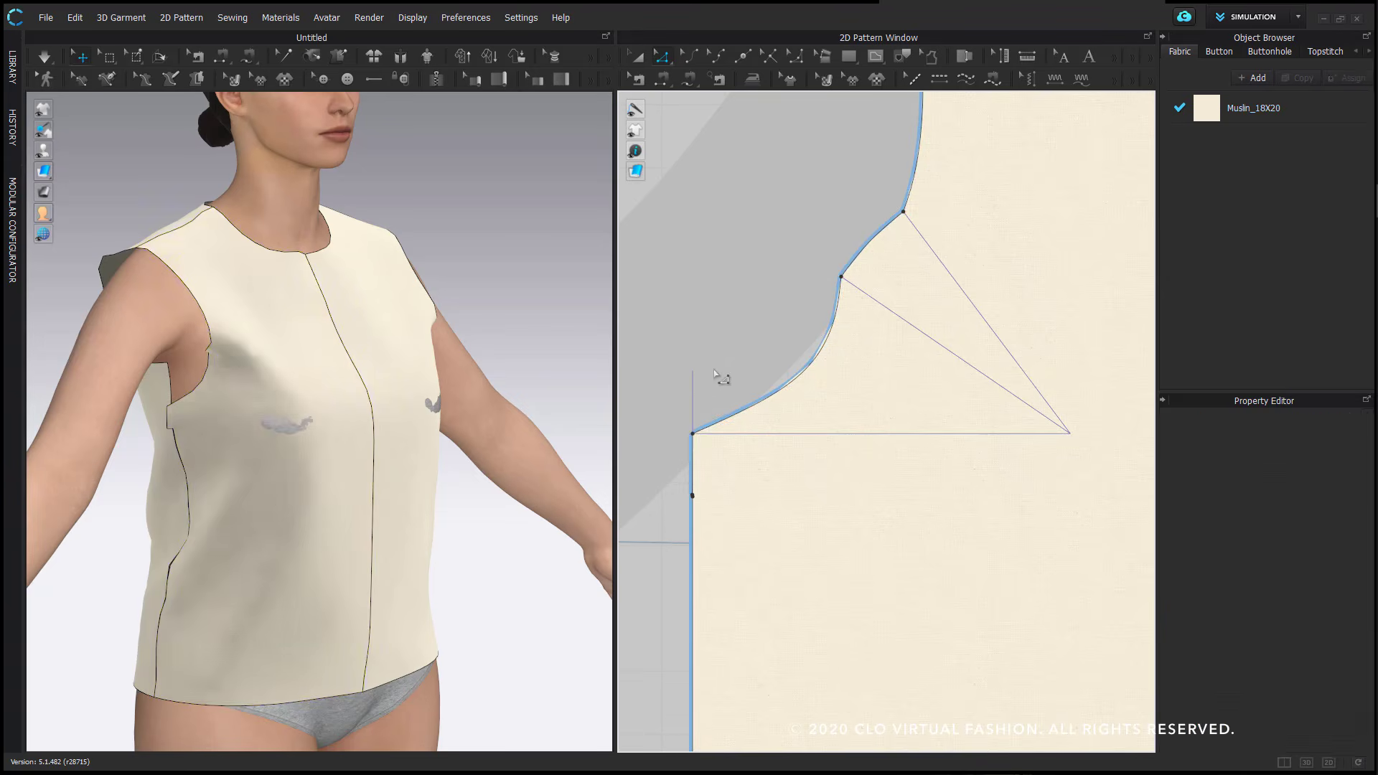
scroll(766, 362, down, 3)
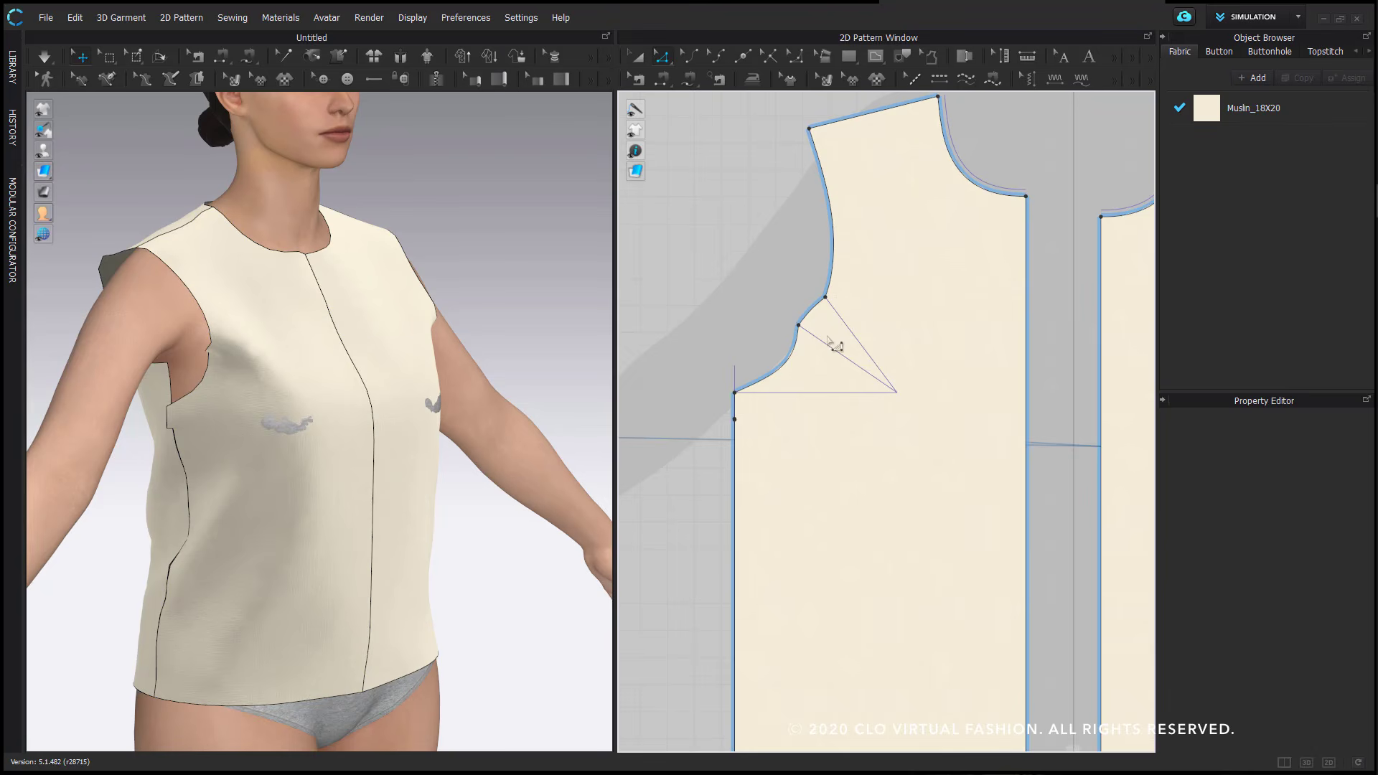
middle_drag(794, 373, 809, 369)
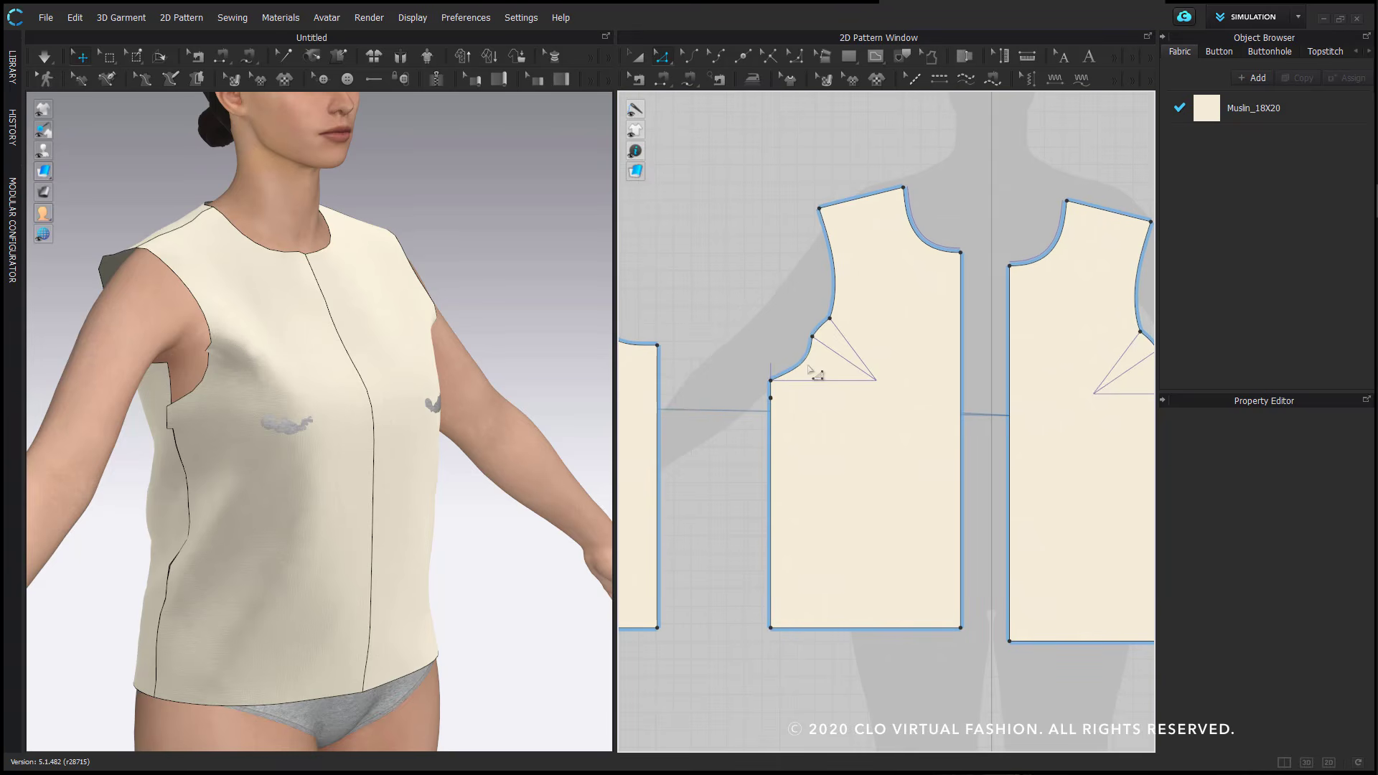
right_drag(381, 349, 426, 359)
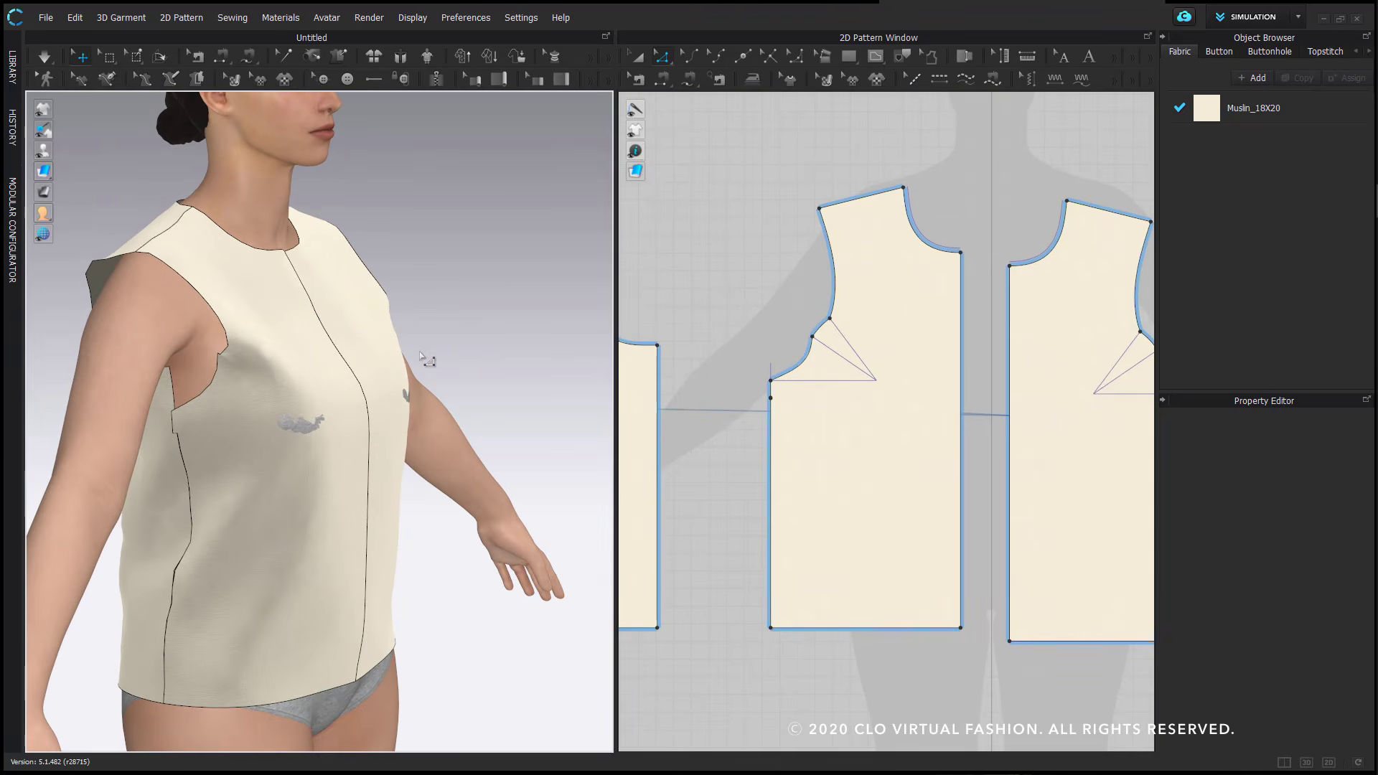
scroll(823, 386, down, 2)
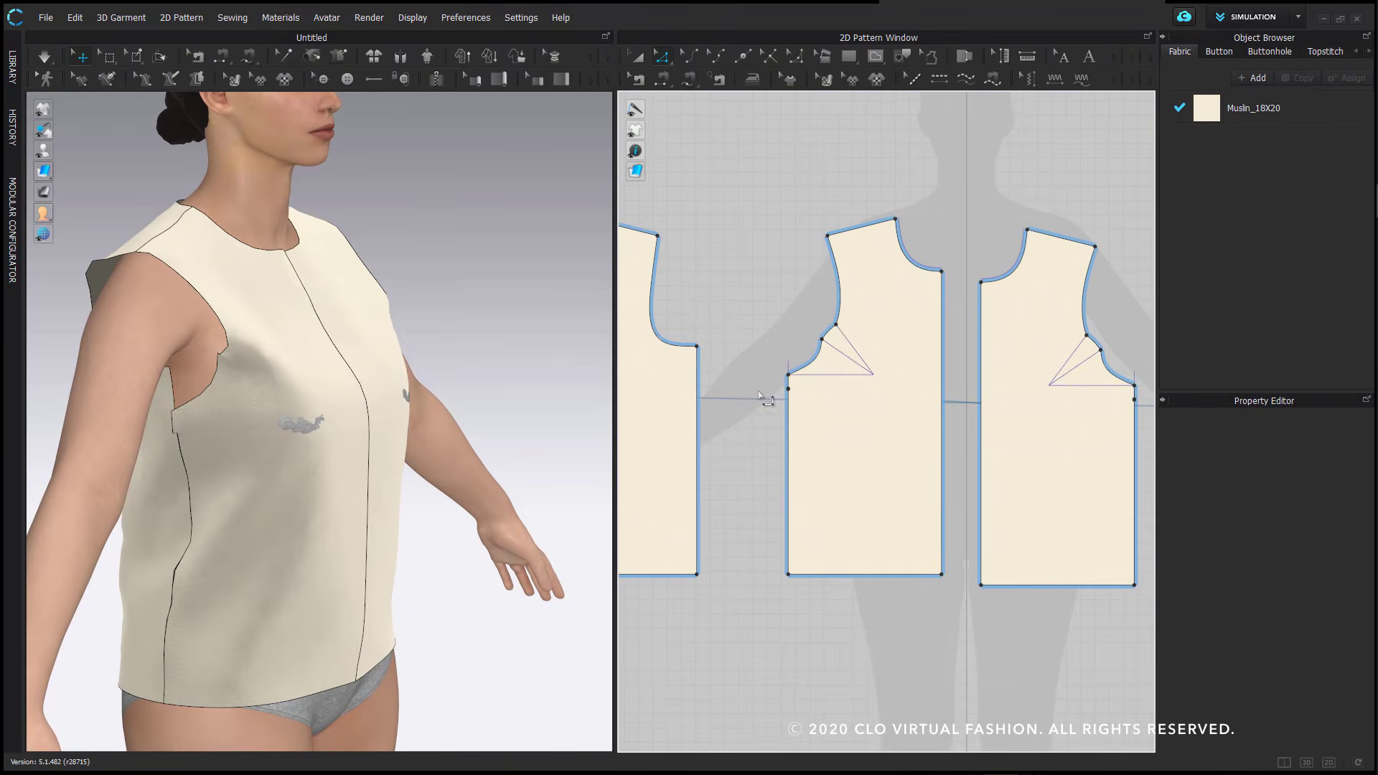
click(697, 387)
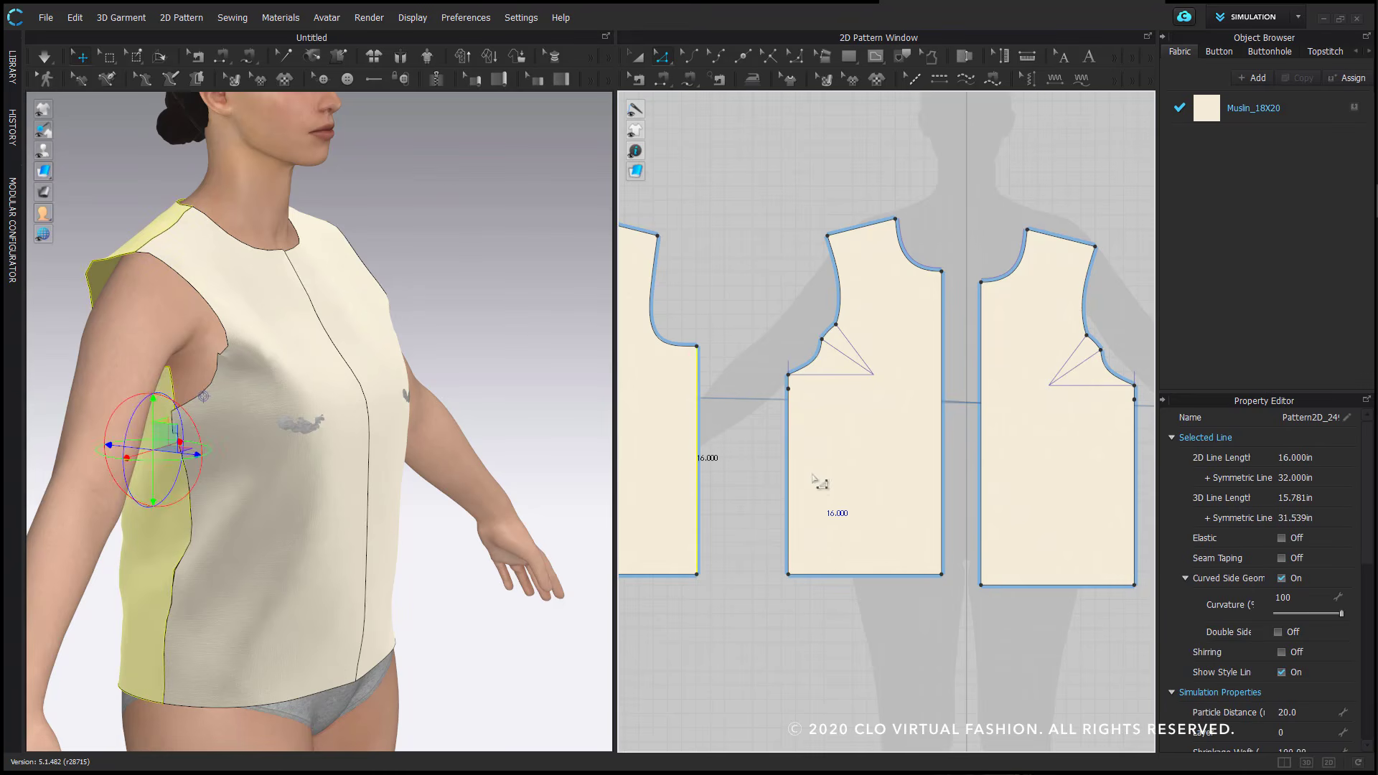
click(788, 381)
Check the back side seam length (16 in) against the front side seam length.
click(698, 376)
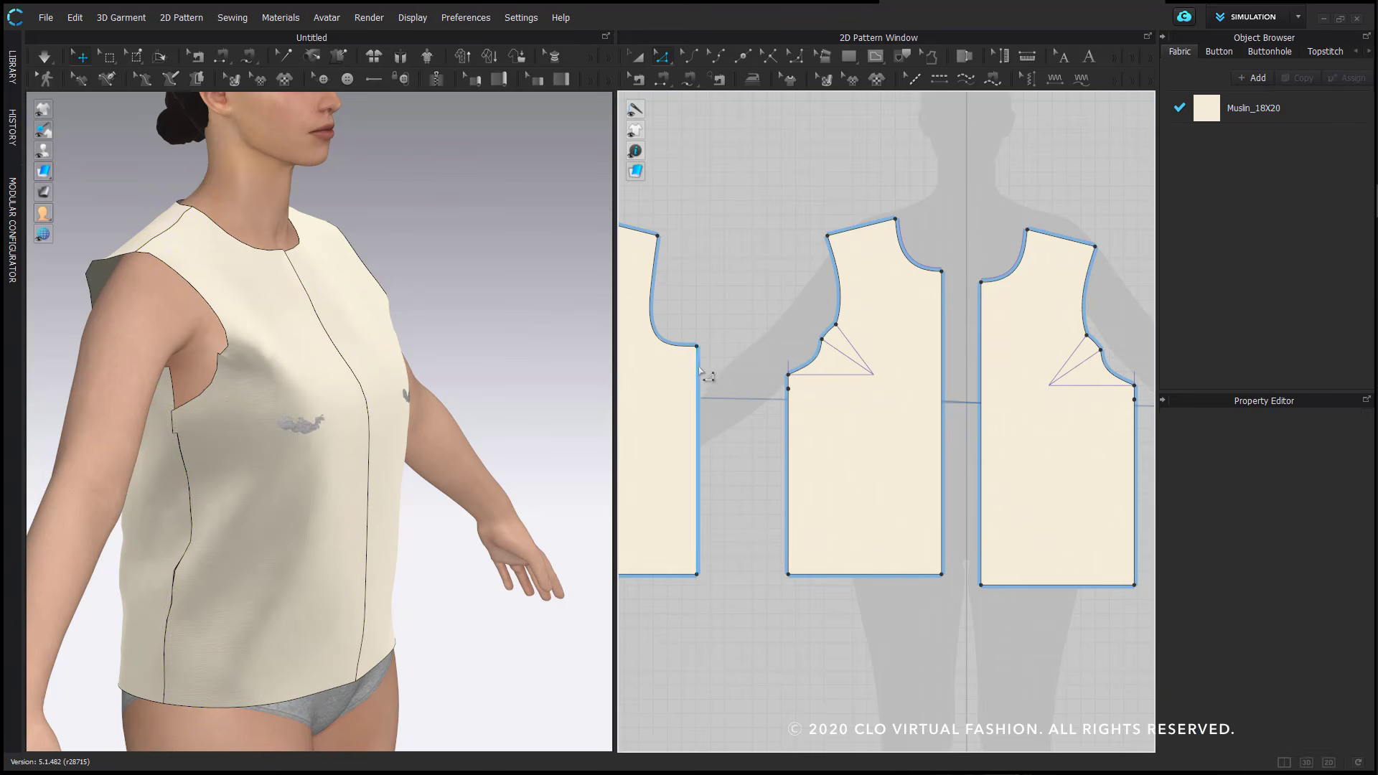
click(788, 442)
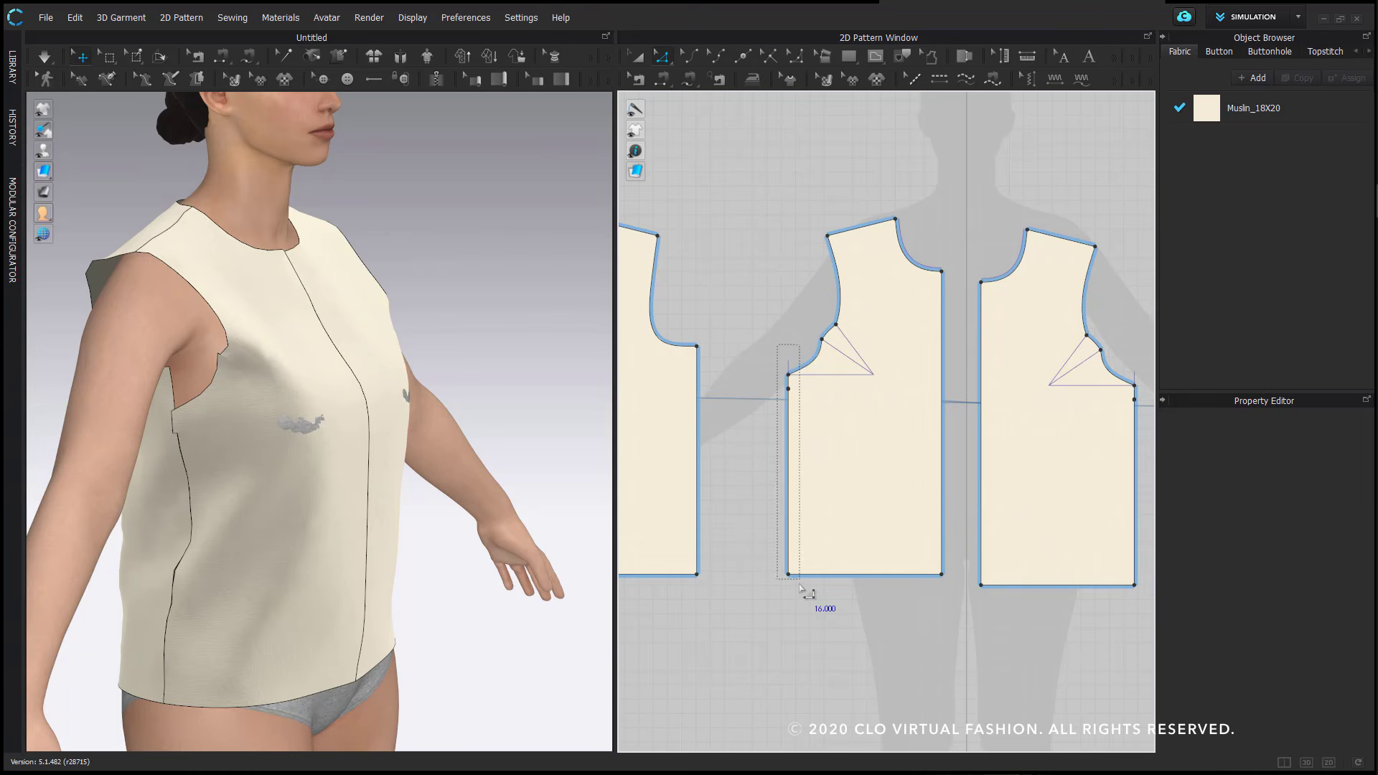
click(817, 589)
Lower the front hem line by exactly 3 in using Moving Distance.
drag(821, 586, 827, 618)
right_click(827, 619)
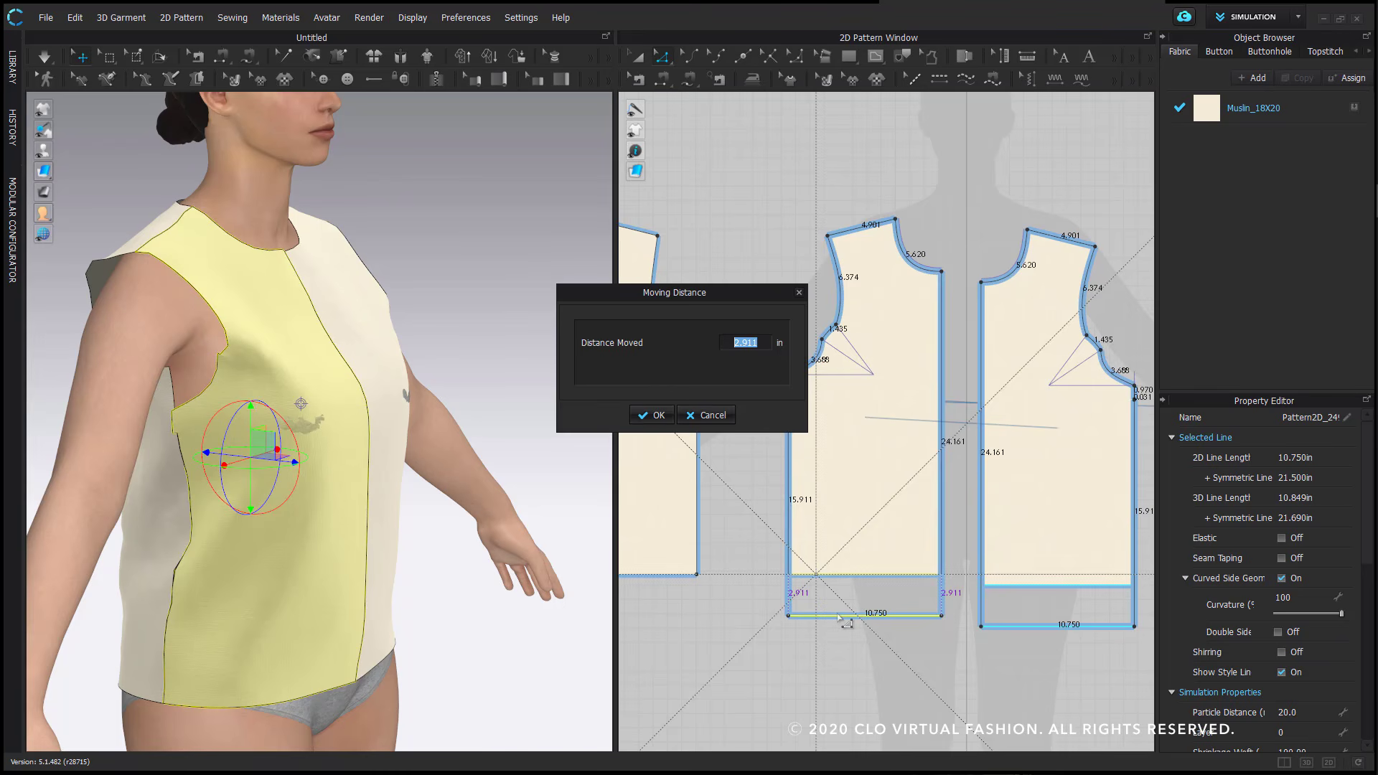
text(3)
key(Return)
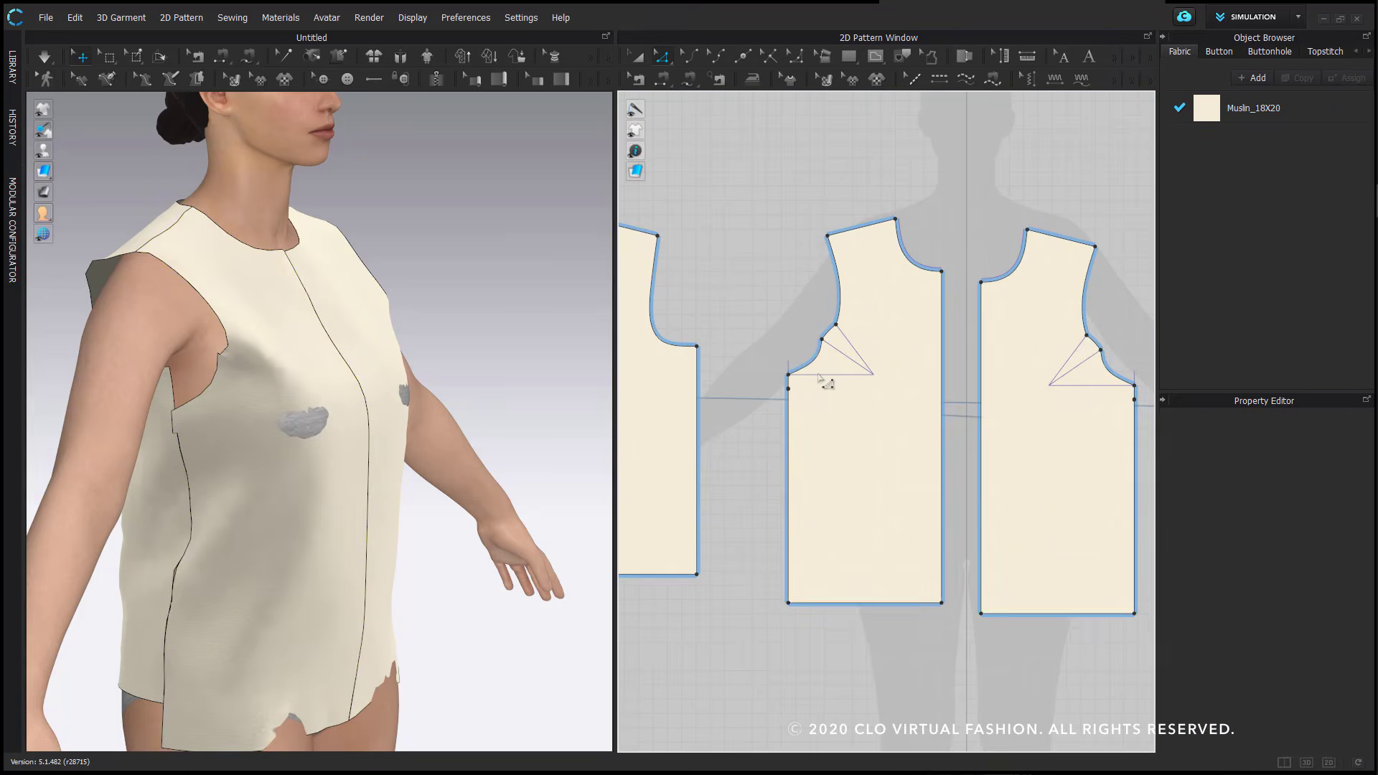
Cut the dart triangle along the traced yellow lines and move it away from the bodice.
scroll(819, 373, up, 3)
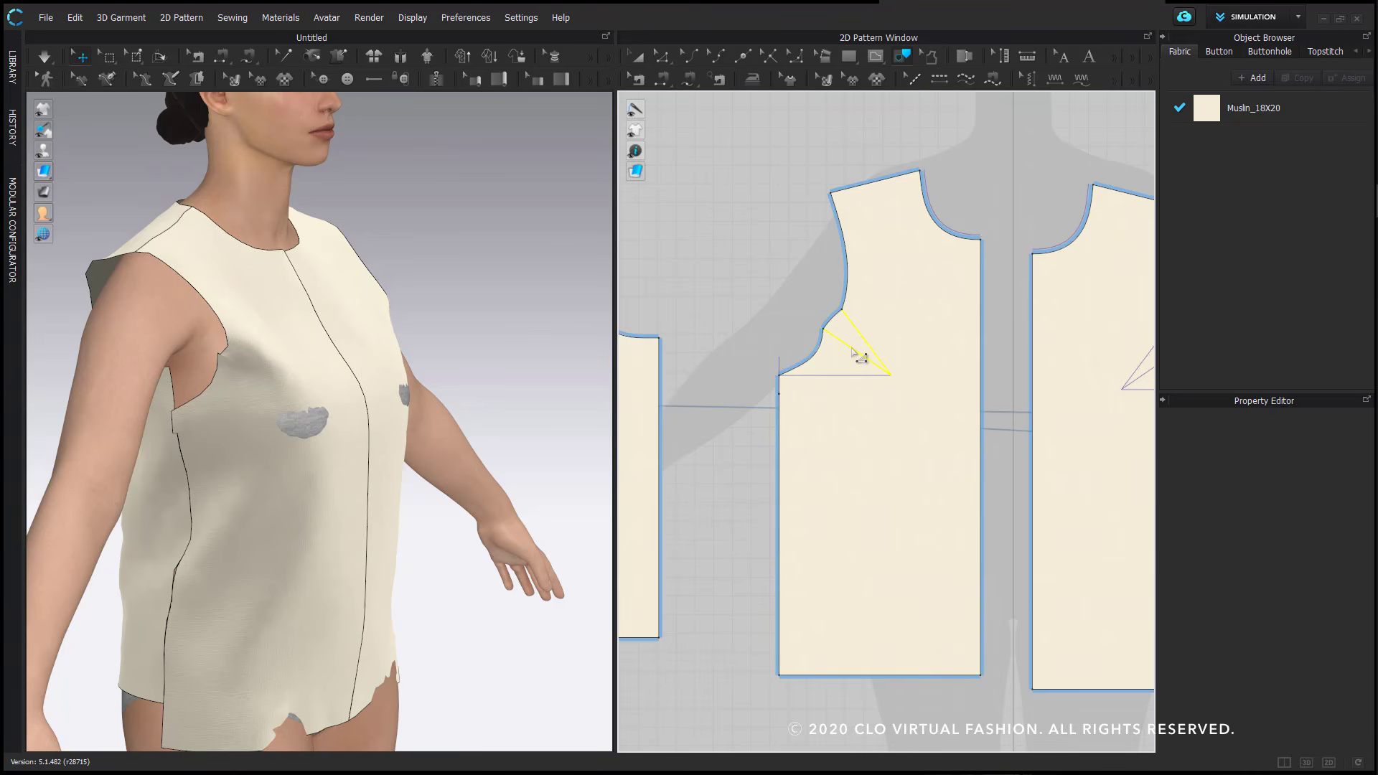
scroll(859, 357, up, 3)
right_click(858, 356)
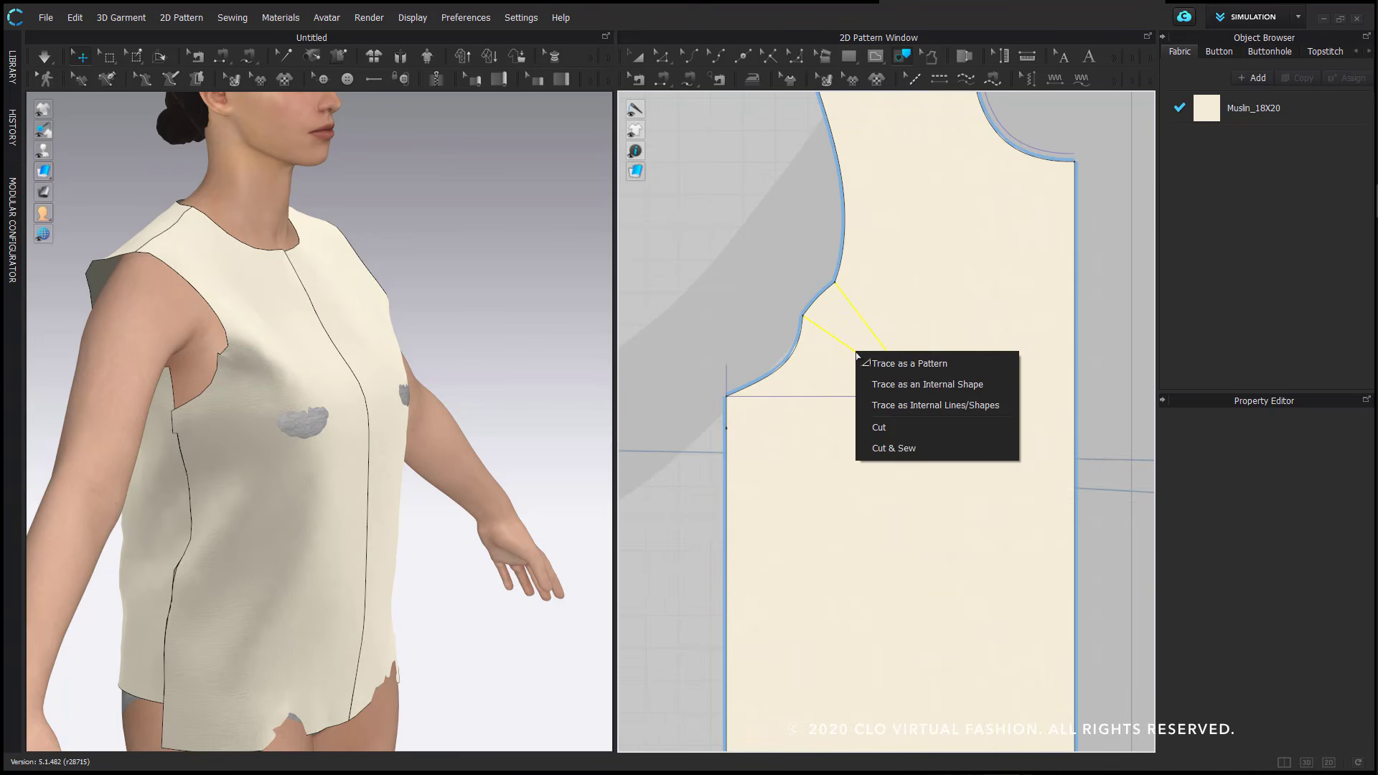
click(915, 428)
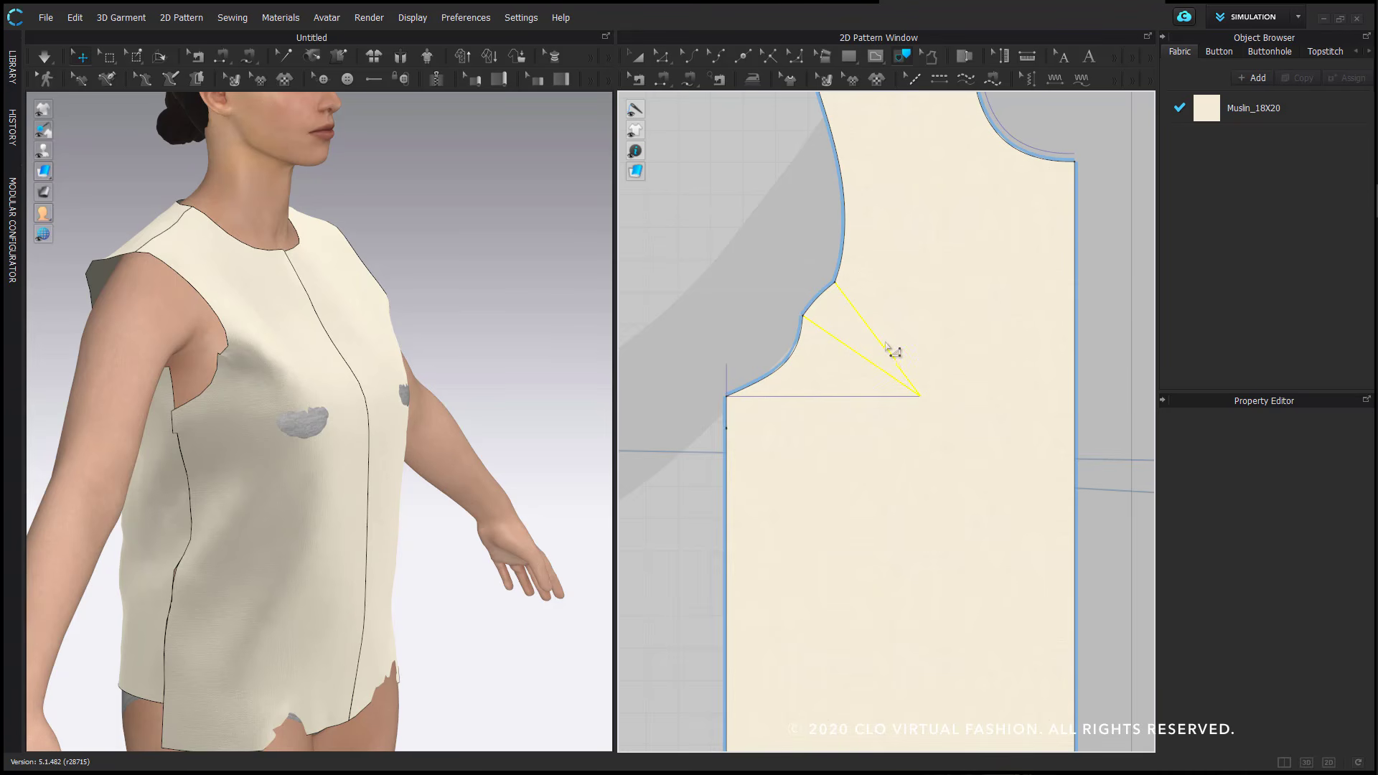
drag(879, 338, 700, 154)
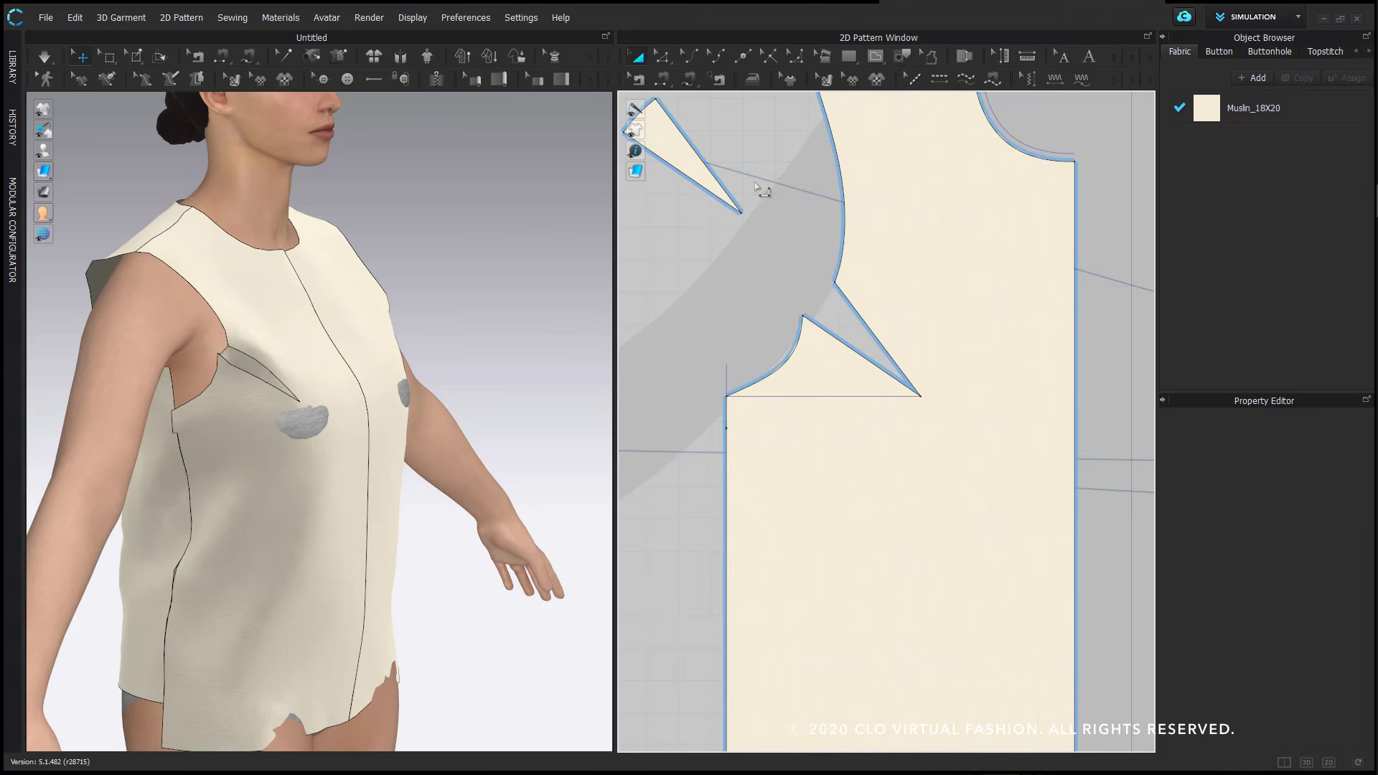
scroll(746, 252, down, 5)
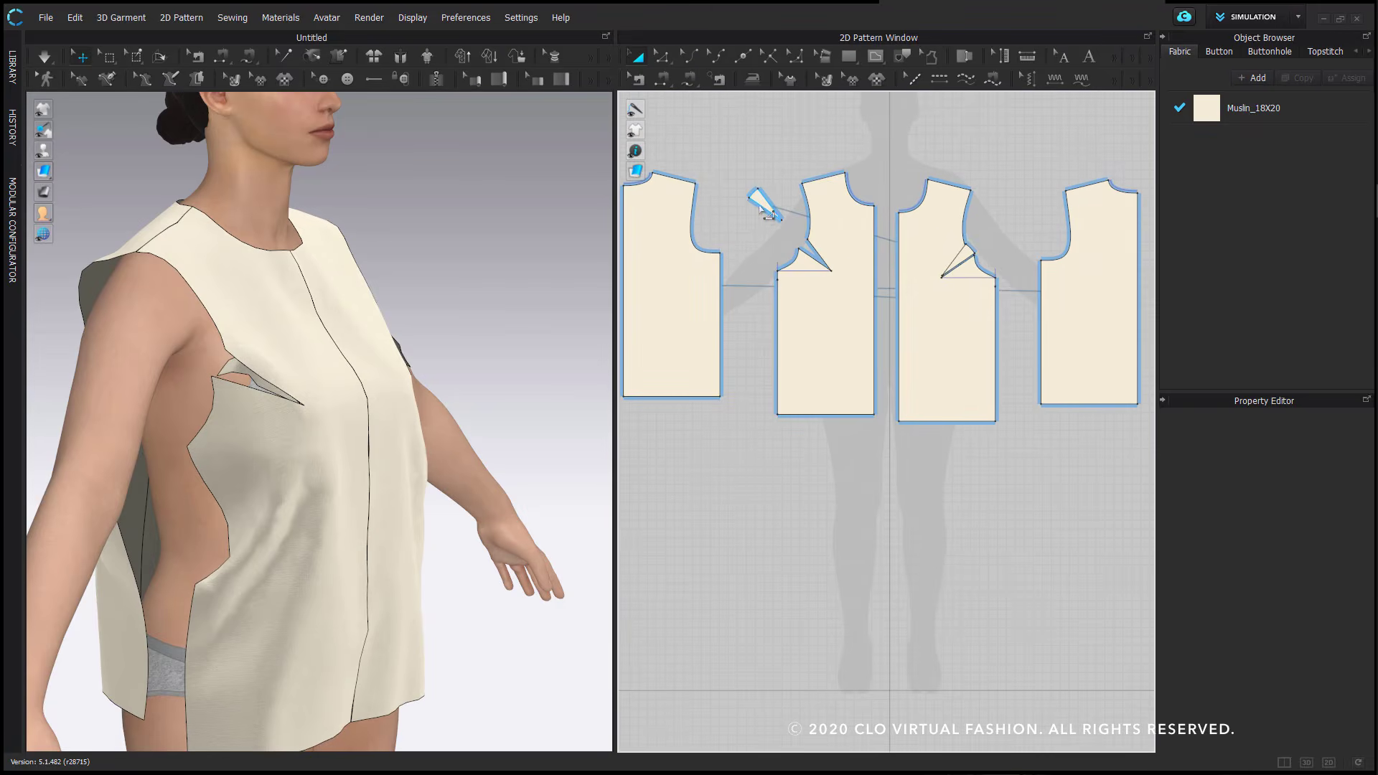
Delete the small cut-off dart triangle piece.
click(765, 208)
scroll(962, 257, up, 3)
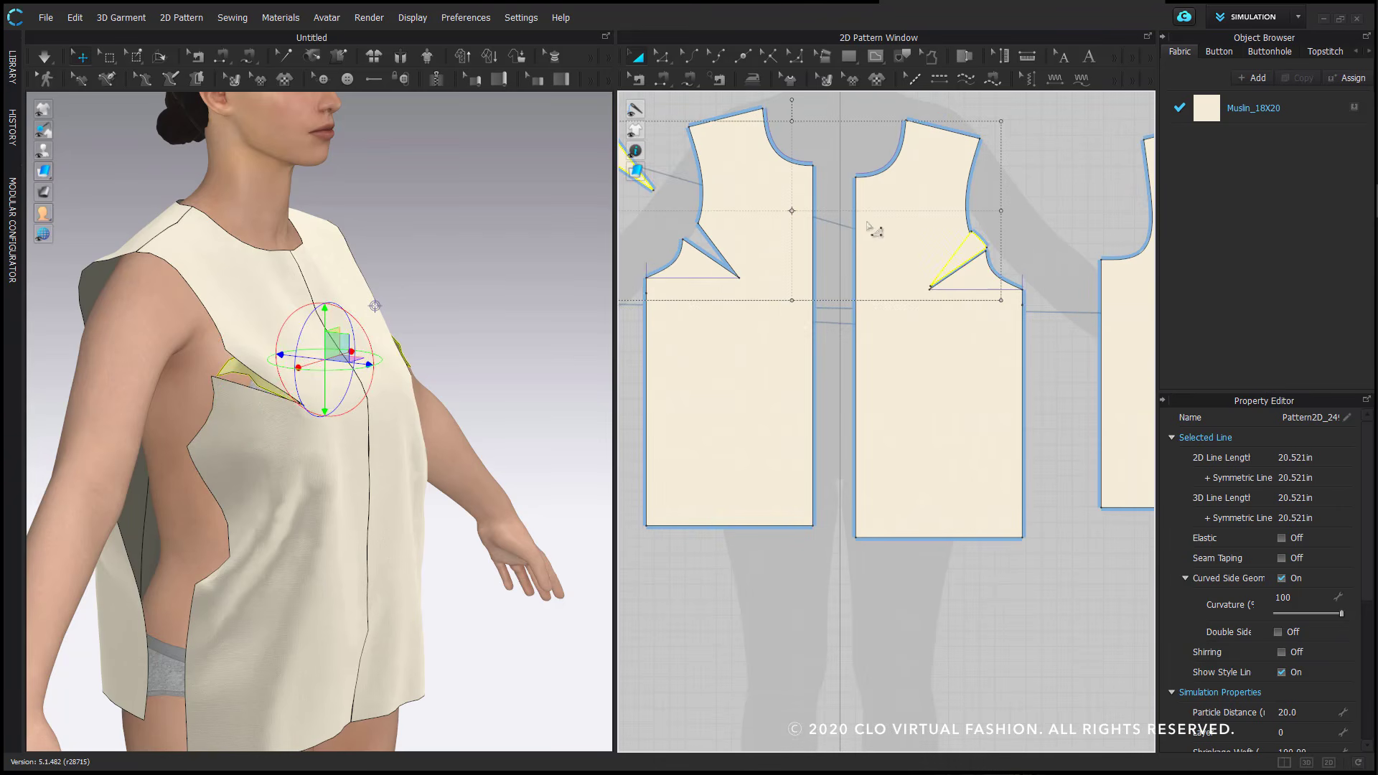
key(Delete)
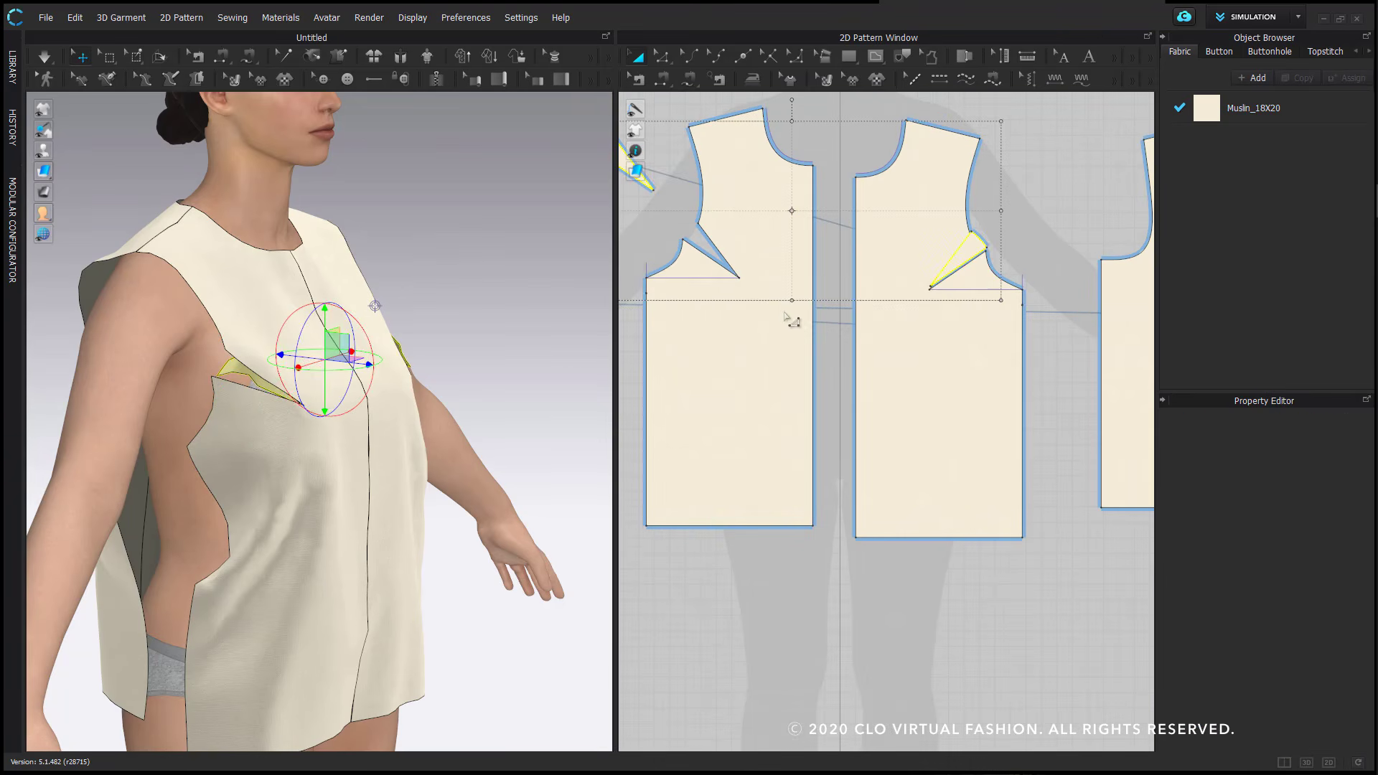
scroll(775, 313, down, 5)
scroll(758, 307, up, 1)
Sew the front side edge to the back side edge with Free Sewing.
click(689, 79)
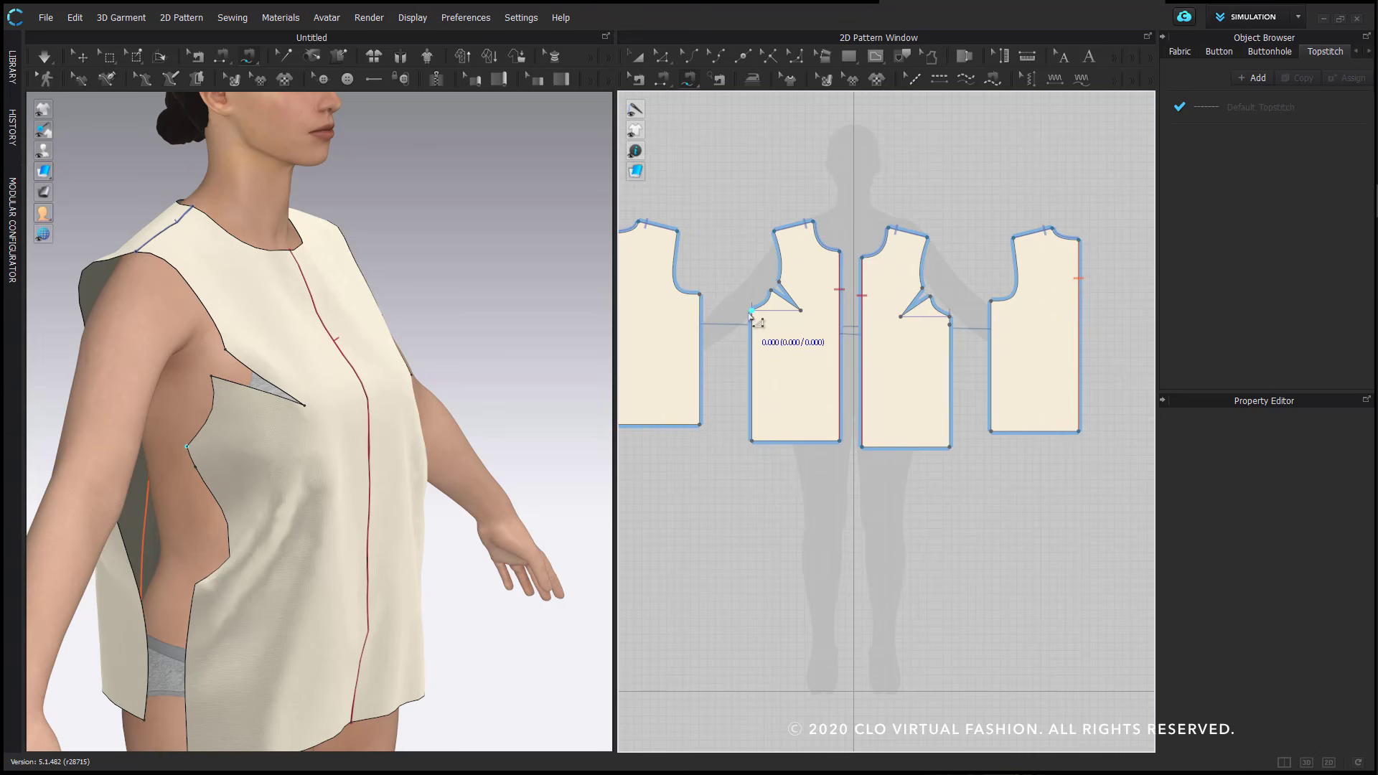
click(751, 312)
click(752, 441)
click(699, 294)
click(699, 424)
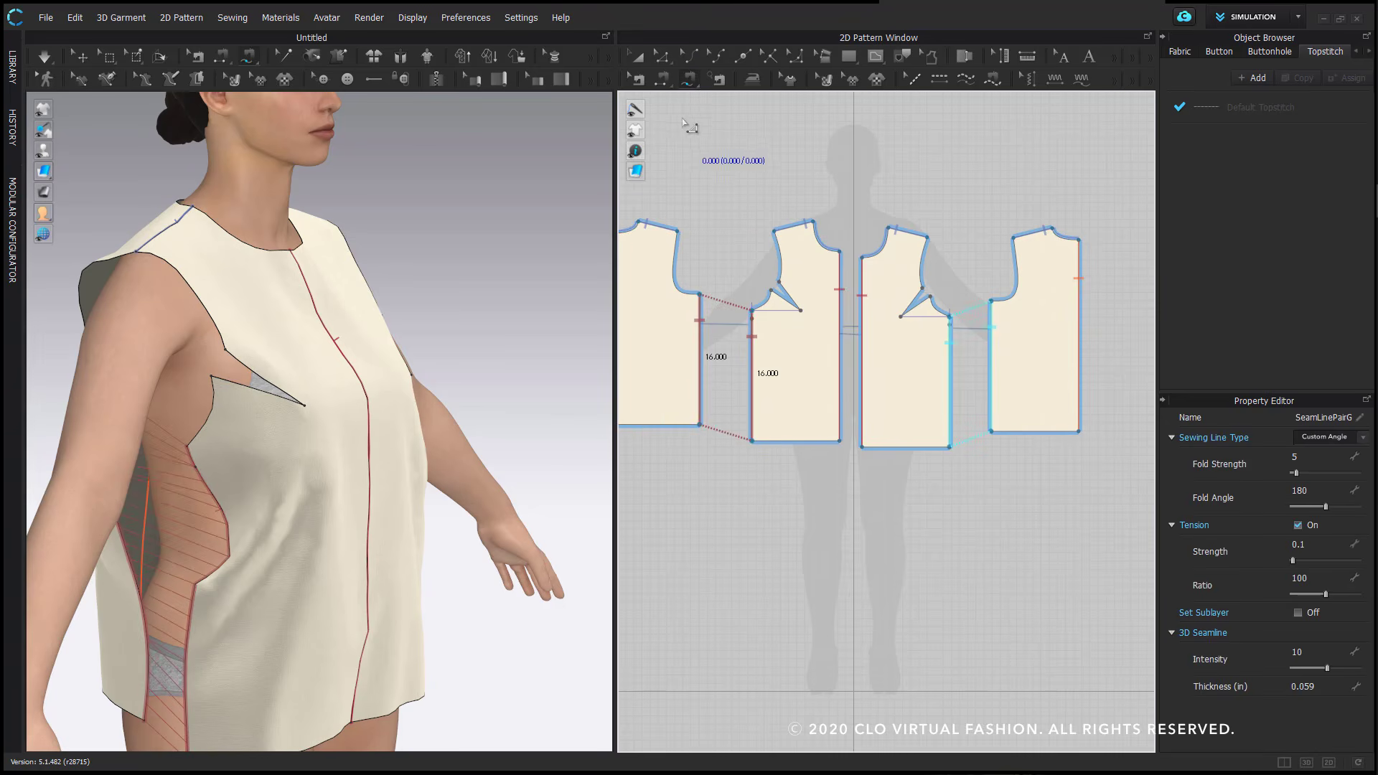
Segment-sew the two dart legs together and briefly simulate the drape.
click(662, 79)
scroll(763, 250, up, 6)
click(804, 381)
click(823, 362)
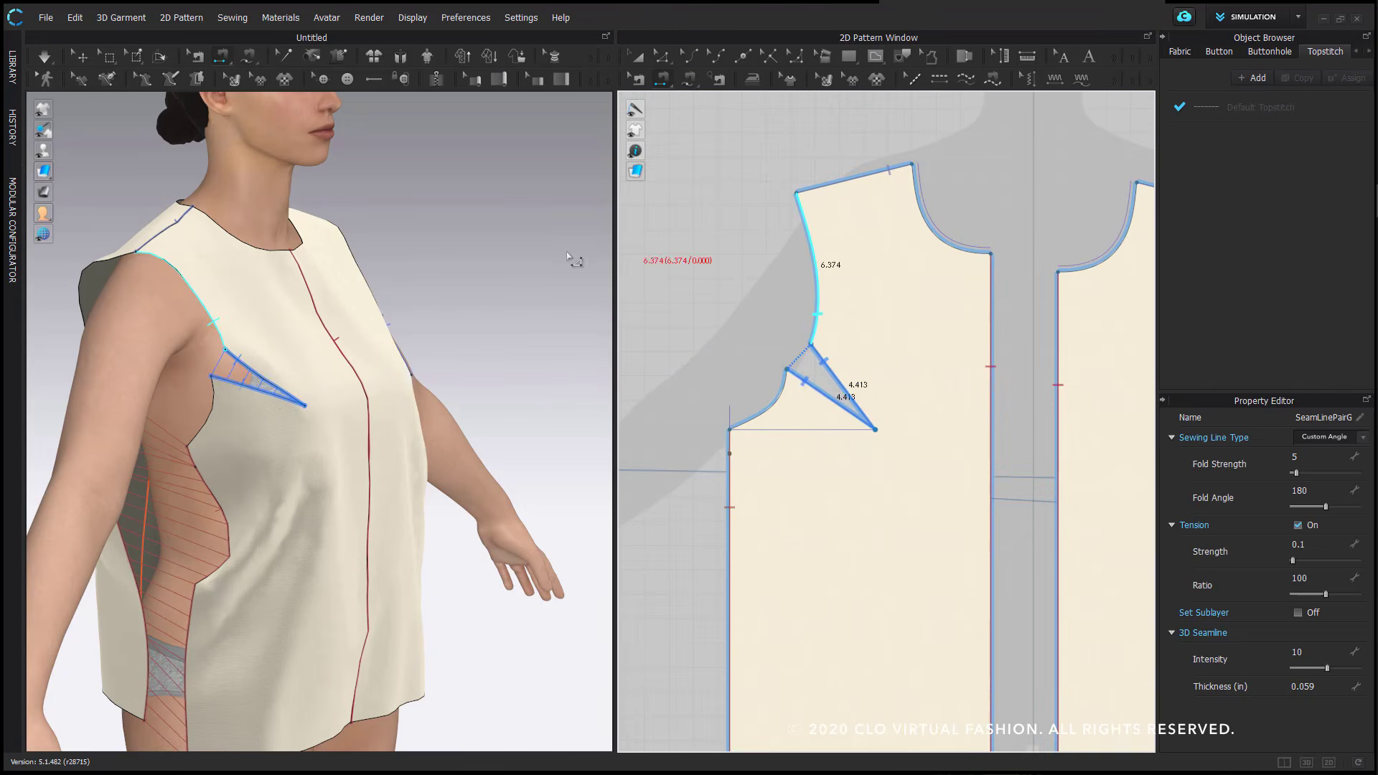
key(space)
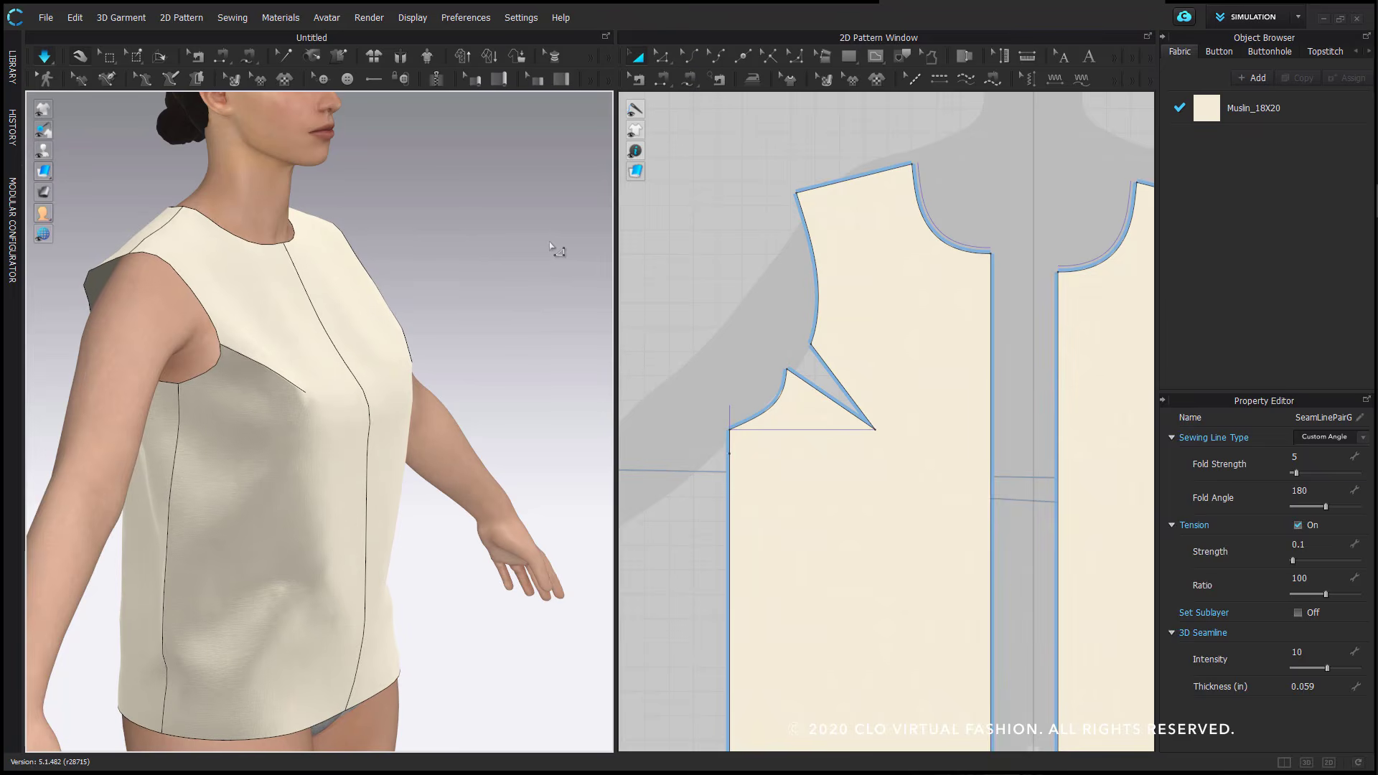
key(space)
right_drag(483, 328, 349, 126)
click(73, 51)
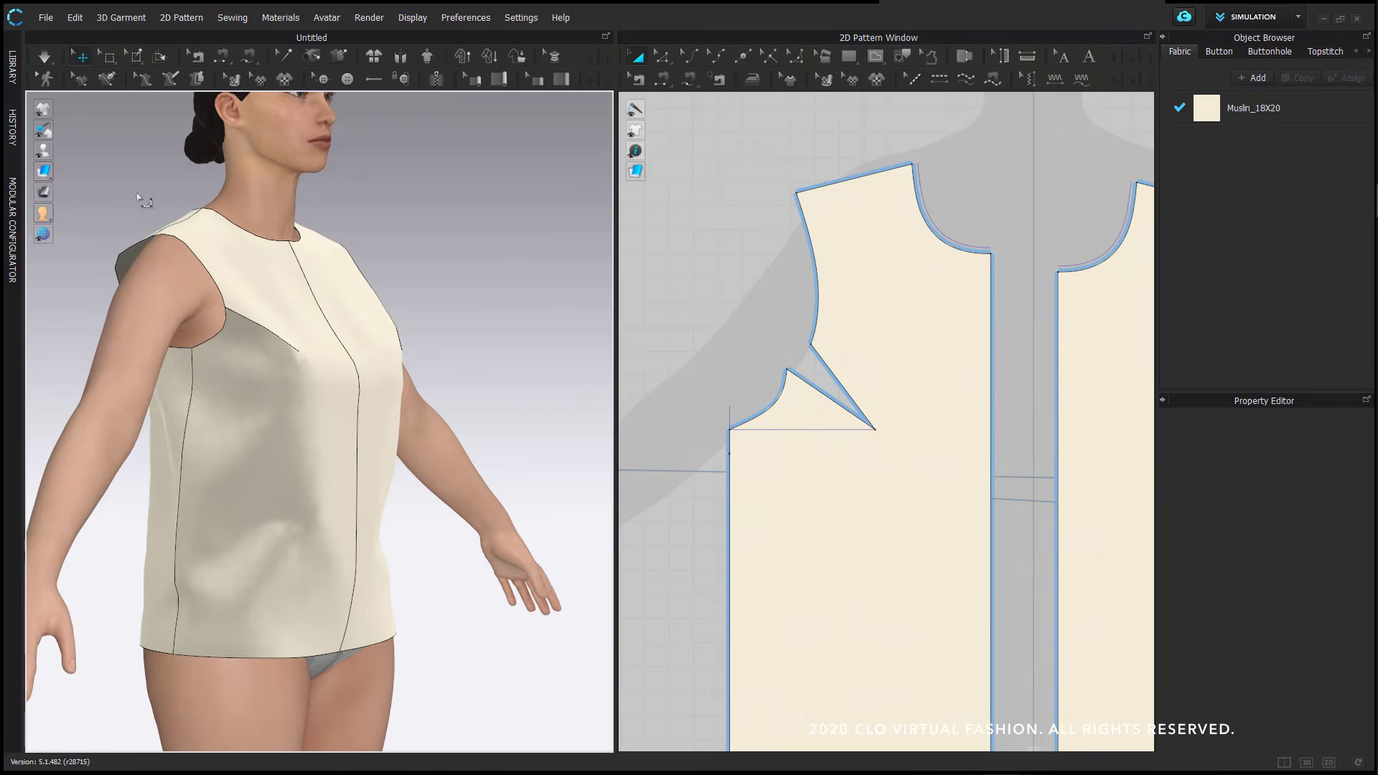
key(space)
right_drag(253, 256, 281, 300)
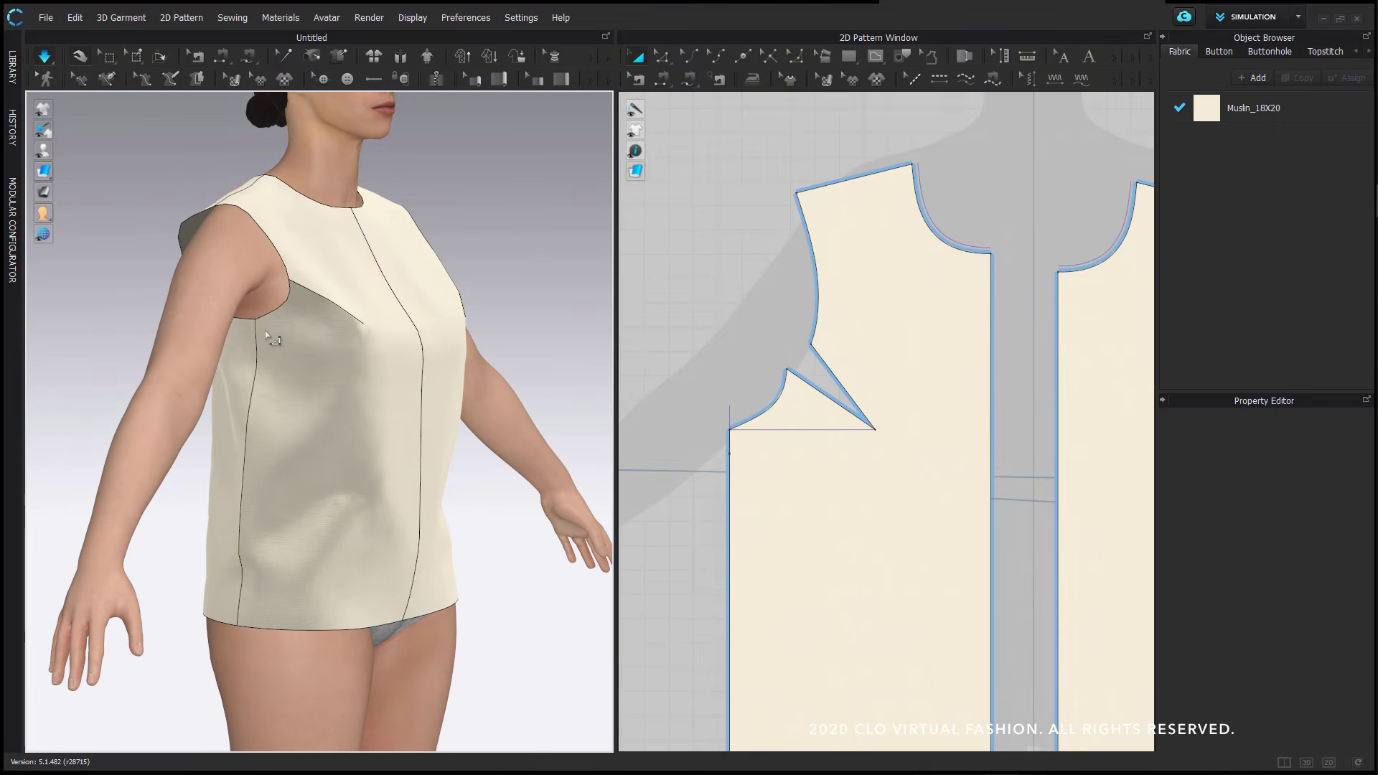
click(266, 316)
right_drag(298, 351, 261, 340)
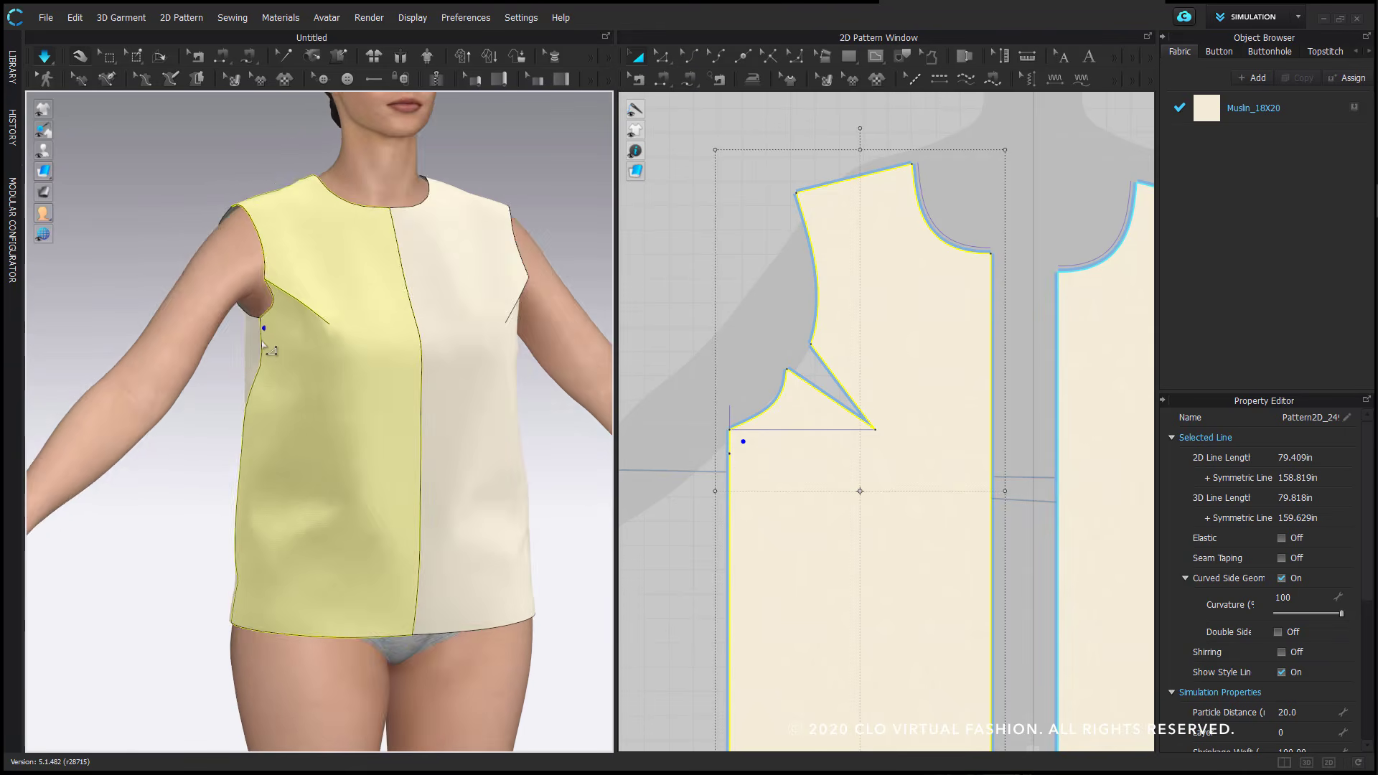
right_drag(284, 409, 330, 406)
scroll(285, 340, down, 3)
right_drag(284, 339, 286, 374)
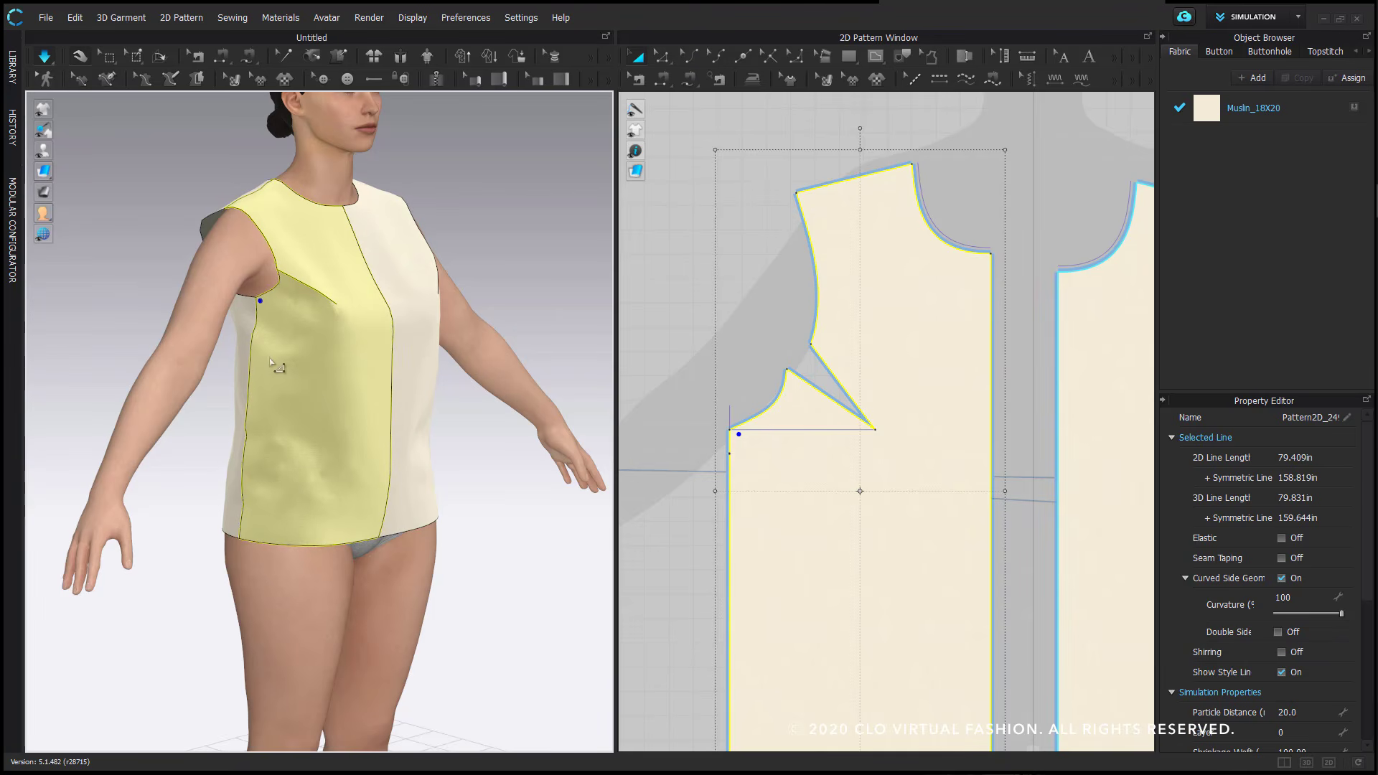
scroll(363, 391, up, 2)
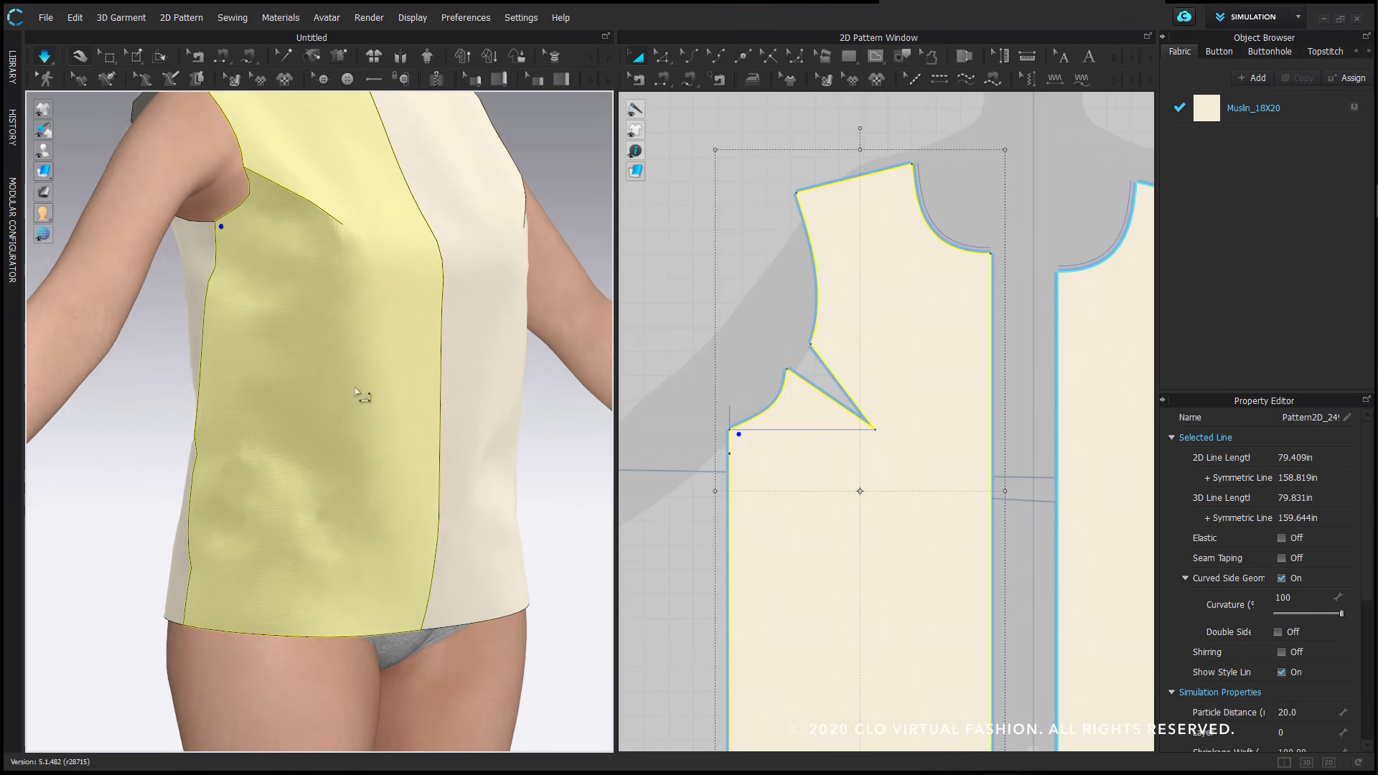
key(space)
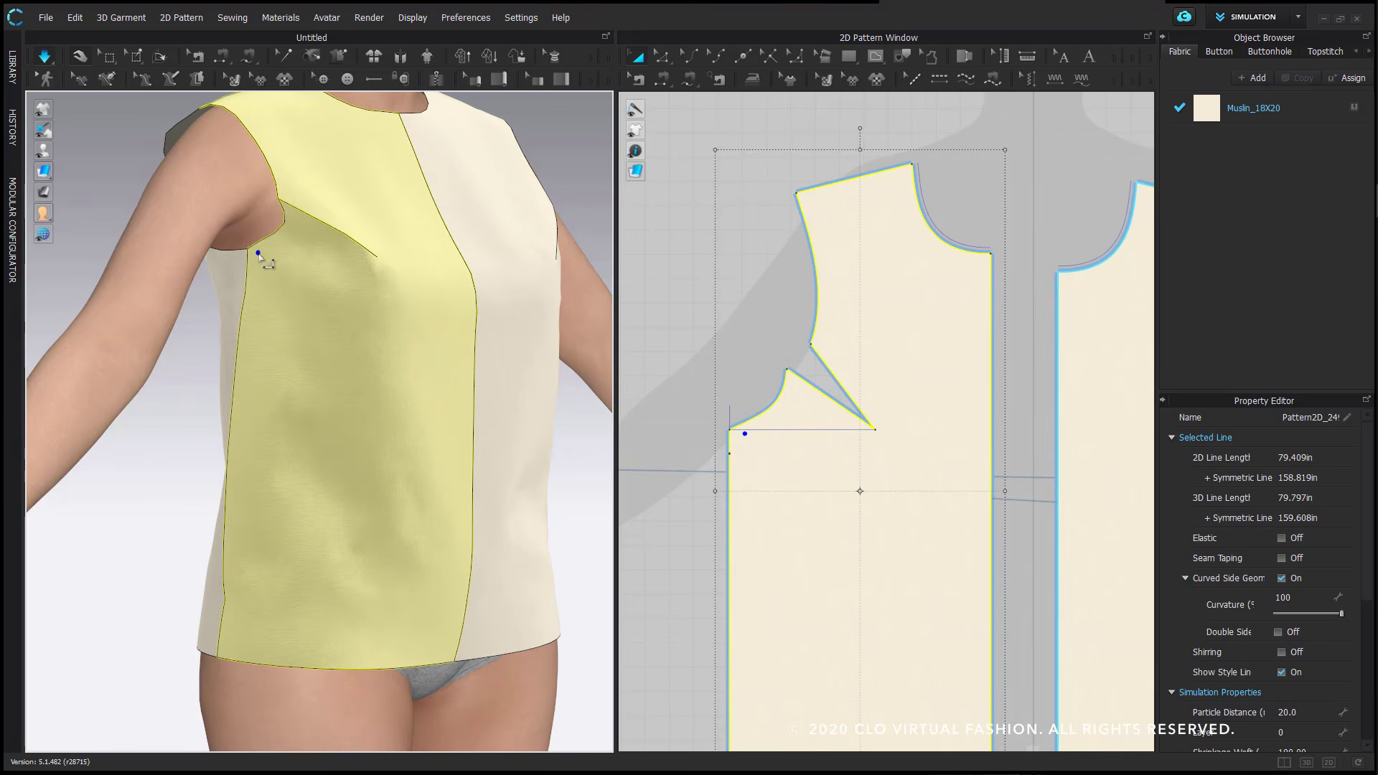
right_drag(315, 305, 255, 308)
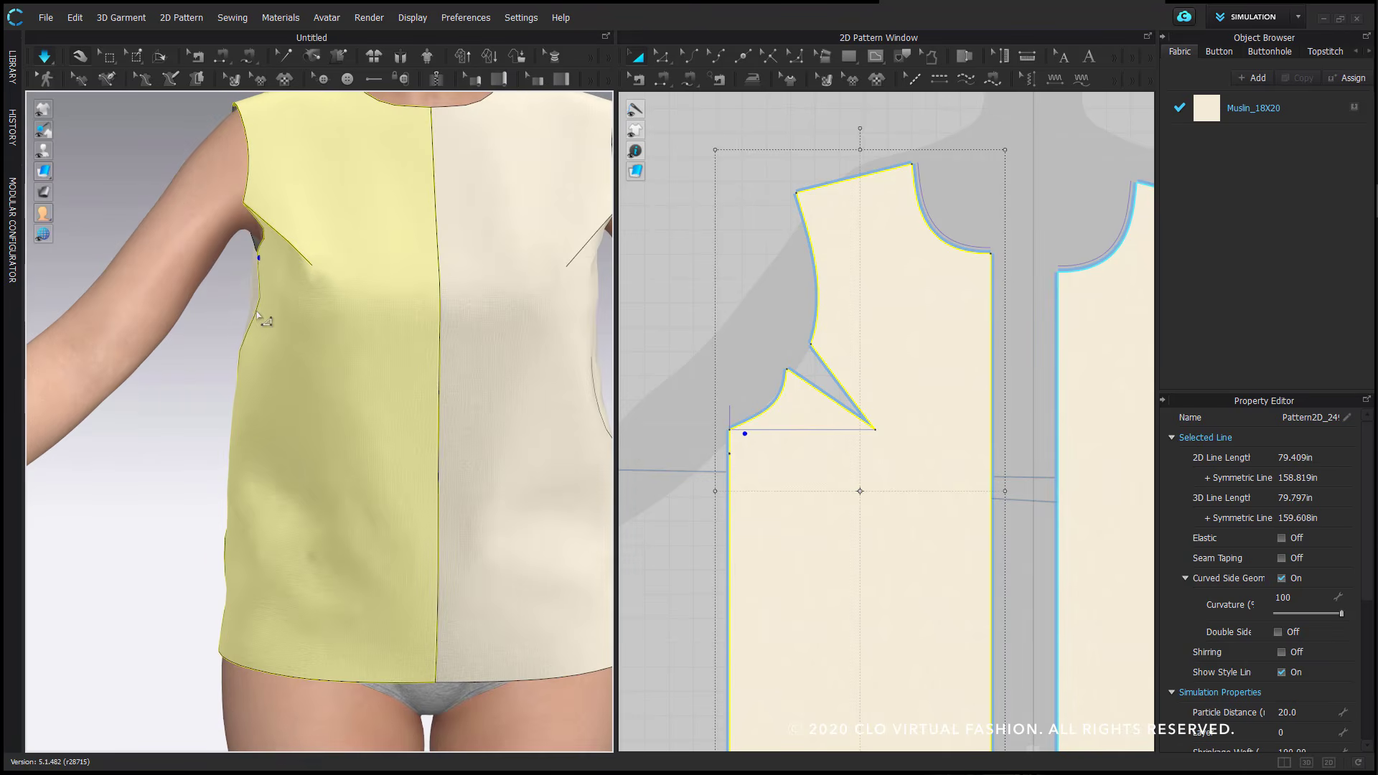
middle_drag(339, 272, 316, 281)
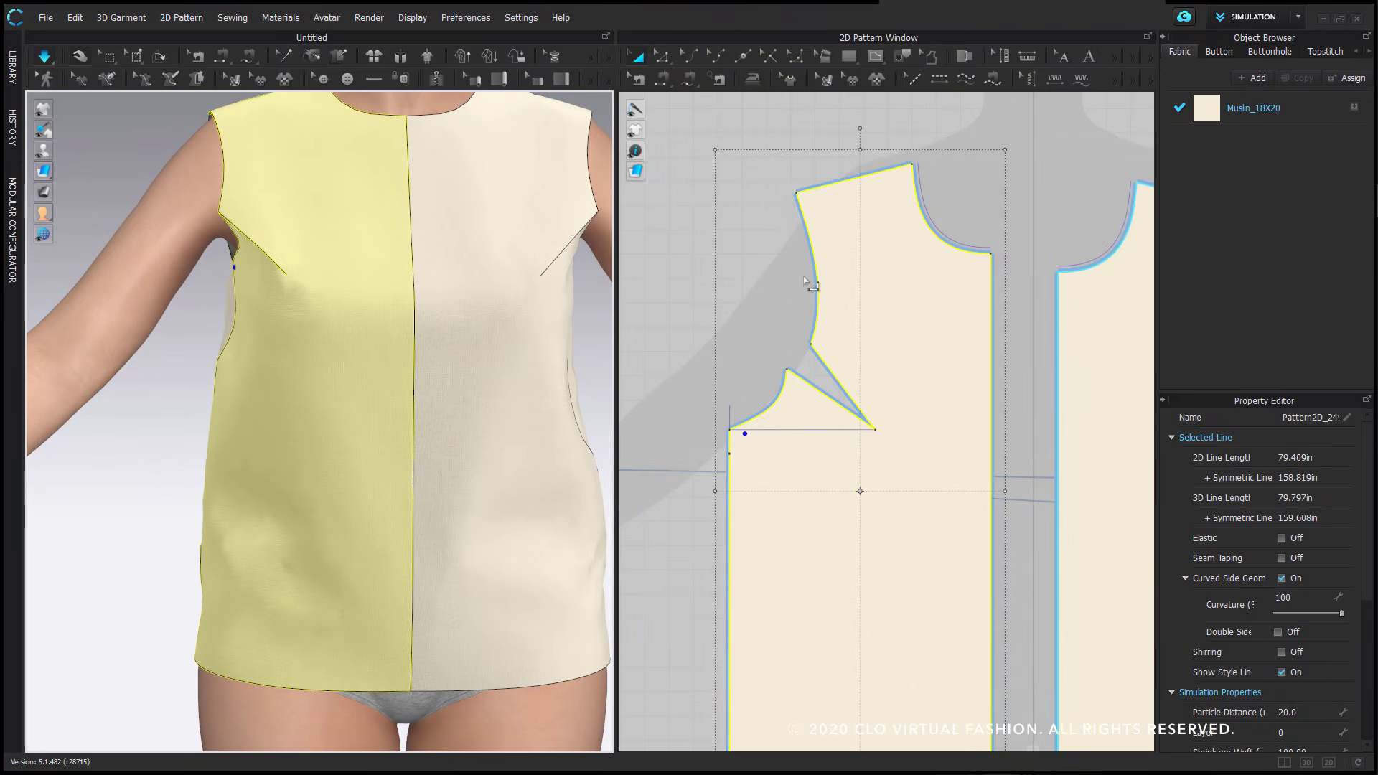
click(799, 315)
scroll(897, 440, up, 2)
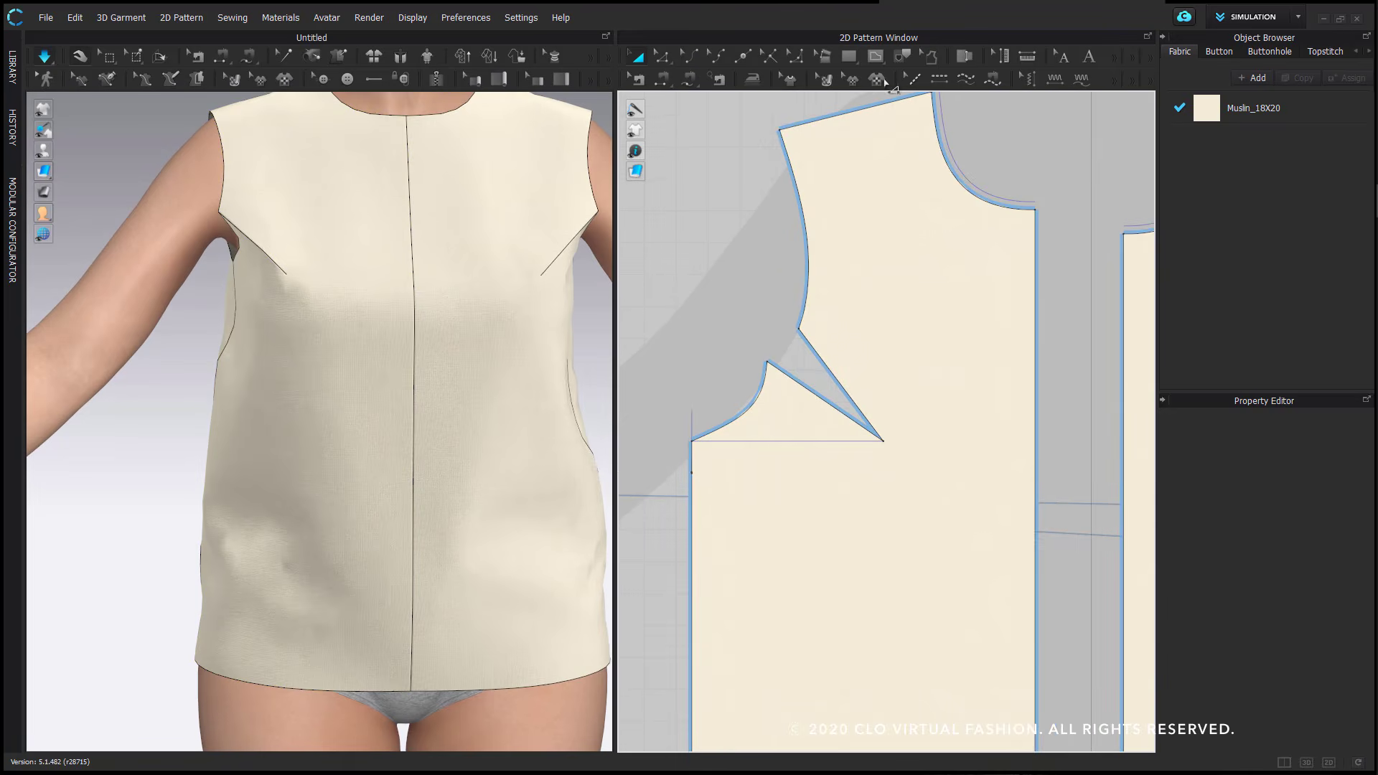
click(903, 56)
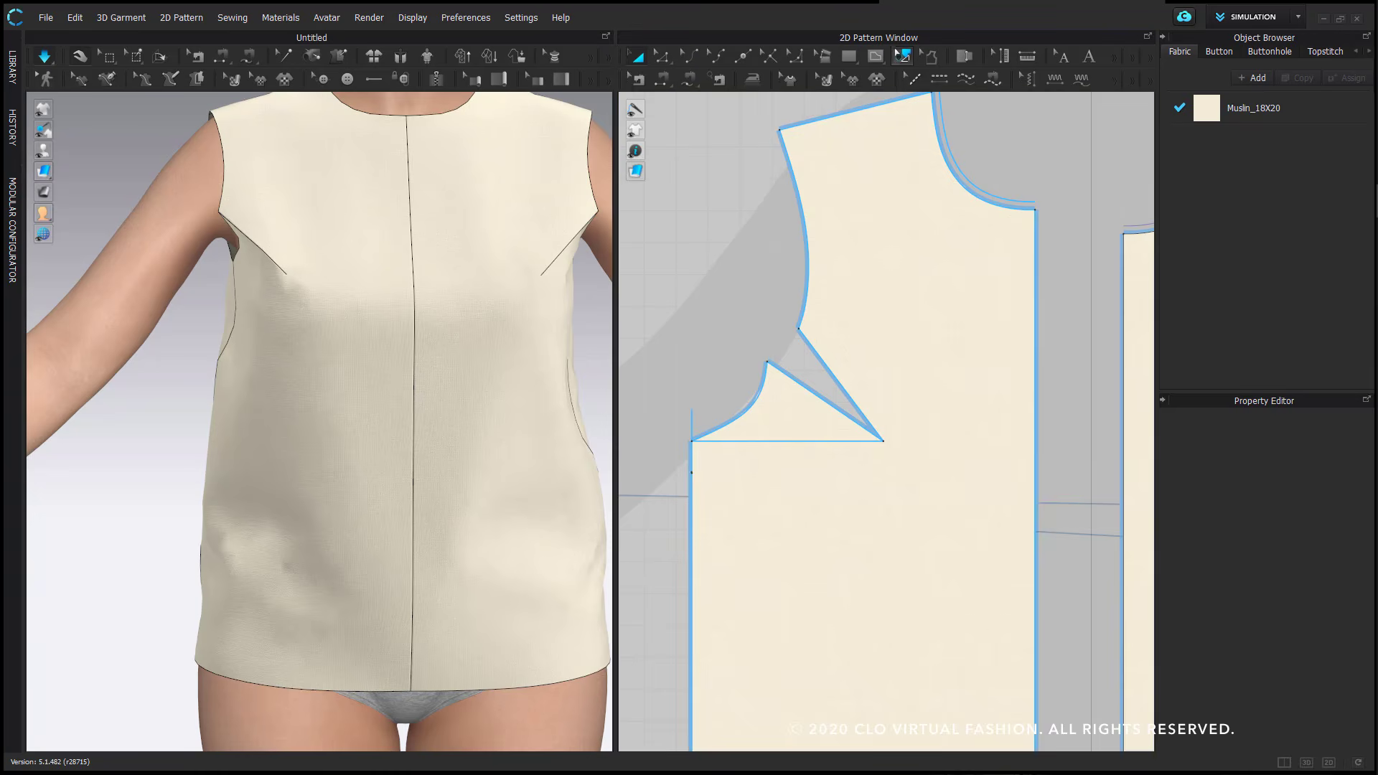
click(808, 443)
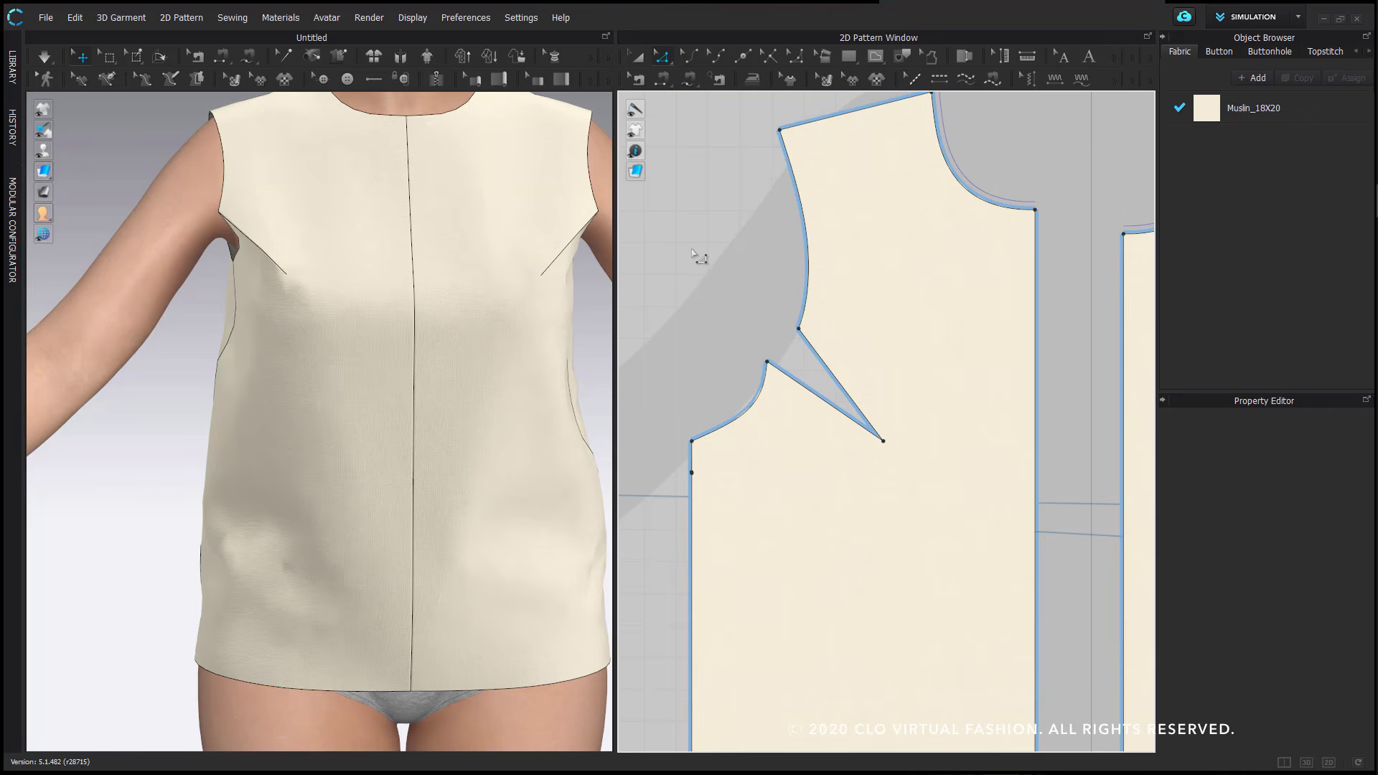
Drag the front dart tip down and to the left.
click(887, 450)
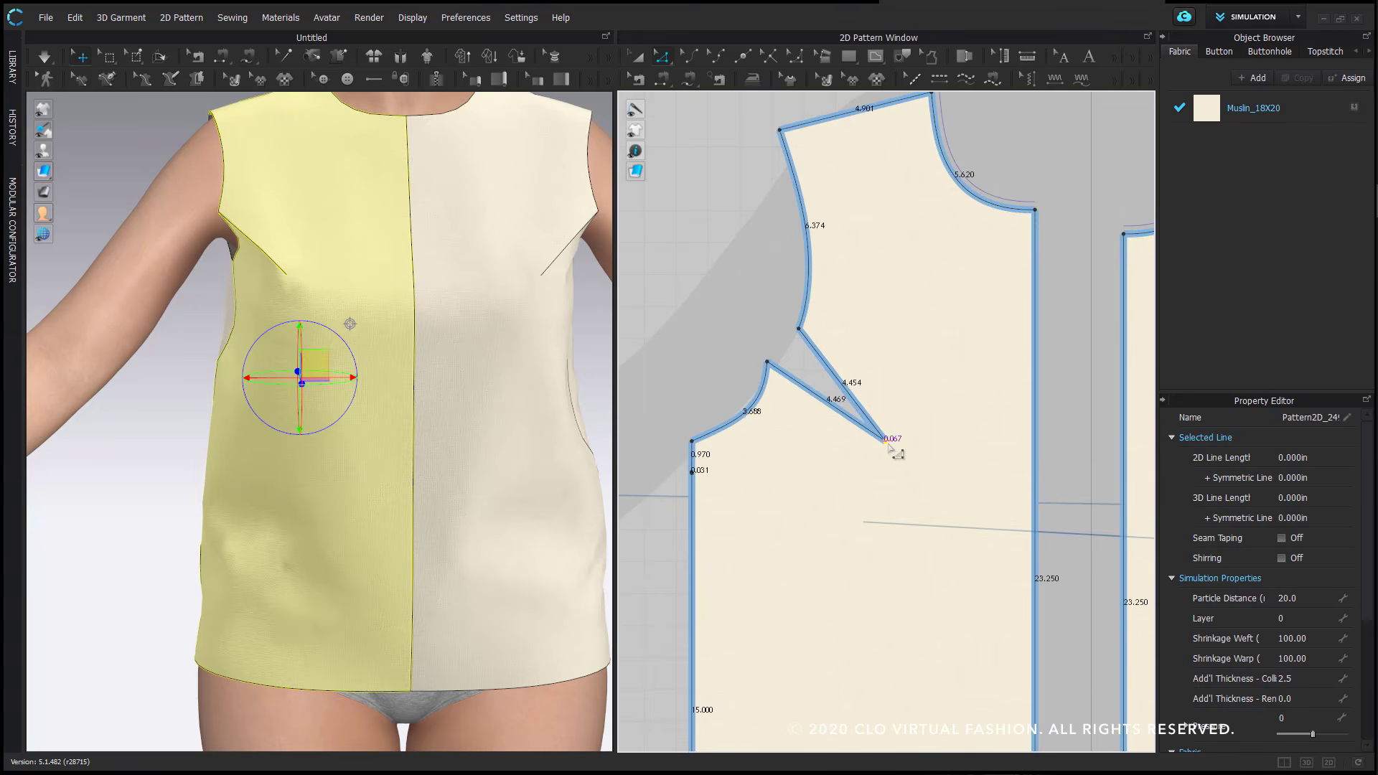
drag(891, 455, 894, 455)
click(762, 315)
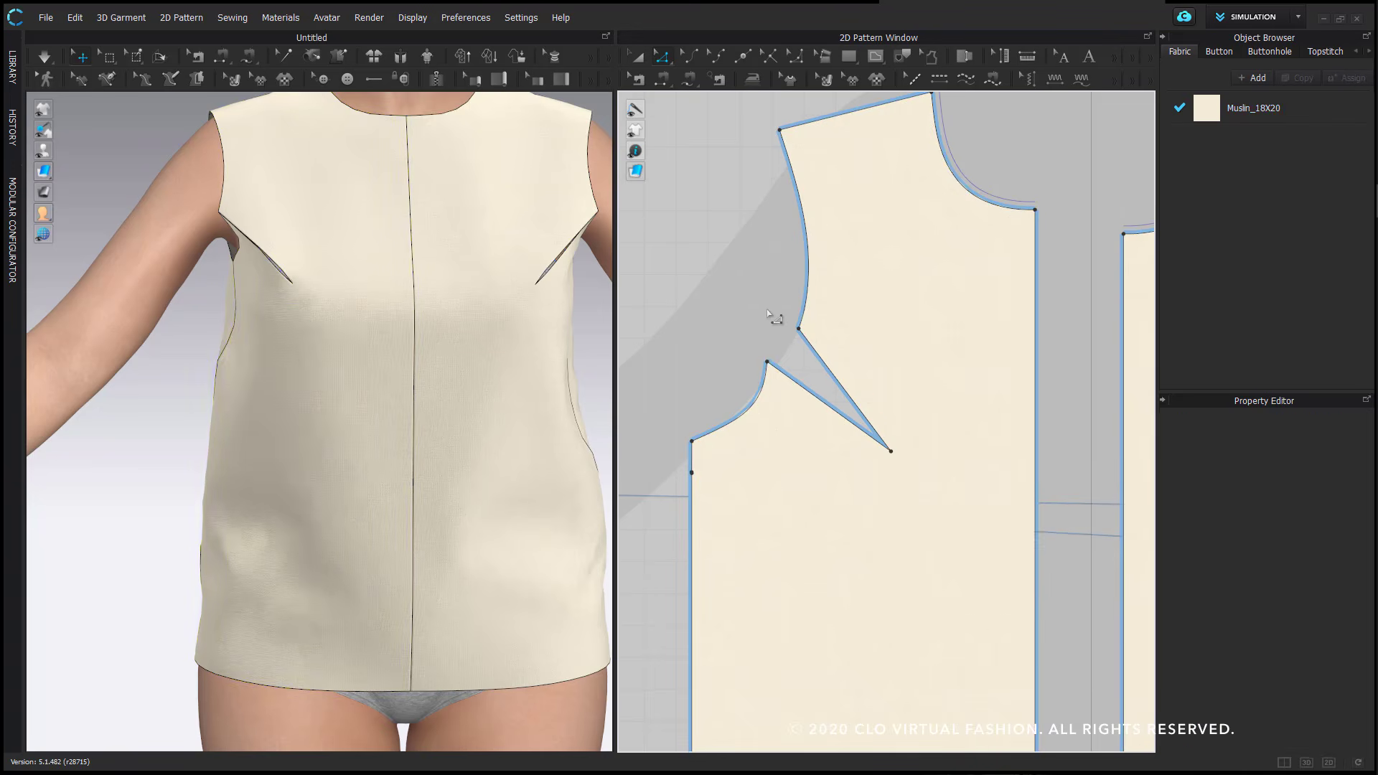
scroll(887, 454, up, 5)
click(908, 445)
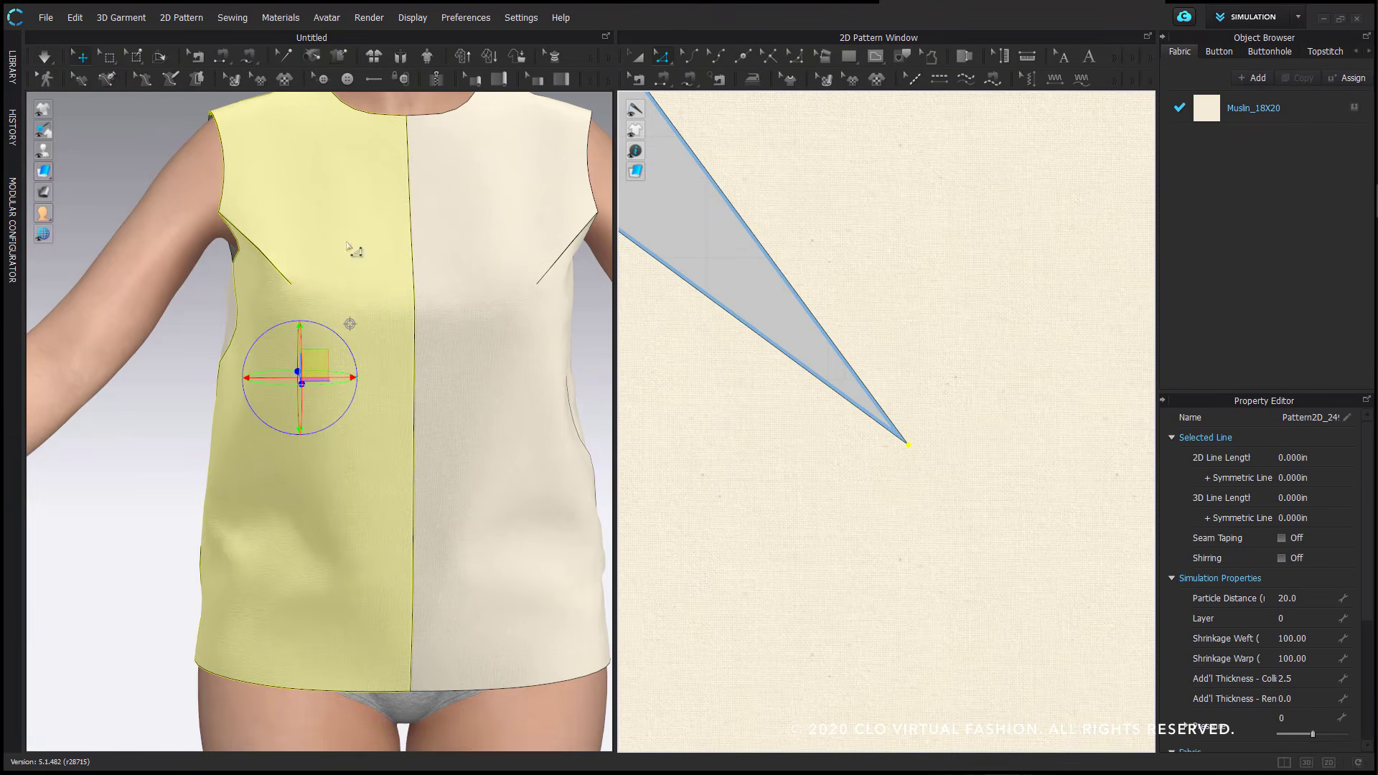
Make the 3D garment translucent and nudge the dart tip slightly down-right.
click(100, 175)
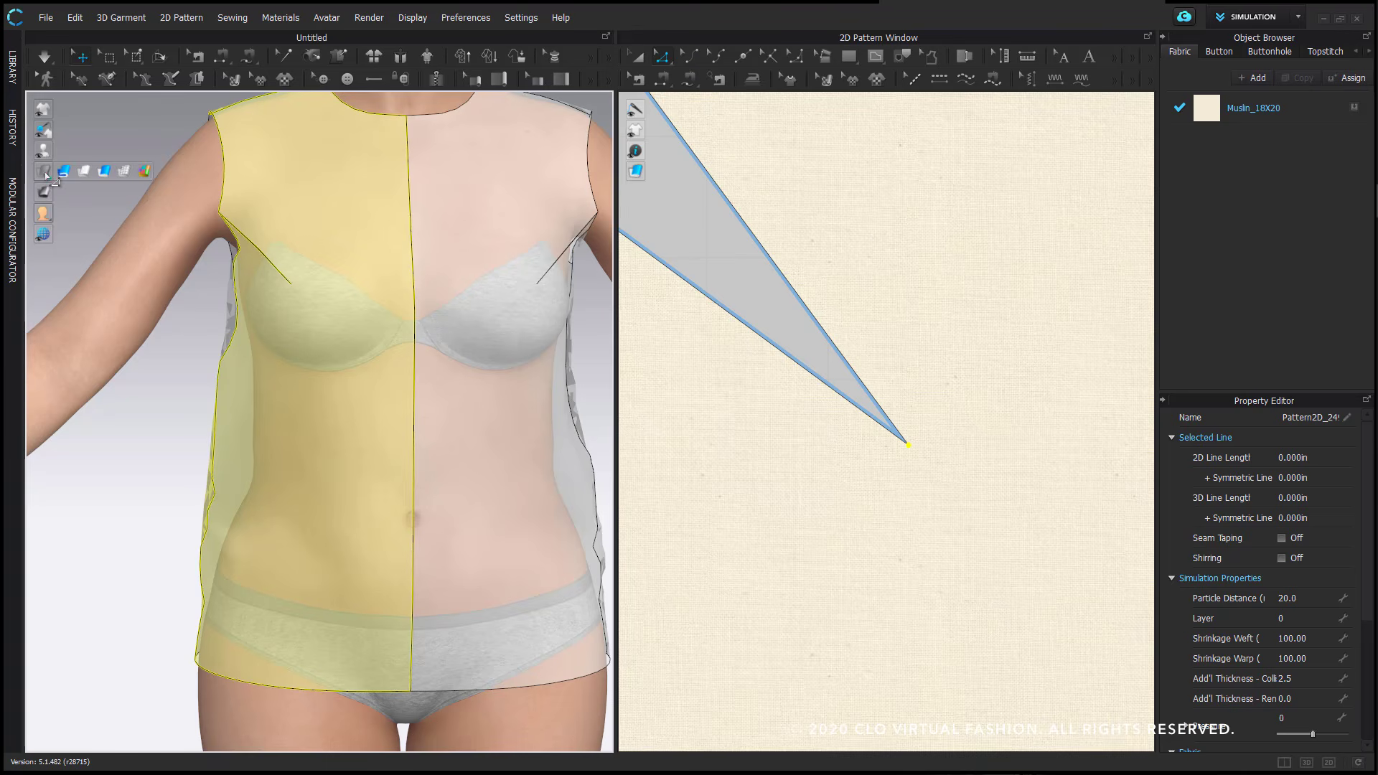
click(765, 280)
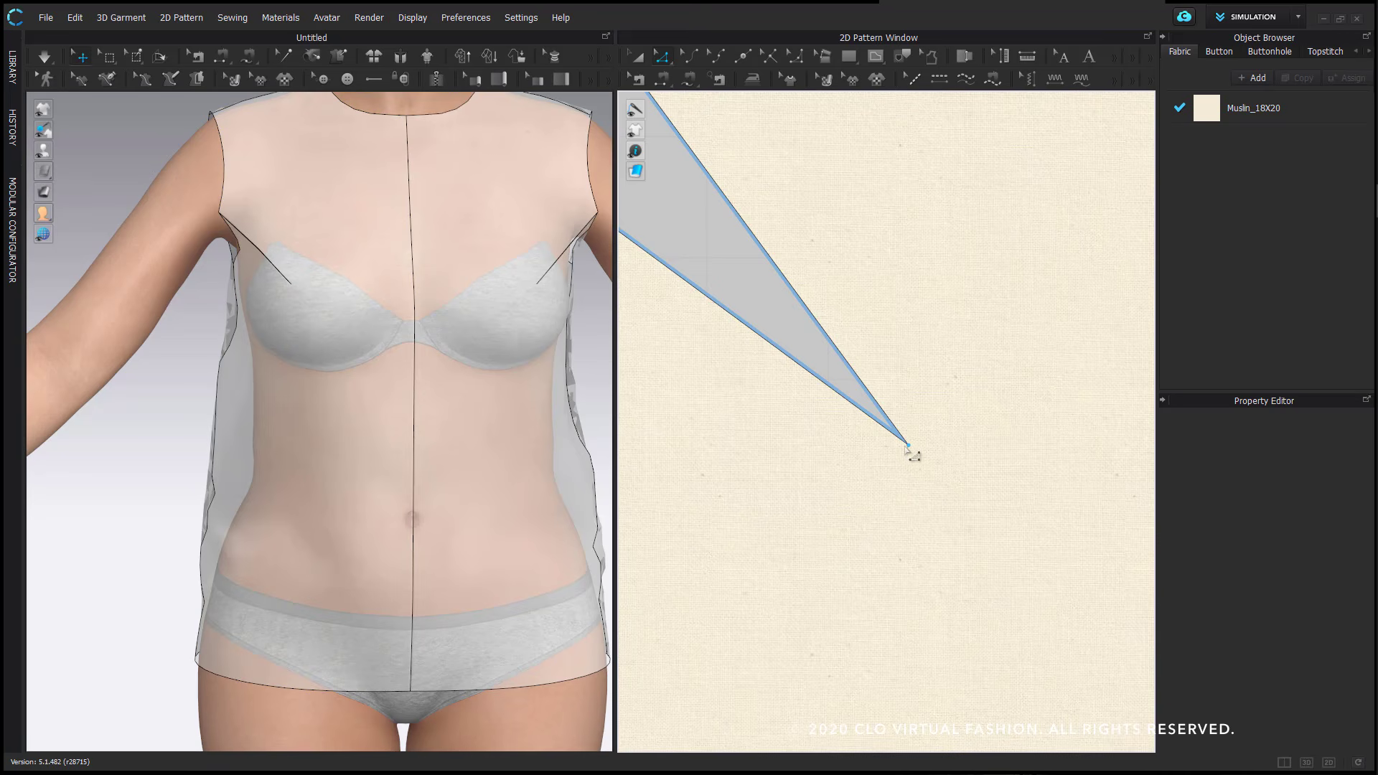
drag(906, 447, 934, 488)
Slide the dart's upper leg point along the armhole onto the lower corner.
key(4)
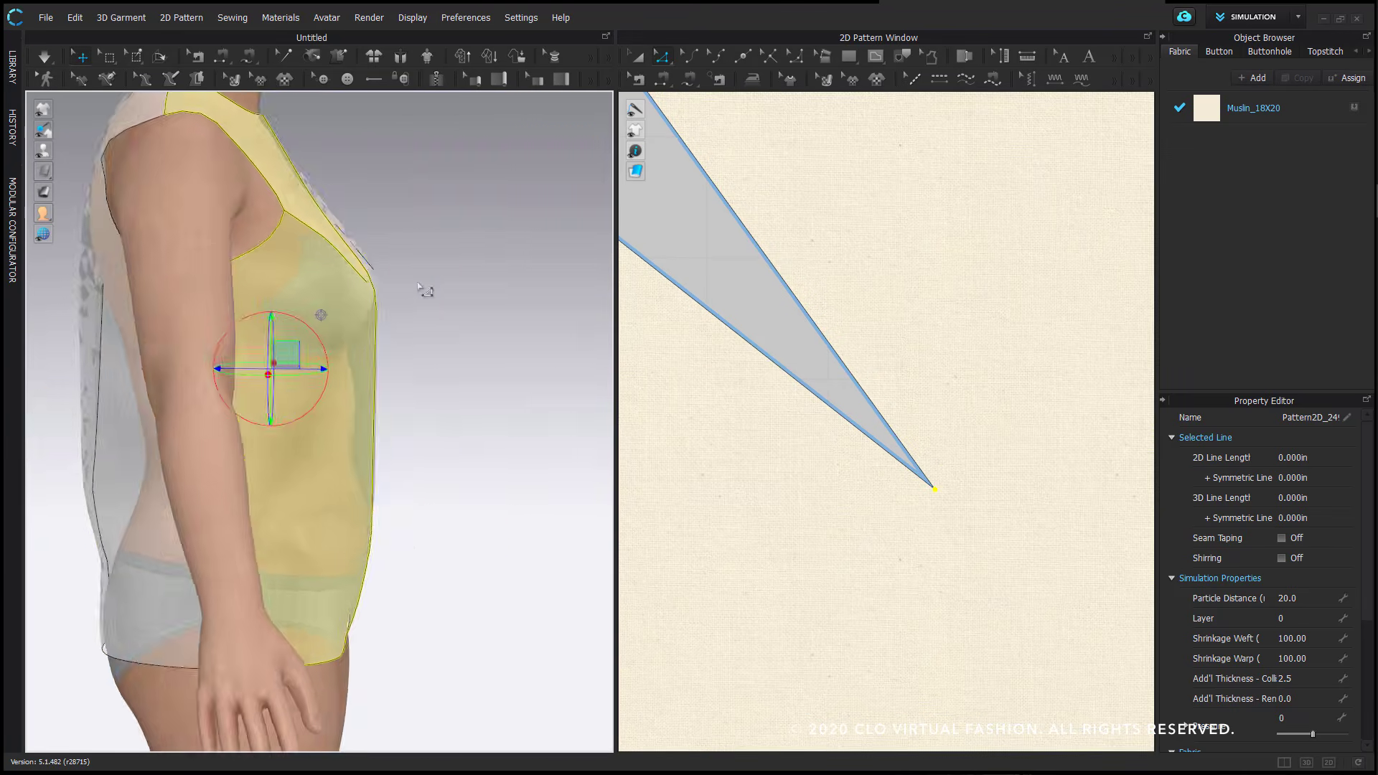
right_drag(418, 287, 359, 279)
scroll(435, 271, down, 2)
scroll(721, 222, down, 3)
middle_drag(725, 219, 888, 285)
middle_drag(797, 214, 802, 332)
scroll(832, 316, down, 5)
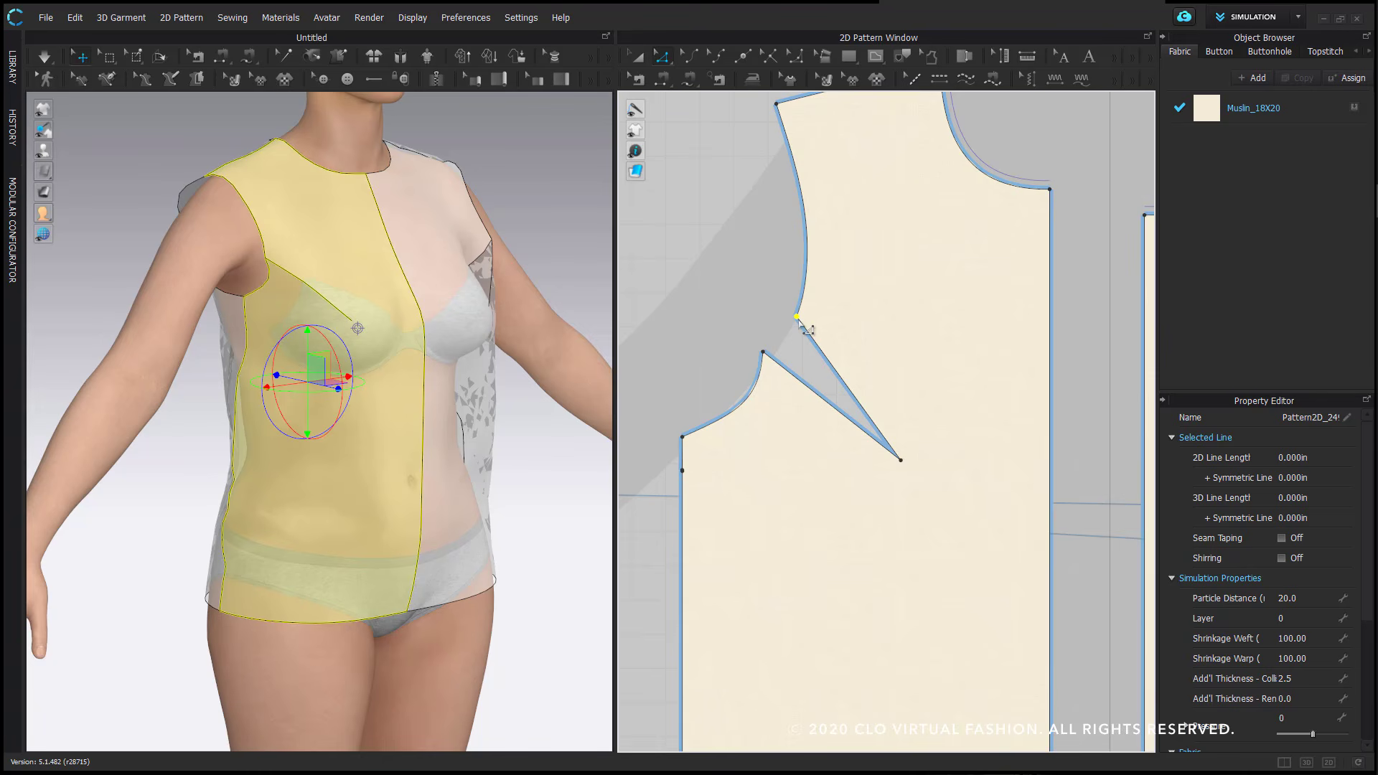
mouse_move(799, 321)
mouse_down()
mouse_move(820, 303)
mouse_move(814, 318)
mouse_move(805, 304)
mouse_move(830, 224)
mouse_move(856, 356)
mouse_move(825, 330)
mouse_move(922, 280)
mouse_move(916, 224)
mouse_move(920, 252)
mouse_move(811, 320)
mouse_move(915, 290)
mouse_move(857, 287)
mouse_move(785, 345)
mouse_up()
scroll(805, 303, up, 5)
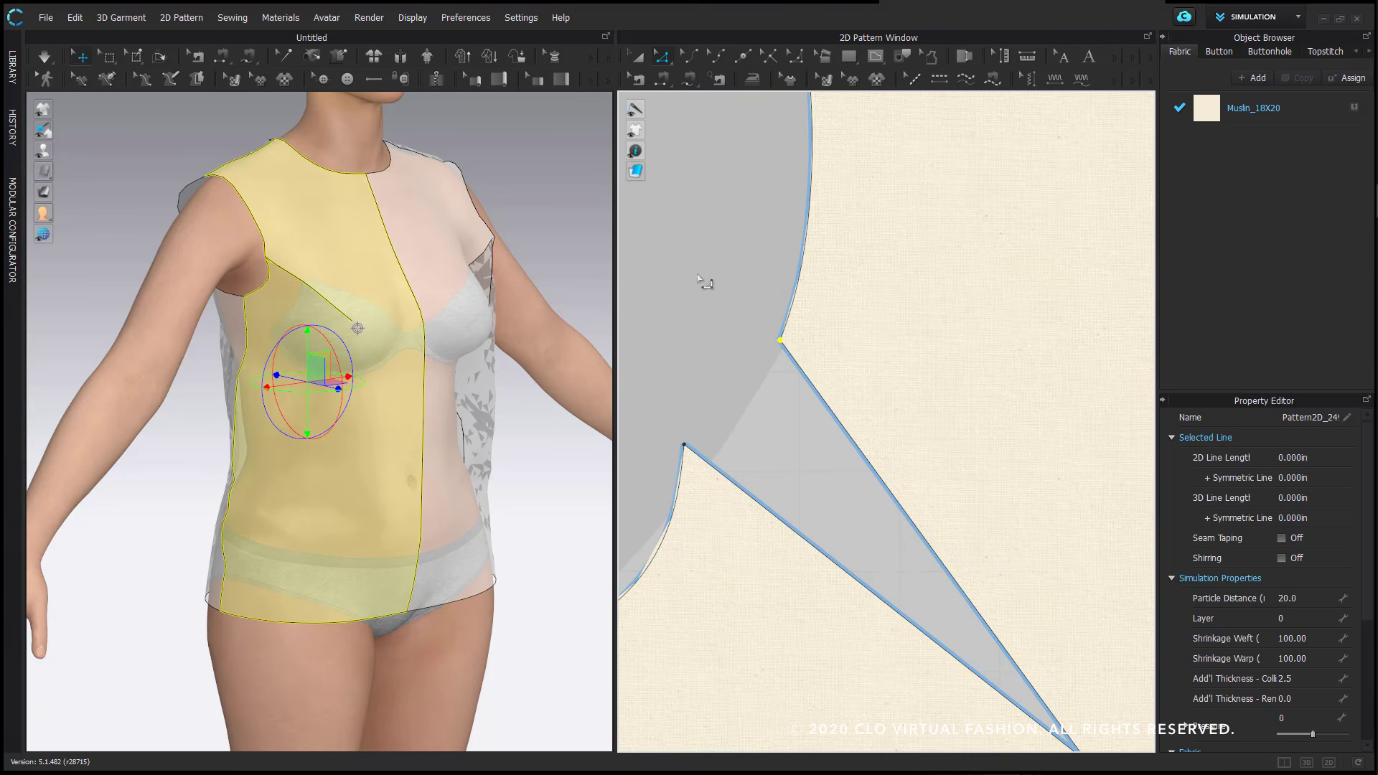
click(720, 247)
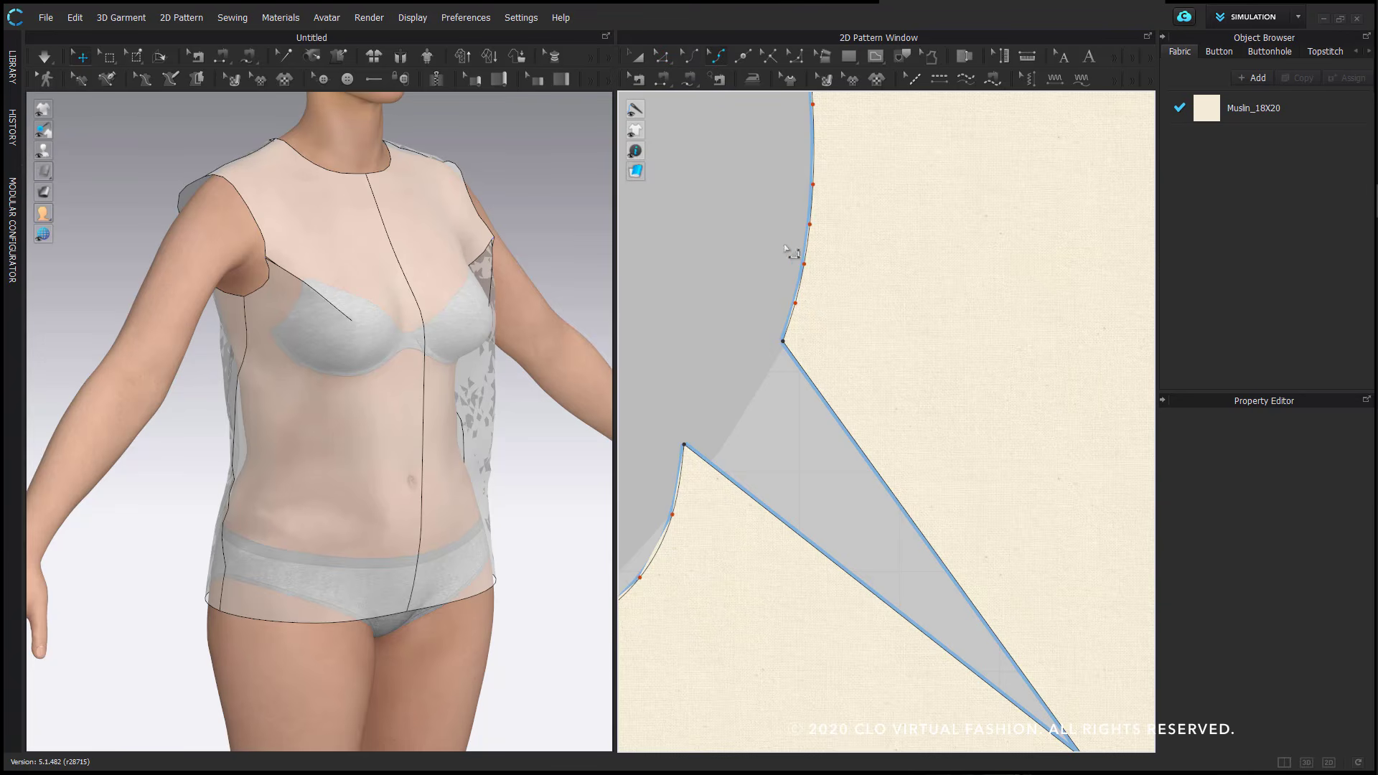
Move the dart's upper armhole point 0.25 in up the armhole.
drag(819, 316, 820, 317)
click(821, 318)
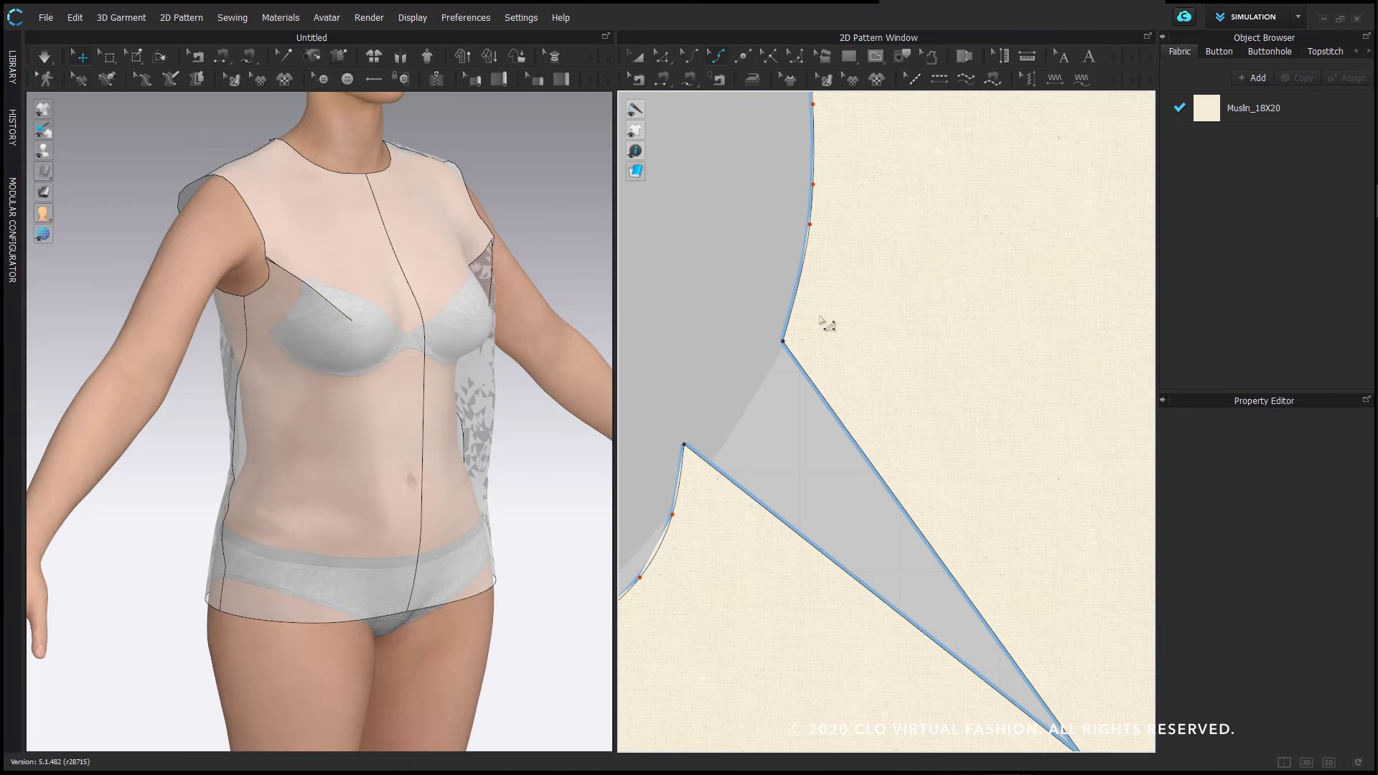
click(662, 57)
scroll(804, 282, down, 2)
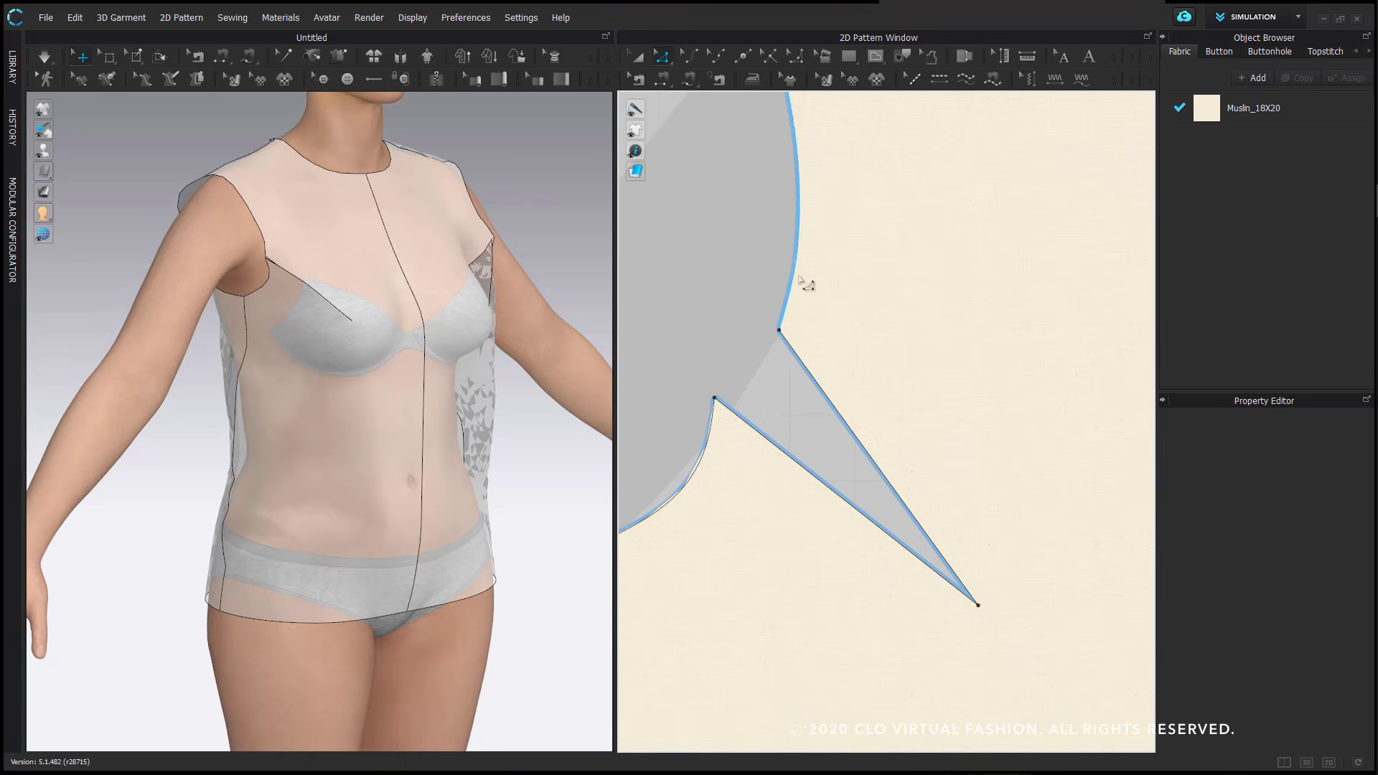
click(779, 331)
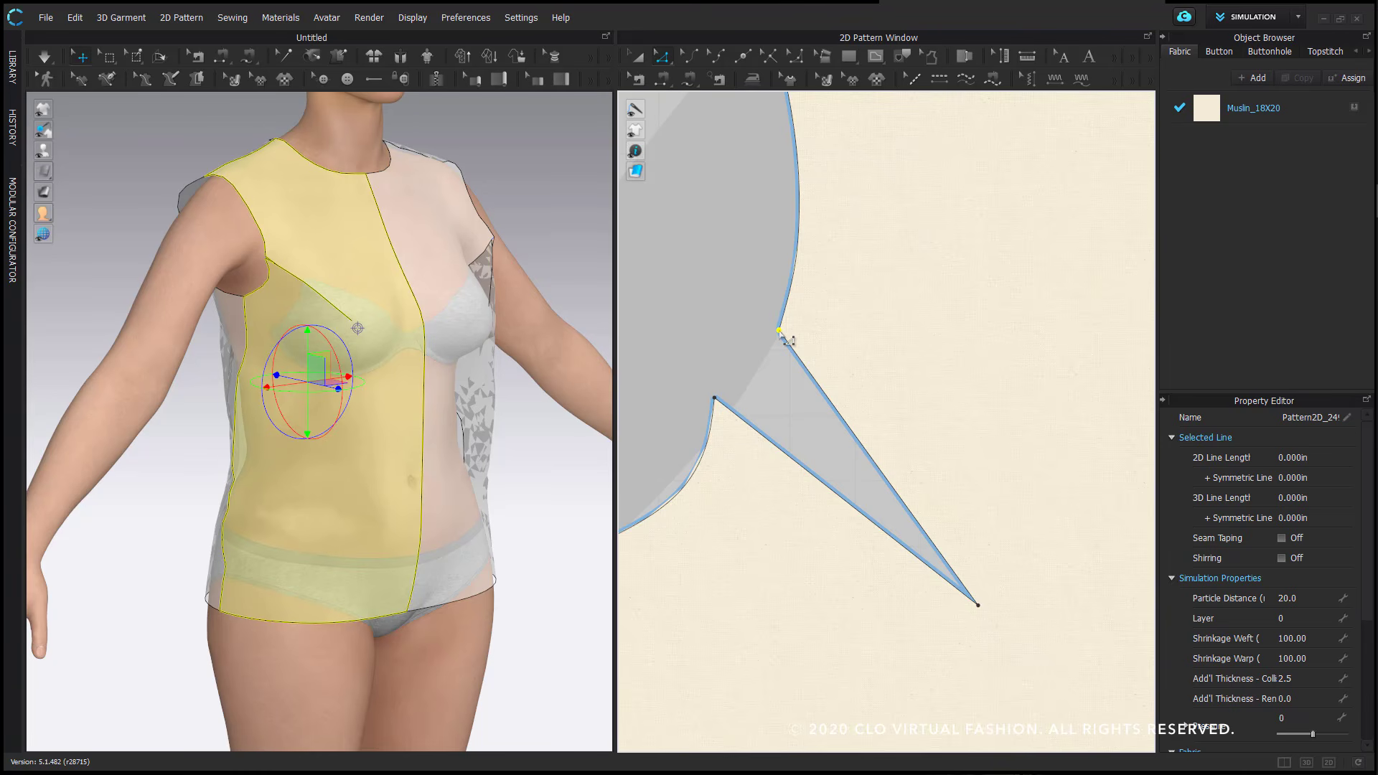
drag(780, 333, 587, 255)
right_click(807, 293)
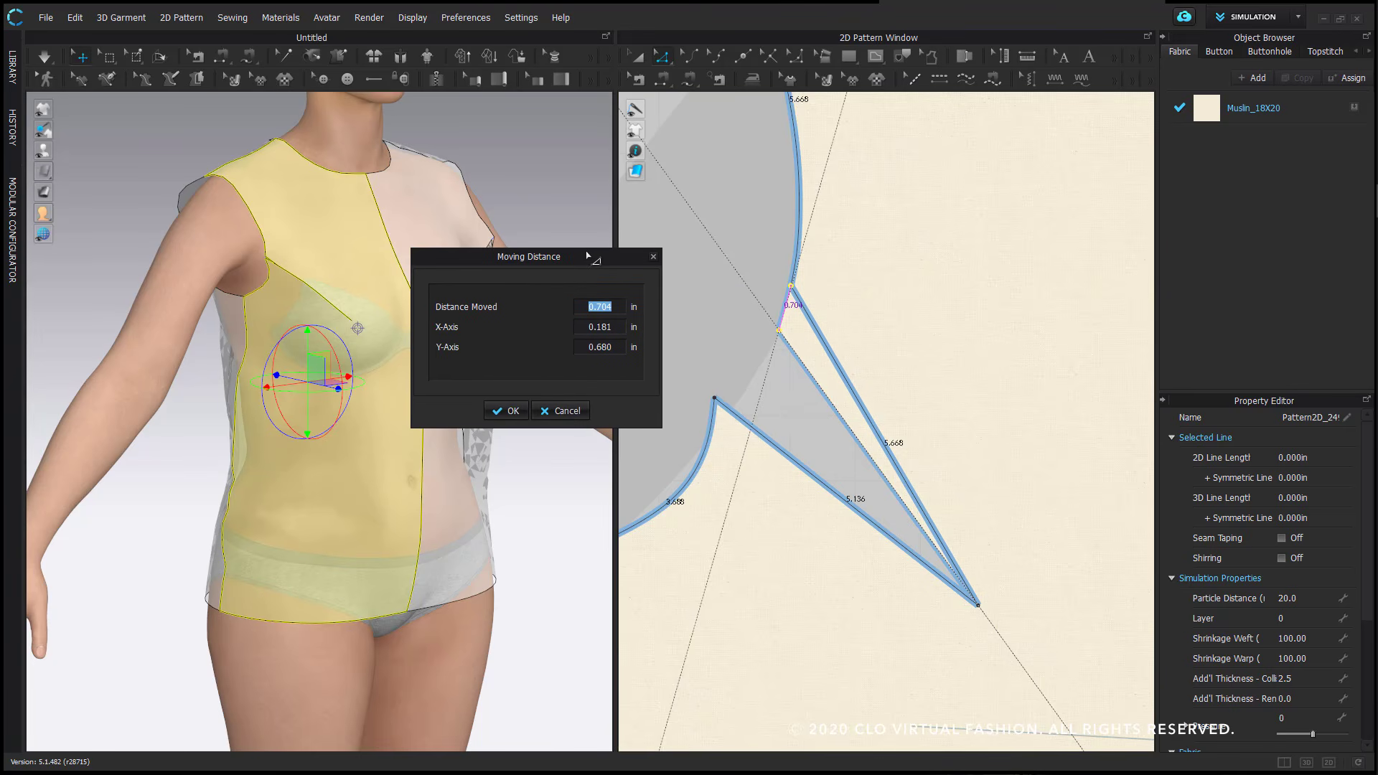
text(.25)
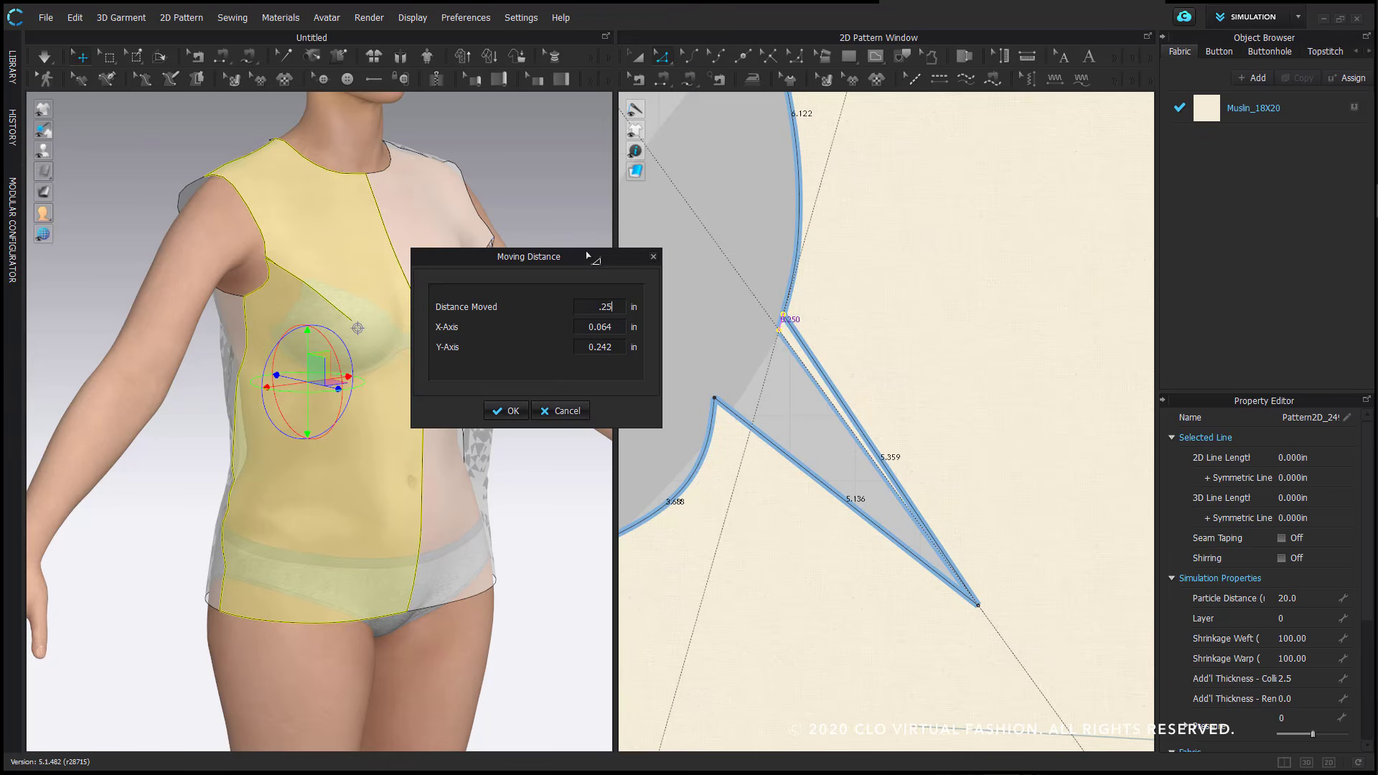
key(Return)
Move the dart tip point downward by an exact Moving Distance.
scroll(707, 307, down, 4)
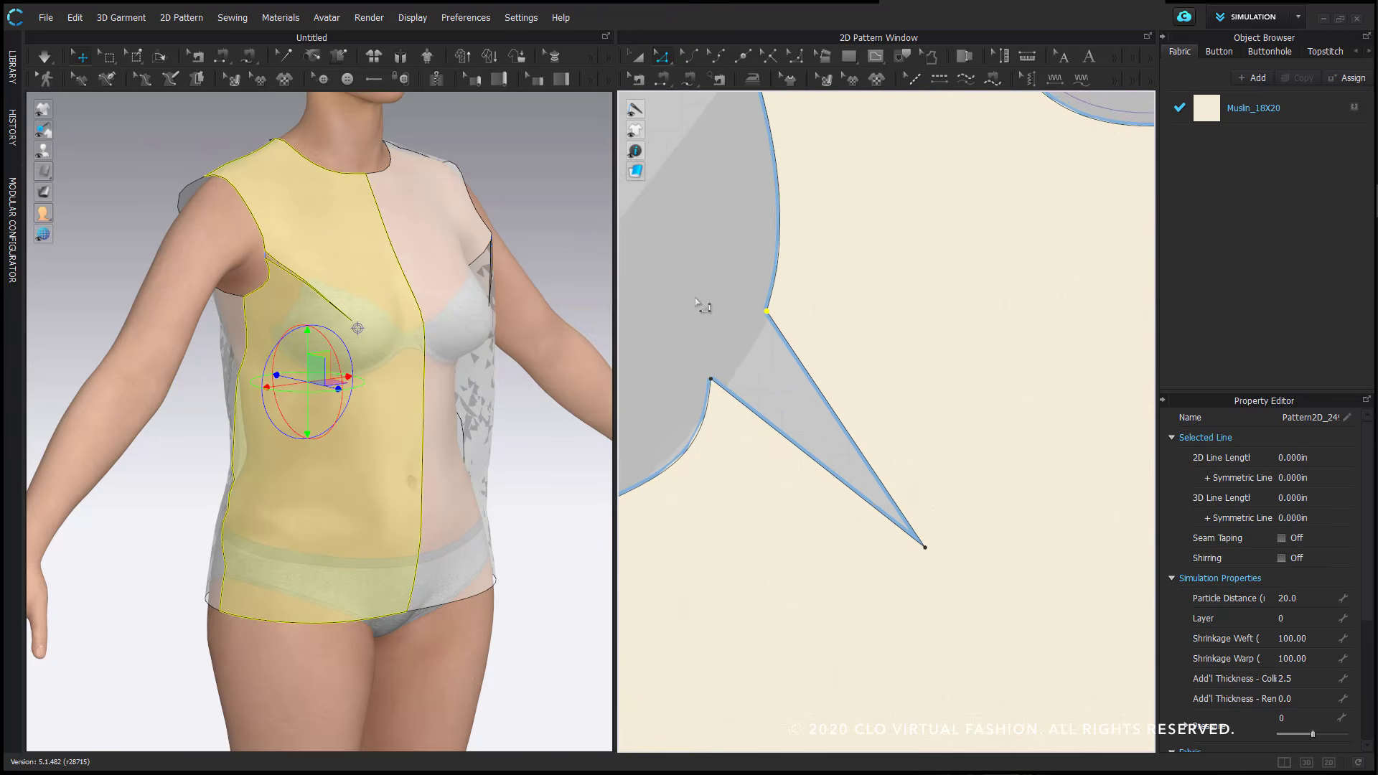
click(723, 307)
scroll(725, 309, up, 4)
middle_drag(753, 319, 801, 318)
drag(773, 346, 777, 374)
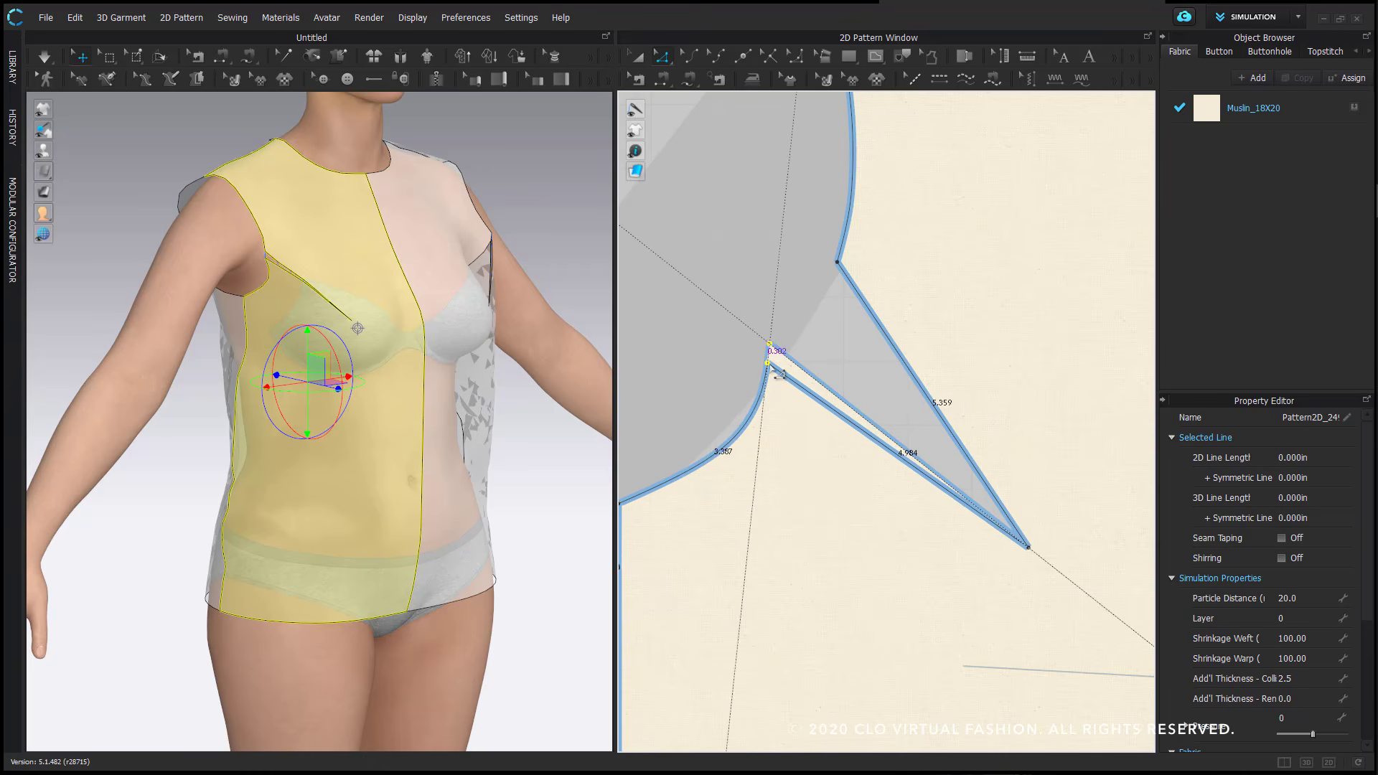
right_click(777, 374)
drag(721, 279, 506, 275)
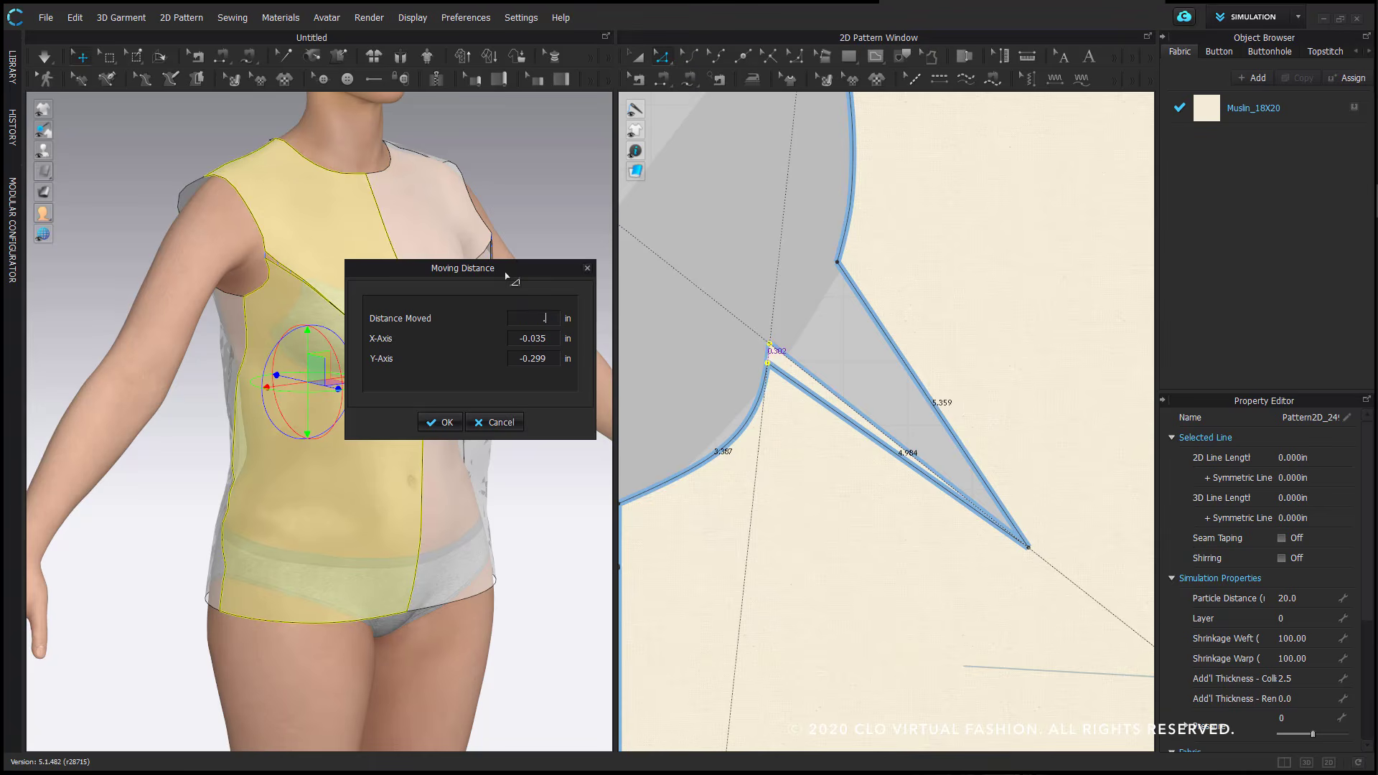
key(Return)
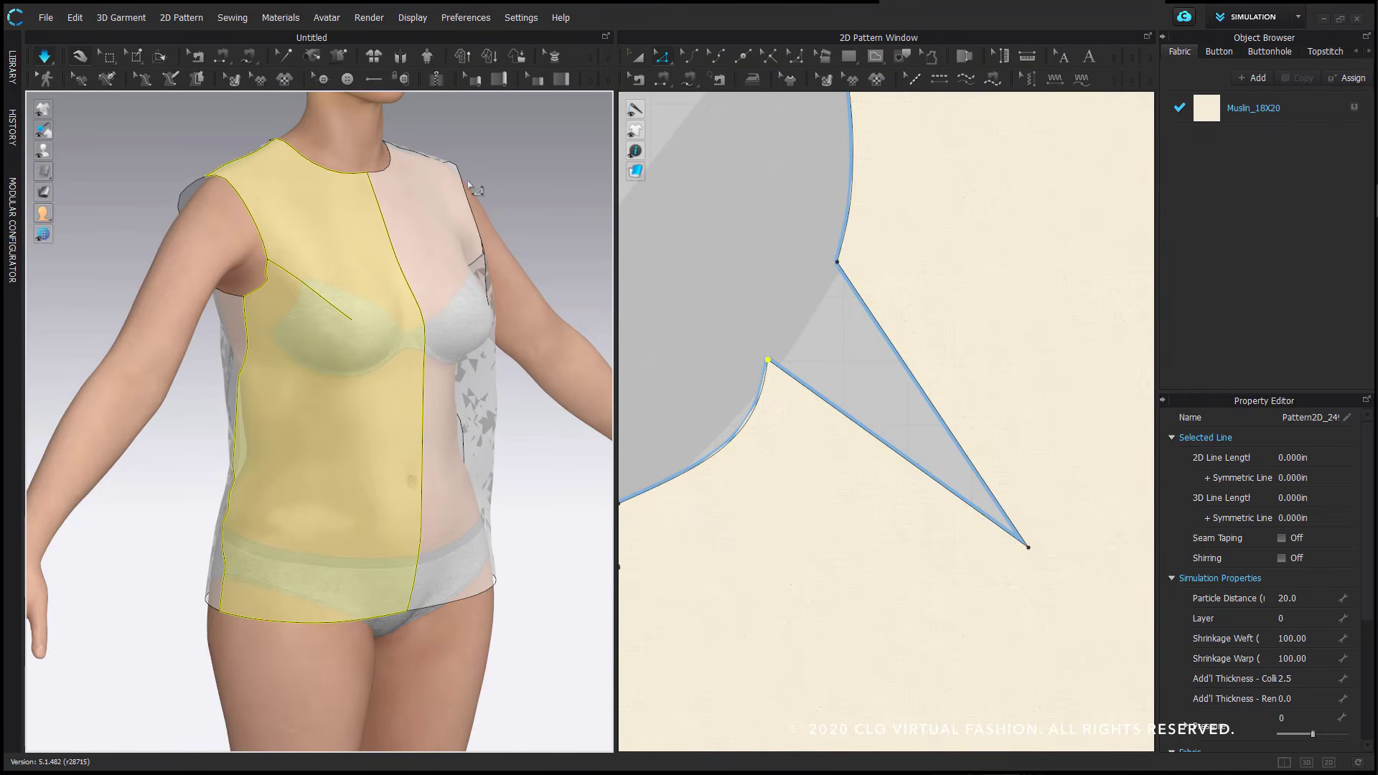
Switch the 3D garment display to opaque textured fabric and inspect the fit.
key(space)
click(541, 156)
right_drag(520, 289, 465, 287)
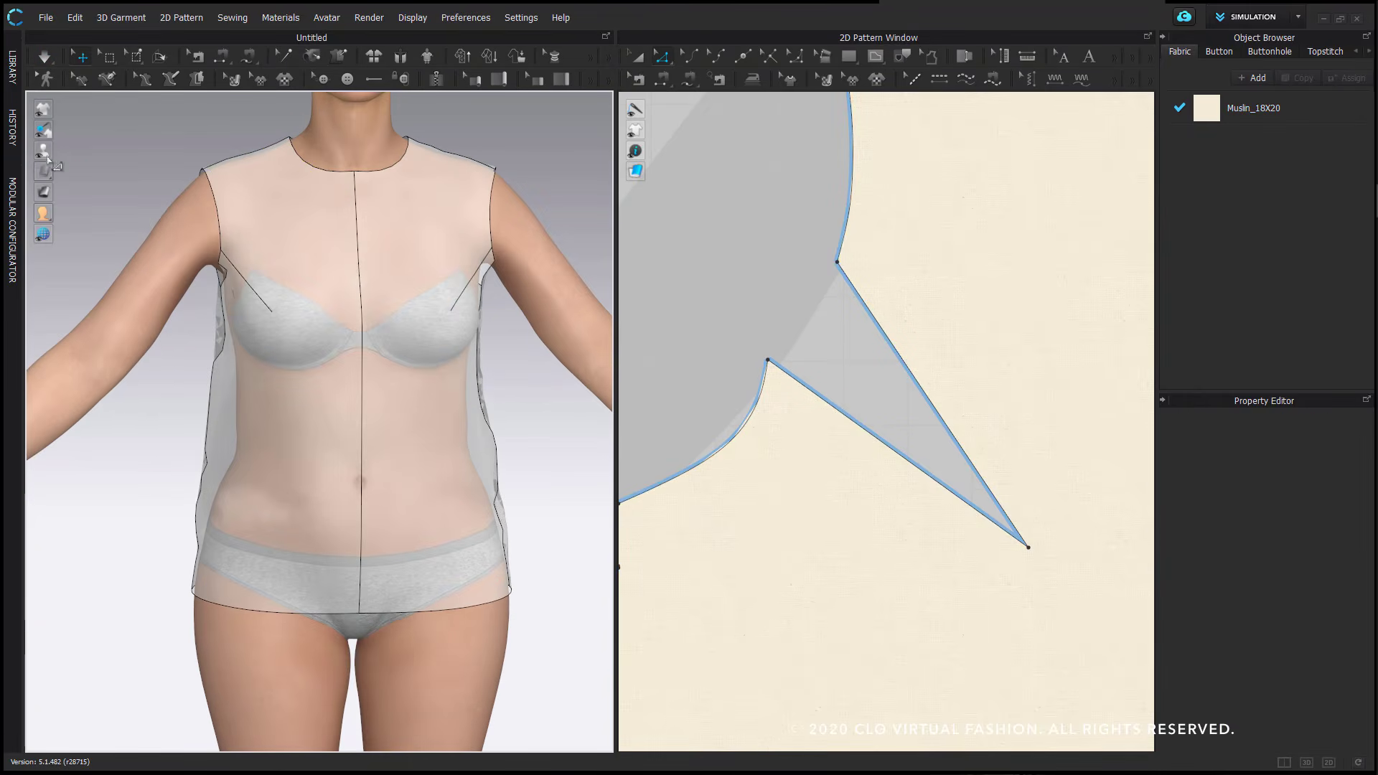
click(44, 170)
click(64, 171)
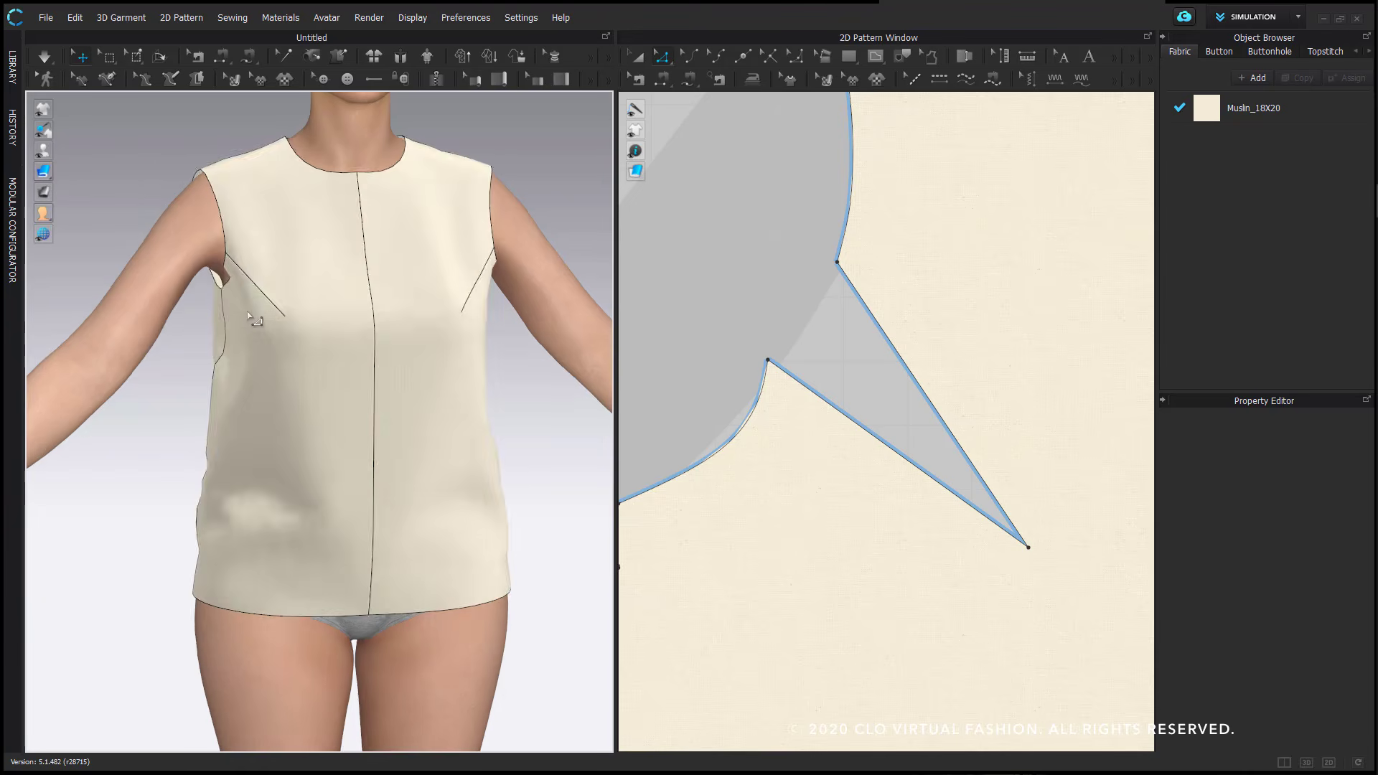
right_drag(256, 299, 363, 277)
right_drag(323, 388, 258, 308)
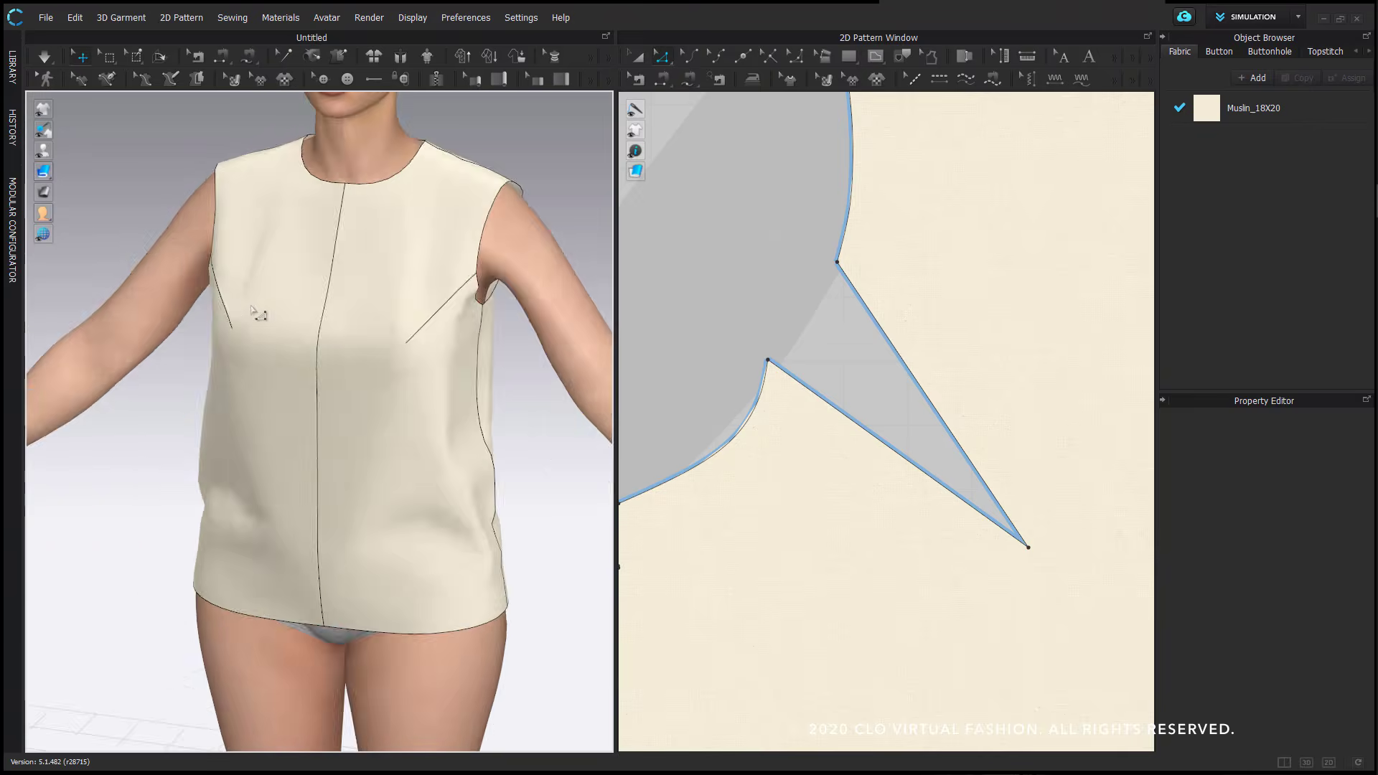
scroll(762, 345, down, 3)
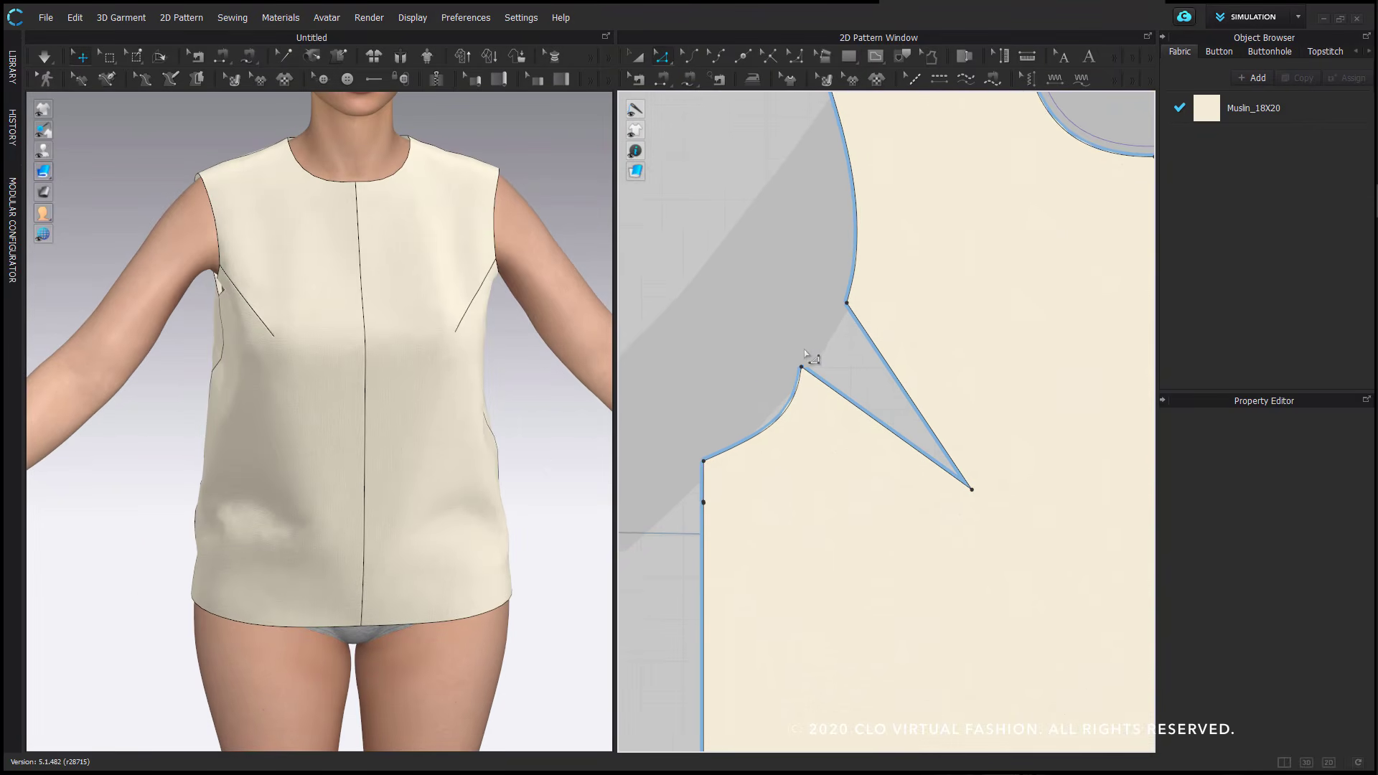
Shift another front dart point by 0.25 in.
click(829, 327)
drag(826, 323, 828, 316)
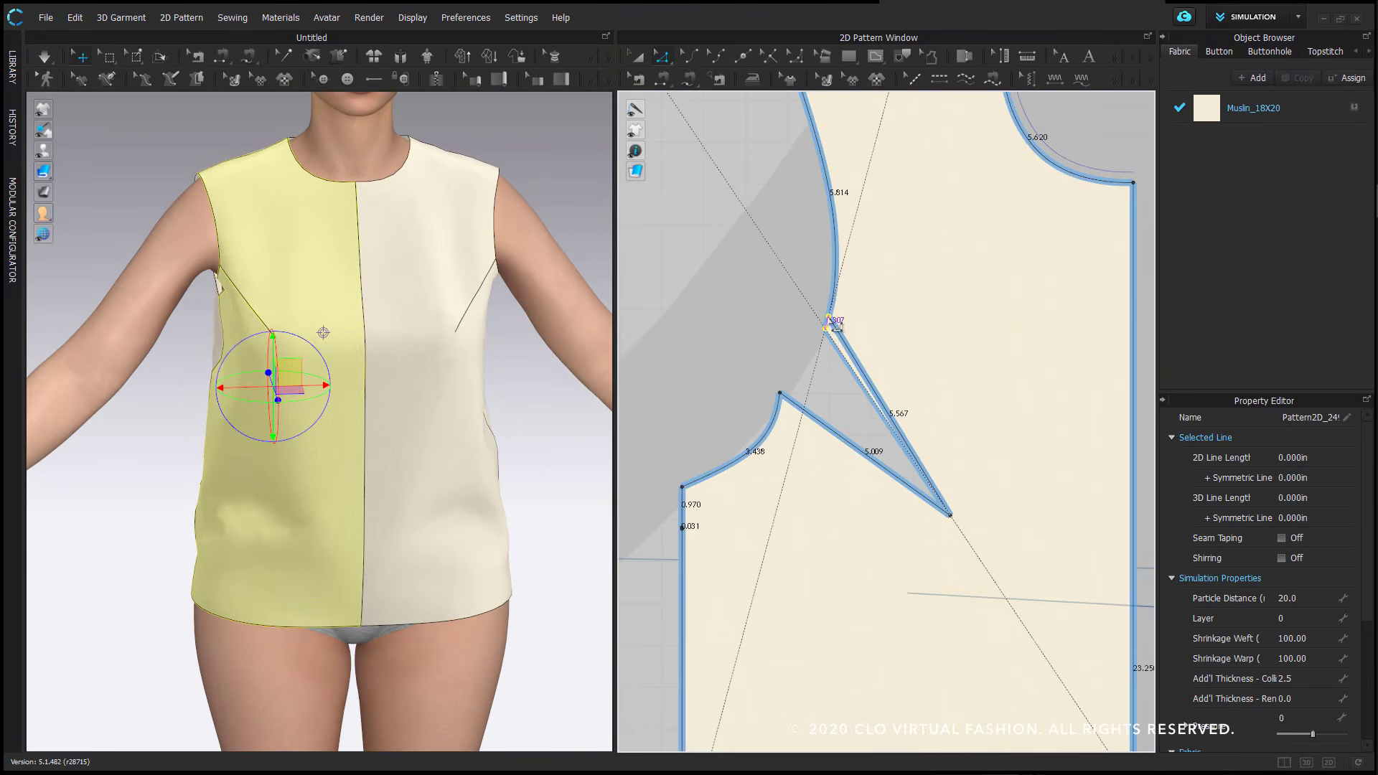
right_click(828, 316)
text(.25)
key(Return)
click(792, 359)
Delete the armhole curve point below the dart.
key(v)
scroll(784, 380, up, 5)
right_click(761, 473)
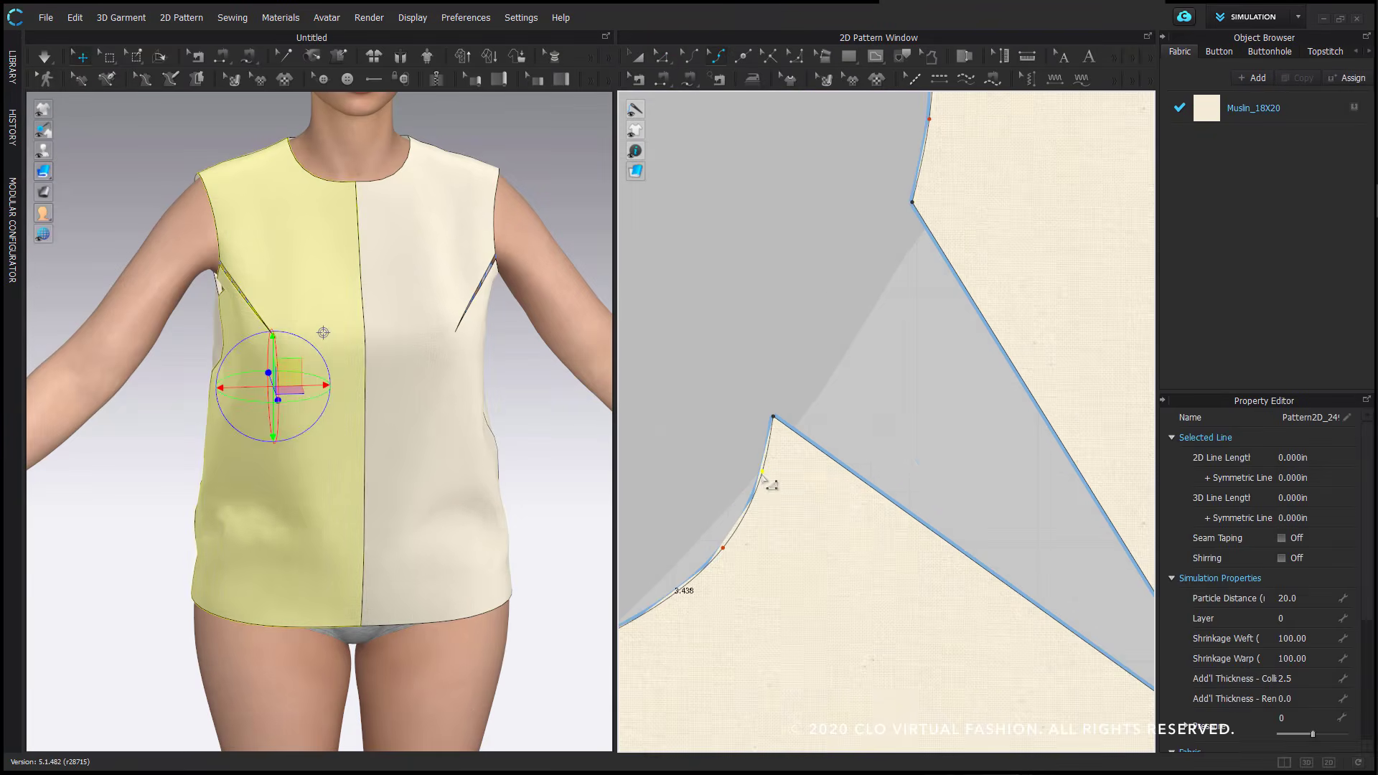
click(793, 486)
scroll(798, 390, down, 4)
click(662, 57)
Nudge the dart vertex slightly upward and simulate so the darts drape closed.
drag(796, 423, 795, 428)
drag(788, 420, 795, 425)
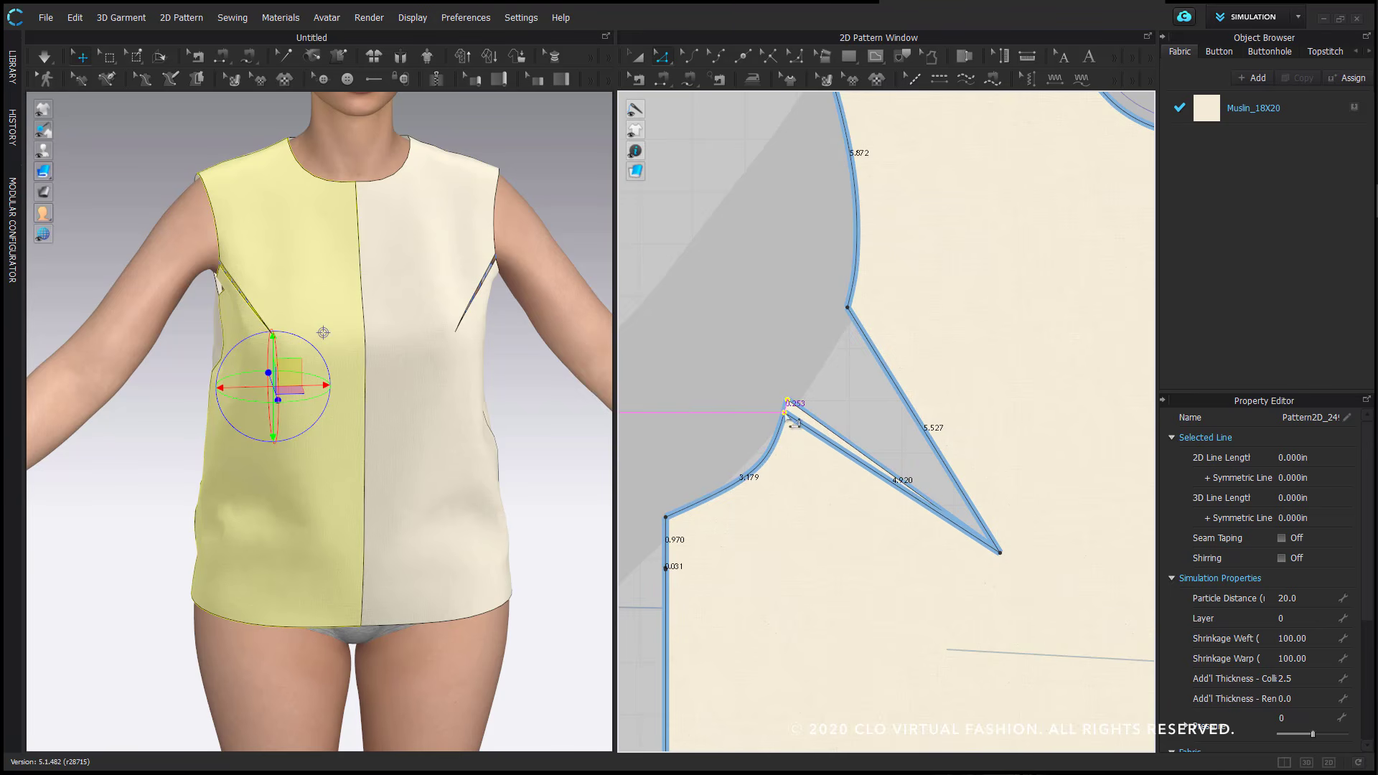
key(Return)
key(Return)
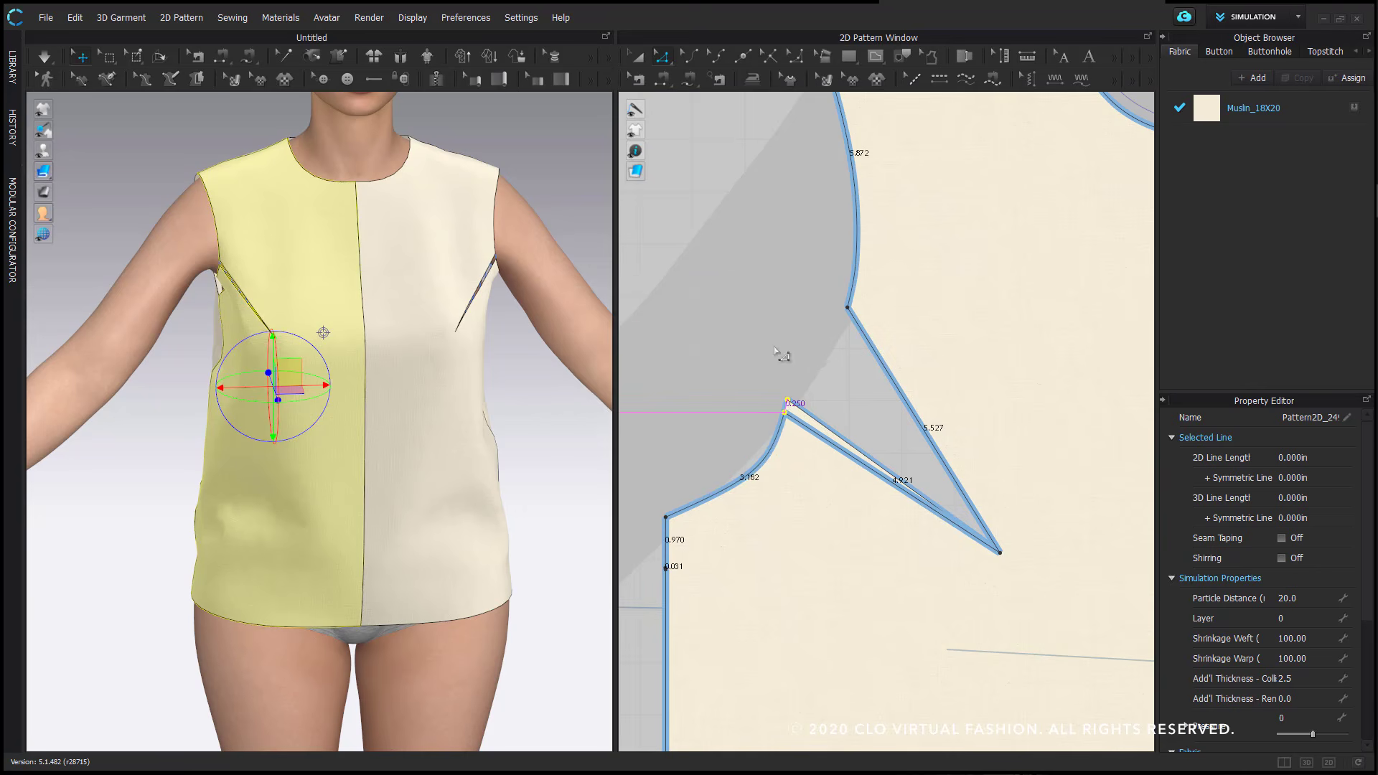
key(space)
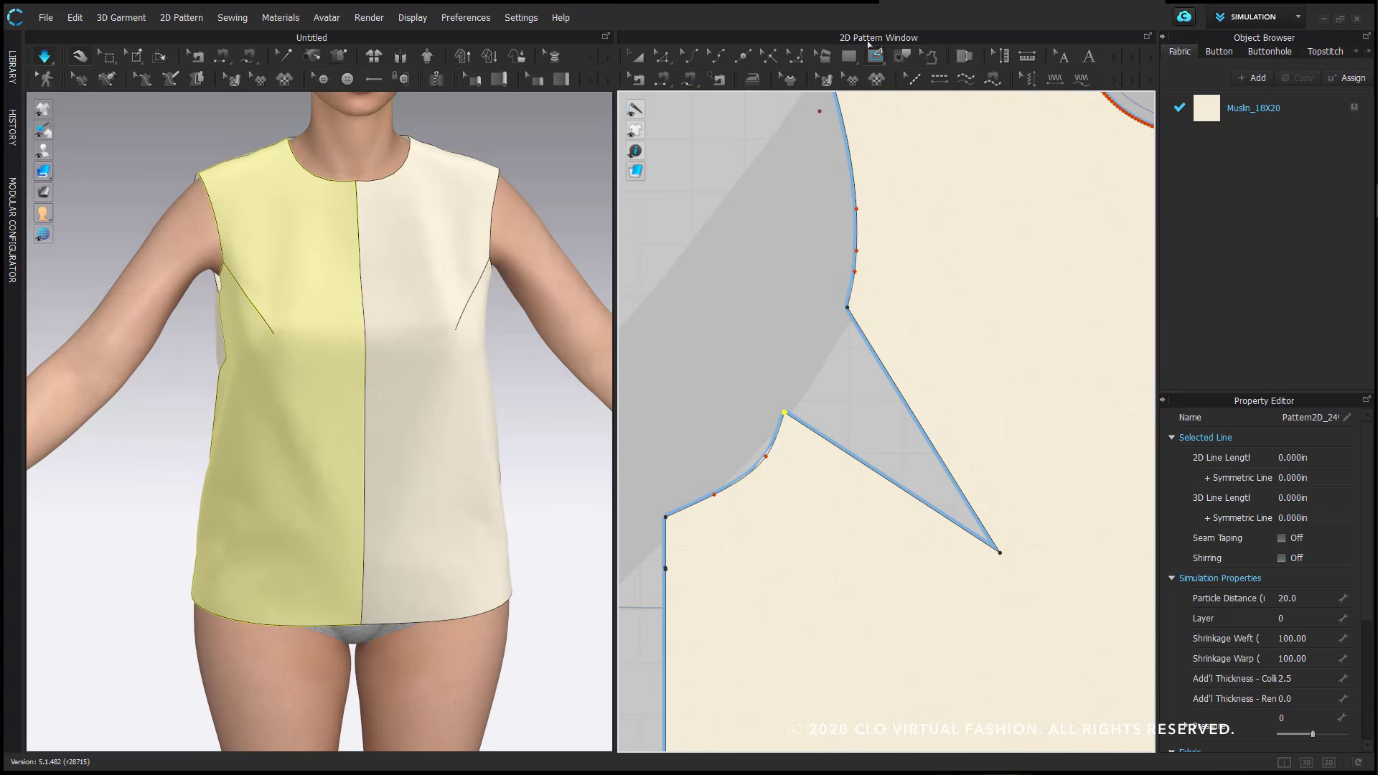
click(875, 56)
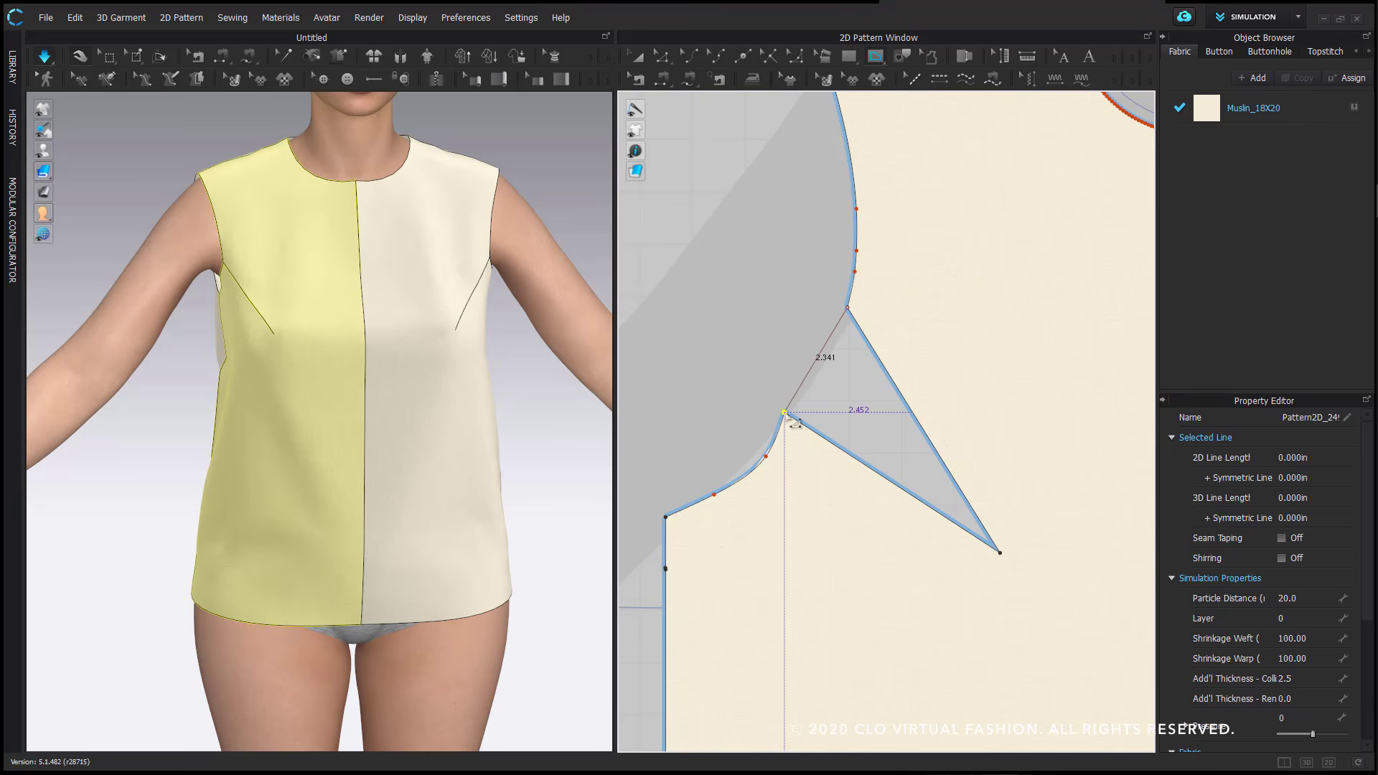
double_click(784, 413)
click(662, 56)
click(692, 277)
right_drag(359, 331, 459, 307)
scroll(305, 327, down, 2)
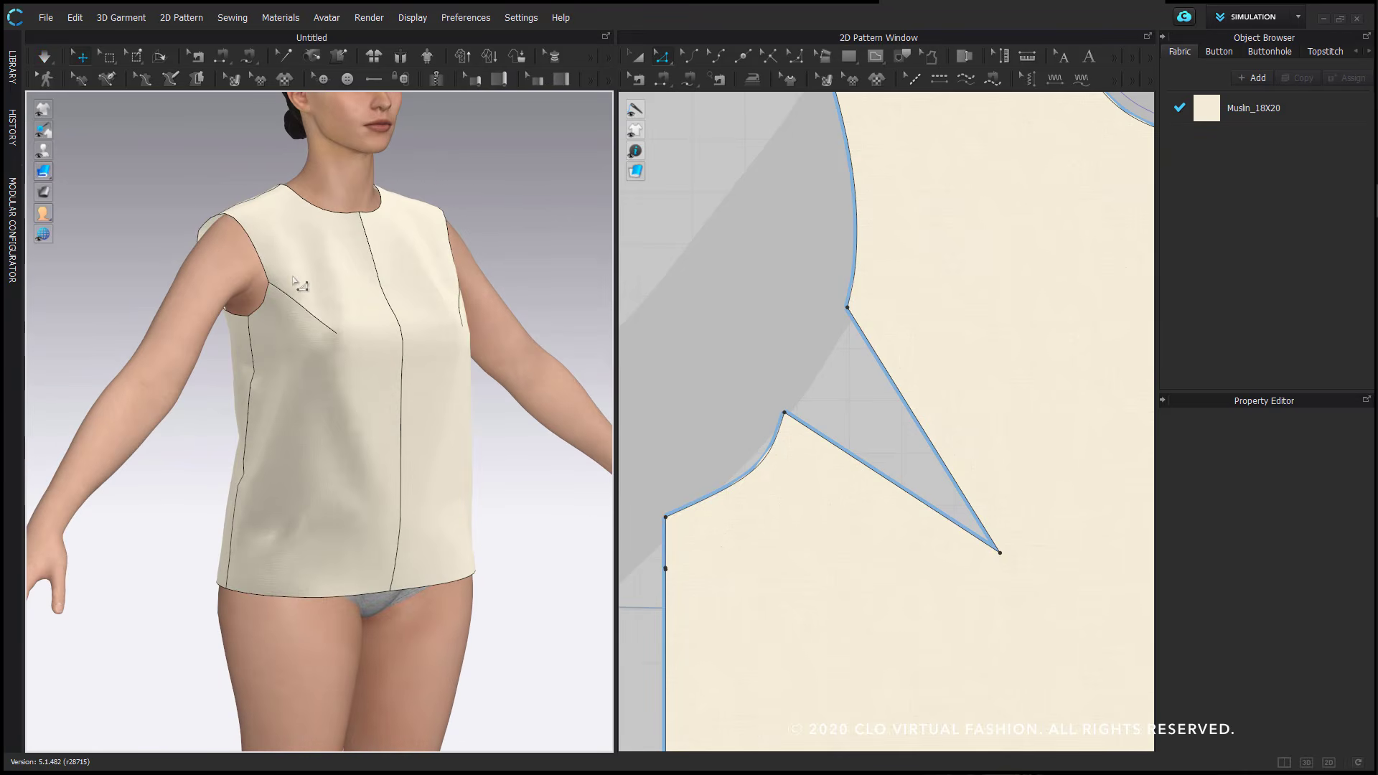
Select the armhole dart point, undo the last change, and re-run the simulation.
key(space)
click(292, 275)
scroll(780, 350, down, 2)
click(779, 348)
click(777, 443)
click(778, 350)
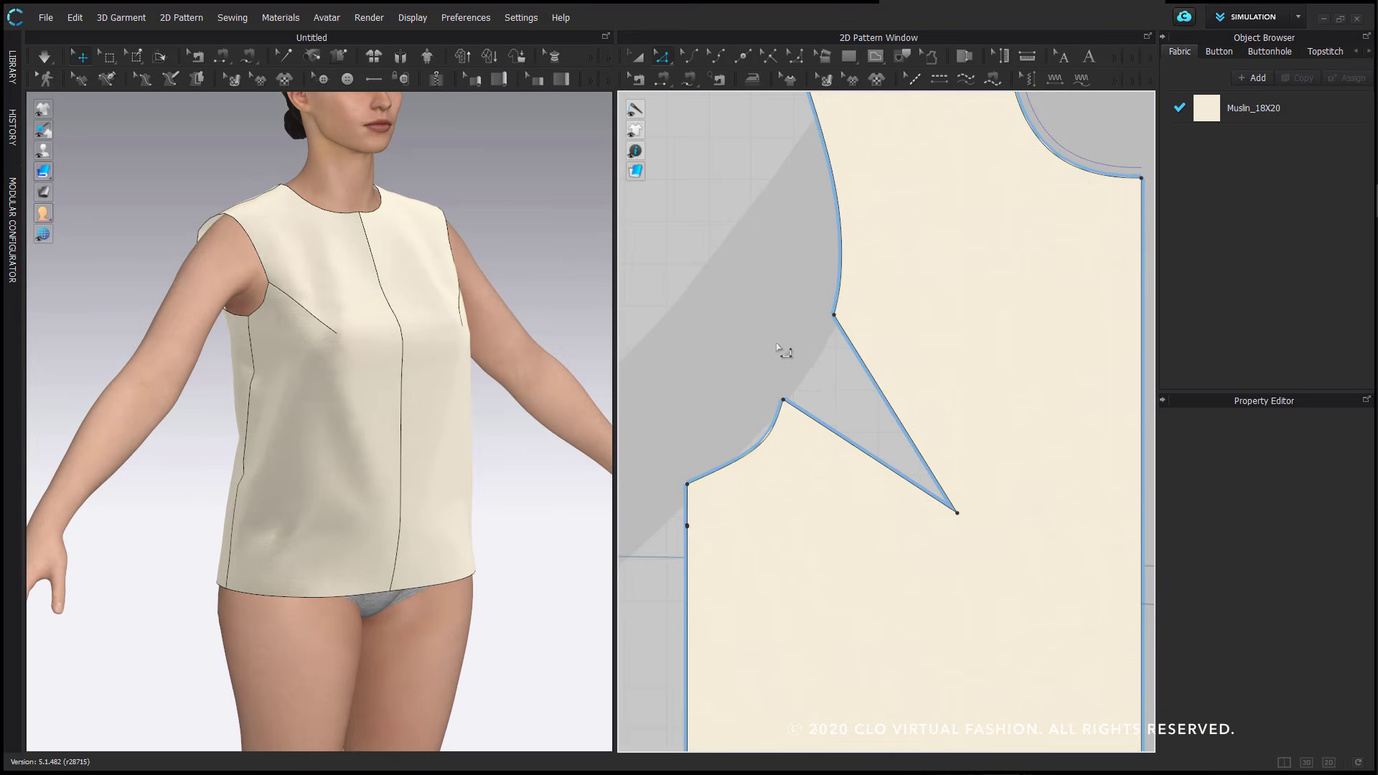
click(783, 399)
key(space)
key(ctrl+z)
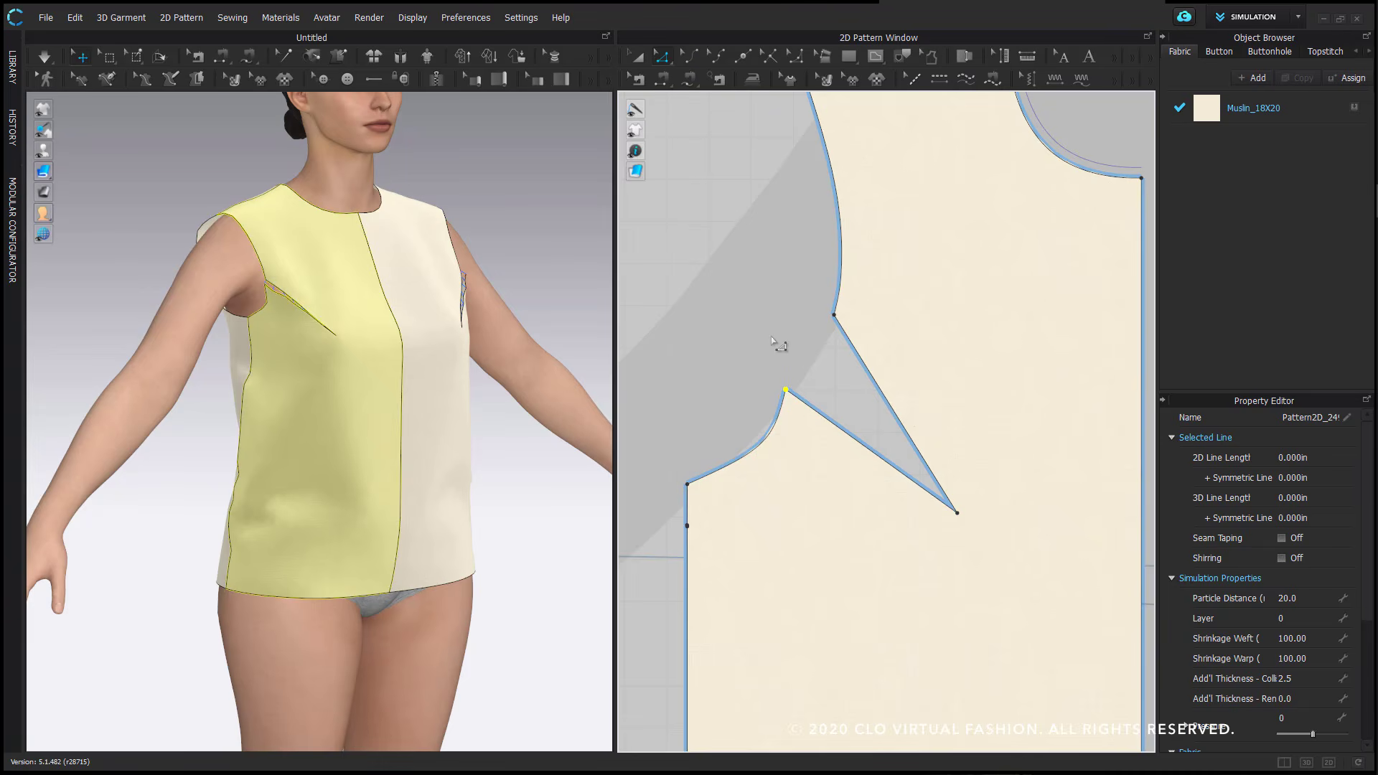
click(772, 339)
key(space)
Orbit around the draped top to check the darts from front and side.
right_drag(312, 299, 281, 288)
right_drag(369, 308, 508, 308)
scroll(475, 295, up, 2)
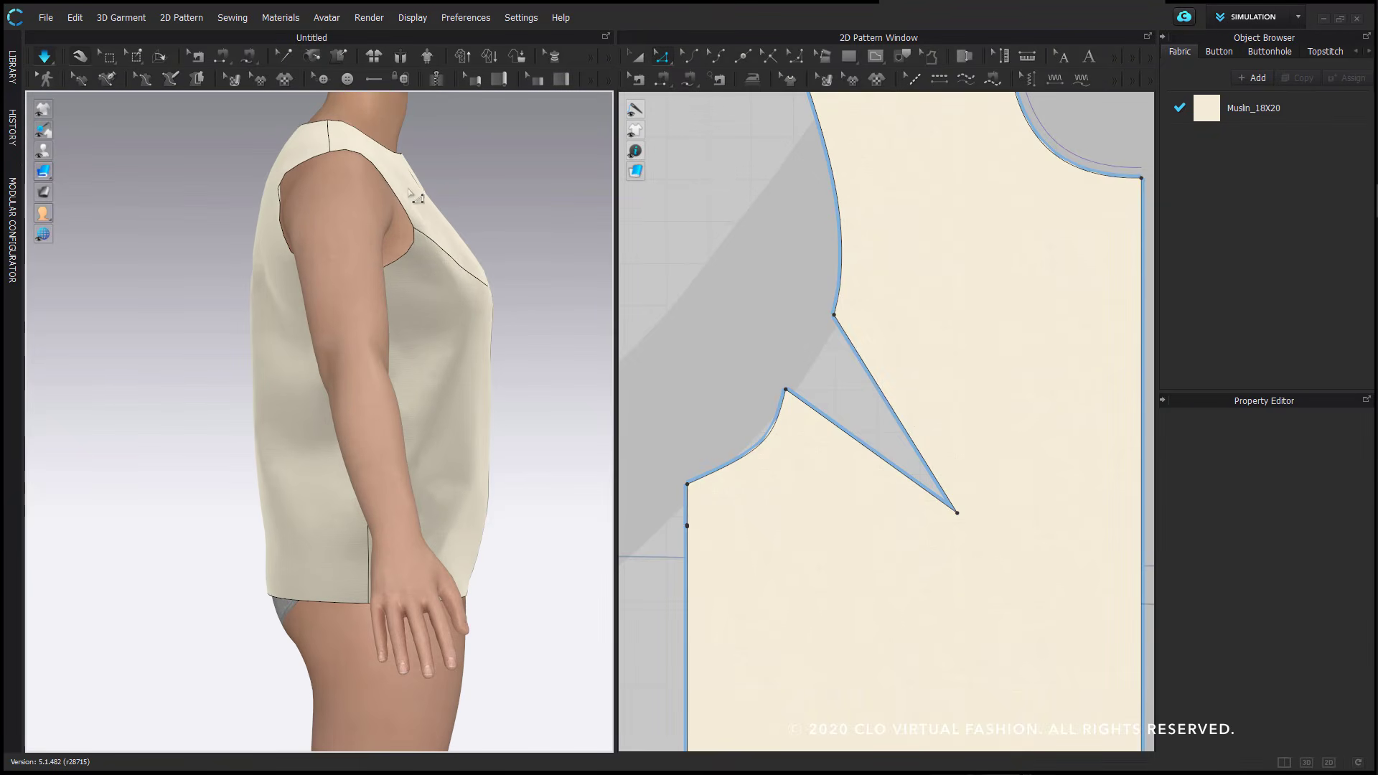
right_drag(414, 195, 366, 243)
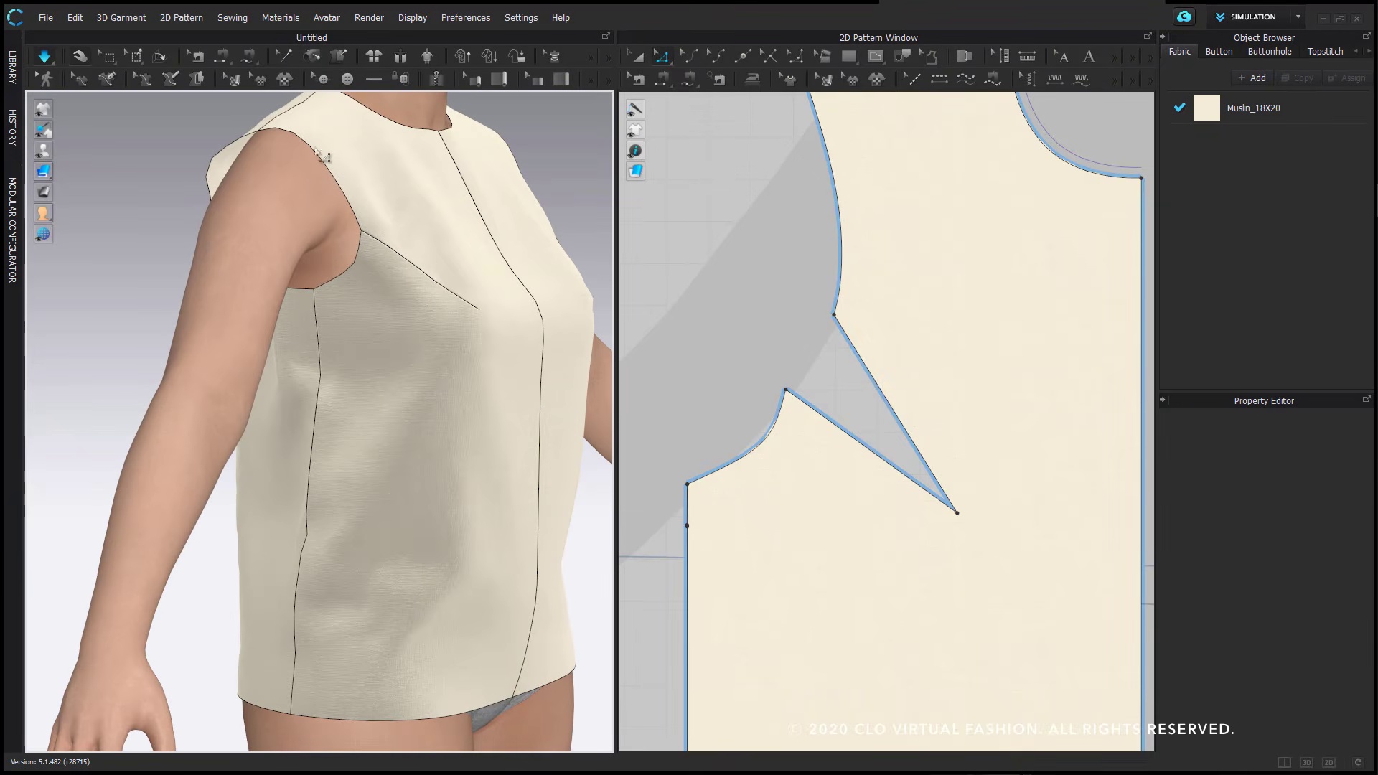
scroll(797, 369, down, 3)
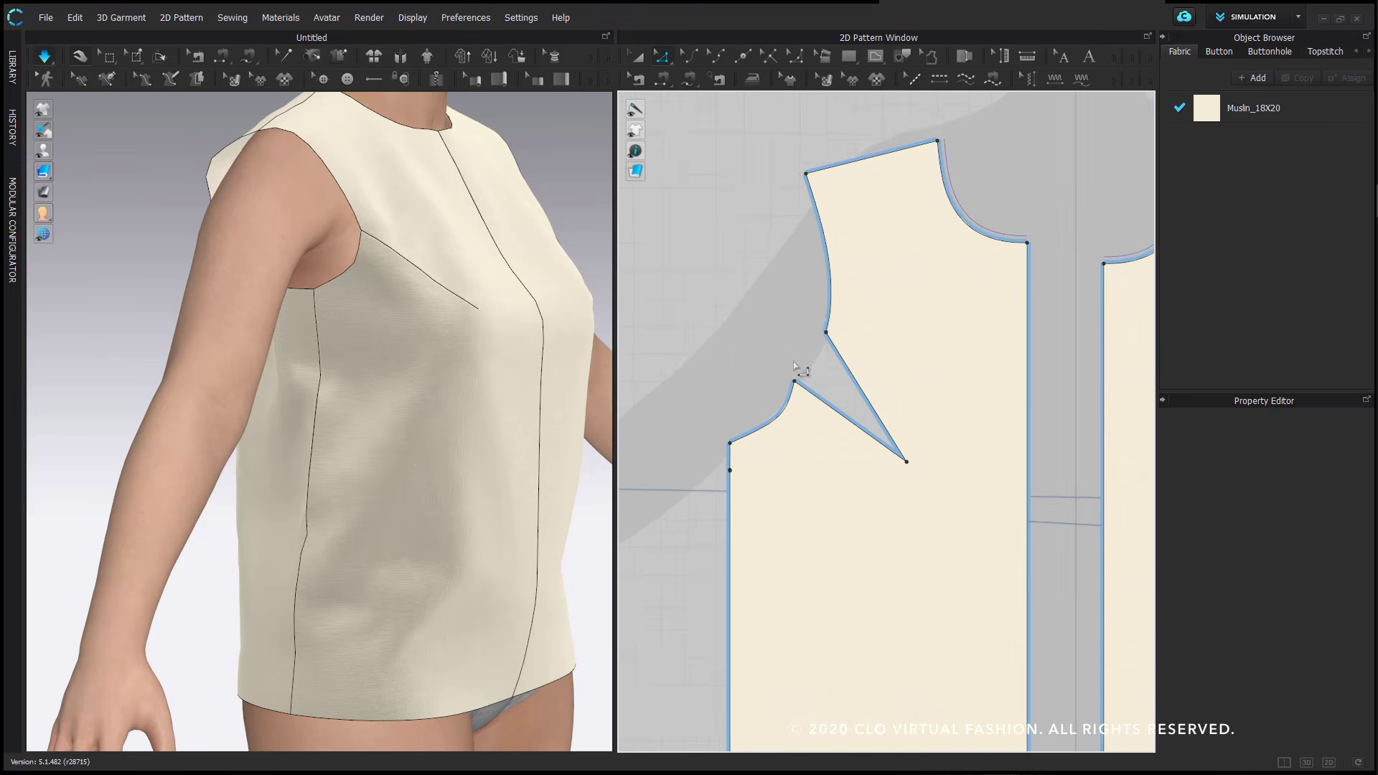
scroll(374, 230, up, 5)
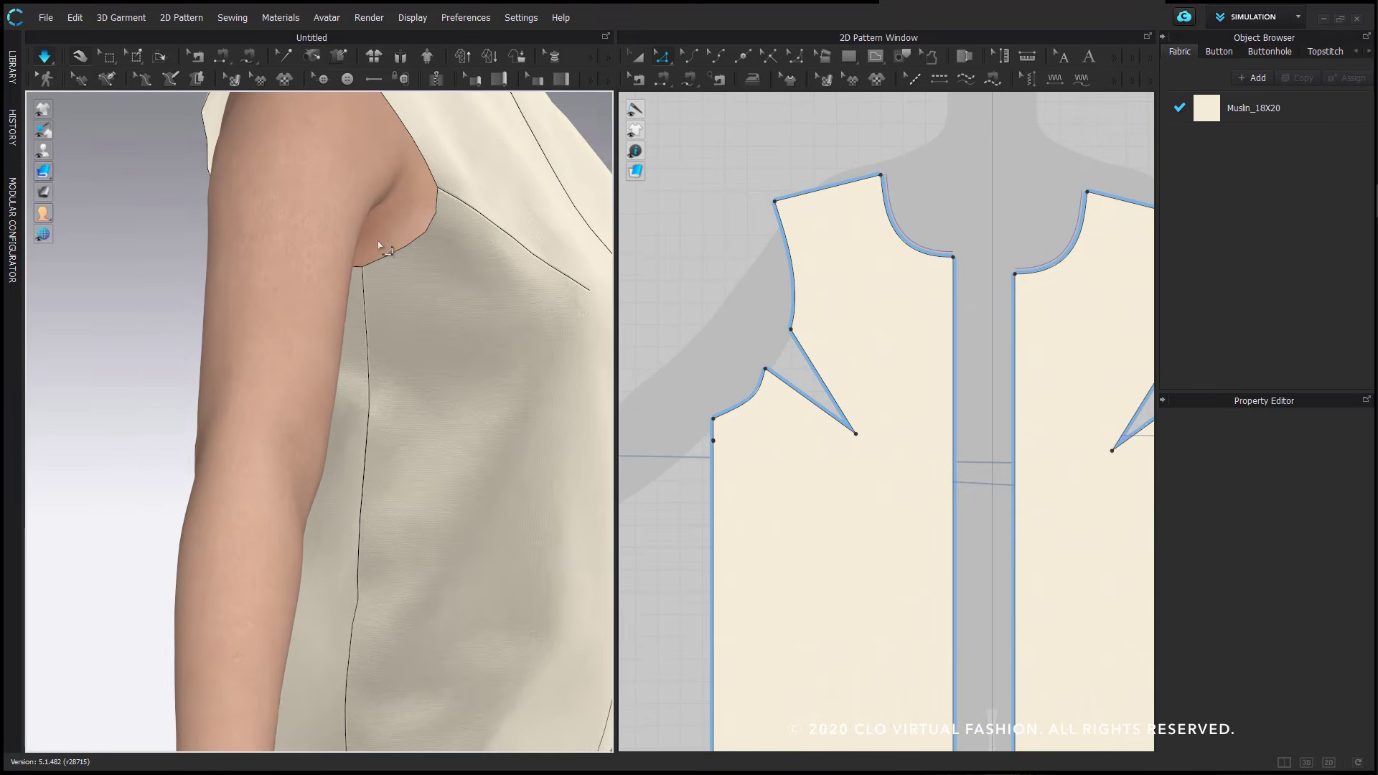
click(384, 138)
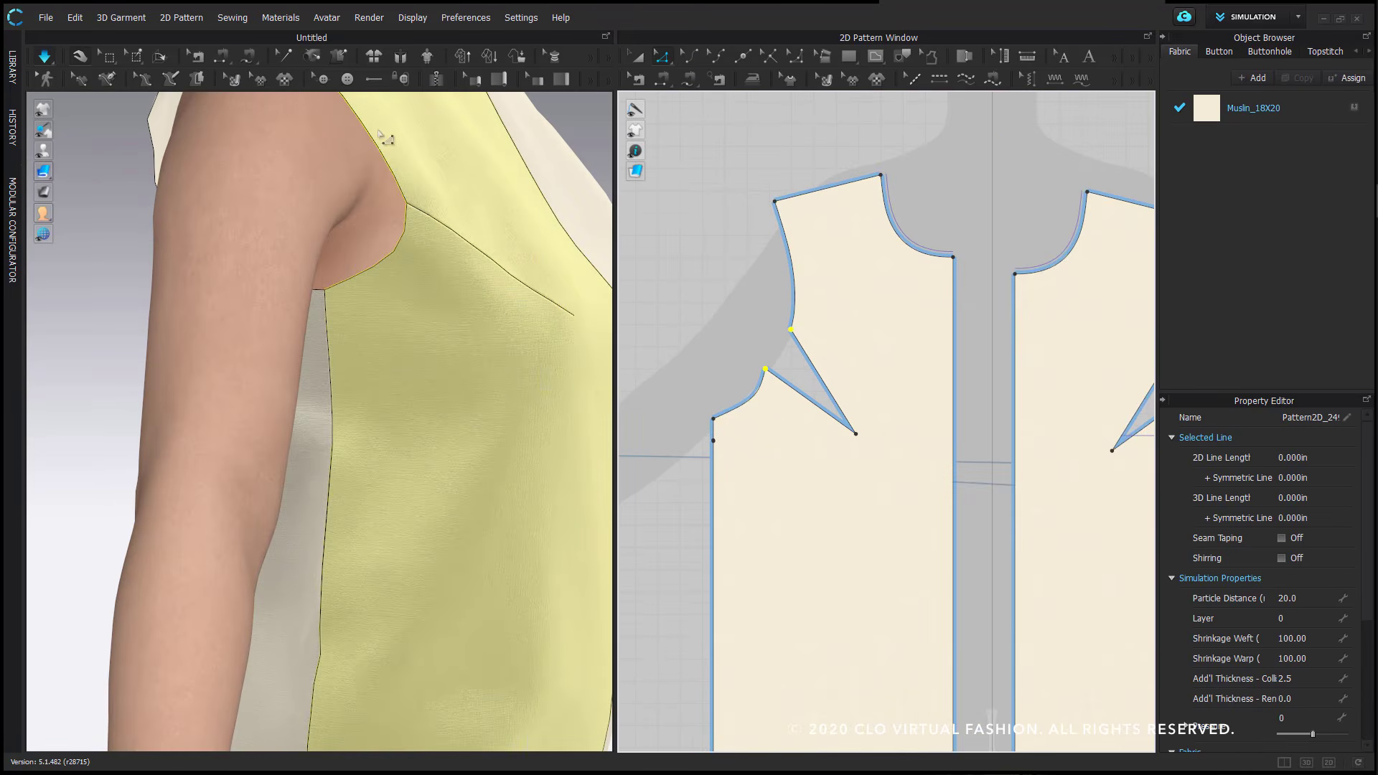
click(784, 336)
scroll(795, 379, up, 3)
middle_drag(760, 329, 815, 343)
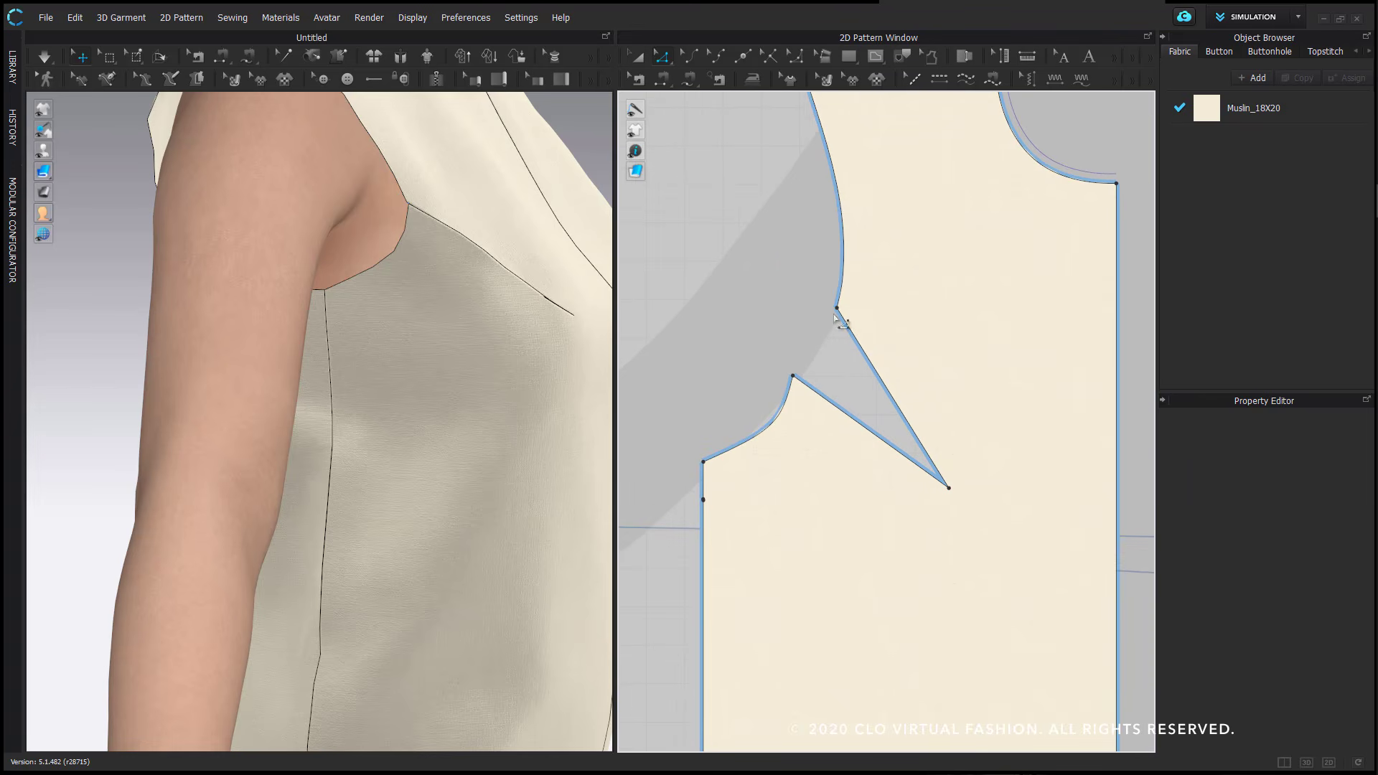
Move the upper and lower armhole dart points by 0.3 in and 0.621 in.
drag(838, 310, 797, 252)
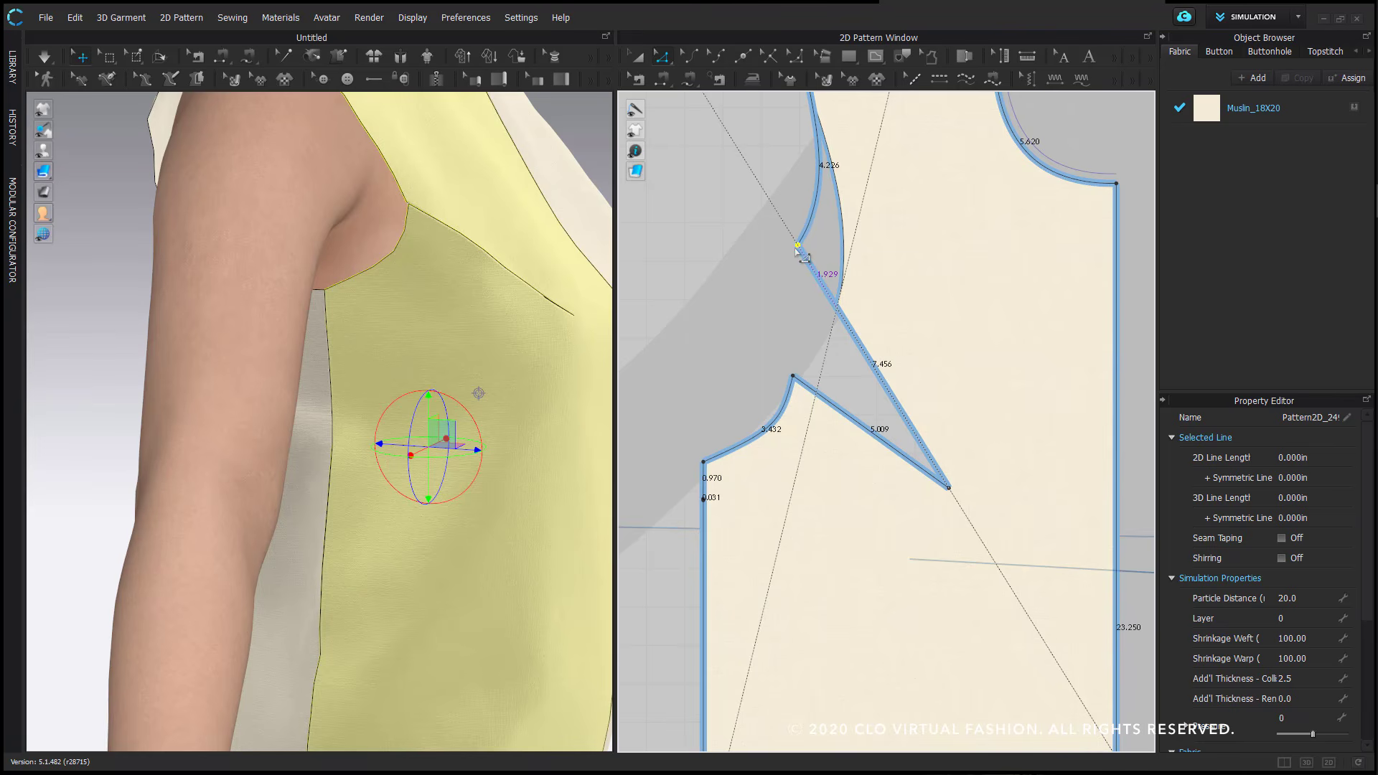
right_click(797, 247)
text(.37)
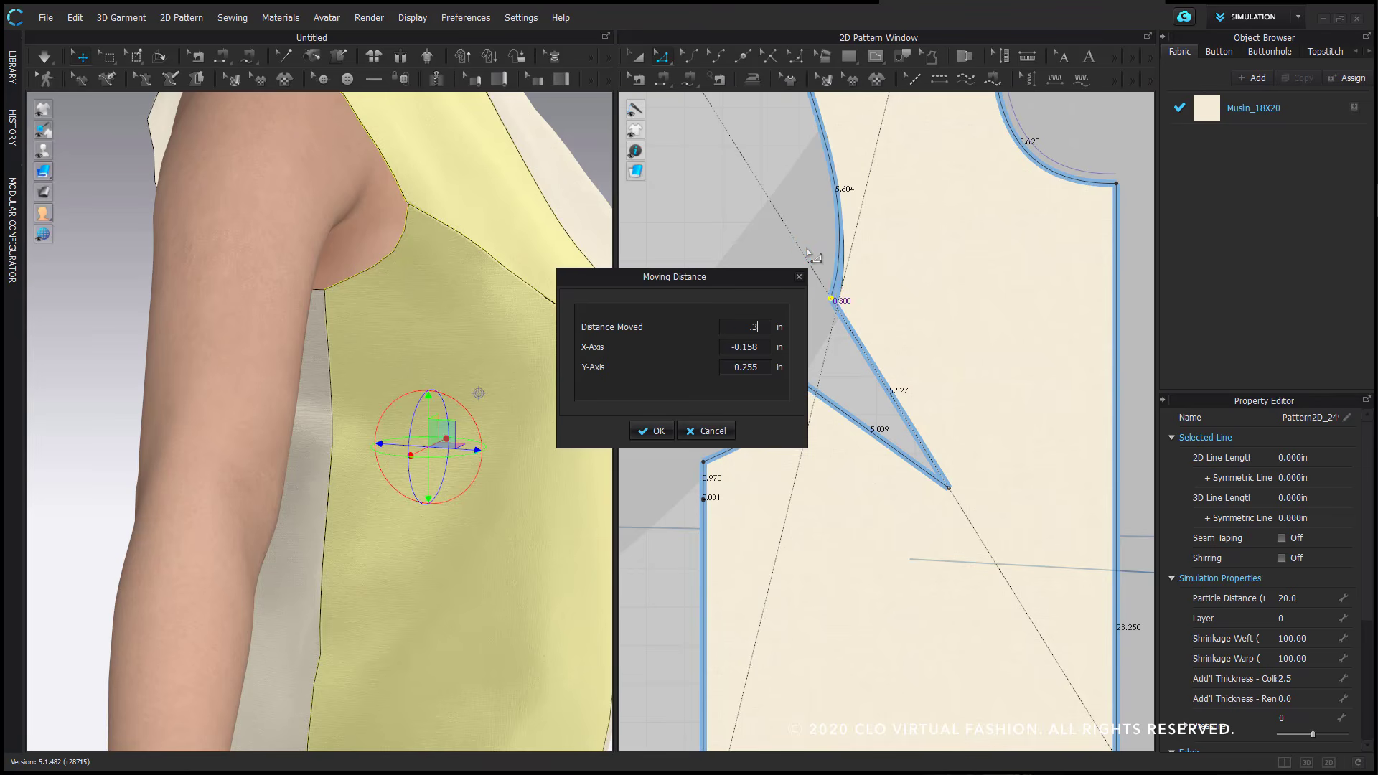
key(BackSpace)
key(BackSpace)
key(Return)
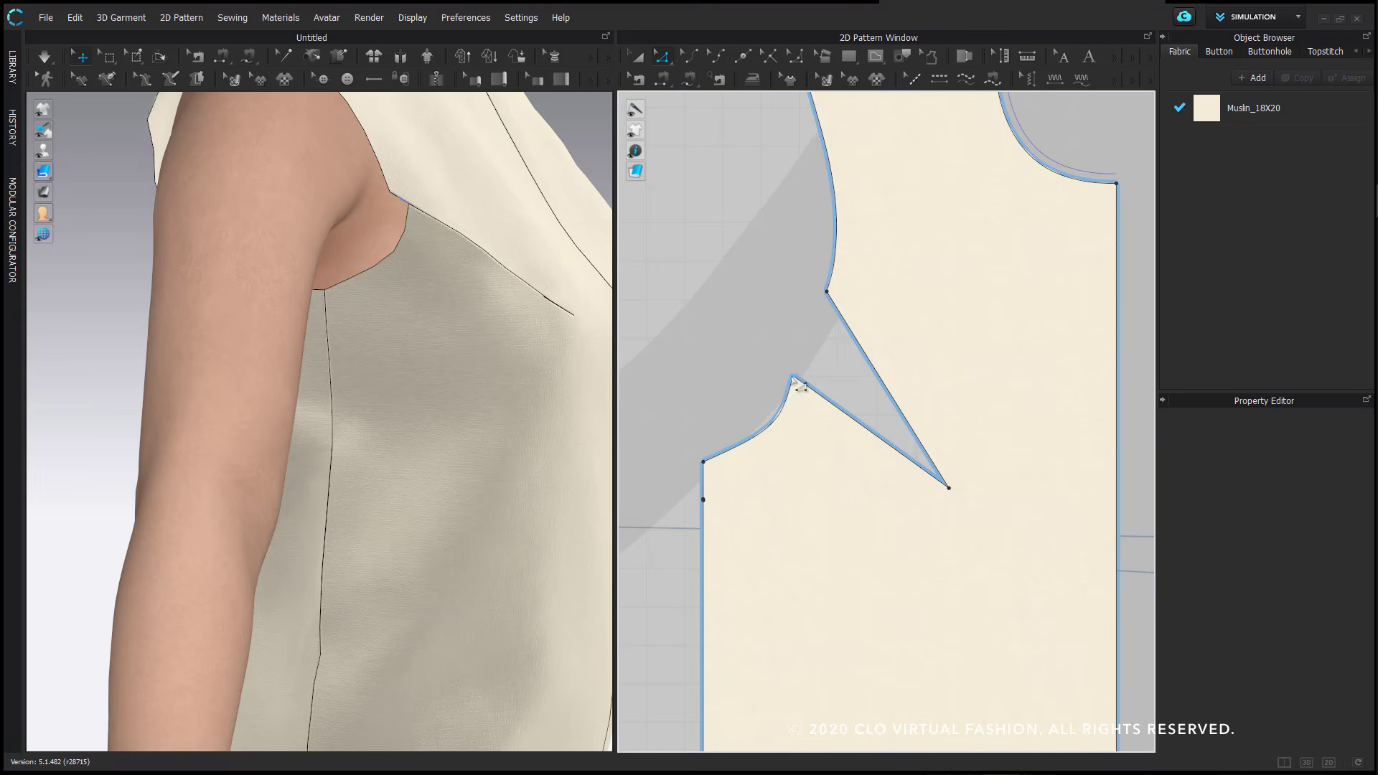
mouse_move(792, 375)
mouse_down()
mouse_move(764, 359)
mouse_move(772, 367)
mouse_up()
right_click(772, 368)
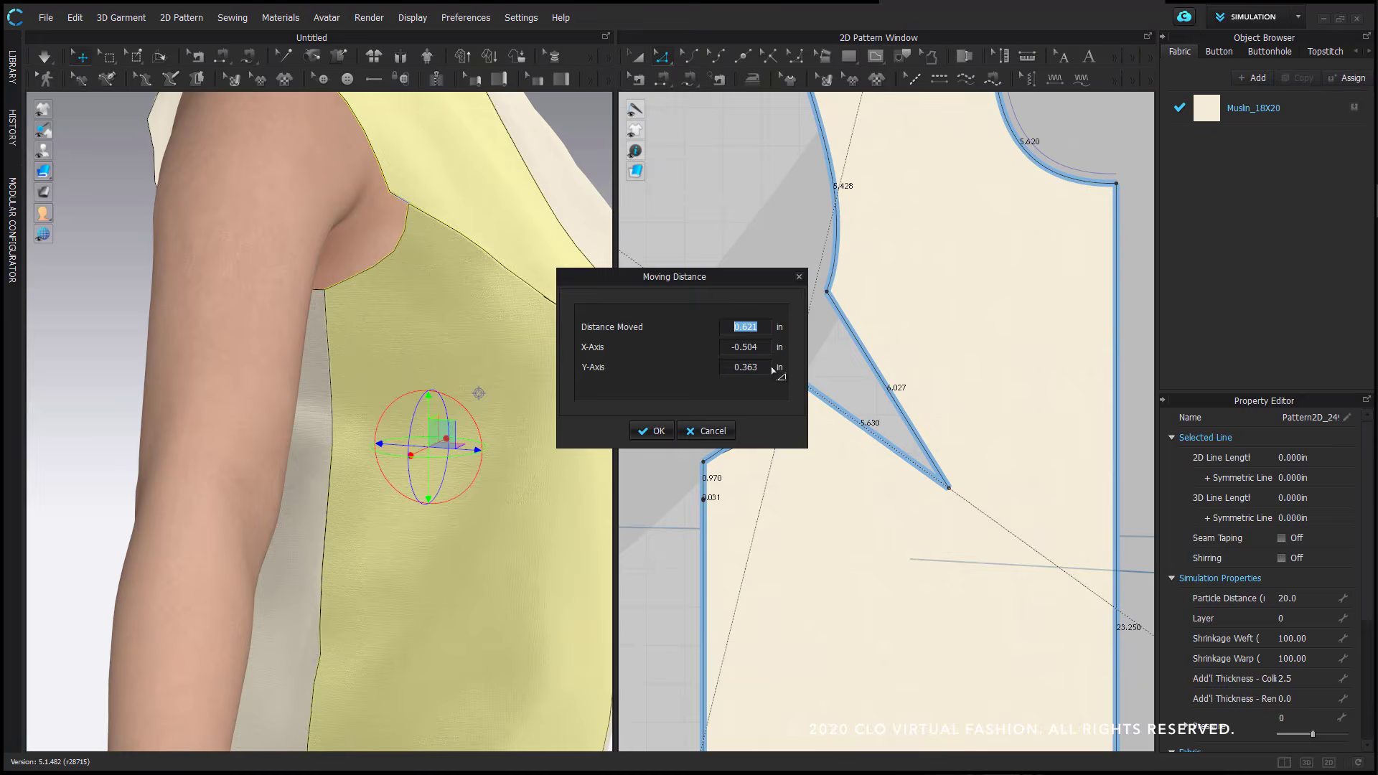
key(Return)
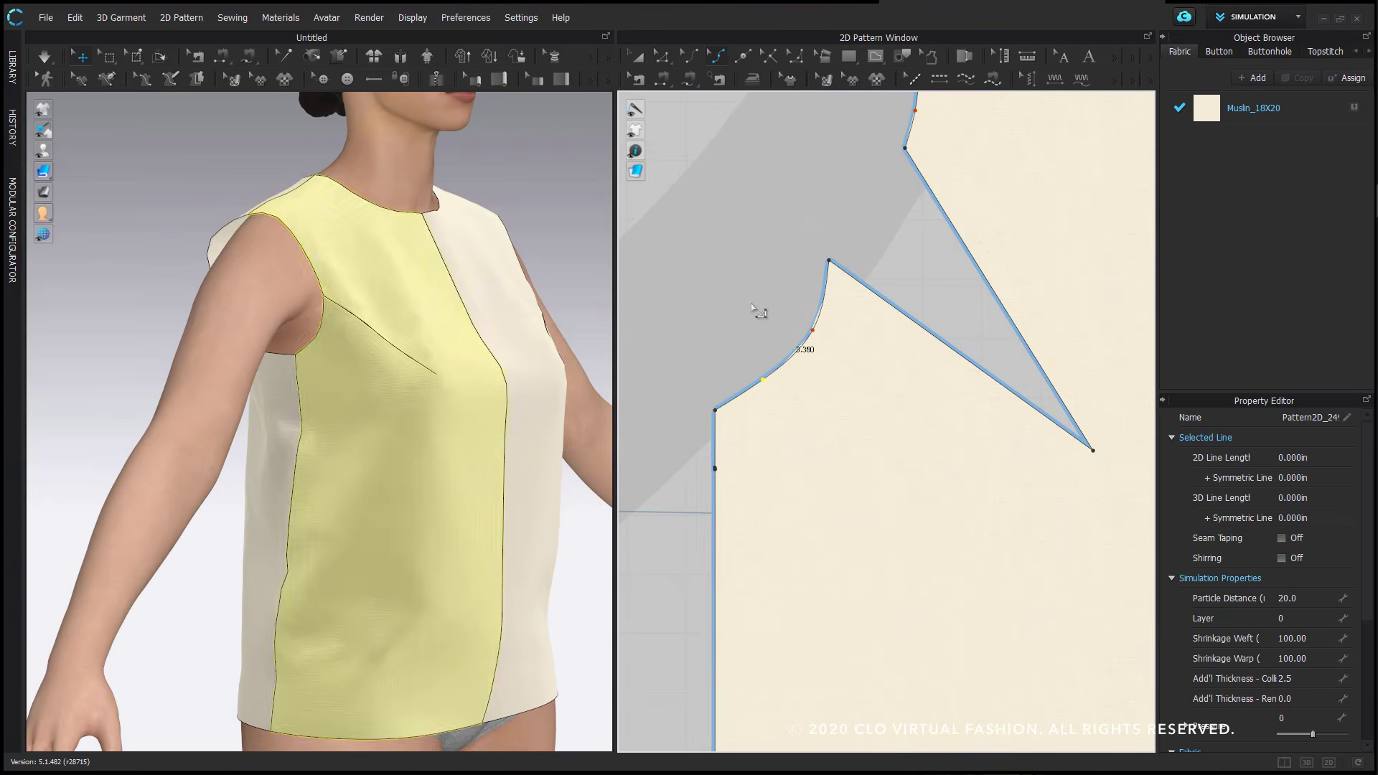
Bring the draped top's front armhole into close view with the 3D Pen (Garment) tool active.
click(761, 314)
right_drag(445, 391, 468, 391)
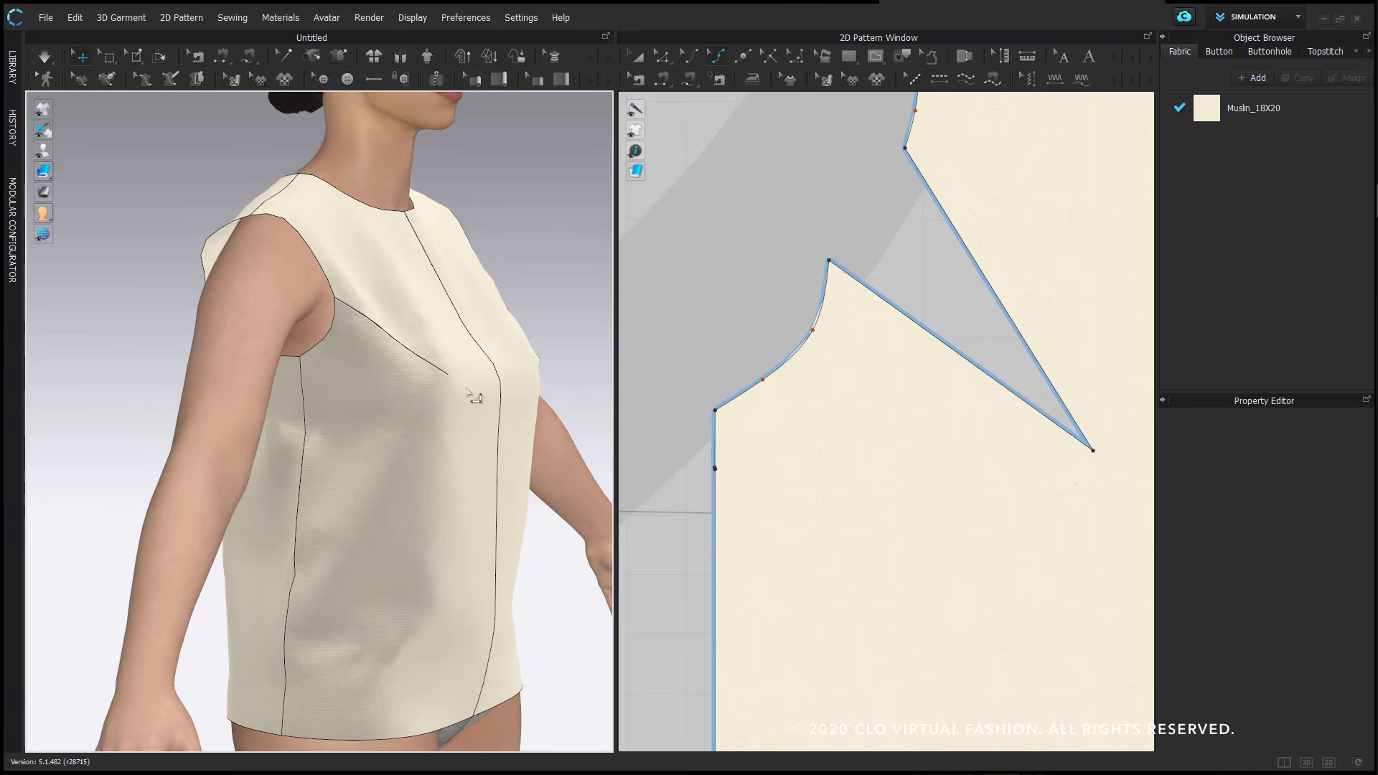
scroll(386, 288, up, 2)
middle_drag(386, 288, 359, 317)
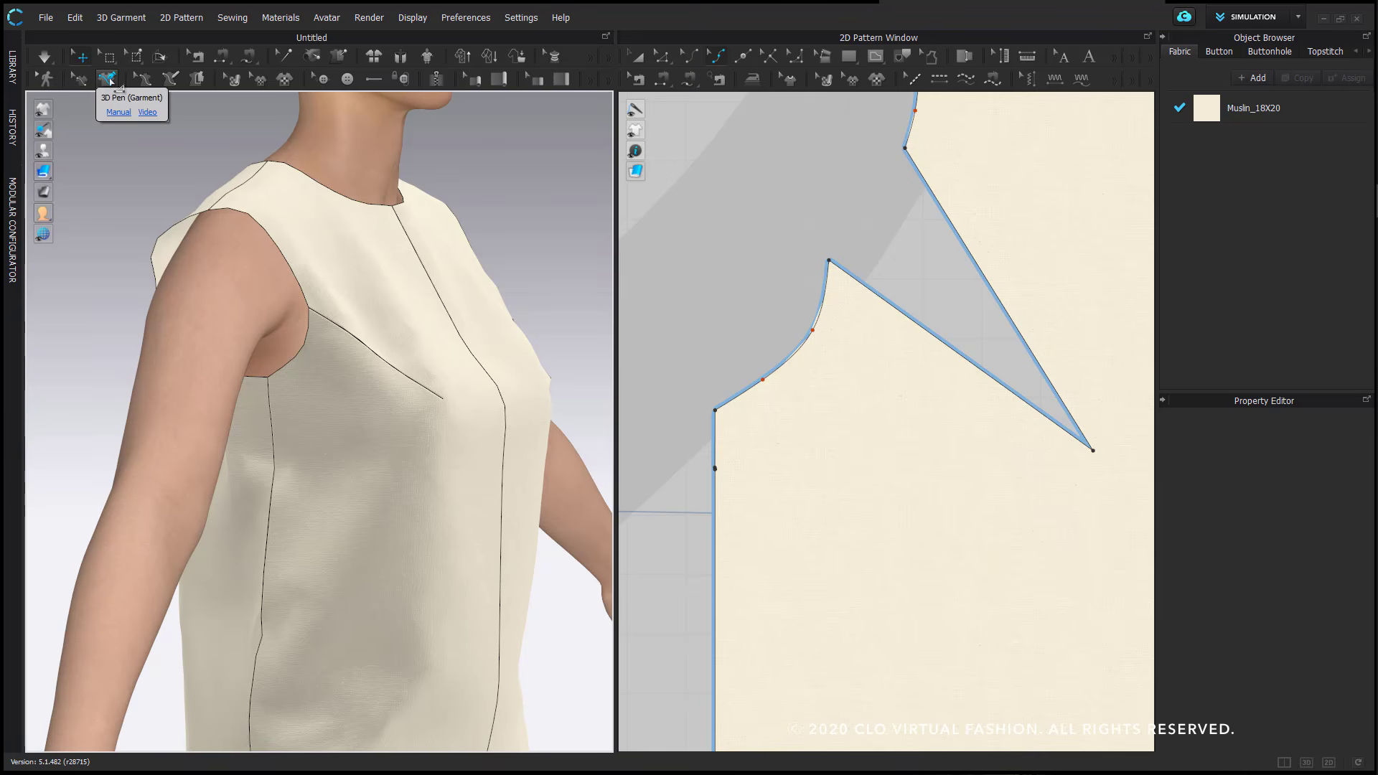
click(106, 78)
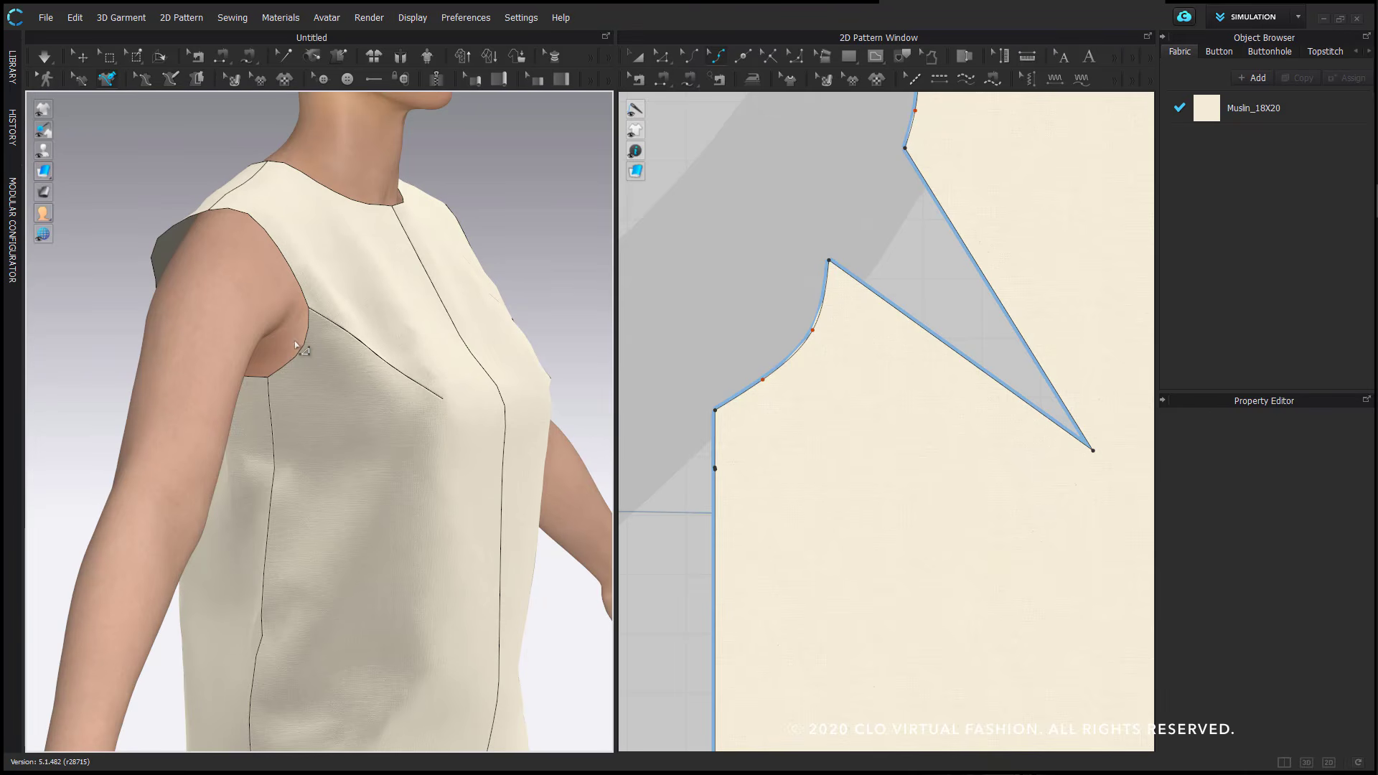
scroll(277, 359, up, 1)
middle_drag(278, 359, 275, 375)
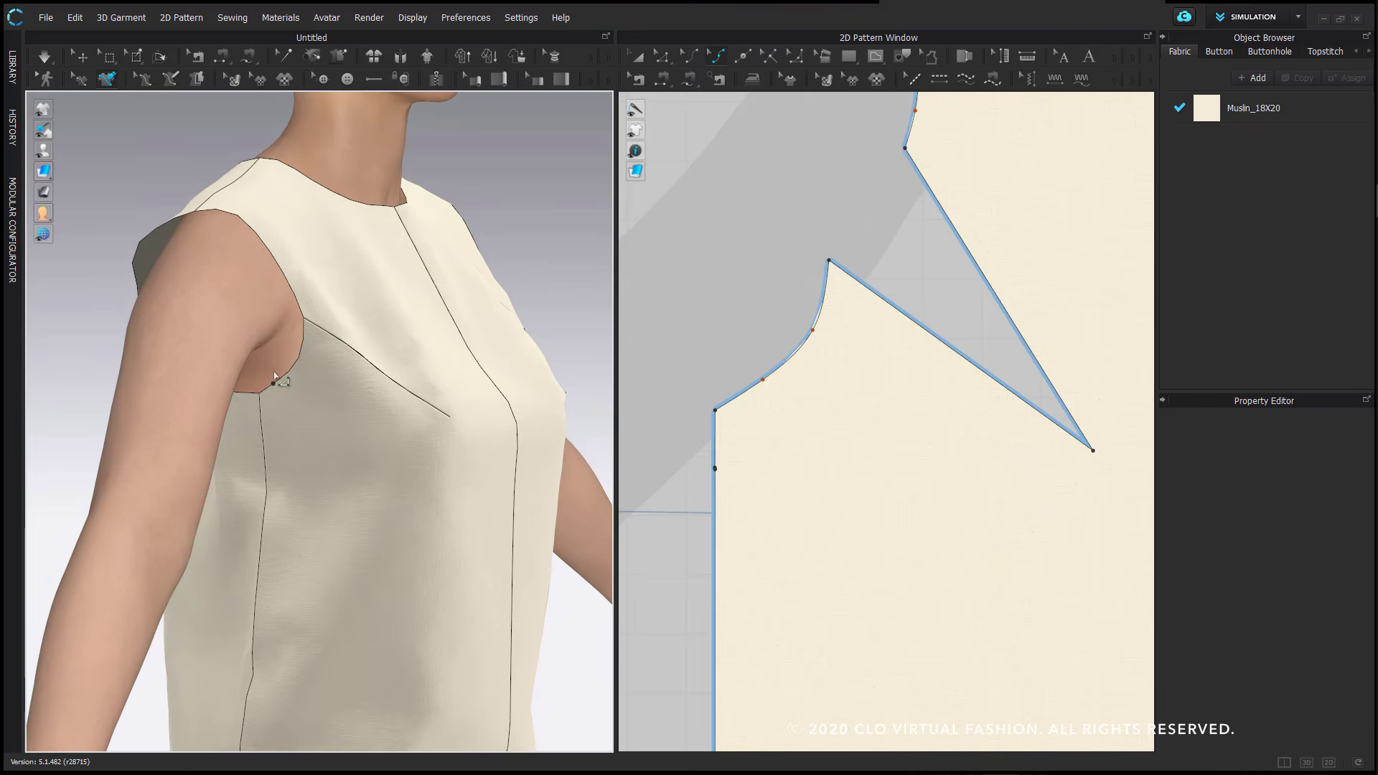
click(65, 150)
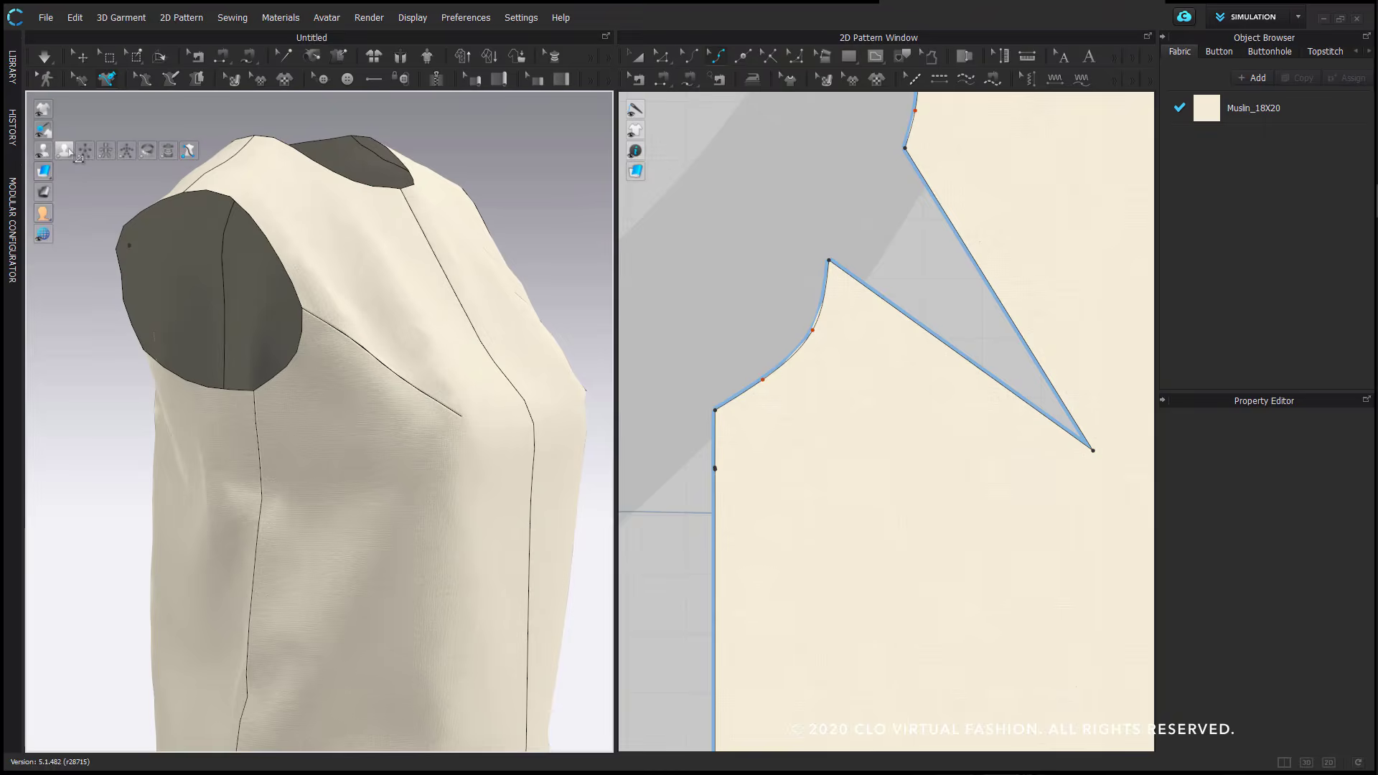
click(68, 151)
mouse_move(324, 425)
right_down()
mouse_move(231, 411)
mouse_move(277, 425)
mouse_move(277, 410)
mouse_move(267, 439)
mouse_move(290, 410)
mouse_move(283, 359)
mouse_move(256, 352)
right_up()
scroll(295, 406, up, 3)
scroll(324, 402, up, 2)
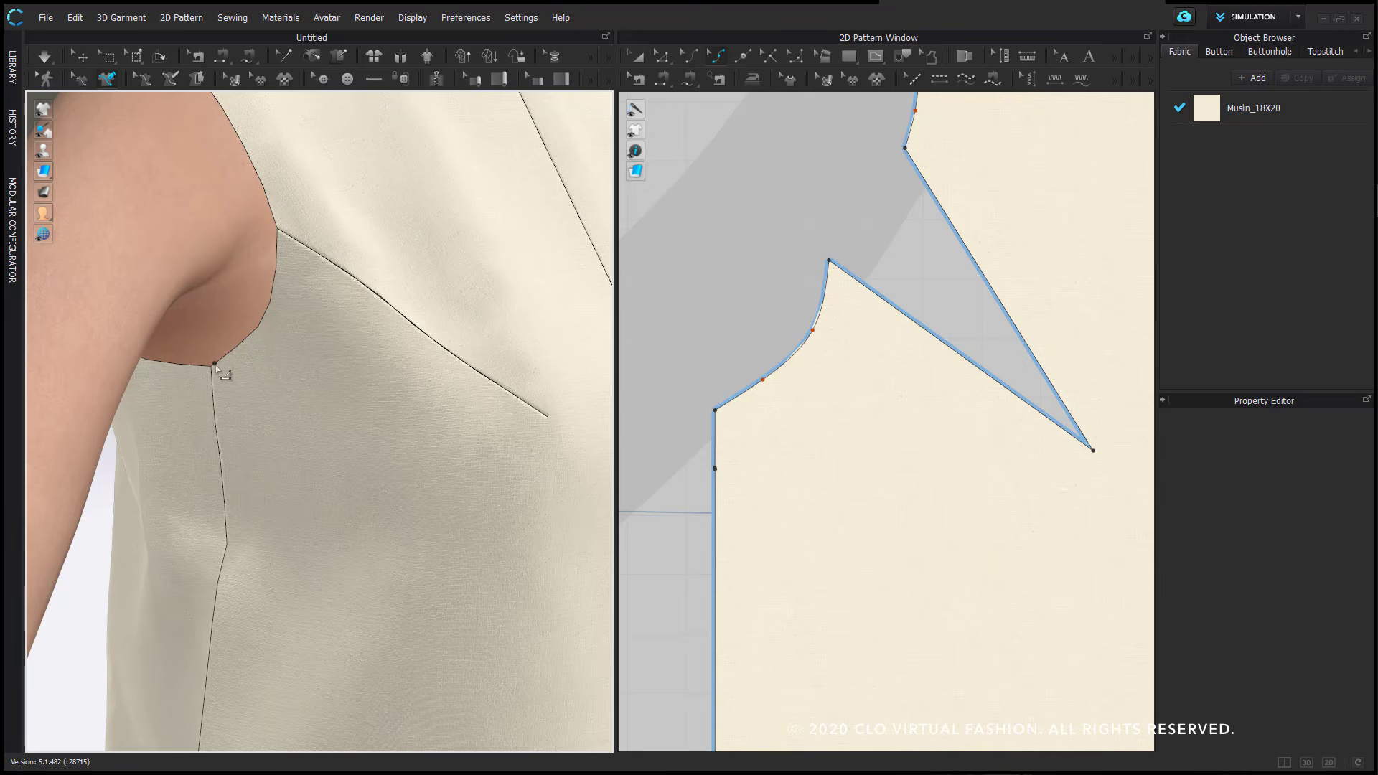
Draw a deeper front armhole curve from the underarm point through two curve points to the upper armhole.
click(210, 367)
ctrl+click(280, 319)
ctrl+click(286, 270)
click(279, 228)
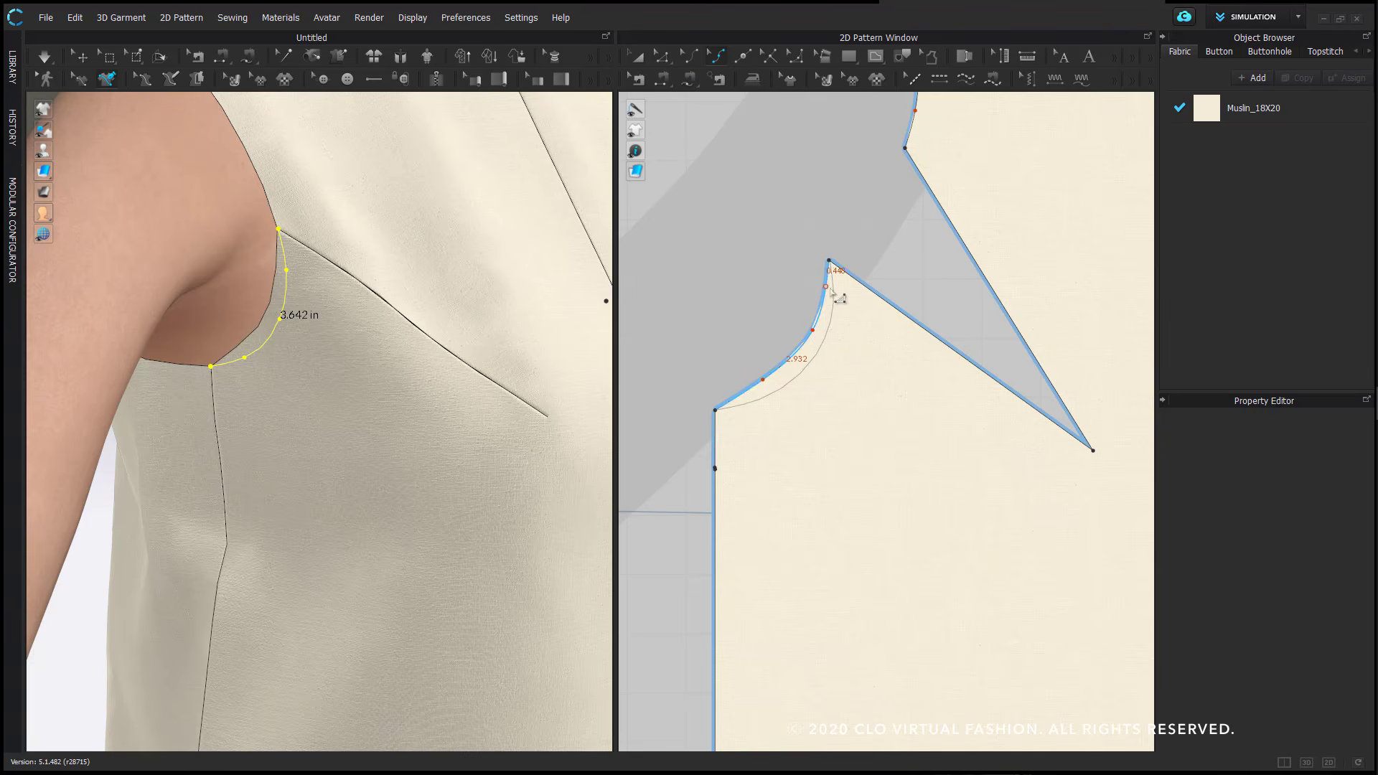
click(663, 63)
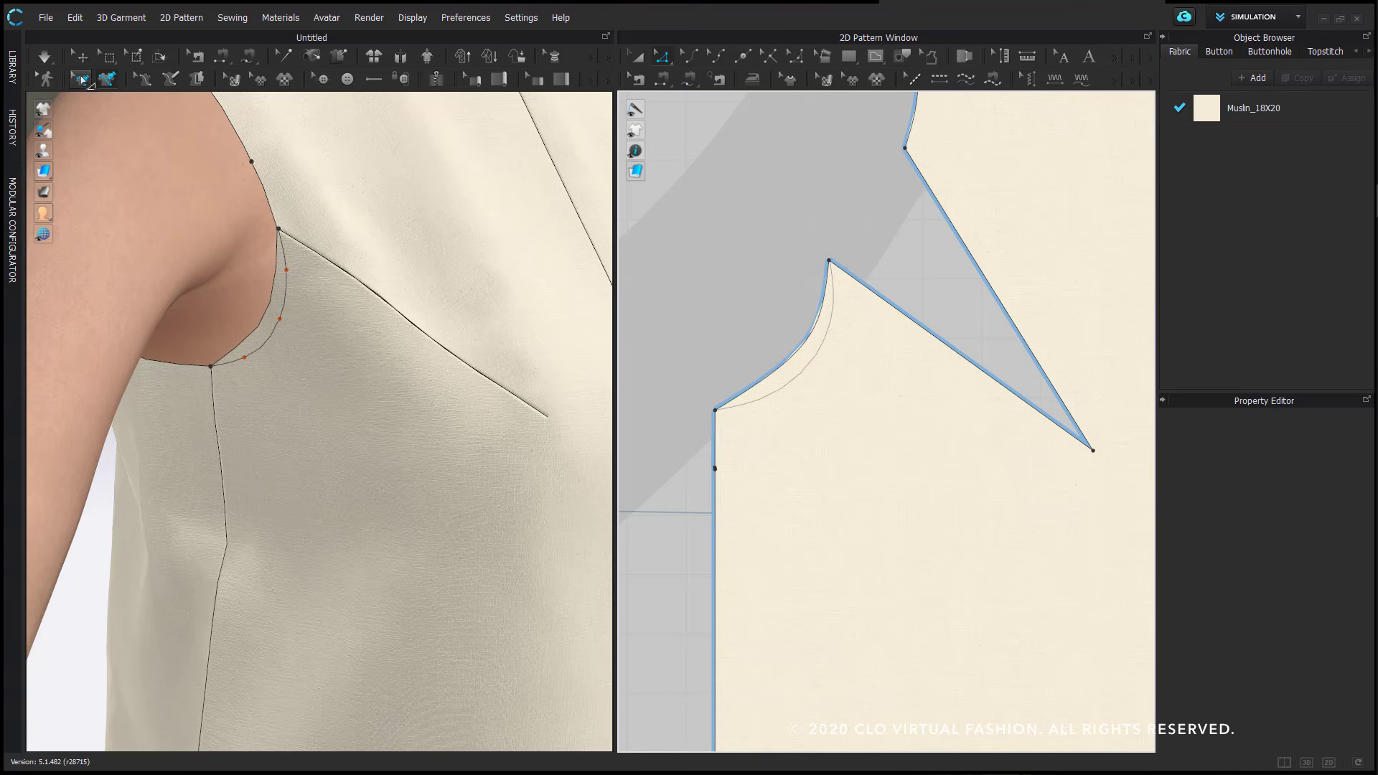
click(80, 79)
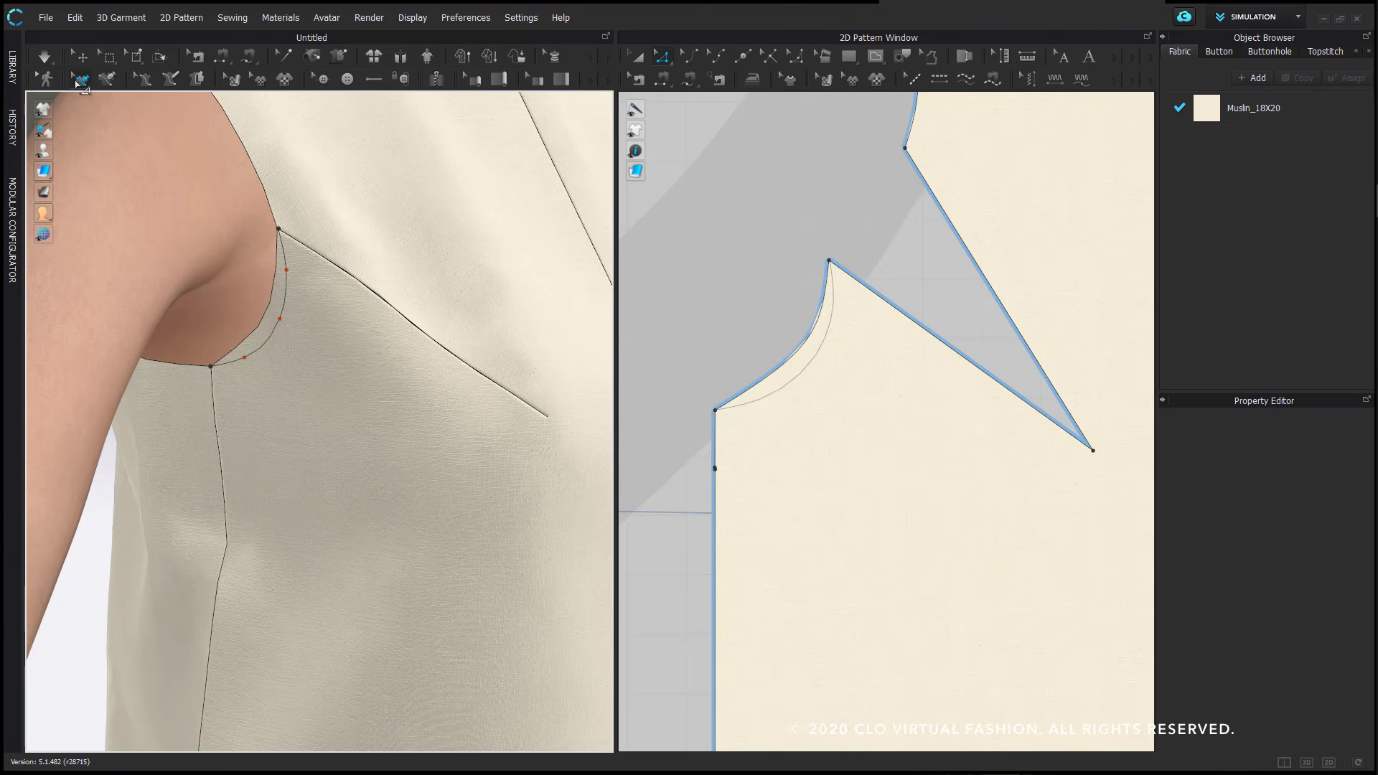
Convert the drawn 3D armhole curve into an internal line on the front pattern.
right_click(286, 294)
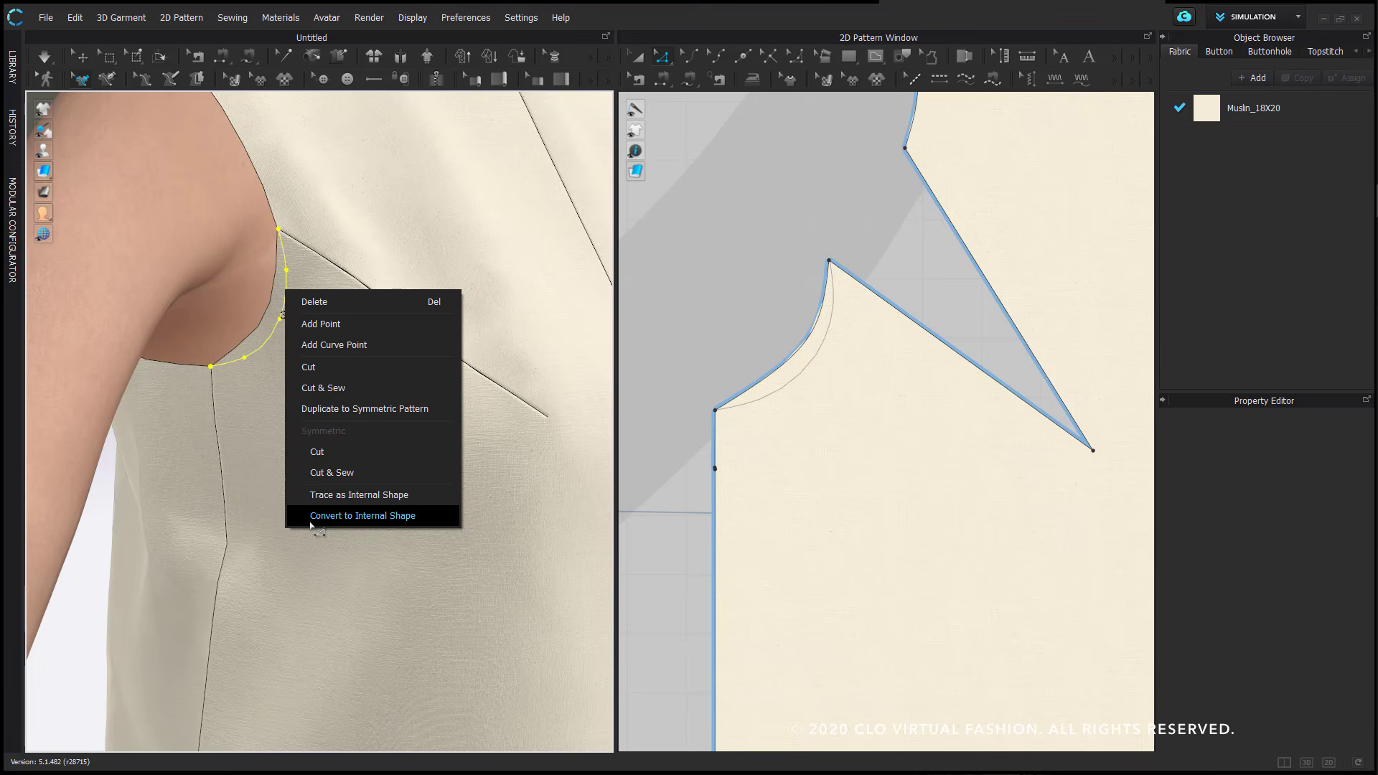
click(388, 518)
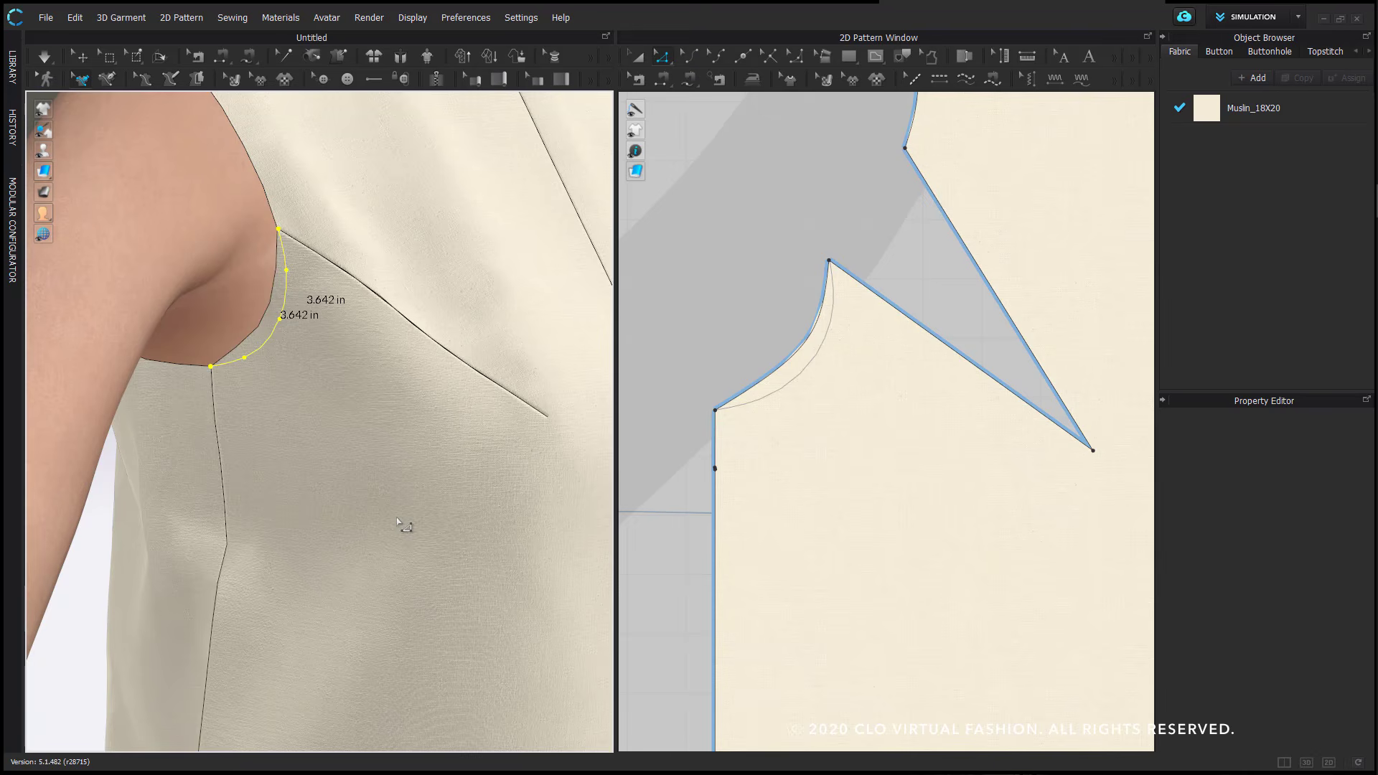
click(739, 414)
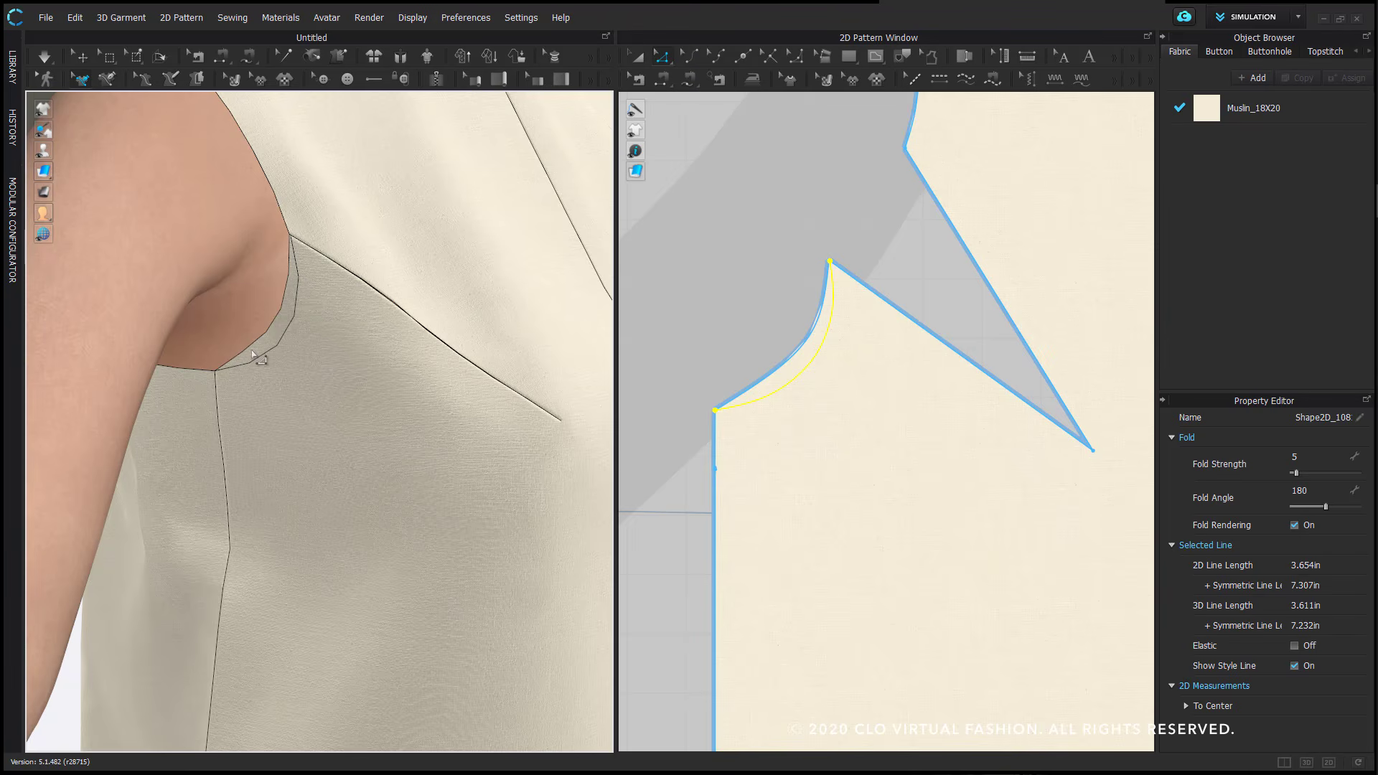
click(739, 285)
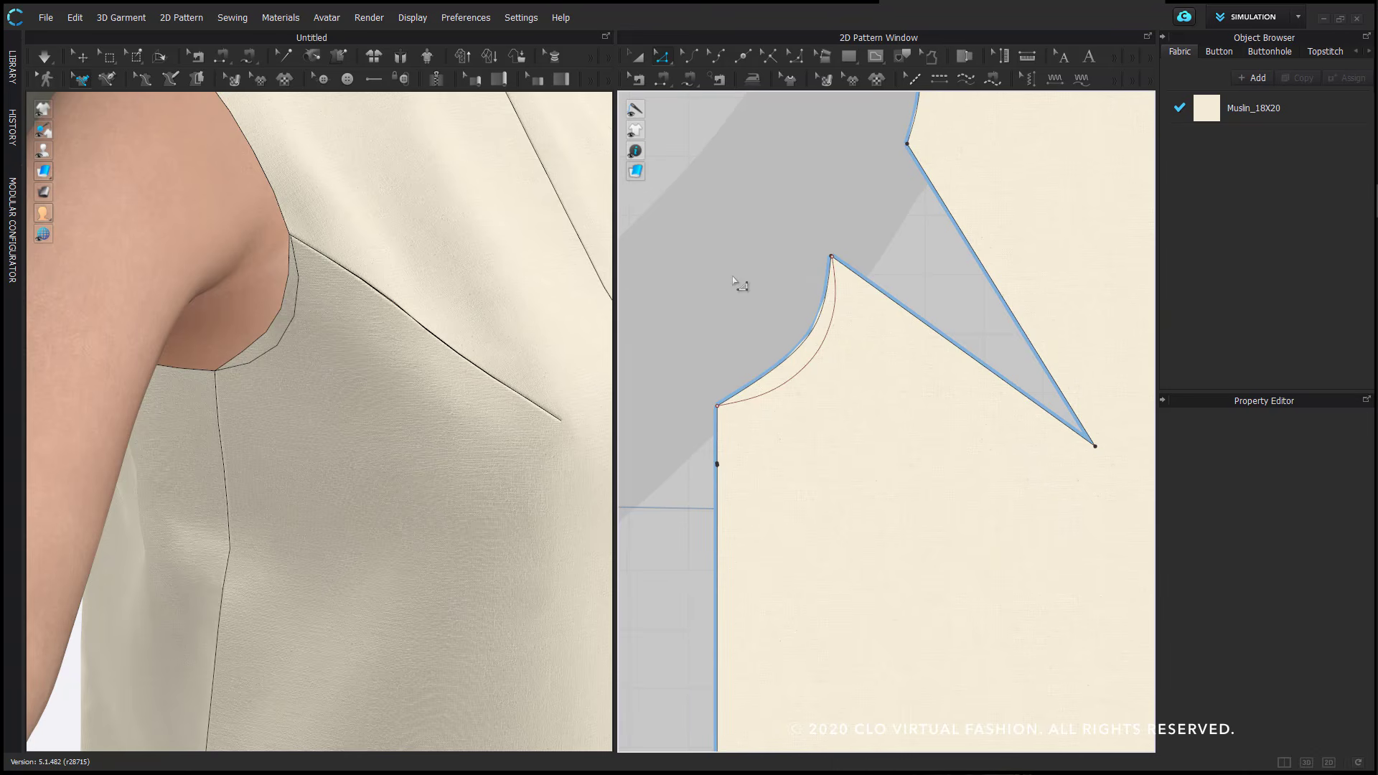
Replace the front bodice's armhole outline with the new internal curve.
click(809, 358)
right_click(800, 350)
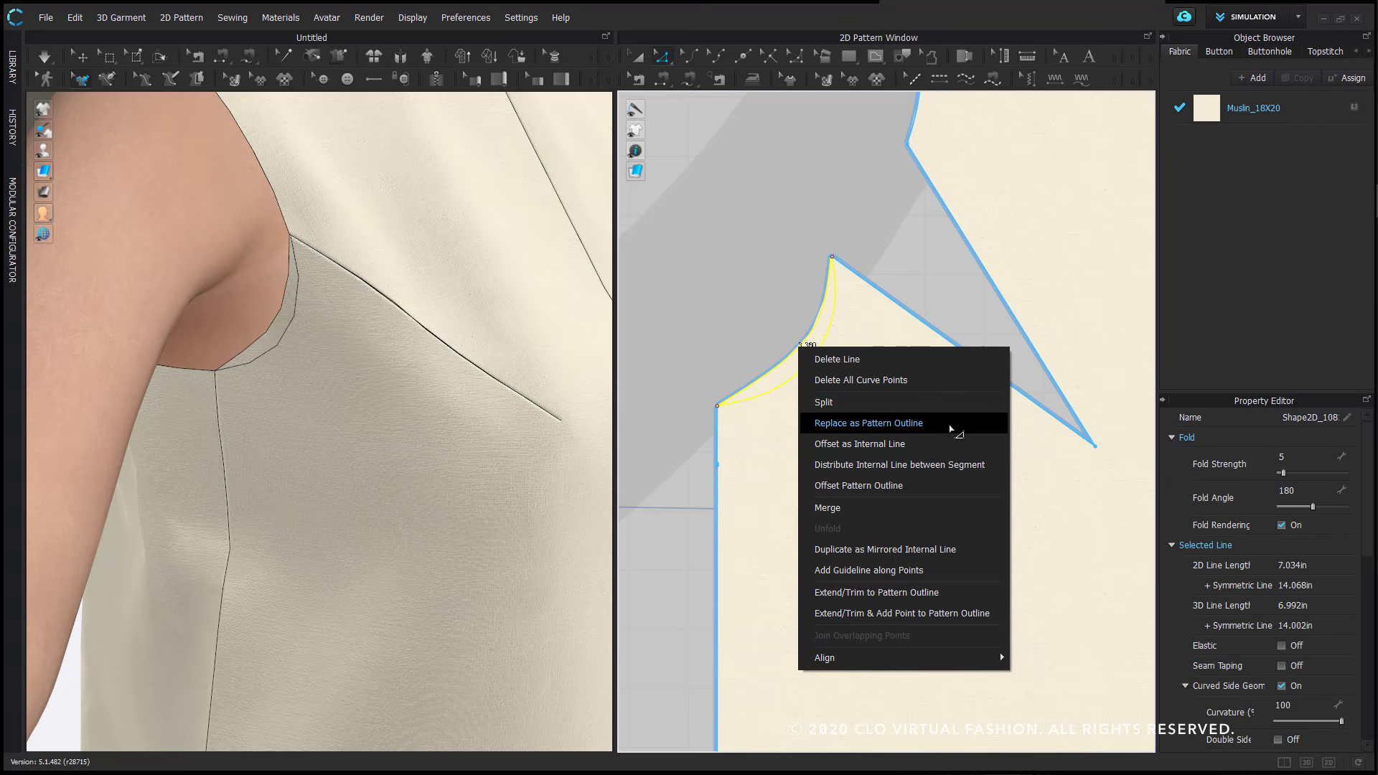
click(950, 424)
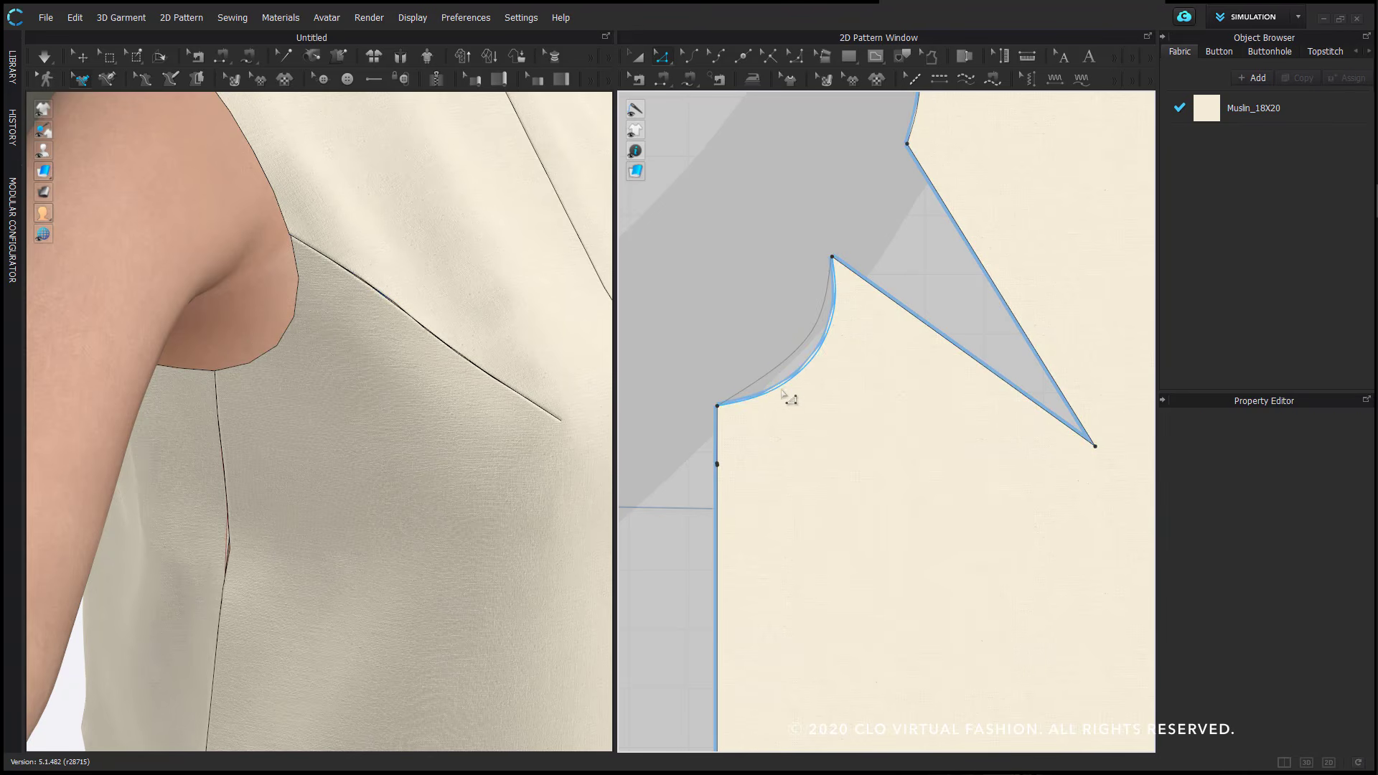
scroll(767, 219, down, 5)
right_drag(352, 316, 517, 330)
Trace the back armhole on the garment from the shoulder point down and along the underarm to the side seam.
scroll(327, 304, down, 3)
scroll(830, 346, down, 4)
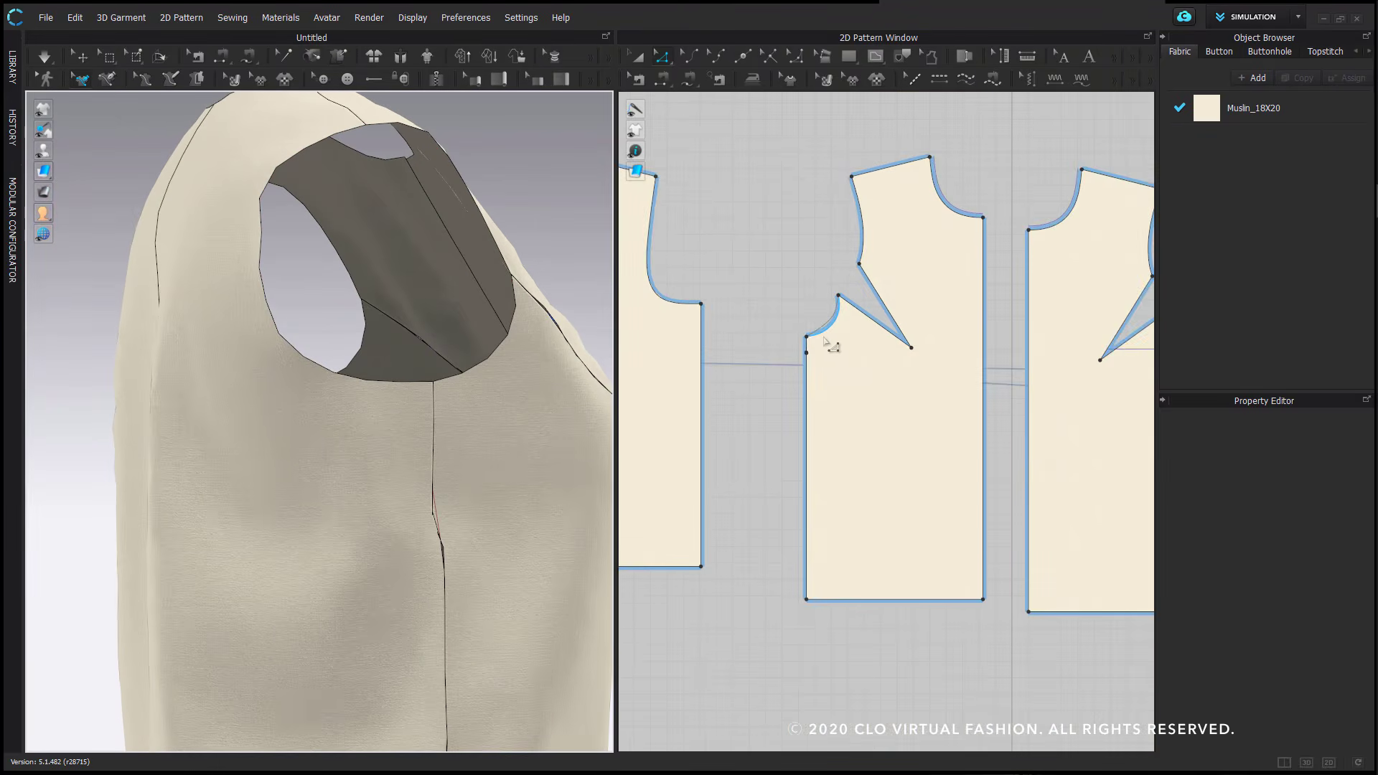
scroll(874, 378, up, 4)
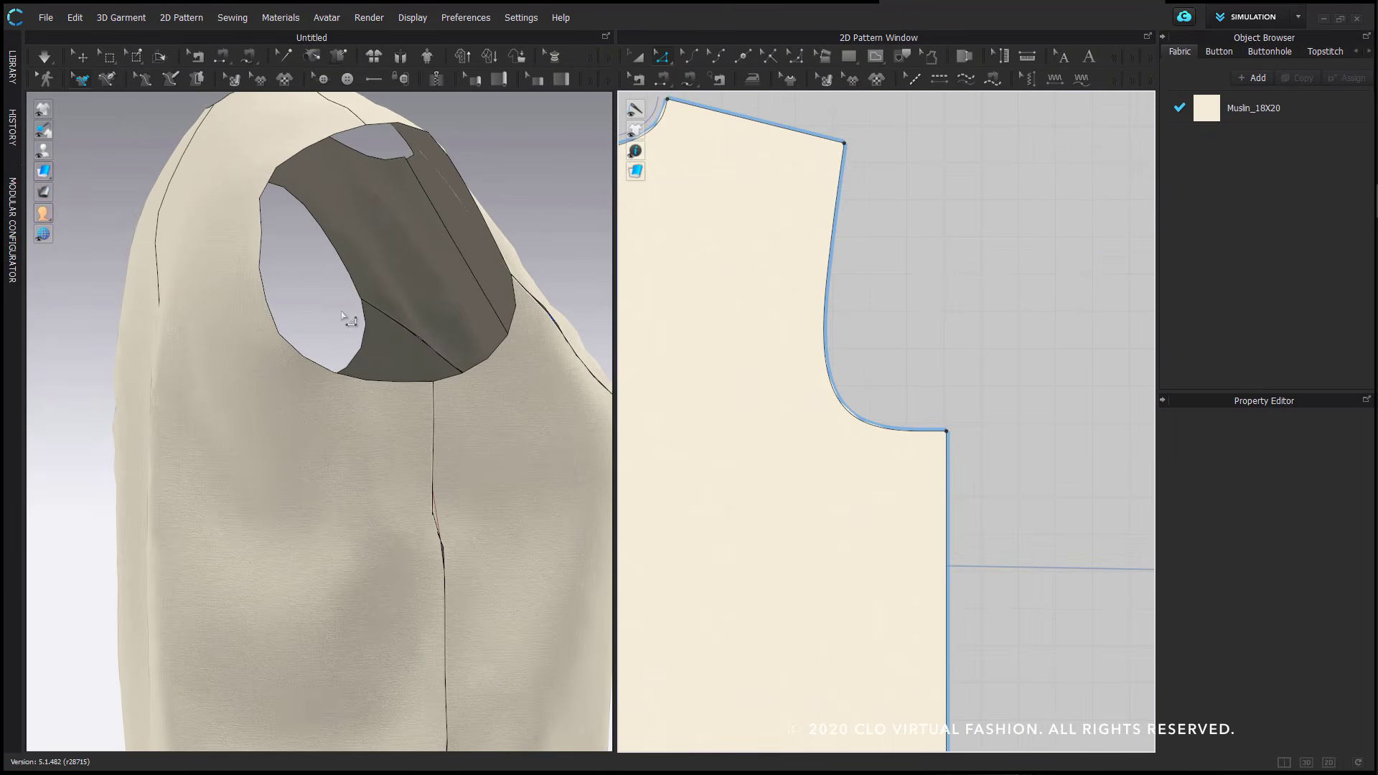
click(107, 79)
click(258, 201)
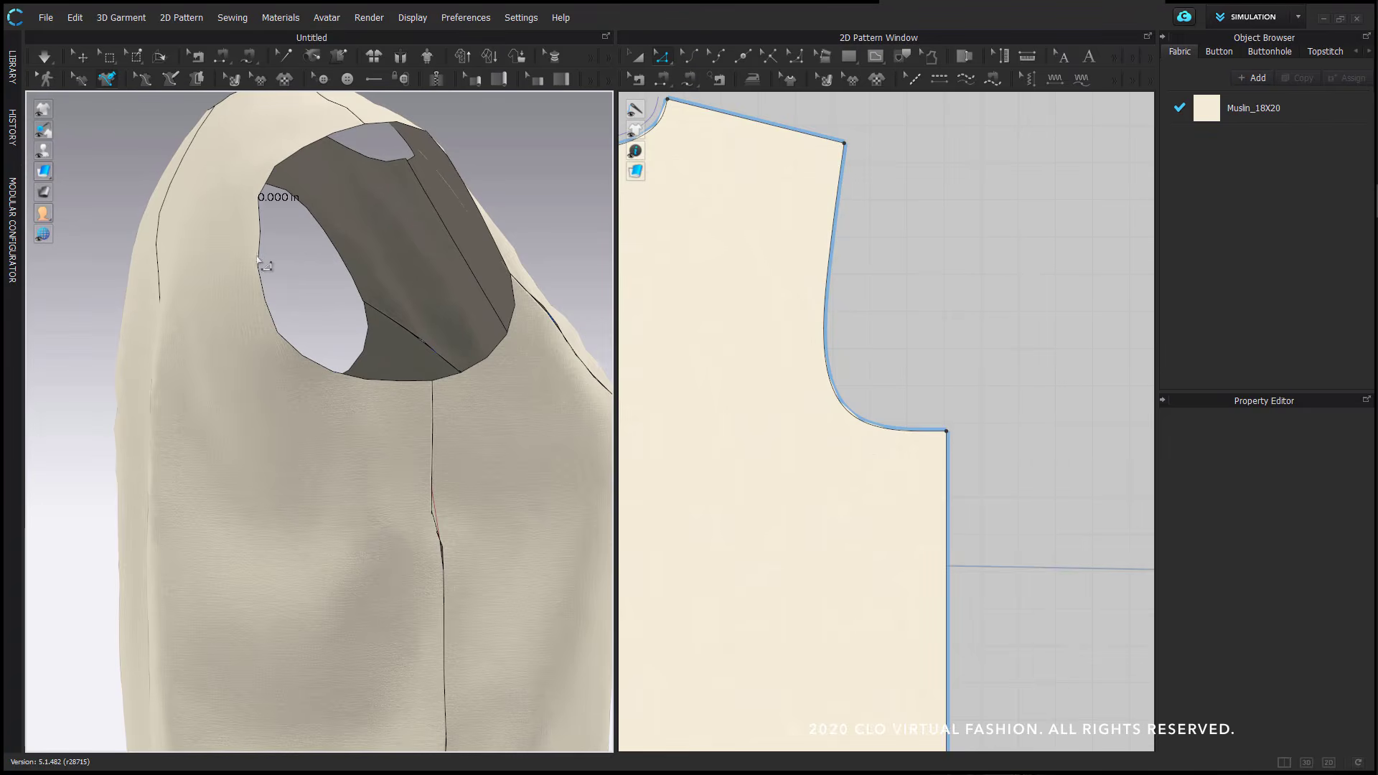
ctrl+click(255, 246)
ctrl+click(255, 299)
ctrl+click(285, 363)
ctrl+click(310, 376)
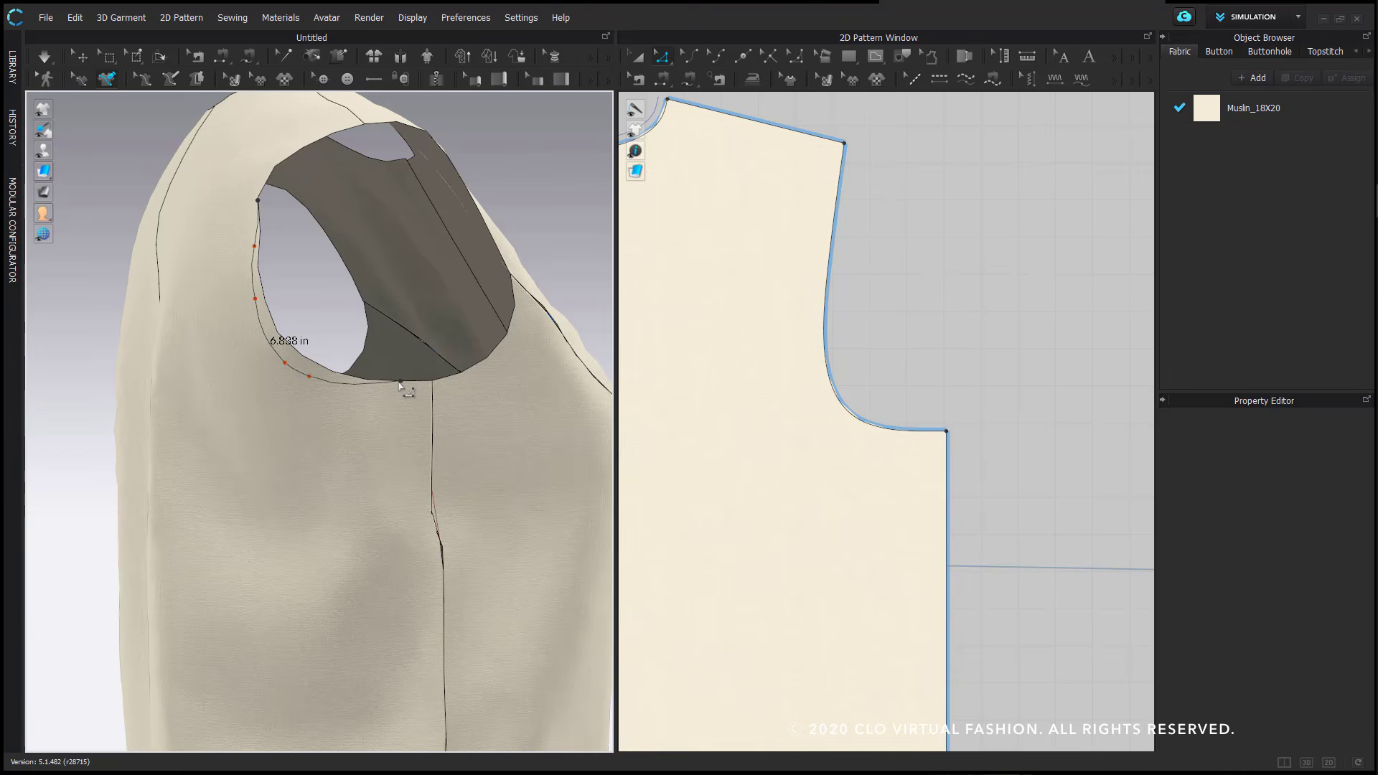
scroll(350, 388, up, 5)
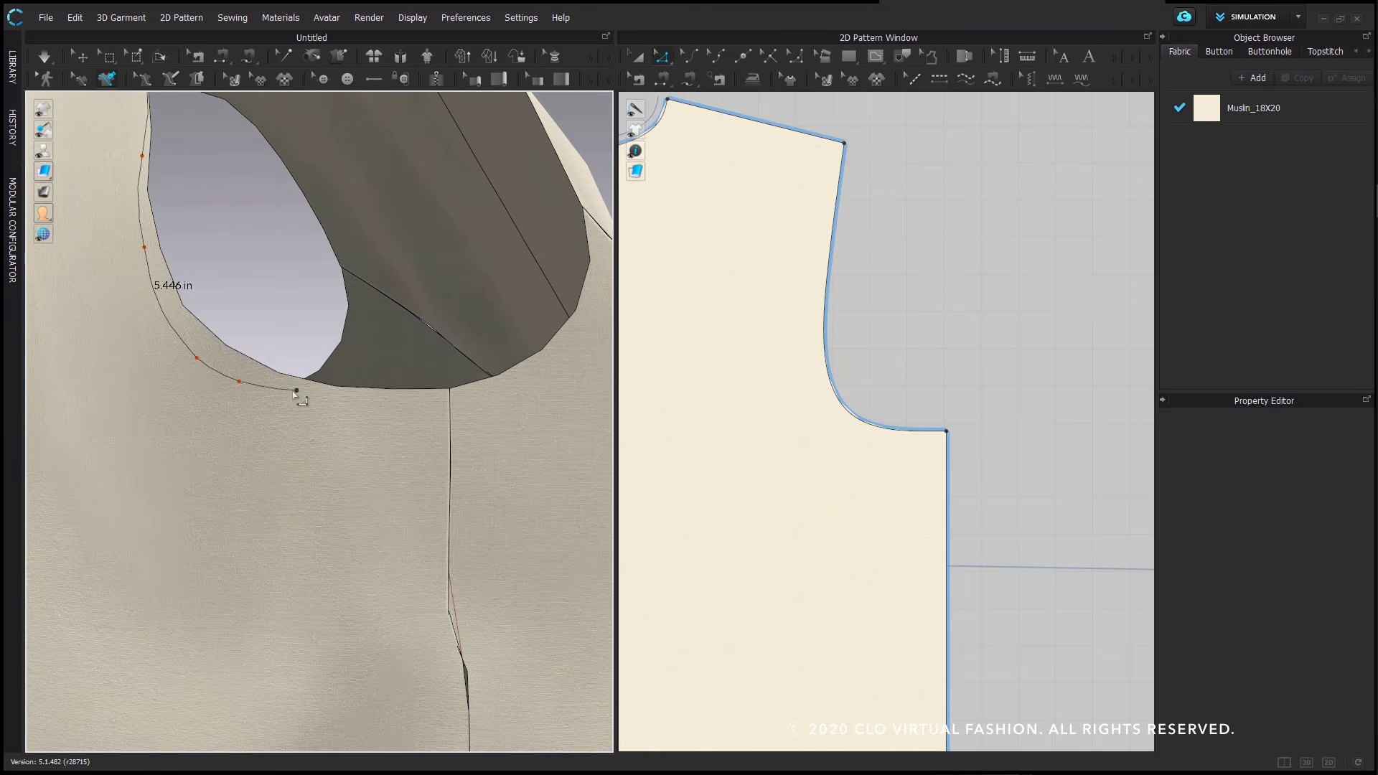
ctrl+click(295, 390)
double_click(386, 389)
right_drag(508, 379, 329, 274)
Convert the back armhole curve into a 6.637 in internal line on the back pattern.
click(87, 77)
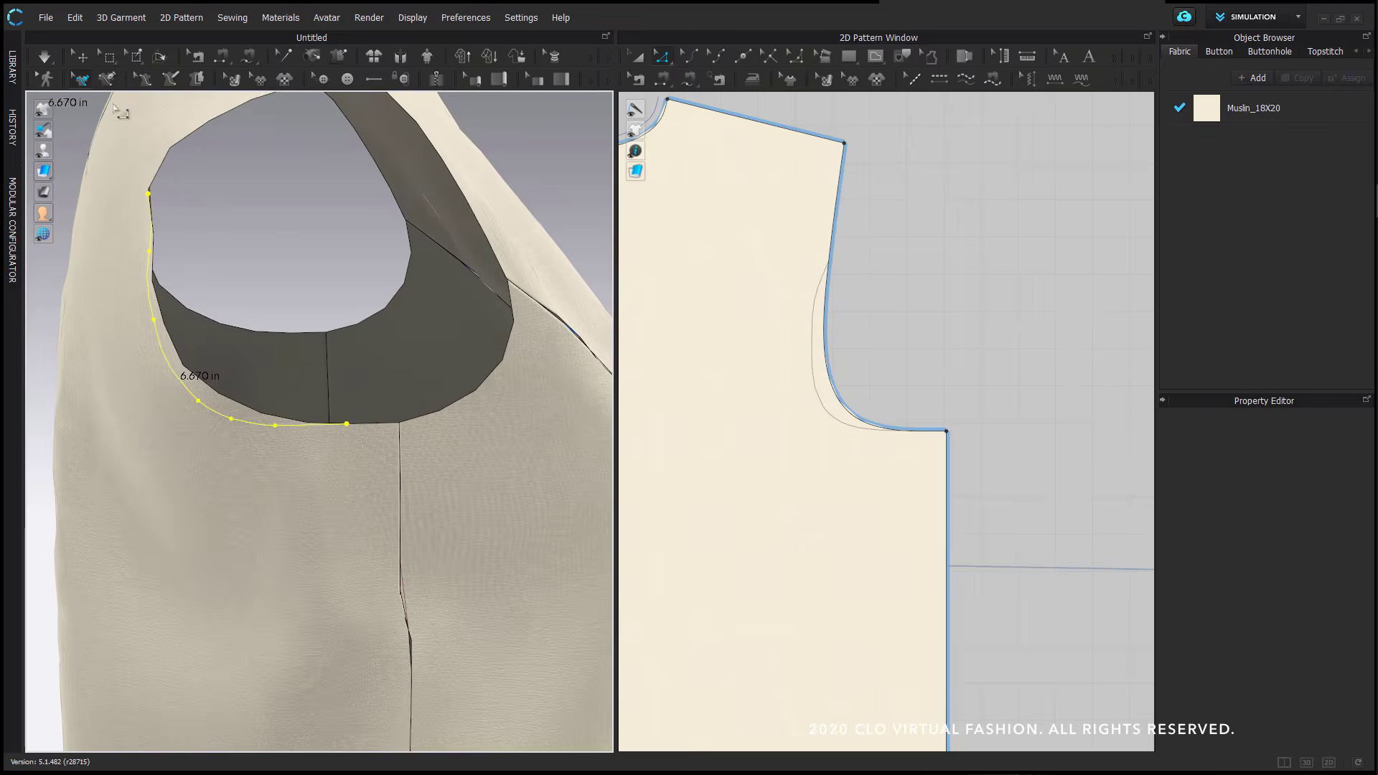
right_click(148, 284)
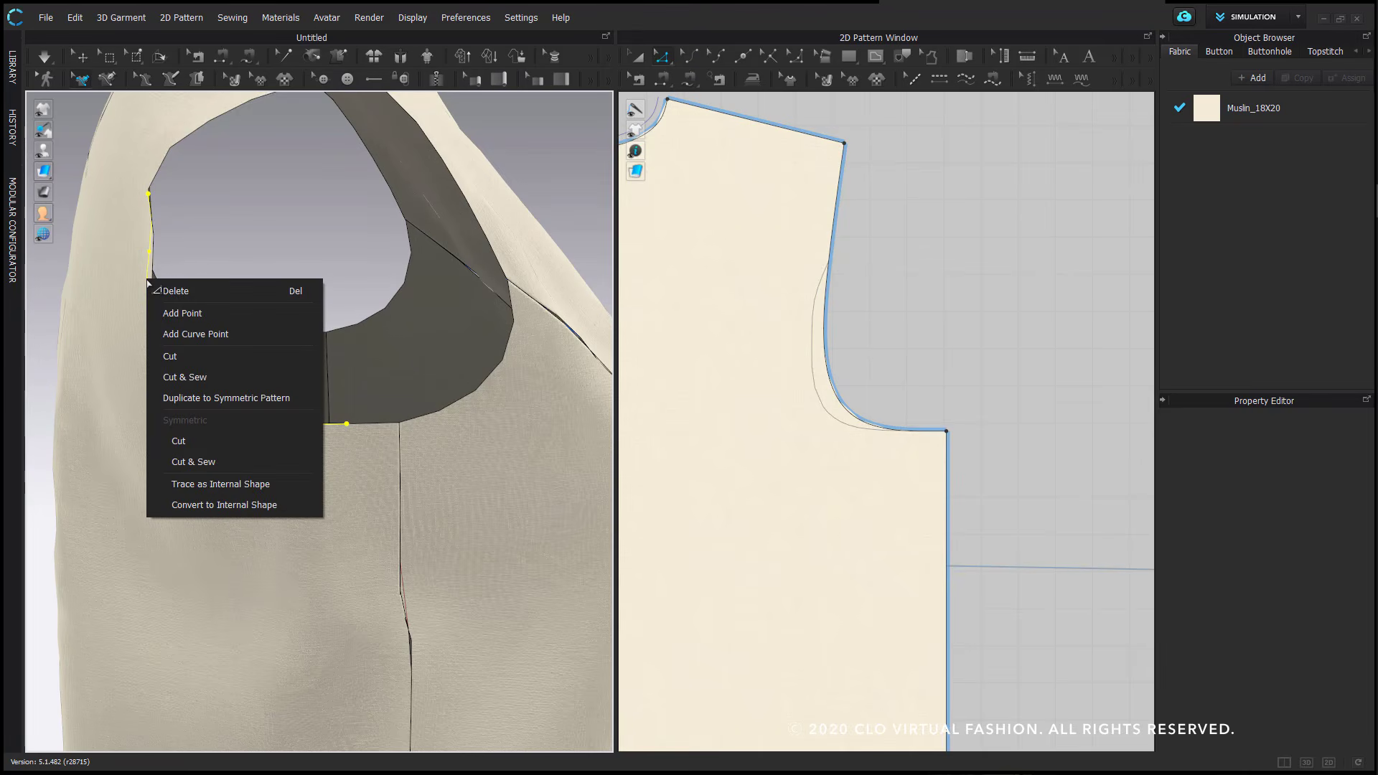
click(242, 506)
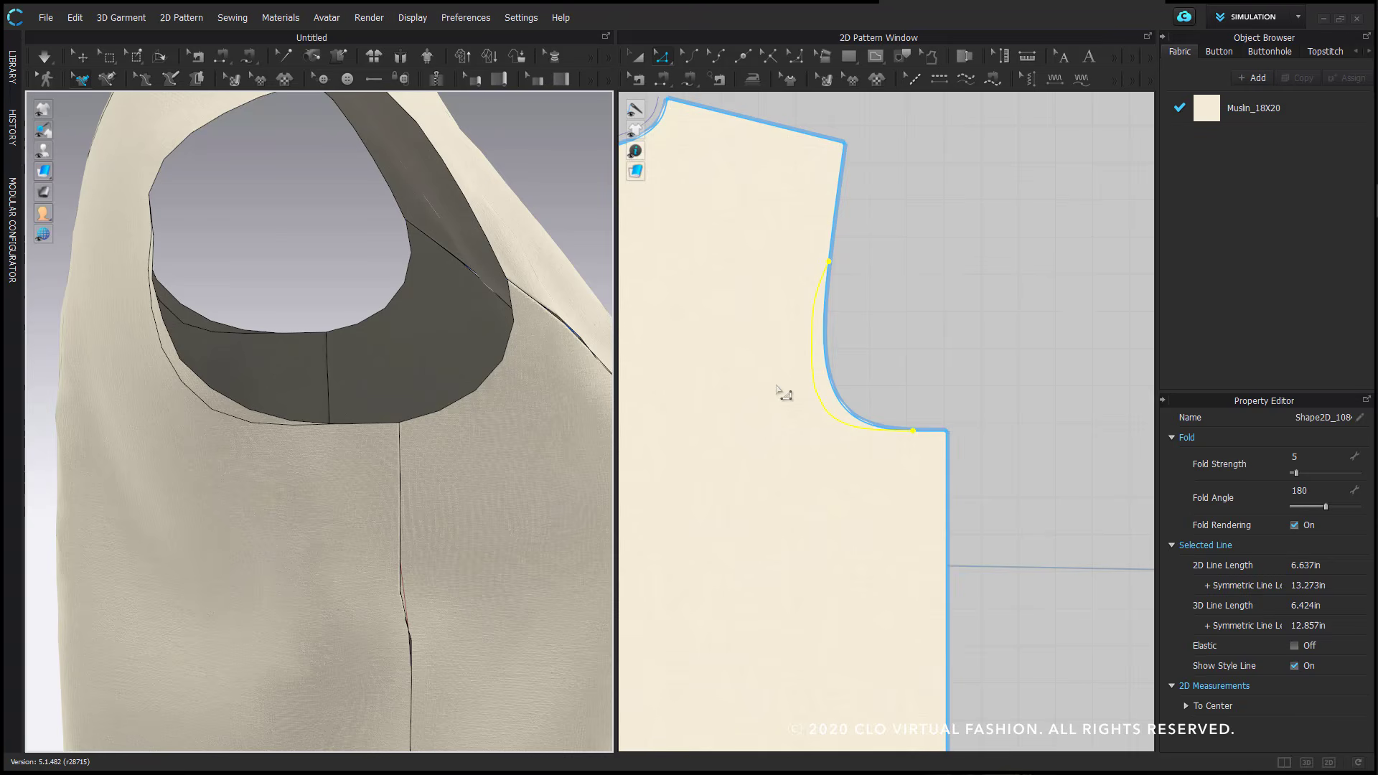
Delete two groups of excess curve points from the back armhole internal line.
click(1000, 310)
scroll(890, 294, up, 2)
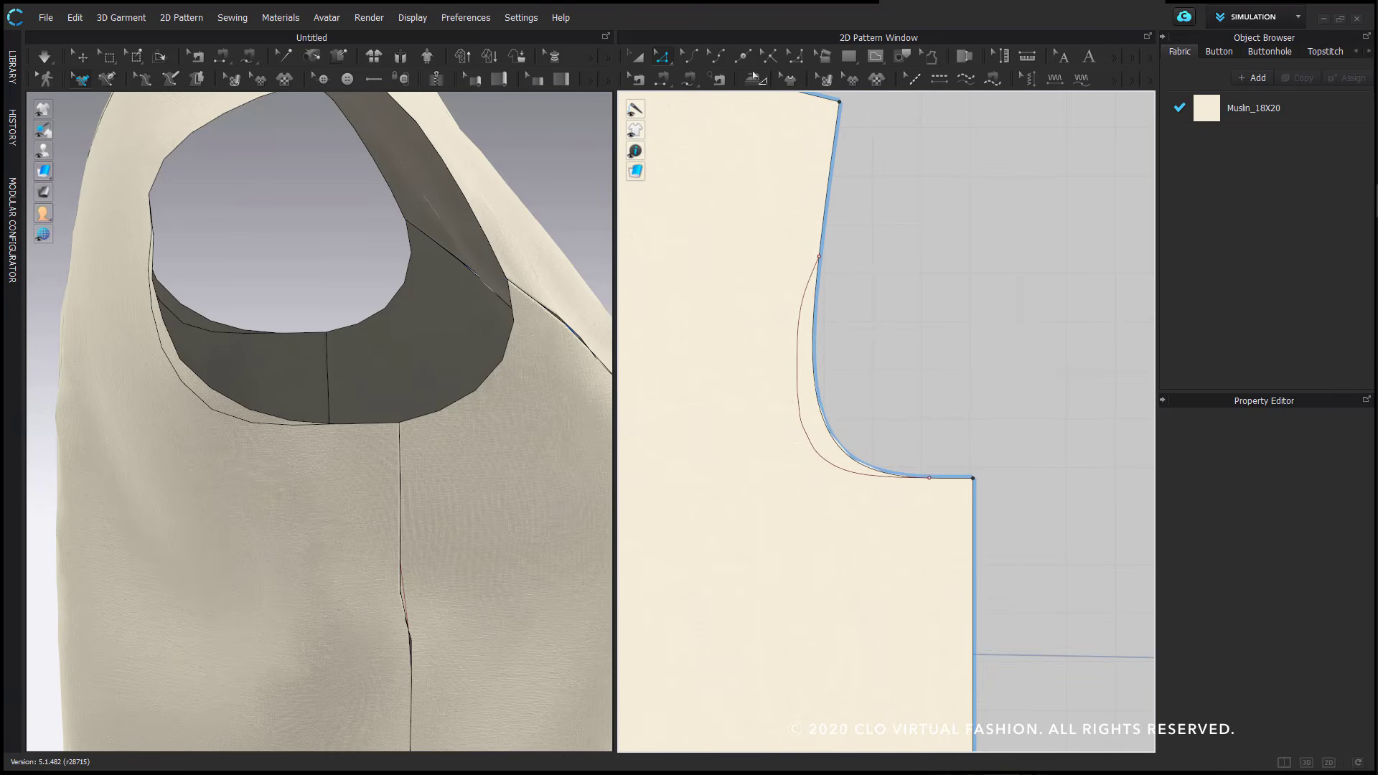
key(v)
scroll(814, 298, up, 3)
scroll(816, 288, down, 2)
drag(760, 214, 817, 331)
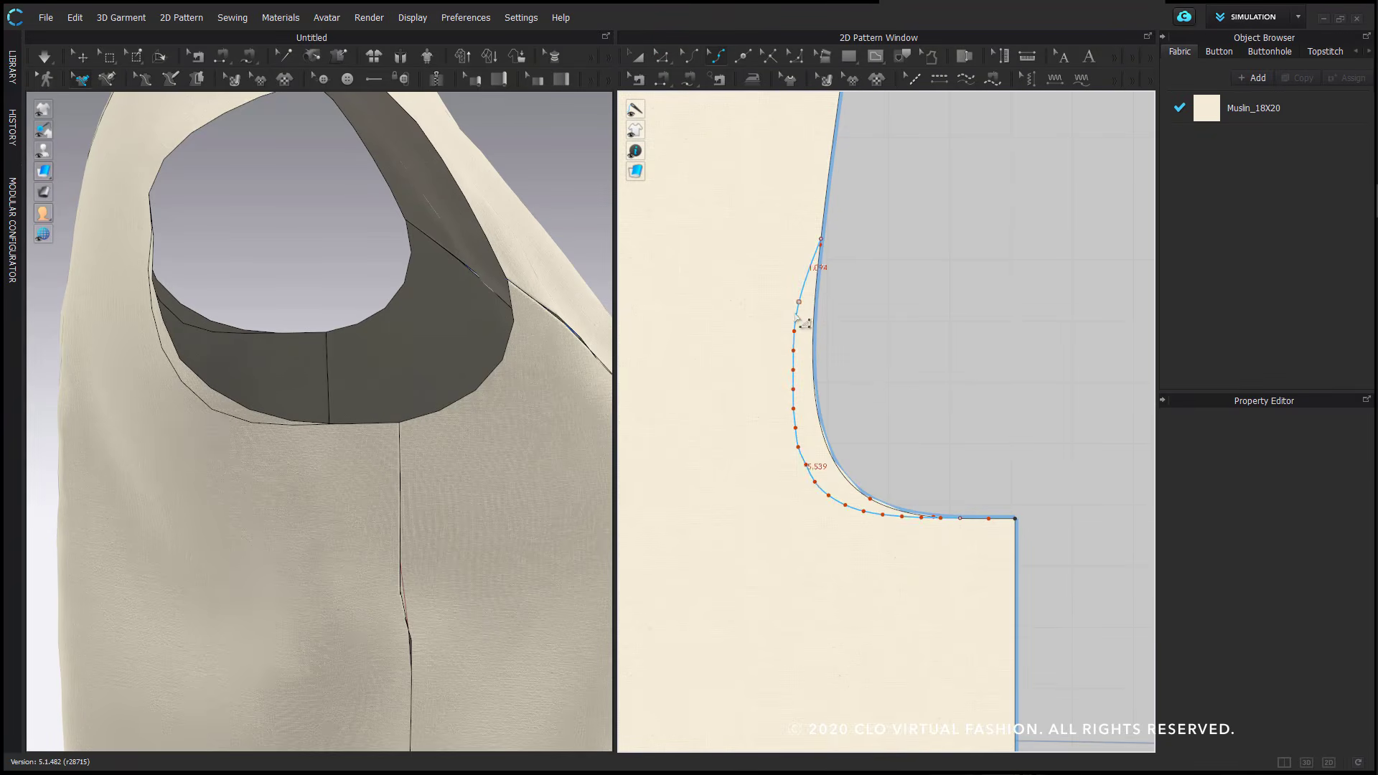
scroll(797, 316, up, 3)
key(Delete)
scroll(863, 365, down, 3)
scroll(847, 364, up, 3)
drag(787, 433, 855, 587)
key(Delete)
Drag the remaining curve points and remove a few more to smooth the back armhole curve.
drag(796, 485, 835, 361)
scroll(832, 363, down, 3)
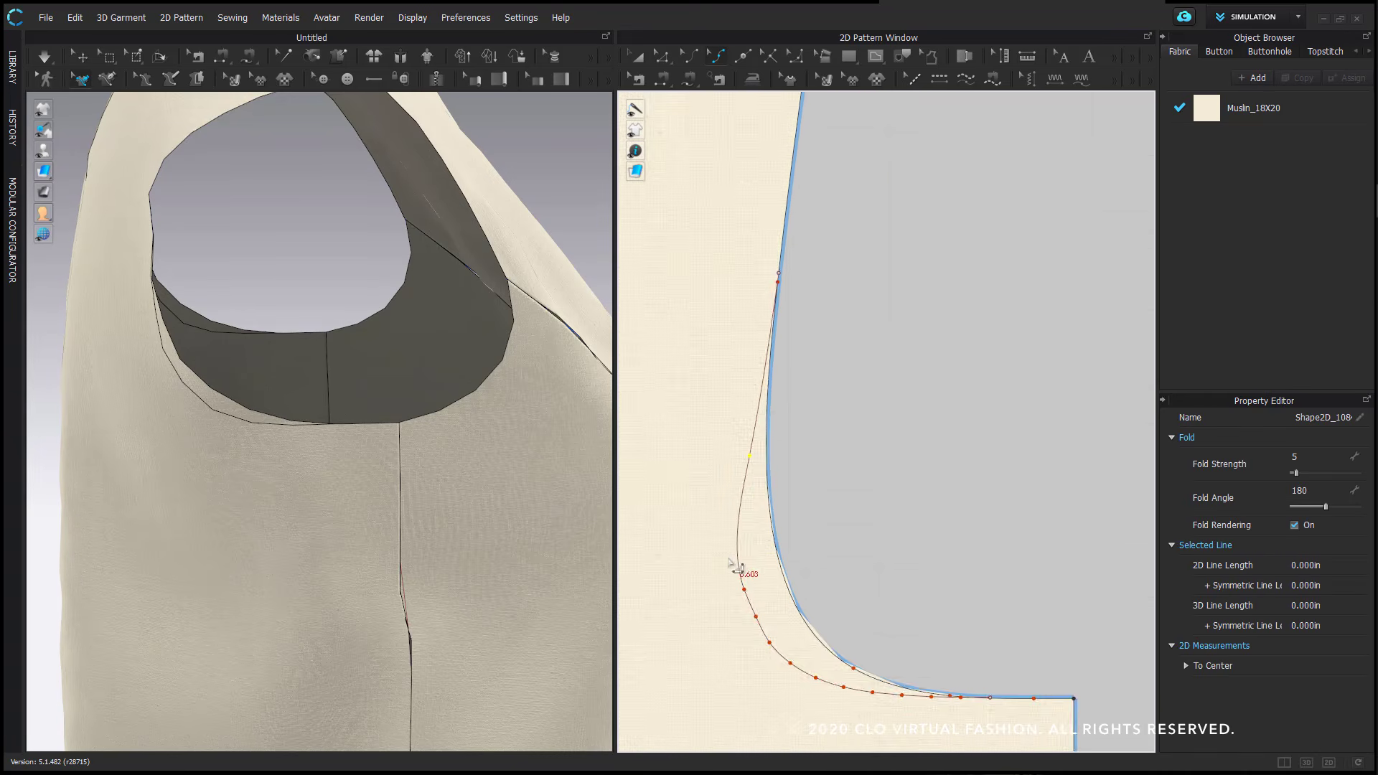
scroll(795, 345, up, 2)
middle_drag(794, 344, 867, 326)
scroll(875, 393, down, 3)
middle_drag(875, 393, 867, 313)
drag(752, 381, 797, 472)
key(Delete)
drag(788, 450, 876, 577)
key(Delete)
key(Delete)
drag(809, 514, 838, 530)
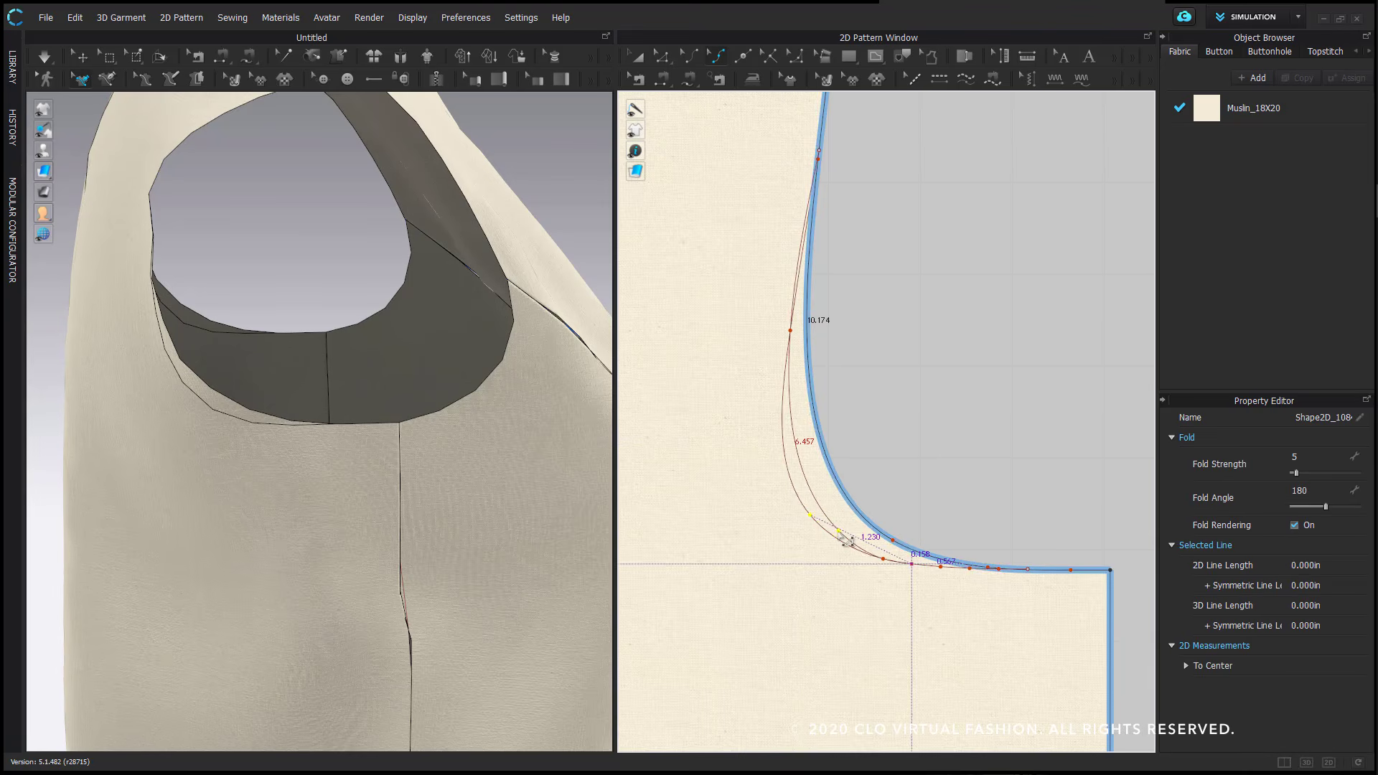
click(978, 381)
key(z)
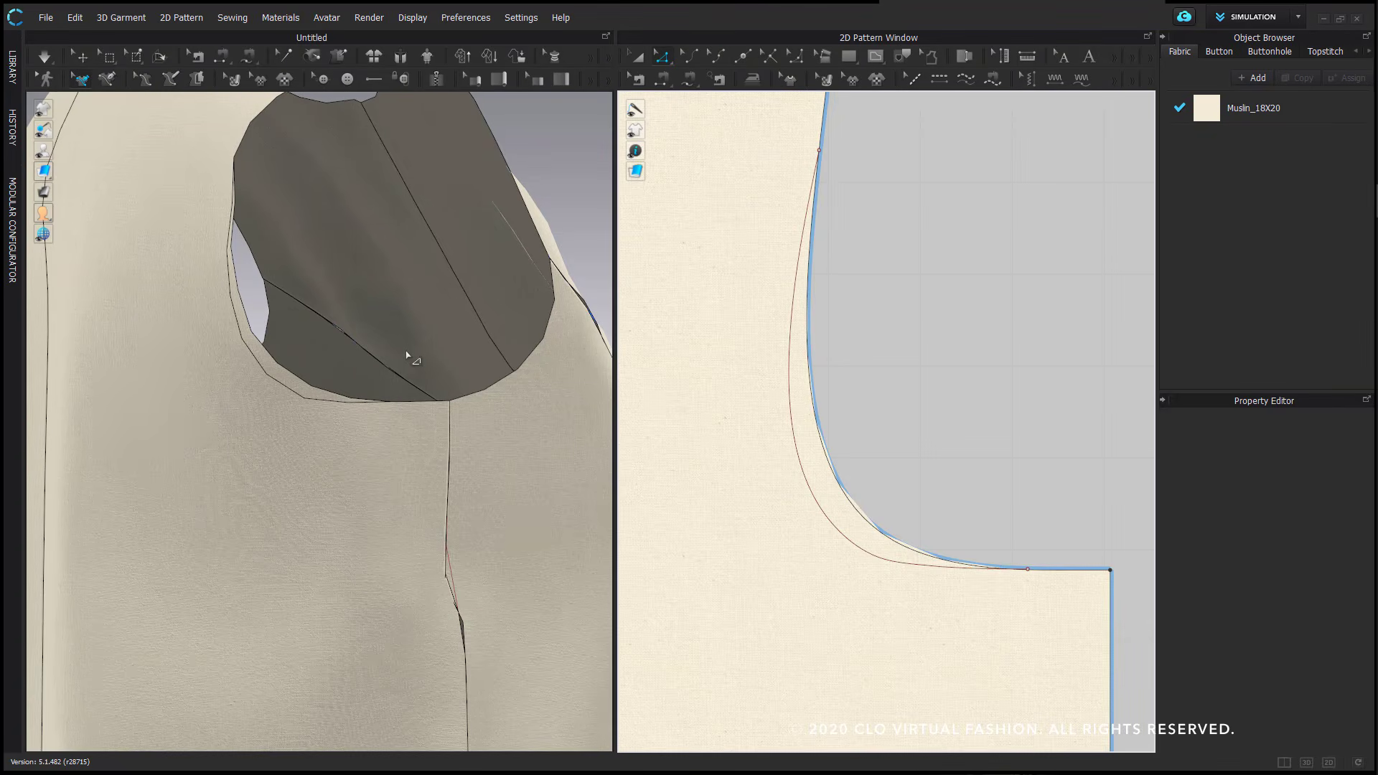
scroll(941, 366, down, 1)
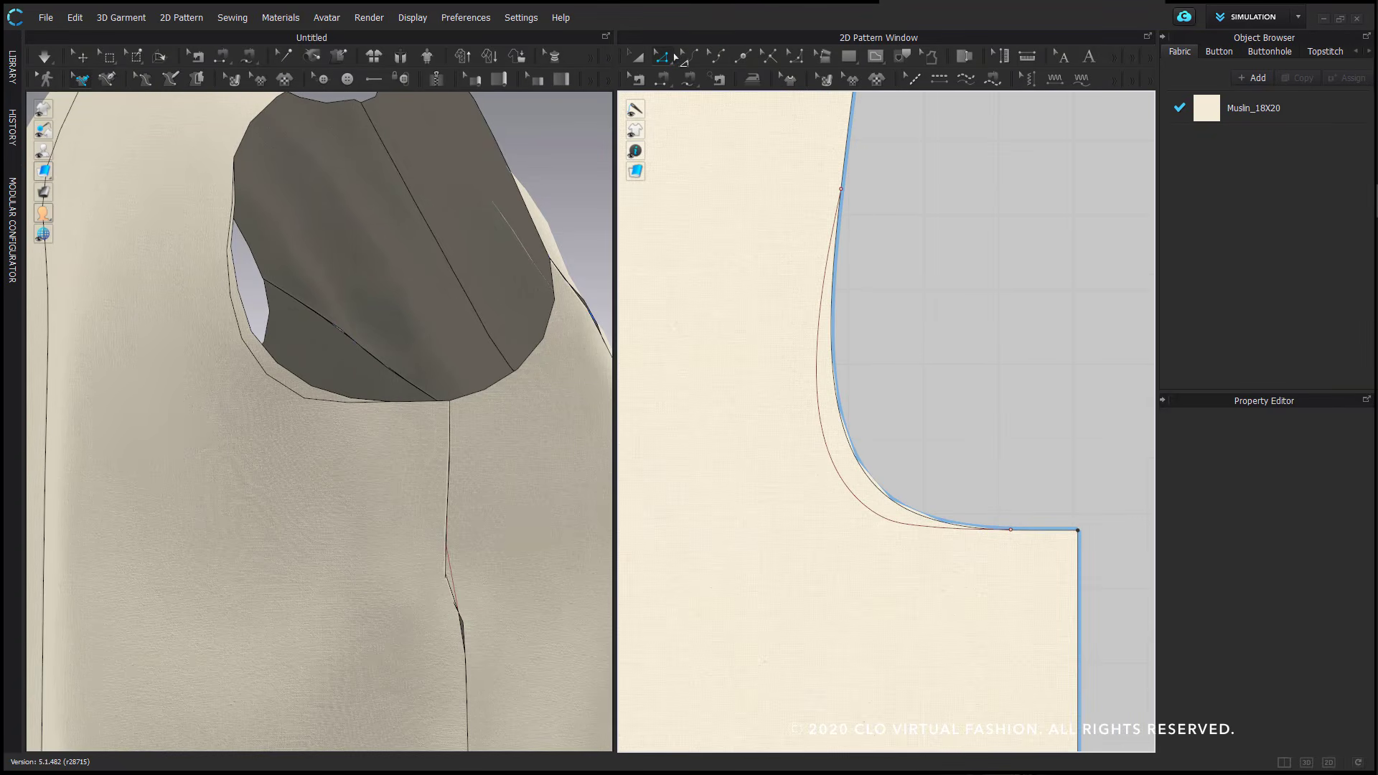
drag(843, 405, 824, 431)
right_click(824, 431)
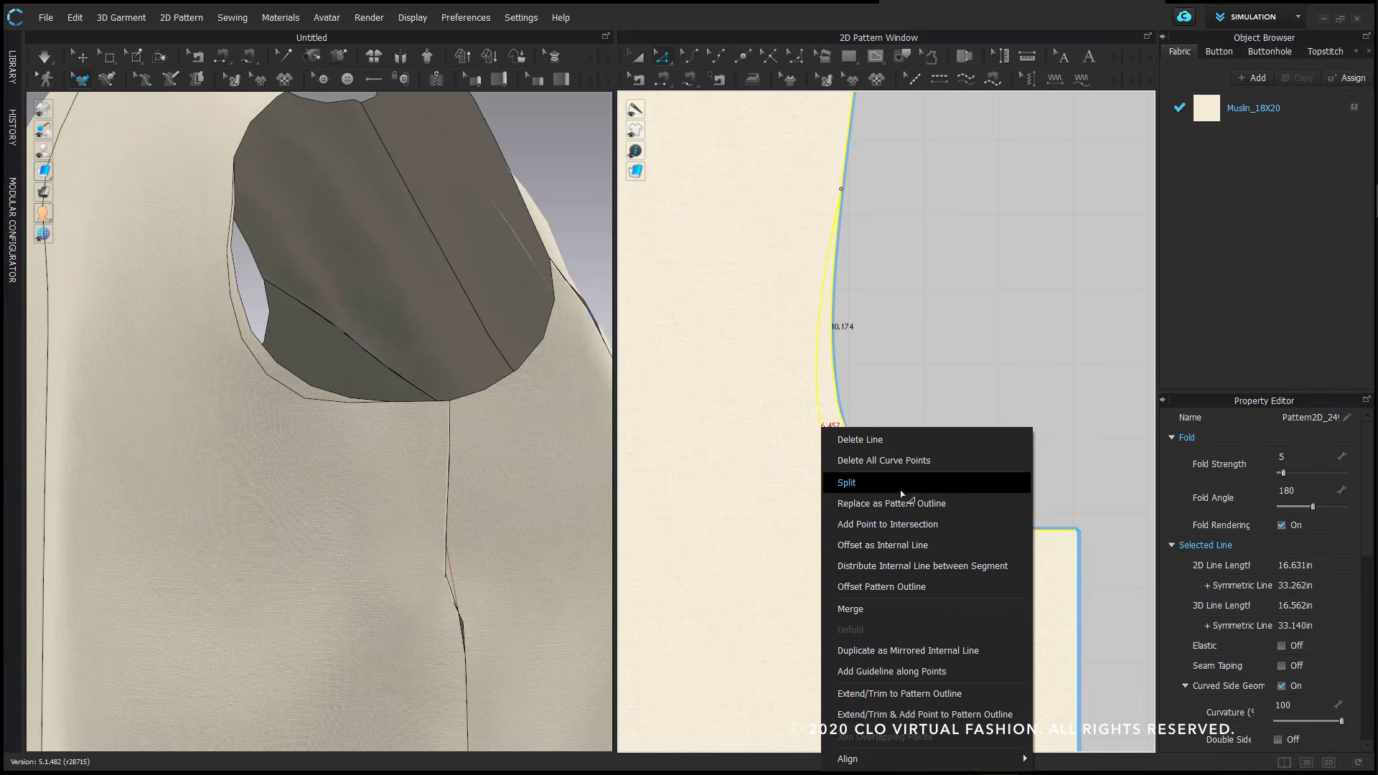
click(945, 503)
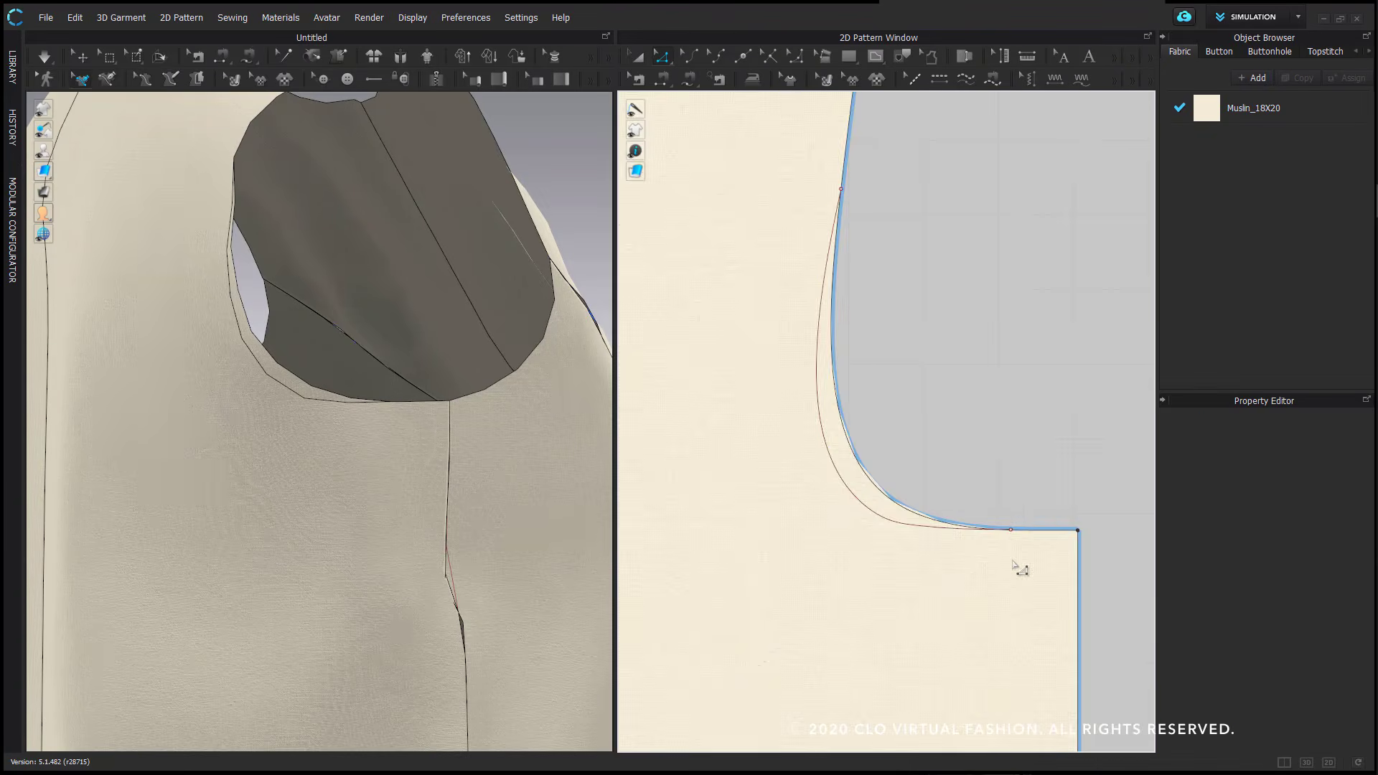
scroll(1018, 566, up, 5)
click(897, 493)
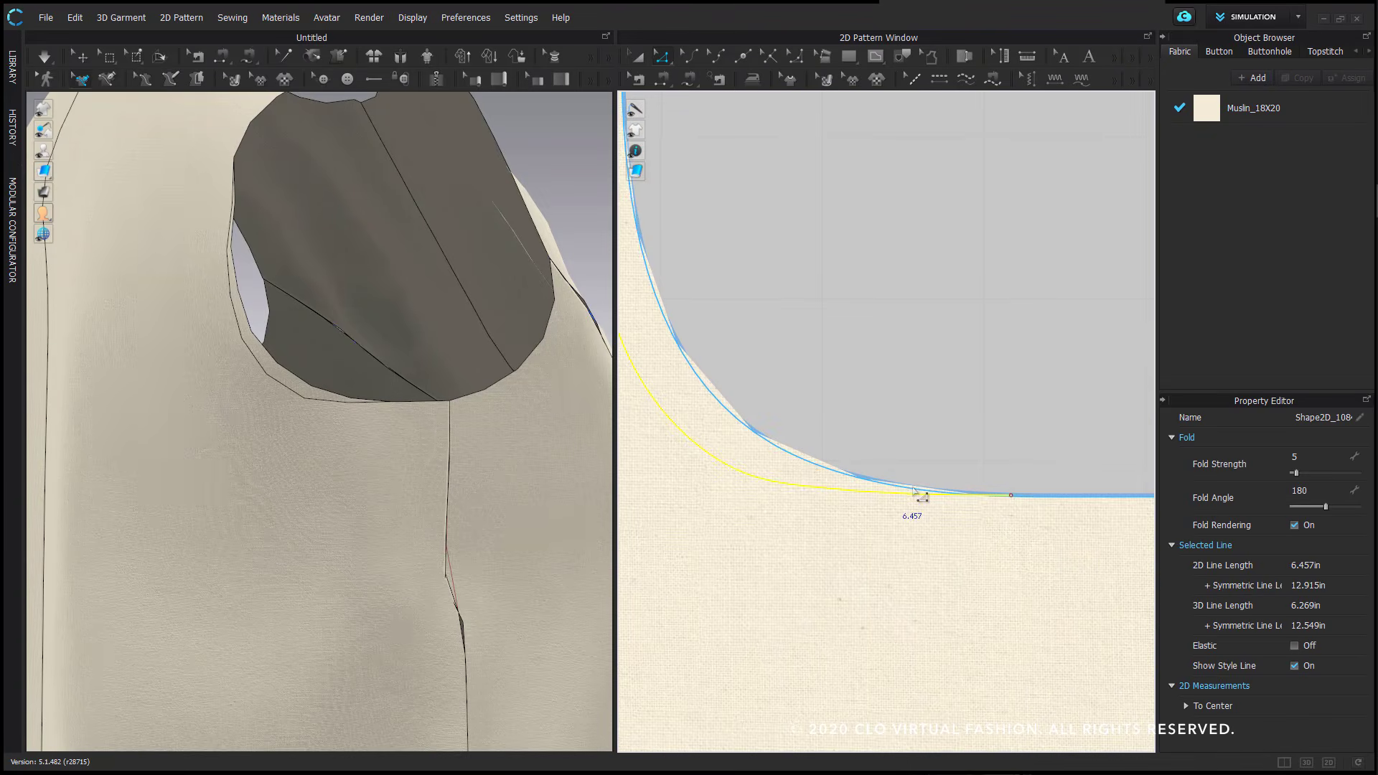
click(1036, 495)
scroll(1038, 496, up, 4)
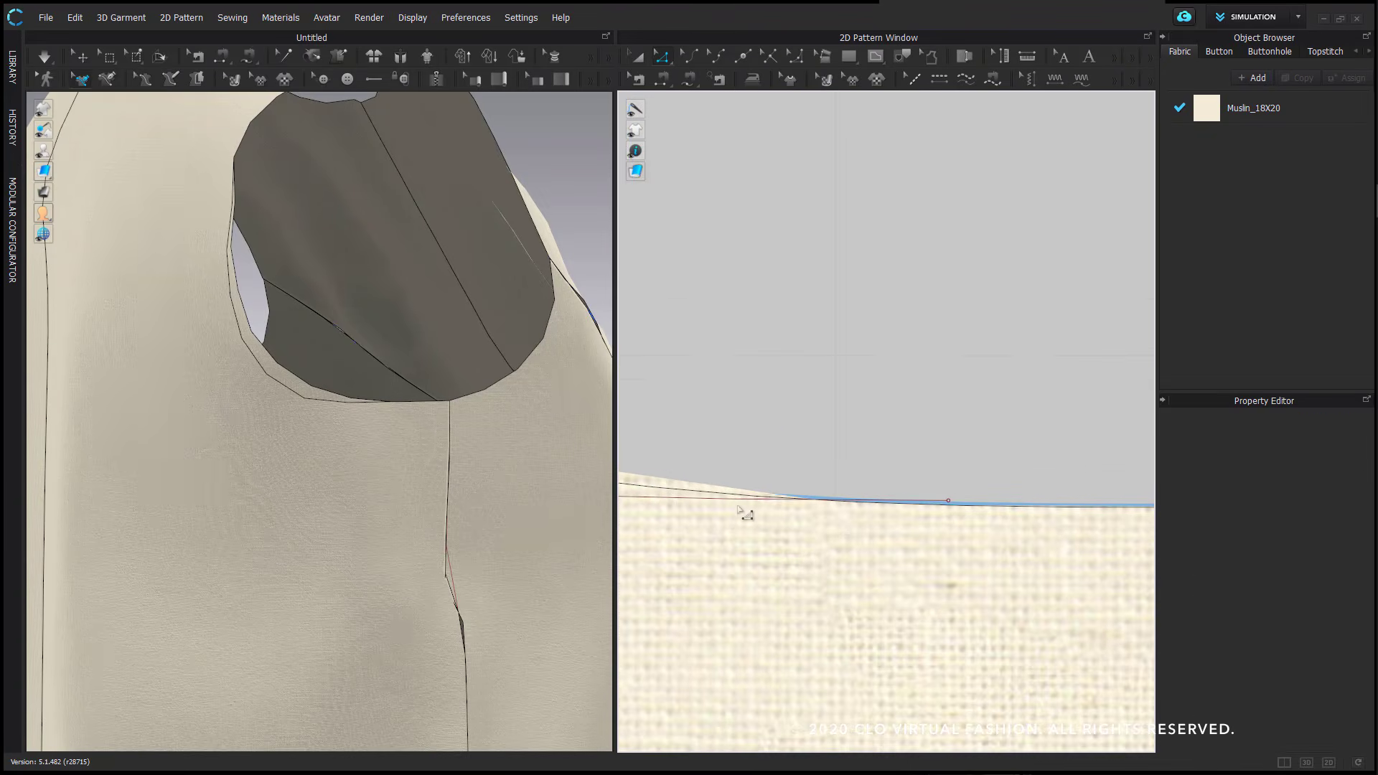
click(750, 501)
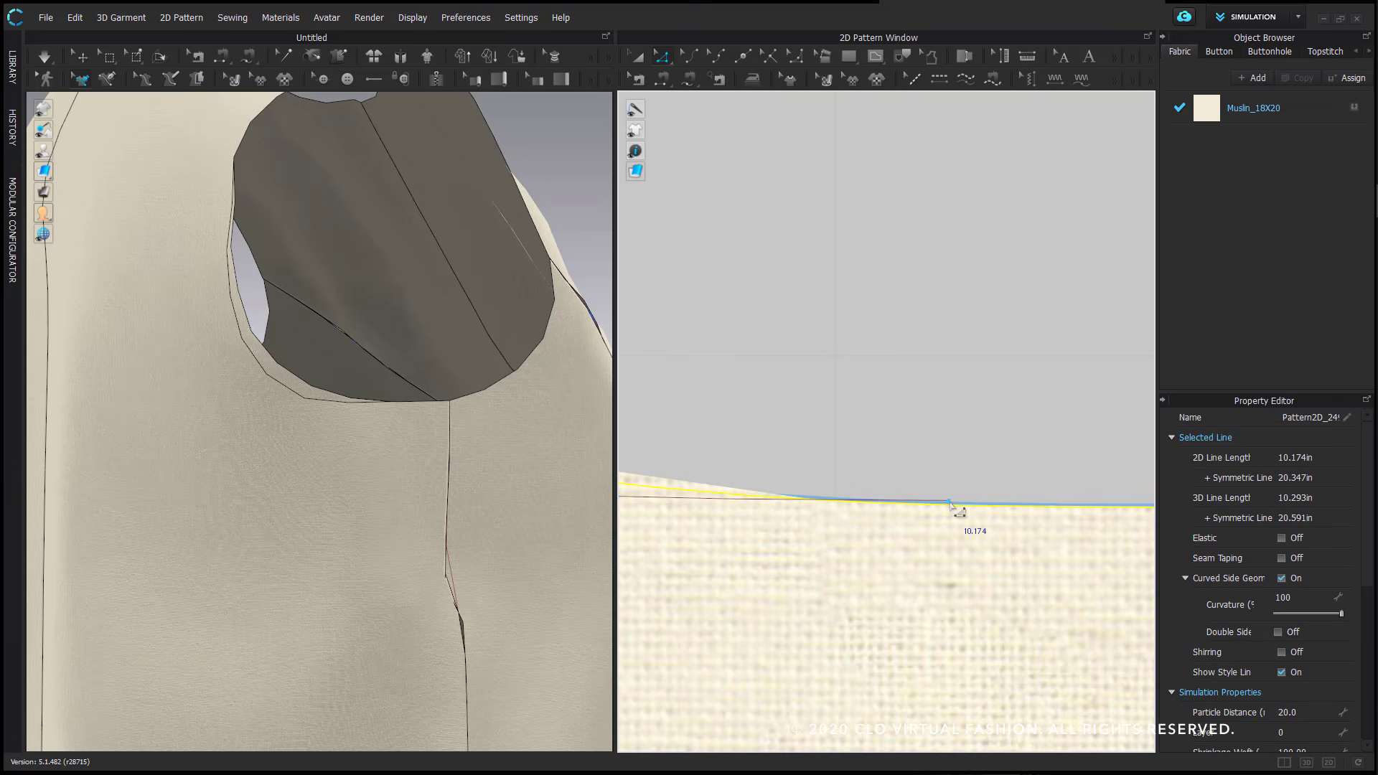
click(948, 500)
click(789, 500)
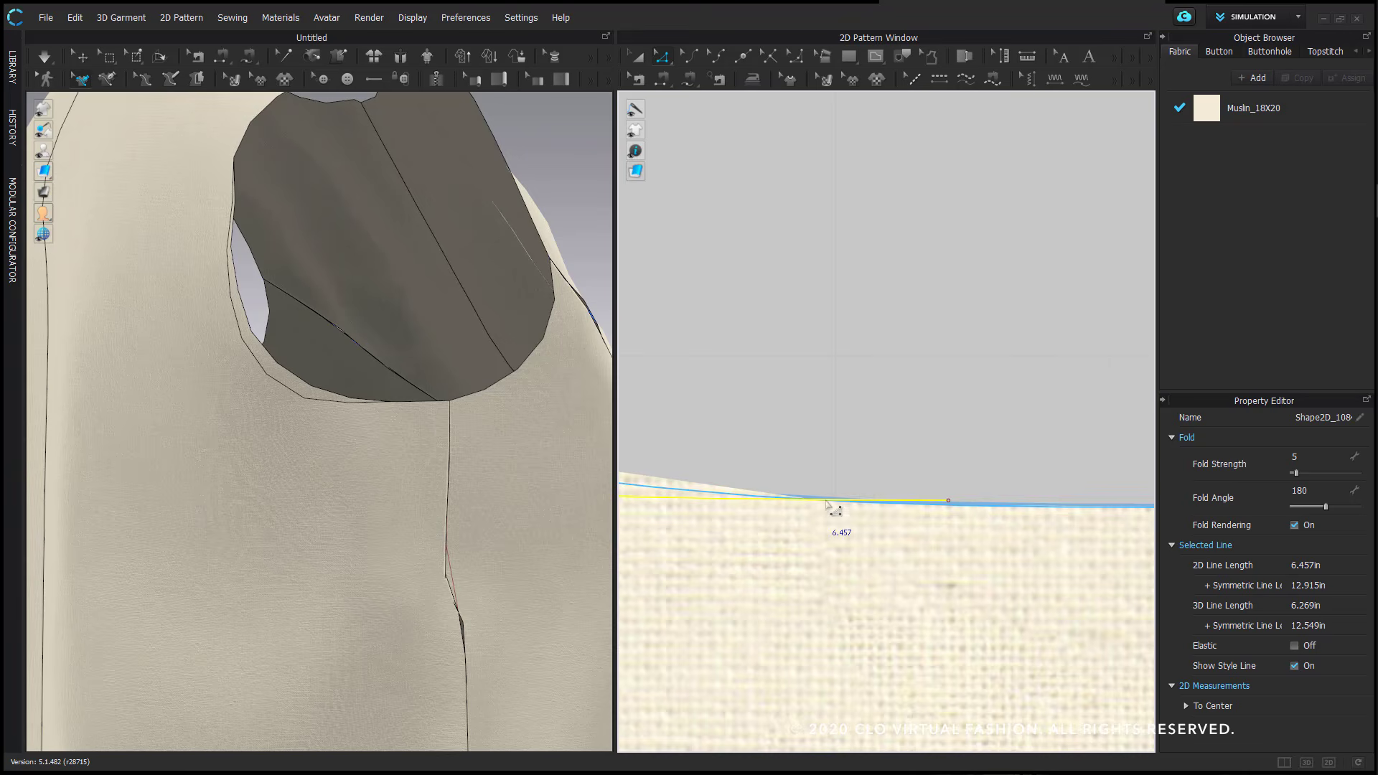
scroll(801, 499, down, 6)
middle_drag(800, 498, 969, 513)
key(a)
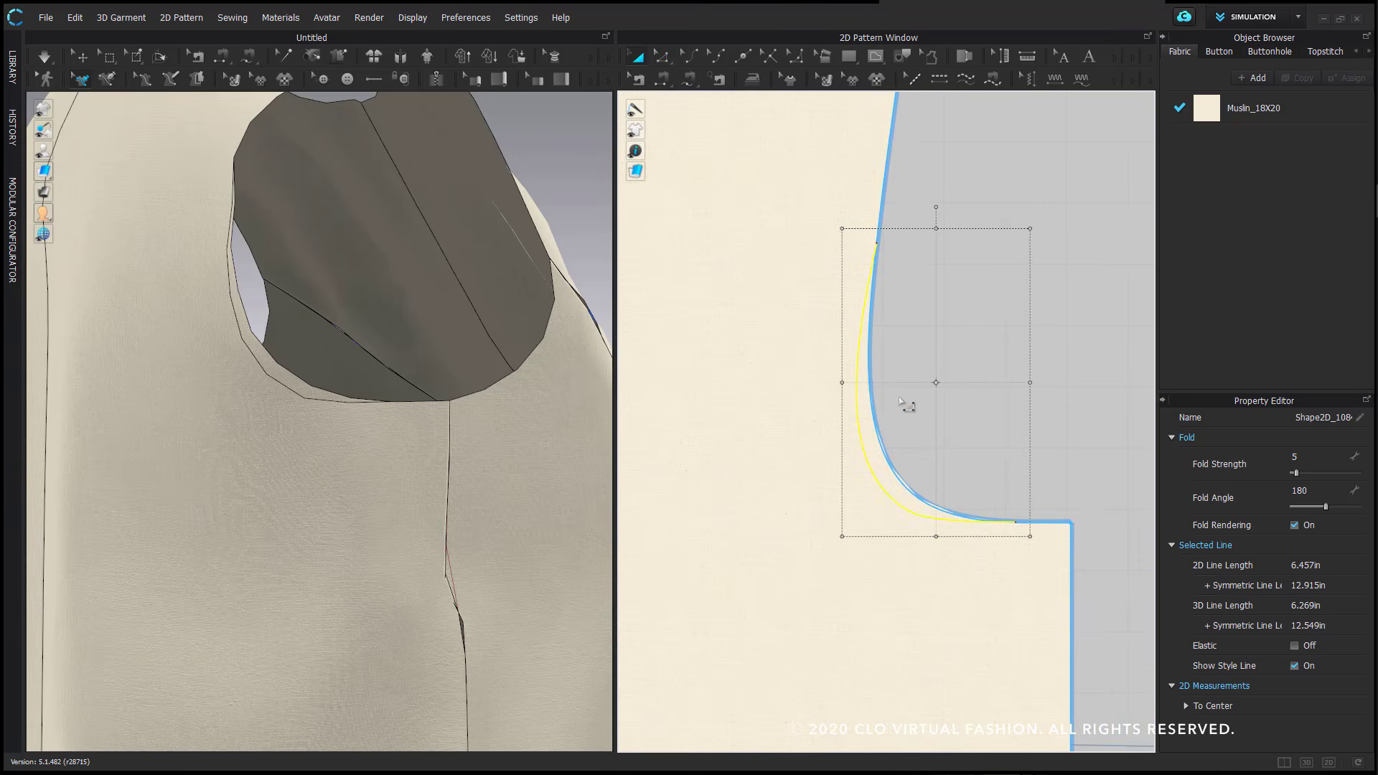
key(Escape)
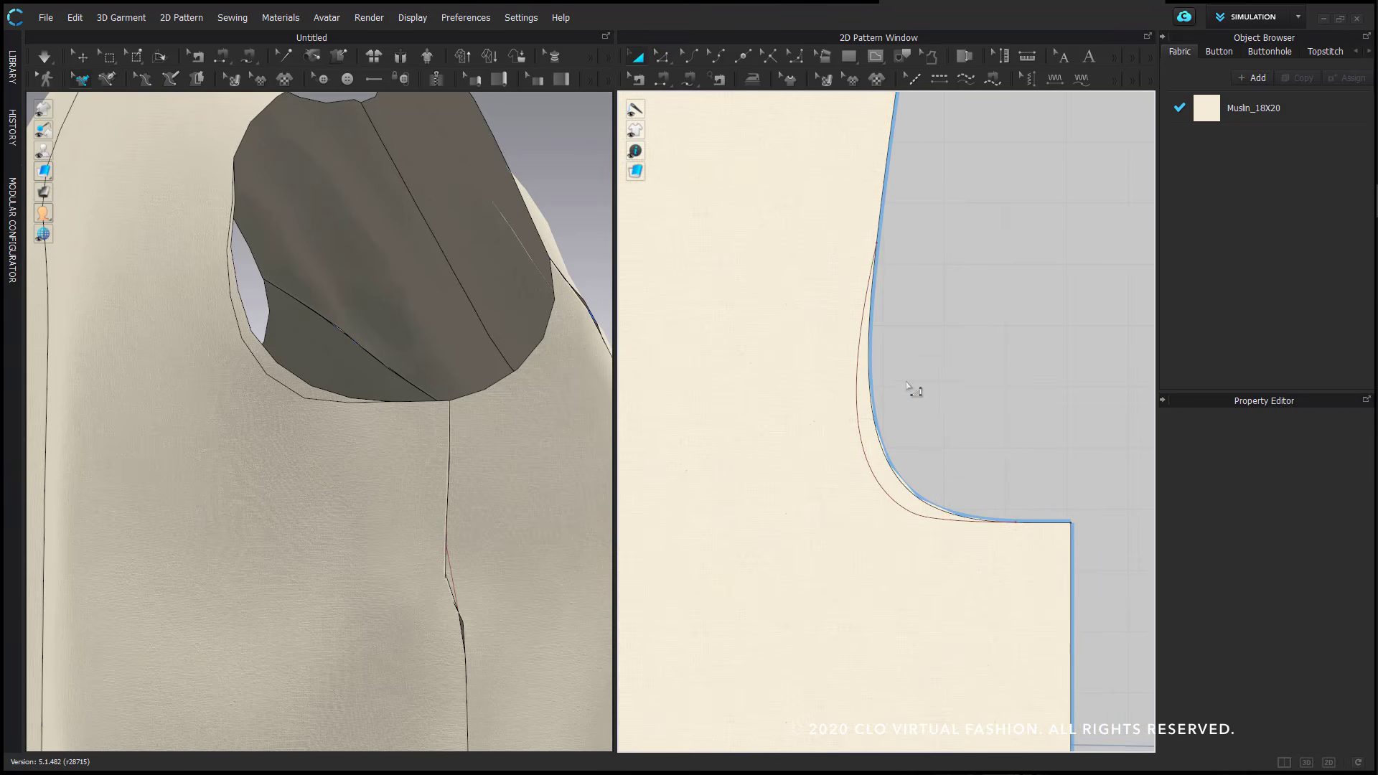
key(z)
click(864, 425)
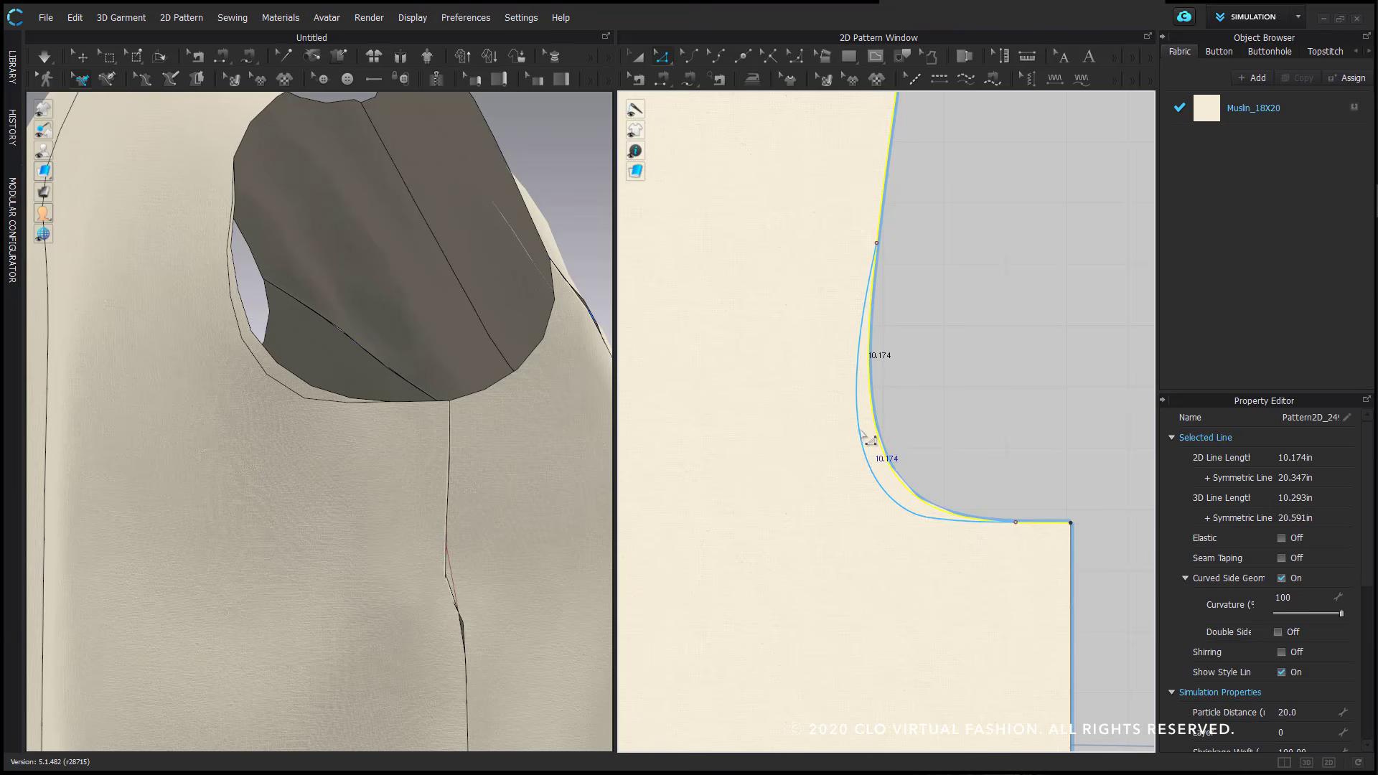
right_click(861, 429)
click(958, 509)
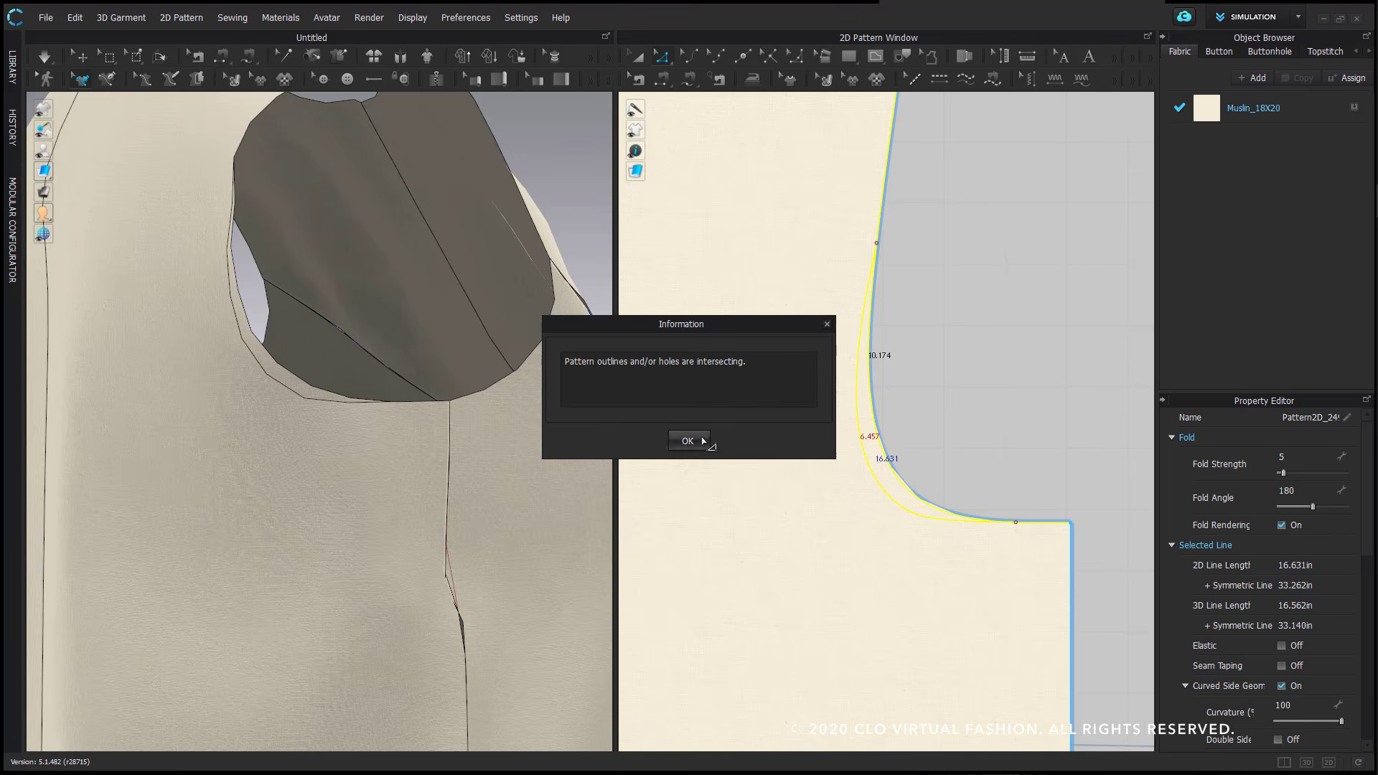
click(701, 438)
click(1015, 493)
scroll(1014, 495, up, 5)
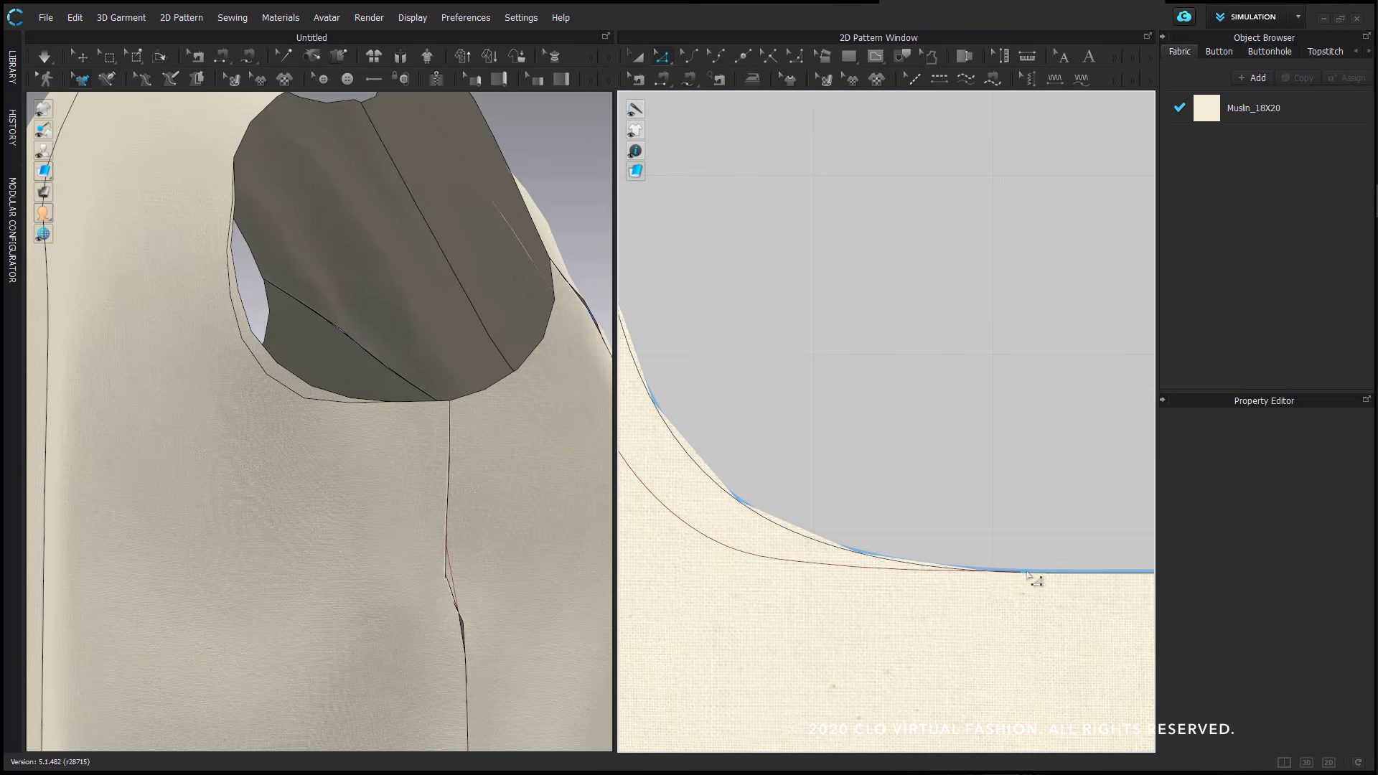
Extend the curve's lower endpoint onto the pattern outline, adding a point there.
right_click(1024, 573)
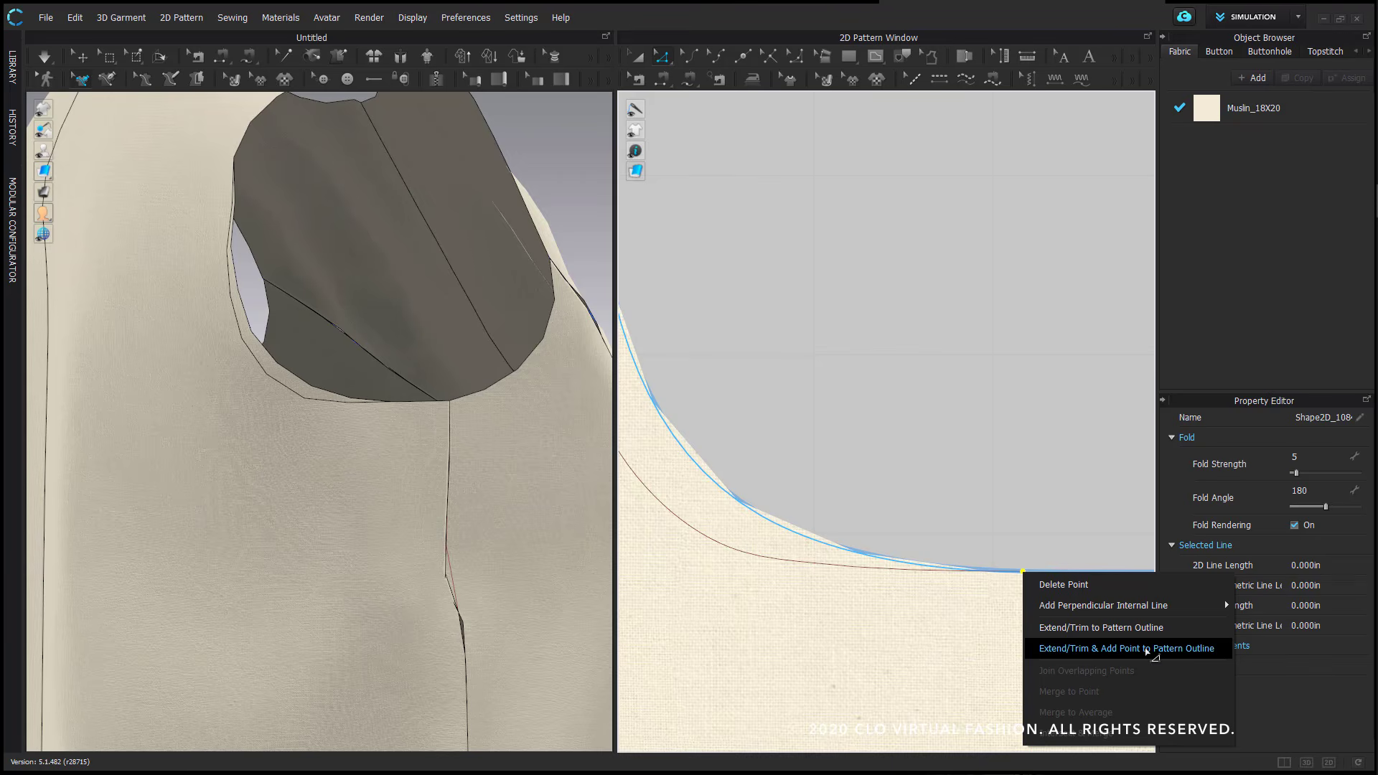
click(1145, 651)
scroll(1025, 574, up, 5)
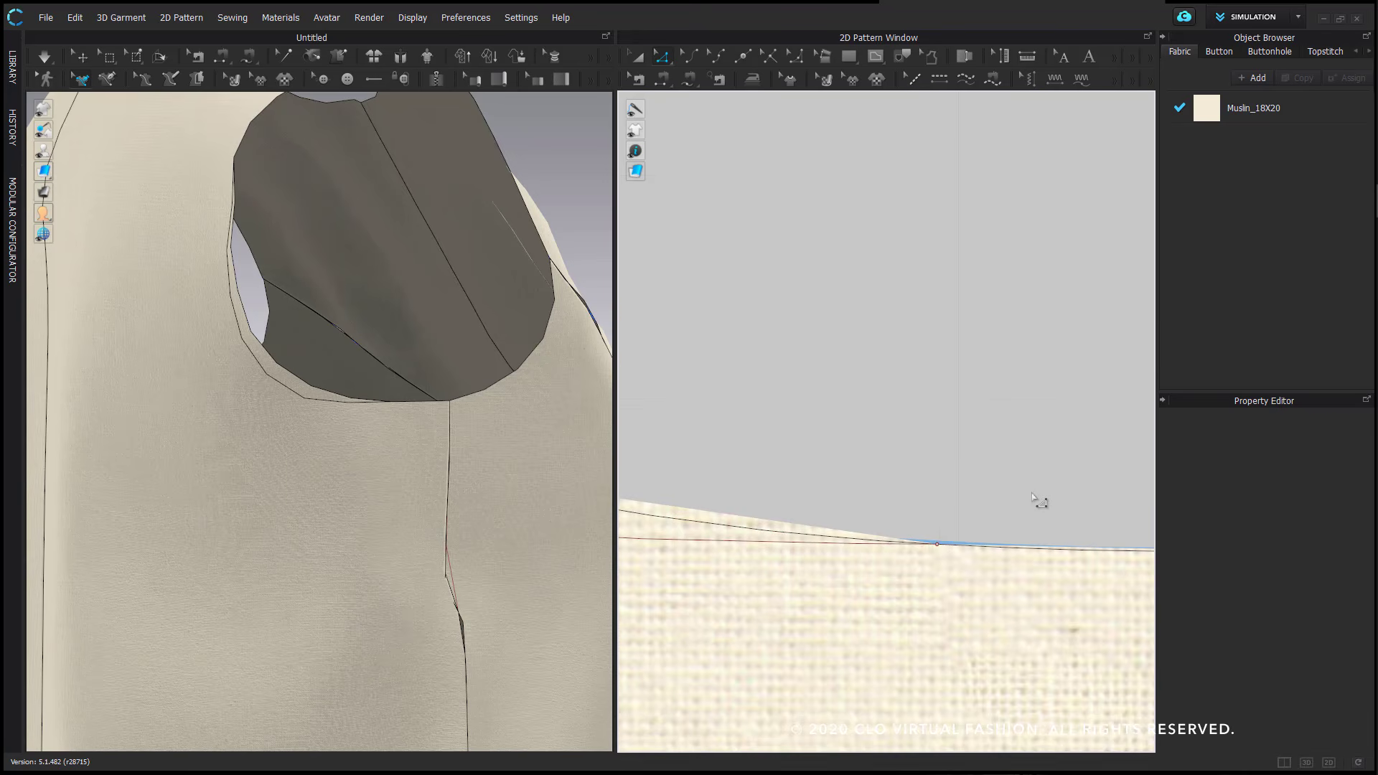
click(872, 541)
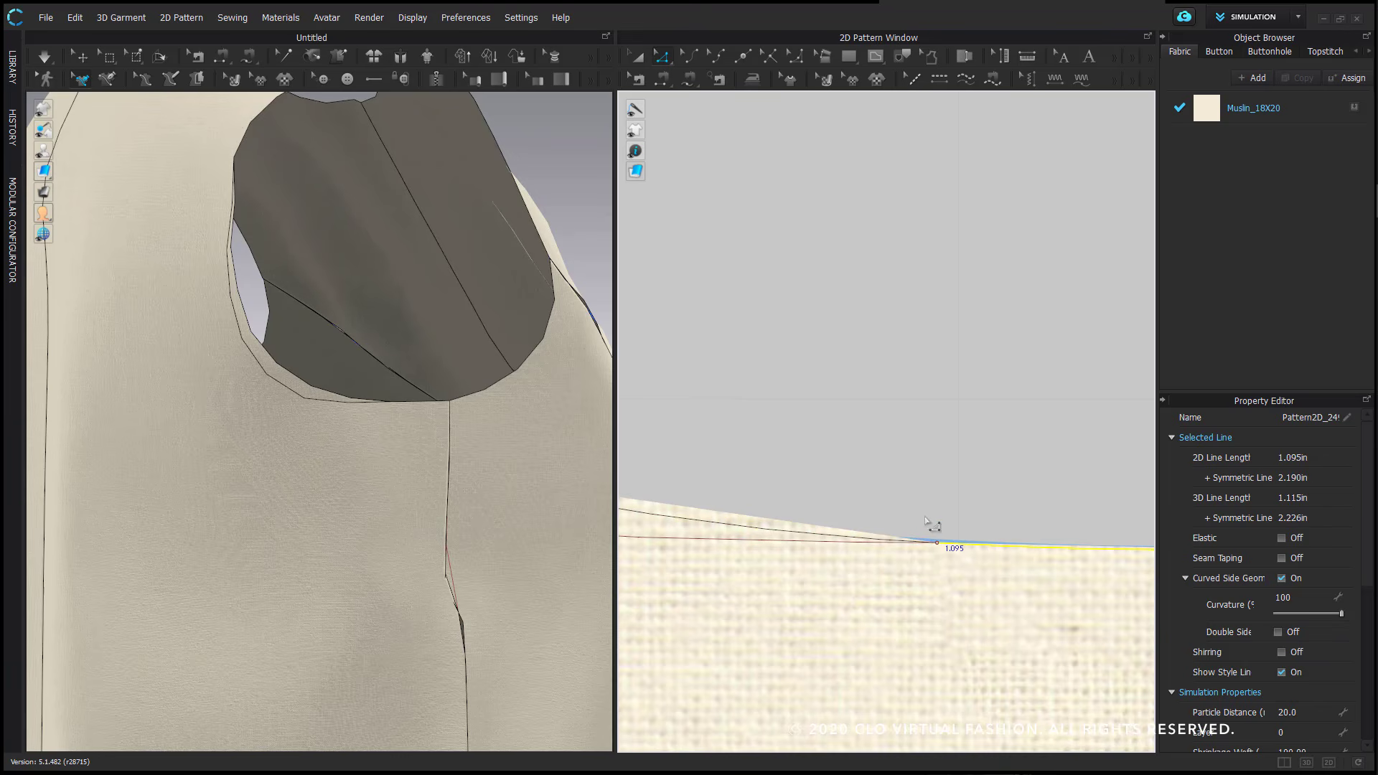
scroll(933, 535, down, 1)
scroll(937, 545, down, 4)
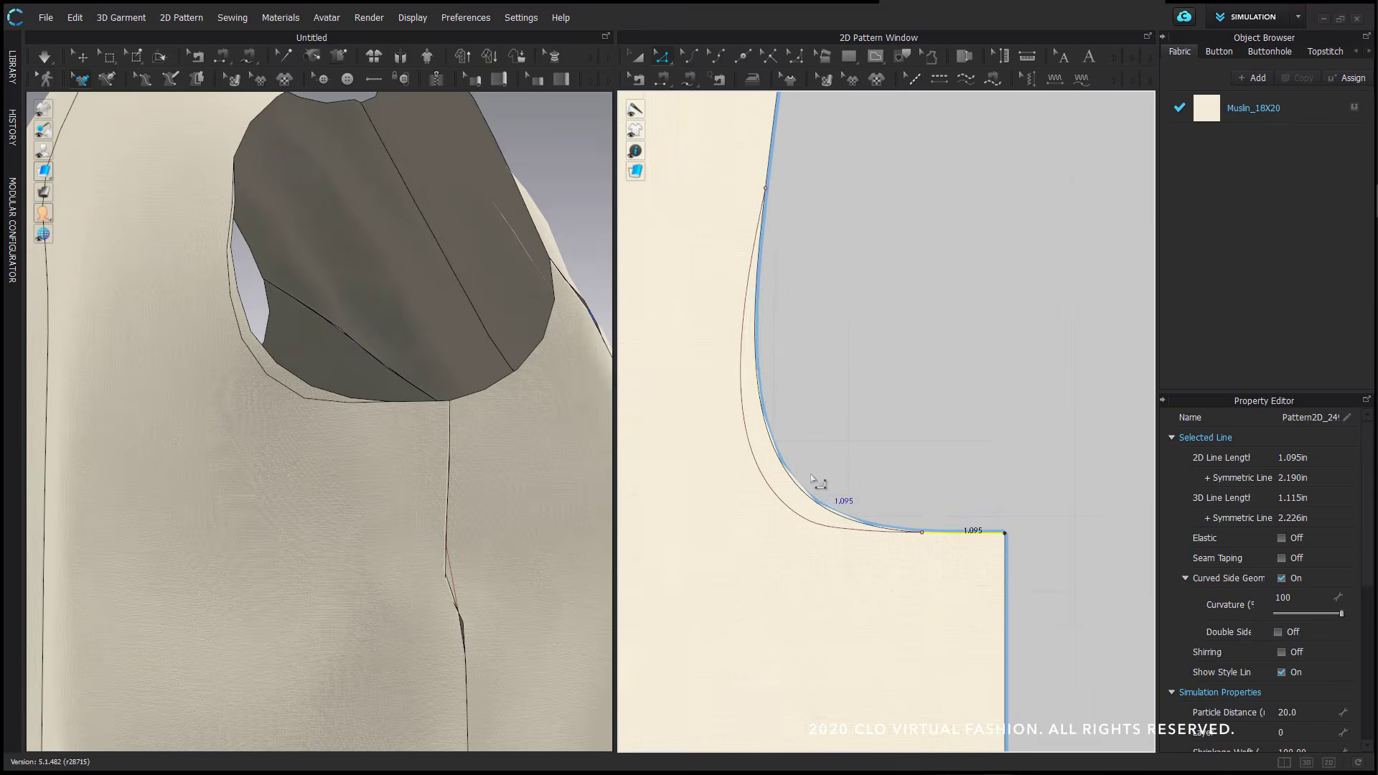
Extend the curve's upper endpoint onto the armhole outline with a new point.
click(782, 344)
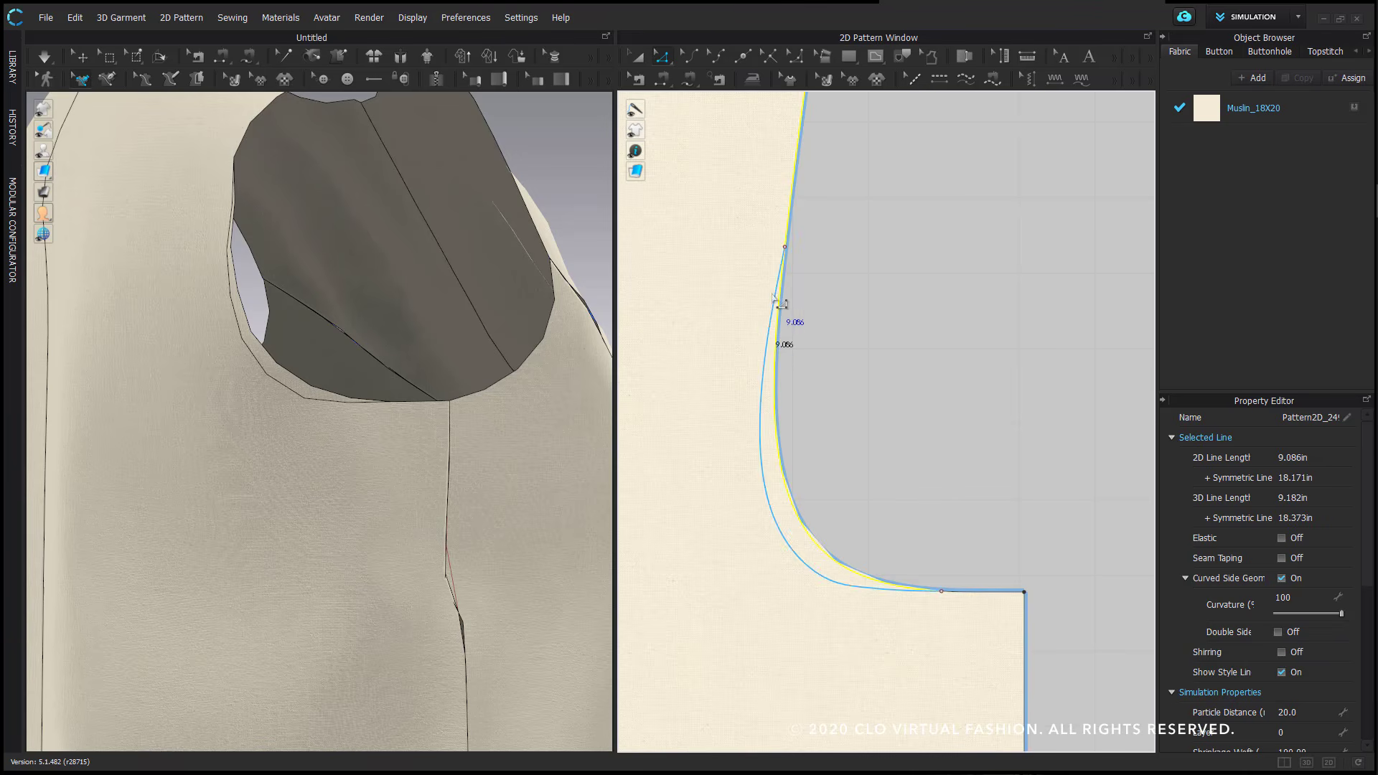
scroll(829, 265, up, 4)
click(953, 318)
scroll(859, 313, up, 4)
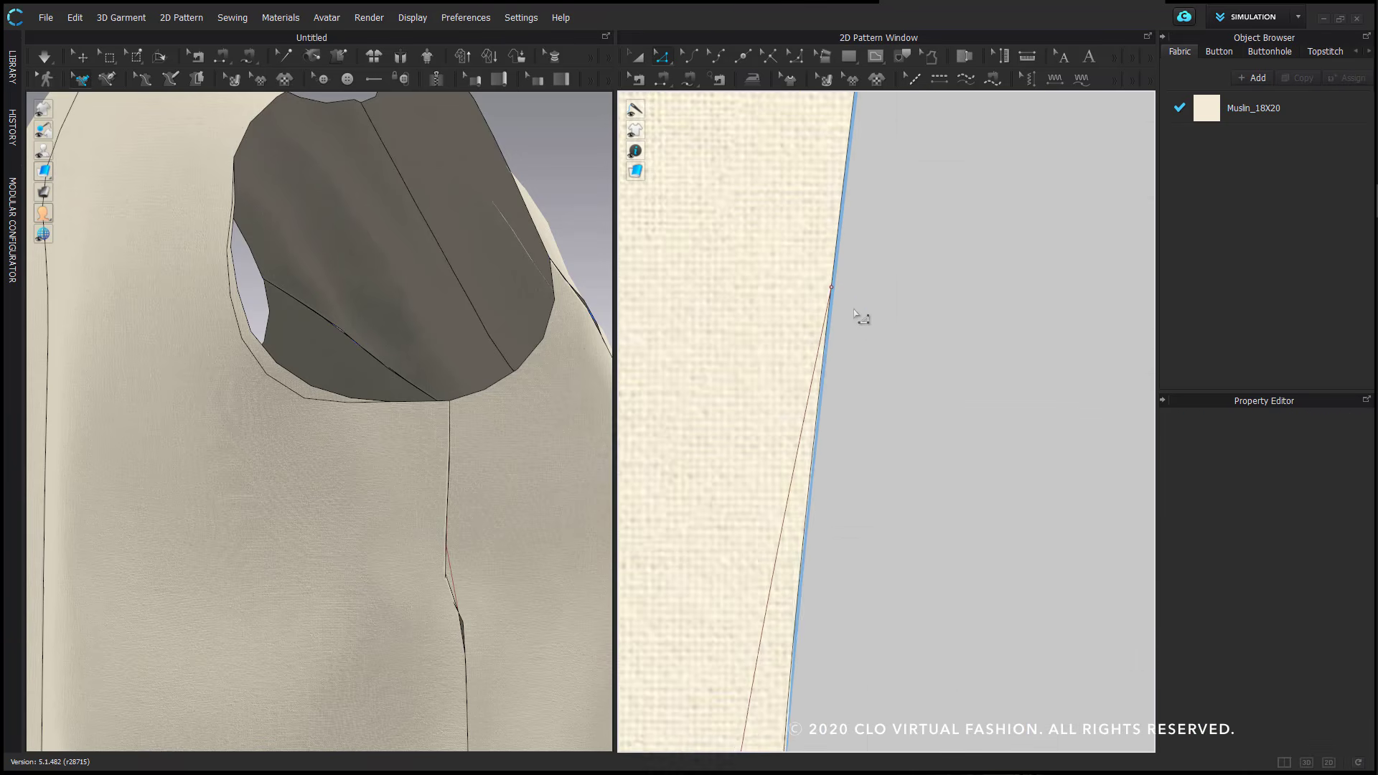
click(827, 283)
right_click(826, 283)
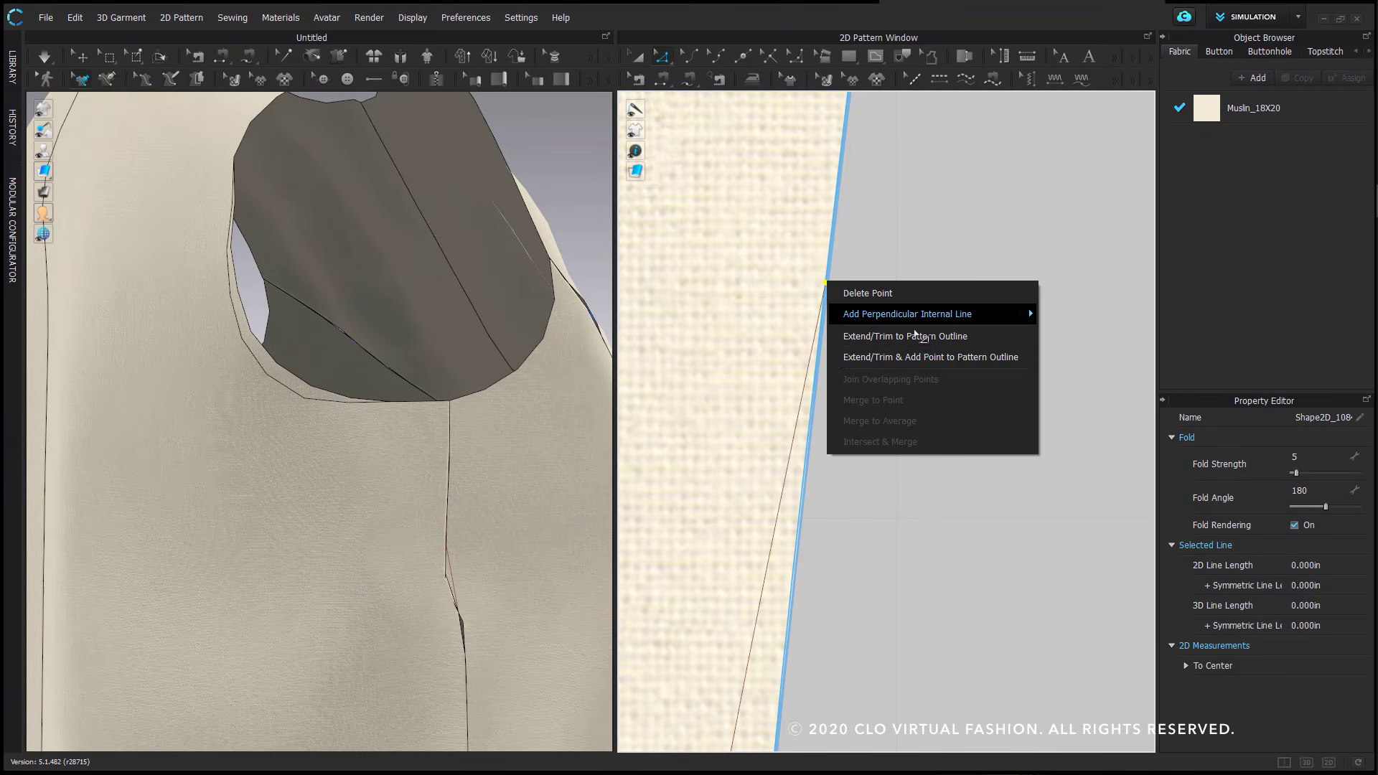
click(940, 356)
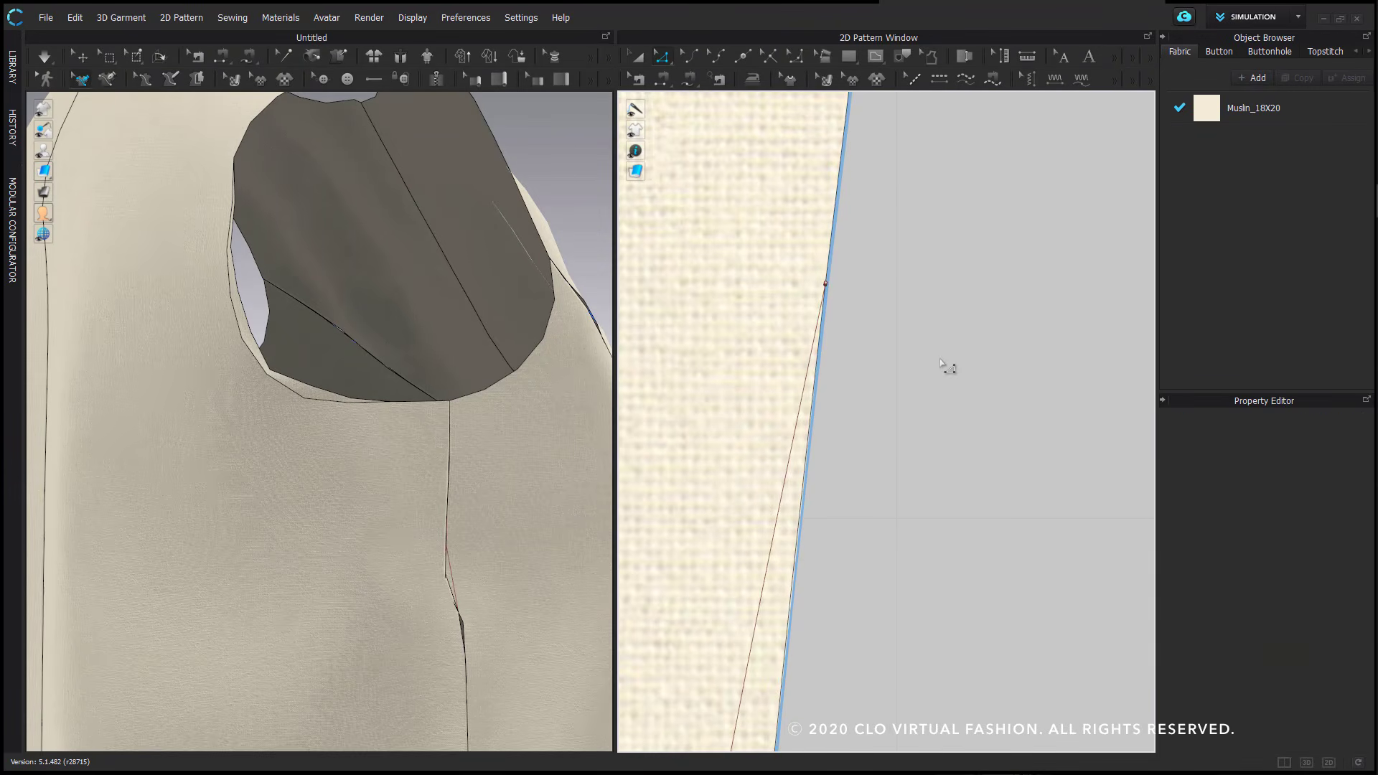
click(834, 258)
scroll(890, 362, down, 3)
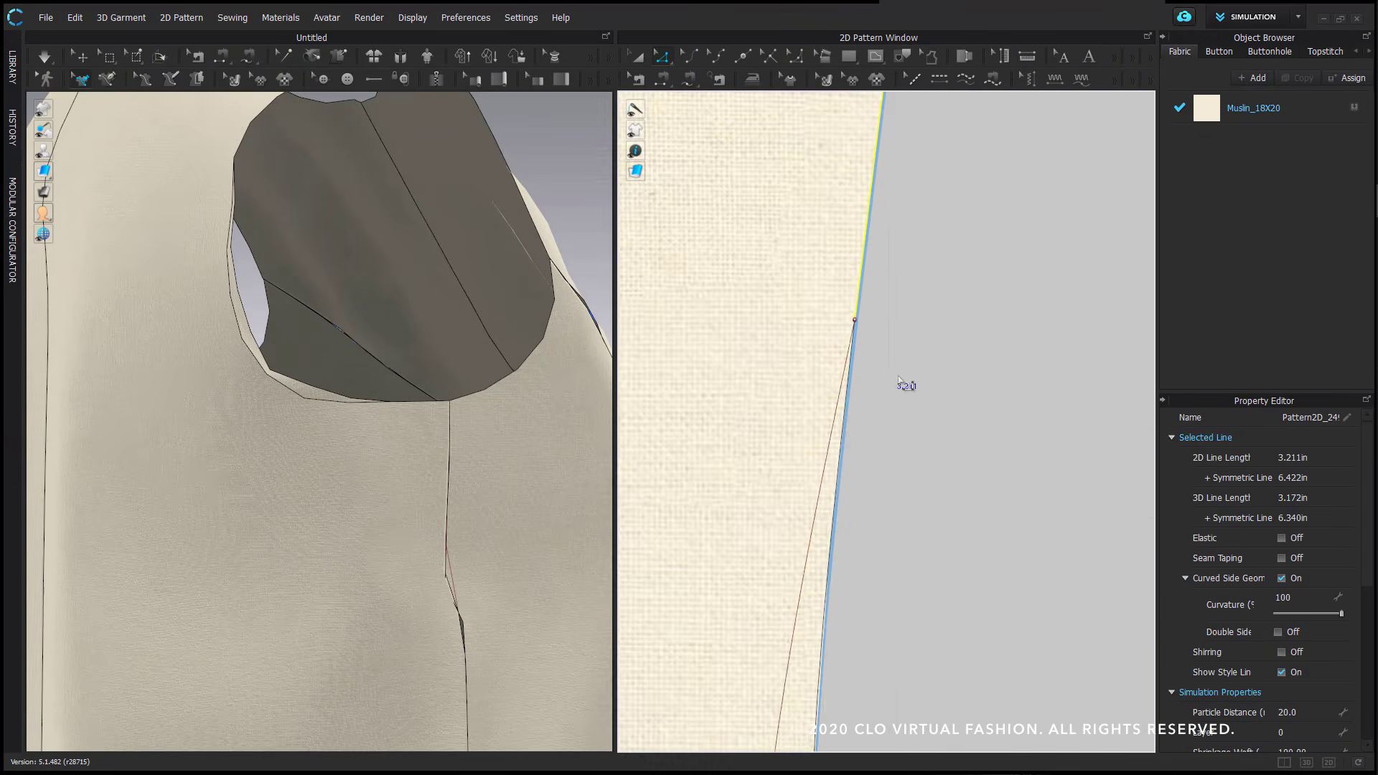
scroll(888, 325, down, 3)
Replace the back armhole outline with the drawn curve for a deeper back armhole.
click(781, 433)
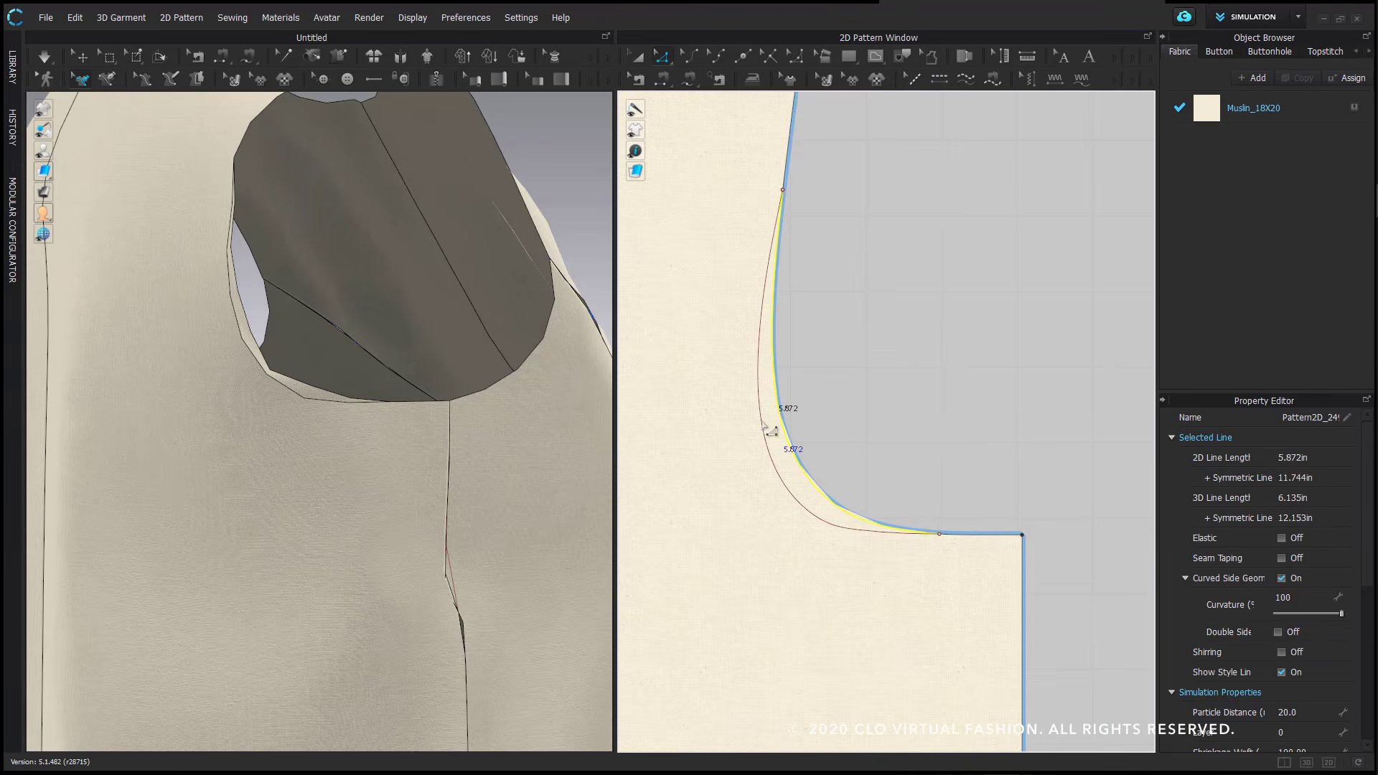
click(867, 406)
scroll(867, 406, down, 1)
middle_drag(867, 406, 863, 494)
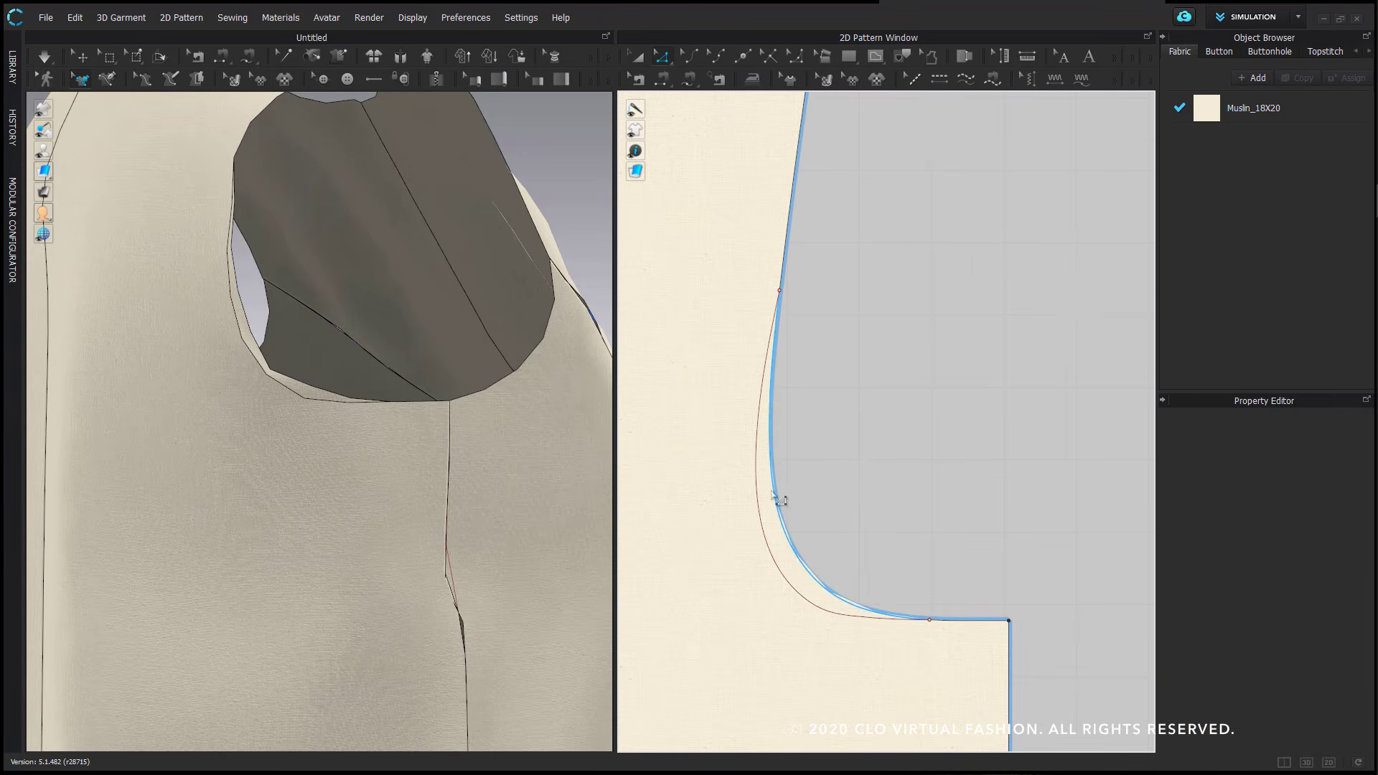
click(777, 498)
right_click(773, 498)
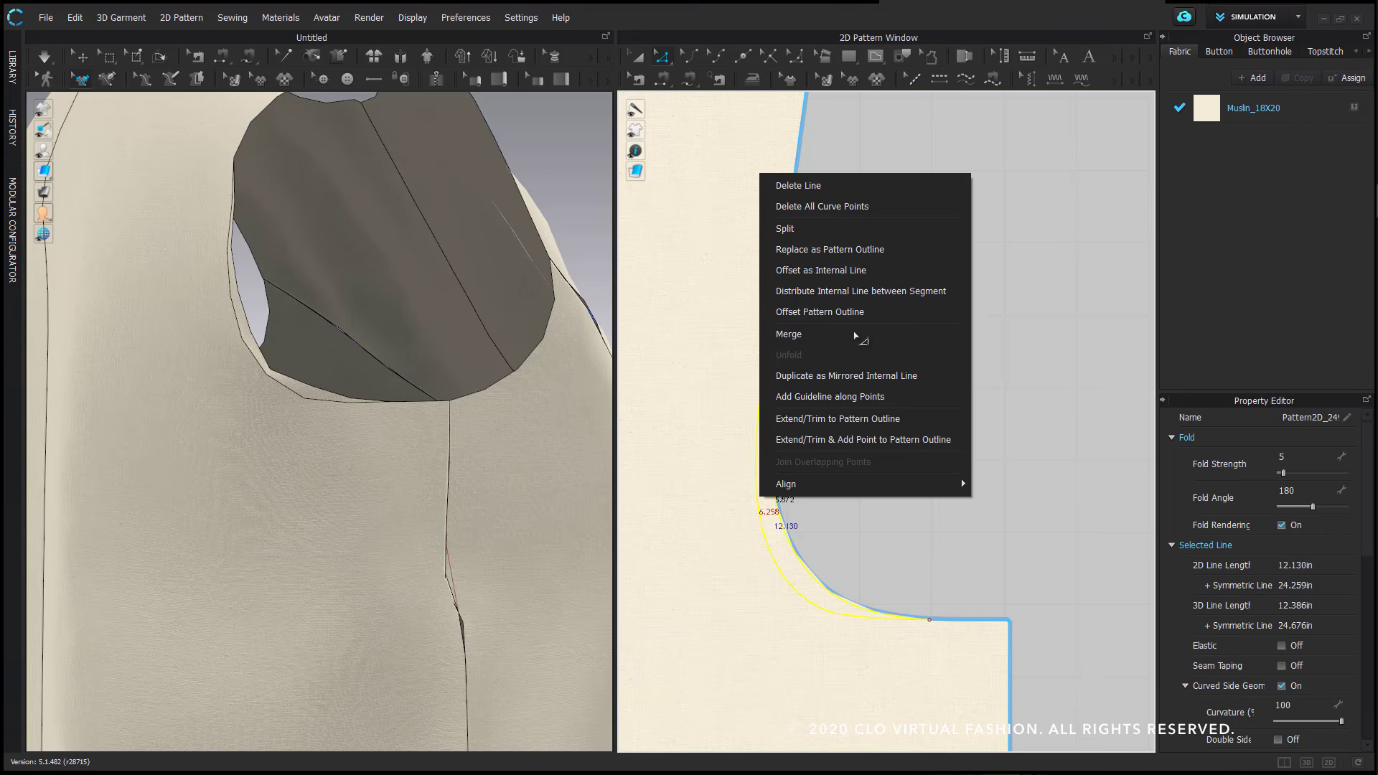
click(859, 257)
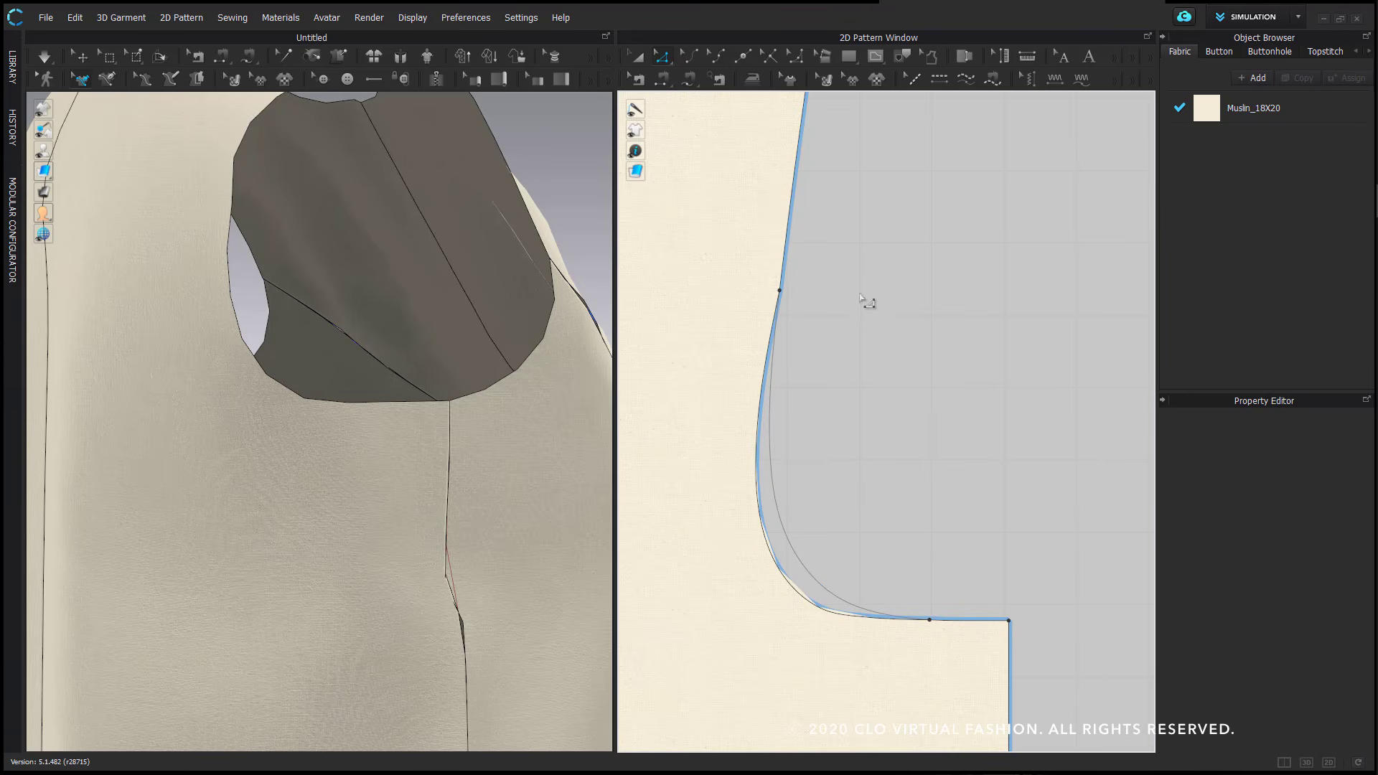
scroll(413, 358, down, 3)
scroll(779, 350, down, 4)
mouse_move(324, 353)
right_down()
mouse_move(285, 357)
mouse_move(314, 354)
right_up()
scroll(423, 361, down, 5)
Turn the avatar to face front and zoom the pattern view into the front neckline's dense curve points.
right_drag(424, 361, 402, 359)
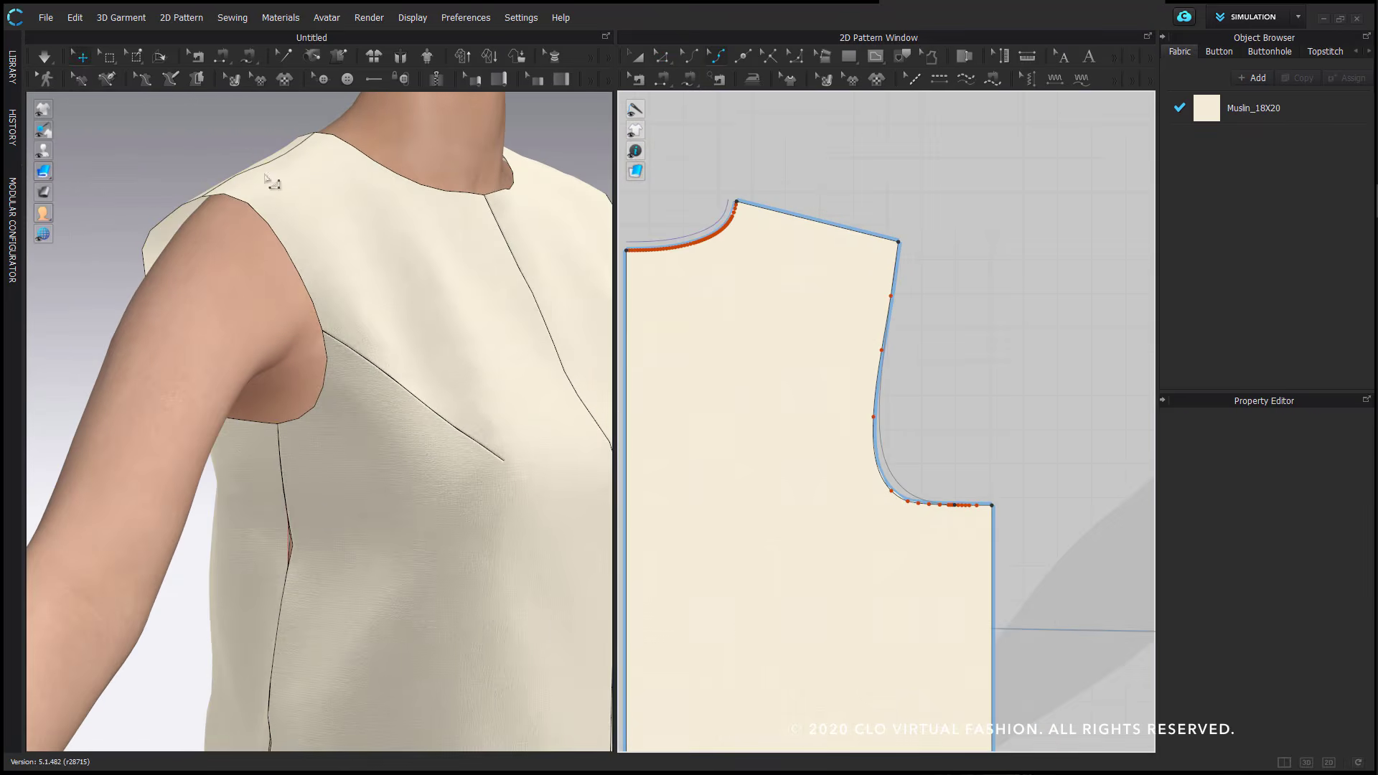
scroll(409, 376, down, 4)
right_drag(488, 366, 443, 360)
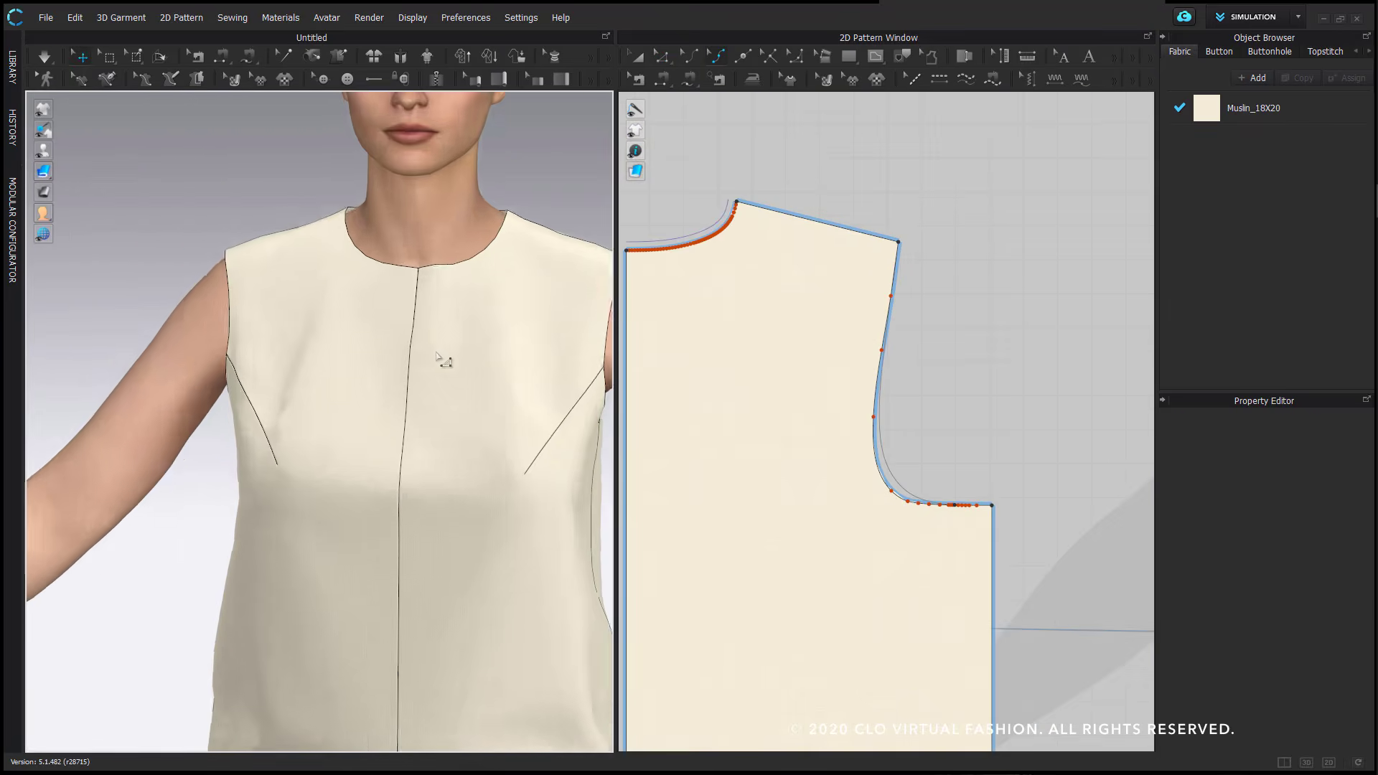
scroll(442, 359, down, 4)
scroll(870, 369, down, 4)
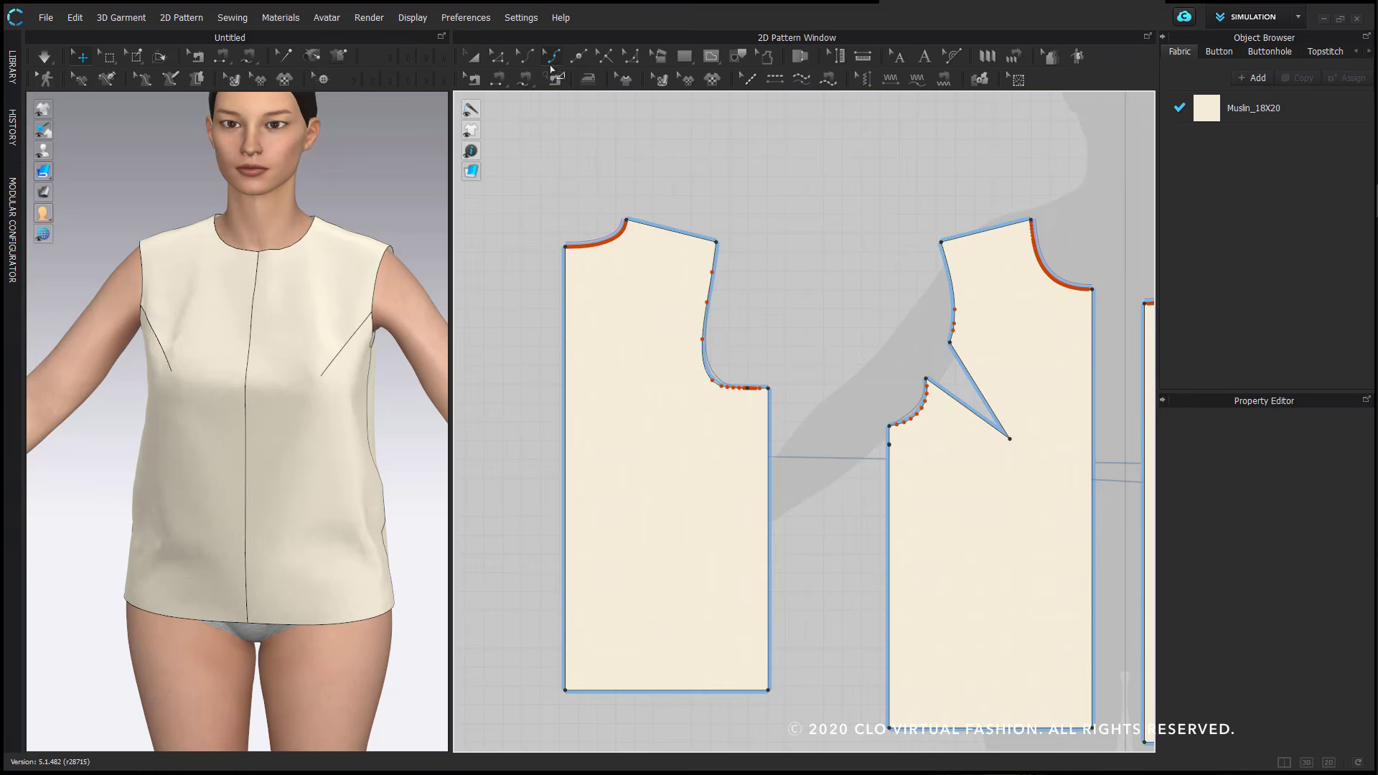
scroll(618, 225, up, 6)
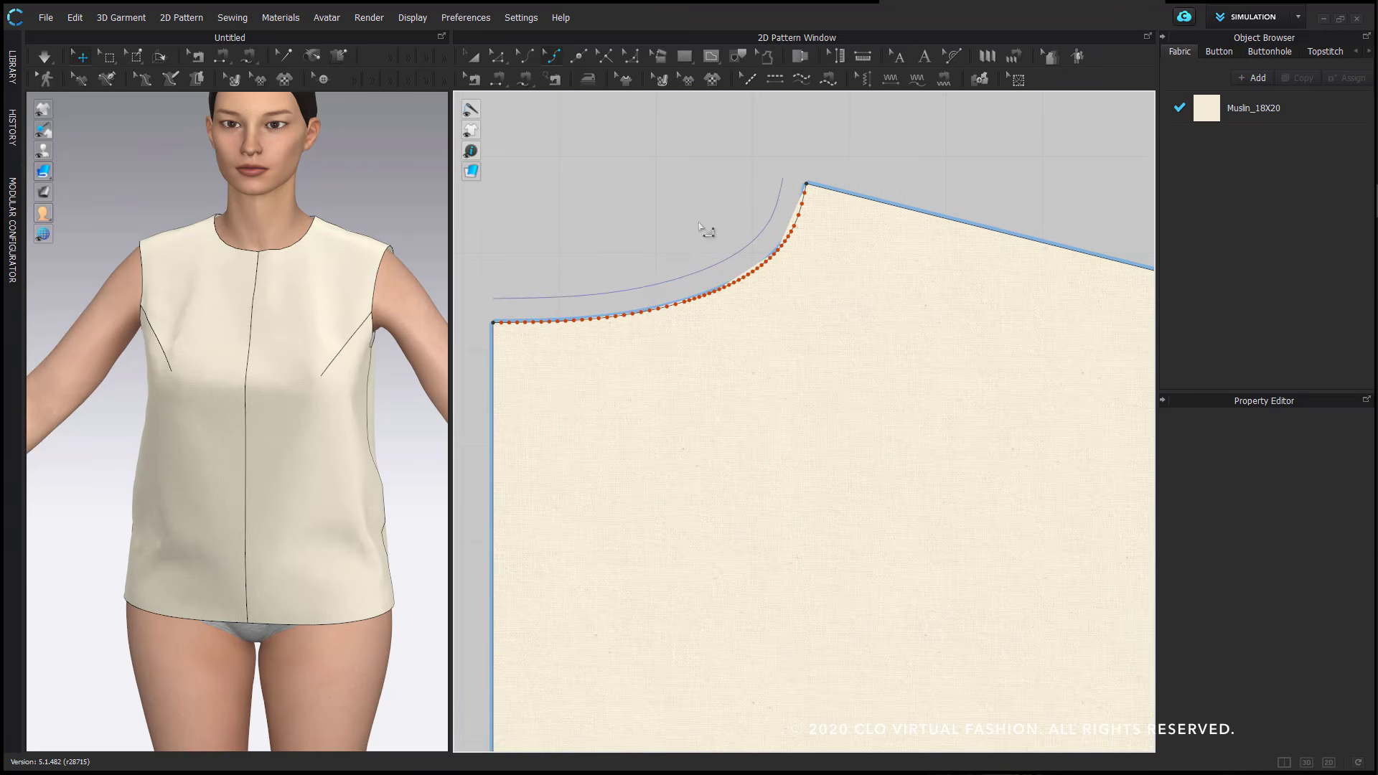
scroll(801, 230, up, 2)
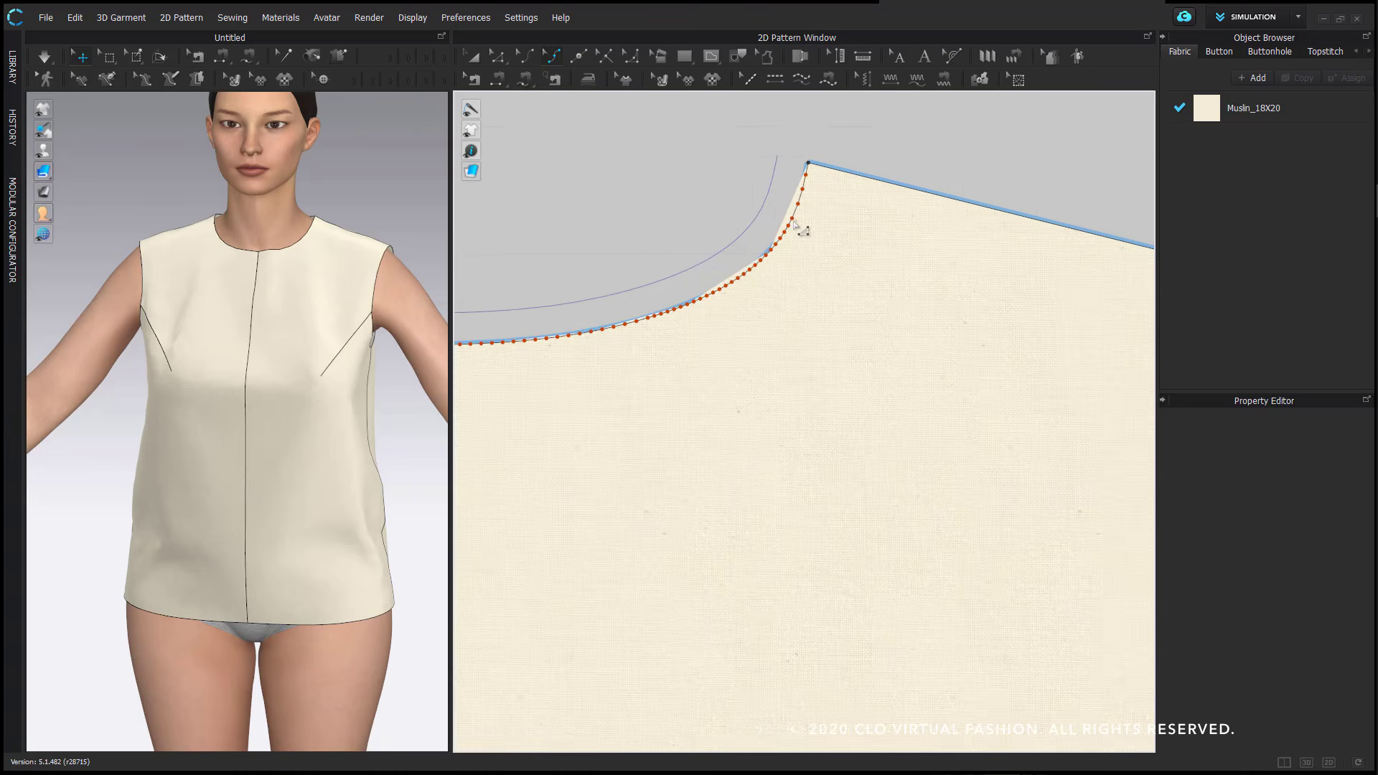
right_drag(800, 231, 872, 239)
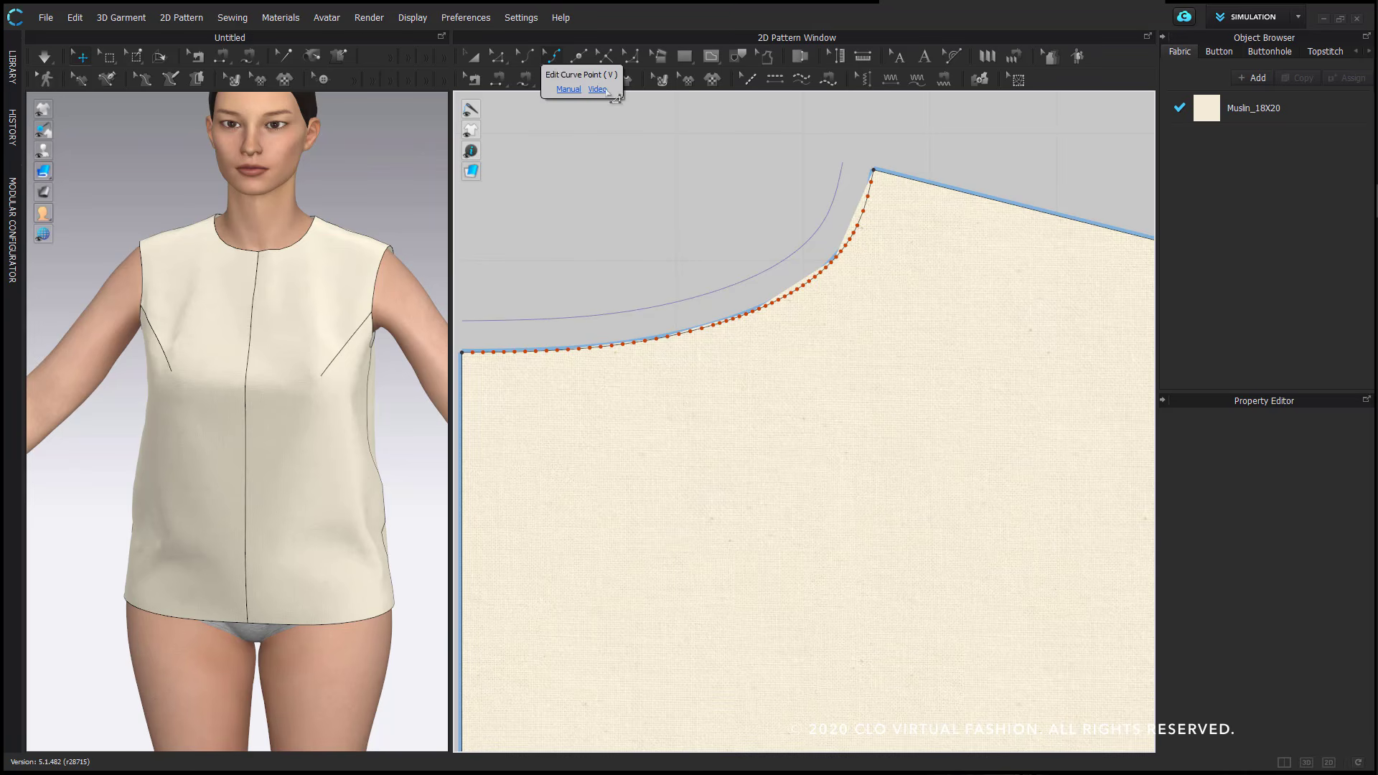
scroll(855, 230, up, 3)
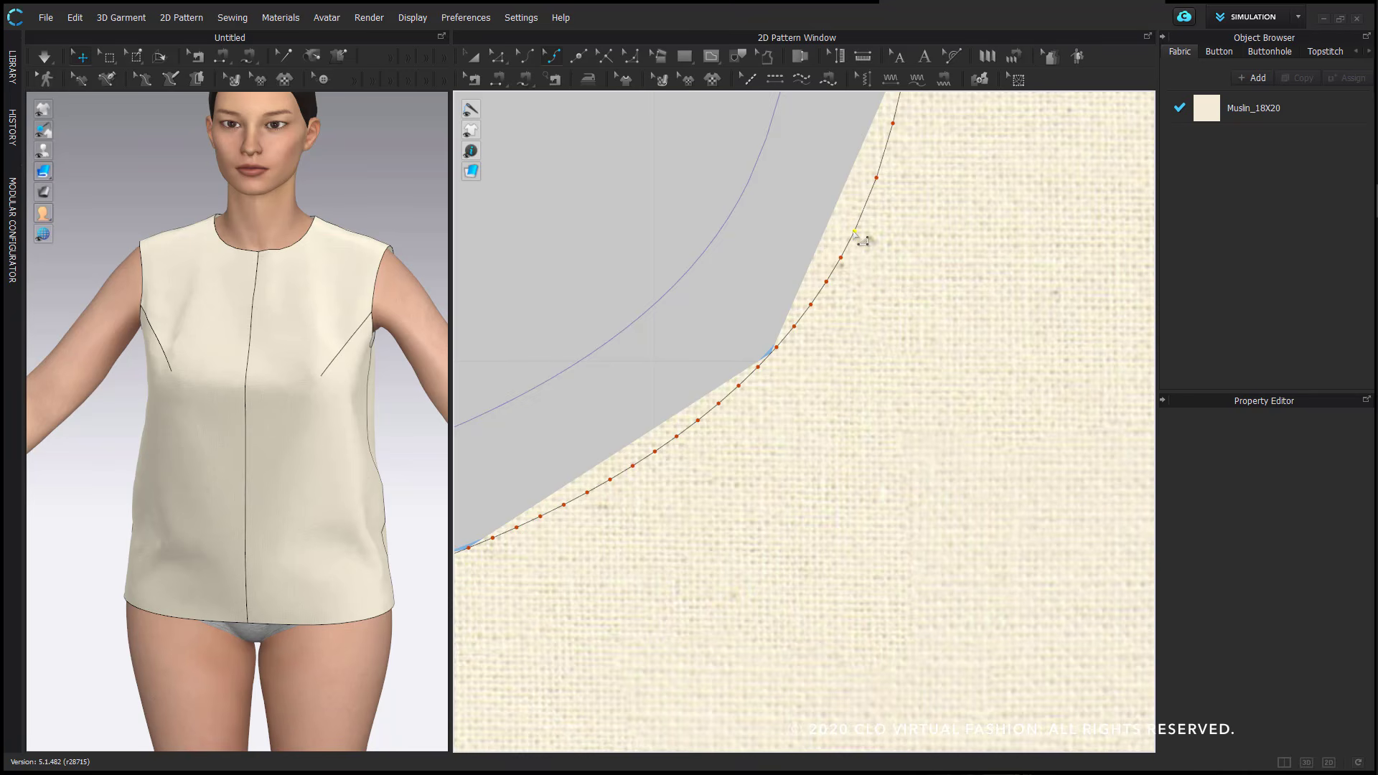
Apply Optimize All Curve Points from the pattern canvas menu, then zoom out to view all bodice pieces.
right_click(865, 208)
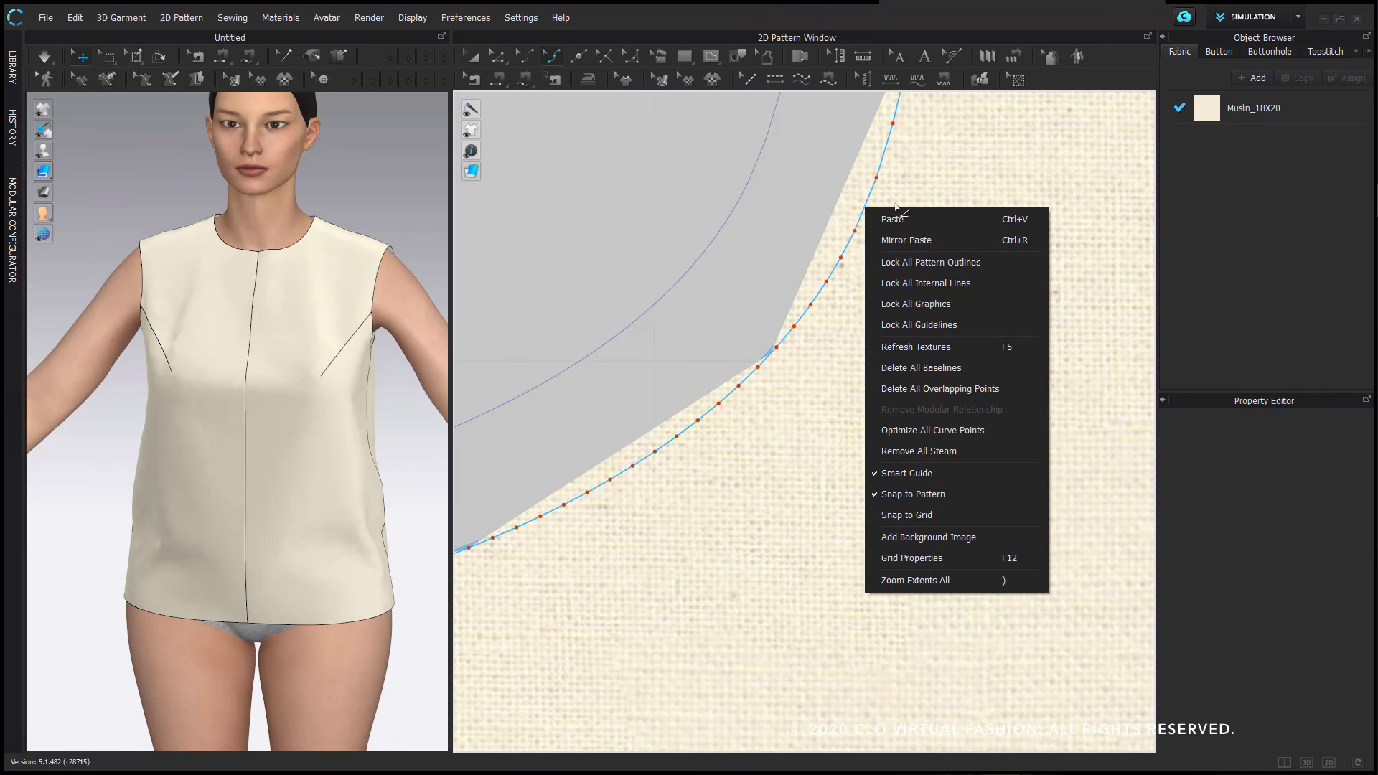
click(1001, 431)
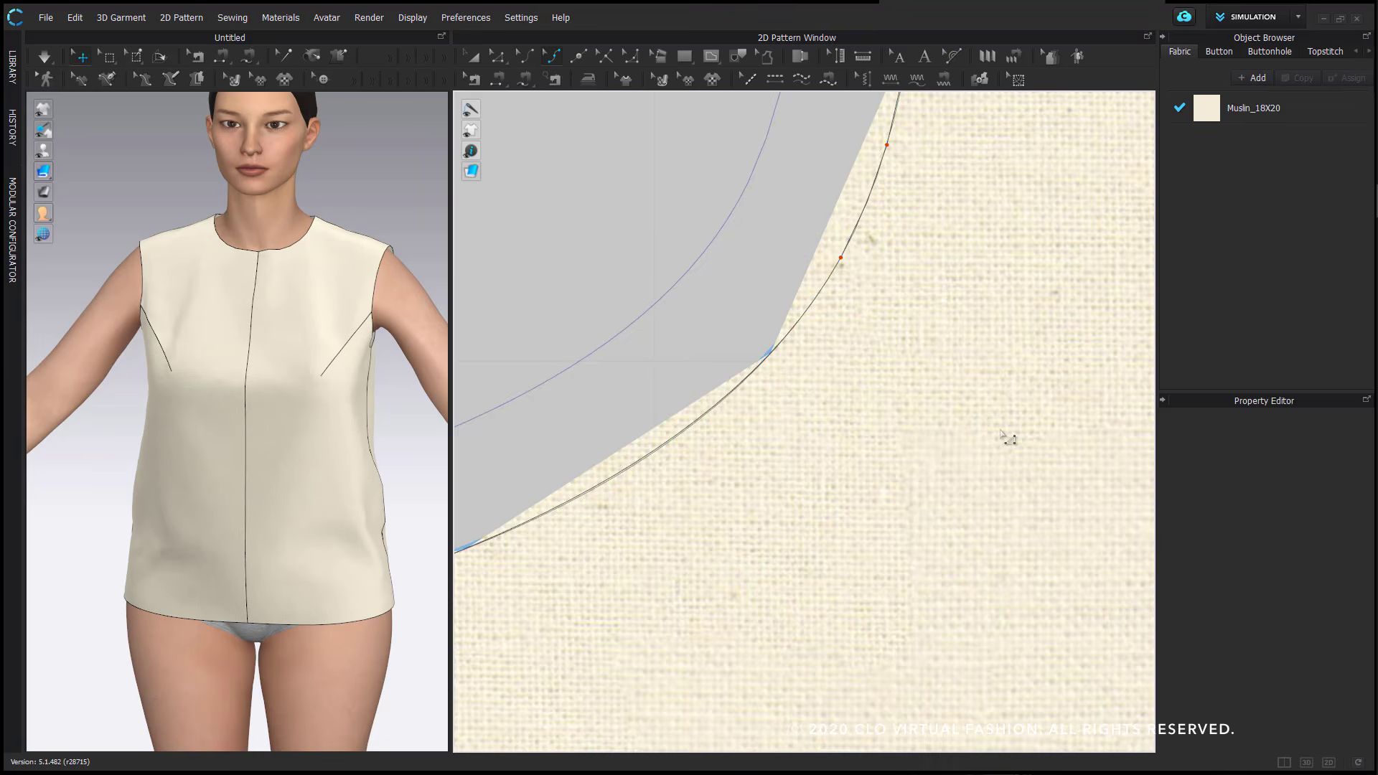
scroll(907, 363, down, 5)
scroll(914, 421, down, 3)
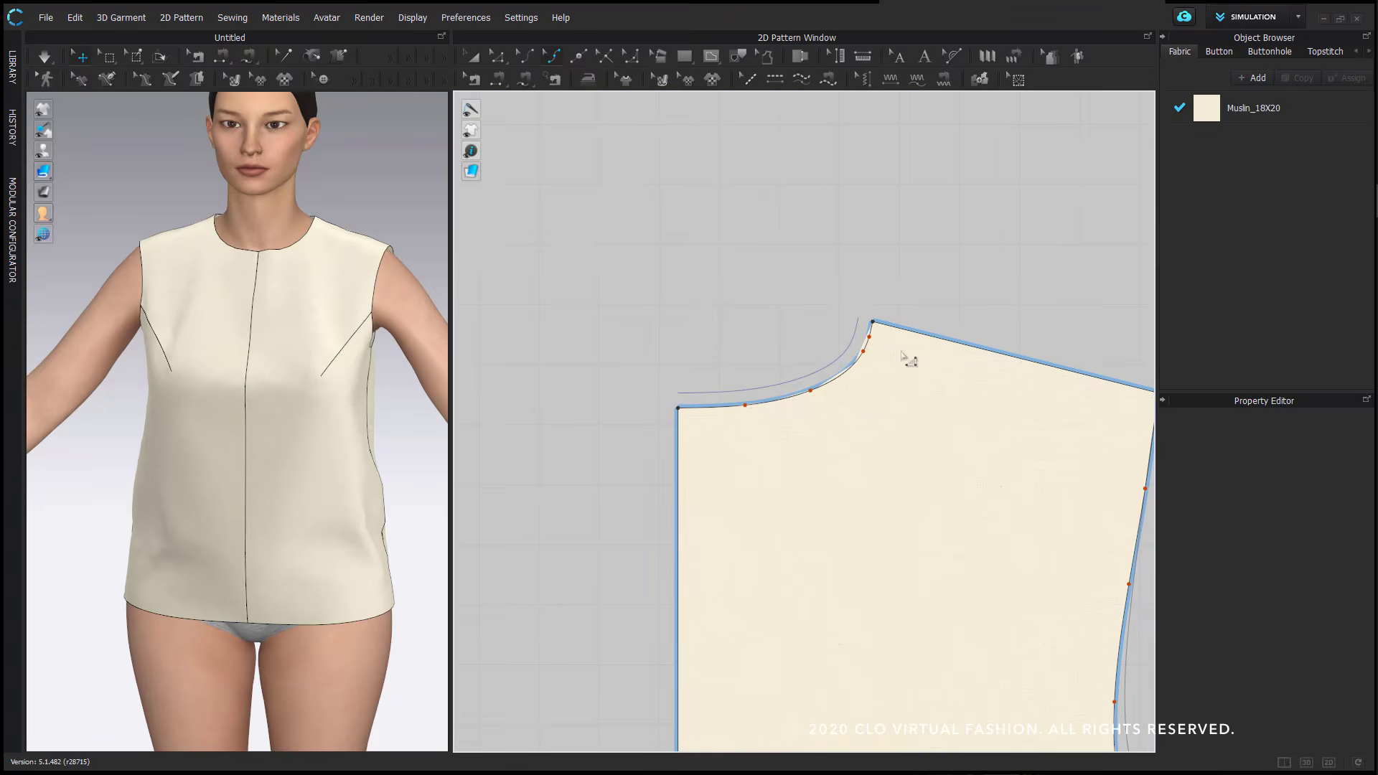
scroll(978, 476, down, 2)
scroll(809, 382, up, 3)
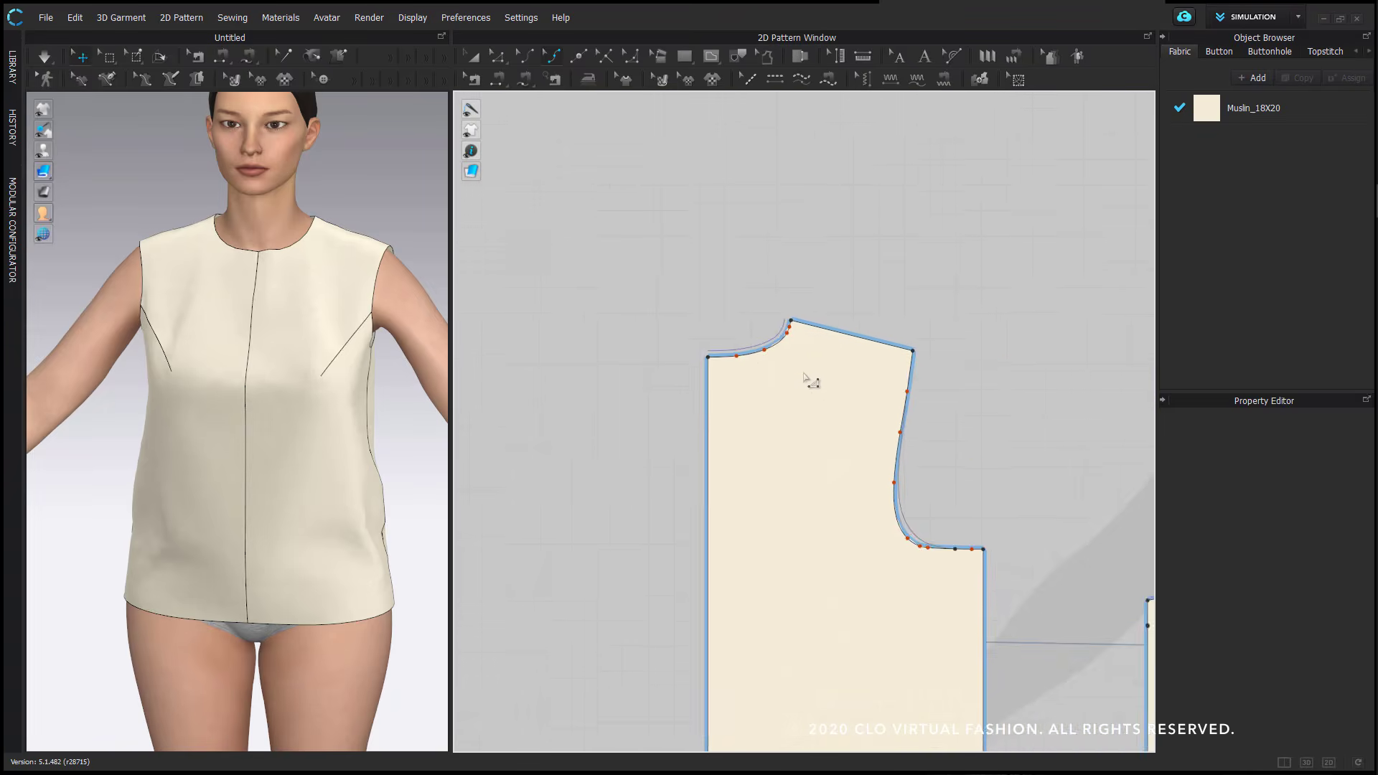
scroll(775, 348, up, 5)
scroll(789, 323, down, 1)
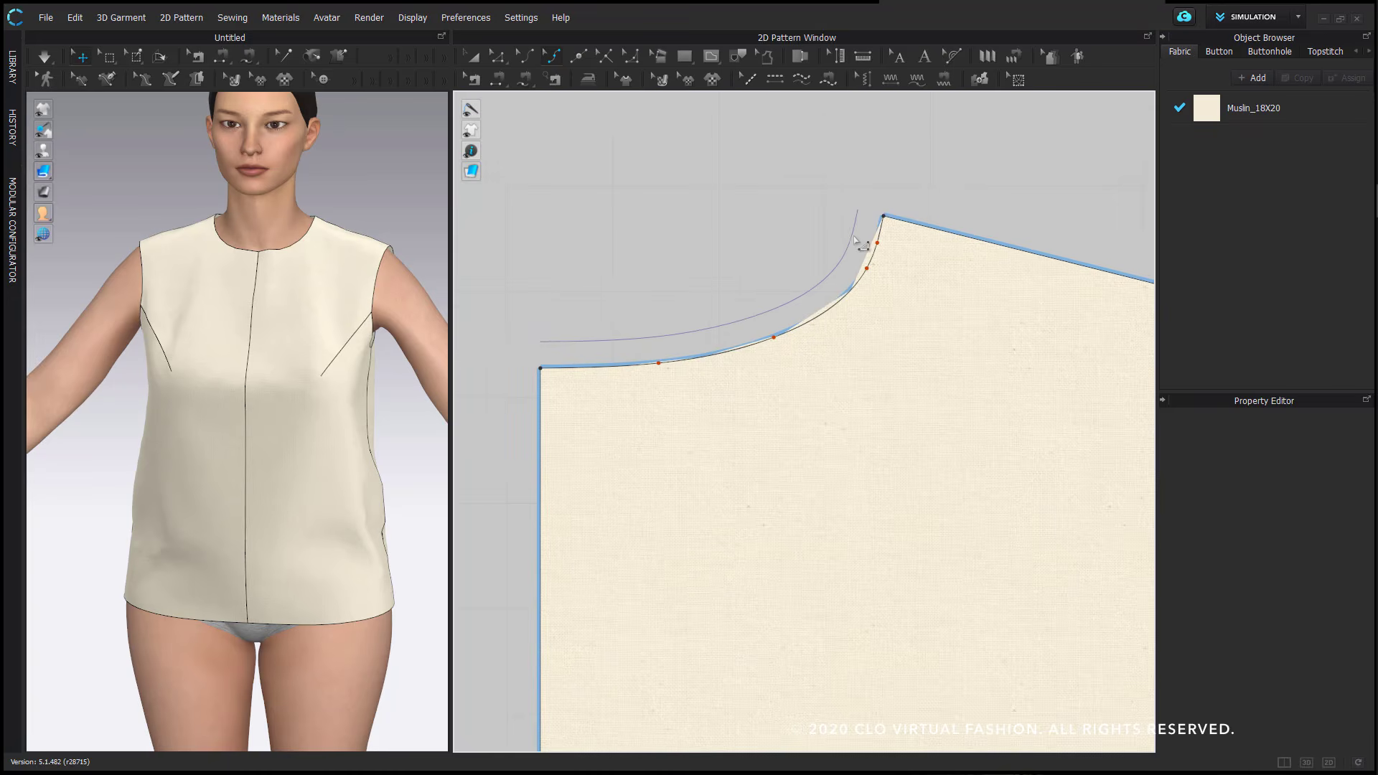
scroll(980, 362, down, 8)
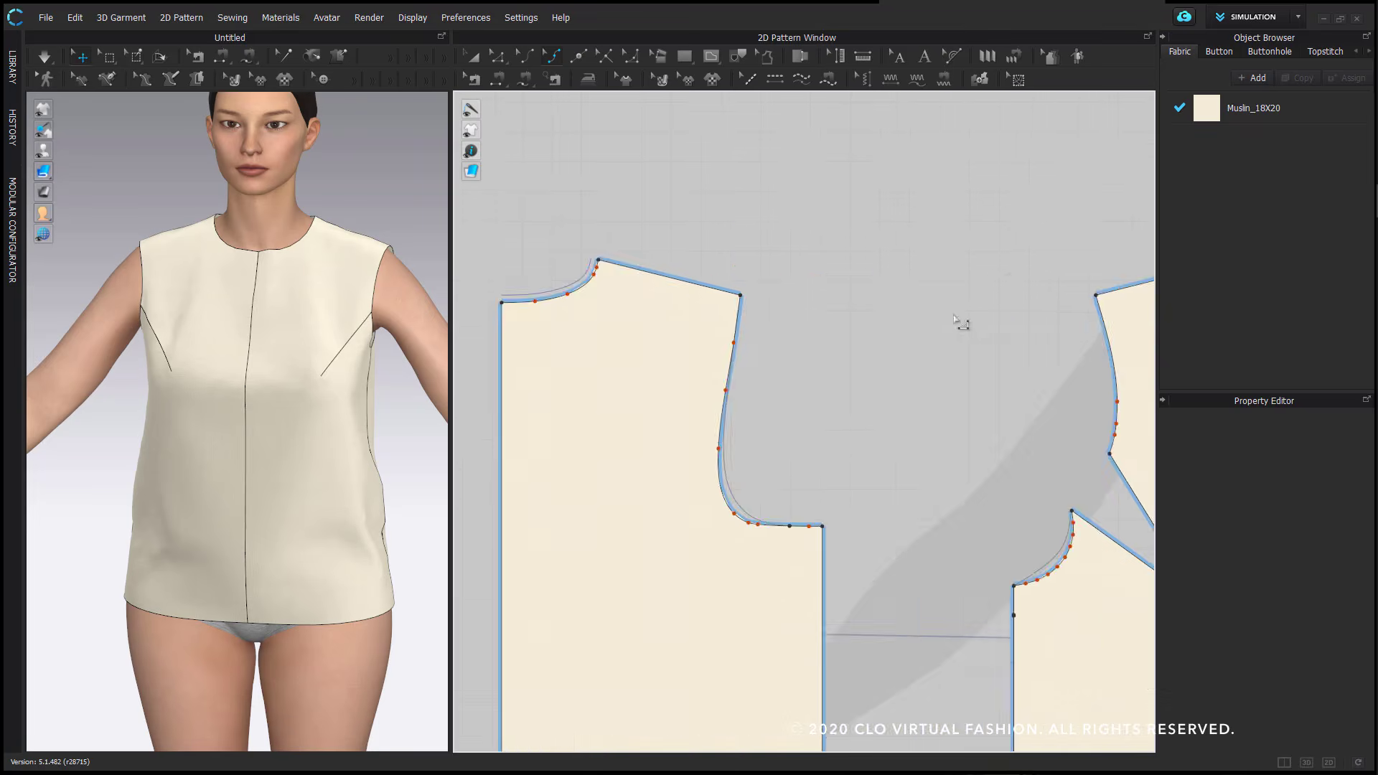
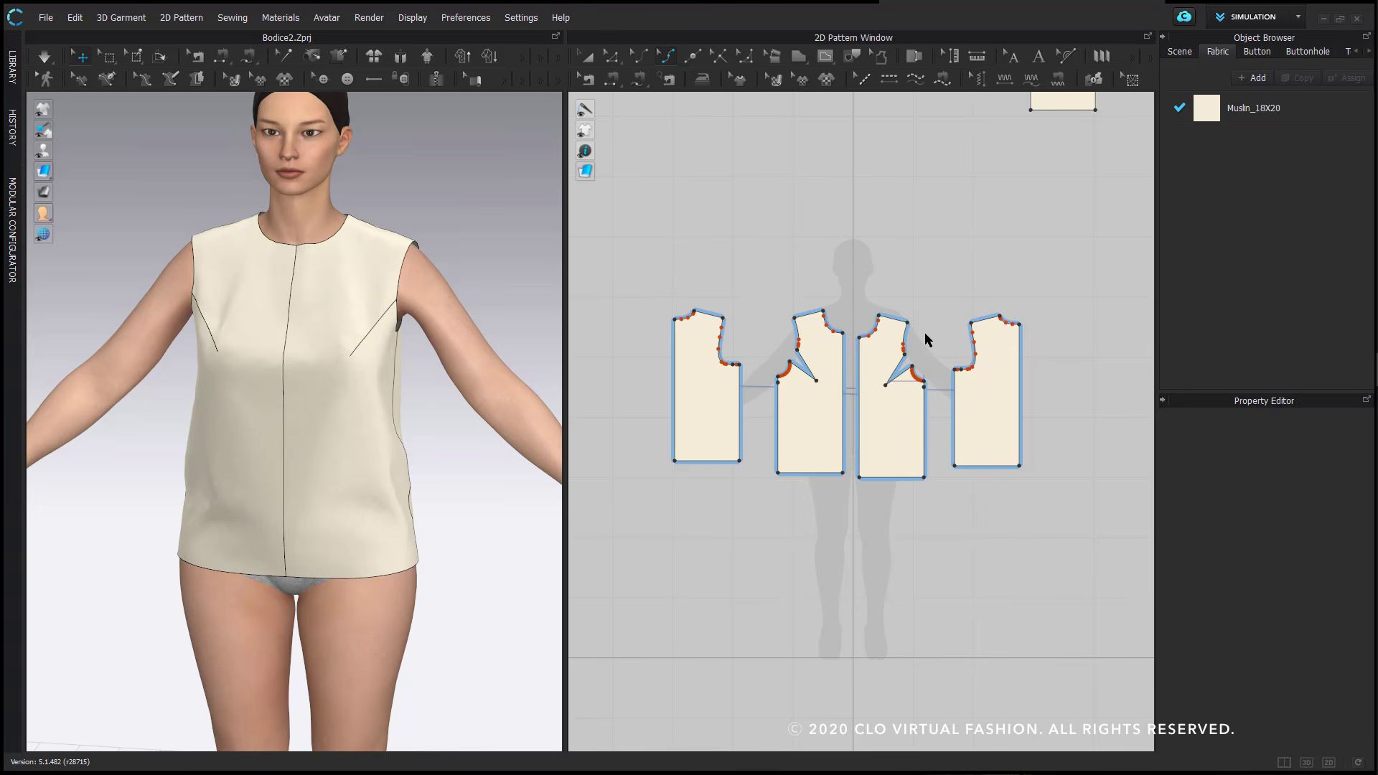
Widen the 3D window and orbit the avatar to inspect the sleeveless muslin bodice from side and front.
middle_drag(962, 333, 958, 333)
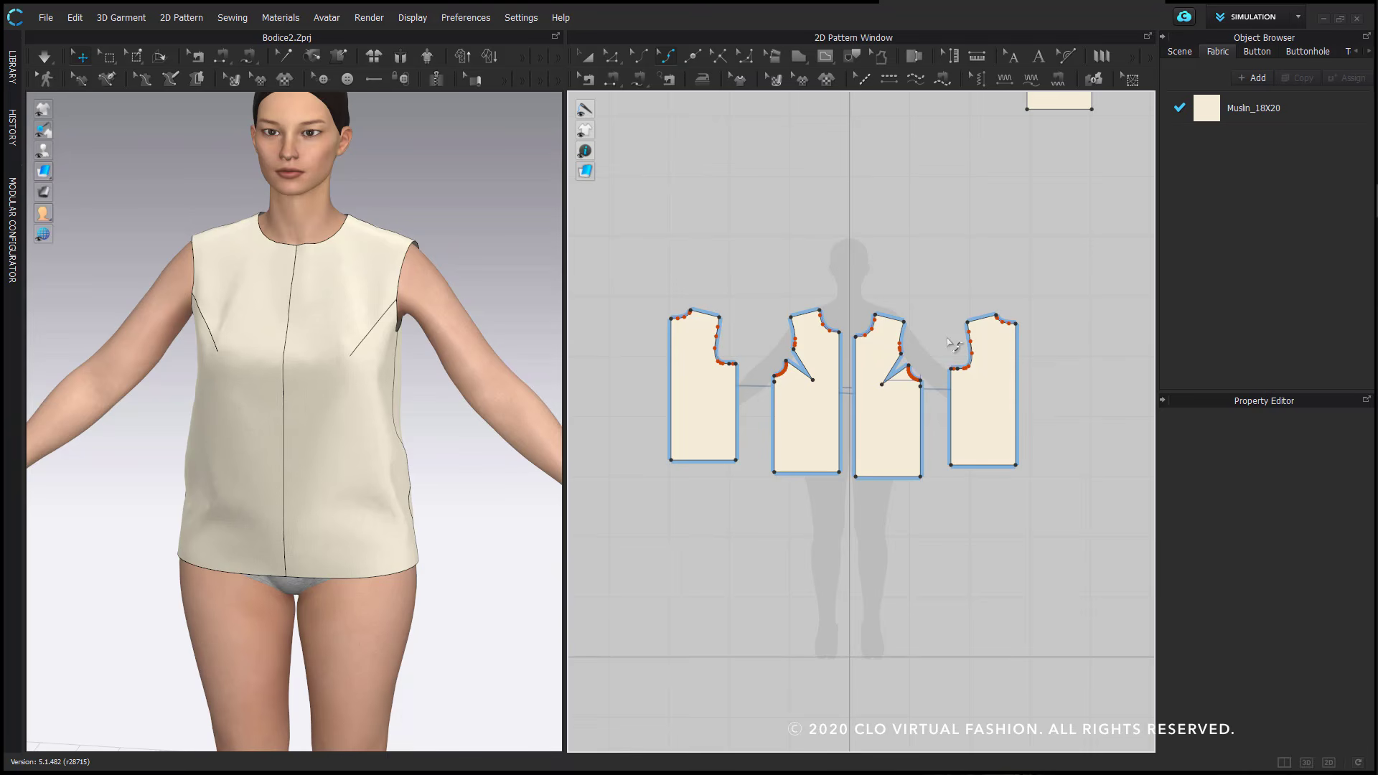
scroll(408, 358, down, 1)
middle_drag(407, 358, 371, 342)
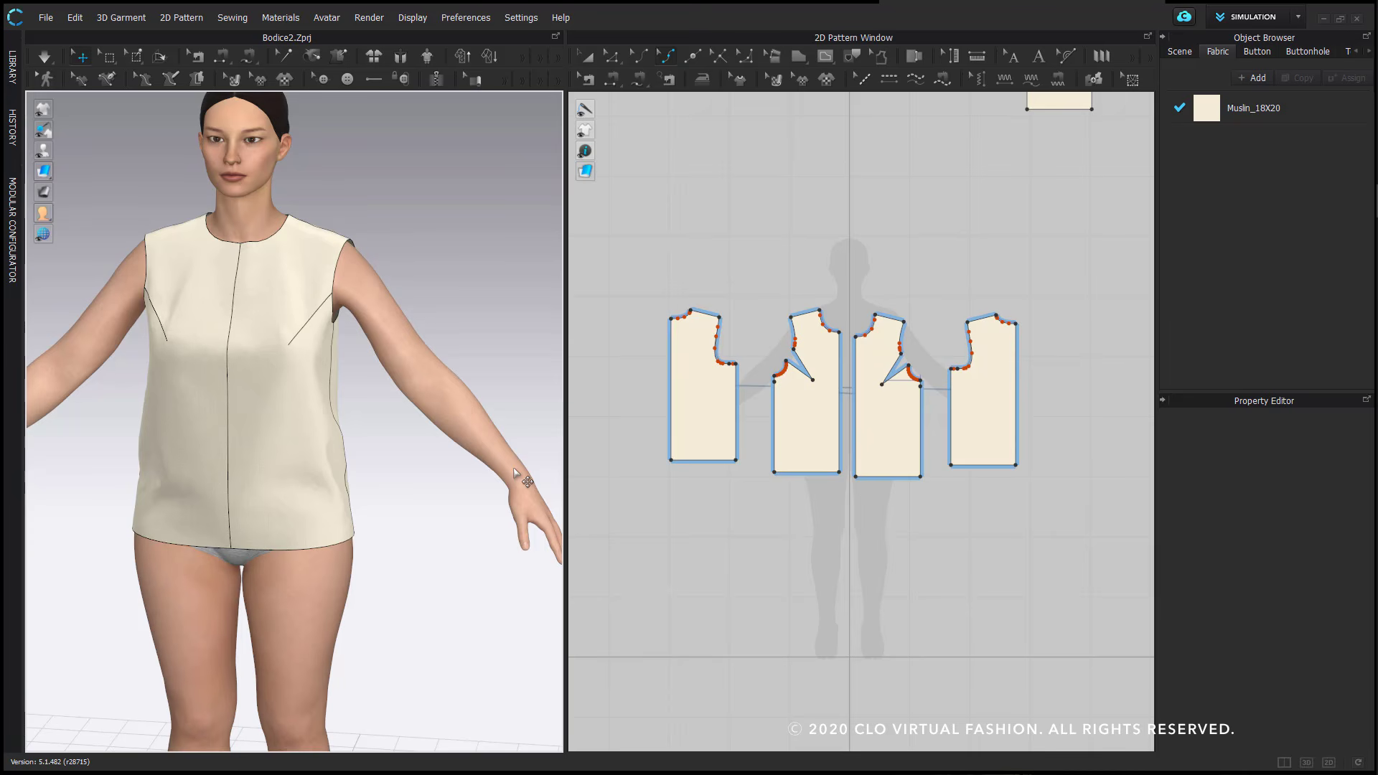
right_drag(406, 344, 285, 354)
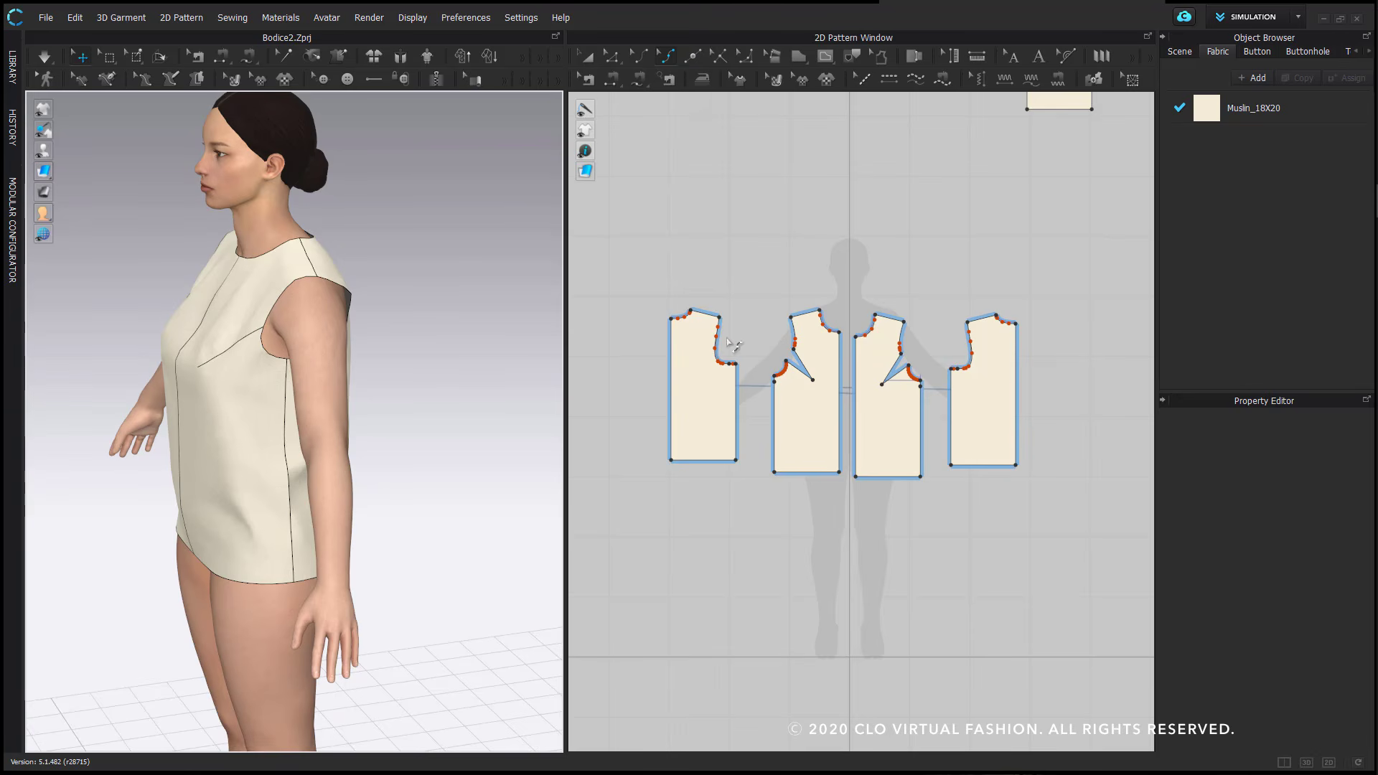
mouse_move(385, 316)
right_down()
mouse_move(421, 308)
mouse_move(394, 310)
right_up()
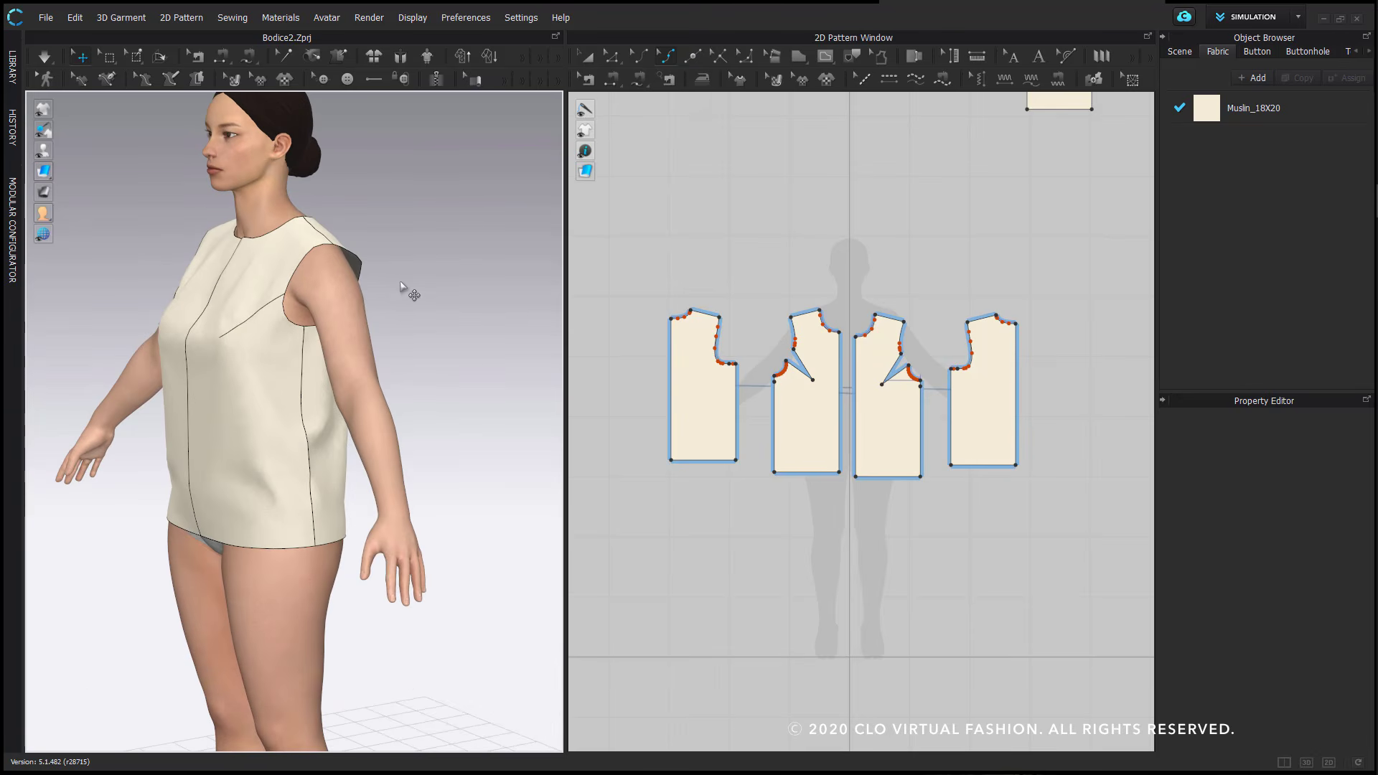
drag(567, 154, 726, 216)
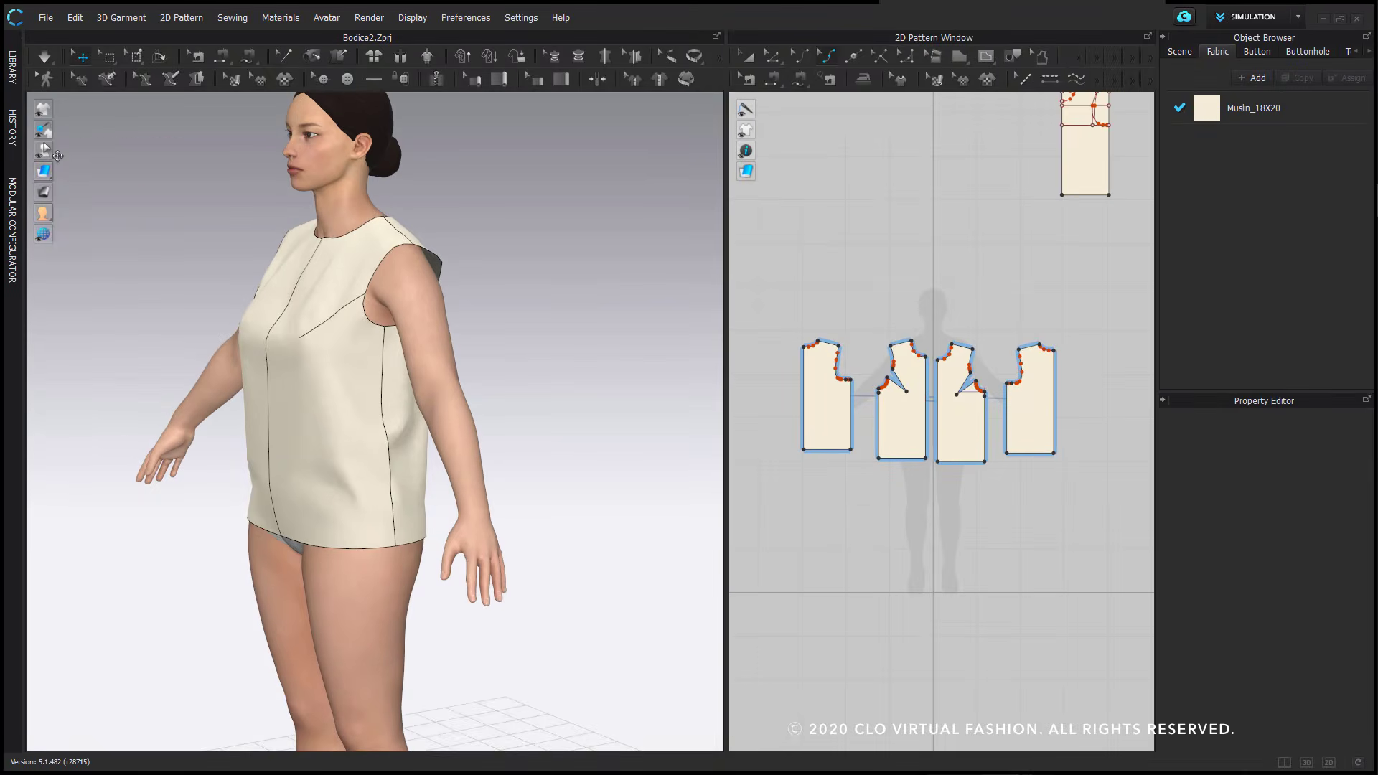
Show avatar measurements and measure the upper-arm circumference (12.130 in), checking the 22.995 in arm length.
mouse_move(43, 150)
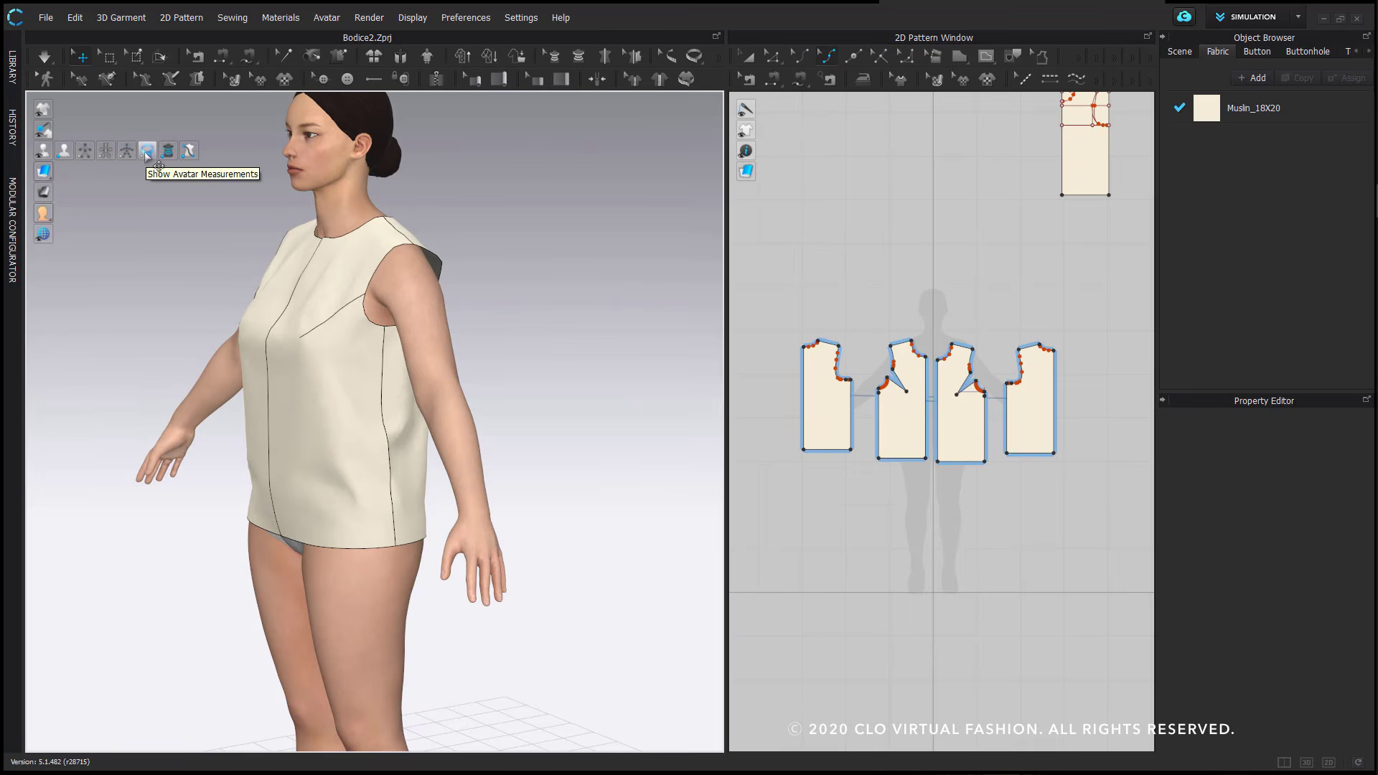
click(146, 151)
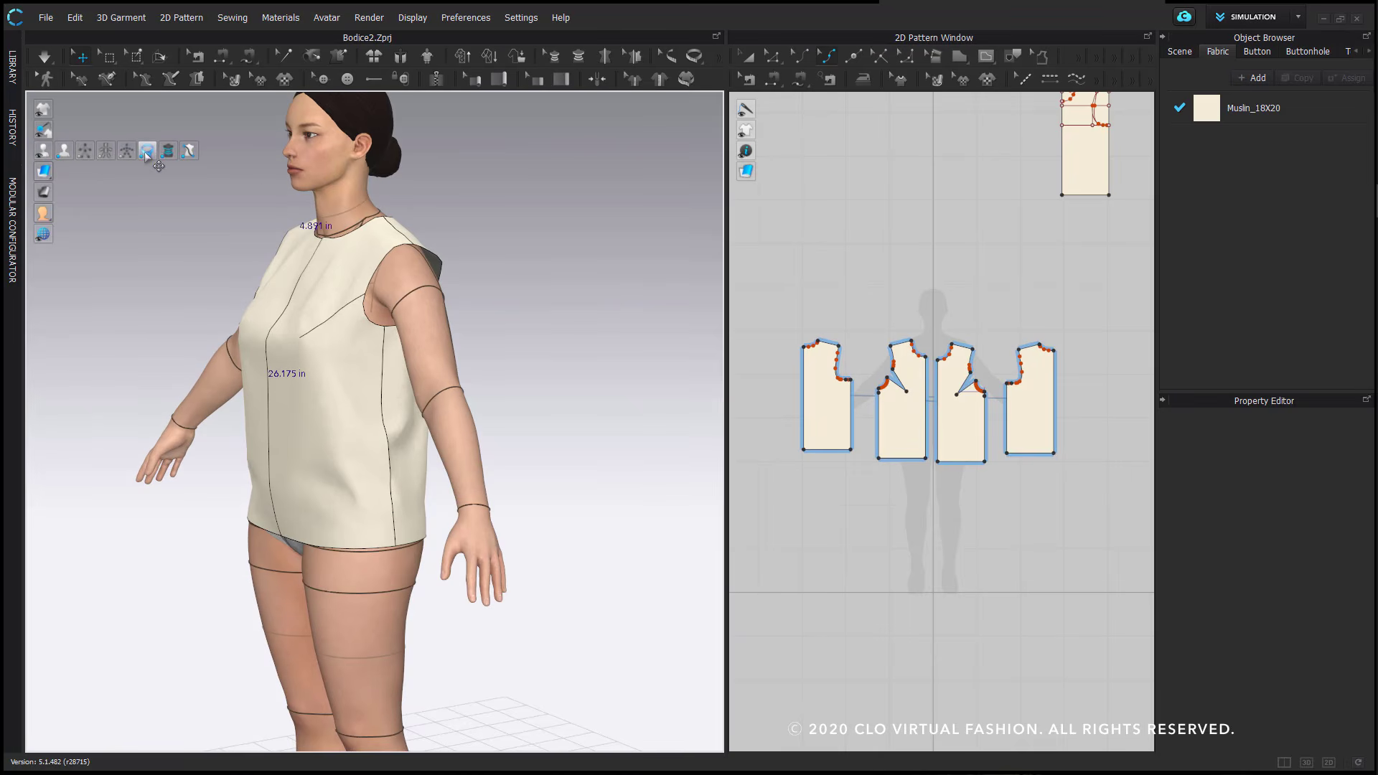
click(669, 57)
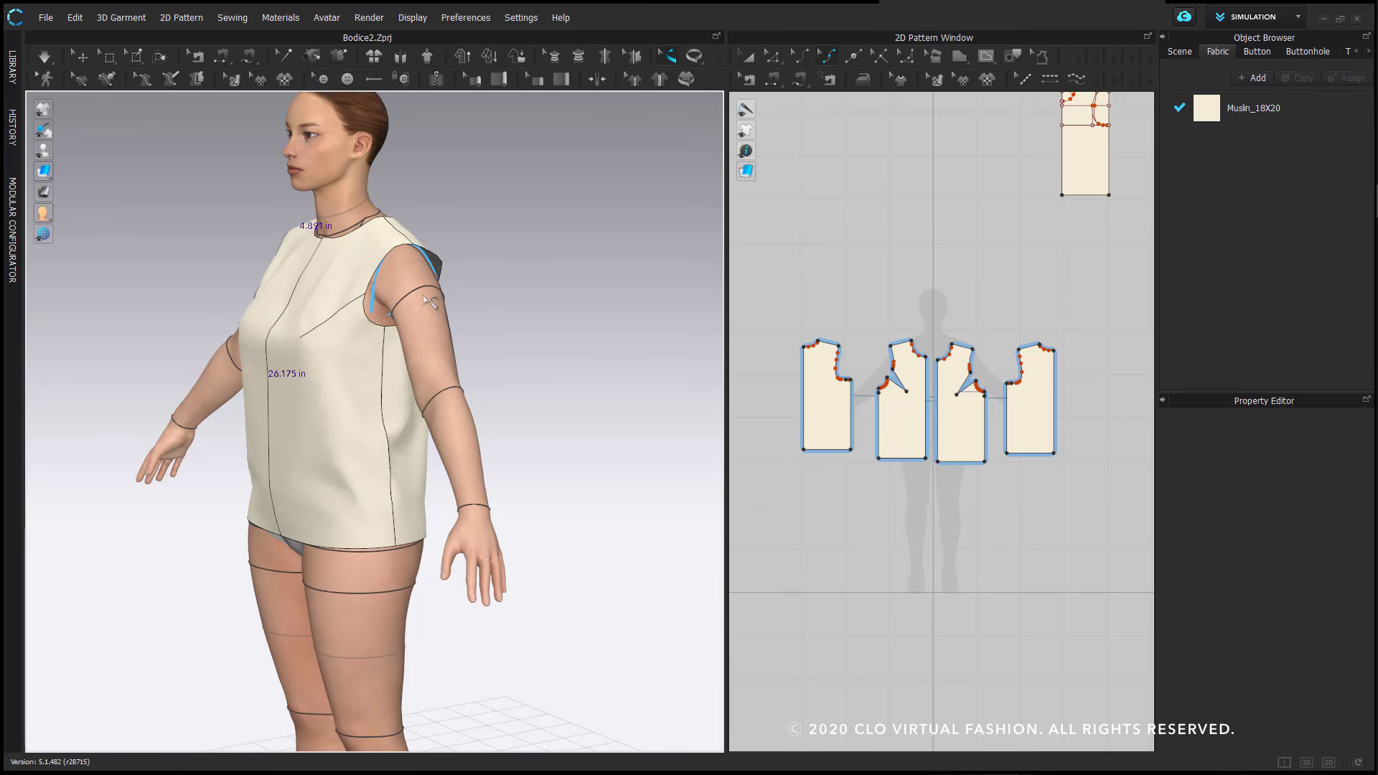
right_drag(361, 336, 438, 335)
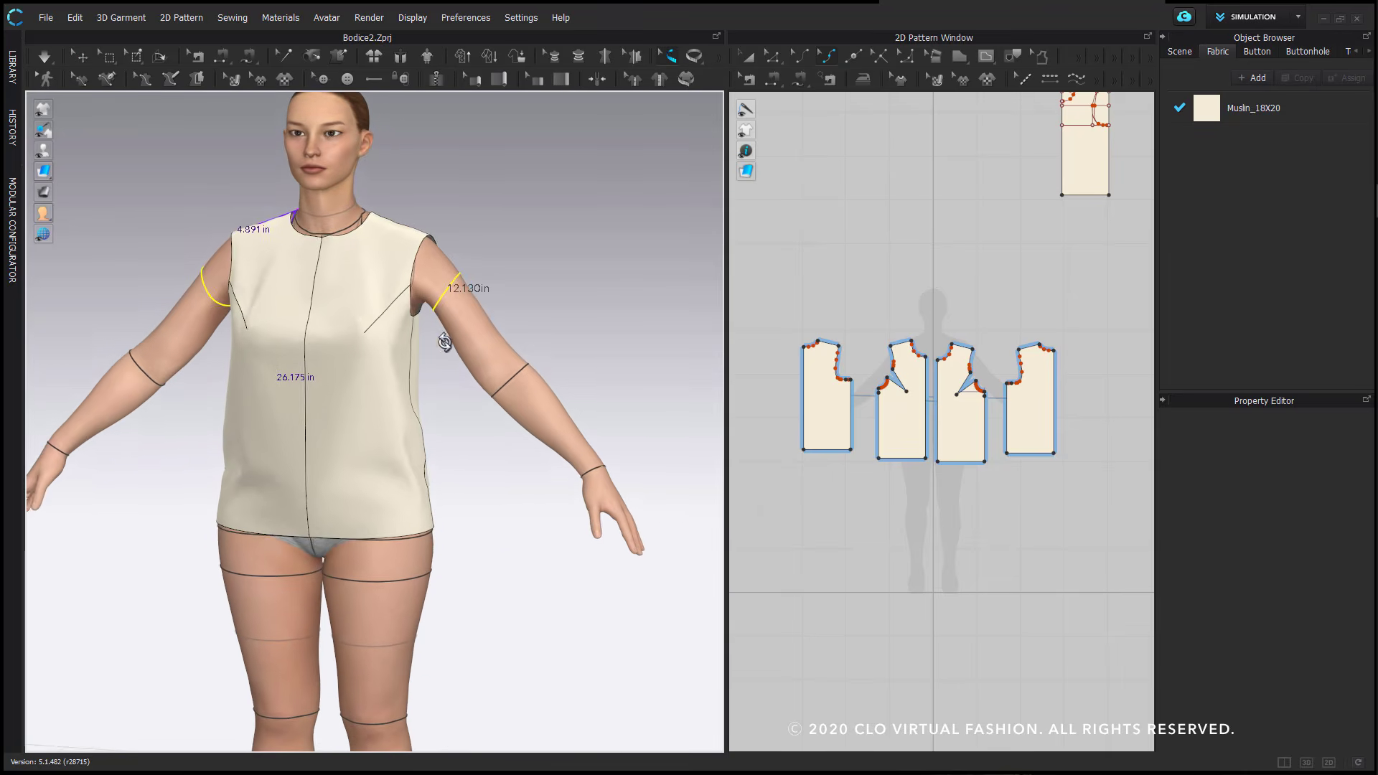
middle_drag(484, 281, 432, 345)
scroll(433, 345, up, 3)
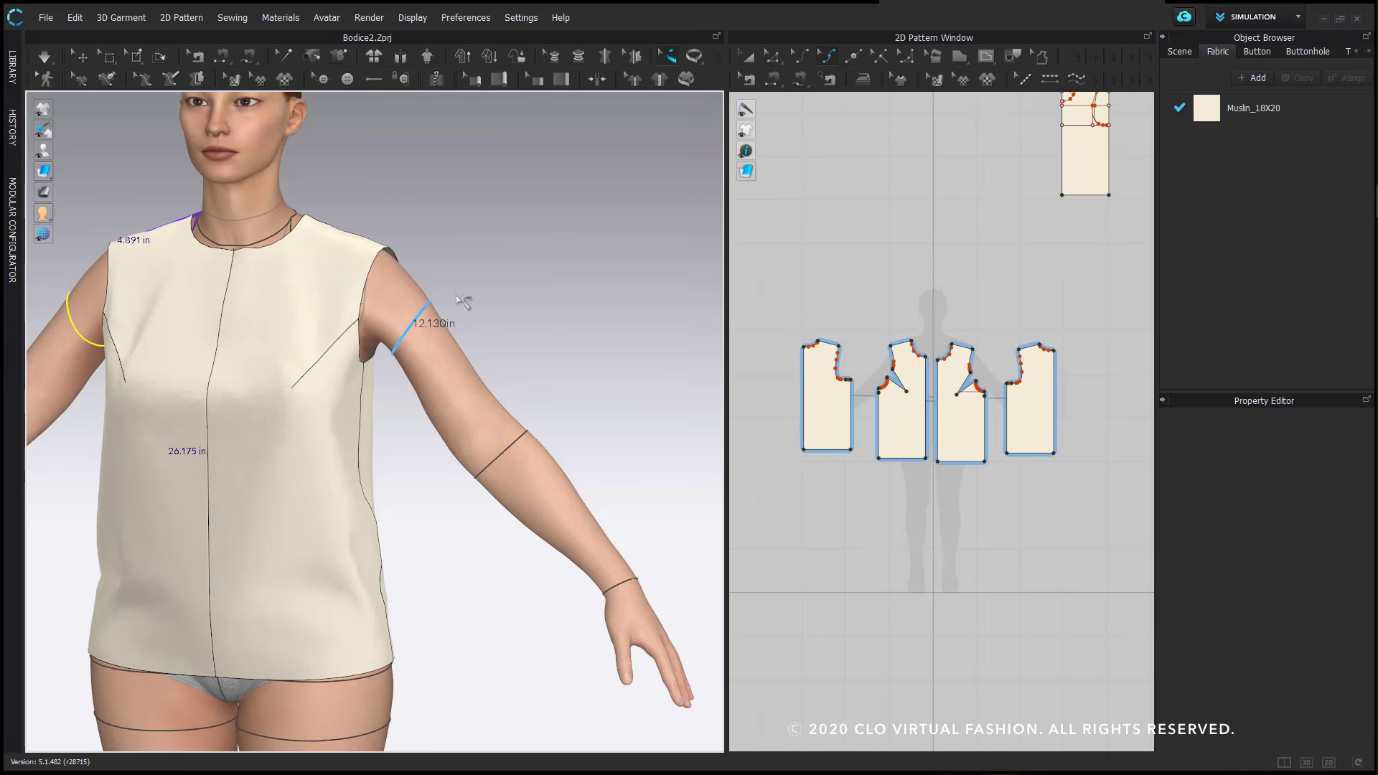
right_drag(433, 330, 384, 337)
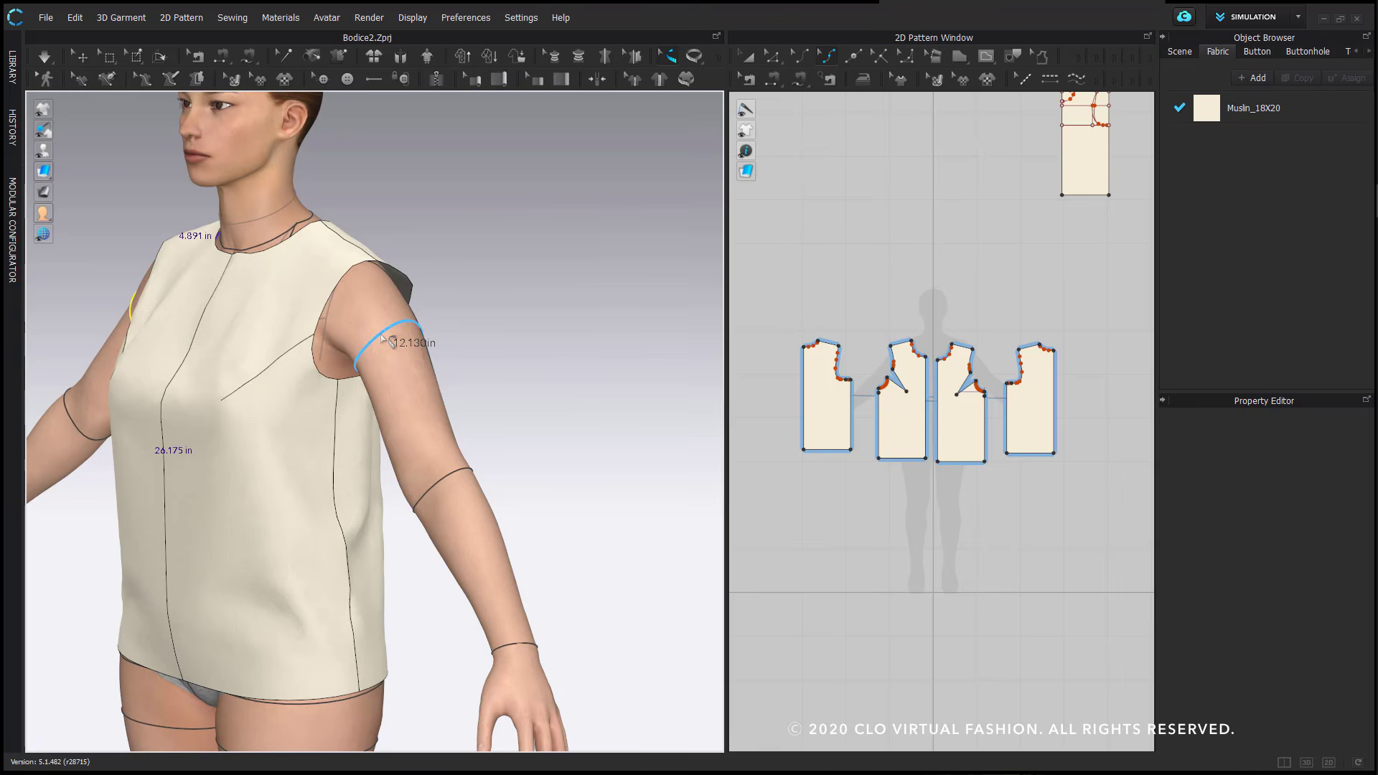
right_drag(970, 359, 947, 279)
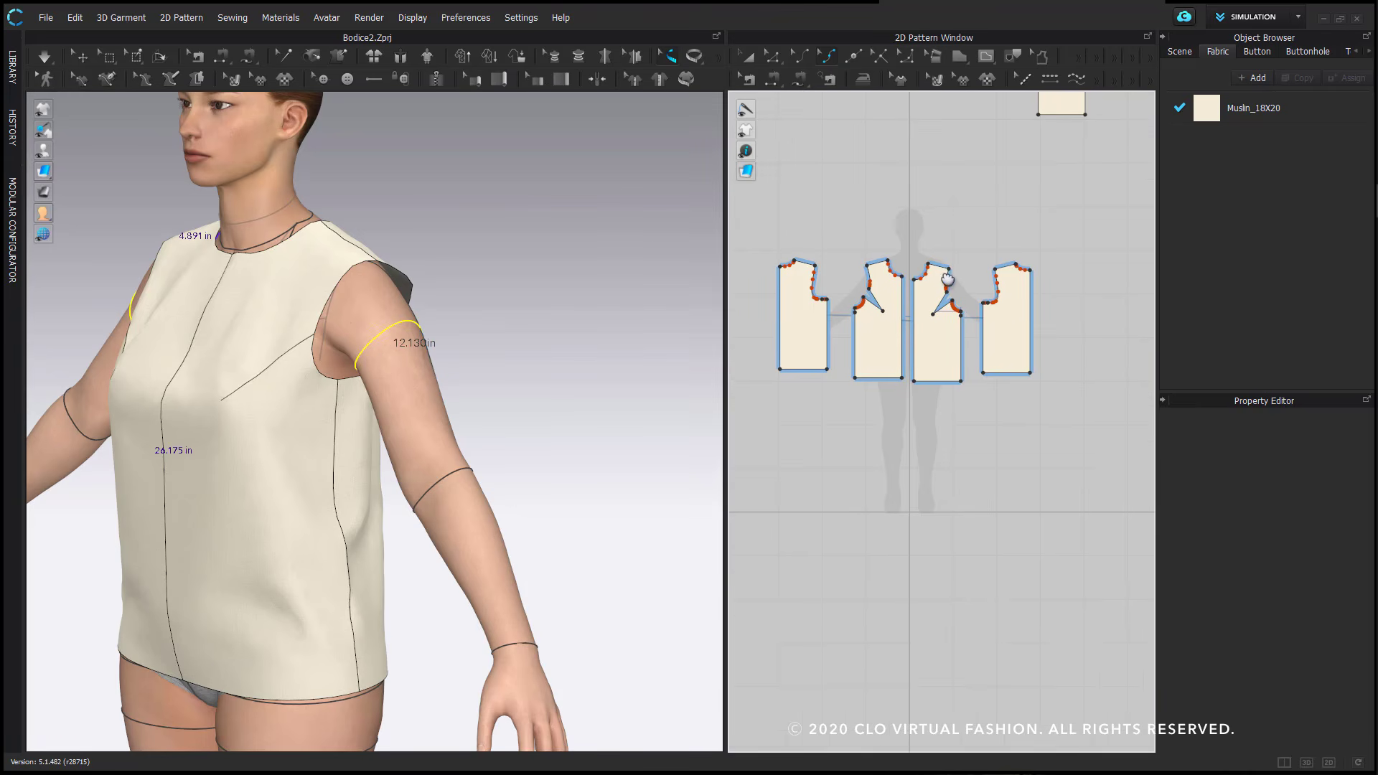
right_drag(564, 332, 450, 319)
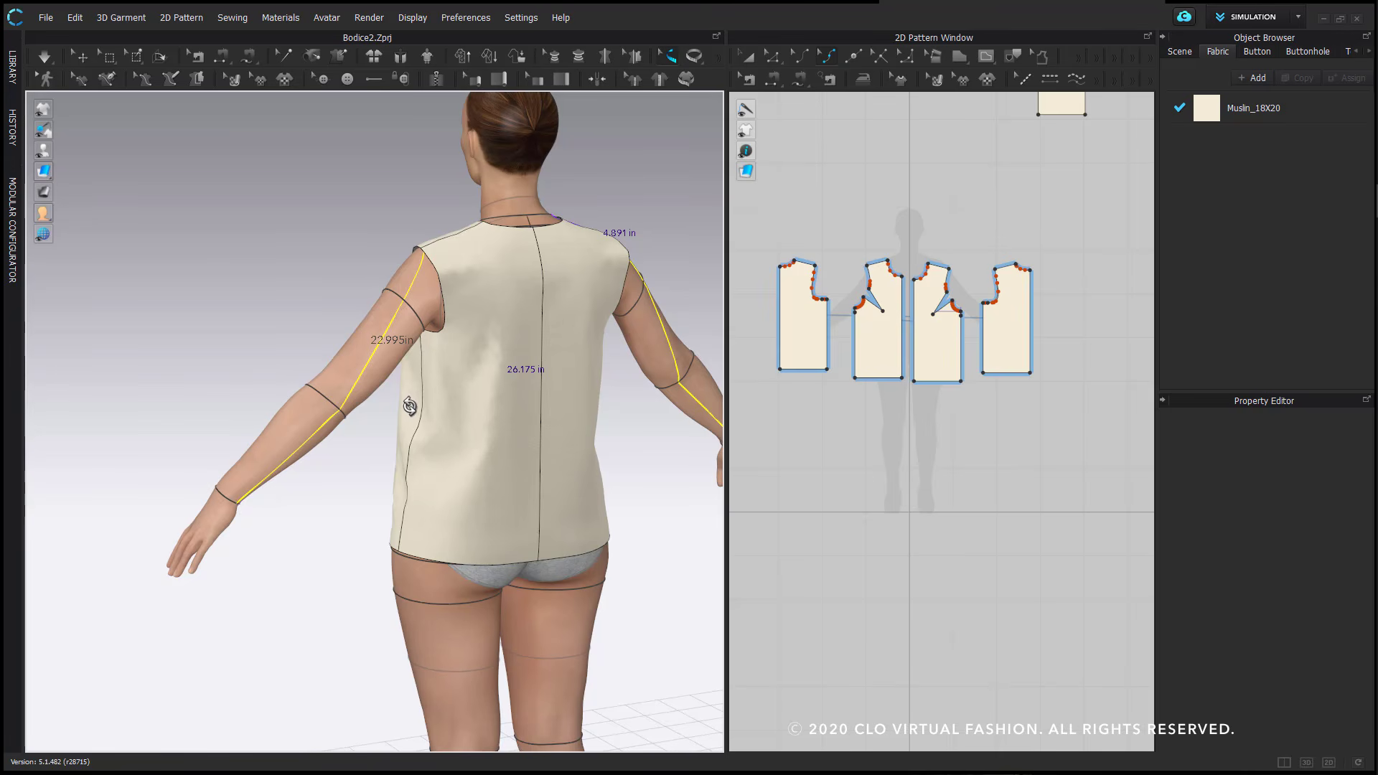
Measure the avatar's arm from shoulder to wrist with the tape measure (21.514 in), checking it from all sides.
right_drag(409, 406, 415, 409)
drag(724, 225, 886, 231)
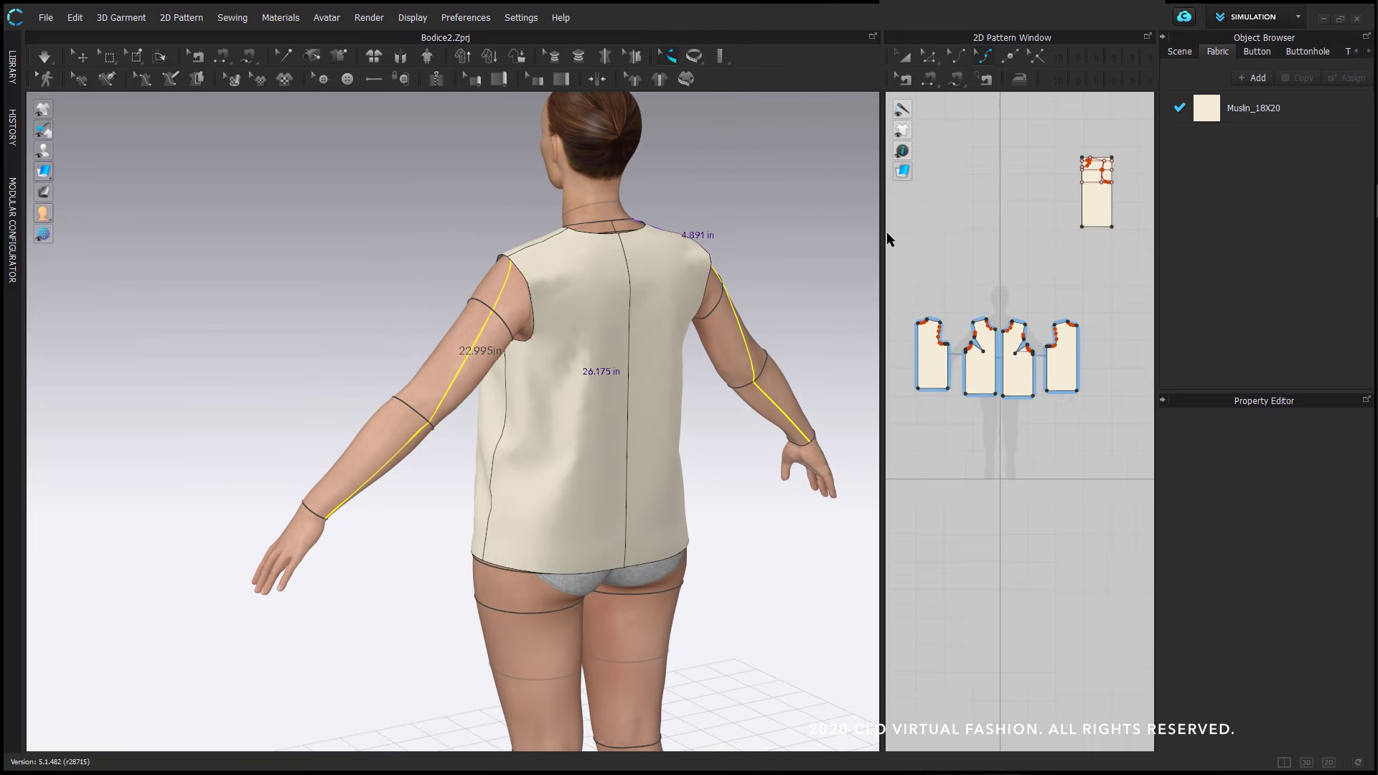
click(721, 57)
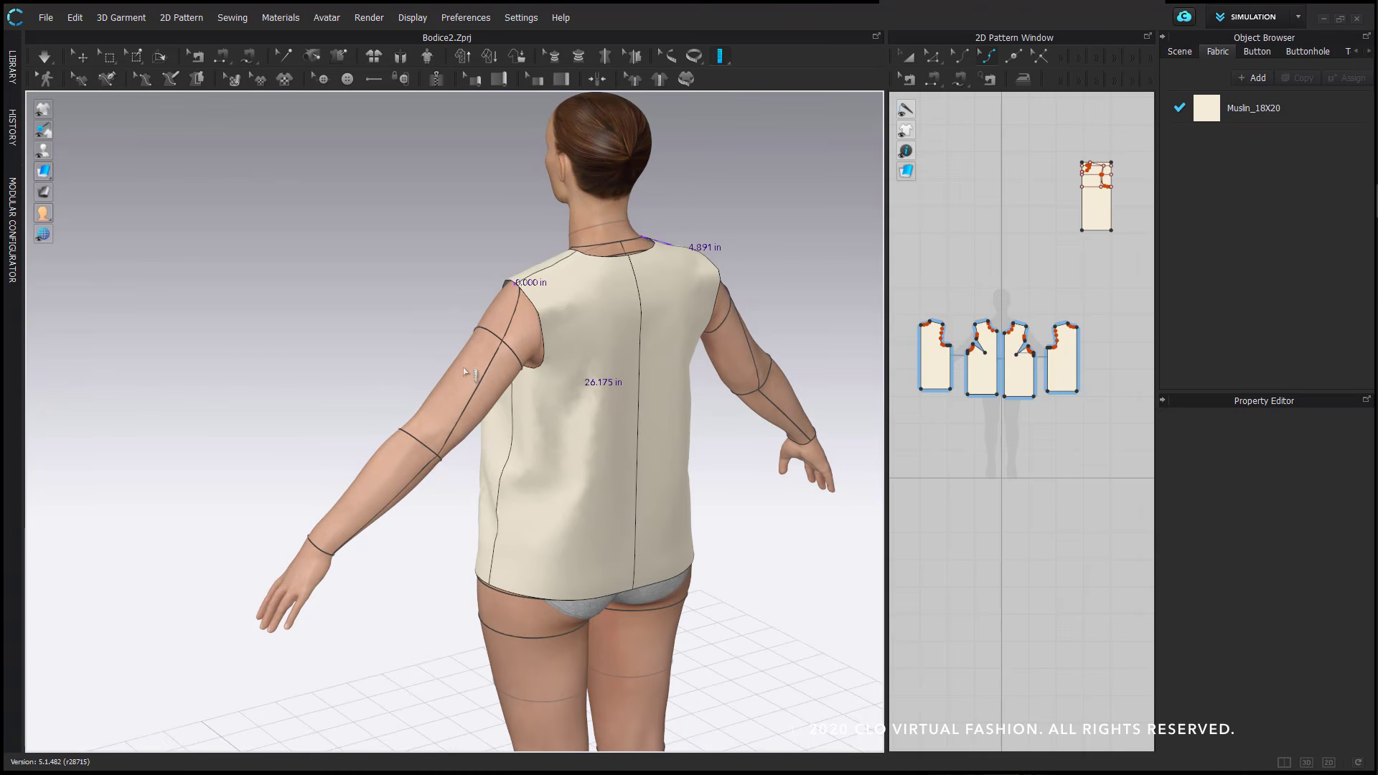
click(669, 57)
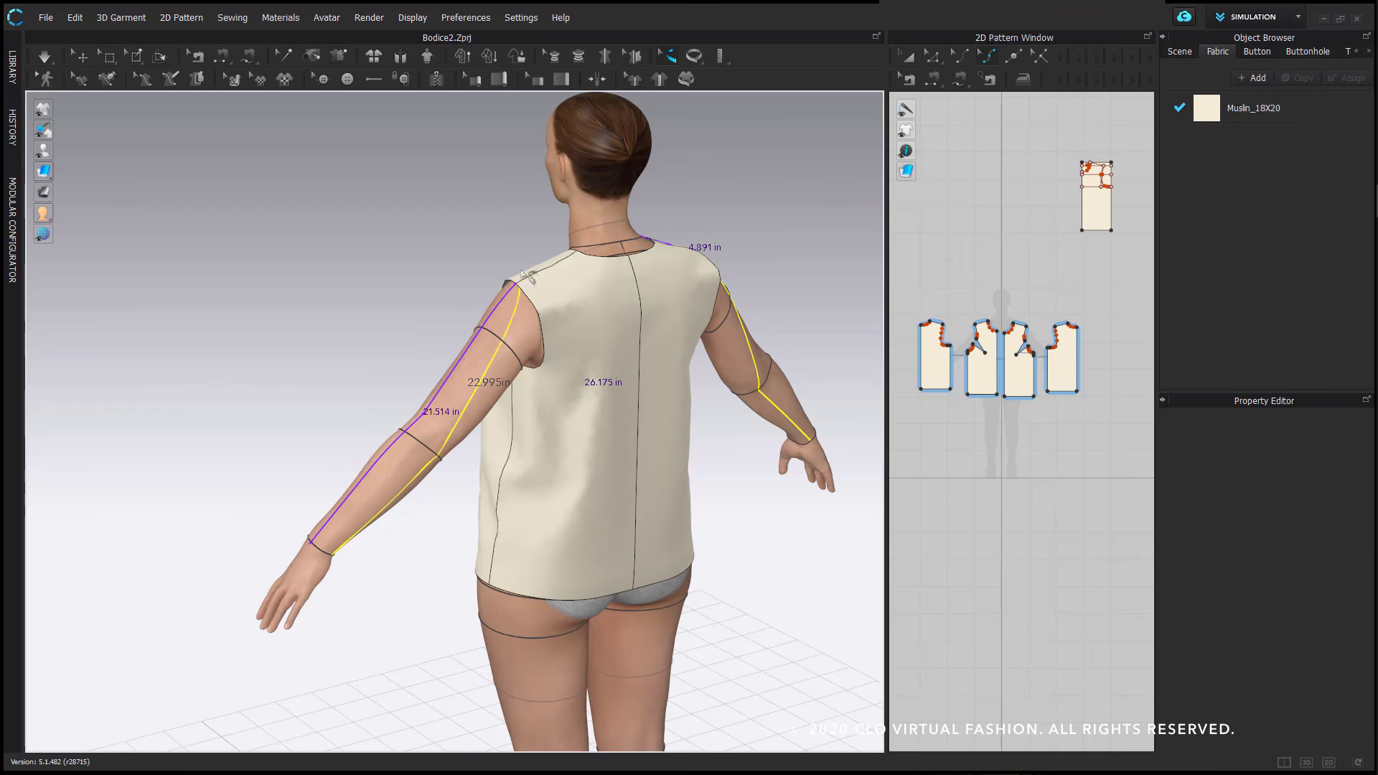
click(393, 448)
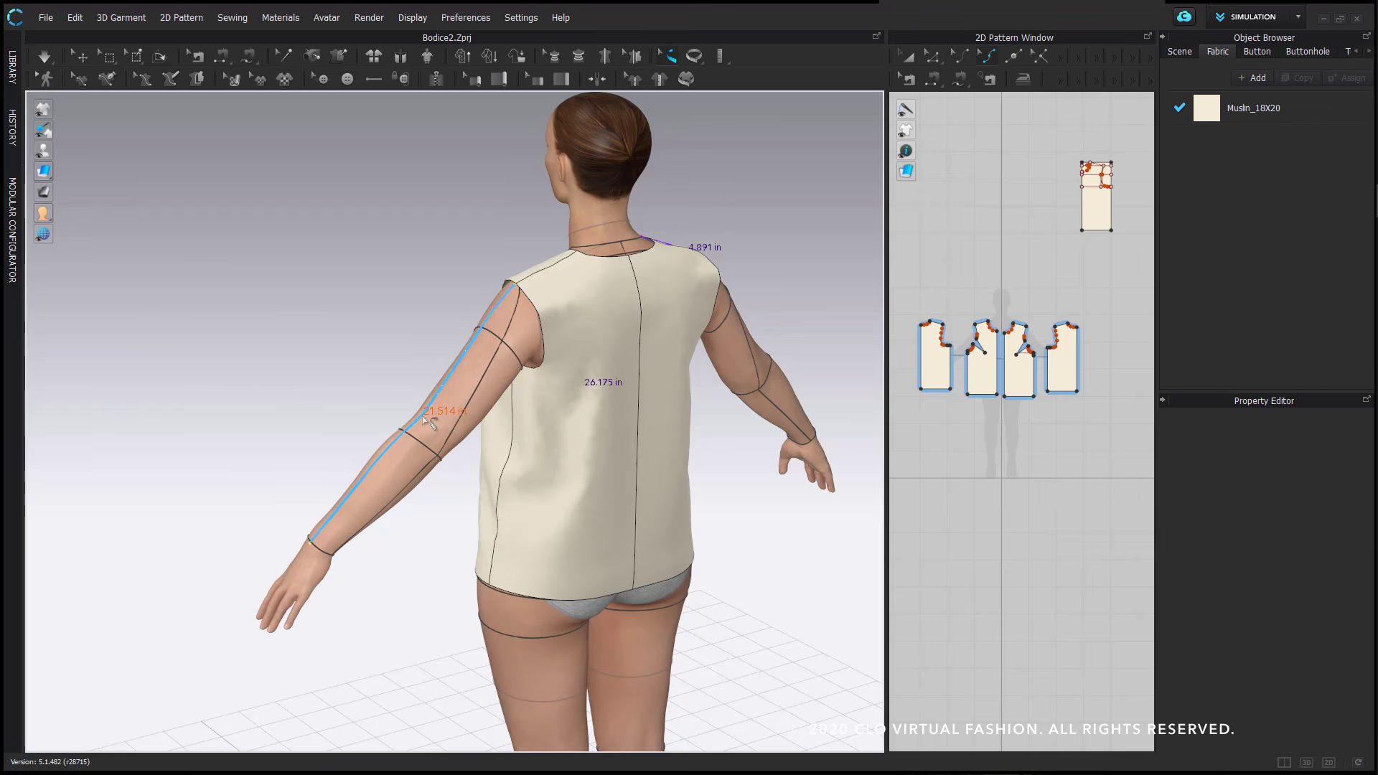
right_drag(363, 549, 332, 517)
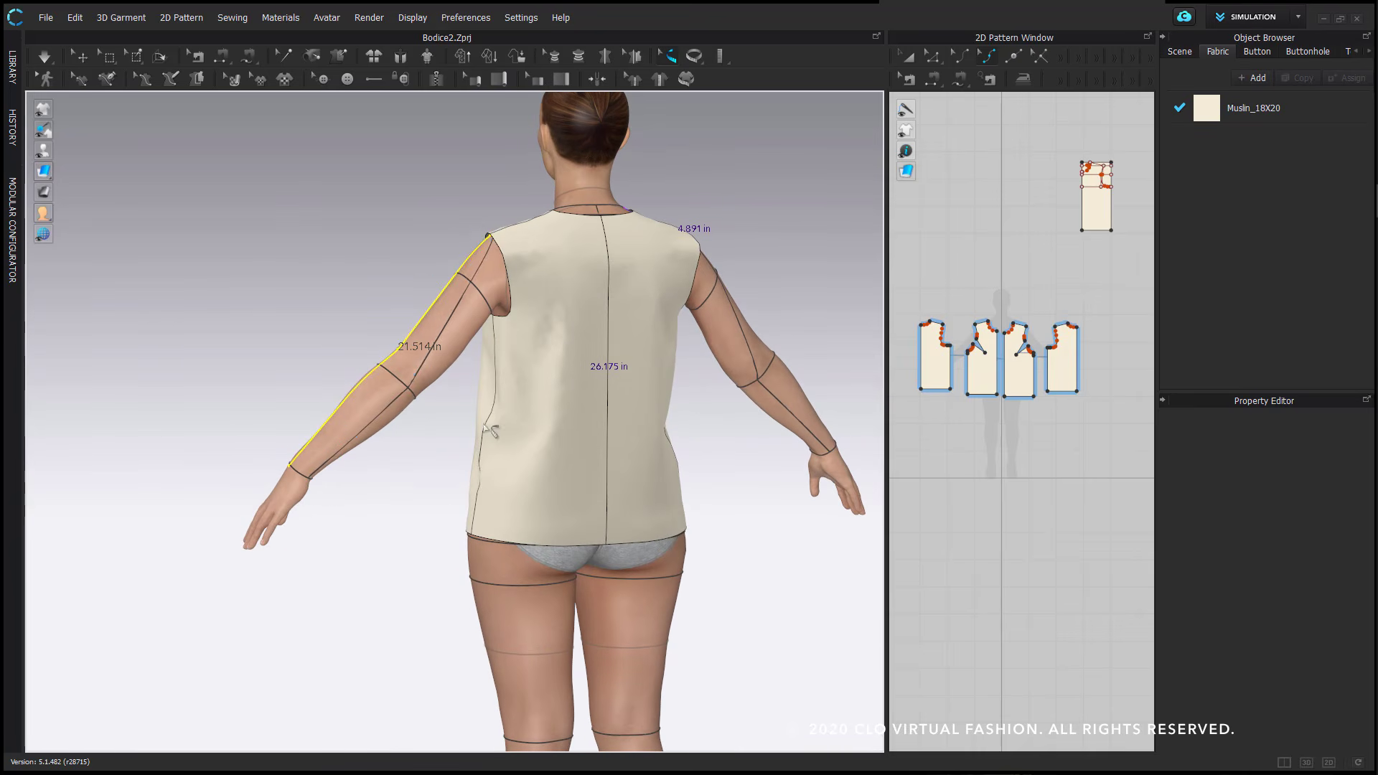
middle_drag(456, 432, 392, 429)
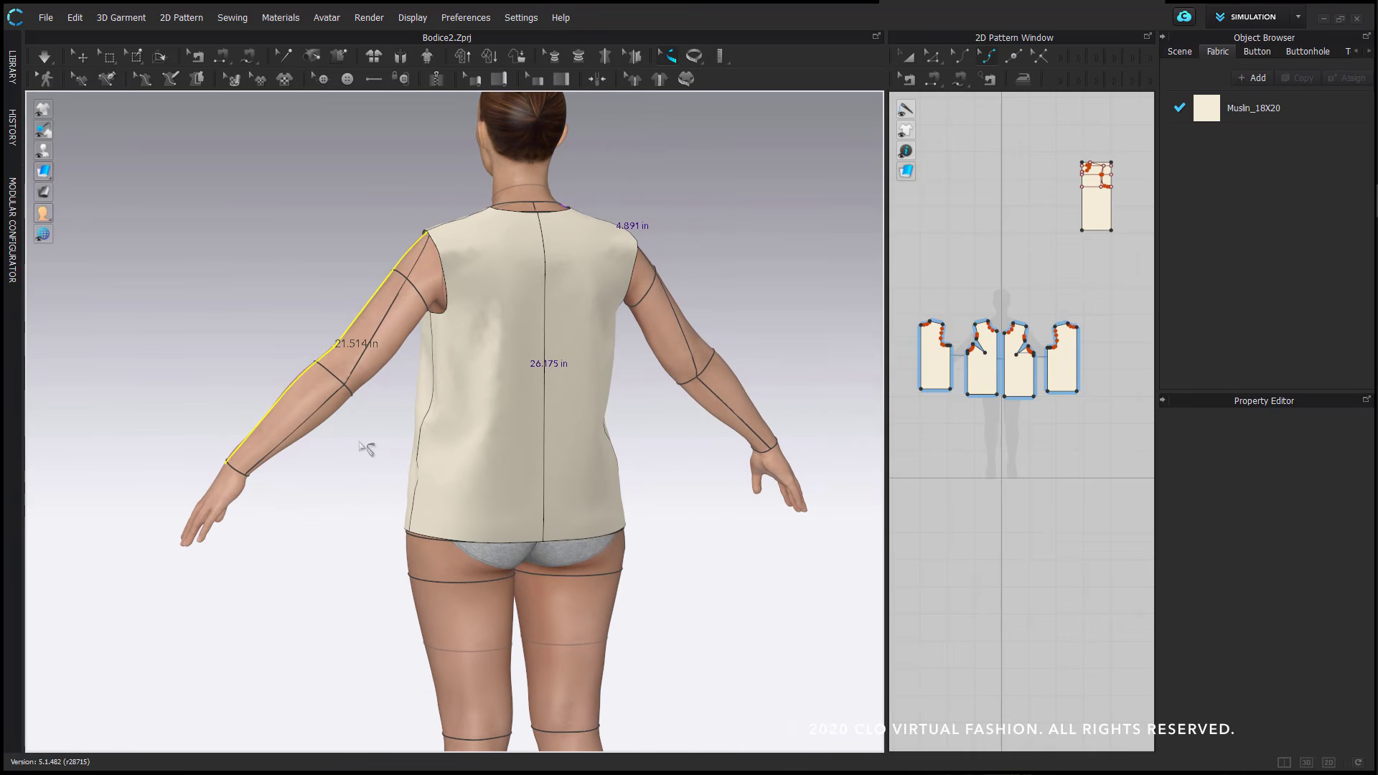
right_drag(363, 449, 410, 454)
right_drag(737, 452, 643, 449)
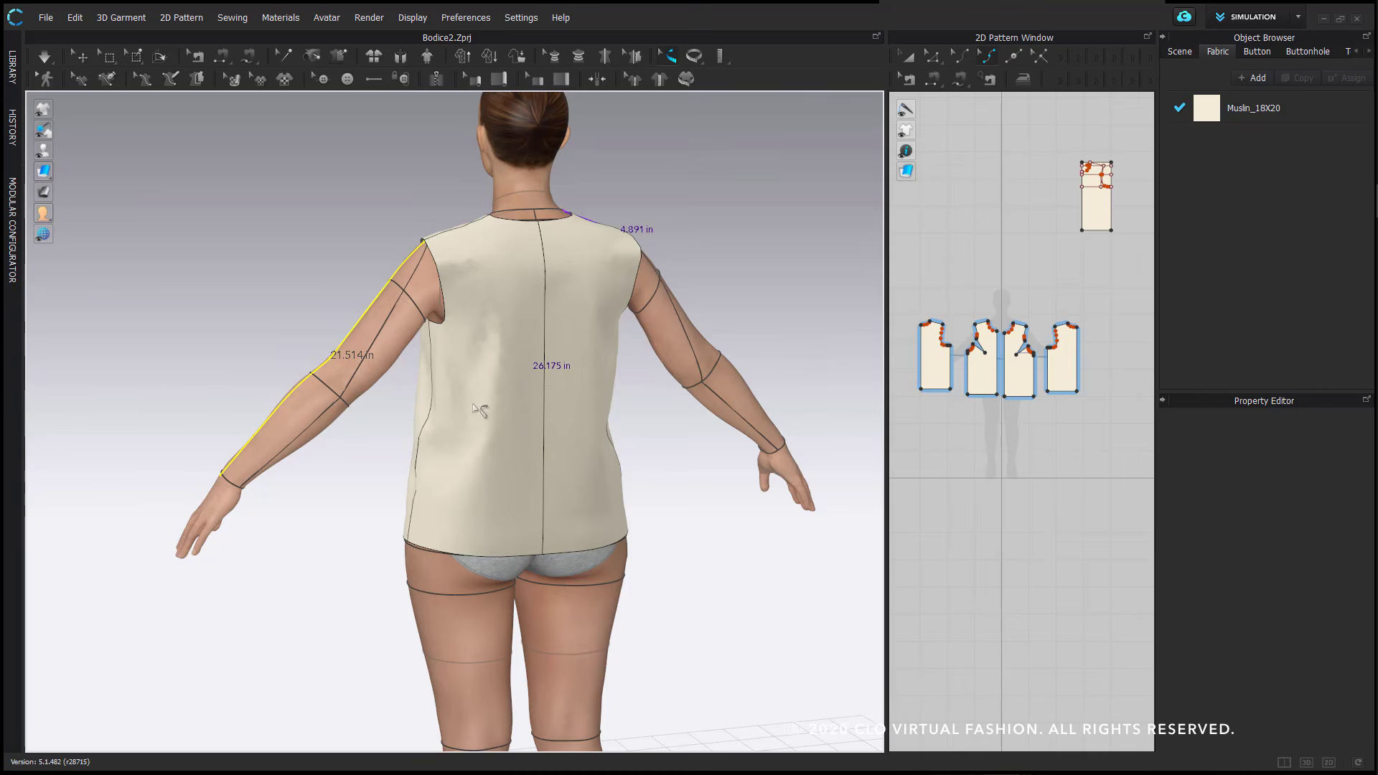
right_drag(481, 412, 614, 415)
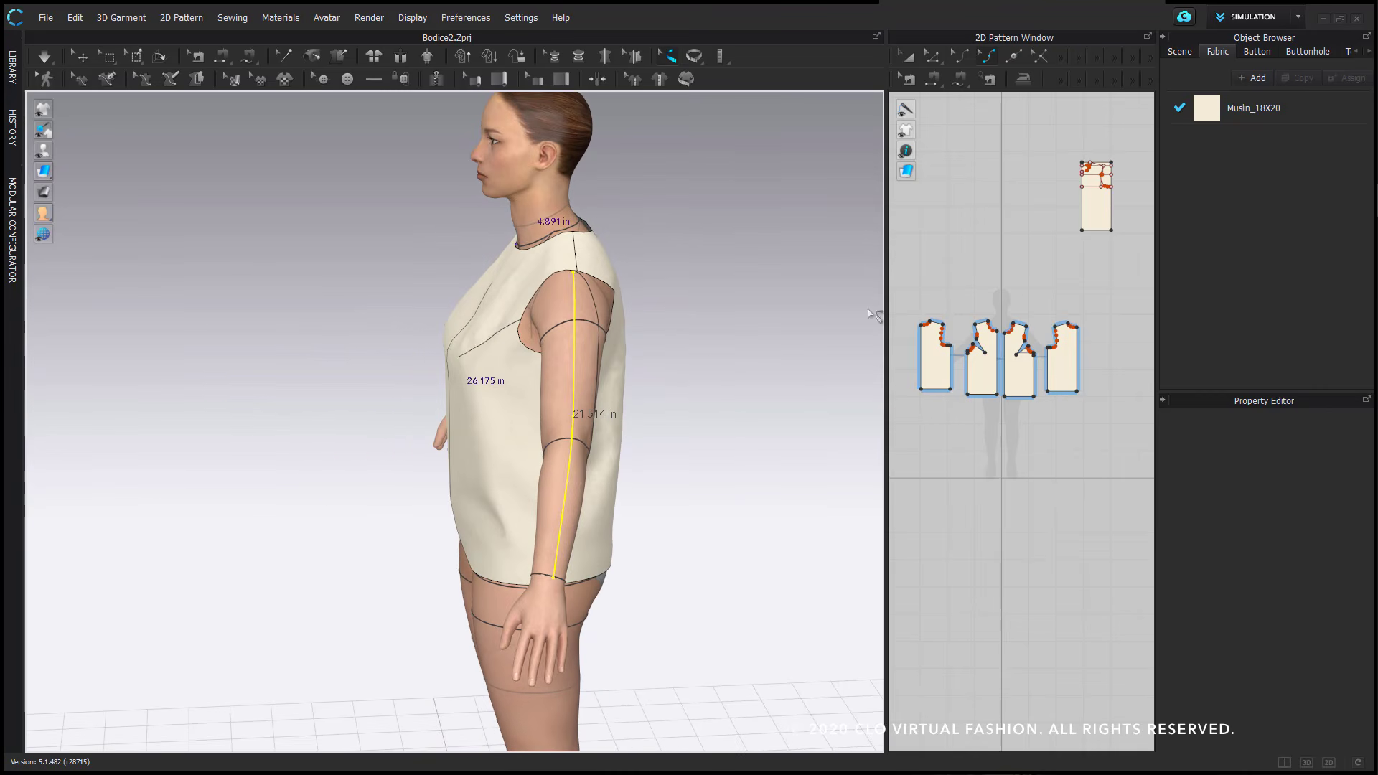
drag(887, 290, 767, 301)
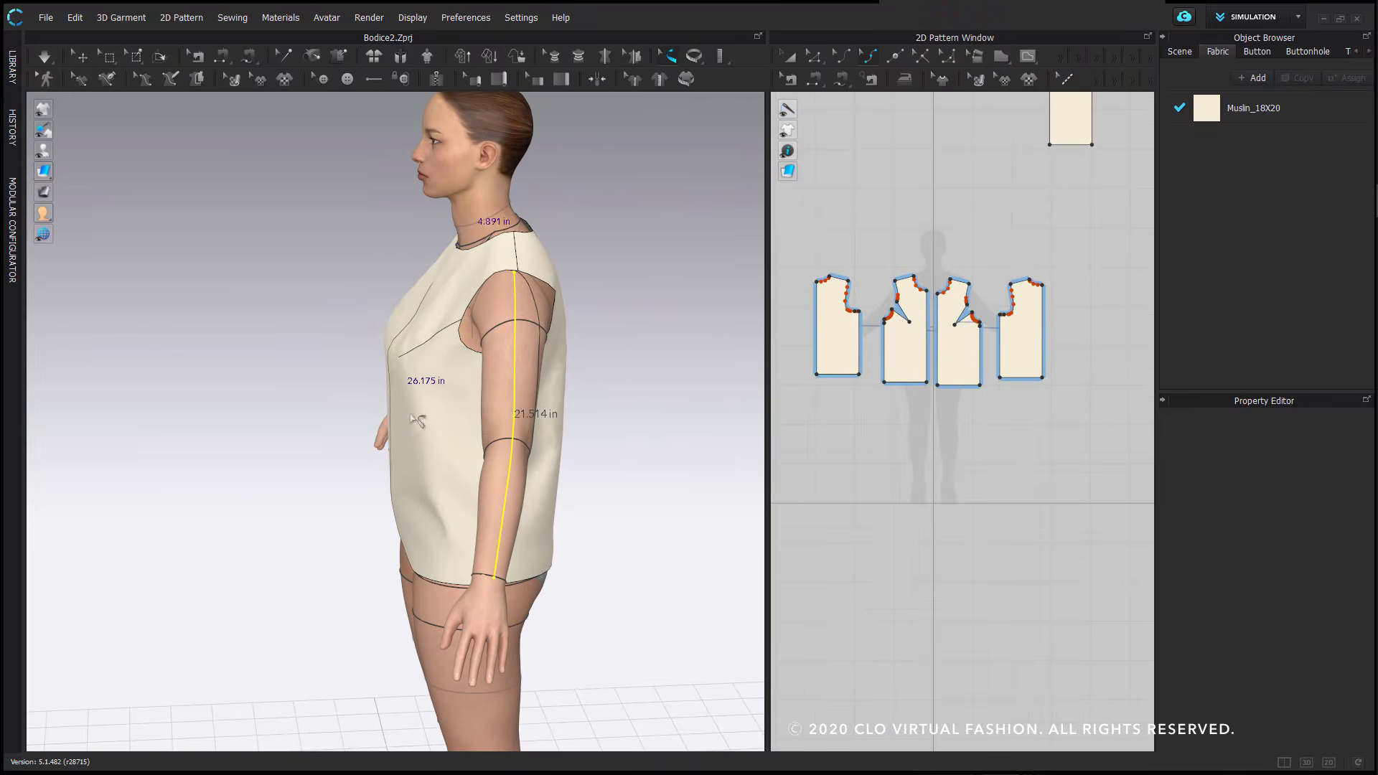
right_drag(459, 406, 681, 391)
Select the armhole curve segments on both bodice pieces.
scroll(1020, 309, down, 2)
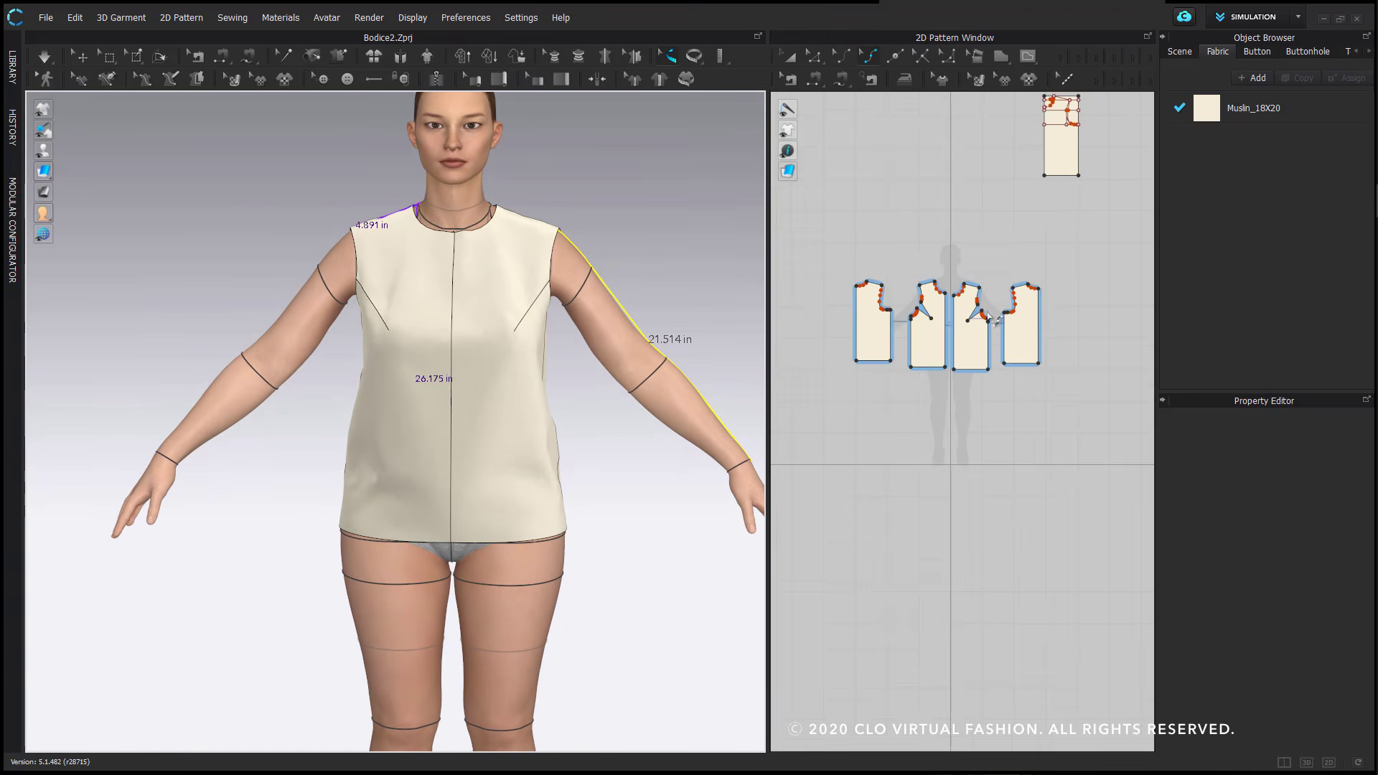
click(814, 56)
scroll(994, 293, up, 3)
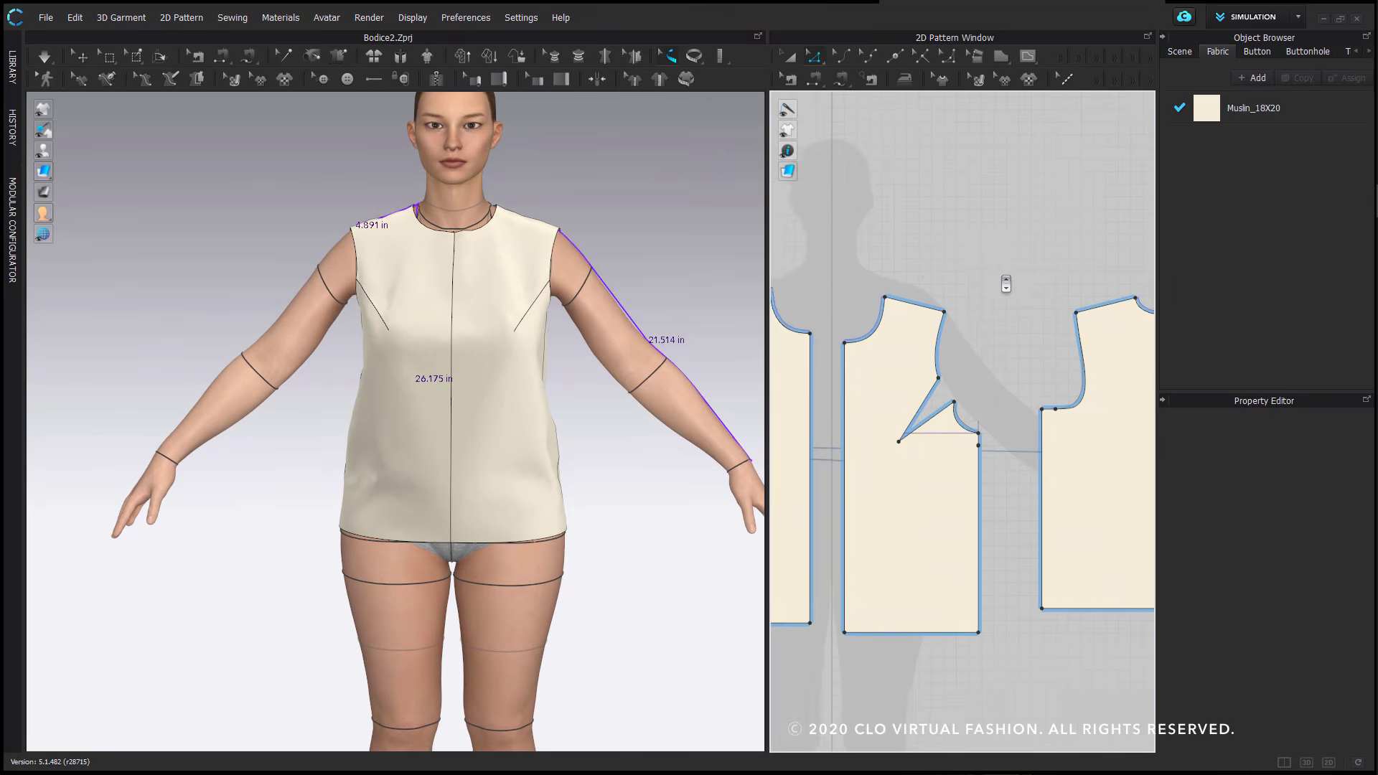
click(891, 258)
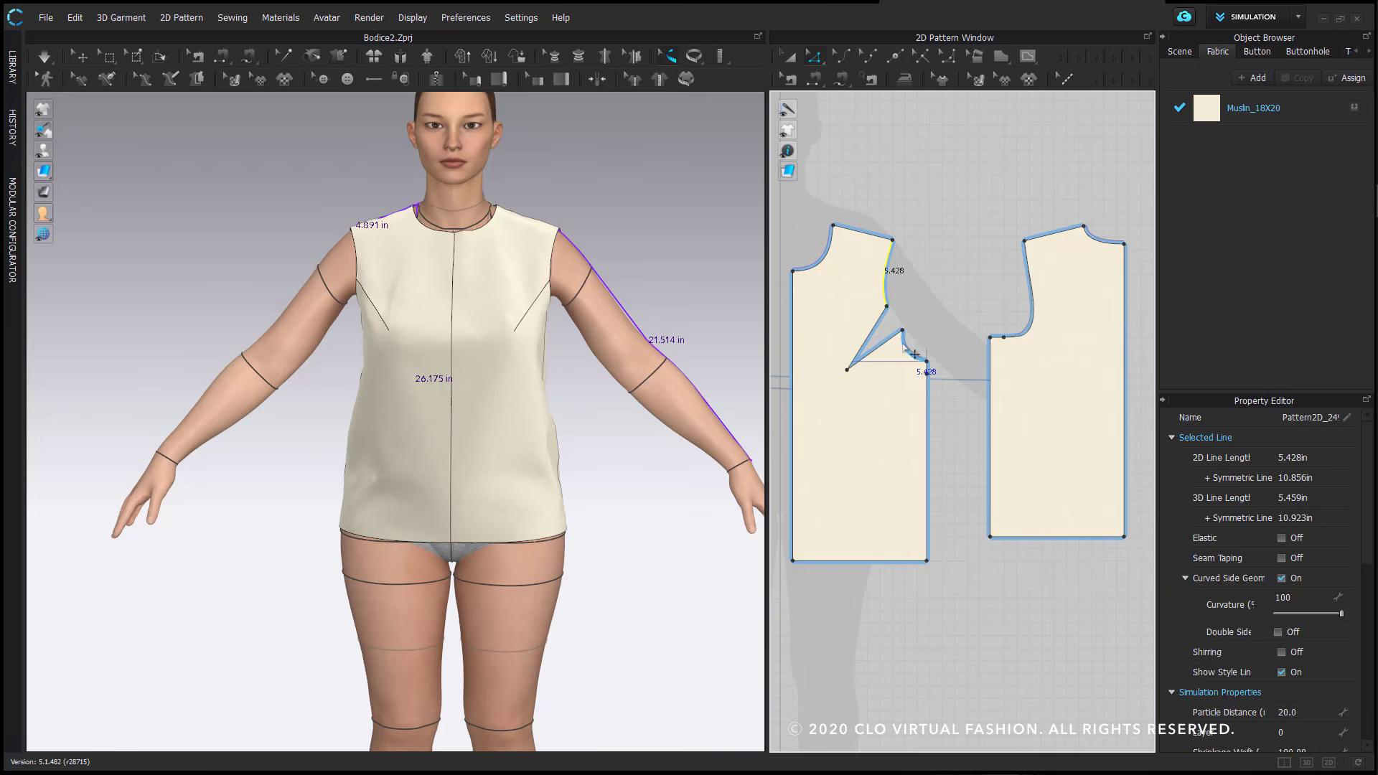
shift+click(915, 354)
shift+click(1006, 336)
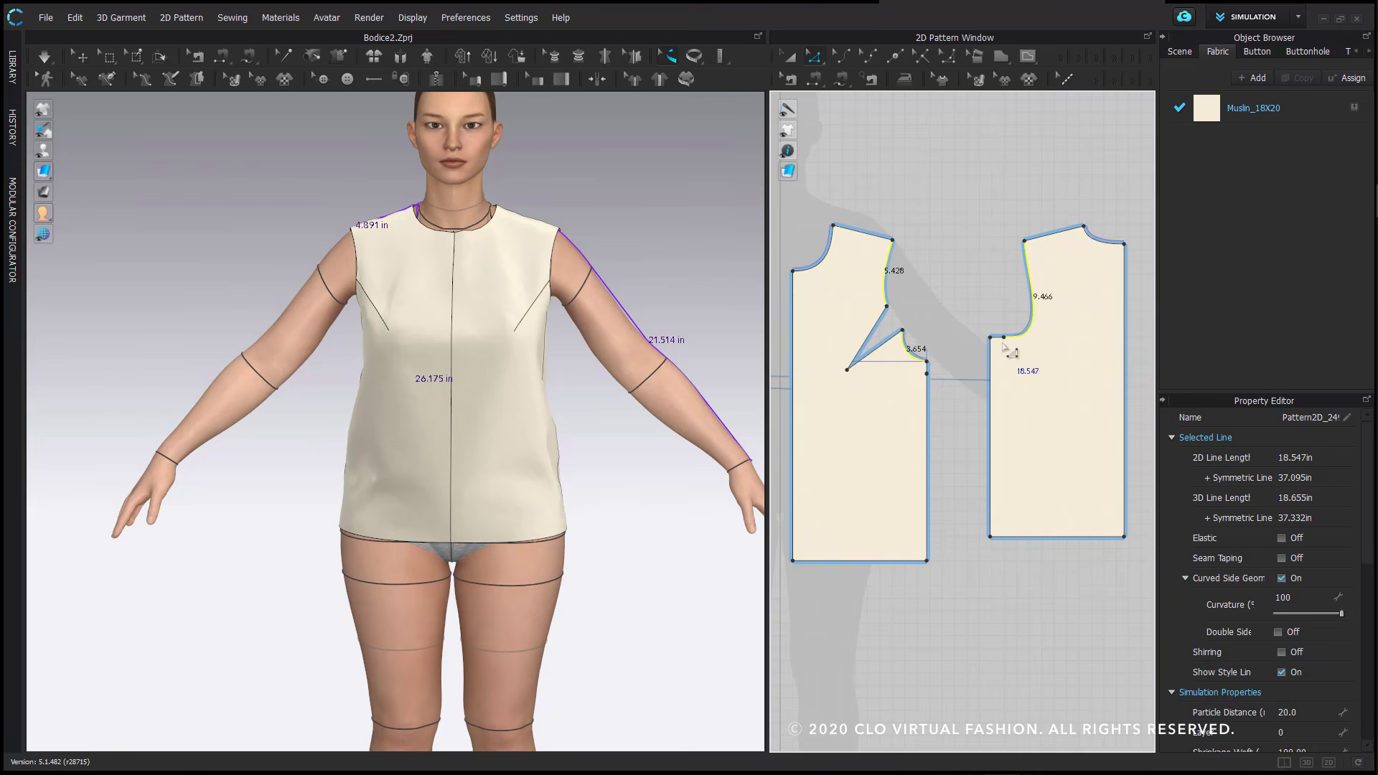
scroll(998, 337, up, 2)
shift+click(1005, 335)
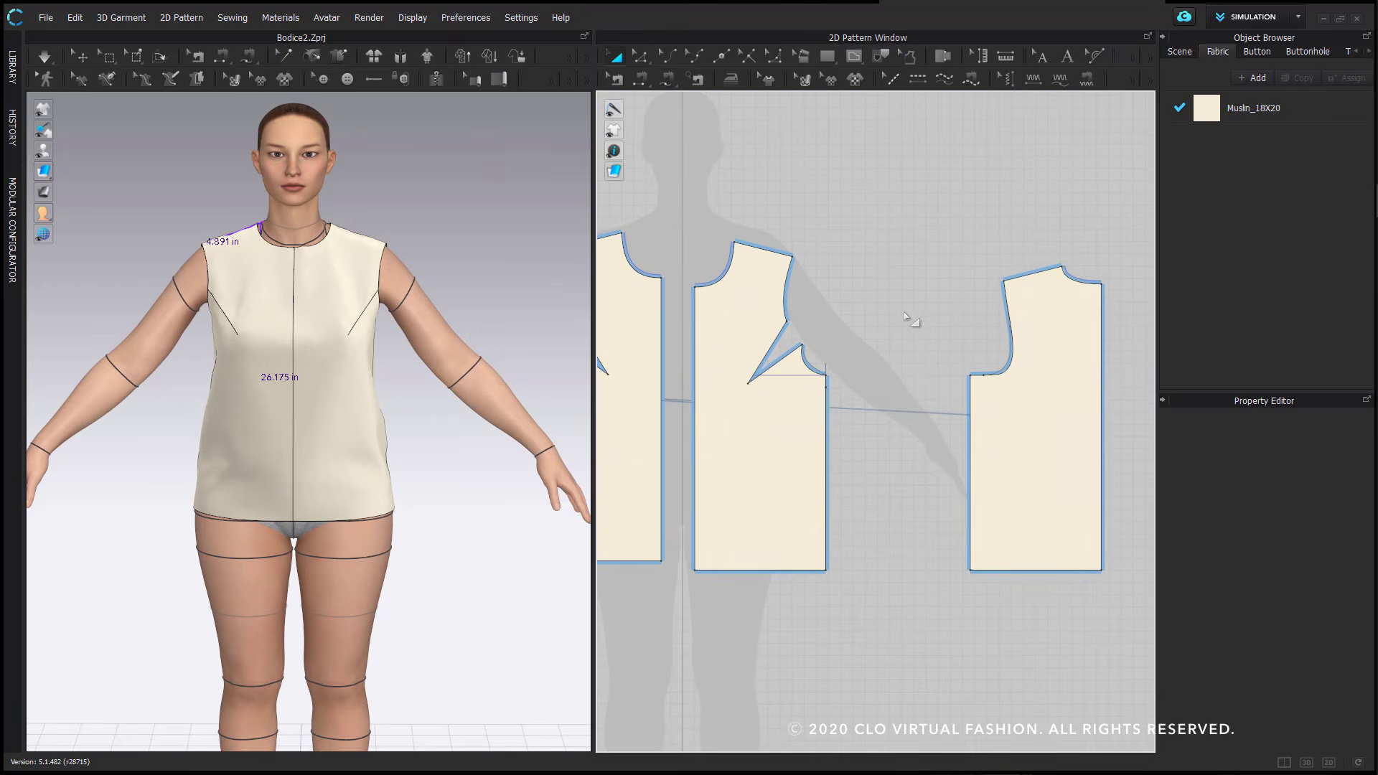
Select the shoulder lines of the right and middle bodice pieces together.
click(639, 59)
scroll(902, 234, down, 2)
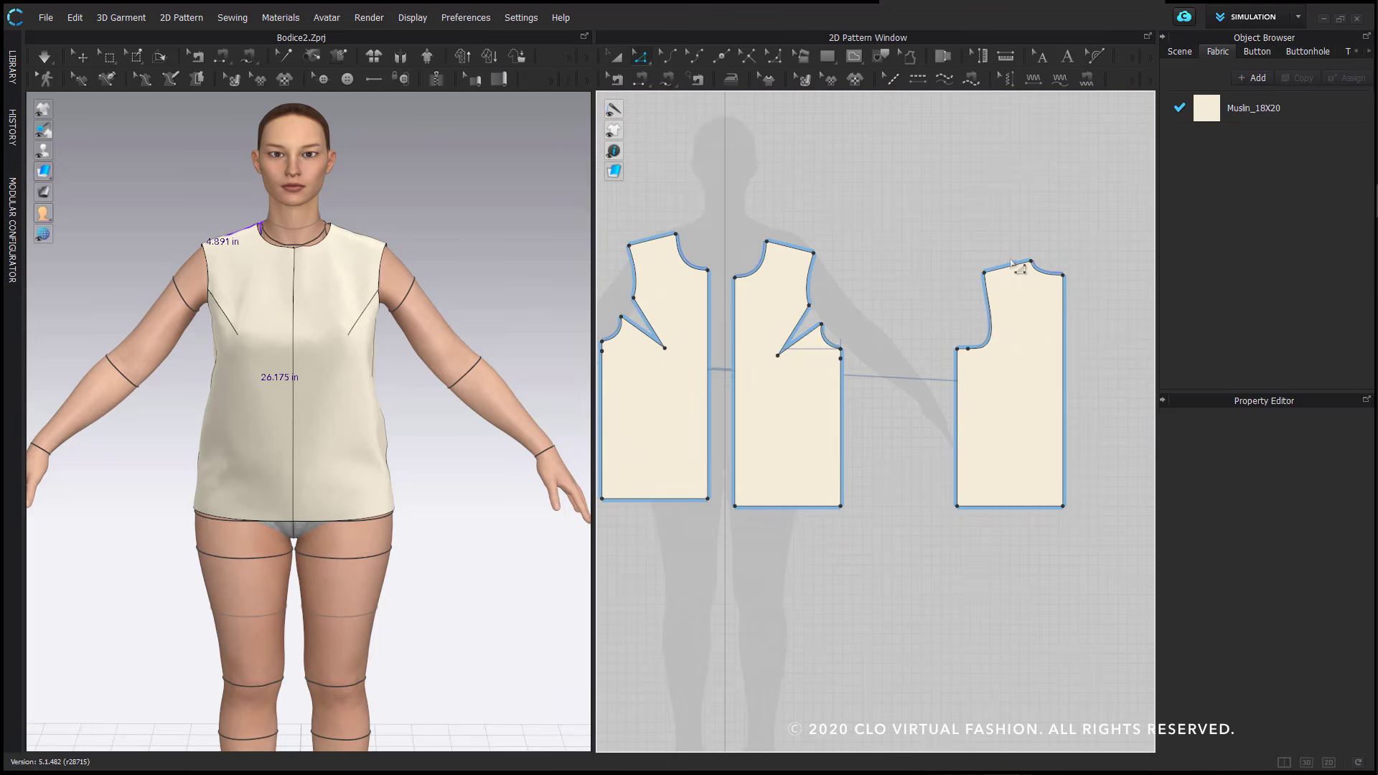
click(1010, 267)
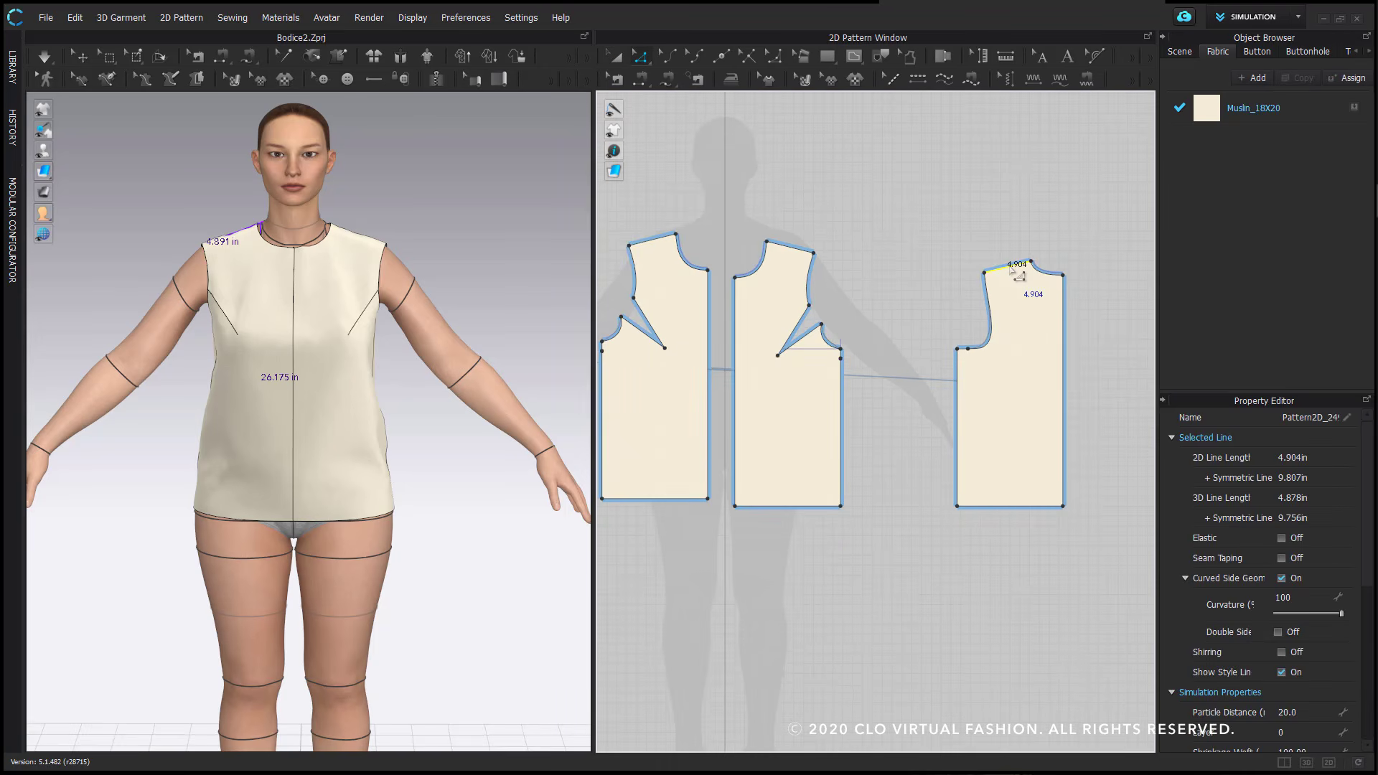
shift+click(795, 249)
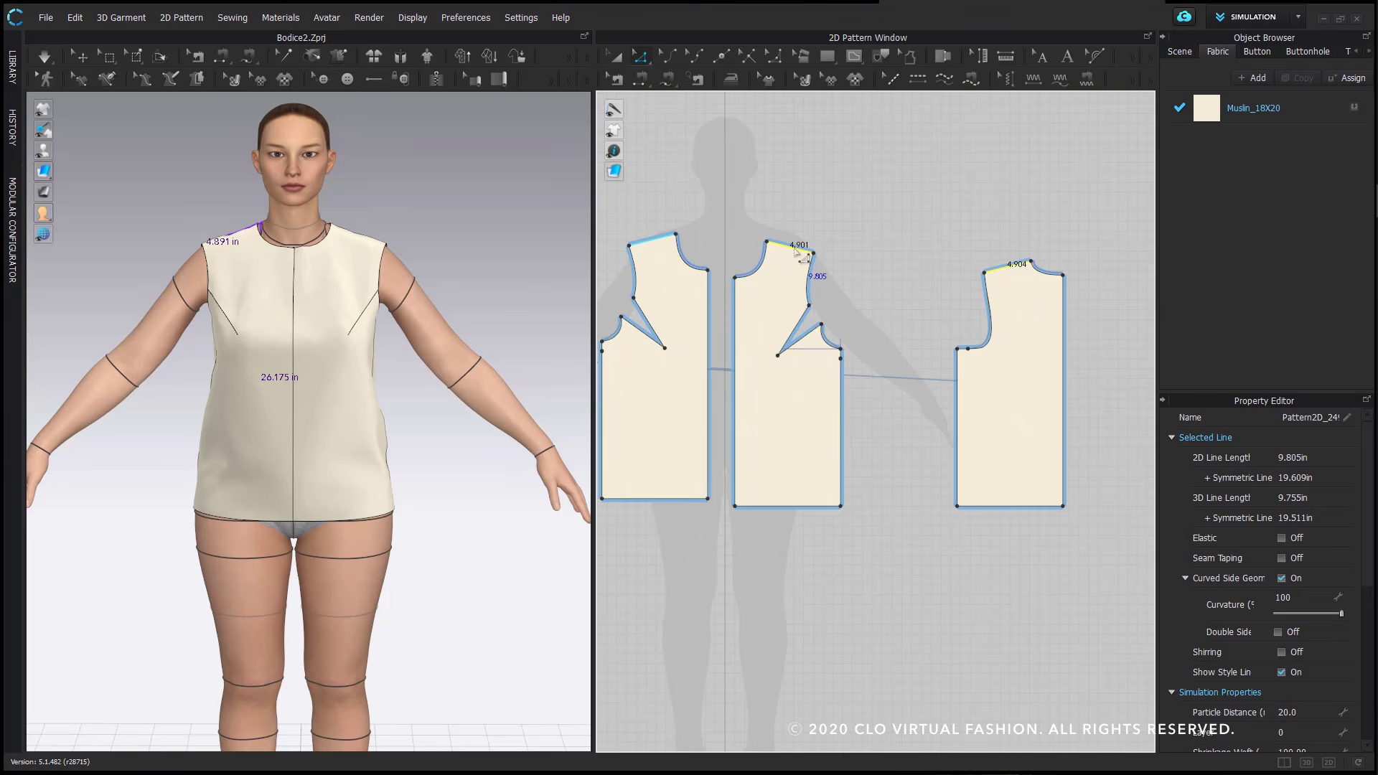
Match Up the back shoulder To End of the front shoulder, then zoom in on the joined armhole.
right_click(792, 251)
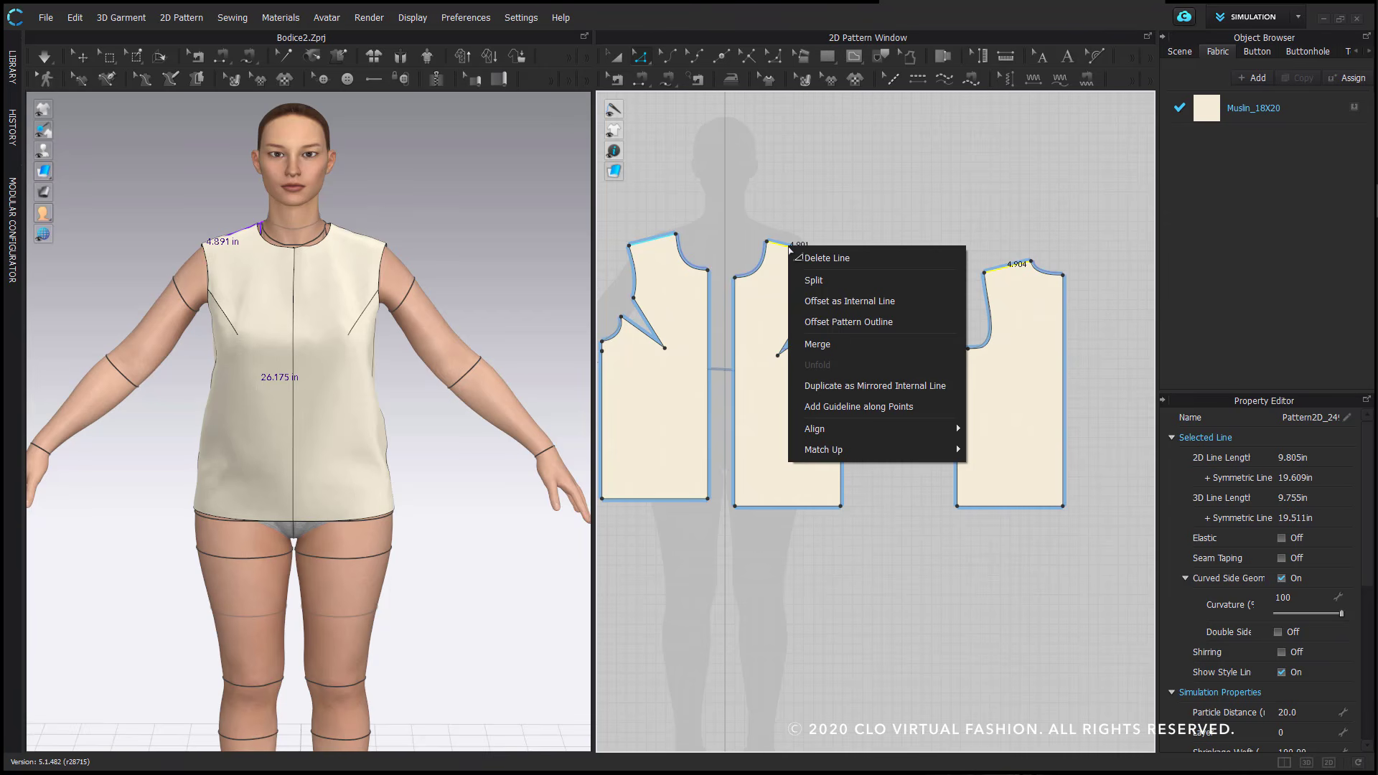
mouse_move(936, 454)
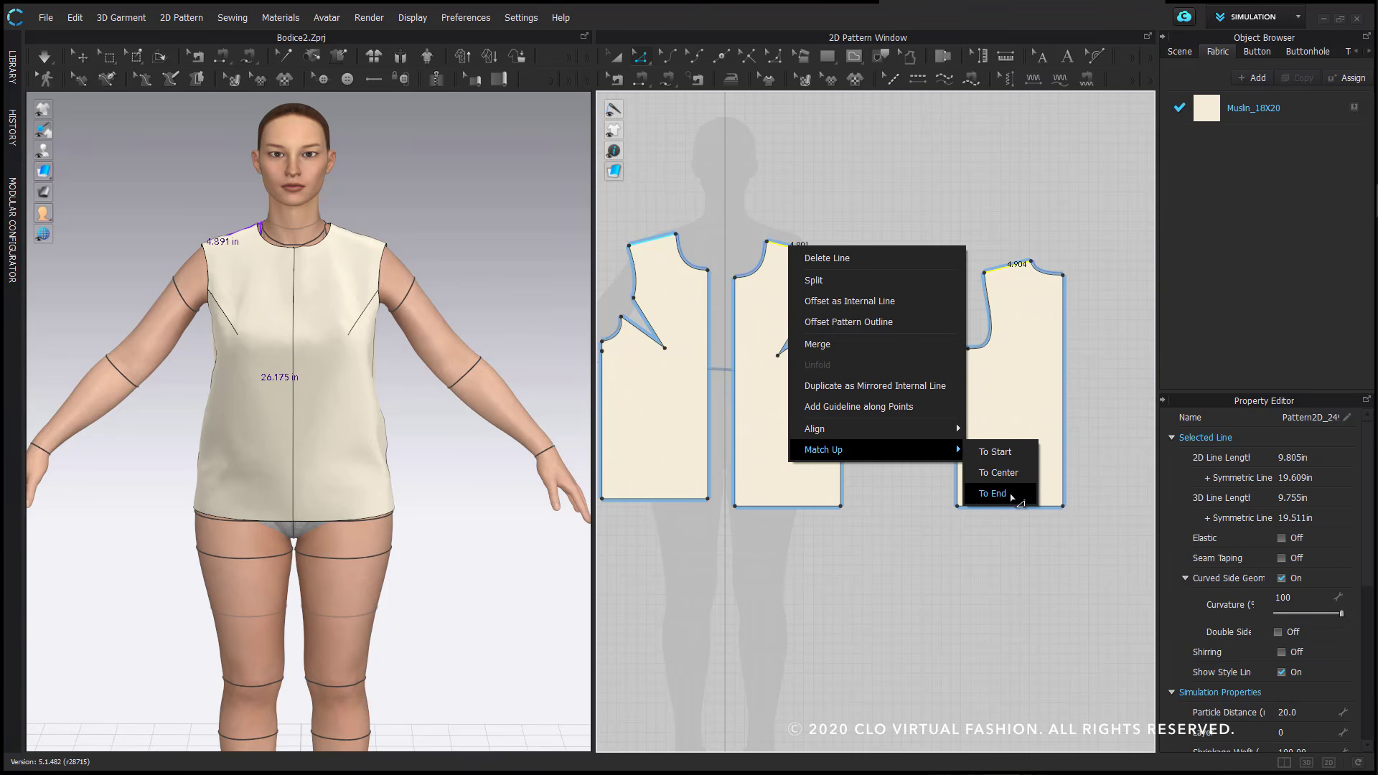
click(1012, 493)
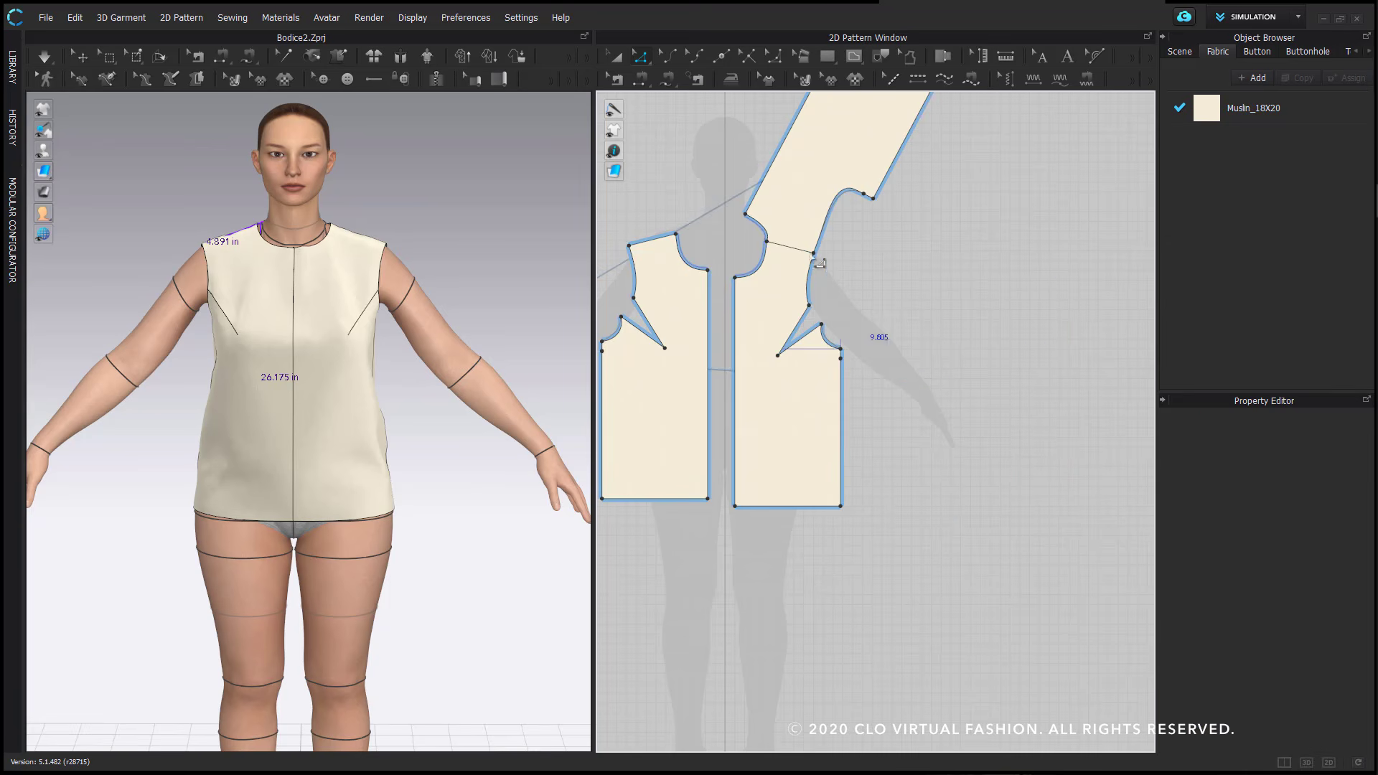
scroll(778, 233, up, 3)
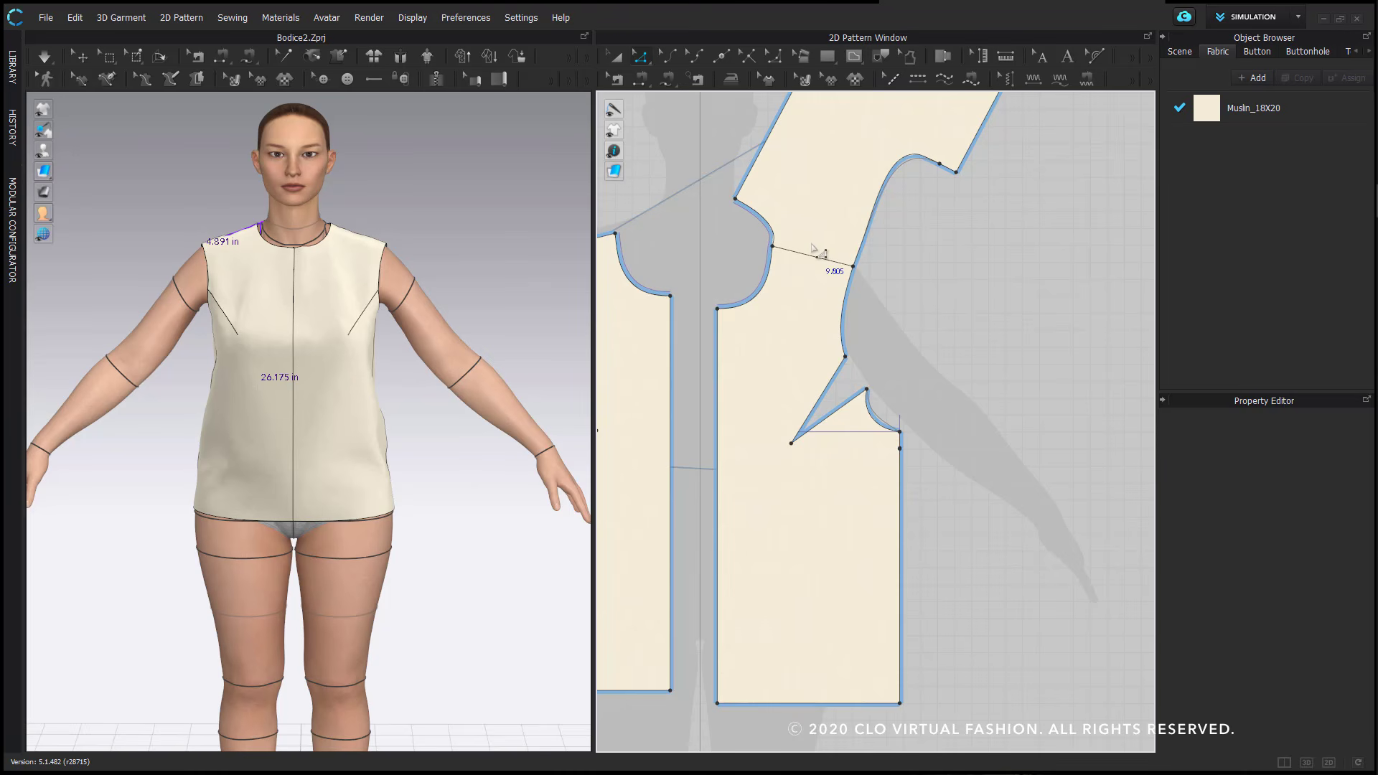
scroll(780, 250, up, 3)
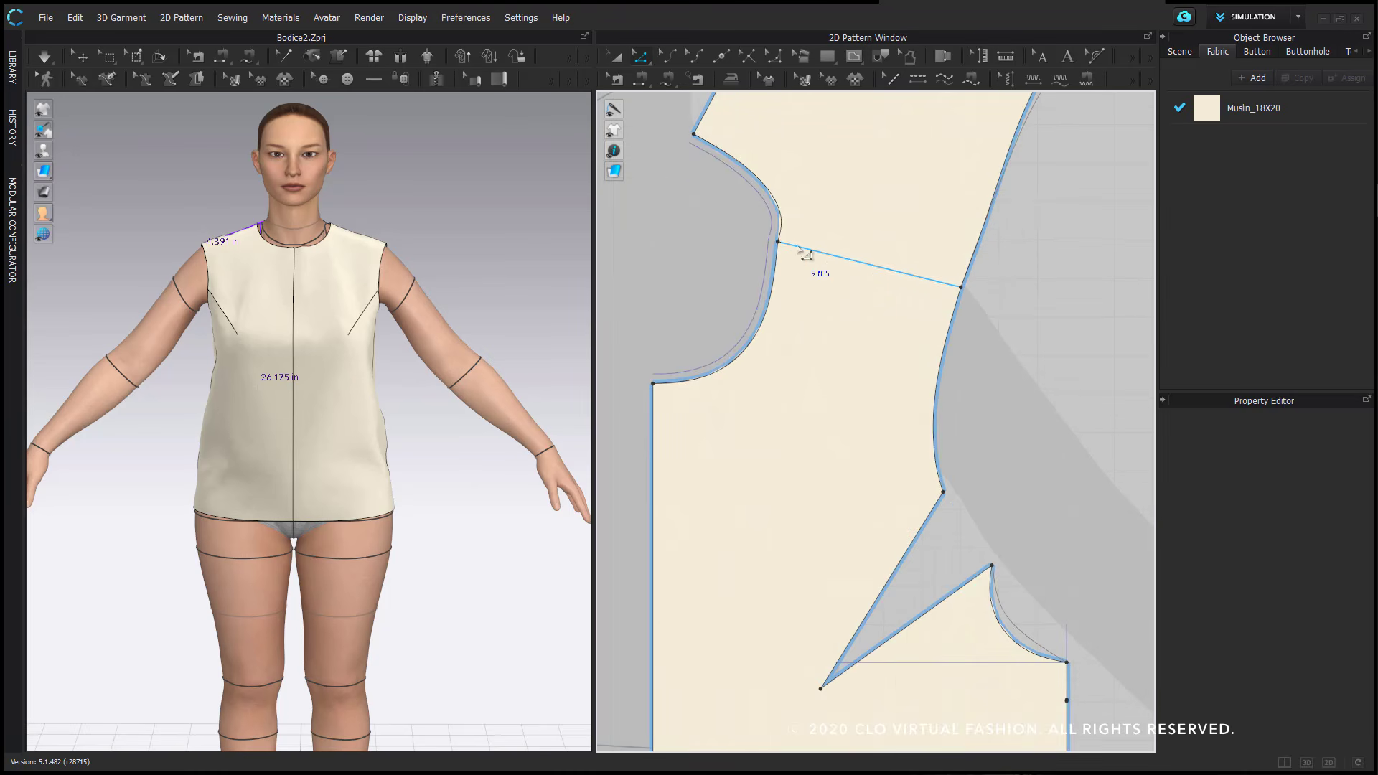
scroll(911, 284, down, 5)
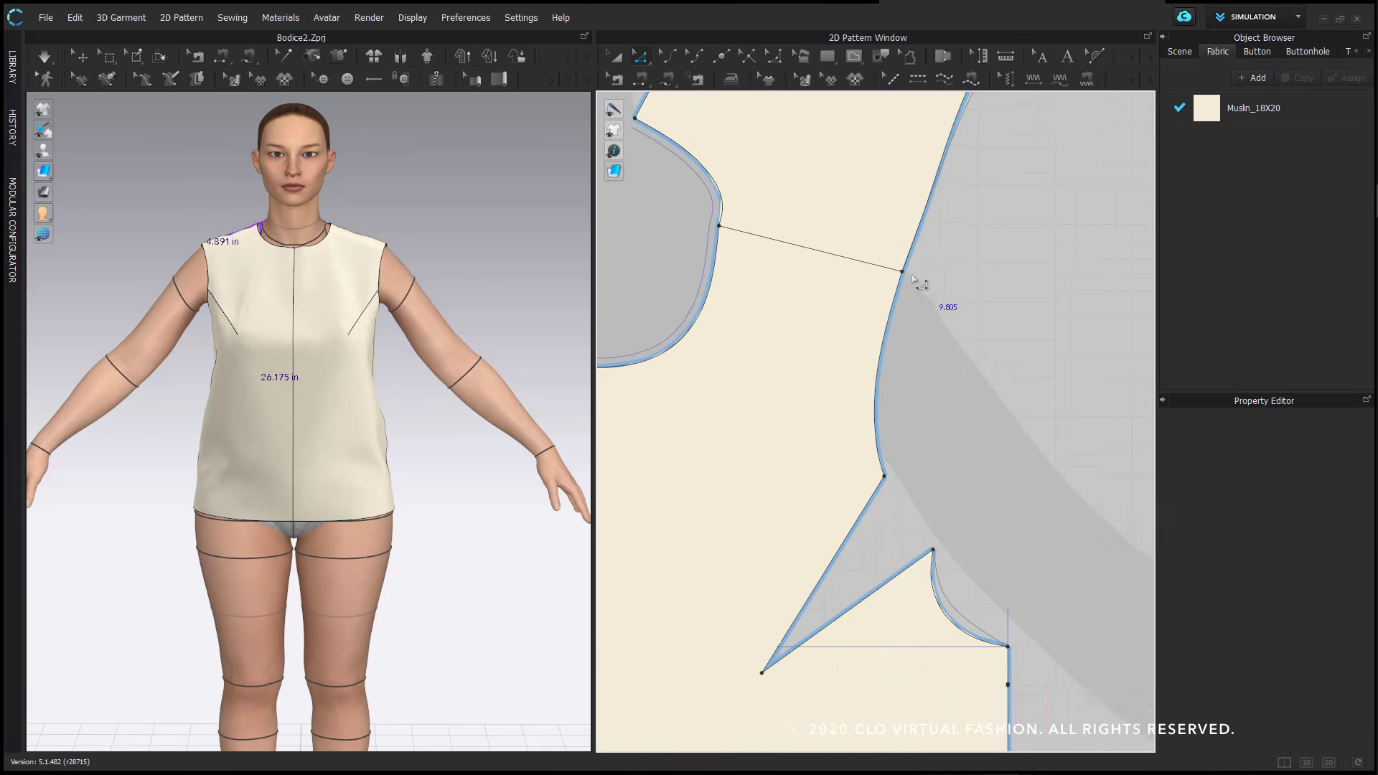
scroll(901, 323, down, 2)
Draw a 15.651 in guide line from shoulder tip to underarm and a 4.761 in line from the armhole to it.
middle_drag(898, 303, 858, 314)
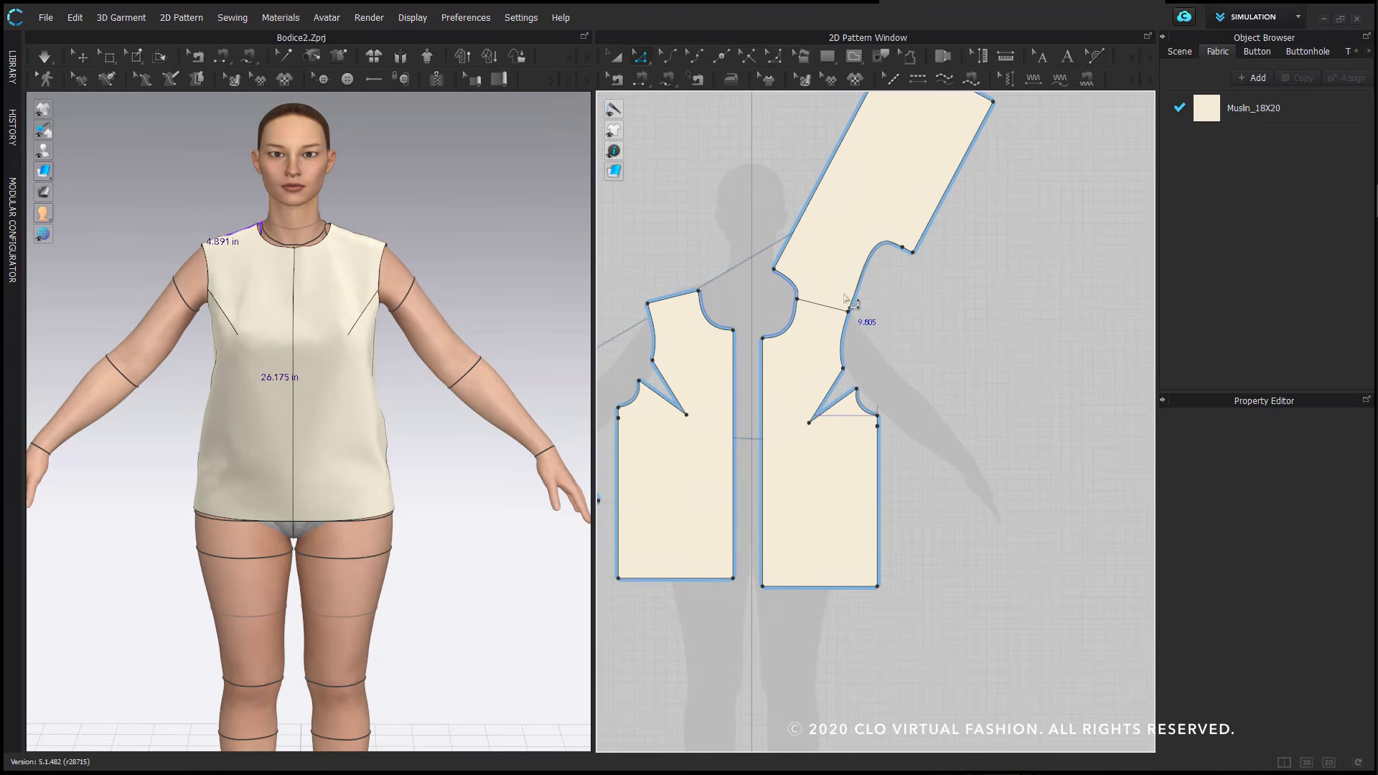
click(854, 57)
click(913, 252)
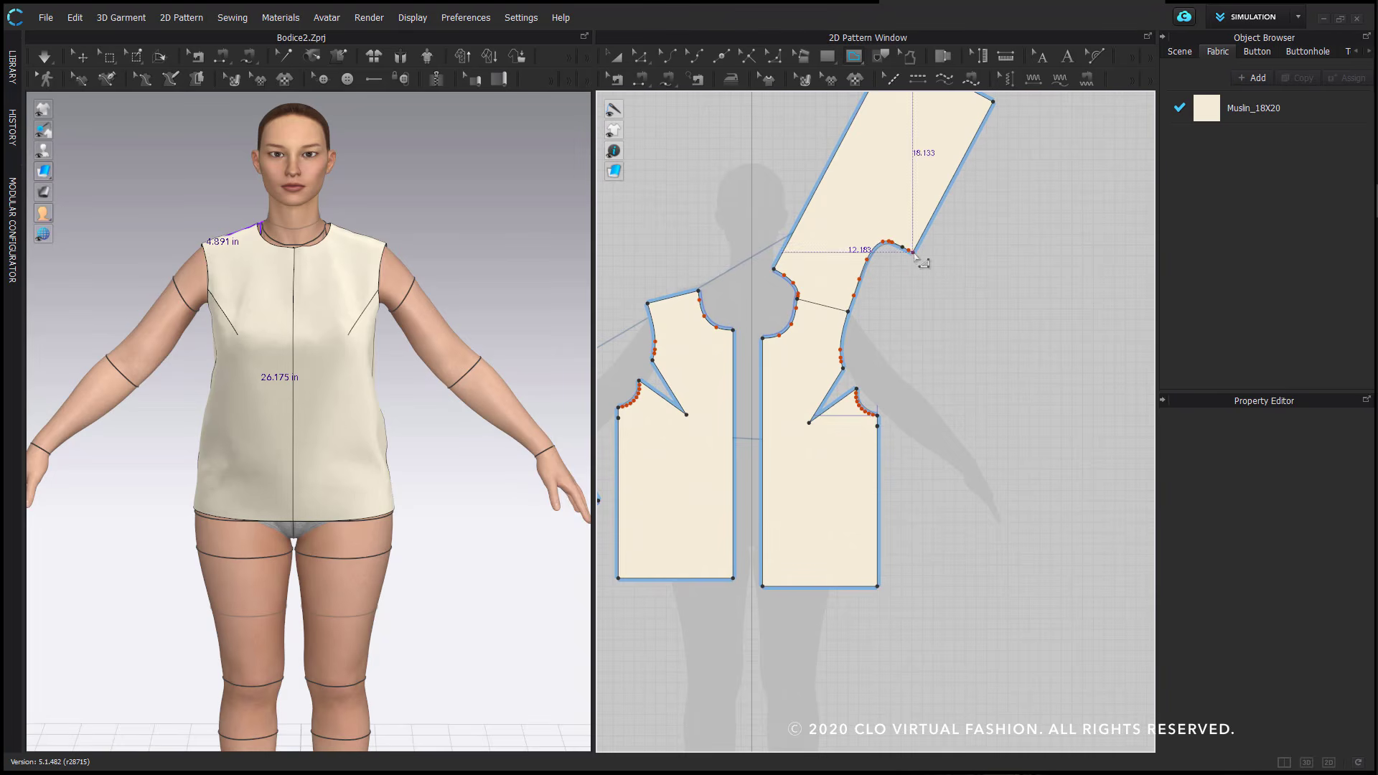
click(877, 415)
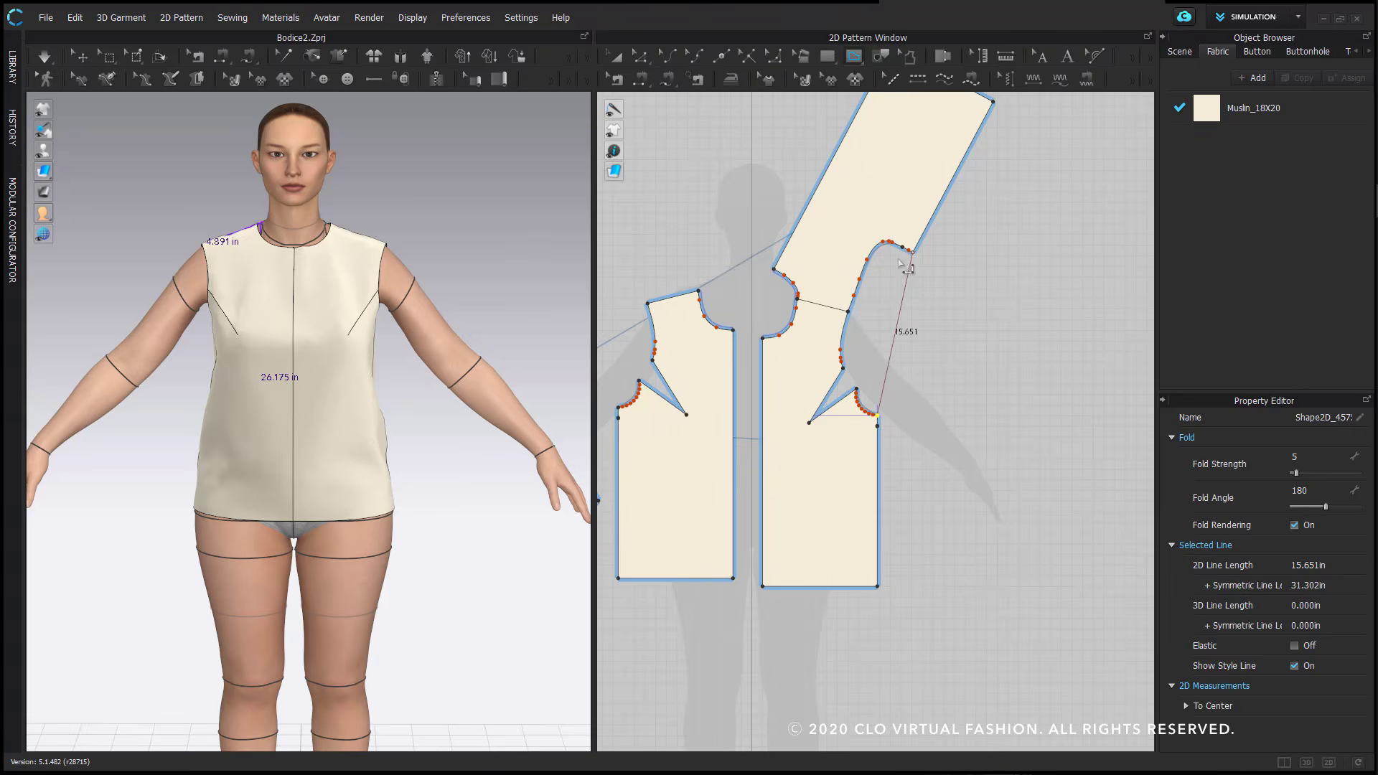
scroll(912, 264, up, 3)
click(806, 347)
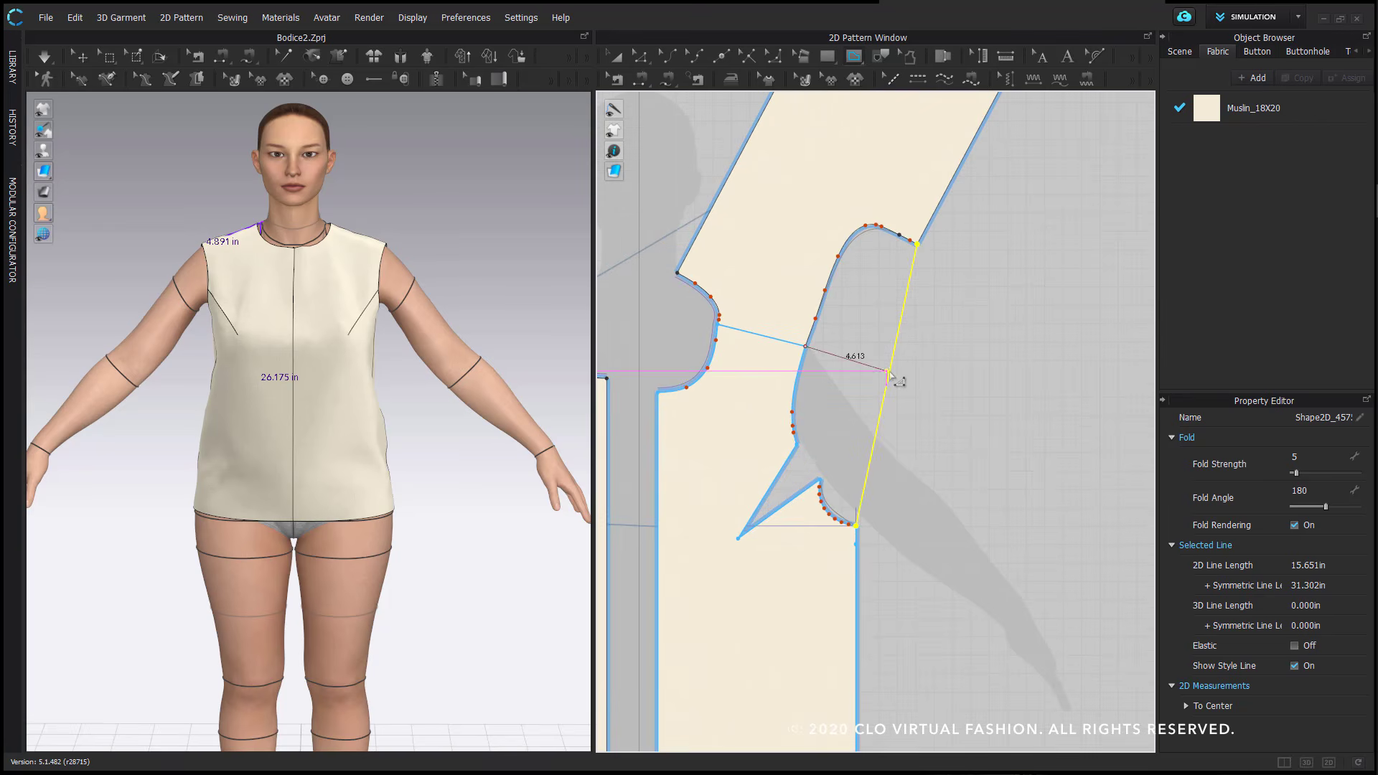
scroll(892, 370, up, 3)
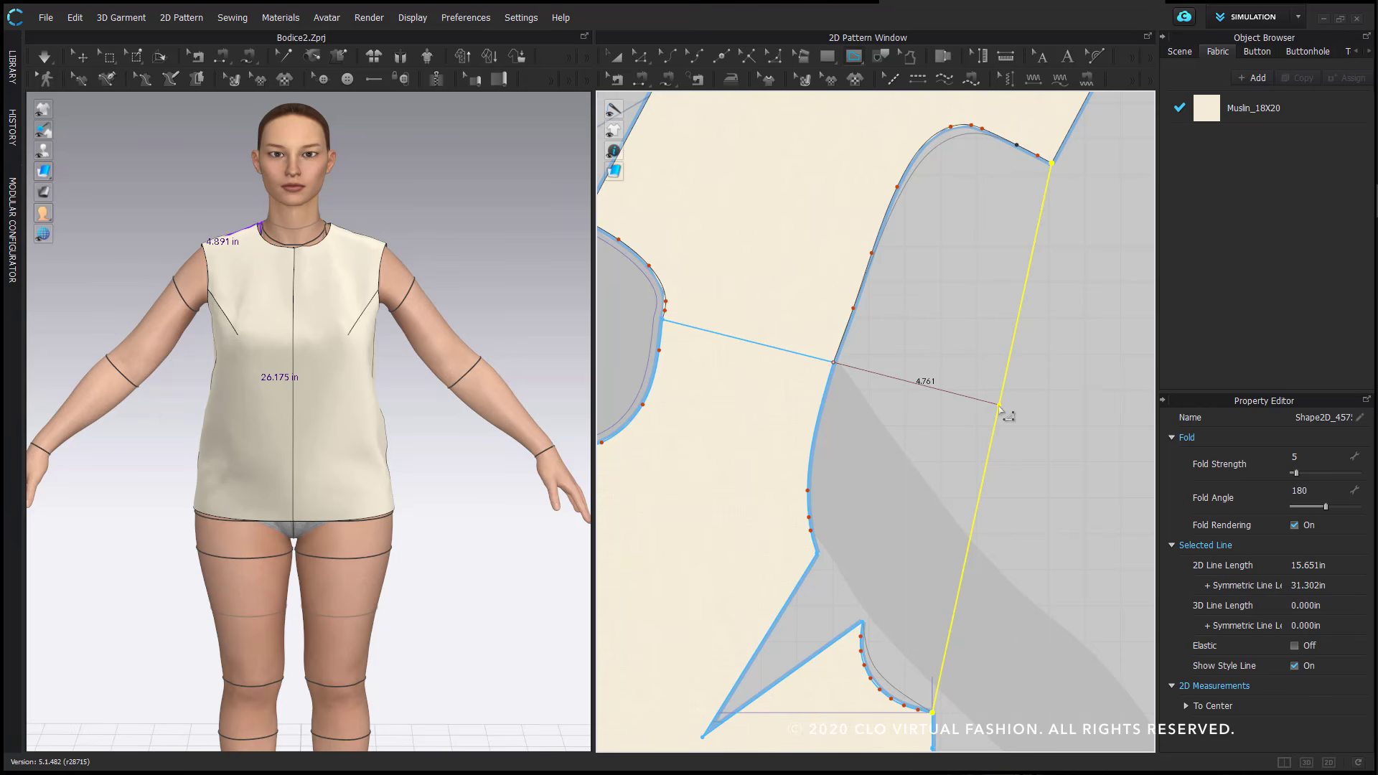
click(999, 406)
scroll(1000, 406, down, 1)
Select the 4.761 in line and the right bodice armhole curve to inspect them.
click(641, 57)
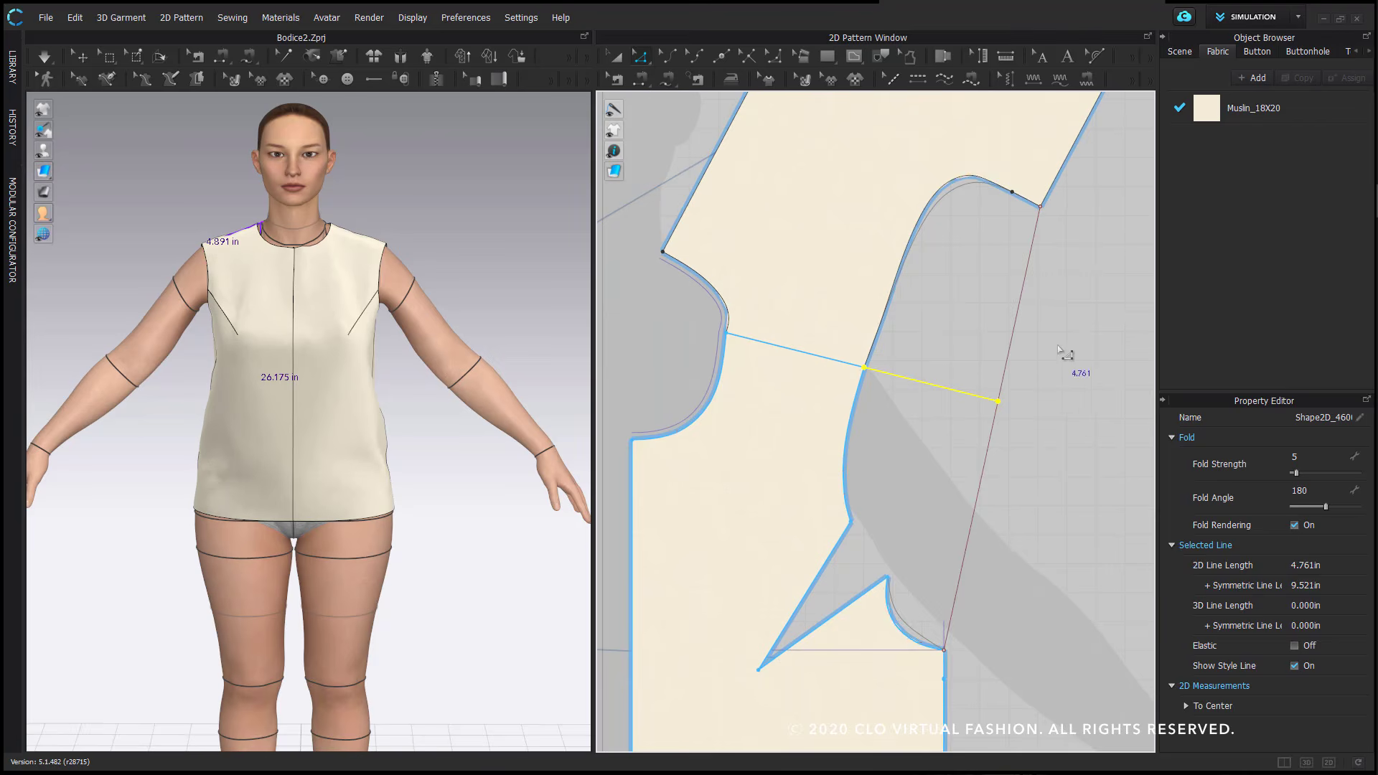
click(1060, 352)
scroll(1041, 358, down, 1)
middle_drag(997, 379, 865, 356)
click(845, 358)
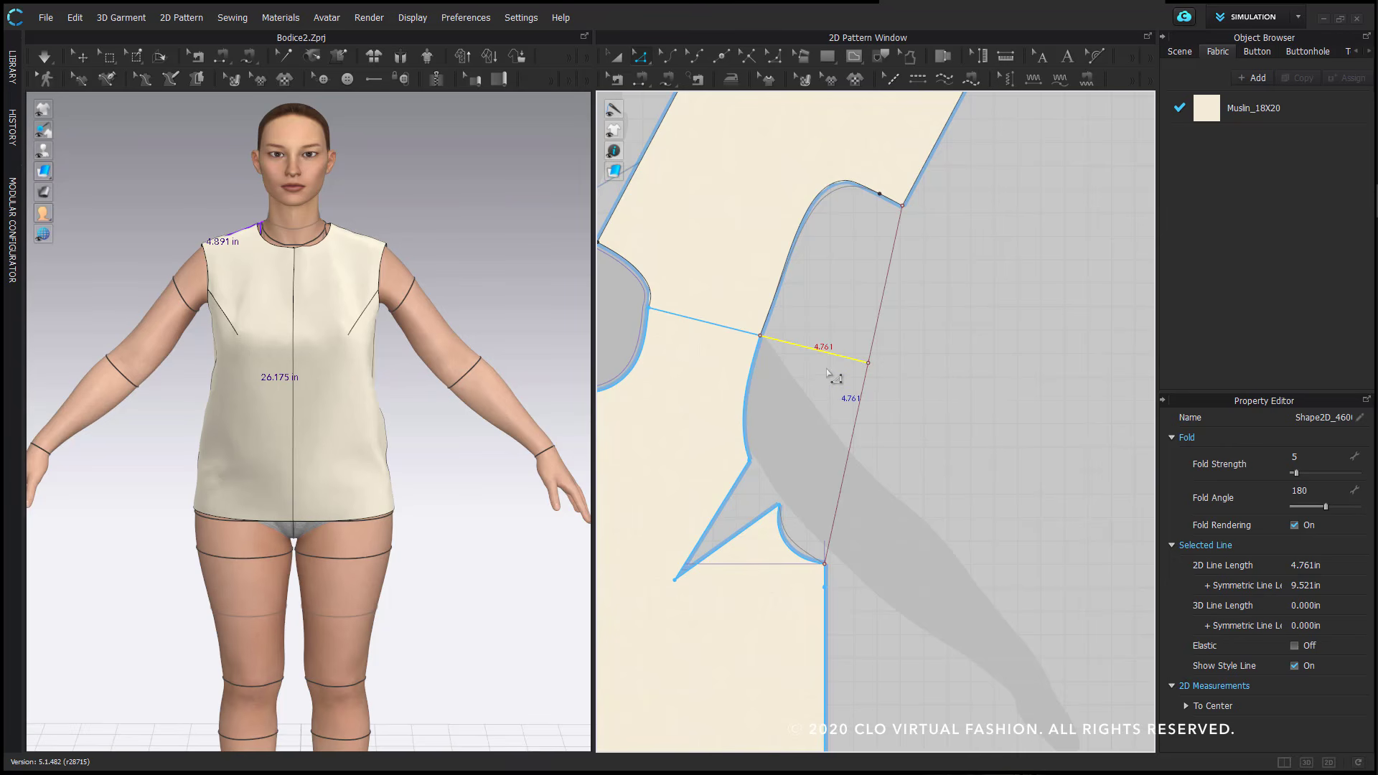
click(945, 264)
scroll(969, 323, down, 5)
click(859, 340)
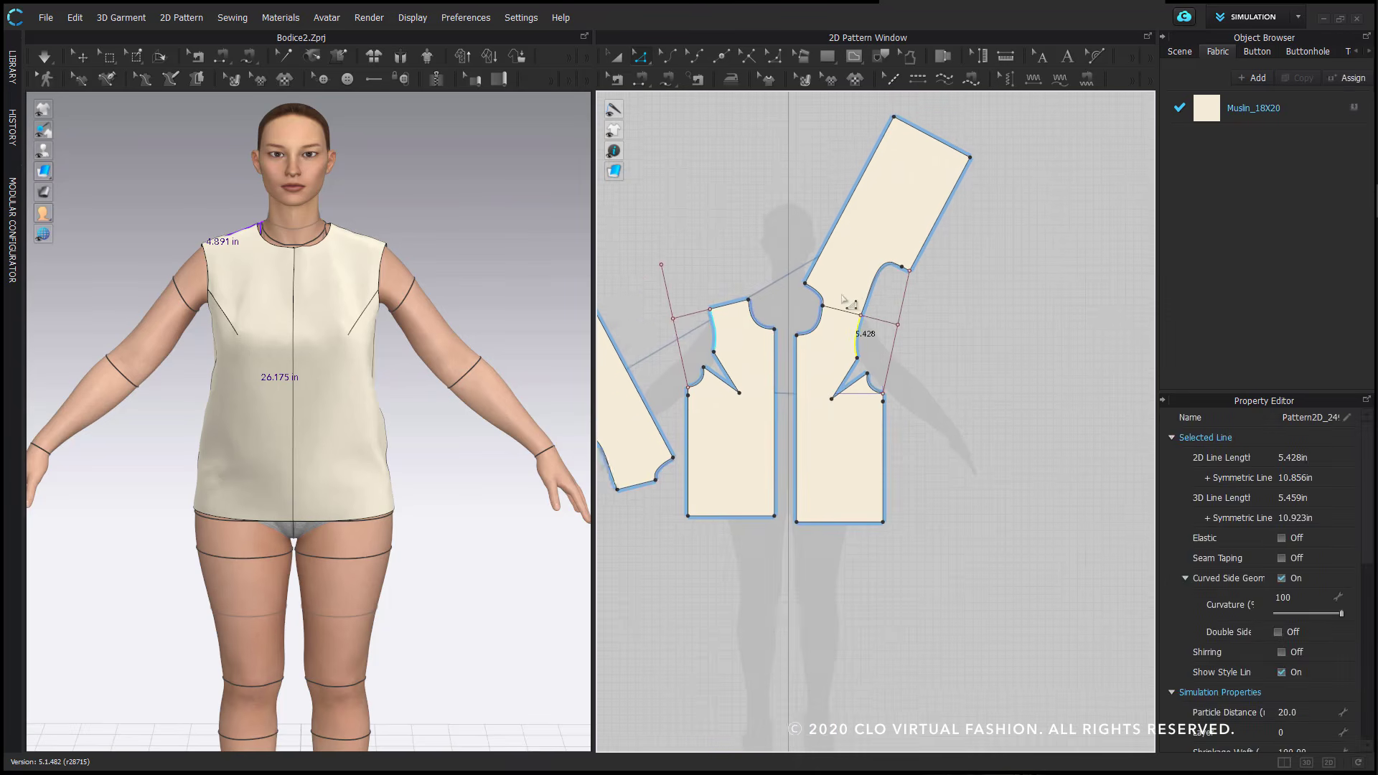
middle_drag(842, 296, 812, 290)
right_click(853, 314)
click(889, 271)
Delete the long 20.412 in guide line, keeping the 4.761 in line across the armhole.
scroll(834, 318, up, 3)
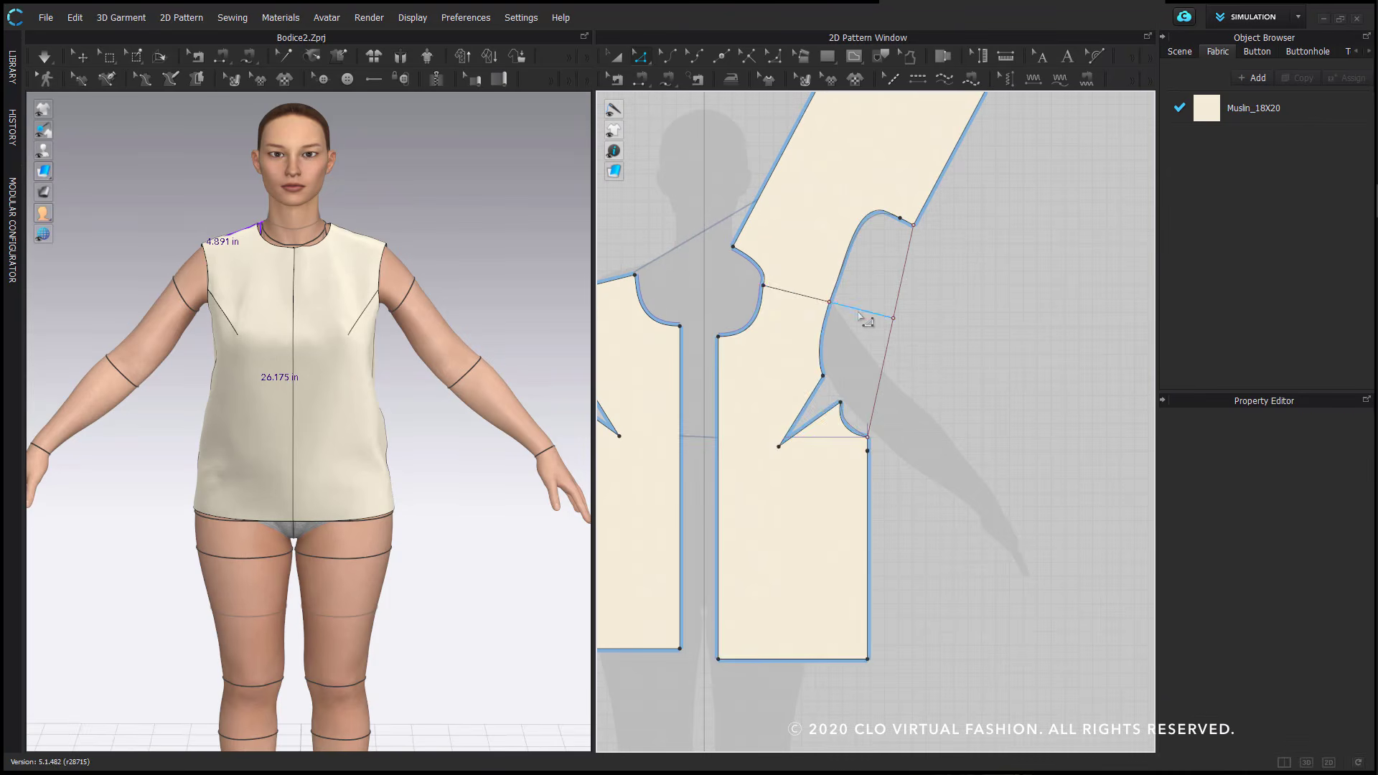
click(861, 316)
click(938, 314)
scroll(938, 313, down, 3)
middle_drag(938, 314, 928, 321)
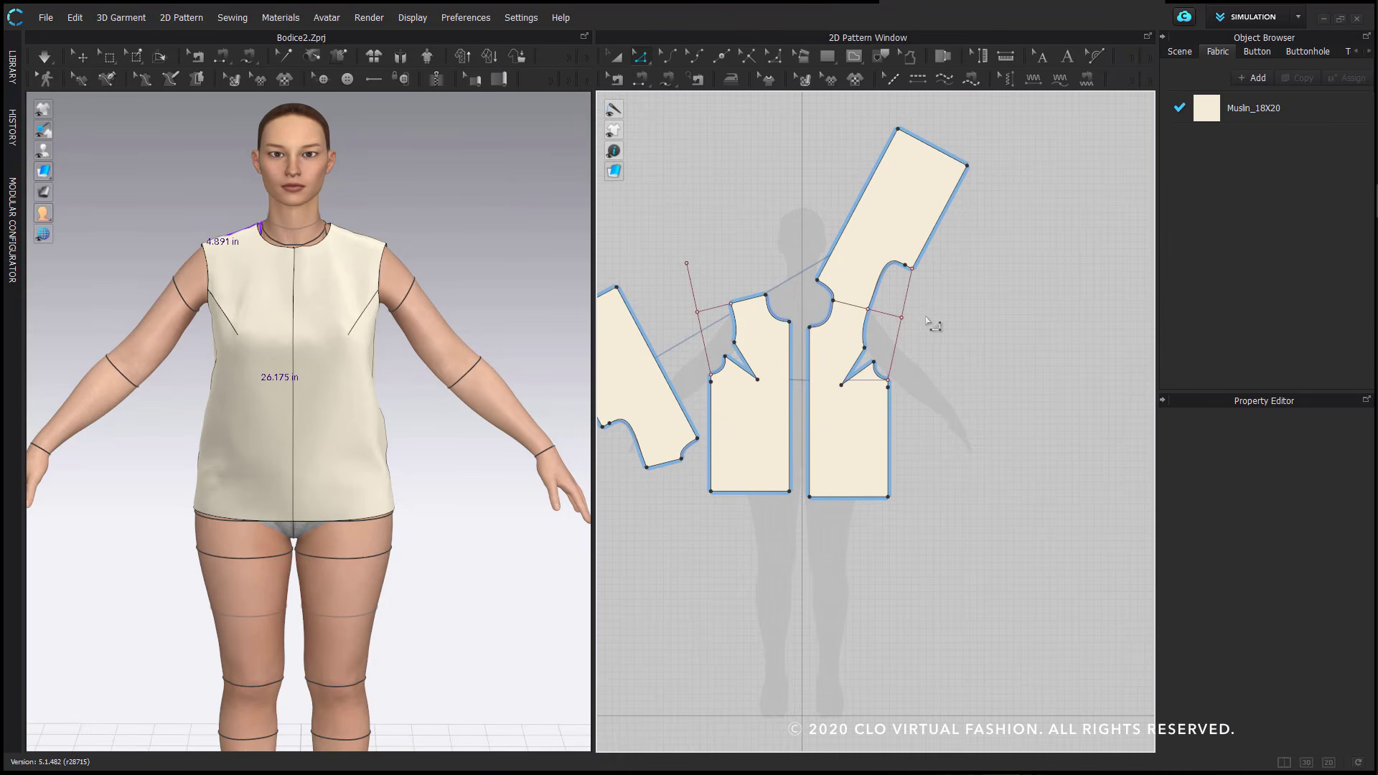
click(898, 320)
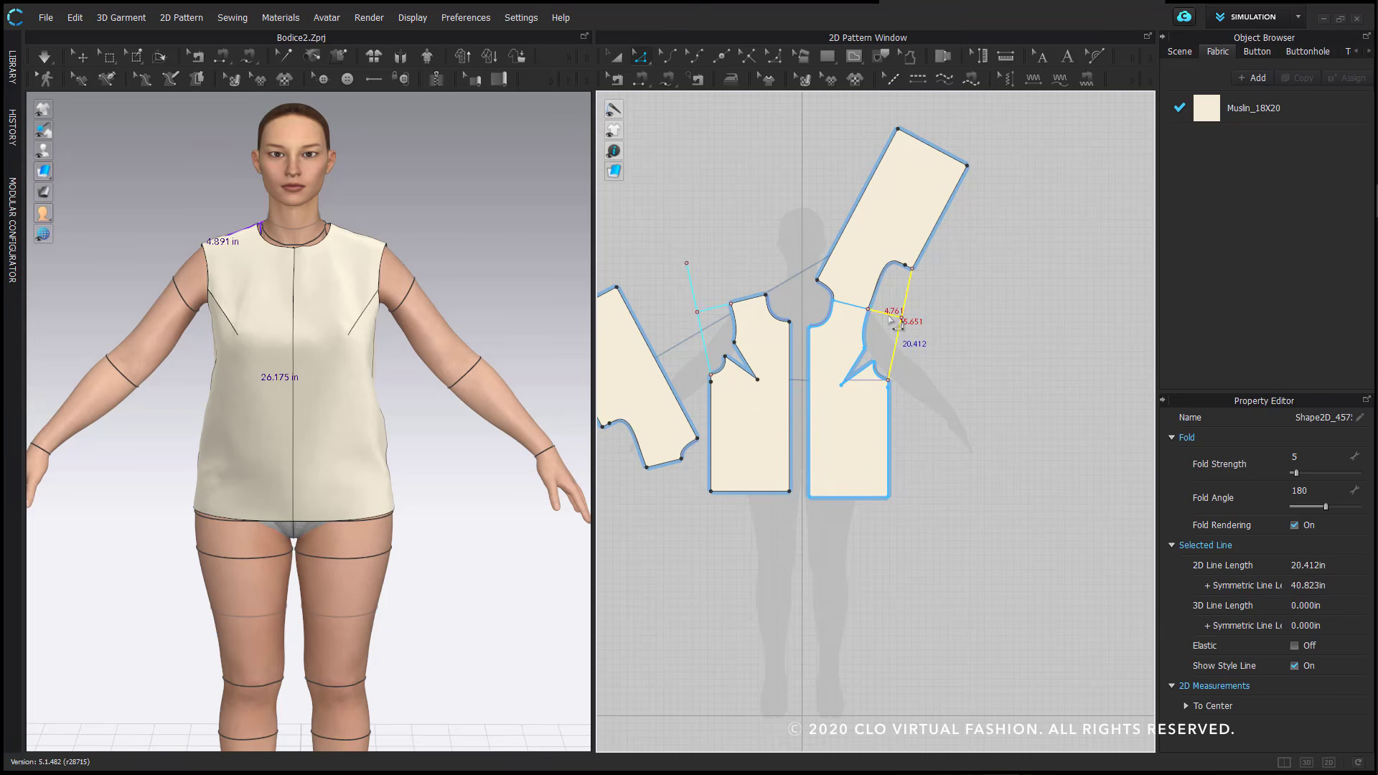
key(Delete)
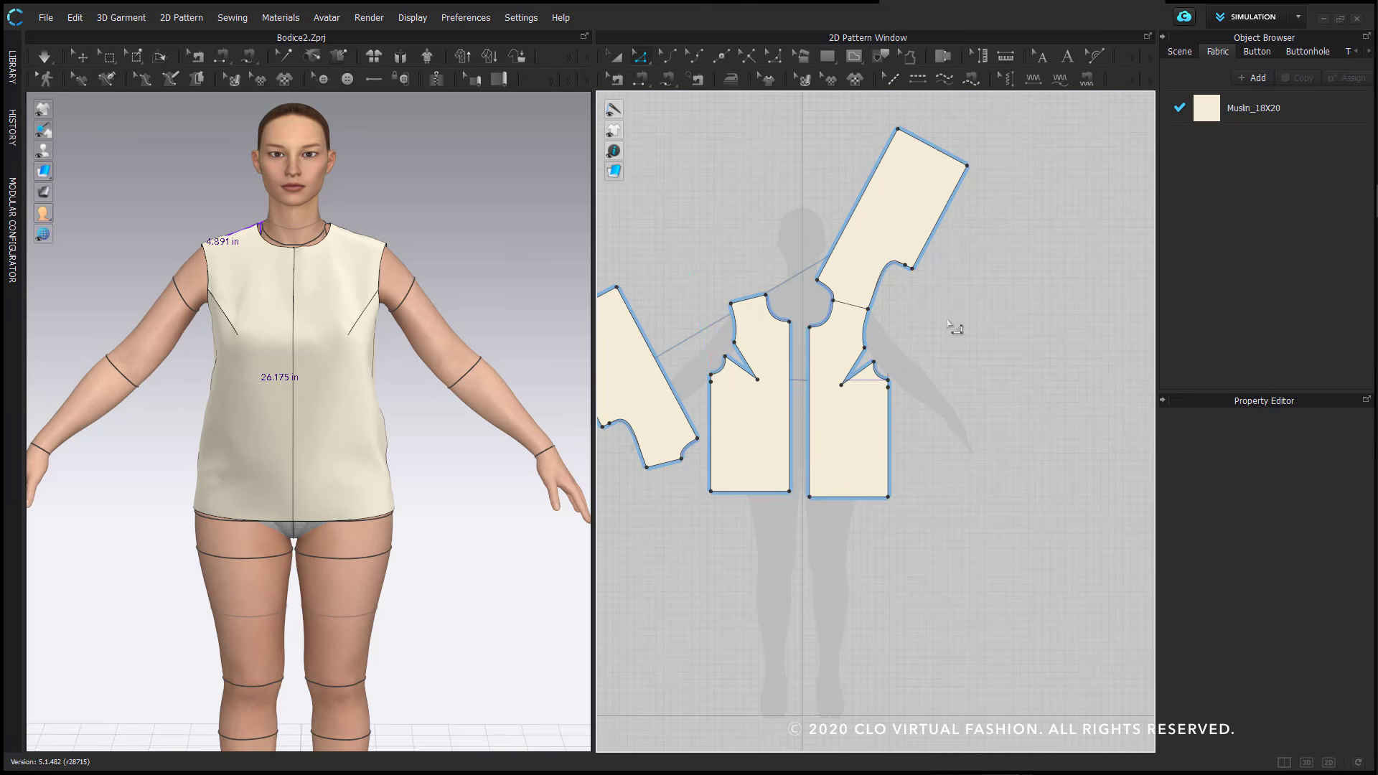
scroll(951, 327, down, 2)
Match the back bodice to the front along the side seam edges with Match Up > To End.
middle_drag(947, 328, 911, 347)
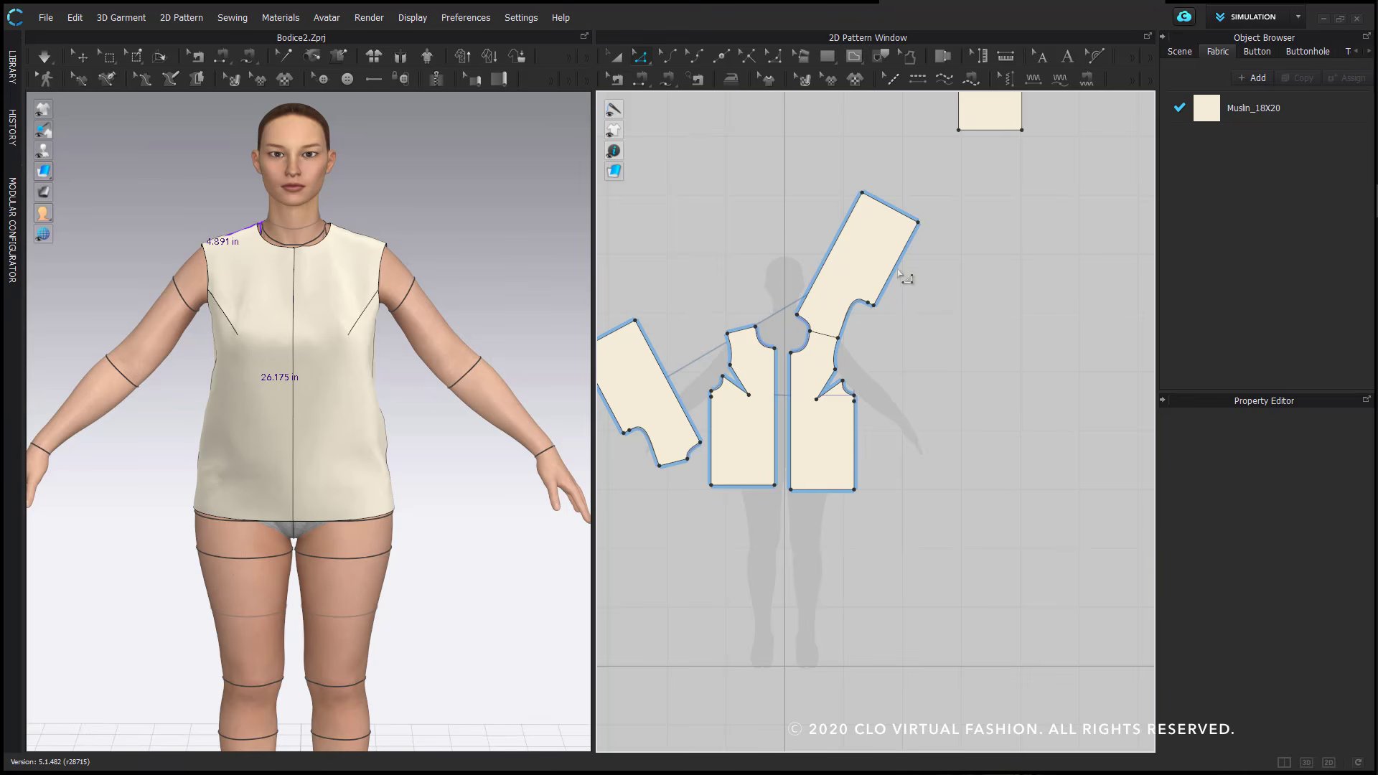
click(902, 262)
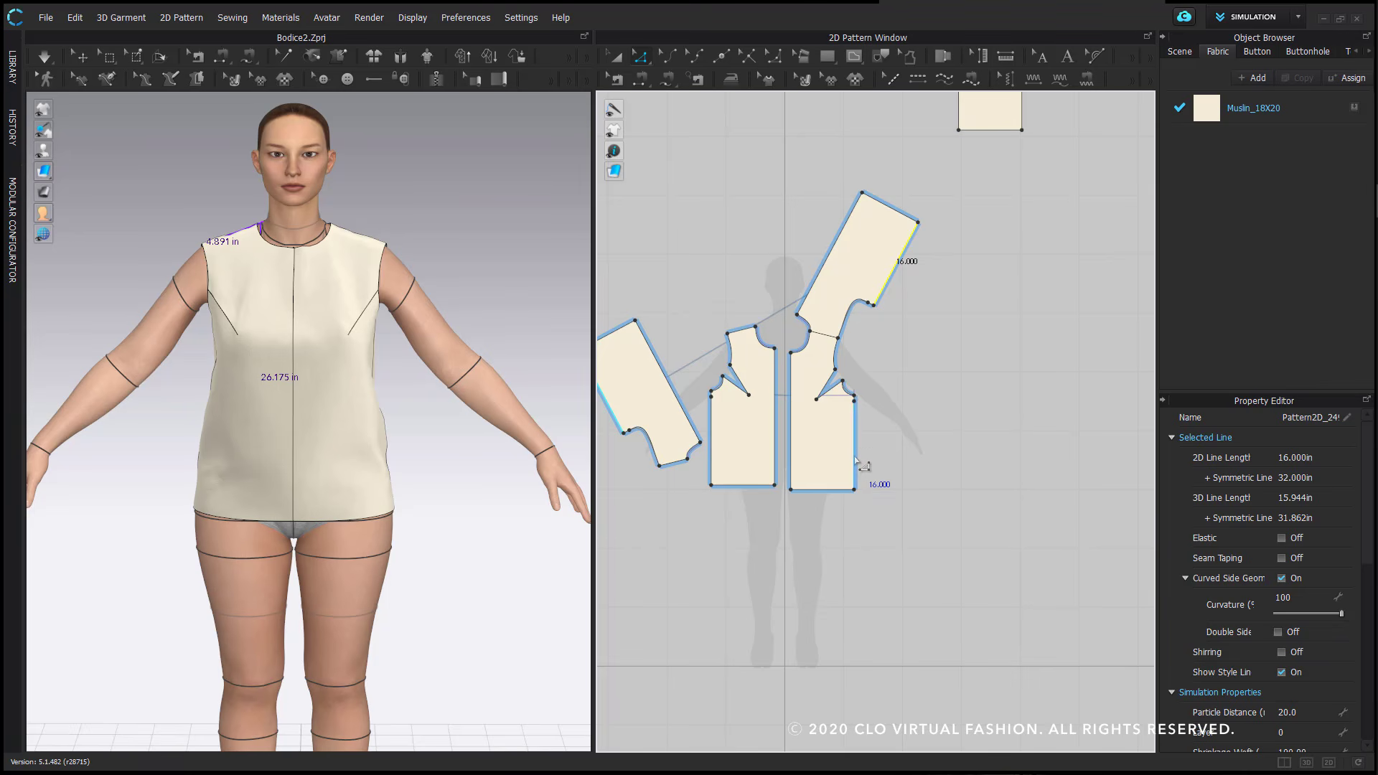
shift+click(855, 449)
right_click(856, 458)
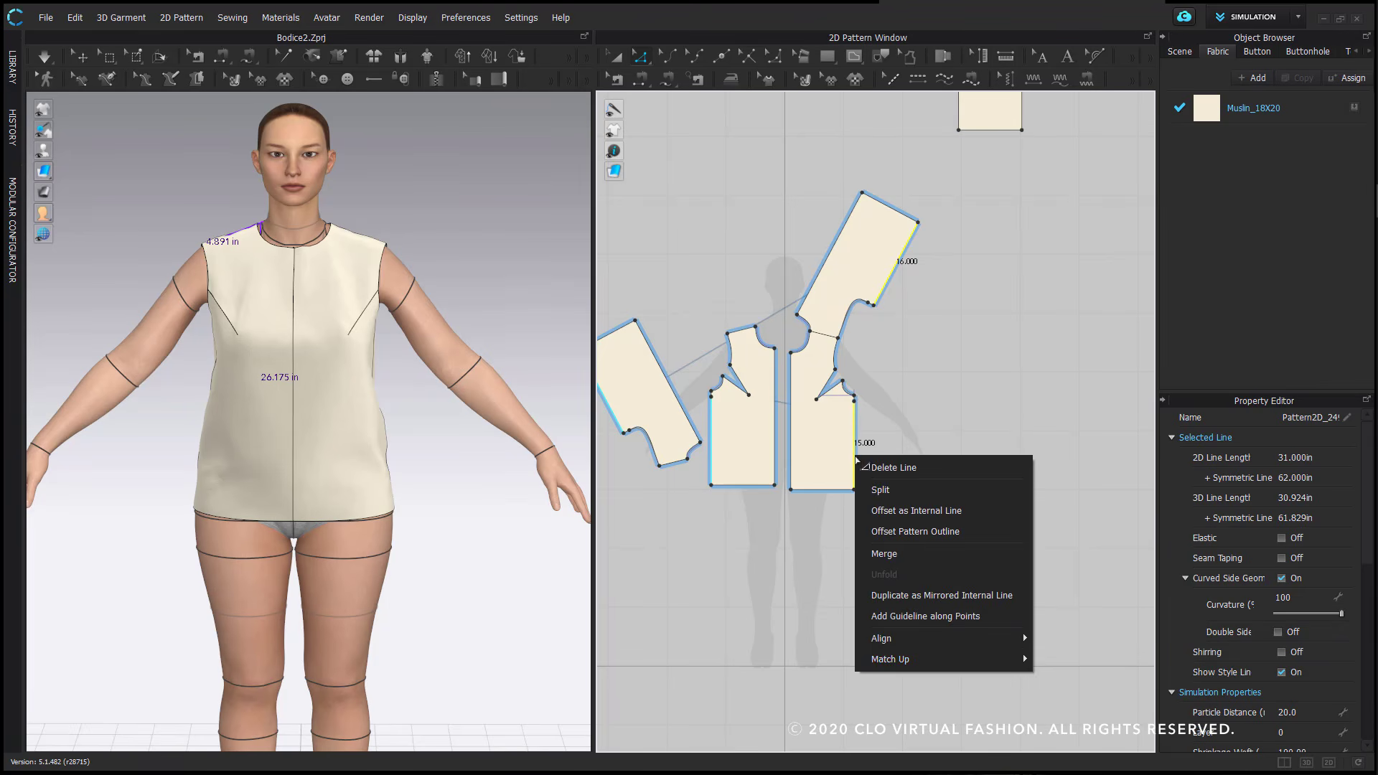
mouse_move(903, 660)
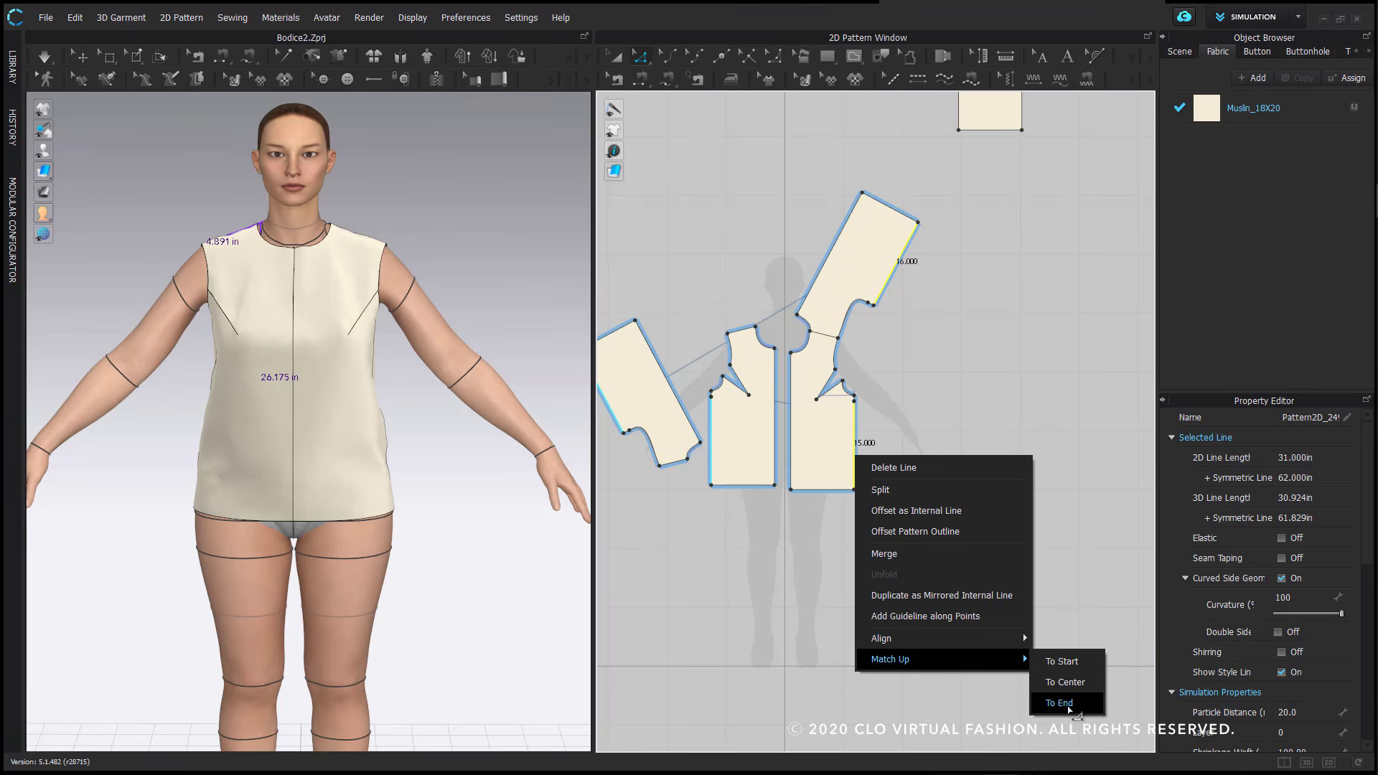
click(1059, 702)
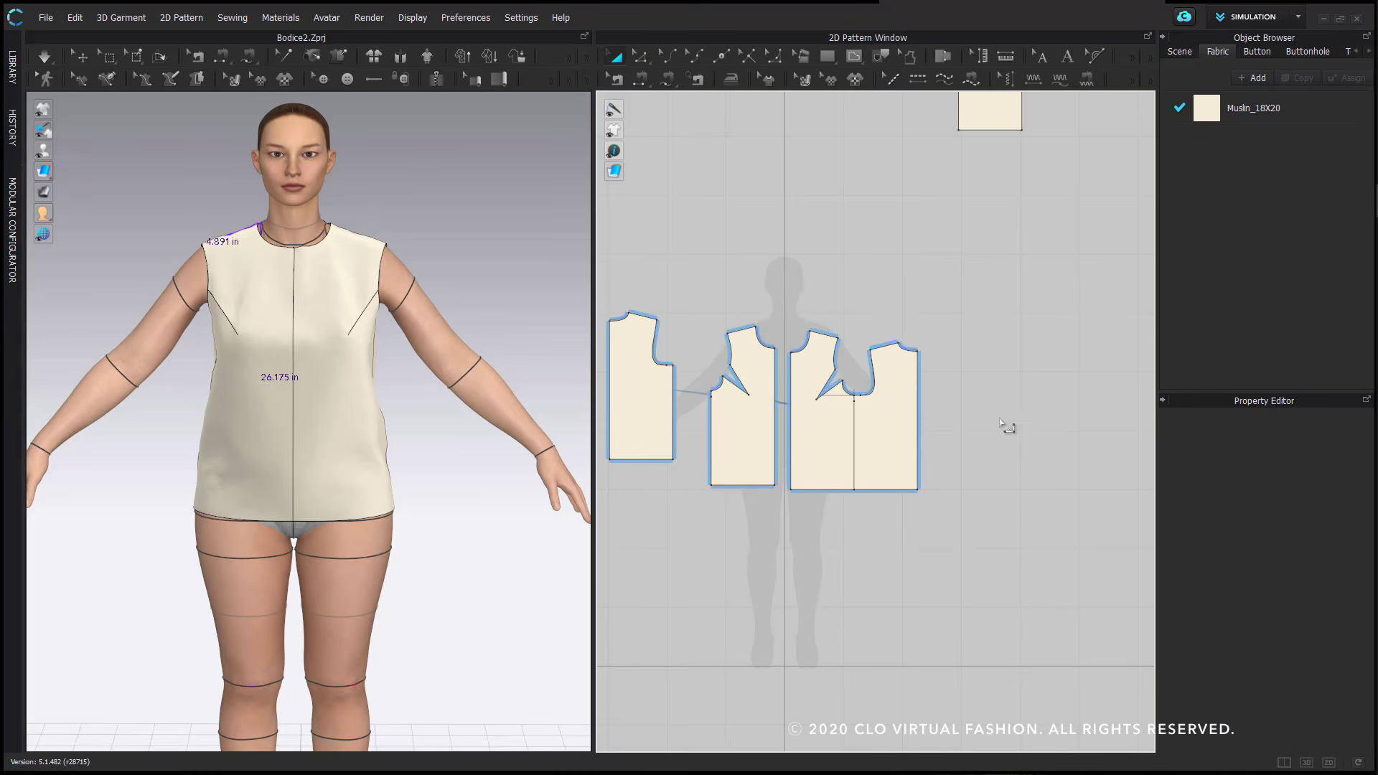
Move all bodice pieces apart into one level row, then orbit the avatar to check the top.
key(a)
drag(906, 423, 1003, 424)
drag(669, 389, 651, 424)
scroll(654, 425, down, 2)
middle_drag(662, 429, 740, 421)
drag(717, 424, 700, 423)
click(974, 367)
drag(1025, 415, 1052, 409)
click(1076, 396)
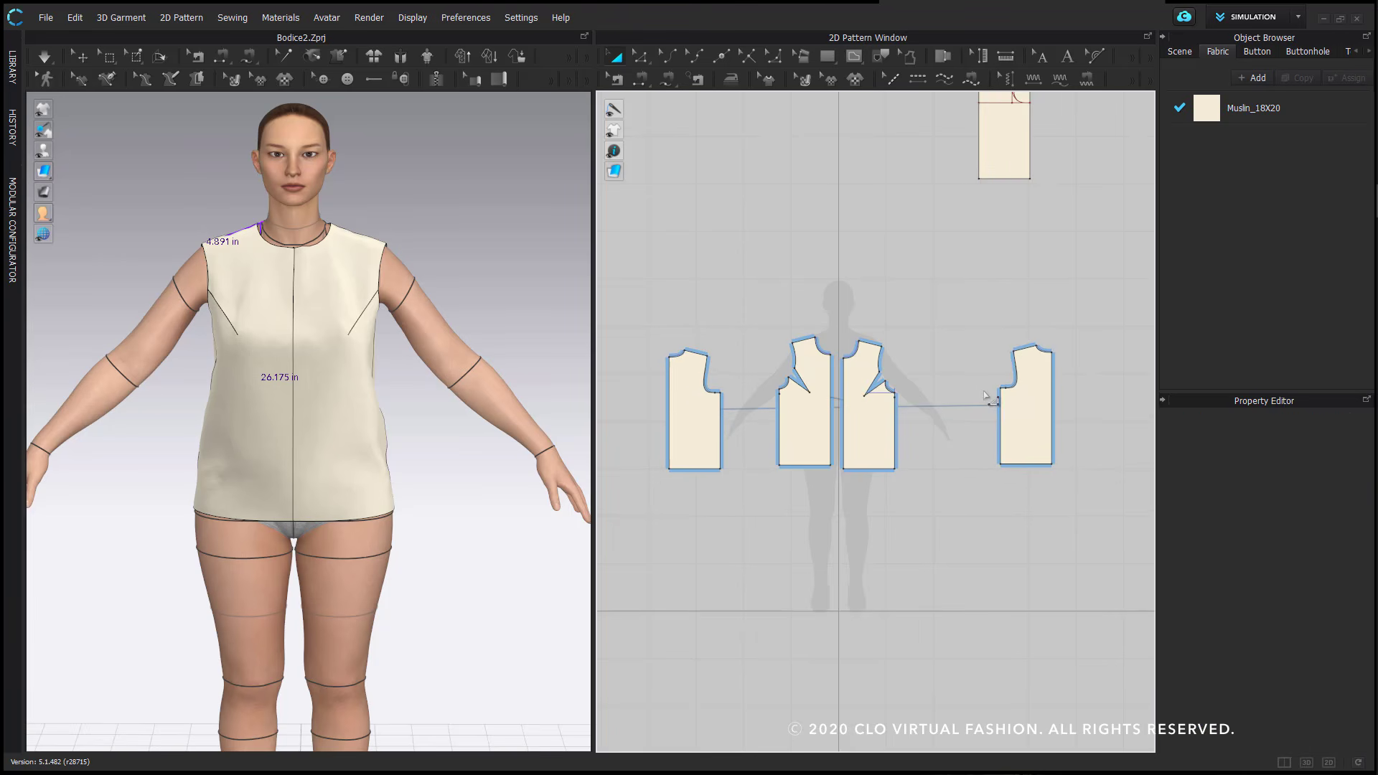
middle_drag(989, 399, 941, 391)
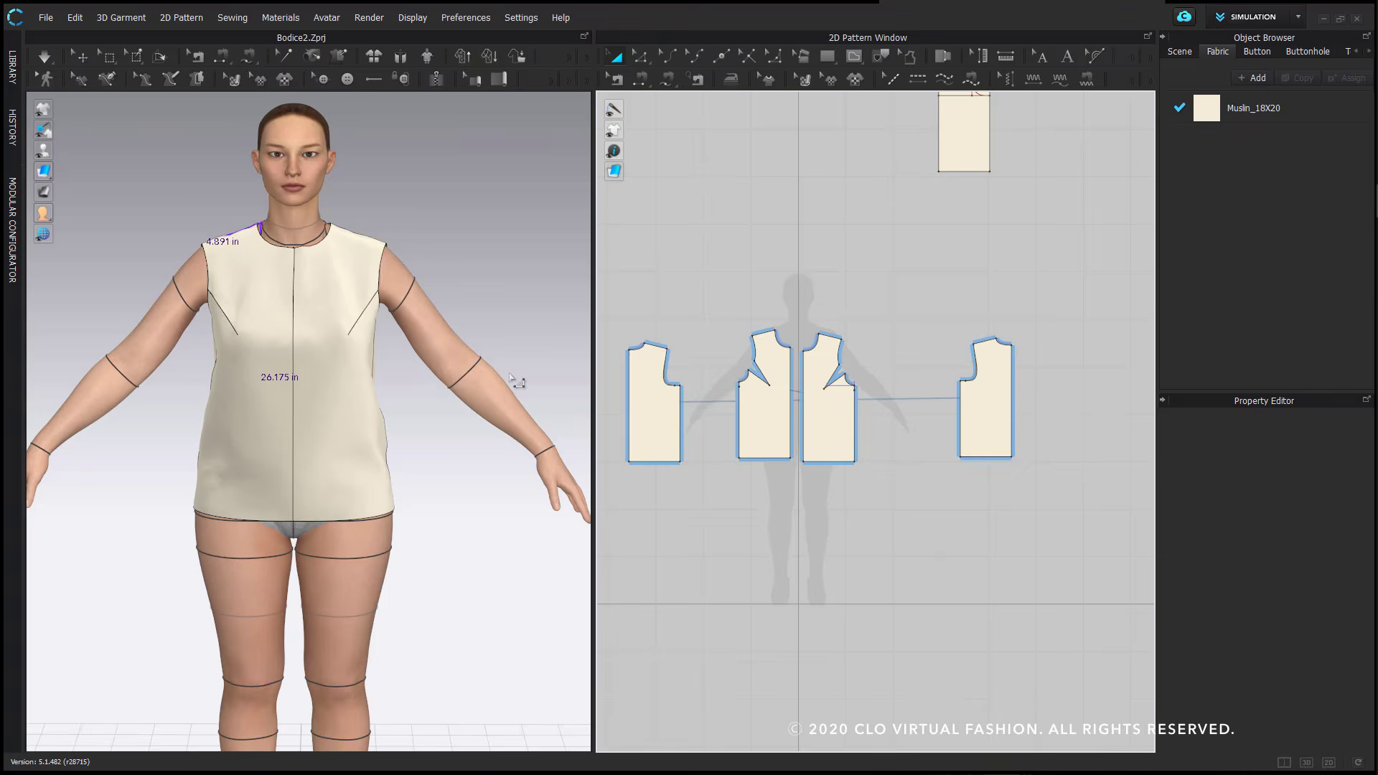
right_drag(514, 378, 402, 380)
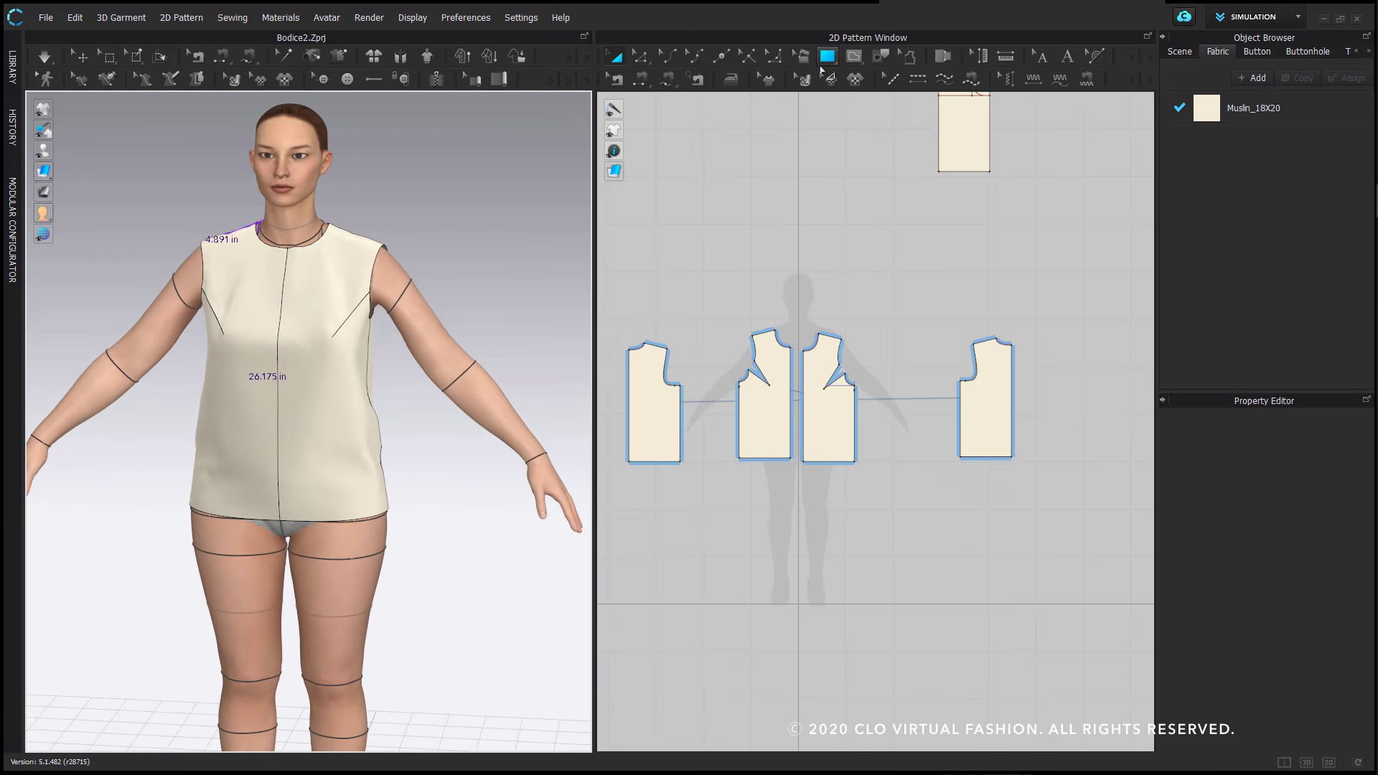
Draw a rectangle pattern piece with Width 7.5 in and Height 22 in between the bodice pieces.
click(827, 57)
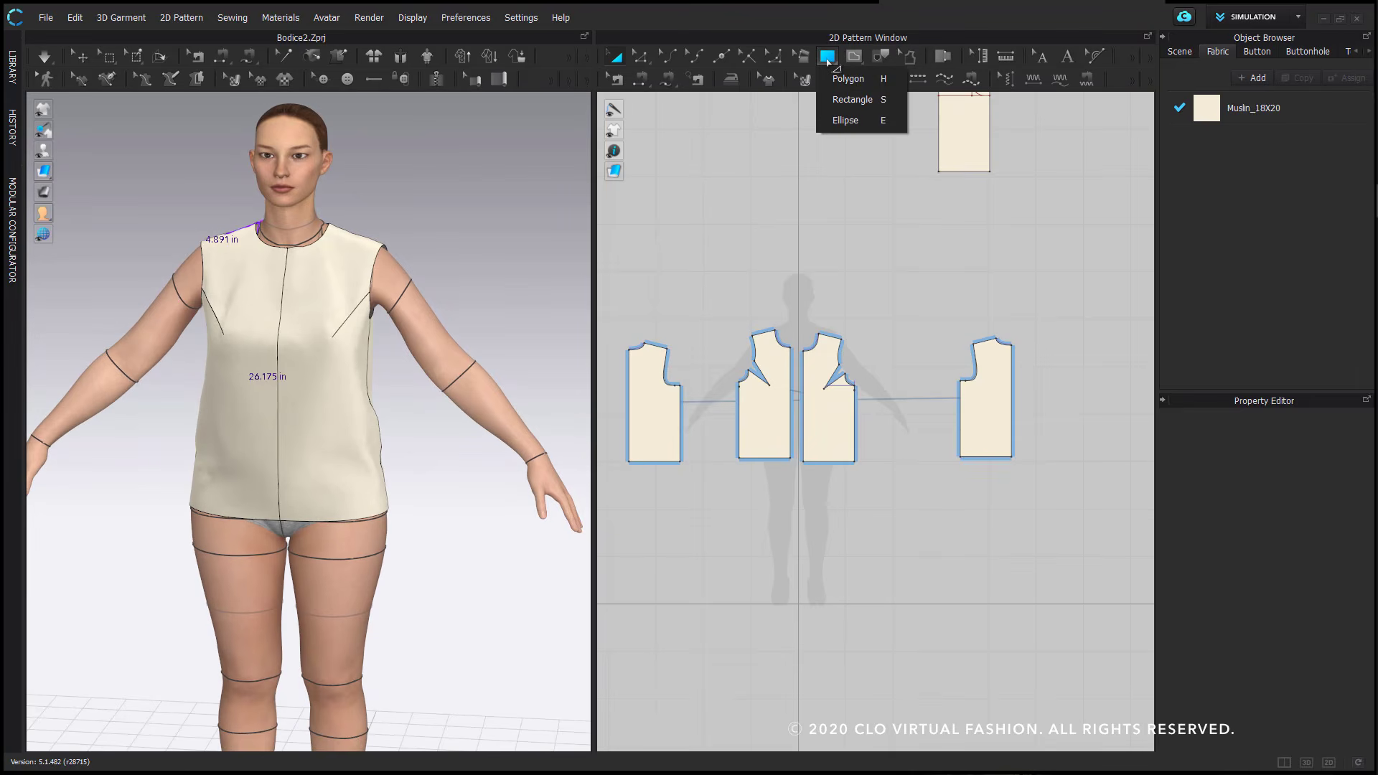
click(854, 100)
scroll(917, 425, up, 2)
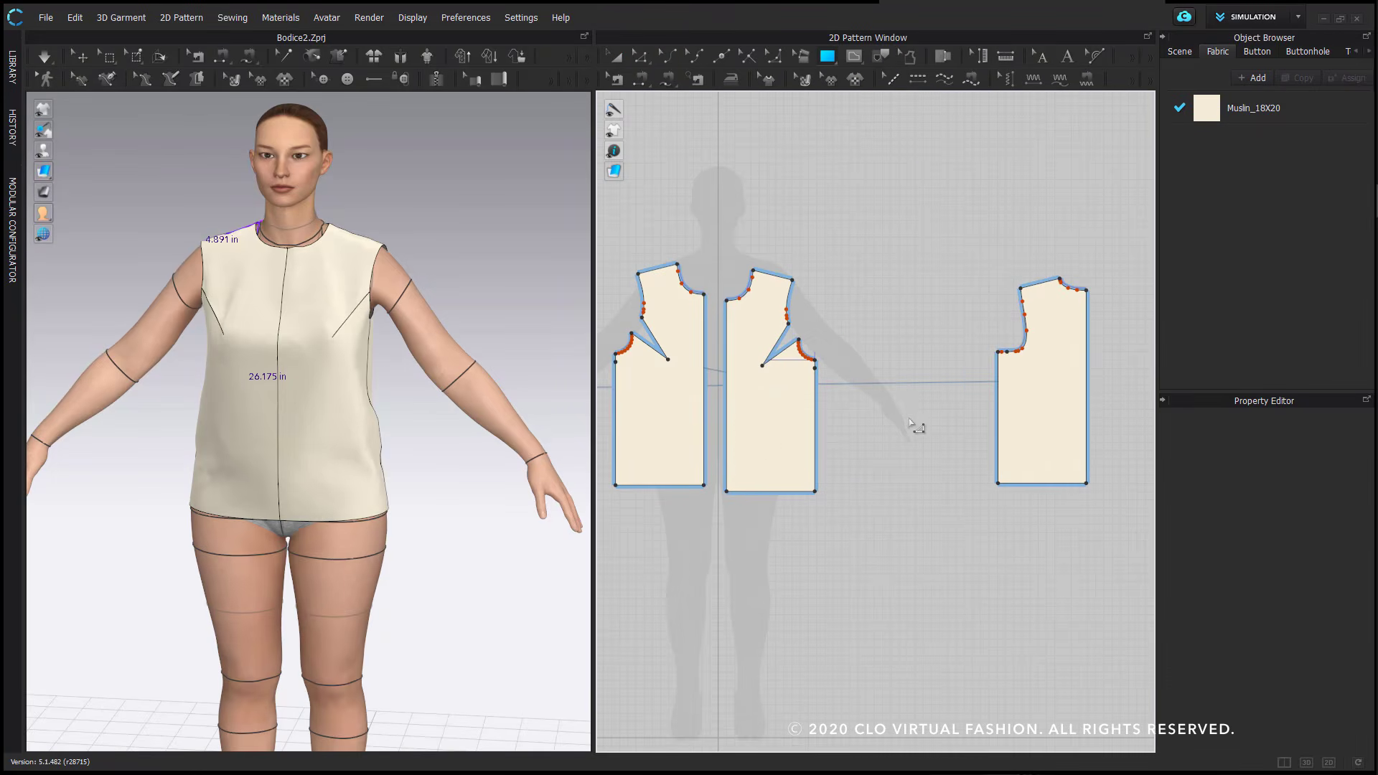
click(900, 382)
drag(671, 230, 635, 244)
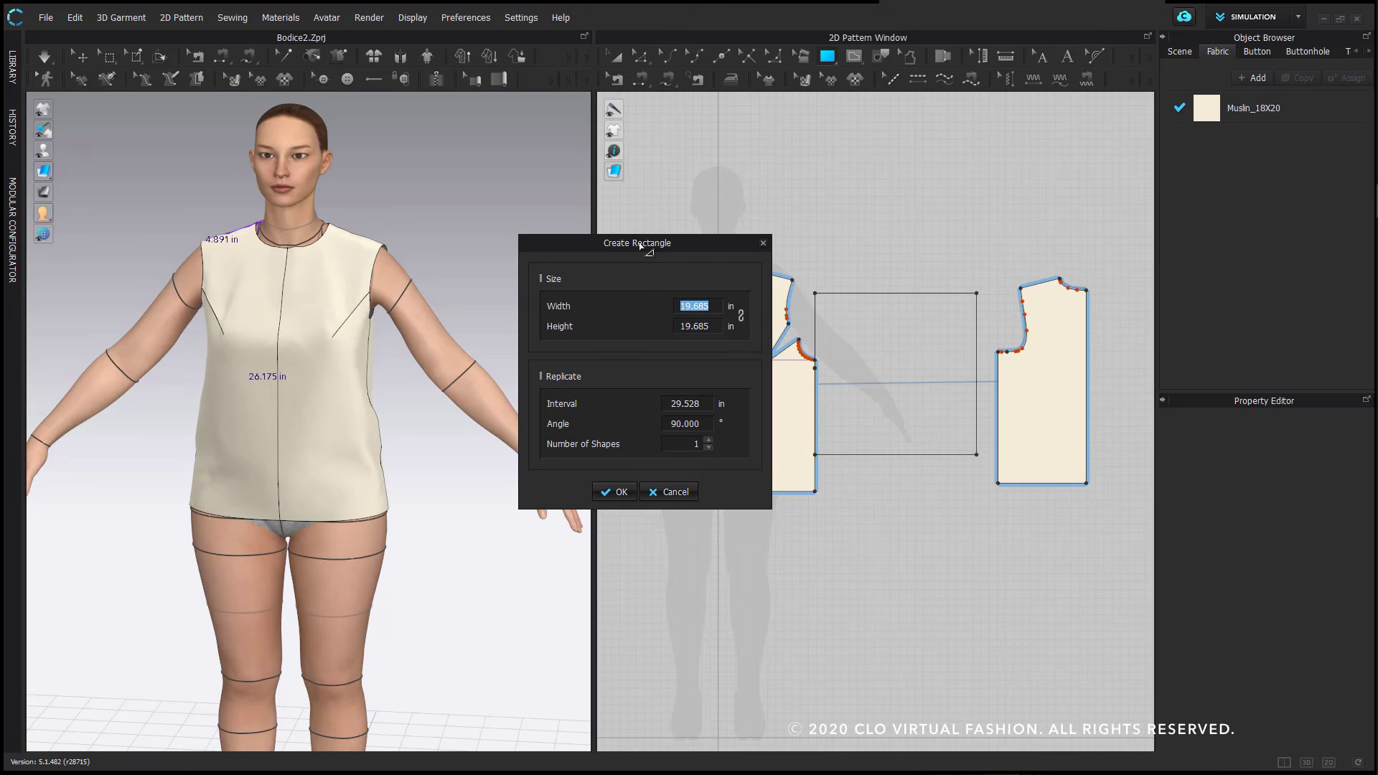
text(7.5)
key(Tab)
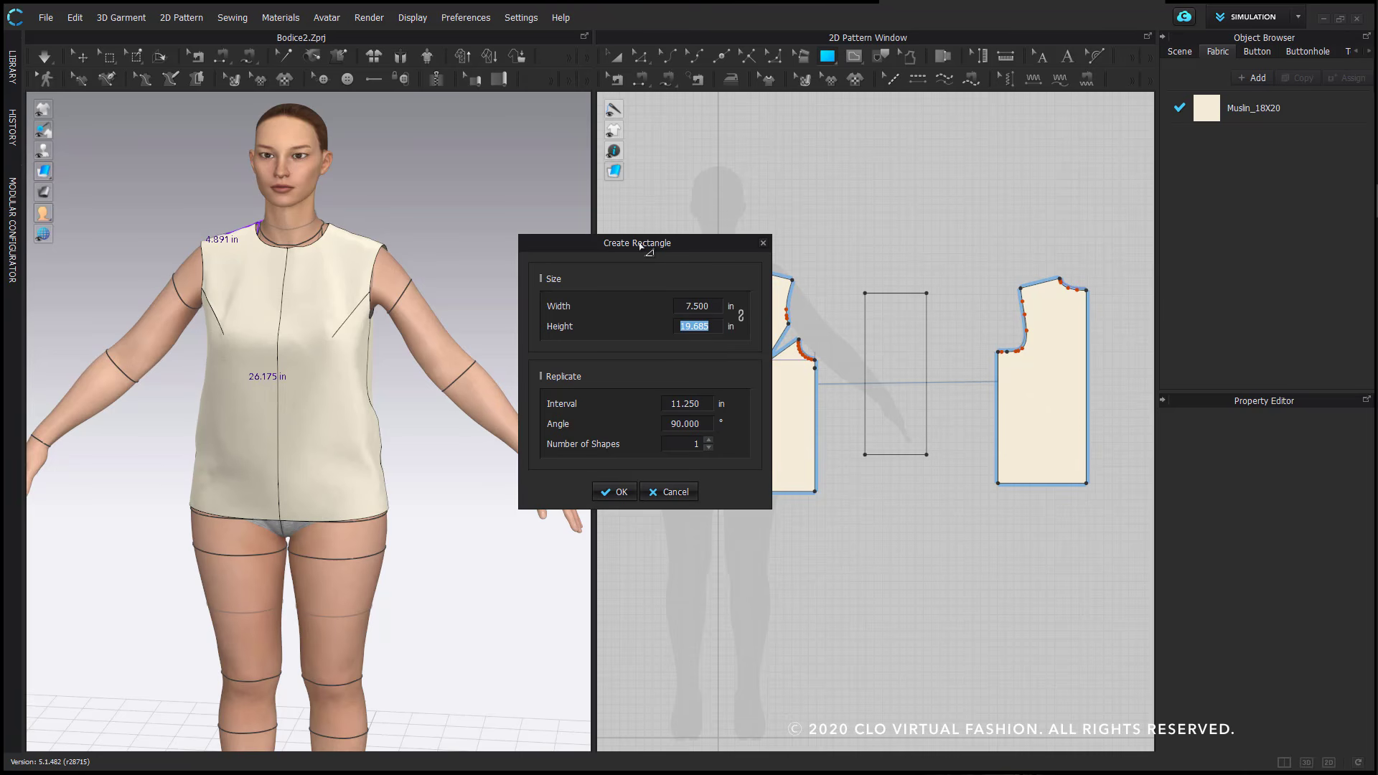
text(2)
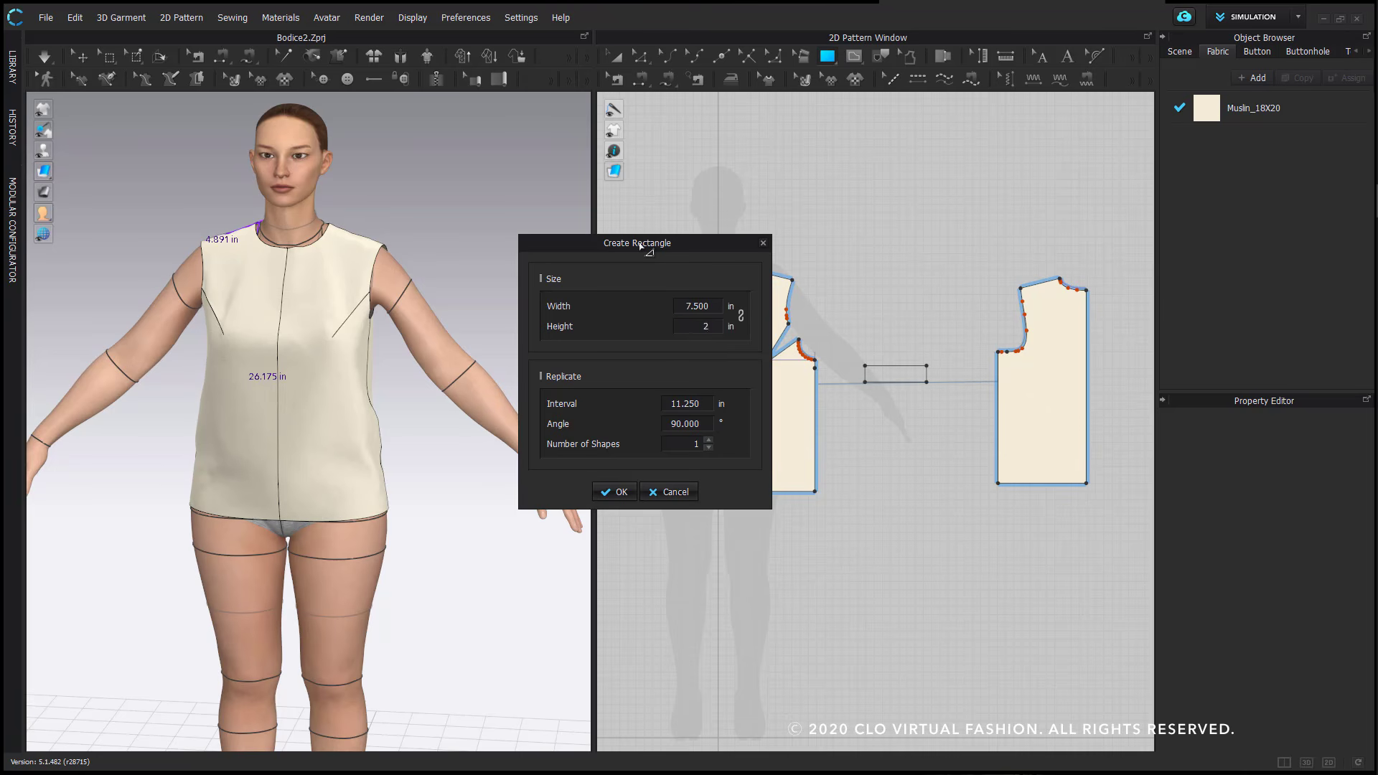
text(2)
click(619, 491)
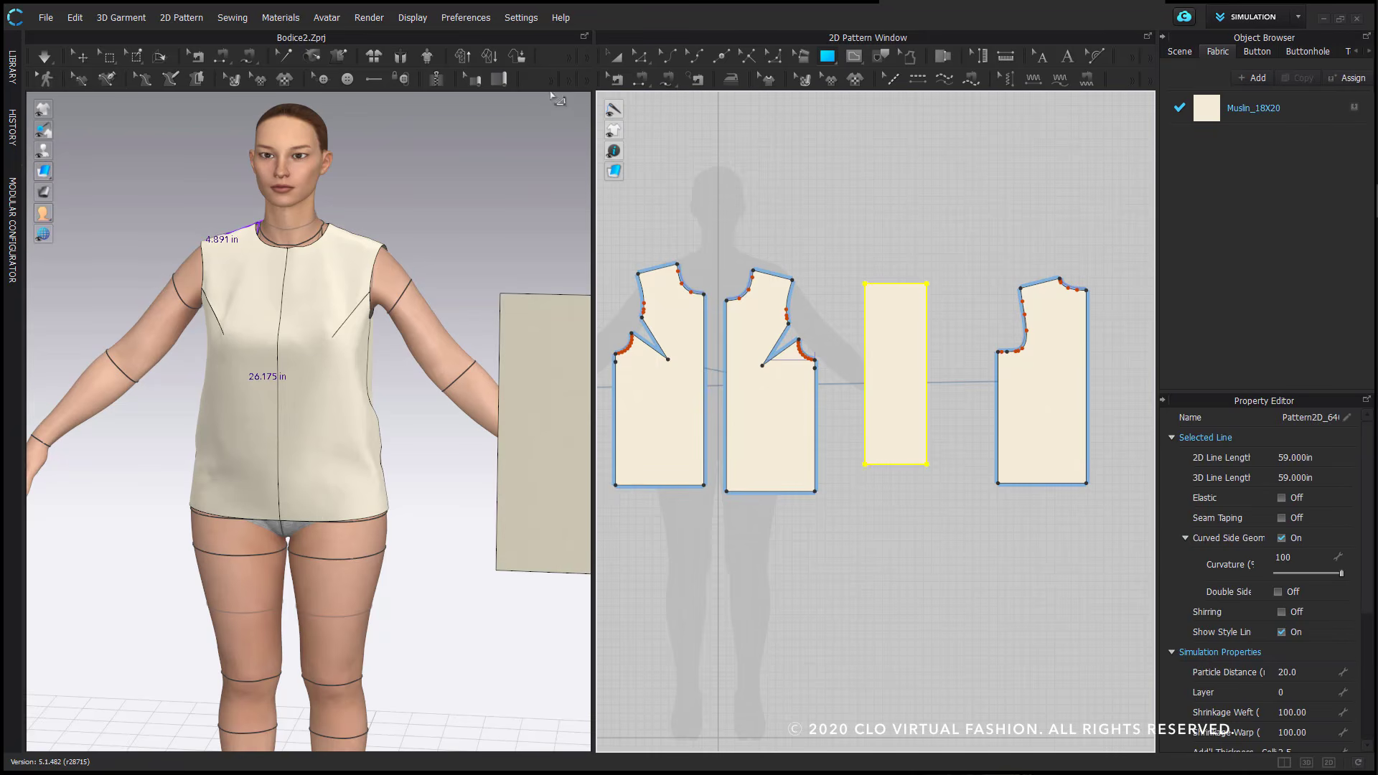
scroll(894, 304, up, 3)
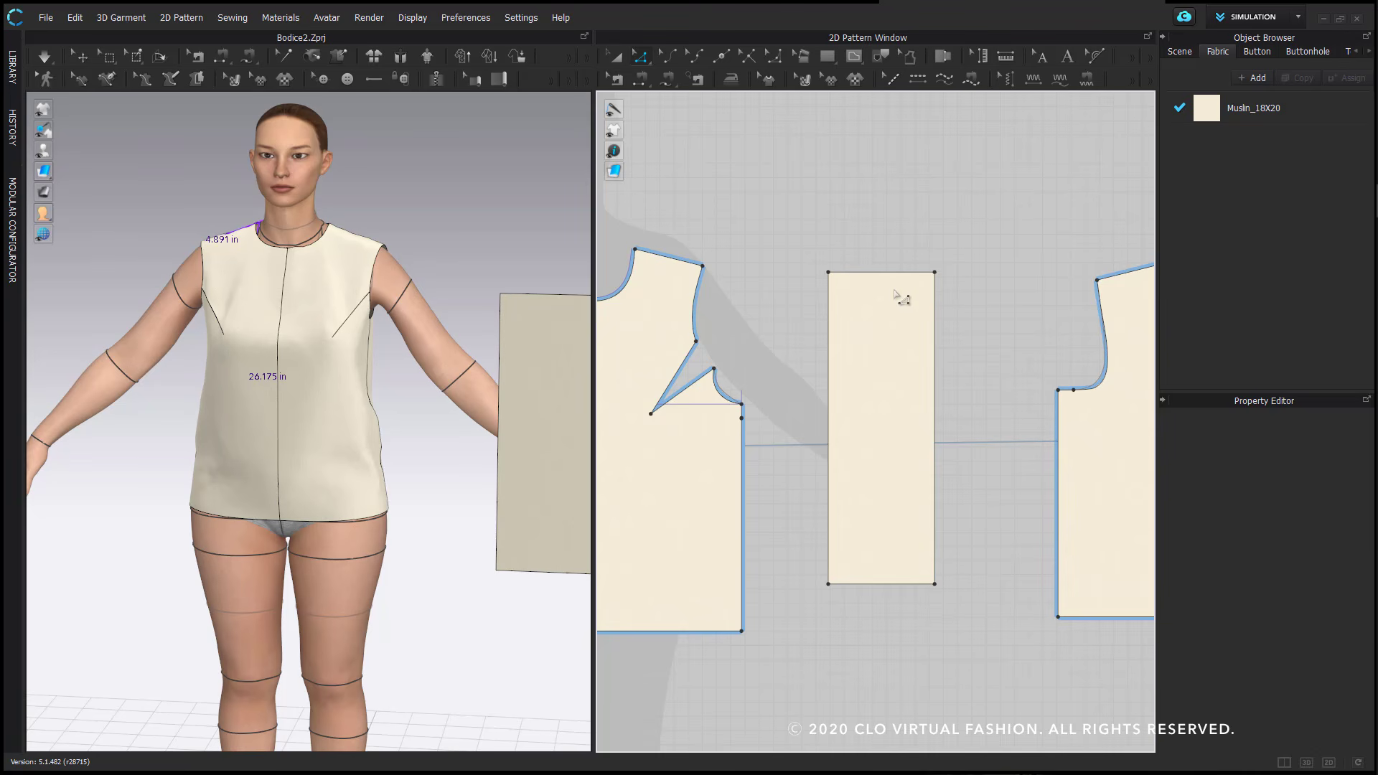
Offset the rectangle's top edge as an internal line 5 in below it.
click(894, 273)
right_click(894, 273)
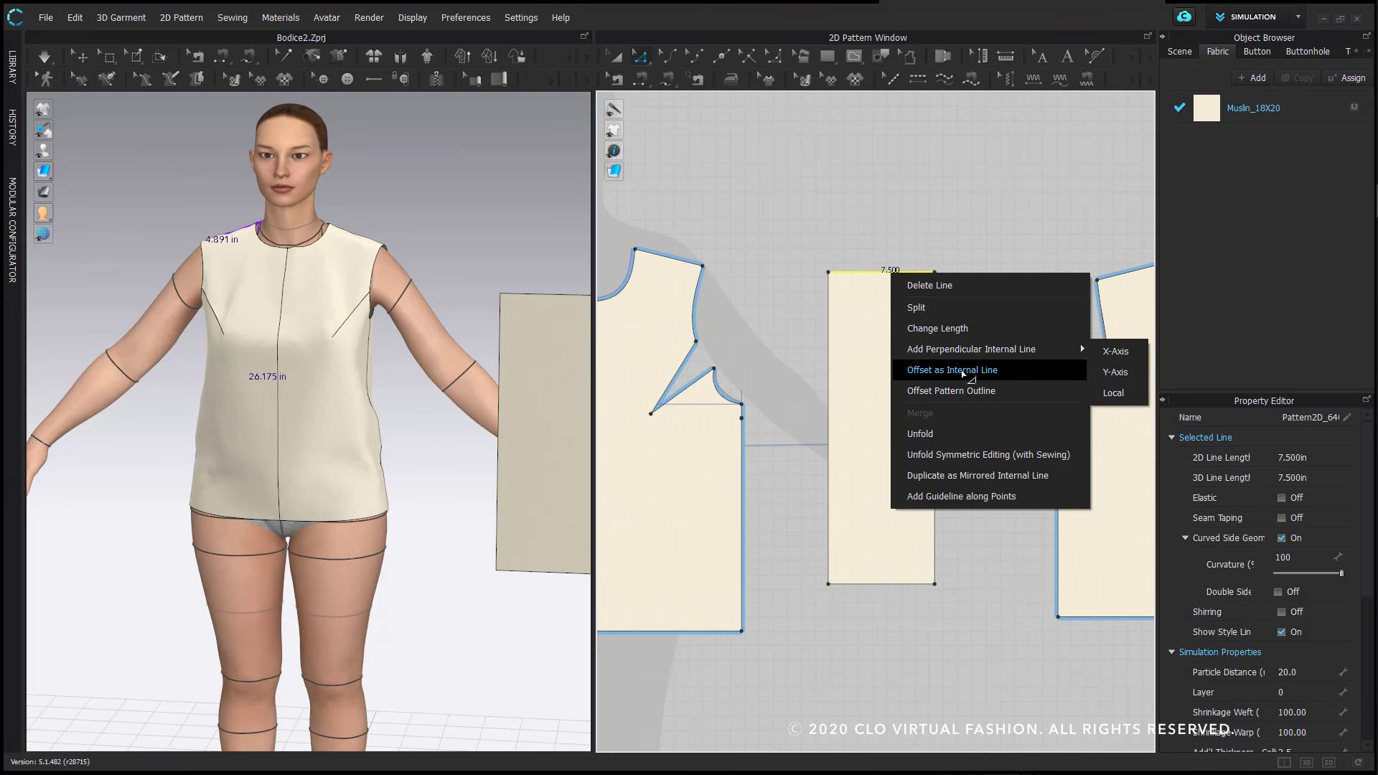
click(963, 371)
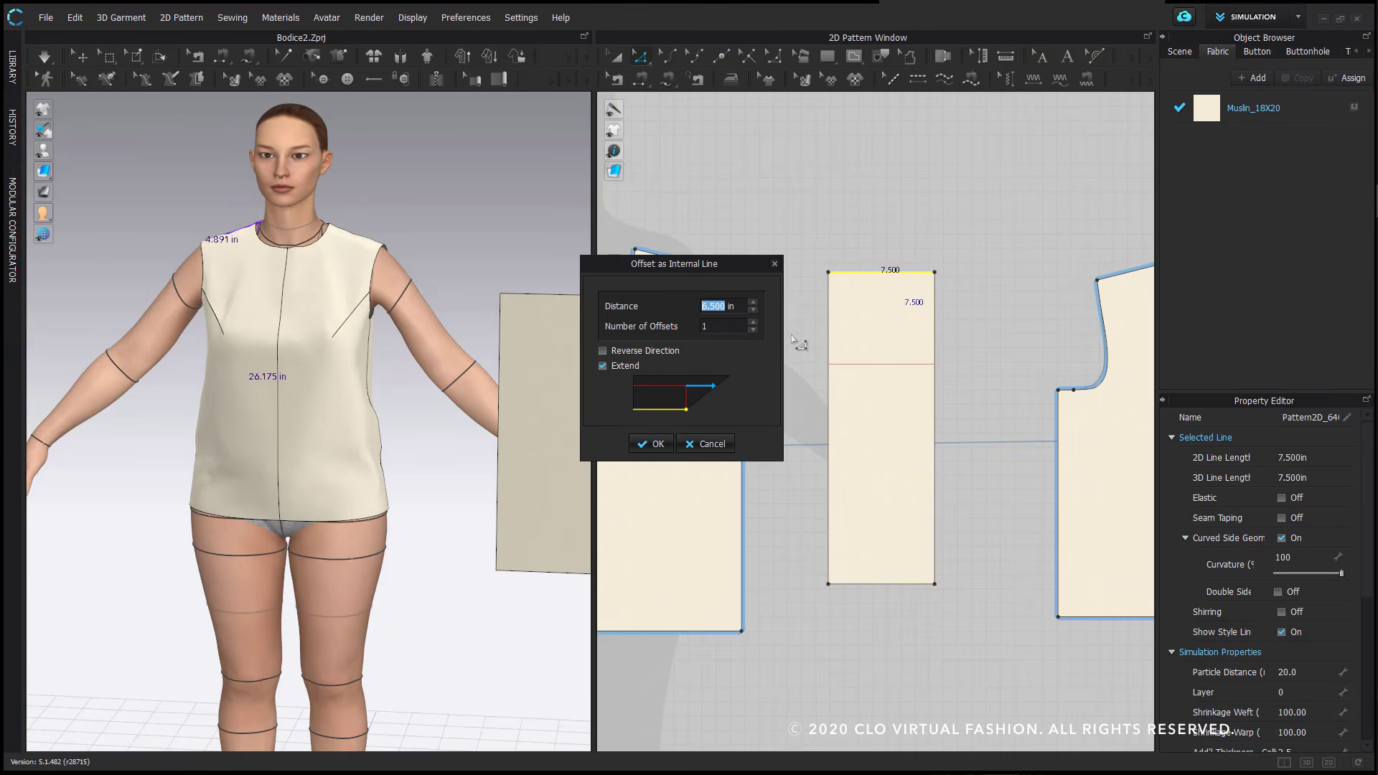
text(5)
click(650, 443)
click(899, 235)
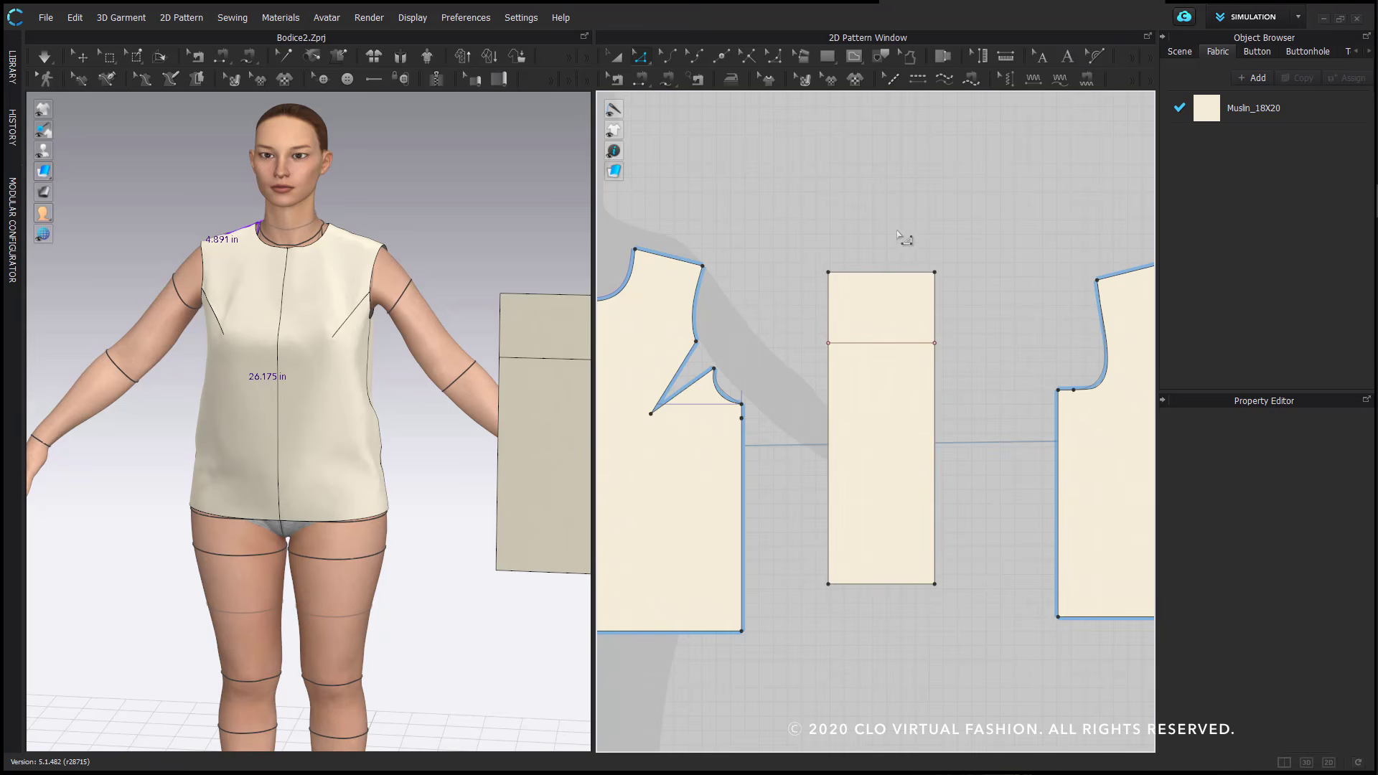
Split the top edge 0.5 in from its right corner, leaving a 7.000 in segment.
click(722, 58)
scroll(907, 264, up, 2)
scroll(942, 287, up, 3)
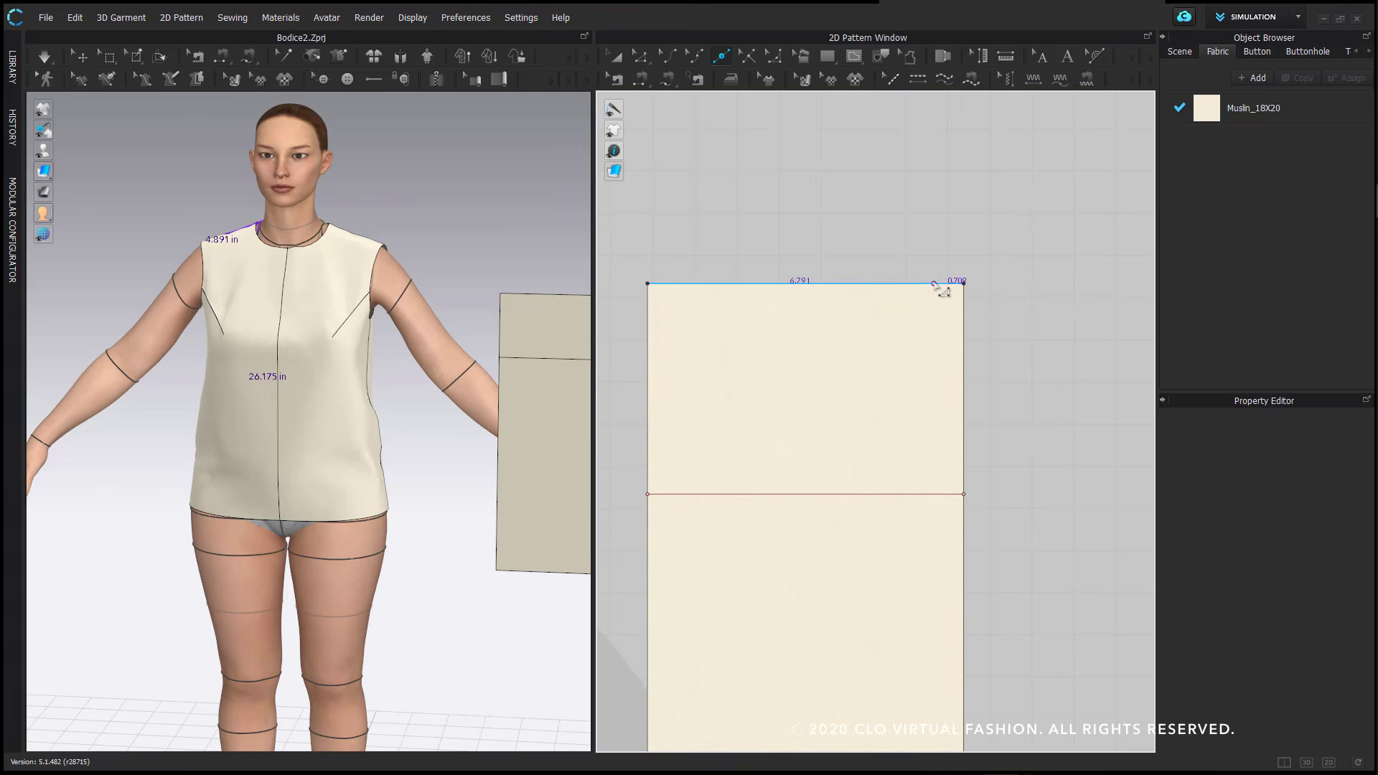
right_click(936, 284)
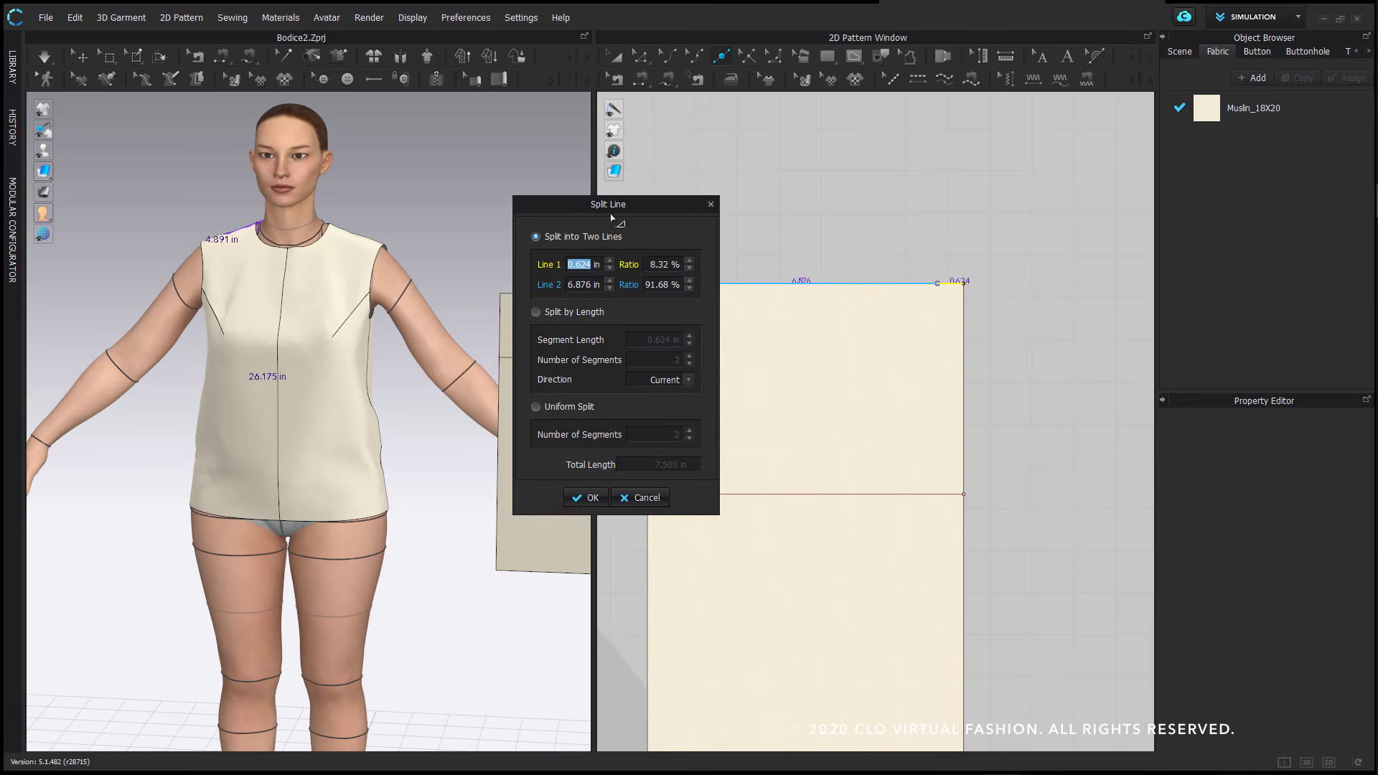
drag(611, 215, 521, 215)
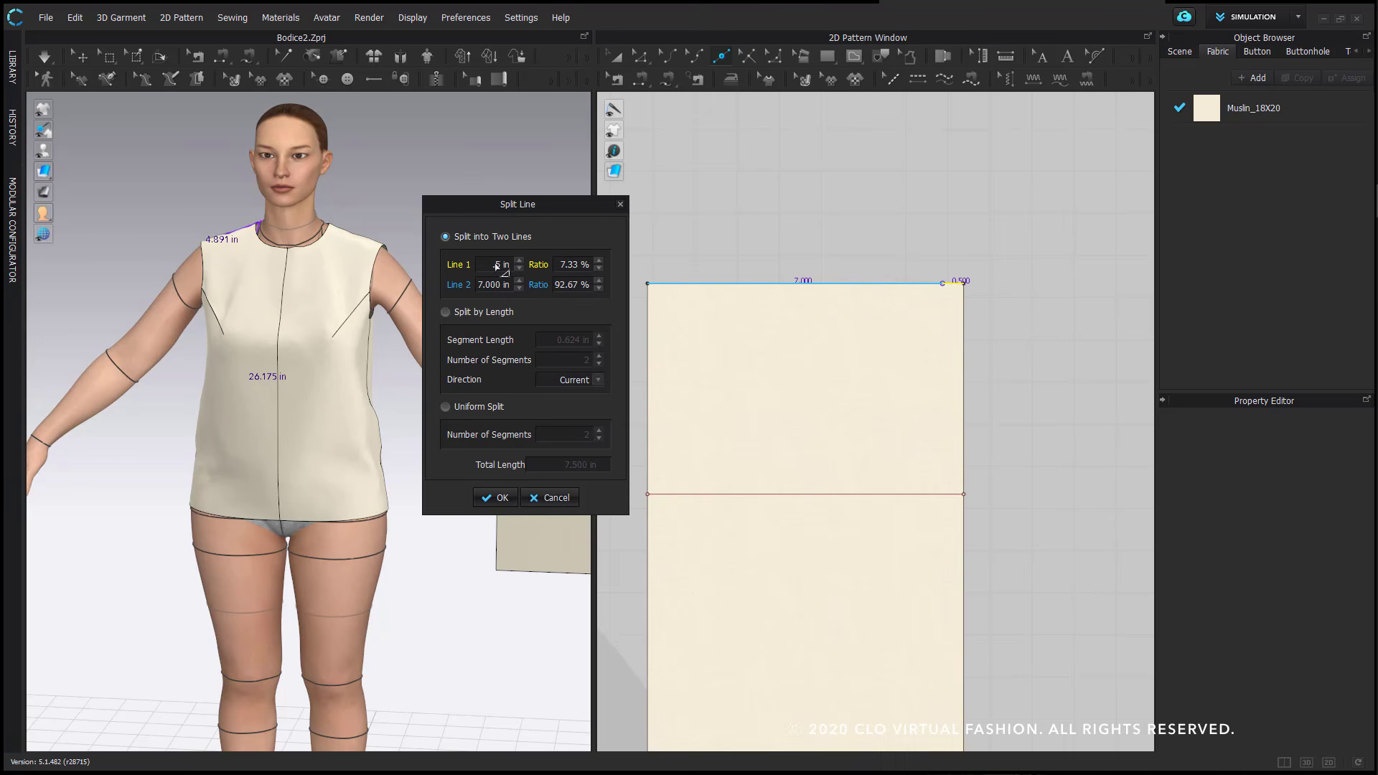
click(496, 498)
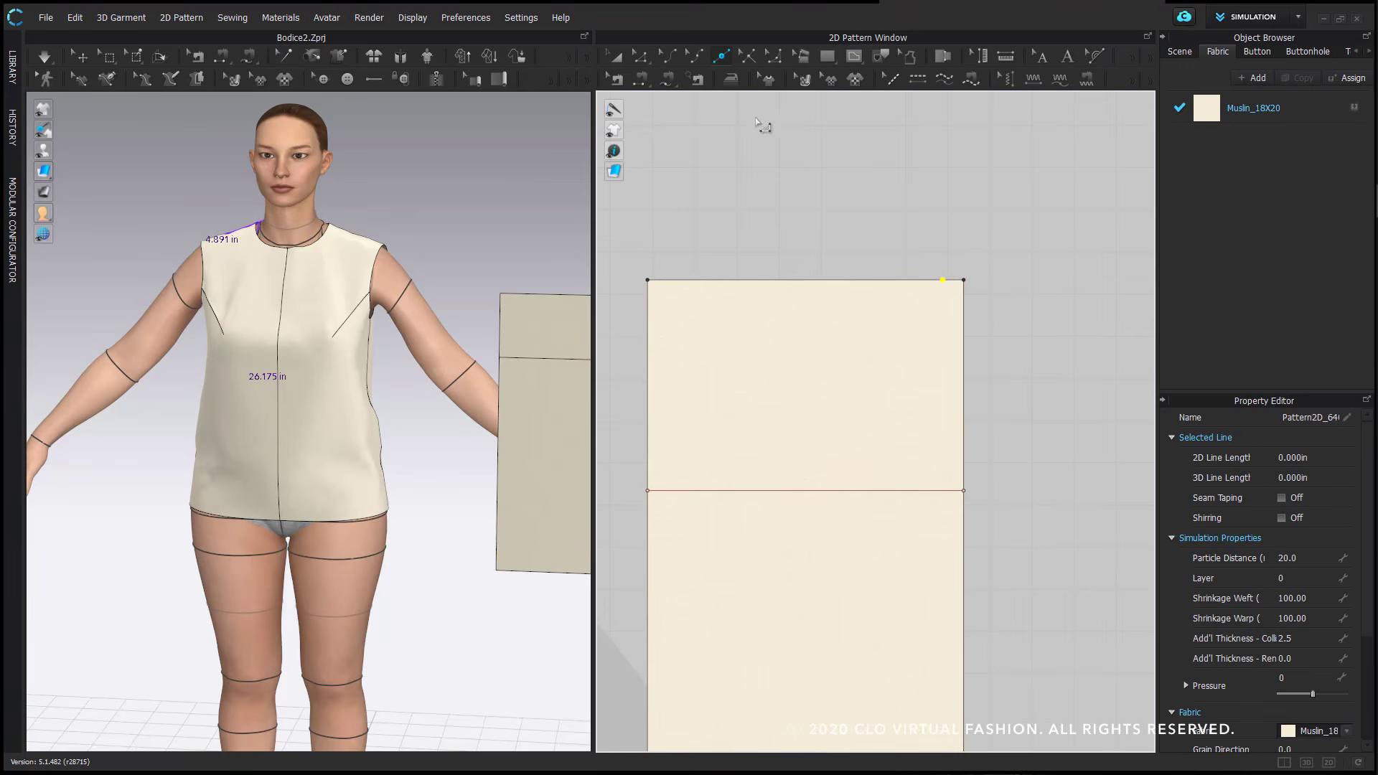
Cut the rectangle along an 8.602 in diagonal from the split point and delete the upper-left triangle.
click(854, 56)
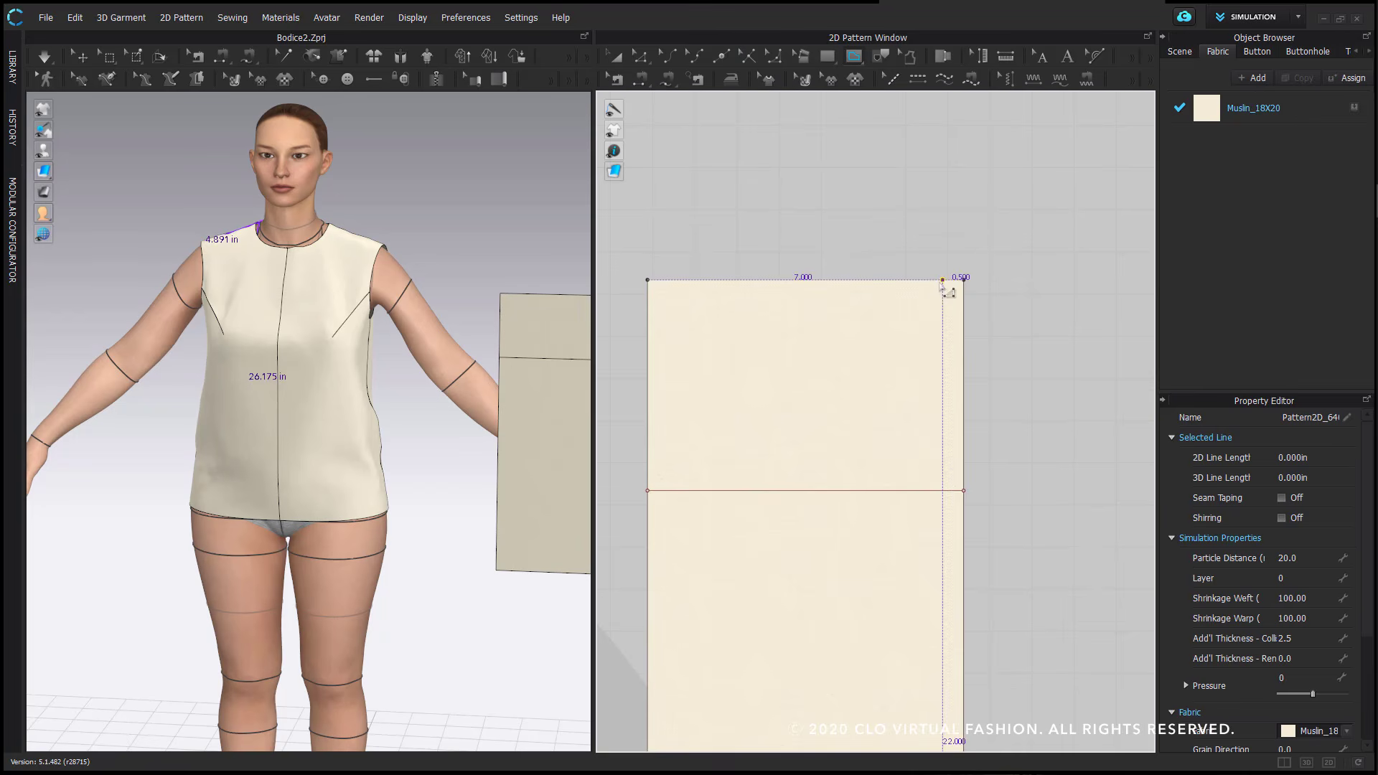
click(943, 280)
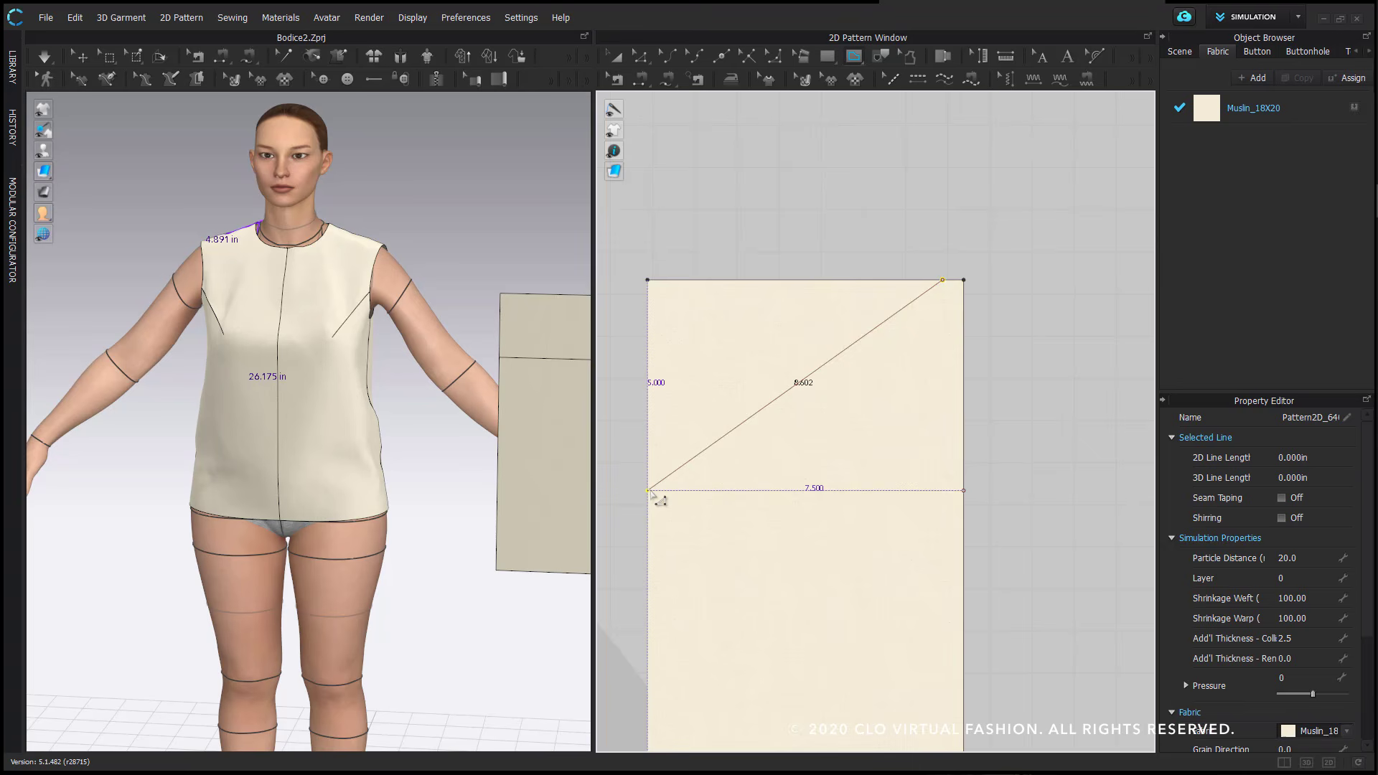
double_click(649, 491)
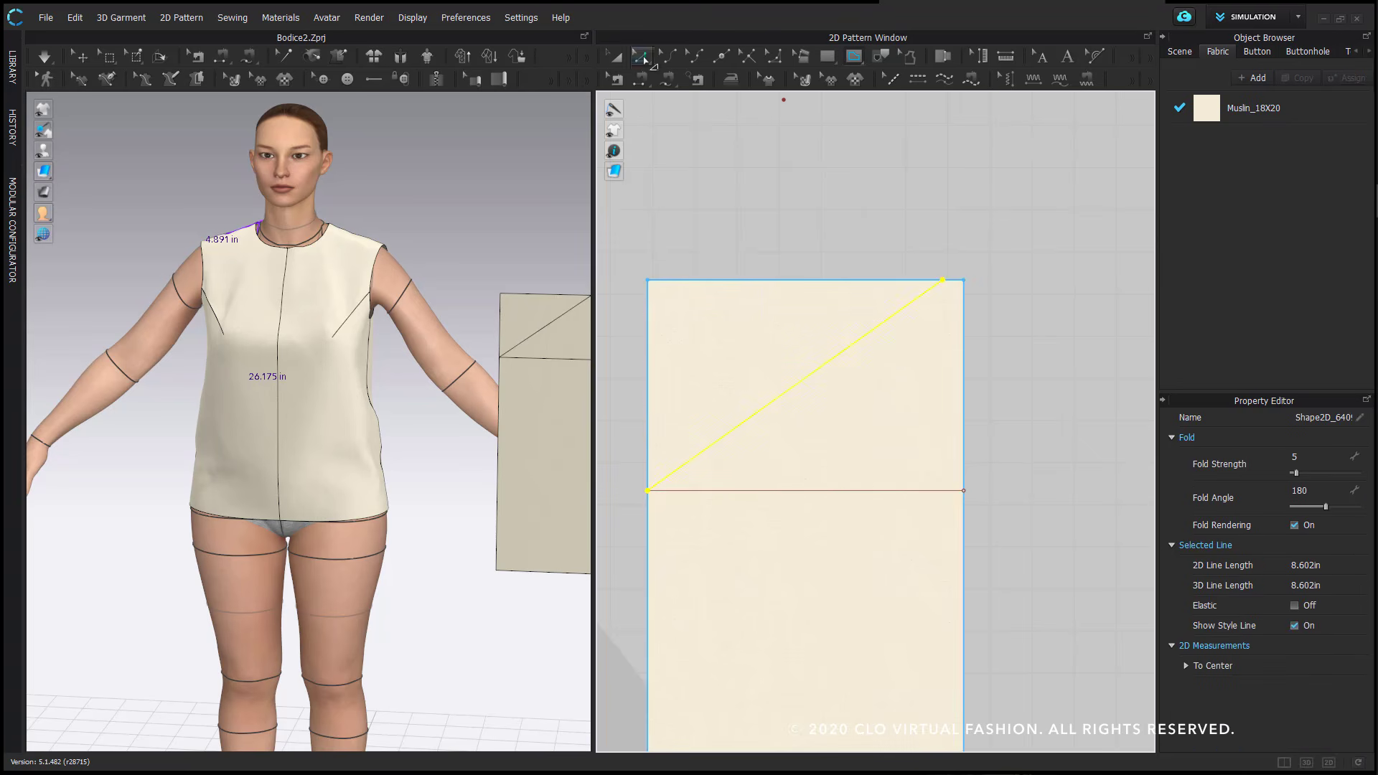
click(644, 60)
right_click(888, 324)
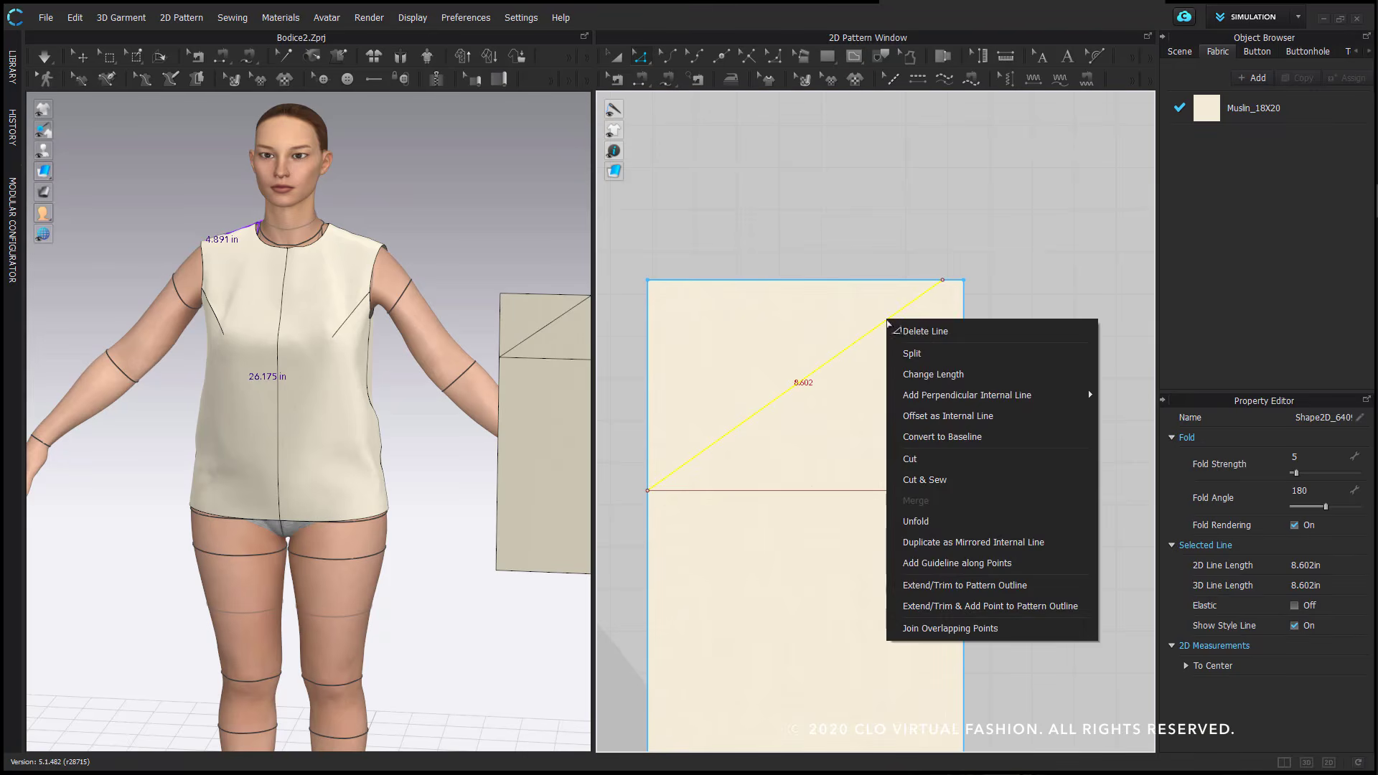
click(937, 460)
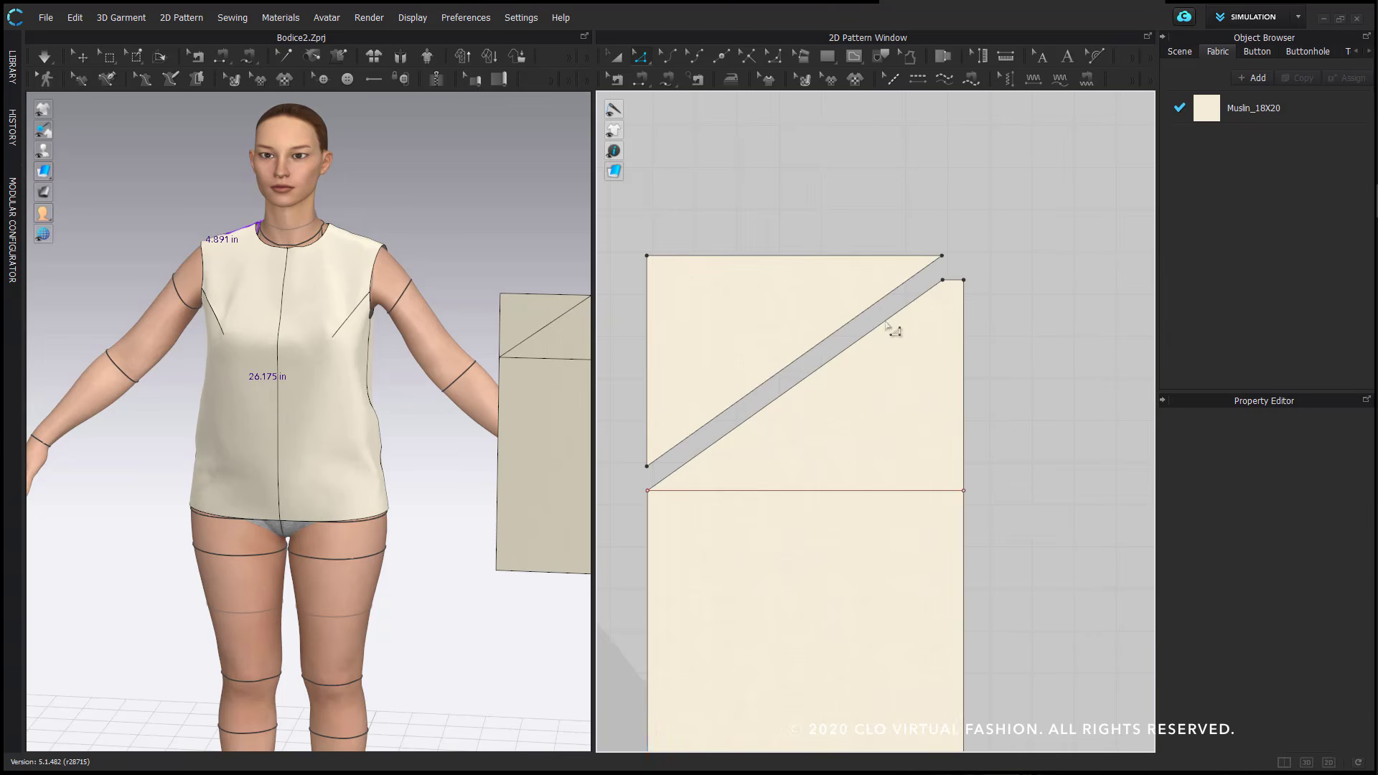
click(622, 63)
click(769, 305)
key(Delete)
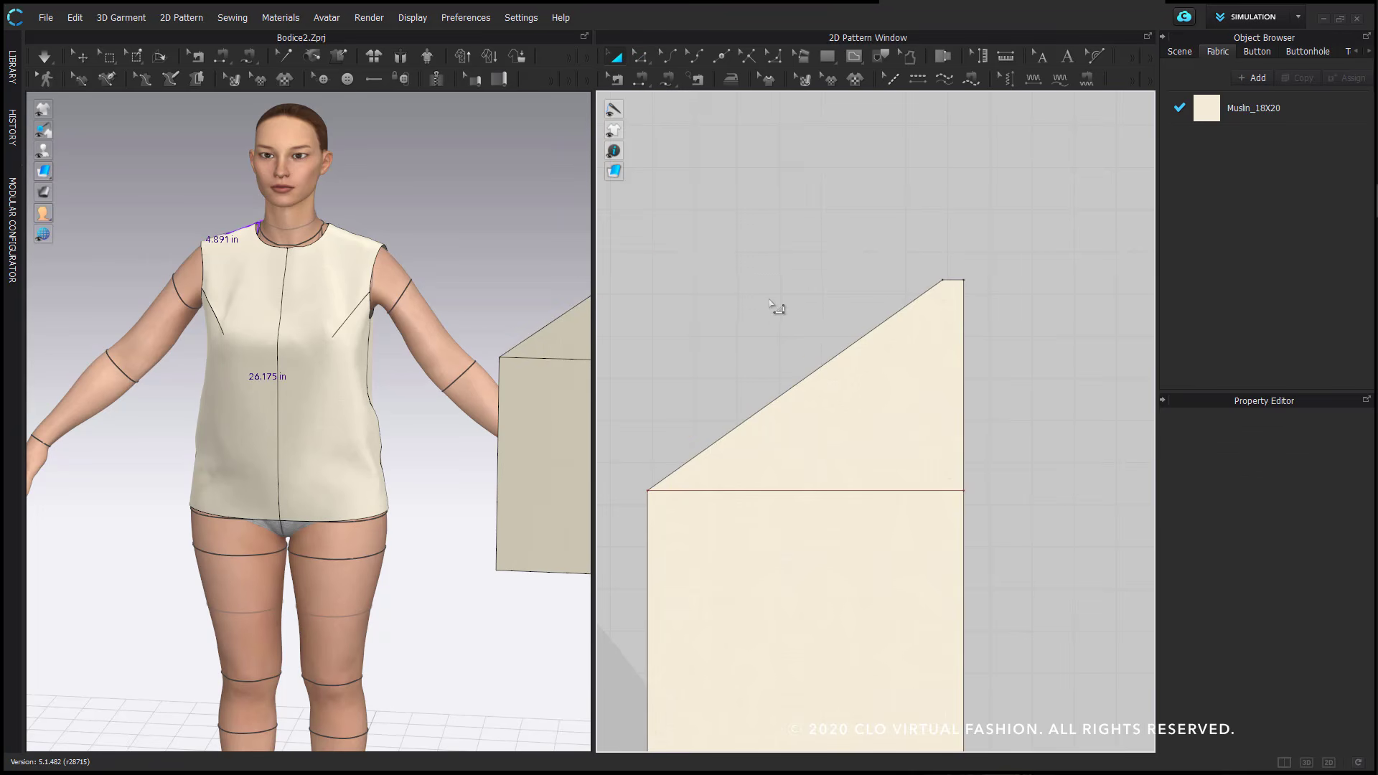
middle_drag(460, 290, 395, 245)
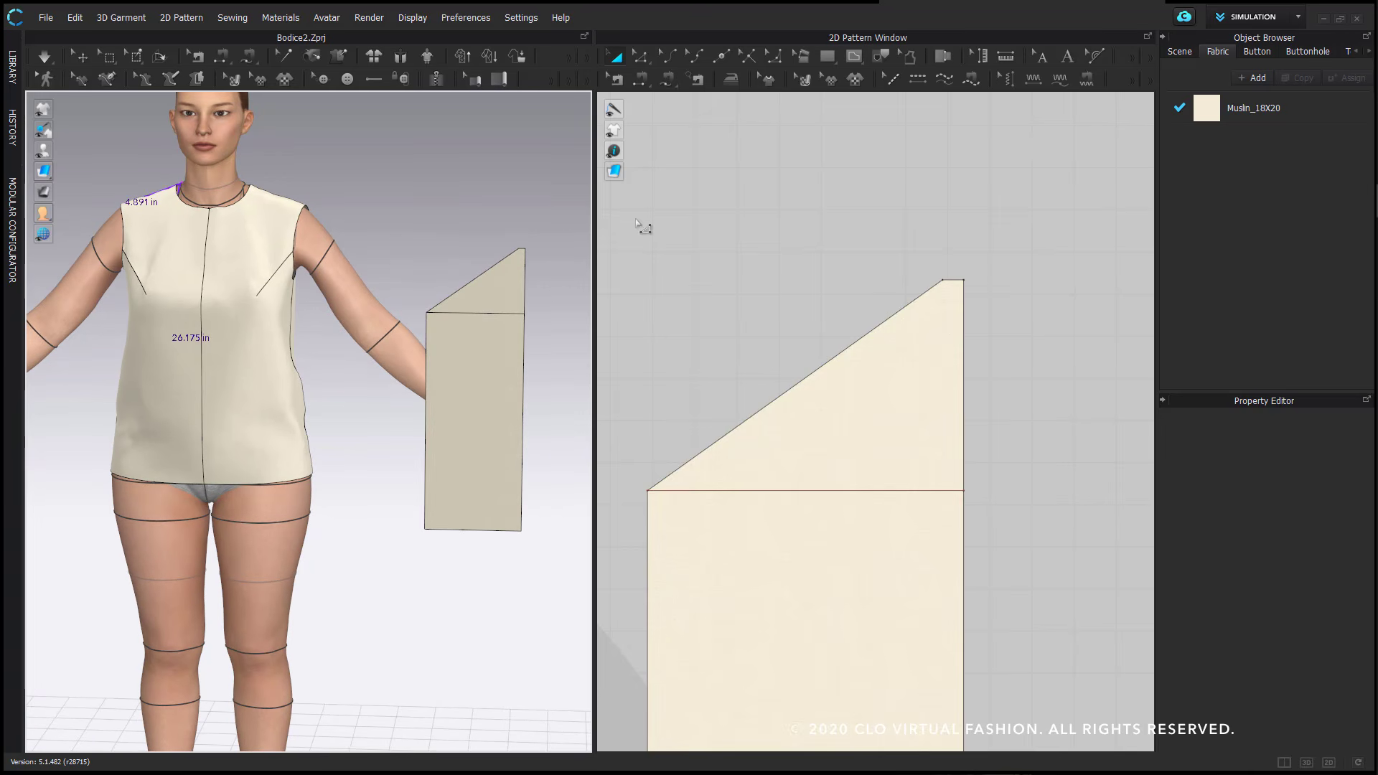
Uniform-split the slanted 8.602 in top edge into 3 equal segments.
click(731, 62)
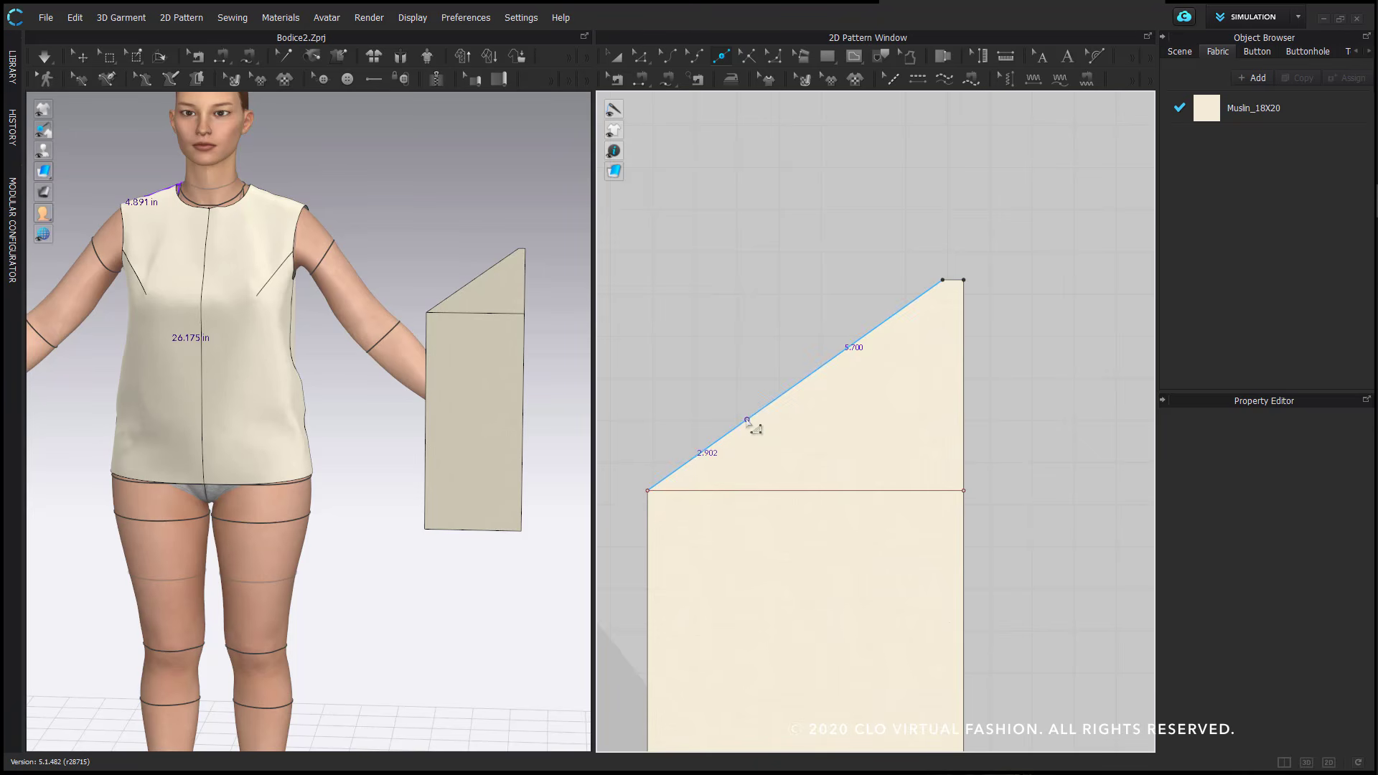
right_click(778, 397)
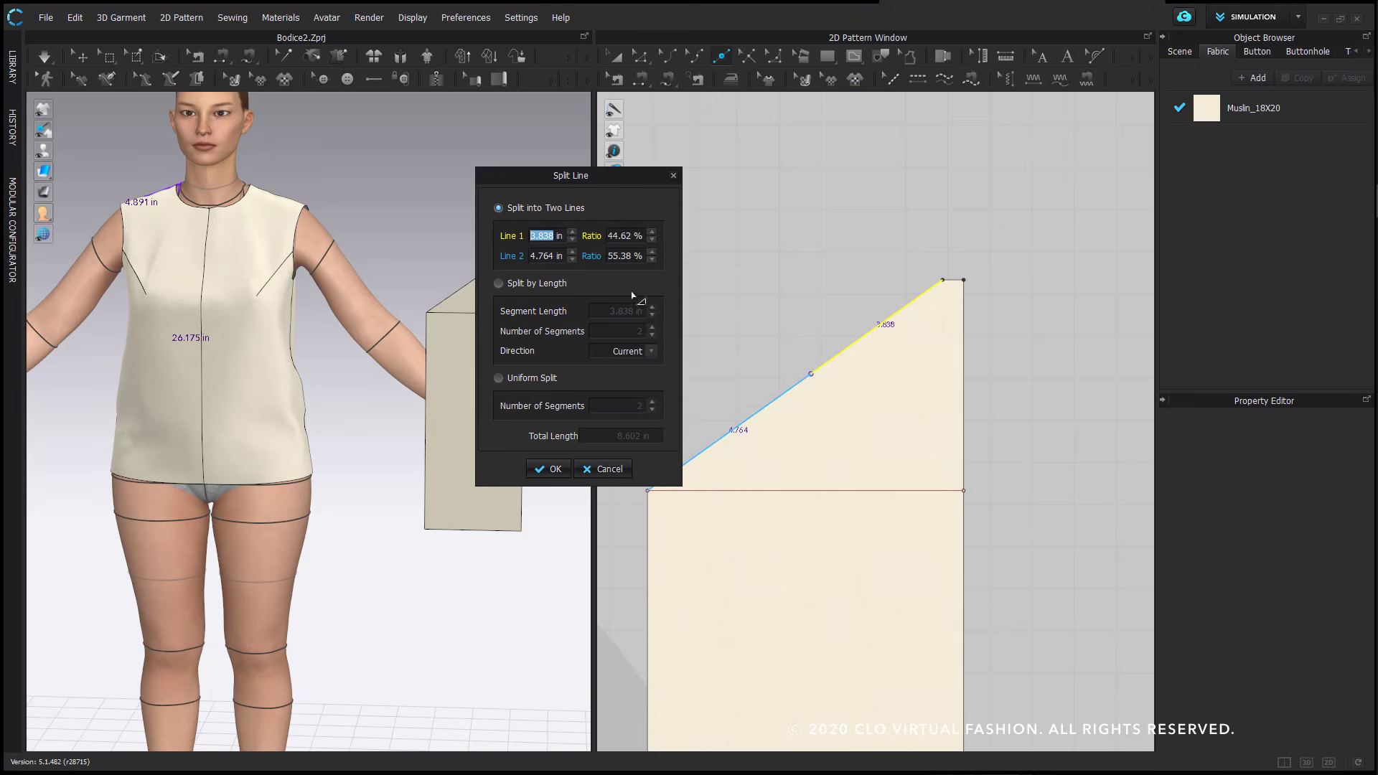
click(499, 378)
drag(610, 177, 498, 152)
text(3)
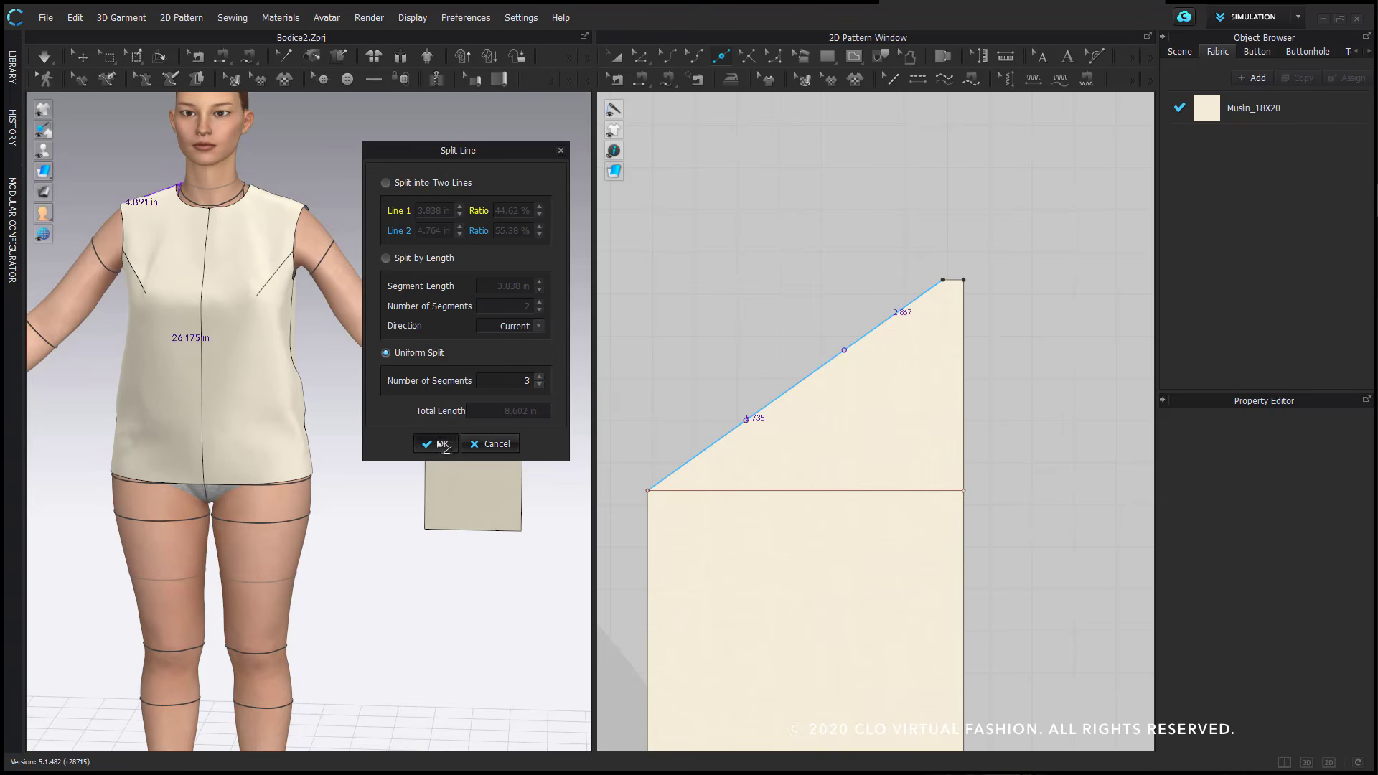
click(441, 444)
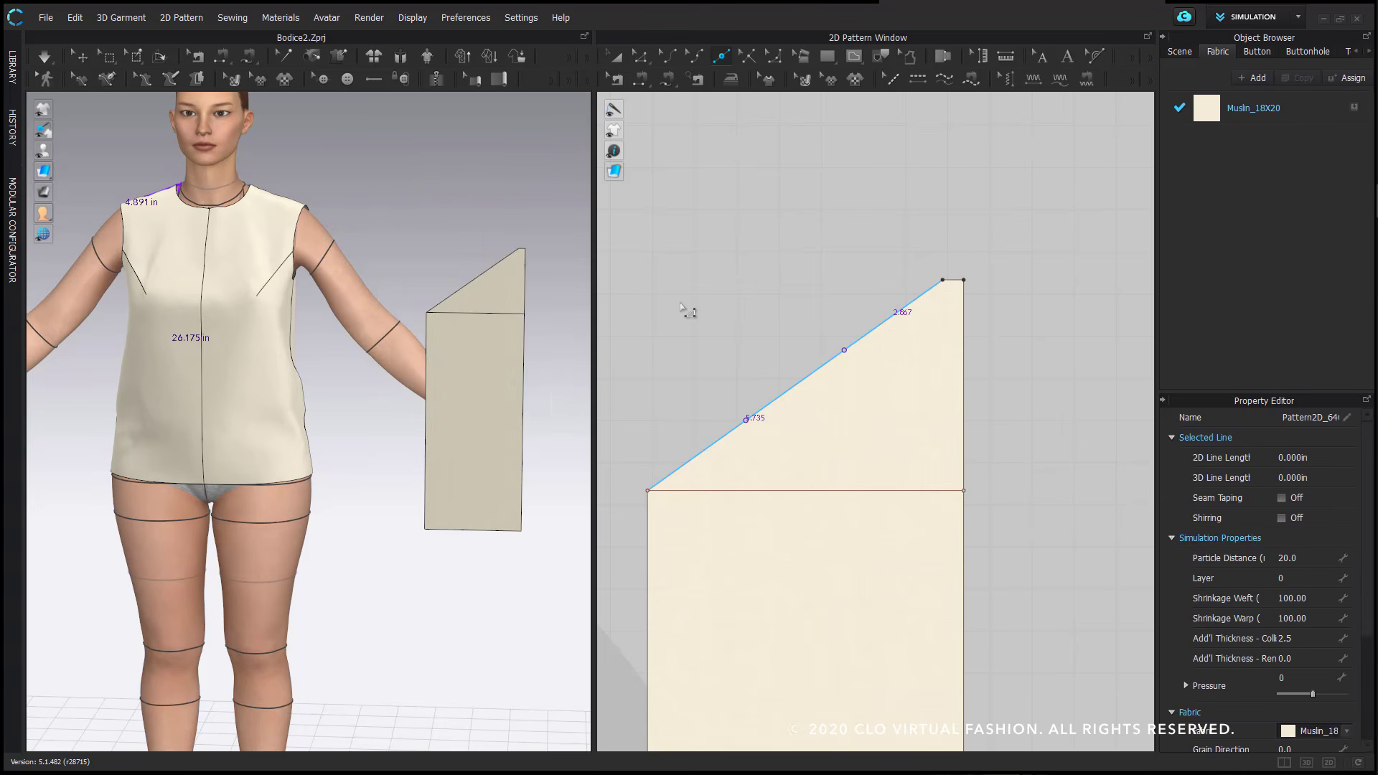
Add a 0.5 in perpendicular internal line at the lower split point of the slanted edge.
click(639, 57)
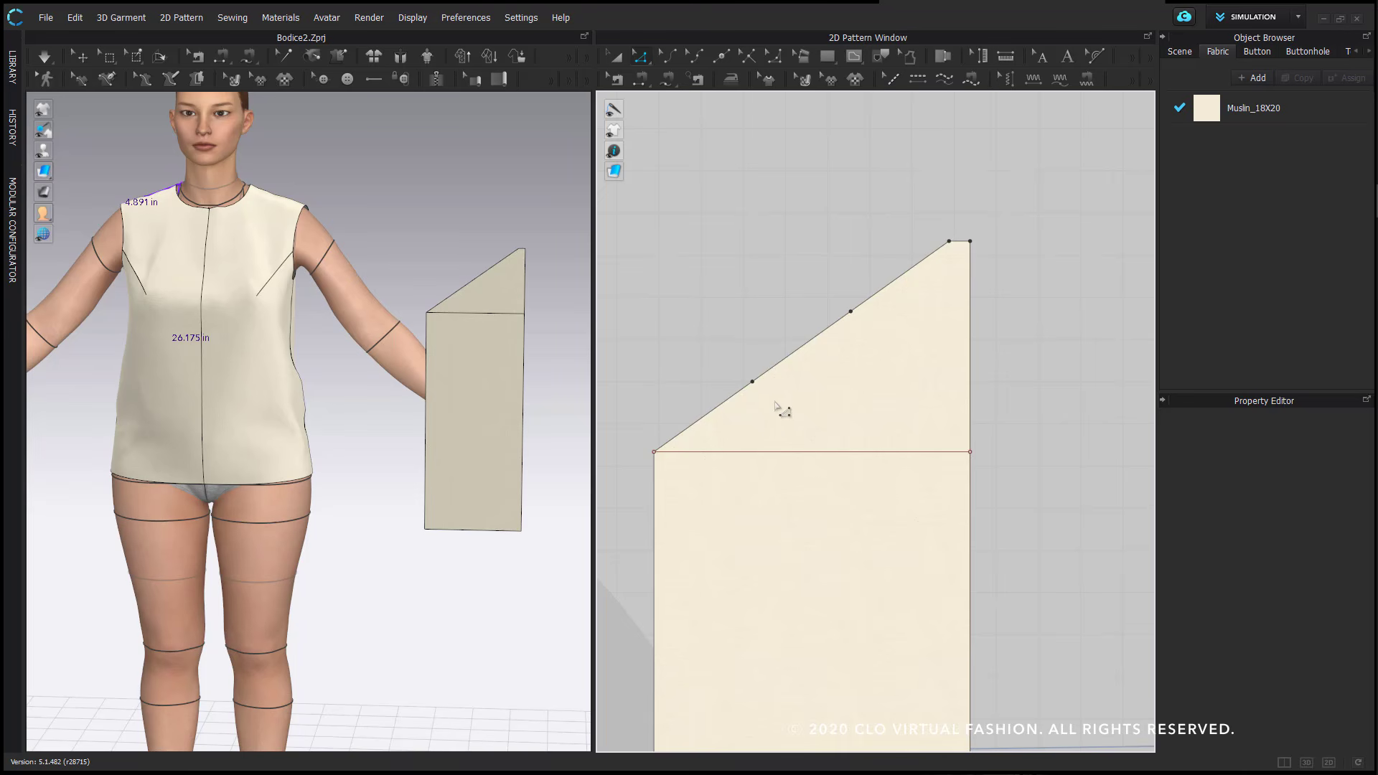
click(851, 313)
right_click(752, 382)
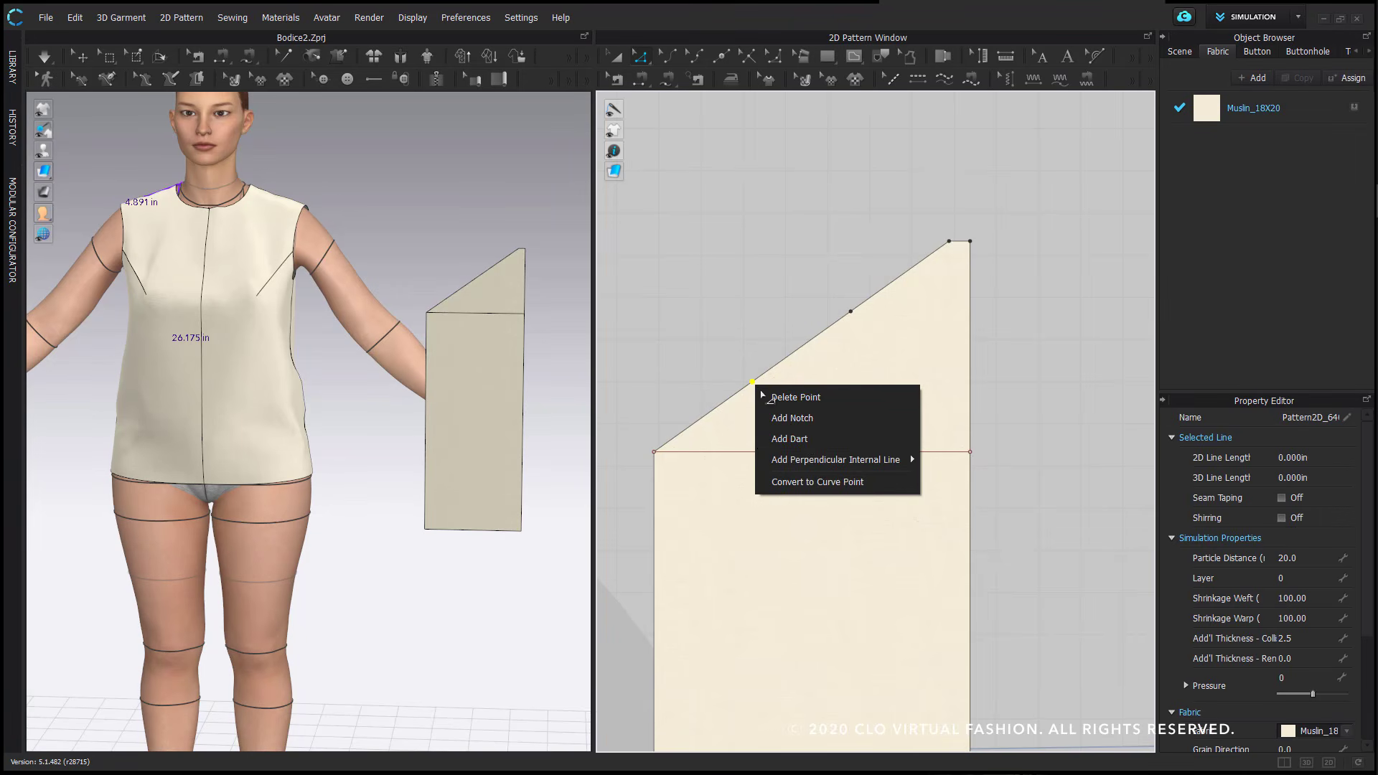
mouse_move(876, 464)
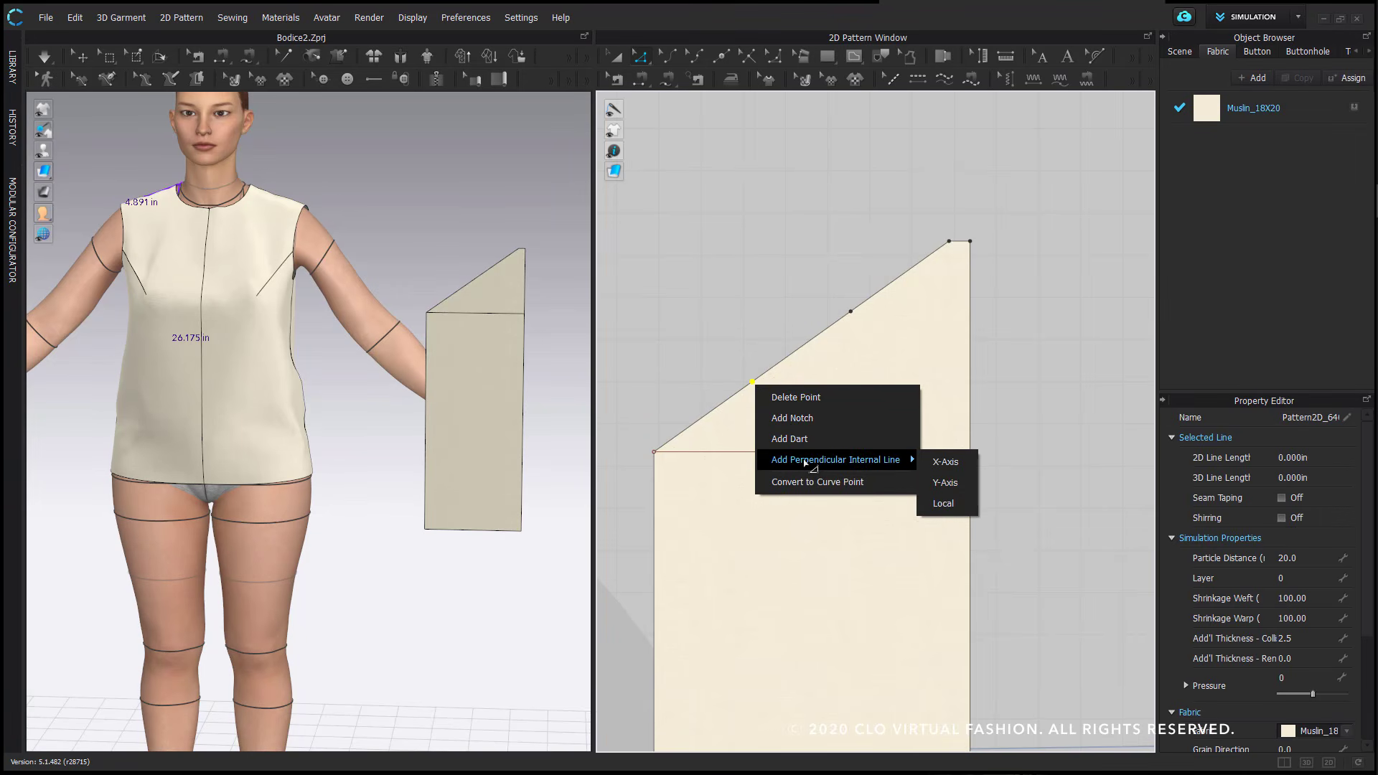
click(942, 502)
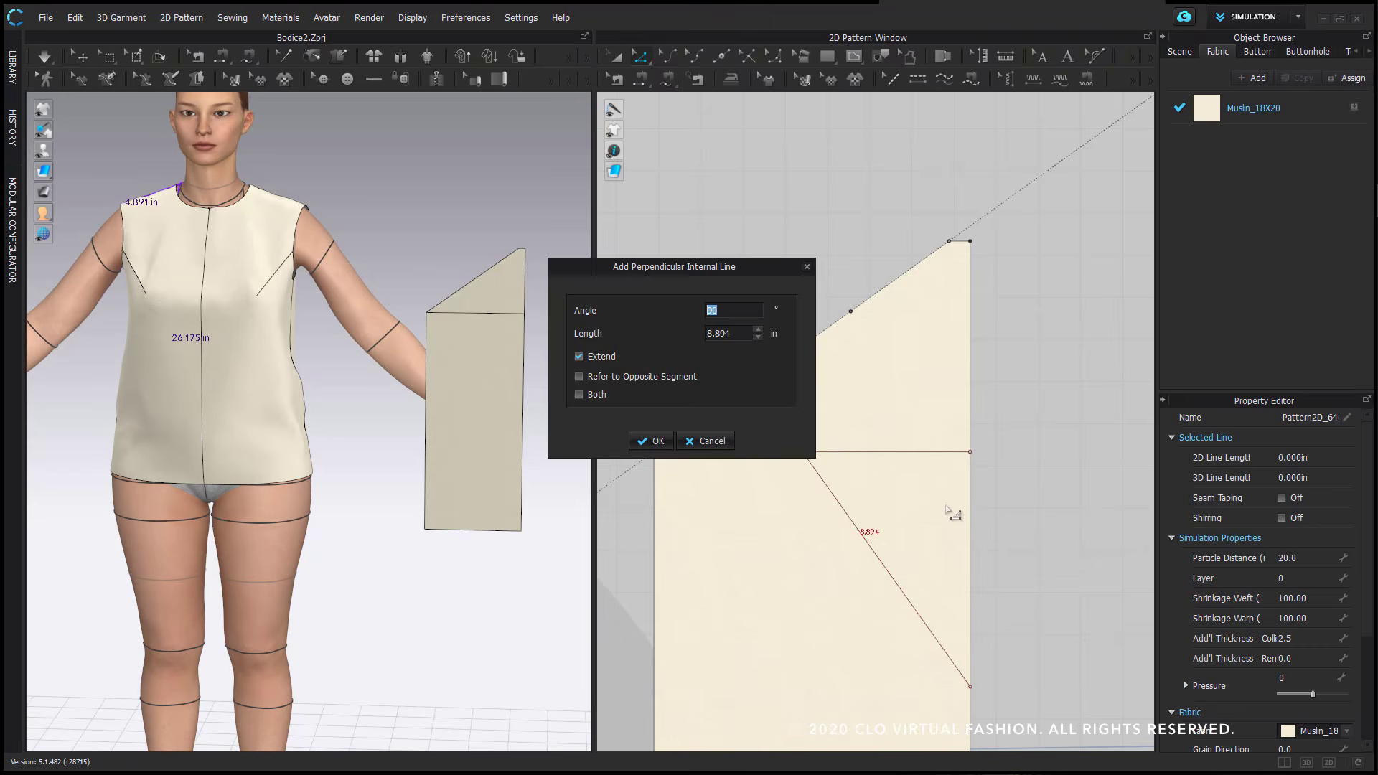
drag(693, 268, 485, 210)
key(Tab)
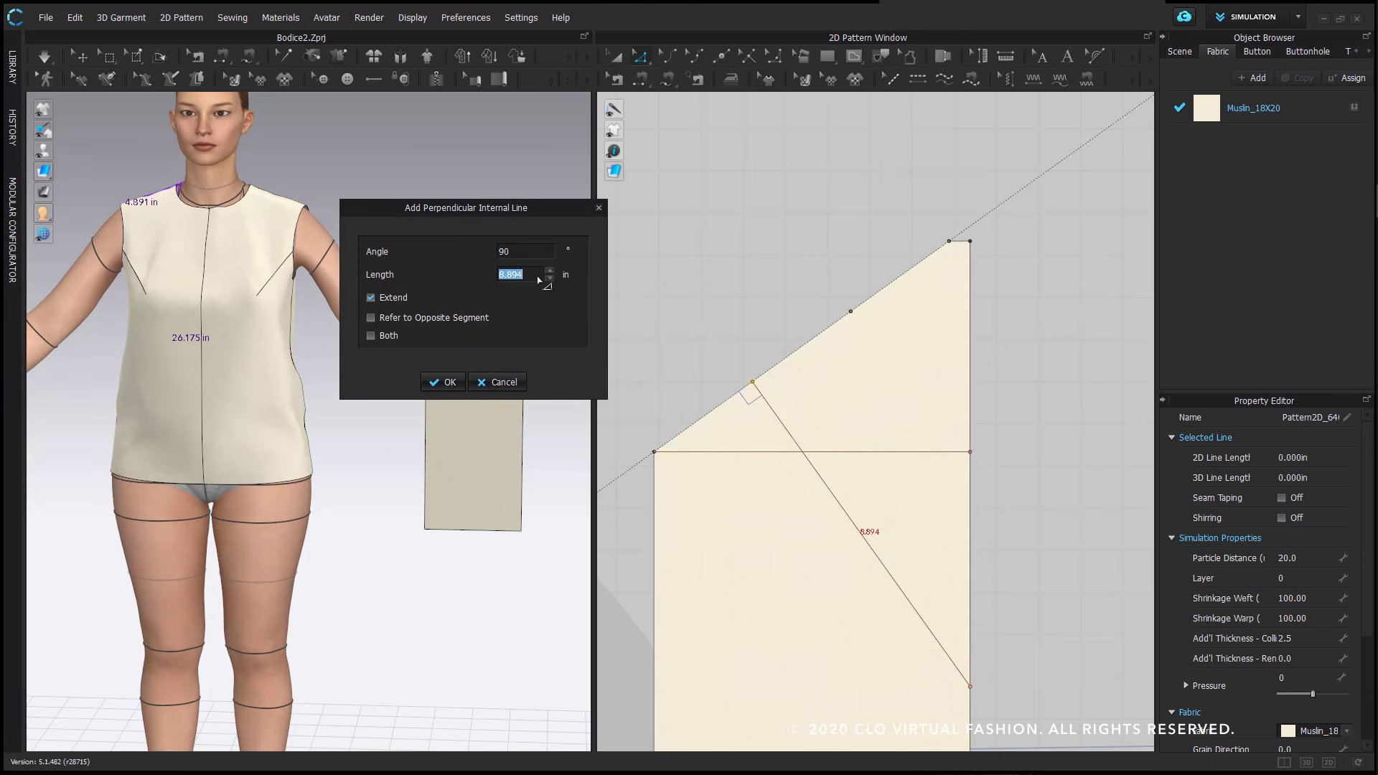
text(.5)
click(442, 381)
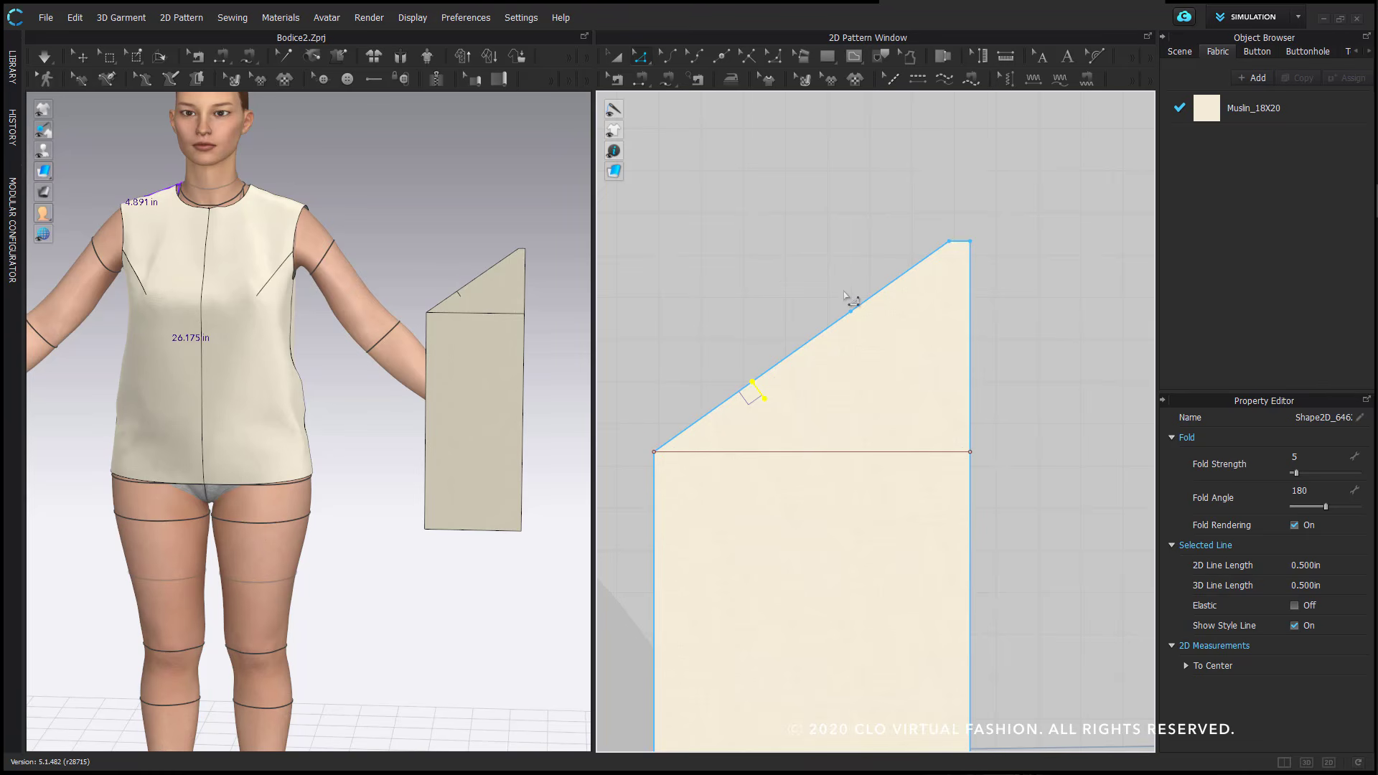
Add a 0.5 in perpendicular line extending both ways at the upper split point.
click(851, 313)
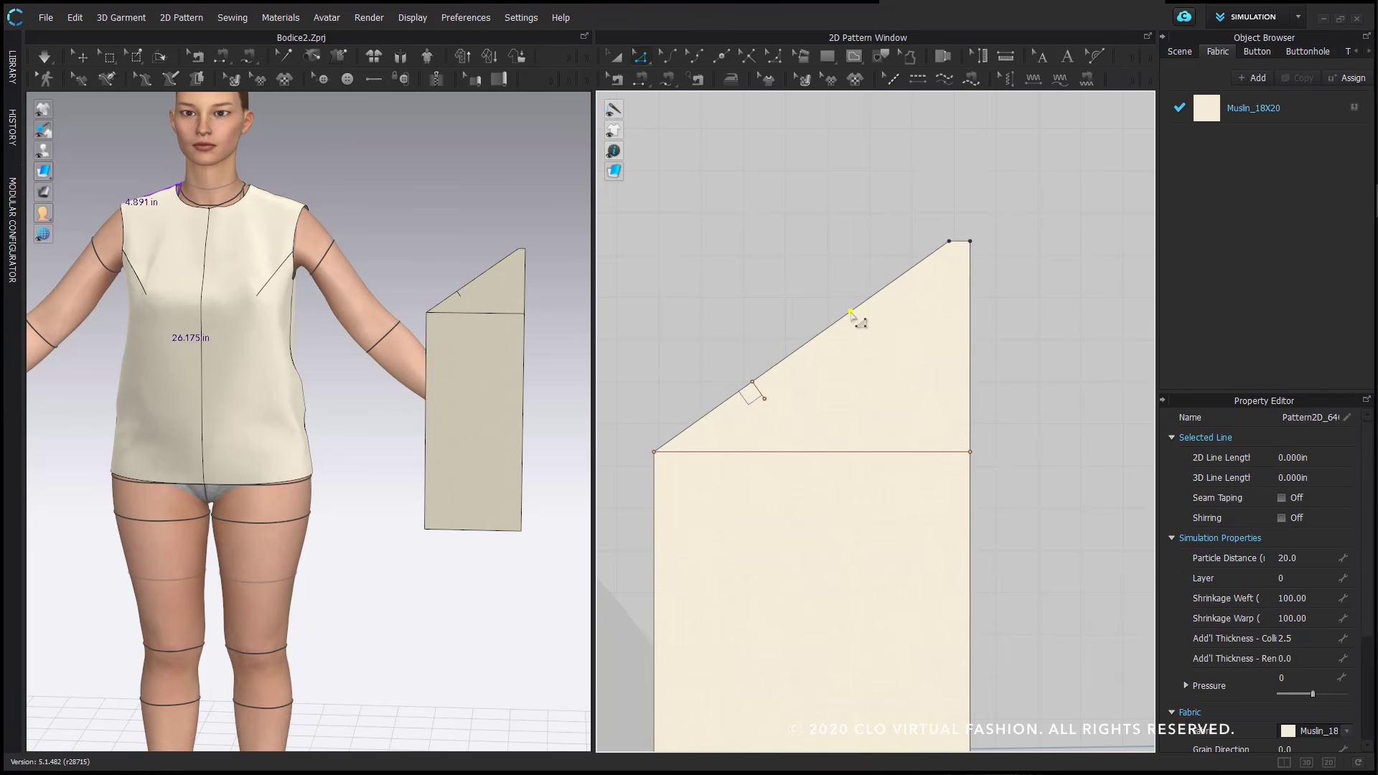
right_click(851, 313)
mouse_move(990, 386)
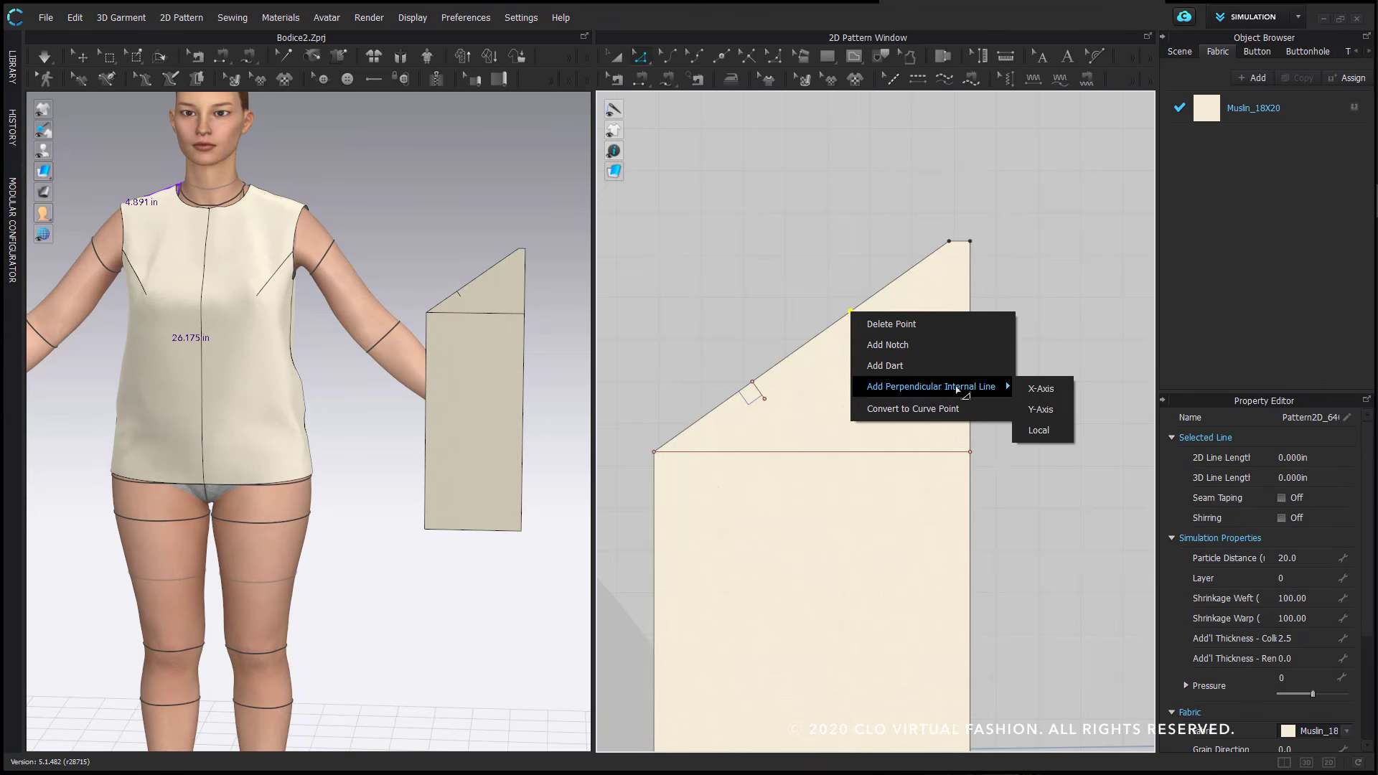
click(1039, 429)
key(Tab)
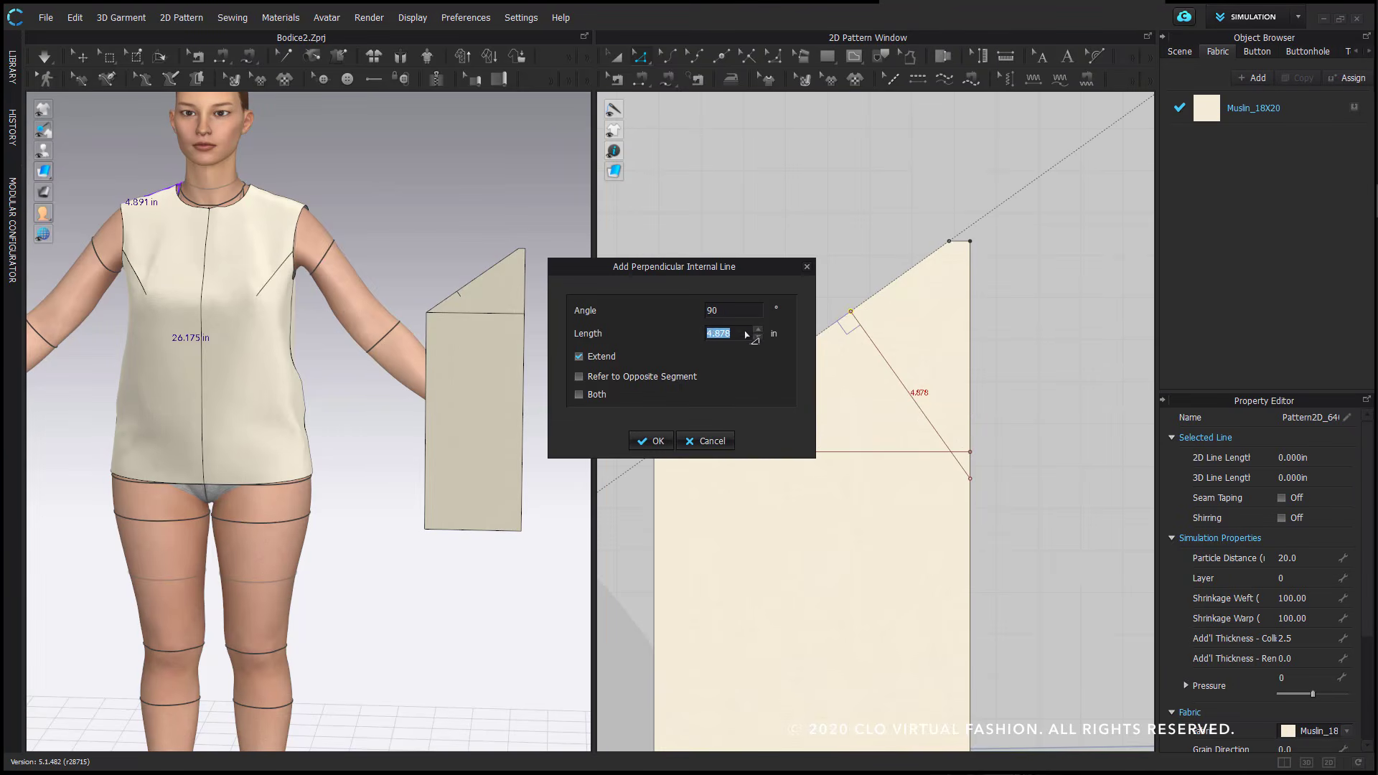
text(.5)
click(578, 395)
drag(696, 266, 550, 230)
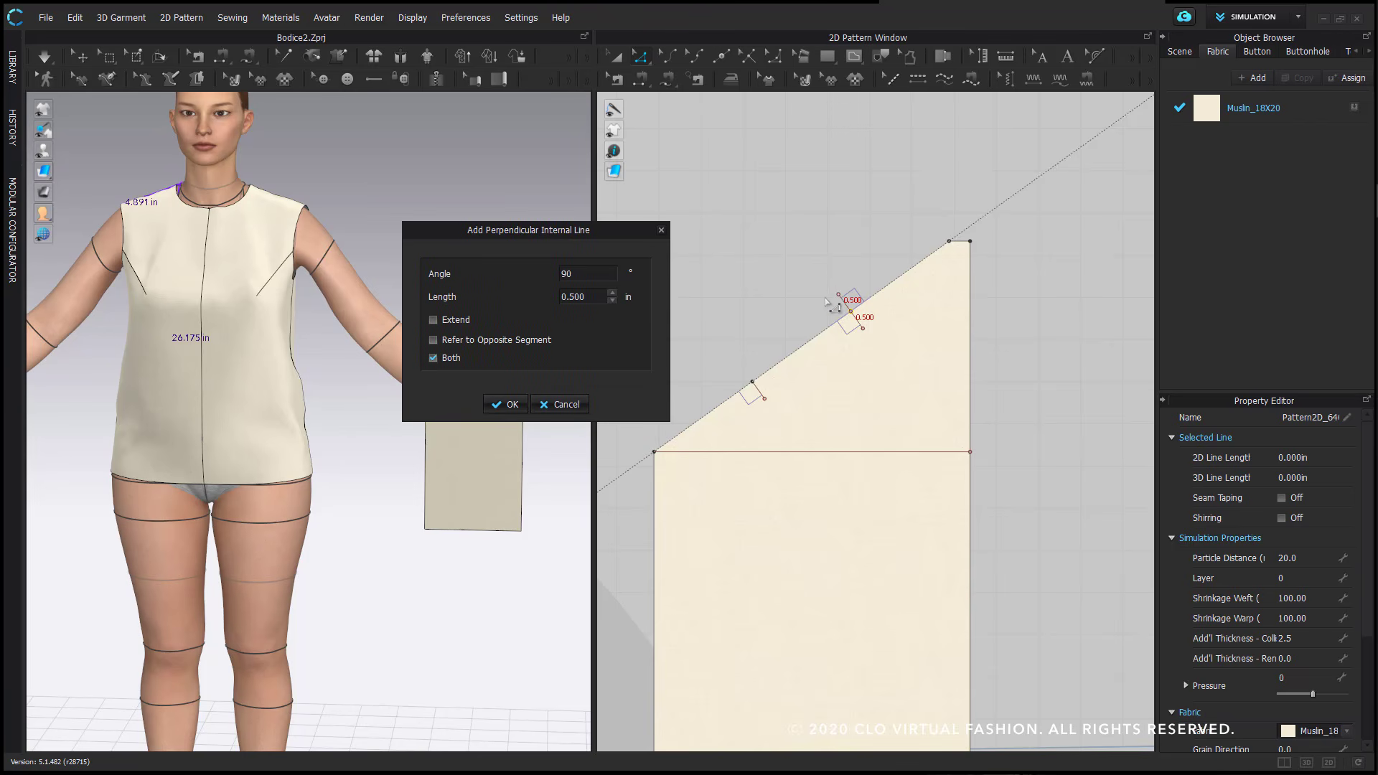
click(506, 404)
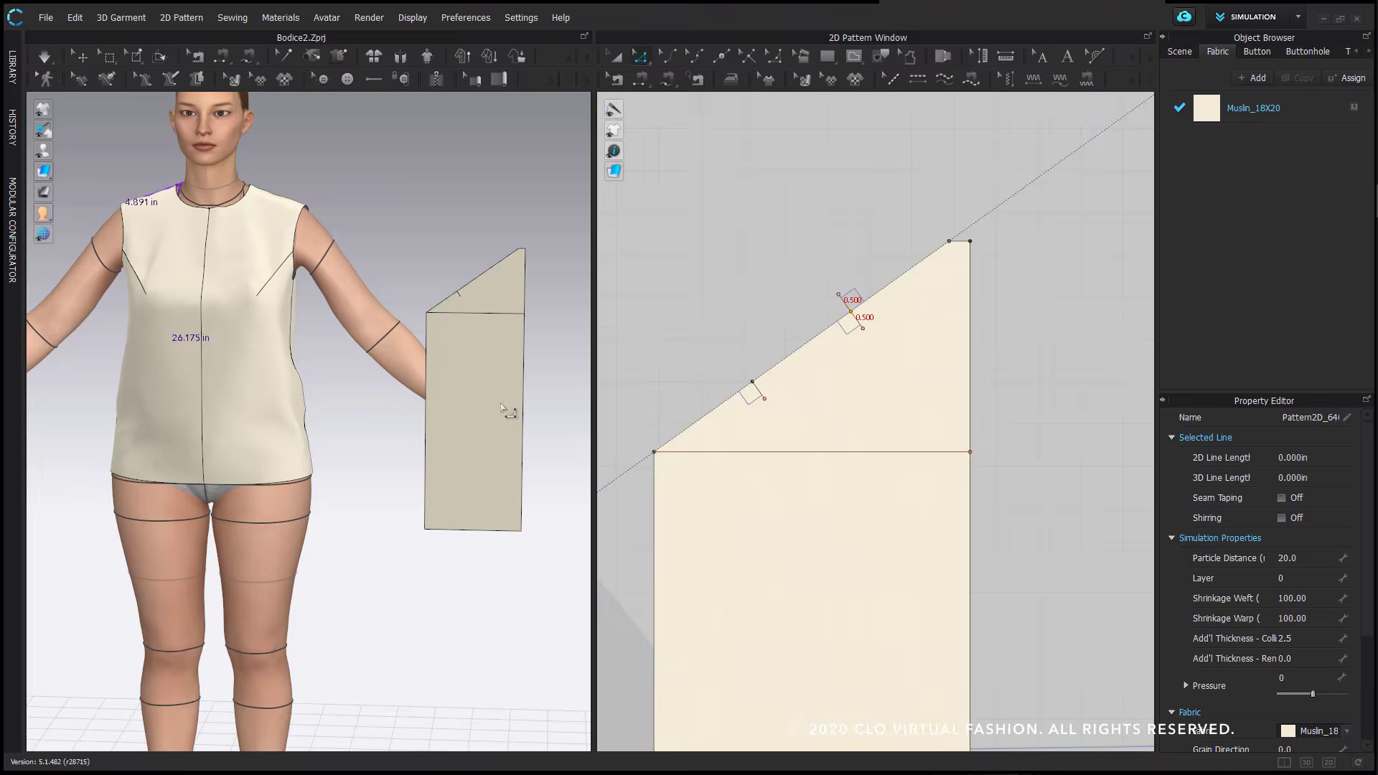
click(861, 60)
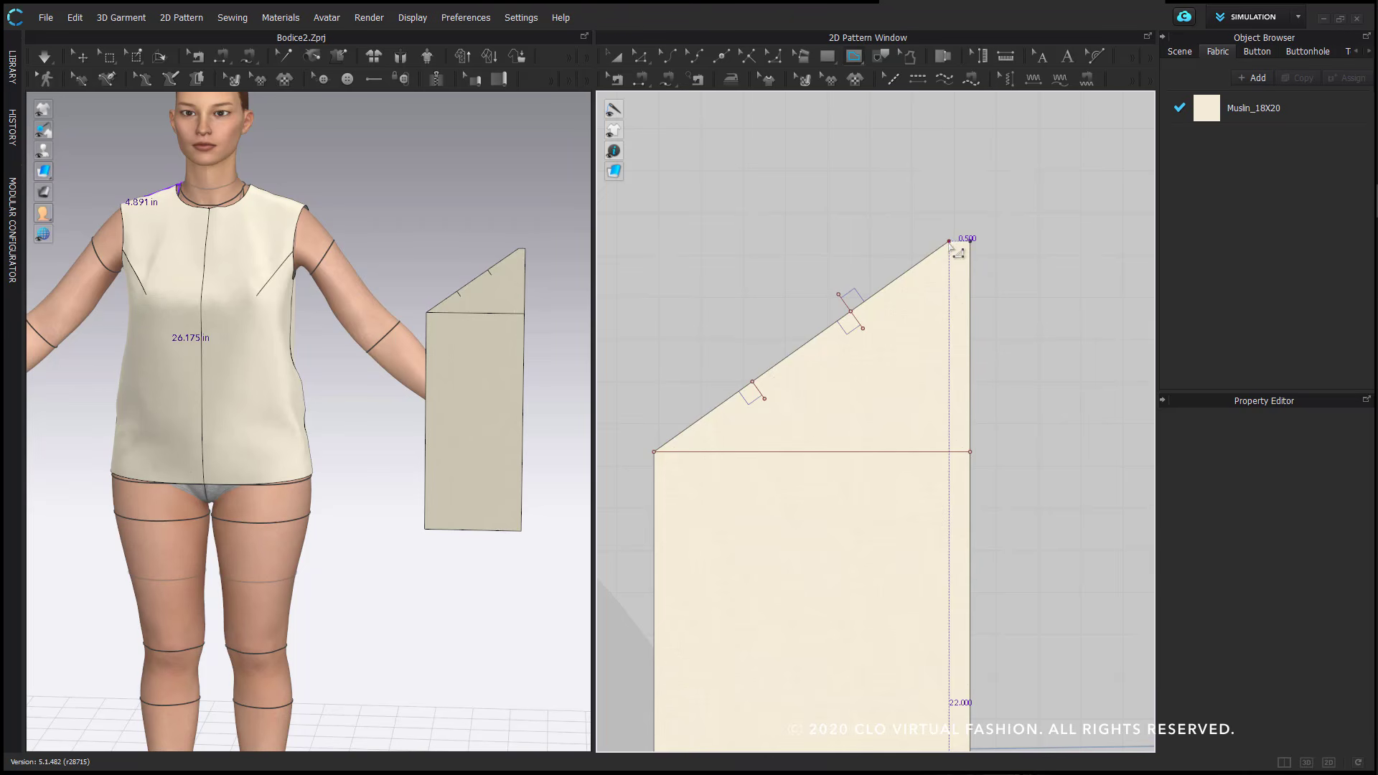
Draw an internal polyline from the top corner, bending above then below the edge, to the lower corner.
click(950, 242)
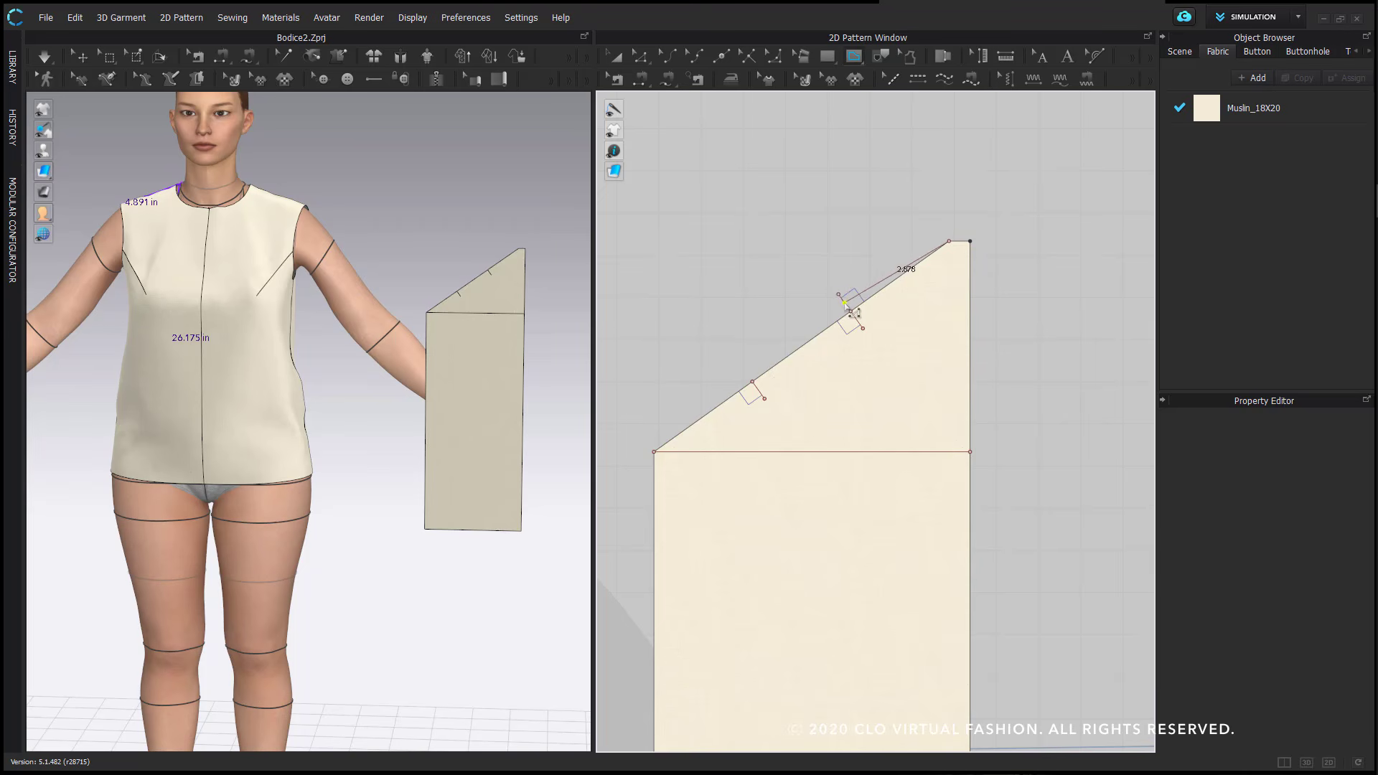
scroll(841, 300, up, 1)
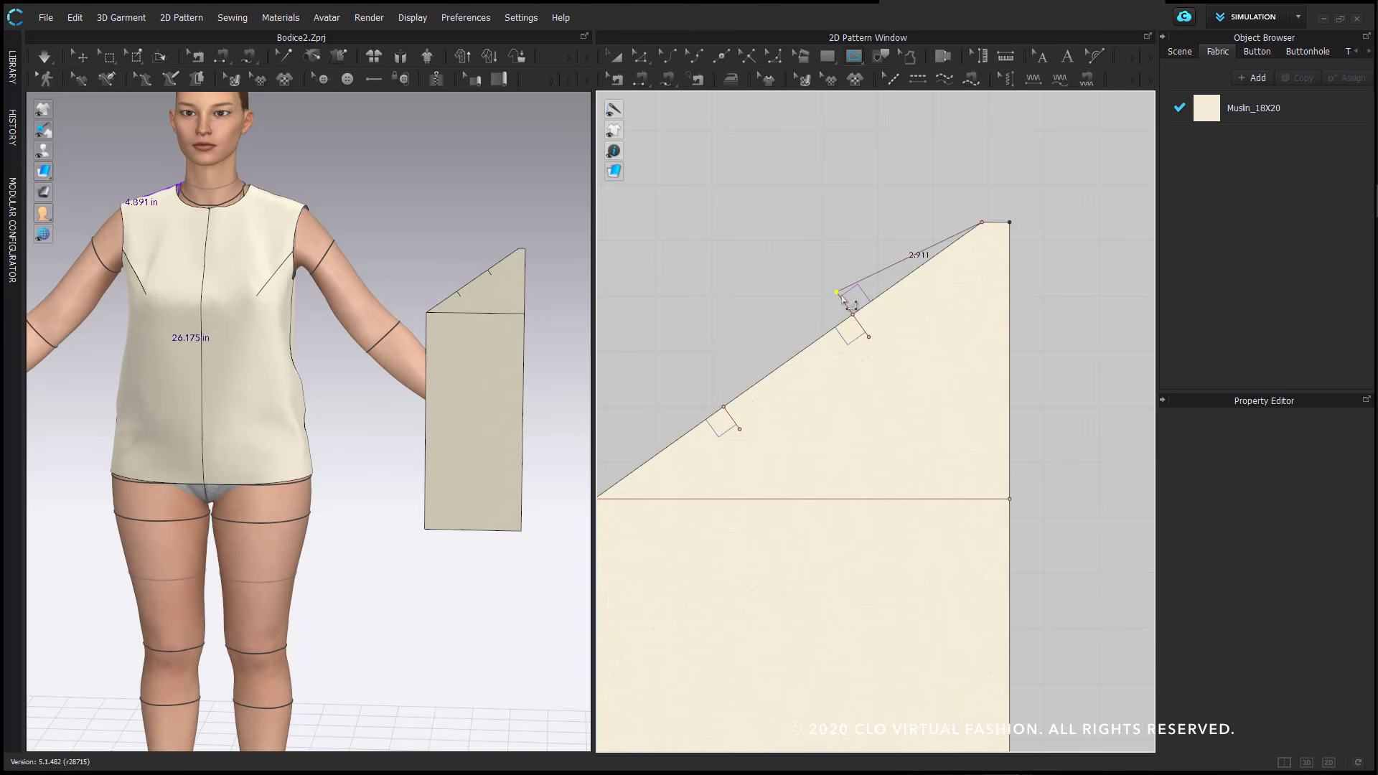
click(837, 293)
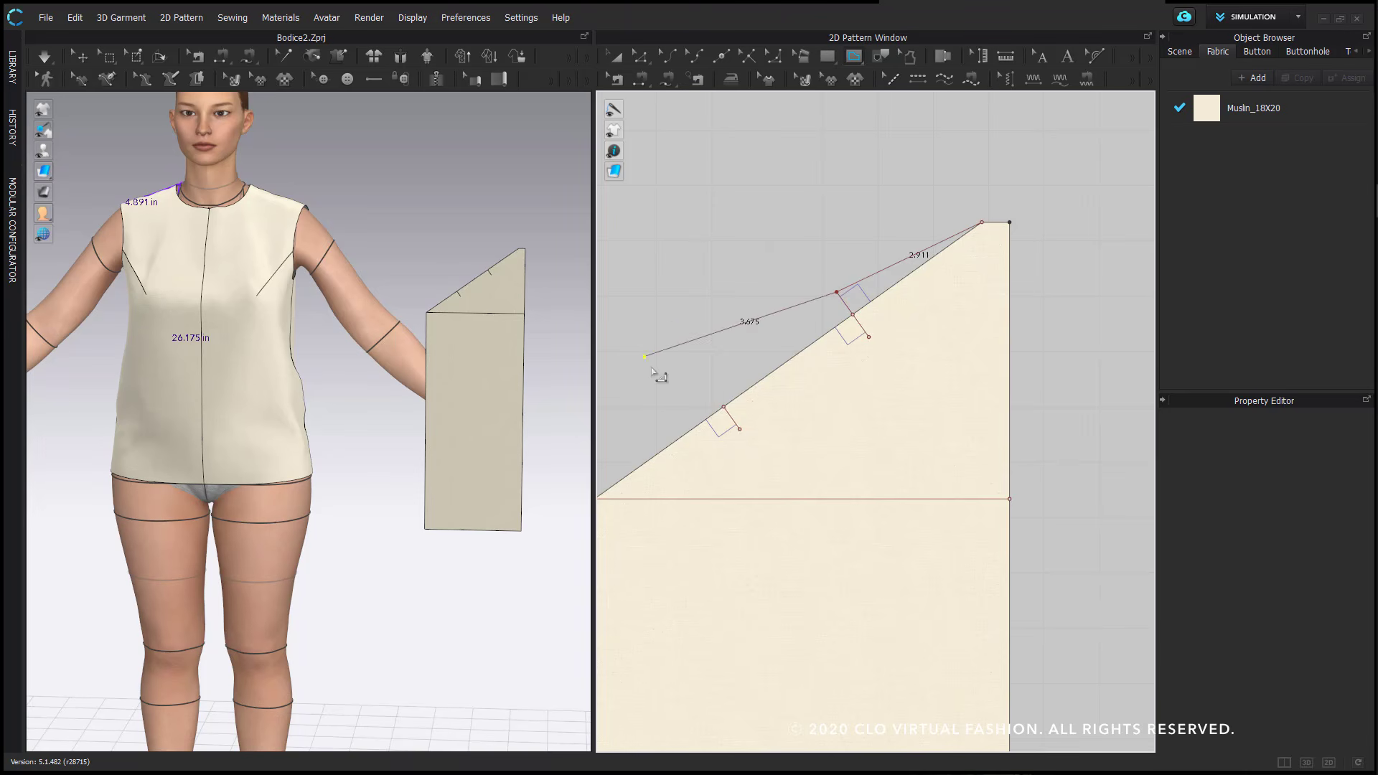
click(741, 430)
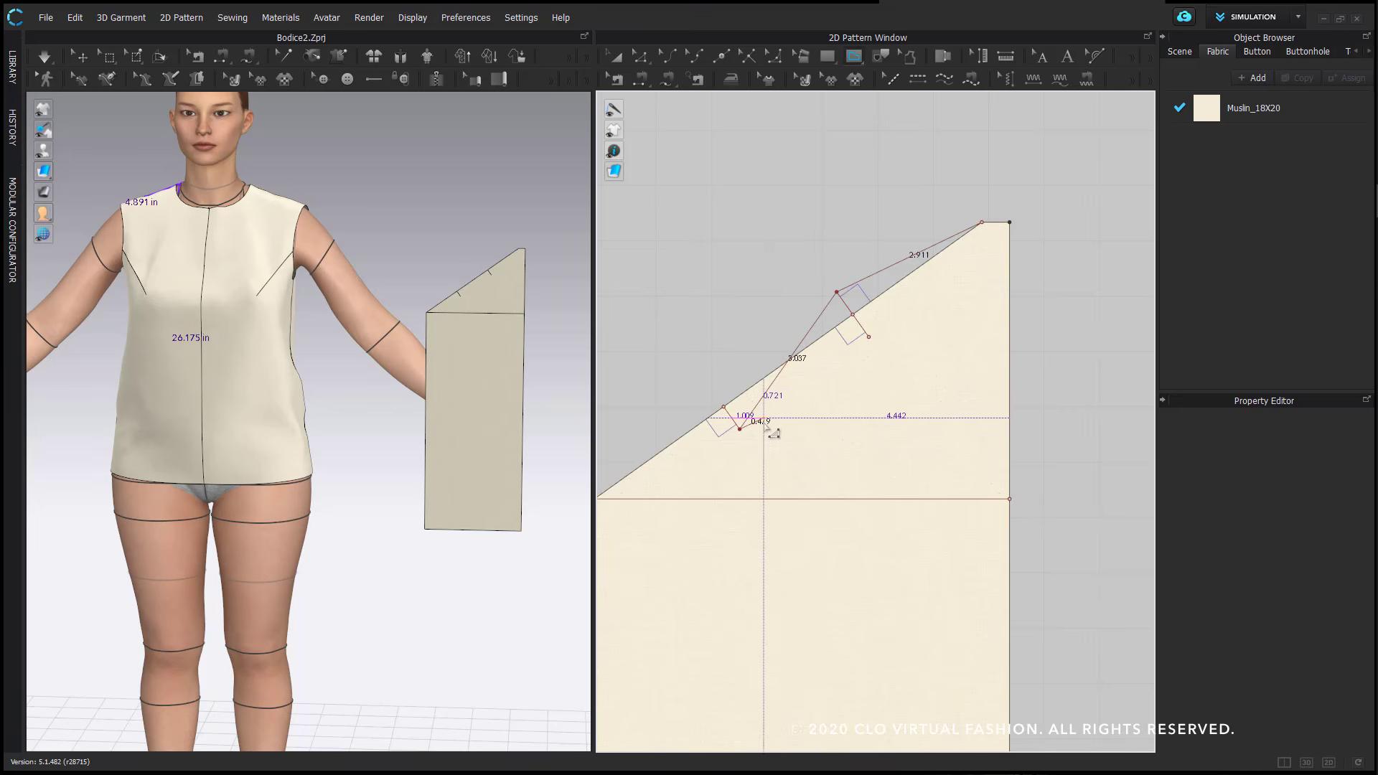
middle_drag(741, 430, 820, 396)
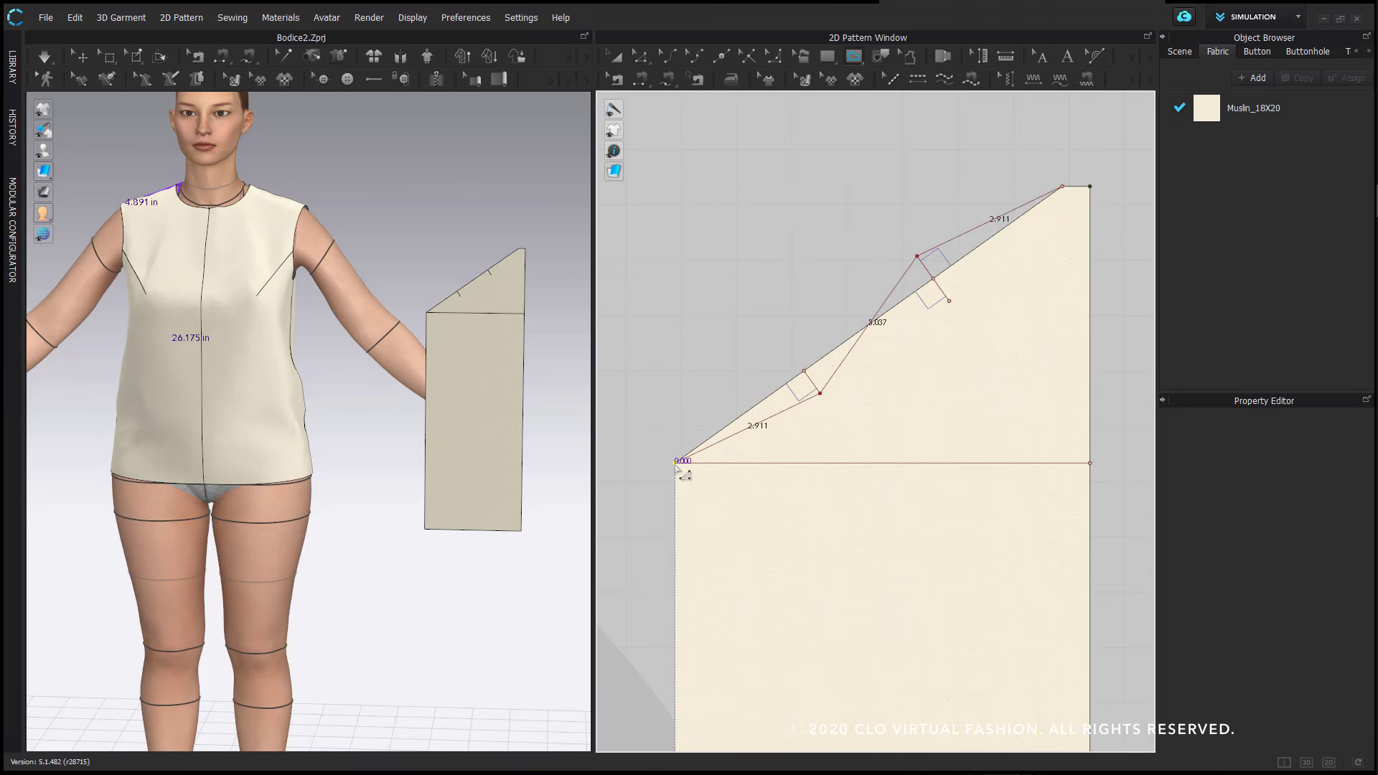
click(675, 463)
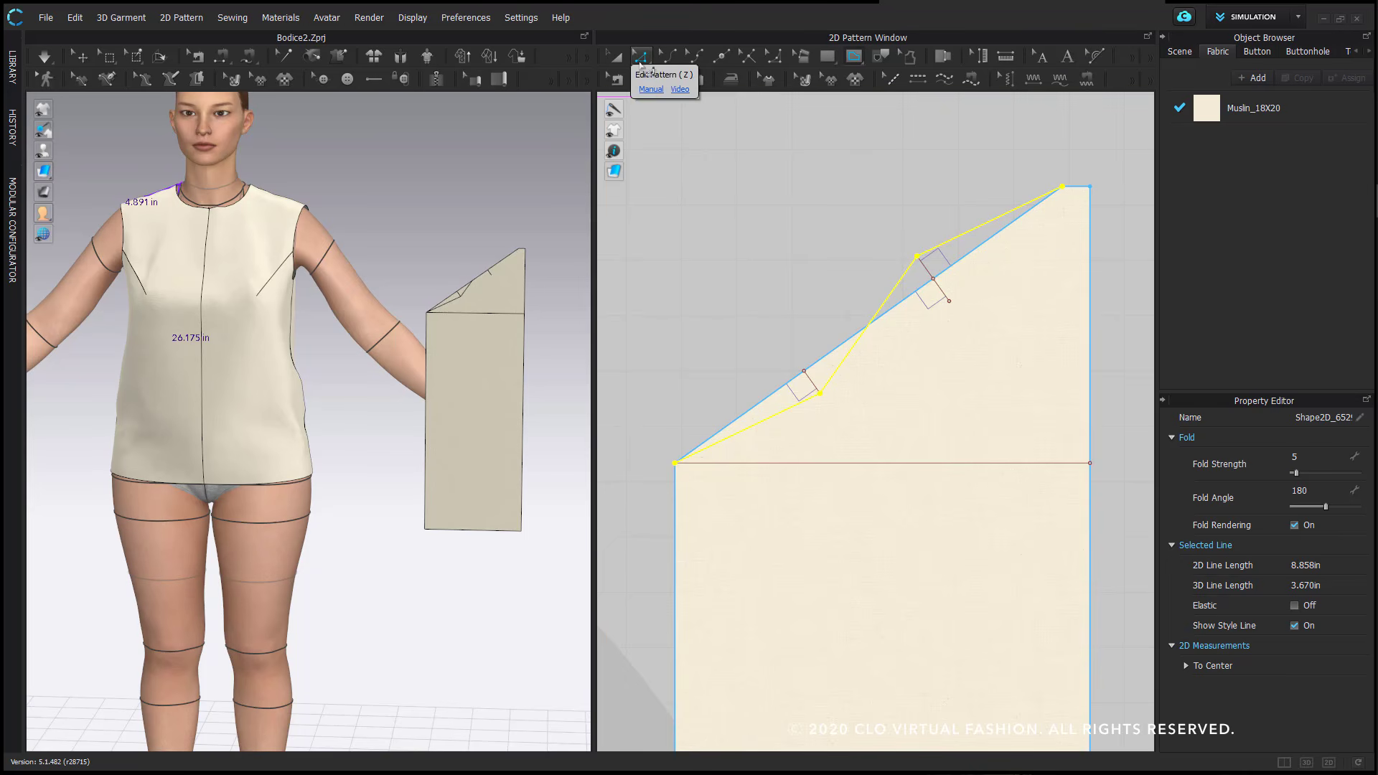
Select both parts of the new line and replace the pattern outline with it.
click(635, 55)
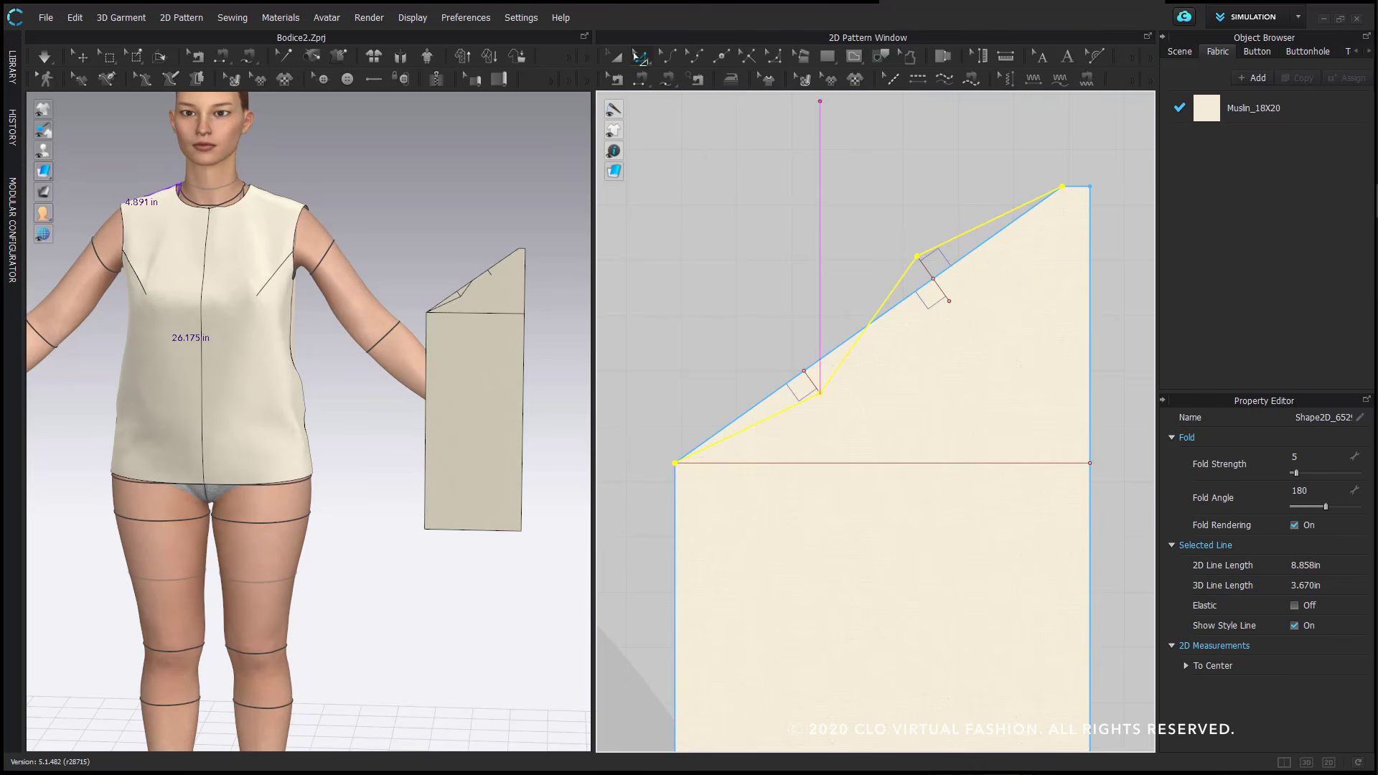
click(980, 245)
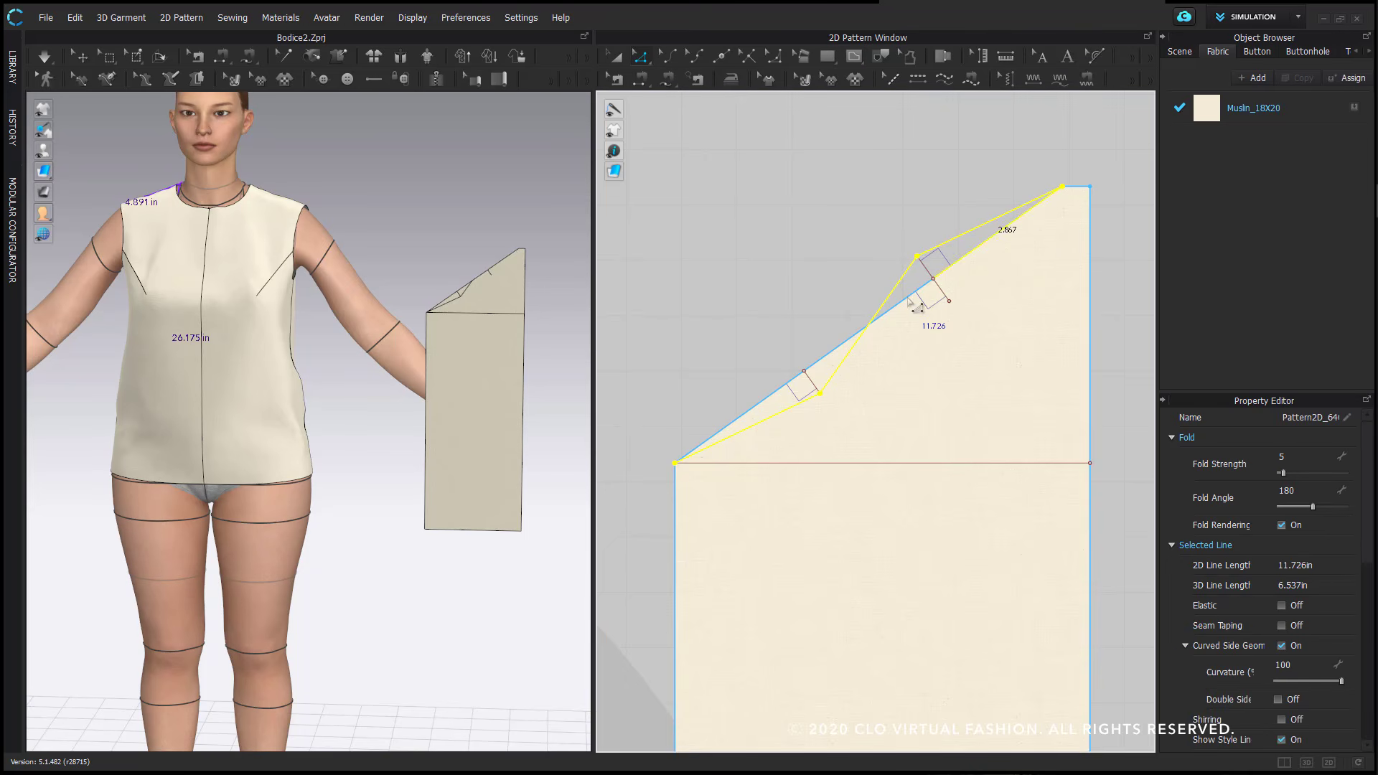
shift+click(798, 379)
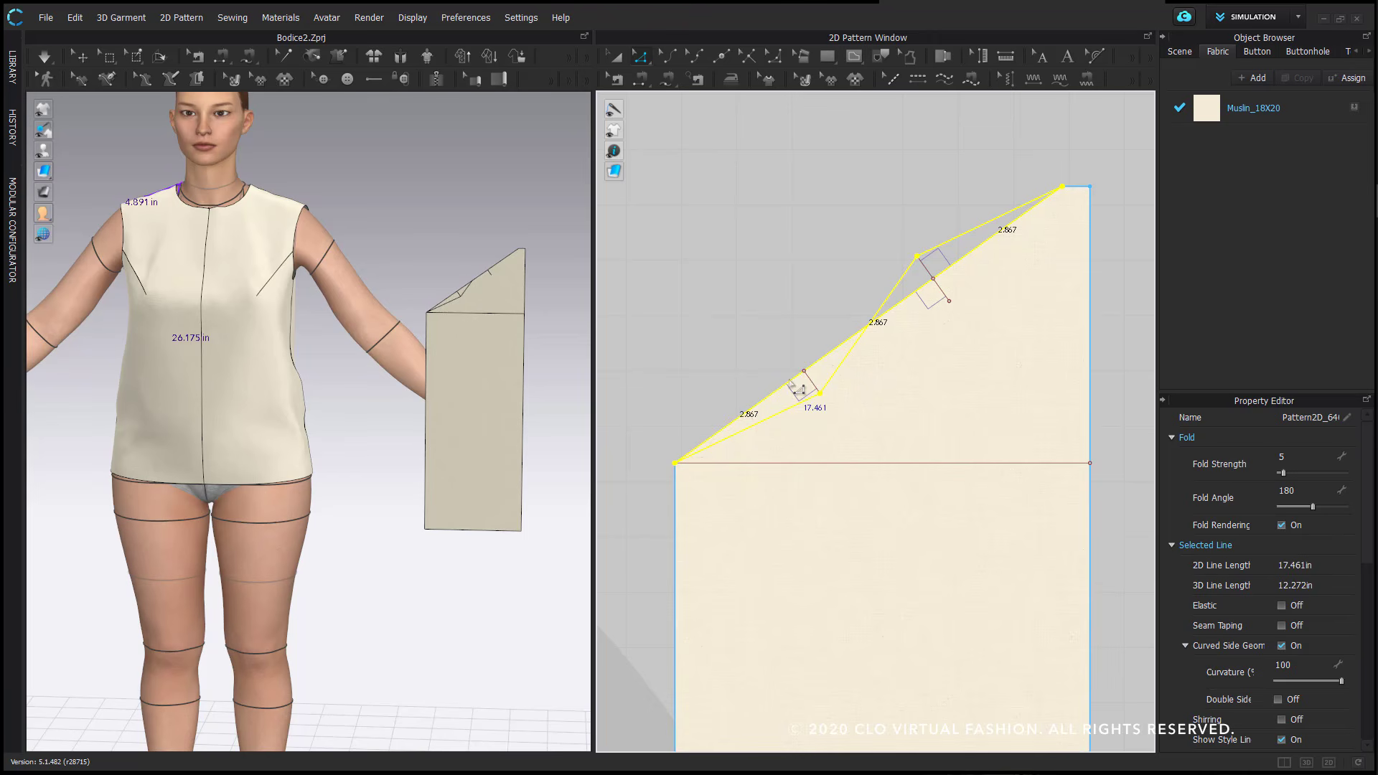
right_click(869, 323)
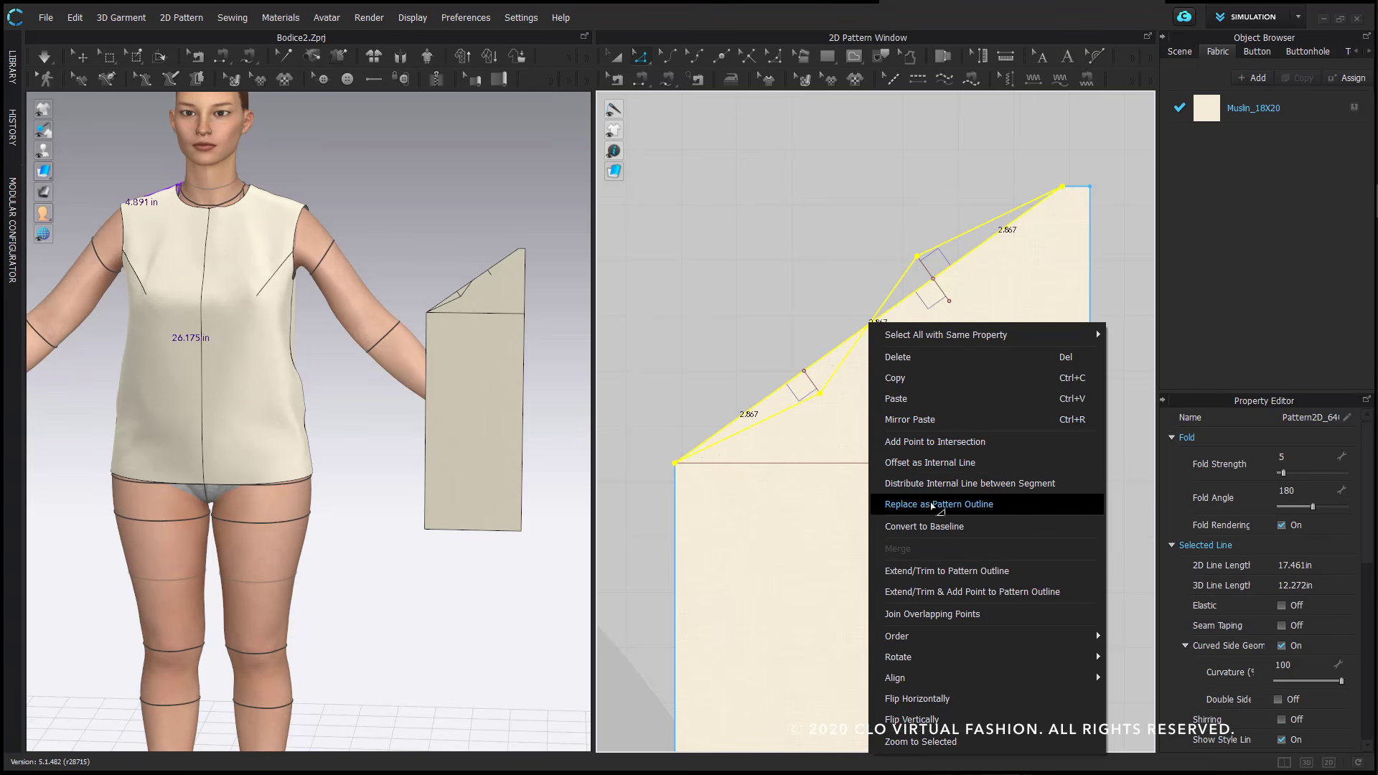
click(933, 504)
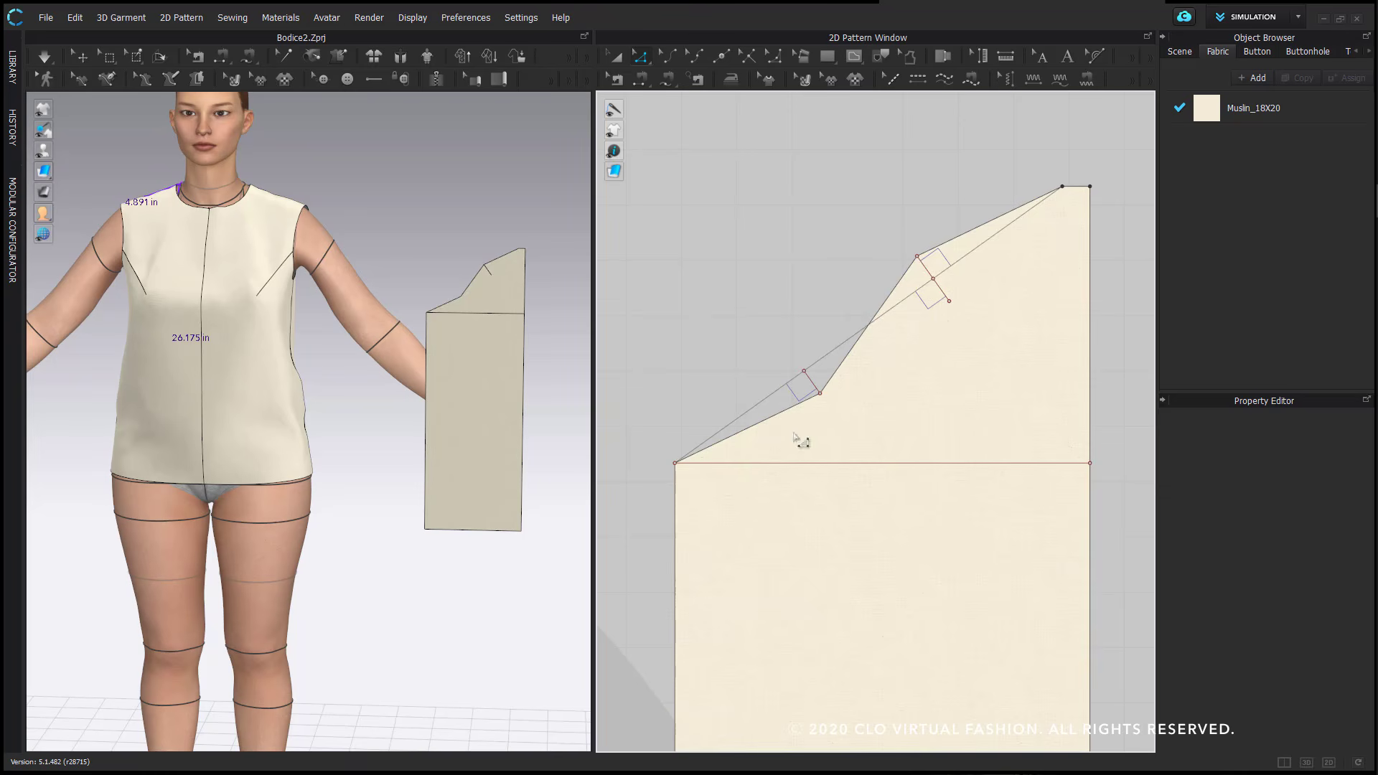
Bend the upper part of the angled cap edge into an outward curve.
scroll(880, 224, down, 2)
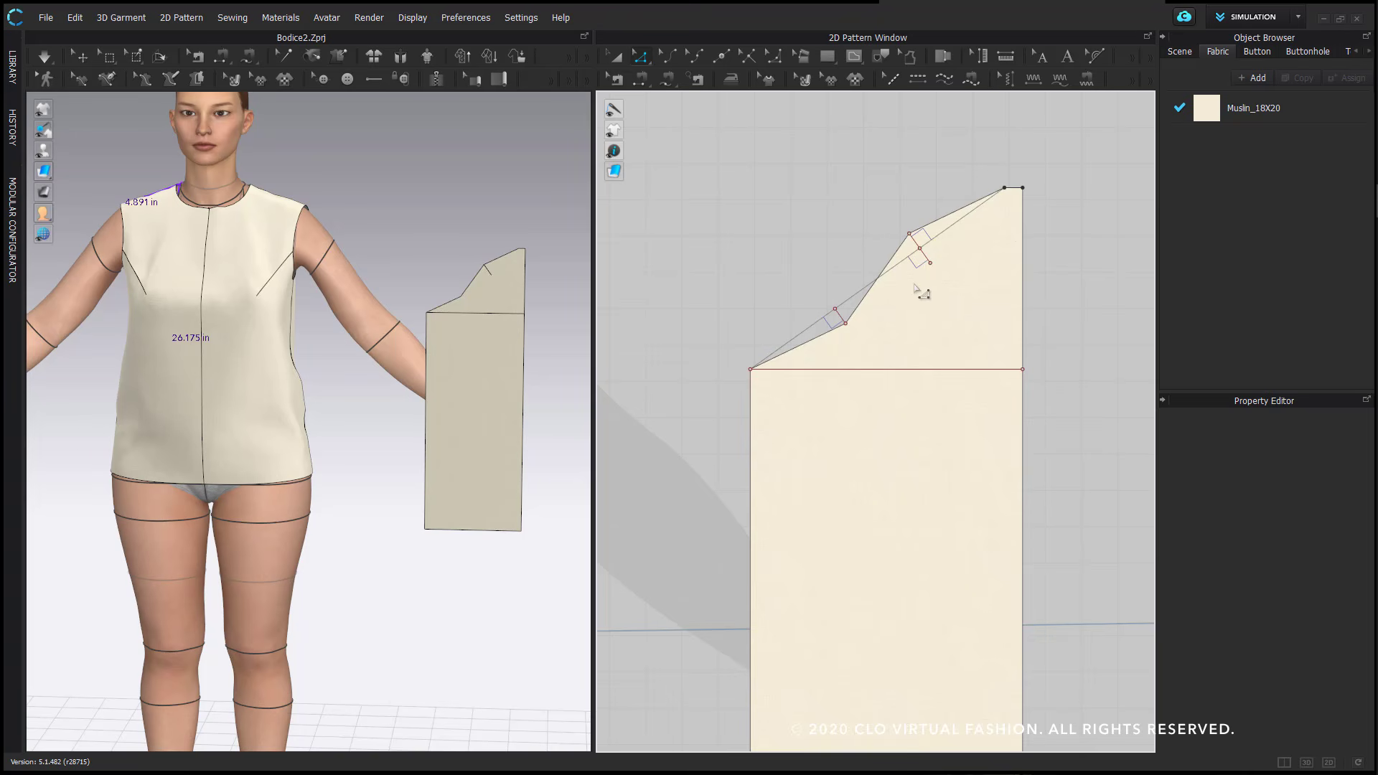
middle_drag(907, 287, 888, 350)
scroll(887, 349, up, 2)
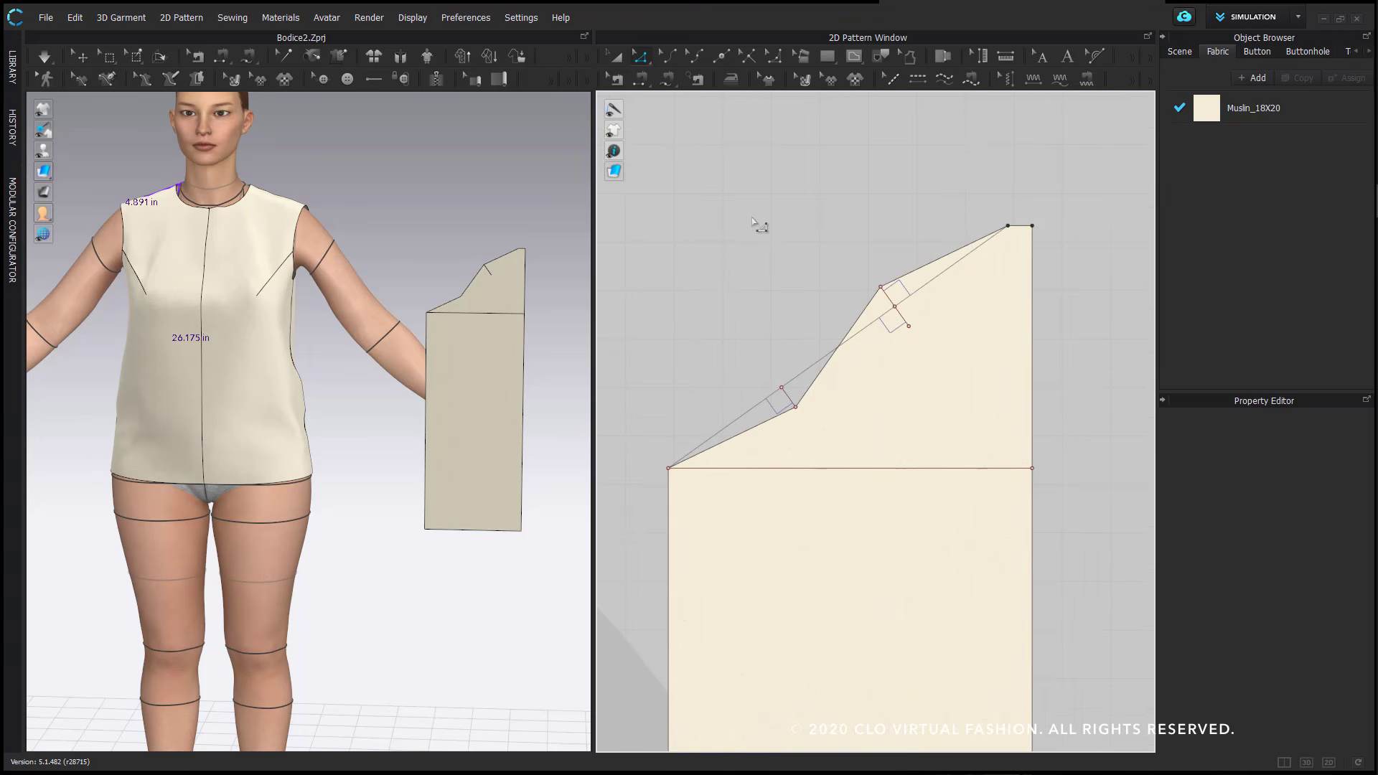
click(694, 55)
scroll(962, 257, up, 2)
drag(779, 349, 769, 344)
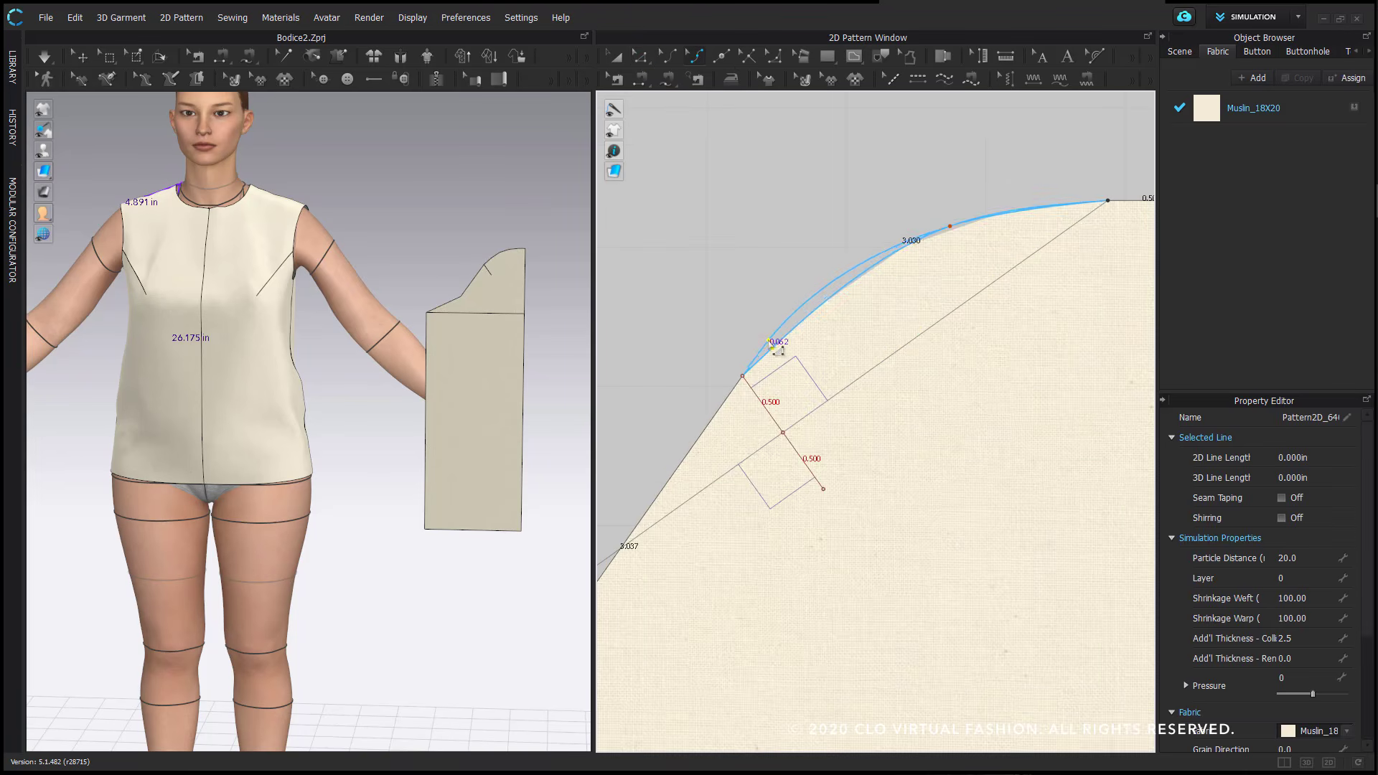
scroll(1010, 230, down, 3)
middle_drag(988, 246, 992, 210)
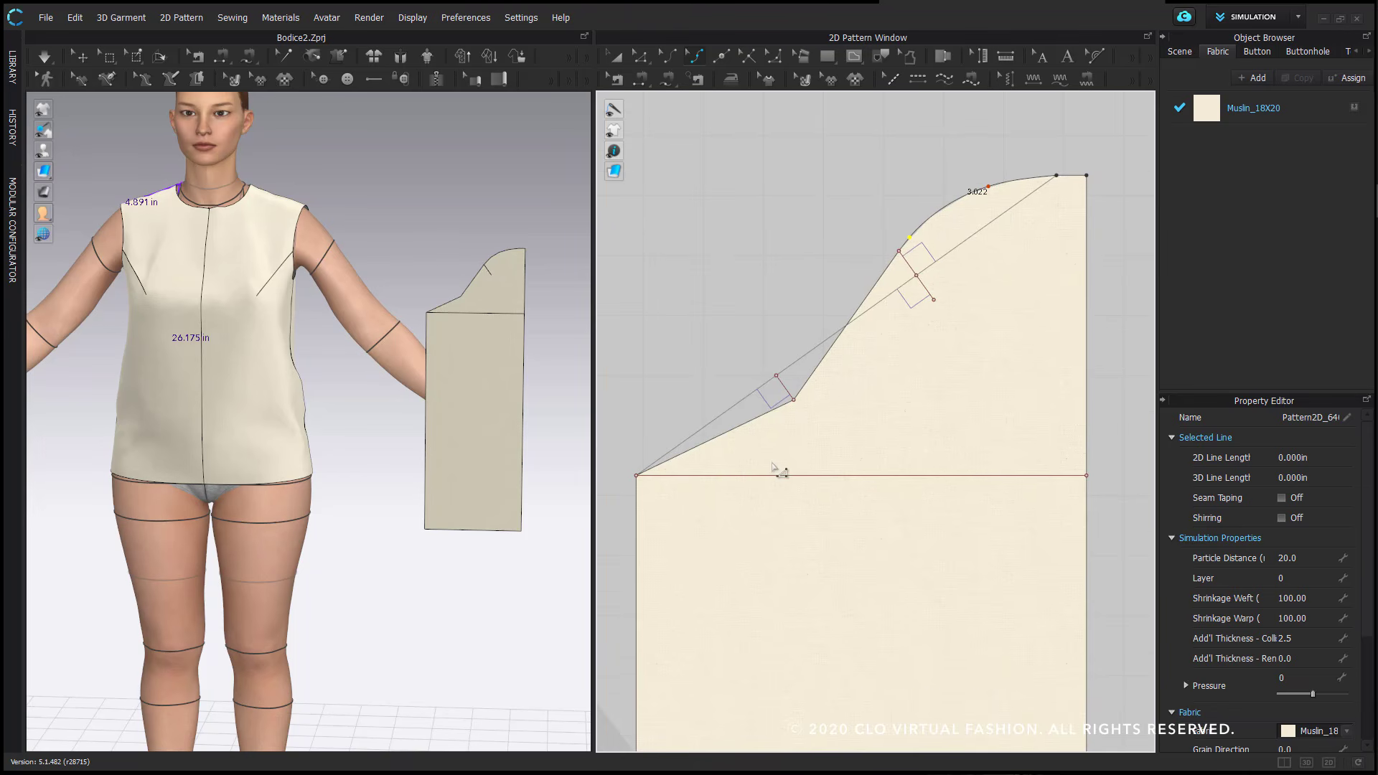
Curve the lower part of the cap inward and refine it near the lower corner.
mouse_move(753, 428)
mouse_down()
mouse_move(768, 448)
mouse_move(747, 448)
mouse_up()
scroll(769, 452, up, 2)
scroll(746, 449, down, 3)
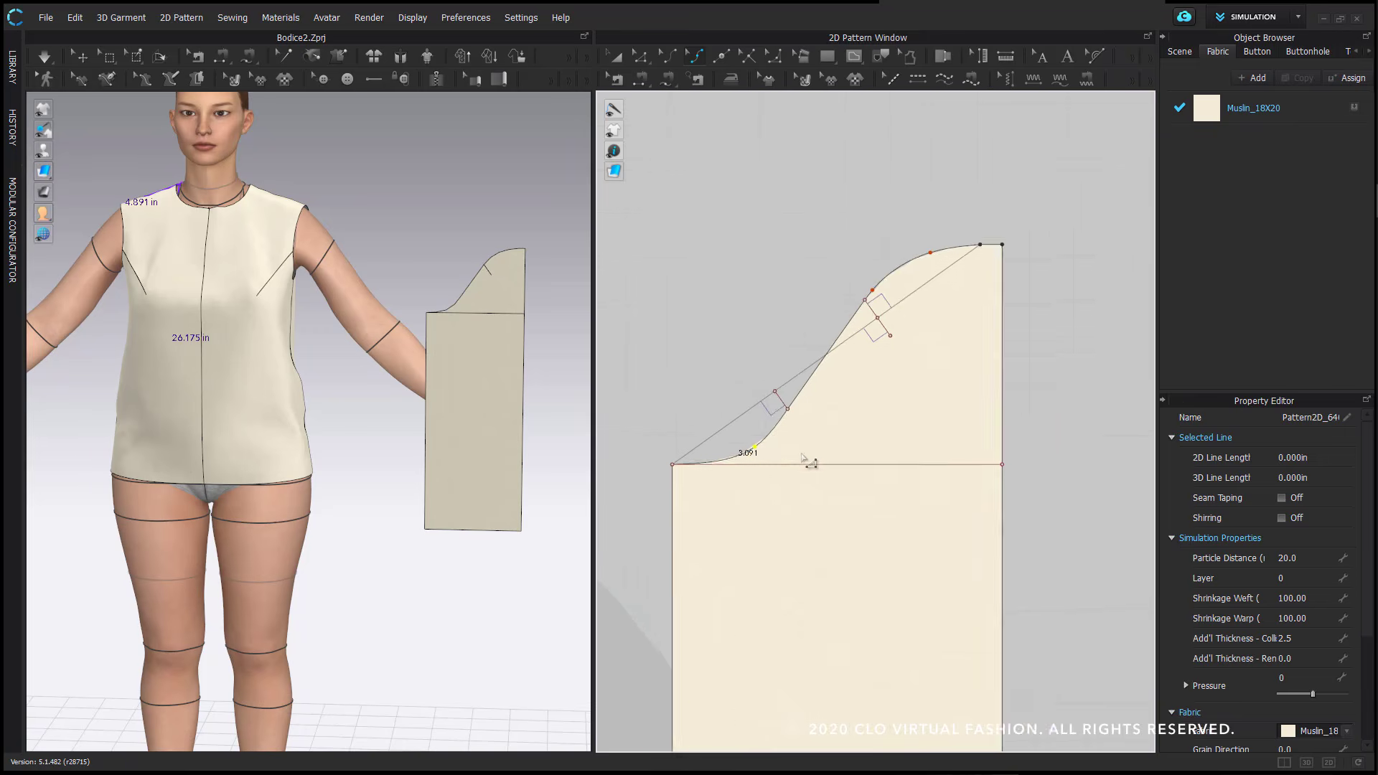
scroll(779, 468, up, 5)
drag(778, 467, 786, 472)
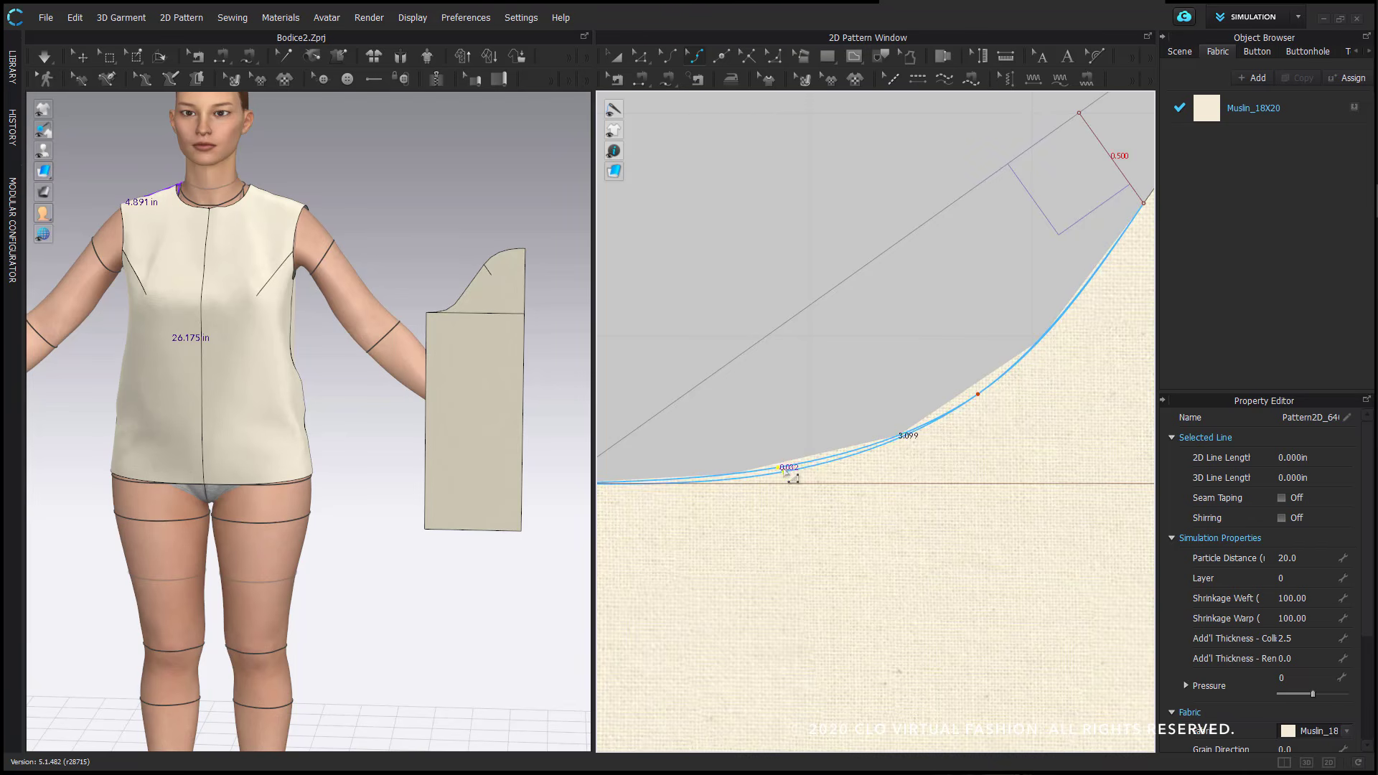
middle_drag(747, 475, 927, 434)
scroll(814, 457, up, 4)
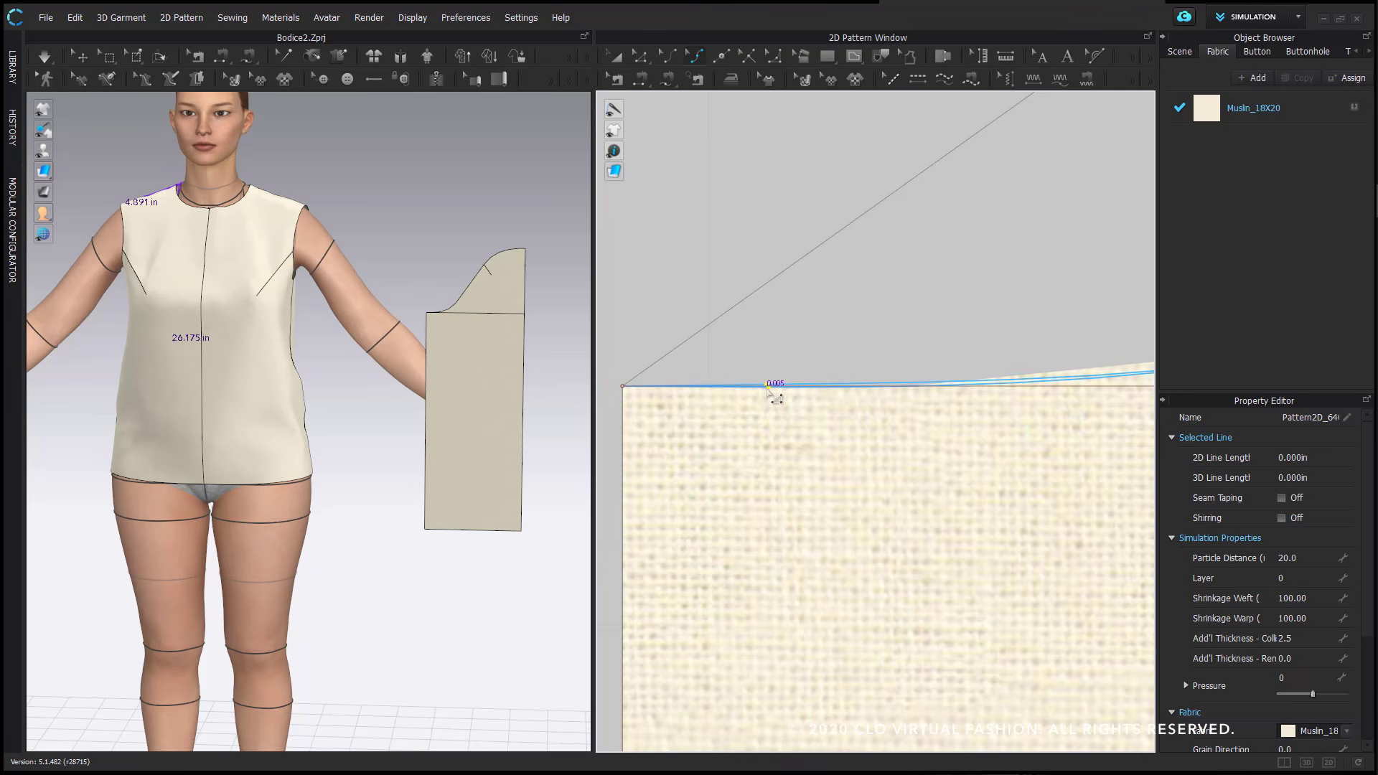
scroll(816, 390, down, 3)
scroll(918, 392, down, 1)
middle_drag(1141, 289, 965, 293)
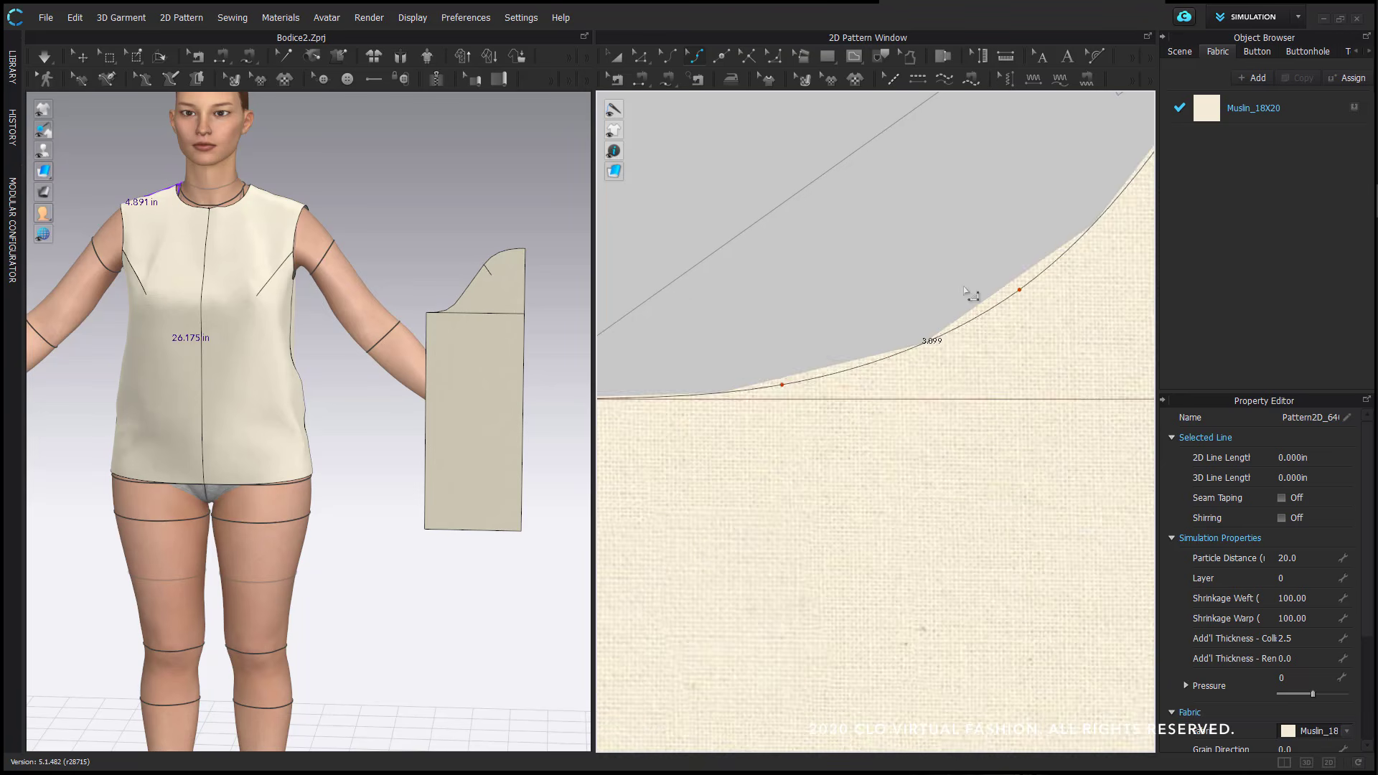
middle_drag(1132, 244, 877, 357)
scroll(940, 317, down, 3)
scroll(906, 321, down, 2)
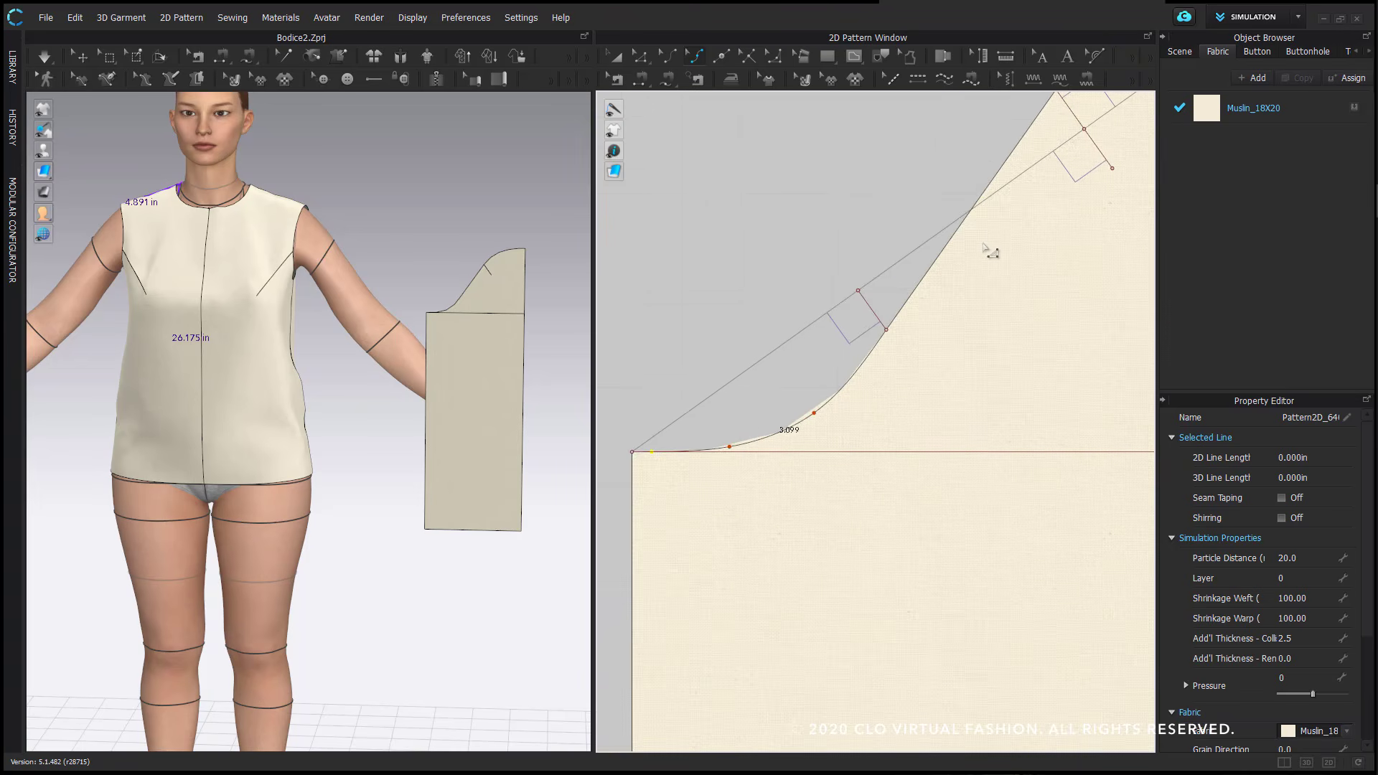
middle_drag(982, 245, 889, 355)
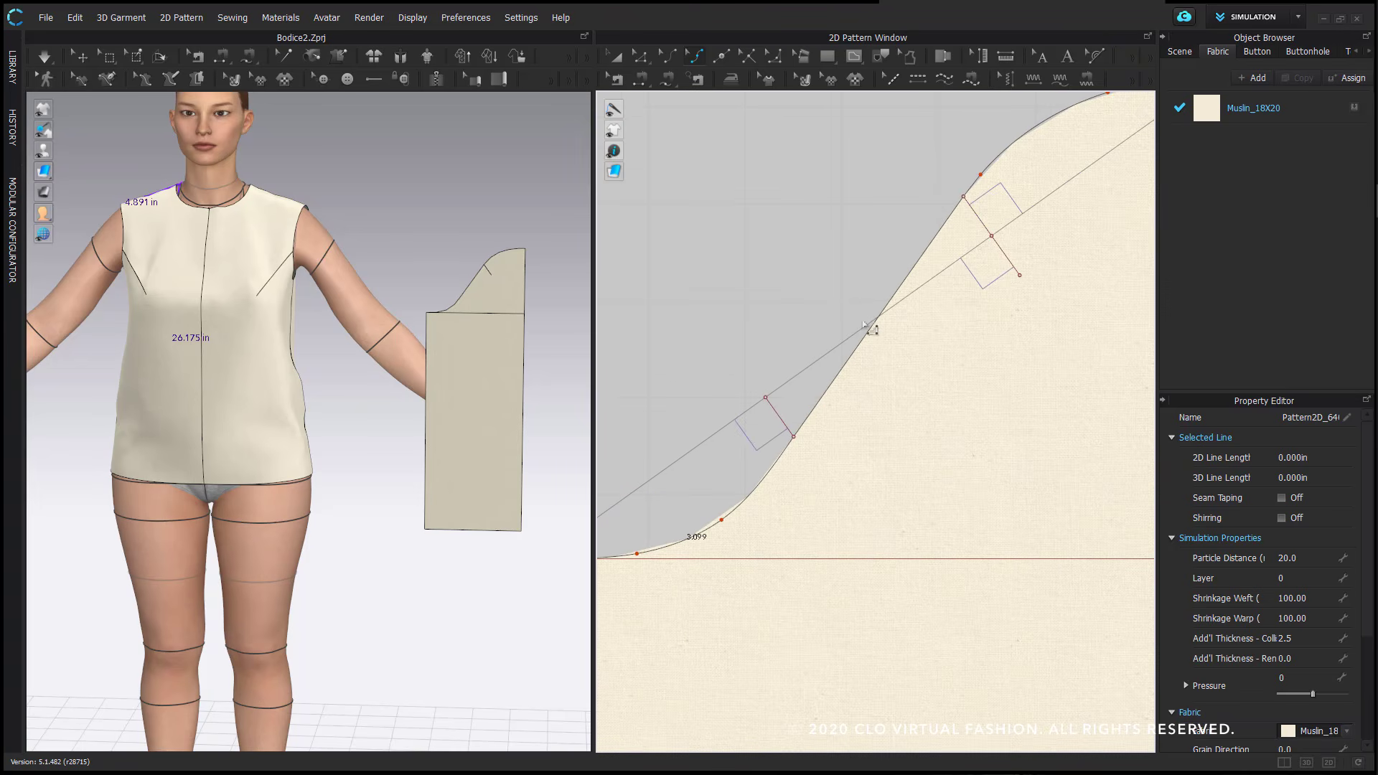
scroll(971, 221, down, 1)
scroll(862, 359, down, 2)
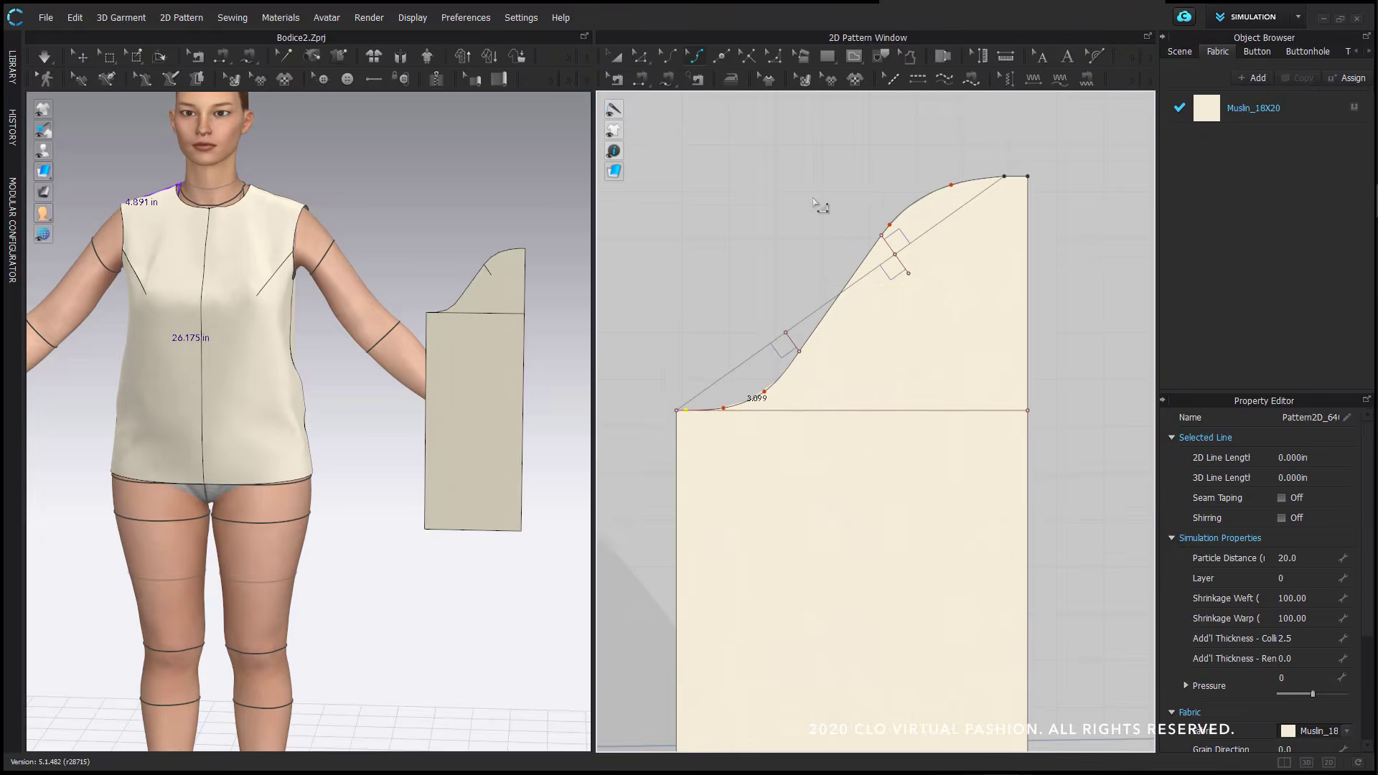
Select the pattern piece and remove its reference line.
click(619, 57)
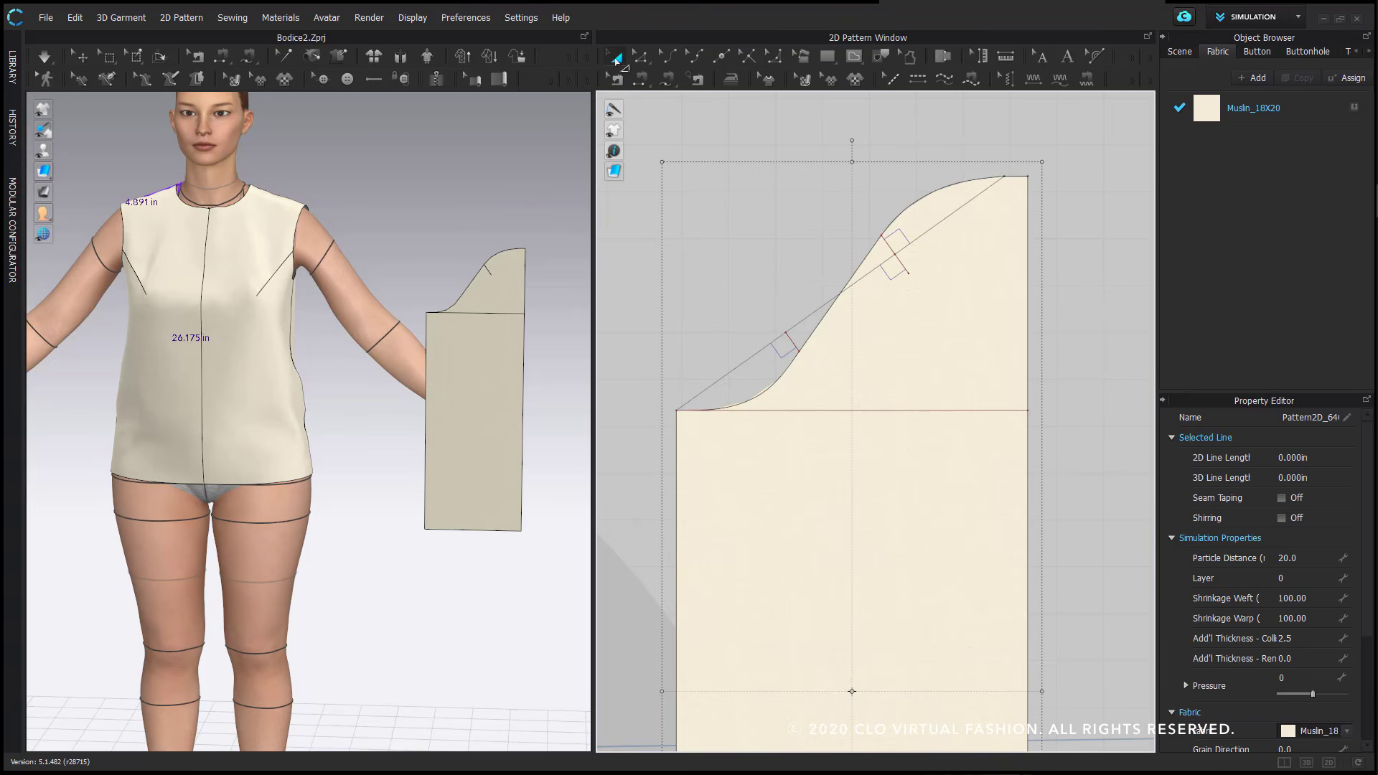
click(921, 352)
click(922, 352)
right_click(922, 353)
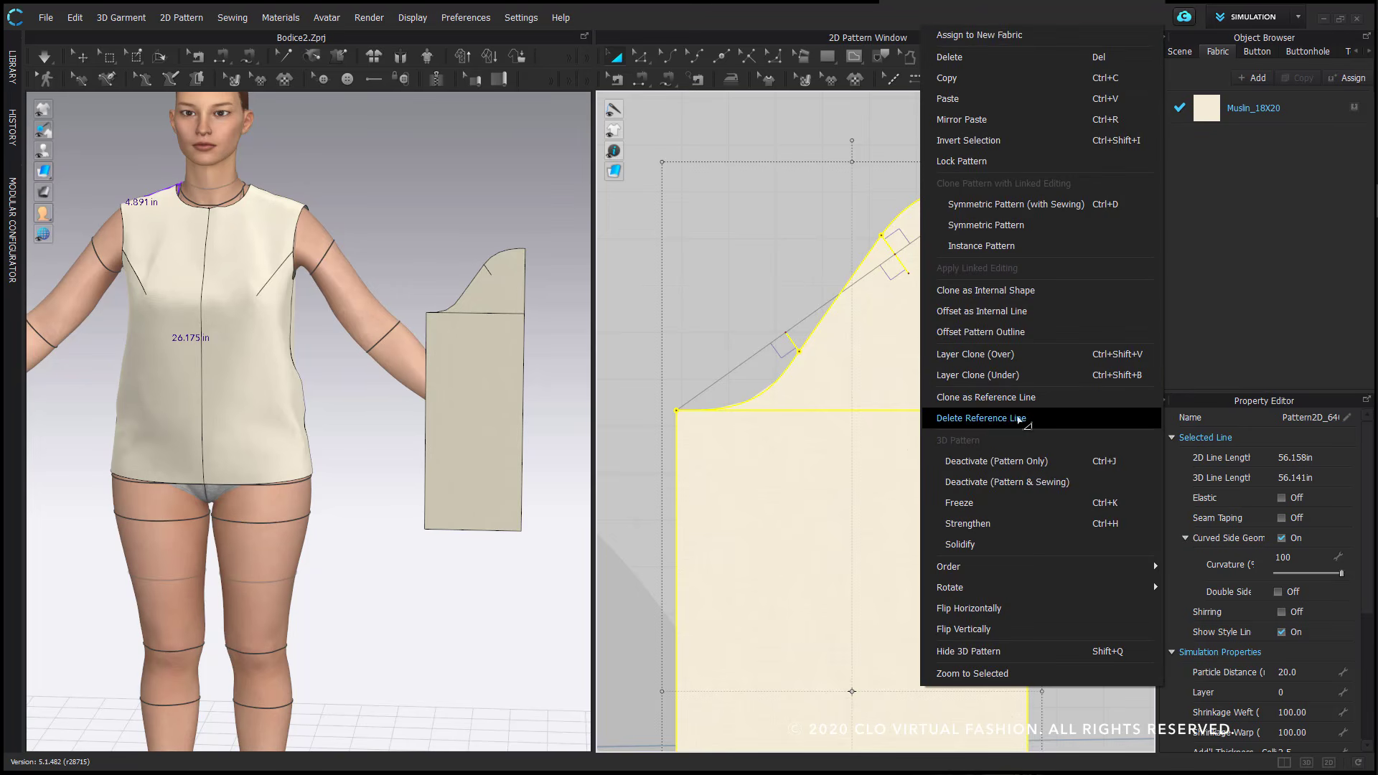
click(1020, 419)
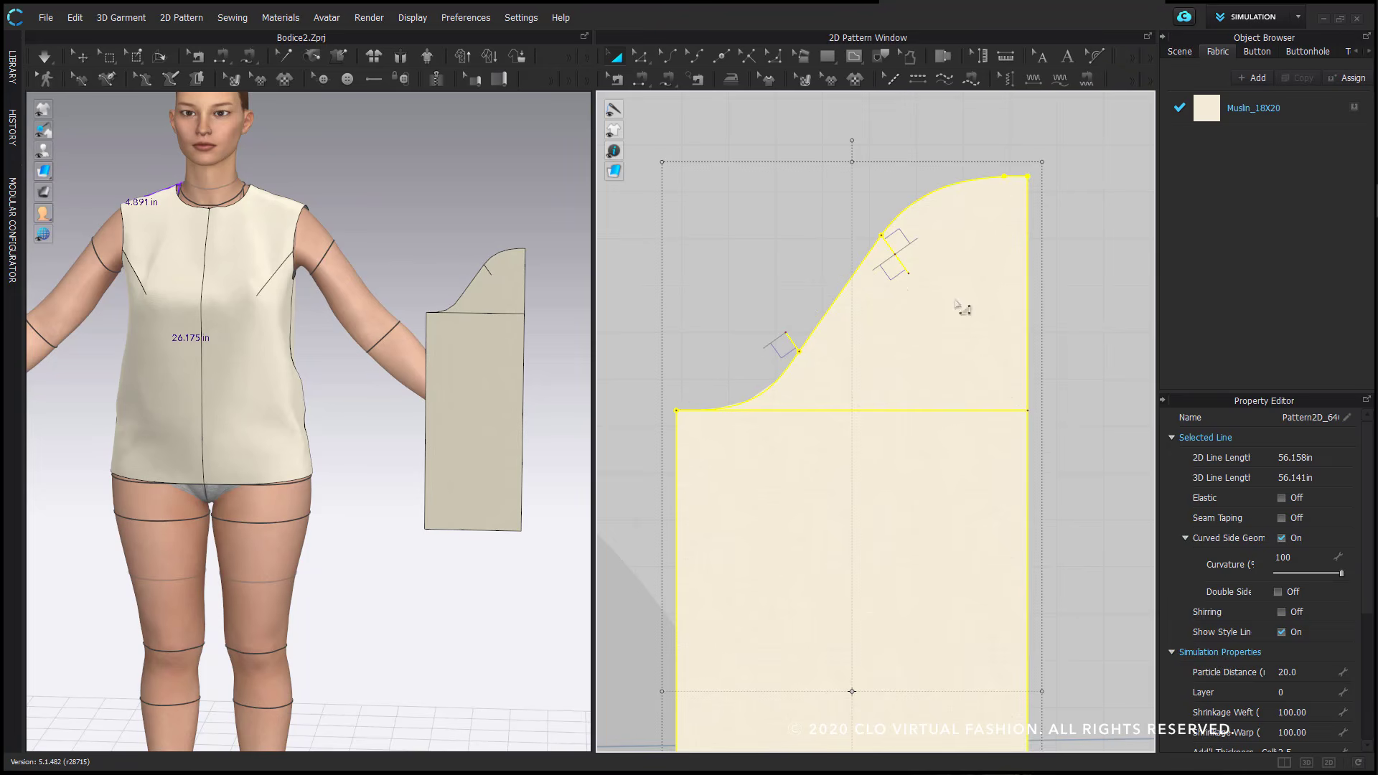
Lock all pattern outlines and delete the perpendicular notch lines on the curved cap.
click(815, 175)
right_click(808, 170)
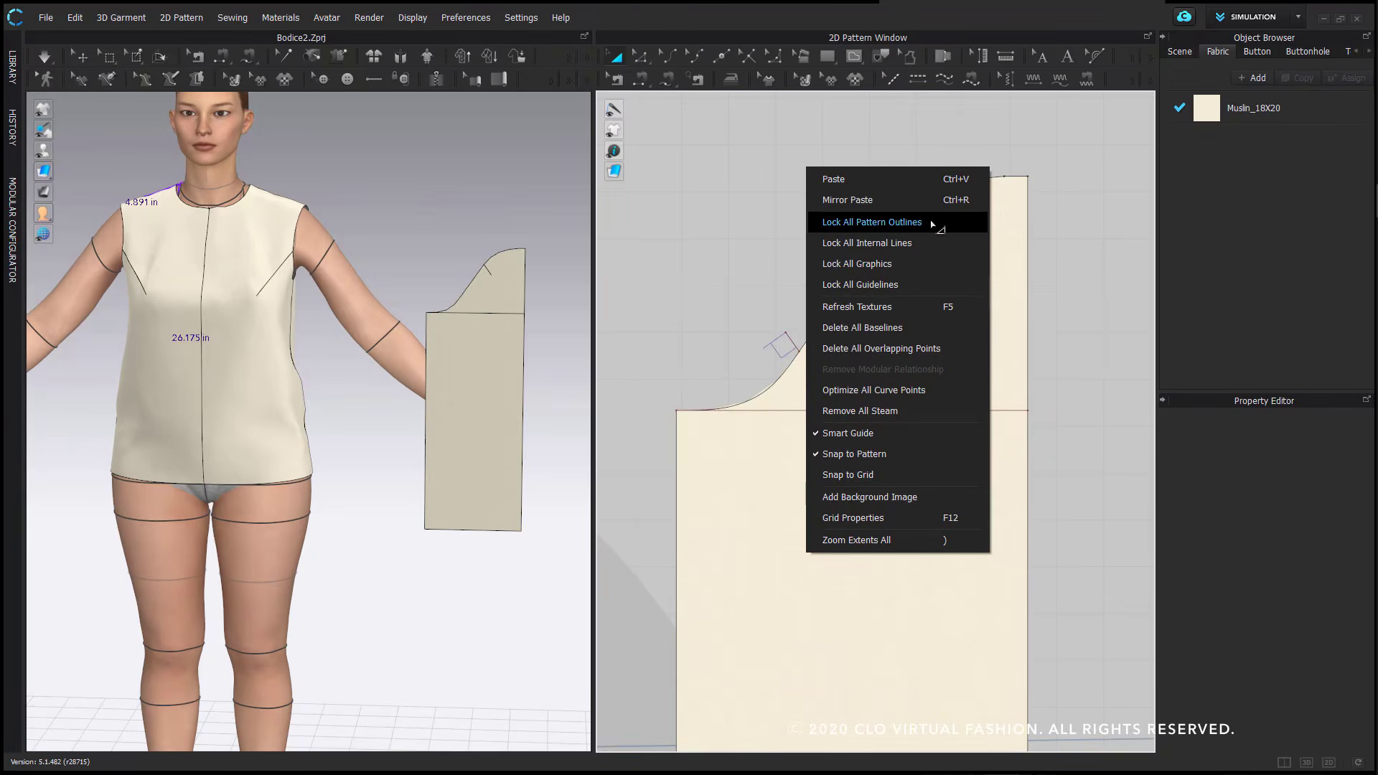
click(938, 224)
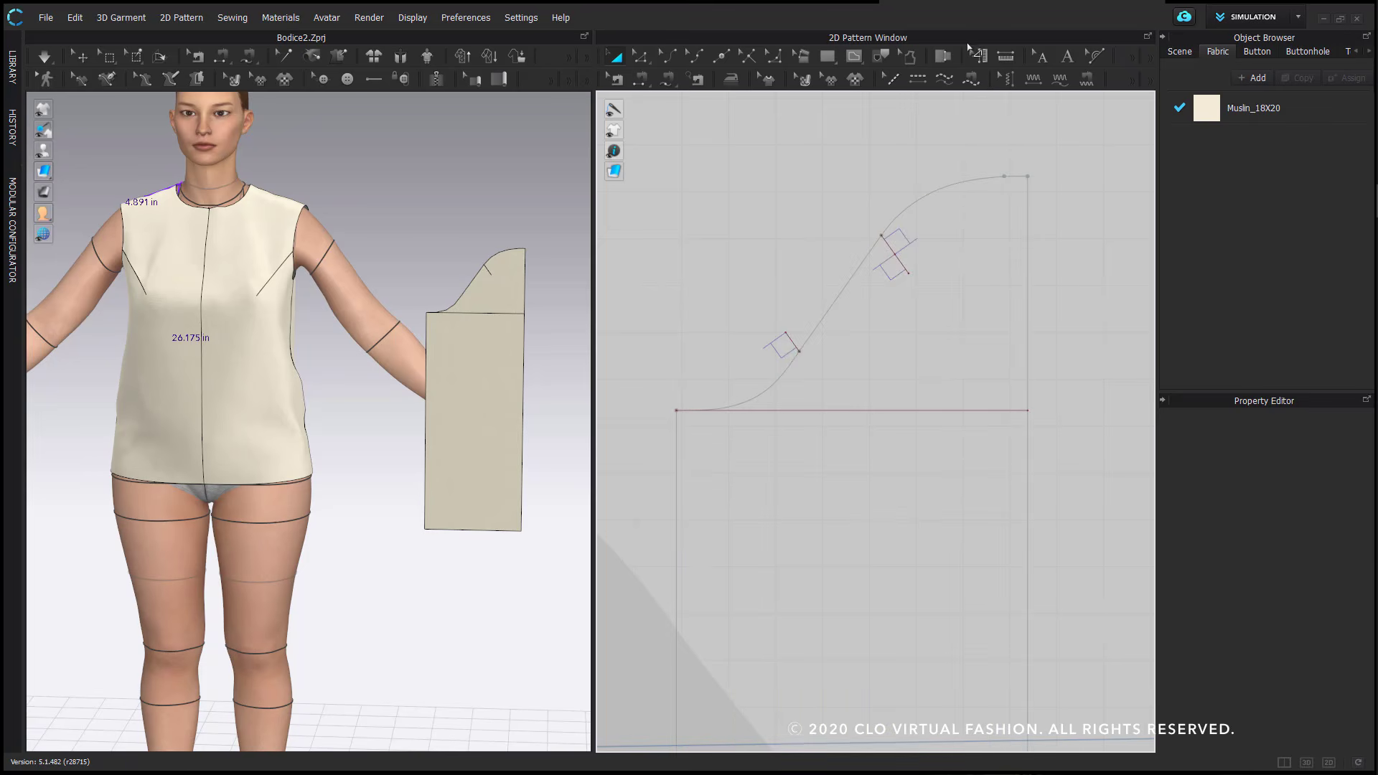
drag(721, 194, 1003, 385)
key(Delete)
Unlock all pattern outlines, then marquee-select the left bodice's armhole lines.
right_click(825, 166)
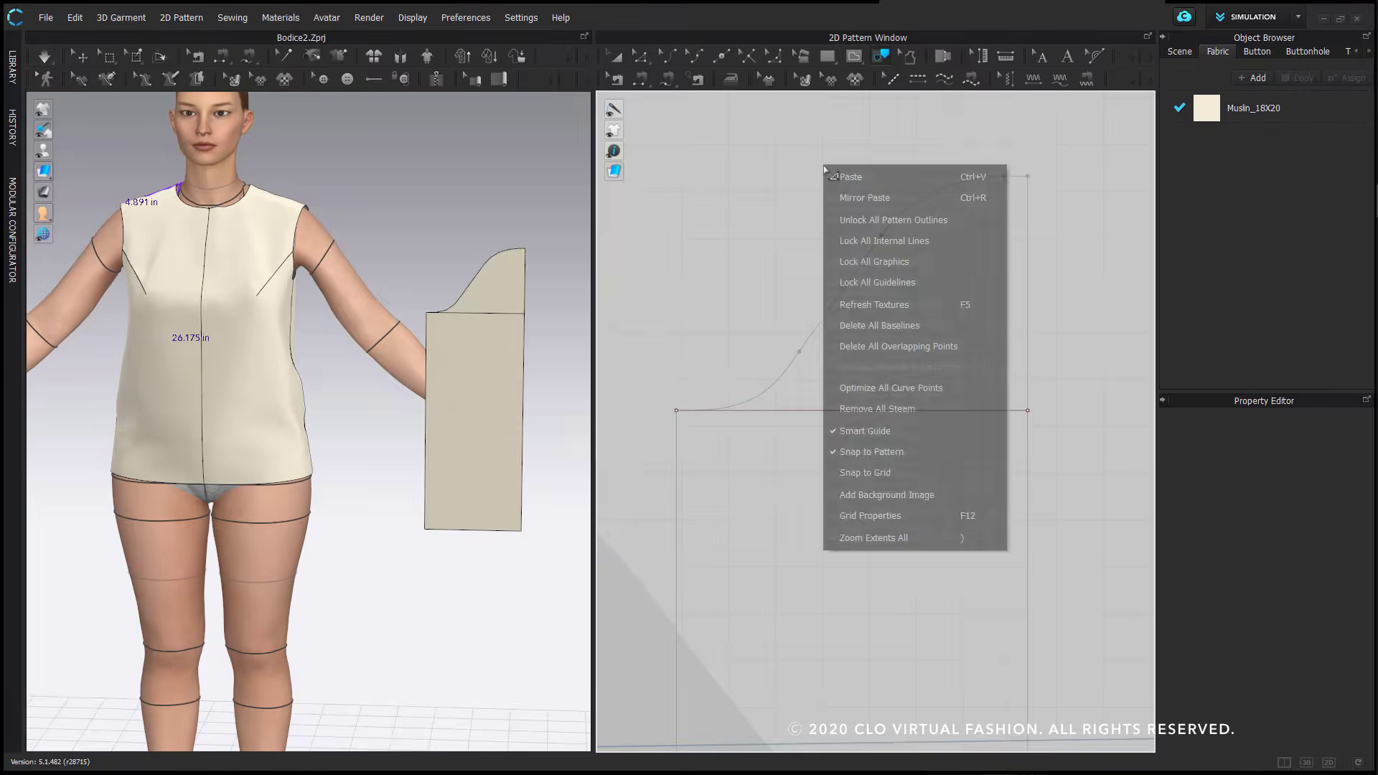
click(892, 221)
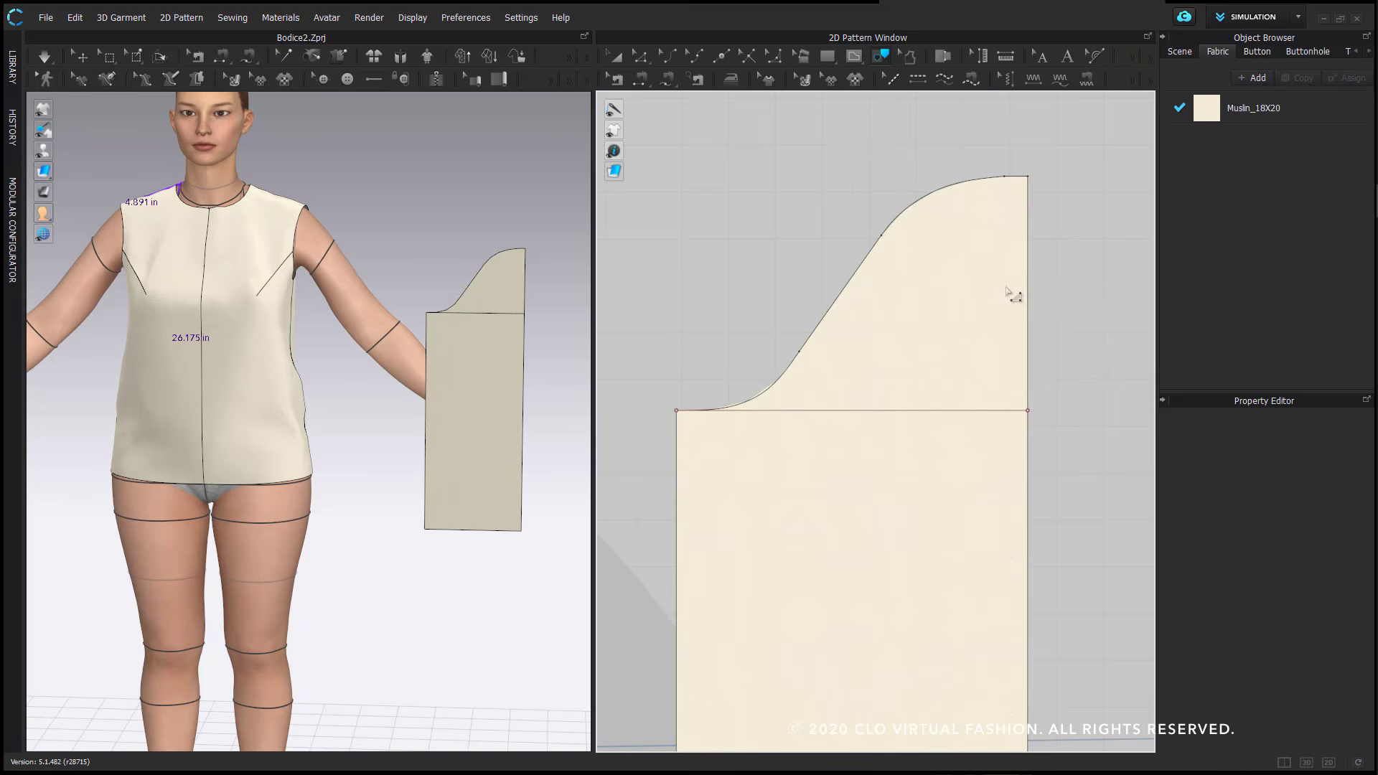
scroll(739, 223, down, 3)
drag(755, 185, 622, 407)
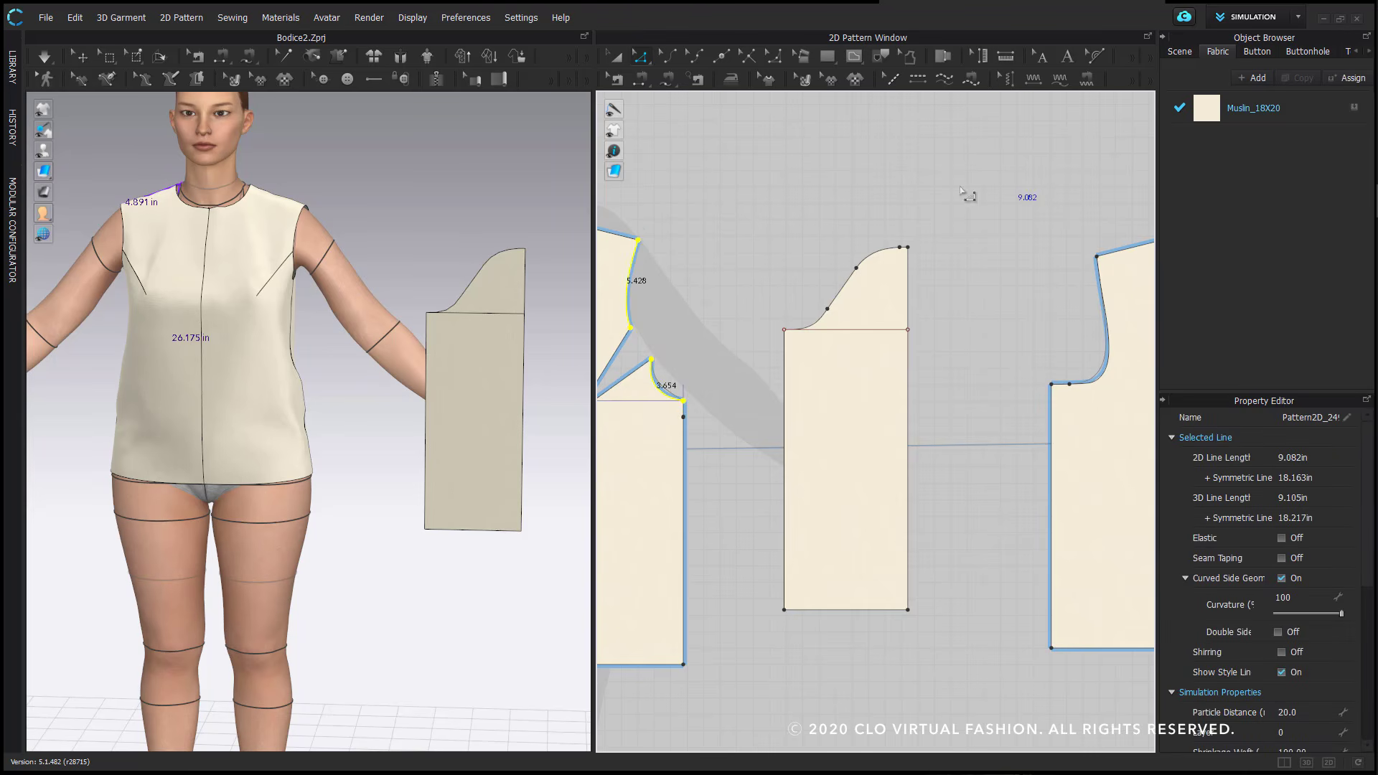
Select the right bodice armhole and the sleeve cap curve to read their lengths (cap 9.658 in).
drag(954, 205, 1118, 403)
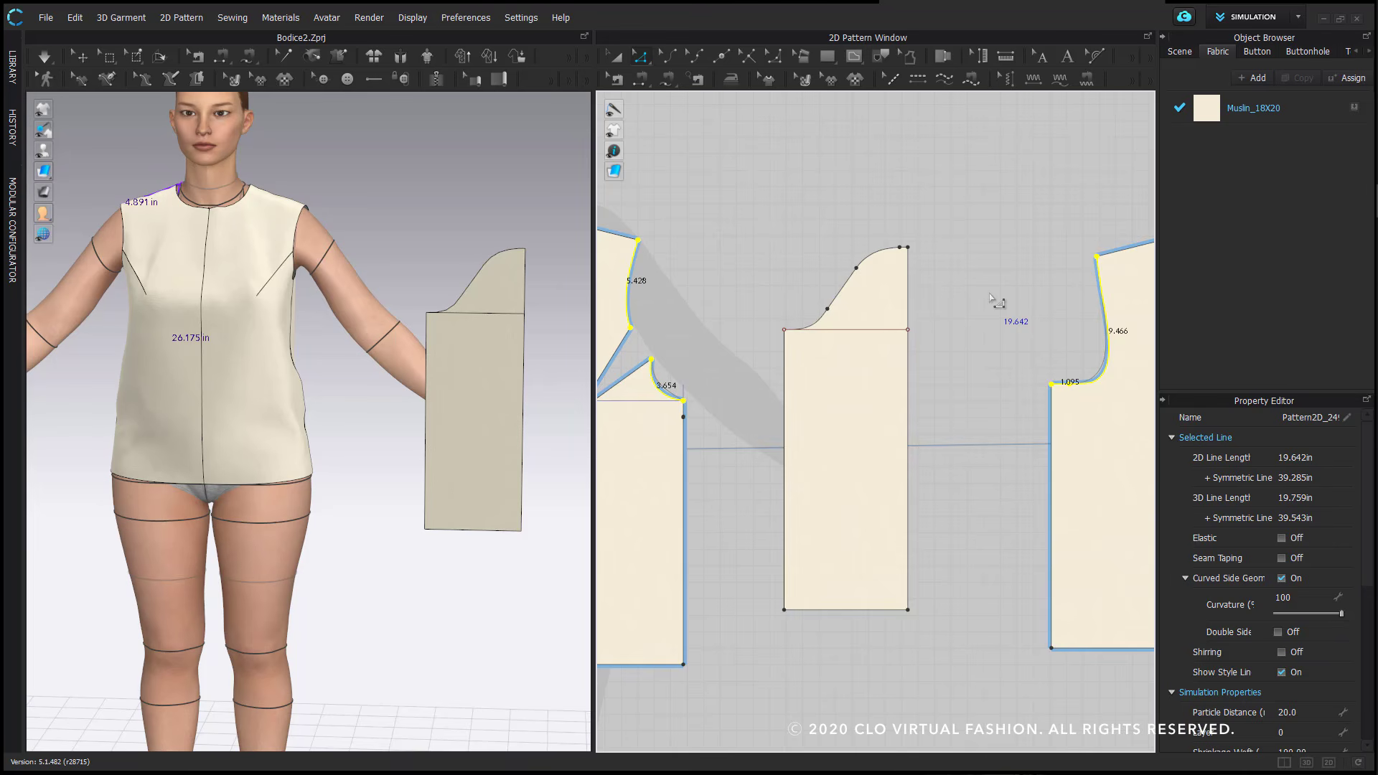
scroll(991, 300, up, 2)
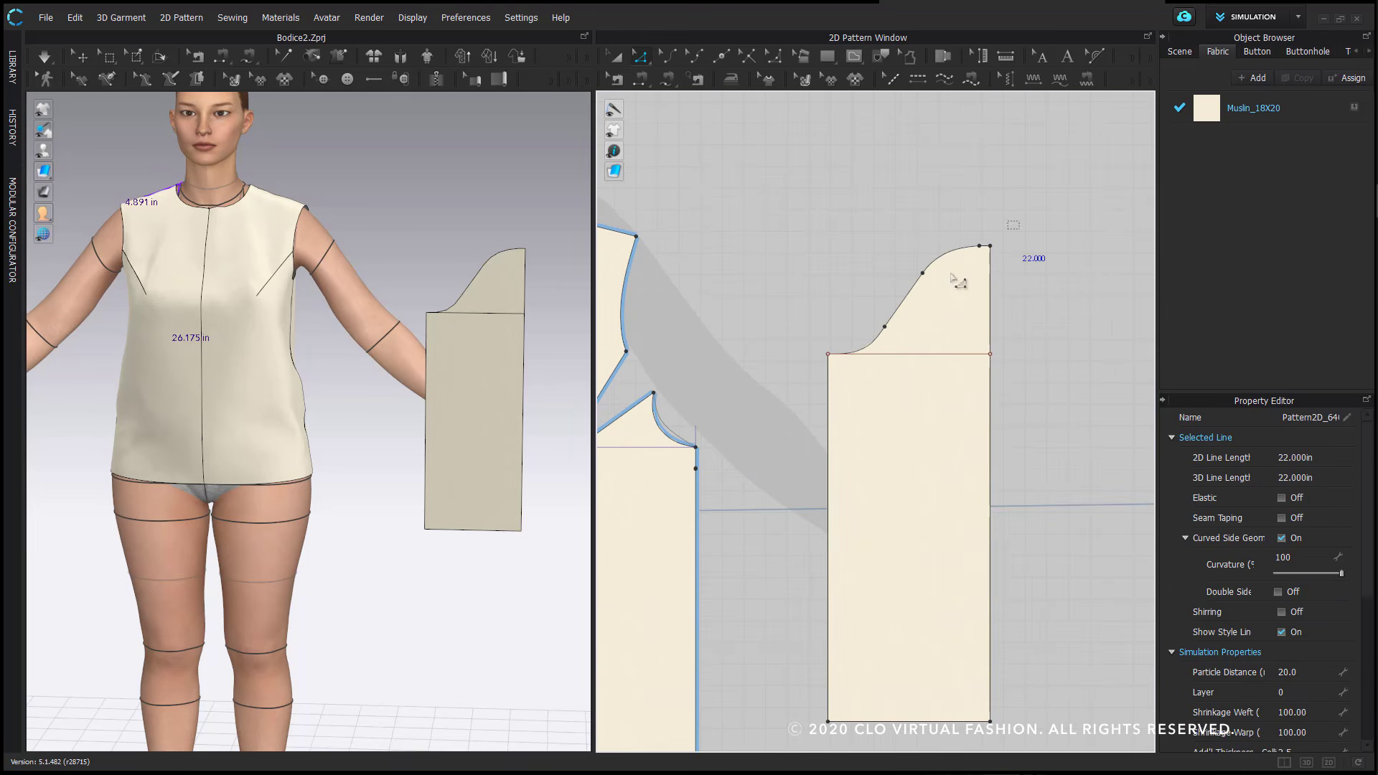
drag(1019, 221, 792, 383)
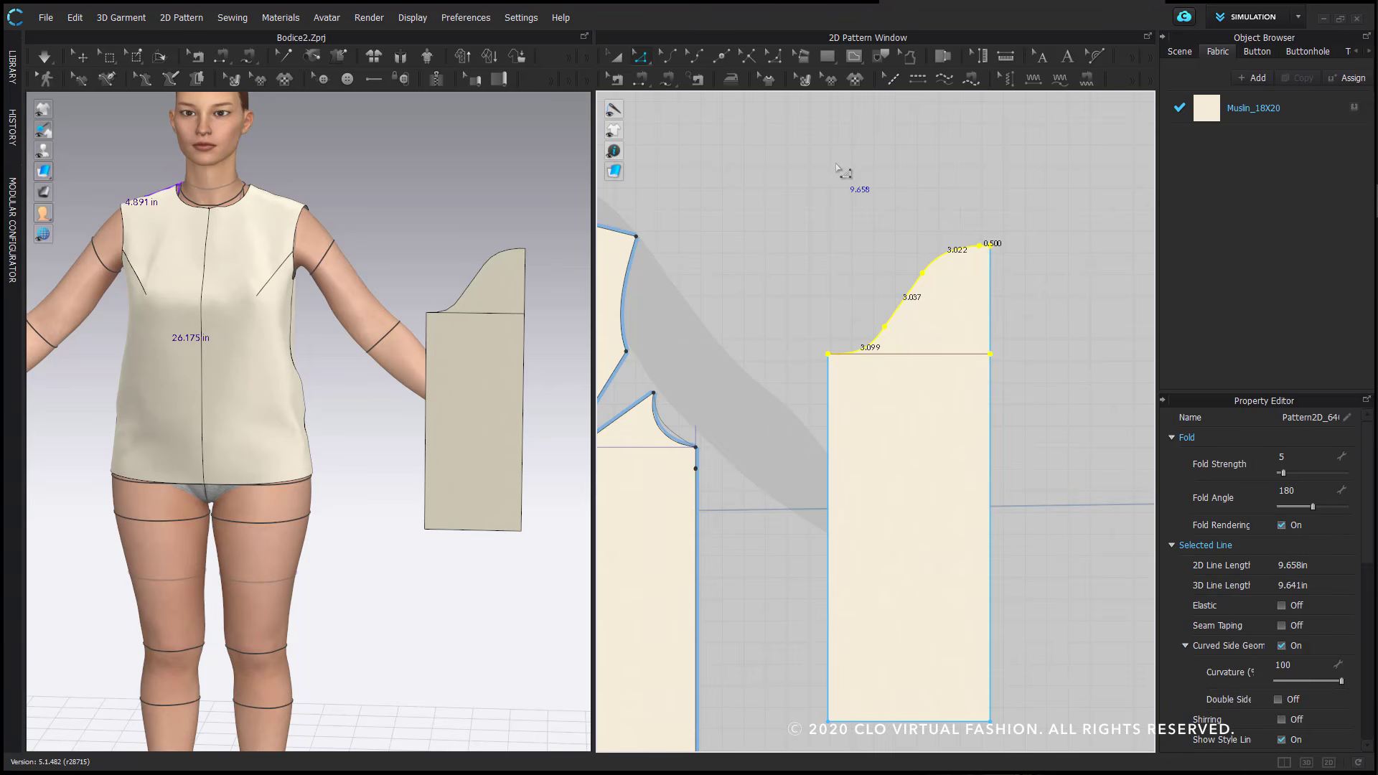
Select the sleeve cap's top curve and drag it upward about 1.866 in.
click(845, 204)
scroll(862, 222, down, 2)
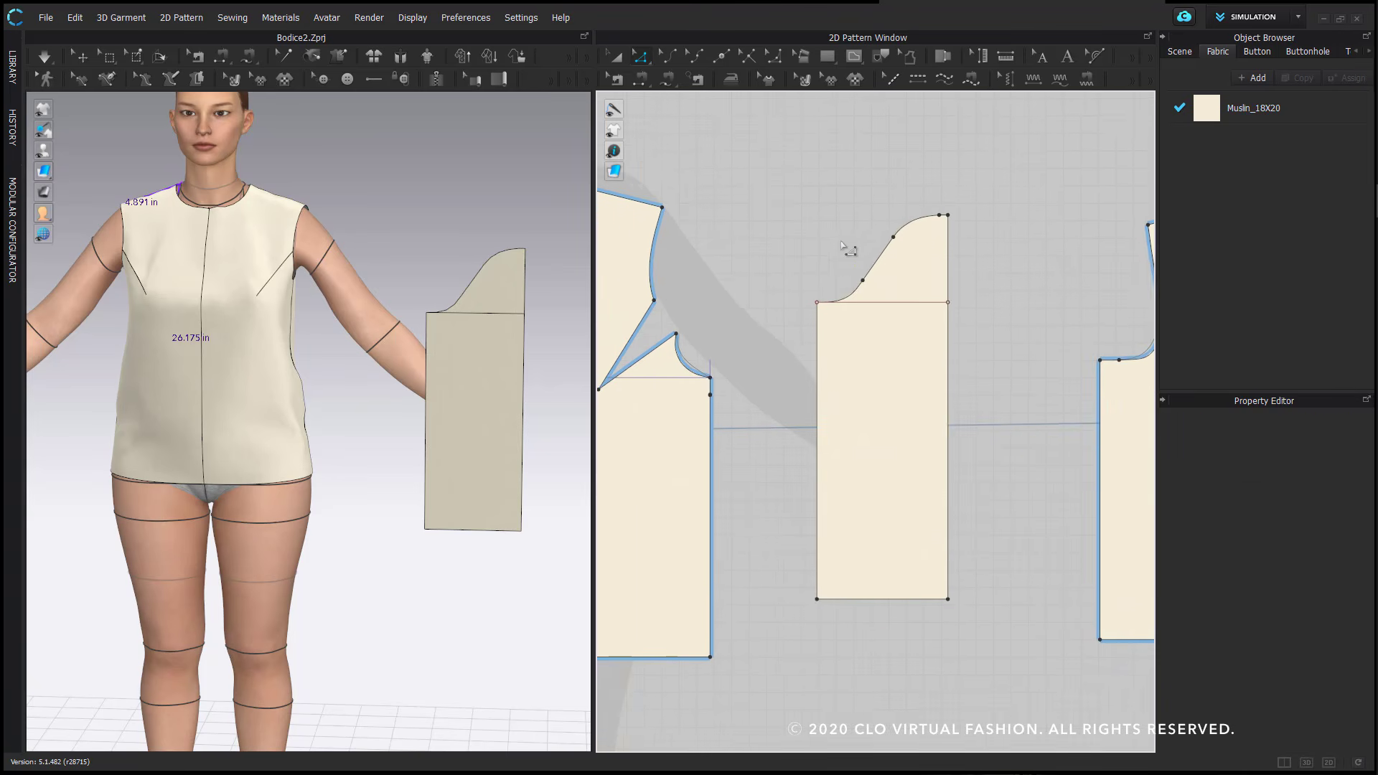
middle_drag(845, 248, 809, 271)
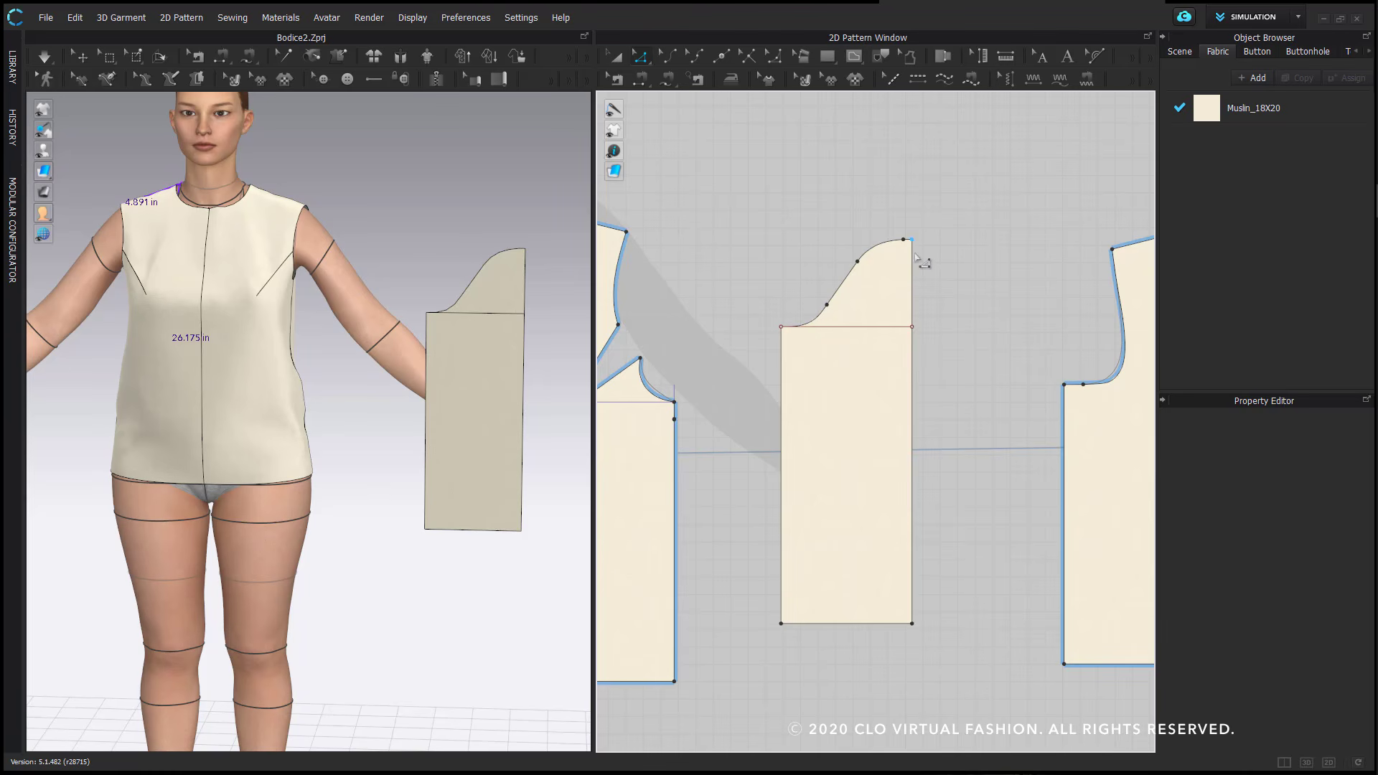
scroll(892, 239, up, 3)
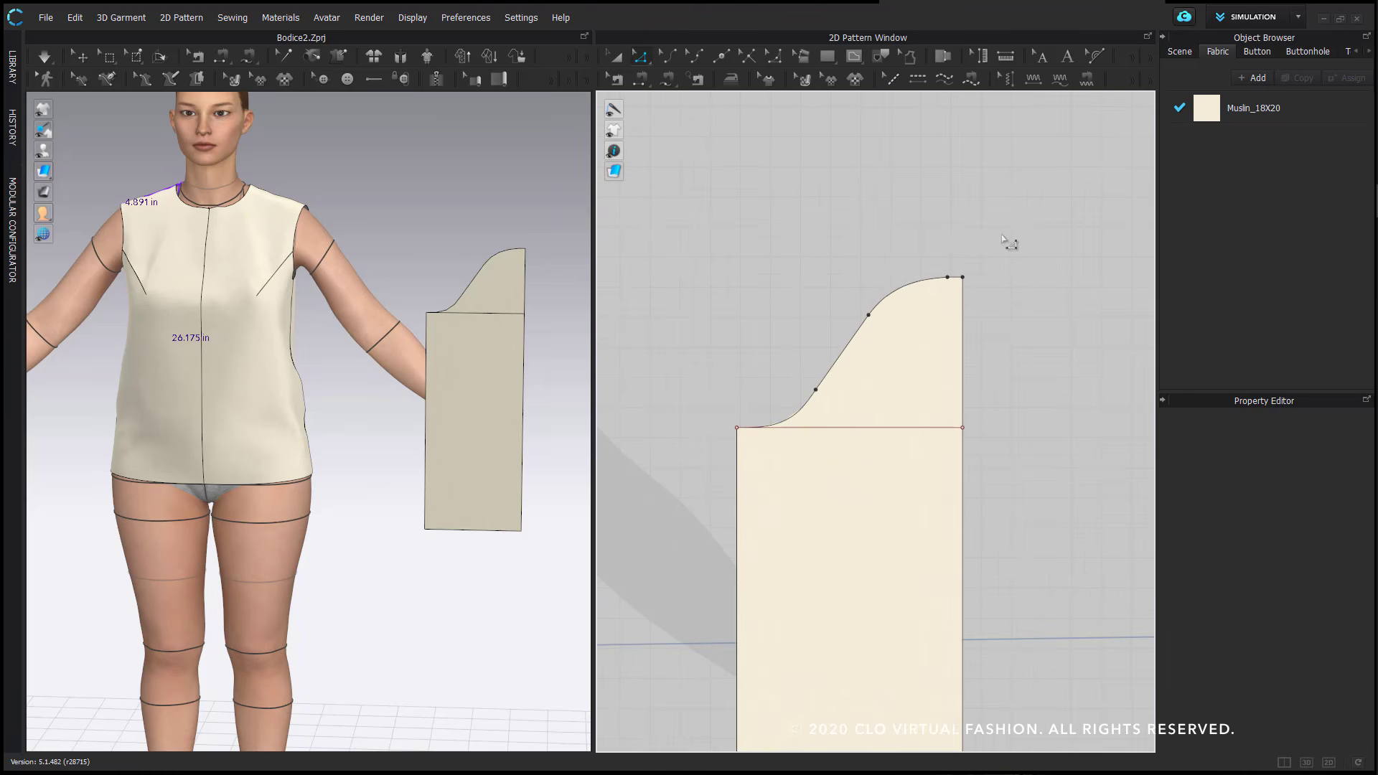
drag(1003, 240, 846, 334)
drag(968, 286, 969, 230)
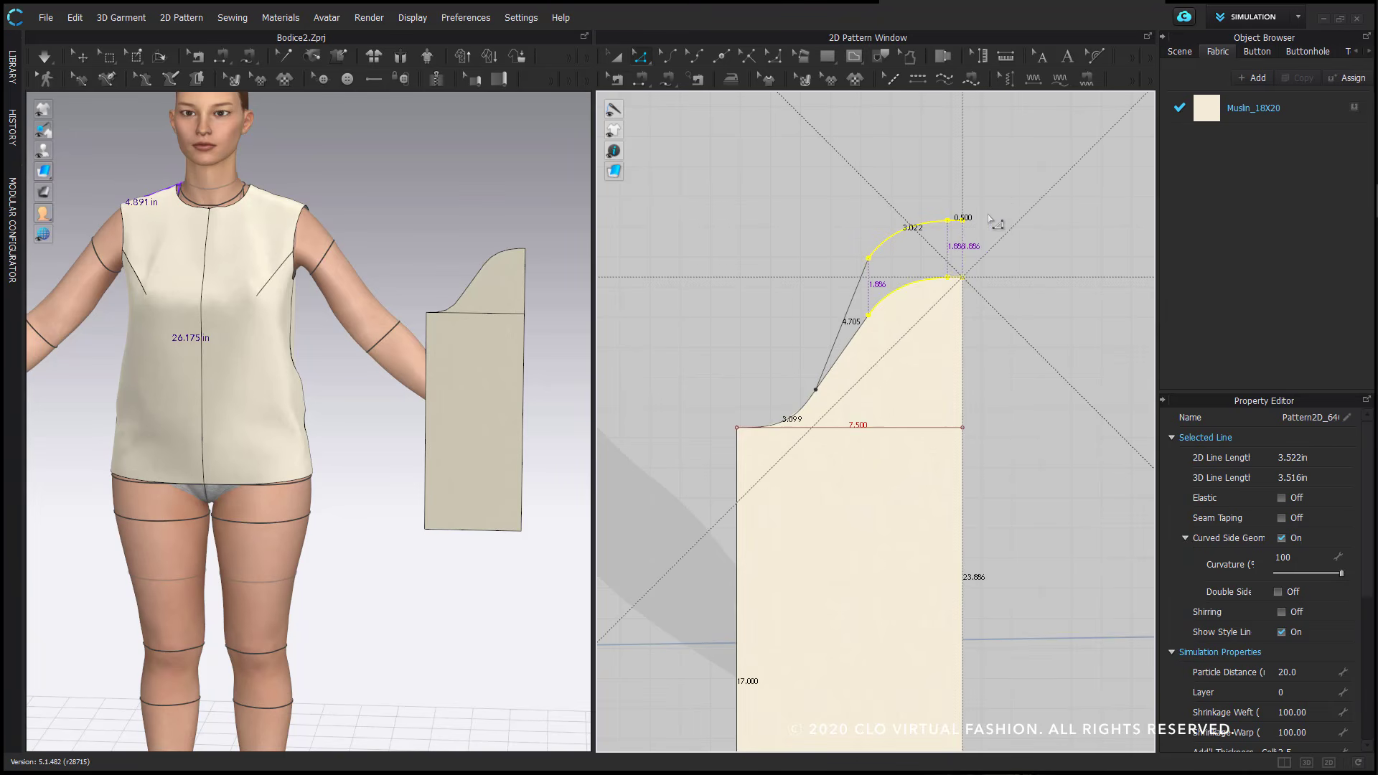
Undo the raised sleeve cap curve.
click(989, 382)
key(ctrl+z)
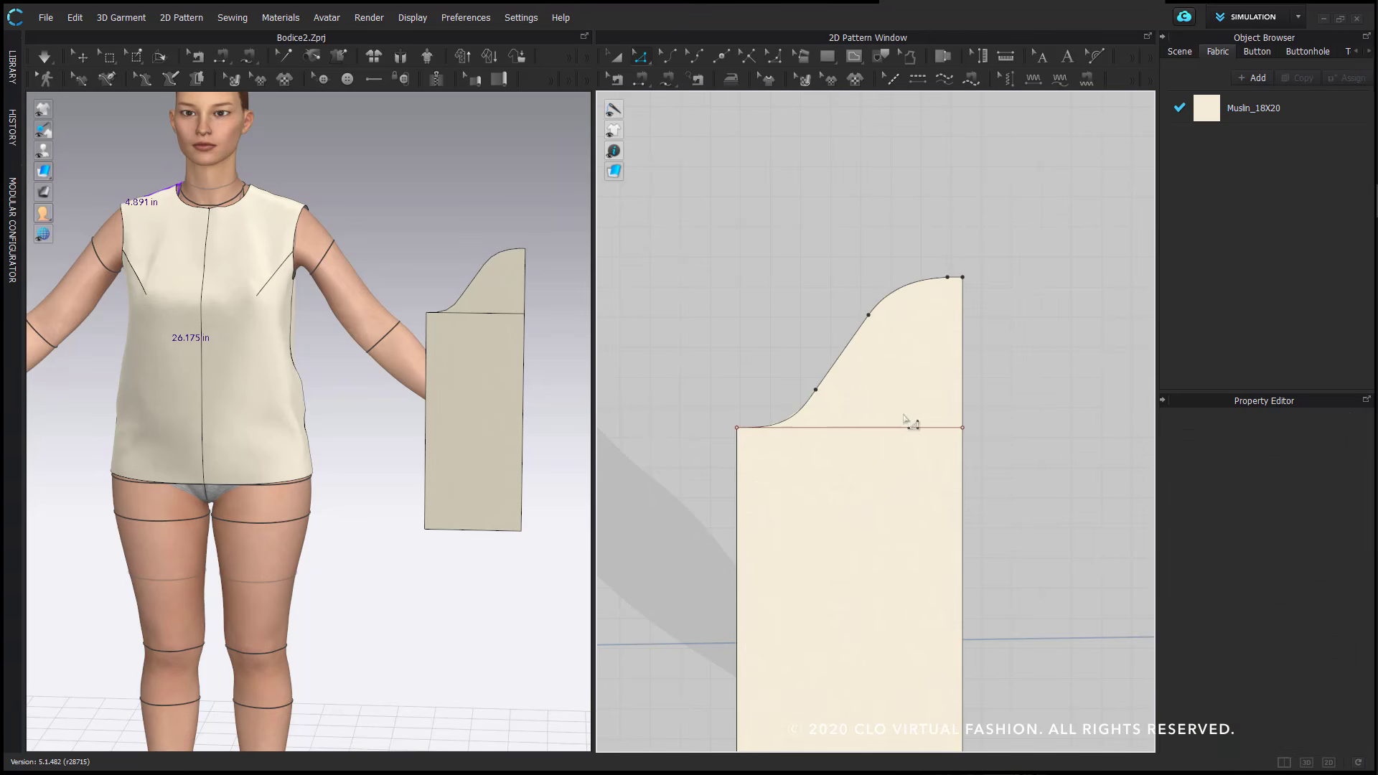
click(745, 439)
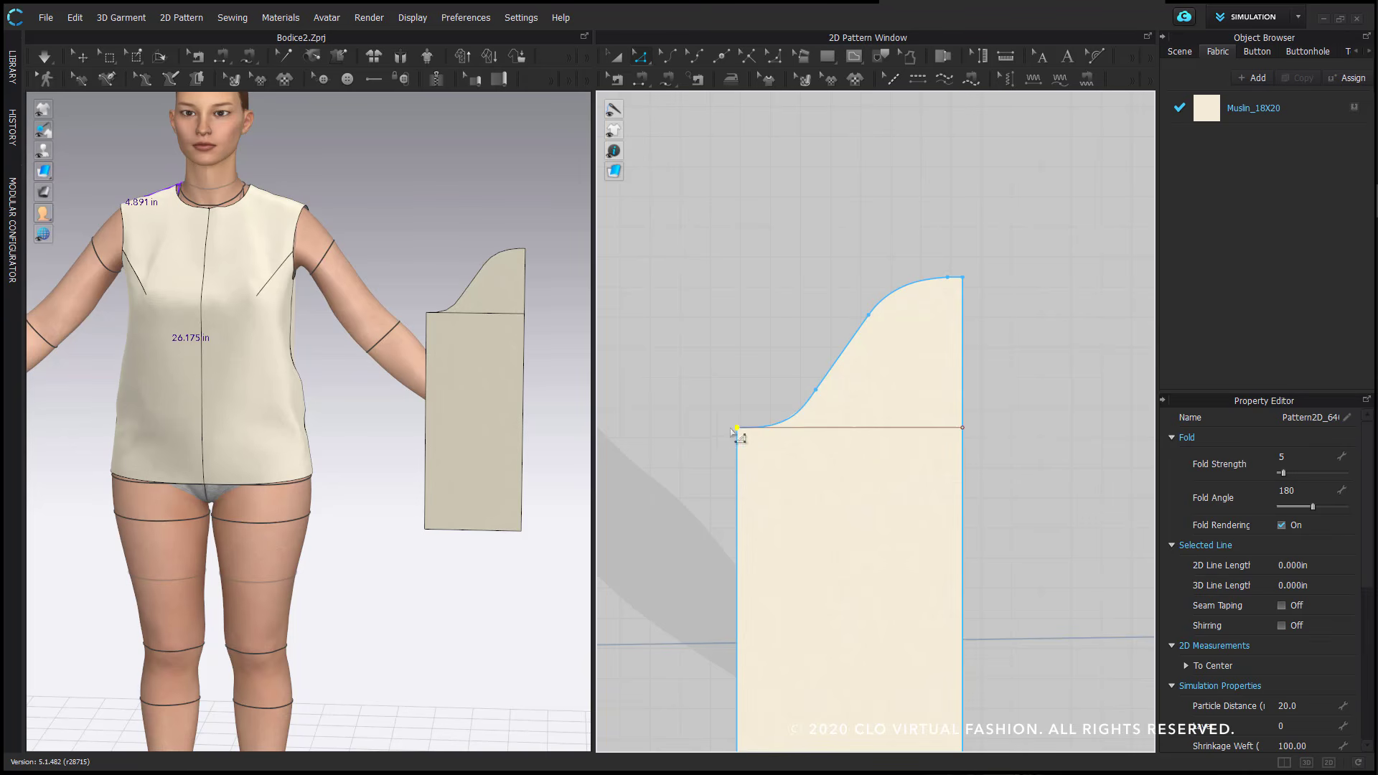
click(819, 287)
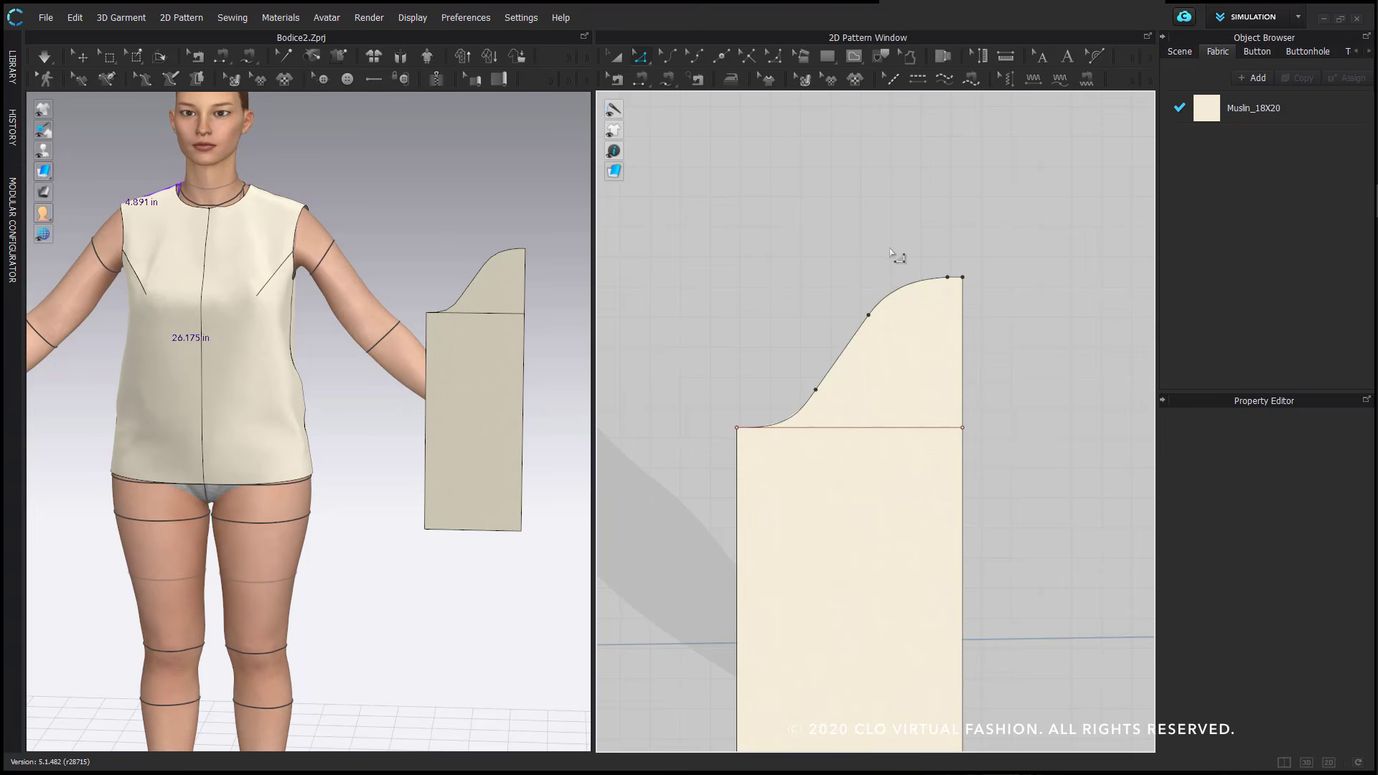
Move the hem's bottom-left corner 2 in inward, tapering the hem to 5.500 in.
scroll(669, 660, down, 2)
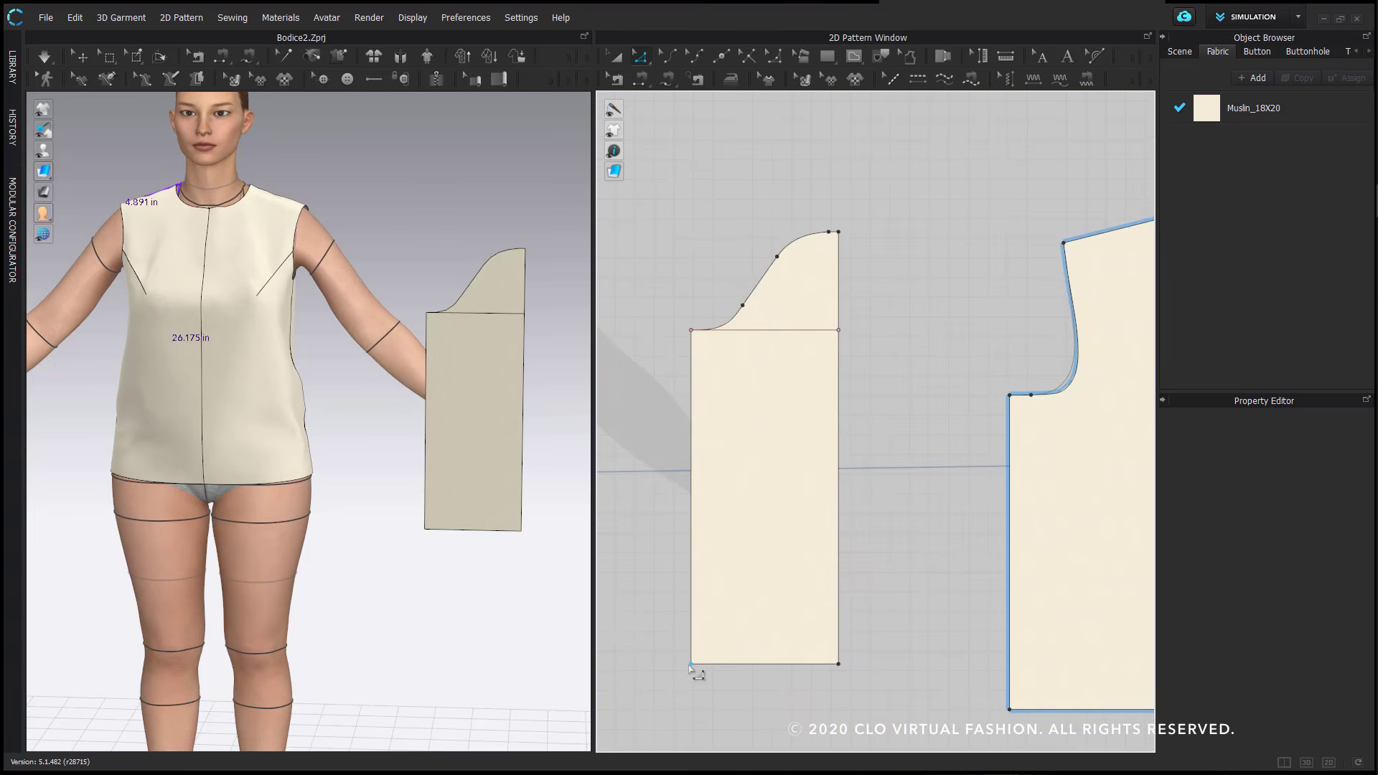
drag(690, 666, 739, 670)
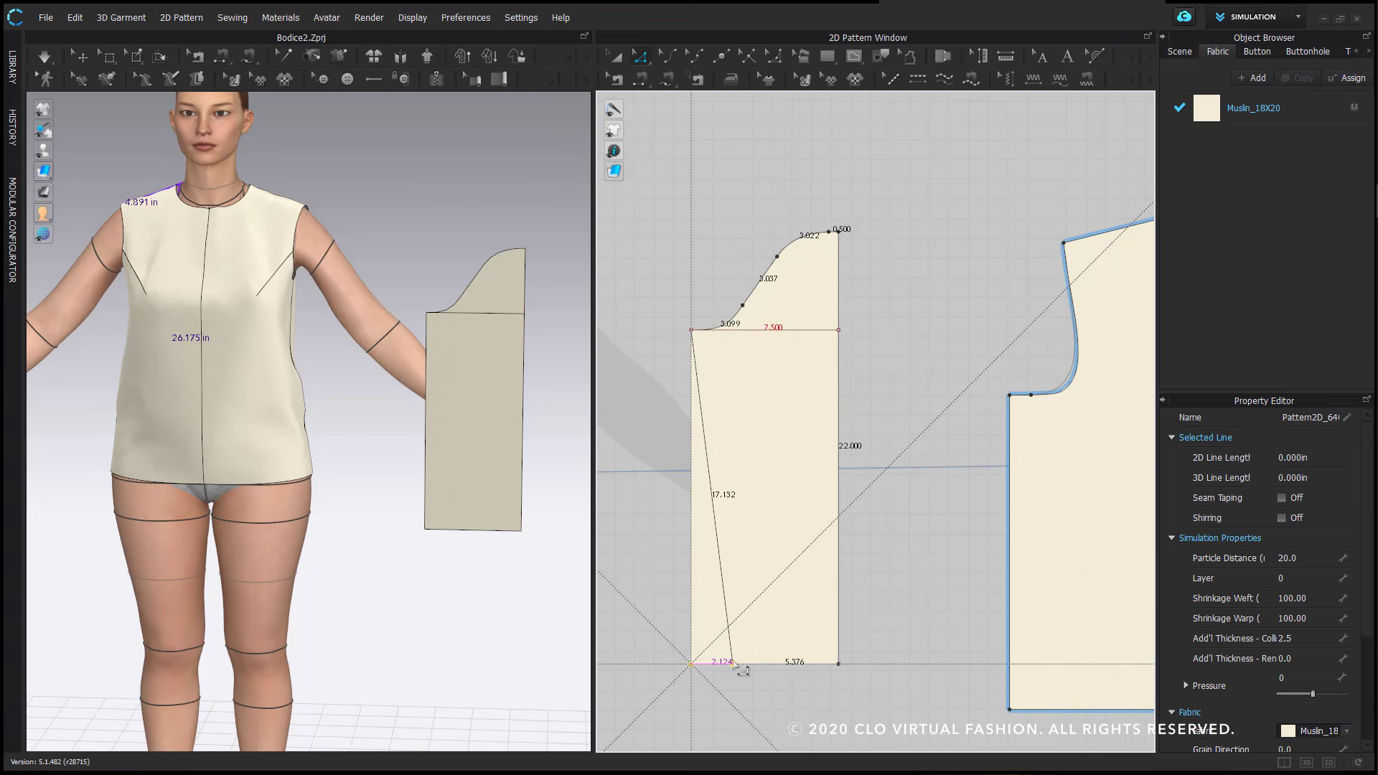
right_click(742, 669)
text(2)
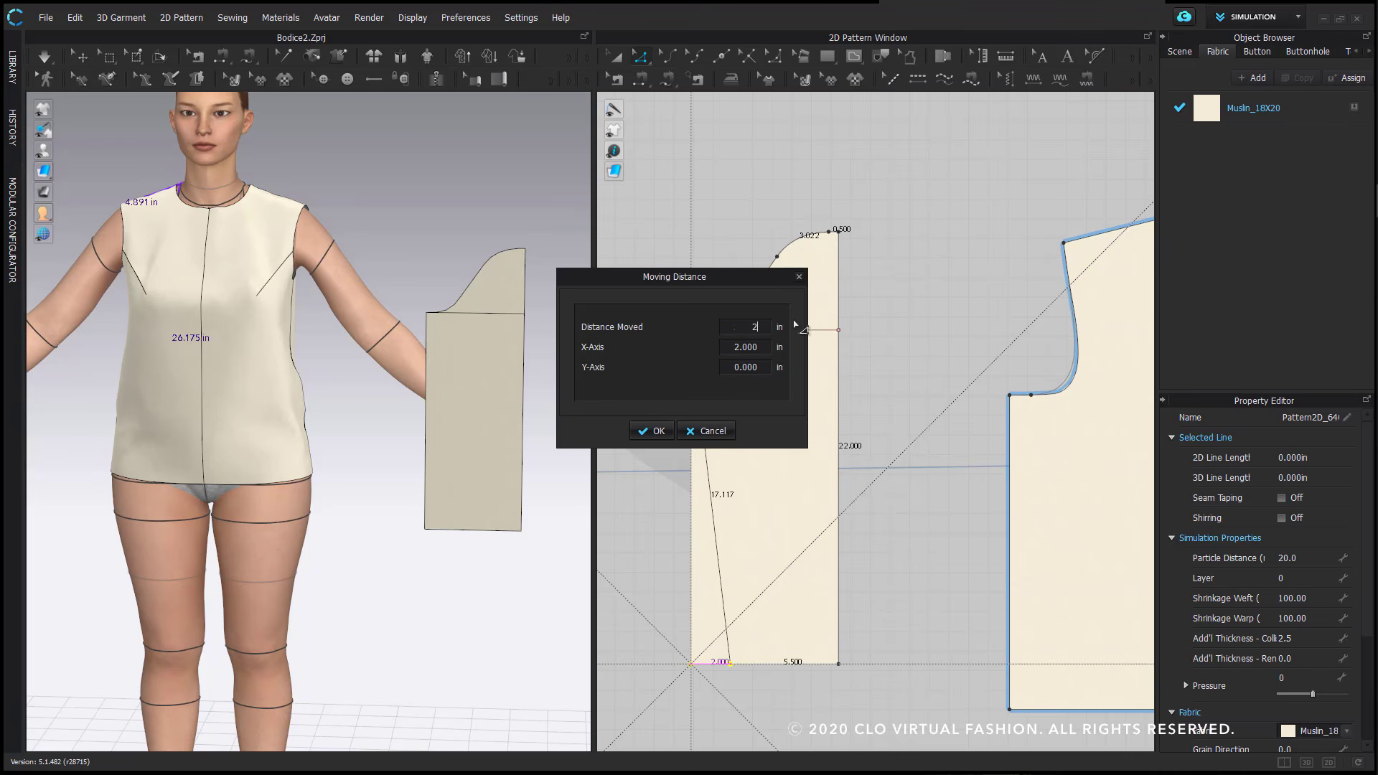
click(632, 433)
Lower the 7.500 in biceps line by exactly 1 in.
click(790, 333)
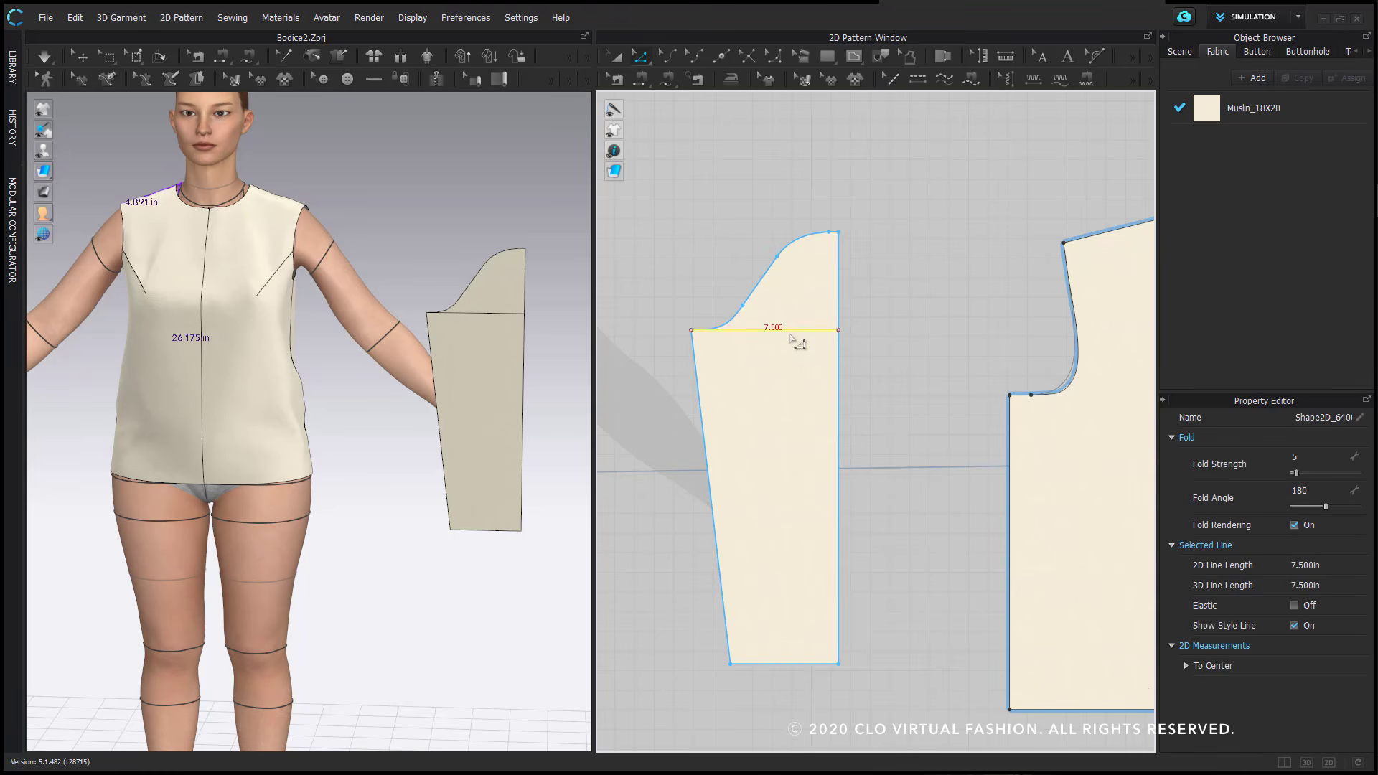
drag(791, 334, 790, 353)
right_click(790, 353)
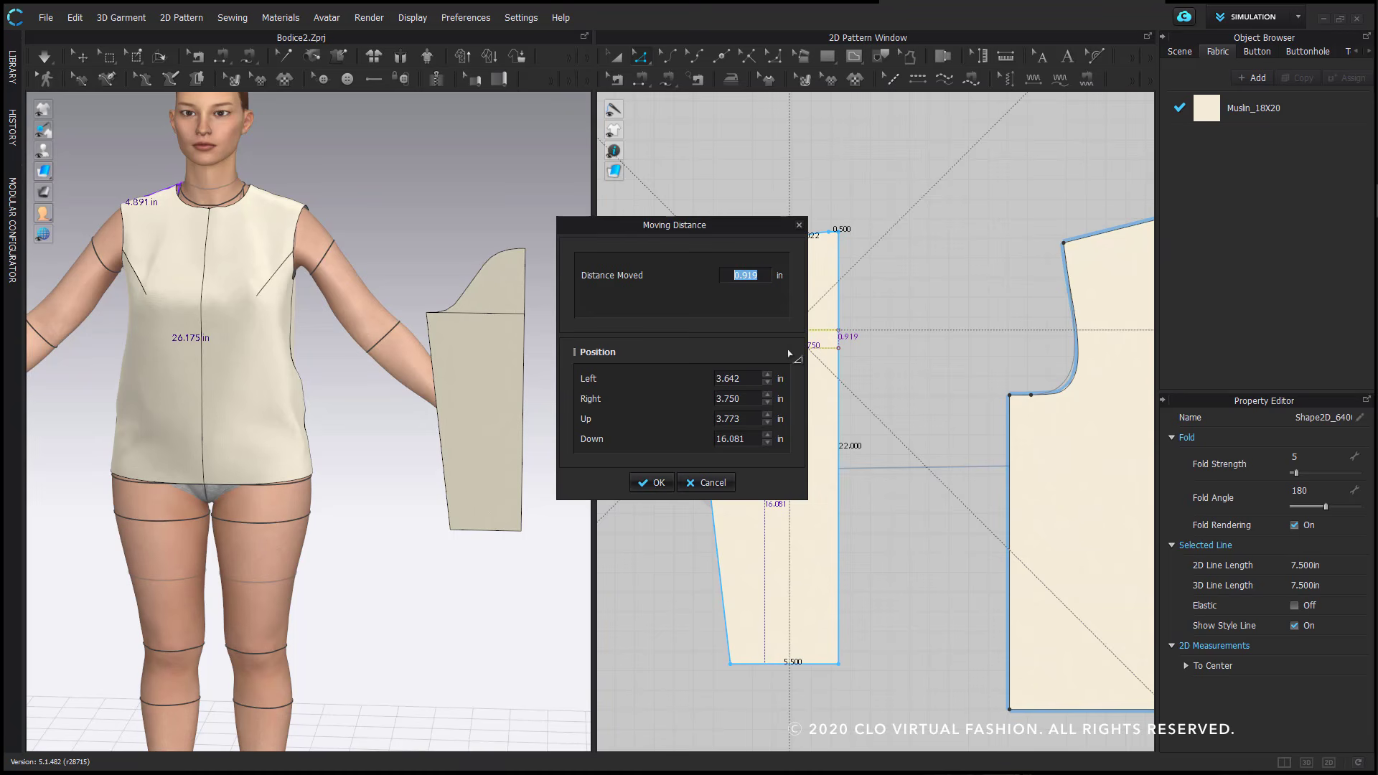
text(1)
drag(675, 225, 509, 224)
click(486, 482)
click(623, 335)
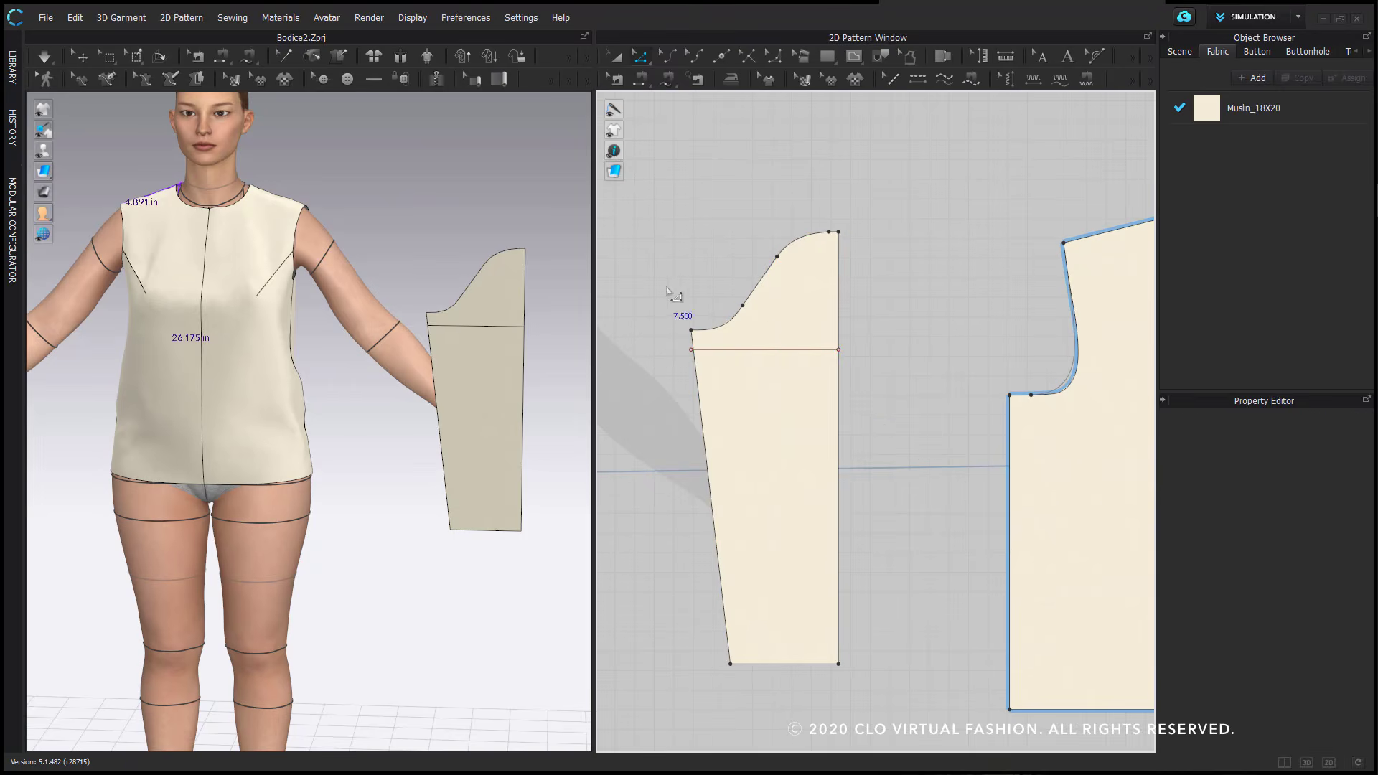
scroll(722, 343, up, 5)
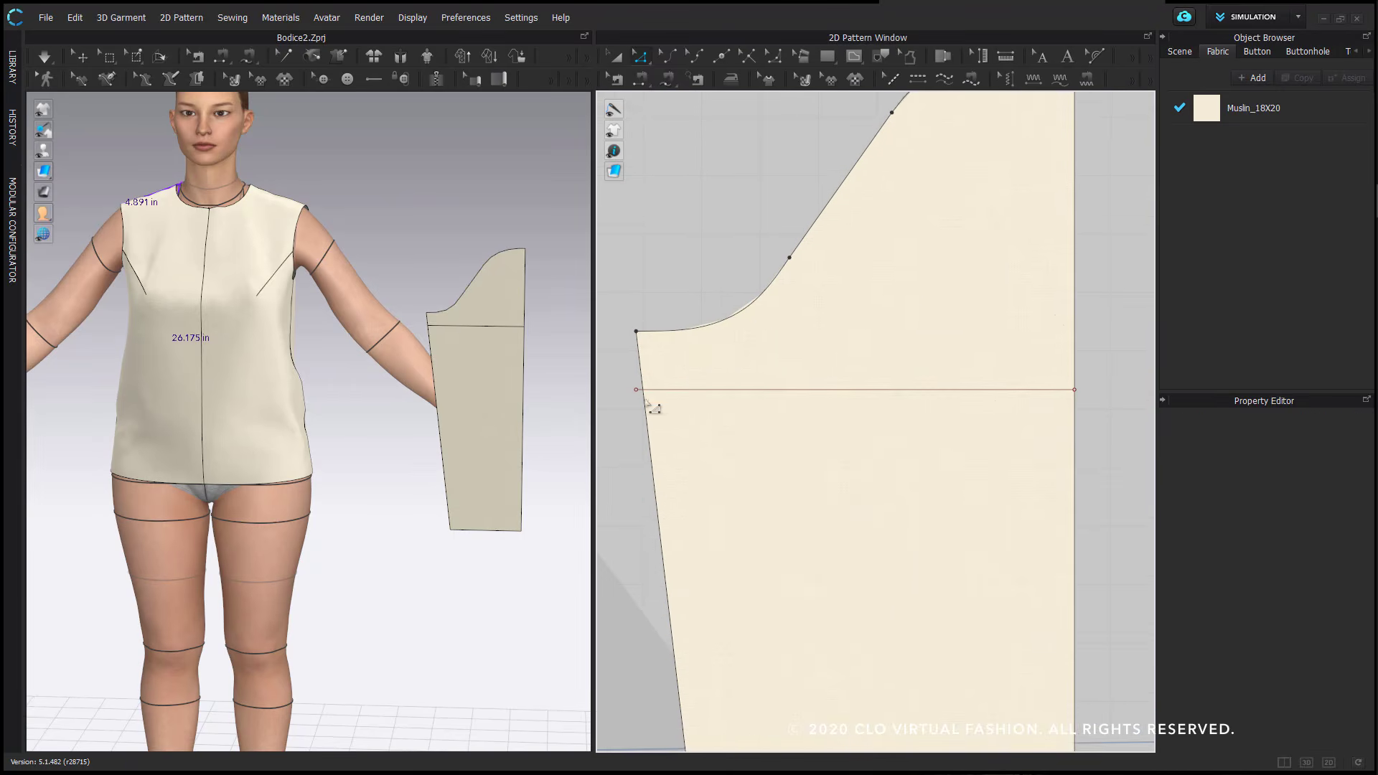
click(651, 390)
Add a guideline along the biceps line.
right_click(649, 390)
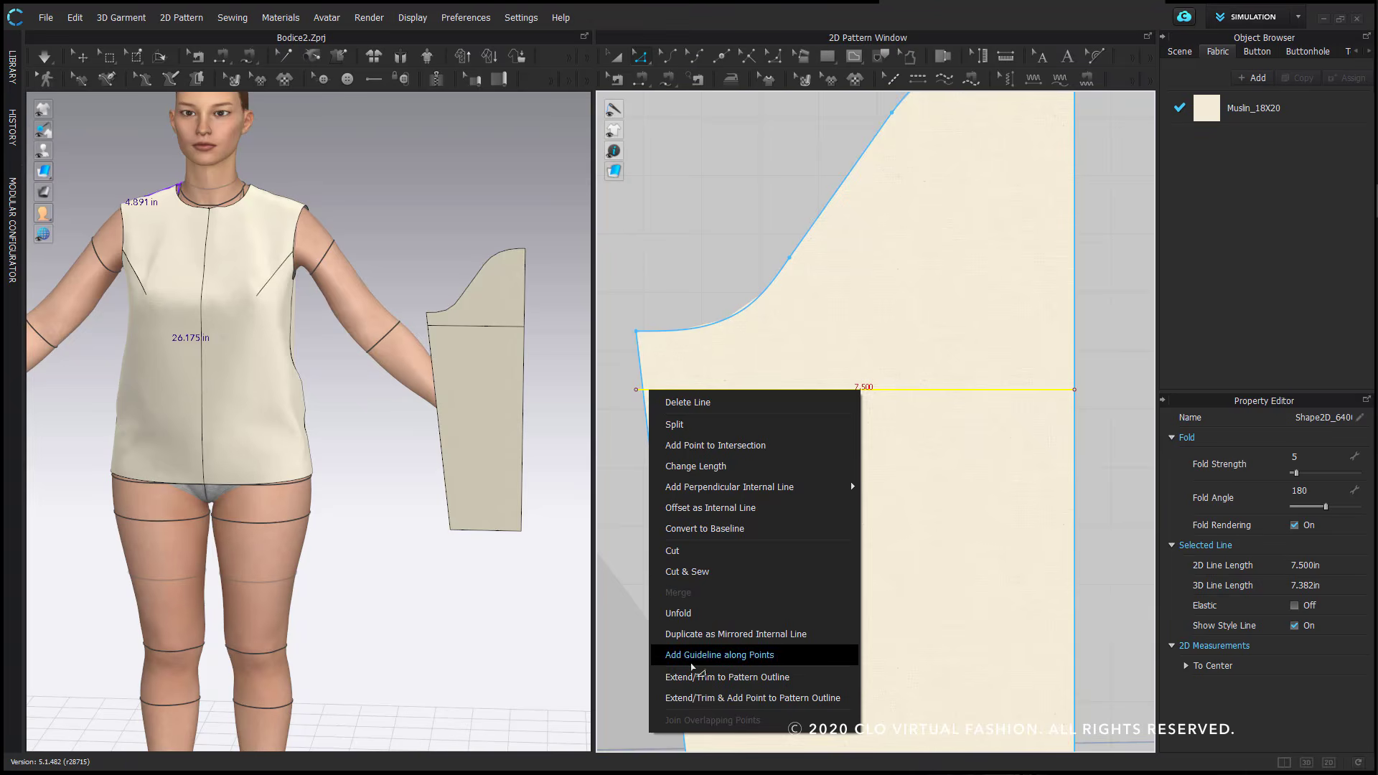
click(719, 655)
scroll(854, 252, down, 5)
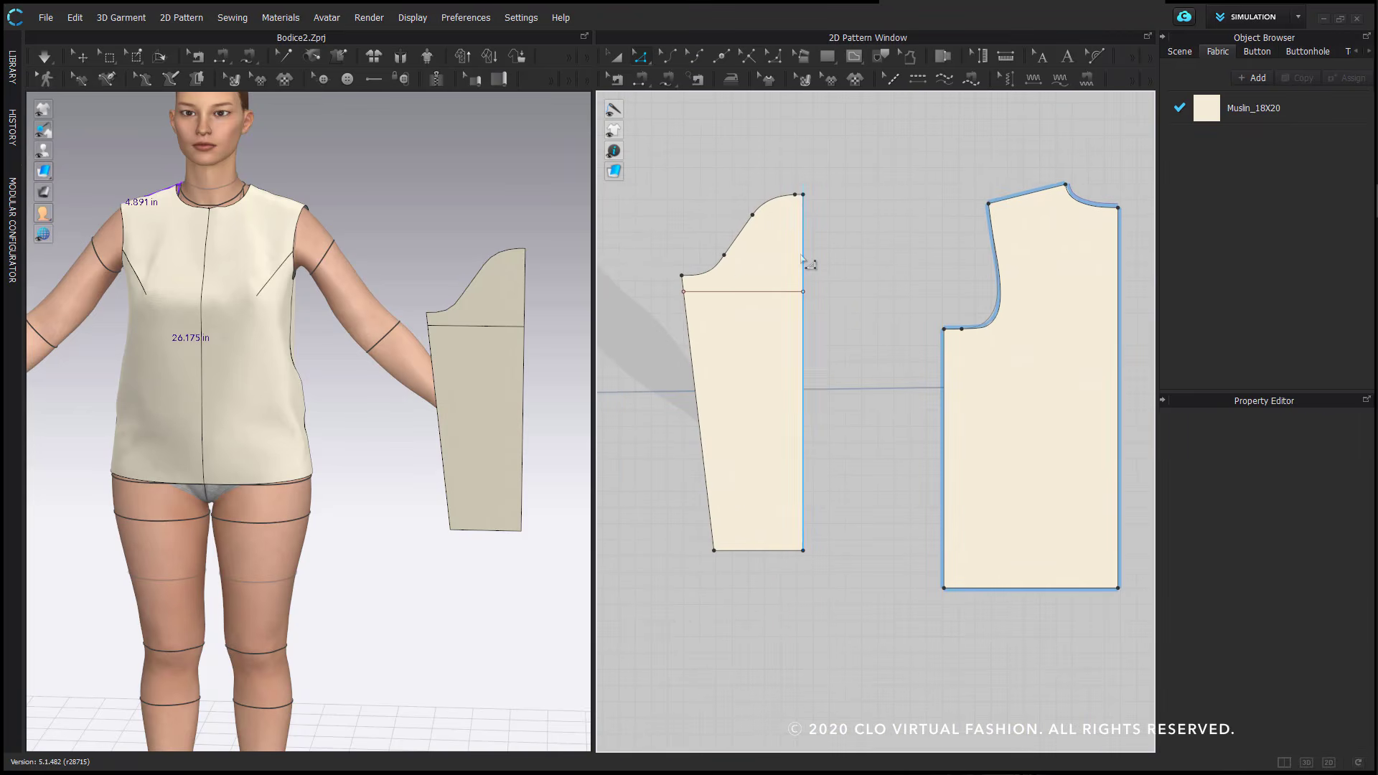
Unfold the half-sleeve along its 22 in straight right edge into a full sleeve.
click(802, 260)
right_click(802, 254)
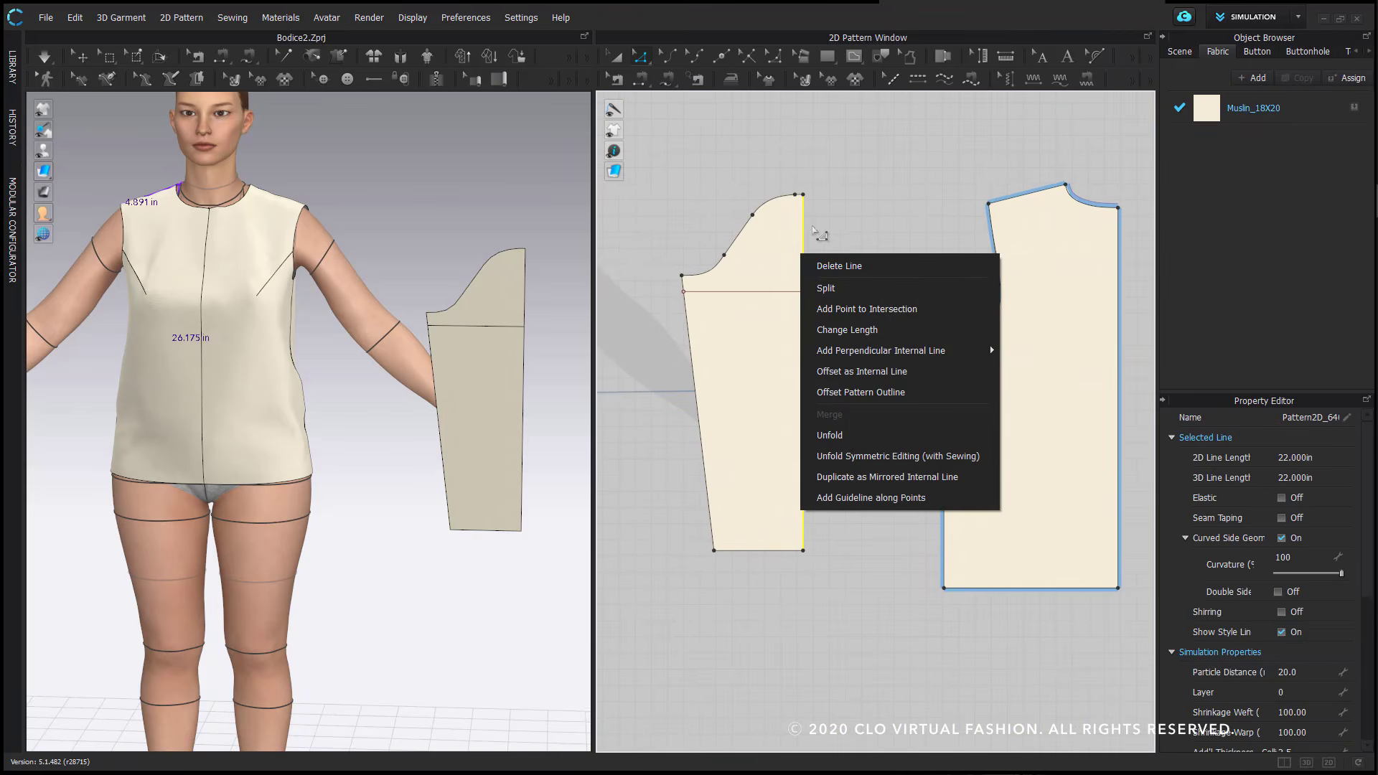
click(812, 228)
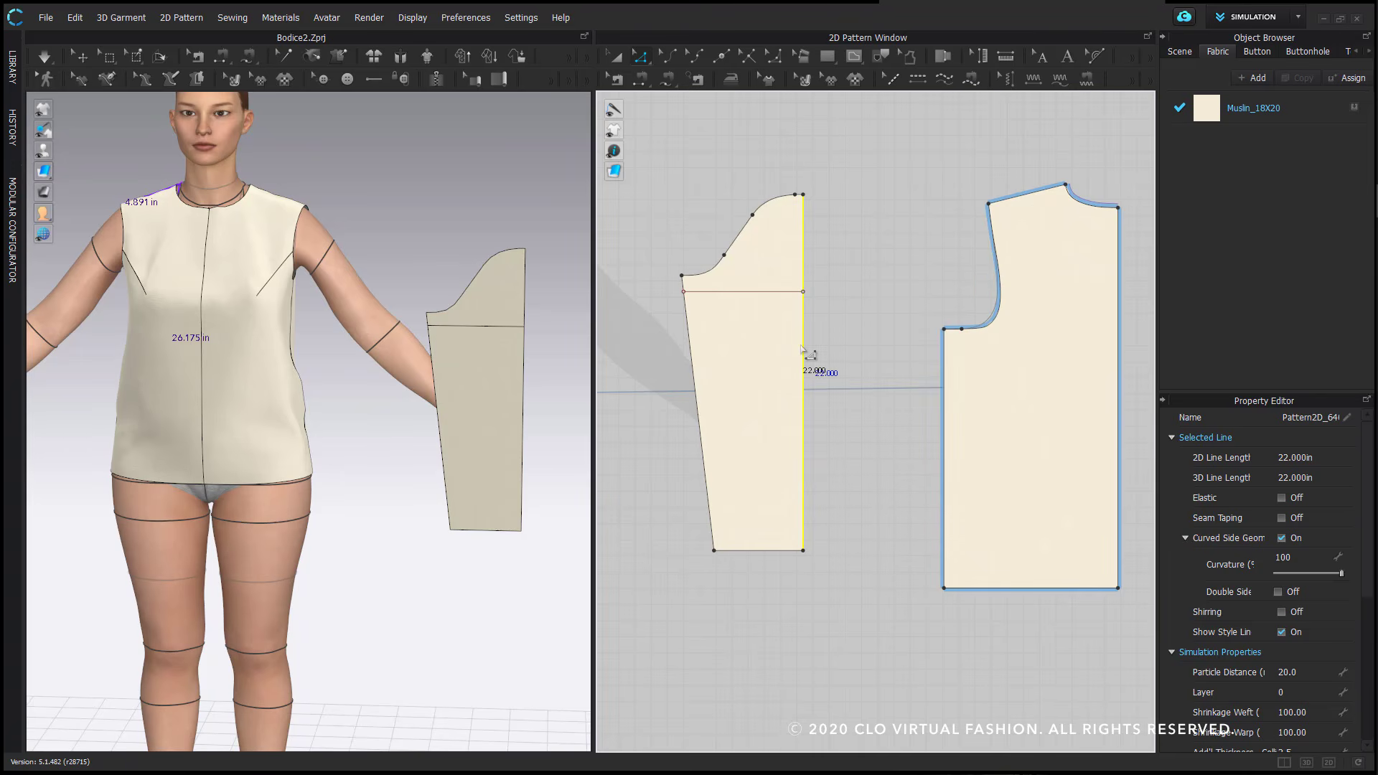
right_click(803, 337)
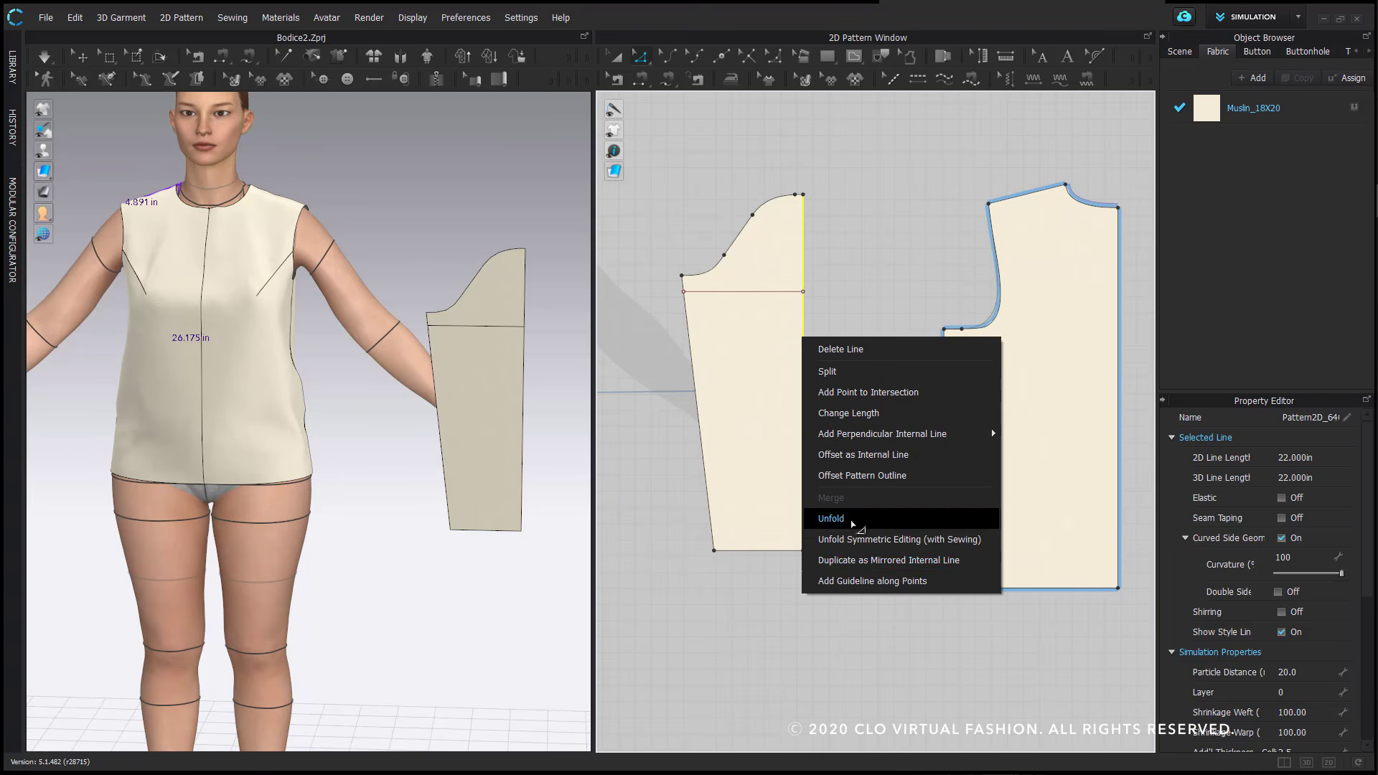
click(853, 523)
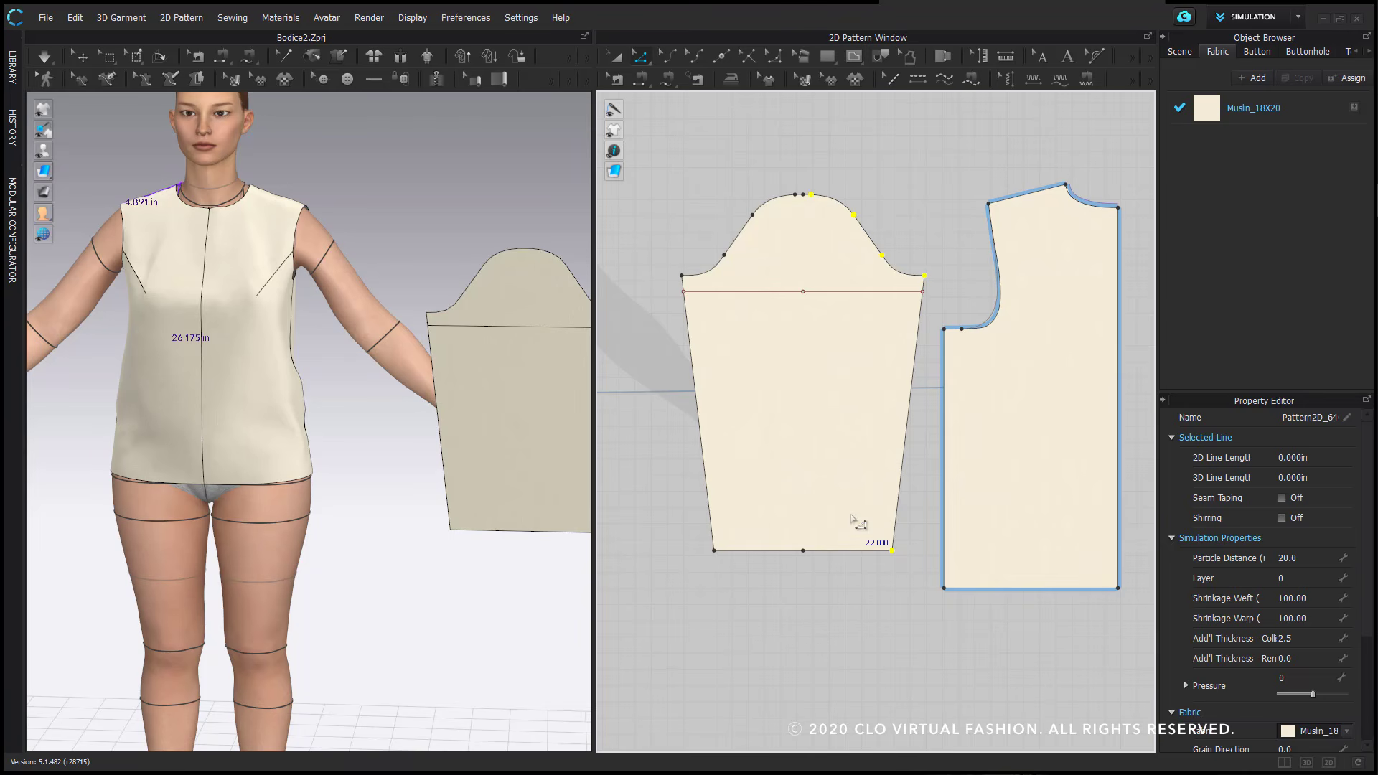
key(ctrl)
scroll(906, 353, down, 2)
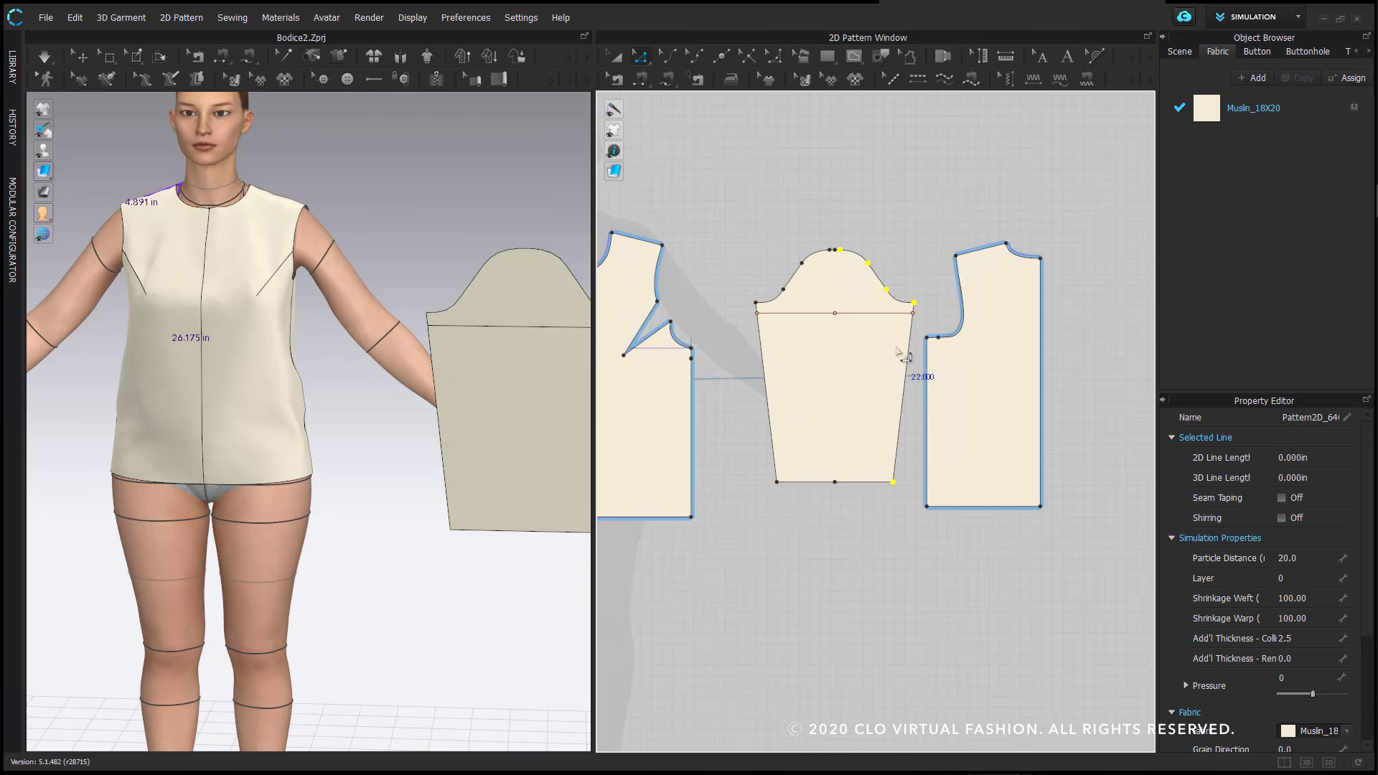
key(a)
click(854, 320)
drag(831, 288, 815, 309)
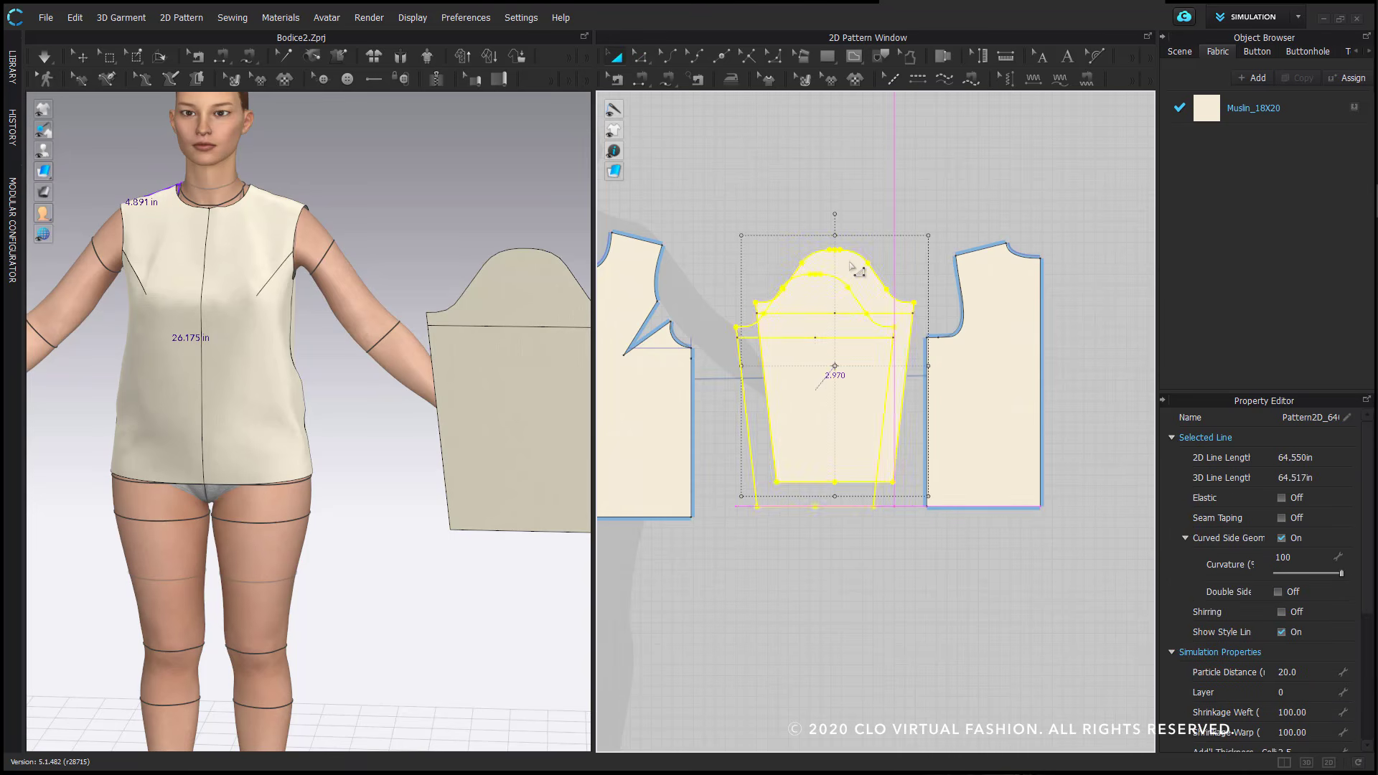
click(850, 263)
middle_drag(858, 364, 883, 366)
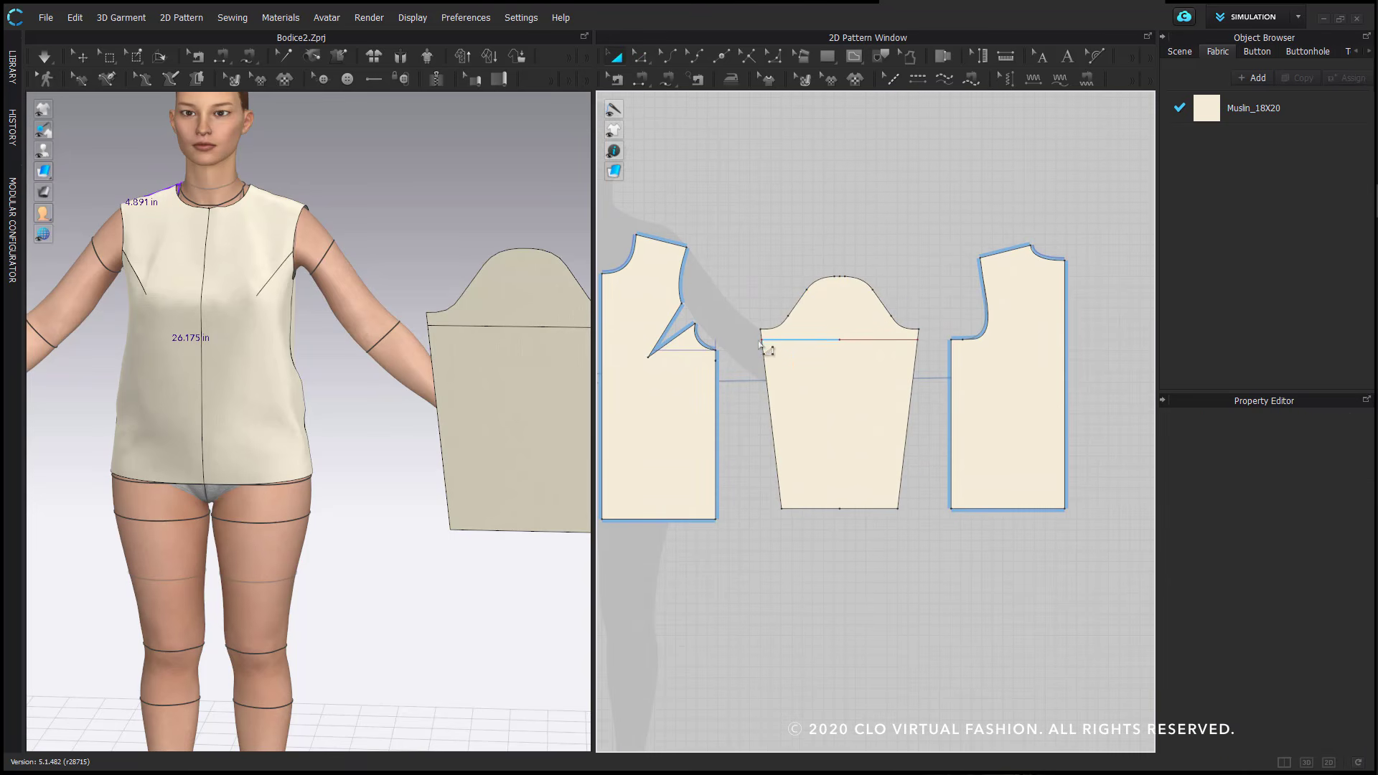
middle_drag(763, 346, 773, 363)
key(z)
drag(739, 277, 957, 351)
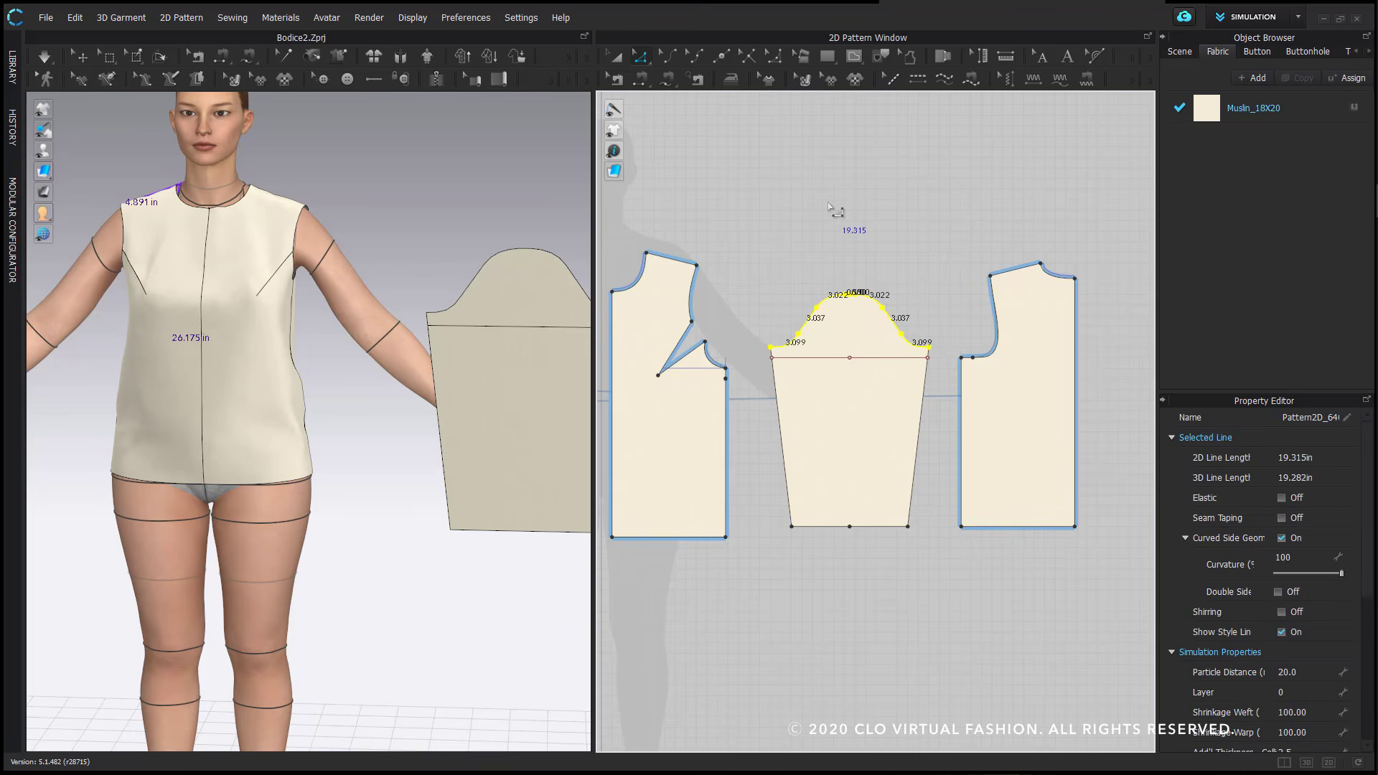
click(829, 204)
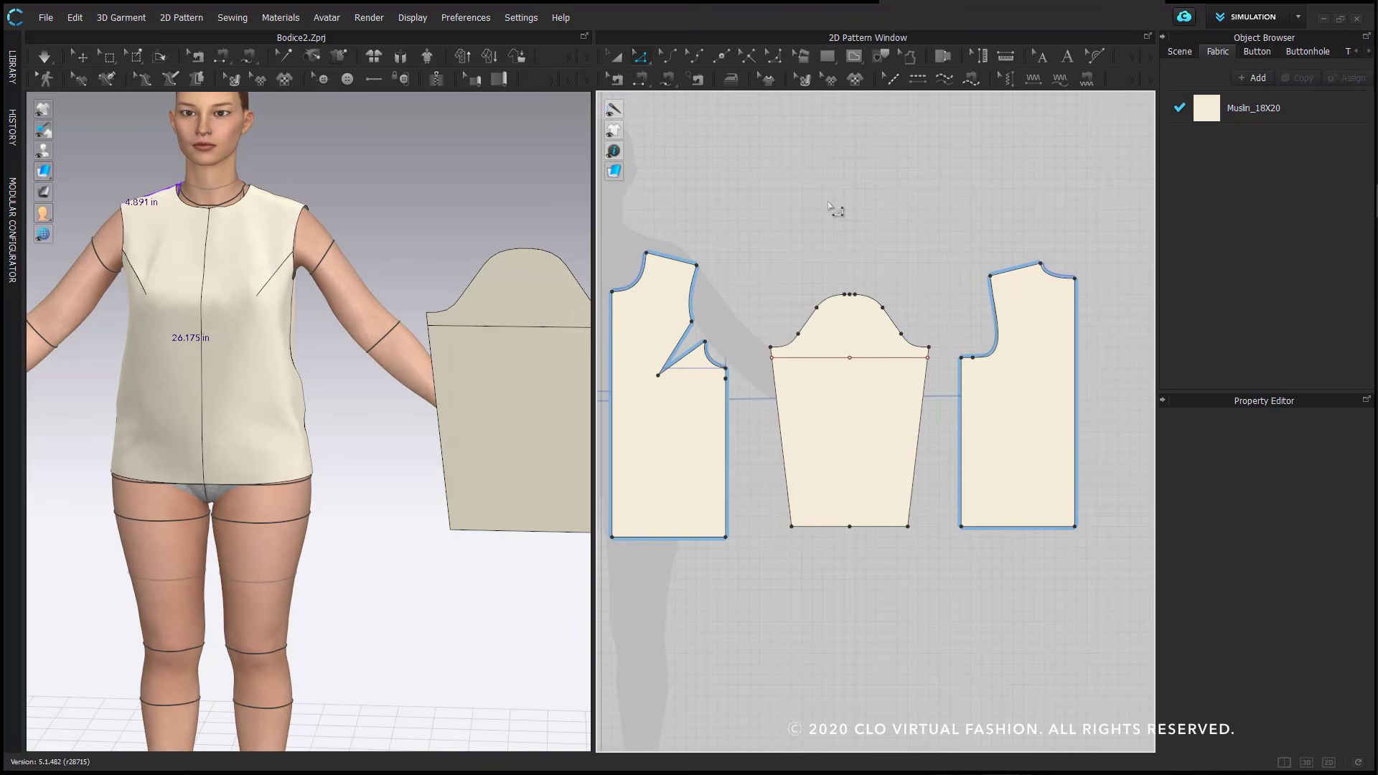
drag(757, 223, 691, 376)
drag(946, 261, 1003, 373)
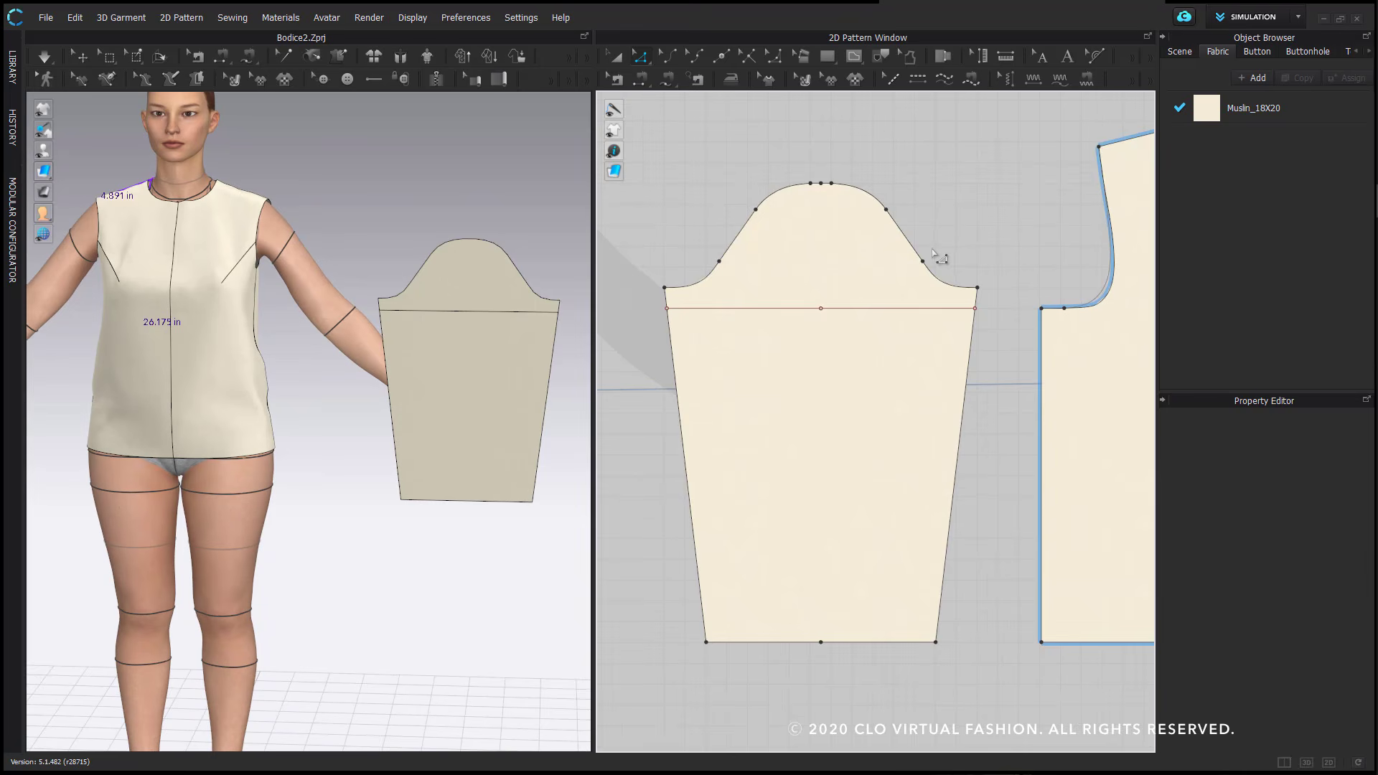
middle_drag(928, 247, 936, 281)
scroll(933, 269, up, 3)
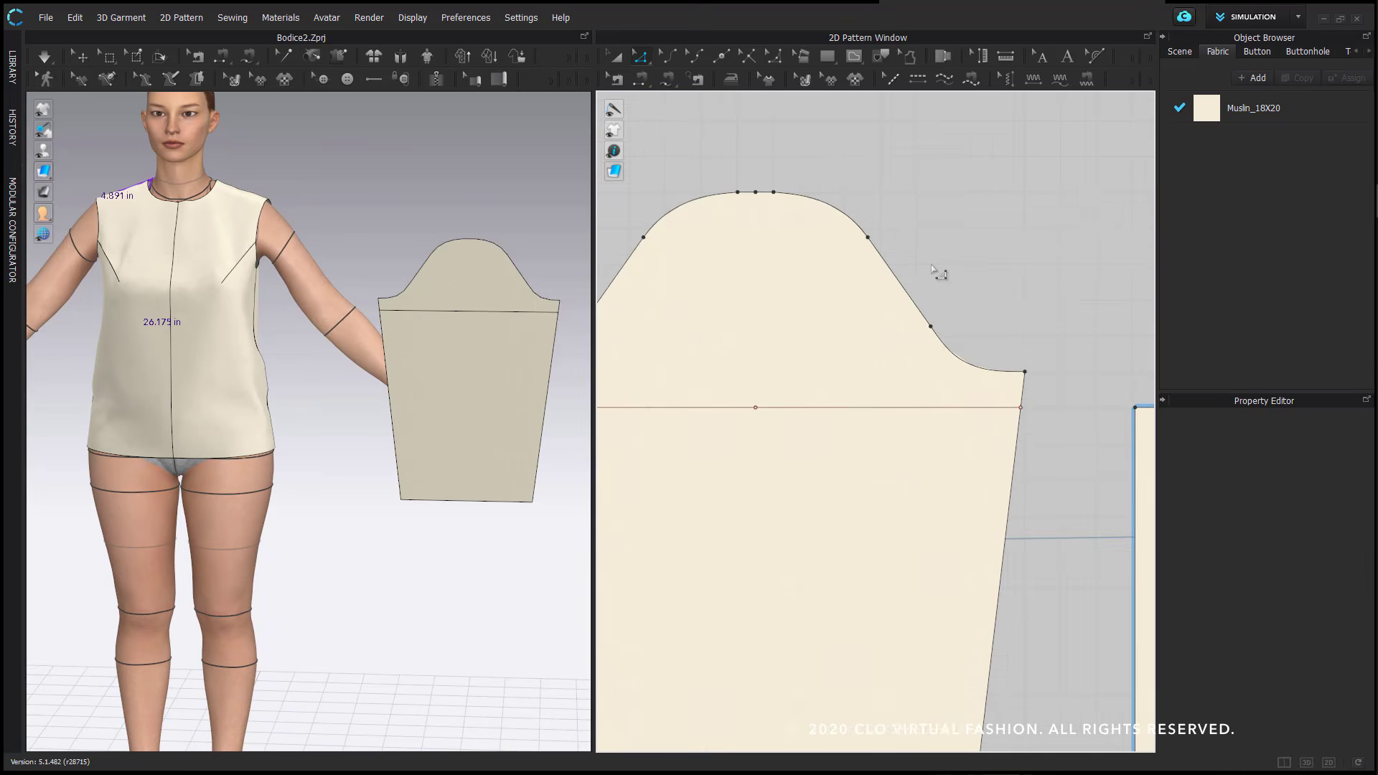
Draw a new internal curve along the cap's right slope, from near the top to its lower point.
scroll(955, 143, down, 2)
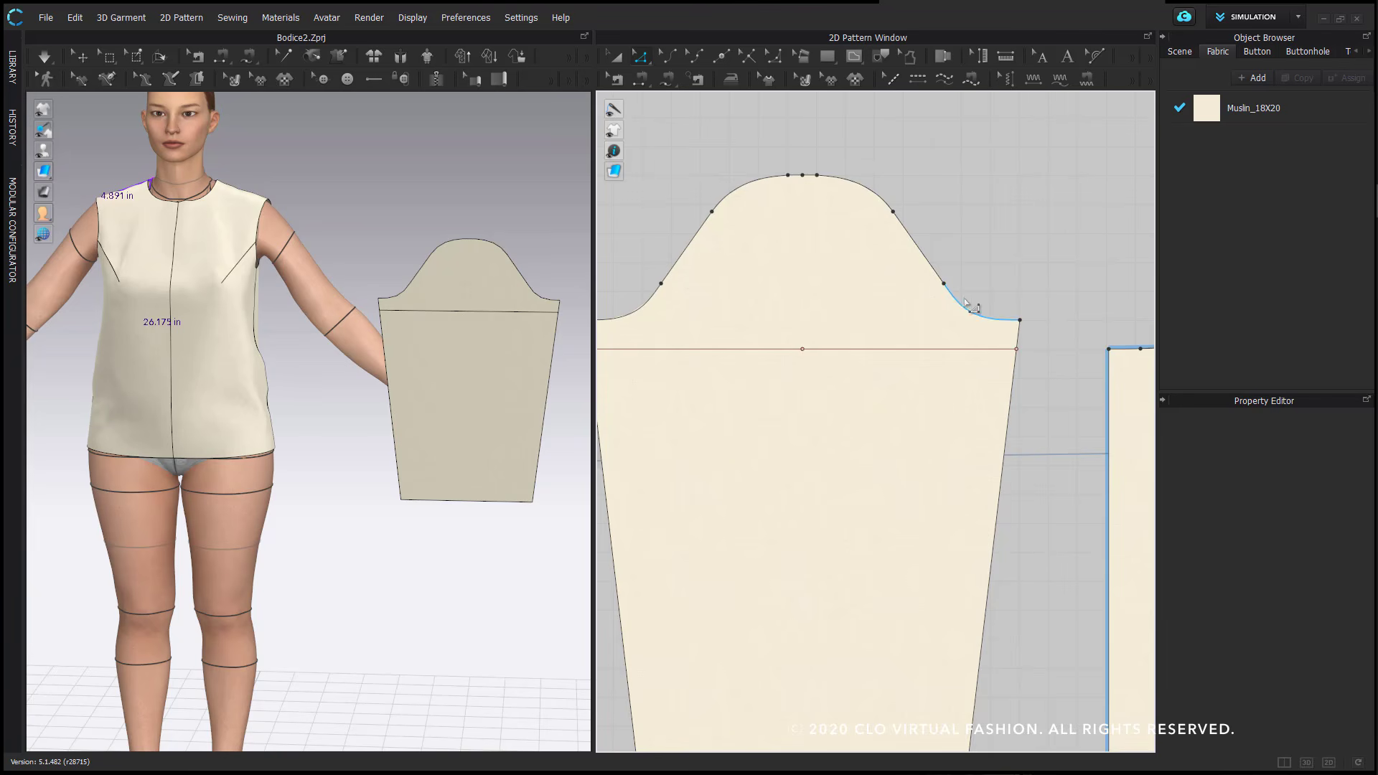
click(854, 59)
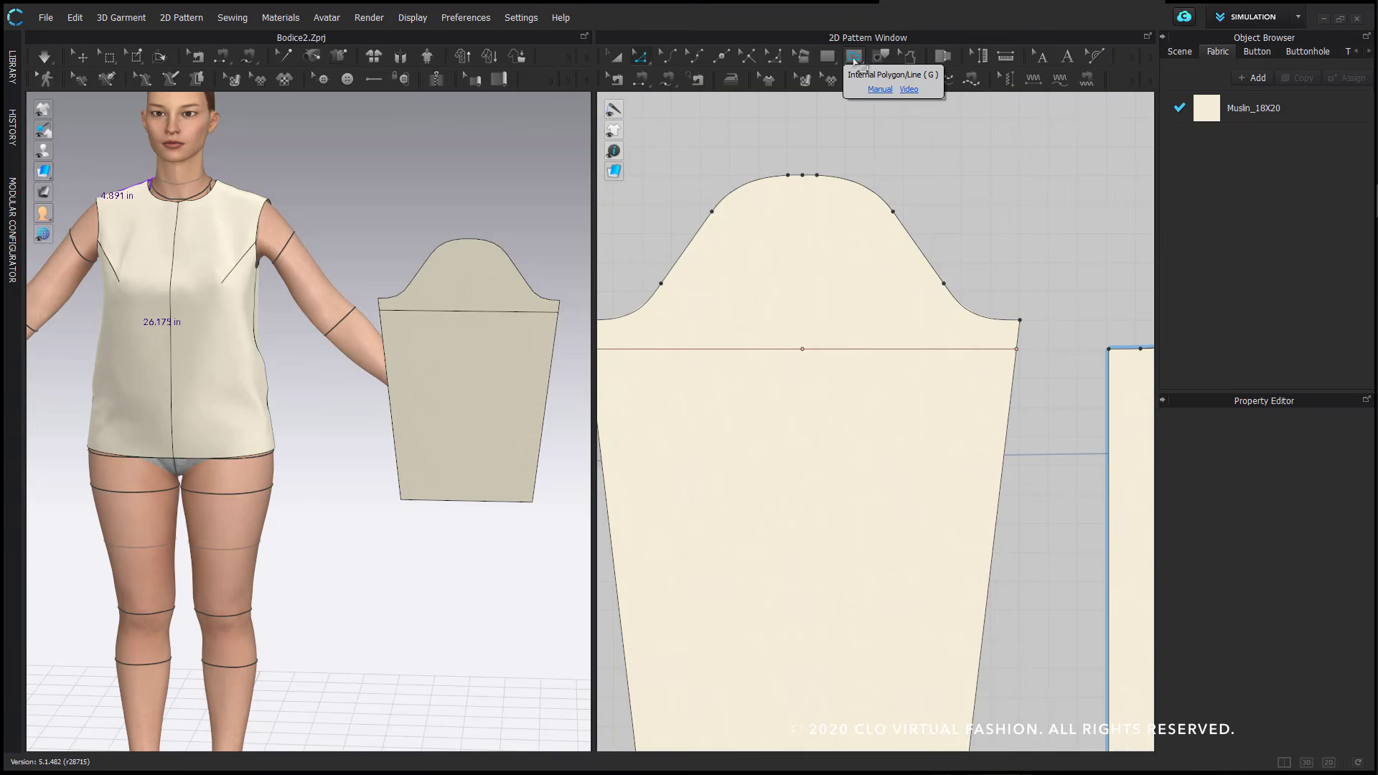
scroll(939, 209, up, 3)
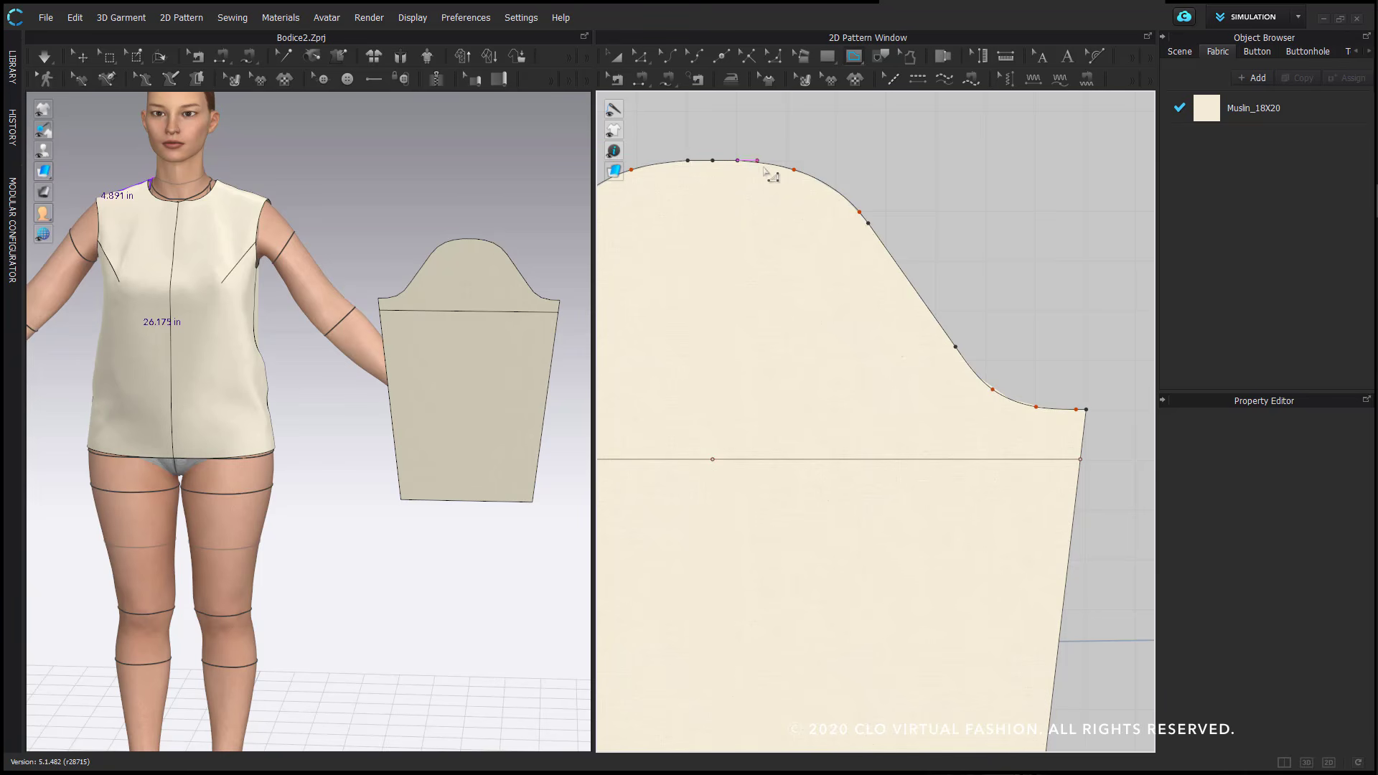
scroll(761, 171, up, 1)
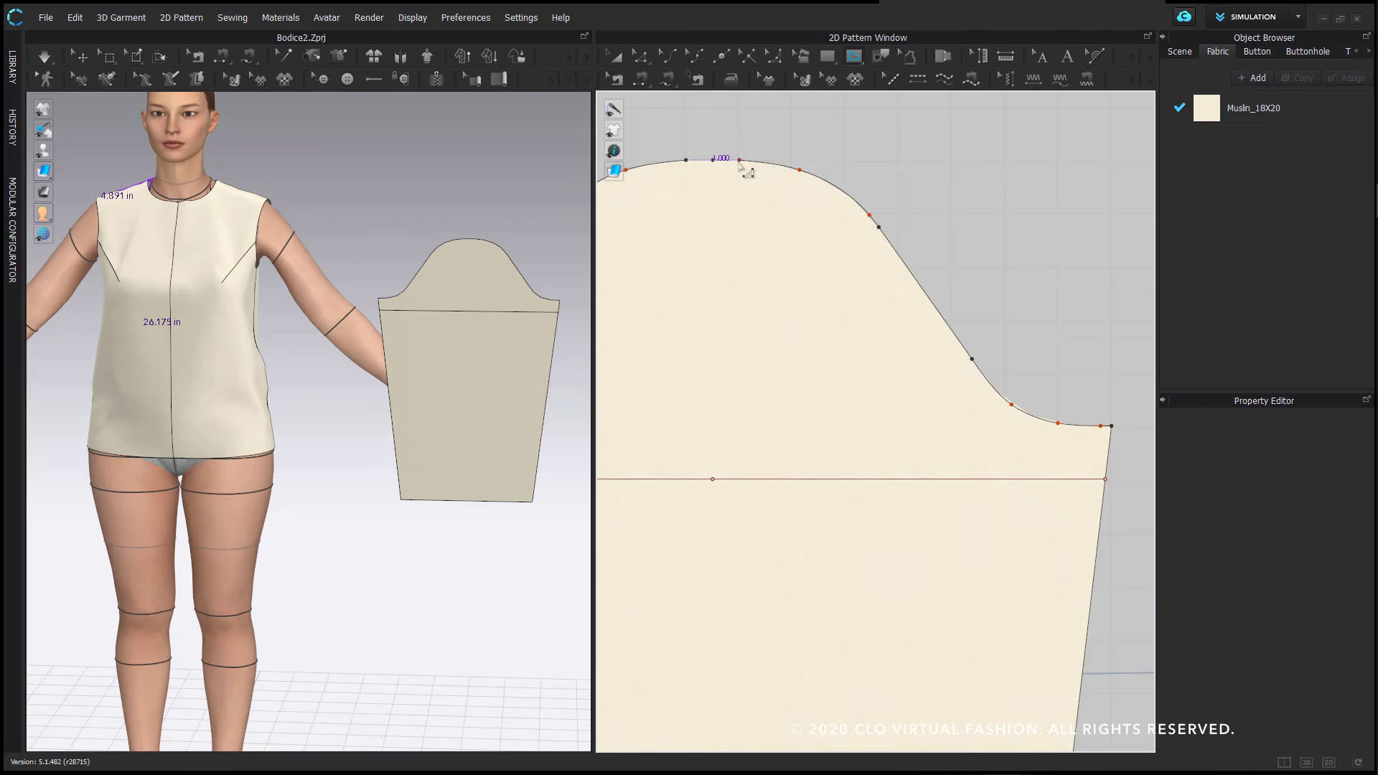
scroll(784, 170, up, 1)
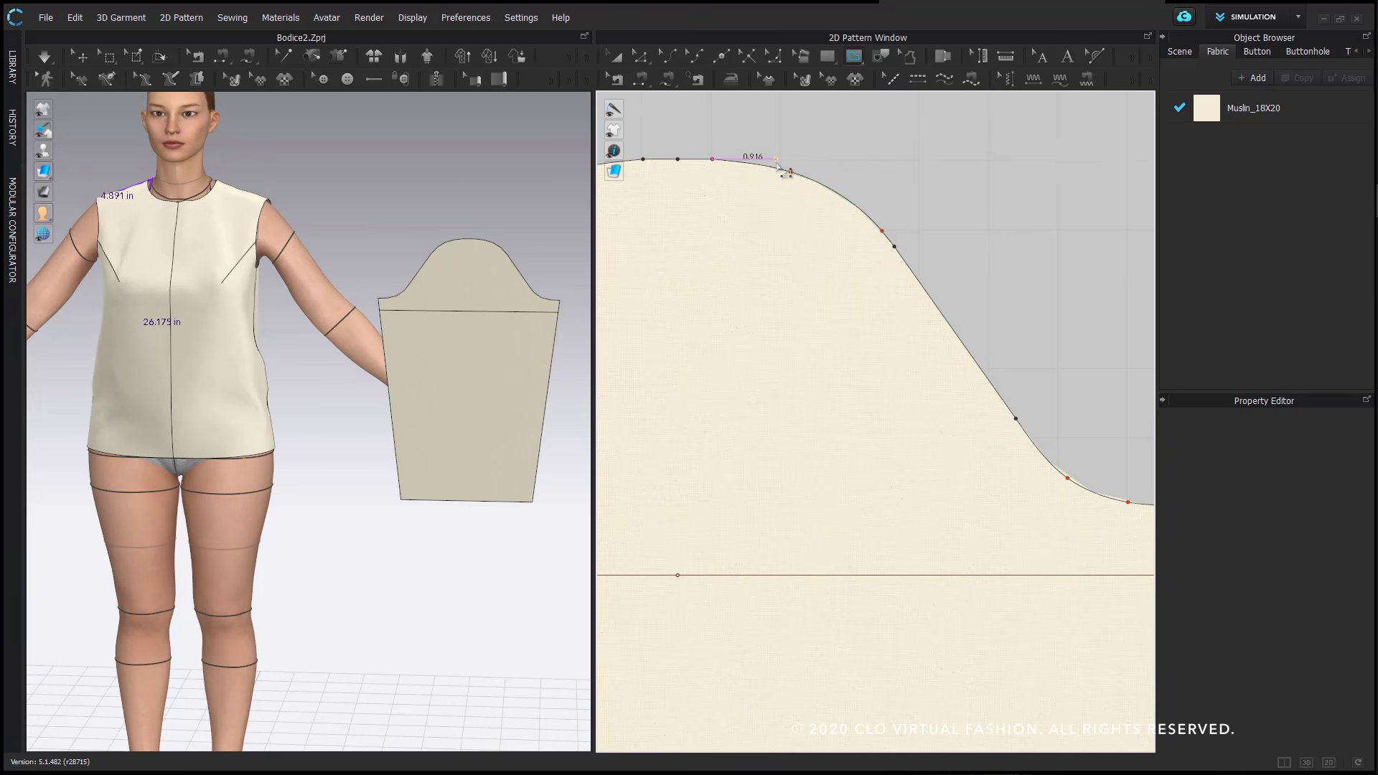
scroll(792, 175, up, 1)
scroll(791, 174, up, 1)
scroll(906, 177, down, 2)
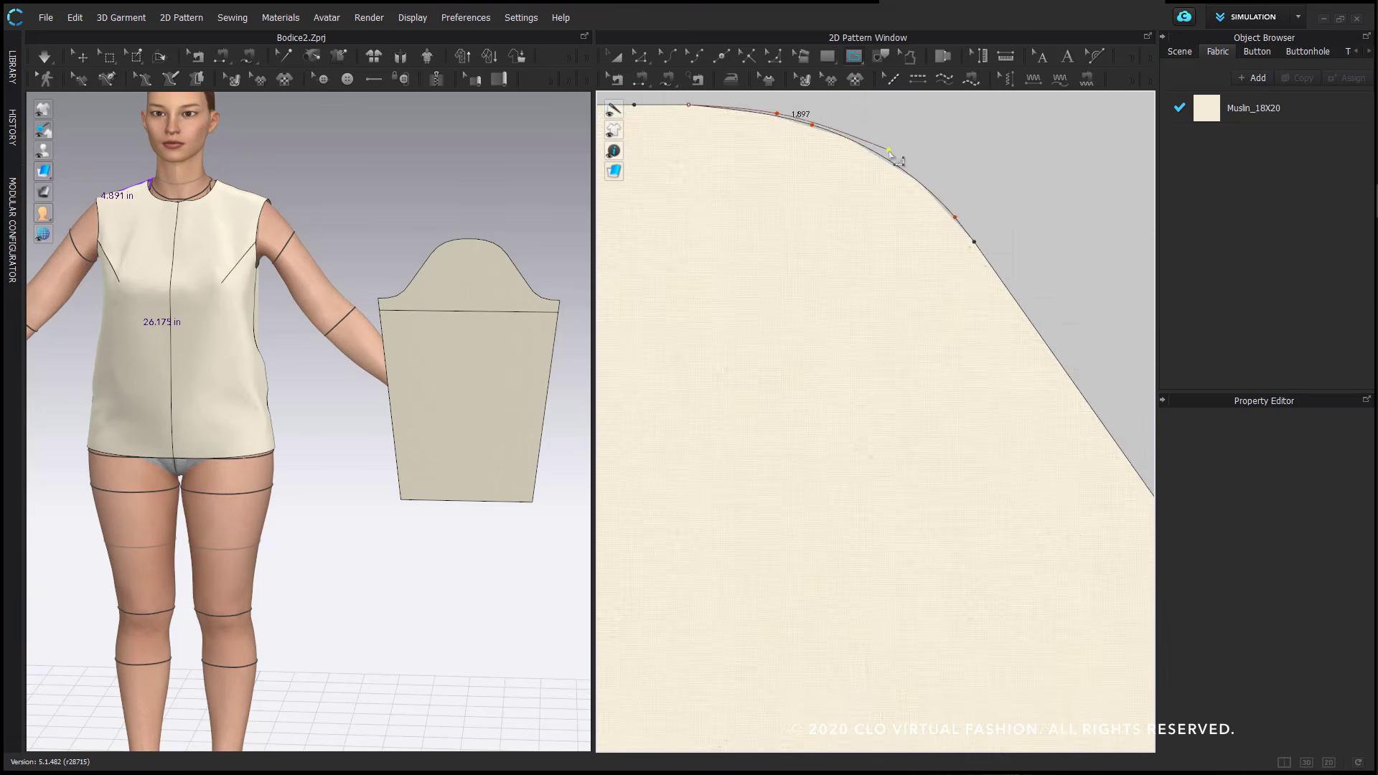
ctrl+click(891, 152)
scroll(892, 153, down, 1)
middle_drag(896, 156, 933, 200)
ctrl+click(930, 196)
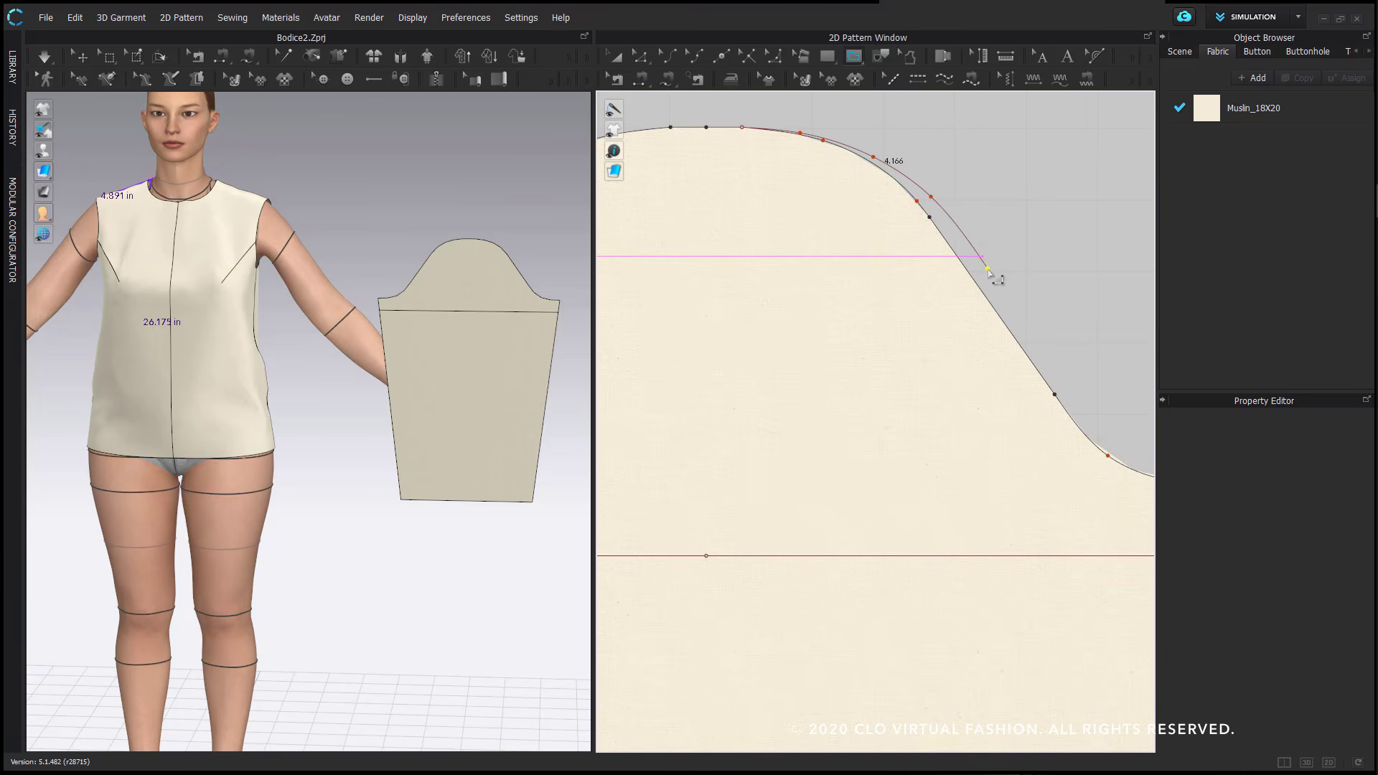
ctrl+click(984, 268)
scroll(984, 268, down, 1)
middle_drag(984, 268, 928, 222)
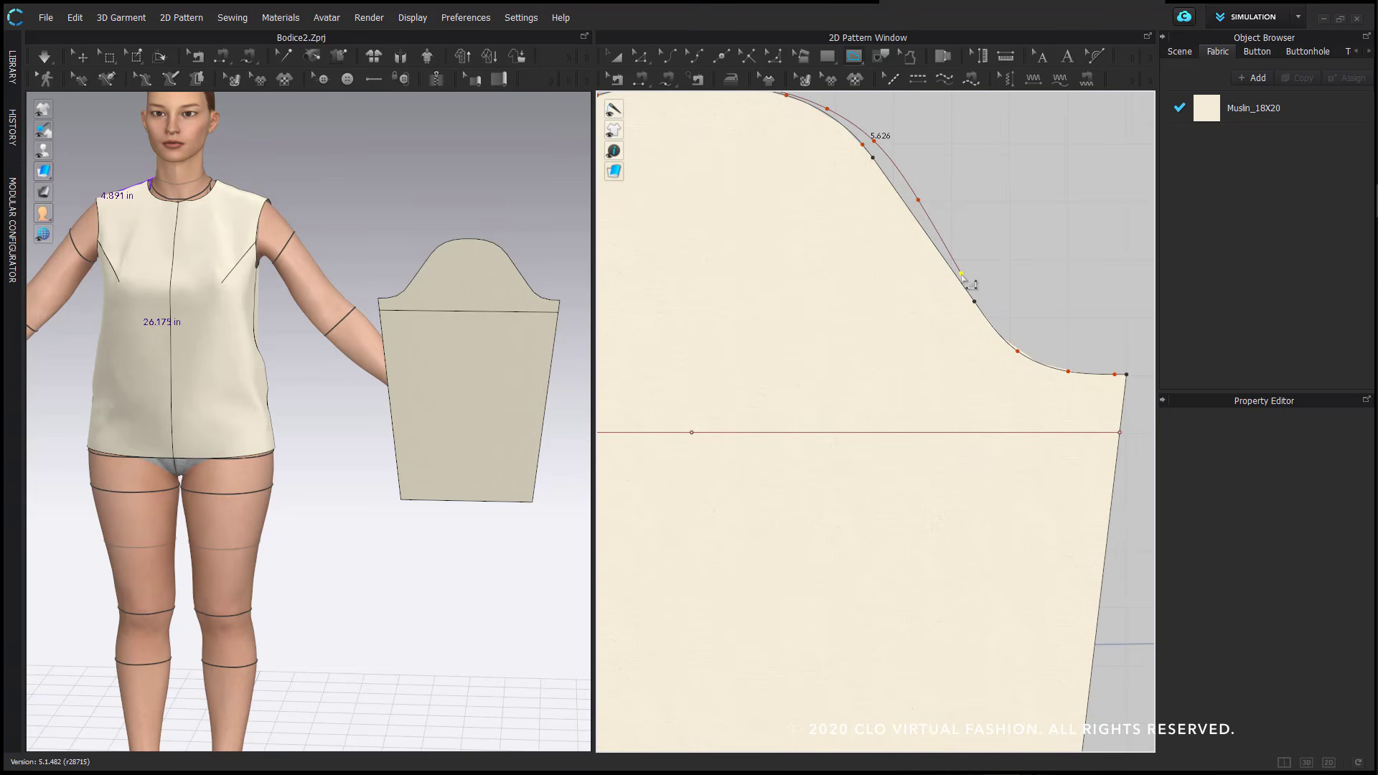
middle_drag(959, 277, 988, 341)
scroll(1022, 304, up, 2)
ctrl+click(970, 250)
scroll(997, 295, down, 2)
double_click(987, 342)
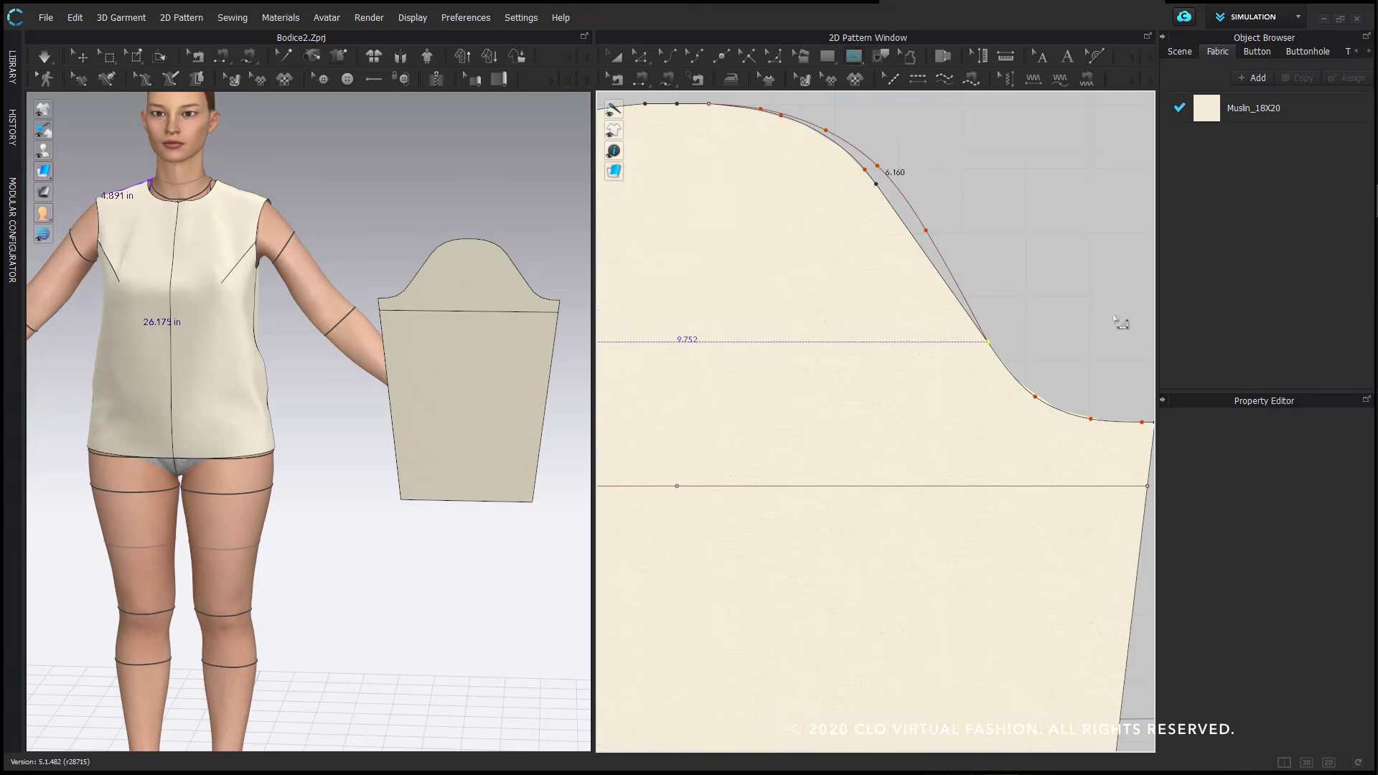
Replace the cap outline segment with the new curve, leaving one 12.219 in segment.
key(z)
middle_drag(953, 183, 978, 277)
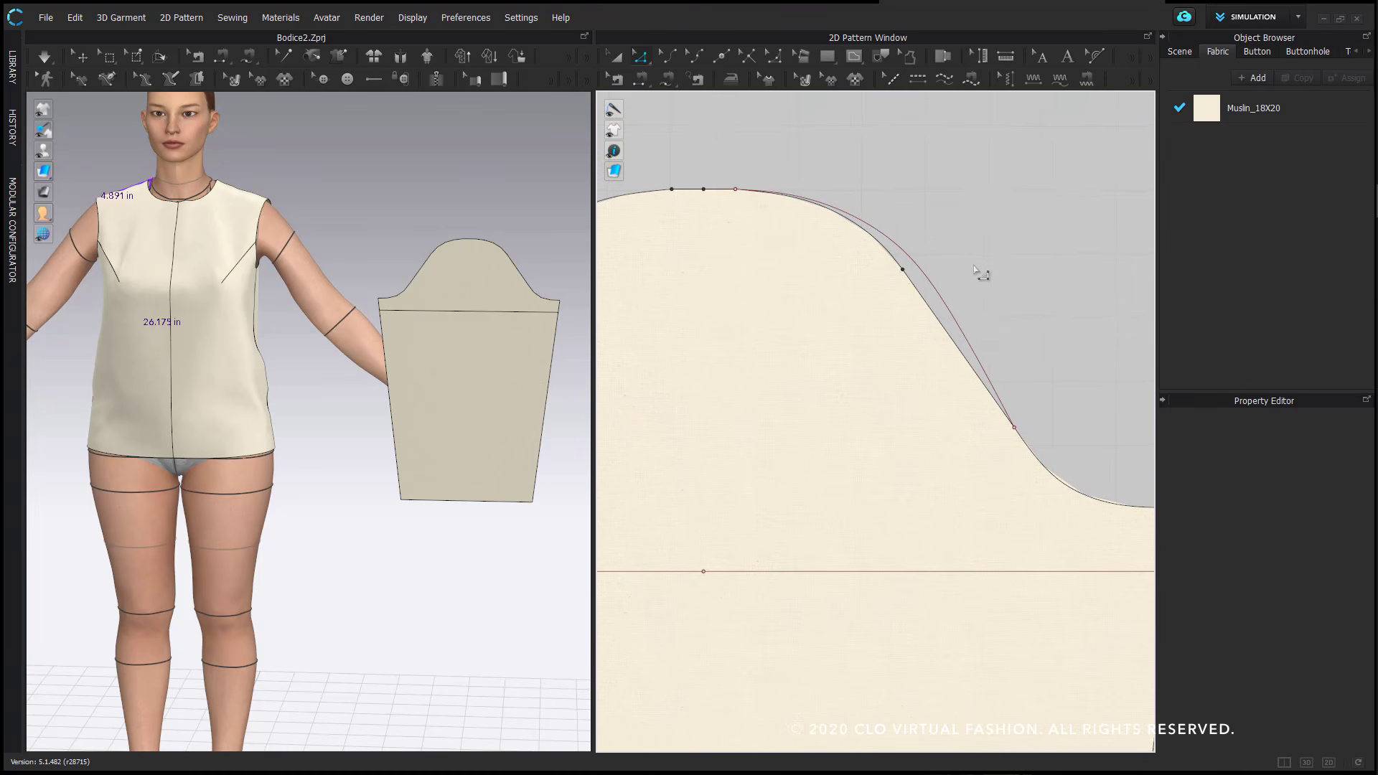
click(906, 268)
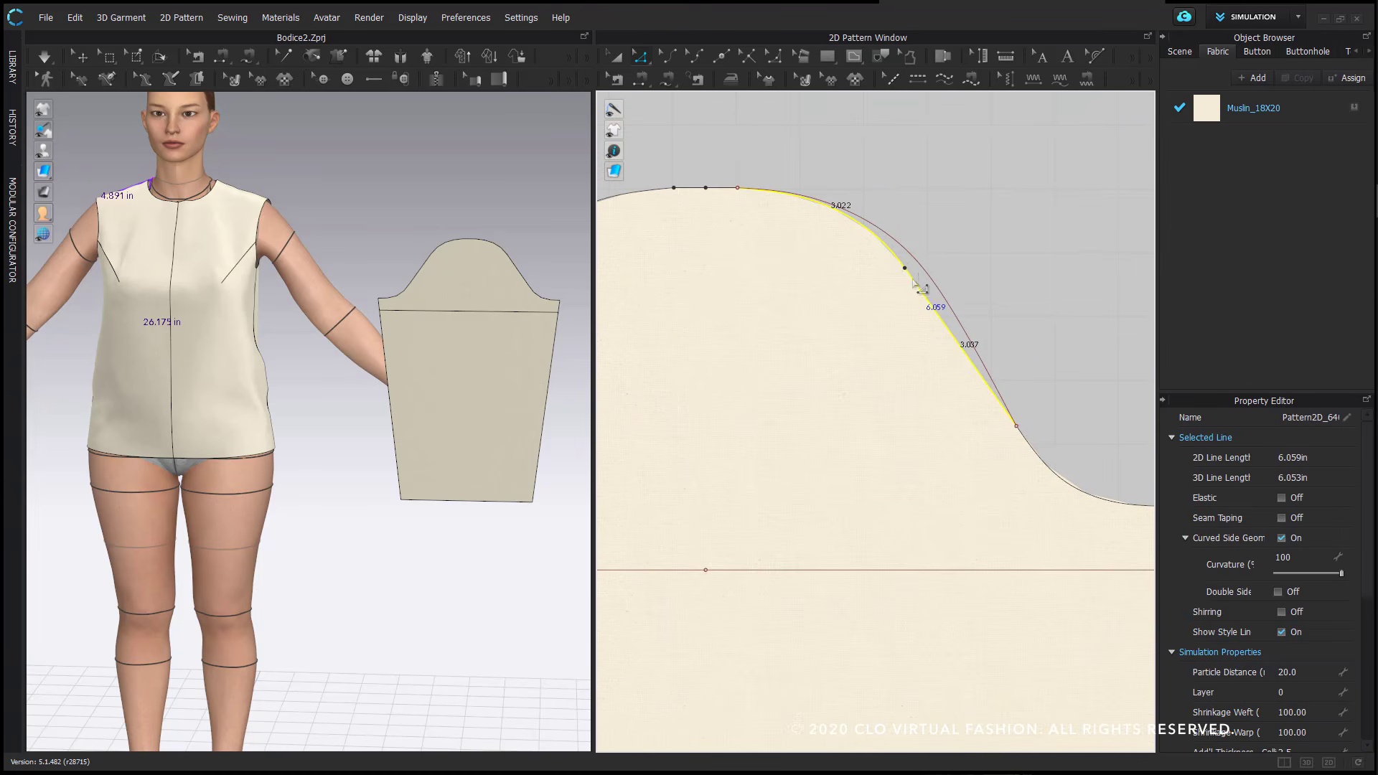
shift+click(928, 275)
right_click(922, 269)
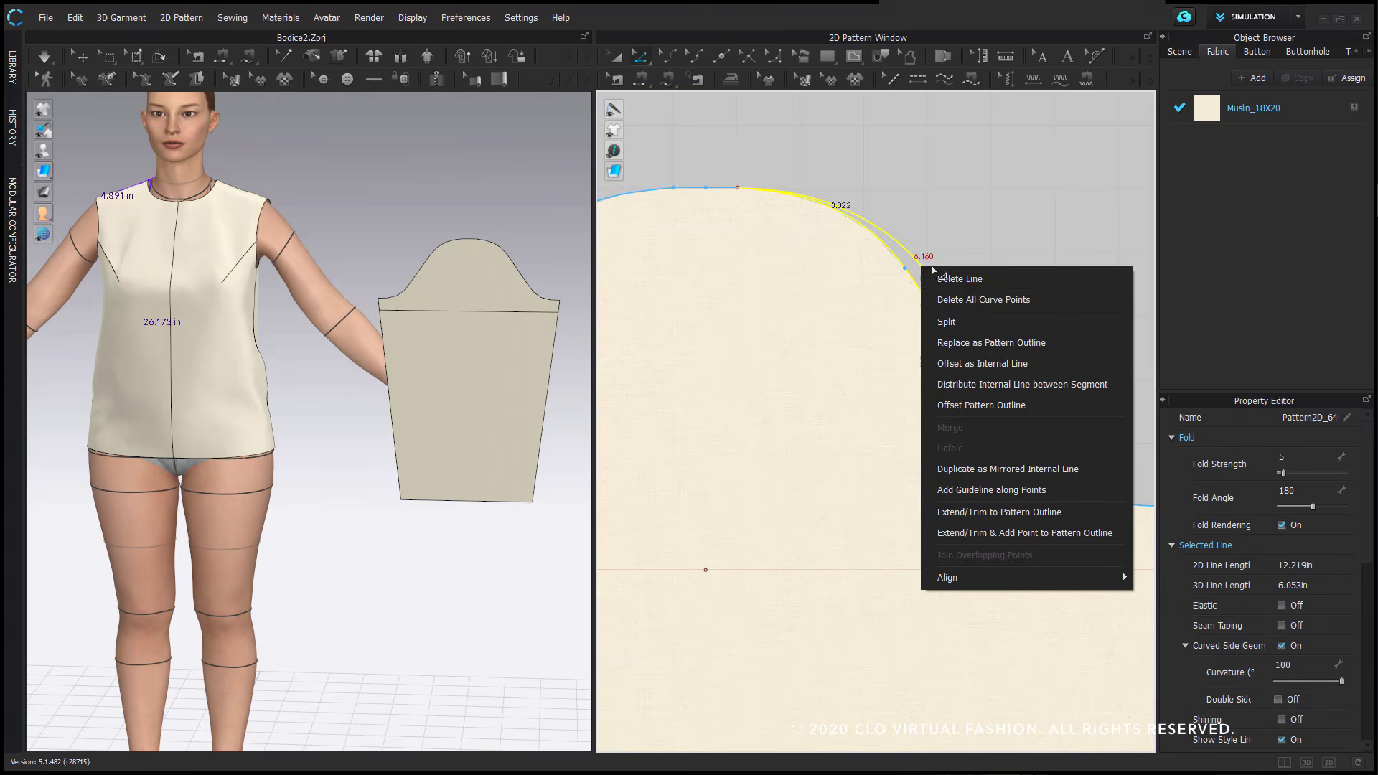
click(1052, 346)
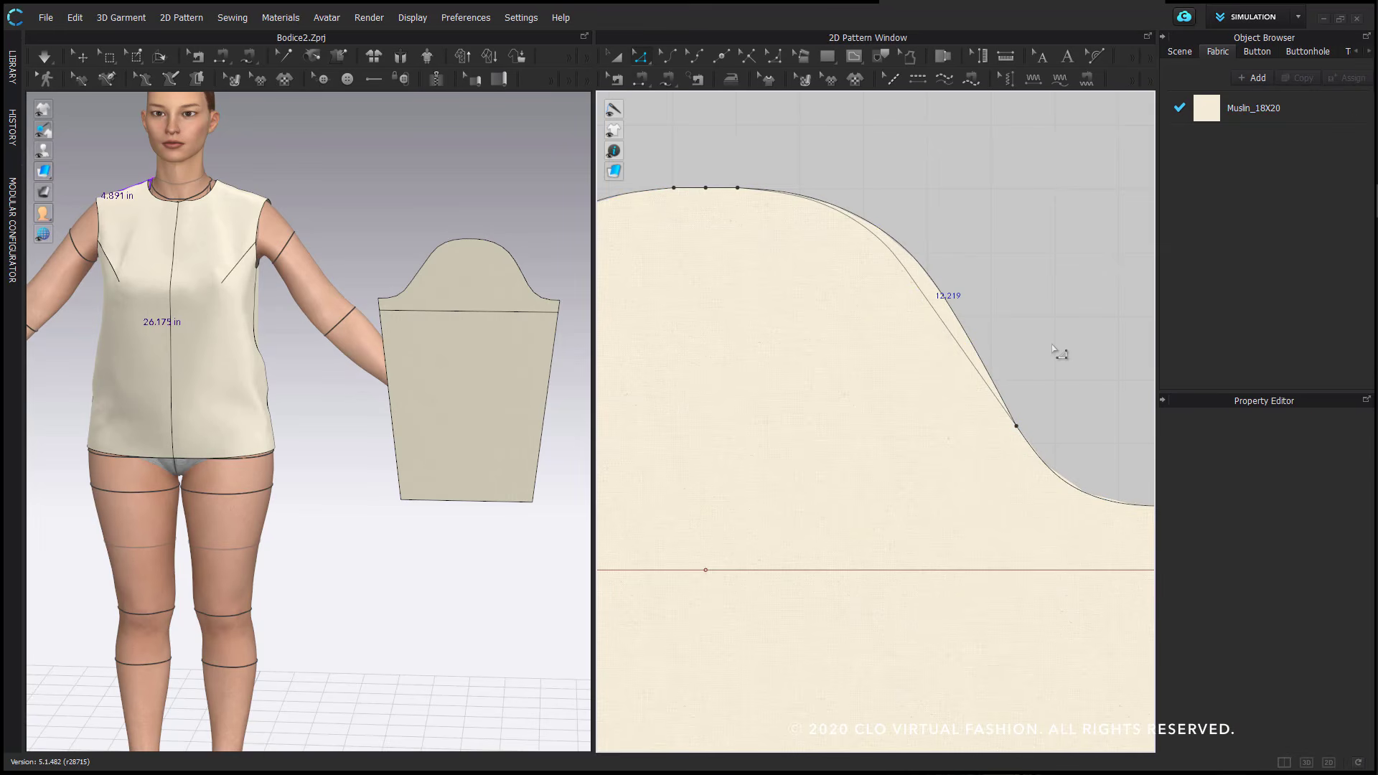
scroll(994, 237, down, 5)
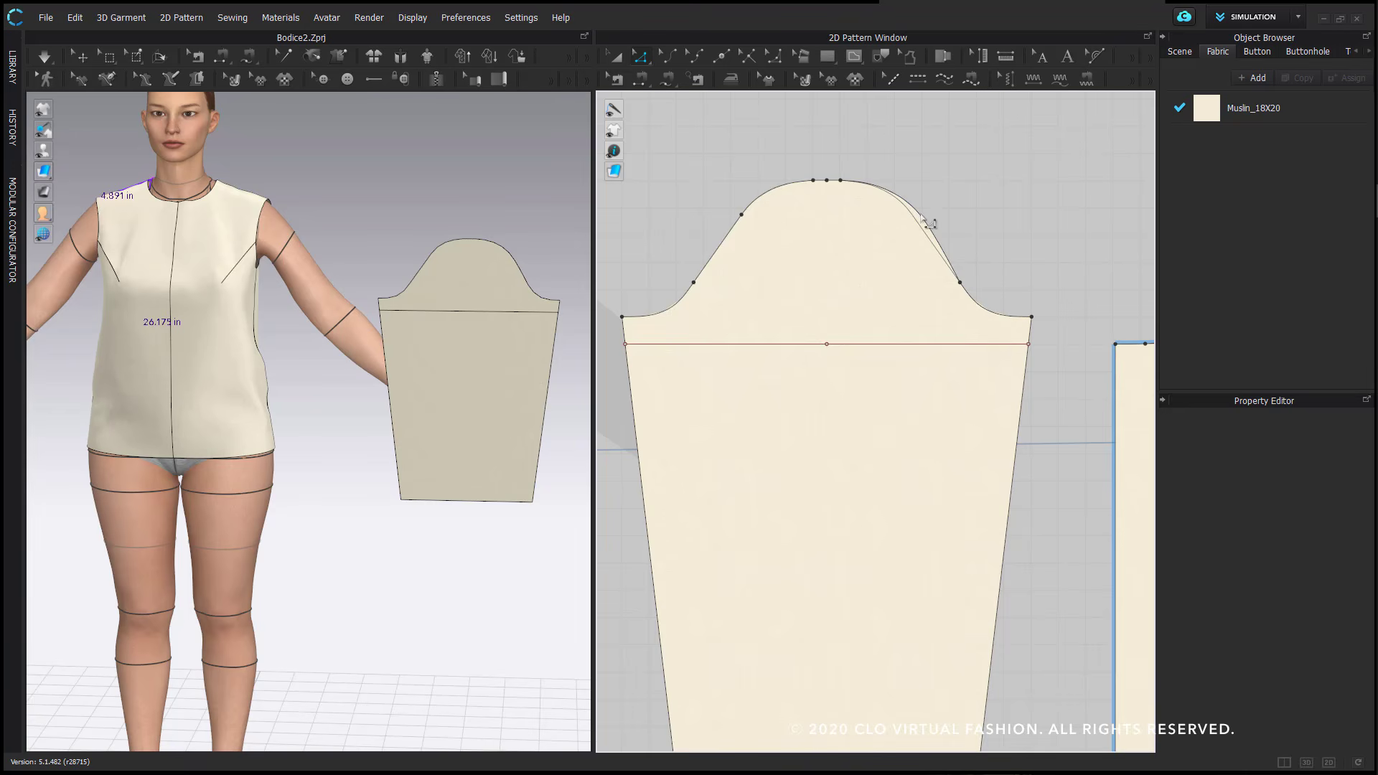
Measure the sleeve cap length, which reads 19.416 in.
scroll(730, 188, down, 3)
drag(686, 161, 973, 291)
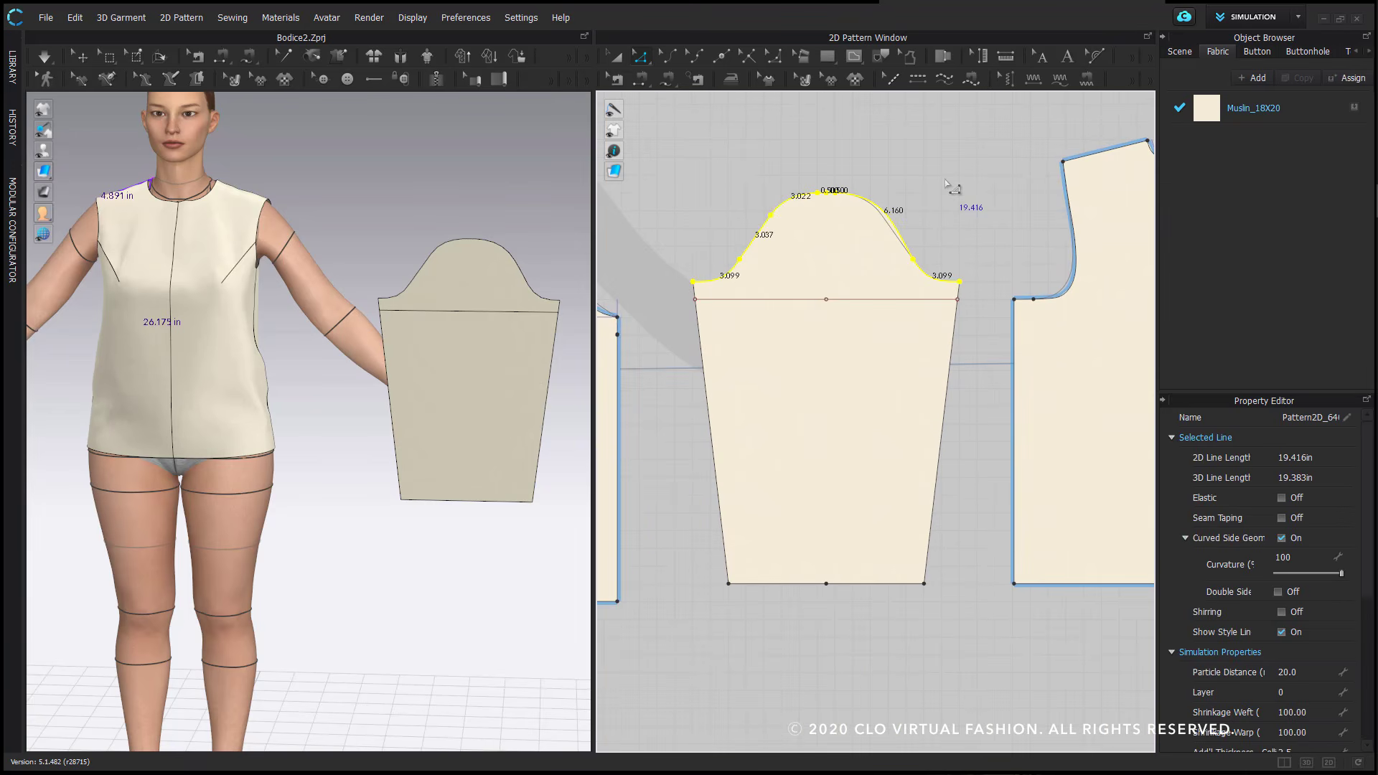
click(952, 186)
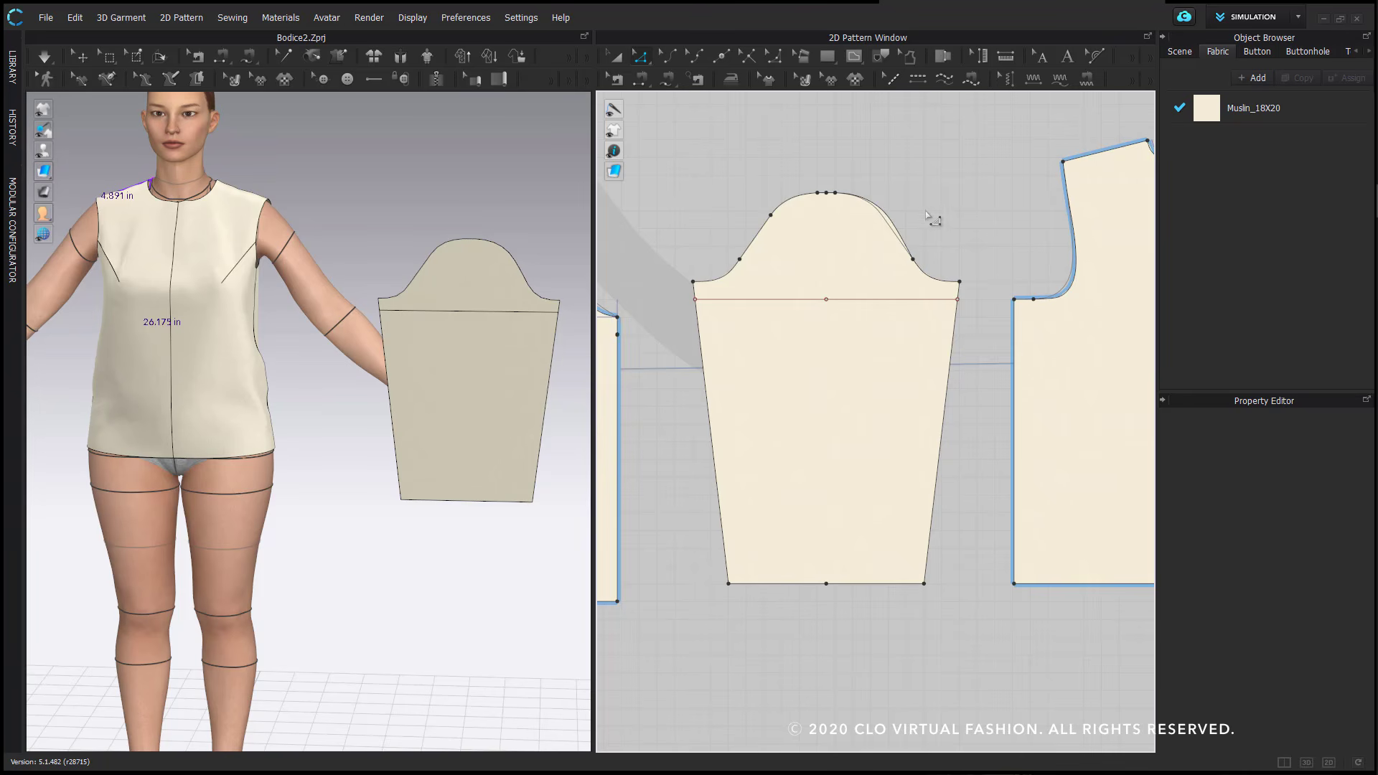
Drag the sleeve's right underarm corner points slightly outward to the right.
scroll(910, 218, up, 3)
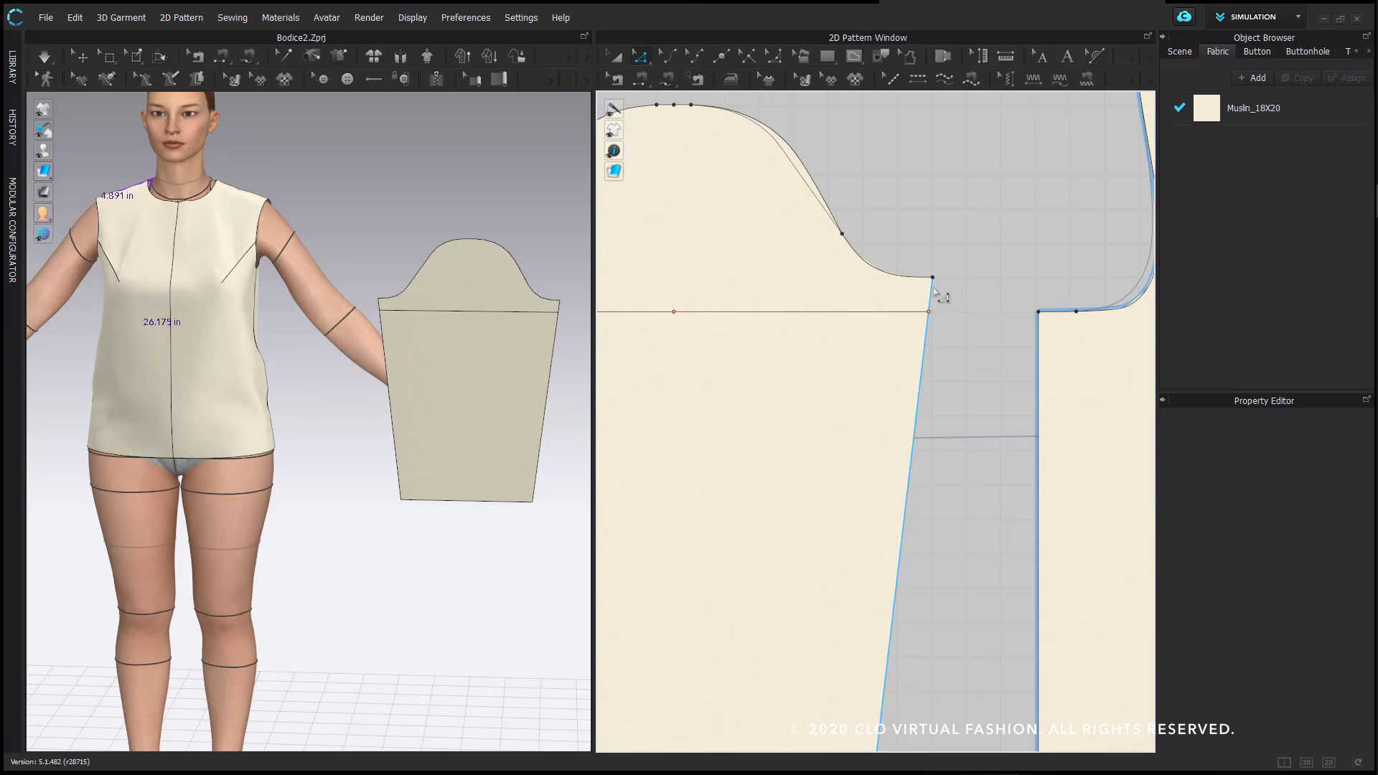
middle_drag(937, 290, 1032, 330)
drag(1037, 290, 982, 366)
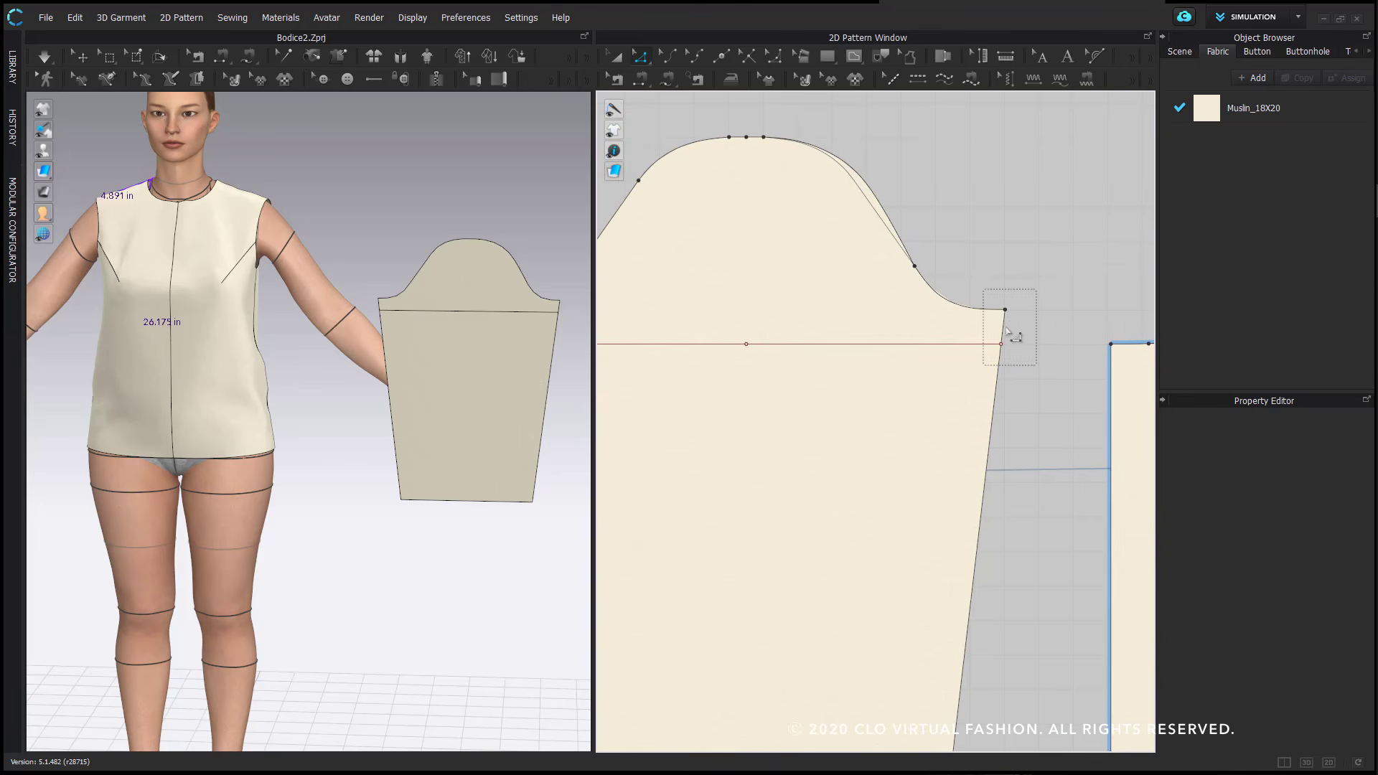
scroll(1006, 315, up, 2)
mouse_move(1006, 310)
mouse_down()
mouse_move(1087, 312)
mouse_move(998, 309)
mouse_up()
scroll(1011, 307, down, 1)
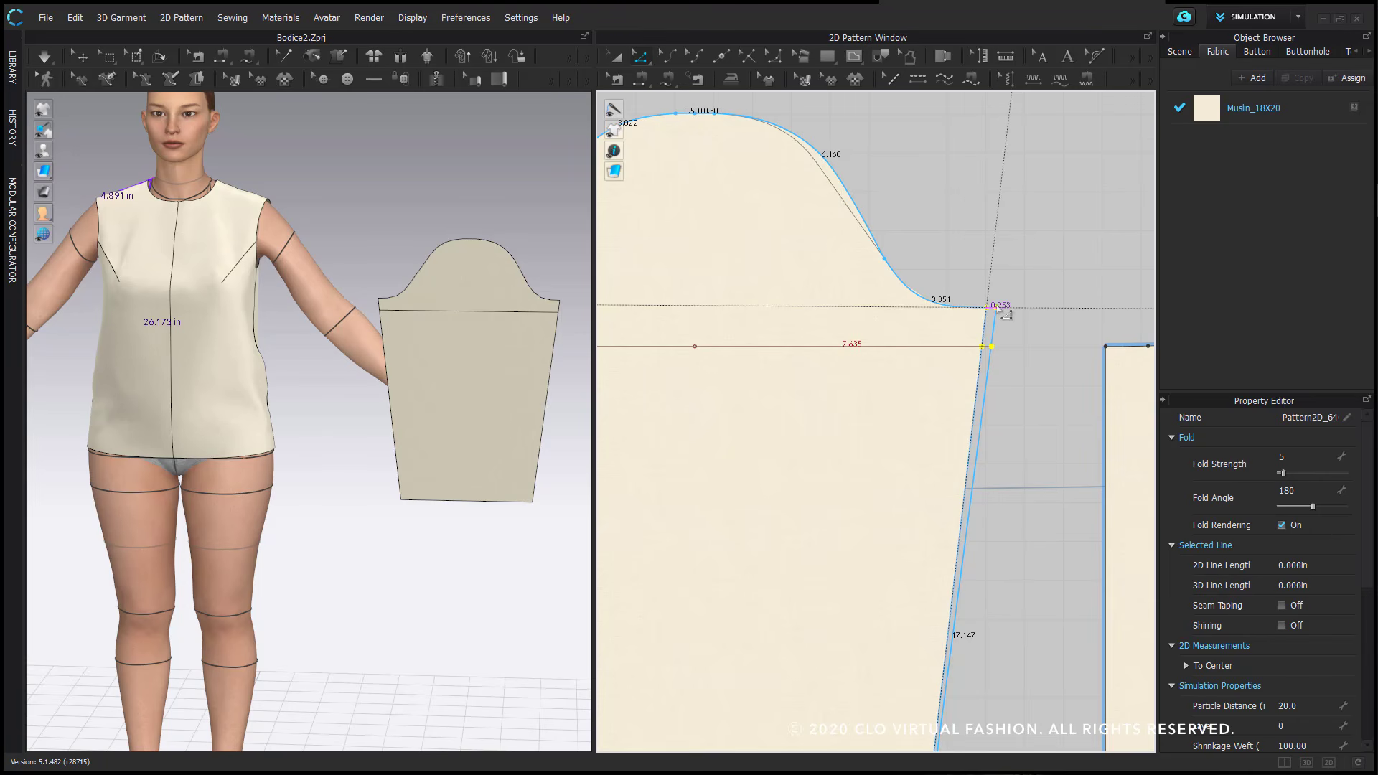
Move the right underarm corner exactly 0.125 in outward with Move Distance.
right_click(1006, 314)
text(.125)
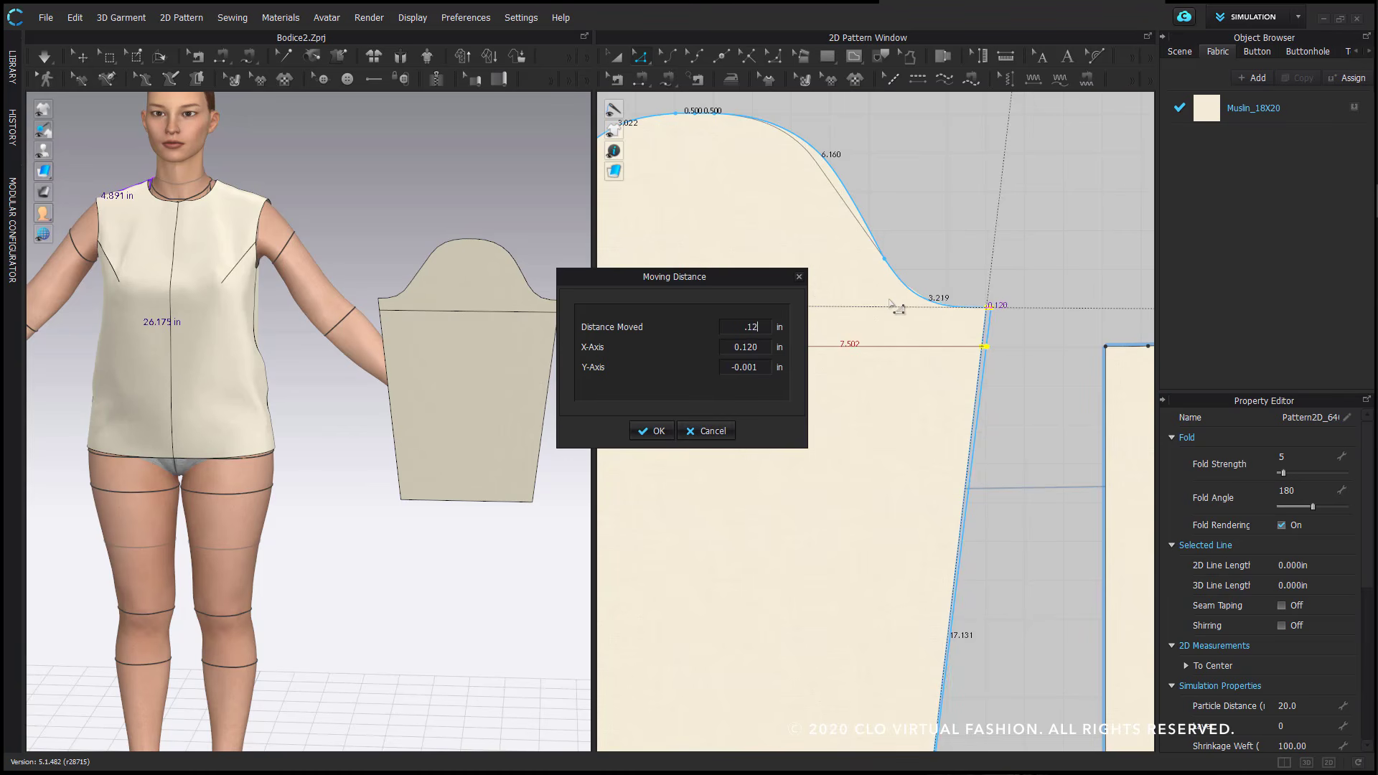
key(Return)
click(1029, 269)
scroll(1030, 270, down, 5)
scroll(770, 316, up, 3)
scroll(711, 308, down, 1)
Move the left underarm corner points 0.125 in outward with Move Distance.
drag(703, 289, 543, 281)
scroll(725, 299, up, 3)
right_click(721, 324)
text(.1)
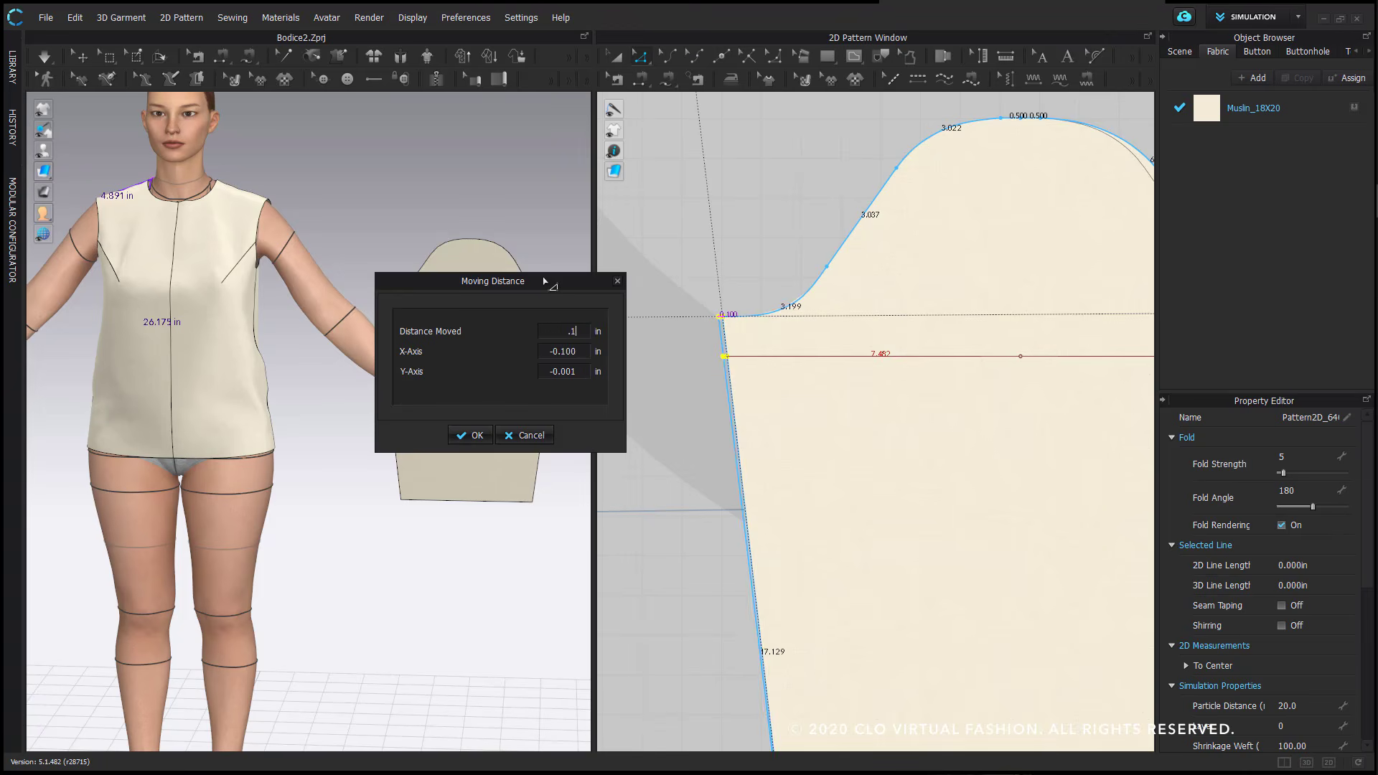
text(25)
key(Return)
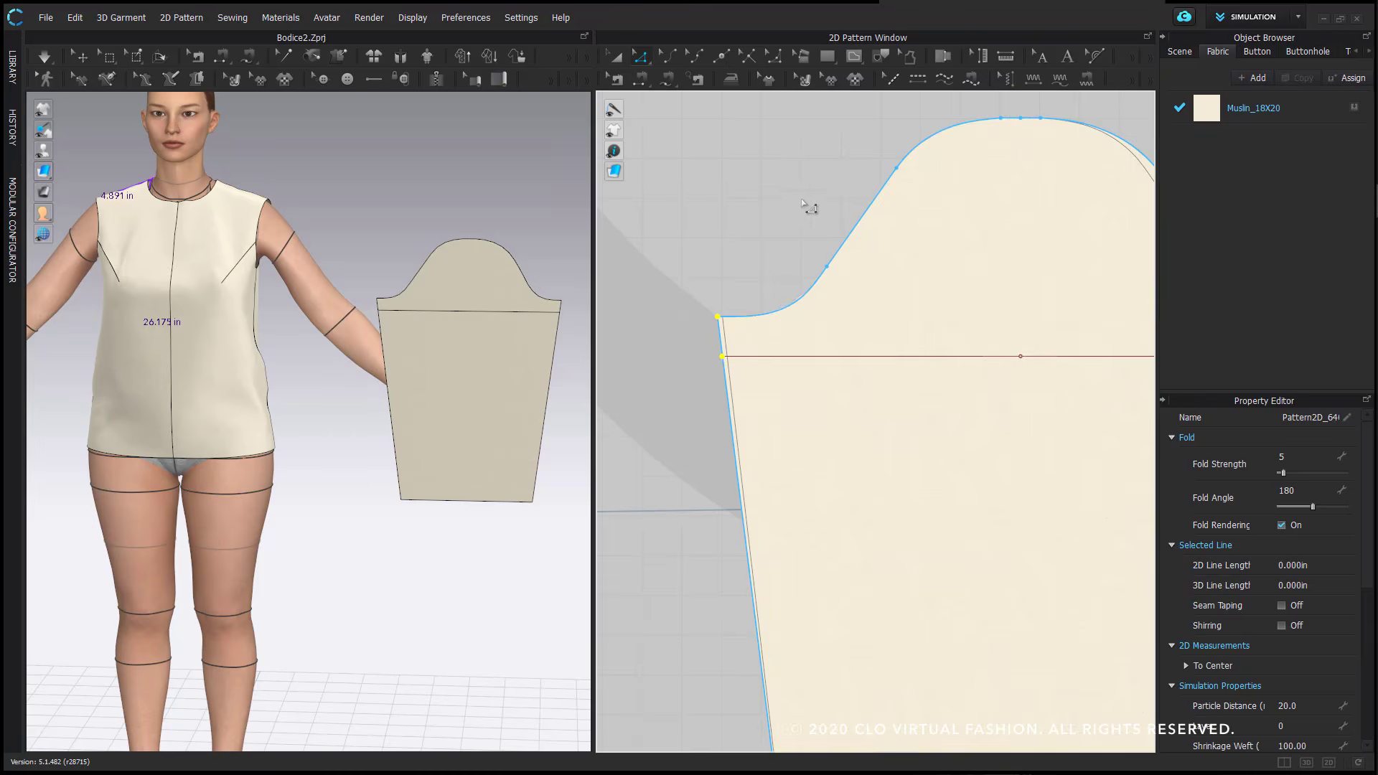
click(809, 206)
Recheck the sleeve cap length and lower the top of the cap slightly.
scroll(747, 231, down, 5)
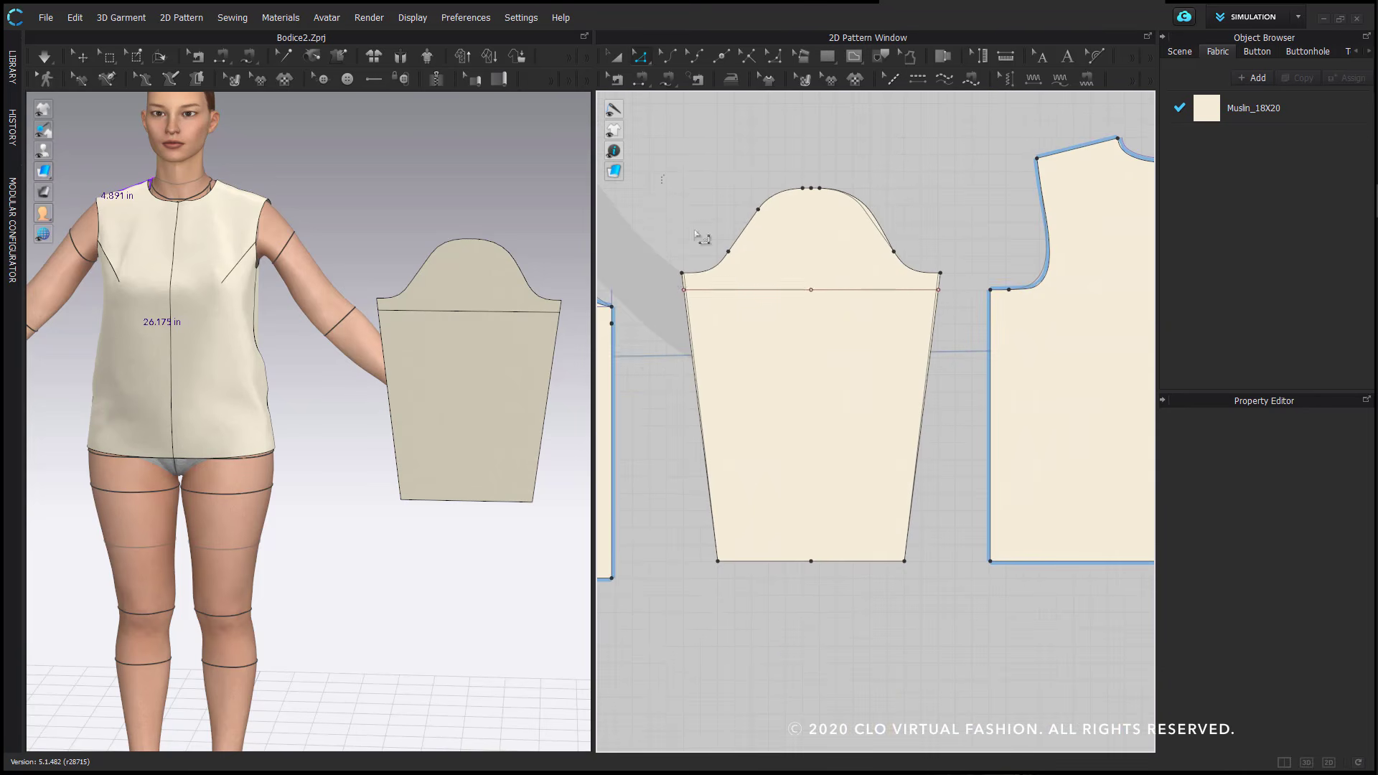
drag(695, 231, 959, 286)
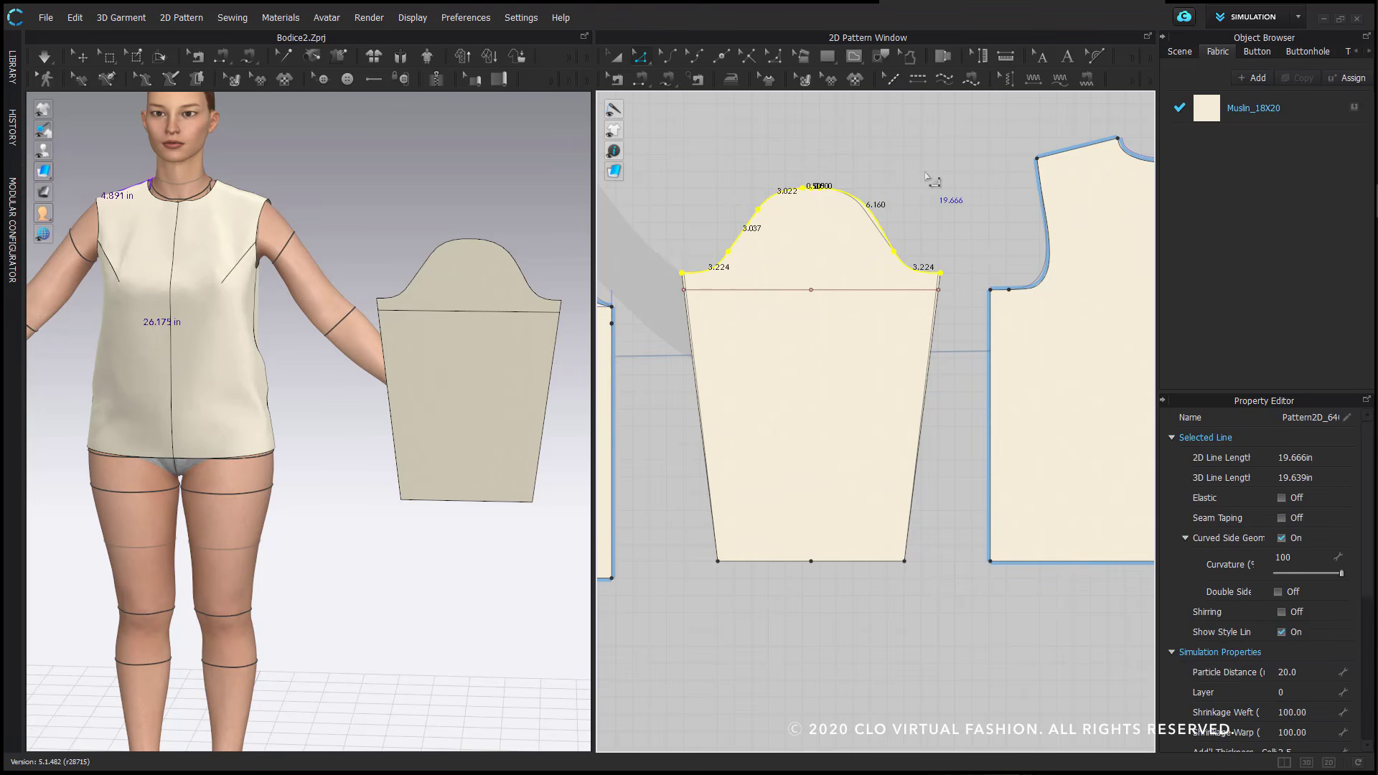
click(926, 172)
scroll(831, 156, up, 2)
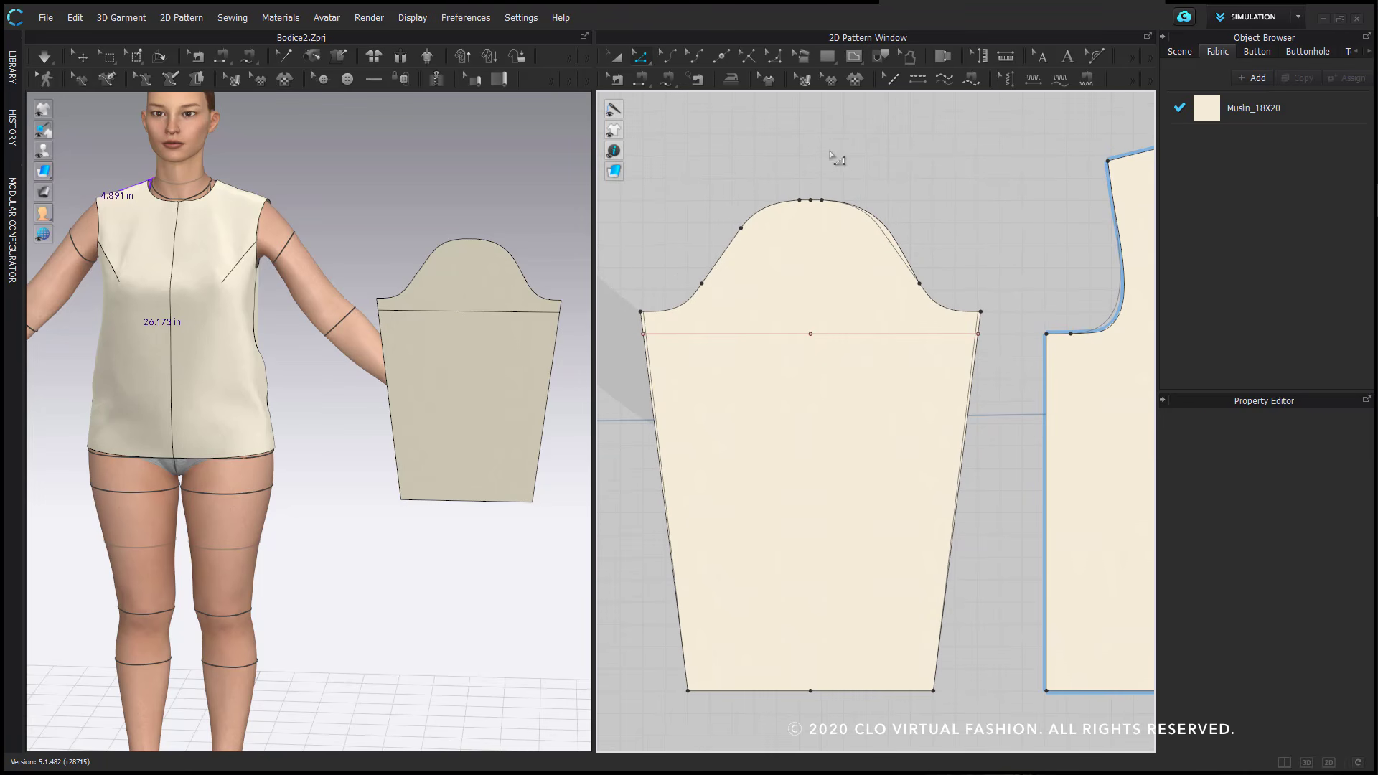
drag(965, 146, 674, 295)
scroll(824, 206, up, 3)
scroll(799, 205, up, 3)
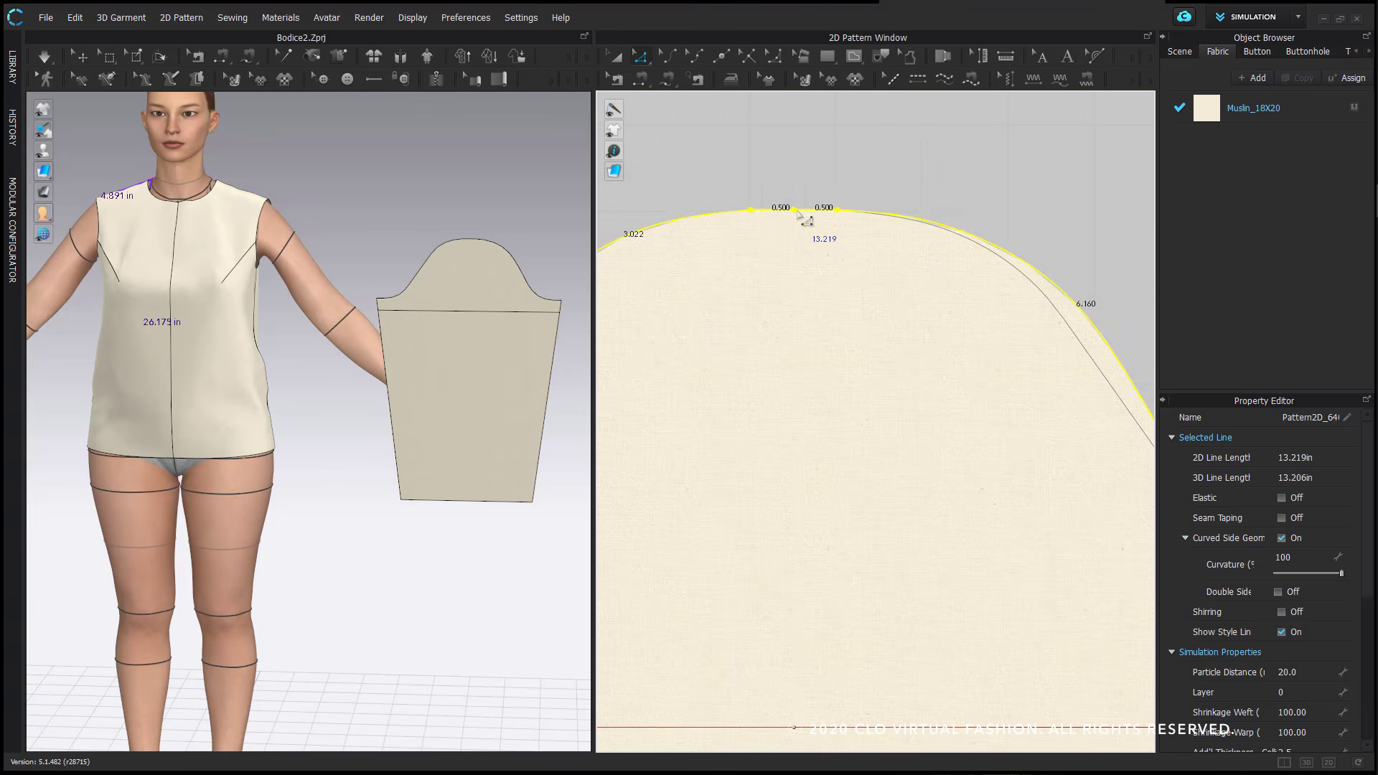
drag(793, 204, 802, 214)
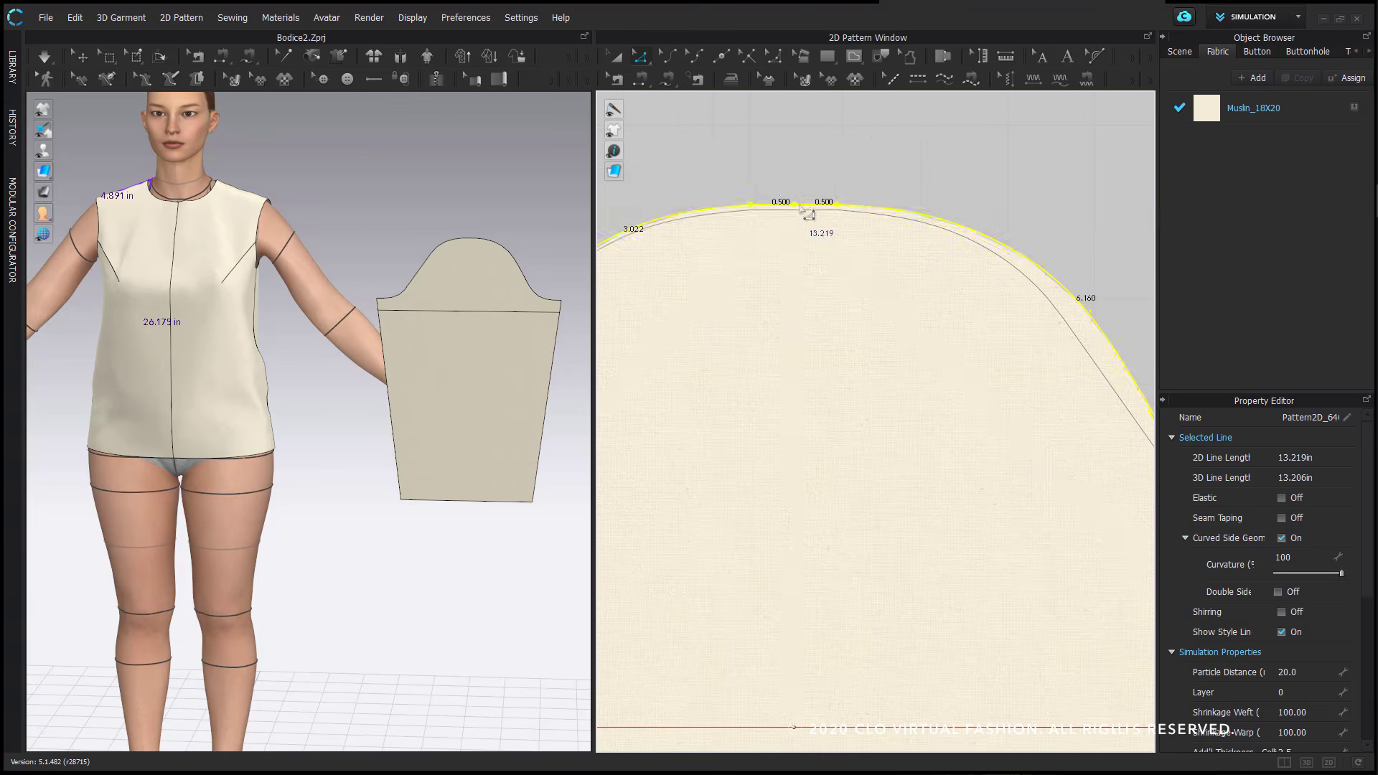
scroll(803, 214, down, 5)
click(693, 203)
Nudge the left underarm curve outward and set a 0.125 in exact move.
drag(685, 194, 1045, 319)
scroll(746, 318, up, 3)
drag(666, 223, 575, 279)
right_click(672, 313)
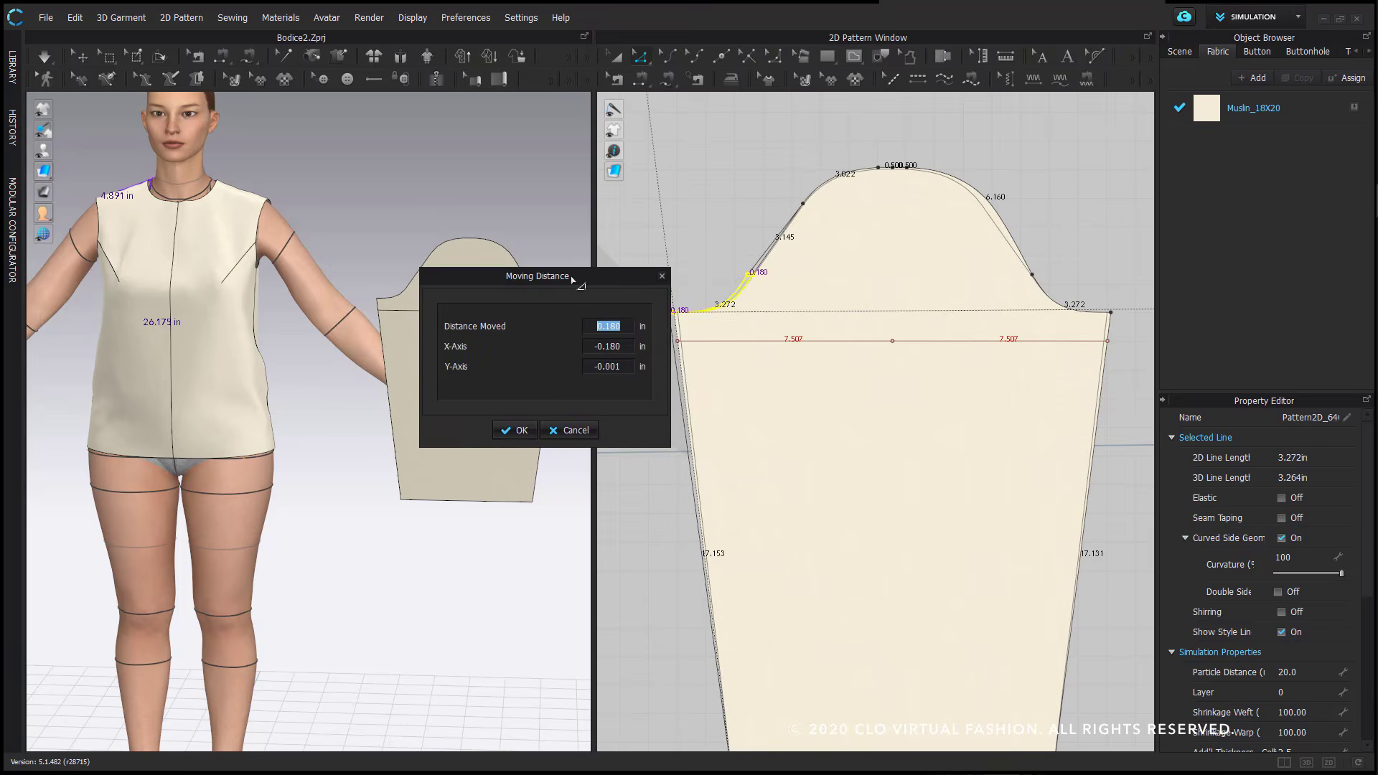
text(.125)
key(Return)
click(654, 264)
Nudge the sleeve cap point slightly left, then reselect the cap curve to check it.
scroll(754, 213, up, 3)
scroll(839, 200, up, 3)
drag(840, 200, 836, 200)
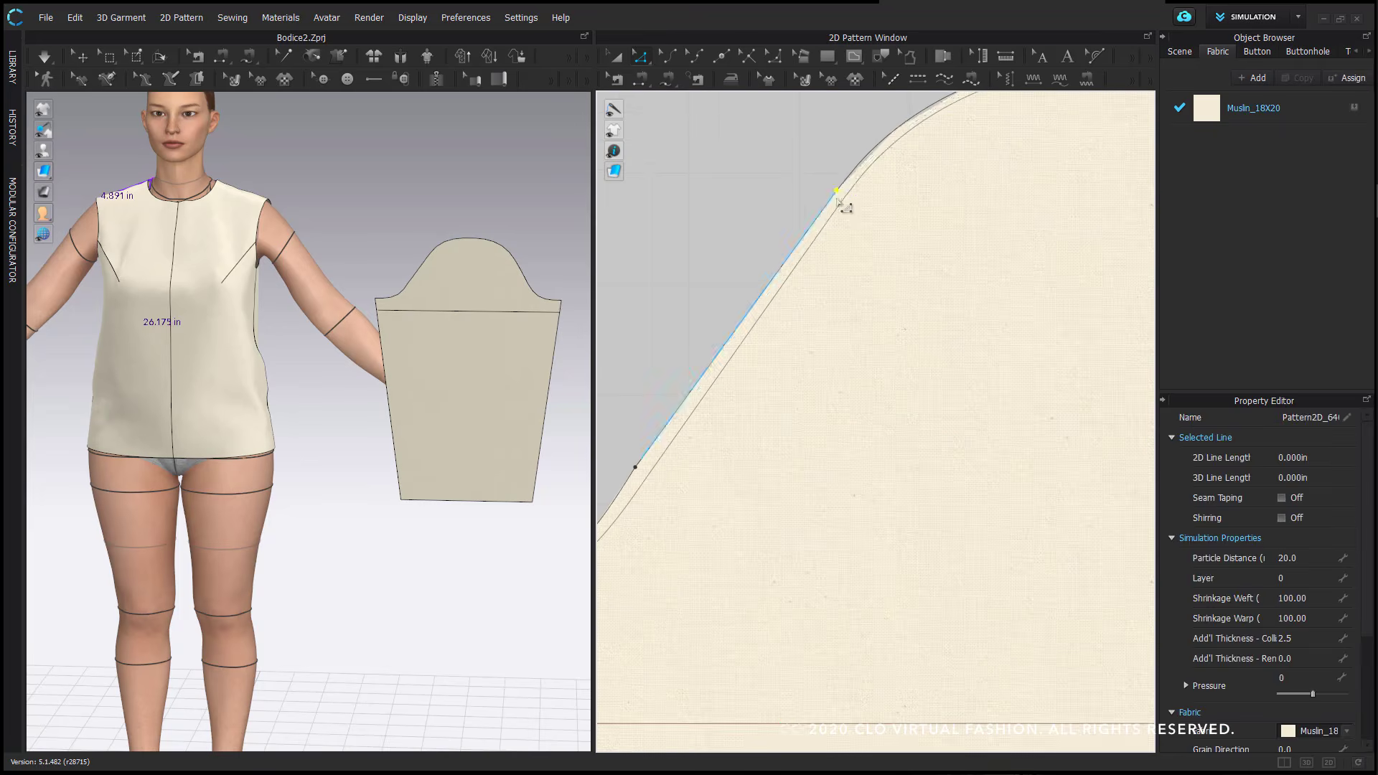
click(804, 200)
scroll(803, 200, down, 7)
scroll(789, 197, up, 1)
mouse_move(715, 157)
mouse_down()
mouse_move(1050, 316)
mouse_move(716, 166)
mouse_up()
drag(685, 144, 1062, 303)
click(1049, 229)
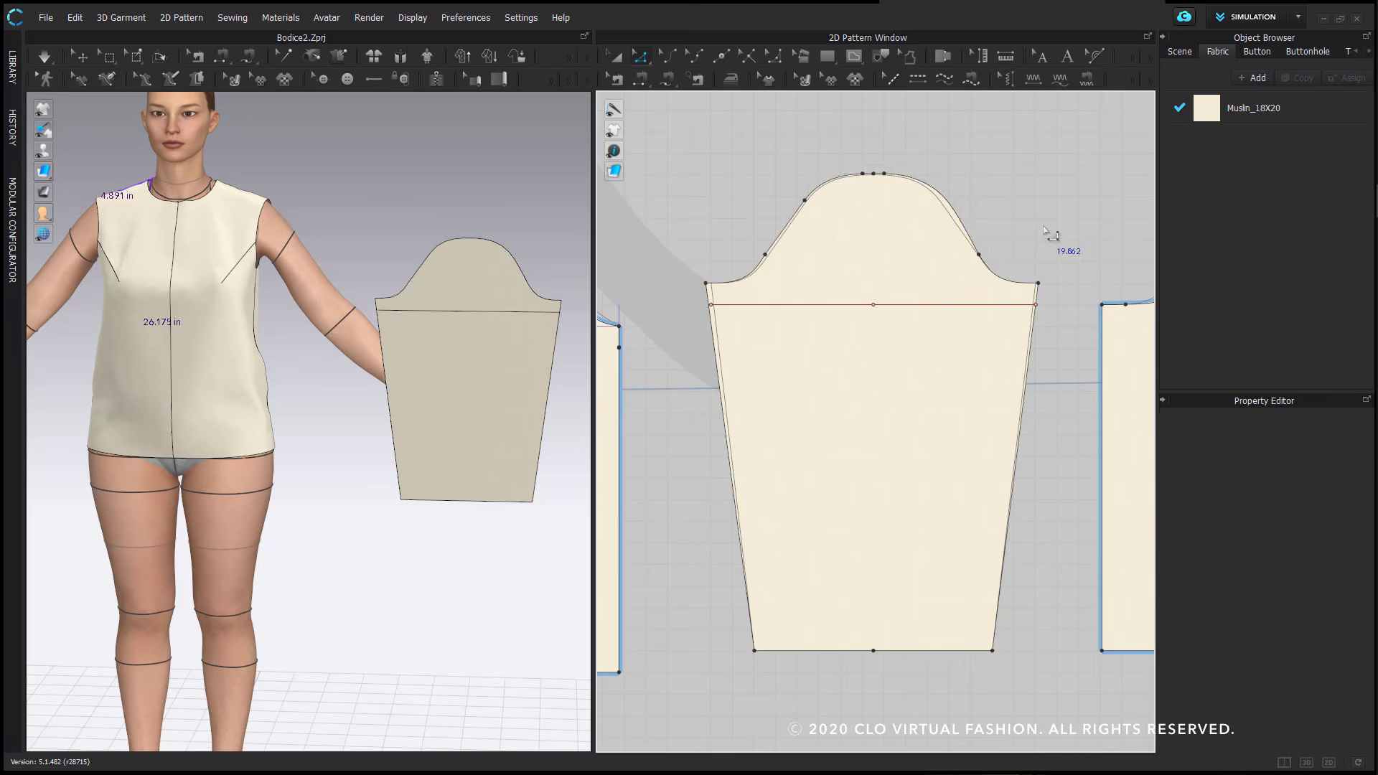
scroll(1033, 258, down, 5)
scroll(1006, 283, up, 1)
drag(854, 158, 814, 280)
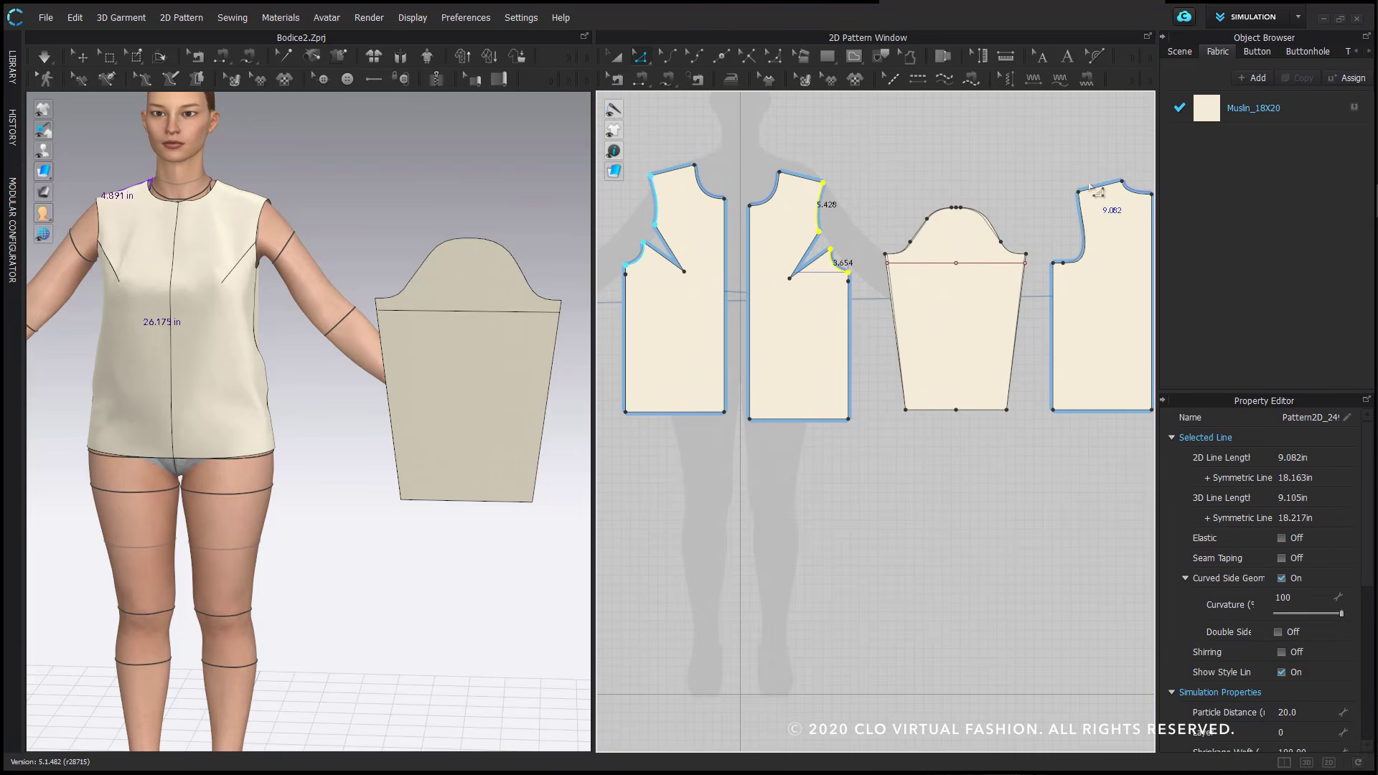
drag(1050, 173, 1095, 265)
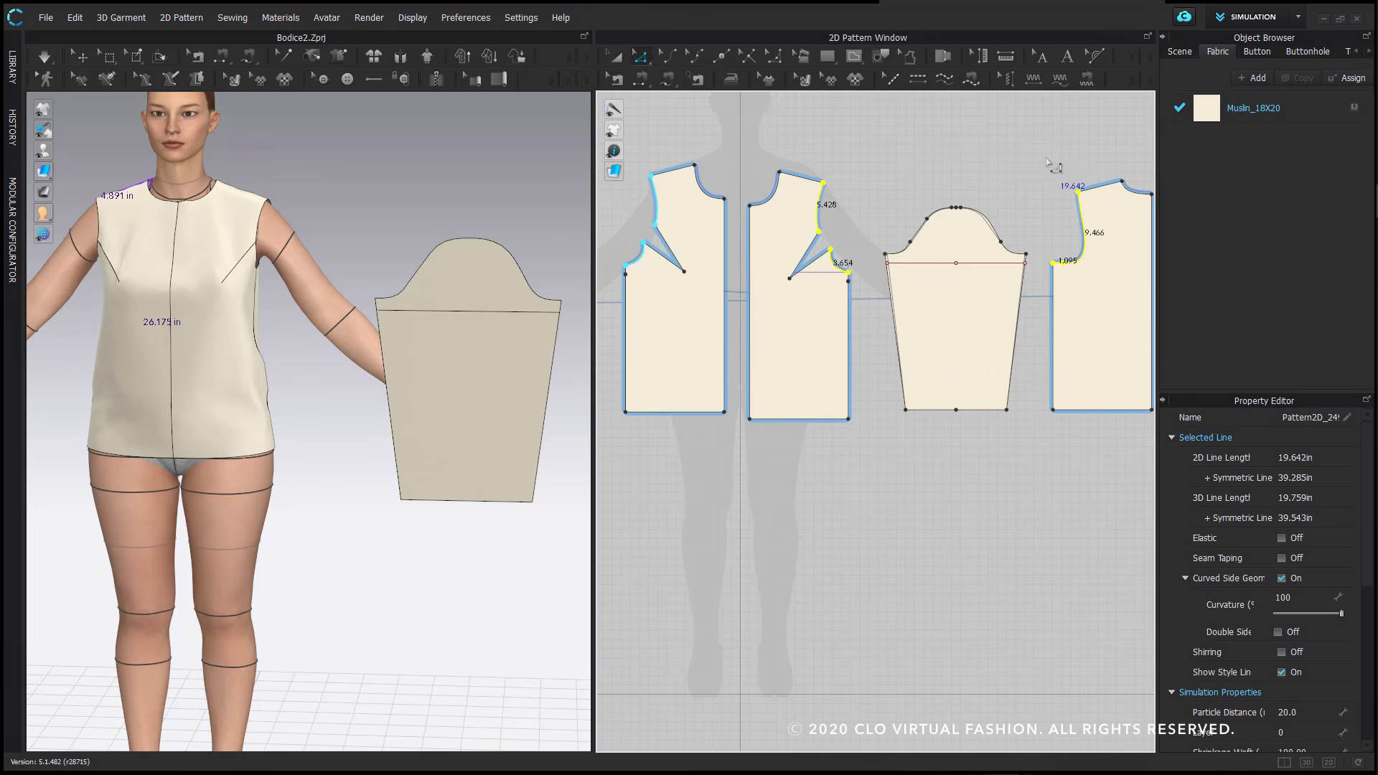
click(1017, 147)
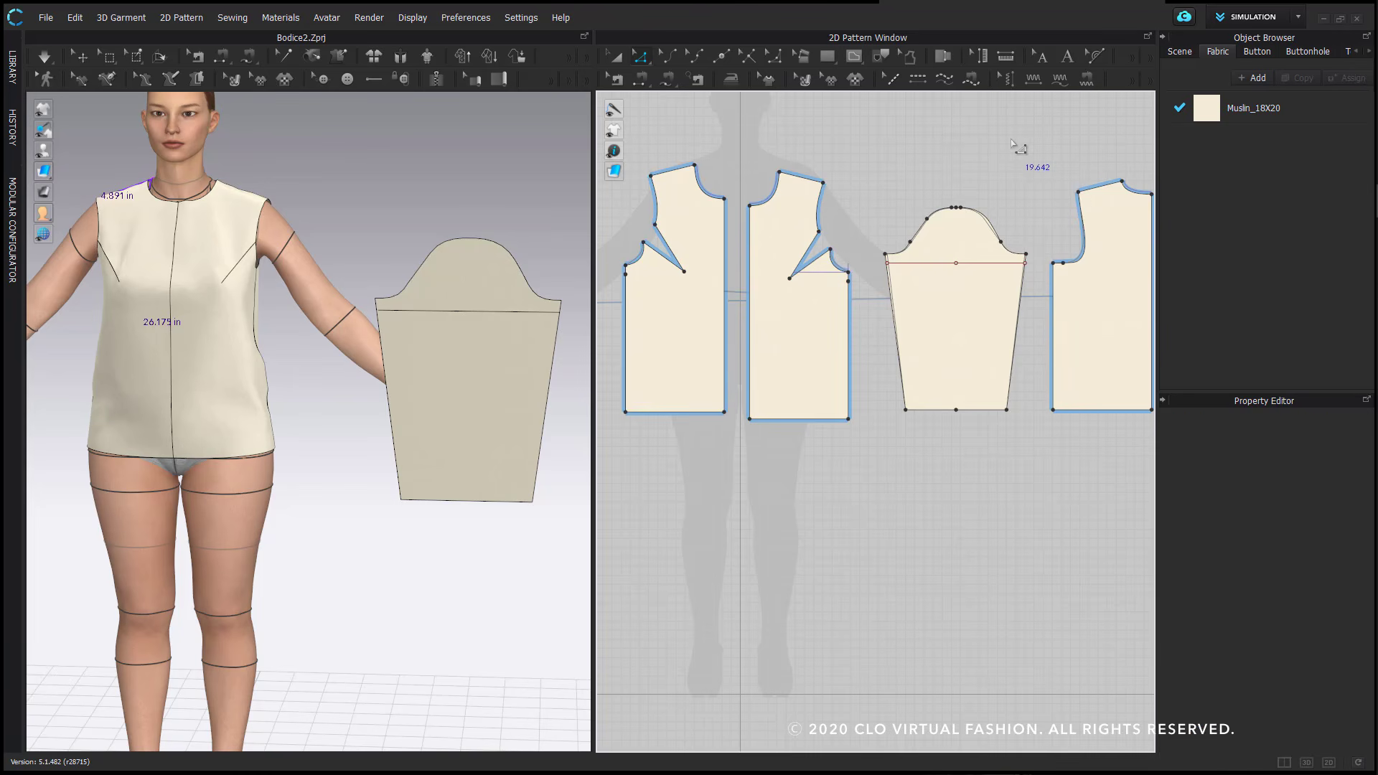
scroll(991, 228, up, 10)
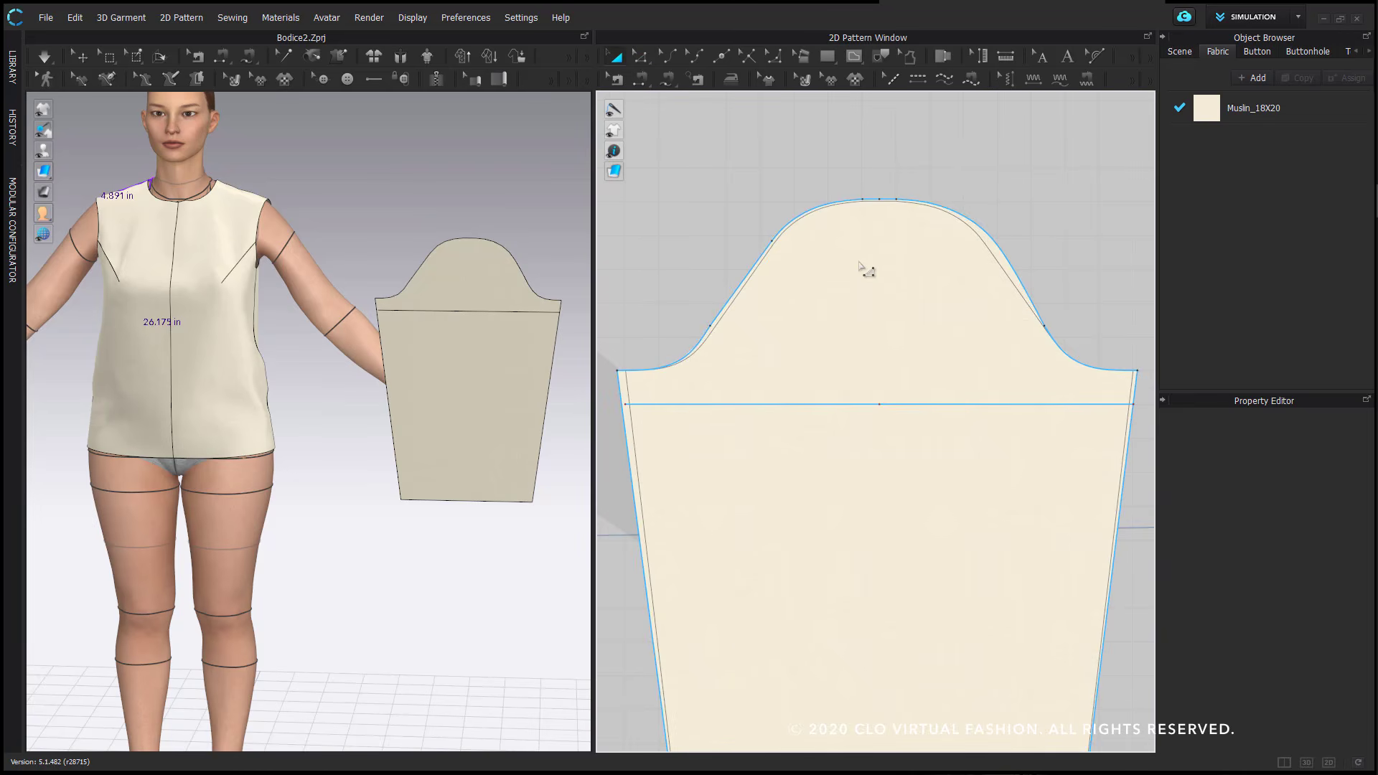
Delete the sleeve's reference line and confirm the 19.862 in cap curve length.
right_click(860, 264)
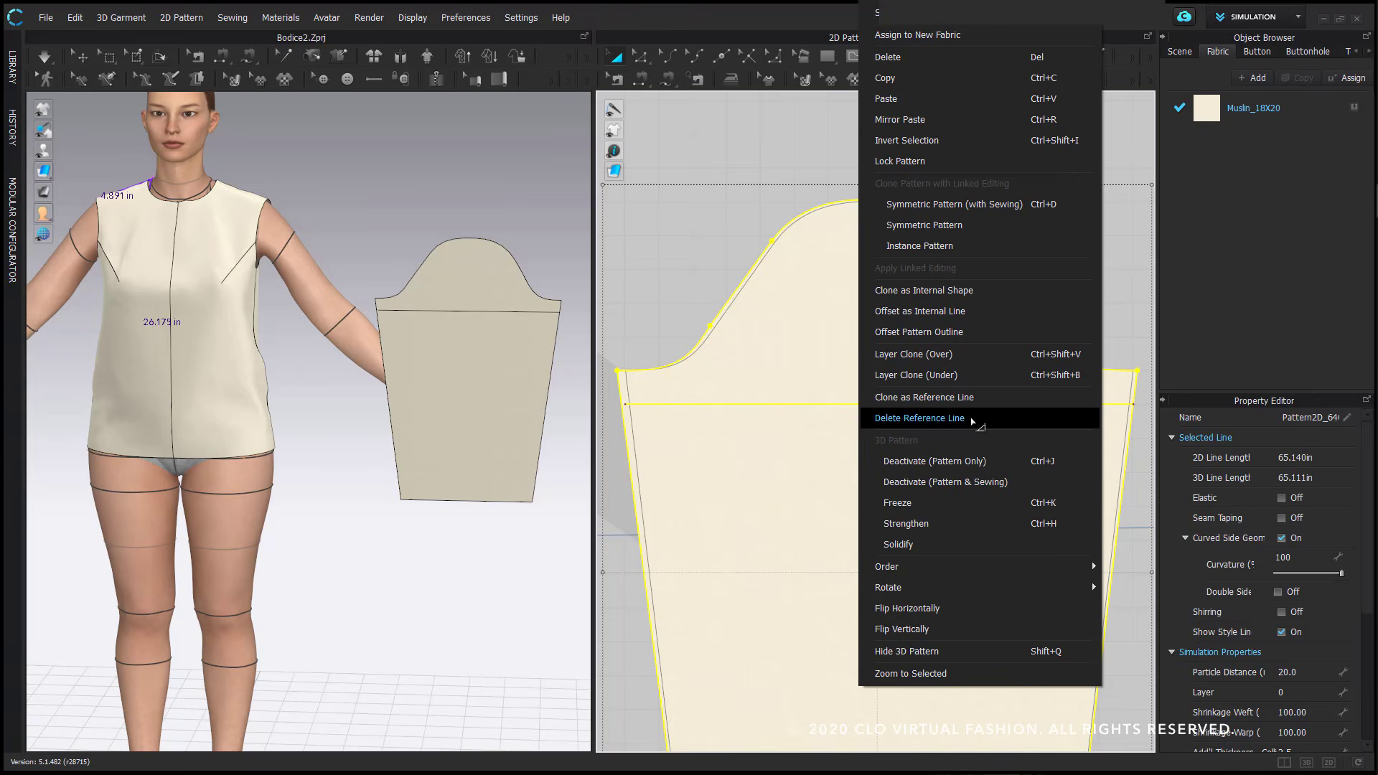
click(972, 421)
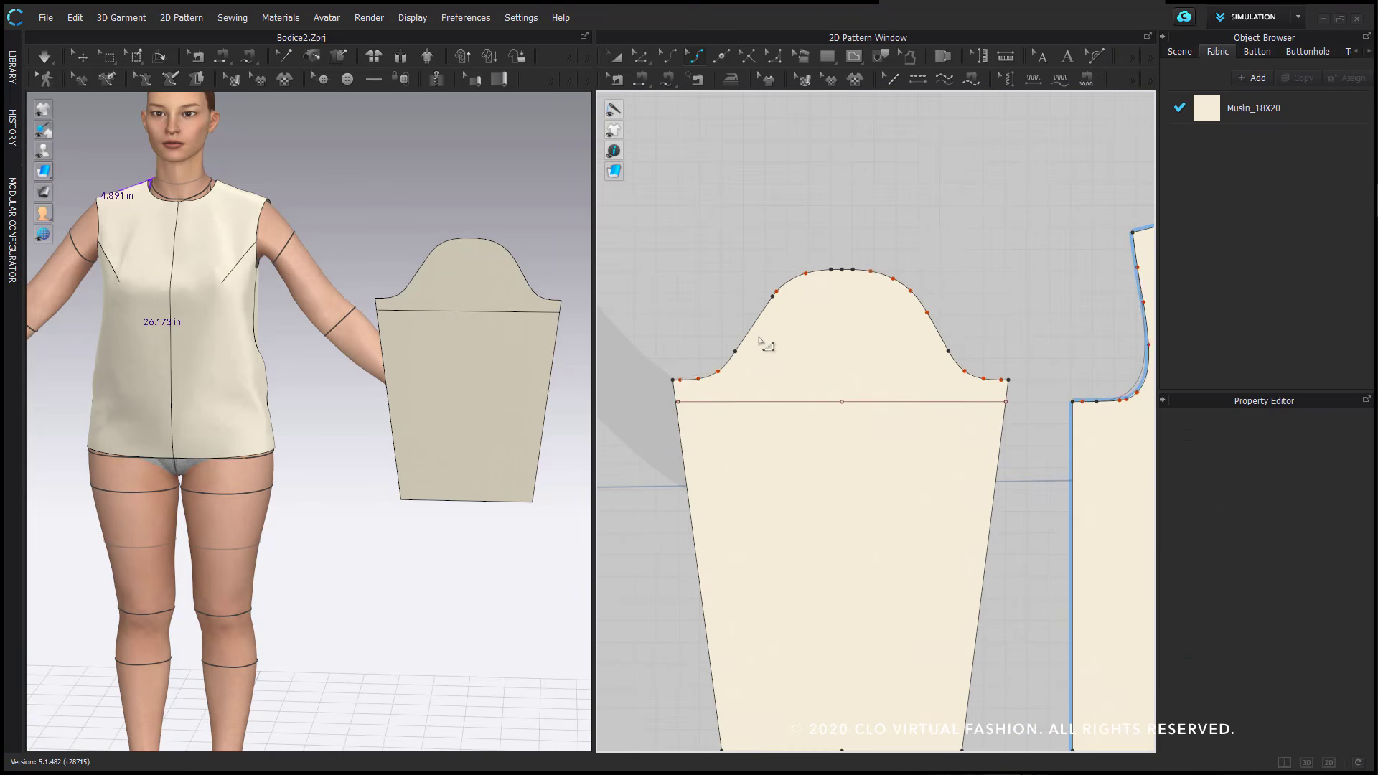
click(763, 343)
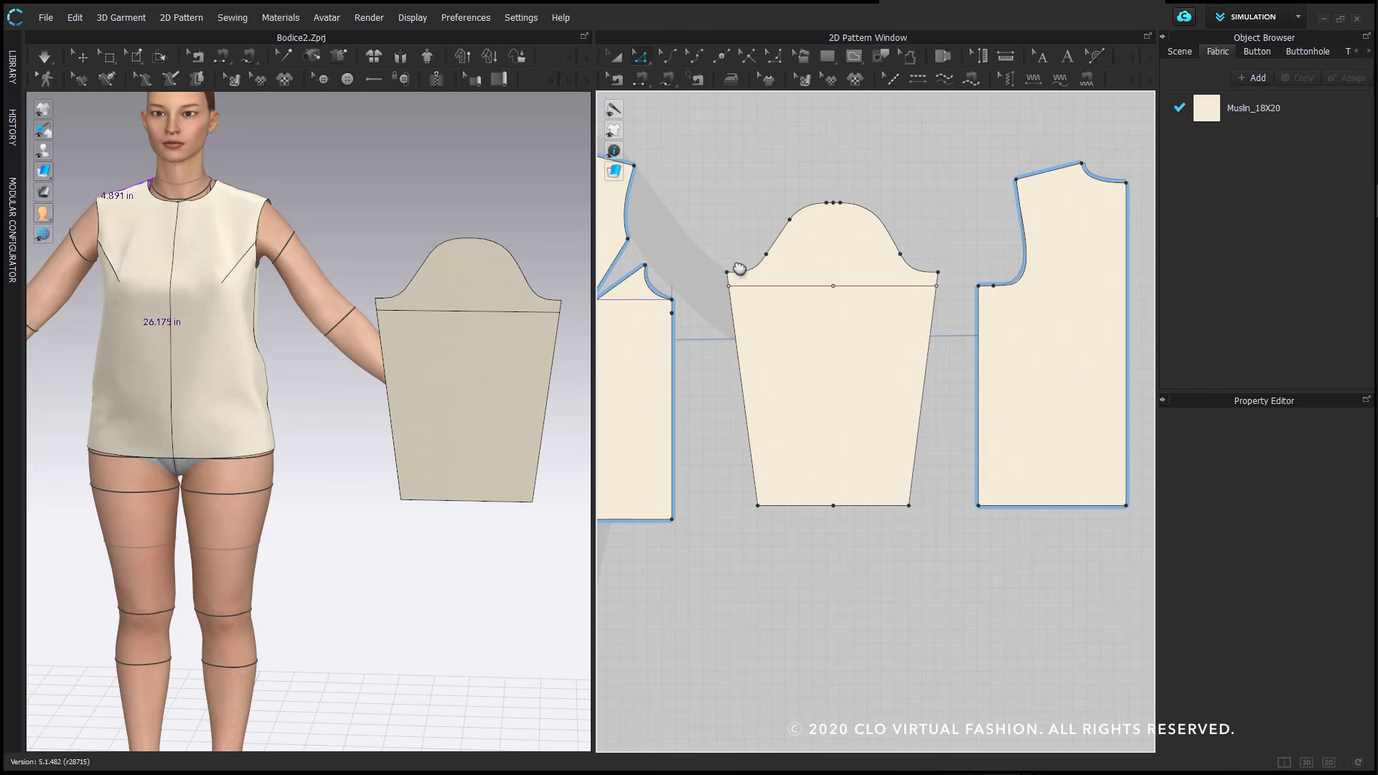
scroll(739, 269, down, 5)
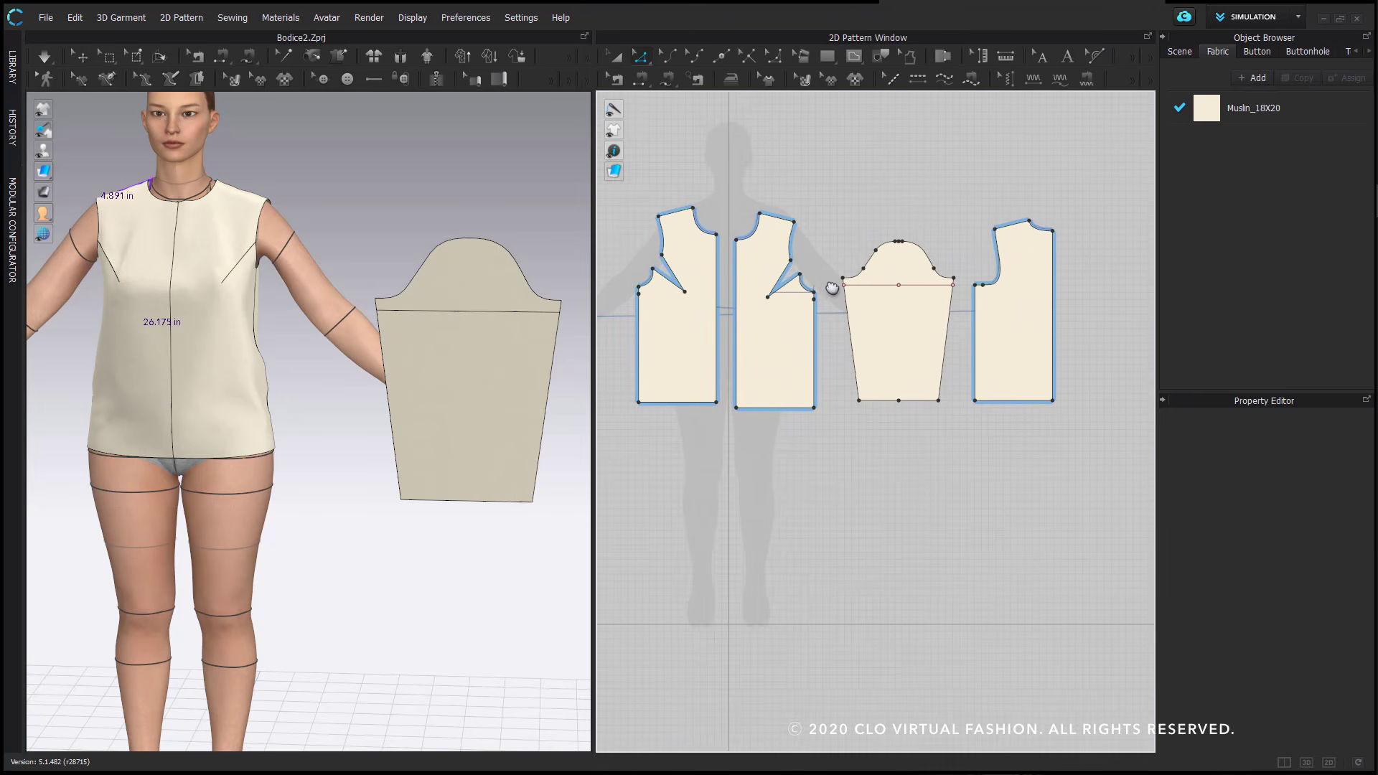
Create a Symmetric Pattern (with Sewing) copy of the sleeve beside the back bodice.
middle_drag(831, 287, 867, 287)
scroll(868, 287, down, 2)
click(616, 59)
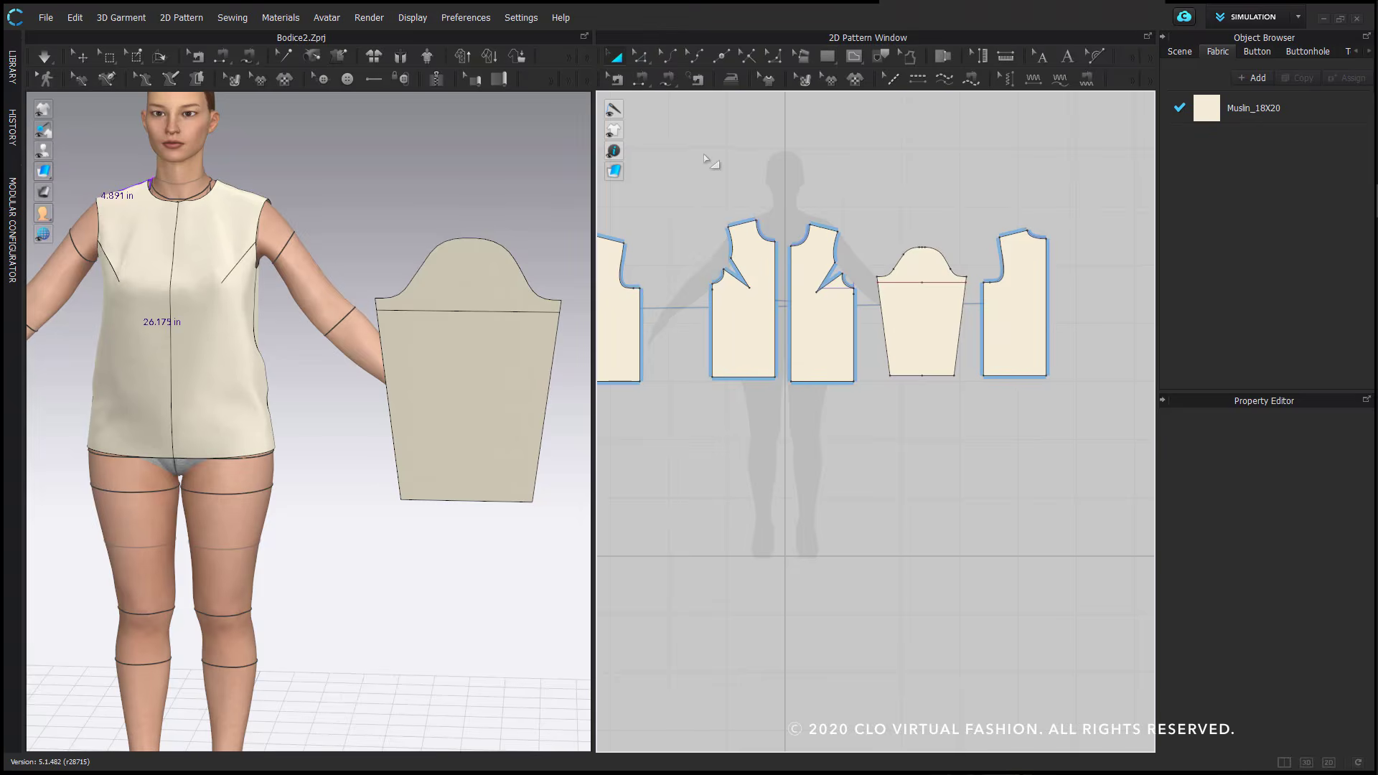
middle_drag(704, 218, 784, 233)
click(1002, 336)
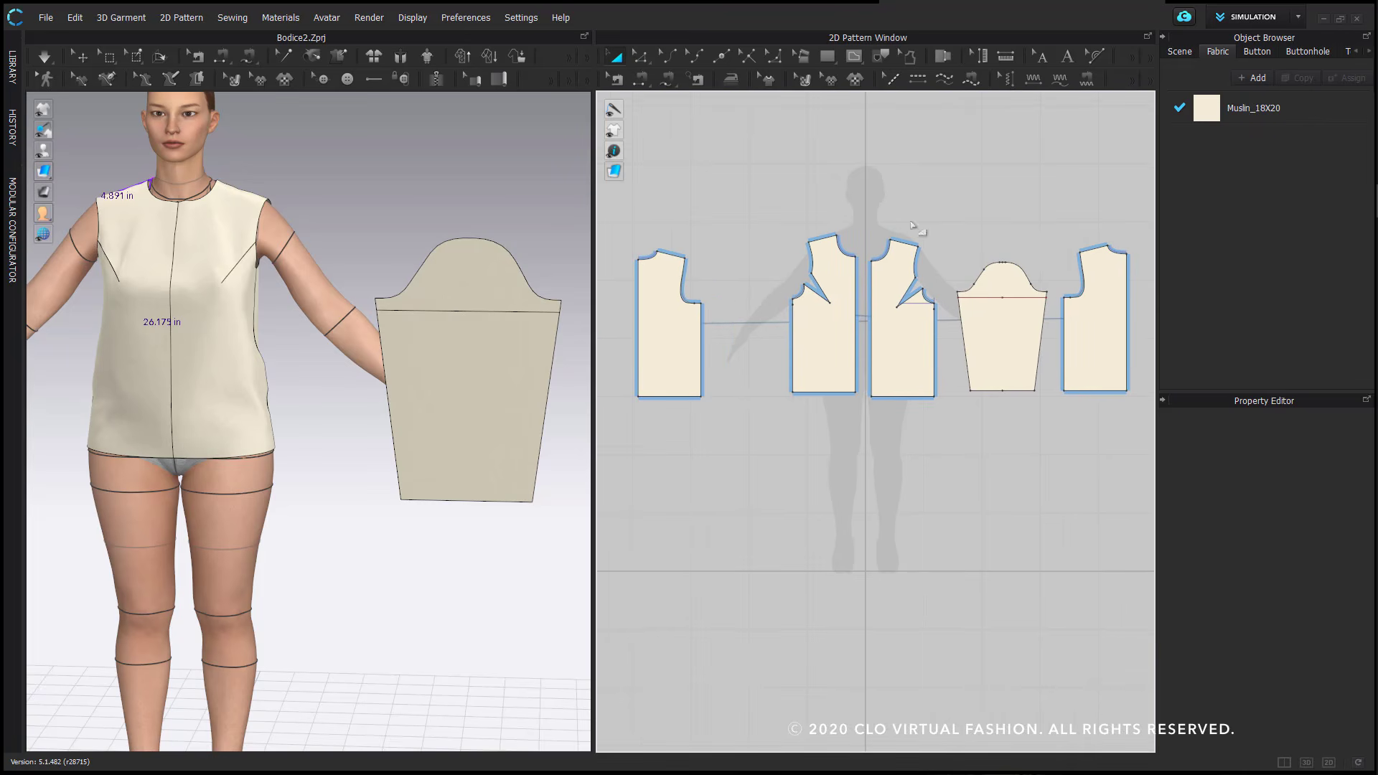
right_click(1018, 341)
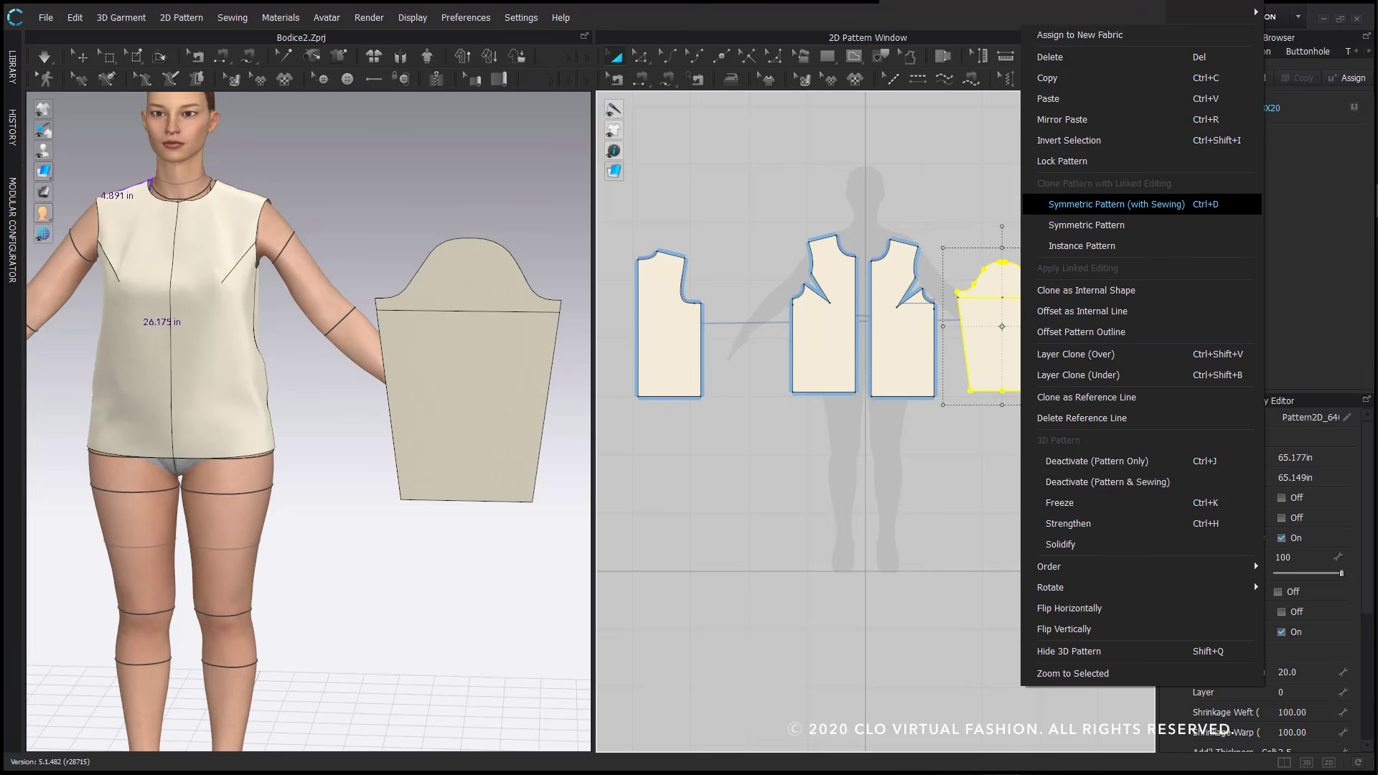
click(1116, 204)
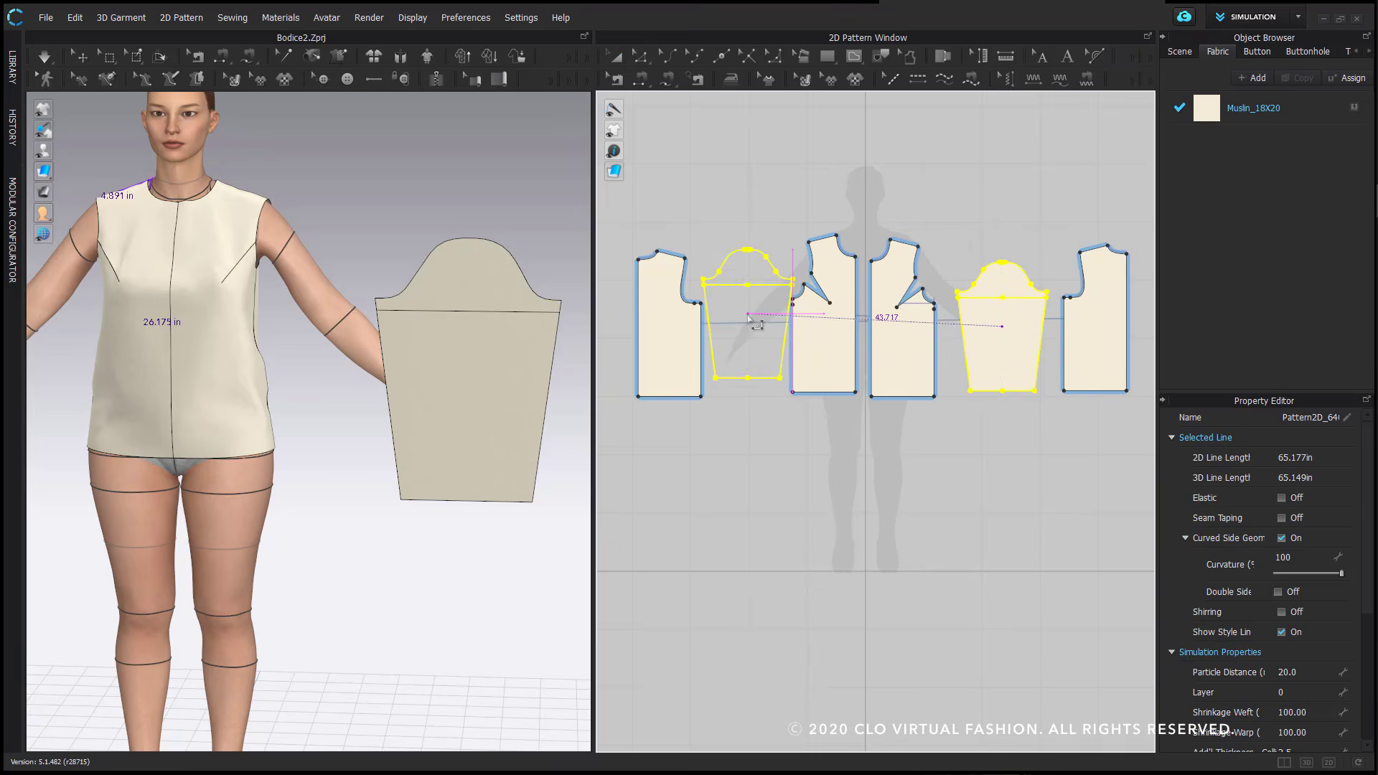
click(736, 308)
Select the original sleeve, tilt the 3D view and widen the 3D window.
scroll(758, 277, up, 4)
click(757, 276)
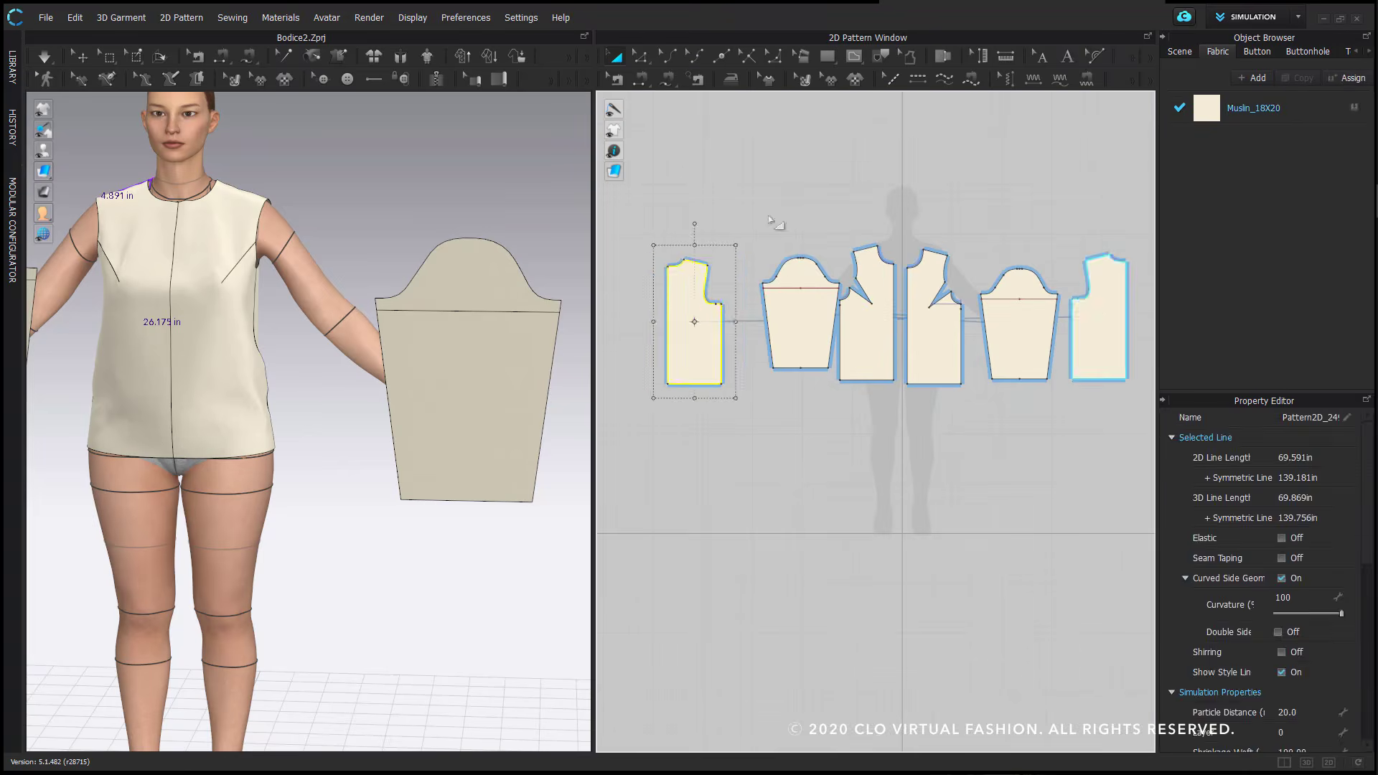
scroll(394, 264, down, 4)
right_drag(423, 218, 439, 235)
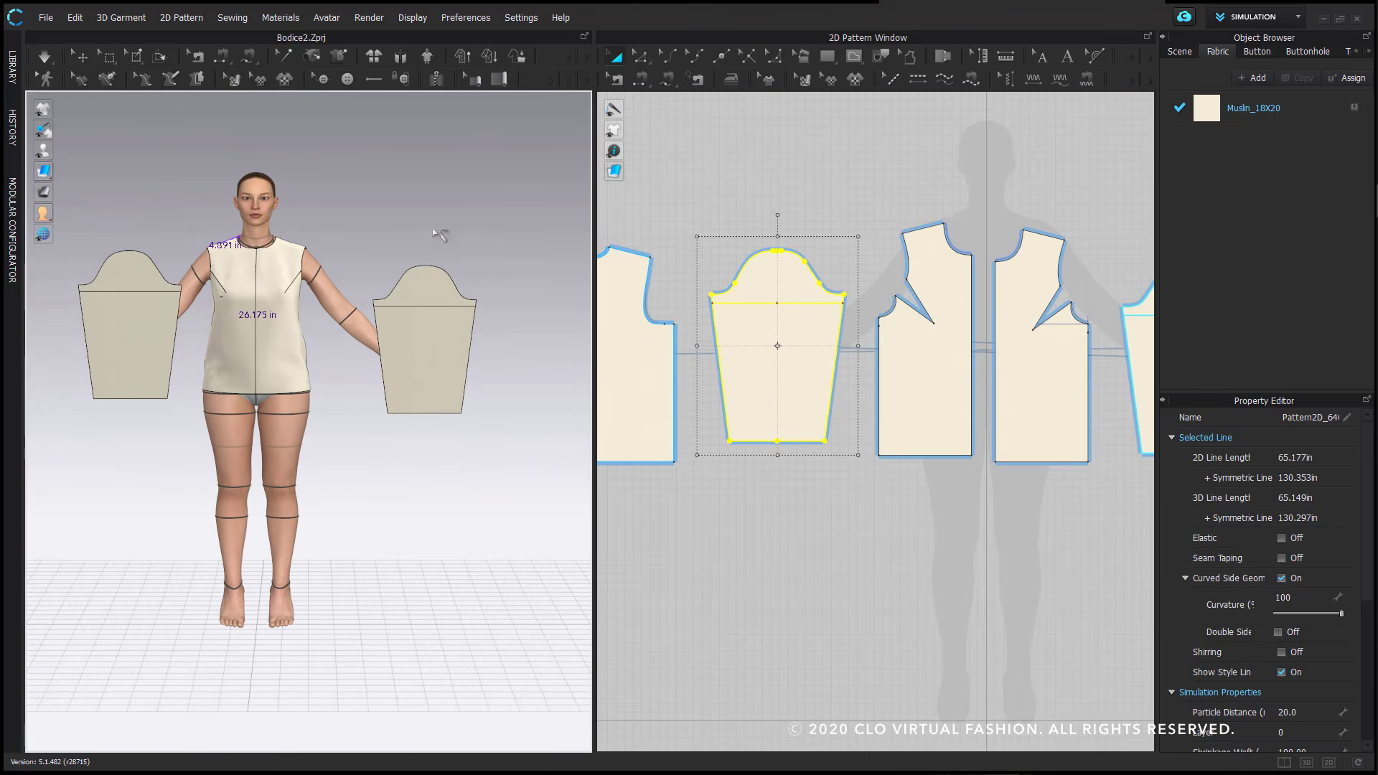
drag(592, 94, 673, 94)
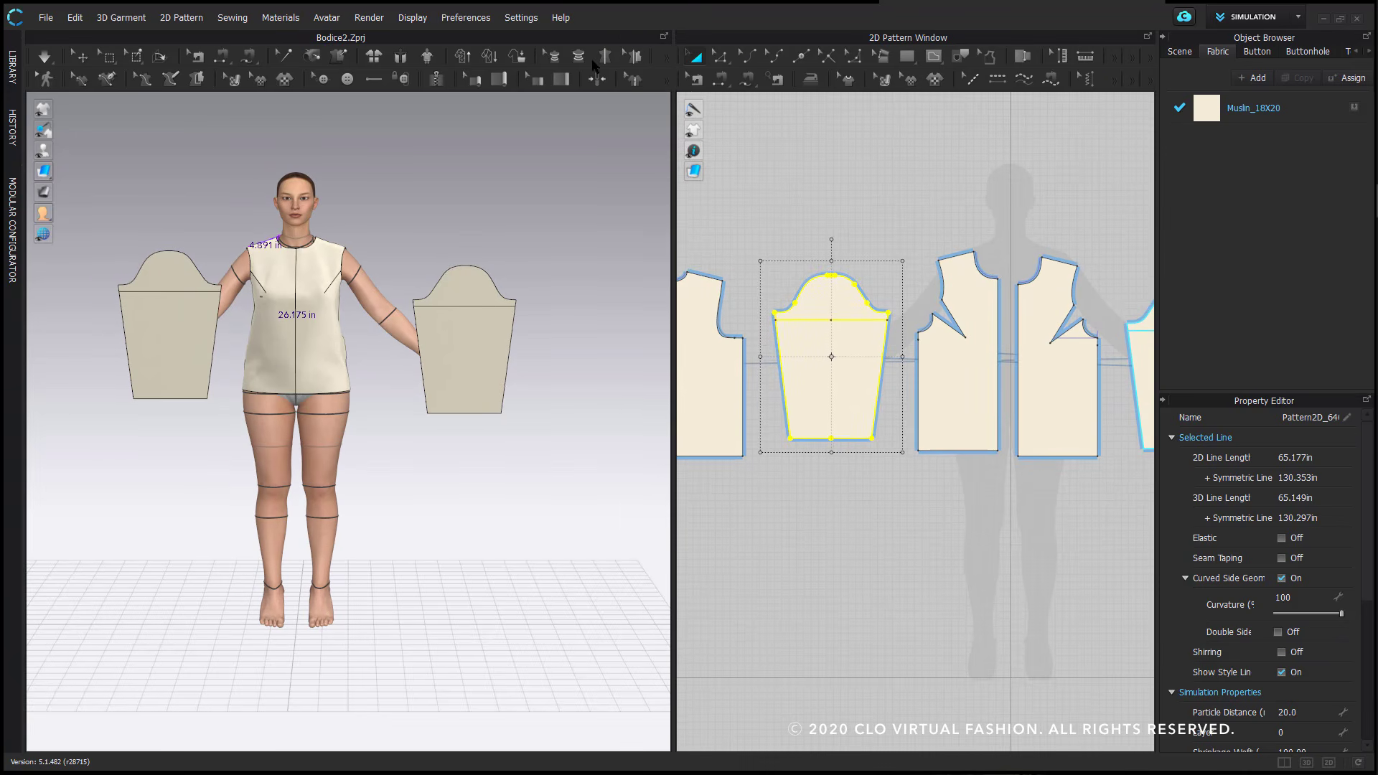
Turn off Show Avatar Measurements, orbit to a three-quarter view and enlarge the pattern window.
click(437, 209)
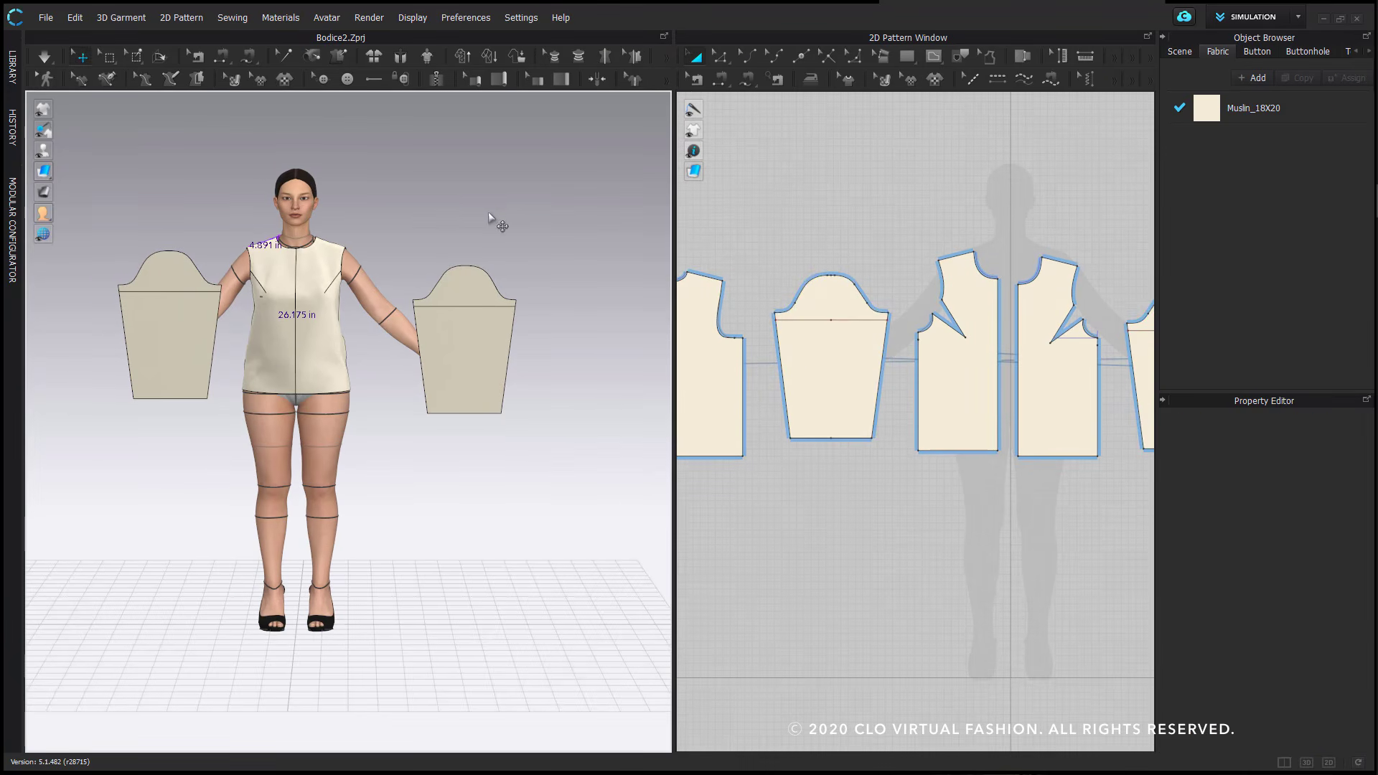
middle_drag(488, 212, 493, 221)
scroll(493, 221, up, 2)
mouse_move(43, 150)
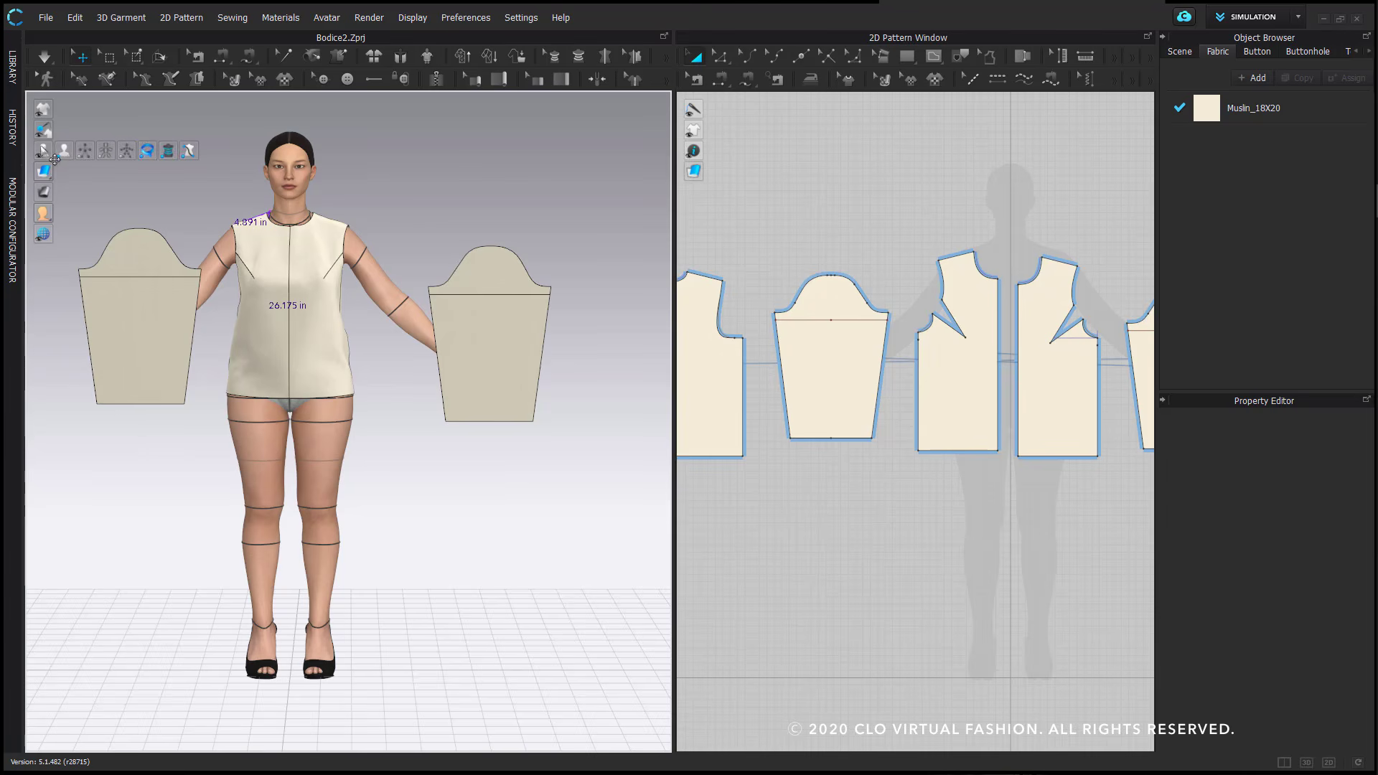
click(151, 155)
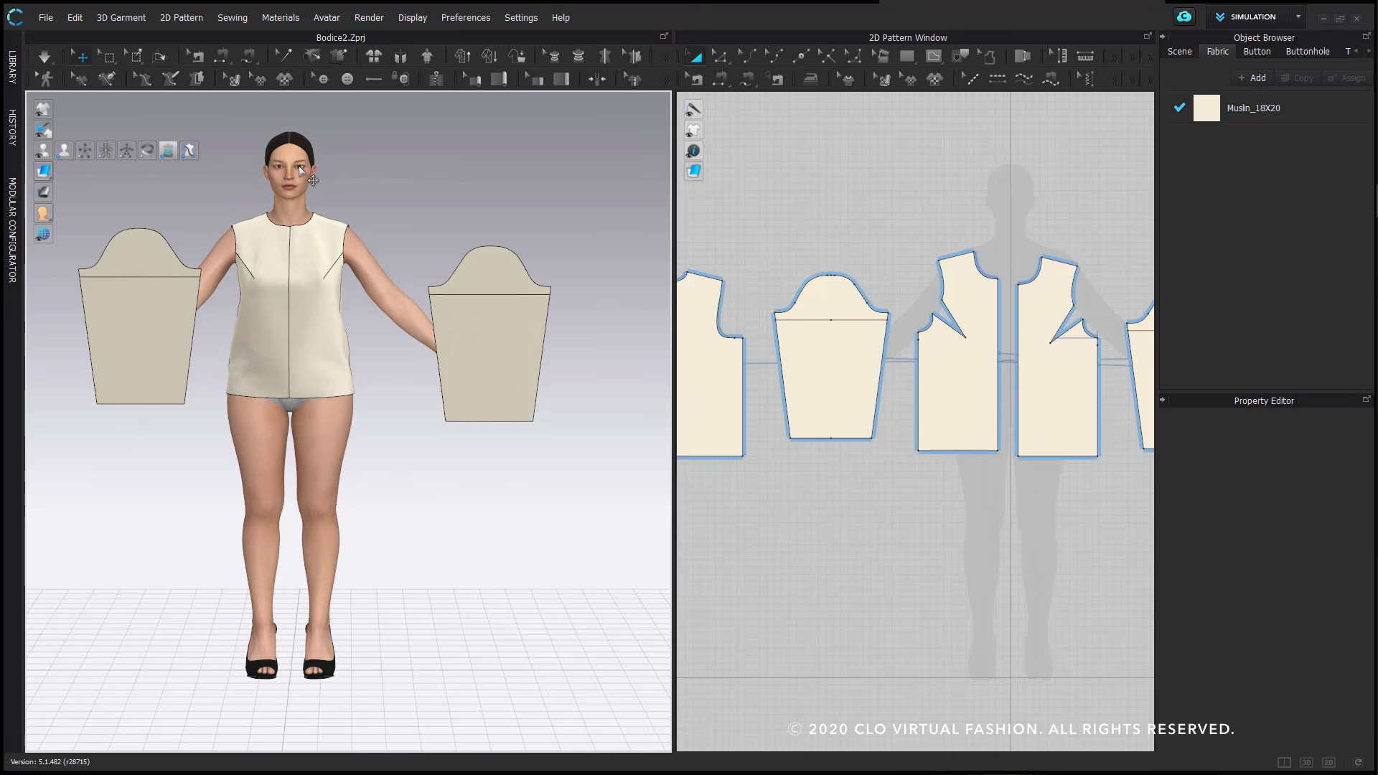
right_drag(536, 240, 603, 175)
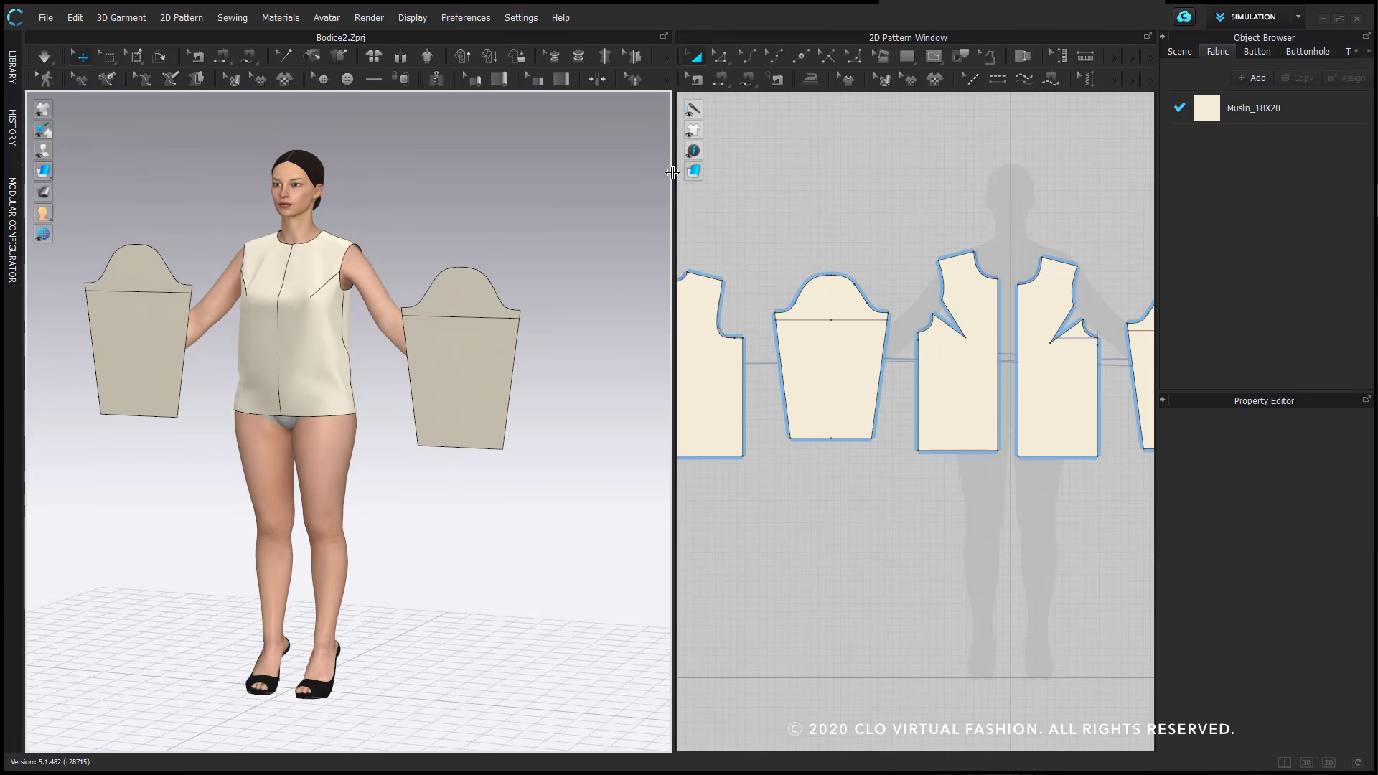
drag(673, 173, 457, 215)
scroll(793, 280, up, 4)
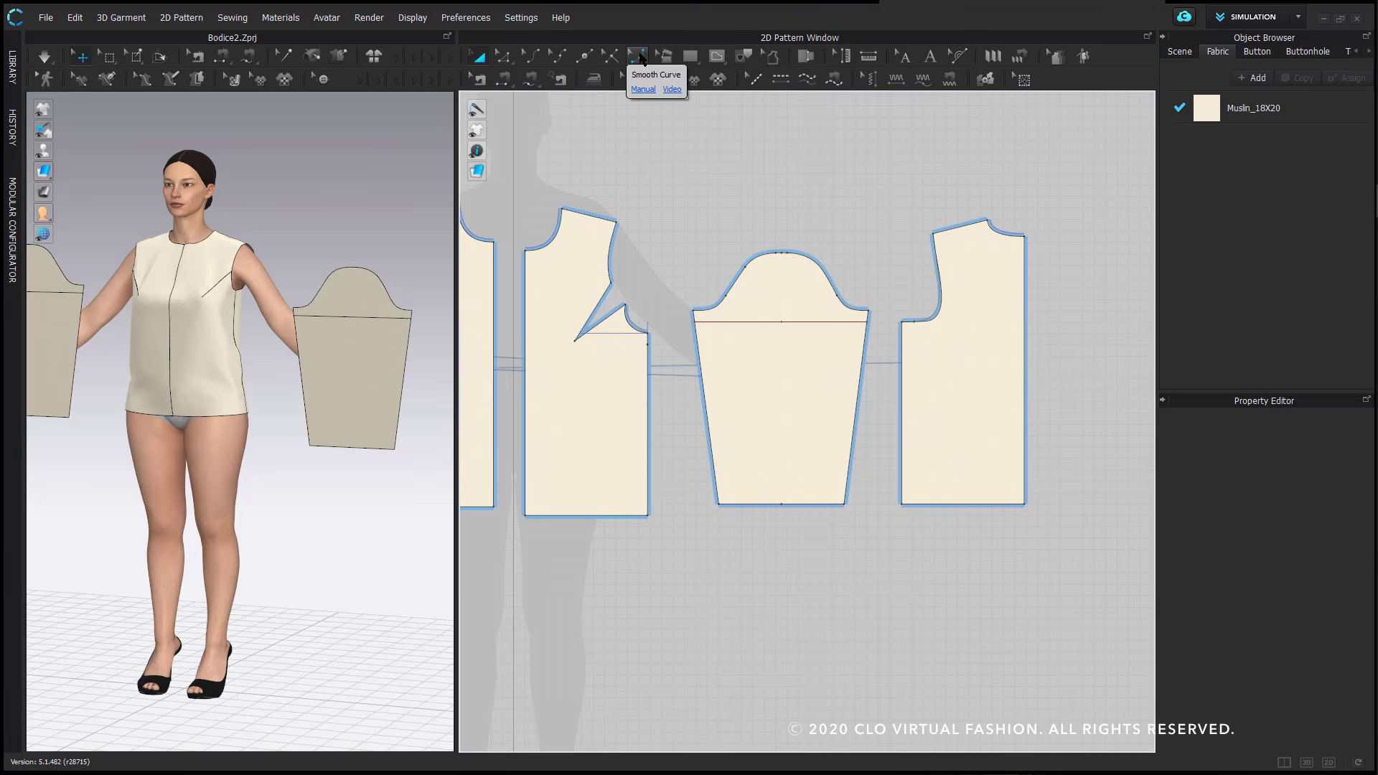
Check the front armhole curve length and select the left sleeve cap curve.
click(503, 57)
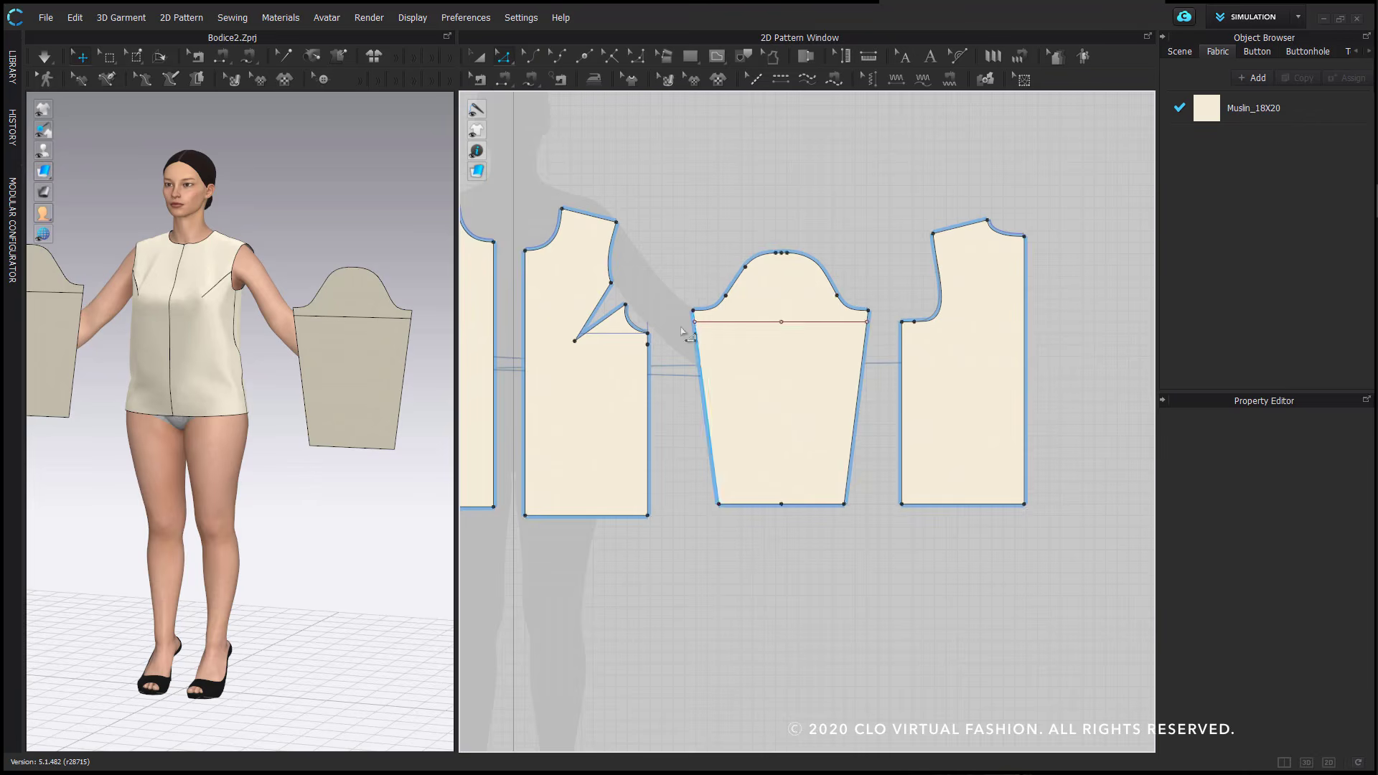
scroll(668, 343, up, 3)
click(600, 359)
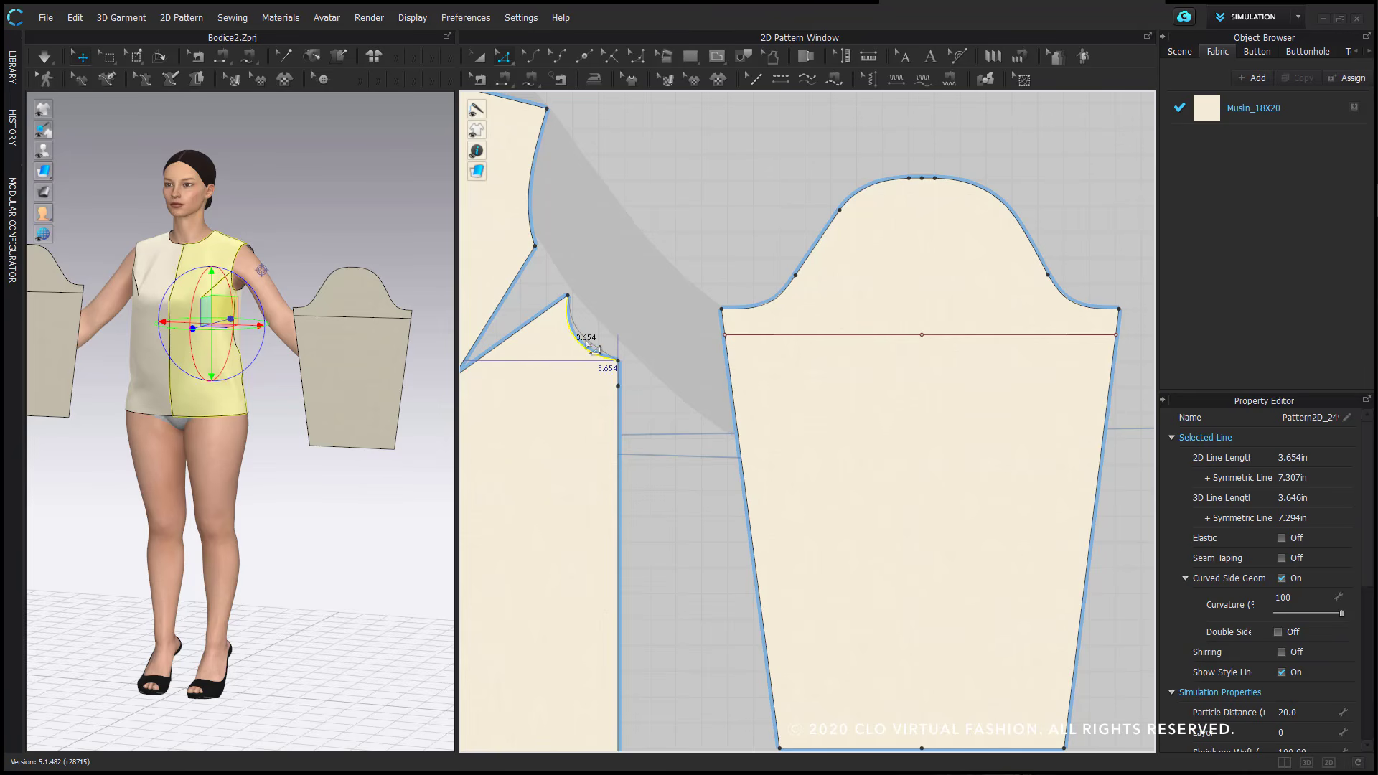
click(737, 277)
click(774, 304)
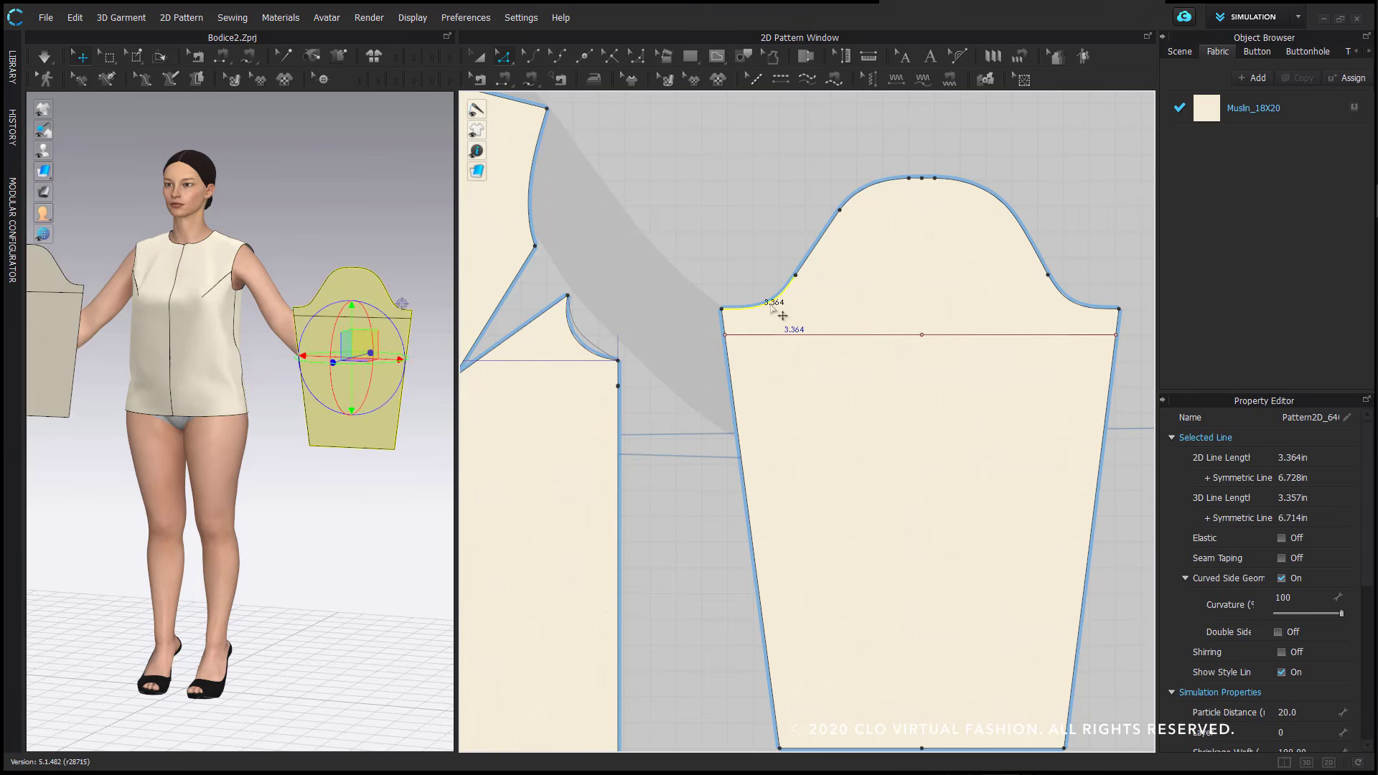
click(614, 60)
click(676, 168)
click(506, 59)
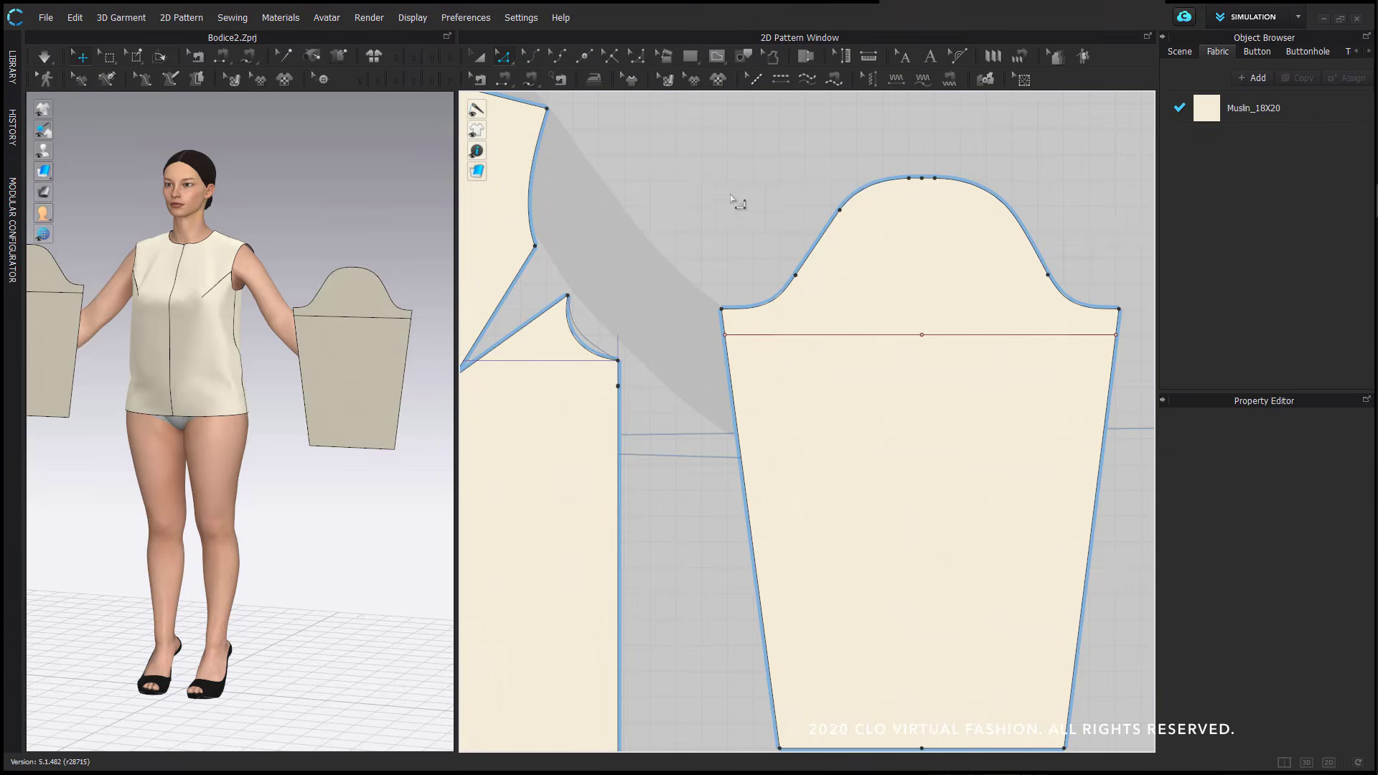
drag(687, 174, 803, 287)
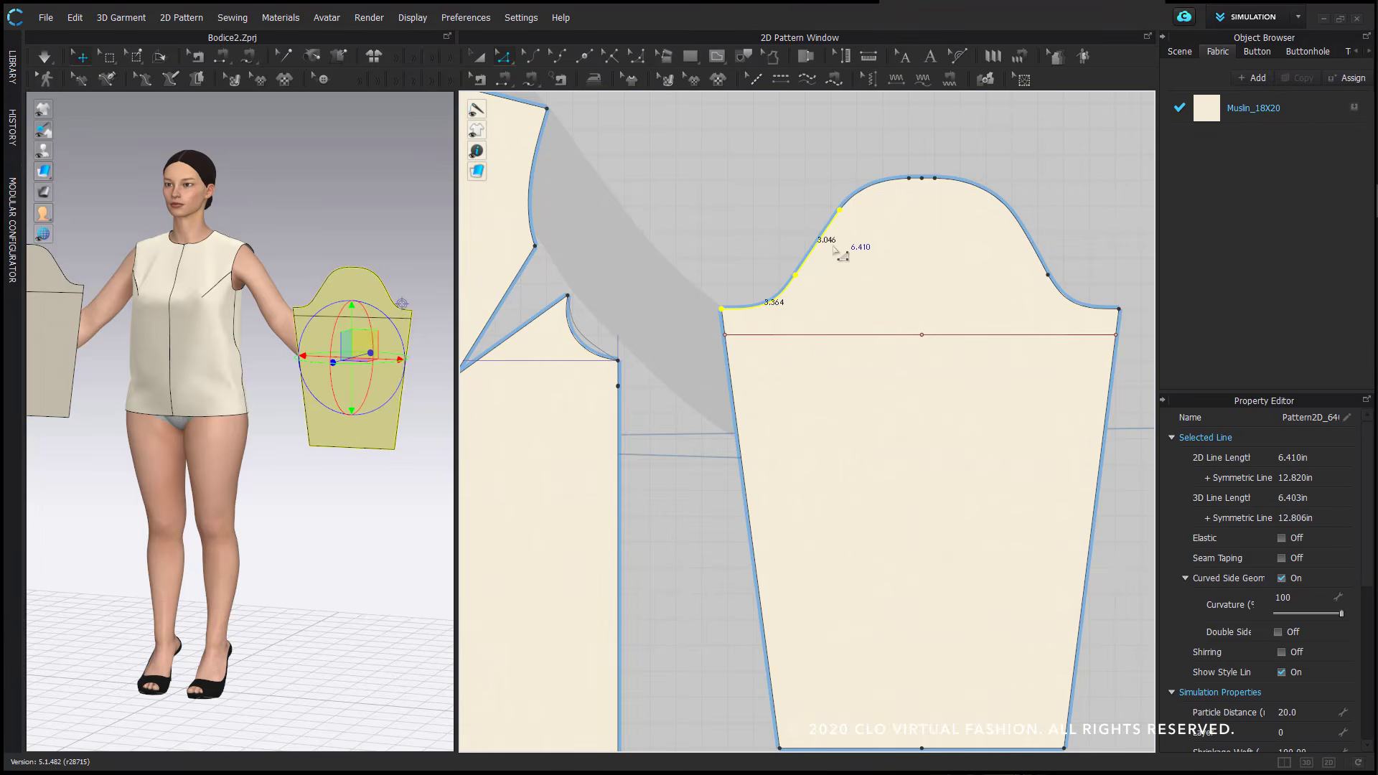
Notch the left sleeve cap curve, splitting its 6.410 in into 2.756 and 3.654 in.
click(617, 60)
right_click(776, 303)
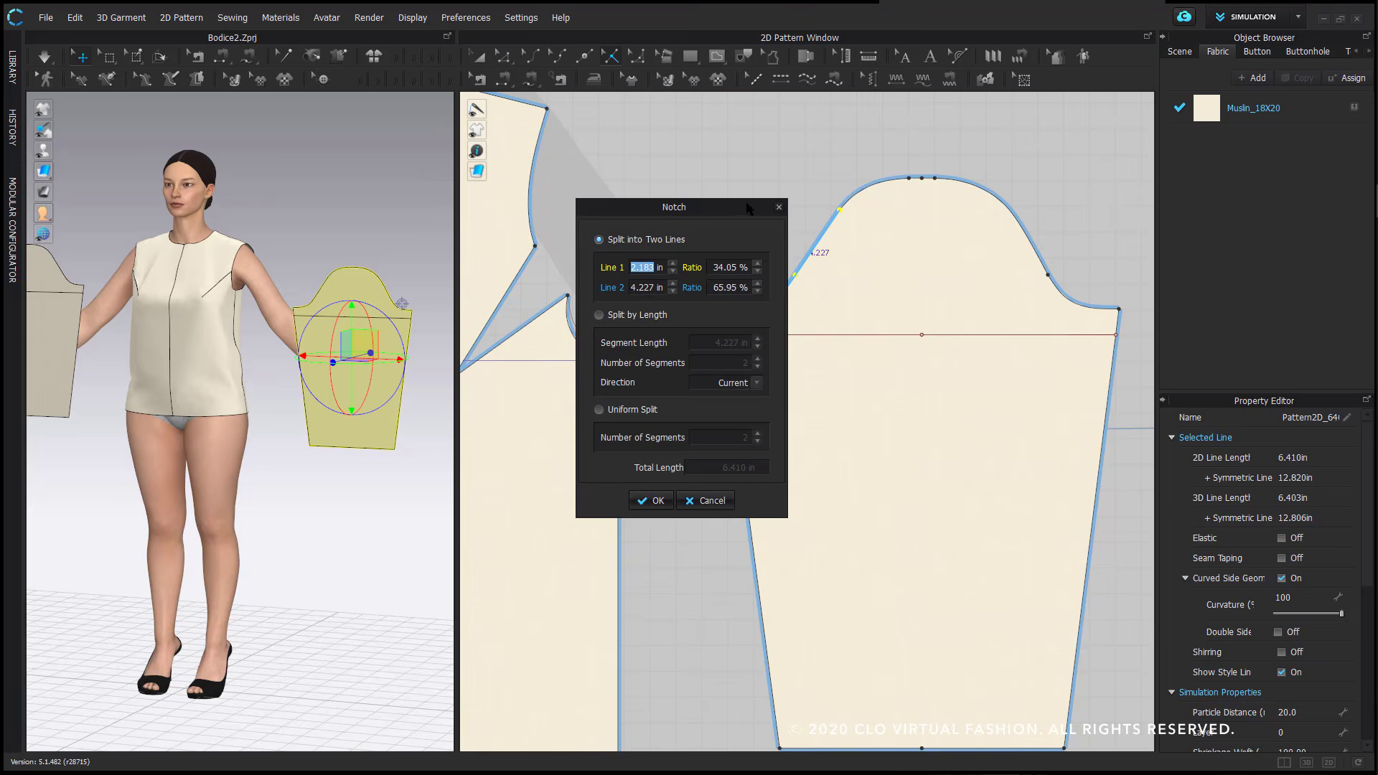
drag(747, 208, 453, 217)
text(3.)
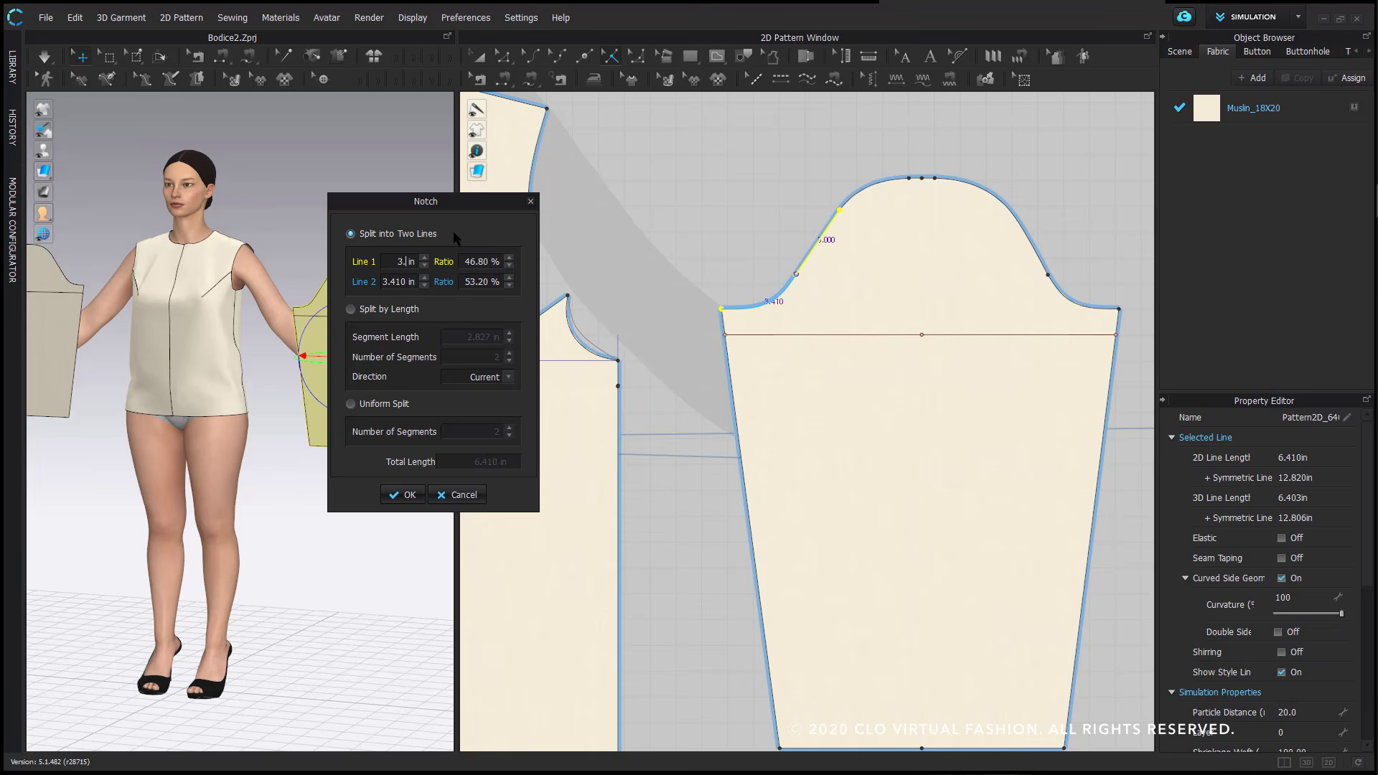
text(654)
text(3.6)
click(407, 495)
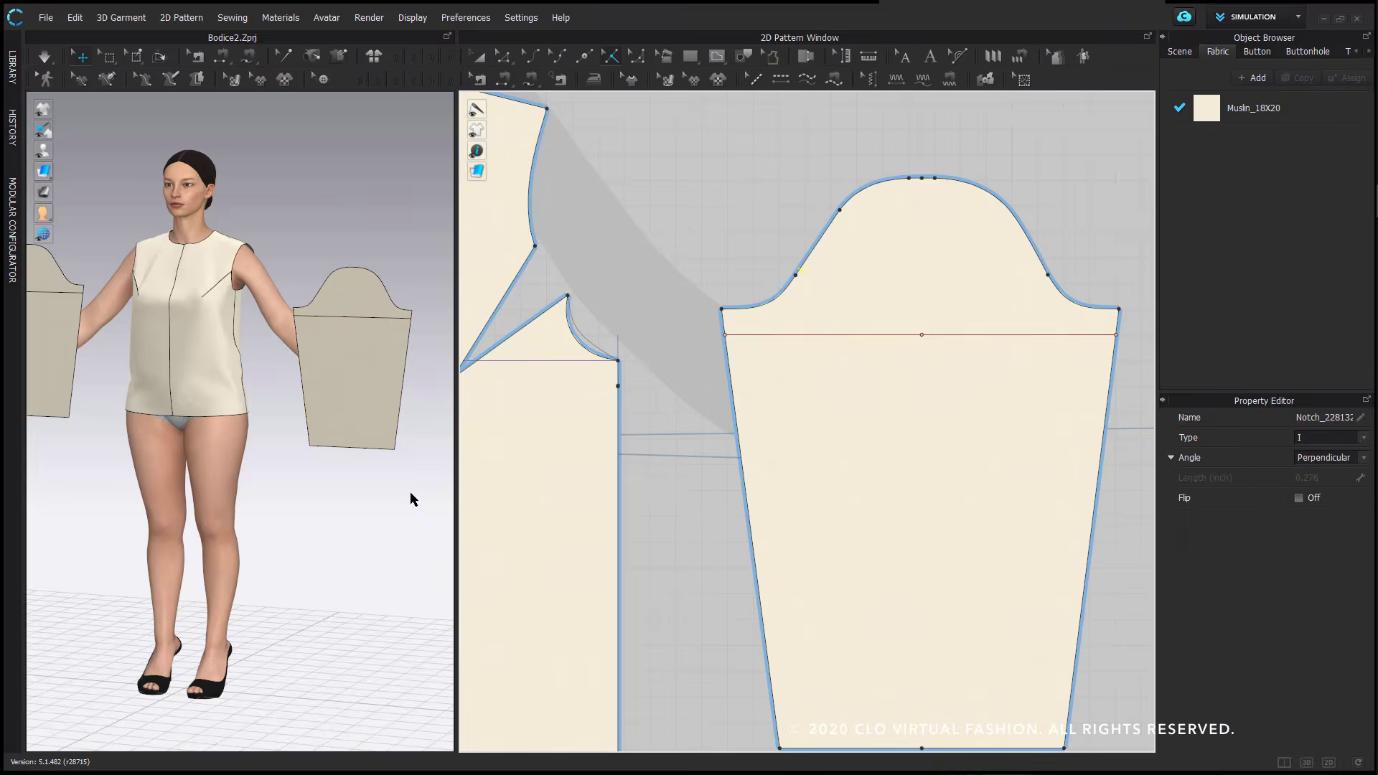
click(782, 194)
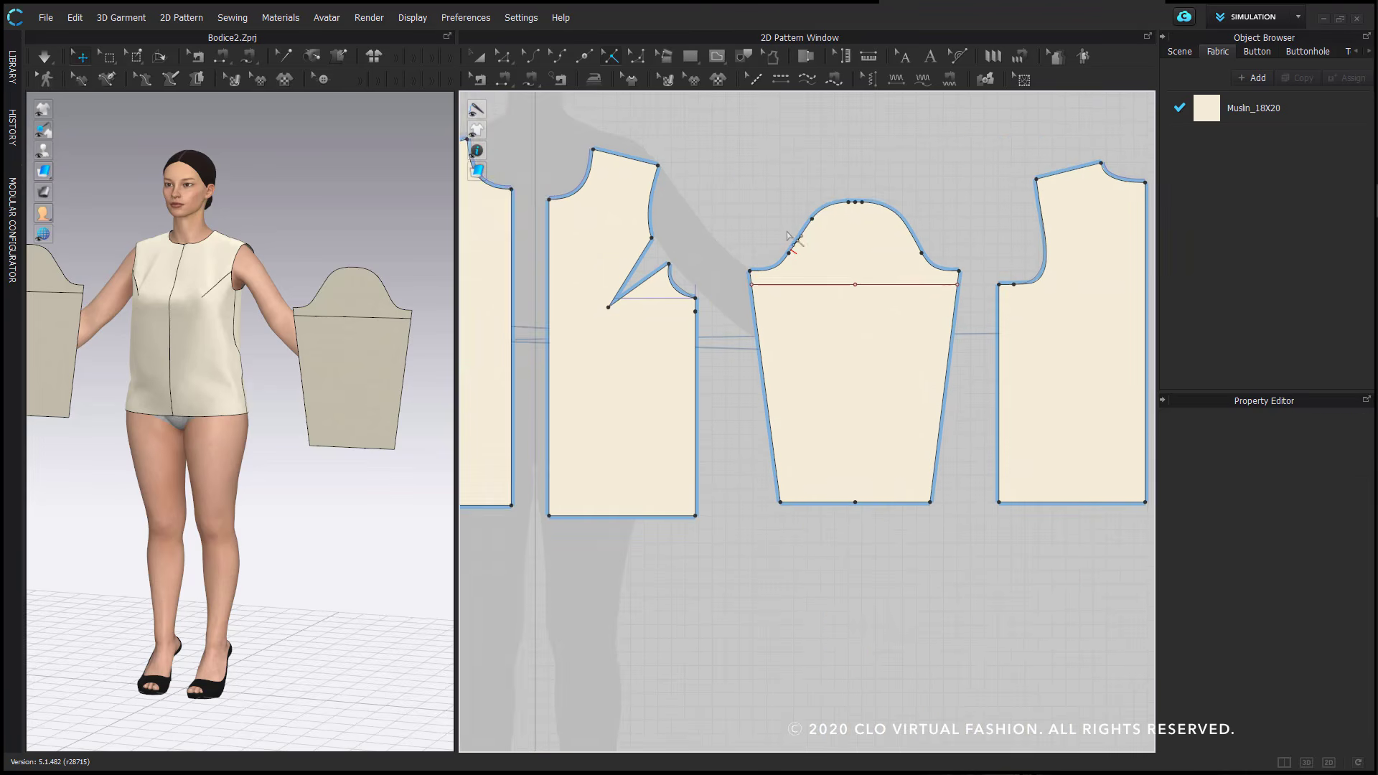
Convert the bodice underarm point into a curve point.
scroll(784, 204, down, 4)
scroll(938, 272, up, 2)
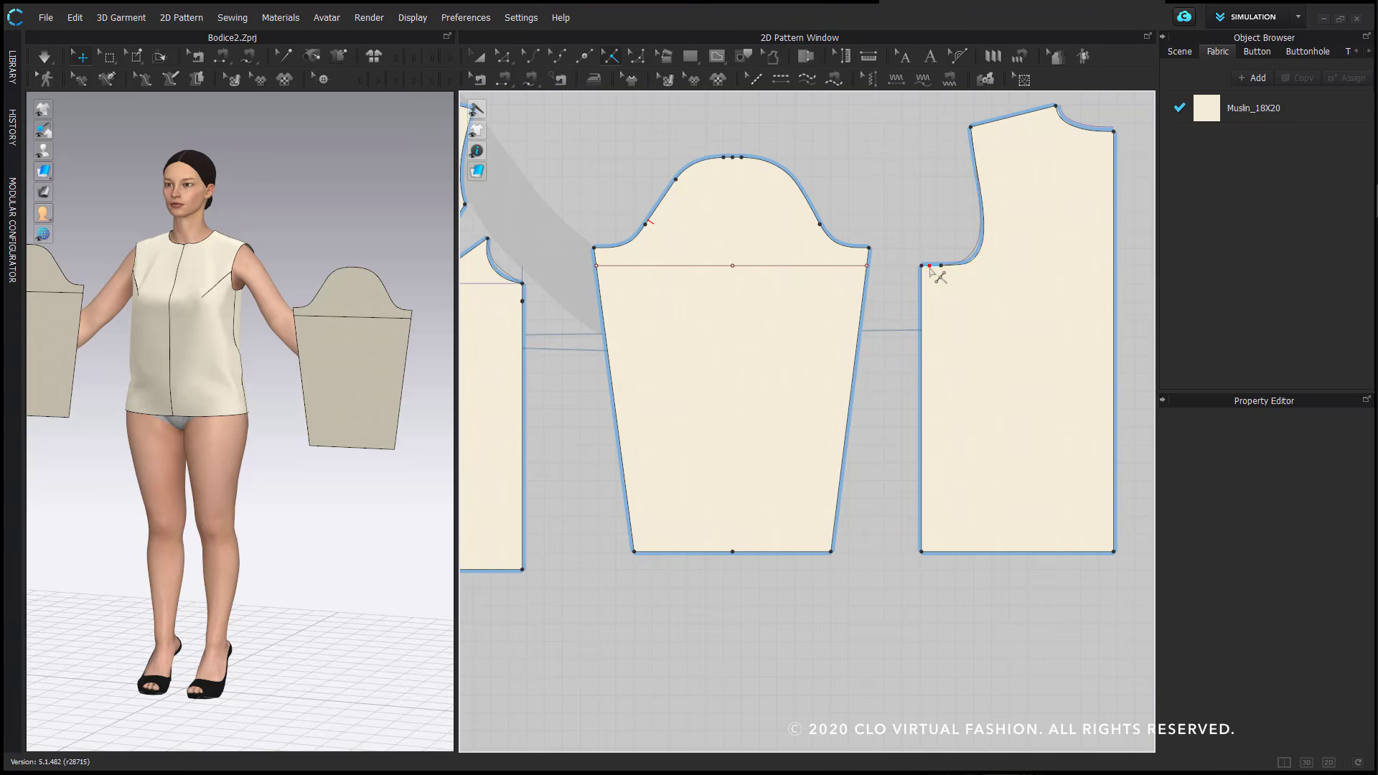
key(z)
scroll(946, 272, up, 3)
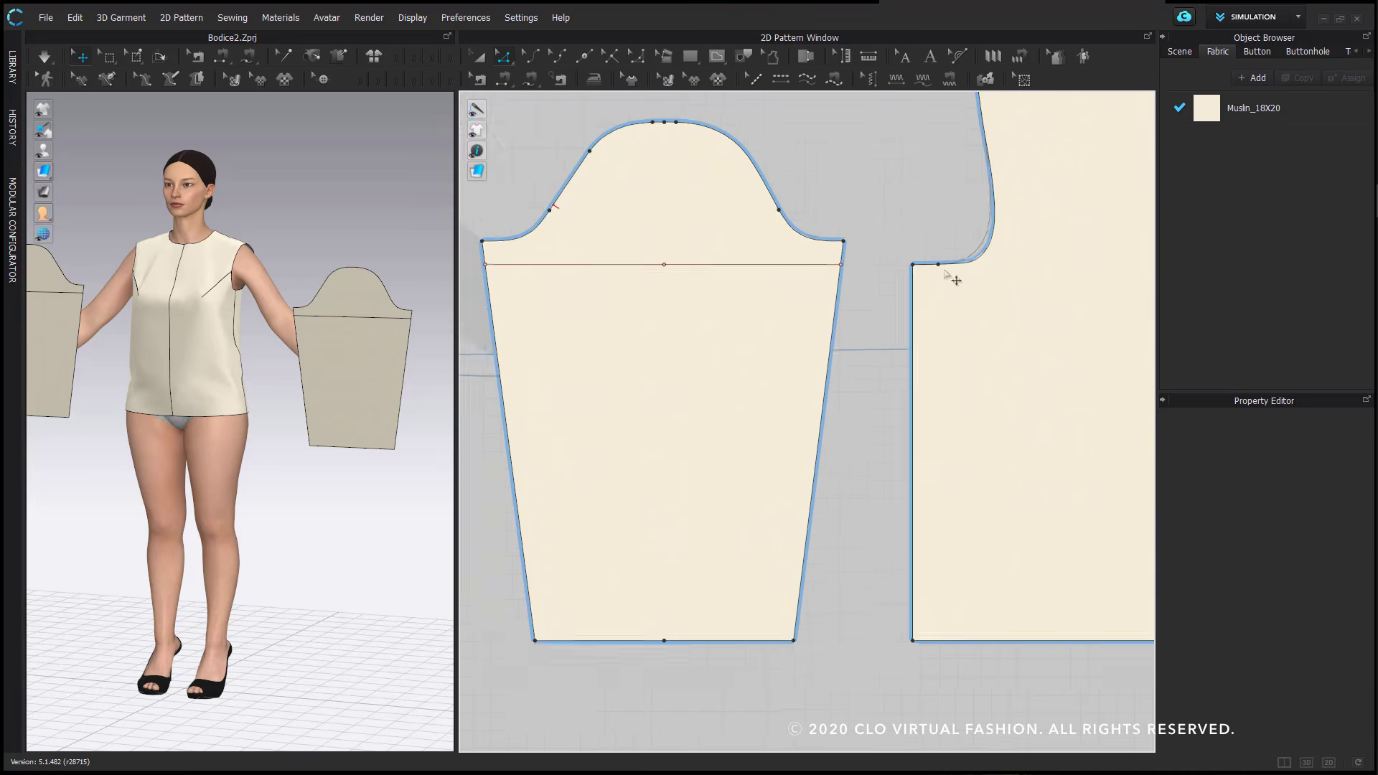
click(941, 267)
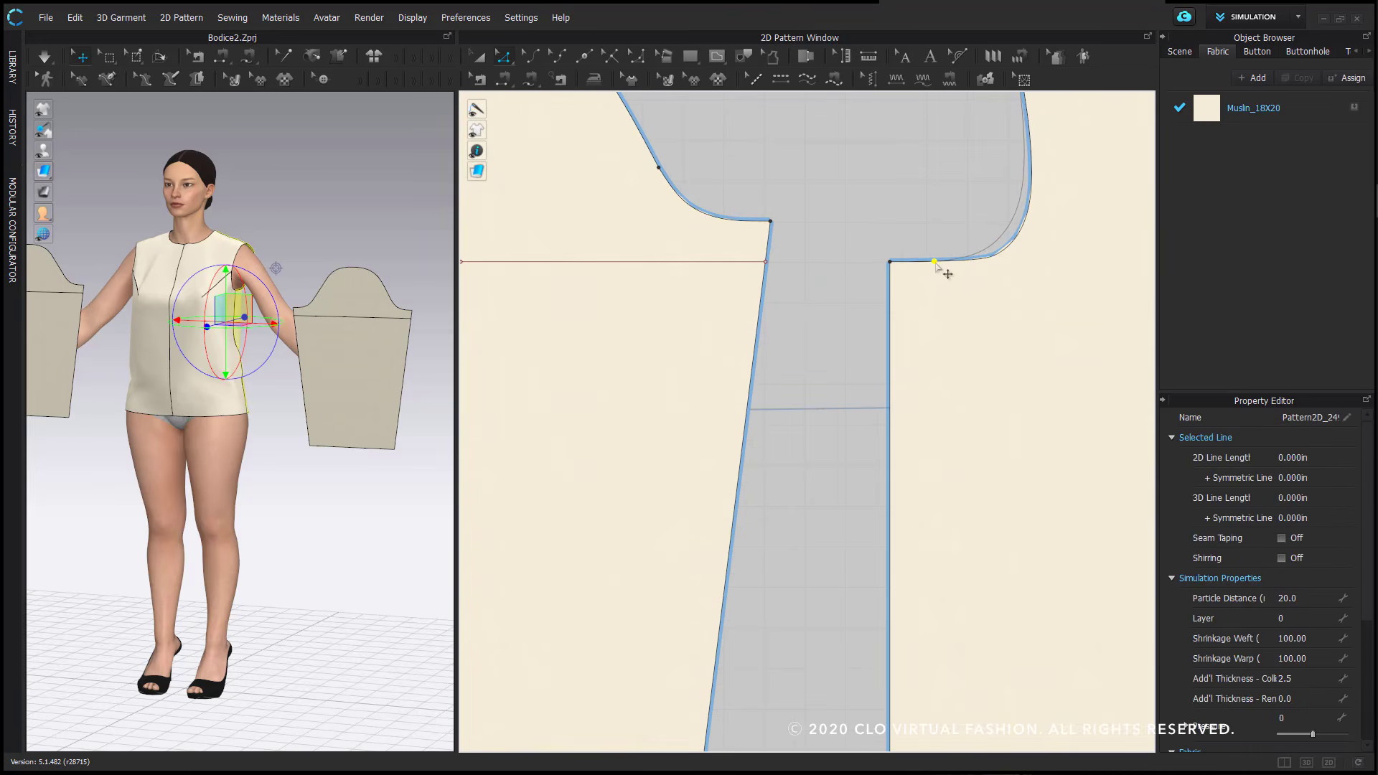
right_click(935, 262)
click(997, 359)
click(935, 213)
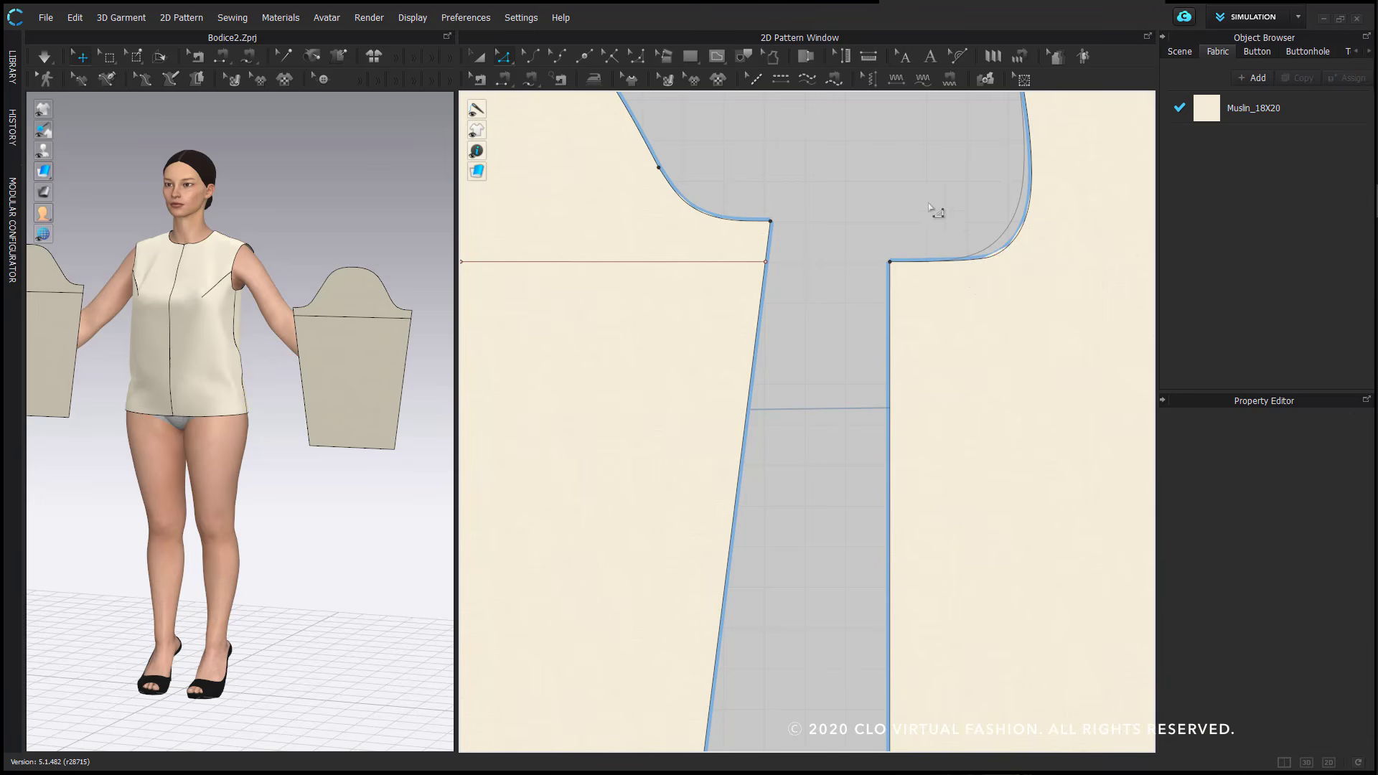
Place a notch 3 in along the bodice armhole from the underarm.
scroll(961, 225, down, 2)
scroll(933, 251, down, 2)
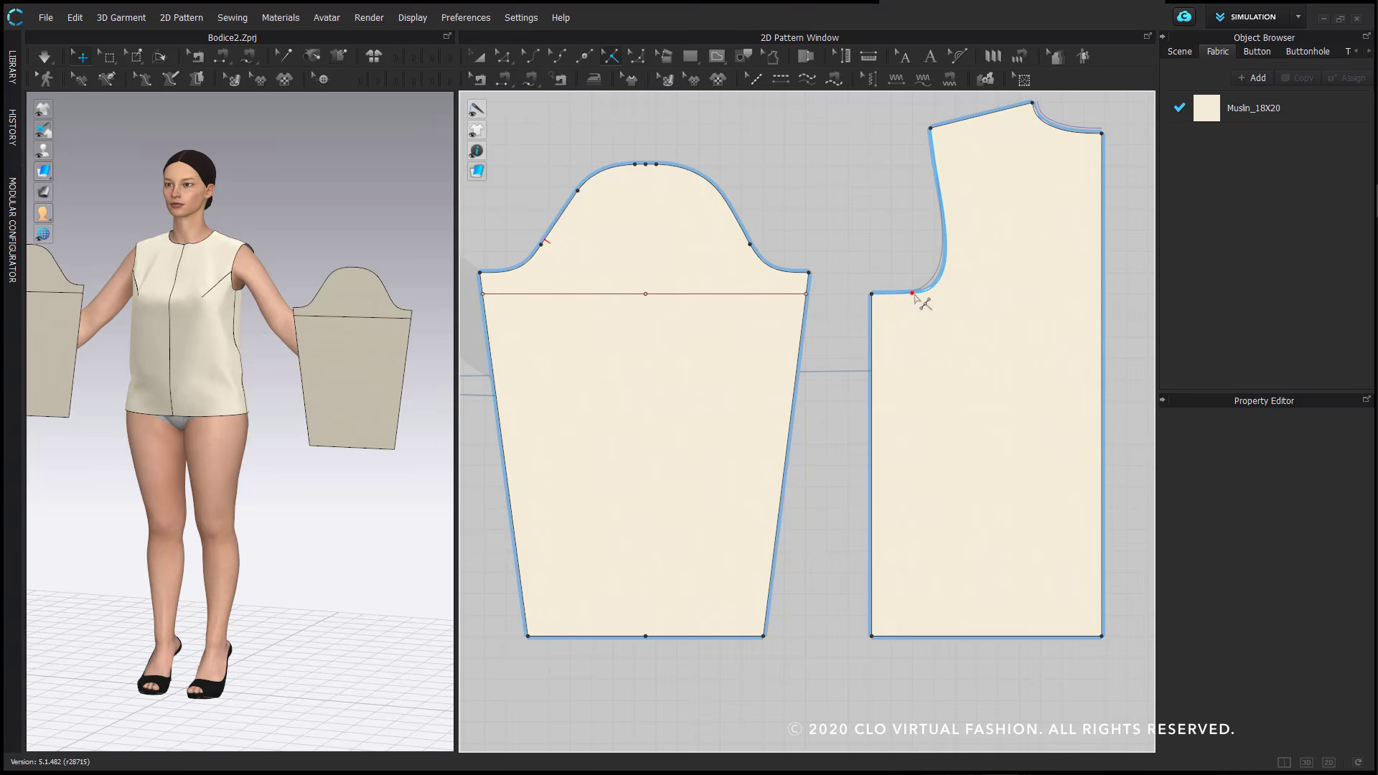
right_click(912, 294)
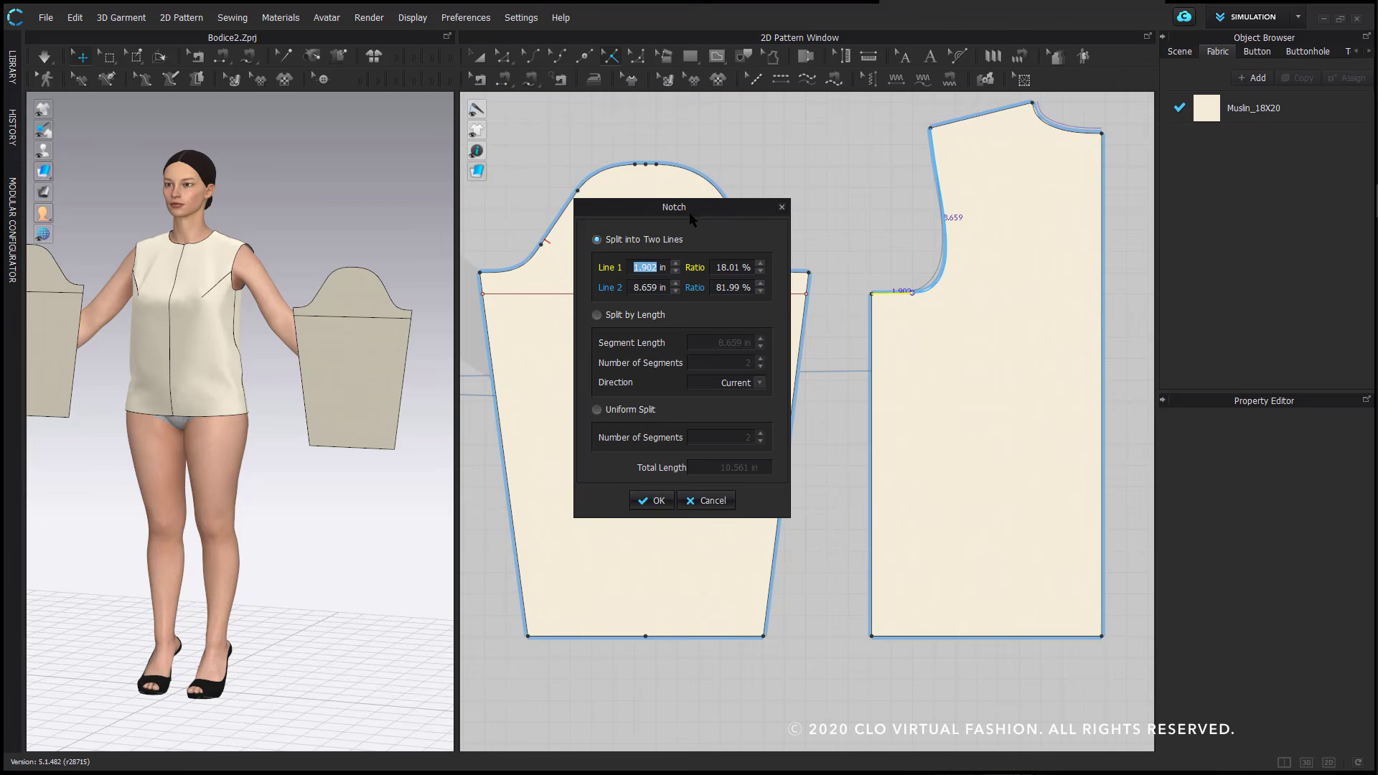
text(3)
click(653, 500)
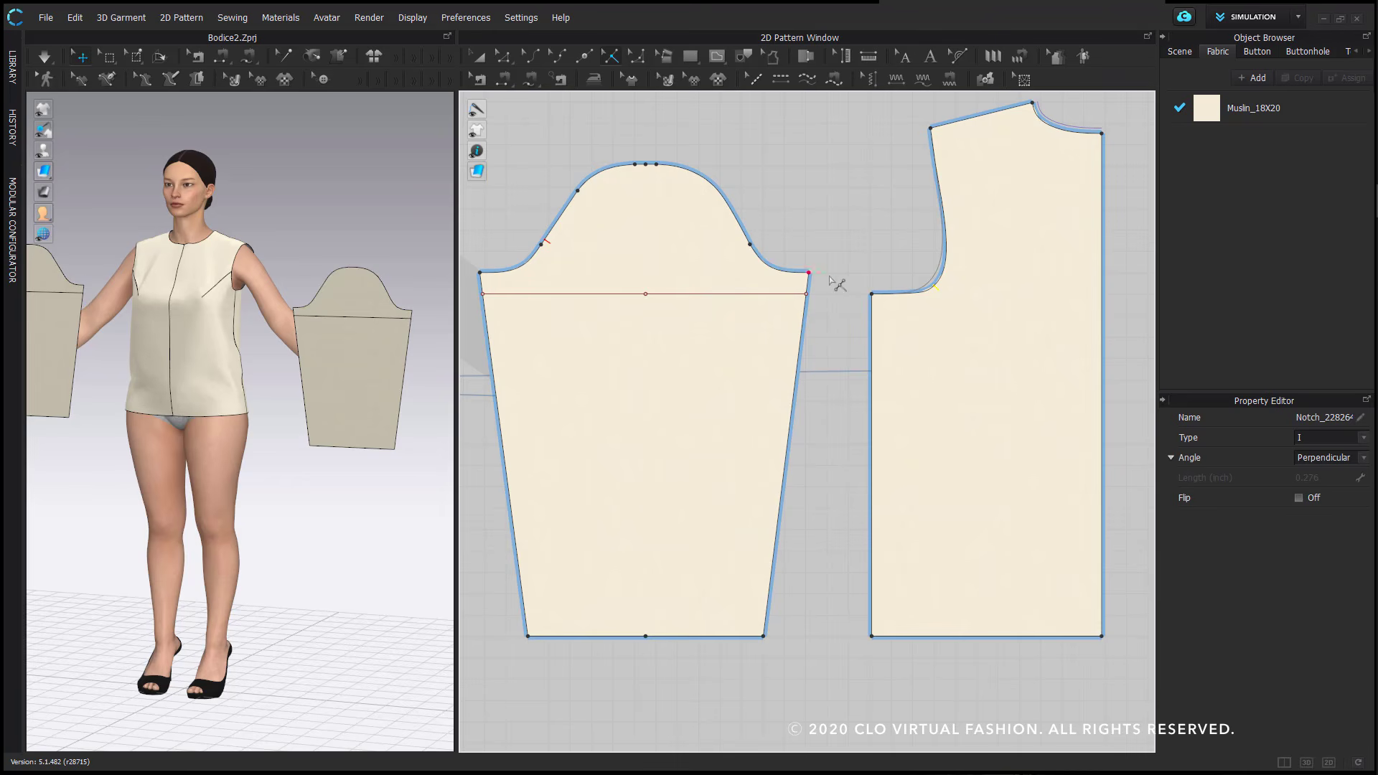
Place a 3 in notch on the right side of the sleeve cap.
key(z)
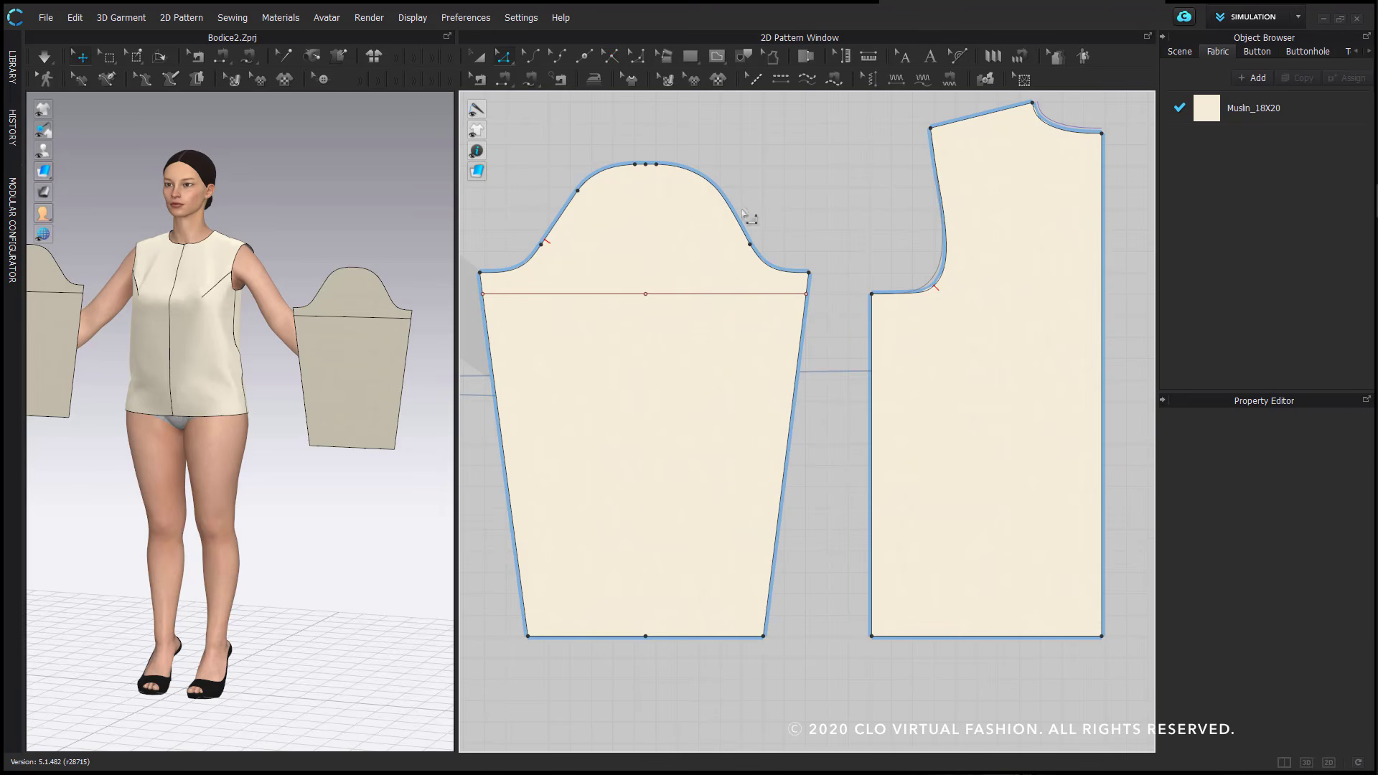
click(731, 208)
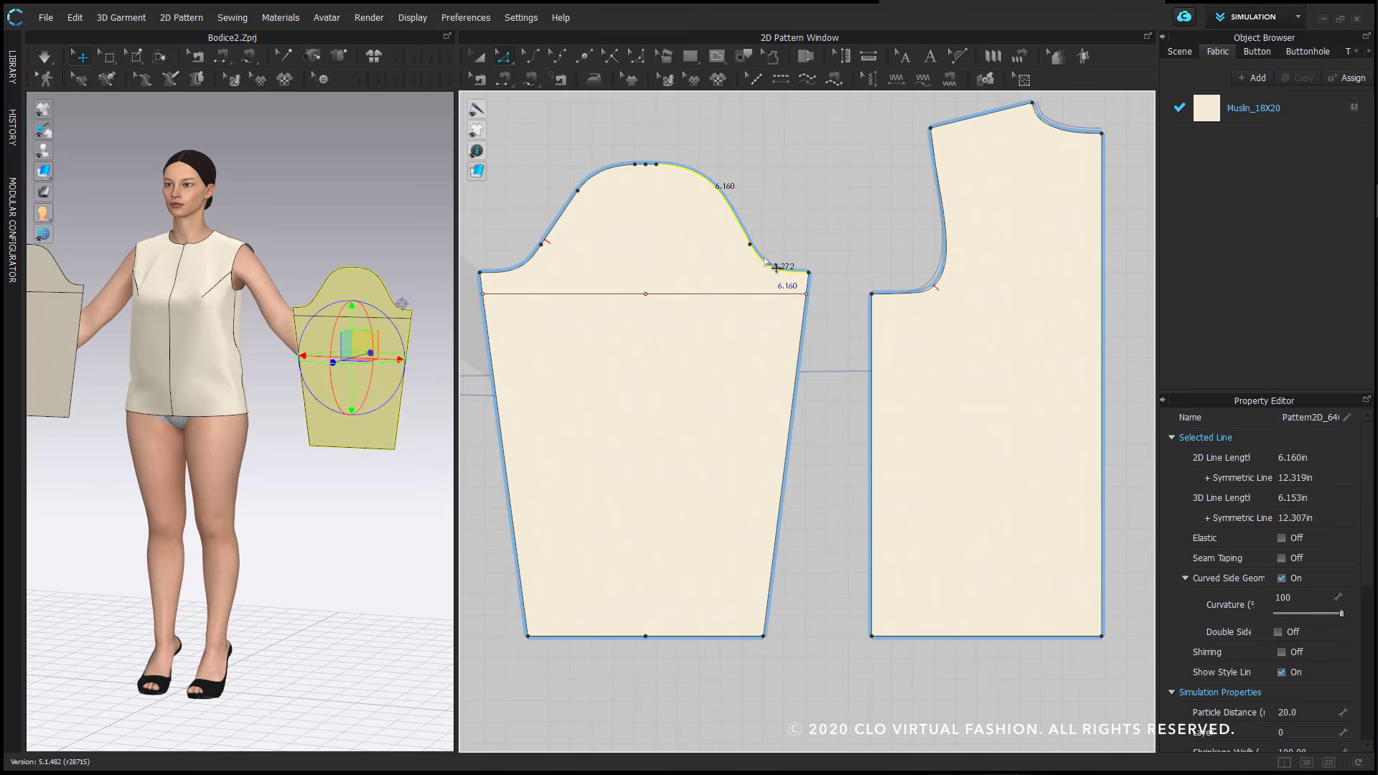
click(611, 59)
right_click(755, 256)
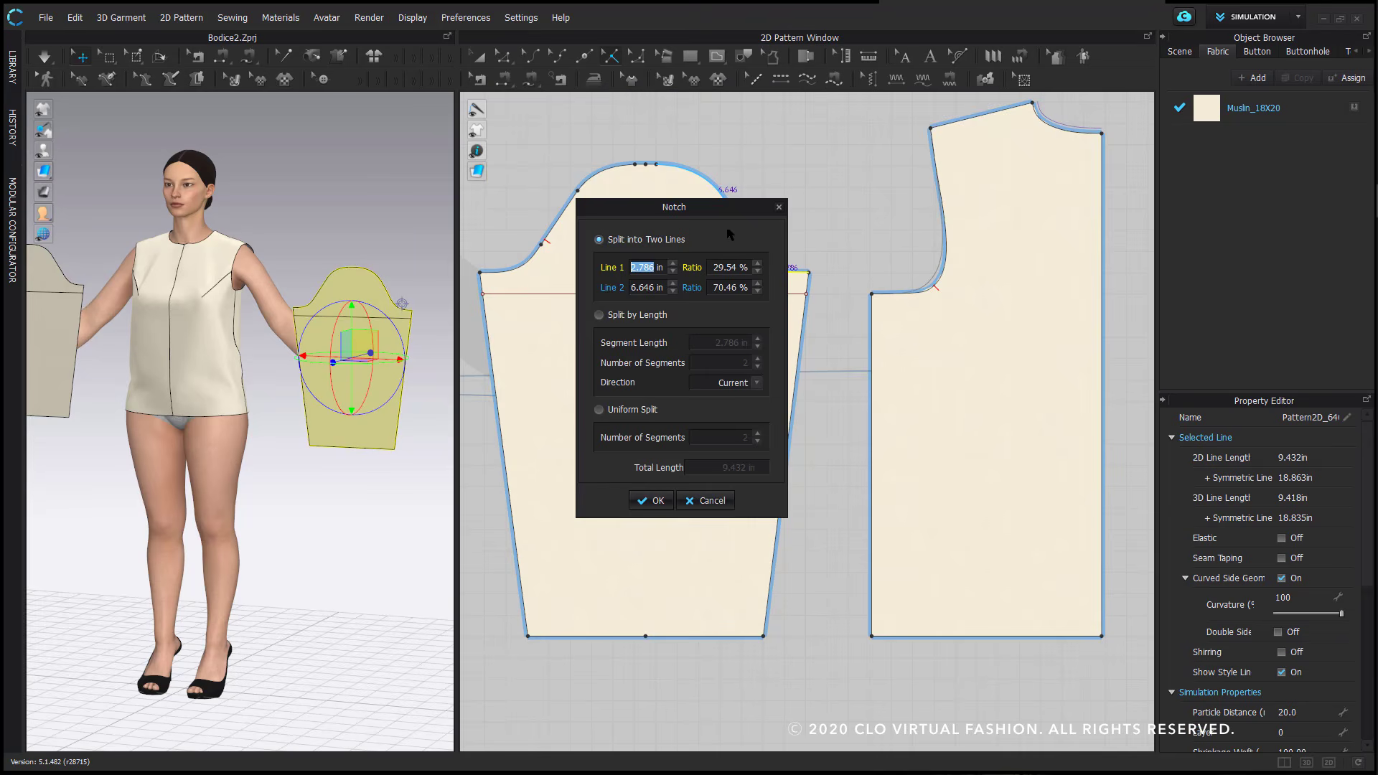
drag(715, 176, 547, 182)
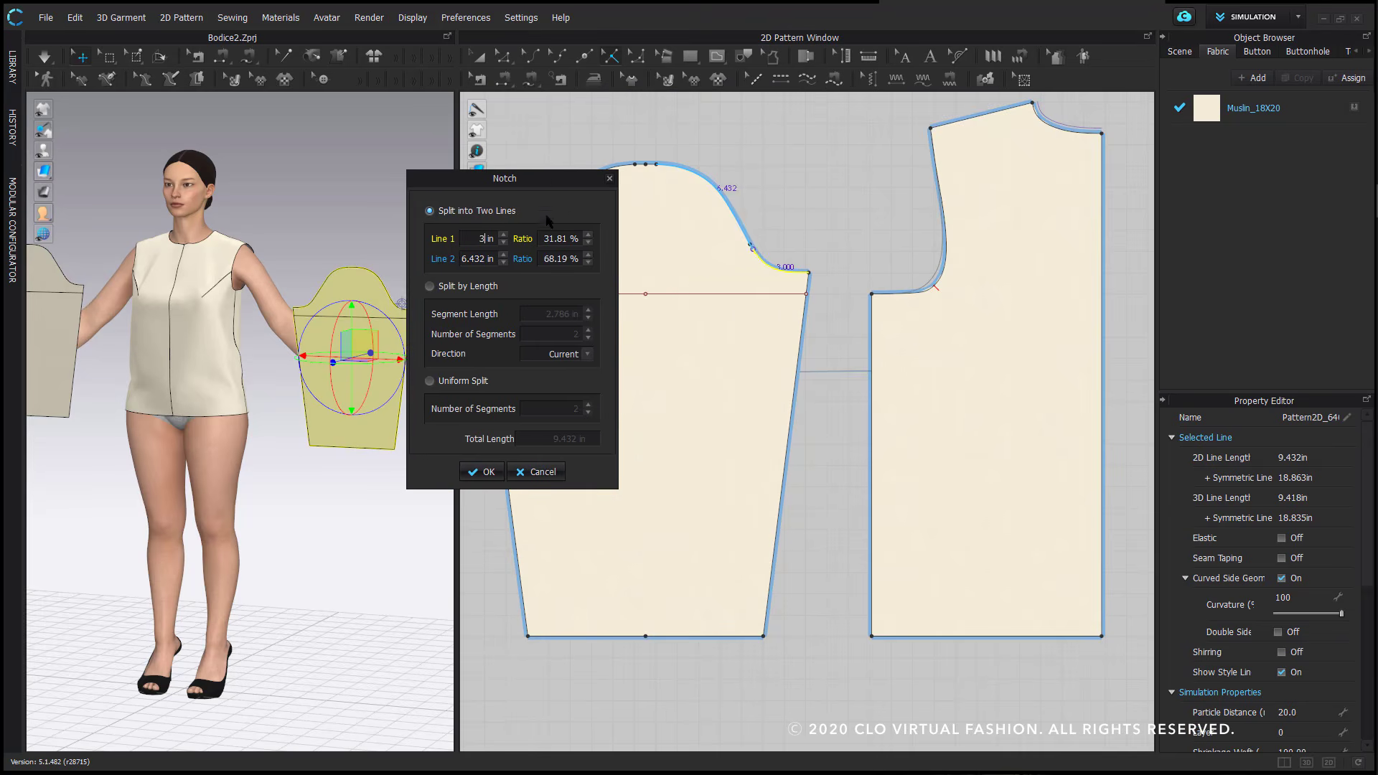
click(482, 472)
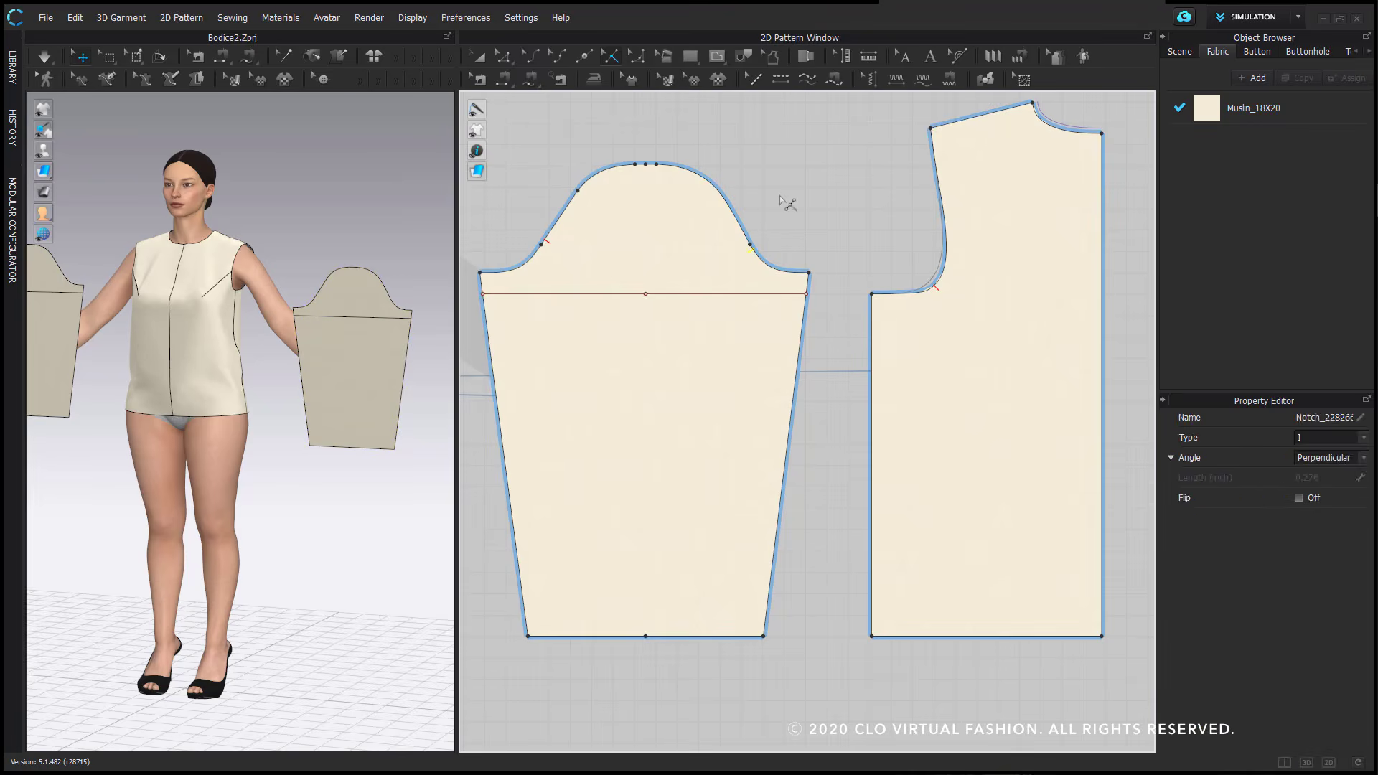
Add a second sleeve cap notch at 3.5 in to form a double notch.
key(z)
scroll(780, 199, up, 3)
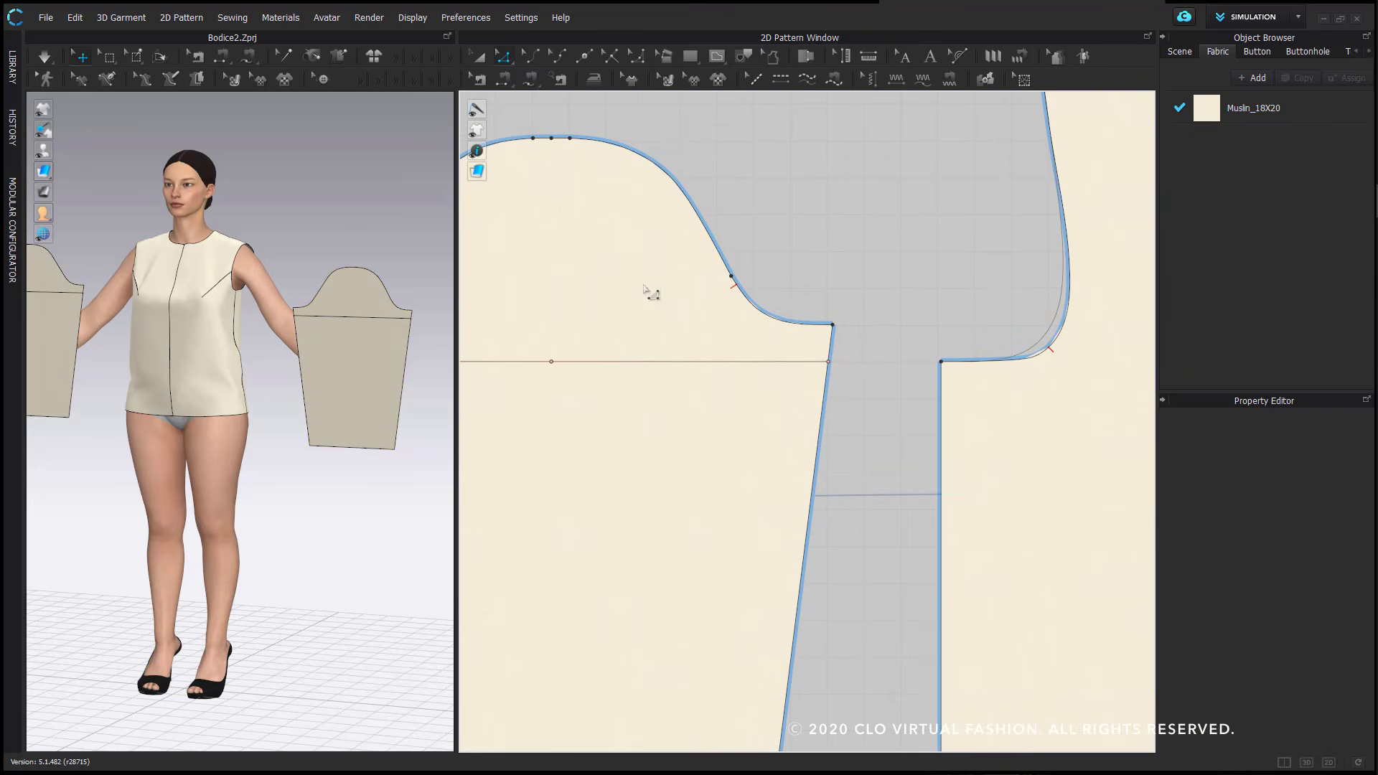
click(759, 313)
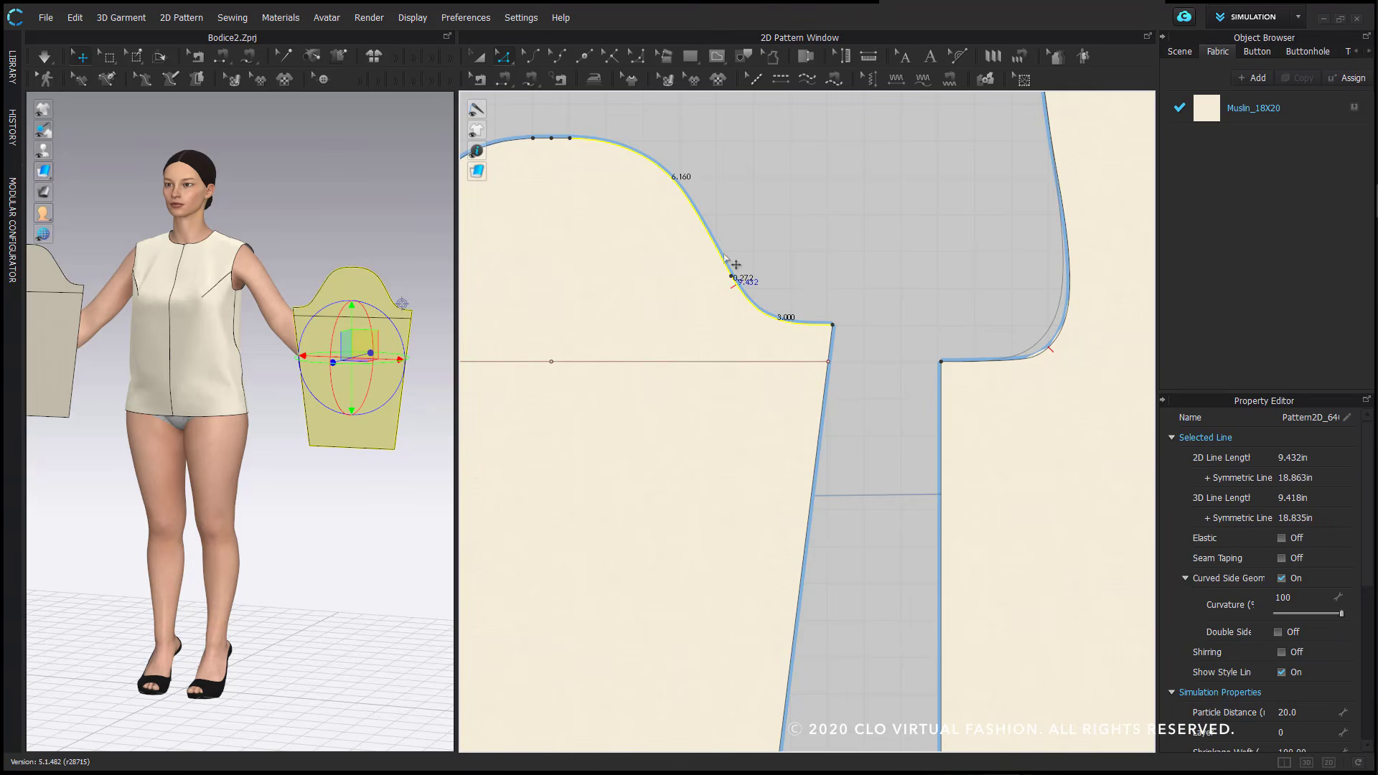
right_click(790, 321)
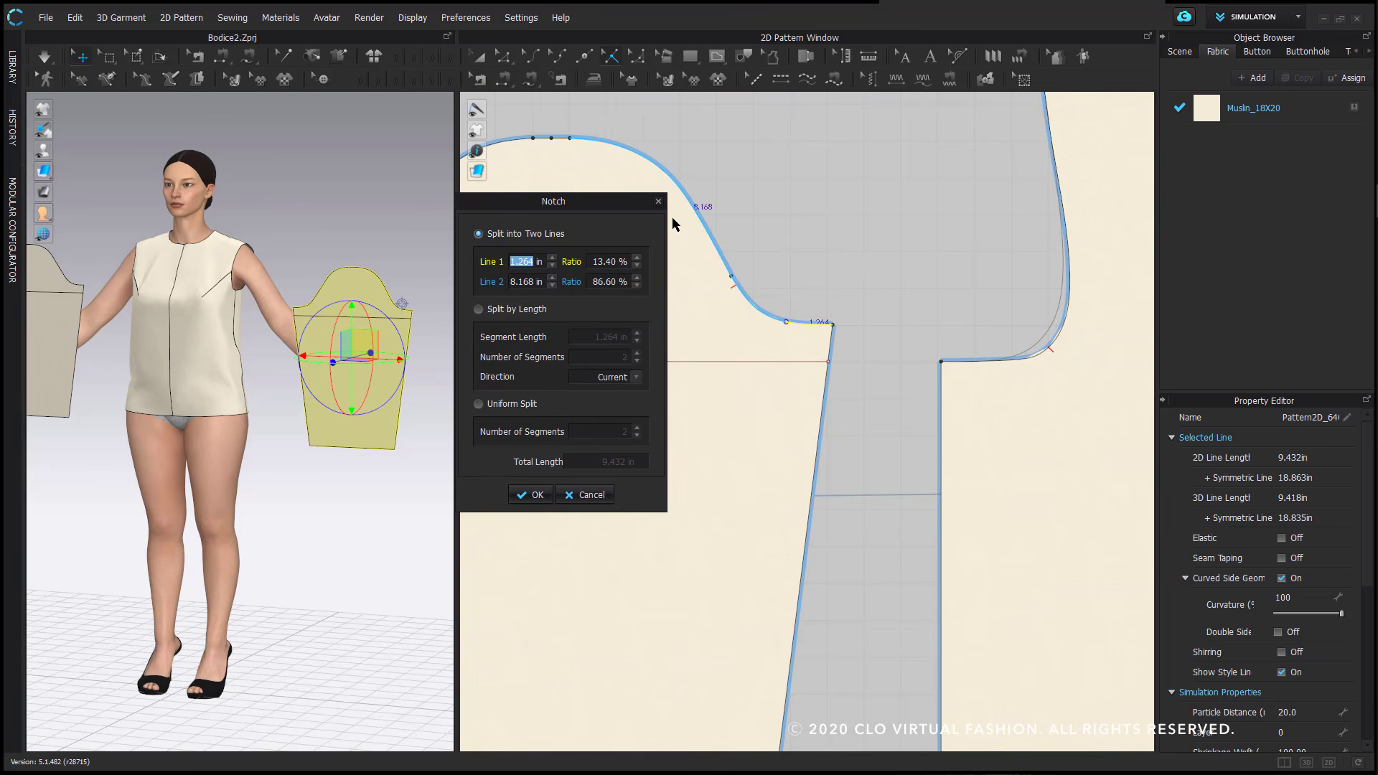
text(3.5)
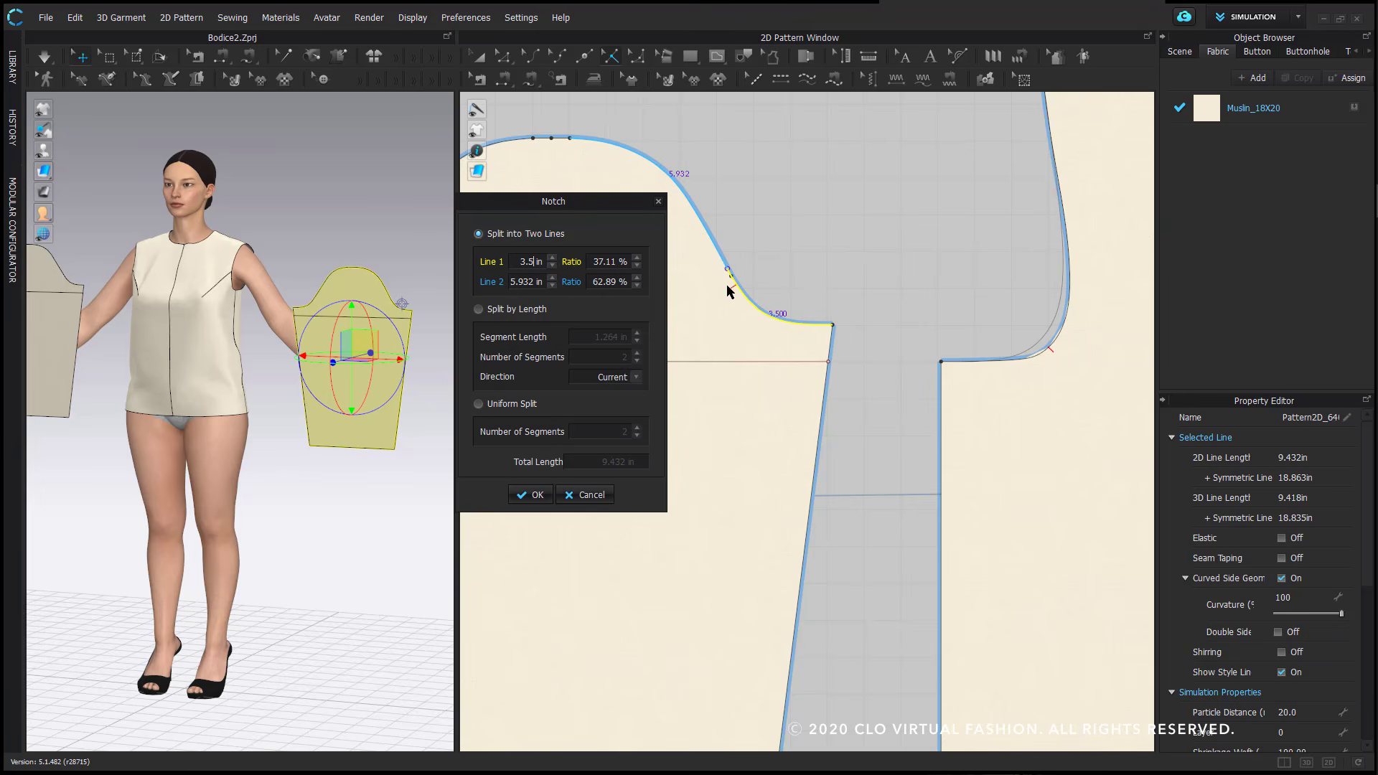
click(531, 494)
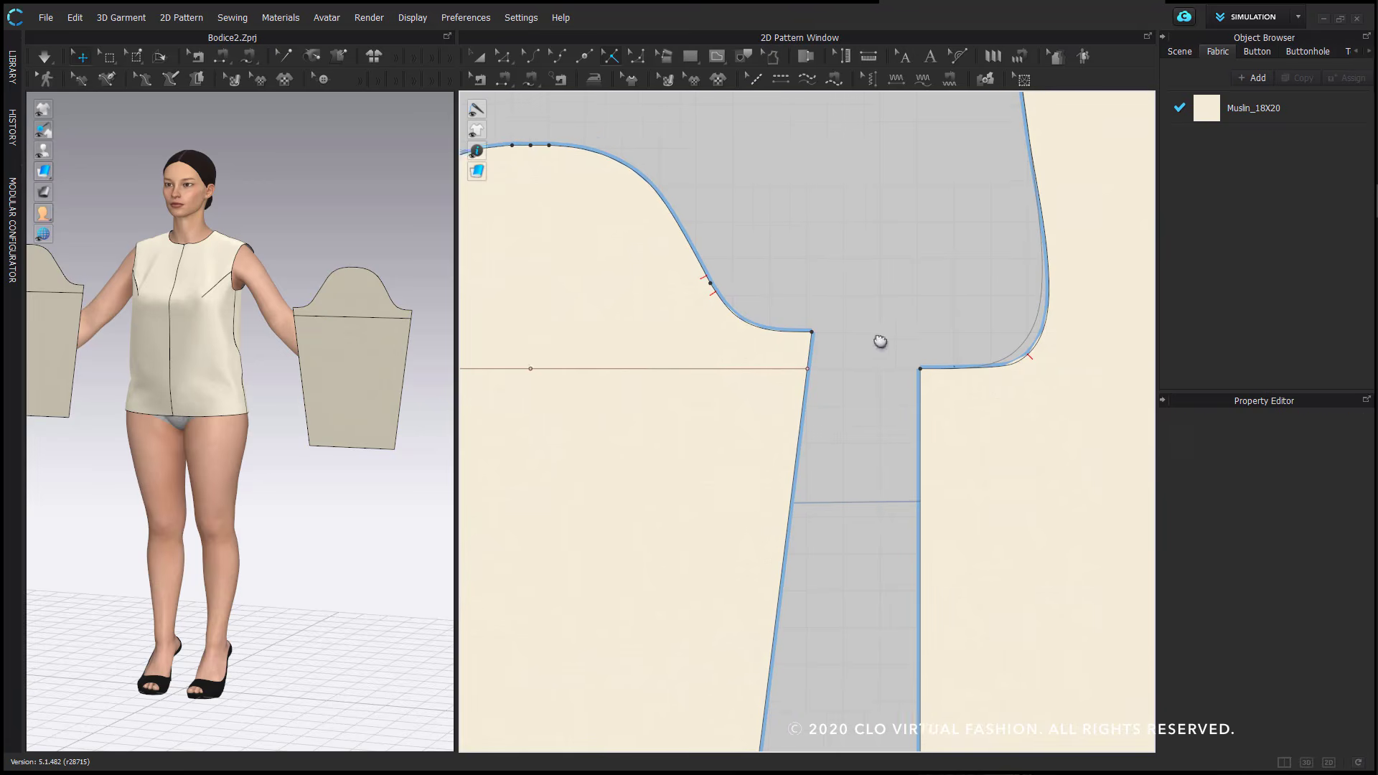
Add a matching 3.5 in notch on the bodice armhole.
right_click(939, 379)
text(3.)
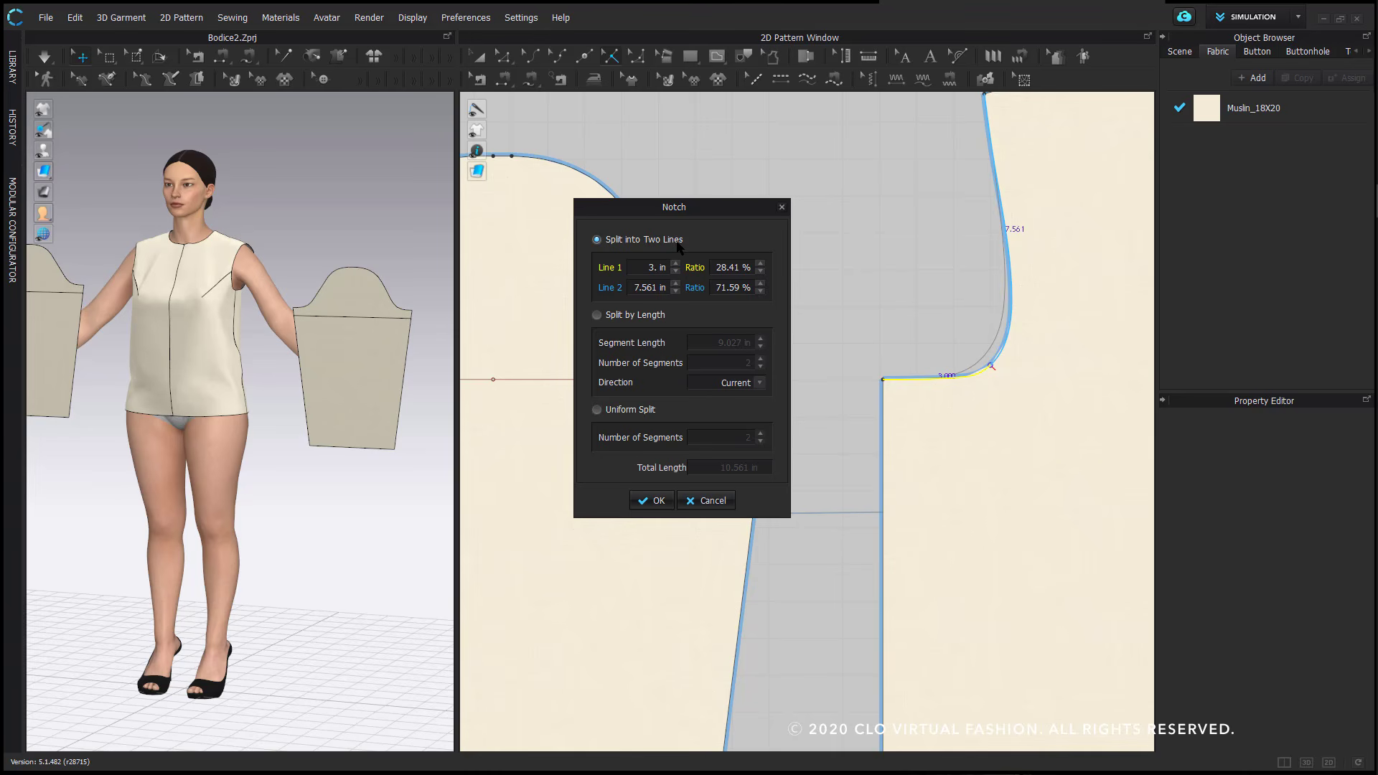
text(5)
click(652, 501)
click(972, 359)
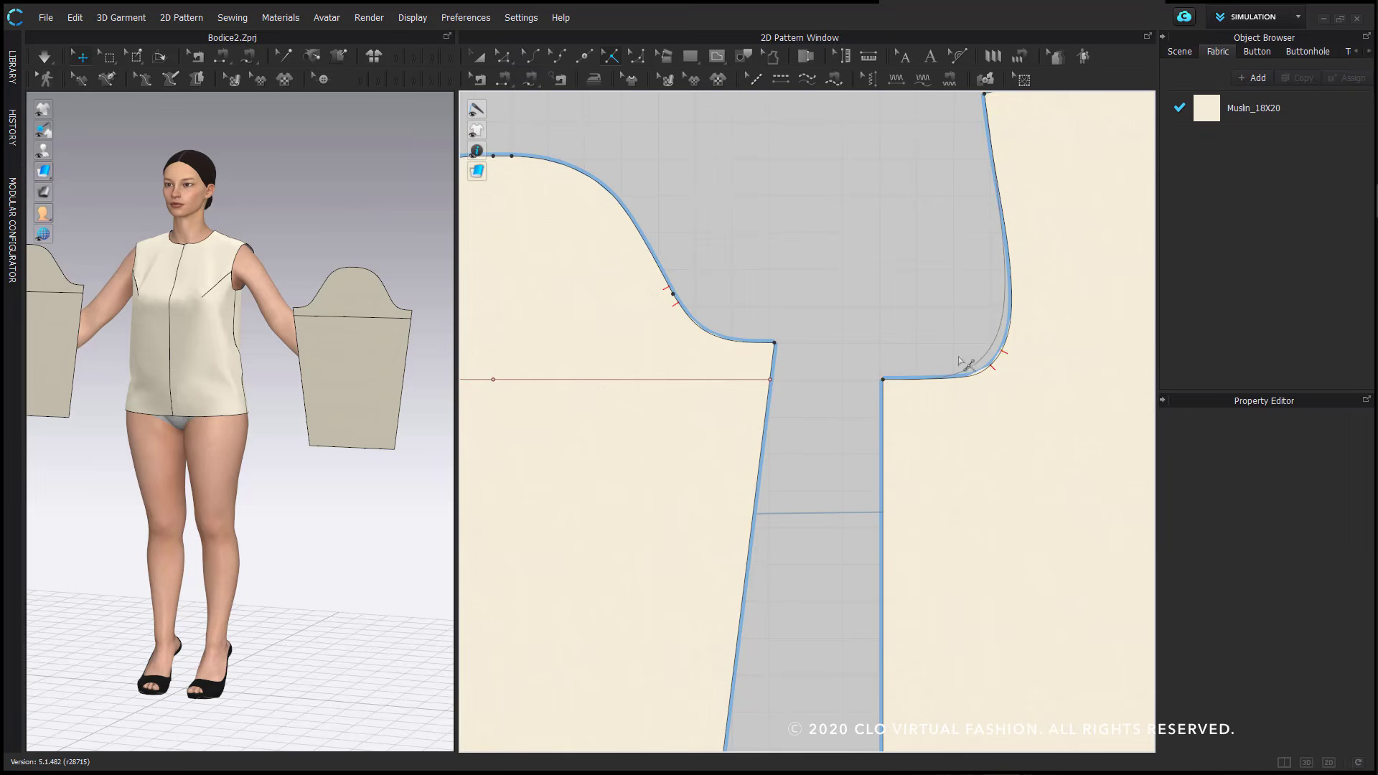
scroll(948, 385, down, 4)
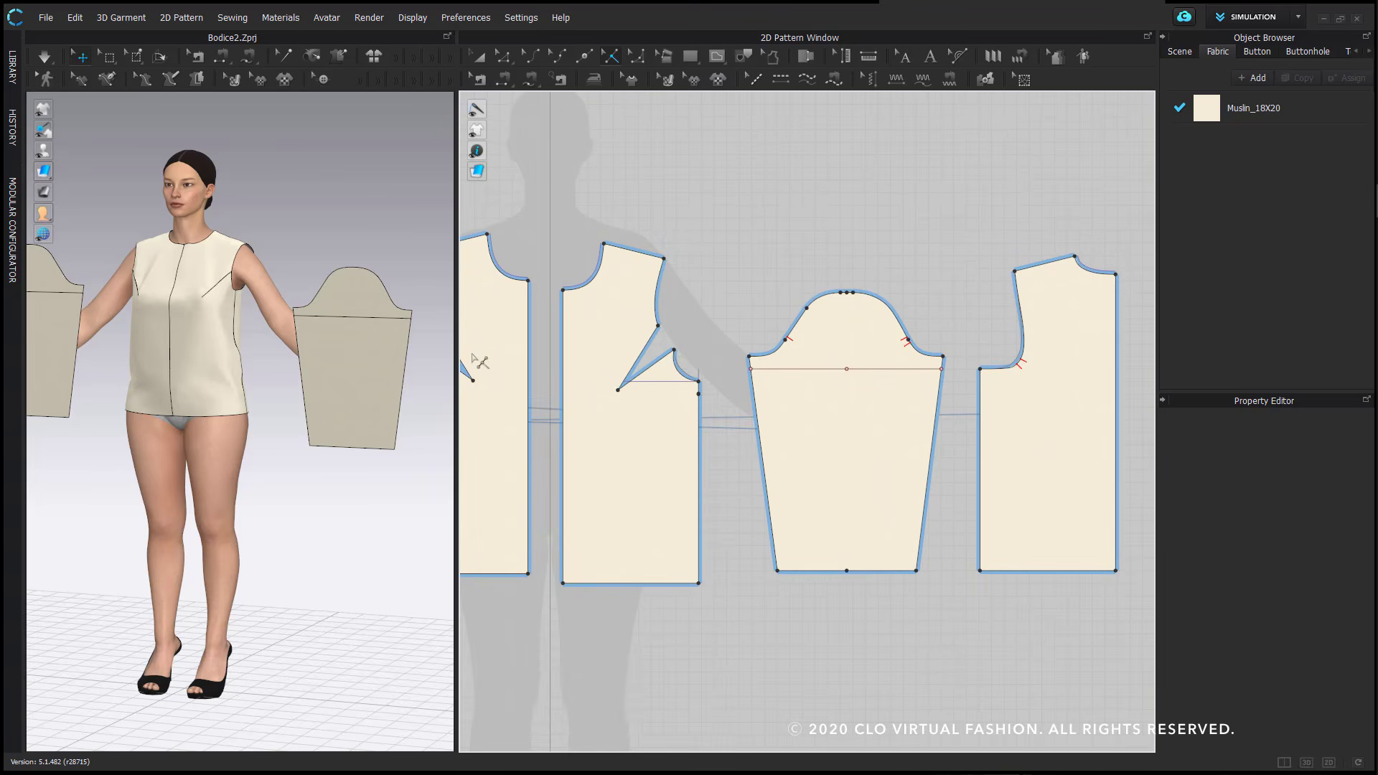
Show the arrangement points and wrap the second sleeve around the avatar's arm.
right_drag(249, 348, 429, 346)
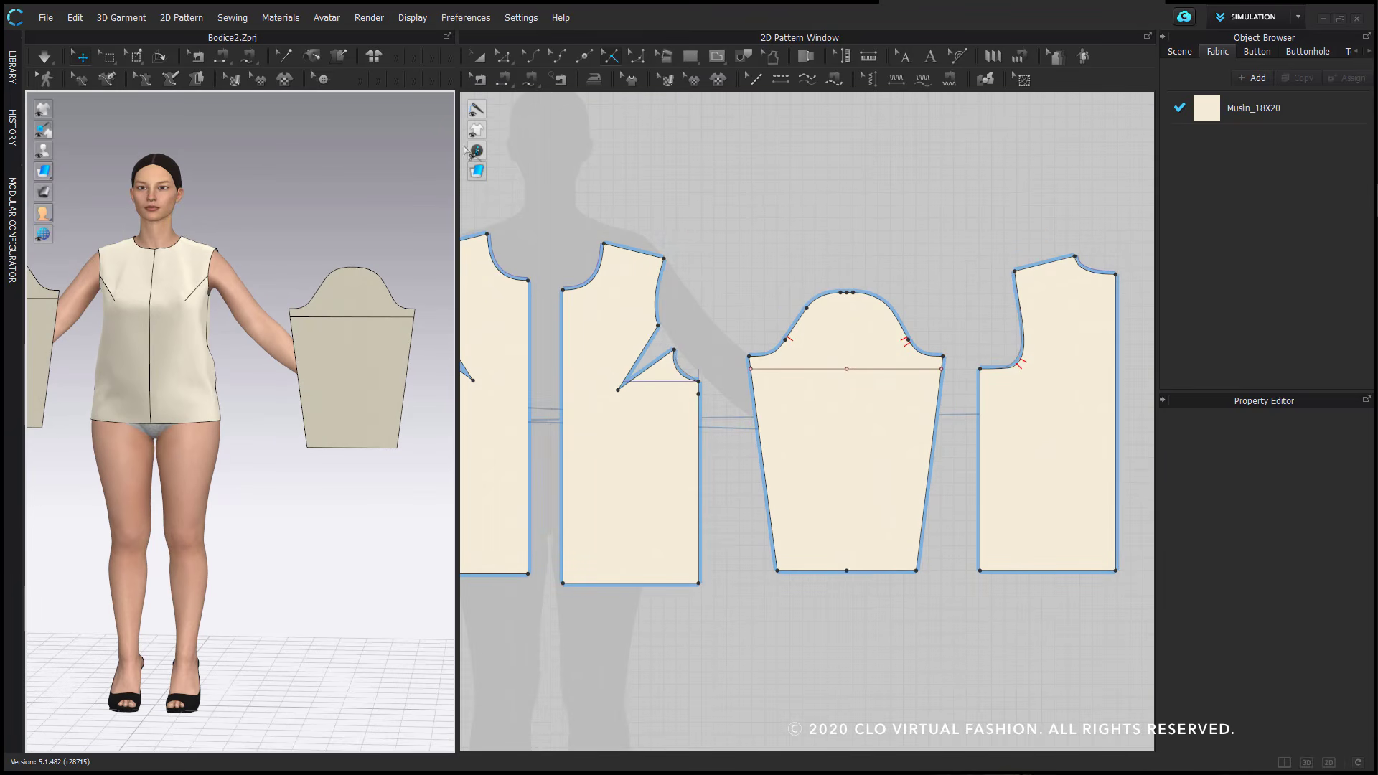
drag(457, 148, 633, 151)
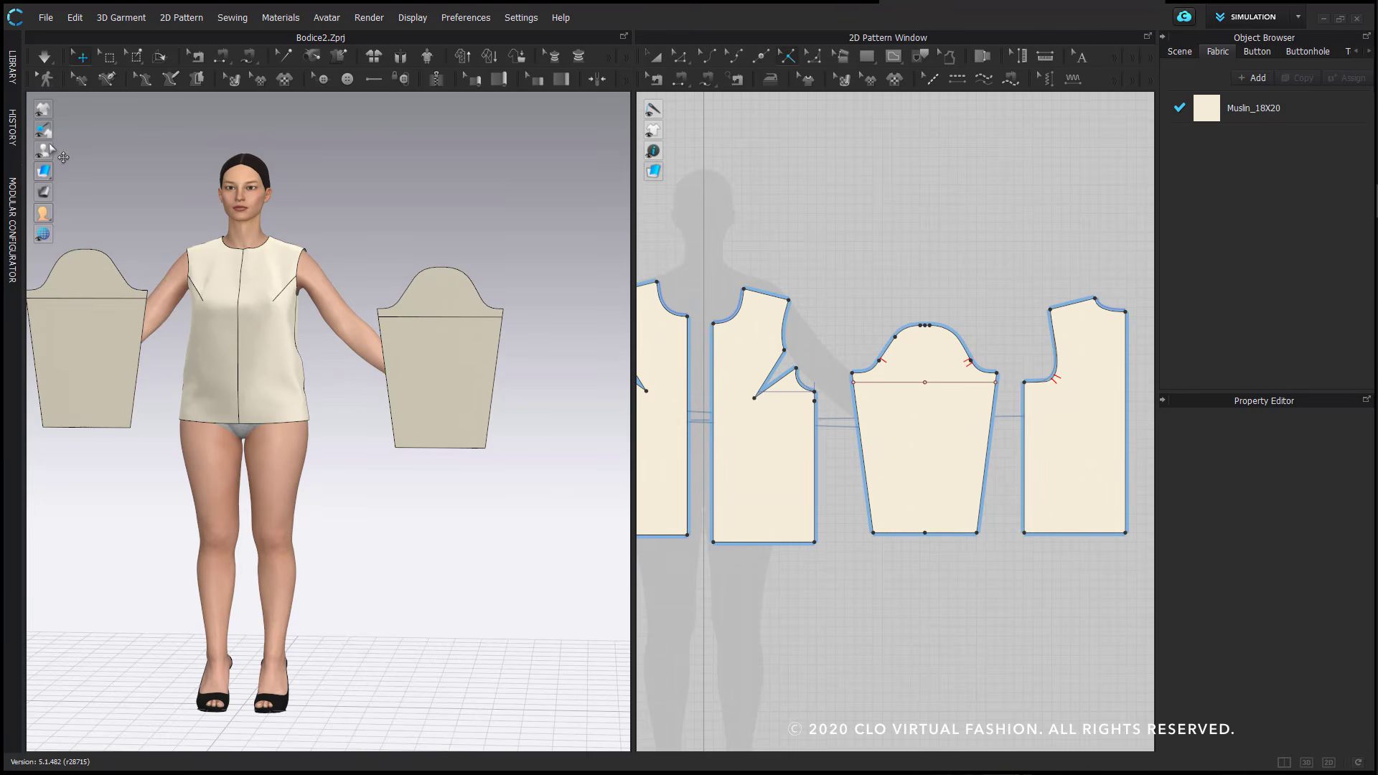
mouse_move(43, 150)
click(85, 150)
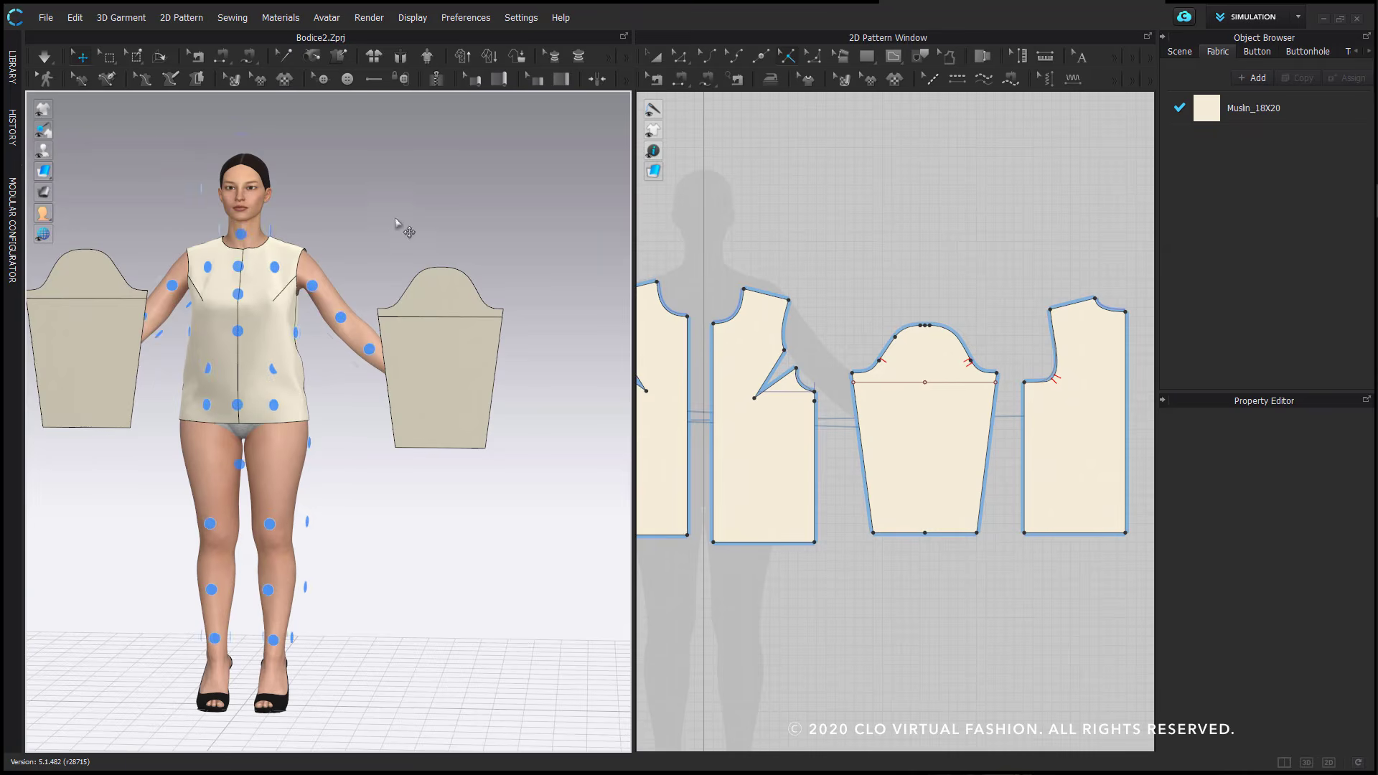
right_drag(395, 218, 378, 281)
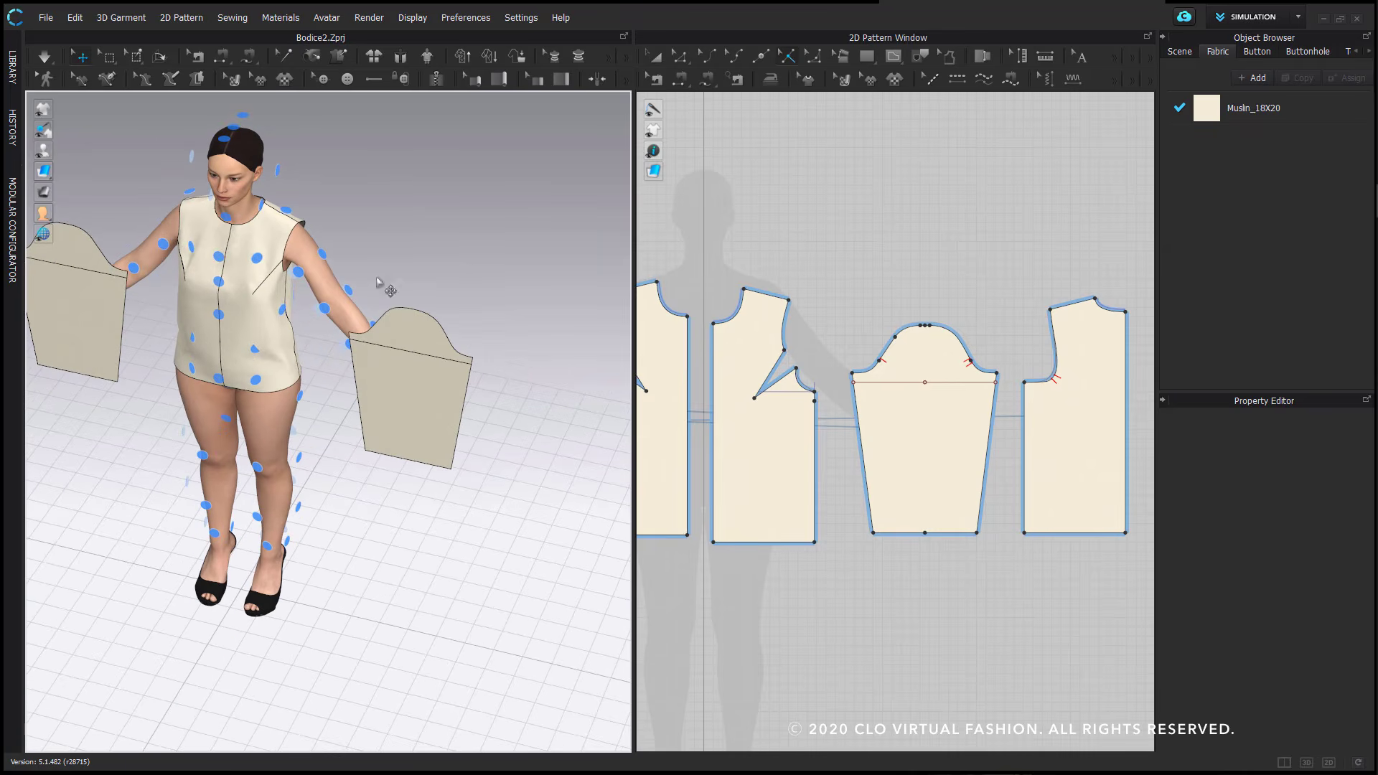
click(396, 394)
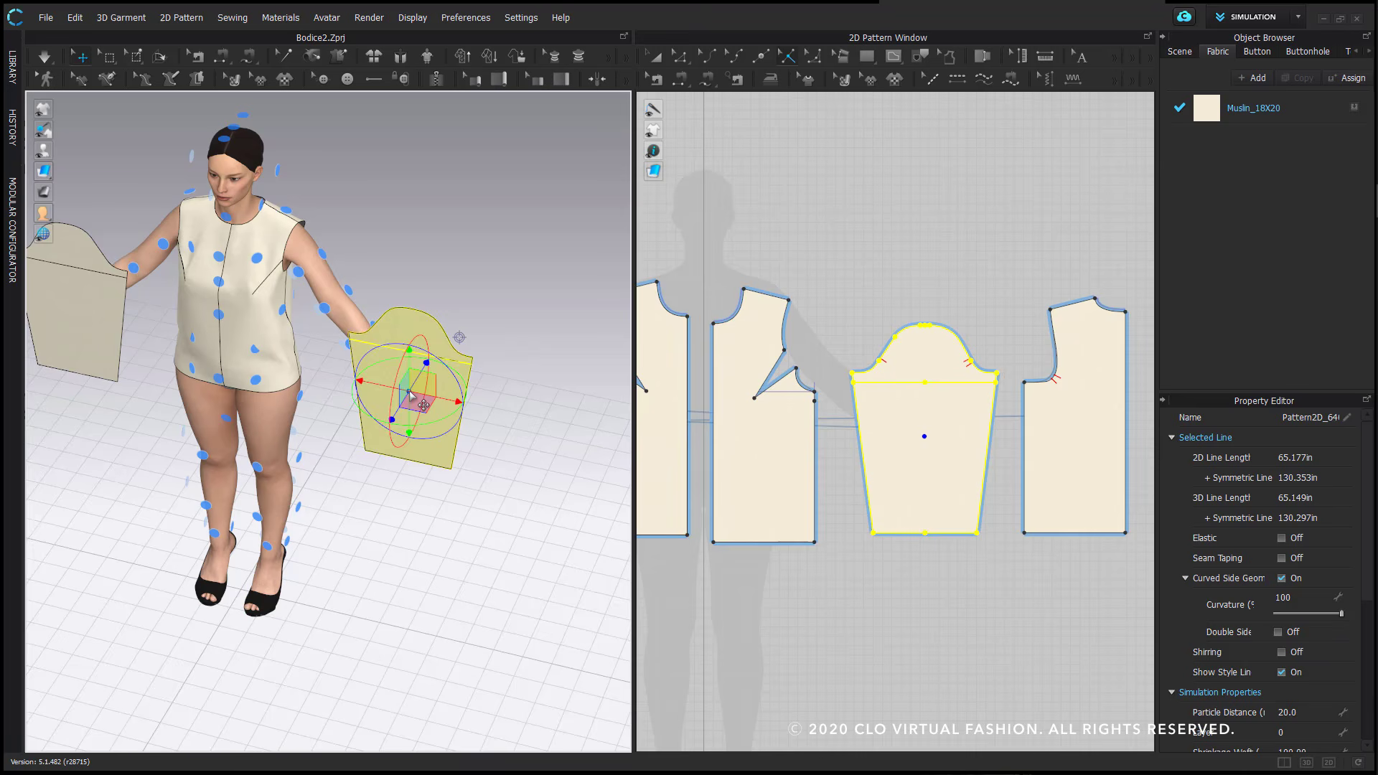
click(349, 290)
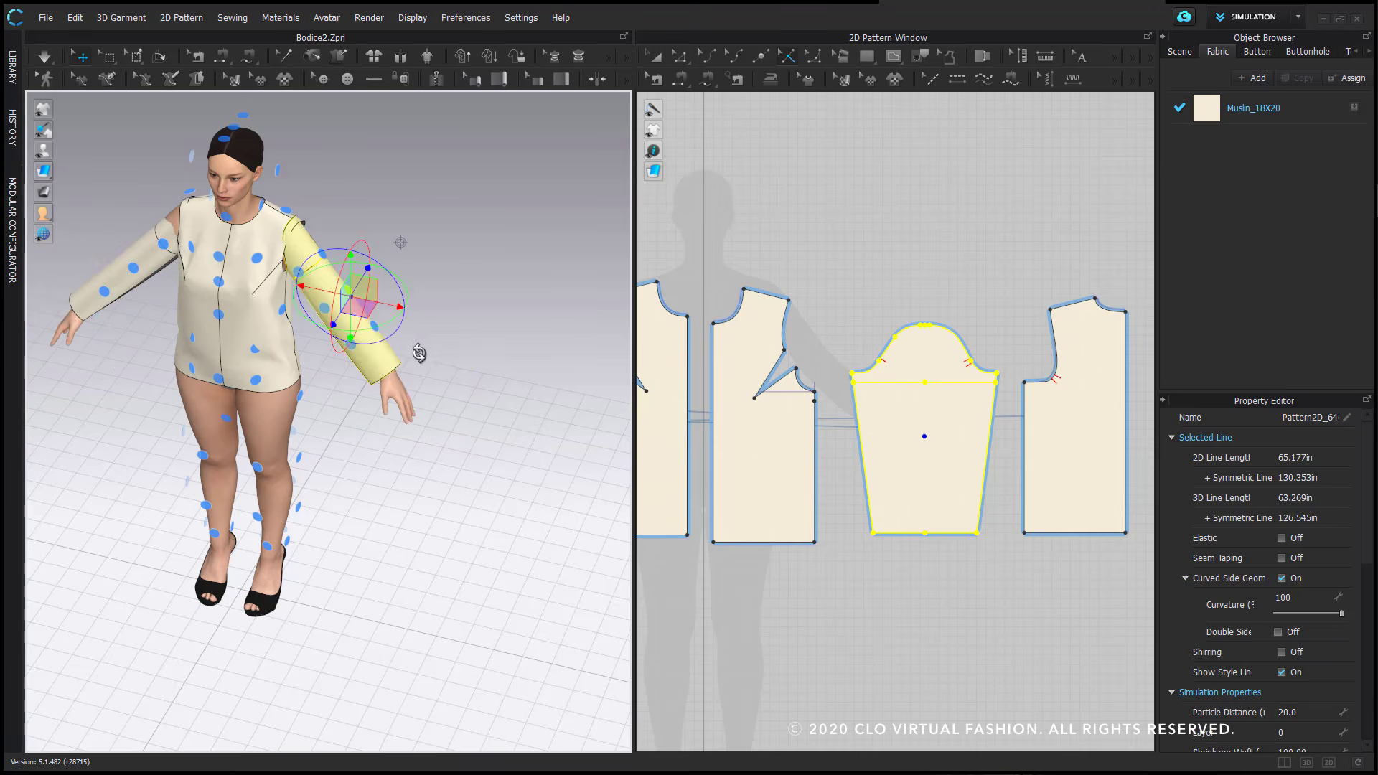
right_drag(419, 351, 425, 320)
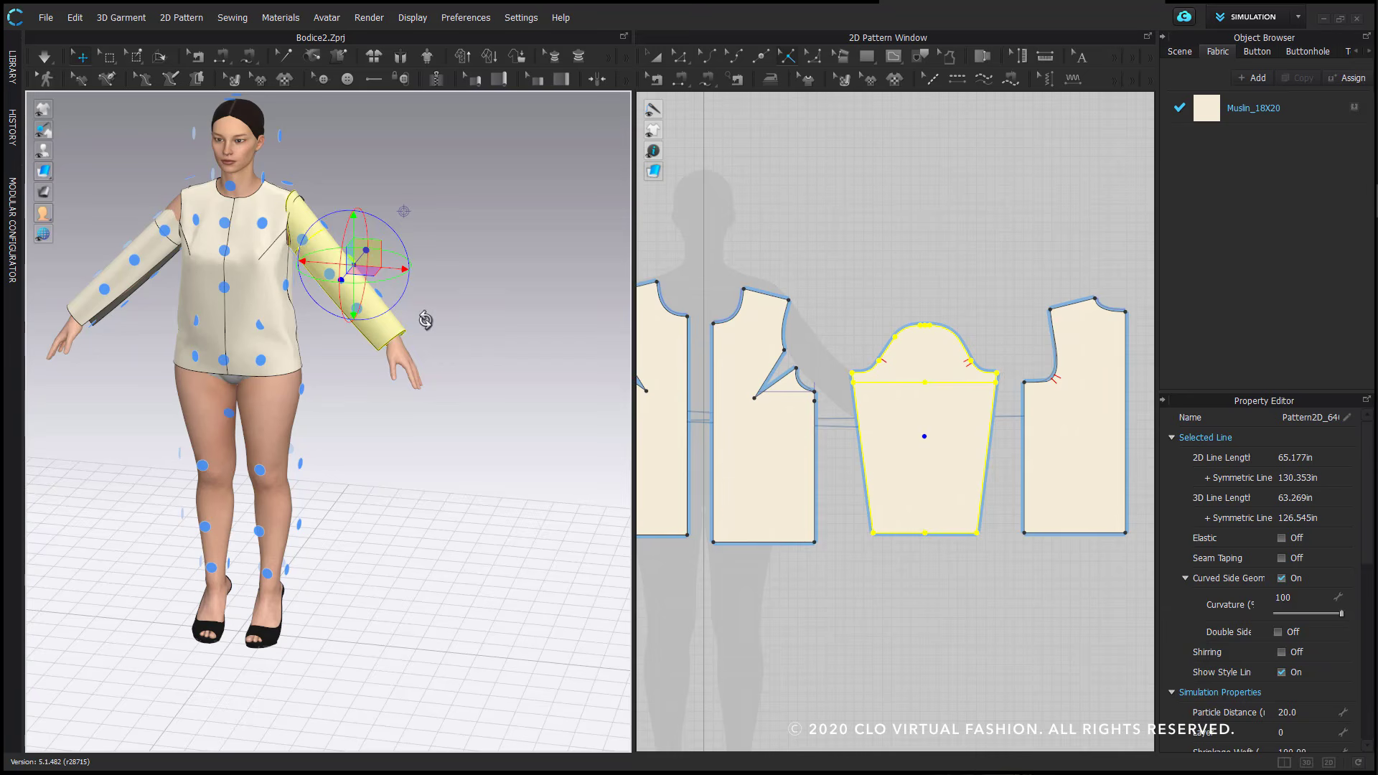
click(470, 323)
middle_drag(371, 251, 394, 291)
Hide the arrangement points and widen the 2D pattern window onto the pieces.
mouse_move(44, 150)
click(90, 154)
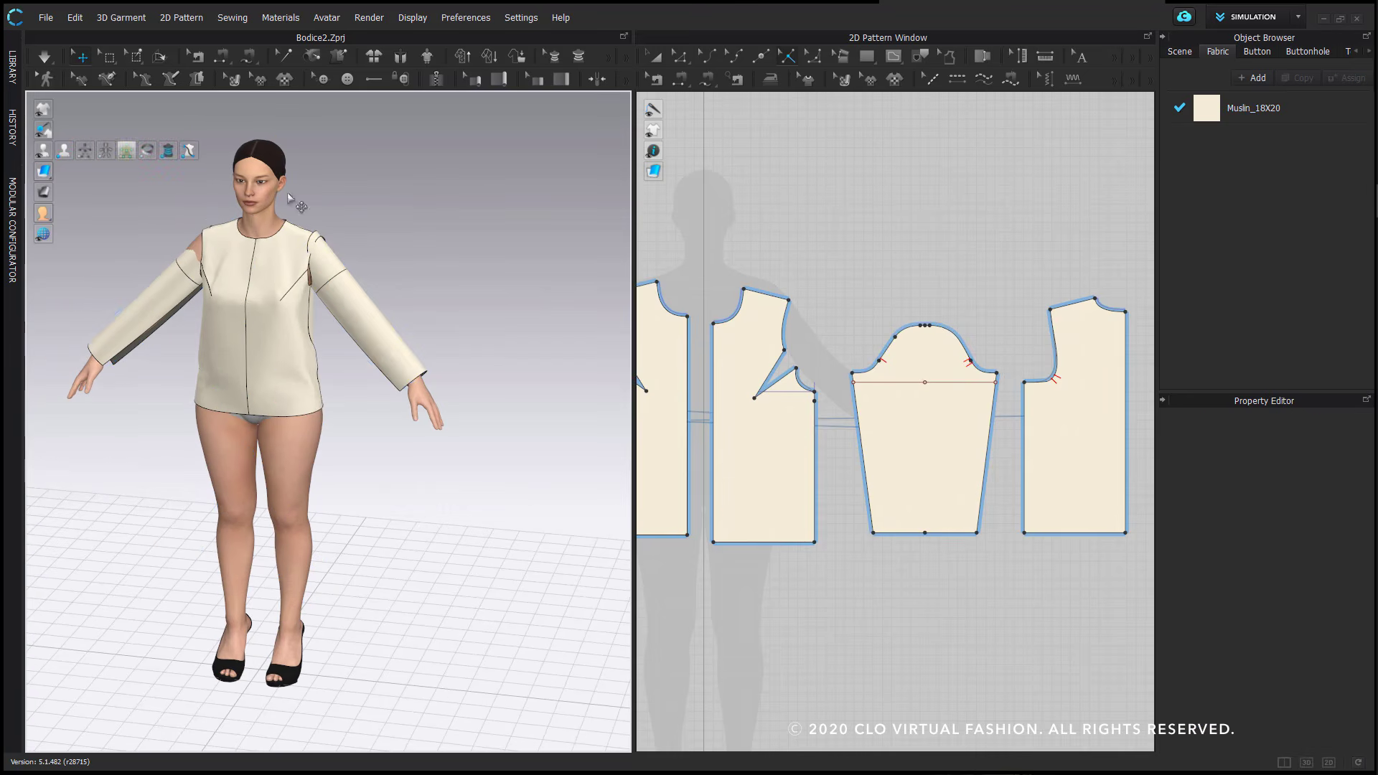
middle_drag(895, 310, 853, 216)
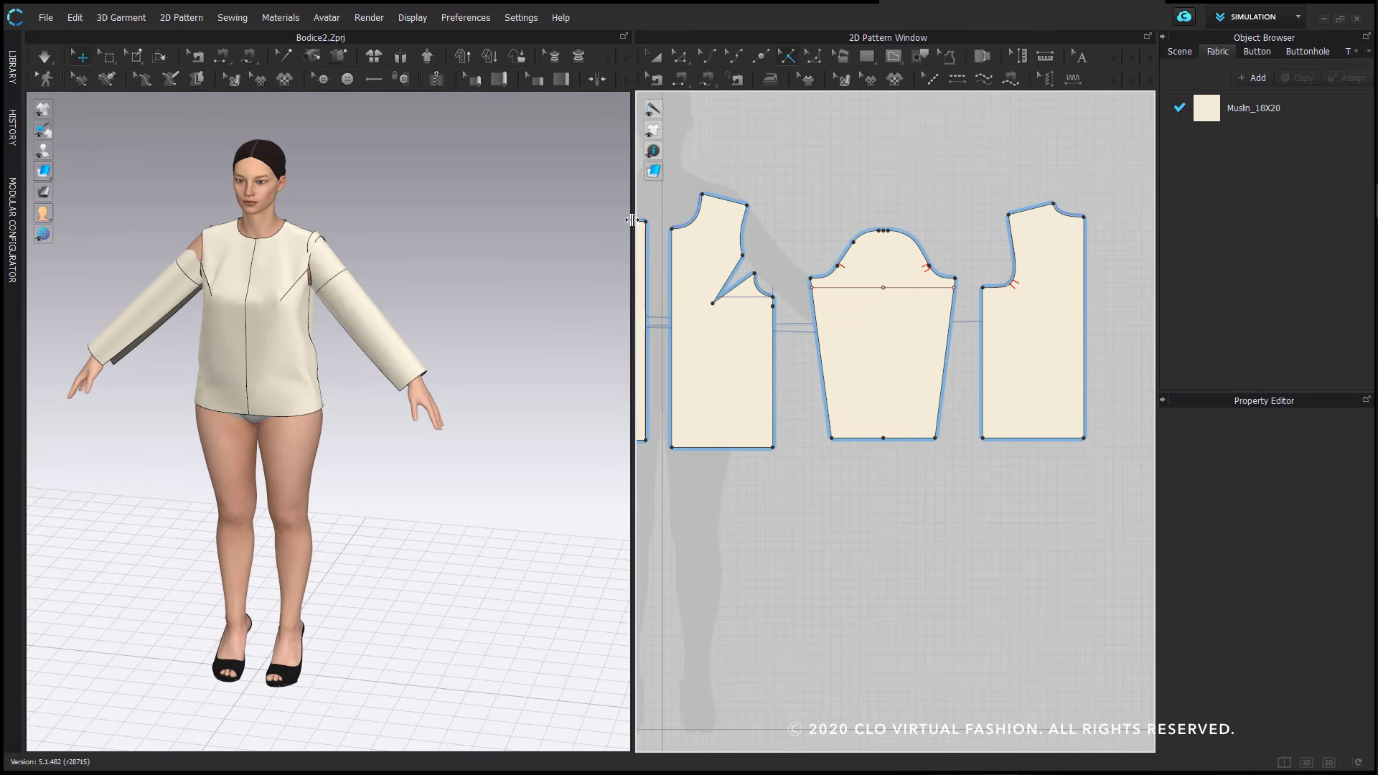
drag(633, 220, 518, 261)
middle_drag(703, 255, 701, 325)
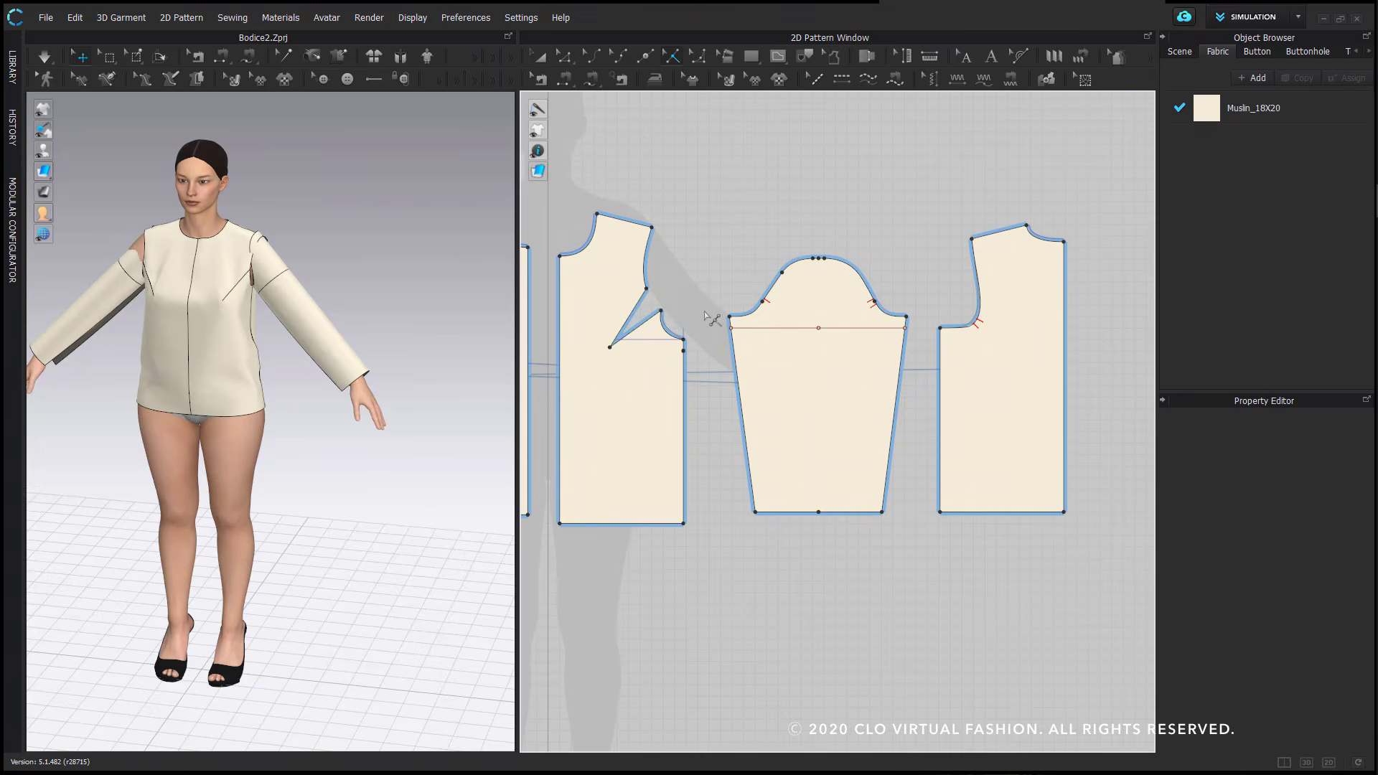
With Segment Sewing, sew the 3.654 bodice underarm segment to the matching sleeve underarm corner.
scroll(700, 319, up, 3)
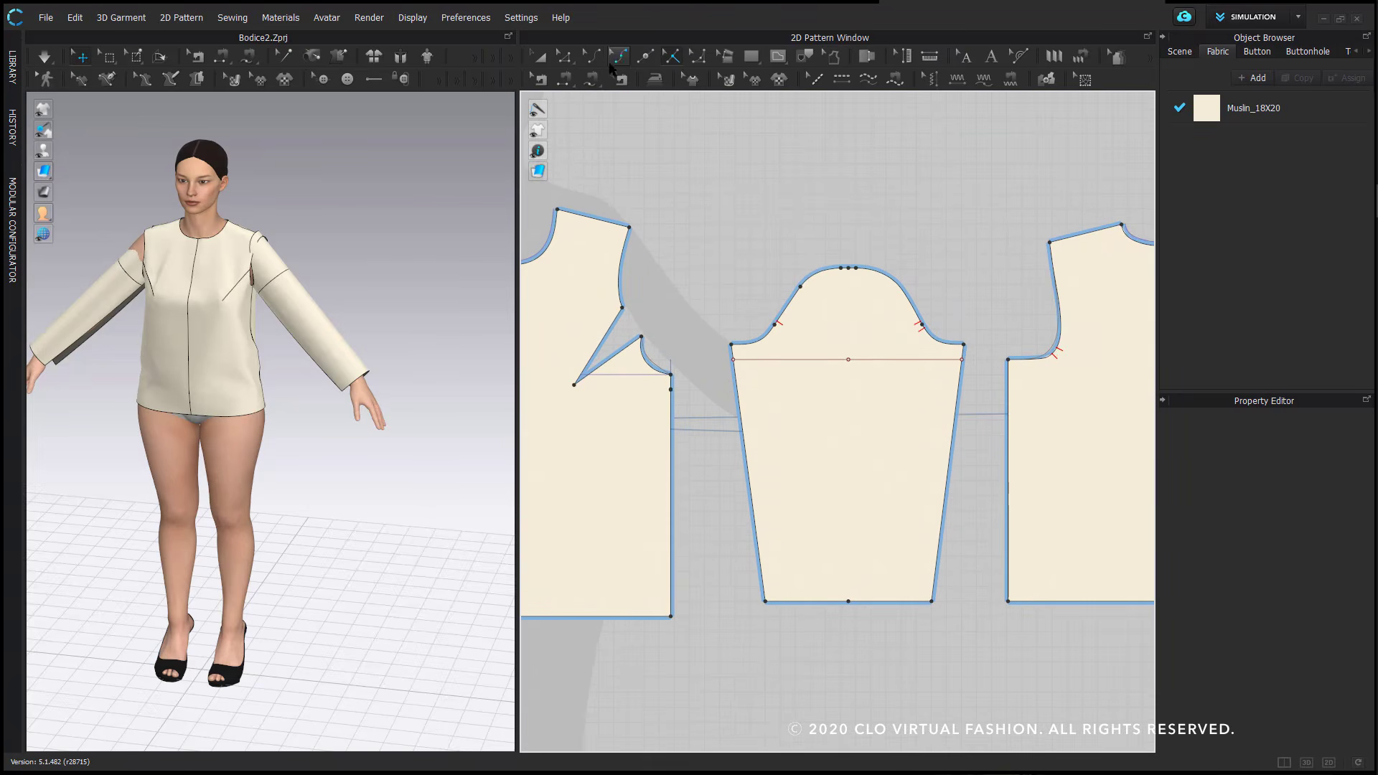
click(591, 78)
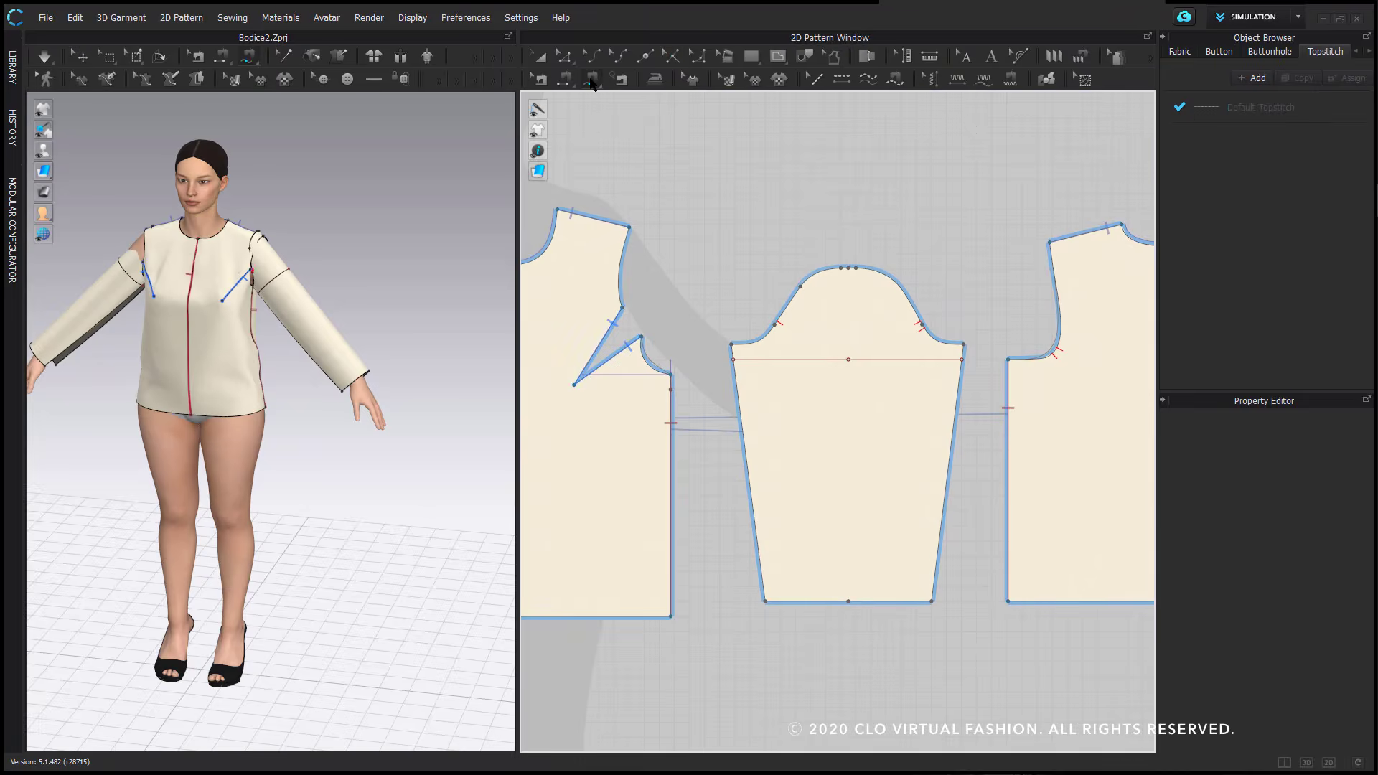
click(671, 373)
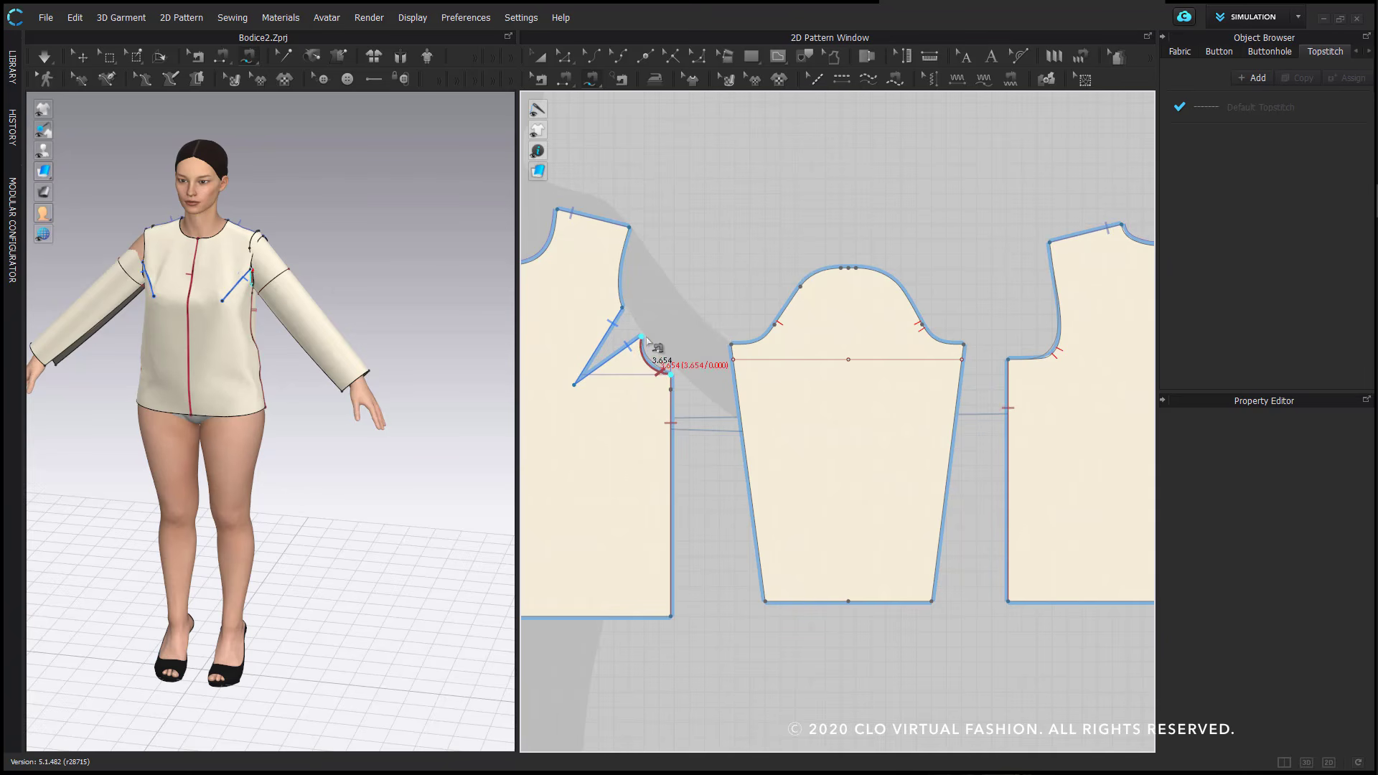
click(644, 337)
scroll(762, 350, up, 2)
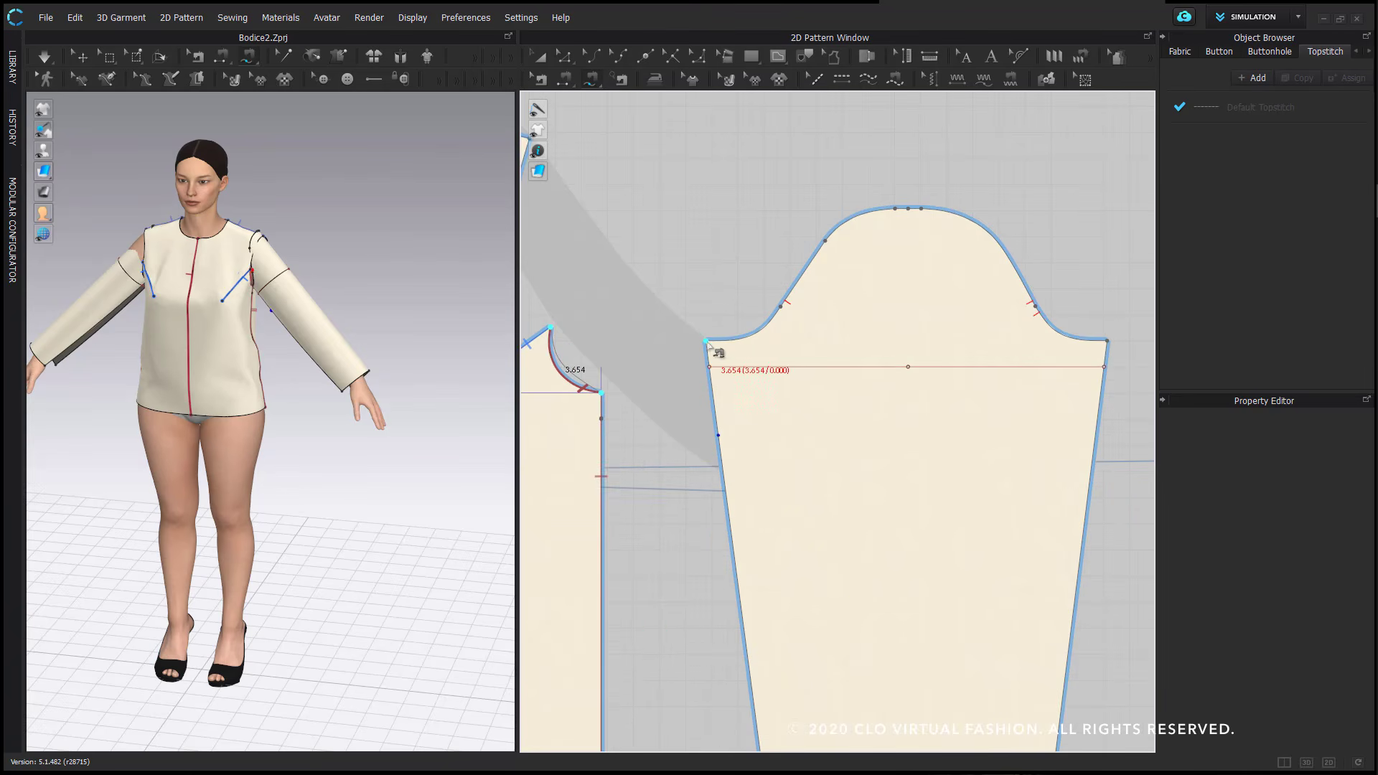
click(707, 343)
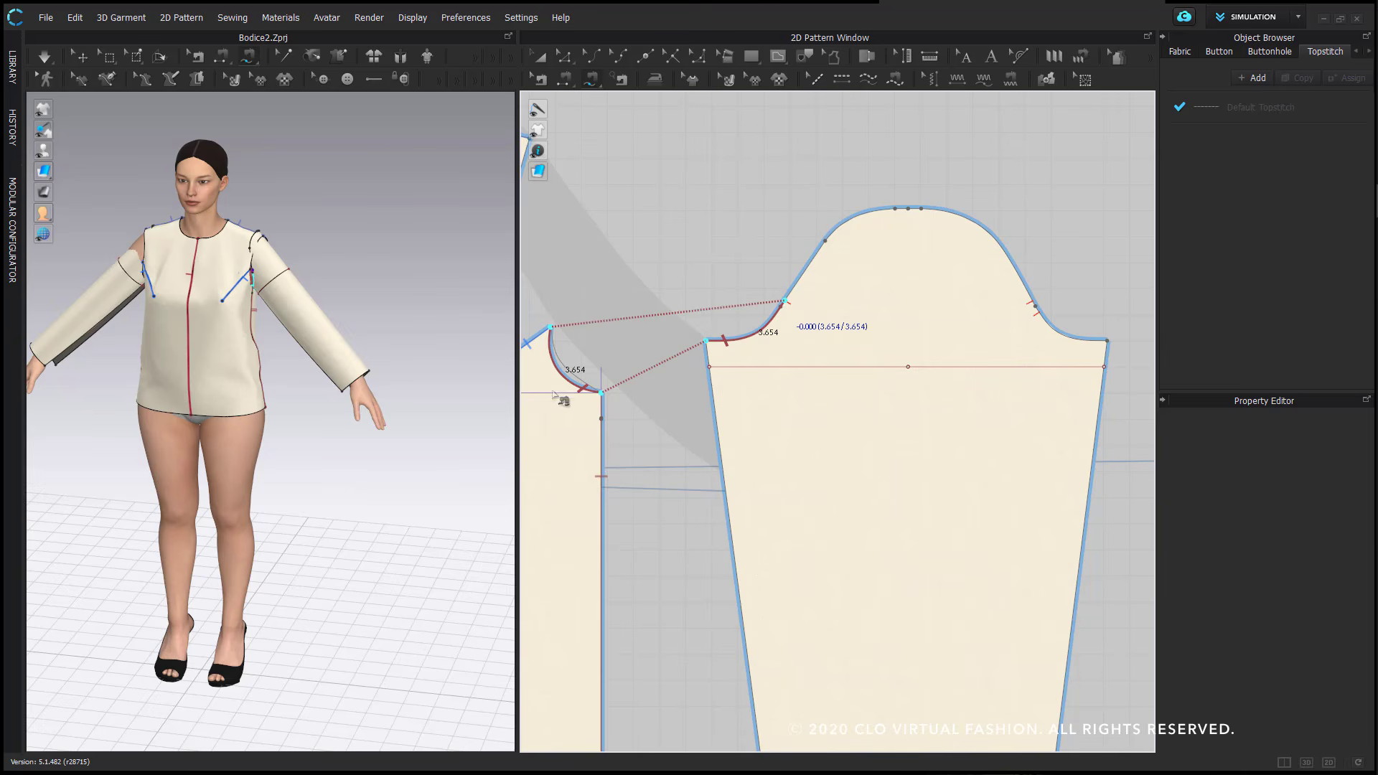
Sew the 3.500 sleeve underarm segment to the other bodice's underarm.
scroll(948, 444, down, 2)
middle_drag(990, 372, 797, 379)
scroll(877, 371, up, 5)
click(882, 375)
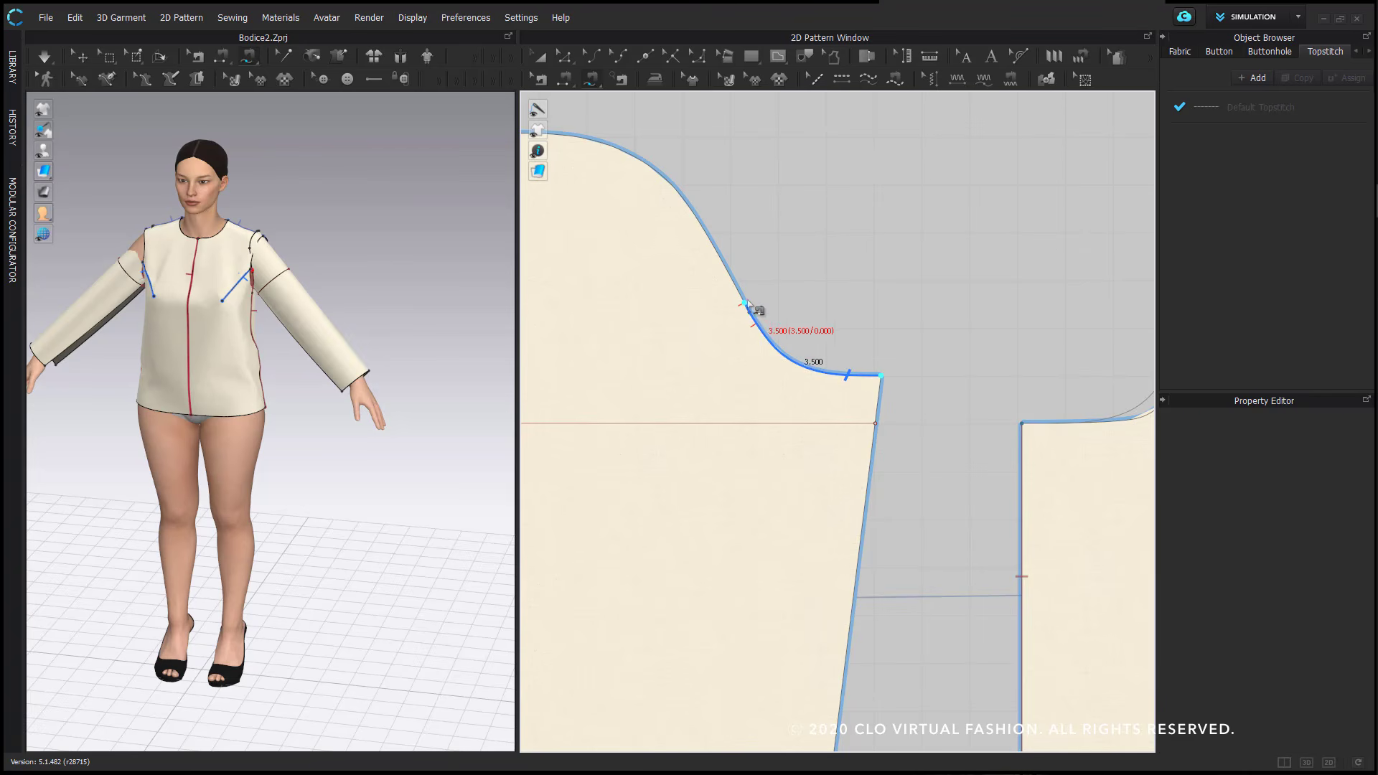
click(745, 302)
scroll(888, 335, down, 3)
middle_drag(897, 341, 733, 323)
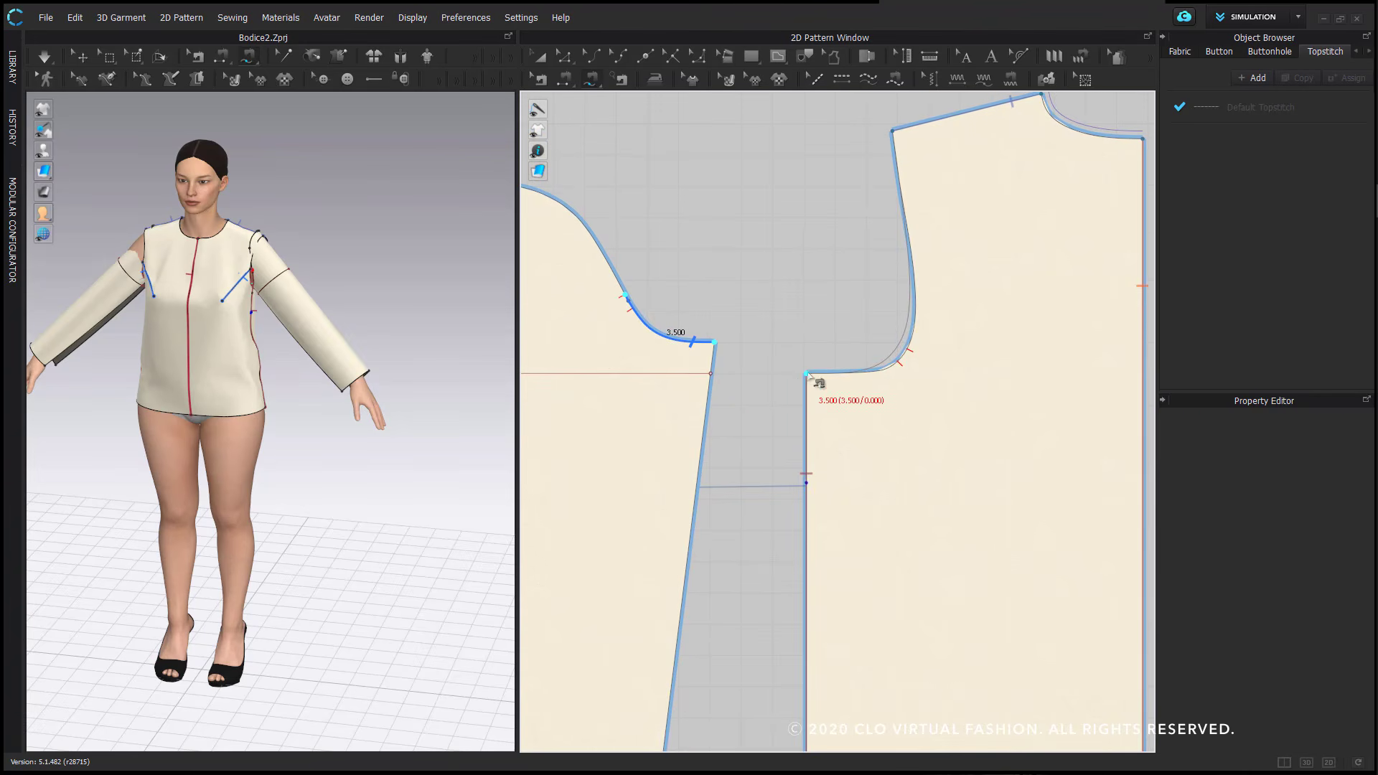
click(807, 374)
scroll(902, 366, up, 5)
click(928, 327)
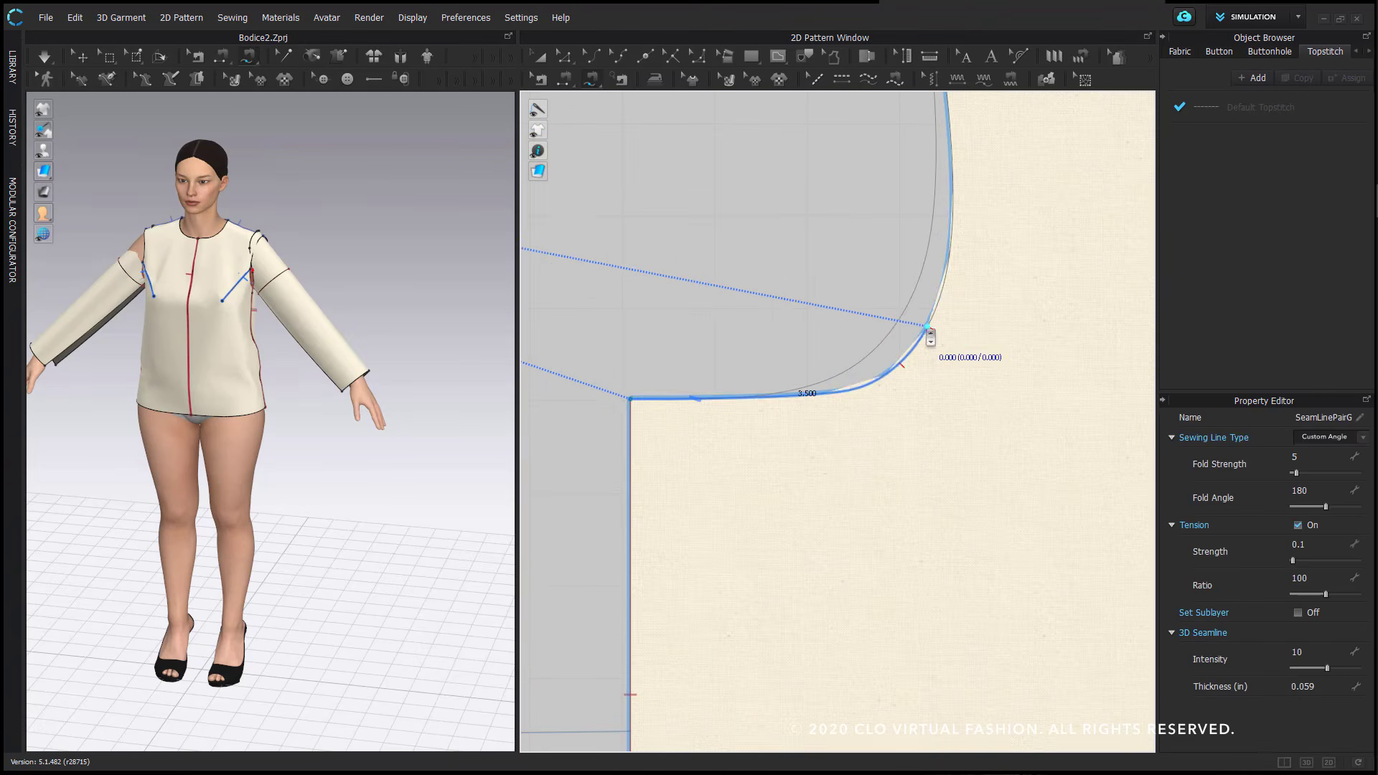
Sew the 12.745 sleeve cap M:N to the left (5.428) and right bodice armholes.
scroll(738, 343, down, 3)
middle_drag(738, 343, 824, 378)
scroll(708, 358, up, 4)
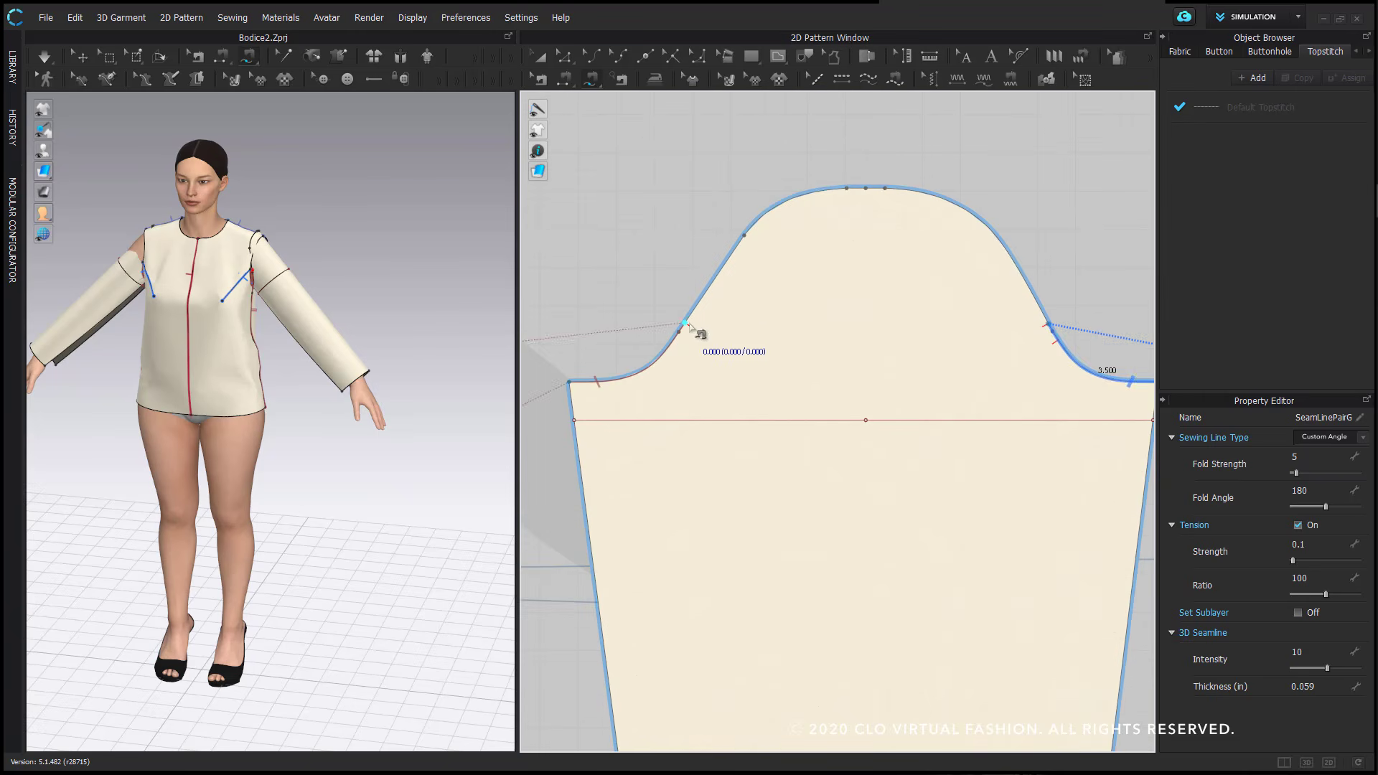
click(686, 325)
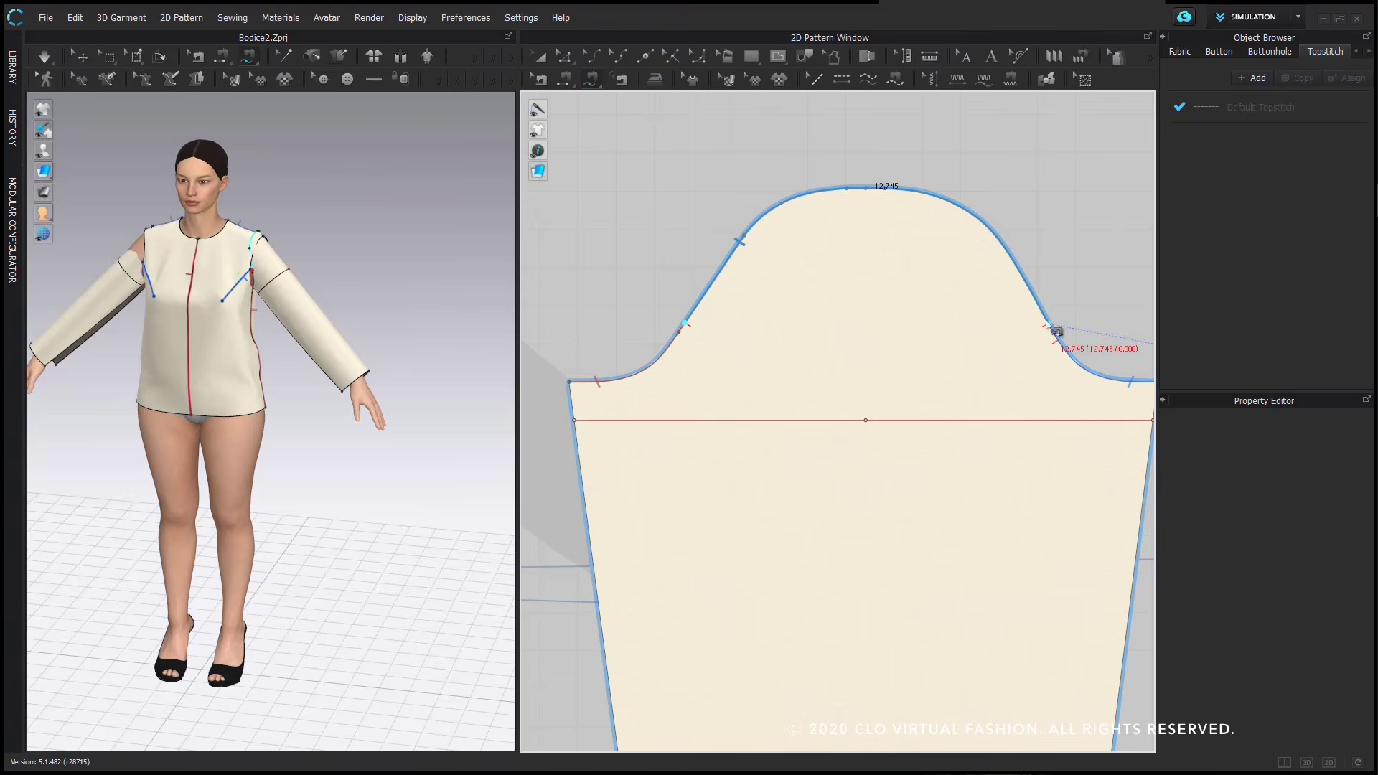
scroll(940, 276, down, 2)
click(939, 272)
scroll(603, 301, down, 2)
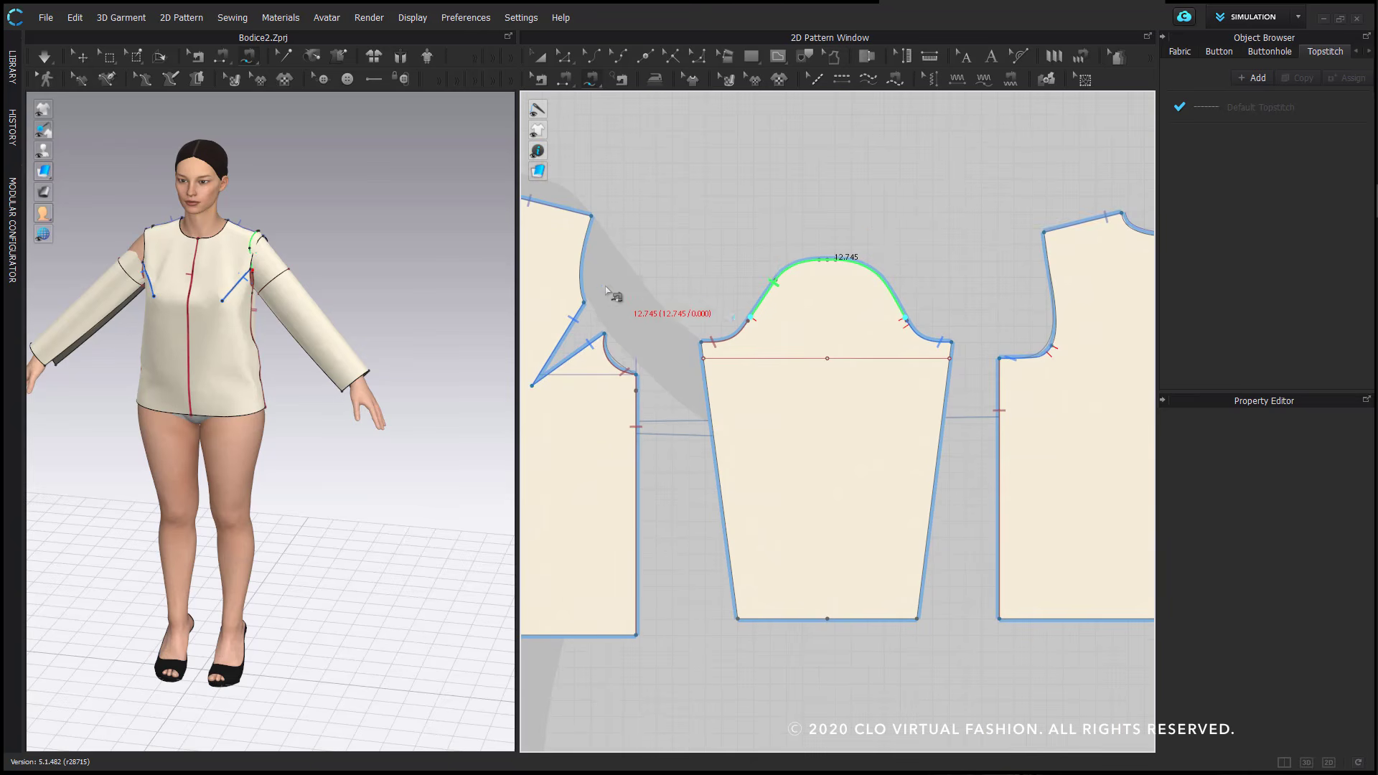
click(585, 304)
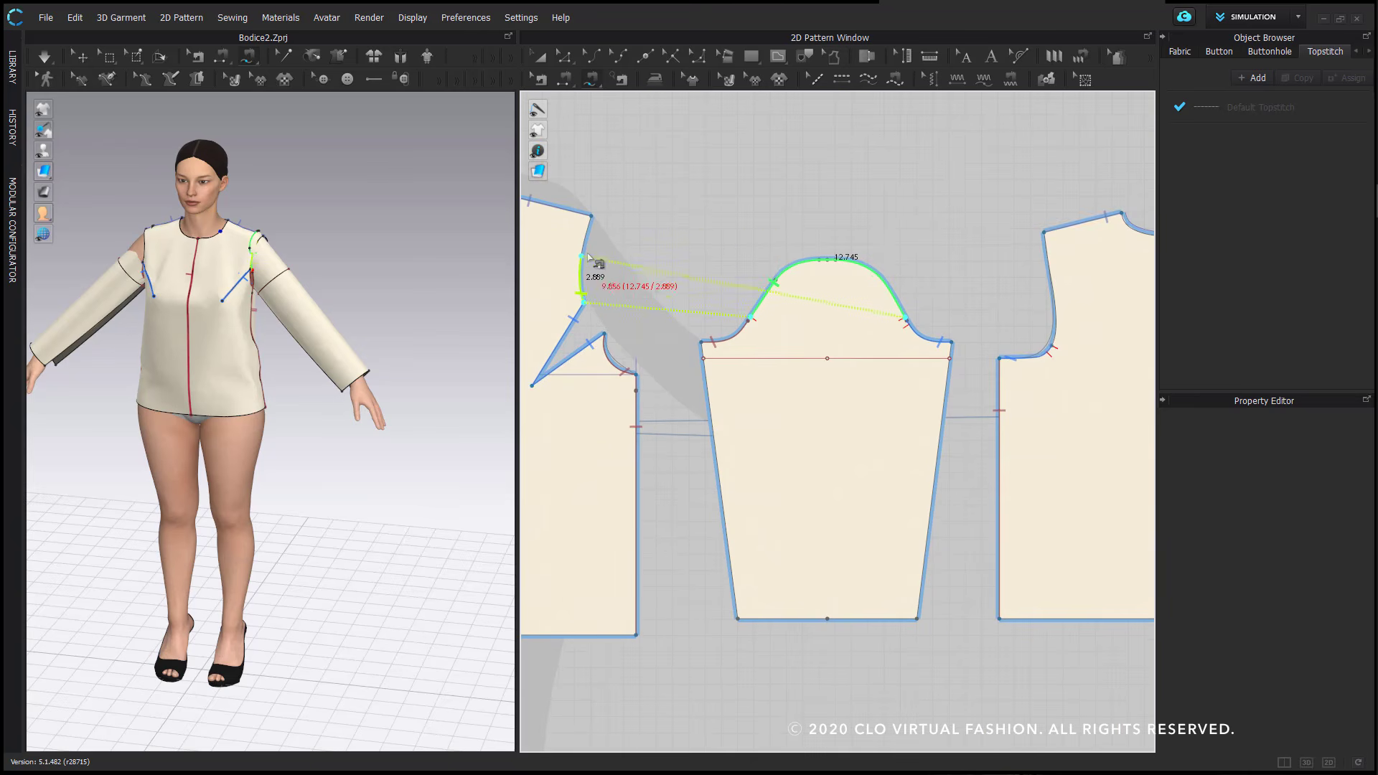
click(591, 217)
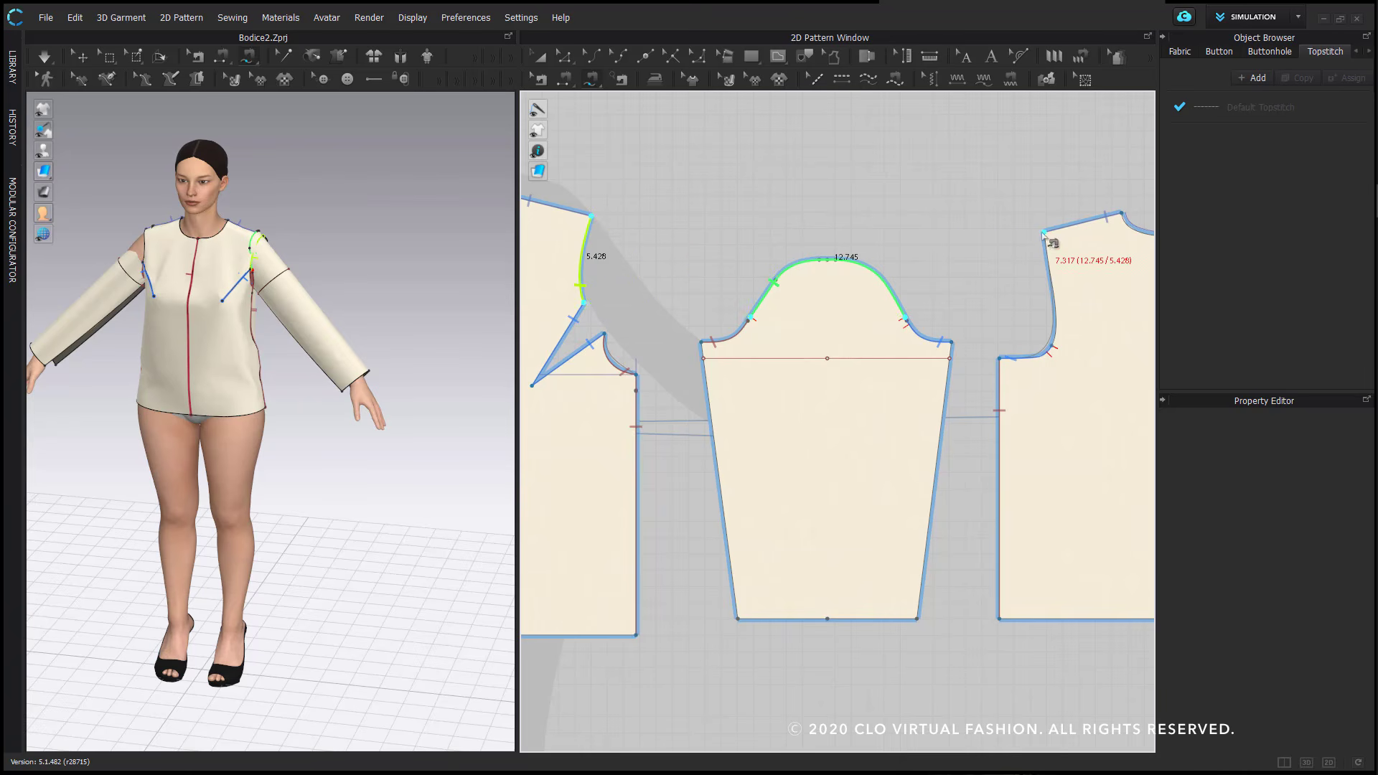
click(1044, 233)
click(1053, 336)
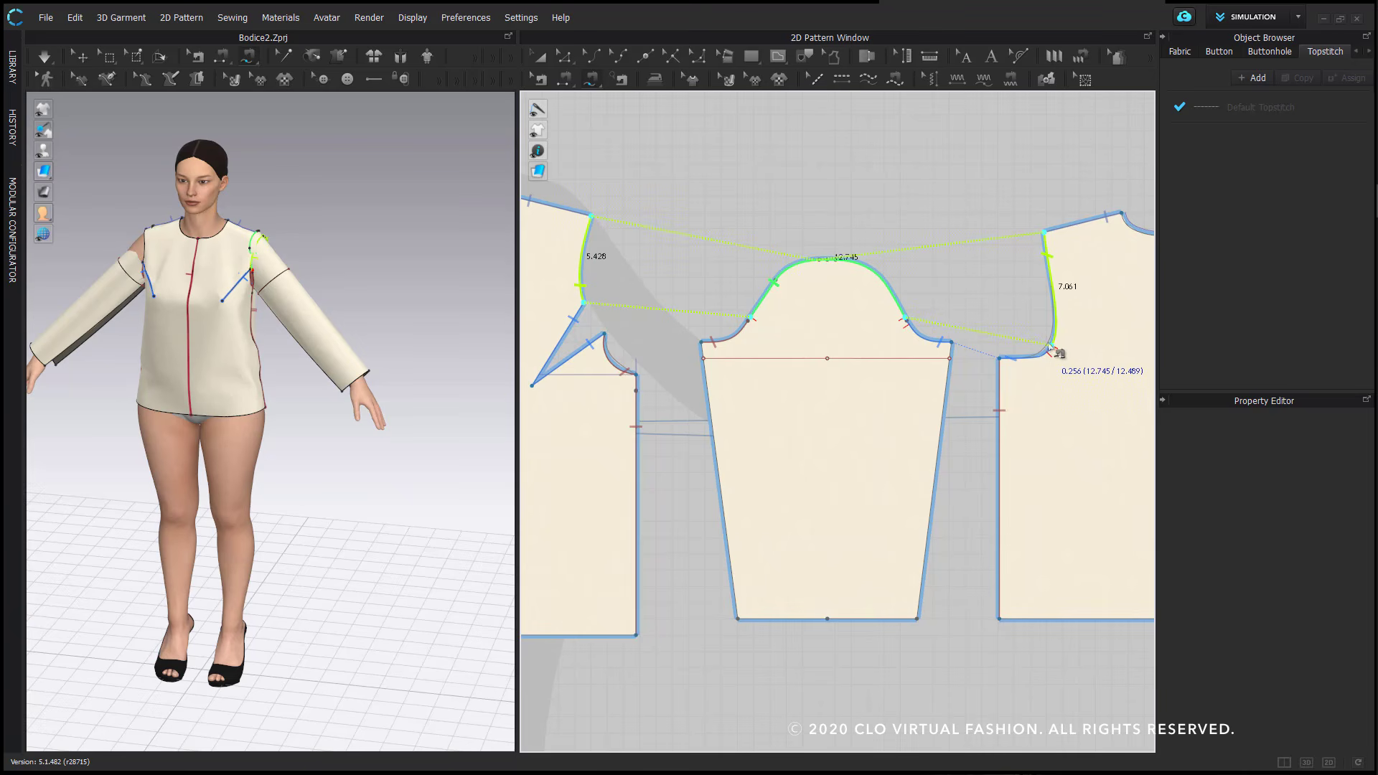
scroll(1049, 352, up, 5)
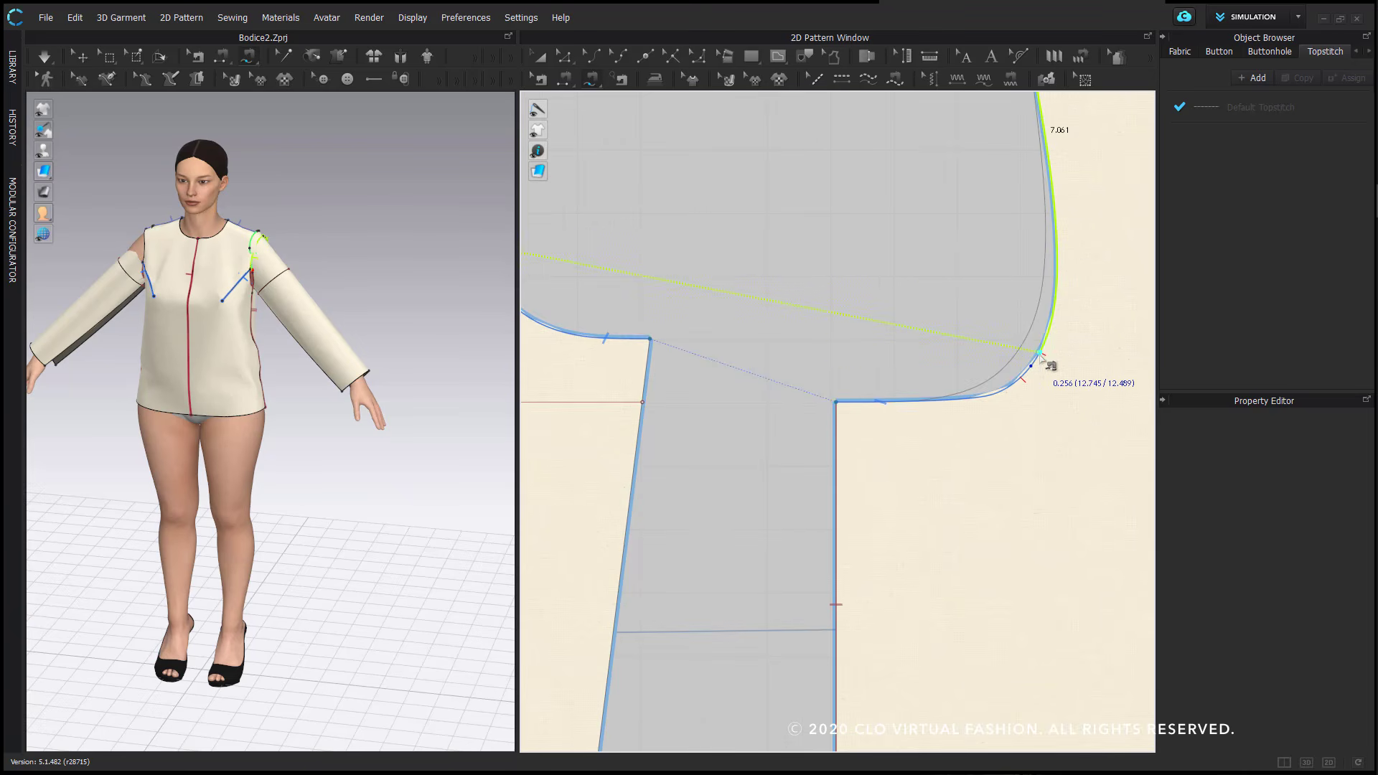
click(1040, 352)
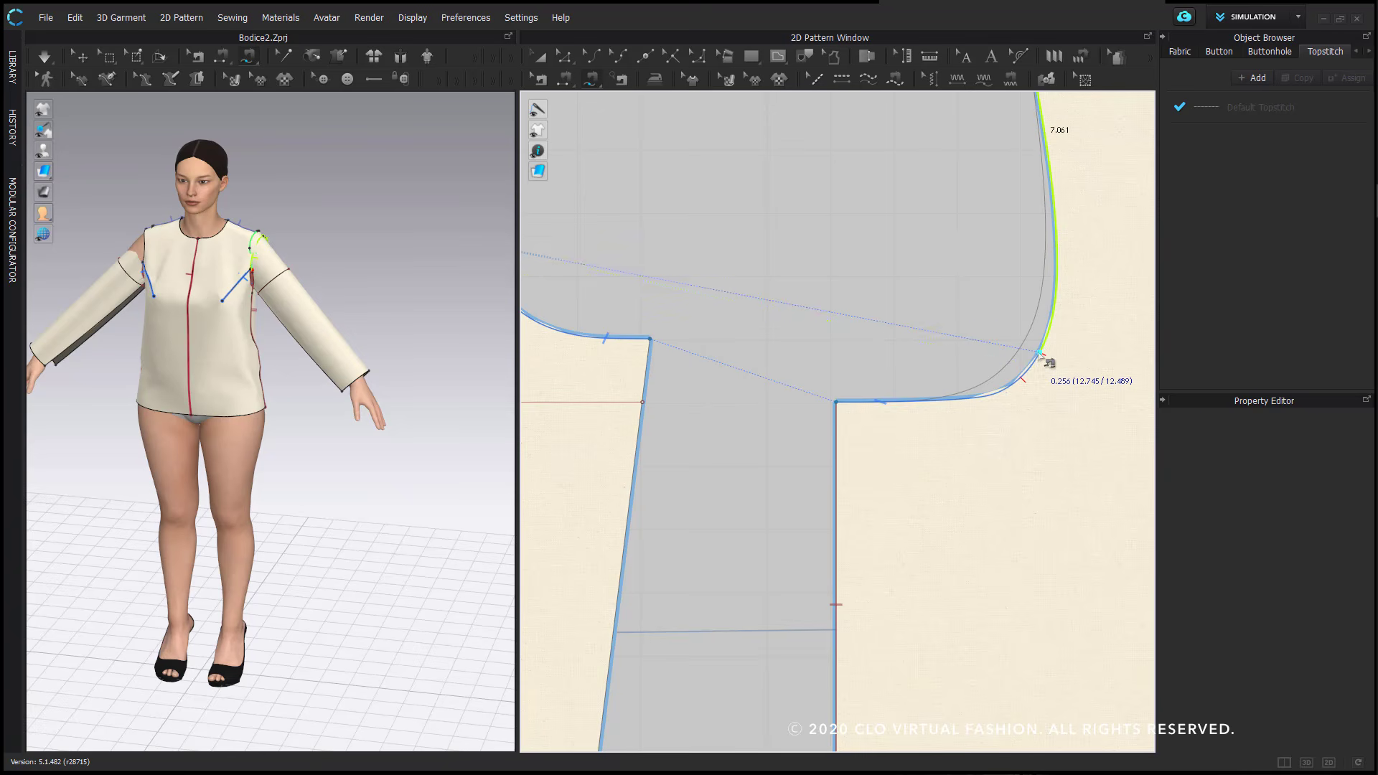
key(Return)
Start an Edge Sewing underseam from the sleeve's left side edge.
scroll(966, 265, down, 4)
middle_drag(881, 225, 1078, 274)
scroll(910, 280, down, 2)
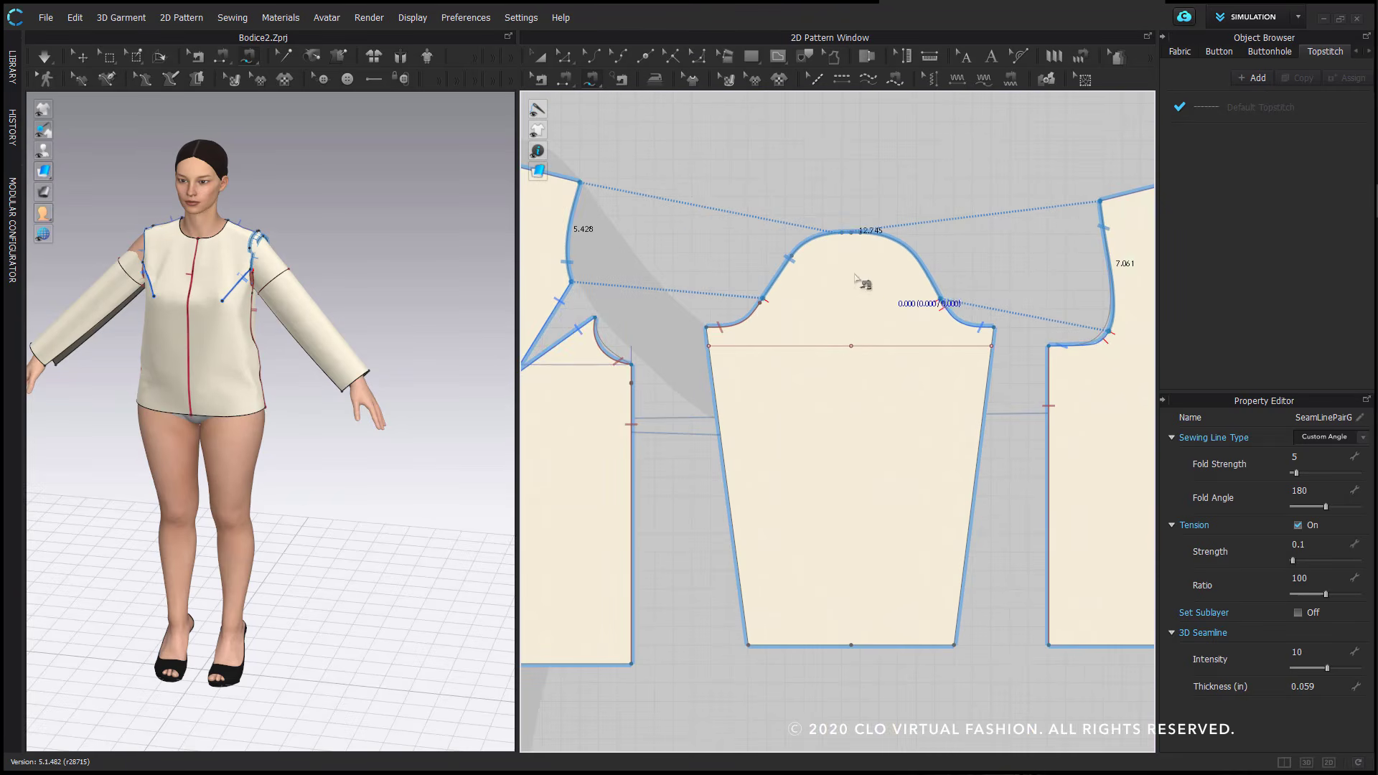
mouse_move(852, 274)
middle_down()
mouse_move(917, 268)
mouse_move(846, 252)
middle_up()
scroll(833, 240, down, 2)
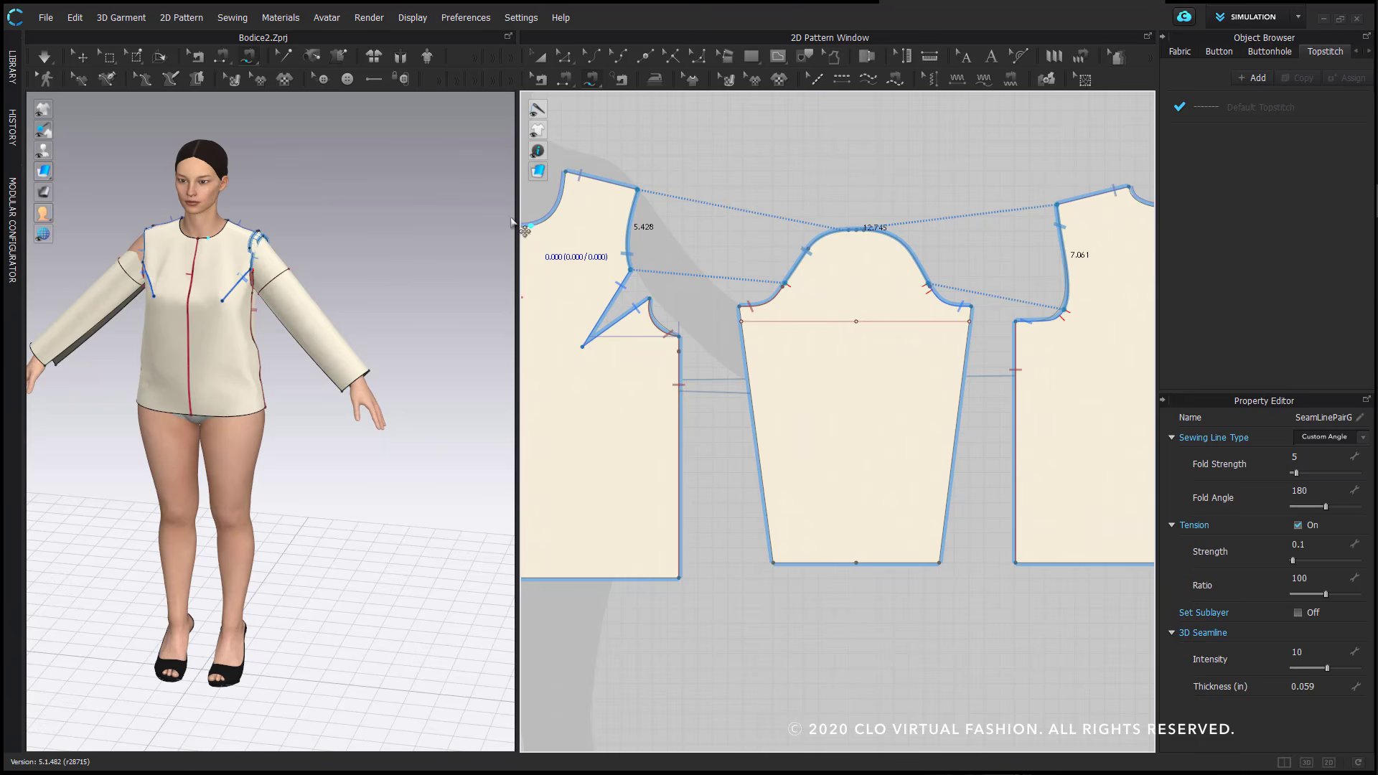
click(563, 80)
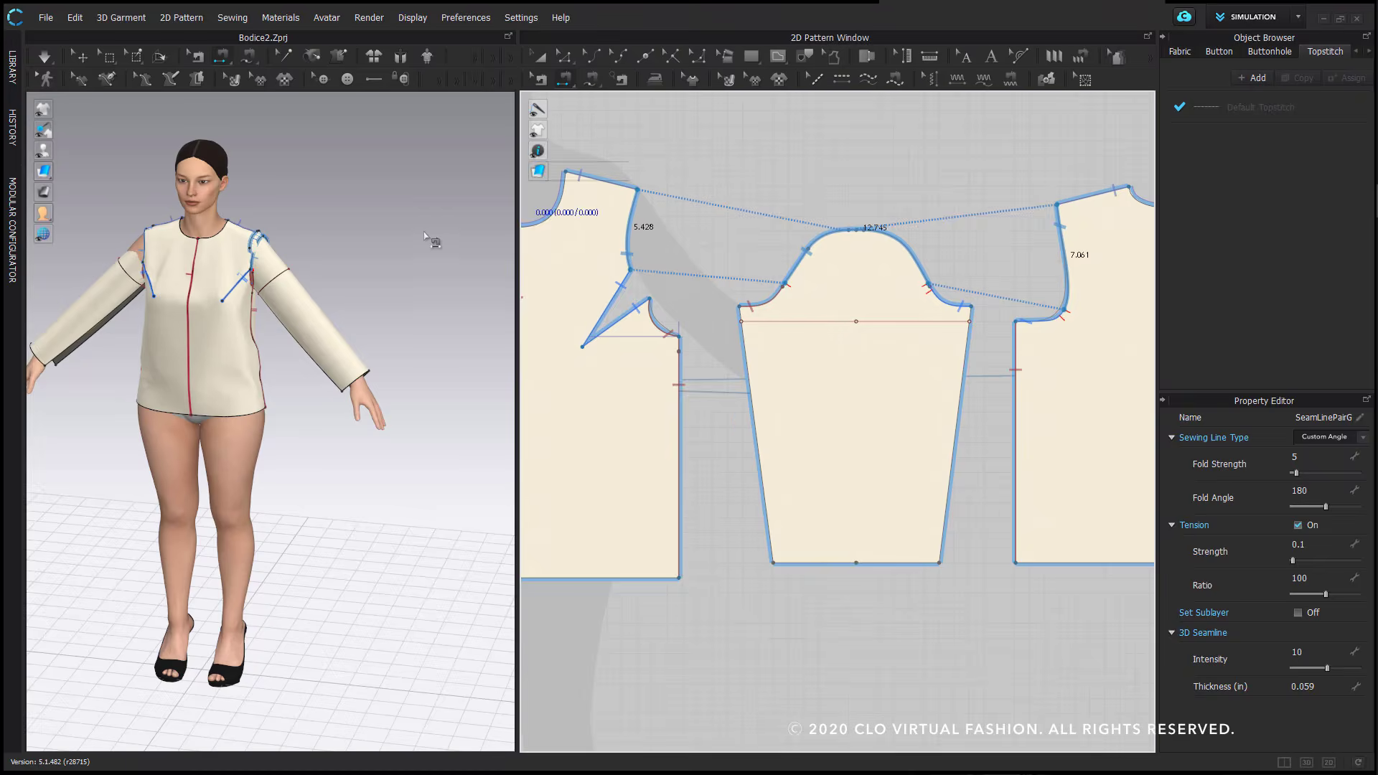
click(762, 419)
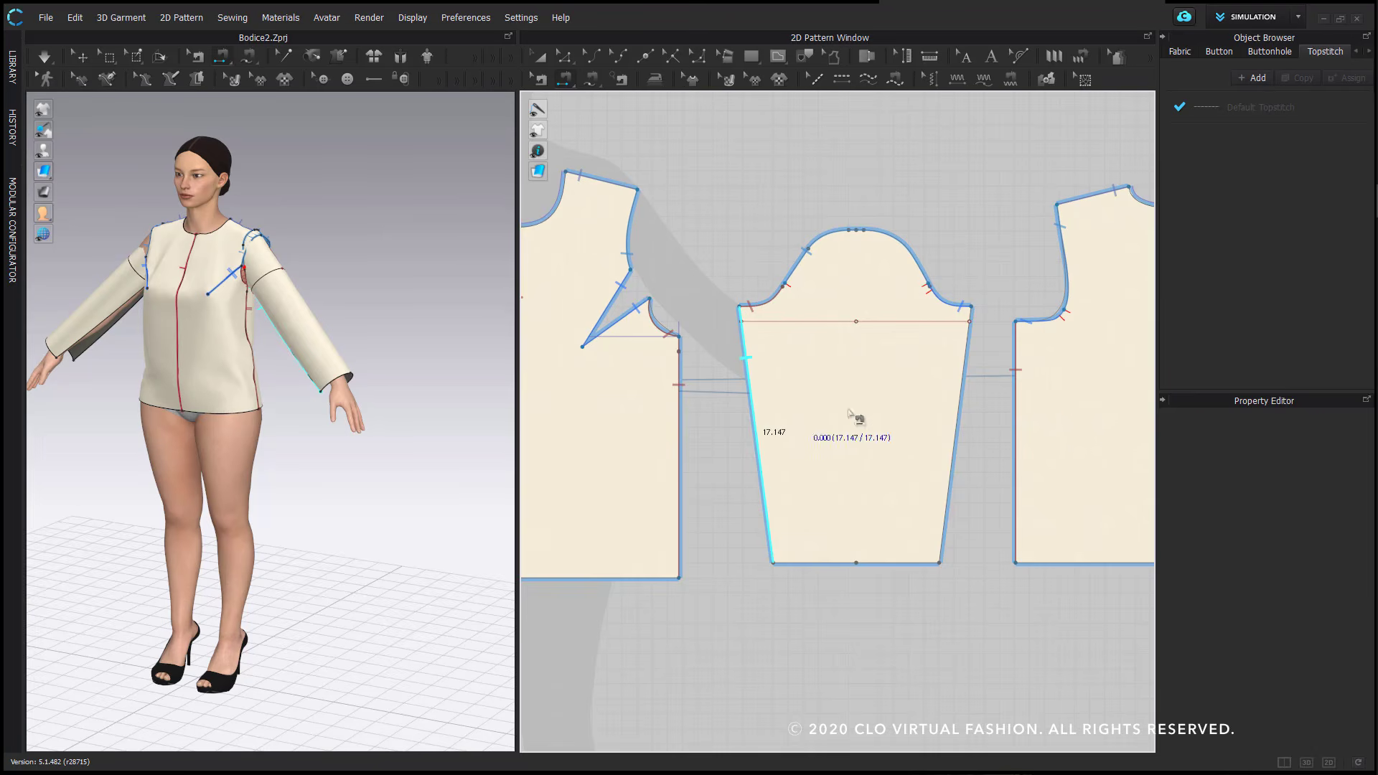
Join the underseam to the sleeve's right side edge and start simulating on the avatar.
click(962, 398)
right_drag(361, 240, 402, 251)
key(space)
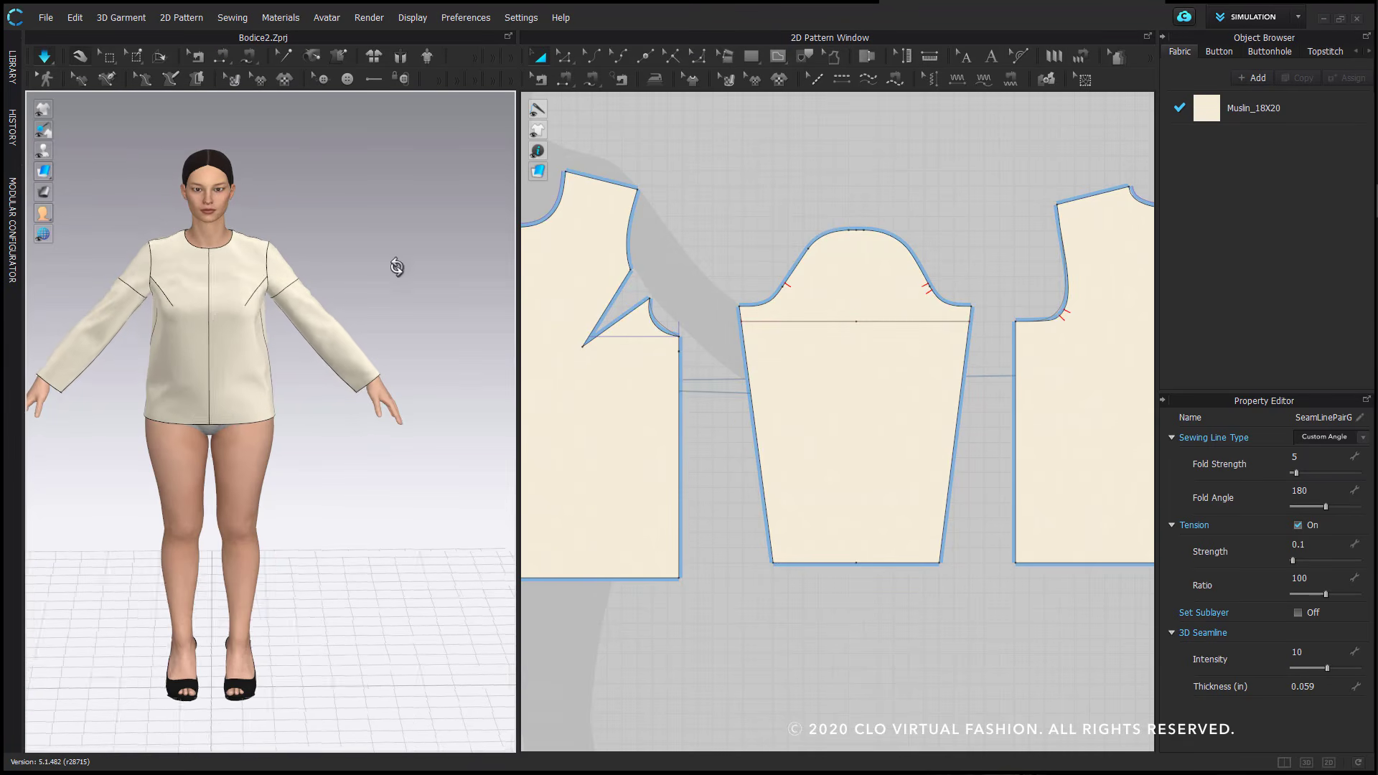
Inspect both draped sleeves and the back bodice from several angles, then stop simulation.
right_drag(397, 268, 278, 271)
click(194, 263)
scroll(287, 265, up, 2)
click(349, 237)
click(259, 323)
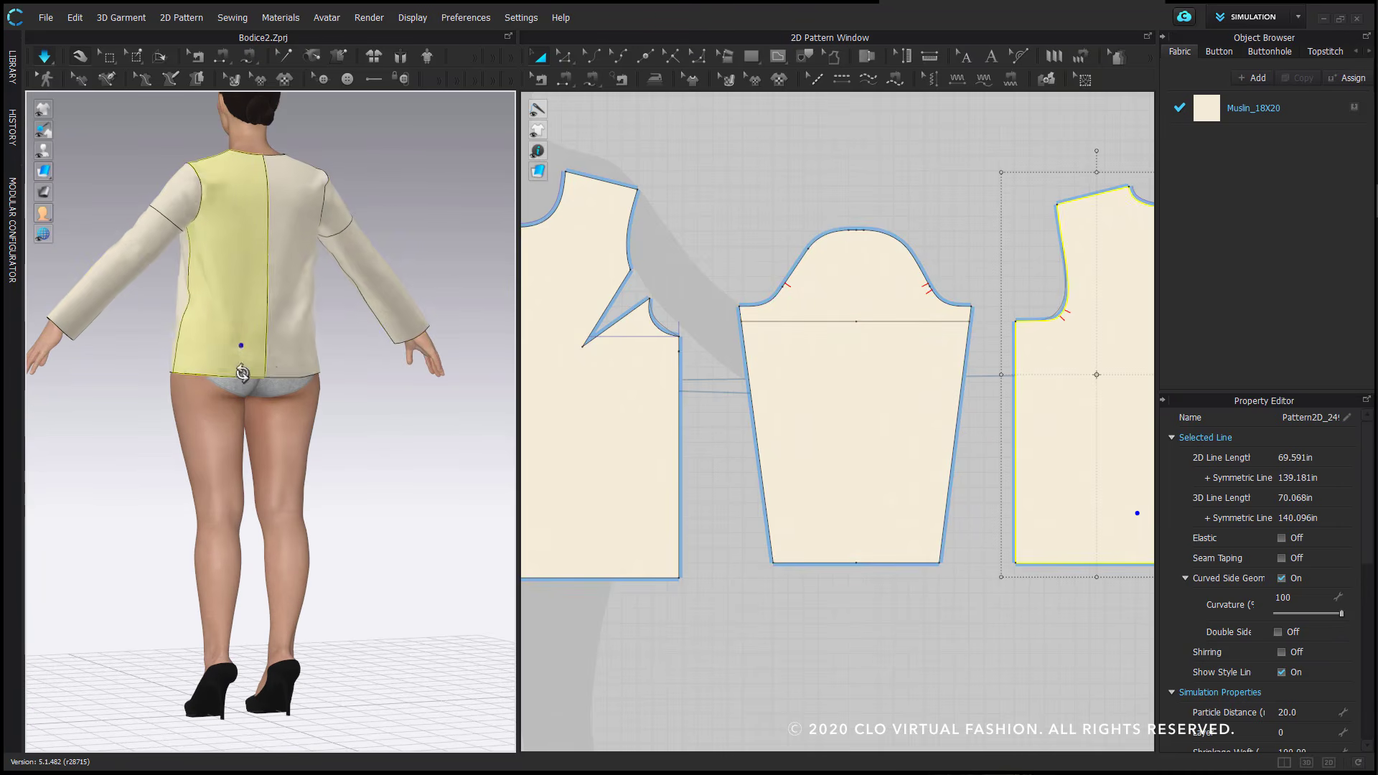
right_drag(258, 323, 374, 229)
scroll(375, 230, up, 2)
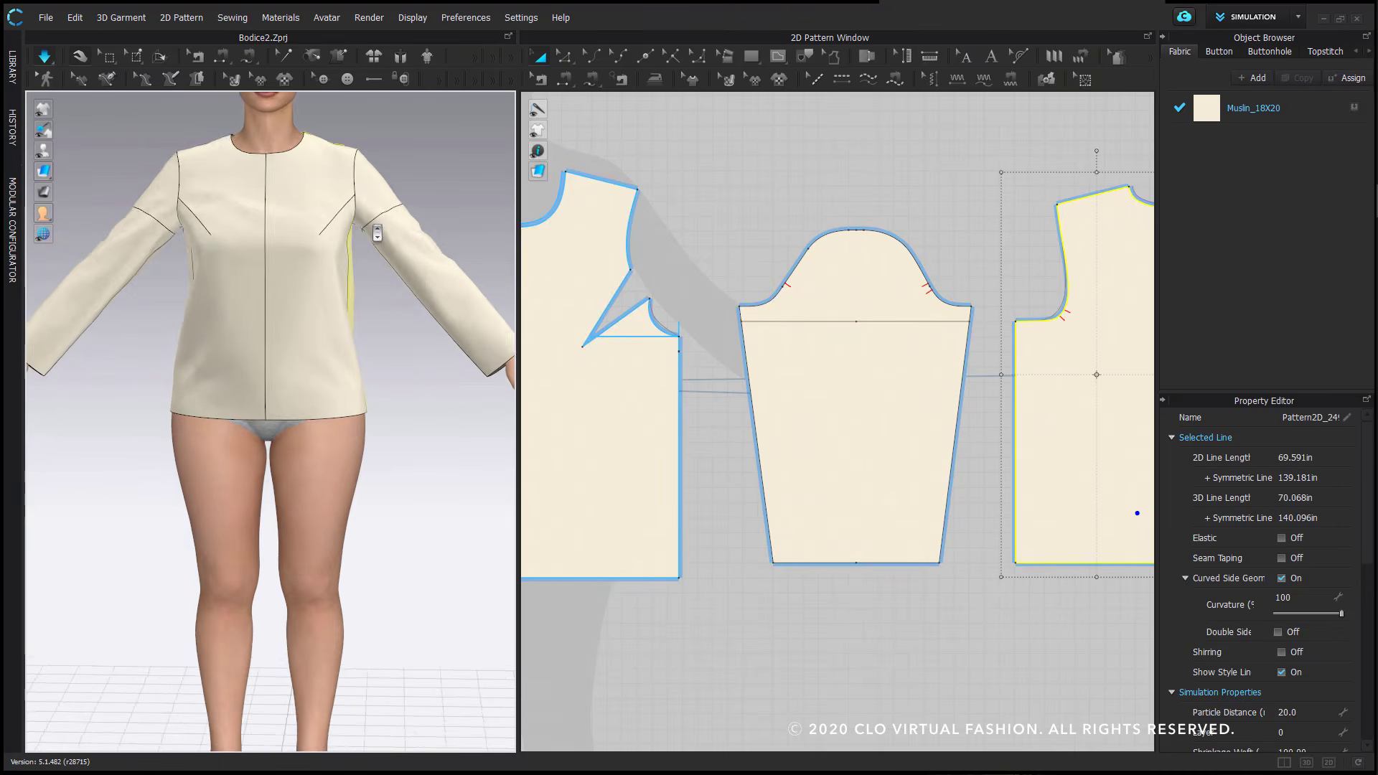
click(406, 172)
right_drag(227, 240, 242, 250)
click(136, 273)
right_drag(172, 185, 204, 162)
click(434, 144)
key(space)
Rerun the simulation briefly, check the front bodice, and review the sleeves from the front.
key(q)
mouse_move(65, 179)
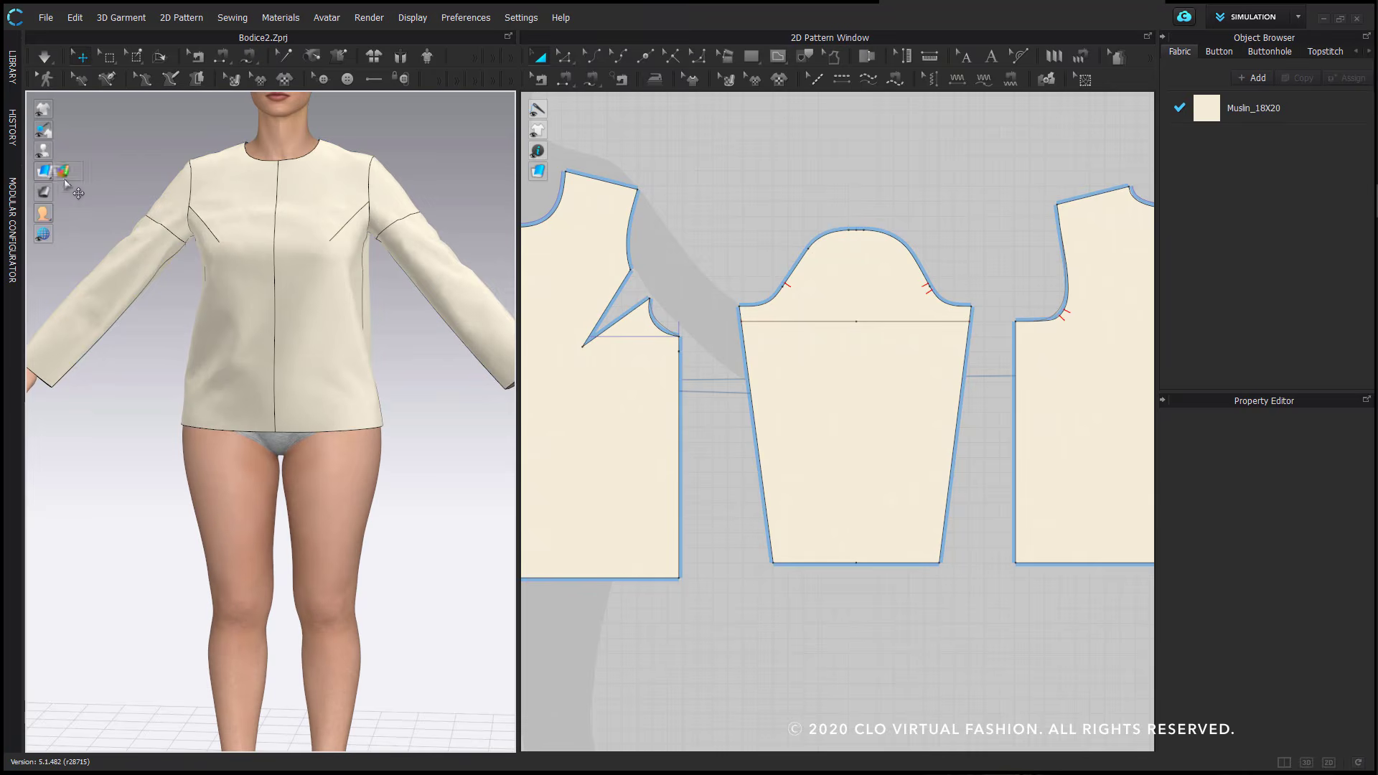
key(space)
click(286, 300)
click(474, 164)
key(space)
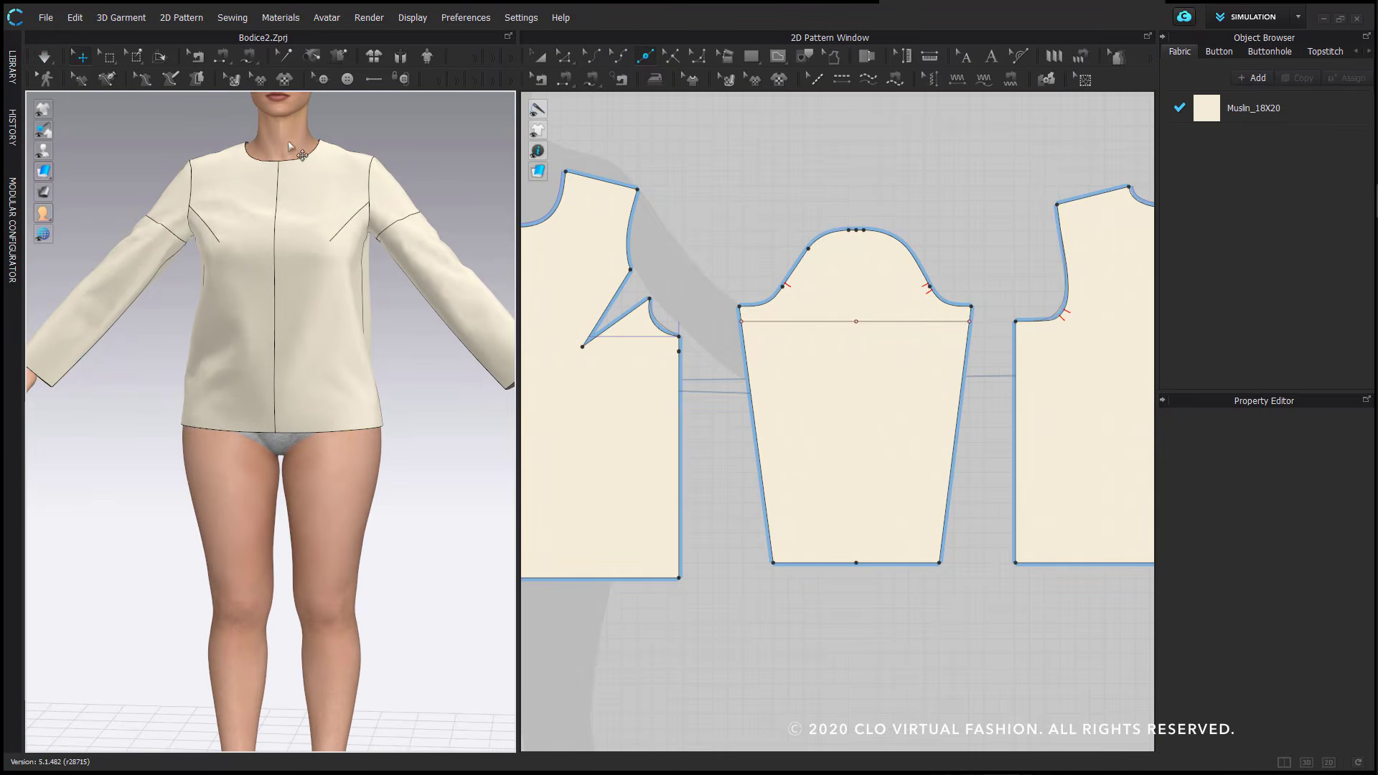
right_drag(294, 151, 314, 184)
scroll(703, 197, down, 4)
middle_drag(707, 197, 766, 188)
right_drag(308, 199, 465, 147)
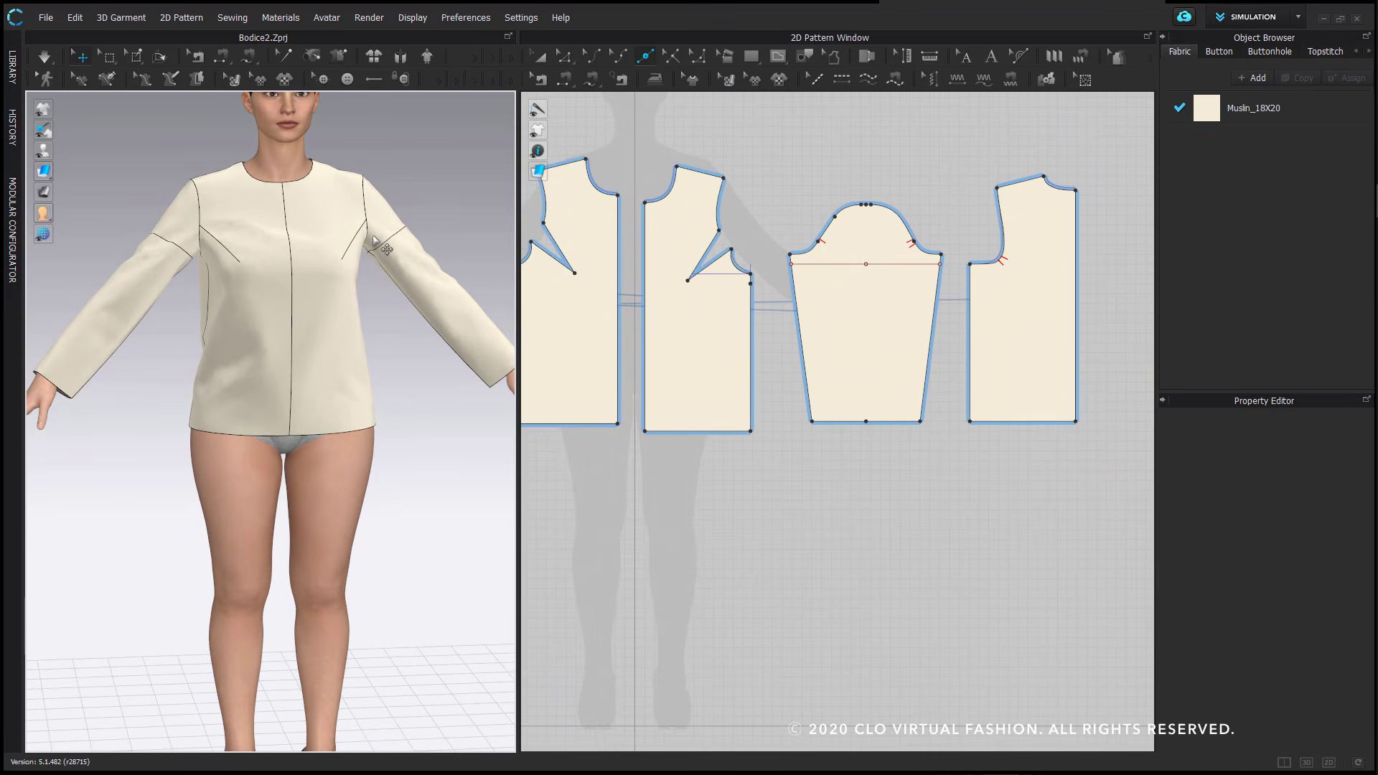